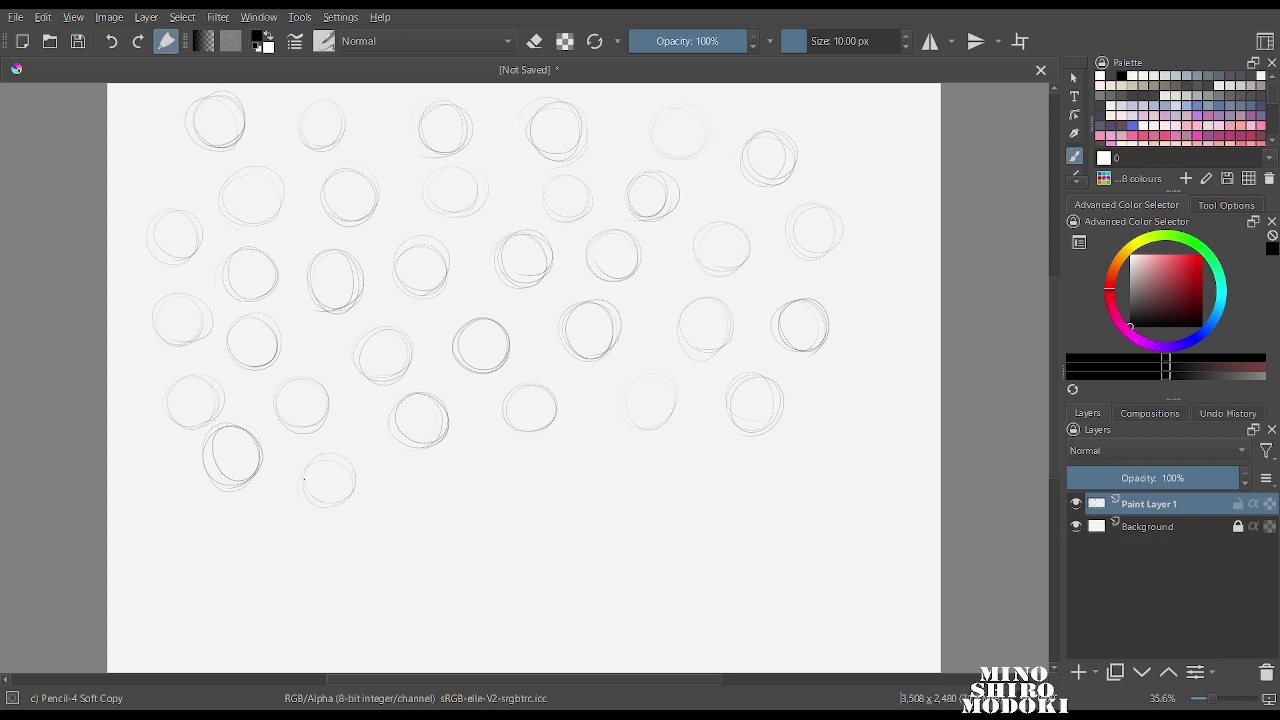
pyautogui.moveTo(477, 451)
pyautogui.mouseDown()
pyautogui.moveTo(510, 466)
pyautogui.moveTo(492, 435)
pyautogui.mouseUp()
pyautogui.moveTo(590, 438)
pyautogui.mouseDown()
pyautogui.moveTo(626, 462)
pyautogui.moveTo(592, 446)
pyautogui.mouseUp()
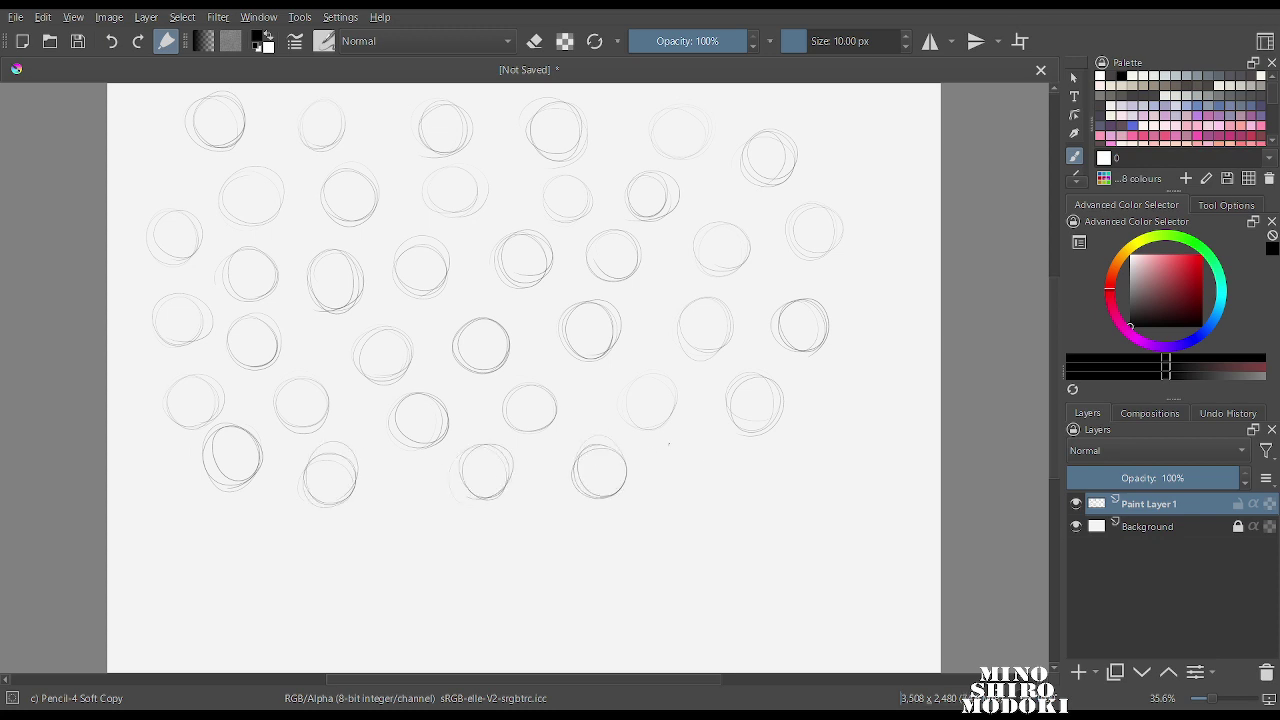
pyautogui.moveTo(724, 478)
pyautogui.mouseDown()
pyautogui.moveTo(682, 448)
pyautogui.moveTo(726, 470)
pyautogui.mouseUp()
pyautogui.moveTo(847, 432); pyautogui.dragTo(836, 404)
# Clear the practice circles from Paint Layer 1 to leave an empty canvas.
pyautogui.press('Delete')
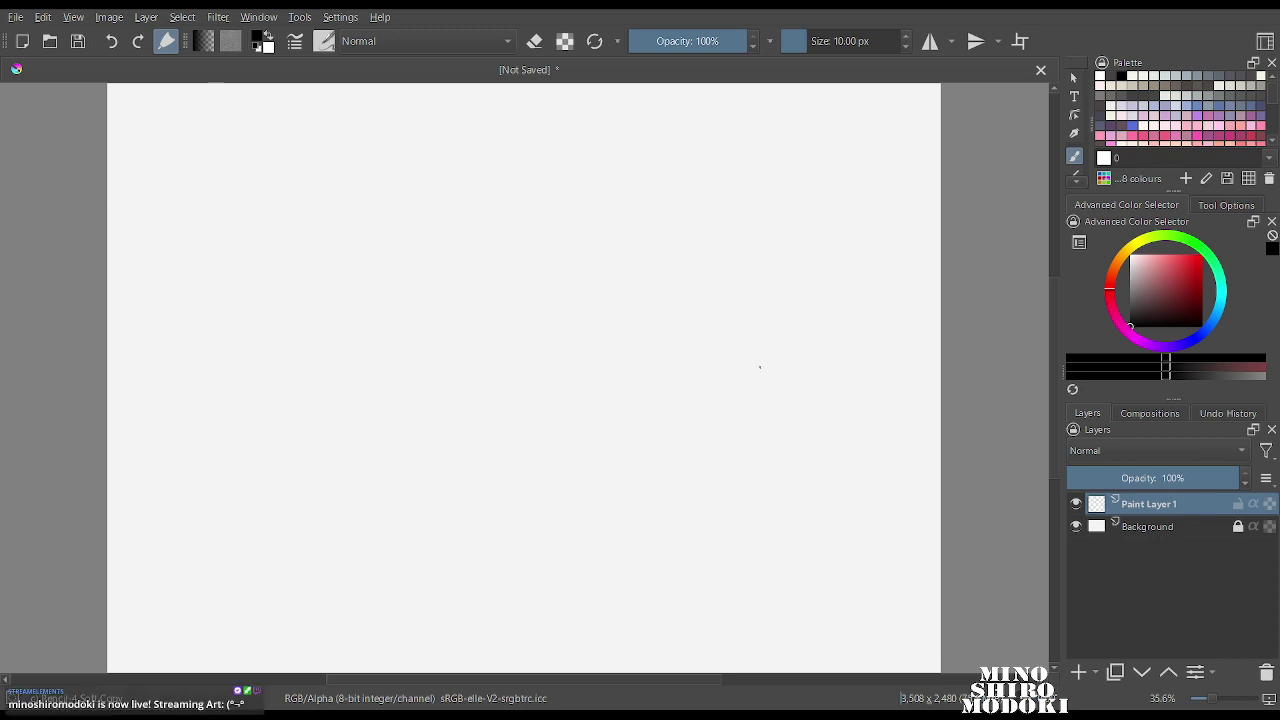
pyautogui.moveTo(500, 237); pyautogui.dragTo(471, 234)
pyautogui.moveTo(471, 233); pyautogui.dragTo(495, 275)
pyautogui.scroll(-1, 495, 268)
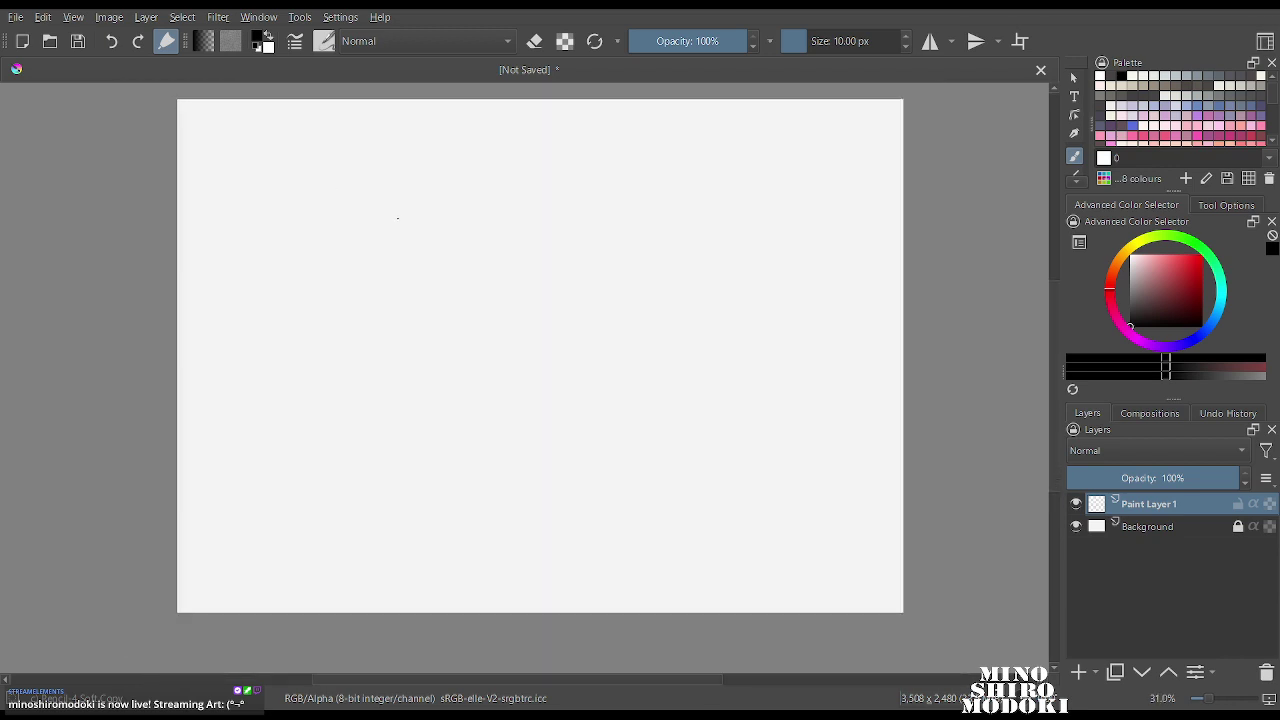
pyautogui.moveTo(375, 204)
pyautogui.mouseDown()
pyautogui.moveTo(377, 246)
pyautogui.moveTo(371, 203)
pyautogui.moveTo(363, 224)
pyautogui.moveTo(397, 258)
pyautogui.moveTo(403, 240)
pyautogui.moveTo(377, 237)
pyautogui.moveTo(404, 226)
pyautogui.moveTo(367, 237)
pyautogui.moveTo(404, 266)
pyautogui.mouseUp()
pyautogui.moveTo(412, 238); pyautogui.dragTo(404, 268)
pyautogui.moveTo(402, 216); pyautogui.dragTo(390, 266)
pyautogui.moveTo(384, 218); pyautogui.dragTo(400, 266)
pyautogui.moveTo(364, 229); pyautogui.dragTo(356, 256)
pyautogui.moveTo(416, 220)
pyautogui.mouseDown()
pyautogui.moveTo(449, 228)
pyautogui.moveTo(442, 242)
pyautogui.mouseUp()
pyautogui.moveTo(358, 259)
pyautogui.mouseDown()
pyautogui.moveTo(376, 266)
pyautogui.moveTo(350, 265)
pyautogui.mouseUp()
pyautogui.moveTo(352, 245)
pyautogui.mouseDown()
pyautogui.moveTo(353, 269)
pyautogui.moveTo(380, 254)
pyautogui.moveTo(440, 257)
pyautogui.moveTo(446, 246)
pyautogui.moveTo(434, 245)
pyautogui.mouseUp()
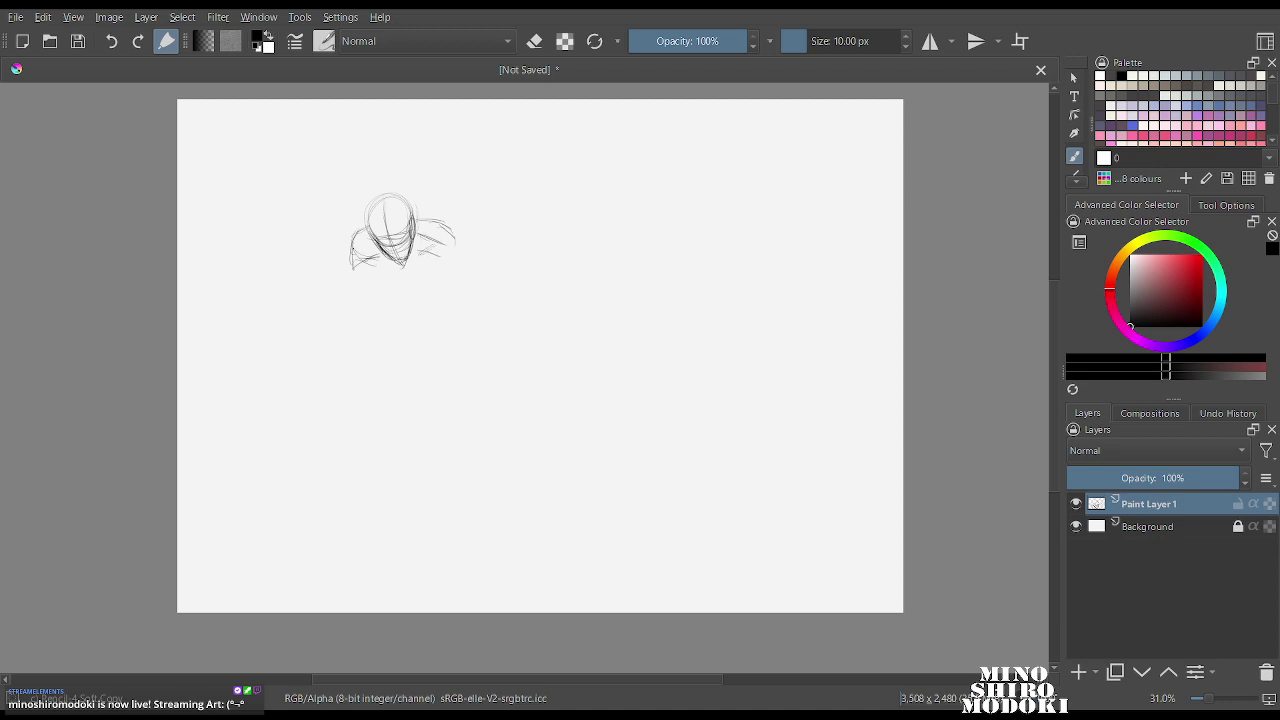
pyautogui.moveTo(353, 249)
pyautogui.mouseDown()
pyautogui.moveTo(388, 260)
pyautogui.moveTo(361, 253)
pyautogui.moveTo(353, 270)
pyautogui.moveTo(430, 270)
pyautogui.moveTo(396, 280)
pyautogui.mouseUp()
pyautogui.moveTo(400, 286)
pyautogui.mouseDown()
pyautogui.moveTo(399, 308)
pyautogui.moveTo(426, 298)
pyautogui.mouseUp()
pyautogui.moveTo(432, 270)
pyautogui.mouseDown()
pyautogui.moveTo(433, 306)
pyautogui.moveTo(378, 310)
pyautogui.mouseUp()
pyautogui.moveTo(392, 282)
pyautogui.mouseDown()
pyautogui.moveTo(385, 317)
pyautogui.moveTo(394, 292)
pyautogui.moveTo(429, 328)
pyautogui.mouseUp()
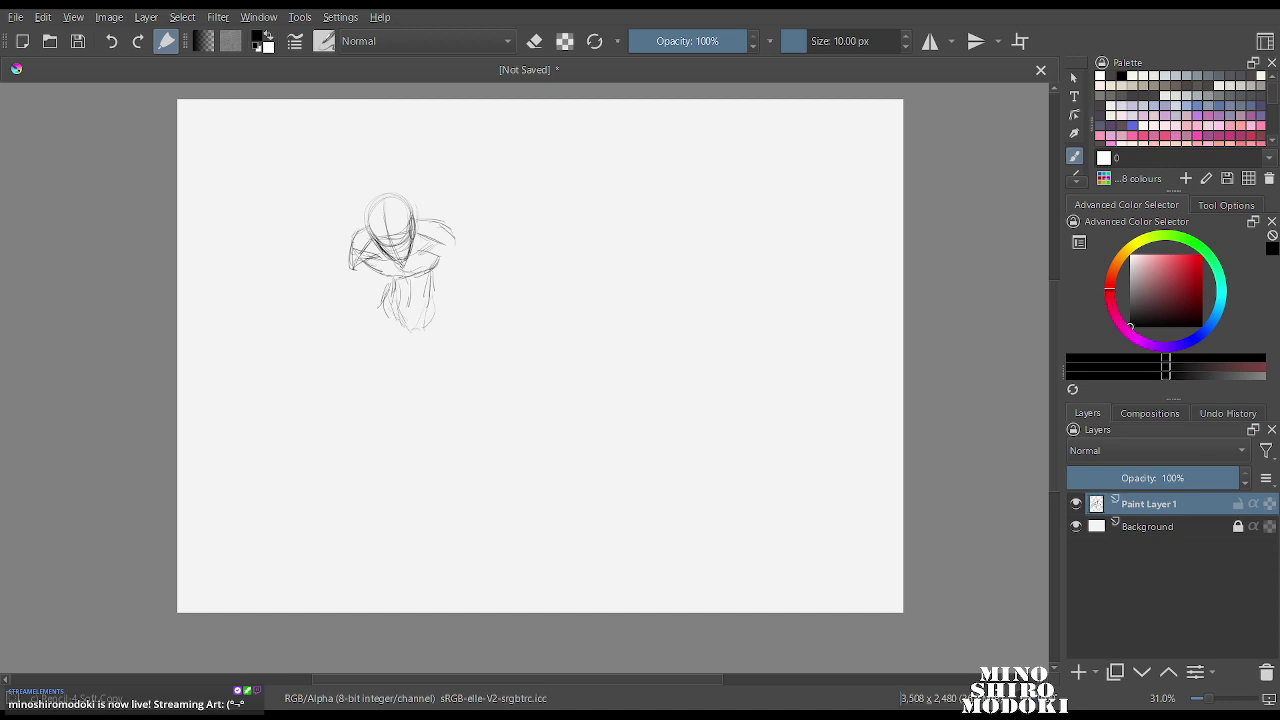
pyautogui.moveTo(432, 246)
pyautogui.mouseDown()
pyautogui.moveTo(452, 230)
pyautogui.moveTo(466, 244)
pyautogui.moveTo(466, 266)
pyautogui.moveTo(435, 270)
pyautogui.mouseUp()
pyautogui.moveTo(434, 238)
pyautogui.mouseDown()
pyautogui.moveTo(458, 228)
pyautogui.moveTo(456, 276)
pyautogui.mouseUp()
pyautogui.moveTo(358, 272)
pyautogui.mouseDown()
pyautogui.moveTo(438, 270)
pyautogui.moveTo(454, 302)
pyautogui.mouseUp()
pyautogui.moveTo(452, 258); pyautogui.dragTo(451, 350)
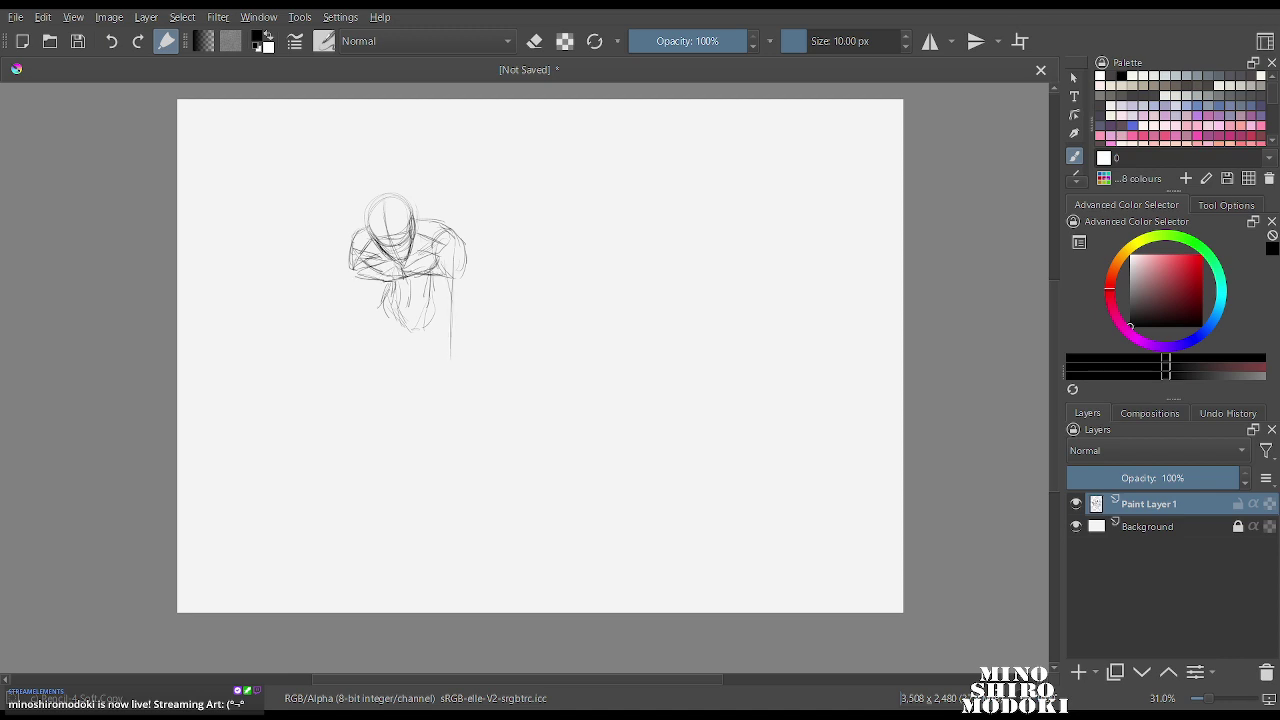
pyautogui.press('Delete')
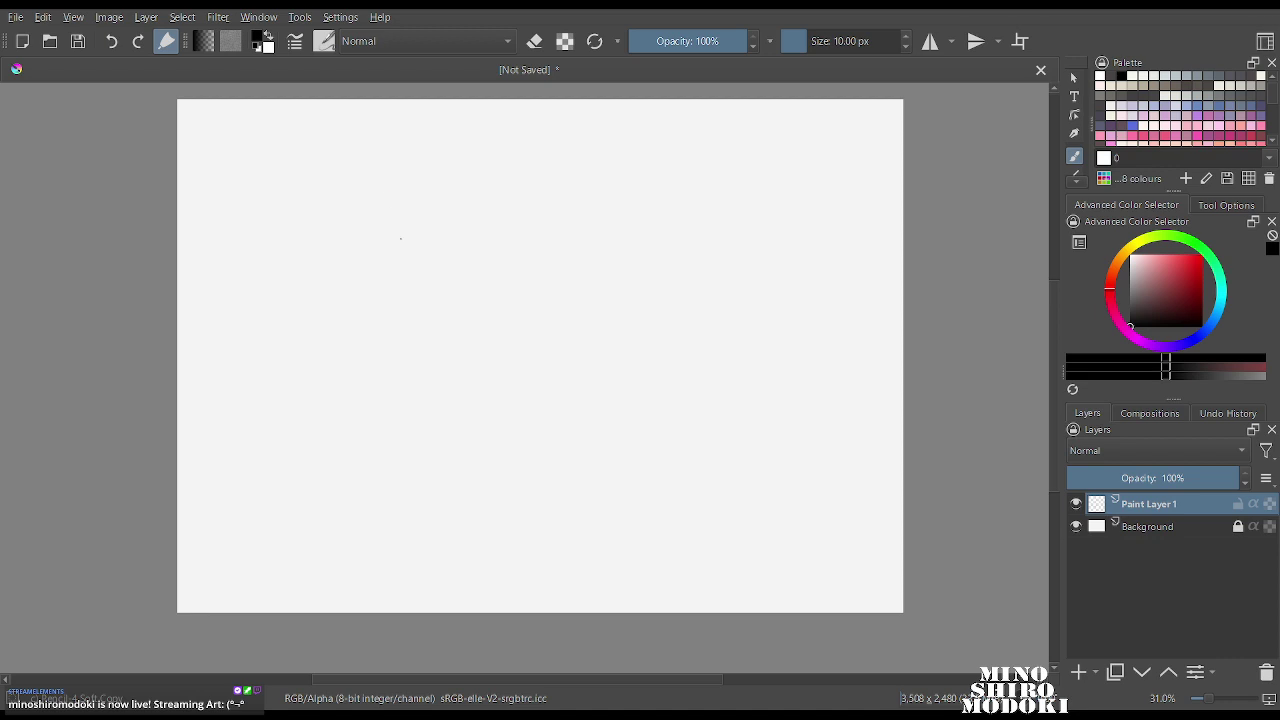
# Sketch the head oval, shoulders, chest and one side of the waist for a crouching figure in the canvas's upper left area.
pyautogui.moveTo(385, 218)
pyautogui.mouseDown()
pyautogui.moveTo(380, 252)
pyautogui.moveTo(426, 236)
pyautogui.moveTo(404, 210)
pyautogui.mouseUp()
pyautogui.moveTo(373, 254)
pyautogui.mouseDown()
pyautogui.moveTo(375, 285)
pyautogui.moveTo(404, 284)
pyautogui.mouseUp()
pyautogui.moveTo(451, 243)
pyautogui.mouseDown()
pyautogui.moveTo(447, 282)
pyautogui.moveTo(460, 257)
pyautogui.moveTo(407, 282)
pyautogui.moveTo(413, 306)
pyautogui.moveTo(404, 298)
pyautogui.moveTo(445, 305)
pyautogui.mouseUp()
pyautogui.moveTo(466, 272)
pyautogui.mouseDown()
pyautogui.moveTo(457, 313)
pyautogui.moveTo(410, 340)
pyautogui.moveTo(429, 380)
pyautogui.mouseUp()
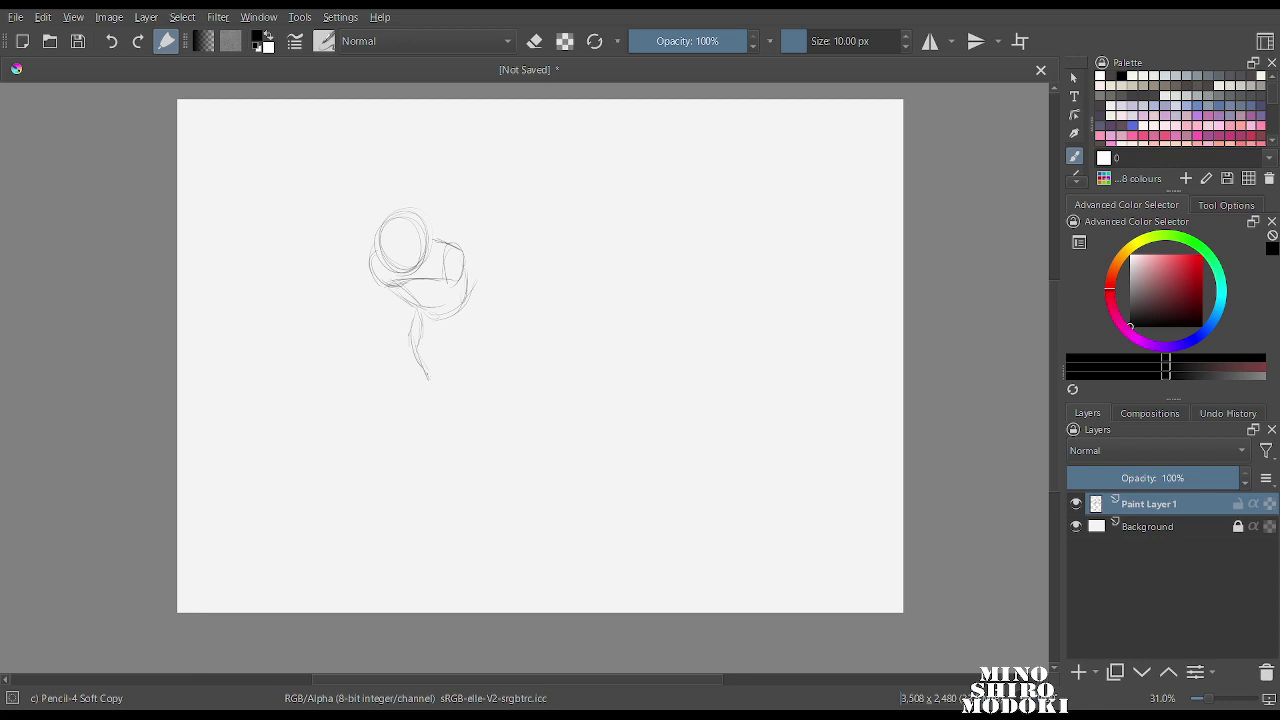
# Close the torso with its second side and lower end, and round out the shoulder on the viewer's right.
pyautogui.click(439, 365)
pyautogui.moveTo(466, 308); pyautogui.dragTo(450, 378)
pyautogui.moveTo(462, 312); pyautogui.dragTo(448, 377)
pyautogui.moveTo(468, 298); pyautogui.dragTo(460, 364)
pyautogui.moveTo(466, 256); pyautogui.dragTo(460, 294)
pyautogui.moveTo(371, 272)
pyautogui.mouseDown()
pyautogui.moveTo(389, 297)
pyautogui.moveTo(448, 312)
pyautogui.moveTo(451, 350)
pyautogui.mouseUp()
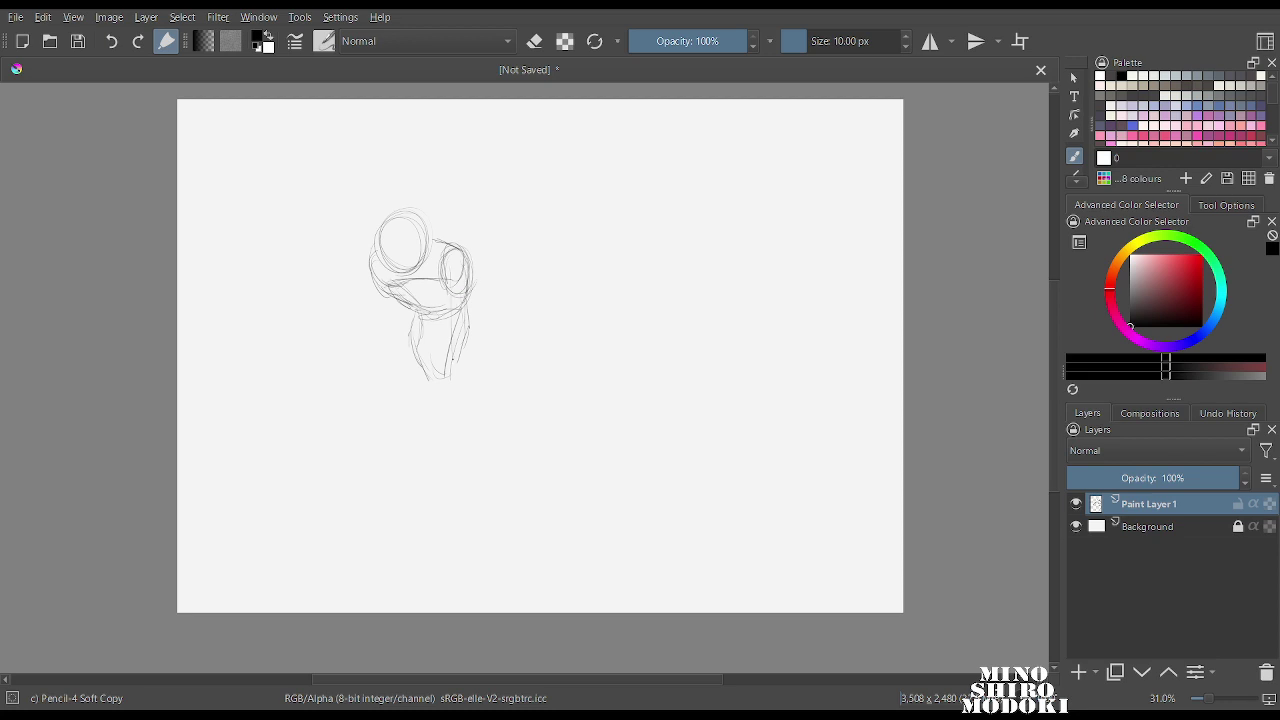
# Rough in both upper arms, the elbow ovals and the forearm on the viewer's left.
pyautogui.moveTo(450, 272); pyautogui.dragTo(450, 356)
pyautogui.moveTo(444, 249)
pyautogui.mouseDown()
pyautogui.moveTo(470, 306)
pyautogui.moveTo(445, 348)
pyautogui.mouseUp()
pyautogui.moveTo(467, 304)
pyautogui.mouseDown()
pyautogui.moveTo(465, 364)
pyautogui.moveTo(446, 372)
pyautogui.mouseUp()
pyautogui.moveTo(358, 316); pyautogui.dragTo(353, 370)
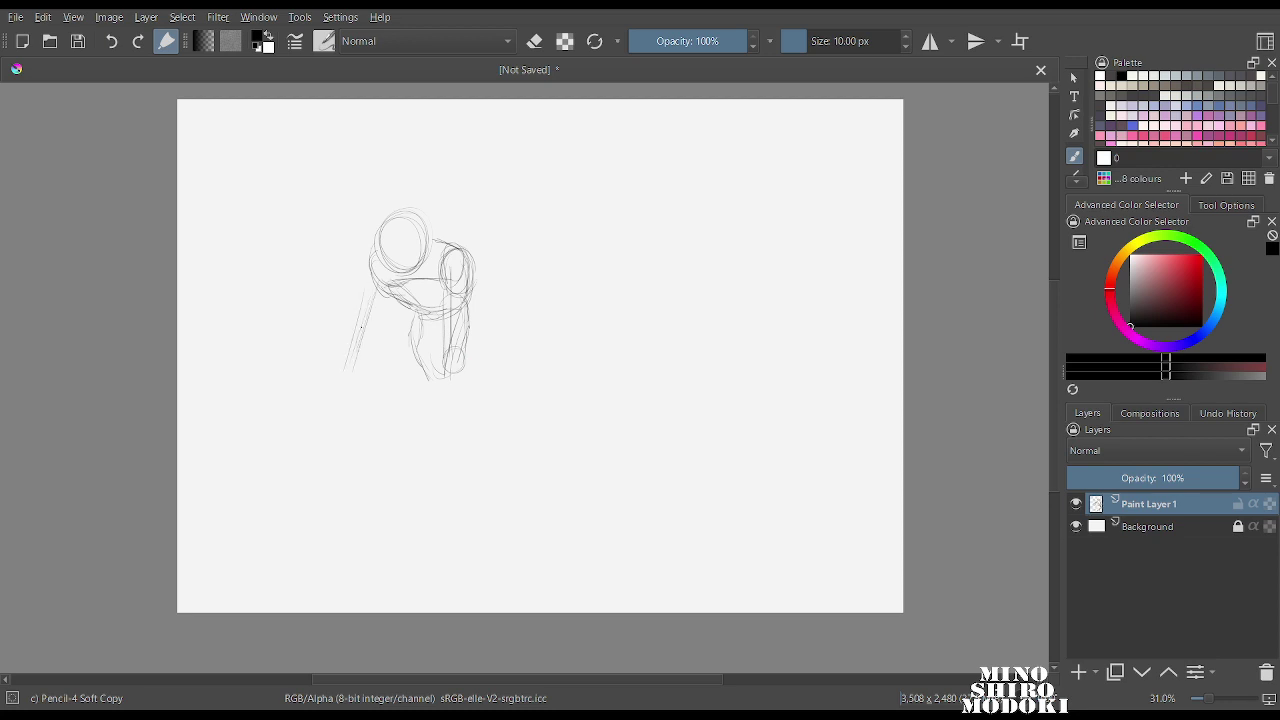
pyautogui.moveTo(361, 327)
pyautogui.mouseDown()
pyautogui.moveTo(372, 318)
pyautogui.moveTo(415, 424)
pyautogui.mouseUp()
# Sketch the bent legs with a raised knee oval and shin on the viewer's right, plus the hips and opposite thigh.
pyautogui.moveTo(500, 283)
pyautogui.mouseDown()
pyautogui.moveTo(514, 318)
pyautogui.moveTo(496, 282)
pyautogui.mouseUp()
pyautogui.moveTo(502, 334); pyautogui.dragTo(445, 457)
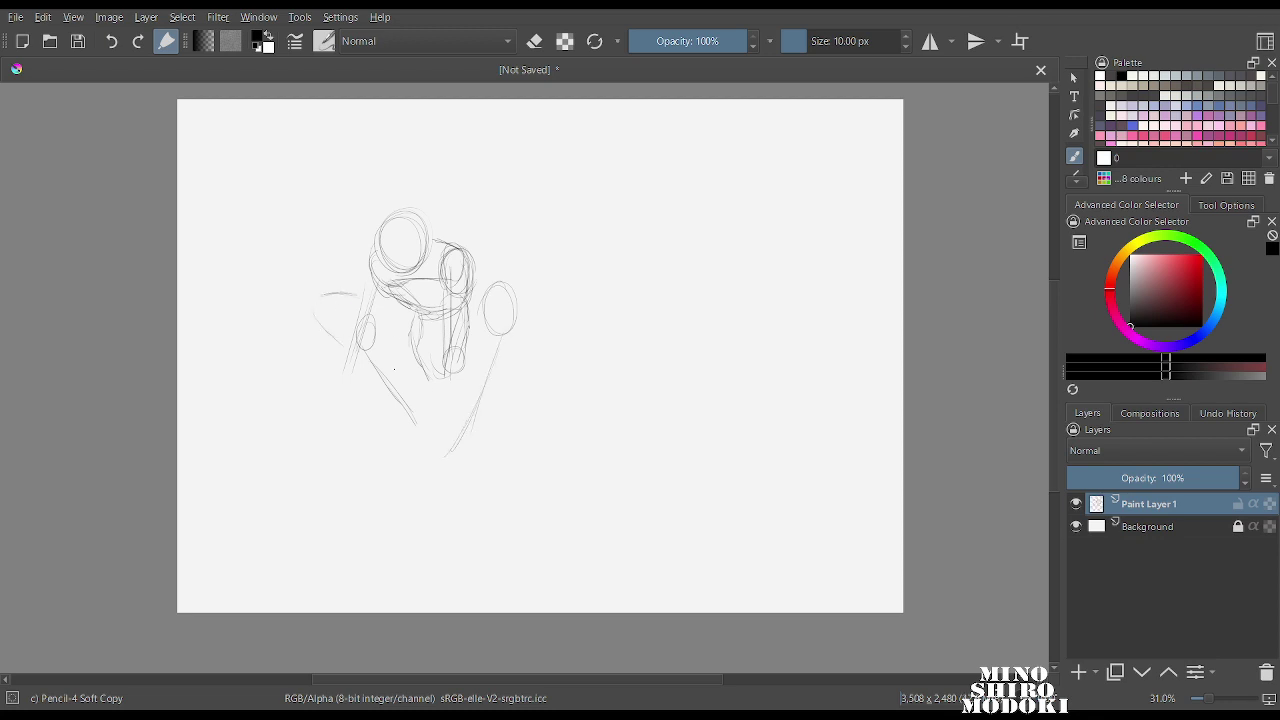
pyautogui.moveTo(395, 381); pyautogui.dragTo(435, 371)
pyautogui.moveTo(369, 308)
pyautogui.mouseDown()
pyautogui.moveTo(414, 330)
pyautogui.moveTo(347, 368)
pyautogui.moveTo(426, 371)
pyautogui.mouseUp()
pyautogui.moveTo(494, 297)
pyautogui.mouseDown()
pyautogui.moveTo(508, 340)
pyautogui.moveTo(450, 454)
pyautogui.mouseUp()
pyautogui.moveTo(468, 342)
pyautogui.mouseDown()
pyautogui.moveTo(464, 380)
pyautogui.moveTo(440, 406)
pyautogui.moveTo(456, 436)
pyautogui.moveTo(448, 460)
pyautogui.mouseUp()
# Sketch the forearm reaching down from the elbow on the viewer's right and rough in its hand.
pyautogui.moveTo(440, 392); pyautogui.dragTo(438, 466)
pyautogui.moveTo(462, 414)
pyautogui.mouseDown()
pyautogui.moveTo(452, 474)
pyautogui.moveTo(436, 488)
pyautogui.mouseUp()
pyautogui.moveTo(456, 455)
pyautogui.mouseDown()
pyautogui.moveTo(442, 467)
pyautogui.moveTo(446, 504)
pyautogui.moveTo(429, 510)
pyautogui.mouseUp()
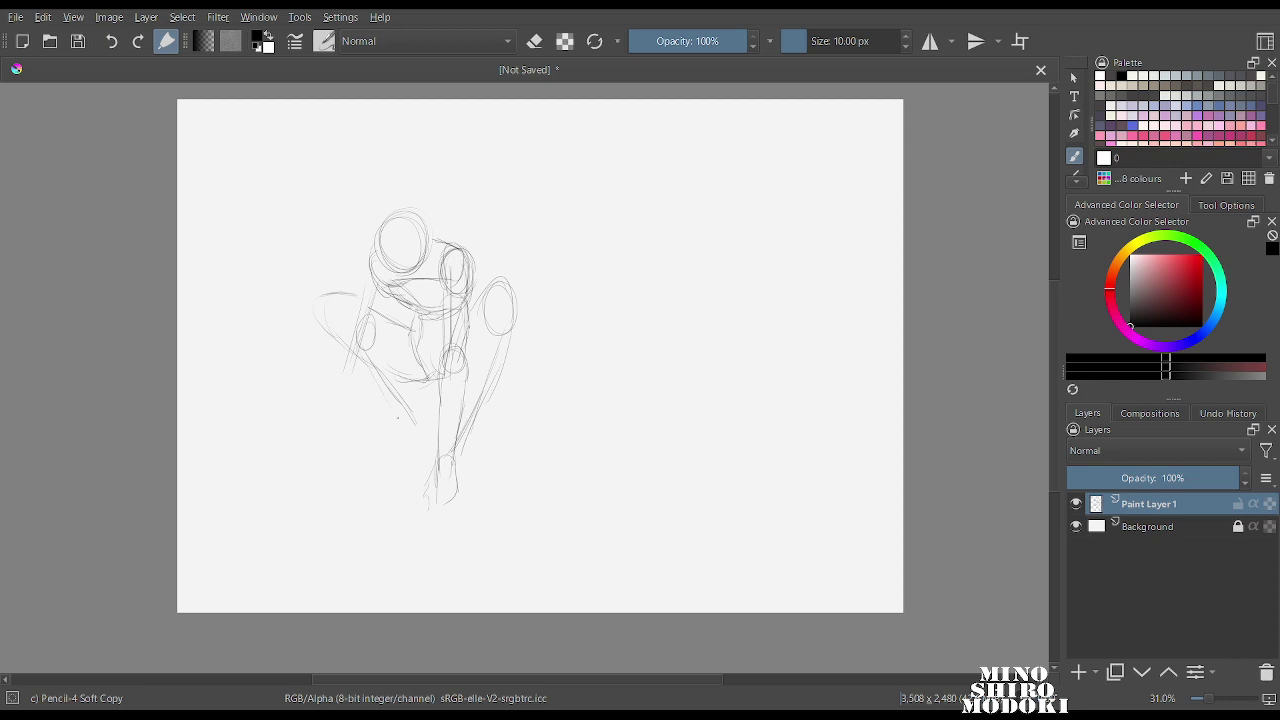
# Build up the arm on the viewer's left around its elbow oval and block in its wrist and hand.
pyautogui.moveTo(382, 398)
pyautogui.mouseDown()
pyautogui.moveTo(405, 431)
pyautogui.moveTo(396, 440)
pyautogui.moveTo(416, 432)
pyautogui.mouseUp()
pyautogui.moveTo(388, 300); pyautogui.dragTo(376, 340)
pyautogui.moveTo(365, 277); pyautogui.dragTo(357, 331)
pyautogui.moveTo(367, 272); pyautogui.dragTo(359, 350)
pyautogui.moveTo(383, 307)
pyautogui.mouseDown()
pyautogui.moveTo(372, 354)
pyautogui.moveTo(396, 418)
pyautogui.mouseUp()
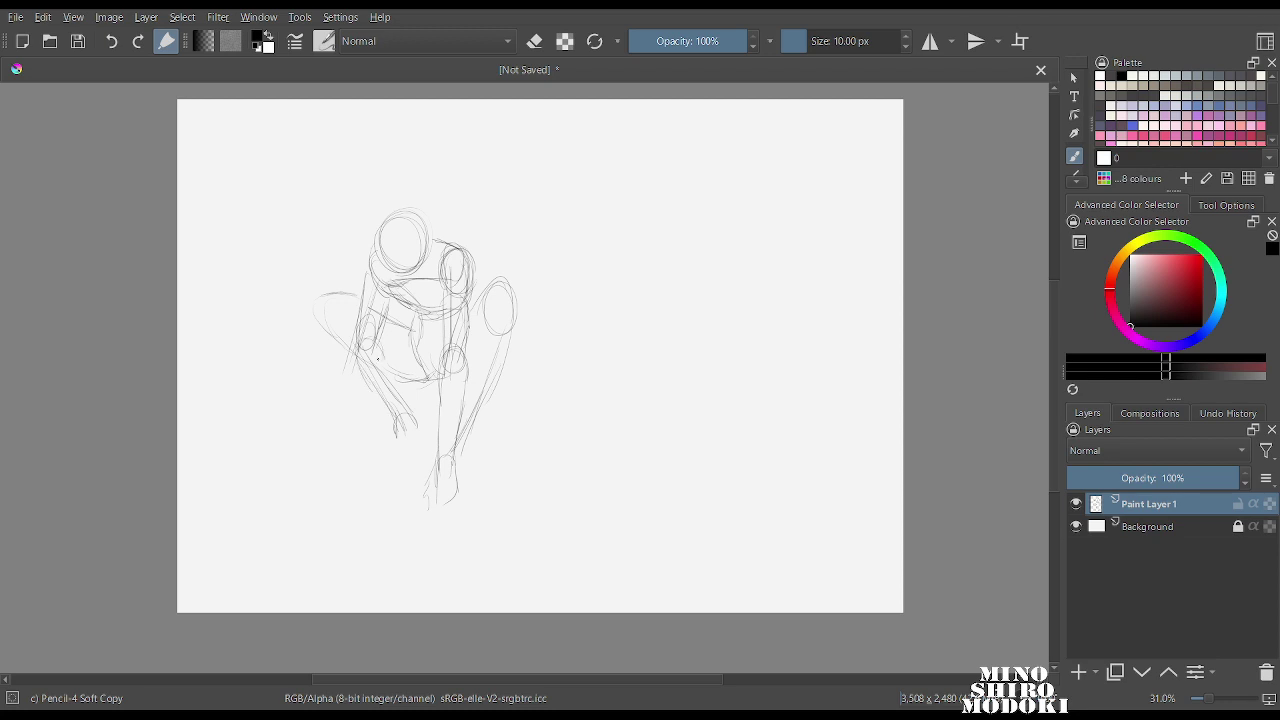
pyautogui.moveTo(380, 354)
pyautogui.mouseDown()
pyautogui.moveTo(408, 416)
pyautogui.moveTo(393, 447)
pyautogui.mouseUp()
pyautogui.moveTo(409, 415)
pyautogui.mouseDown()
pyautogui.moveTo(417, 443)
pyautogui.moveTo(390, 453)
pyautogui.mouseUp()
pyautogui.moveTo(393, 454); pyautogui.dragTo(417, 443)
# Strengthen the outlines of the bent leg on the viewer's left and the raised knee and shin on the viewer's right.
pyautogui.moveTo(334, 299); pyautogui.dragTo(359, 303)
pyautogui.moveTo(326, 347)
pyautogui.mouseDown()
pyautogui.moveTo(369, 391)
pyautogui.moveTo(417, 393)
pyautogui.mouseUp()
pyautogui.moveTo(472, 285)
pyautogui.mouseDown()
pyautogui.moveTo(506, 346)
pyautogui.moveTo(458, 446)
pyautogui.mouseUp()
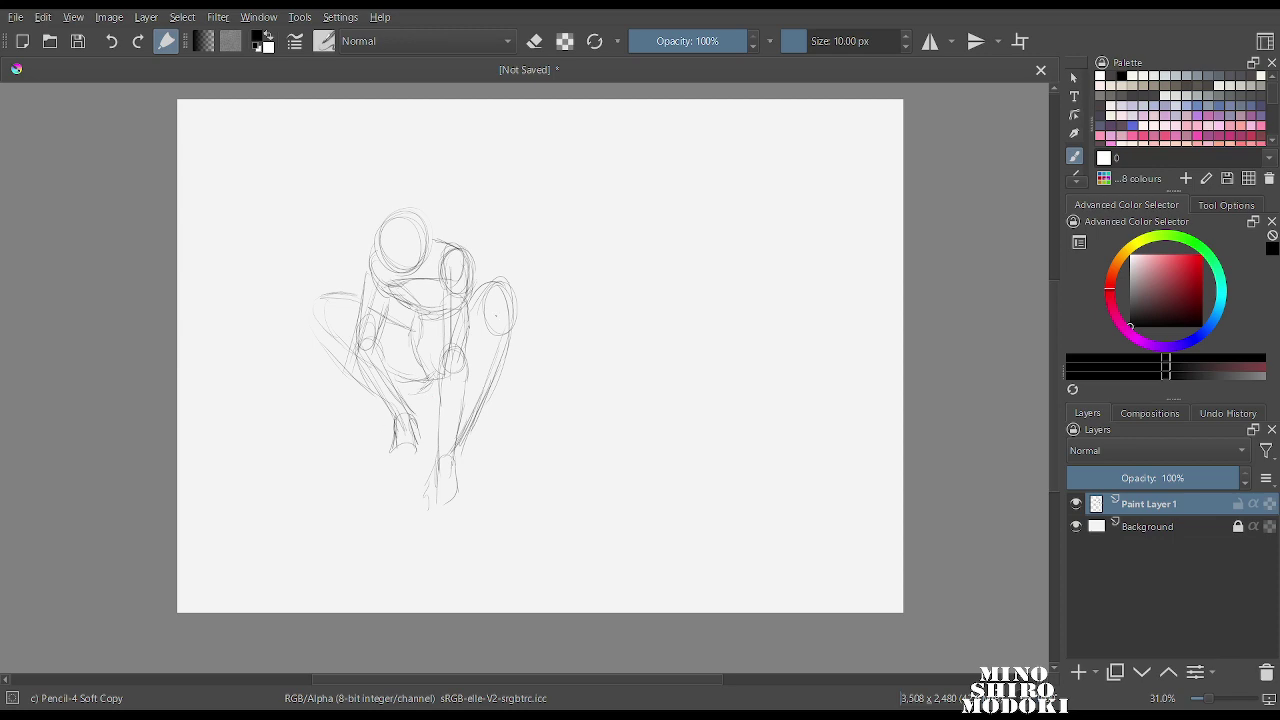
# Check the sketch mirrored, and darken the shoulder and upper arm contours on the viewer's right.
pyautogui.press('m')
pyautogui.scroll(4, 508, 310)
pyautogui.press('m')
pyautogui.scroll(2, 240, 255)
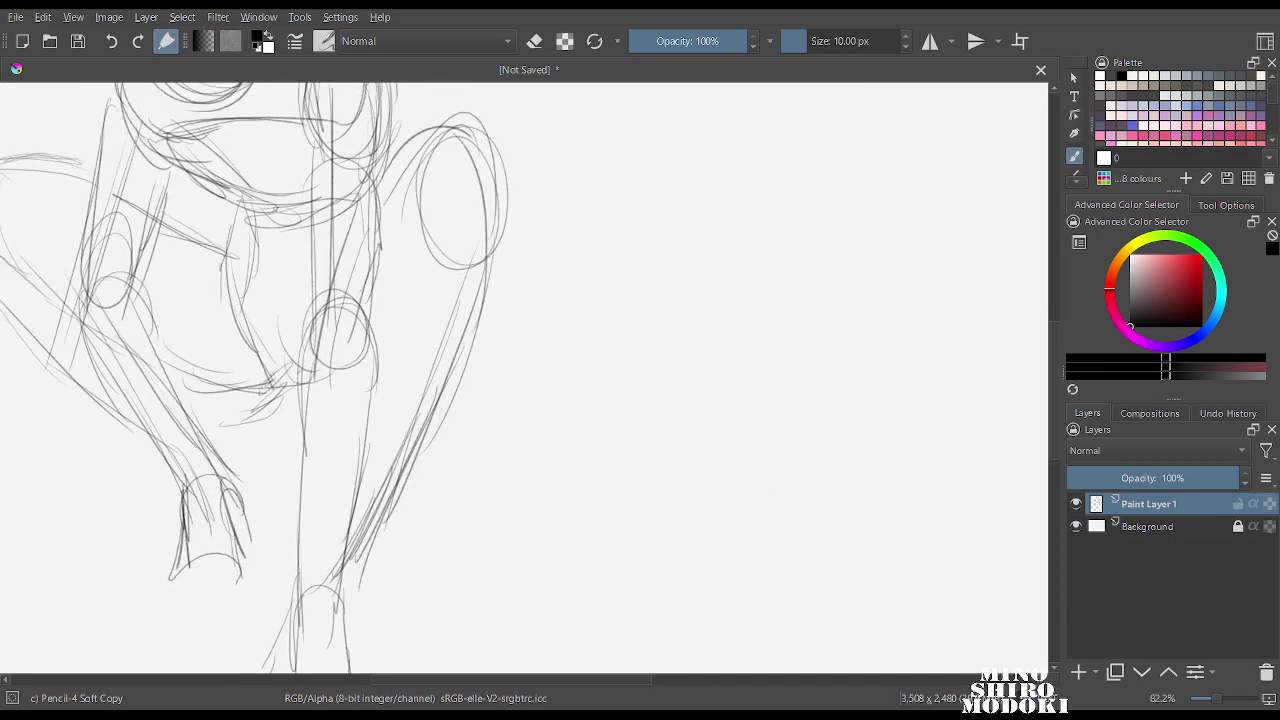
pyautogui.moveTo(340, 335)
pyautogui.mouseDown()
pyautogui.moveTo(526, 514)
pyautogui.moveTo(528, 590)
pyautogui.mouseUp()
pyautogui.scroll(-4, 400, 380)
pyautogui.moveTo(468, 506); pyautogui.dragTo(440, 350)
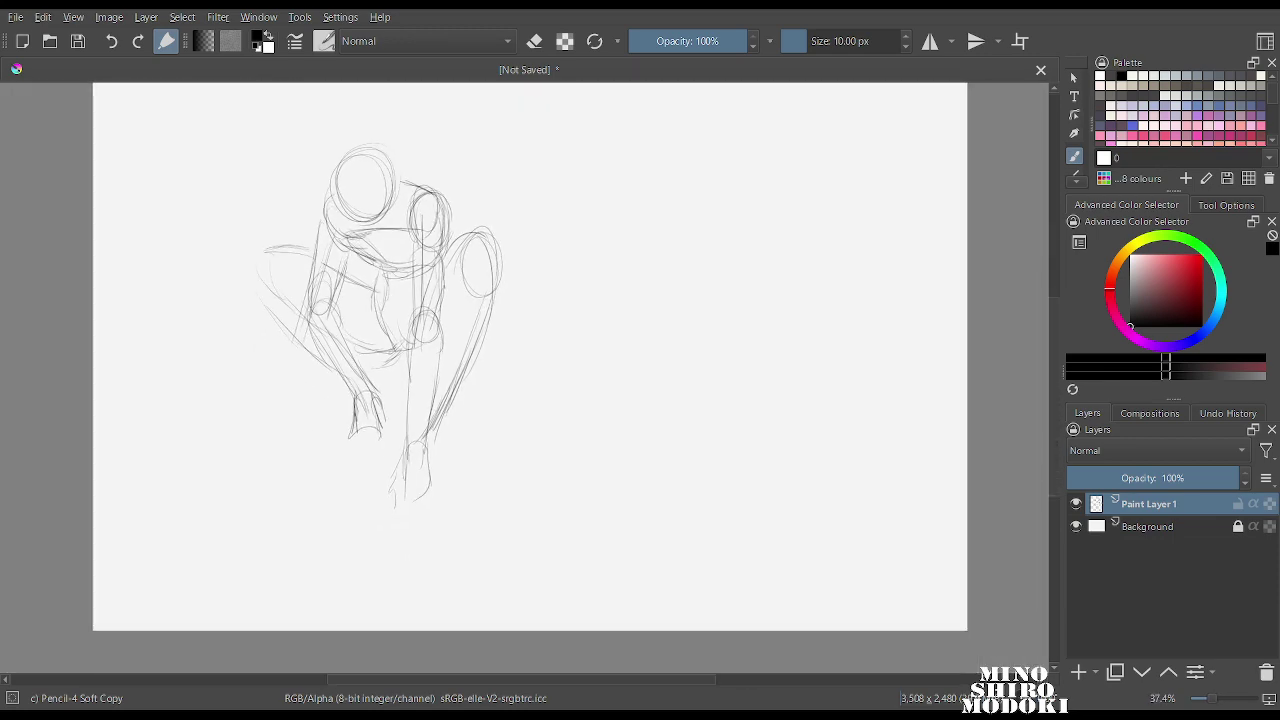
pyautogui.scroll(-2, 421, 353)
pyautogui.scroll(4, 421, 353)
pyautogui.moveTo(413, 196); pyautogui.dragTo(408, 304)
pyautogui.moveTo(430, 124)
pyautogui.mouseDown()
pyautogui.moveTo(458, 136)
pyautogui.moveTo(456, 209)
pyautogui.mouseUp()
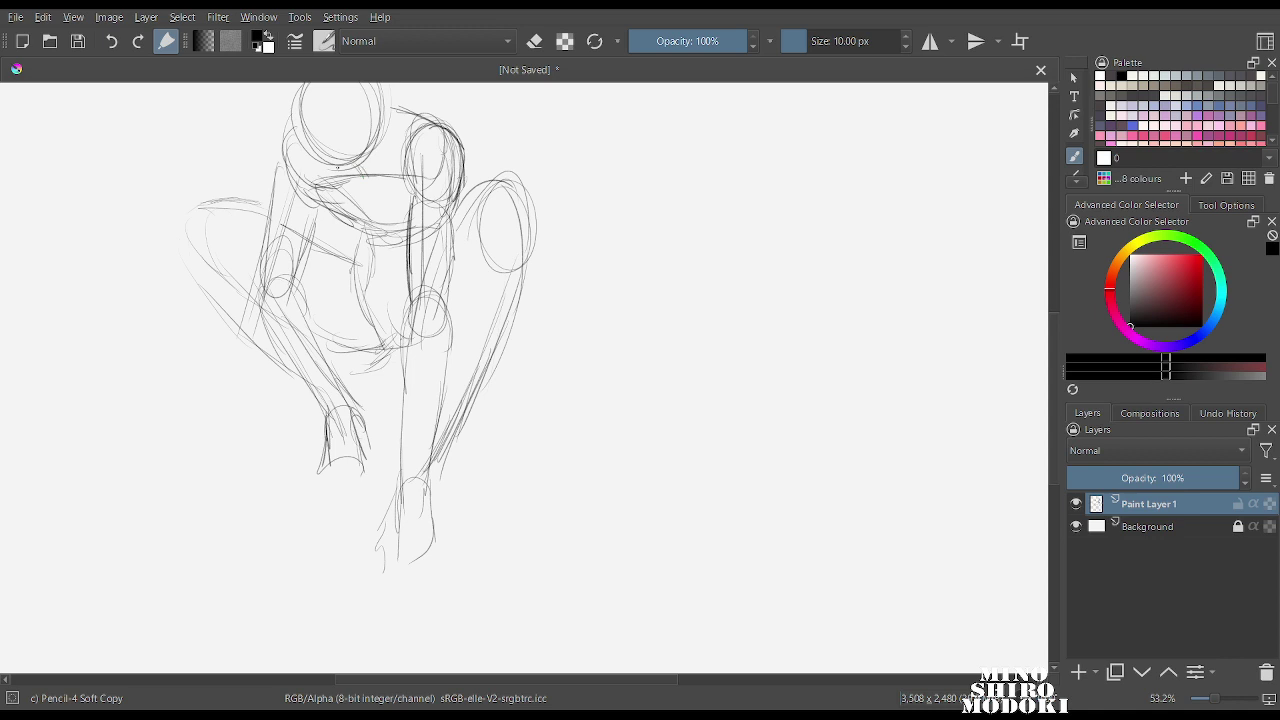
# Redefine the shoulder on the viewer's left, the chest's lower edge and centre line, and the opposite shoulder slope.
pyautogui.moveTo(295, 127)
pyautogui.mouseDown()
pyautogui.moveTo(270, 198)
pyautogui.moveTo(352, 172)
pyautogui.moveTo(414, 192)
pyautogui.moveTo(370, 210)
pyautogui.mouseUp()
pyautogui.moveTo(287, 219); pyautogui.dragTo(374, 212)
pyautogui.moveTo(374, 210); pyautogui.dragTo(406, 210)
pyautogui.moveTo(392, 110)
pyautogui.mouseDown()
pyautogui.moveTo(428, 116)
pyautogui.moveTo(462, 204)
pyautogui.mouseUp()
# Darken the arm on the viewer's right from the shoulder past the elbow down to the wrist.
pyautogui.moveTo(404, 158)
pyautogui.mouseDown()
pyautogui.moveTo(440, 214)
pyautogui.moveTo(438, 292)
pyautogui.mouseUp()
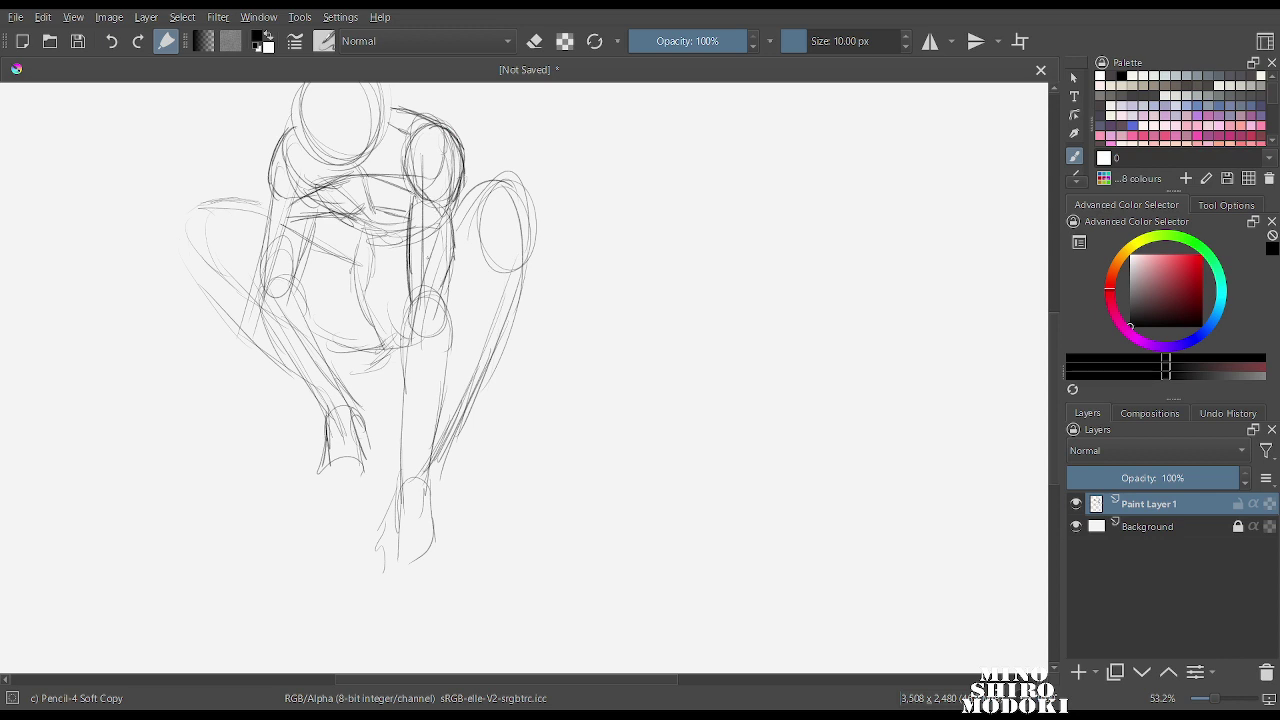
pyautogui.moveTo(410, 196)
pyautogui.mouseDown()
pyautogui.moveTo(404, 288)
pyautogui.moveTo(454, 310)
pyautogui.moveTo(458, 362)
pyautogui.mouseUp()
pyautogui.moveTo(404, 296); pyautogui.dragTo(410, 452)
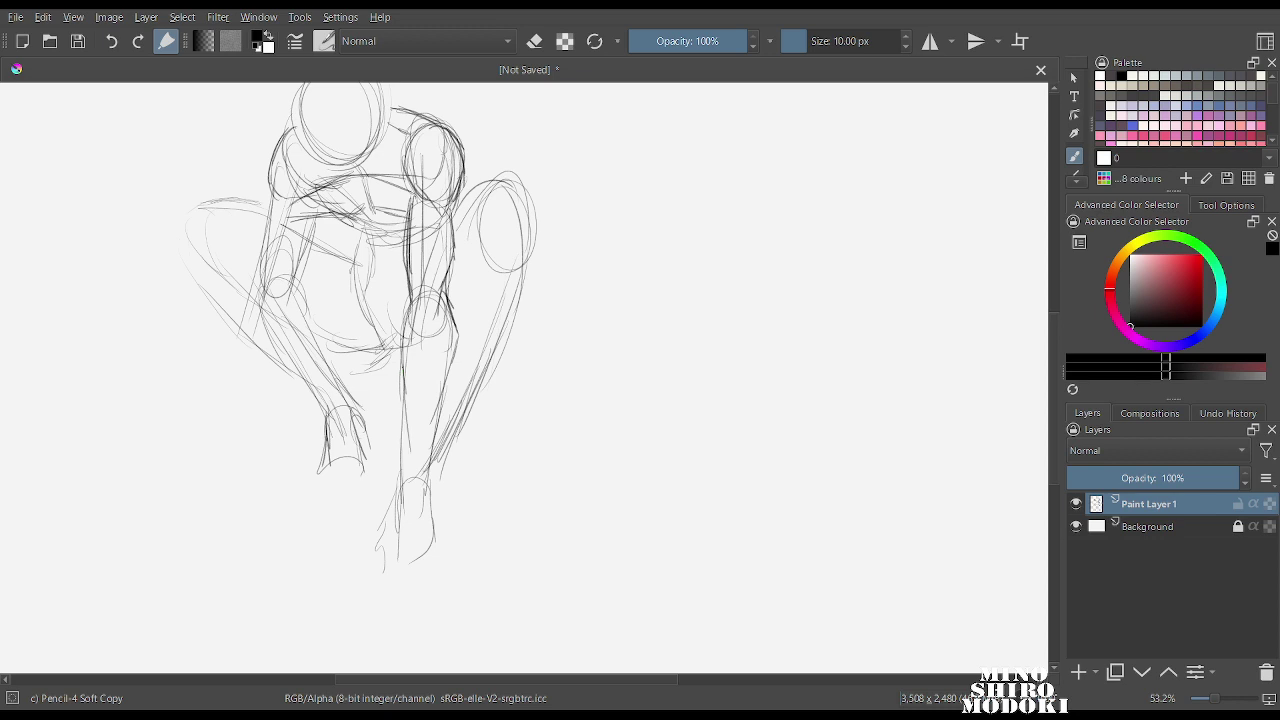
pyautogui.moveTo(404, 374); pyautogui.dragTo(410, 488)
pyautogui.moveTo(440, 396); pyautogui.dragTo(423, 480)
# Reinforce the torso's side and the contours of both bent legs, including the raised knee and the far thigh.
pyautogui.moveTo(366, 232)
pyautogui.mouseDown()
pyautogui.moveTo(358, 316)
pyautogui.moveTo(408, 350)
pyautogui.mouseUp()
pyautogui.moveTo(311, 343)
pyautogui.mouseDown()
pyautogui.moveTo(355, 385)
pyautogui.moveTo(390, 474)
pyautogui.mouseUp()
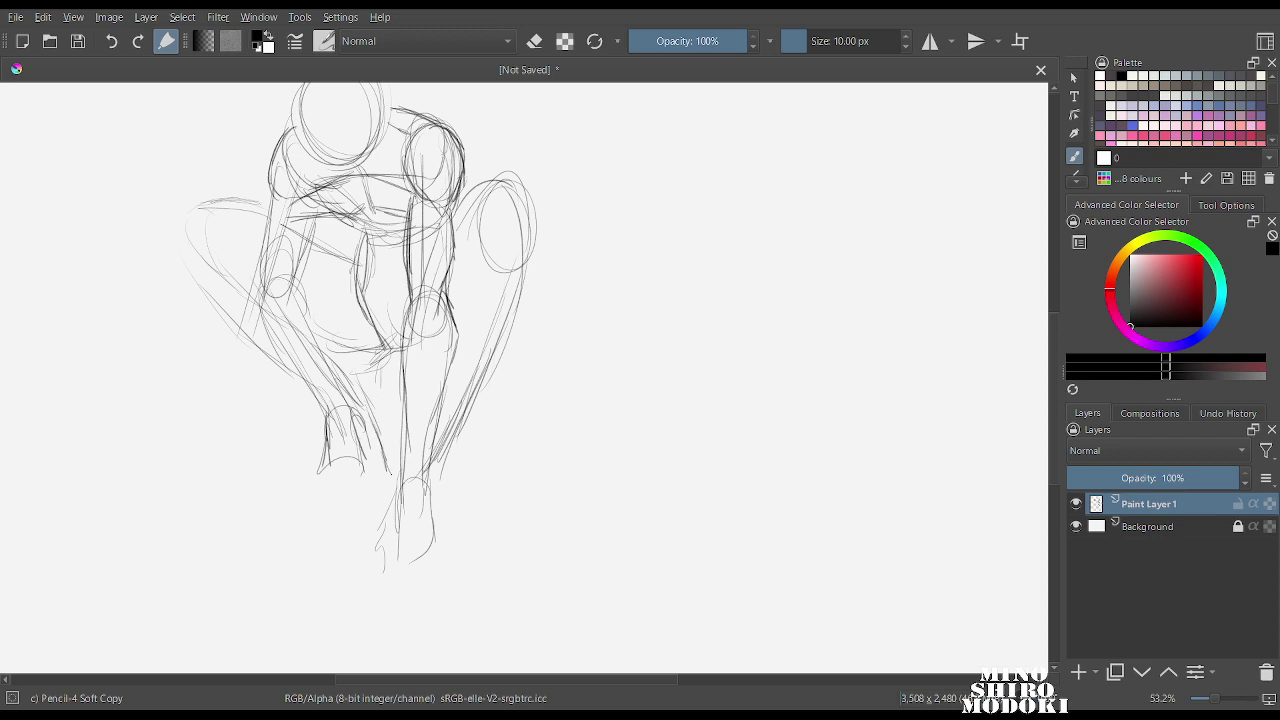
pyautogui.moveTo(466, 206)
pyautogui.mouseDown()
pyautogui.moveTo(464, 188)
pyautogui.moveTo(506, 308)
pyautogui.mouseUp()
pyautogui.moveTo(522, 248); pyautogui.dragTo(456, 408)
pyautogui.moveTo(494, 332)
pyautogui.mouseDown()
pyautogui.moveTo(434, 446)
pyautogui.moveTo(446, 476)
pyautogui.moveTo(436, 504)
pyautogui.mouseUp()
pyautogui.moveTo(178, 204)
pyautogui.mouseDown()
pyautogui.moveTo(282, 216)
pyautogui.moveTo(338, 252)
pyautogui.mouseUp()
# Darken the upper arm, elbow and forearm contours on the viewer's left down to the wrist.
pyautogui.moveTo(312, 198)
pyautogui.mouseDown()
pyautogui.moveTo(298, 278)
pyautogui.moveTo(262, 280)
pyautogui.moveTo(256, 312)
pyautogui.moveTo(314, 314)
pyautogui.mouseUp()
pyautogui.moveTo(303, 293); pyautogui.dragTo(325, 362)
pyautogui.moveTo(259, 289); pyautogui.dragTo(274, 358)
pyautogui.moveTo(256, 306); pyautogui.dragTo(322, 397)
pyautogui.moveTo(284, 346)
pyautogui.mouseDown()
pyautogui.moveTo(328, 418)
pyautogui.moveTo(346, 406)
pyautogui.mouseUp()
pyautogui.moveTo(342, 394); pyautogui.dragTo(348, 420)
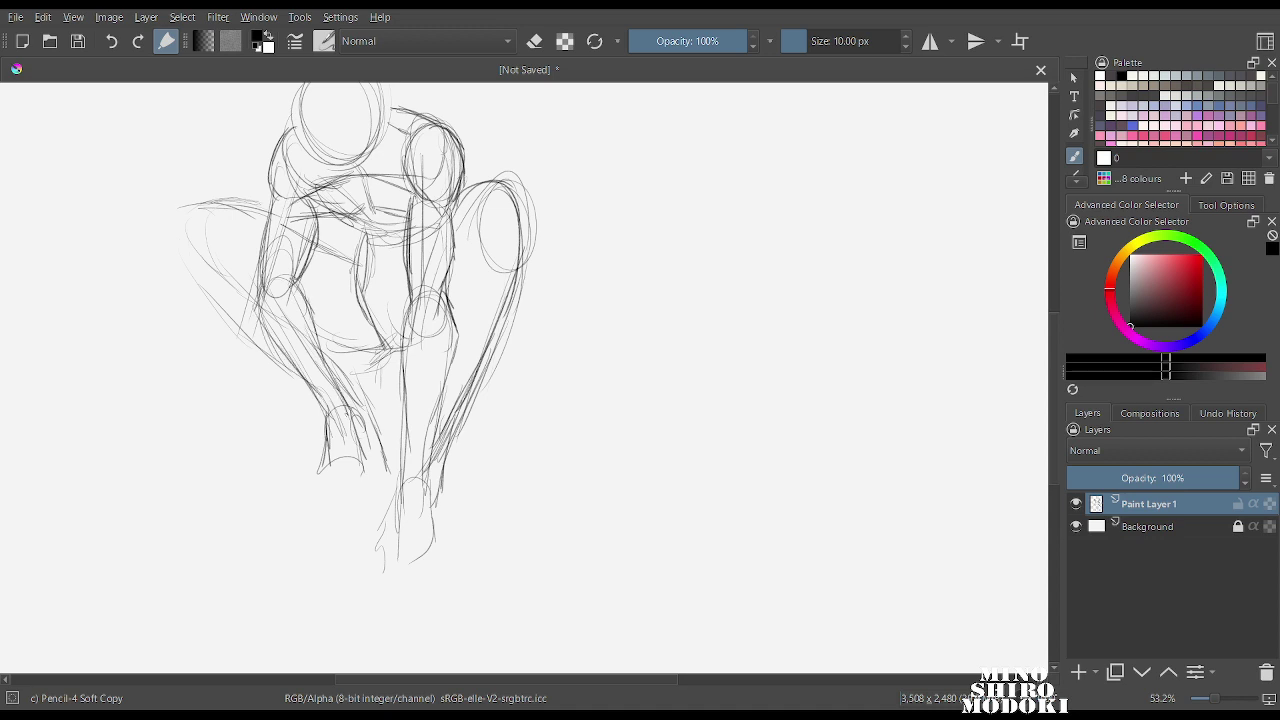
# Check the figure mirrored, touch up the shoulder on the viewer's left and draw the face's vertical centre guideline.
pyautogui.press('m')
pyautogui.scroll(-5, 588, 229)
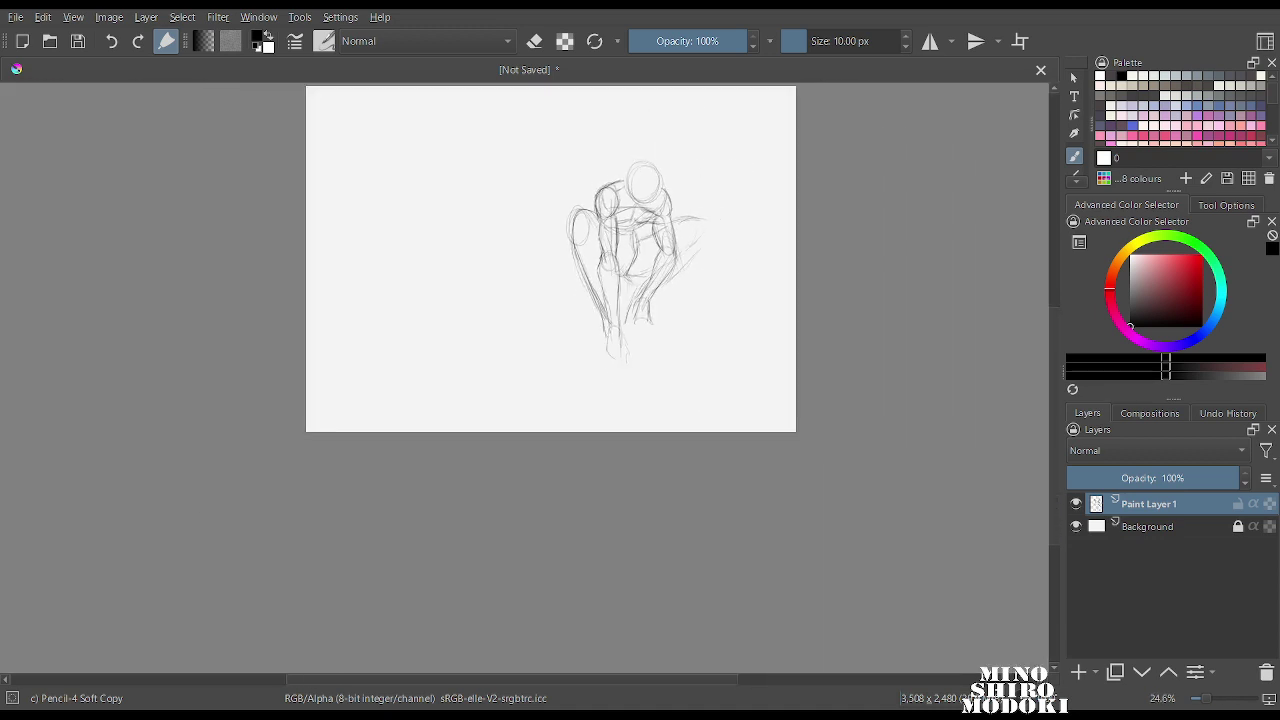
pyautogui.scroll(4, 588, 229)
pyautogui.press('m')
pyautogui.scroll(2, 302, 295)
pyautogui.moveTo(376, 200); pyautogui.dragTo(354, 352)
pyautogui.scroll(2, 354, 352)
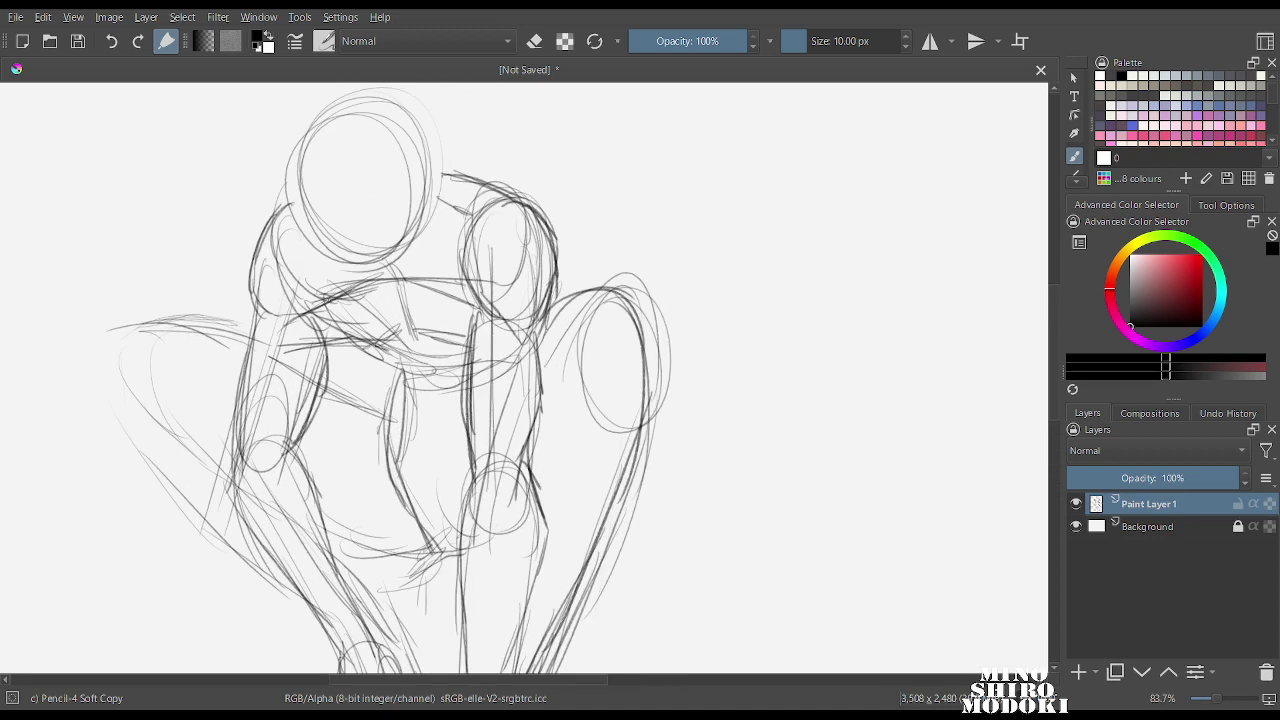
pyautogui.moveTo(280, 328); pyautogui.dragTo(340, 297)
pyautogui.moveTo(298, 200); pyautogui.dragTo(268, 218)
pyautogui.moveTo(342, 118); pyautogui.dragTo(372, 268)
pyautogui.moveTo(348, 140); pyautogui.dragTo(388, 312)
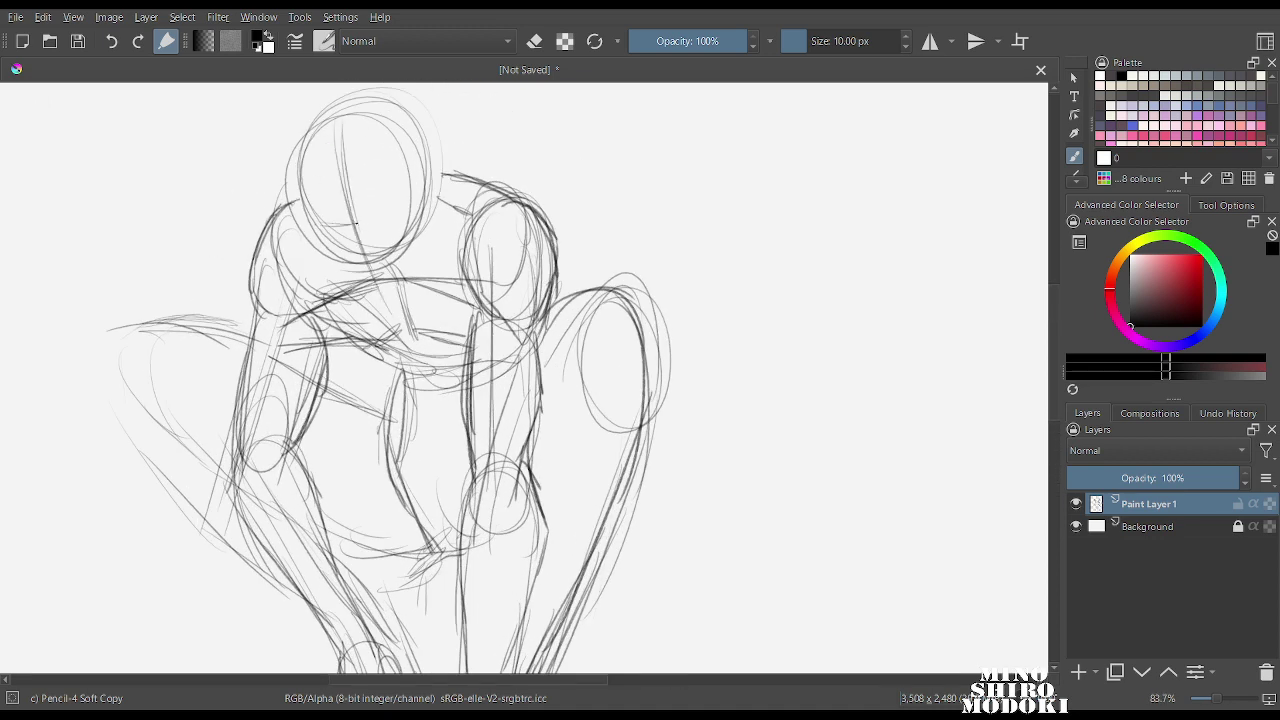
# Sketch the face's horizontal guideline, the inner face curve, the jaw slope on the viewer's left and the ear.
pyautogui.moveTo(406, 212); pyautogui.dragTo(418, 182)
pyautogui.moveTo(313, 175)
pyautogui.mouseDown()
pyautogui.moveTo(319, 221)
pyautogui.moveTo(360, 134)
pyautogui.moveTo(397, 169)
pyautogui.moveTo(402, 200)
pyautogui.mouseUp()
pyautogui.moveTo(308, 214); pyautogui.dragTo(358, 282)
pyautogui.moveTo(318, 236); pyautogui.dragTo(372, 302)
pyautogui.moveTo(420, 202); pyautogui.dragTo(414, 222)
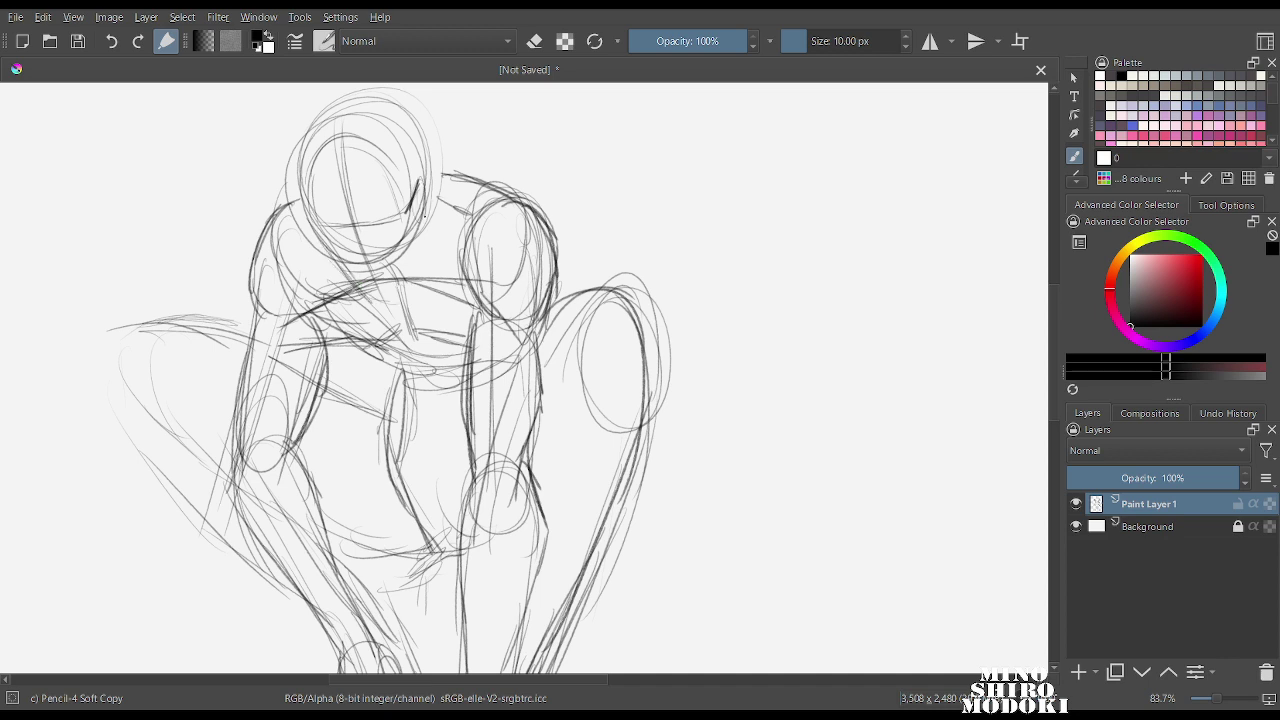
# Complete the pointed jaw and skull outline, and reinforce the chest's lower edge and centre line.
pyautogui.moveTo(418, 174)
pyautogui.mouseDown()
pyautogui.moveTo(430, 212)
pyautogui.moveTo(398, 288)
pyautogui.mouseUp()
pyautogui.moveTo(416, 240); pyautogui.dragTo(387, 294)
pyautogui.moveTo(305, 147)
pyautogui.mouseDown()
pyautogui.moveTo(382, 108)
pyautogui.moveTo(450, 176)
pyautogui.mouseUp()
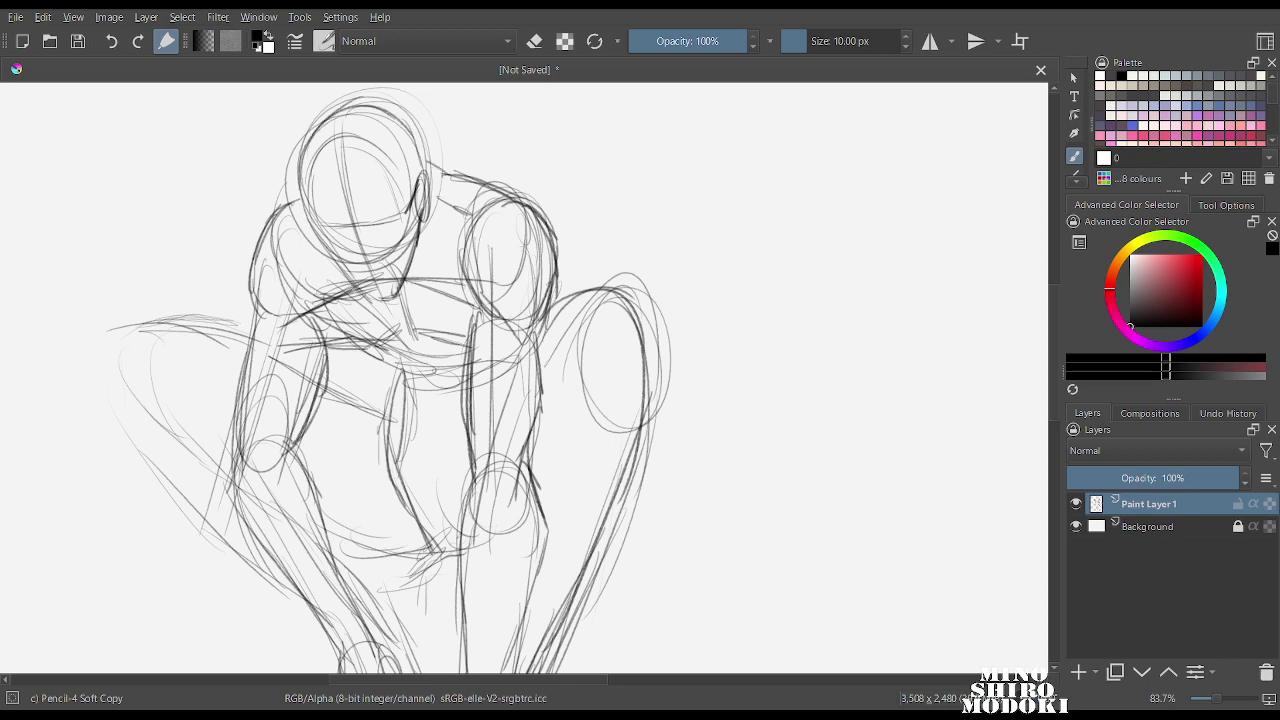
pyautogui.moveTo(326, 354); pyautogui.dragTo(416, 342)
pyautogui.moveTo(408, 294)
pyautogui.mouseDown()
pyautogui.moveTo(420, 342)
pyautogui.moveTo(412, 490)
pyautogui.moveTo(432, 542)
pyautogui.mouseUp()
# Fade the whole figure sketch with the Eraser Soft brush enlarged to 263 px.
pyautogui.scroll(-5, 626, 313)
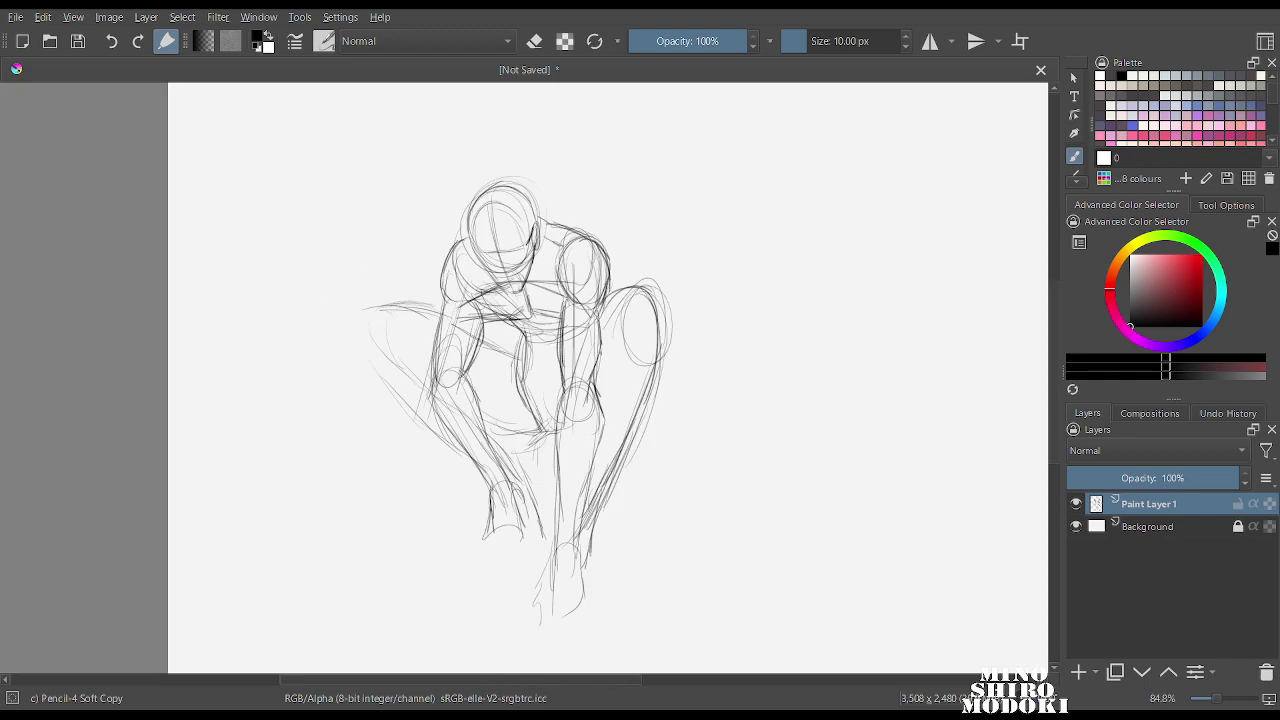
pyautogui.moveTo(516, 319); pyautogui.dragTo(206, 394)
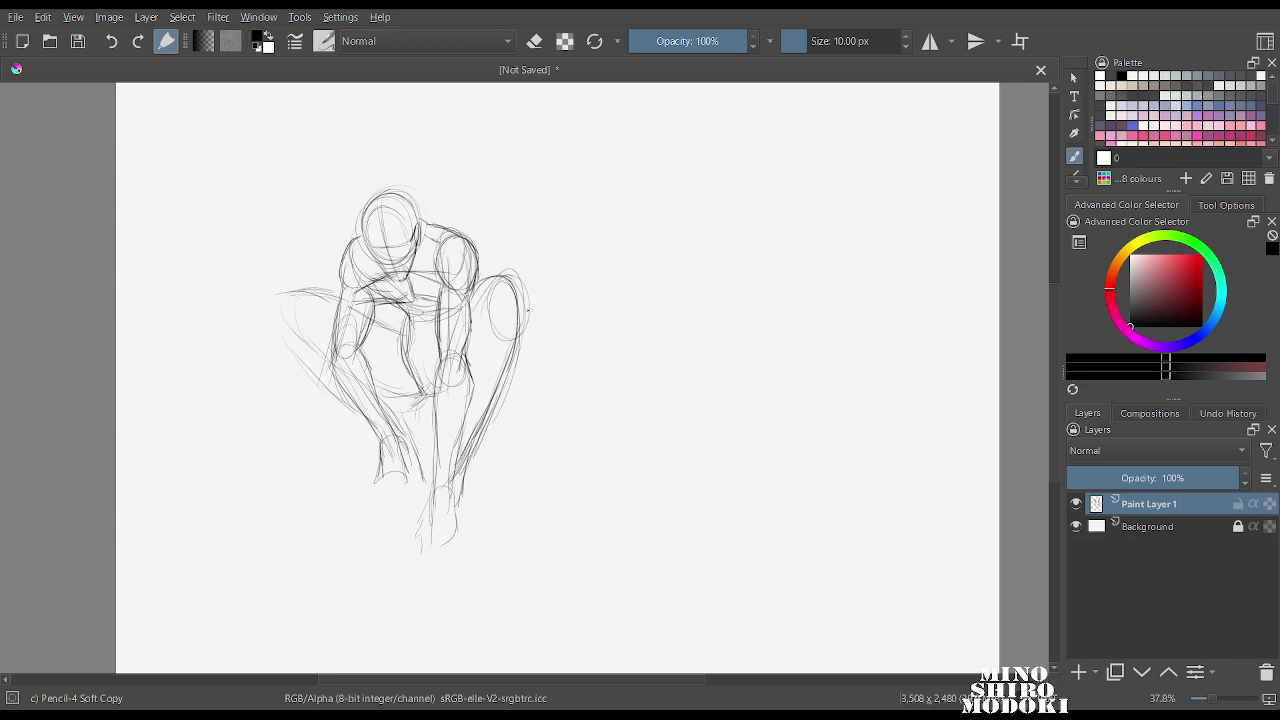
pyautogui.rightClick(557, 257)
pyautogui.click(558, 140)
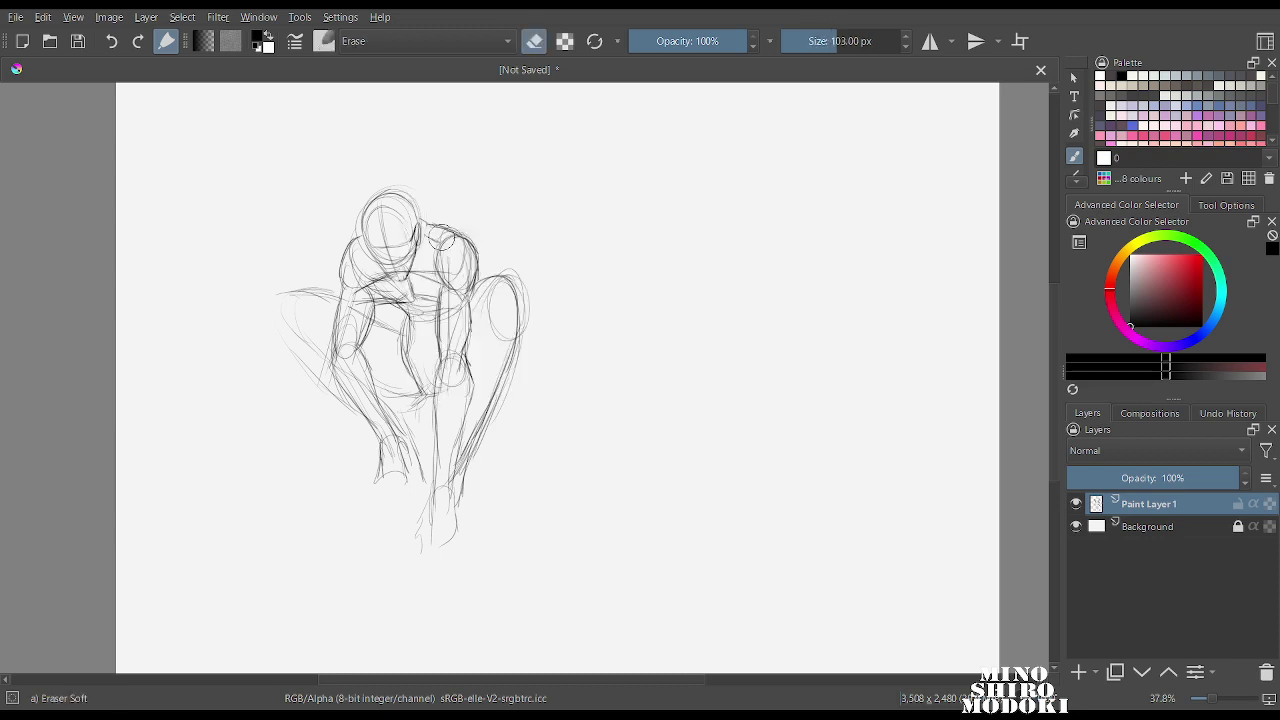
pyautogui.press(']')
pyautogui.press(']')
pyautogui.press(']')
pyautogui.press(']')
pyautogui.press(']')
pyautogui.press(']')
pyautogui.press(']')
pyautogui.press(']')
pyautogui.press(']')
pyautogui.press(']')
pyautogui.moveTo(407, 186)
pyautogui.mouseDown()
pyautogui.moveTo(266, 377)
pyautogui.moveTo(378, 328)
pyautogui.moveTo(493, 175)
pyautogui.moveTo(511, 214)
pyautogui.moveTo(500, 184)
pyautogui.moveTo(476, 182)
pyautogui.moveTo(531, 200)
pyautogui.moveTo(547, 276)
pyautogui.moveTo(329, 339)
pyautogui.moveTo(352, 399)
pyautogui.moveTo(434, 430)
pyautogui.moveTo(437, 364)
pyautogui.moveTo(395, 370)
pyautogui.moveTo(347, 243)
pyautogui.moveTo(320, 243)
pyautogui.moveTo(349, 362)
pyautogui.moveTo(404, 443)
pyautogui.moveTo(456, 398)
pyautogui.moveTo(489, 334)
pyautogui.mouseUp()
# Redraw the jaw, skull outline and ear over the faded sketch with the 10 px Pencil-4 Soft brush.
pyautogui.scroll(5, 400, 330)
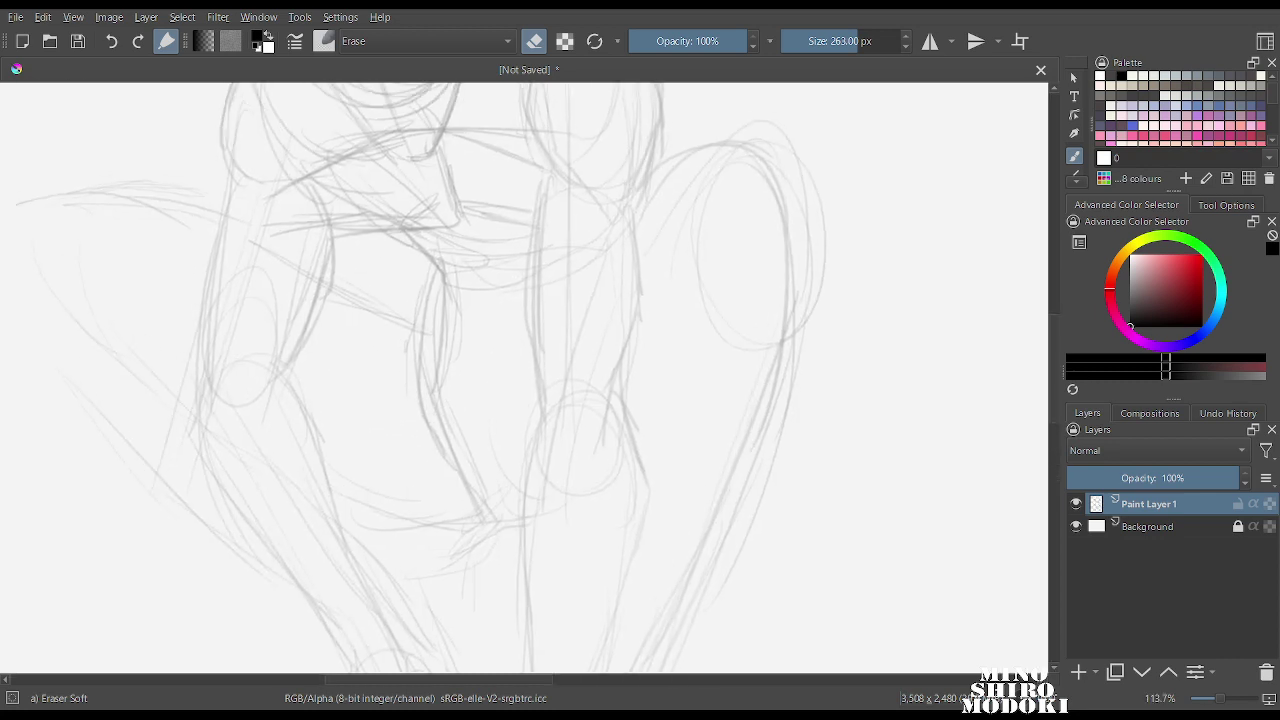
pyautogui.moveTo(411, 292)
pyautogui.mouseDown()
pyautogui.moveTo(377, 346)
pyautogui.moveTo(383, 246)
pyautogui.moveTo(340, 345)
pyautogui.mouseUp()
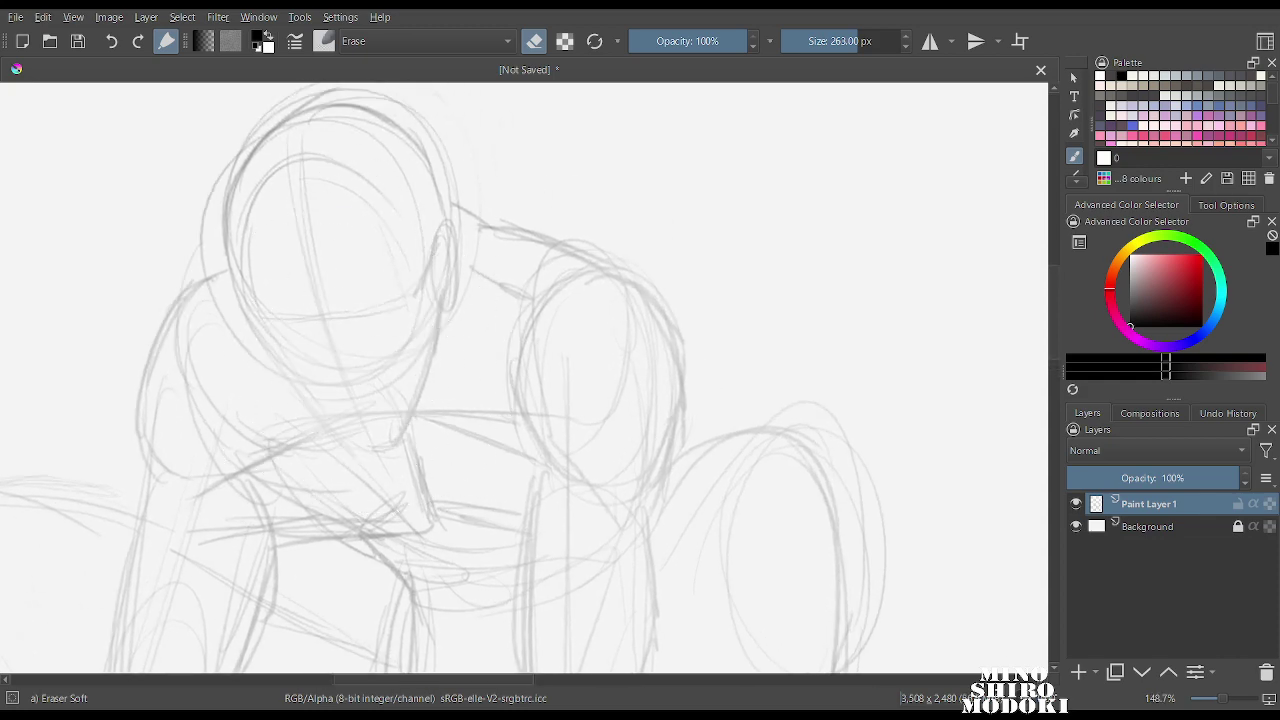
pyautogui.rightClick(324, 366)
pyautogui.click(364, 476)
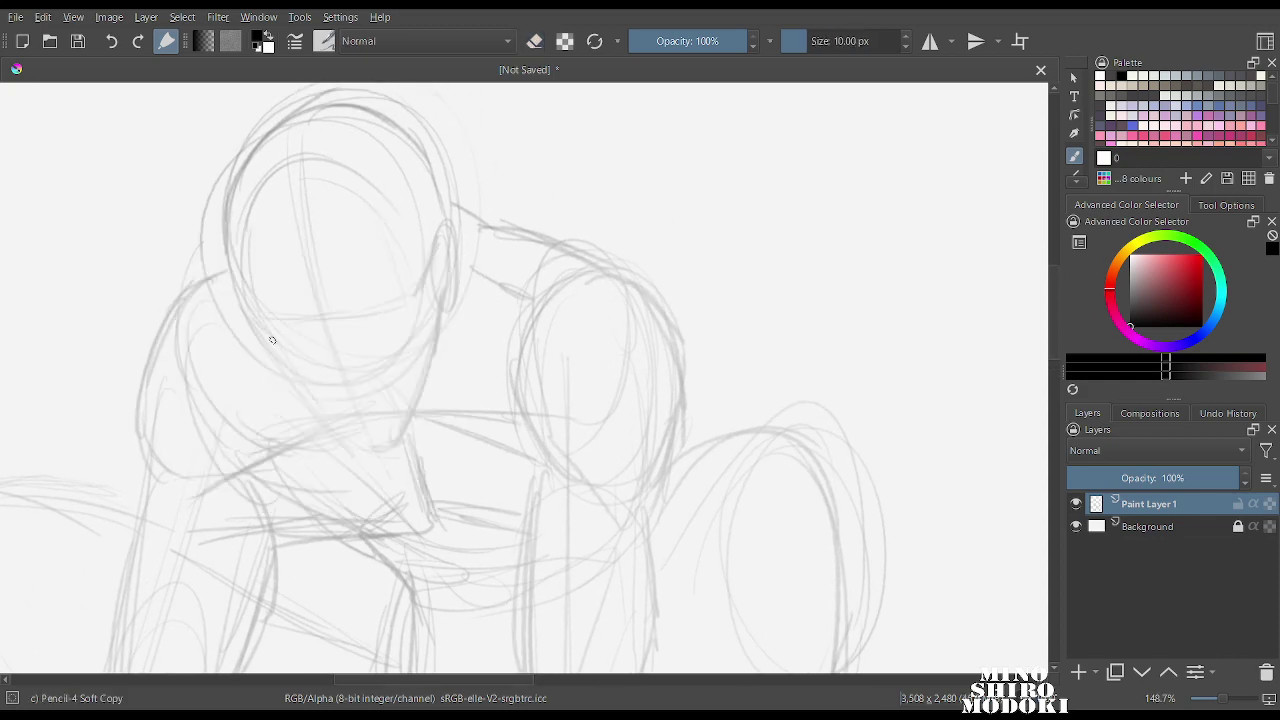
pyautogui.moveTo(266, 334)
pyautogui.mouseDown()
pyautogui.moveTo(303, 400)
pyautogui.moveTo(361, 443)
pyautogui.mouseUp()
pyautogui.moveTo(438, 296)
pyautogui.mouseDown()
pyautogui.moveTo(436, 344)
pyautogui.moveTo(398, 432)
pyautogui.mouseUp()
pyautogui.moveTo(432, 354)
pyautogui.mouseDown()
pyautogui.moveTo(390, 434)
pyautogui.moveTo(364, 443)
pyautogui.mouseUp()
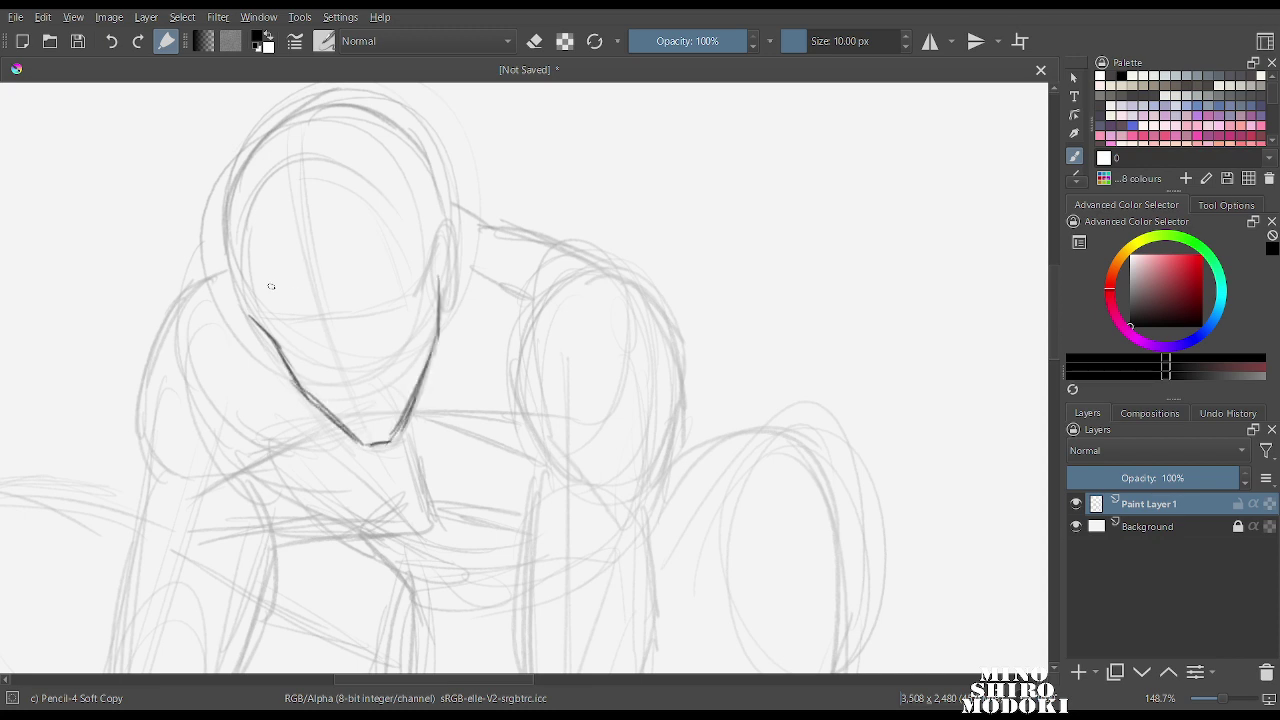
pyautogui.moveTo(250, 312)
pyautogui.mouseDown()
pyautogui.moveTo(253, 167)
pyautogui.moveTo(251, 189)
pyautogui.moveTo(362, 104)
pyautogui.moveTo(278, 131)
pyautogui.moveTo(363, 126)
pyautogui.moveTo(414, 190)
pyautogui.moveTo(429, 172)
pyautogui.moveTo(440, 318)
pyautogui.mouseUp()
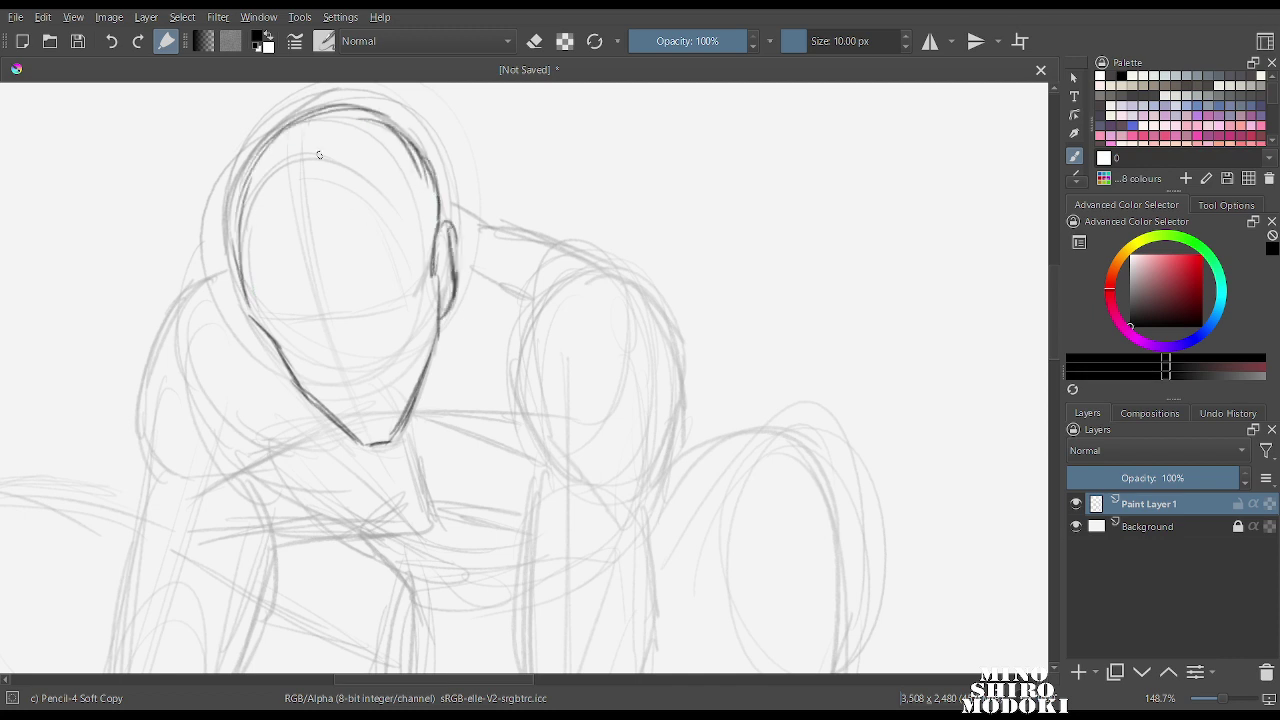
# Draw a curved vertical centre line down the face from the forehead to the chin.
pyautogui.moveTo(311, 124); pyautogui.dragTo(332, 312)
pyautogui.moveTo(306, 200); pyautogui.dragTo(362, 425)
pyautogui.moveTo(308, 242); pyautogui.dragTo(366, 430)
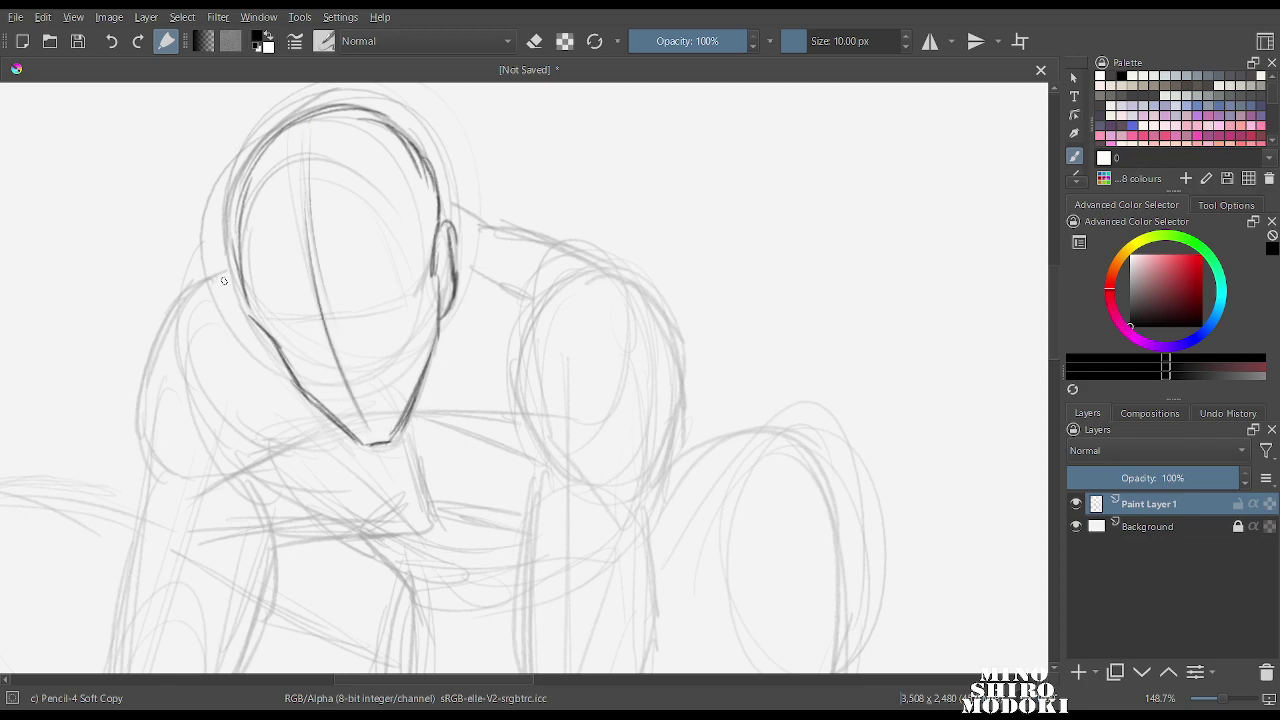
# Darken the left shoulder's upper edge beside the head and check the figure in mirrored view.
pyautogui.moveTo(223, 274); pyautogui.dragTo(197, 287)
pyautogui.scroll(-5, 632, 291)
pyautogui.moveTo(570, 342); pyautogui.dragTo(539, 268)
pyautogui.scroll(1, 563, 271)
pyautogui.scroll(-3, 550, 280)
pyautogui.scroll(3, 550, 280)
pyautogui.press('m')
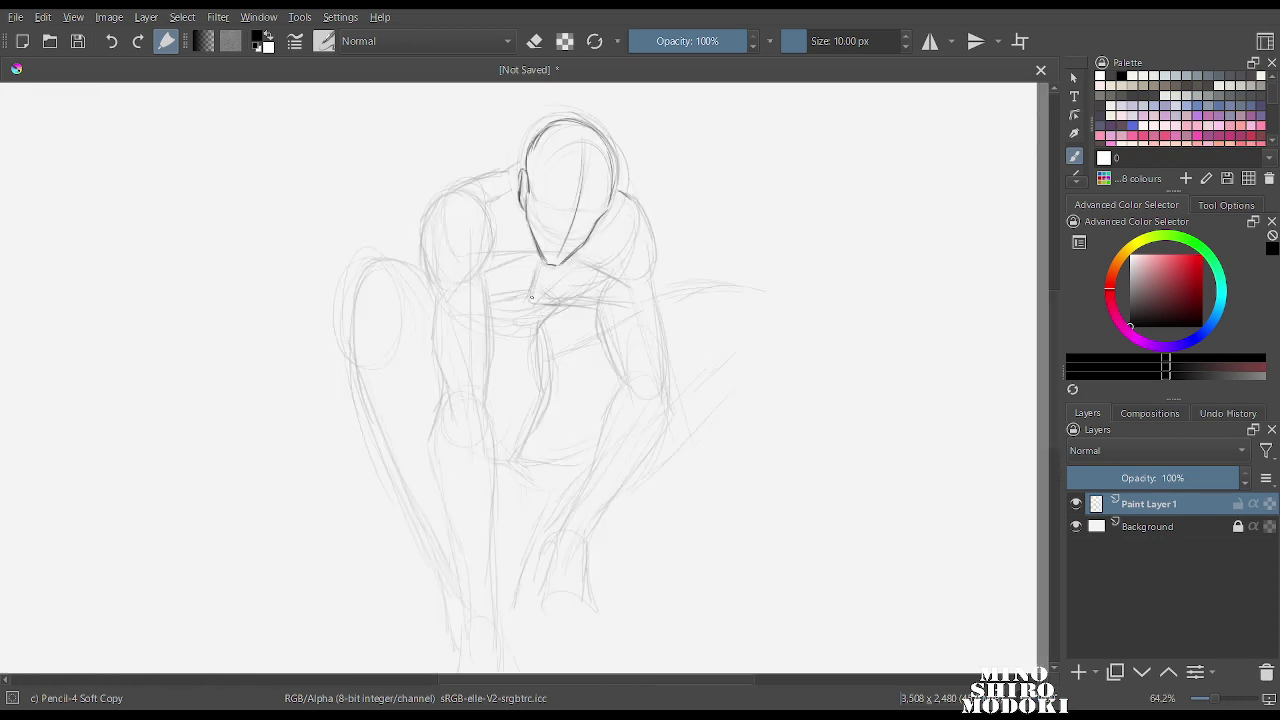
pyautogui.press('m')
pyautogui.scroll(2, 530, 305)
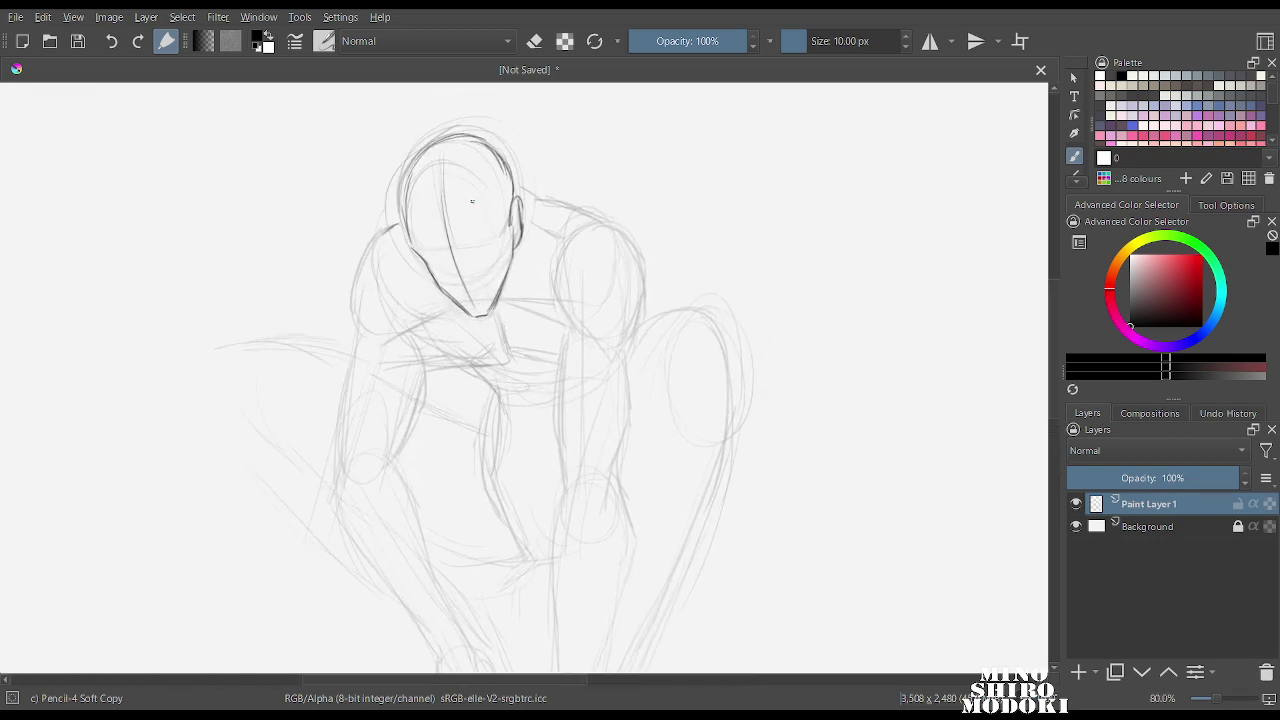
# Select the head with a freehand outline, then scale it down slightly and shift it within the figure.
pyautogui.moveTo(447, 118)
pyautogui.mouseDown()
pyautogui.moveTo(391, 188)
pyautogui.moveTo(405, 238)
pyautogui.mouseUp()
pyautogui.moveTo(525, 235); pyautogui.dragTo(528, 182)
pyautogui.hotkey('ctrl', 't')
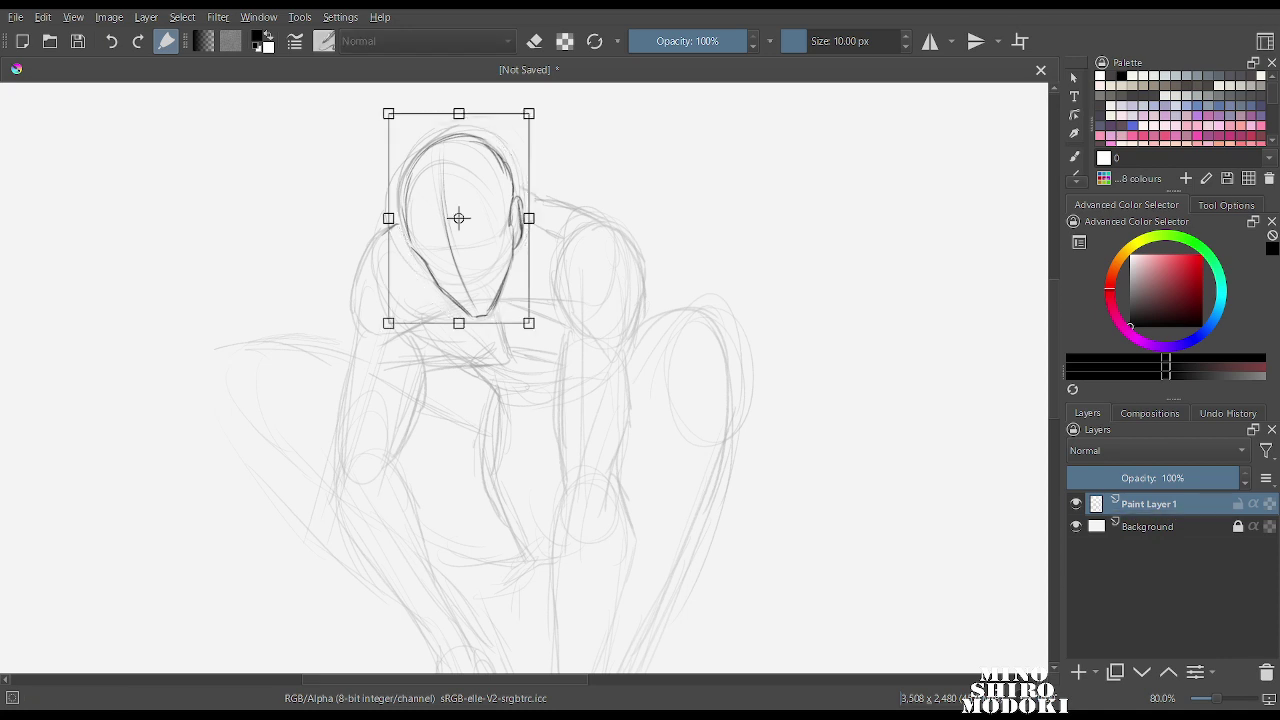
pyautogui.moveTo(528, 118); pyautogui.dragTo(518, 134)
pyautogui.moveTo(455, 245); pyautogui.dragTo(463, 238)
pyautogui.press('Return')
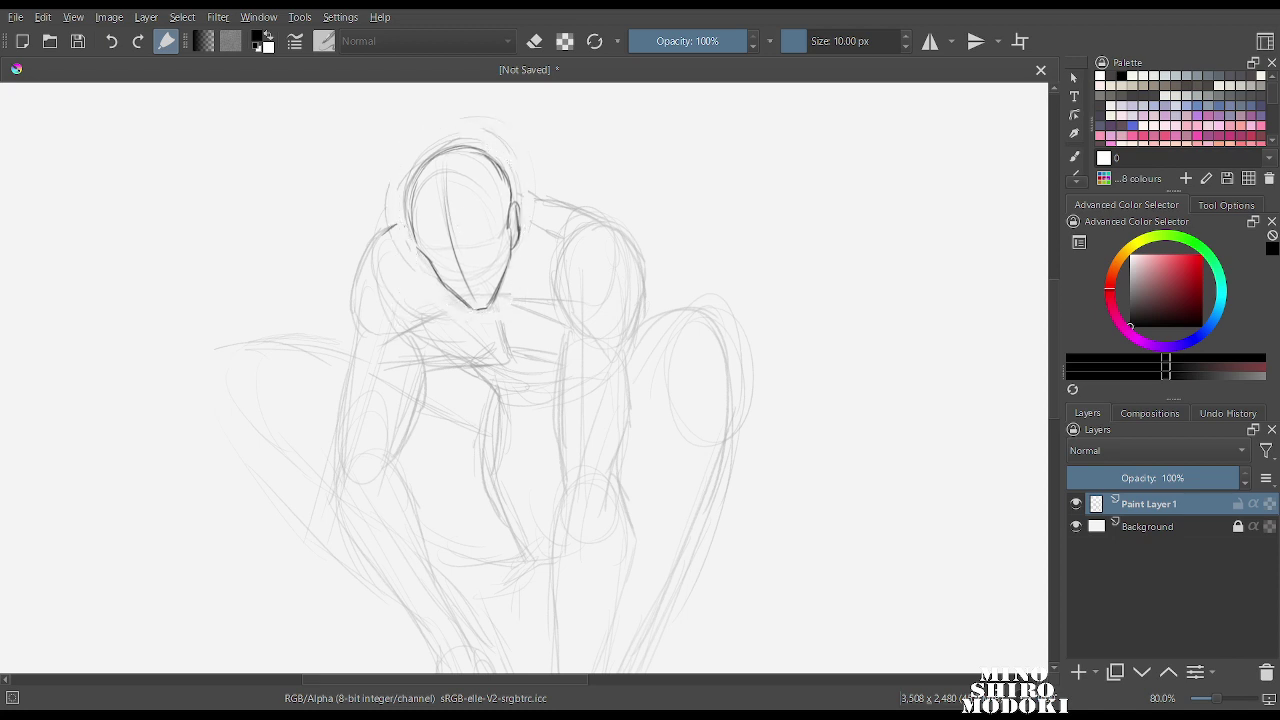
# Redraw the neck-to-shoulder slopes and the collarbone lines on both sides of the head with the 10 px pencil.
pyautogui.press('b')
pyautogui.moveTo(516, 202)
pyautogui.mouseDown()
pyautogui.moveTo(578, 207)
pyautogui.moveTo(577, 240)
pyautogui.moveTo(510, 297)
pyautogui.mouseUp()
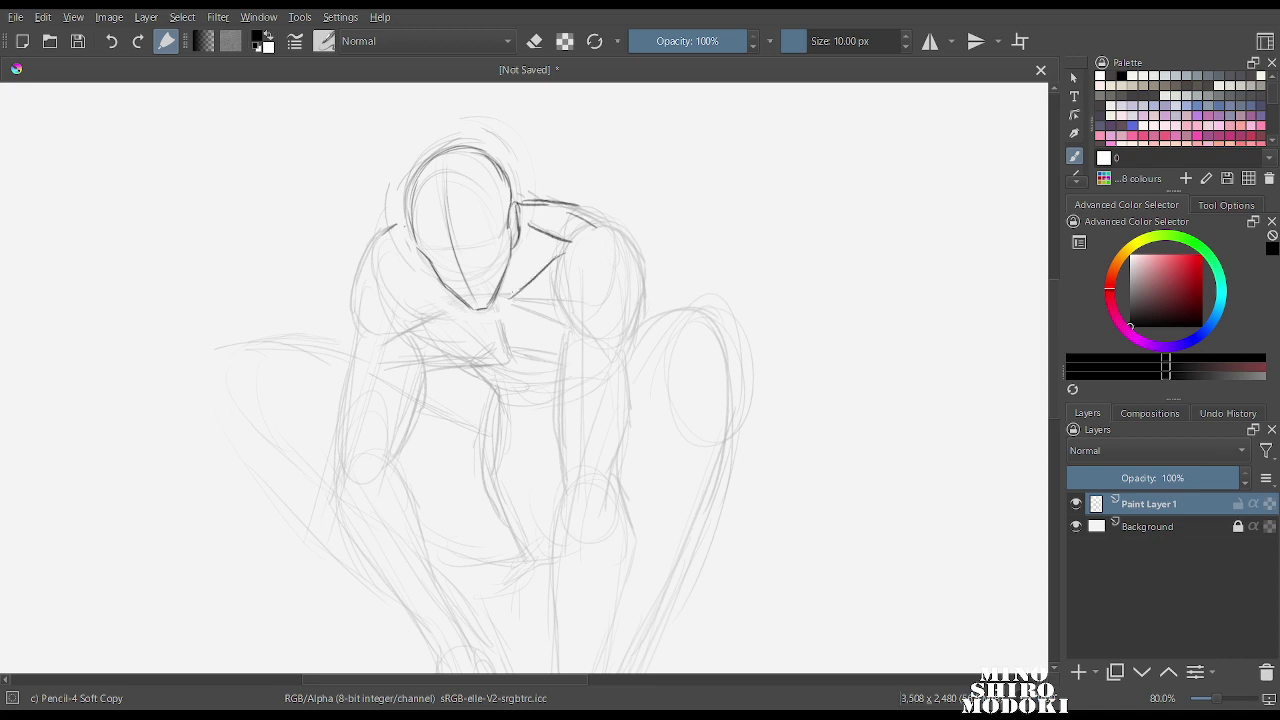
pyautogui.moveTo(406, 223); pyautogui.dragTo(381, 236)
pyautogui.moveTo(447, 312)
pyautogui.mouseDown()
pyautogui.moveTo(396, 338)
pyautogui.moveTo(452, 309)
pyautogui.mouseUp()
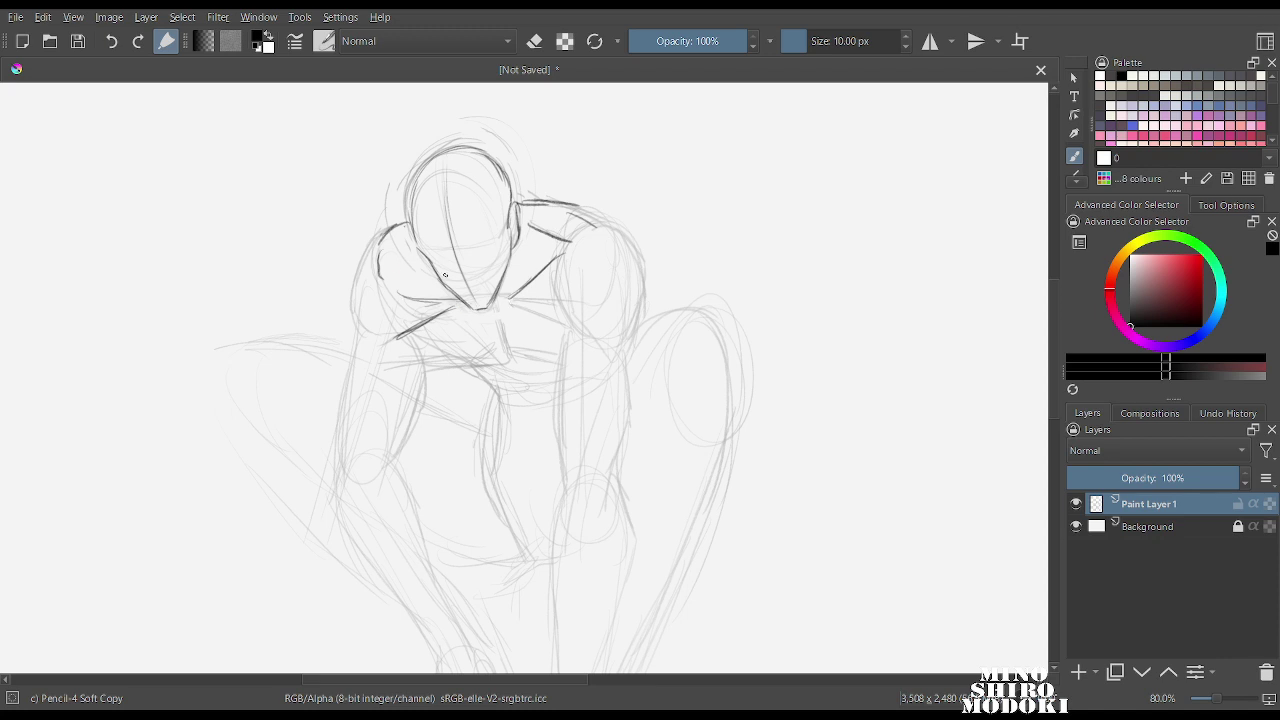
# Redraw the outer shoulder curves and the chest's lower edge and centre line, and begin the right upper arm.
pyautogui.moveTo(376, 236)
pyautogui.mouseDown()
pyautogui.moveTo(352, 295)
pyautogui.moveTo(353, 330)
pyautogui.moveTo(488, 366)
pyautogui.mouseUp()
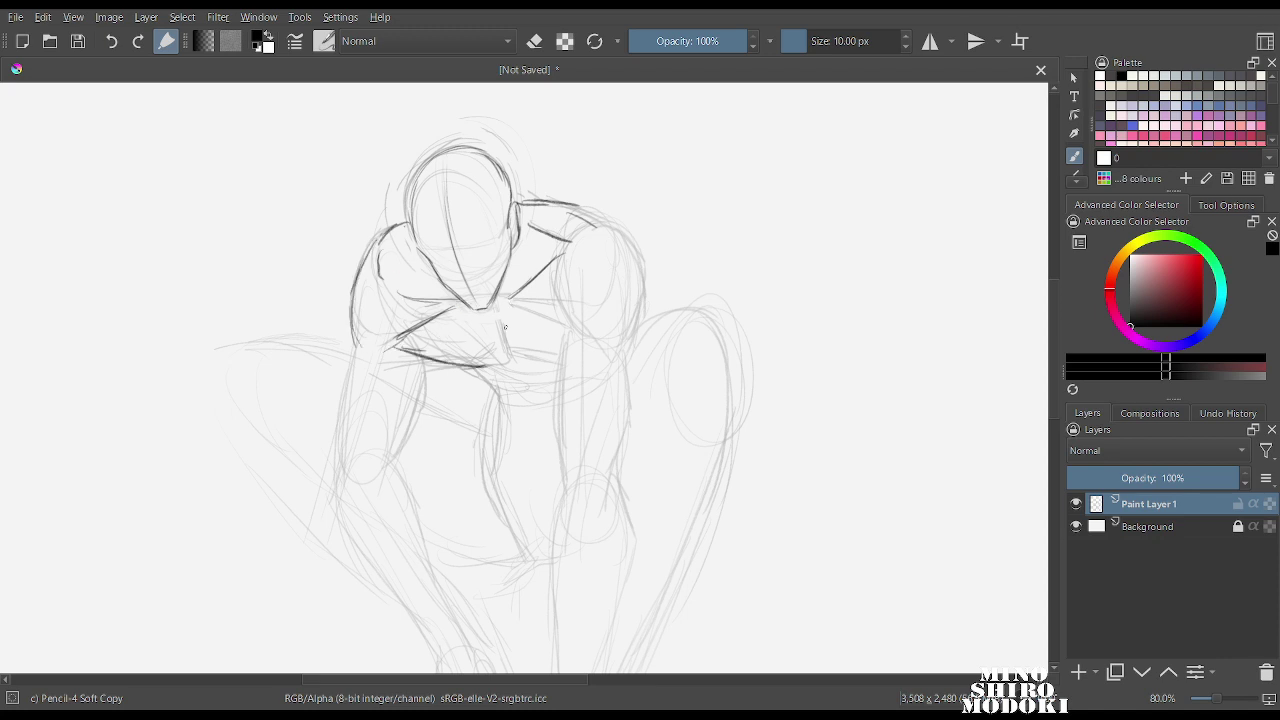
pyautogui.moveTo(486, 313)
pyautogui.mouseDown()
pyautogui.moveTo(509, 361)
pyautogui.moveTo(544, 364)
pyautogui.mouseUp()
pyautogui.moveTo(561, 303); pyautogui.dragTo(590, 340)
pyautogui.moveTo(606, 240)
pyautogui.mouseDown()
pyautogui.moveTo(642, 262)
pyautogui.moveTo(647, 298)
pyautogui.moveTo(629, 340)
pyautogui.moveTo(563, 390)
pyautogui.moveTo(575, 485)
pyautogui.mouseUp()
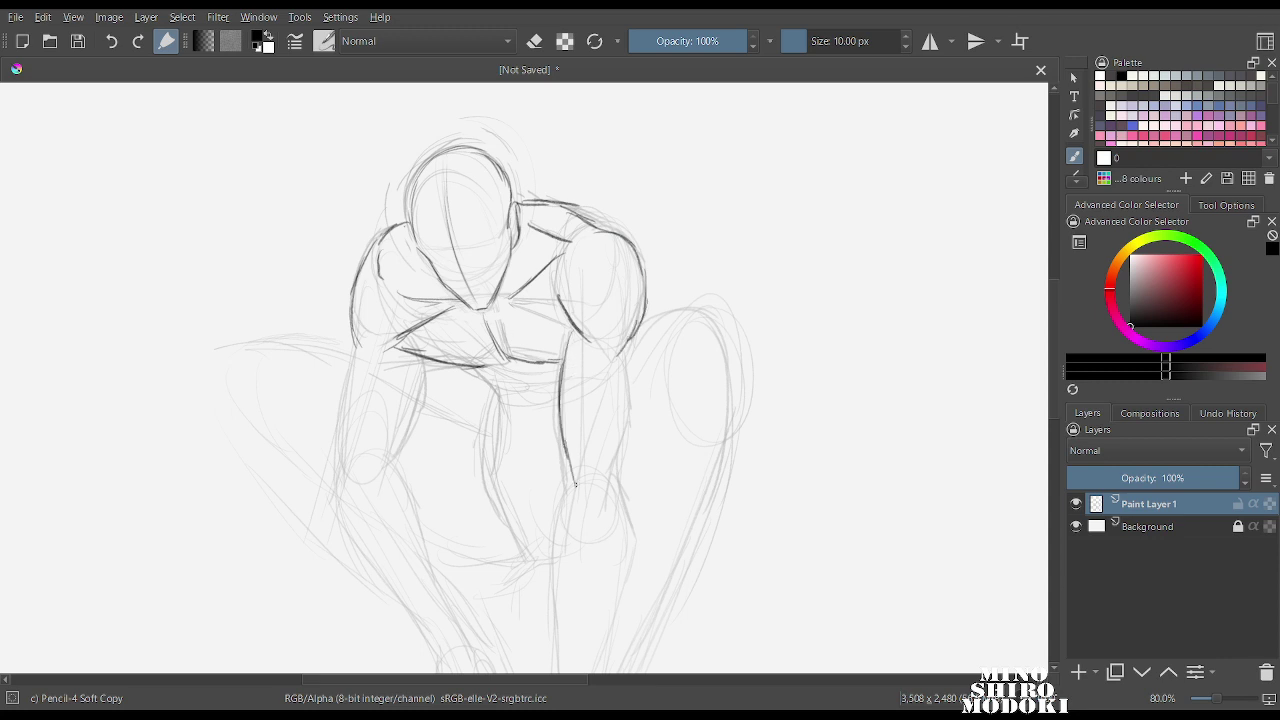
# Outline both upper arms down to the elbows and reinforce the left shoulder's upper edge.
pyautogui.moveTo(630, 354); pyautogui.dragTo(620, 480)
pyautogui.moveTo(418, 352); pyautogui.dragTo(392, 456)
pyautogui.moveTo(356, 336); pyautogui.dragTo(344, 460)
pyautogui.moveTo(350, 384); pyautogui.dragTo(344, 472)
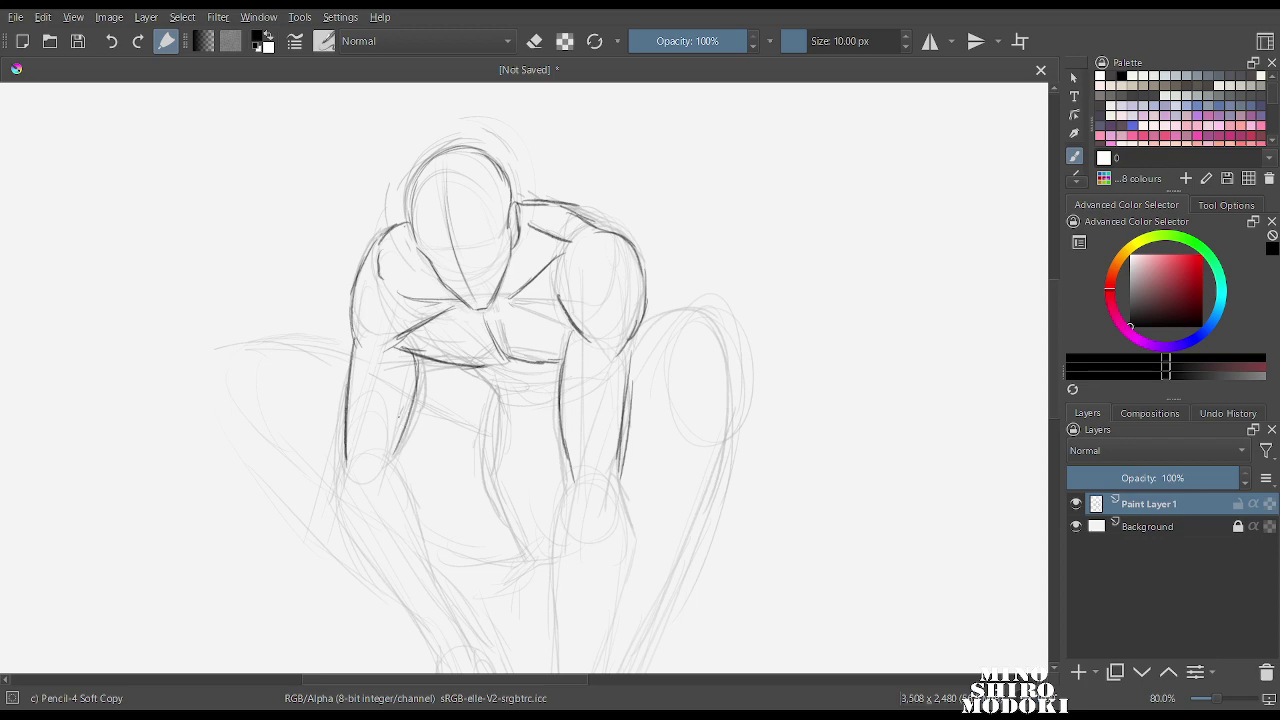
pyautogui.moveTo(400, 414); pyautogui.dragTo(386, 460)
pyautogui.moveTo(414, 232); pyautogui.dragTo(366, 254)
# Fade the right shoulder's outer outline in mirrored view with the 263 px Eraser Soft brush.
pyautogui.press('m')
pyautogui.scroll(-3, 540, 265)
pyautogui.scroll(4, 540, 265)
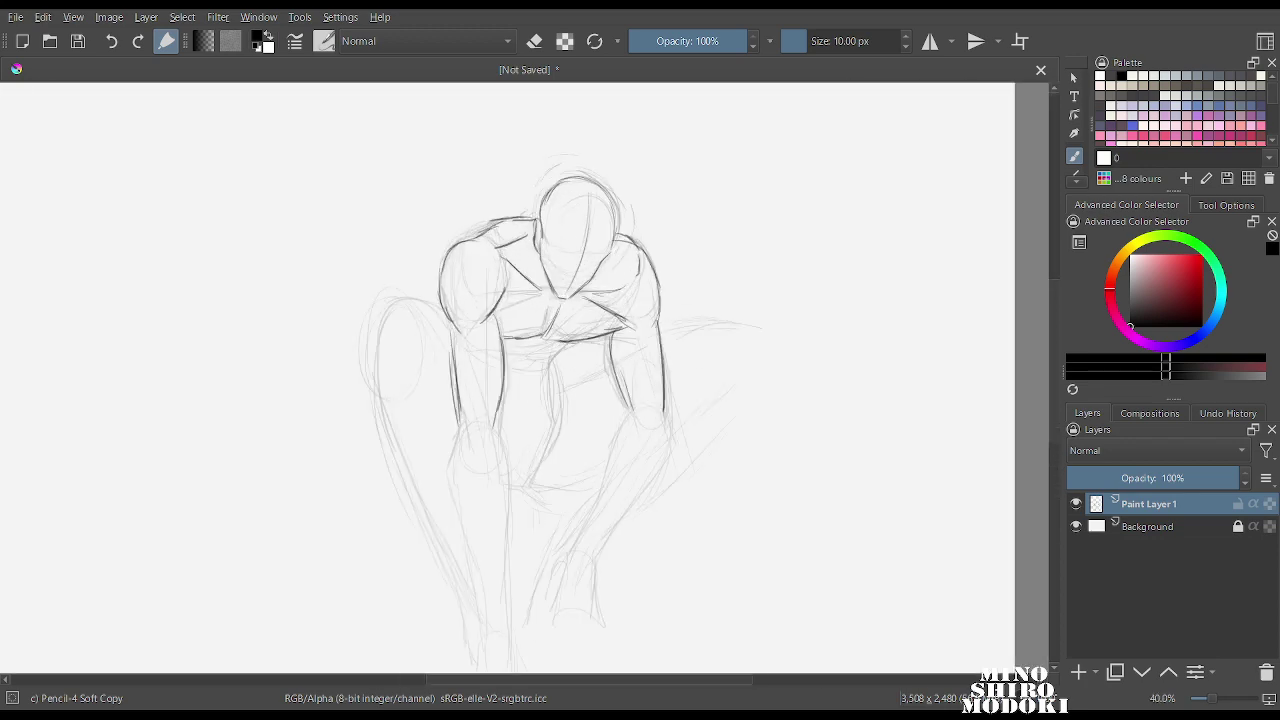
pyautogui.rightClick(470, 257)
pyautogui.click(470, 140)
pyautogui.moveTo(383, 297); pyautogui.dragTo(403, 269)
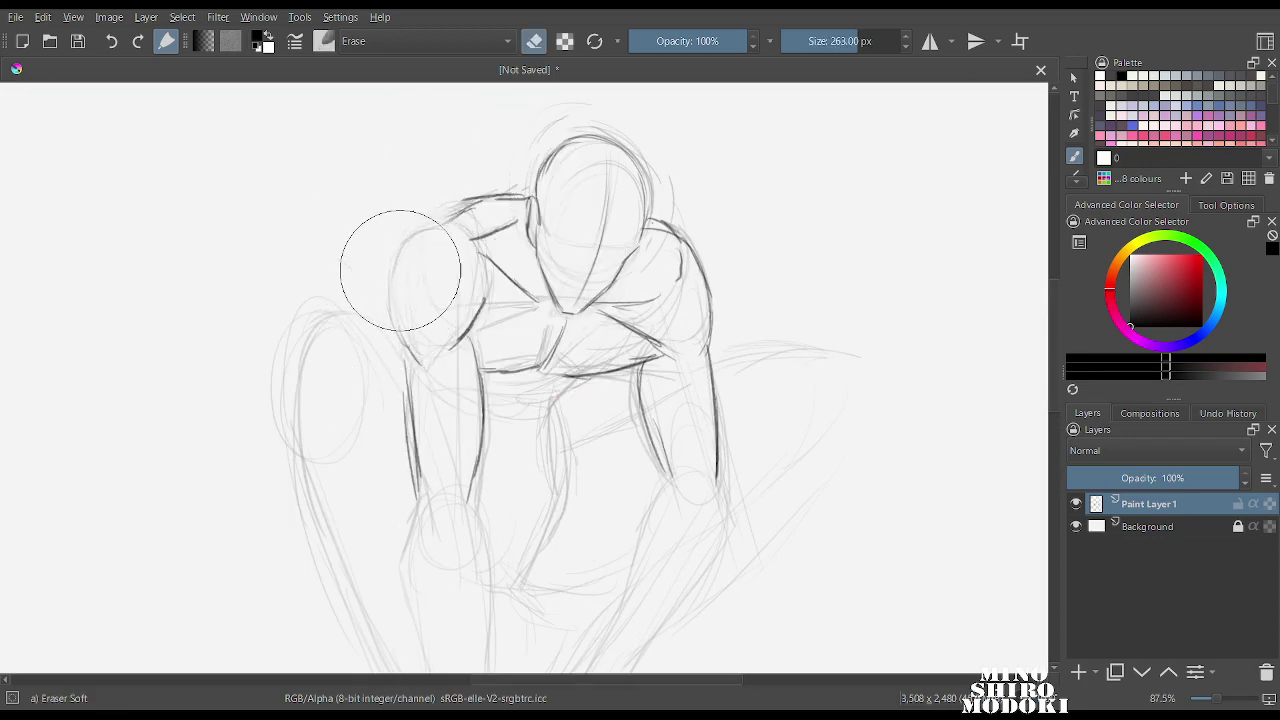
pyautogui.press('m')
# Redraw the right shoulder as one fuller curve with the 10 px Pencil-4 Soft brush and check it mirrored.
pyautogui.rightClick(413, 304)
pyautogui.click(515, 362)
pyautogui.scroll(2, 580, 289)
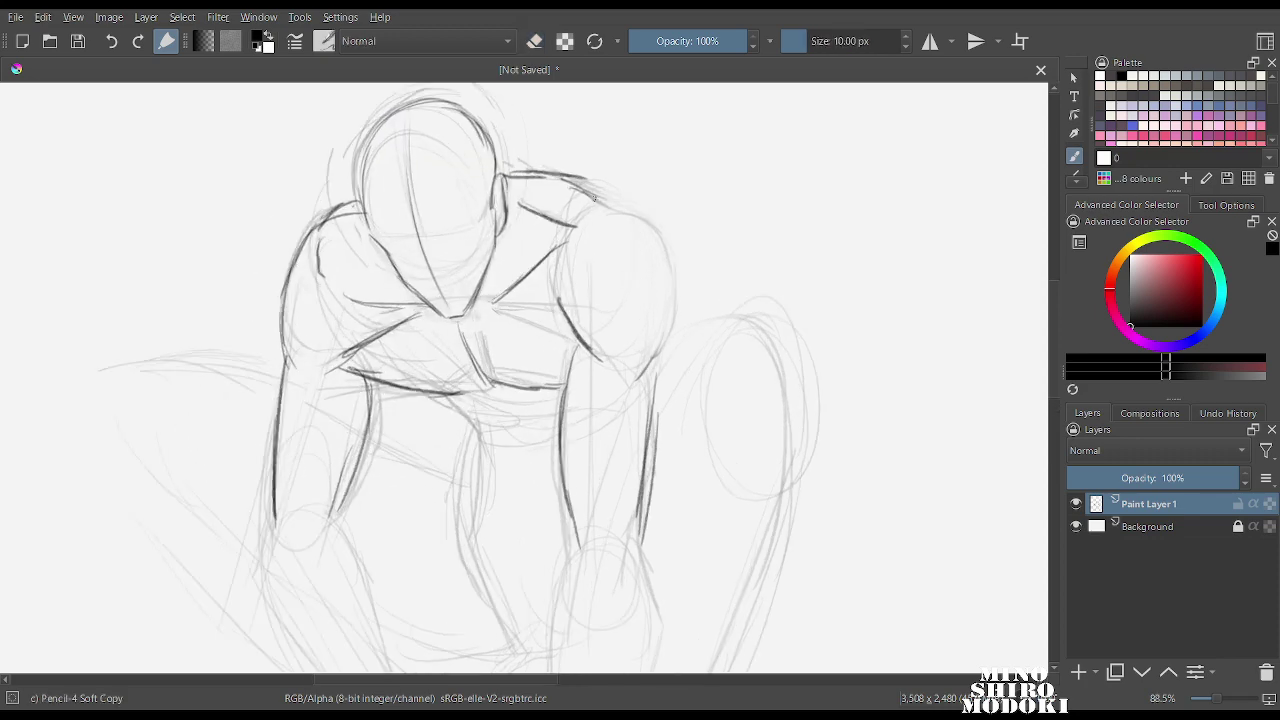
pyautogui.moveTo(574, 184)
pyautogui.mouseDown()
pyautogui.moveTo(668, 285)
pyautogui.moveTo(672, 321)
pyautogui.moveTo(668, 311)
pyautogui.moveTo(636, 376)
pyautogui.mouseUp()
pyautogui.press('m')
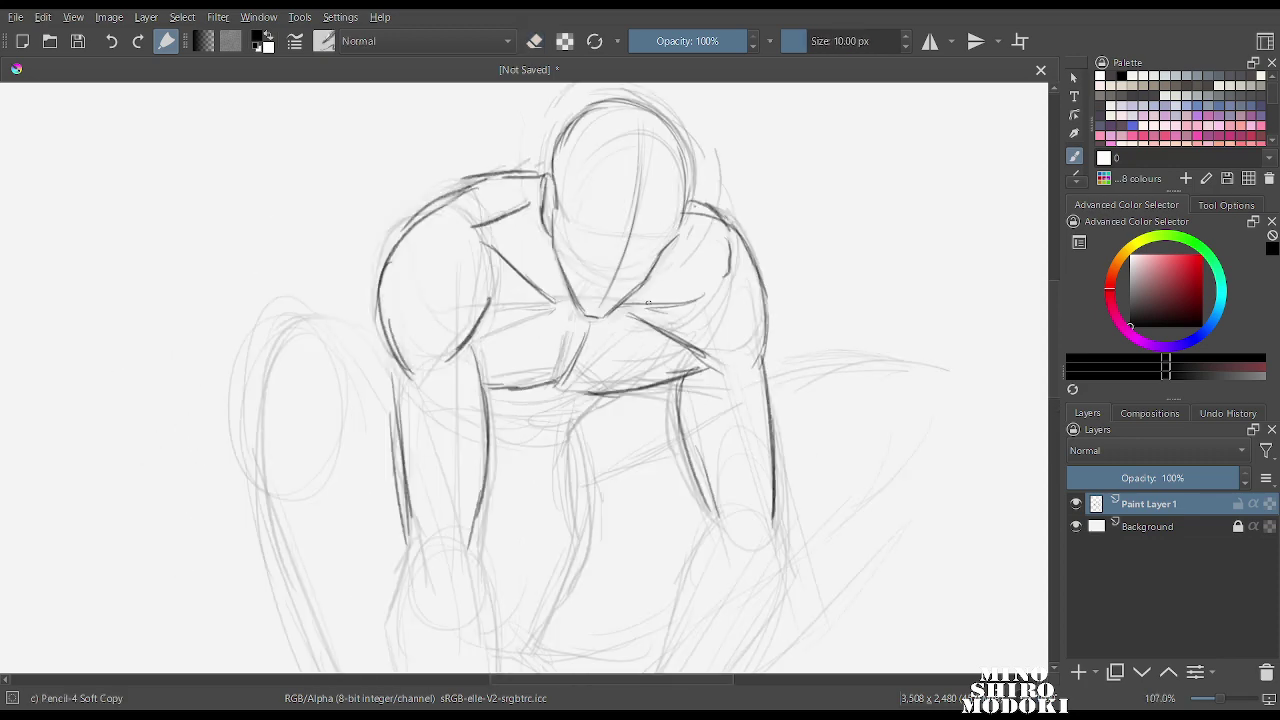
pyautogui.press('m')
# Darken the curved torso side between the arms from the chest to the pelvis, checking it mirrored.
pyautogui.scroll(-4, 490, 307)
pyautogui.scroll(2, 427, 275)
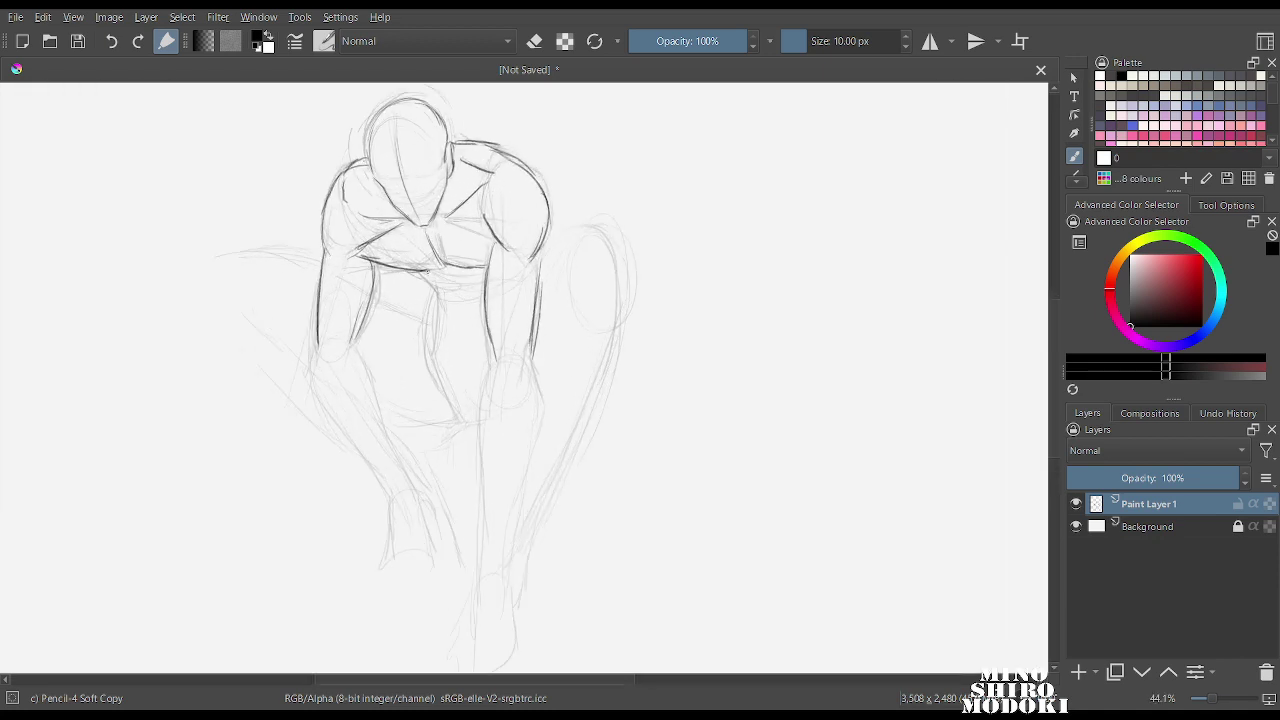
pyautogui.moveTo(437, 294)
pyautogui.mouseDown()
pyautogui.moveTo(447, 380)
pyautogui.moveTo(466, 416)
pyautogui.mouseUp()
pyautogui.moveTo(430, 307)
pyautogui.mouseDown()
pyautogui.moveTo(436, 358)
pyautogui.moveTo(476, 412)
pyautogui.mouseUp()
pyautogui.press('m')
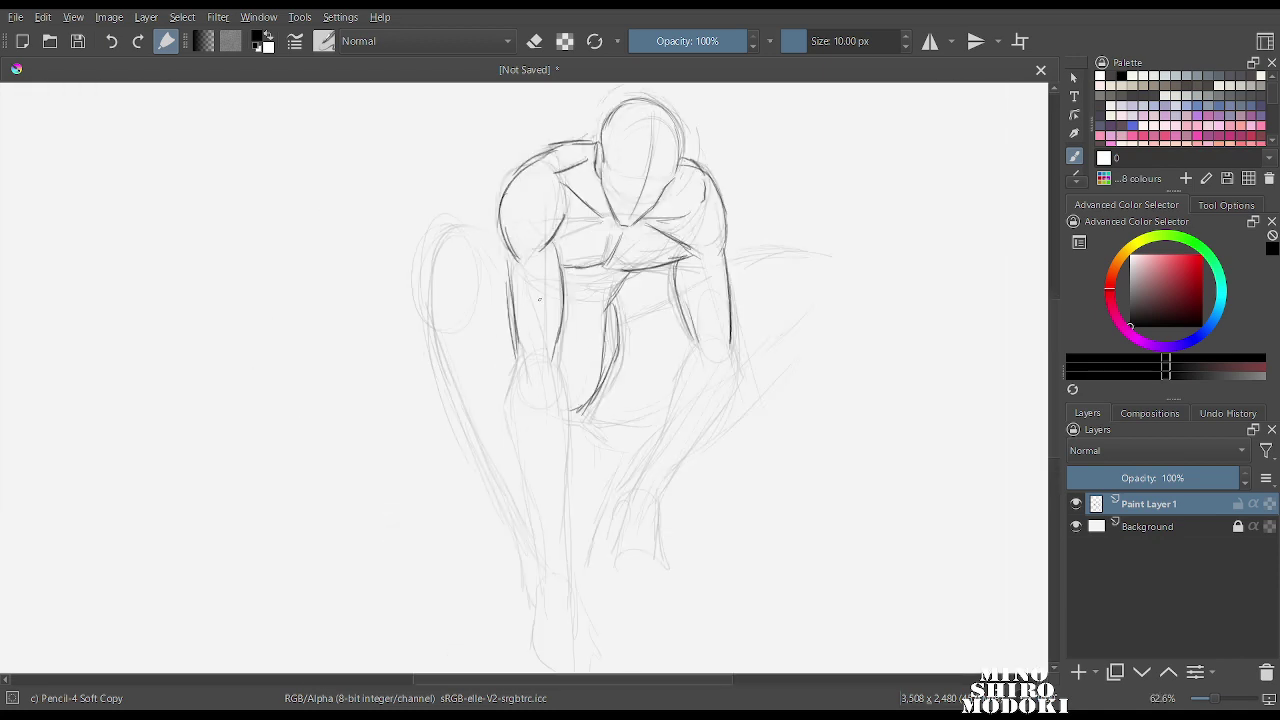
pyautogui.press('m')
pyautogui.scroll(1, 419, 272)
# Outline both sides of the right forearm from the elbow to the wrist.
pyautogui.moveTo(486, 329)
pyautogui.mouseDown()
pyautogui.moveTo(419, 272)
pyautogui.moveTo(462, 296)
pyautogui.moveTo(462, 336)
pyautogui.mouseUp()
pyautogui.moveTo(409, 270); pyautogui.dragTo(400, 386)
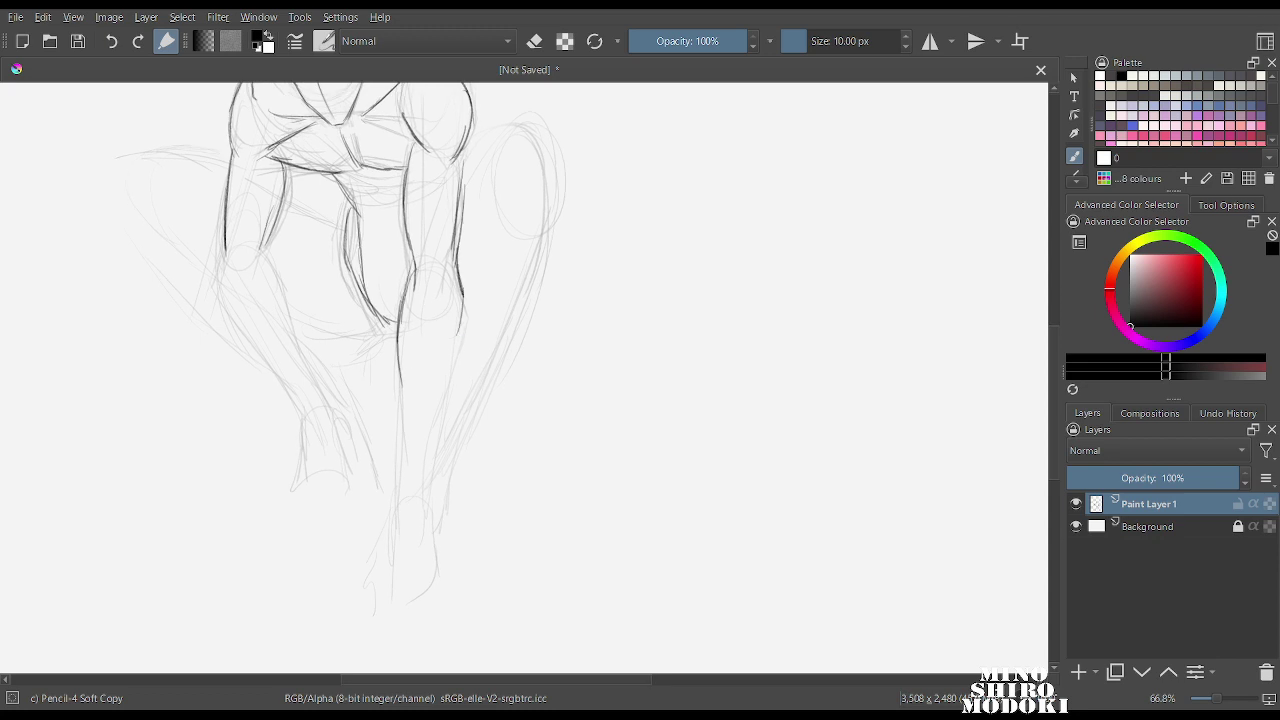
pyautogui.moveTo(462, 158); pyautogui.dragTo(424, 466)
pyautogui.moveTo(397, 352); pyautogui.dragTo(402, 458)
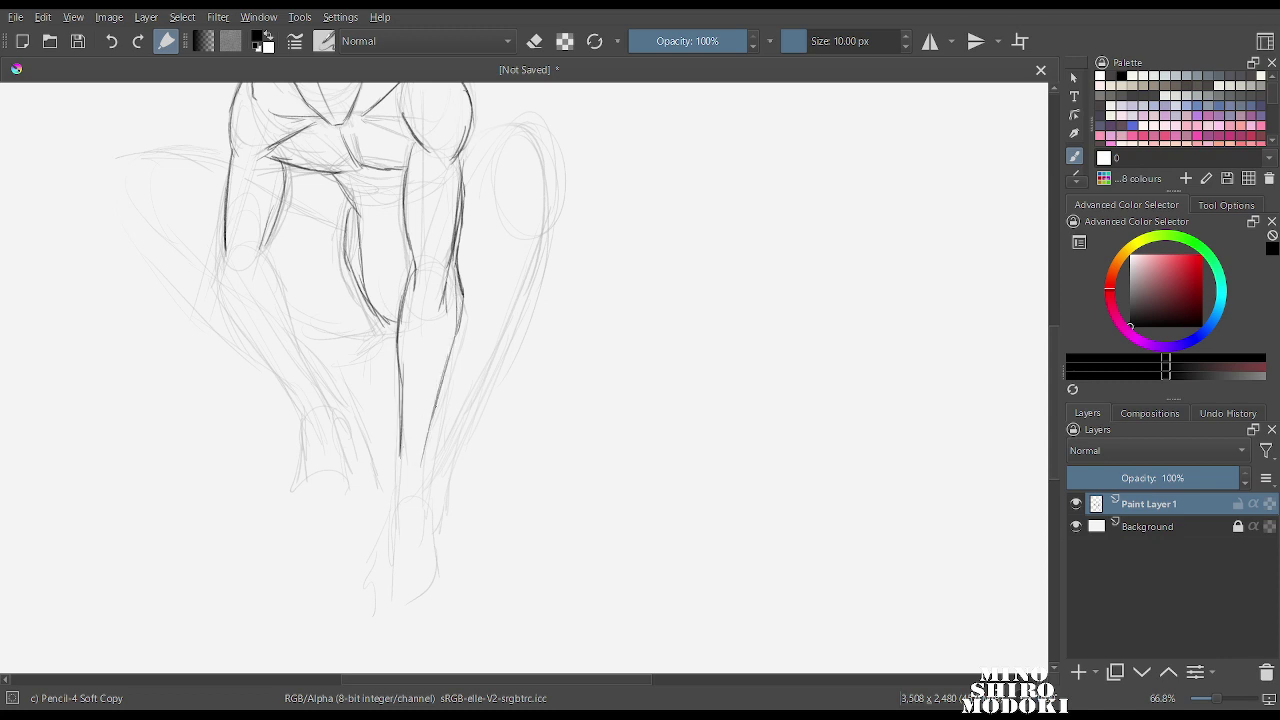
# Draw the right wrist and the back of the hand as a simple block, checking it in mirrored view.
pyautogui.press('m')
pyautogui.moveTo(436, 402)
pyautogui.mouseDown()
pyautogui.moveTo(428, 450)
pyautogui.moveTo(378, 400)
pyautogui.moveTo(369, 436)
pyautogui.mouseUp()
pyautogui.press('m')
pyautogui.scroll(-5, 439, 390)
pyautogui.scroll(6, 439, 395)
pyautogui.moveTo(410, 382)
pyautogui.mouseDown()
pyautogui.moveTo(422, 447)
pyautogui.moveTo(413, 421)
pyautogui.moveTo(351, 450)
pyautogui.moveTo(370, 498)
pyautogui.mouseUp()
pyautogui.moveTo(370, 493); pyautogui.dragTo(417, 479)
pyautogui.moveTo(419, 412); pyautogui.dragTo(423, 470)
pyautogui.press('m')
pyautogui.scroll(-3, 445, 265)
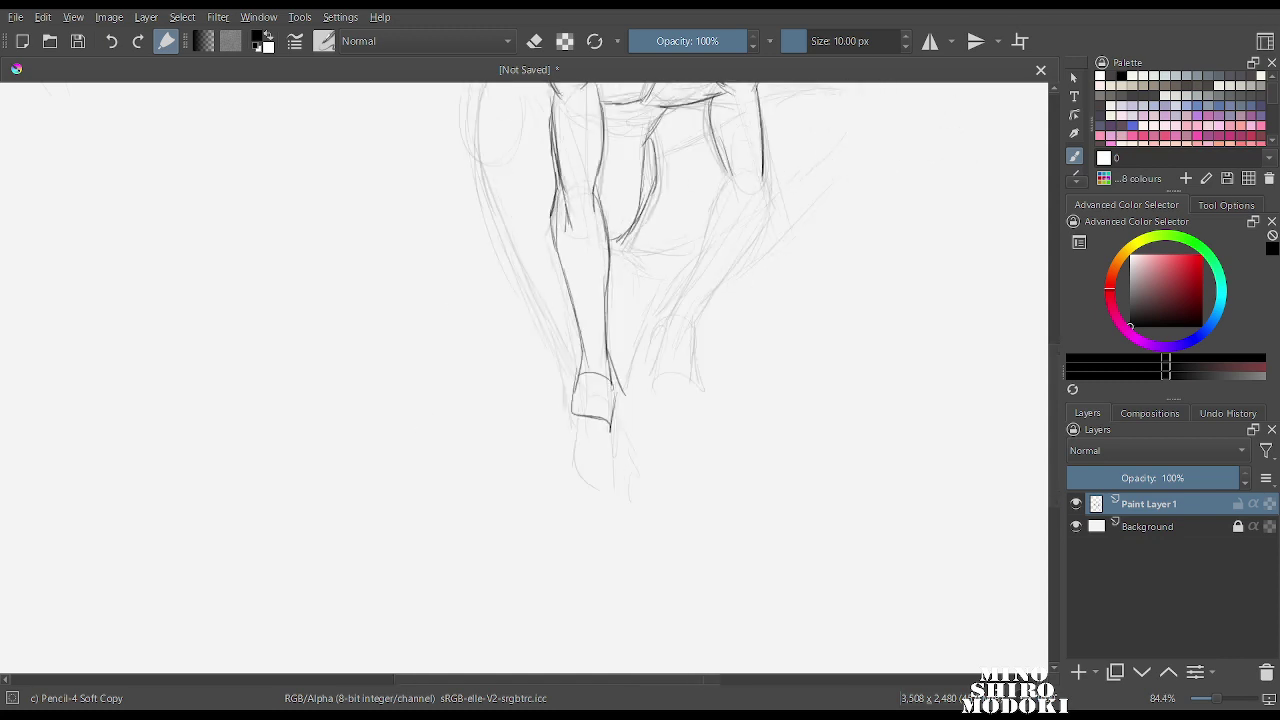
pyautogui.press('m')
# Outline the left elbow and both sides of the left forearm down to the wrist.
pyautogui.moveTo(392, 265); pyautogui.dragTo(377, 426)
pyautogui.scroll(2, 365, 420)
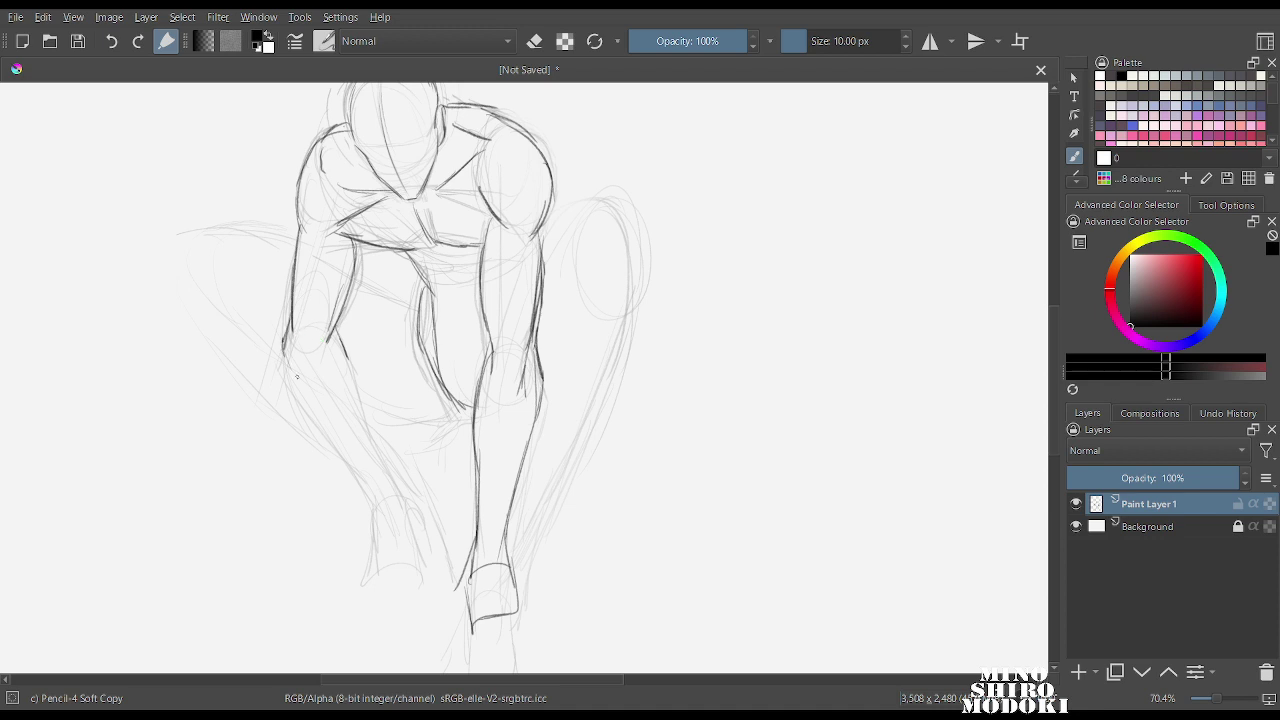
pyautogui.moveTo(290, 368); pyautogui.dragTo(375, 492)
pyautogui.moveTo(306, 404); pyautogui.dragTo(382, 505)
pyautogui.moveTo(340, 340); pyautogui.dragTo(396, 488)
pyautogui.moveTo(365, 412); pyautogui.dragTo(400, 486)
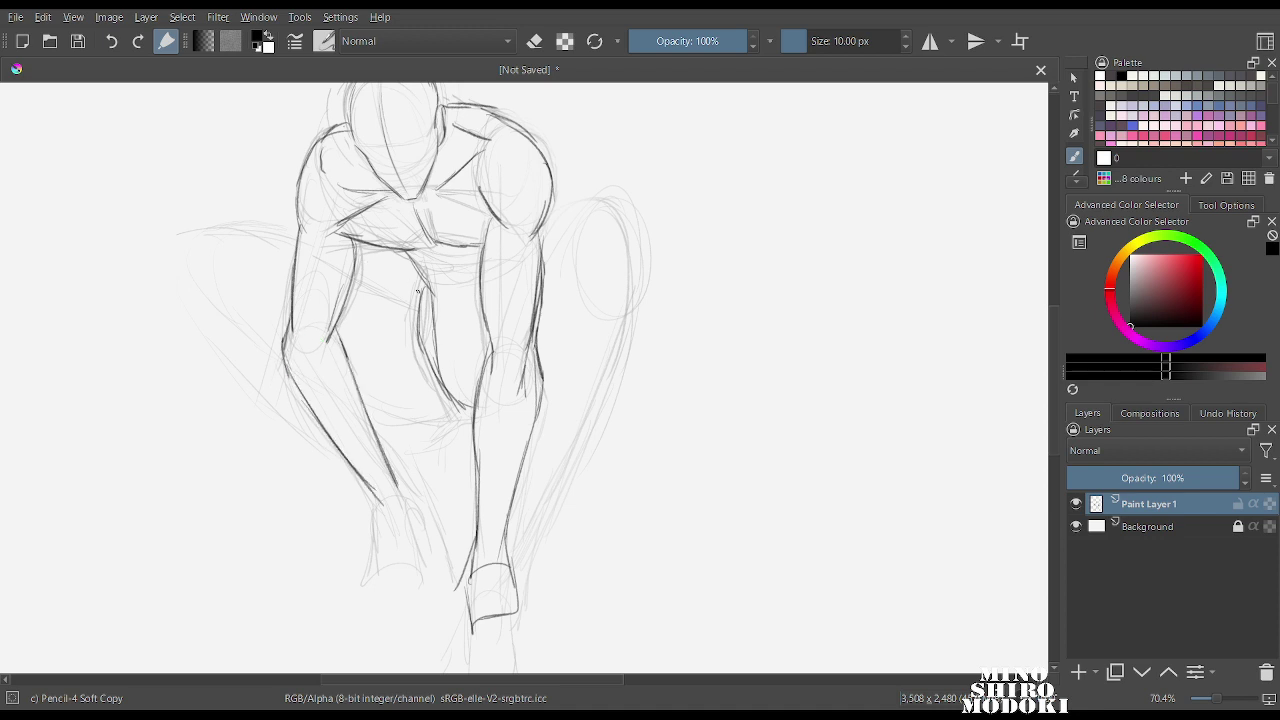
# Outline the left thigh, knee and lower leg, and draw the pelvis's lower edge between the arms.
pyautogui.moveTo(290, 240)
pyautogui.mouseDown()
pyautogui.moveTo(208, 244)
pyautogui.moveTo(197, 302)
pyautogui.moveTo(265, 326)
pyautogui.mouseUp()
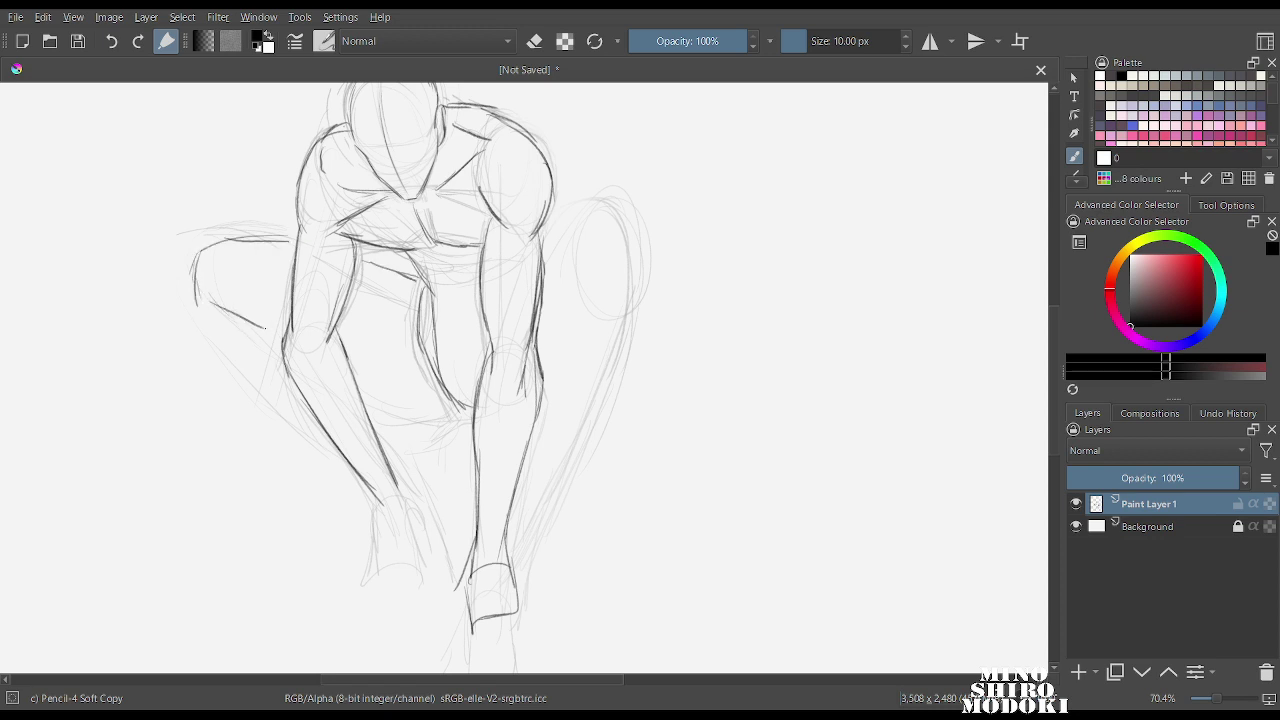
pyautogui.moveTo(366, 370); pyautogui.dragTo(456, 403)
pyautogui.moveTo(356, 382); pyautogui.dragTo(428, 397)
pyautogui.moveTo(198, 296); pyautogui.dragTo(284, 384)
pyautogui.moveTo(204, 306); pyautogui.dragTo(332, 430)
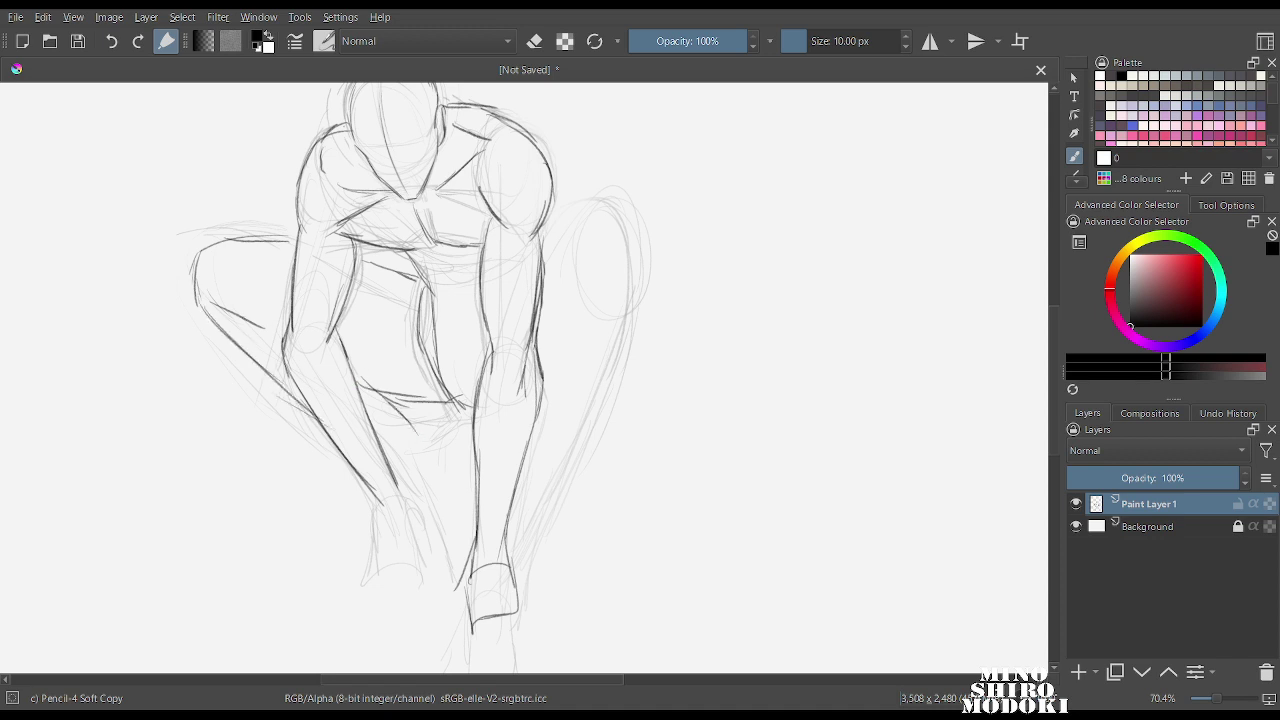
# Outline the raised right knee and shin, and add the leg lines below the pelvis and at the left wrist.
pyautogui.moveTo(414, 424); pyautogui.dragTo(411, 490)
pyautogui.moveTo(400, 402)
pyautogui.mouseDown()
pyautogui.moveTo(411, 498)
pyautogui.moveTo(418, 424)
pyautogui.moveTo(411, 500)
pyautogui.mouseUp()
pyautogui.moveTo(543, 240)
pyautogui.mouseDown()
pyautogui.moveTo(578, 198)
pyautogui.moveTo(626, 260)
pyautogui.moveTo(522, 516)
pyautogui.mouseUp()
pyautogui.moveTo(552, 444); pyautogui.dragTo(514, 534)
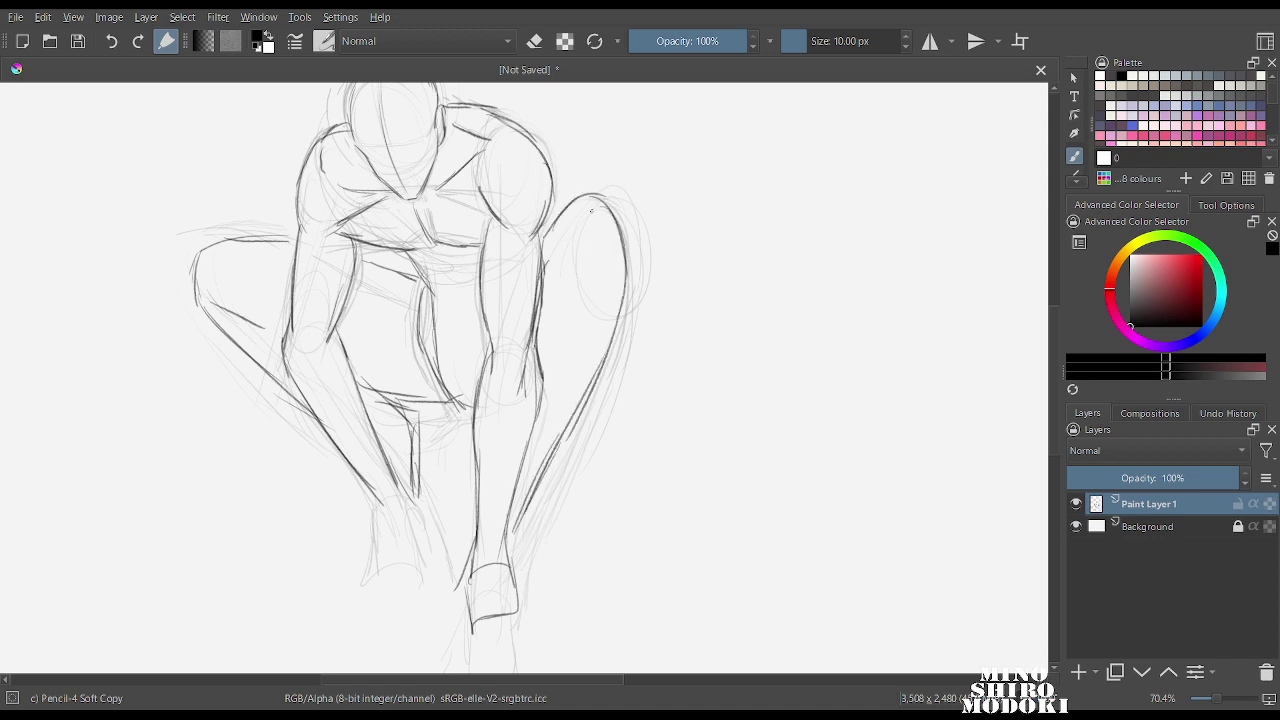
pyautogui.moveTo(582, 196)
pyautogui.mouseDown()
pyautogui.moveTo(630, 286)
pyautogui.moveTo(596, 354)
pyautogui.mouseUp()
pyautogui.moveTo(376, 494)
pyautogui.mouseDown()
pyautogui.moveTo(373, 552)
pyautogui.moveTo(421, 513)
pyautogui.moveTo(432, 522)
pyautogui.mouseUp()
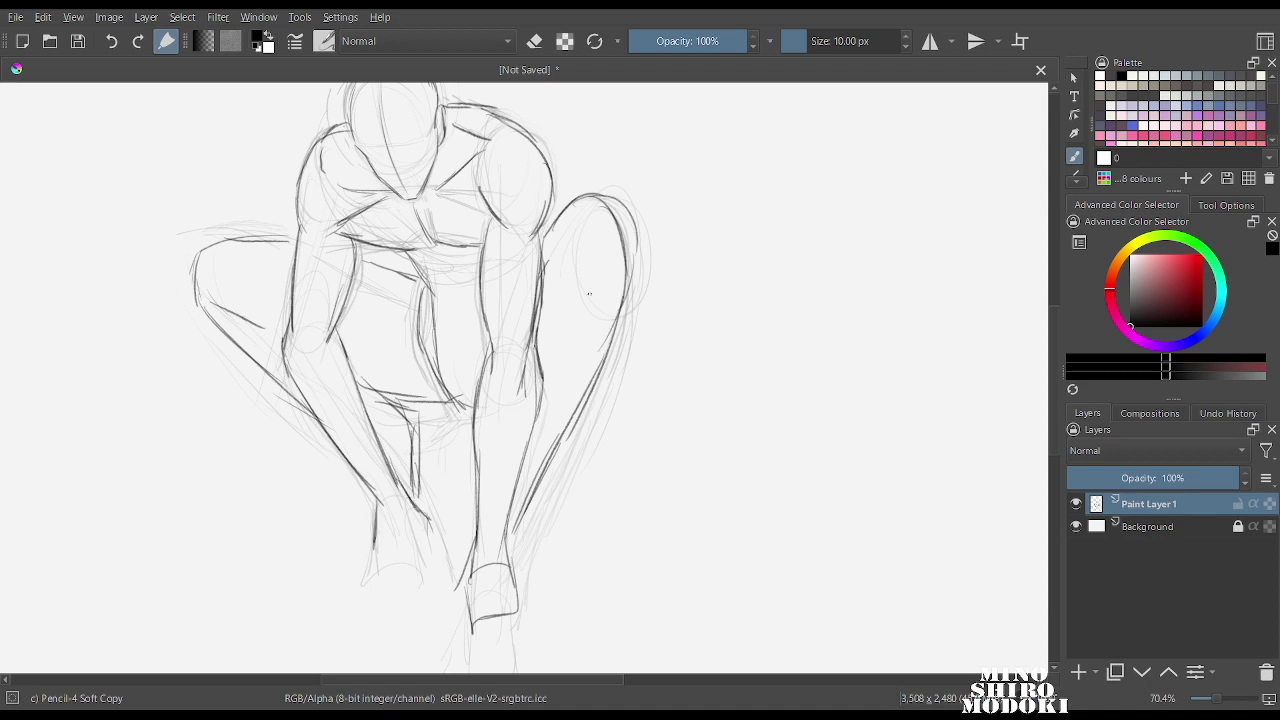
# Draw the thumb and the separate fingers of the right hand below its block shape.
pyautogui.moveTo(590, 294)
pyautogui.mouseDown()
pyautogui.moveTo(570, 600)
pyautogui.moveTo(510, 404)
pyautogui.moveTo(517, 303)
pyautogui.moveTo(534, 370)
pyautogui.moveTo(454, 300)
pyautogui.mouseUp()
pyautogui.press('m')
pyautogui.press('m')
pyautogui.moveTo(440, 390); pyautogui.dragTo(364, 248)
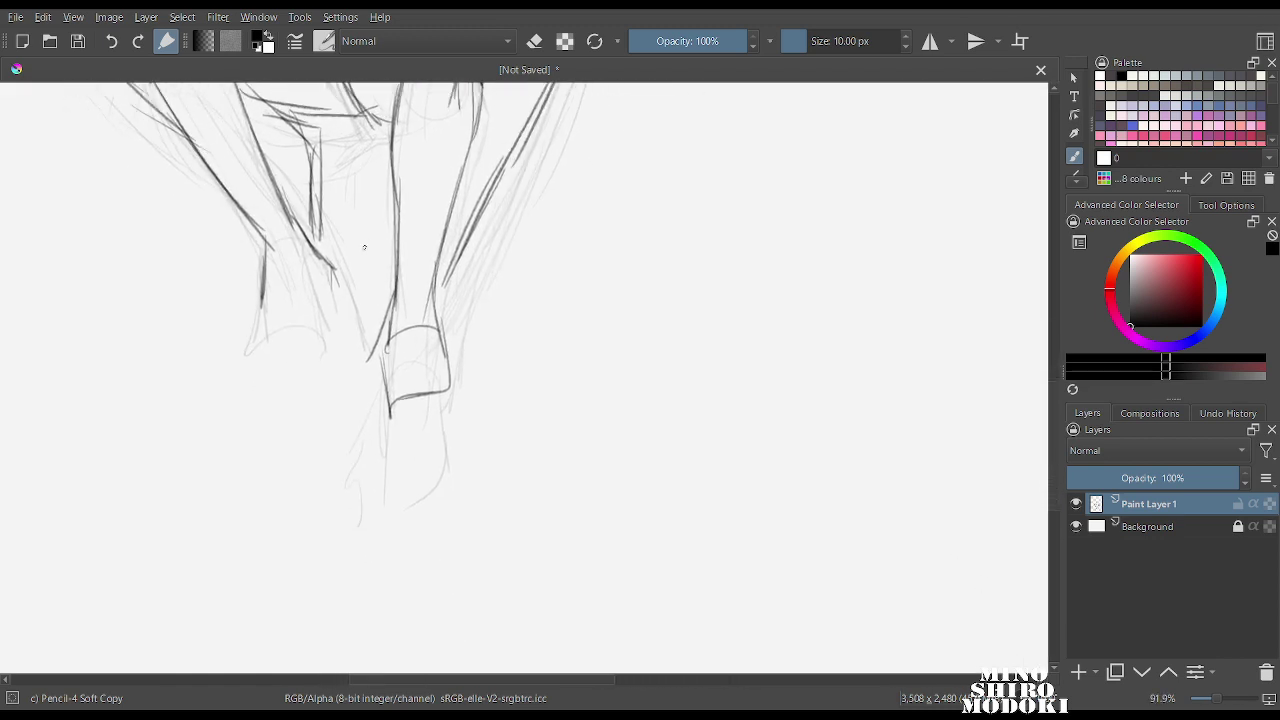
pyautogui.moveTo(378, 347); pyautogui.dragTo(350, 384)
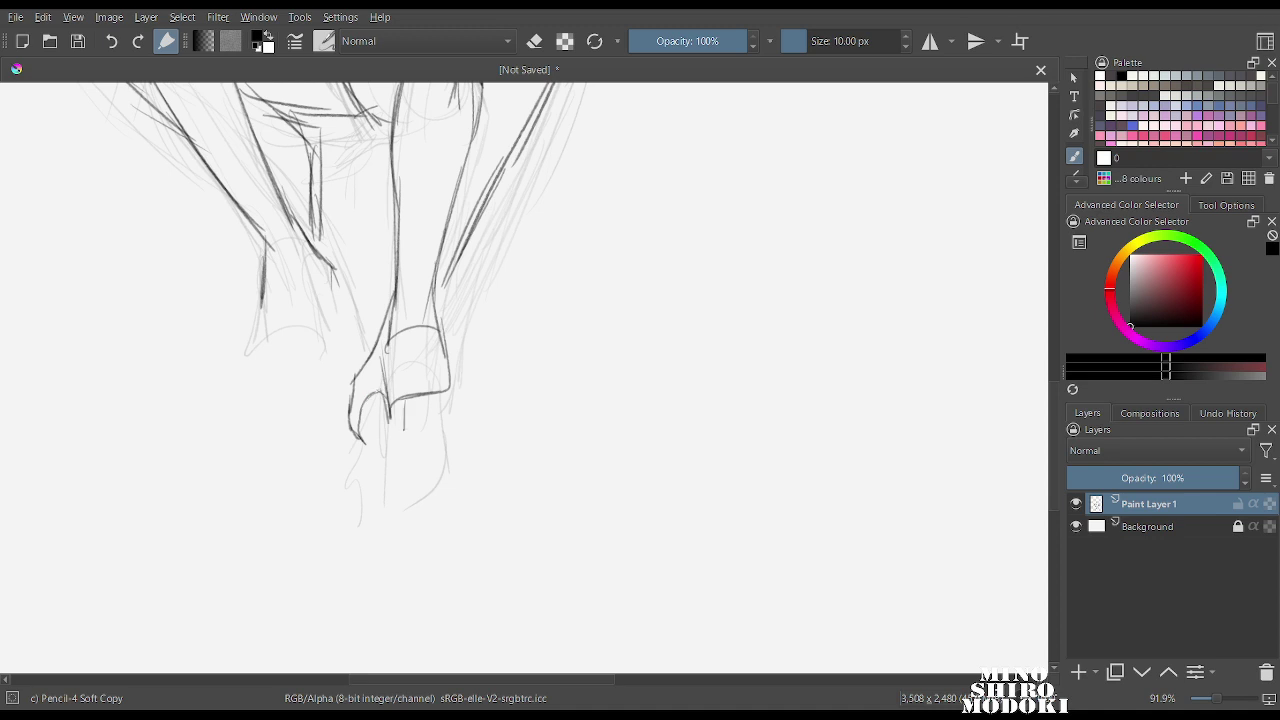
pyautogui.moveTo(390, 404); pyautogui.dragTo(390, 453)
pyautogui.moveTo(385, 401)
pyautogui.mouseDown()
pyautogui.moveTo(385, 450)
pyautogui.moveTo(407, 451)
pyautogui.mouseUp()
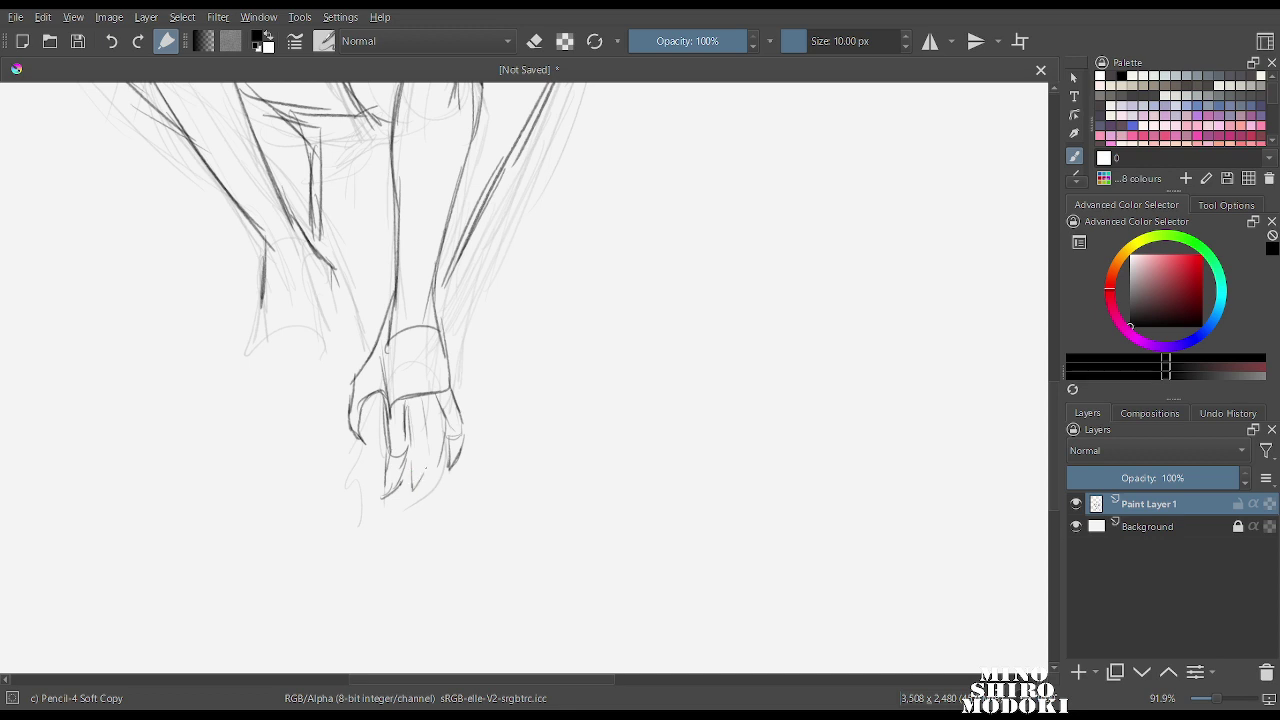
pyautogui.moveTo(424, 426)
pyautogui.mouseDown()
pyautogui.moveTo(405, 487)
pyautogui.moveTo(424, 471)
pyautogui.mouseUp()
pyautogui.moveTo(433, 459); pyautogui.dragTo(417, 480)
# Draw the left hand's back, thumb and fingers over the faded sketch.
pyautogui.scroll(-5, 509, 272)
pyautogui.scroll(5, 505, 262)
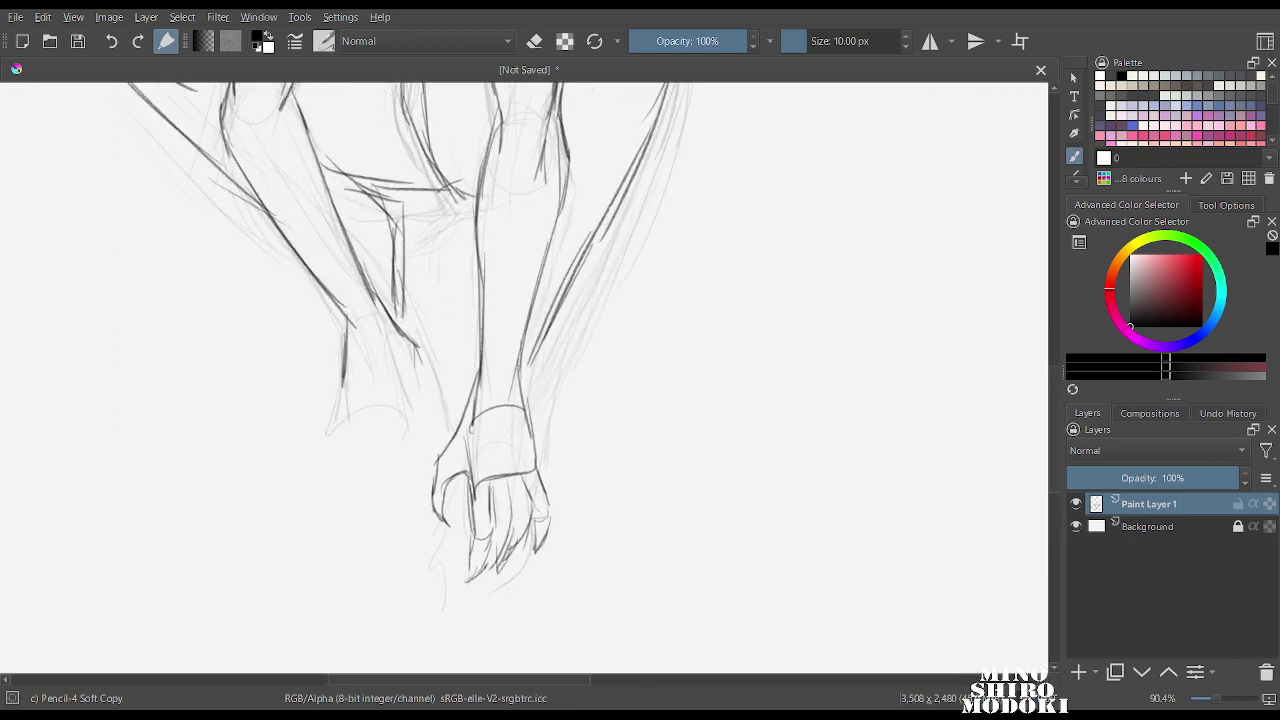
pyautogui.scroll(2, 405, 345)
pyautogui.moveTo(432, 386)
pyautogui.mouseDown()
pyautogui.moveTo(438, 414)
pyautogui.moveTo(408, 420)
pyautogui.mouseUp()
pyautogui.moveTo(344, 338)
pyautogui.mouseDown()
pyautogui.moveTo(392, 328)
pyautogui.moveTo(404, 406)
pyautogui.moveTo(436, 402)
pyautogui.moveTo(446, 434)
pyautogui.mouseUp()
pyautogui.moveTo(418, 384)
pyautogui.mouseDown()
pyautogui.moveTo(436, 412)
pyautogui.moveTo(385, 440)
pyautogui.moveTo(418, 490)
pyautogui.mouseUp()
pyautogui.moveTo(406, 418); pyautogui.dragTo(401, 447)
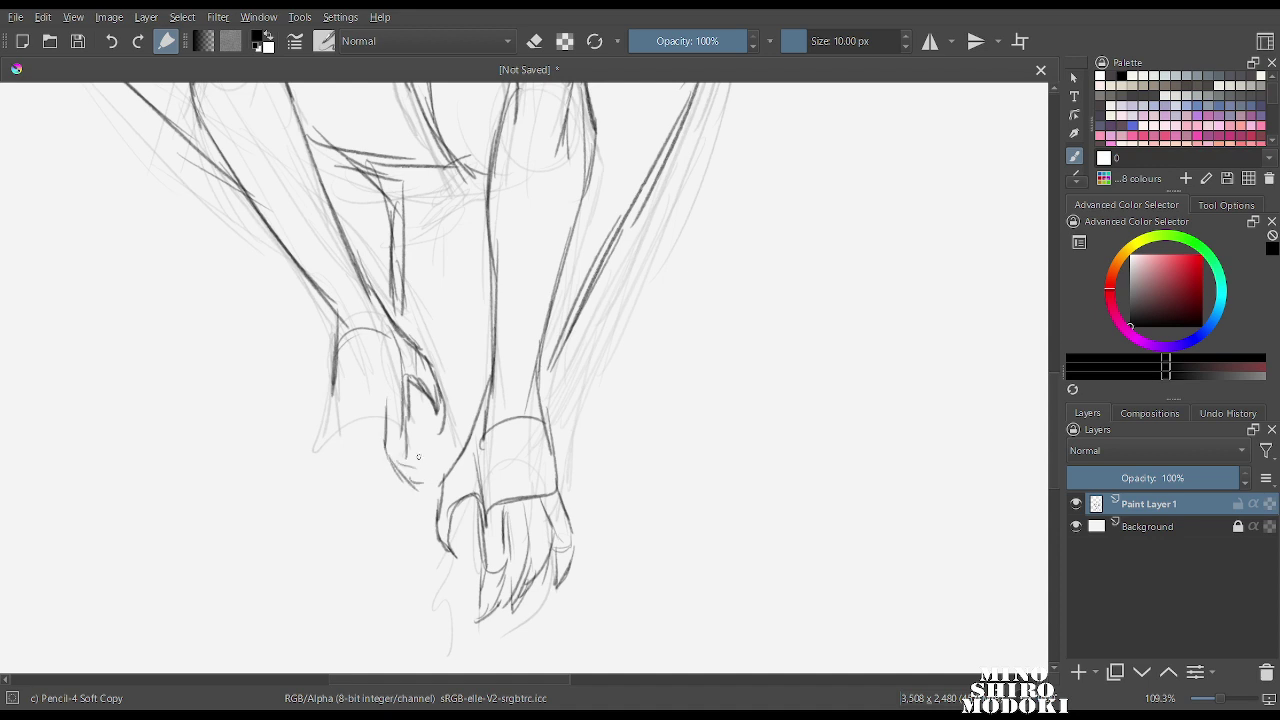
pyautogui.moveTo(356, 402)
pyautogui.mouseDown()
pyautogui.moveTo(355, 438)
pyautogui.moveTo(388, 470)
pyautogui.mouseUp()
pyautogui.moveTo(334, 382)
pyautogui.mouseDown()
pyautogui.moveTo(332, 444)
pyautogui.moveTo(364, 464)
pyautogui.mouseUp()
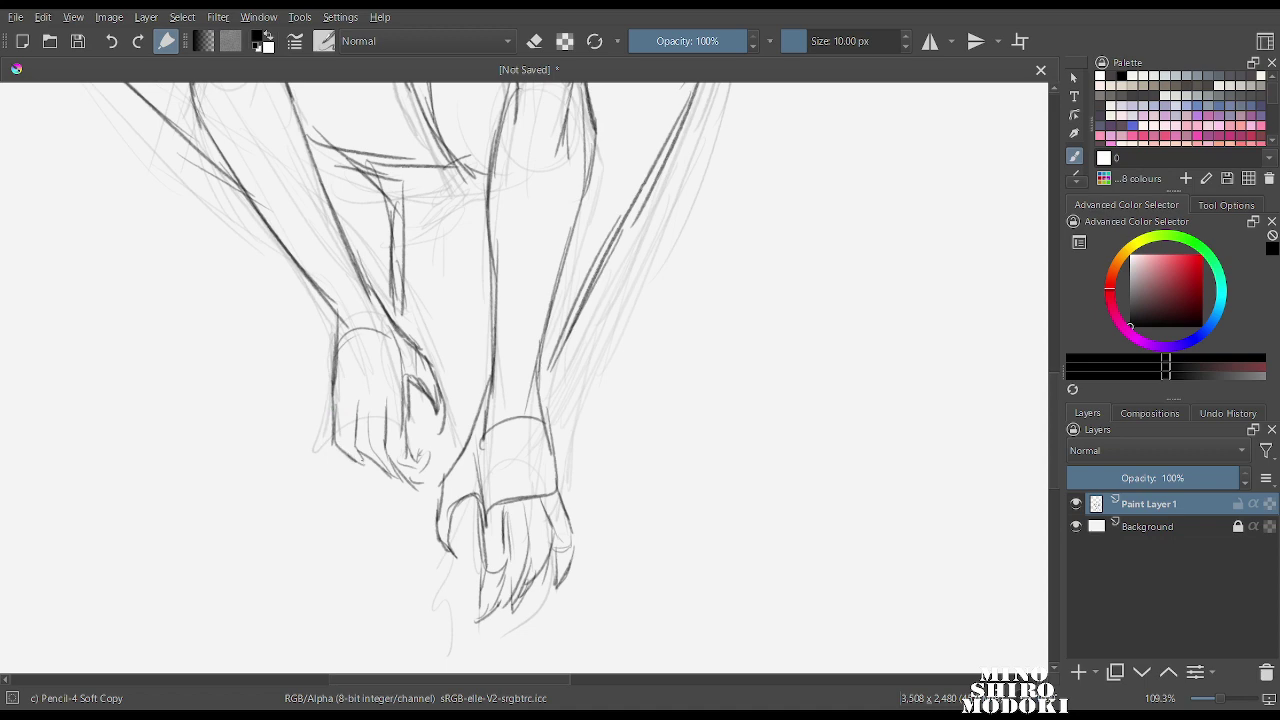
# Check the figure mirrored, then fade the face's inner guidelines with the Eraser Soft brush.
pyautogui.moveTo(517, 252); pyautogui.dragTo(510, 620)
pyautogui.press('m')
pyautogui.press('m')
pyautogui.moveTo(458, 350); pyautogui.dragTo(367, 450)
pyautogui.scroll(6, 339, 275)
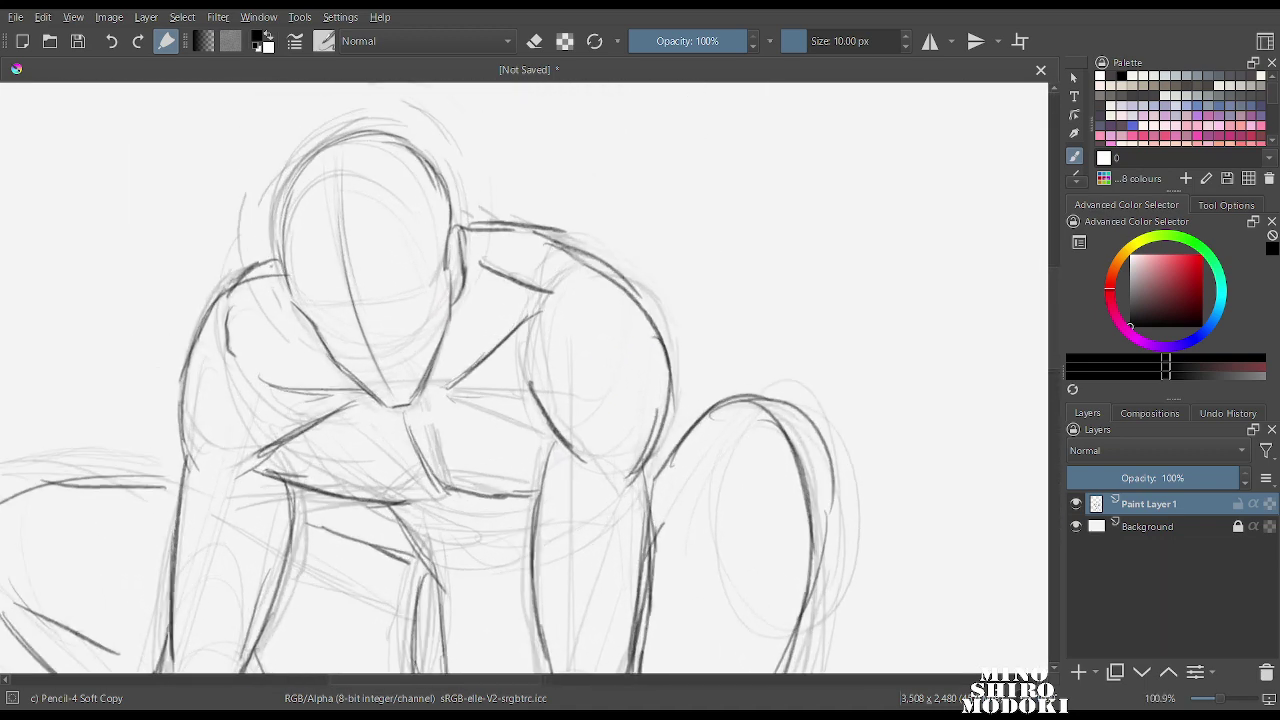
pyautogui.moveTo(304, 178)
pyautogui.mouseDown()
pyautogui.moveTo(318, 318)
pyautogui.moveTo(364, 424)
pyautogui.mouseUp()
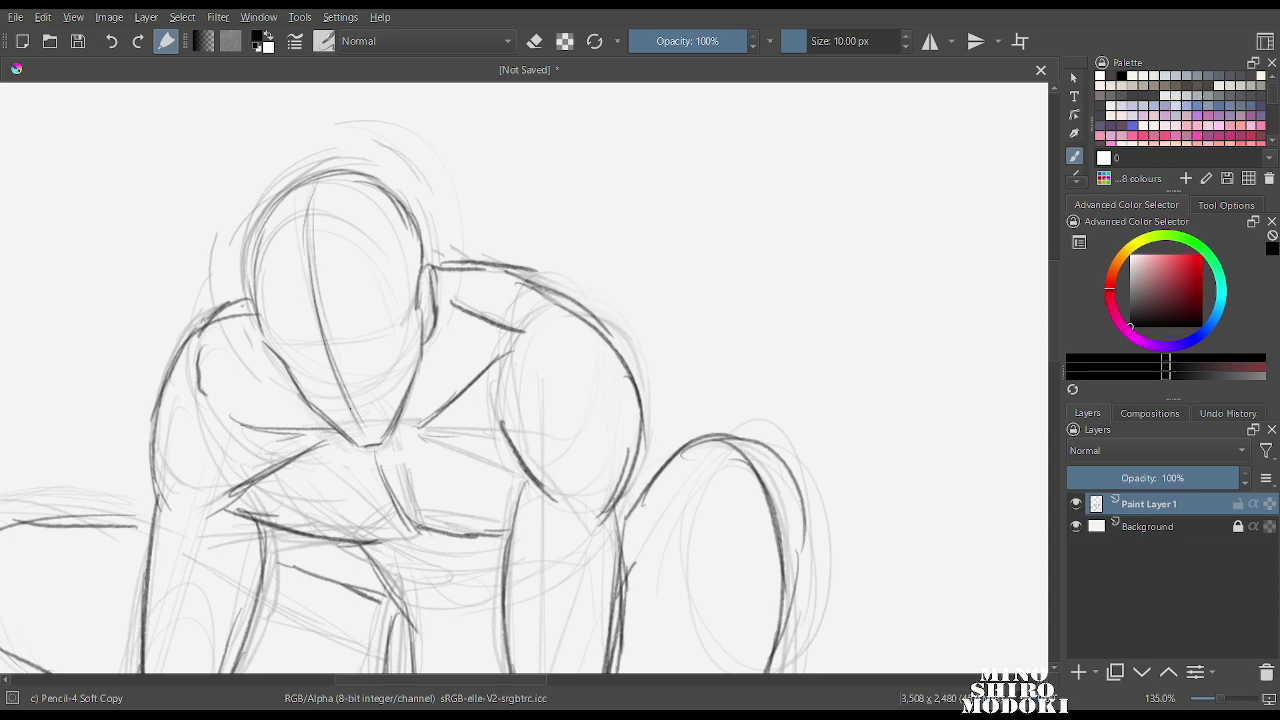
pyautogui.rightClick(327, 288)
pyautogui.click(330, 171)
pyautogui.moveTo(340, 270); pyautogui.dragTo(333, 338)
# Redraw the jaw, the ear with its inner detail and the left skull outline with the Pencil-4 Soft brush.
pyautogui.rightClick(333, 338)
pyautogui.click(376, 426)
pyautogui.scroll(2, 355, 385)
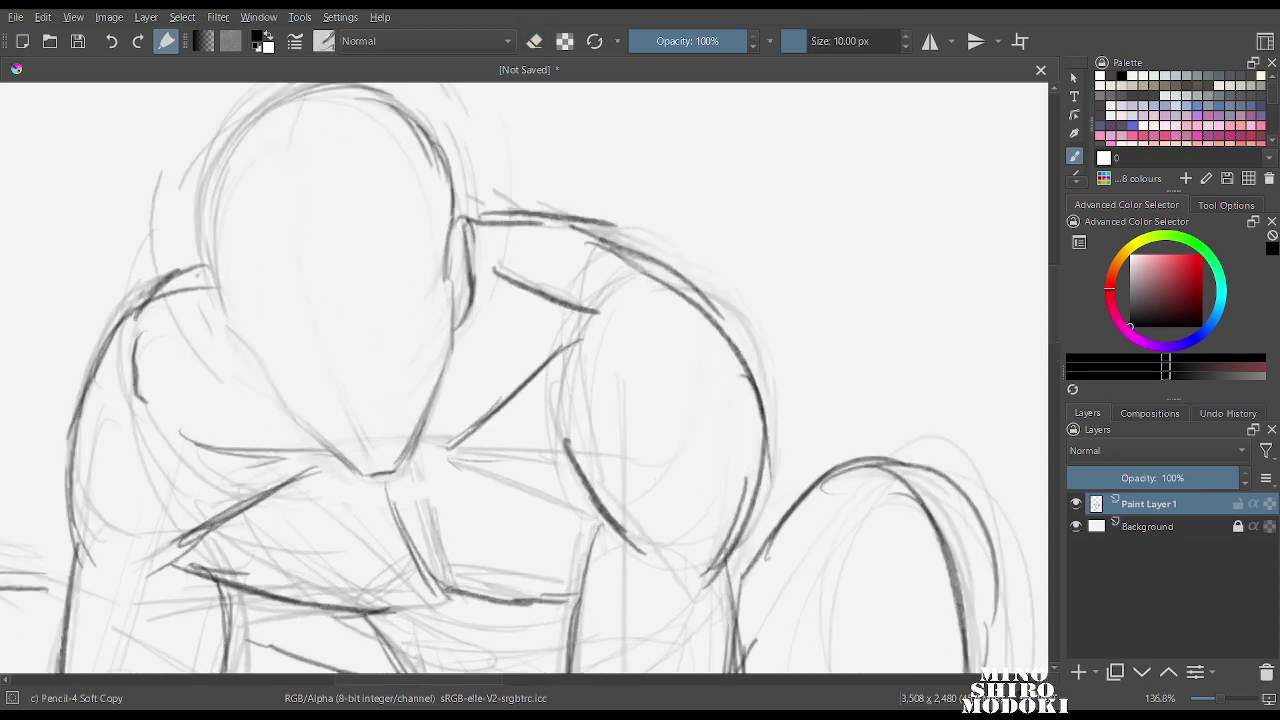
pyautogui.moveTo(220, 326)
pyautogui.mouseDown()
pyautogui.moveTo(294, 424)
pyautogui.moveTo(348, 468)
pyautogui.mouseUp()
pyautogui.moveTo(457, 278)
pyautogui.mouseDown()
pyautogui.moveTo(455, 348)
pyautogui.moveTo(410, 455)
pyautogui.mouseUp()
pyautogui.moveTo(446, 378); pyautogui.dragTo(404, 476)
pyautogui.moveTo(450, 278)
pyautogui.mouseDown()
pyautogui.moveTo(474, 256)
pyautogui.moveTo(466, 300)
pyautogui.mouseUp()
pyautogui.moveTo(472, 248); pyautogui.dragTo(470, 294)
pyautogui.moveTo(228, 326); pyautogui.dragTo(205, 216)
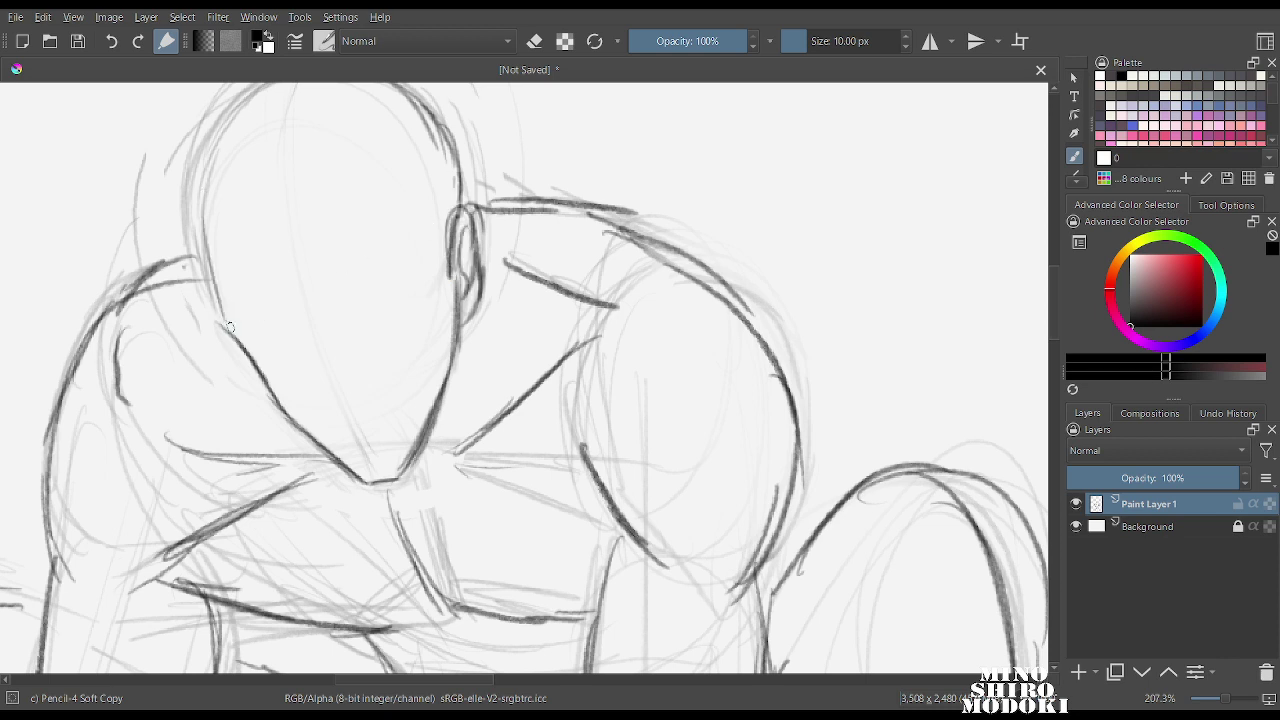
pyautogui.moveTo(250, 362)
pyautogui.mouseDown()
pyautogui.moveTo(214, 286)
pyautogui.moveTo(203, 206)
pyautogui.mouseUp()
pyautogui.moveTo(215, 280)
pyautogui.mouseDown()
pyautogui.moveTo(210, 260)
pyautogui.moveTo(316, 87)
pyautogui.moveTo(367, 102)
pyautogui.mouseUp()
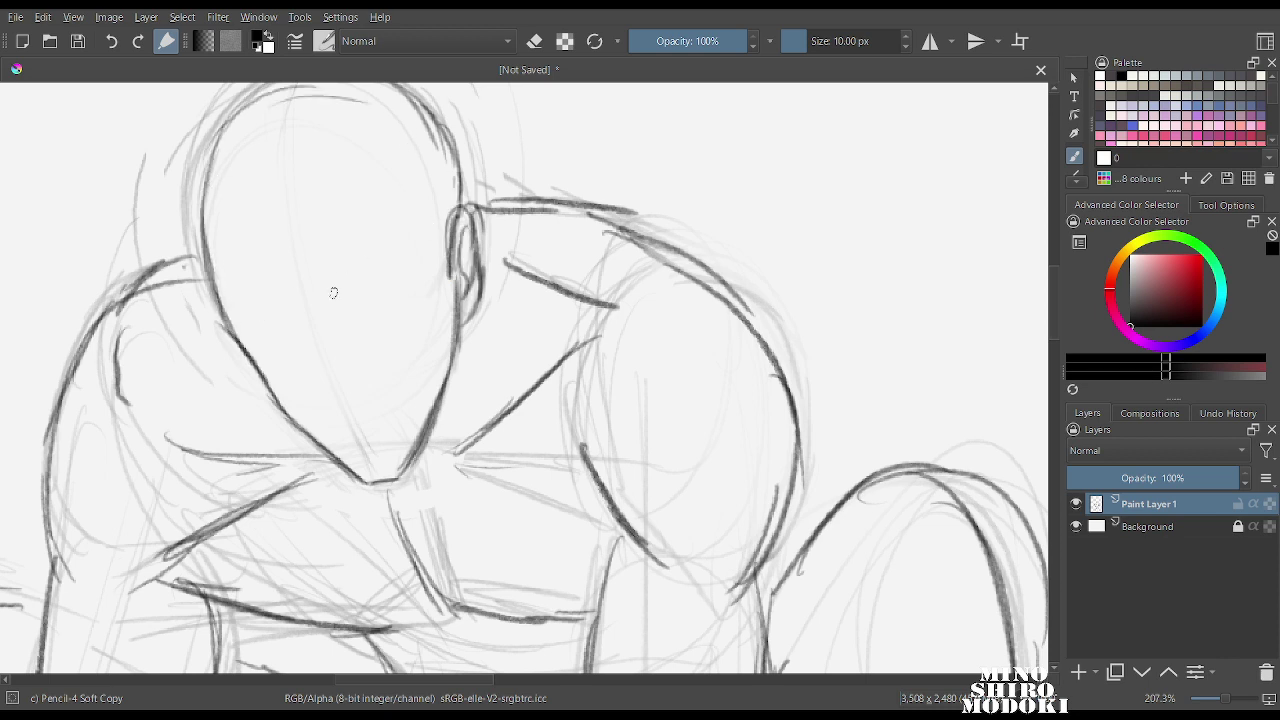
# Draw the narrowed eyes, the nose and the slanted eyebrows on the crouching figure's blank face.
pyautogui.moveTo(244, 345); pyautogui.dragTo(301, 355)
pyautogui.moveTo(252, 350)
pyautogui.mouseDown()
pyautogui.moveTo(303, 355)
pyautogui.moveTo(277, 374)
pyautogui.moveTo(312, 364)
pyautogui.moveTo(422, 298)
pyautogui.moveTo(376, 349)
pyautogui.moveTo(410, 312)
pyautogui.moveTo(356, 348)
pyautogui.mouseUp()
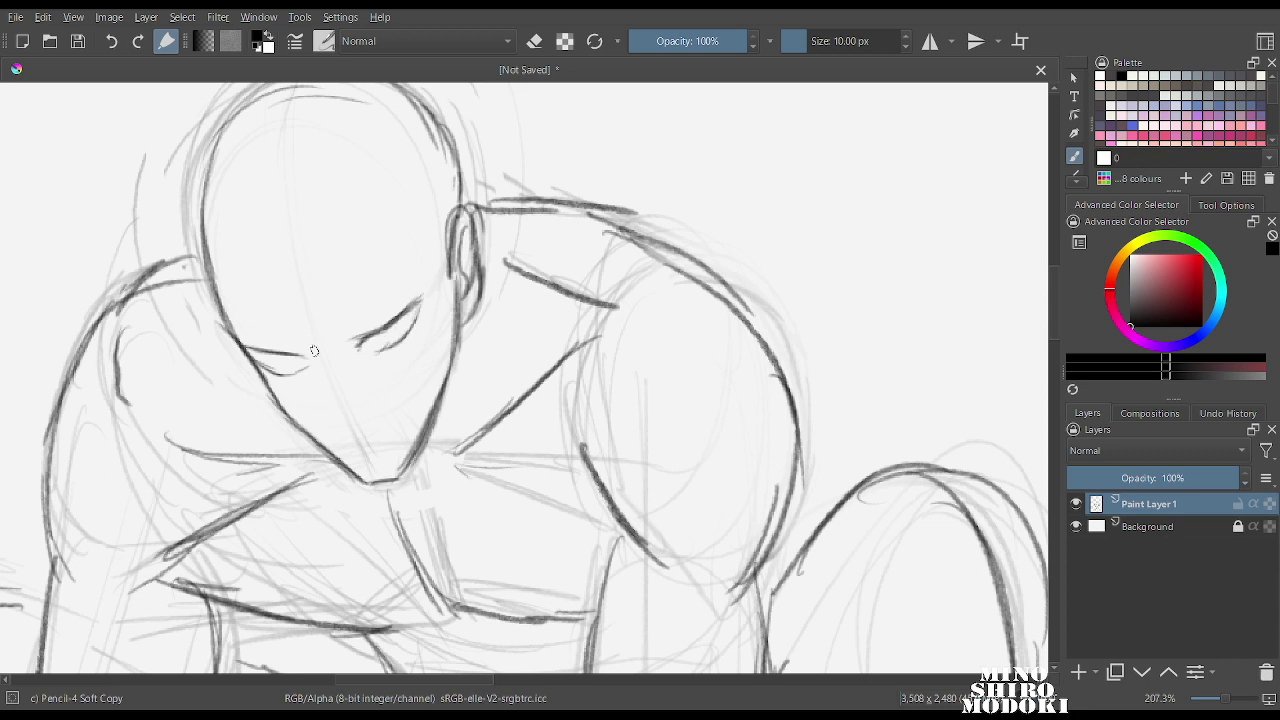
pyautogui.moveTo(252, 334)
pyautogui.mouseDown()
pyautogui.moveTo(309, 356)
pyautogui.moveTo(336, 426)
pyautogui.mouseUp()
pyautogui.moveTo(326, 380)
pyautogui.mouseDown()
pyautogui.moveTo(344, 428)
pyautogui.moveTo(361, 413)
pyautogui.mouseUp()
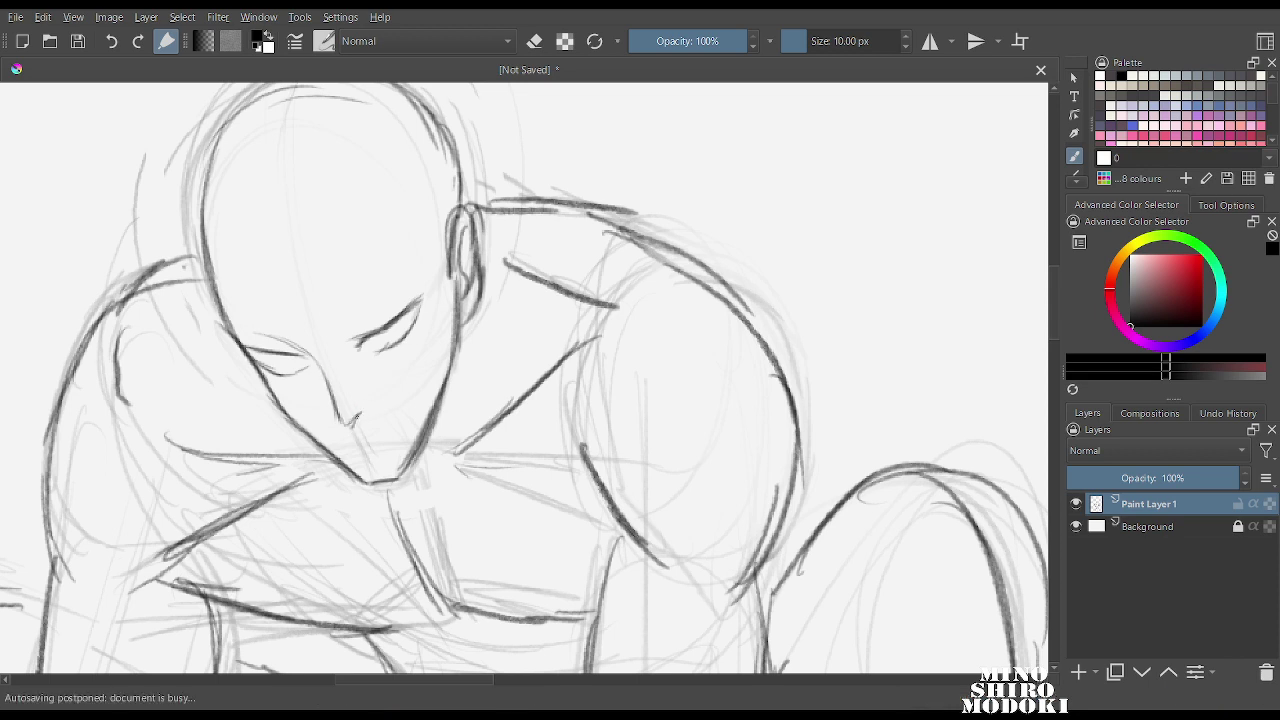
pyautogui.moveTo(233, 335)
pyautogui.mouseDown()
pyautogui.moveTo(312, 348)
pyautogui.moveTo(404, 289)
pyautogui.mouseUp()
pyautogui.moveTo(358, 328); pyautogui.dragTo(416, 282)
pyautogui.moveTo(238, 334); pyautogui.dragTo(309, 358)
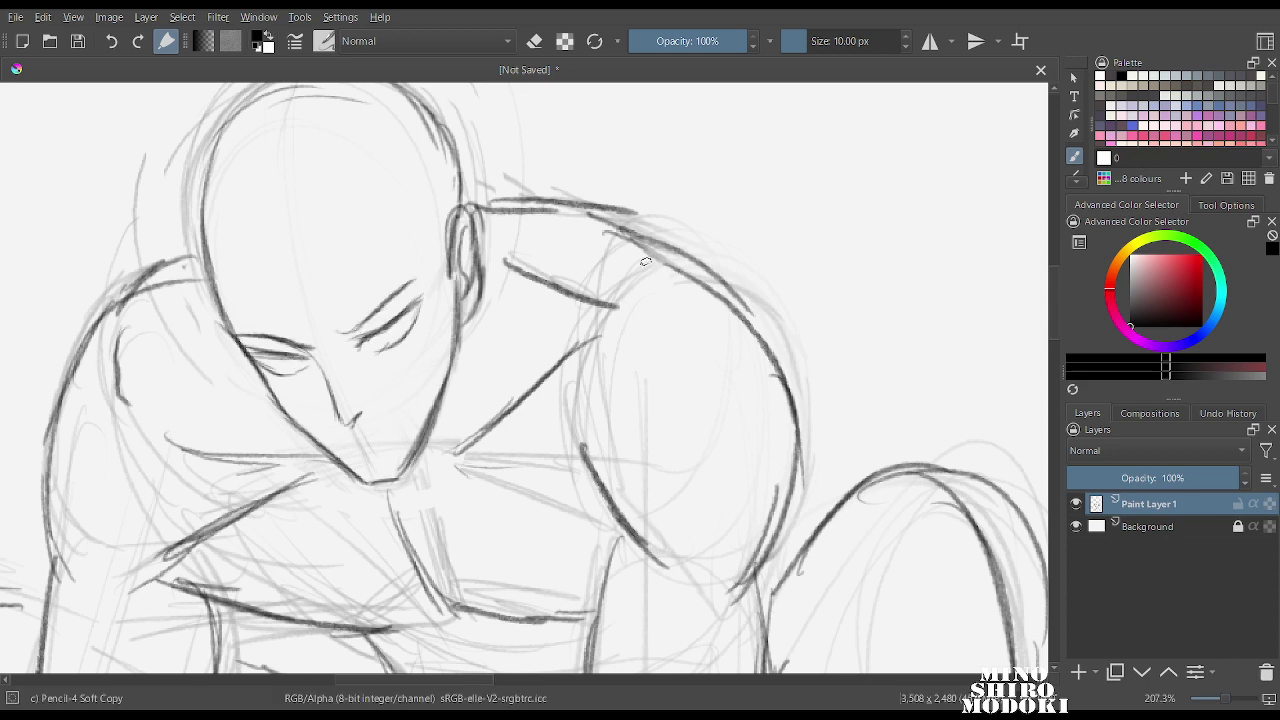
# Check the whole crouching figure and strengthen the outer contour of its lower leg beside the forward arm.
pyautogui.moveTo(691, 266); pyautogui.dragTo(628, 408)
pyautogui.press('m')
pyautogui.scroll(-5, 628, 407)
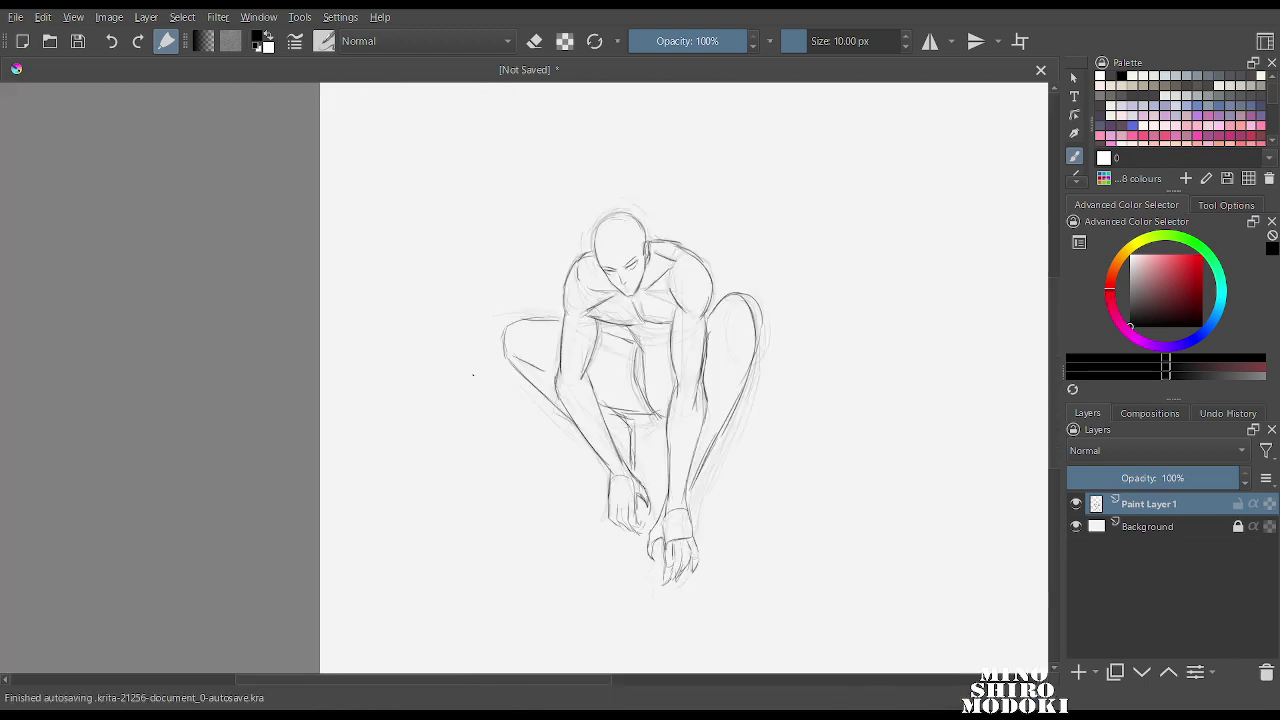
pyautogui.scroll(6, 397, 376)
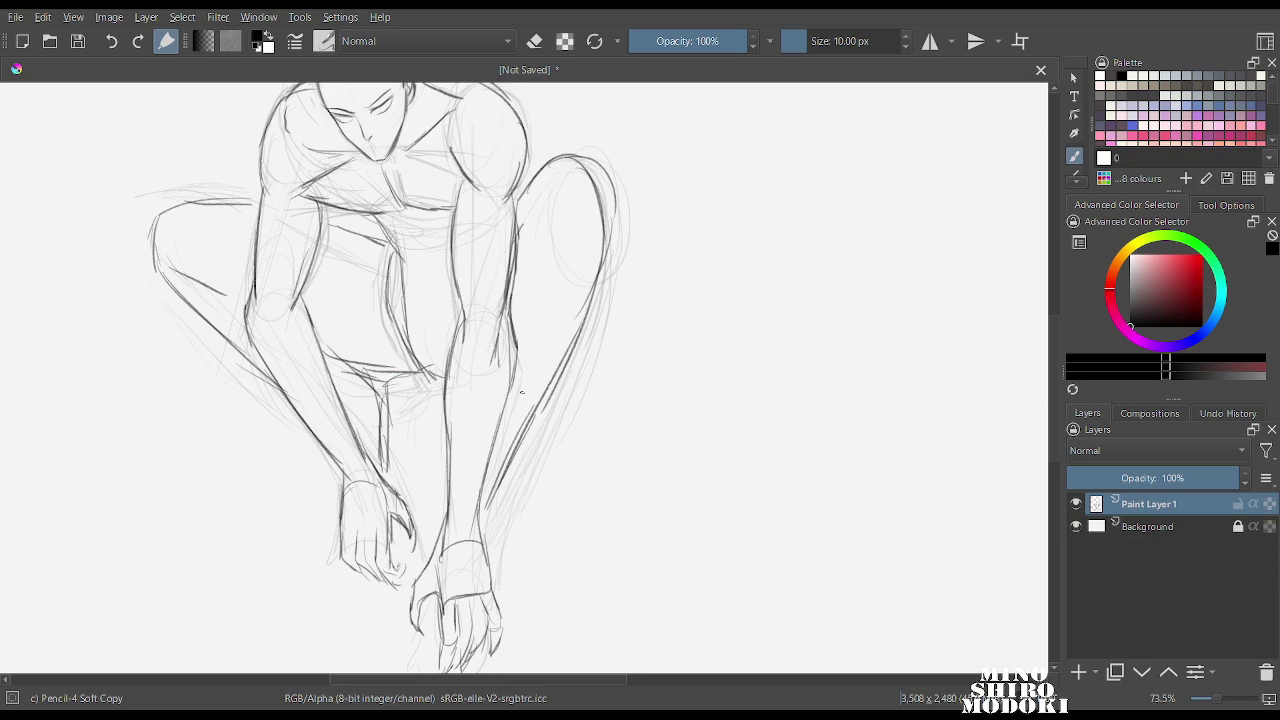
pyautogui.moveTo(548, 392); pyautogui.dragTo(500, 492)
pyautogui.moveTo(522, 446); pyautogui.dragTo(487, 522)
pyautogui.scroll(-4, 487, 522)
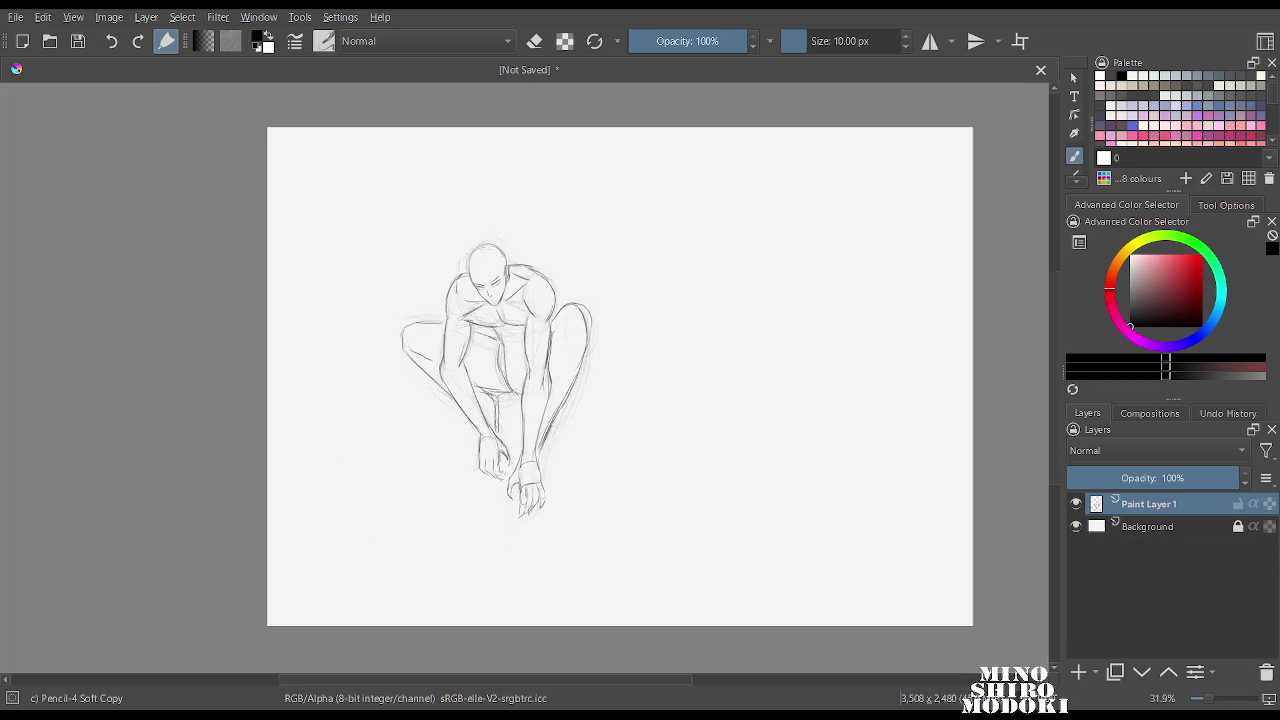
# Scale down the finished crouching figure and move it to the upper-left corner of the canvas.
pyautogui.scroll(3, 487, 522)
pyautogui.hotkey('ctrl', 't')
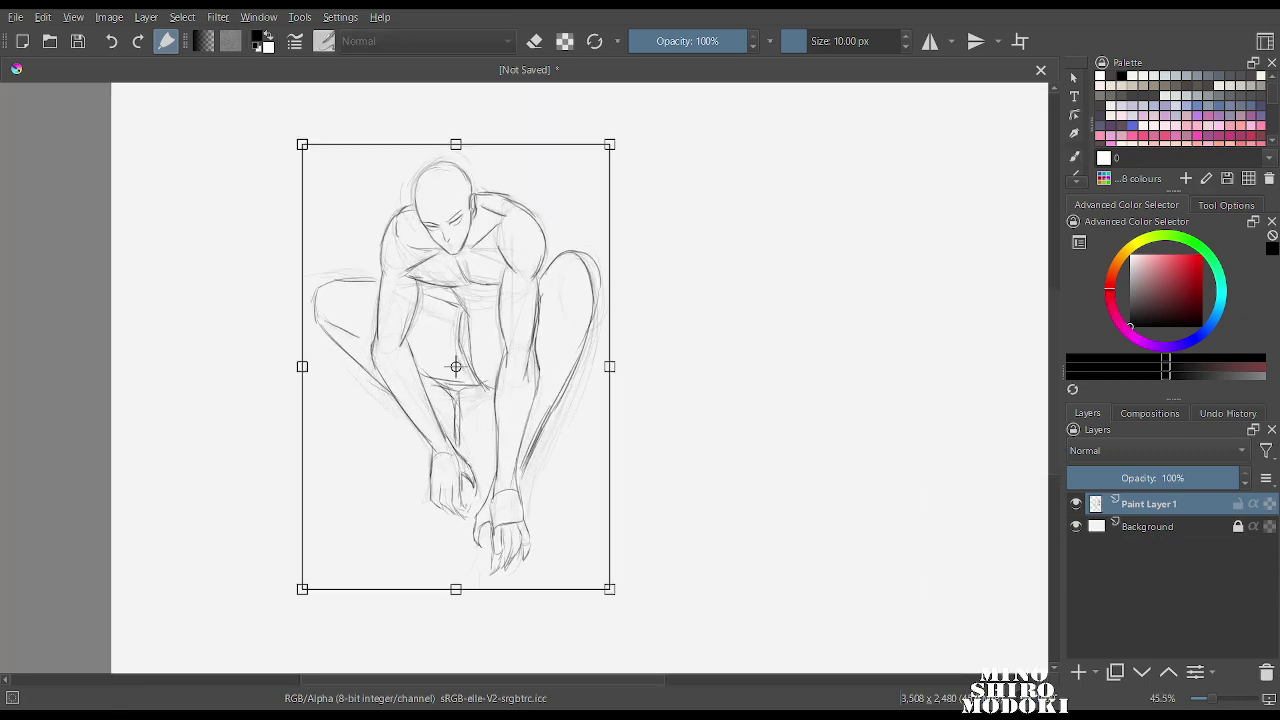
pyautogui.moveTo(609, 144); pyautogui.dragTo(516, 277)
pyautogui.scroll(-3, 607, 218)
pyautogui.moveTo(503, 331); pyautogui.dragTo(420, 191)
pyautogui.press('Return')
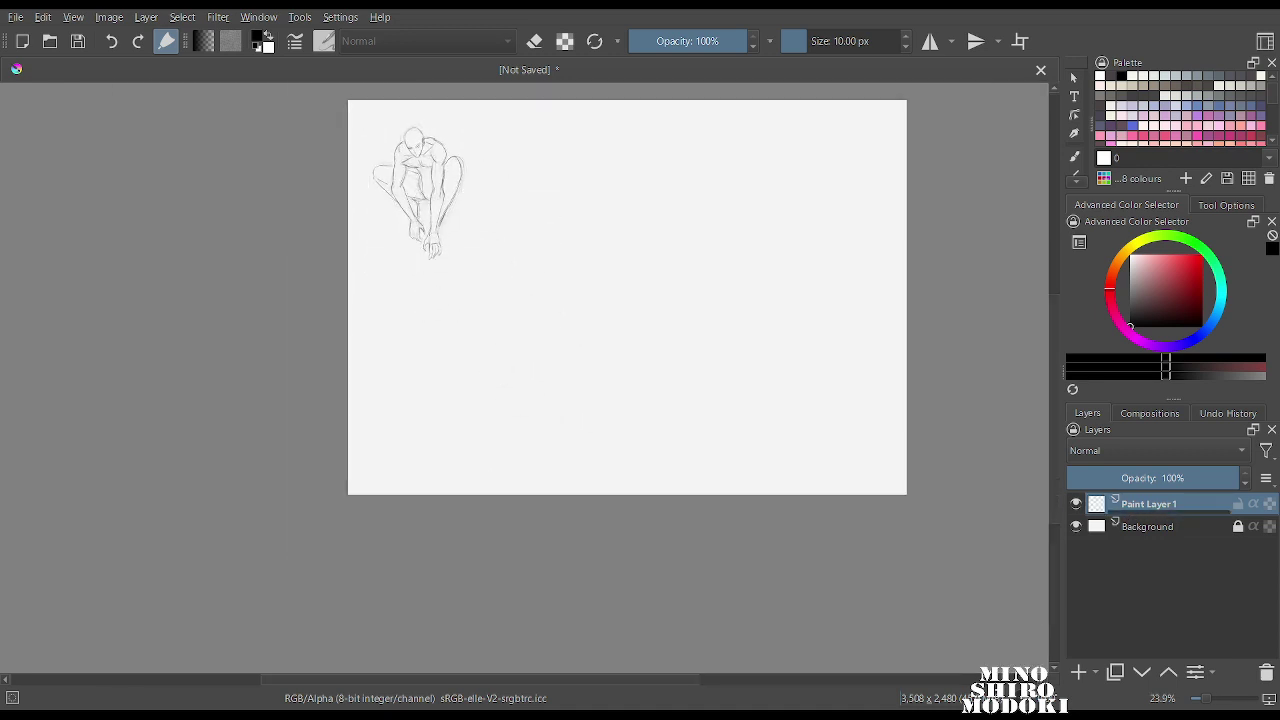
# Start a second figure beside the first by roughing in the upper torso, shoulder ovals and curved back with the Pencil-4 Soft brush.
pyautogui.press('b')
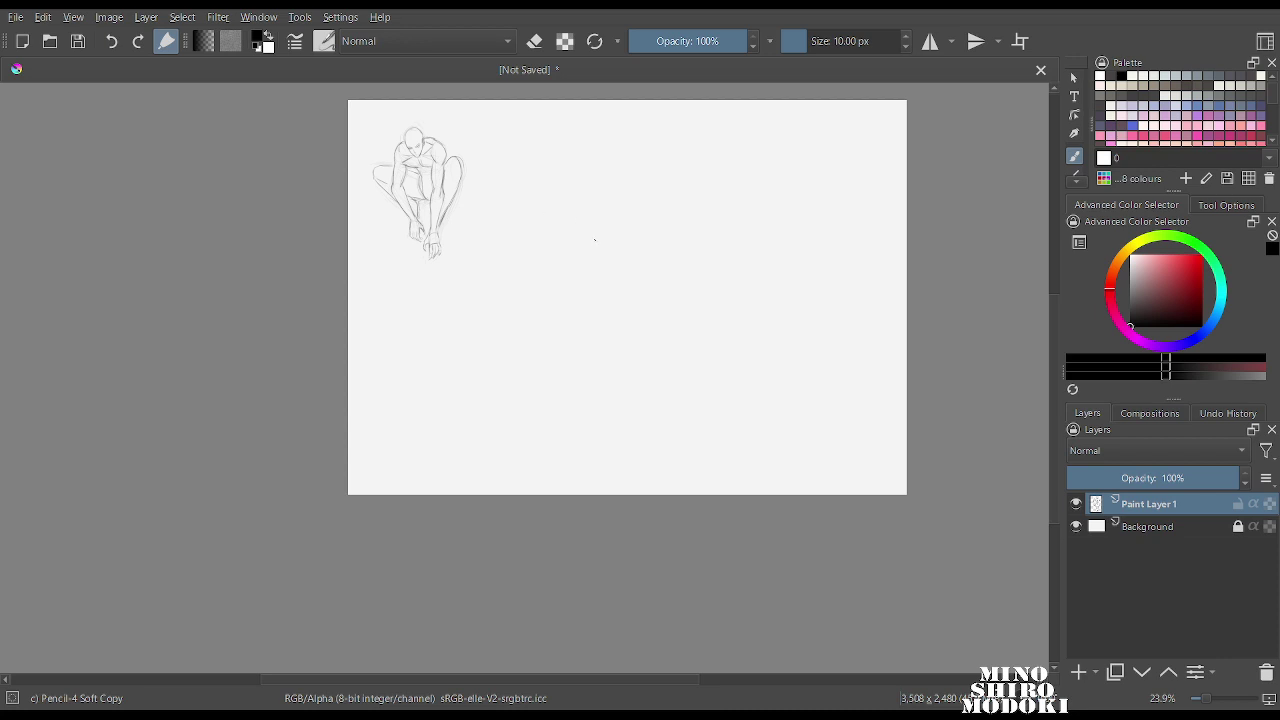
pyautogui.scroll(5, 595, 240)
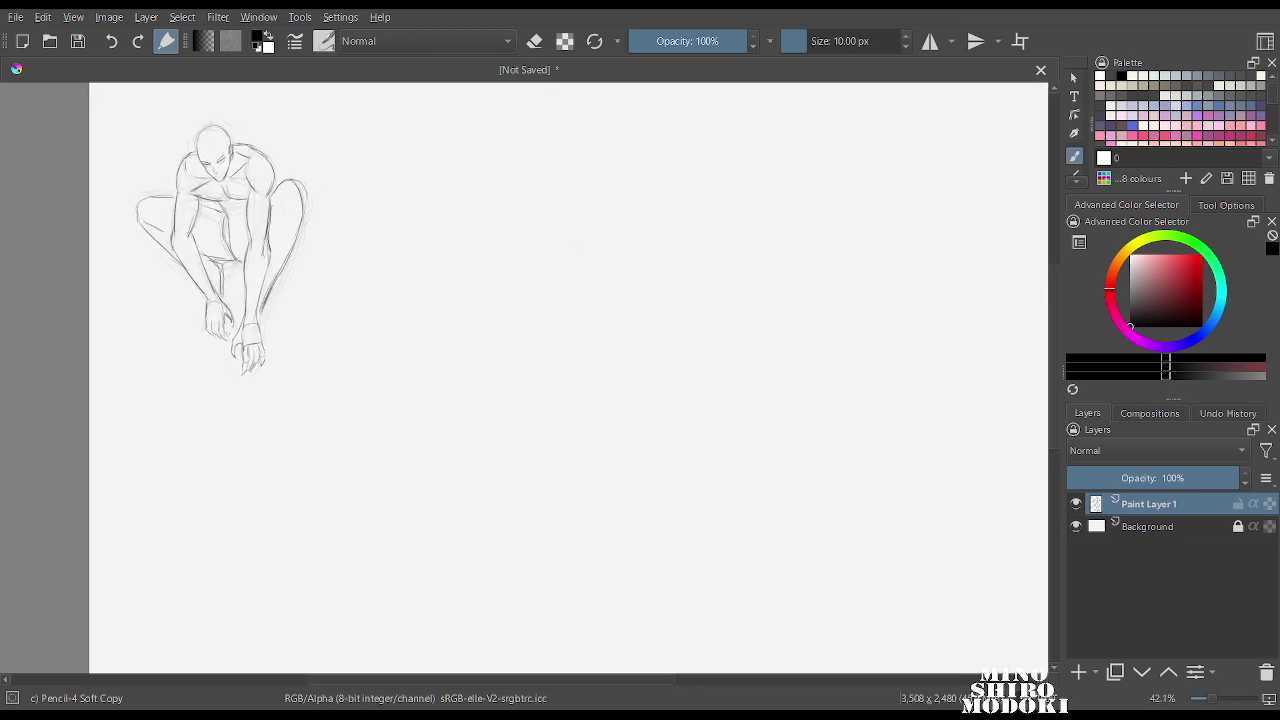
pyautogui.scroll(1, 580, 232)
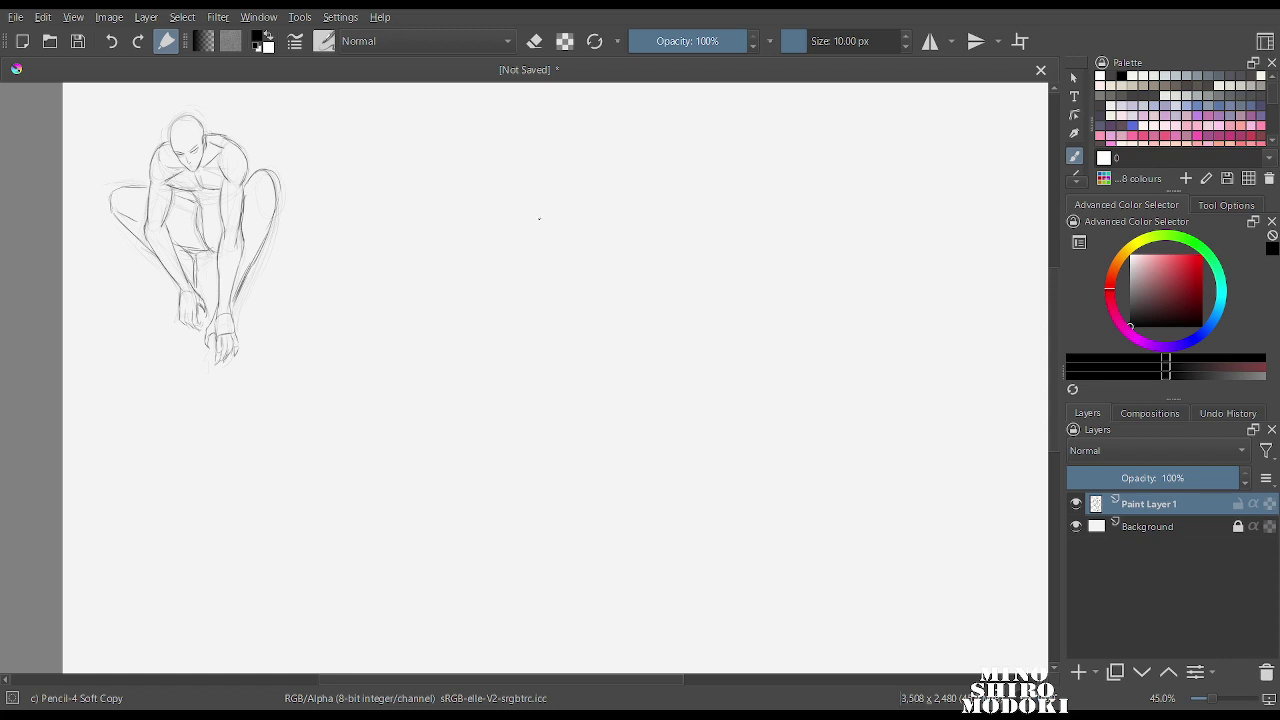
pyautogui.moveTo(518, 298)
pyautogui.mouseDown()
pyautogui.moveTo(534, 226)
pyautogui.moveTo(572, 196)
pyautogui.moveTo(552, 284)
pyautogui.moveTo(518, 268)
pyautogui.mouseUp()
pyautogui.moveTo(524, 278)
pyautogui.mouseDown()
pyautogui.moveTo(516, 314)
pyautogui.moveTo(557, 297)
pyautogui.mouseUp()
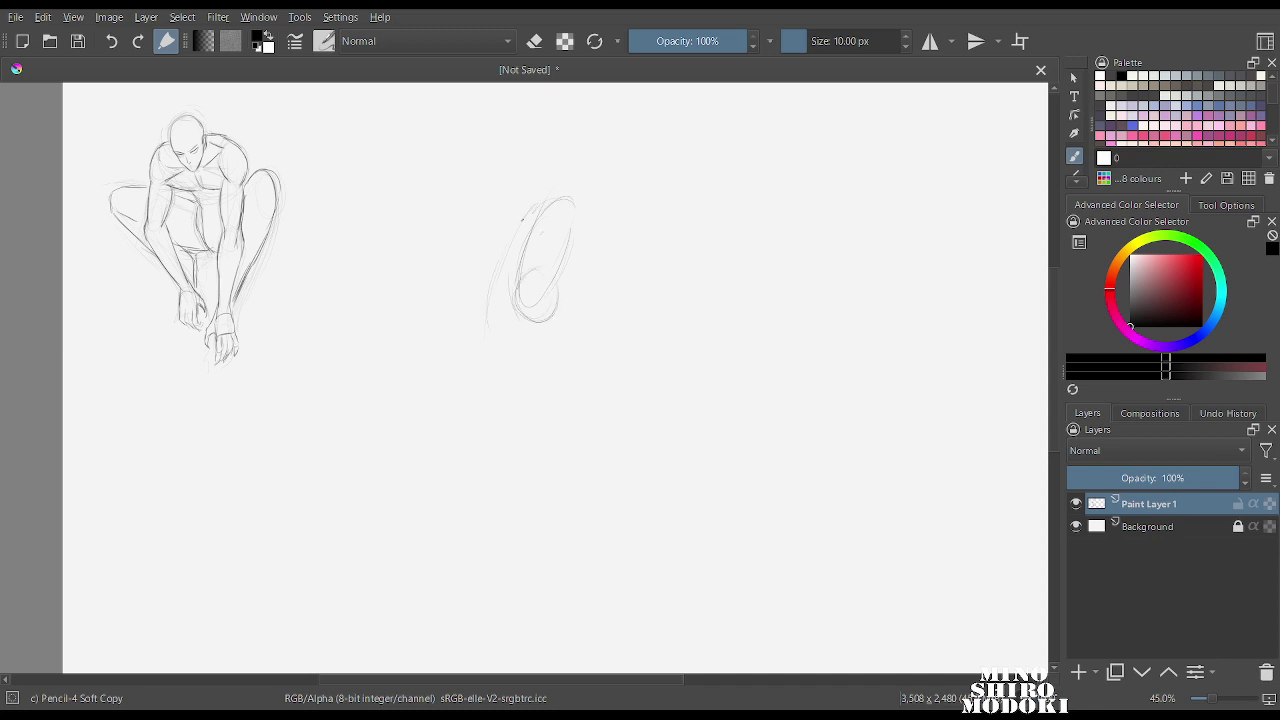
pyautogui.moveTo(522, 218)
pyautogui.mouseDown()
pyautogui.moveTo(571, 196)
pyautogui.moveTo(574, 207)
pyautogui.moveTo(529, 246)
pyautogui.moveTo(517, 235)
pyautogui.moveTo(494, 343)
pyautogui.mouseUp()
pyautogui.moveTo(583, 224); pyautogui.dragTo(573, 262)
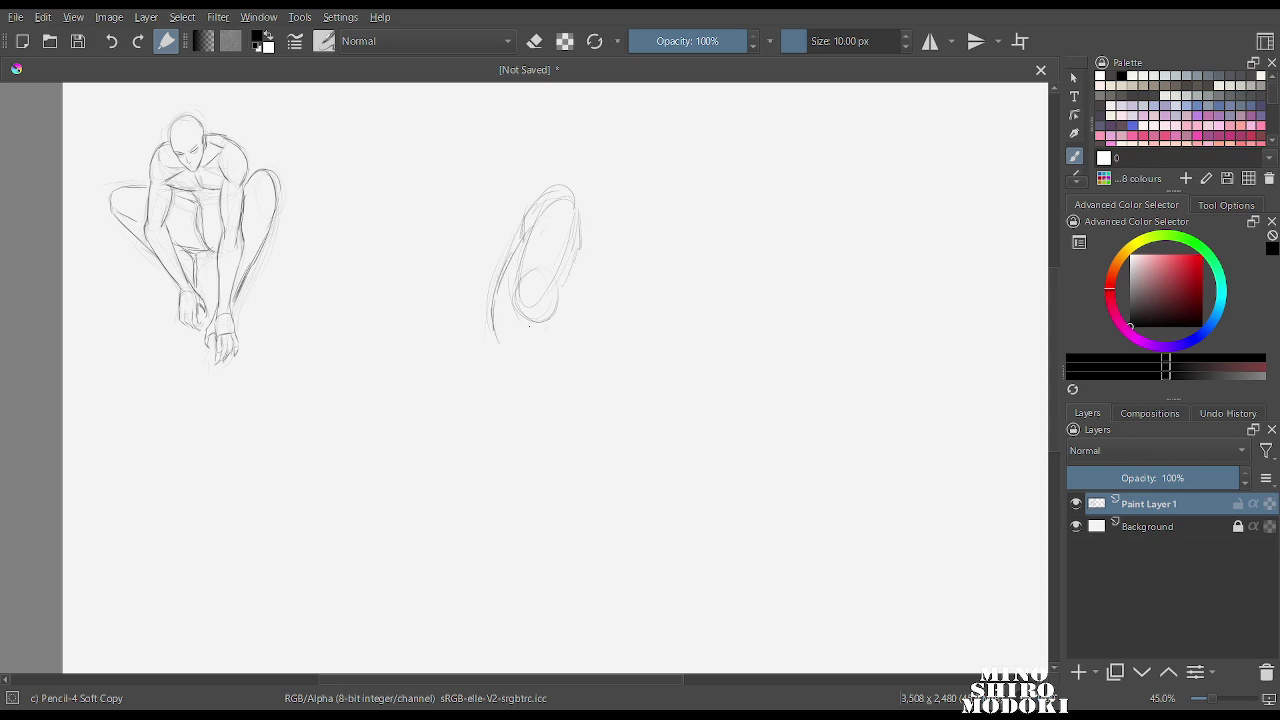
# Sketch the new figure's waist and pelvis with loose side contours below the ribcage.
pyautogui.moveTo(542, 320); pyautogui.dragTo(498, 352)
pyautogui.moveTo(576, 242)
pyautogui.mouseDown()
pyautogui.moveTo(575, 294)
pyautogui.moveTo(523, 370)
pyautogui.moveTo(512, 354)
pyautogui.moveTo(521, 410)
pyautogui.mouseUp()
pyautogui.moveTo(503, 357); pyautogui.dragTo(497, 393)
pyautogui.moveTo(494, 336)
pyautogui.mouseDown()
pyautogui.moveTo(480, 406)
pyautogui.moveTo(512, 430)
pyautogui.mouseUp()
pyautogui.moveTo(555, 342)
pyautogui.mouseDown()
pyautogui.moveTo(576, 395)
pyautogui.moveTo(550, 428)
pyautogui.mouseUp()
pyautogui.moveTo(508, 316); pyautogui.dragTo(496, 400)
pyautogui.moveTo(572, 320); pyautogui.dragTo(566, 380)
pyautogui.moveTo(500, 328); pyautogui.dragTo(494, 392)
pyautogui.moveTo(490, 326)
pyautogui.mouseDown()
pyautogui.moveTo(512, 423)
pyautogui.moveTo(539, 440)
pyautogui.mouseUp()
pyautogui.moveTo(564, 342); pyautogui.dragTo(544, 425)
# Add the bent arm with its elbow circle, the oval head, and the first line guides for the rear thigh.
pyautogui.moveTo(524, 276)
pyautogui.mouseDown()
pyautogui.moveTo(522, 310)
pyautogui.moveTo(632, 366)
pyautogui.mouseUp()
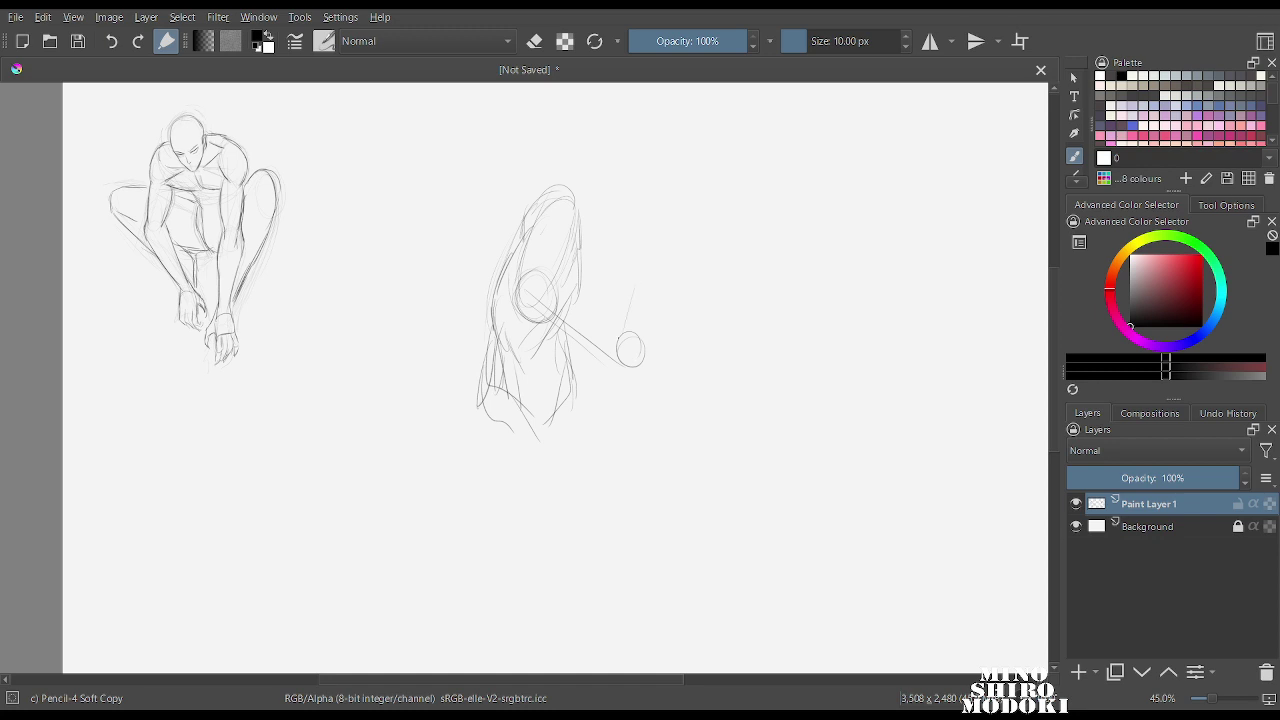
pyautogui.moveTo(630, 258)
pyautogui.mouseDown()
pyautogui.moveTo(614, 336)
pyautogui.moveTo(646, 246)
pyautogui.moveTo(644, 350)
pyautogui.mouseUp()
pyautogui.moveTo(632, 282); pyautogui.dragTo(610, 340)
pyautogui.moveTo(546, 200); pyautogui.dragTo(566, 153)
pyautogui.moveTo(550, 228)
pyautogui.mouseDown()
pyautogui.moveTo(590, 255)
pyautogui.moveTo(548, 200)
pyautogui.moveTo(585, 190)
pyautogui.moveTo(567, 306)
pyautogui.moveTo(518, 290)
pyautogui.moveTo(560, 192)
pyautogui.moveTo(601, 250)
pyautogui.moveTo(489, 350)
pyautogui.moveTo(506, 385)
pyautogui.mouseUp()
pyautogui.moveTo(566, 342)
pyautogui.mouseDown()
pyautogui.moveTo(578, 376)
pyautogui.moveTo(560, 366)
pyautogui.mouseUp()
pyautogui.moveTo(570, 316); pyautogui.dragTo(564, 352)
pyautogui.moveTo(484, 392); pyautogui.dragTo(406, 512)
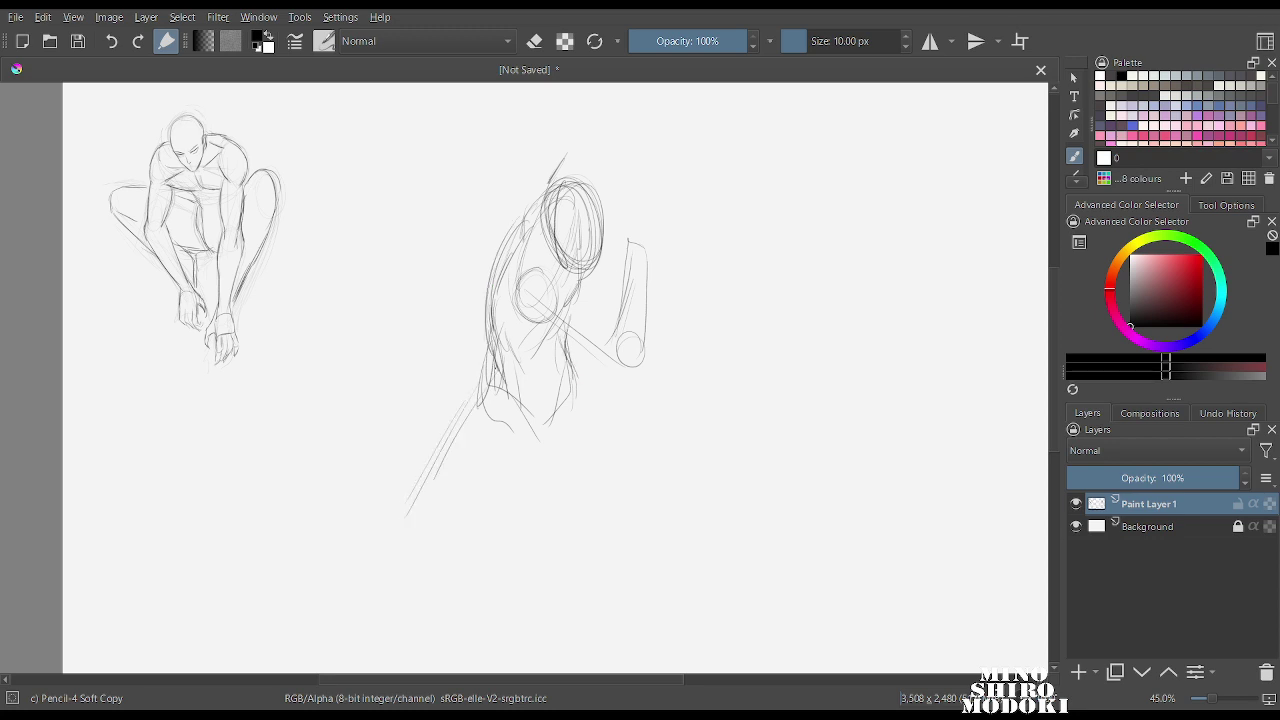
# Draw a vertical balance line through the new figure and a perspective ground plane beneath it.
pyautogui.scroll(-1, 650, 264)
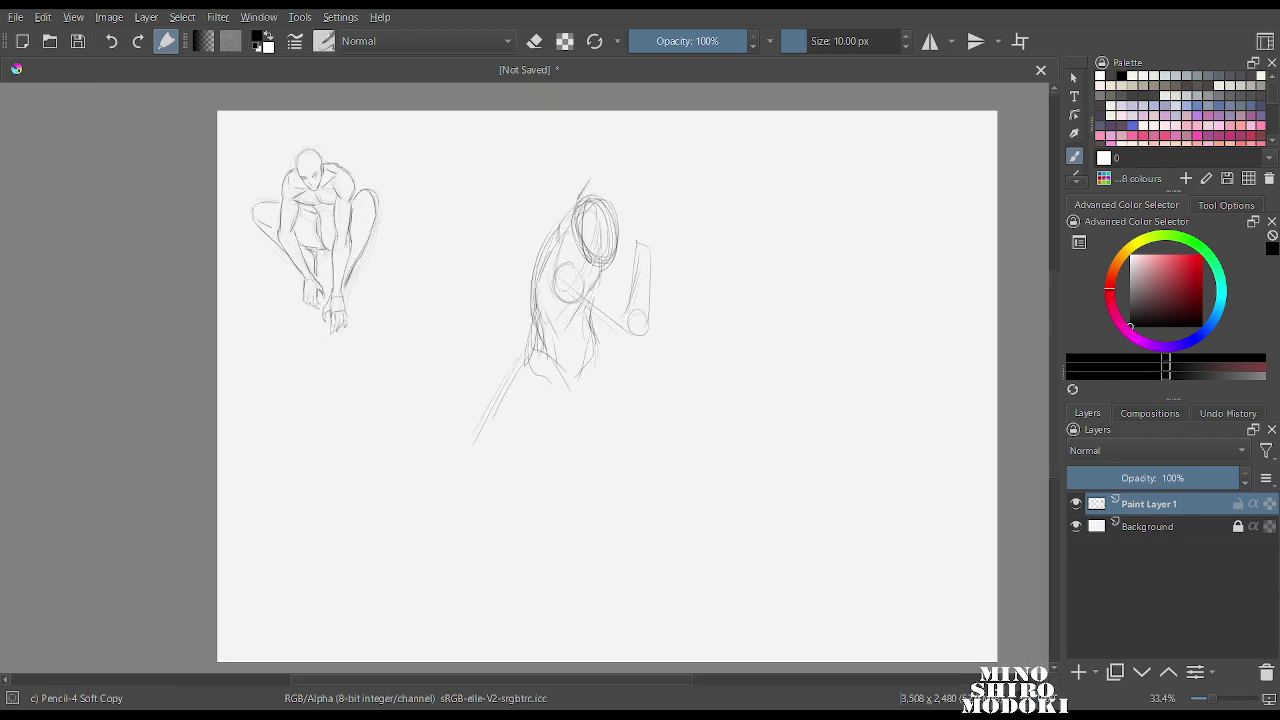
pyautogui.moveTo(489, 100); pyautogui.dragTo(494, 352)
pyautogui.moveTo(482, 232); pyautogui.dragTo(487, 505)
pyautogui.moveTo(550, 436)
pyautogui.mouseDown()
pyautogui.moveTo(418, 439)
pyautogui.moveTo(564, 440)
pyautogui.mouseUp()
pyautogui.moveTo(375, 462); pyautogui.dragTo(576, 463)
pyautogui.moveTo(555, 444)
pyautogui.mouseDown()
pyautogui.moveTo(397, 459)
pyautogui.moveTo(296, 527)
pyautogui.mouseUp()
pyautogui.moveTo(483, 441); pyautogui.dragTo(234, 550)
pyautogui.moveTo(420, 462)
pyautogui.mouseDown()
pyautogui.moveTo(230, 556)
pyautogui.moveTo(560, 534)
pyautogui.mouseUp()
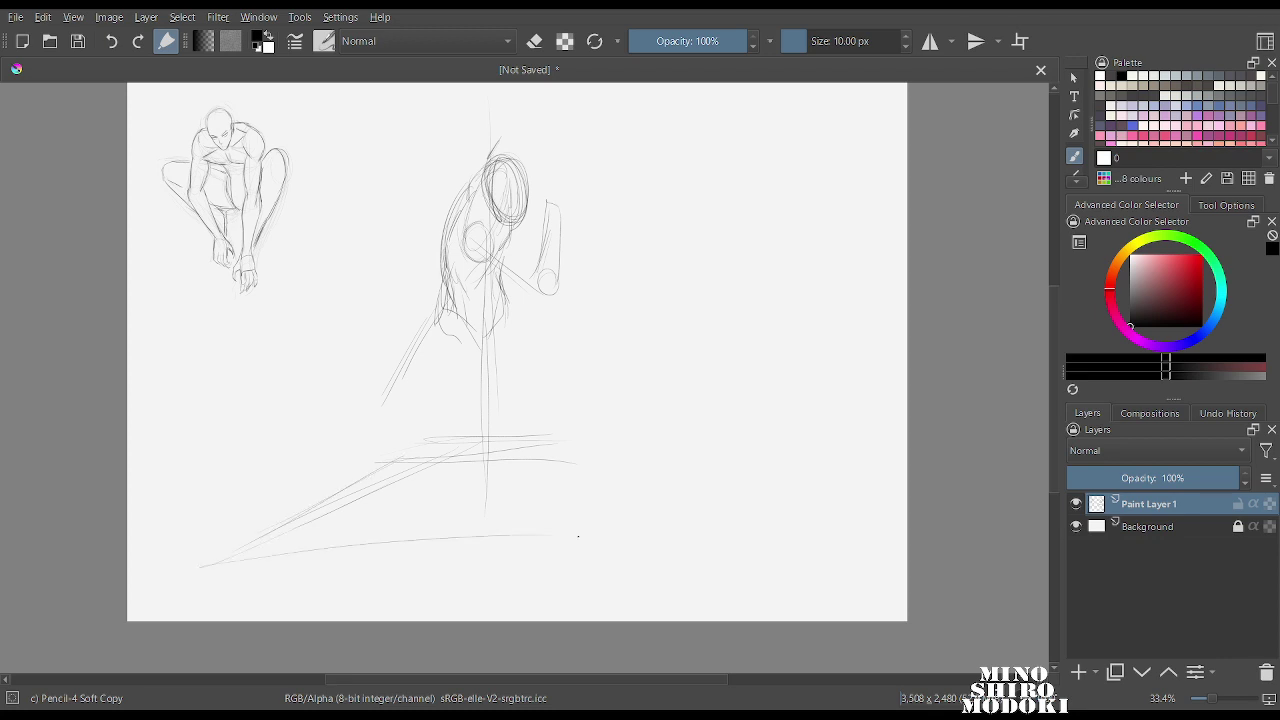
pyautogui.moveTo(256, 553)
pyautogui.mouseDown()
pyautogui.moveTo(600, 583)
pyautogui.moveTo(626, 558)
pyautogui.mouseUp()
pyautogui.moveTo(300, 554)
pyautogui.mouseDown()
pyautogui.moveTo(672, 545)
pyautogui.moveTo(628, 557)
pyautogui.mouseUp()
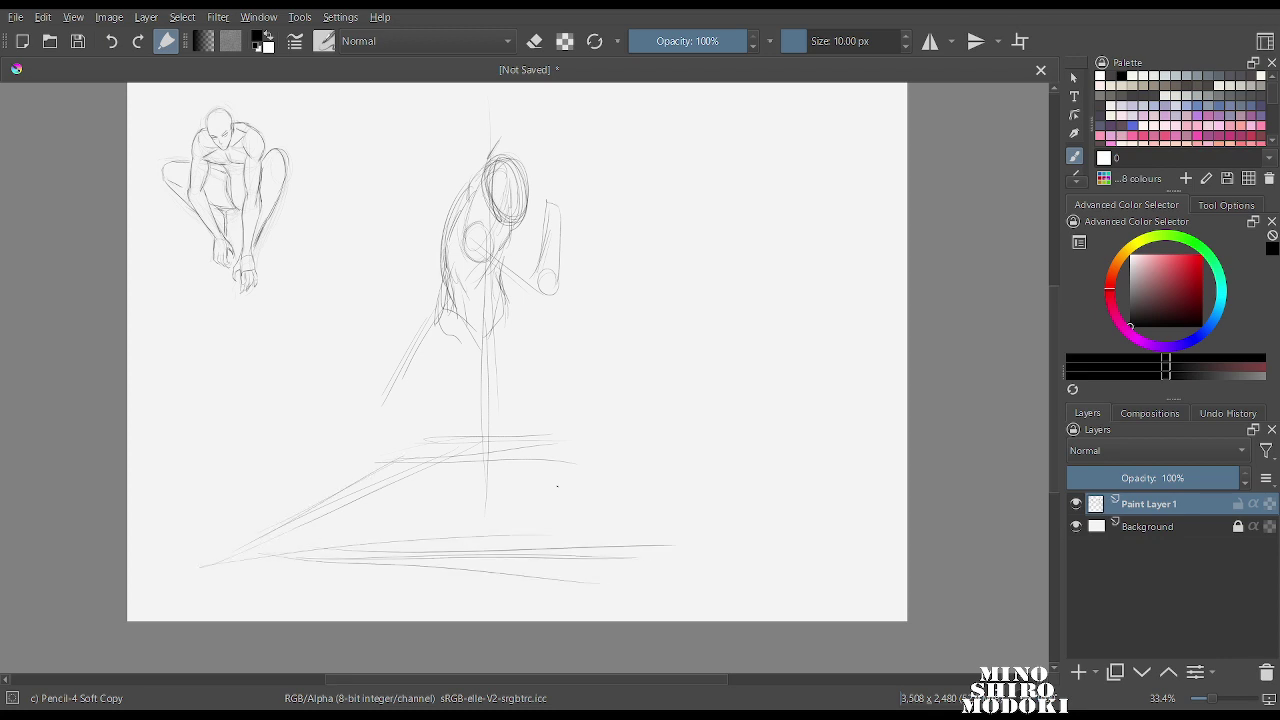
pyautogui.moveTo(572, 462); pyautogui.dragTo(726, 512)
# Reinforce the new figure's rear thigh, lower torso, back curve and upper arm lines.
pyautogui.moveTo(436, 318); pyautogui.dragTo(390, 393)
pyautogui.moveTo(478, 340)
pyautogui.mouseDown()
pyautogui.moveTo(432, 408)
pyautogui.moveTo(448, 392)
pyautogui.mouseUp()
pyautogui.moveTo(505, 282); pyautogui.dragTo(486, 350)
pyautogui.moveTo(446, 292)
pyautogui.mouseDown()
pyautogui.moveTo(457, 193)
pyautogui.moveTo(502, 158)
pyautogui.mouseUp()
pyautogui.moveTo(512, 224)
pyautogui.mouseDown()
pyautogui.moveTo(488, 258)
pyautogui.moveTo(494, 238)
pyautogui.moveTo(544, 296)
pyautogui.mouseUp()
pyautogui.moveTo(476, 236); pyautogui.dragTo(546, 276)
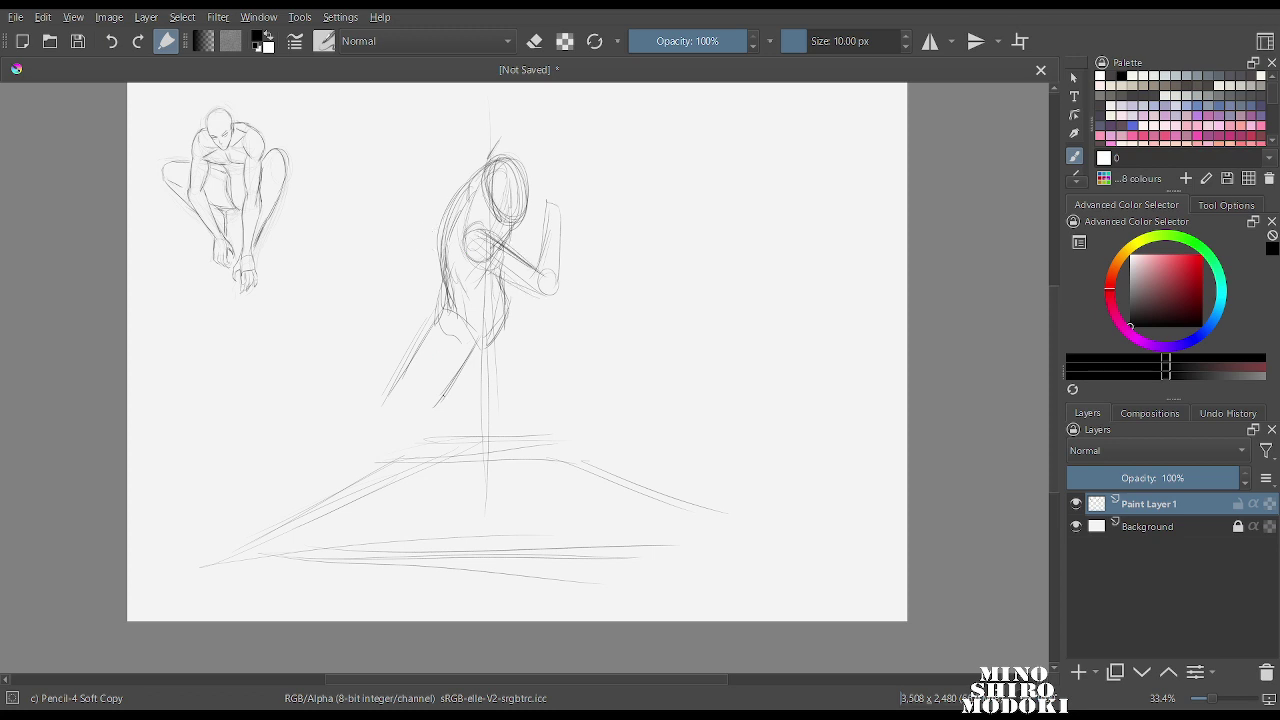
# Block in the rear knee with a circle, retrace the thigh and add guide lines for the shin.
pyautogui.moveTo(410, 392)
pyautogui.mouseDown()
pyautogui.moveTo(436, 398)
pyautogui.moveTo(392, 428)
pyautogui.mouseUp()
pyautogui.moveTo(480, 342)
pyautogui.mouseDown()
pyautogui.moveTo(430, 408)
pyautogui.moveTo(440, 394)
pyautogui.mouseUp()
pyautogui.moveTo(440, 297); pyautogui.dragTo(402, 380)
pyautogui.moveTo(382, 450); pyautogui.dragTo(344, 516)
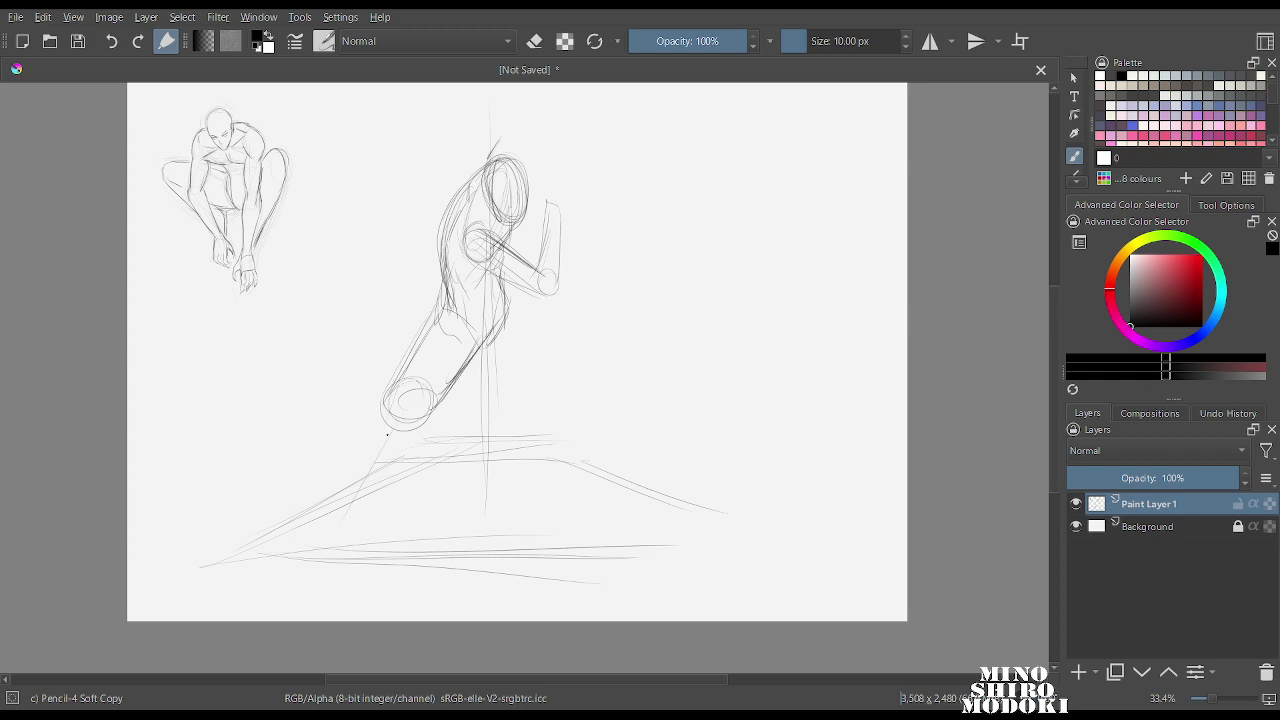
pyautogui.moveTo(396, 424); pyautogui.dragTo(328, 544)
pyautogui.moveTo(448, 316); pyautogui.dragTo(400, 392)
# Sketch the front leg with its thigh, bent knee, shin and foot planted on the ground plane.
pyautogui.moveTo(484, 354); pyautogui.dragTo(532, 390)
pyautogui.moveTo(508, 298); pyautogui.dragTo(578, 400)
pyautogui.moveTo(516, 320); pyautogui.dragTo(574, 400)
pyautogui.moveTo(498, 366)
pyautogui.mouseDown()
pyautogui.moveTo(566, 420)
pyautogui.moveTo(540, 431)
pyautogui.moveTo(560, 451)
pyautogui.mouseUp()
pyautogui.moveTo(555, 413); pyautogui.dragTo(533, 451)
pyautogui.moveTo(541, 429); pyautogui.dragTo(540, 482)
pyautogui.moveTo(574, 416)
pyautogui.mouseDown()
pyautogui.moveTo(540, 484)
pyautogui.moveTo(556, 470)
pyautogui.mouseUp()
pyautogui.moveTo(548, 432)
pyautogui.mouseDown()
pyautogui.moveTo(547, 493)
pyautogui.moveTo(567, 509)
pyautogui.mouseUp()
# Draw the rear leg's calf, shin and foot down to the ground plane and refine the knee contour.
pyautogui.moveTo(402, 390); pyautogui.dragTo(364, 474)
pyautogui.moveTo(414, 426); pyautogui.dragTo(342, 536)
pyautogui.moveTo(364, 470)
pyautogui.mouseDown()
pyautogui.moveTo(318, 548)
pyautogui.moveTo(364, 566)
pyautogui.mouseUp()
pyautogui.moveTo(346, 516); pyautogui.dragTo(322, 568)
pyautogui.moveTo(358, 522); pyautogui.dragTo(358, 566)
pyautogui.moveTo(432, 412)
pyautogui.mouseDown()
pyautogui.moveTo(410, 440)
pyautogui.moveTo(426, 420)
pyautogui.mouseUp()
pyautogui.moveTo(406, 376); pyautogui.dragTo(390, 412)
pyautogui.moveTo(392, 410); pyautogui.dragTo(390, 434)
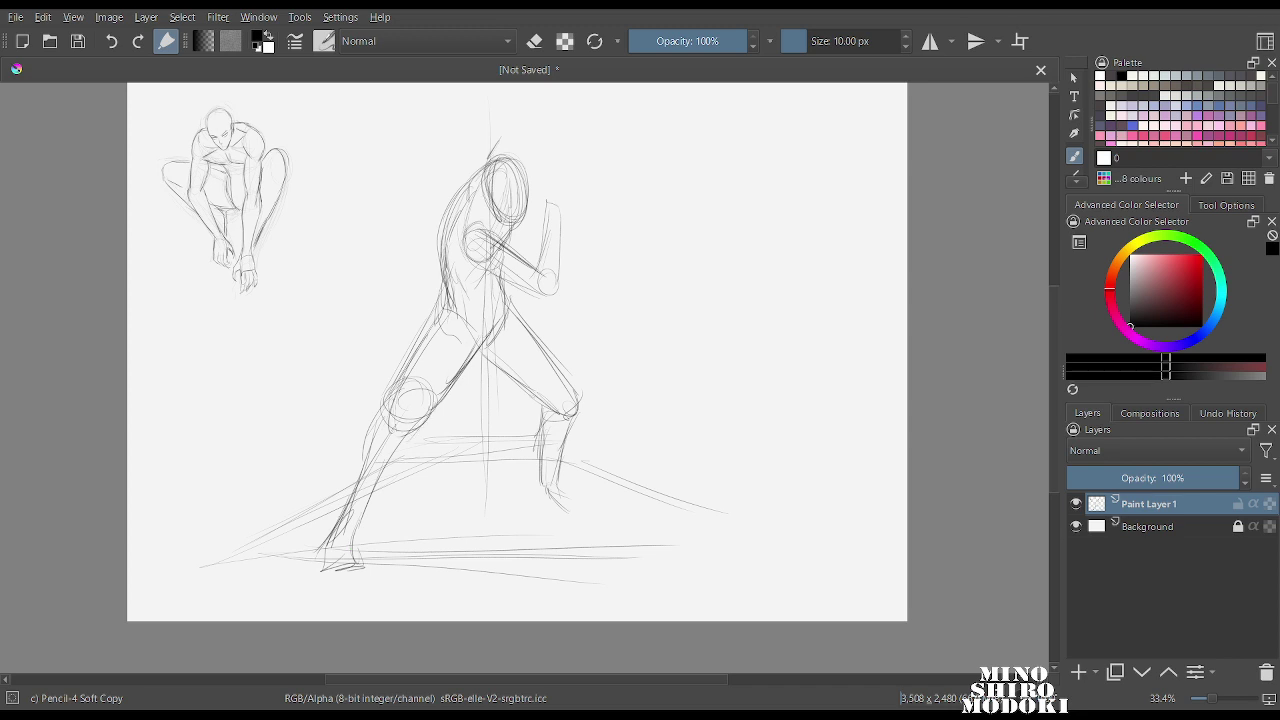
# Retrace the outer line from the hip down the rear thigh and check the pose from a distance.
pyautogui.moveTo(442, 308); pyautogui.dragTo(398, 376)
pyautogui.moveTo(450, 290); pyautogui.dragTo(424, 344)
pyautogui.scroll(-5, 544, 205)
pyautogui.scroll(6, 544, 205)
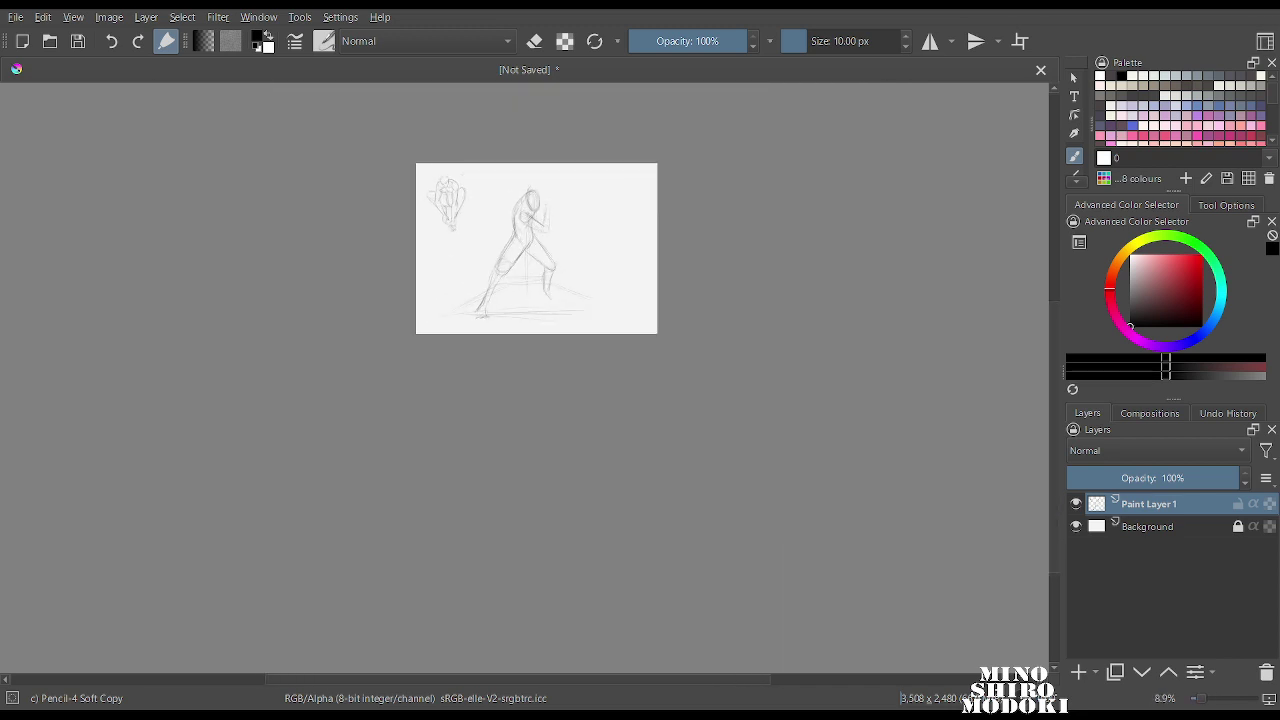
pyautogui.scroll(-4, 450, 310)
pyautogui.scroll(5, 450, 310)
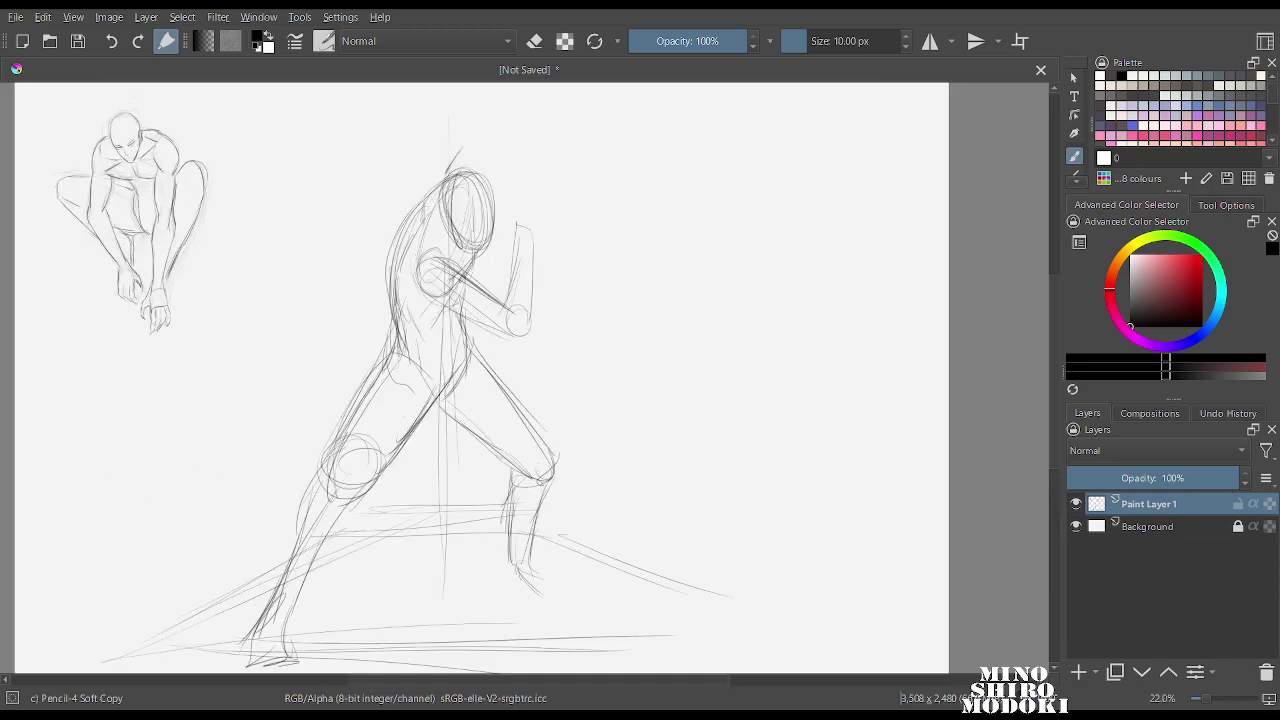
# Fade the lunging figure's construction with the Eraser Soft brush enlarged to 474 px.
pyautogui.moveTo(396, 290); pyautogui.dragTo(448, 260)
pyautogui.rightClick(437, 257)
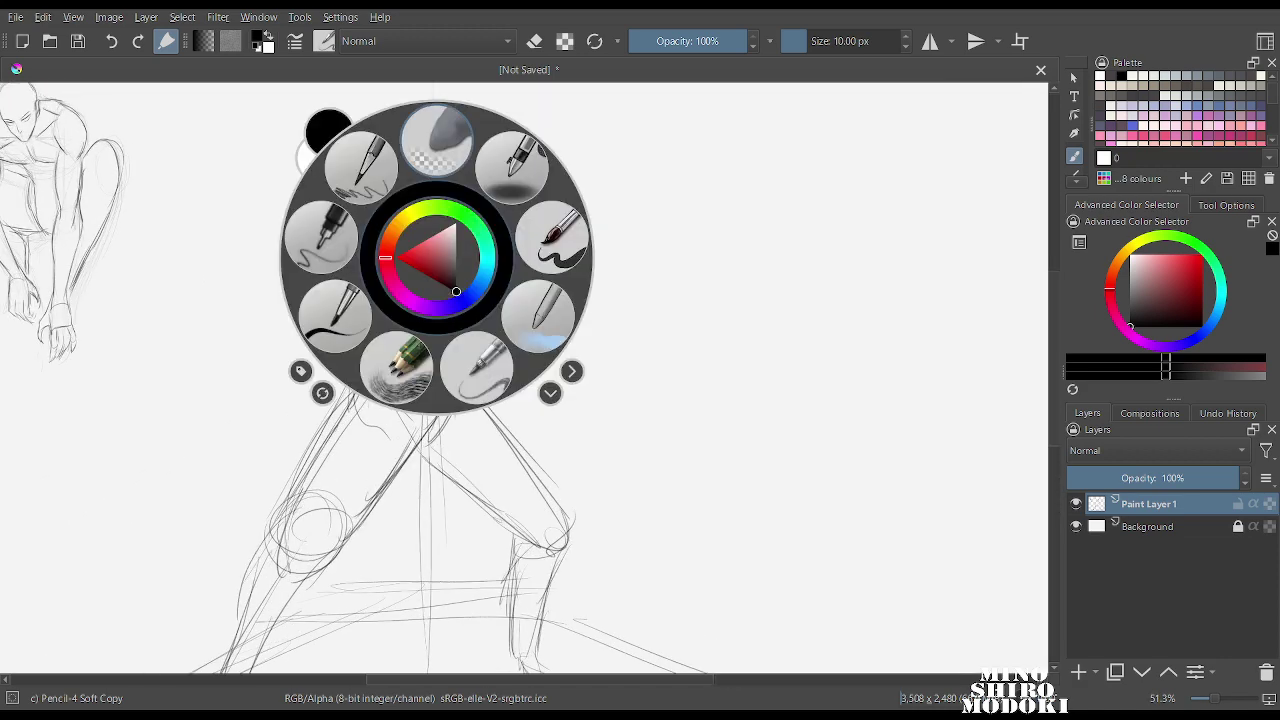
pyautogui.click(436, 141)
pyautogui.scroll(-2, 576, 229)
pyautogui.press(']')
pyautogui.press(']')
pyautogui.press(']')
pyautogui.press(']')
pyautogui.press(']')
pyautogui.press(']')
pyautogui.press(']')
pyautogui.press(']')
pyautogui.press(']')
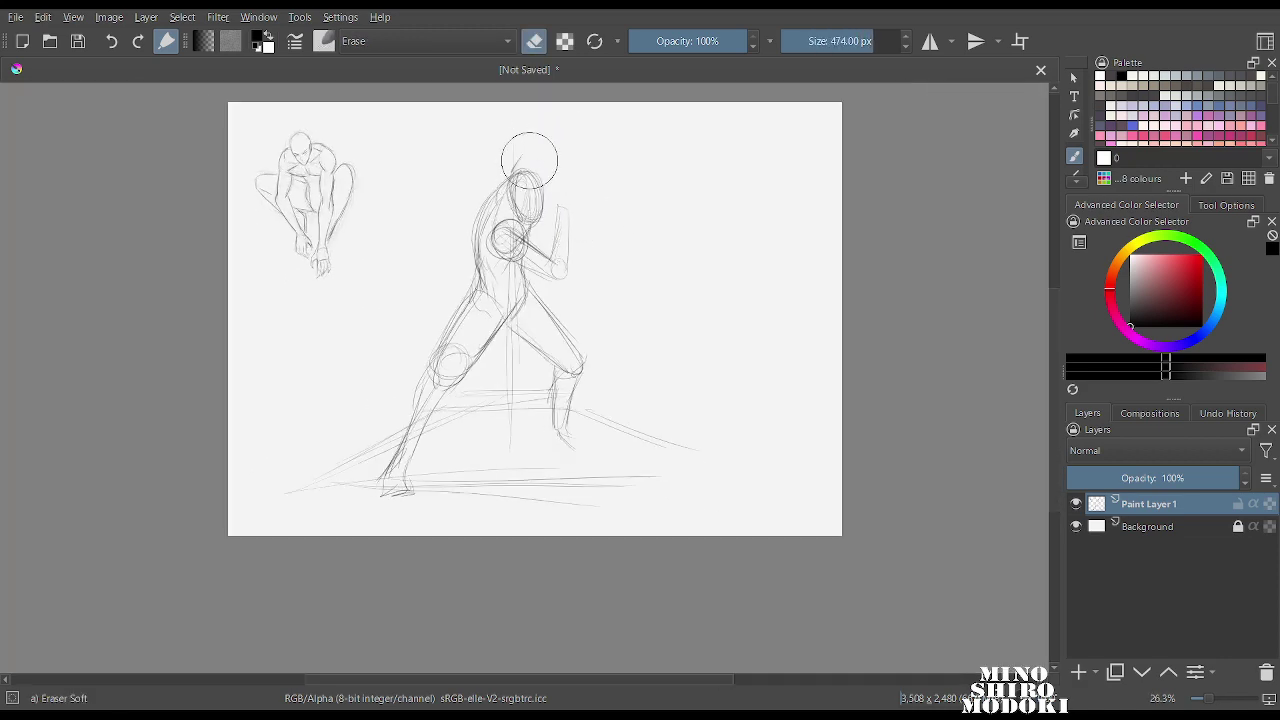
pyautogui.moveTo(531, 157)
pyautogui.mouseDown()
pyautogui.moveTo(489, 246)
pyautogui.moveTo(455, 431)
pyautogui.moveTo(566, 457)
pyautogui.mouseUp()
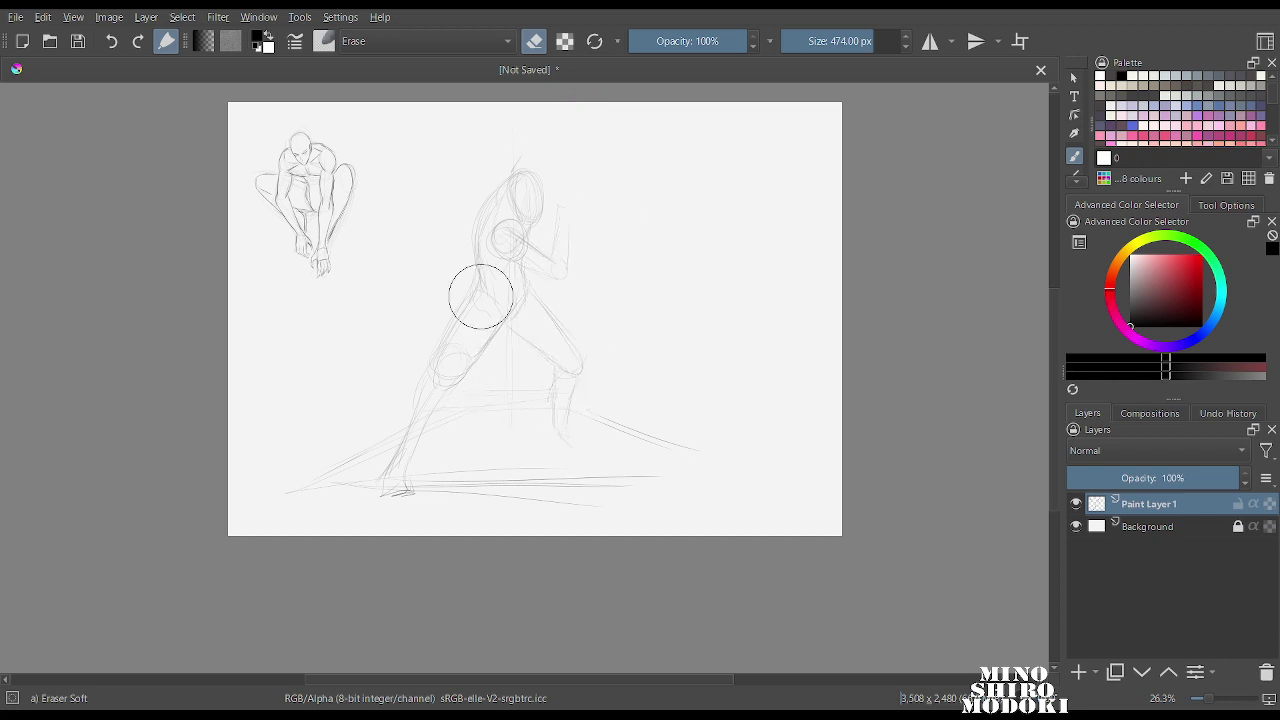
# Select the faded lunging figure with its ground plane, scale it down and reposition it near the canvas centre.
pyautogui.scroll(-3, 604, 166)
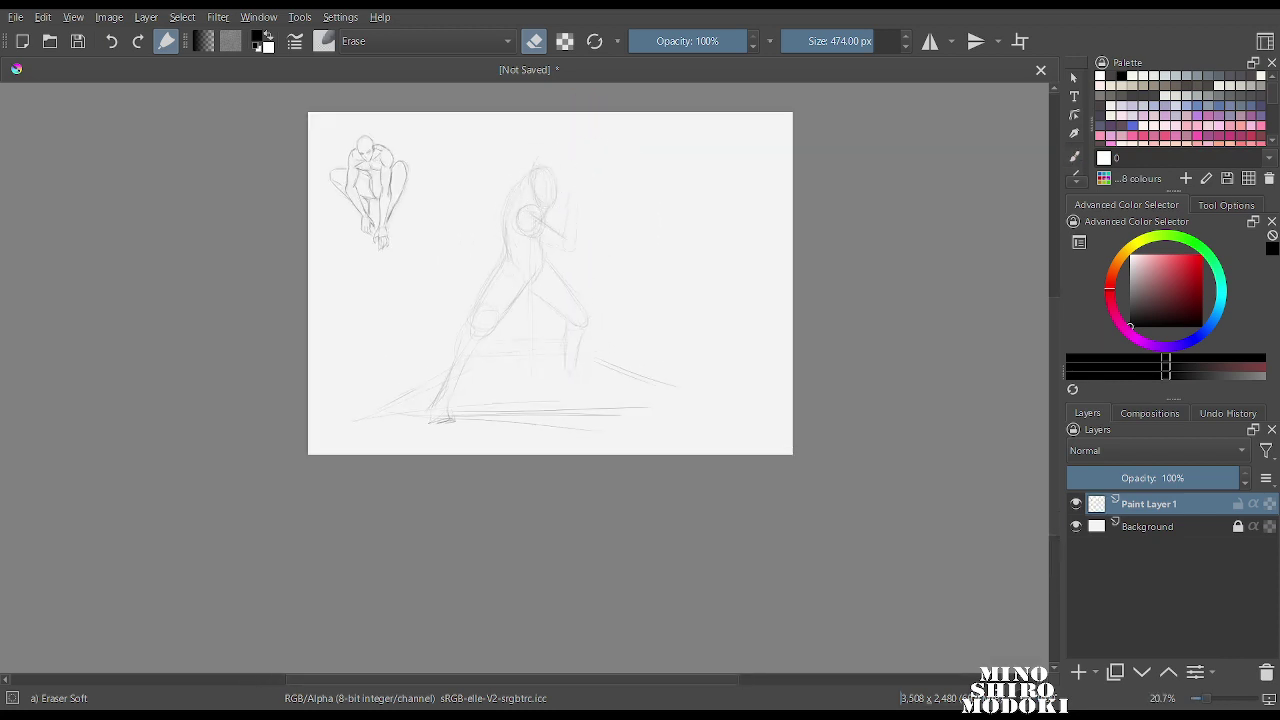
pyautogui.moveTo(605, 135)
pyautogui.mouseDown()
pyautogui.moveTo(400, 355)
pyautogui.moveTo(752, 440)
pyautogui.moveTo(606, 142)
pyautogui.mouseUp()
pyautogui.hotkey('ctrl', 't')
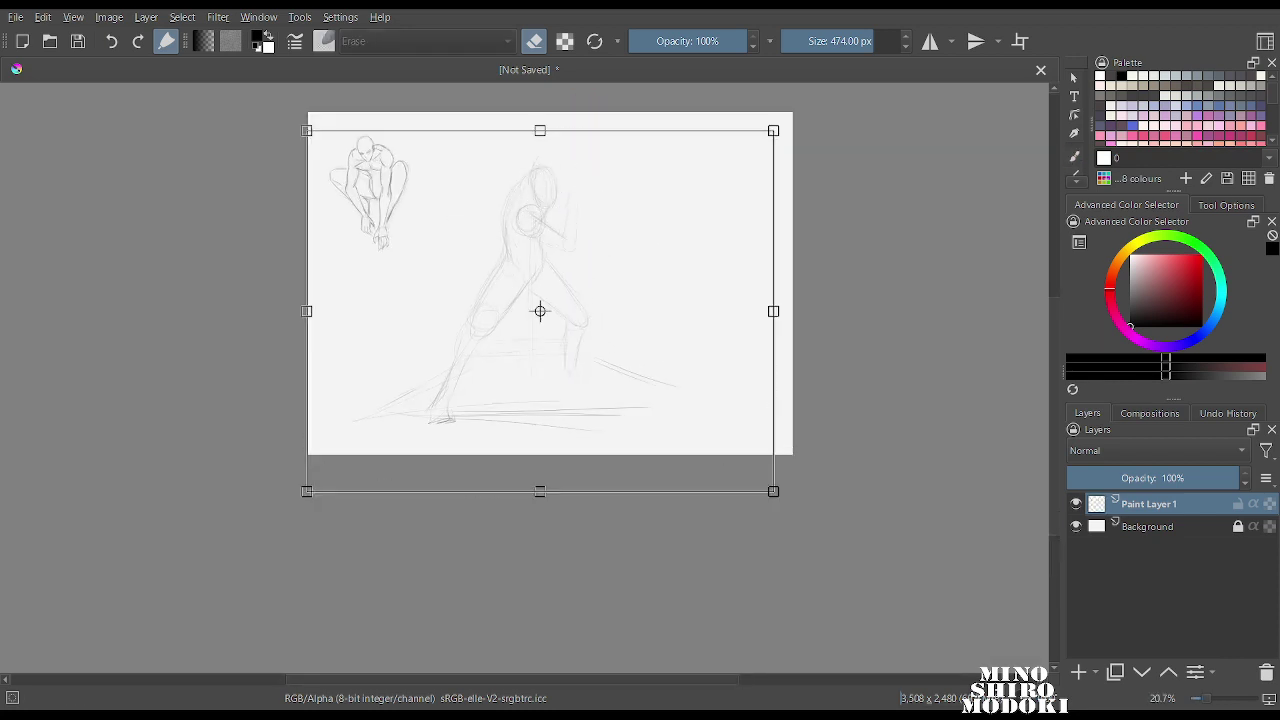
pyautogui.moveTo(773, 130); pyautogui.dragTo(661, 231)
pyautogui.moveTo(560, 300); pyautogui.dragTo(595, 249)
pyautogui.moveTo(696, 180); pyautogui.dragTo(690, 187)
pyautogui.press('Return')
pyautogui.press('b')
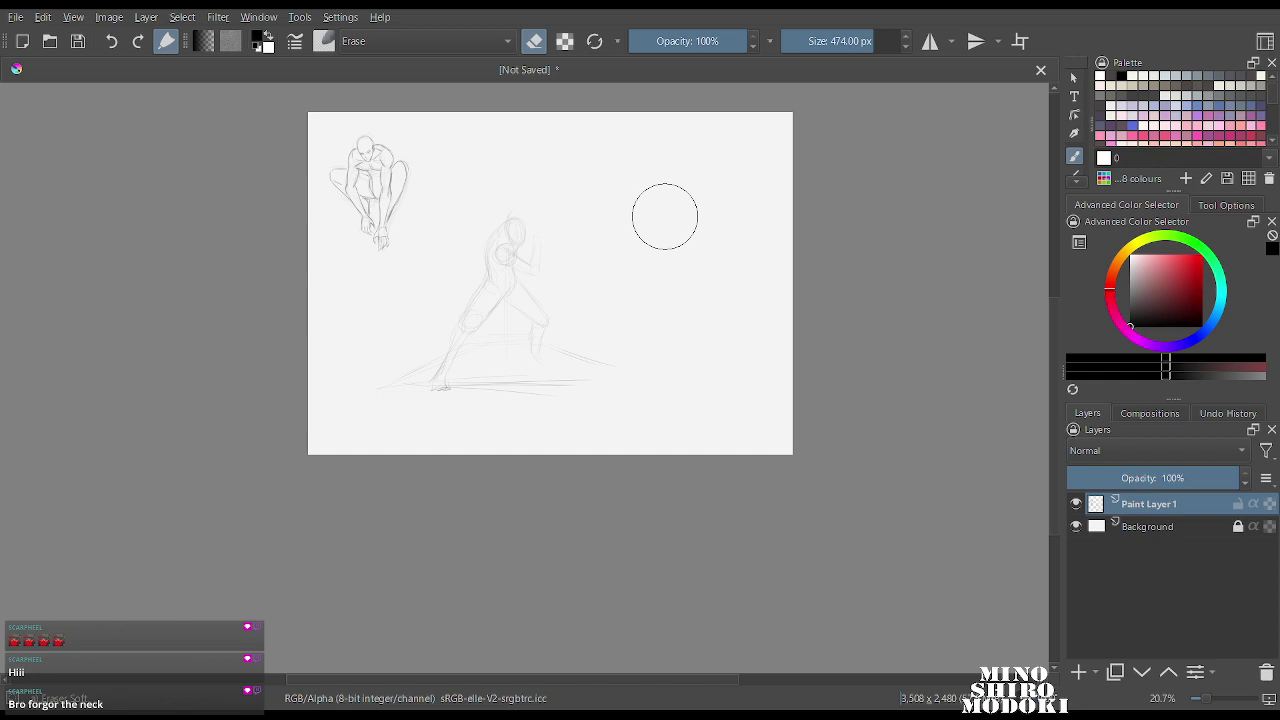
# Zoom in on the reduced lunging figure and fade its construction further with the Eraser Soft brush.
pyautogui.rightClick(633, 278)
pyautogui.click(673, 388)
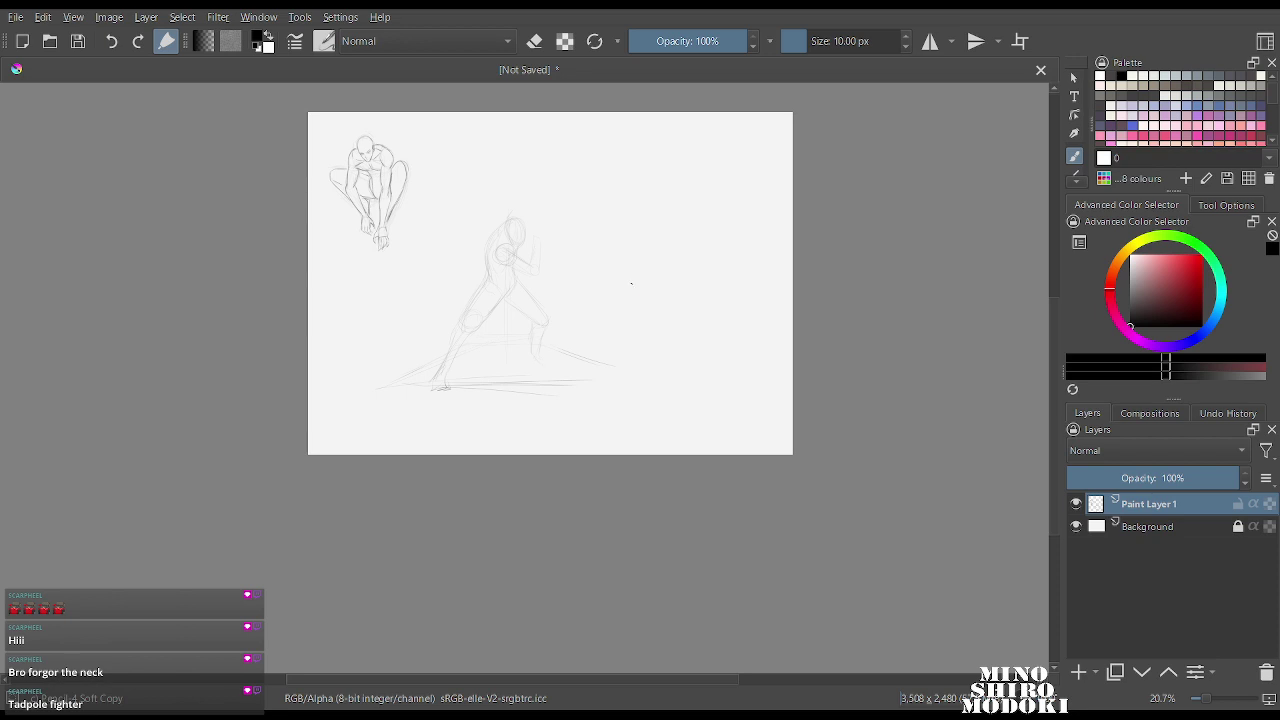
pyautogui.scroll(3, 545, 272)
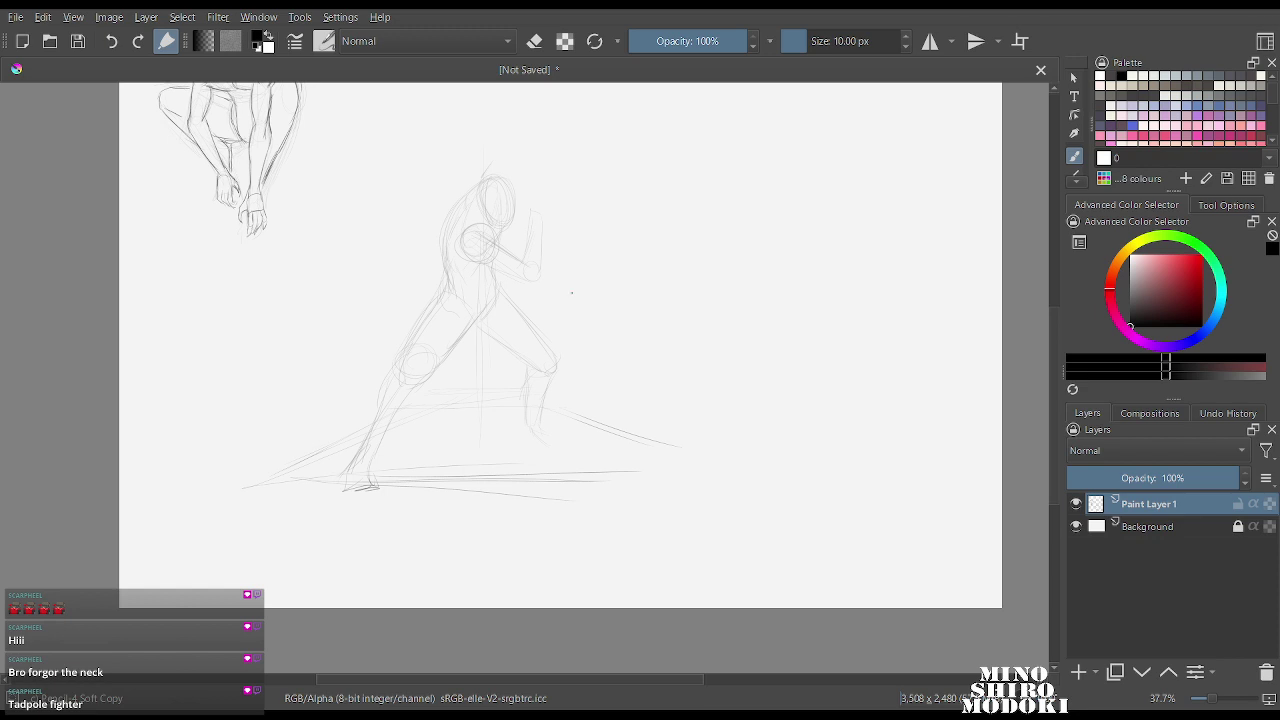
pyautogui.scroll(3, 514, 246)
pyautogui.scroll(-3, 560, 300)
pyautogui.scroll(2, 551, 278)
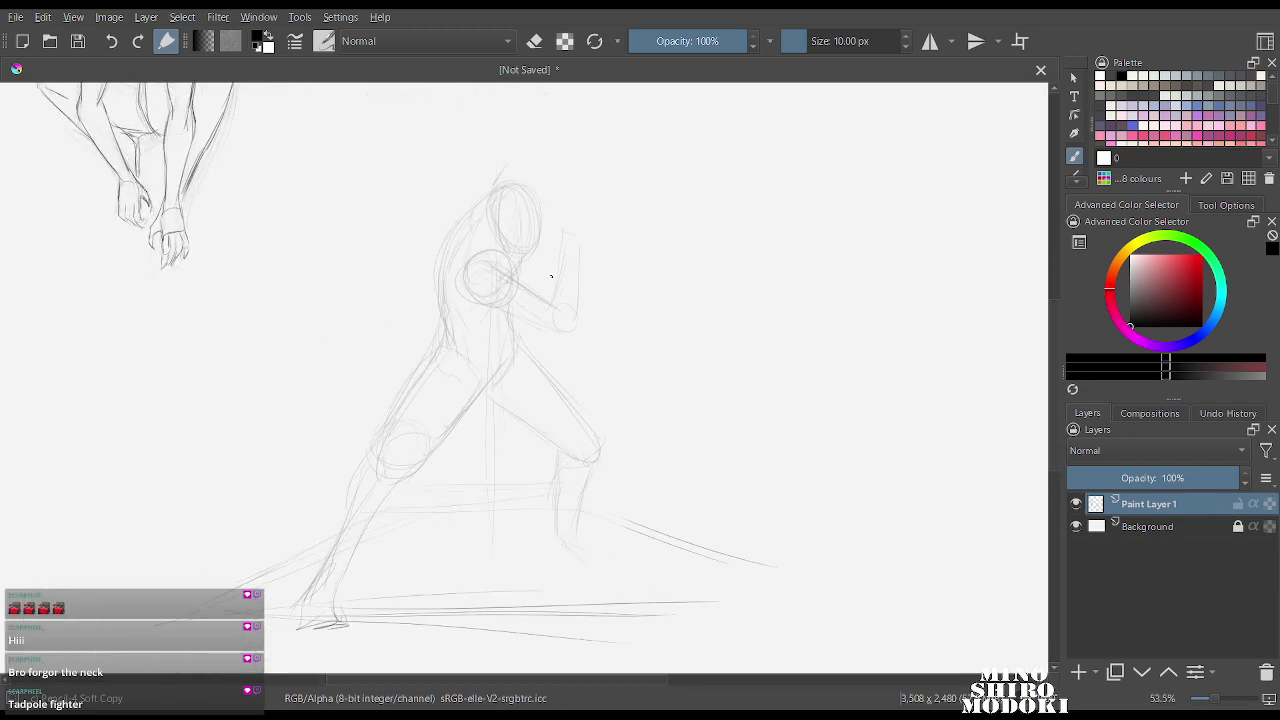
pyautogui.moveTo(541, 242)
pyautogui.mouseDown()
pyautogui.moveTo(555, 257)
pyautogui.moveTo(523, 237)
pyautogui.moveTo(469, 268)
pyautogui.mouseUp()
pyautogui.rightClick(555, 257)
pyautogui.rightClick(656, 316)
pyautogui.rightClick(605, 311)
pyautogui.click(605, 192)
pyautogui.rightClick(481, 273)
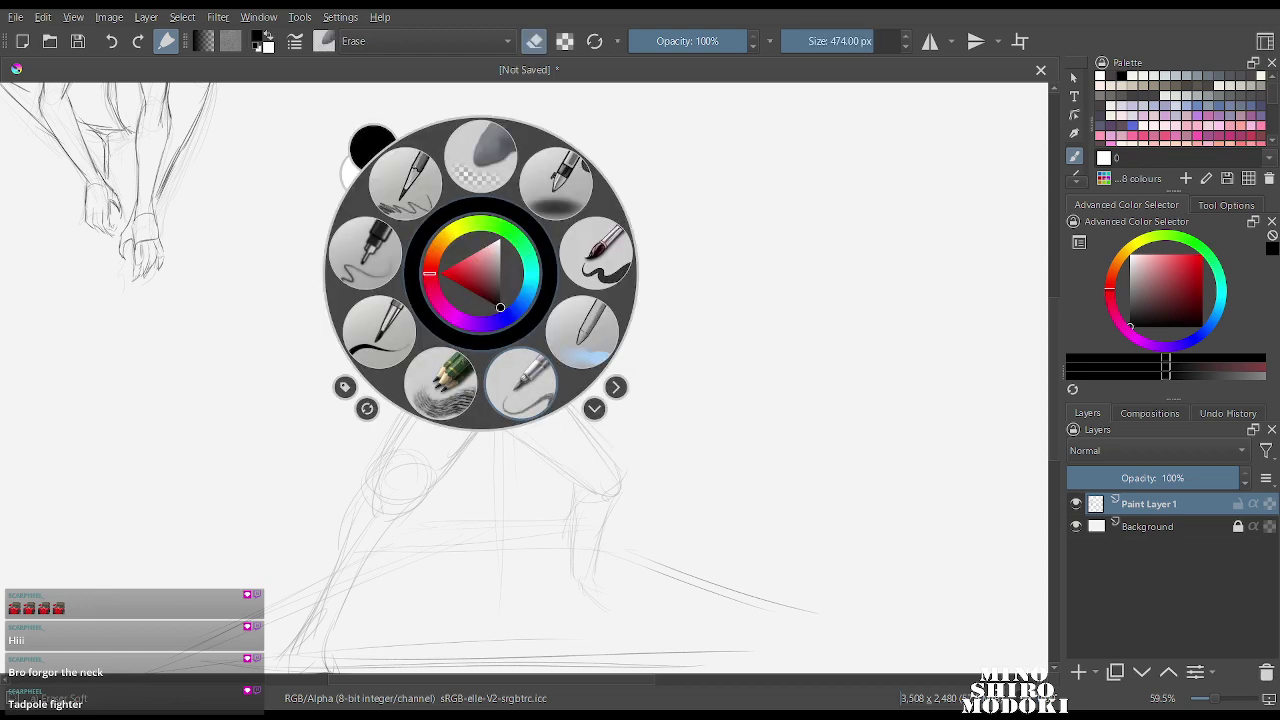
# Redraw the near upper arm with its elbow circle and the arched back with the Pencil-4 Soft brush.
pyautogui.click(520, 383)
pyautogui.moveTo(494, 201); pyautogui.dragTo(473, 302)
pyautogui.moveTo(478, 252)
pyautogui.mouseDown()
pyautogui.moveTo(518, 198)
pyautogui.moveTo(530, 216)
pyautogui.moveTo(511, 296)
pyautogui.mouseUp()
pyautogui.moveTo(527, 240)
pyautogui.mouseDown()
pyautogui.moveTo(508, 303)
pyautogui.moveTo(482, 312)
pyautogui.moveTo(496, 324)
pyautogui.mouseUp()
pyautogui.moveTo(482, 210)
pyautogui.mouseDown()
pyautogui.moveTo(440, 296)
pyautogui.moveTo(440, 336)
pyautogui.mouseUp()
pyautogui.moveTo(443, 270); pyautogui.dragTo(450, 348)
pyautogui.moveTo(443, 292); pyautogui.dragTo(468, 366)
pyautogui.moveTo(477, 225); pyautogui.dragTo(458, 354)
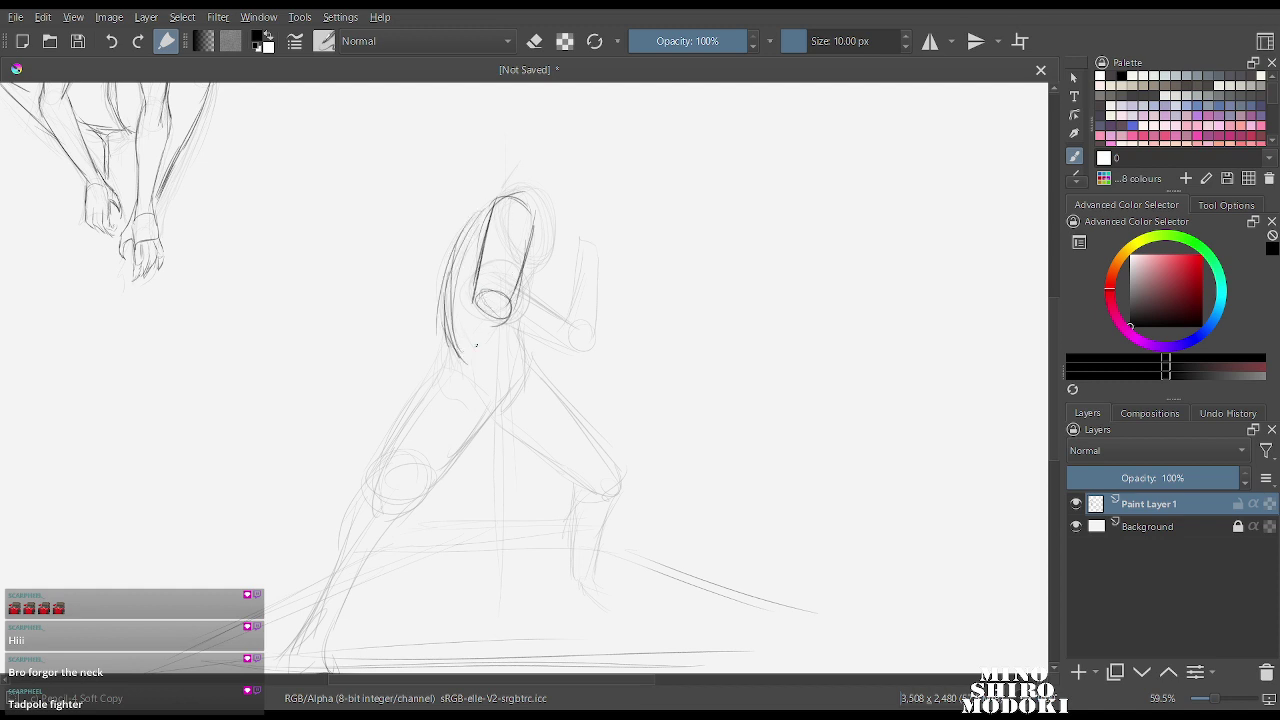
# Draw the lower ribcage, the waist and the tapered pelvis over the faded lunging figure.
pyautogui.moveTo(521, 290); pyautogui.dragTo(513, 333)
pyautogui.moveTo(518, 298); pyautogui.dragTo(482, 368)
pyautogui.moveTo(453, 322); pyautogui.dragTo(487, 378)
pyautogui.moveTo(510, 322)
pyautogui.mouseDown()
pyautogui.moveTo(488, 379)
pyautogui.moveTo(442, 384)
pyautogui.mouseUp()
pyautogui.moveTo(453, 342)
pyautogui.mouseDown()
pyautogui.moveTo(437, 381)
pyautogui.moveTo(439, 357)
pyautogui.mouseUp()
pyautogui.moveTo(440, 354)
pyautogui.mouseDown()
pyautogui.moveTo(438, 400)
pyautogui.moveTo(449, 388)
pyautogui.moveTo(487, 427)
pyautogui.mouseUp()
pyautogui.moveTo(515, 325)
pyautogui.mouseDown()
pyautogui.moveTo(527, 391)
pyautogui.moveTo(508, 421)
pyautogui.mouseUp()
pyautogui.moveTo(522, 380); pyautogui.dragTo(494, 420)
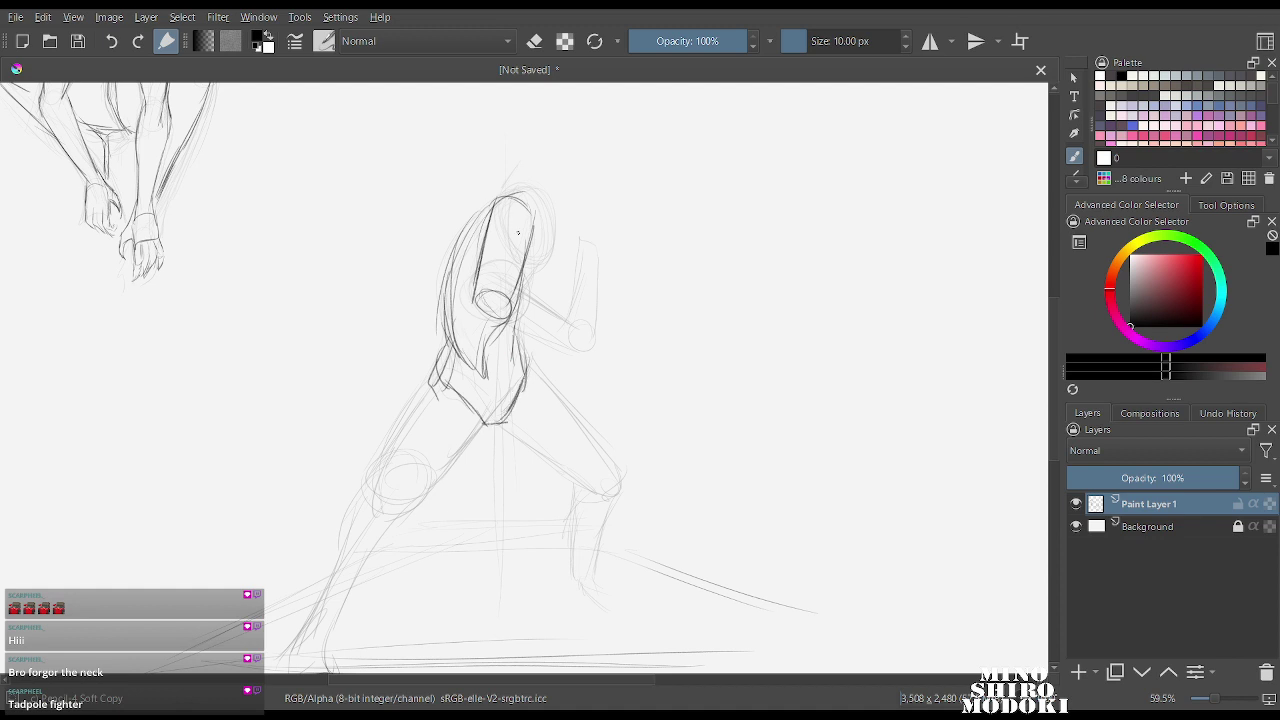
# Sketch the neck shape under the head and reinforce the arched back of the lunging figure.
pyautogui.moveTo(506, 242)
pyautogui.mouseDown()
pyautogui.moveTo(492, 264)
pyautogui.moveTo(520, 264)
pyautogui.moveTo(530, 220)
pyautogui.moveTo(542, 256)
pyautogui.moveTo(526, 258)
pyautogui.mouseUp()
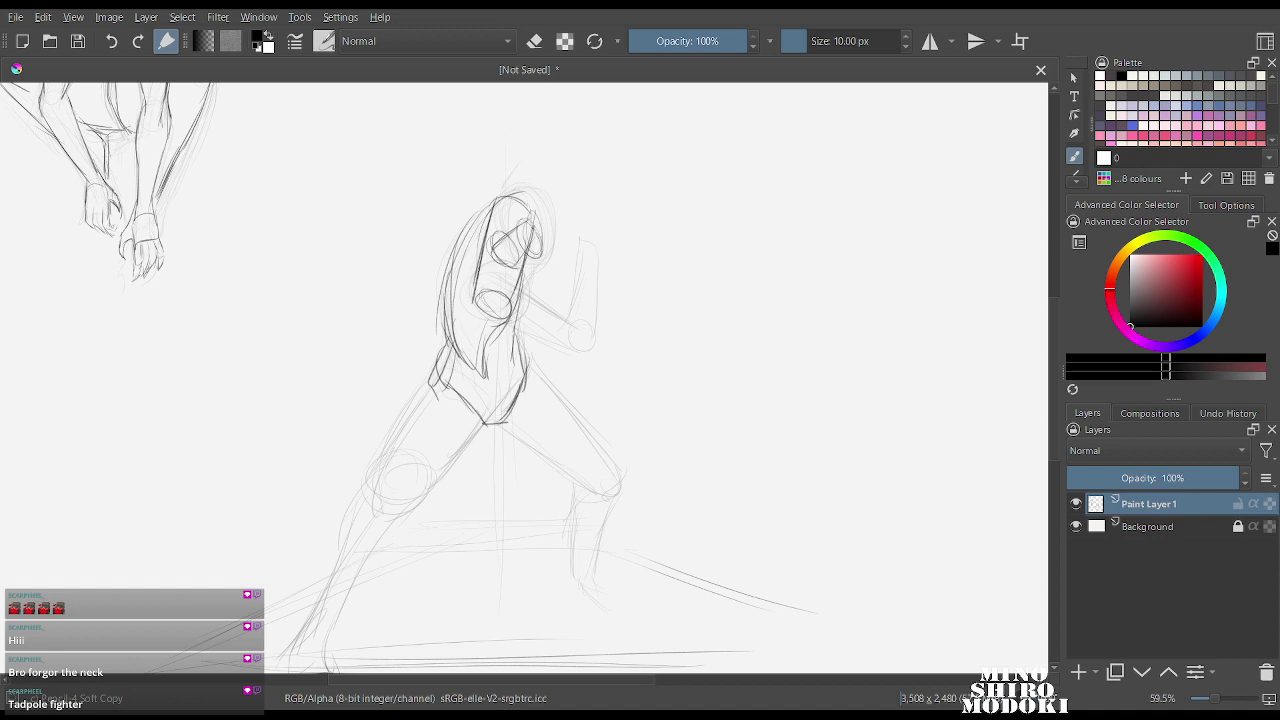
pyautogui.moveTo(514, 188); pyautogui.dragTo(444, 288)
pyautogui.moveTo(460, 236); pyautogui.dragTo(448, 322)
pyautogui.moveTo(448, 274); pyautogui.dragTo(467, 358)
# Draw the rear thigh as a rounded, tapered form from the hip to the knee over the faded construction.
pyautogui.moveTo(526, 268)
pyautogui.mouseDown()
pyautogui.moveTo(526, 303)
pyautogui.moveTo(490, 366)
pyautogui.moveTo(396, 458)
pyautogui.mouseUp()
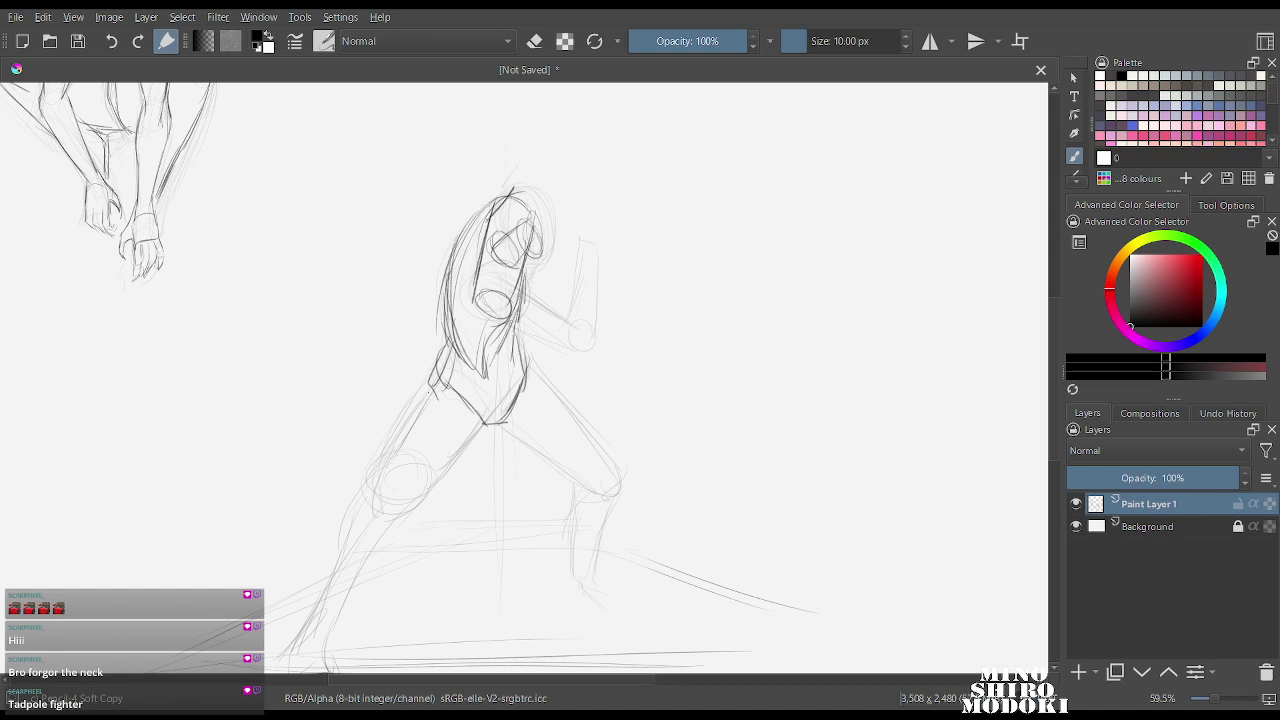
pyautogui.moveTo(430, 390); pyautogui.dragTo(378, 486)
pyautogui.moveTo(482, 428); pyautogui.dragTo(402, 506)
pyautogui.moveTo(432, 466); pyautogui.dragTo(378, 514)
pyautogui.moveTo(440, 370)
pyautogui.mouseDown()
pyautogui.moveTo(372, 468)
pyautogui.moveTo(392, 514)
pyautogui.moveTo(460, 432)
pyautogui.mouseUp()
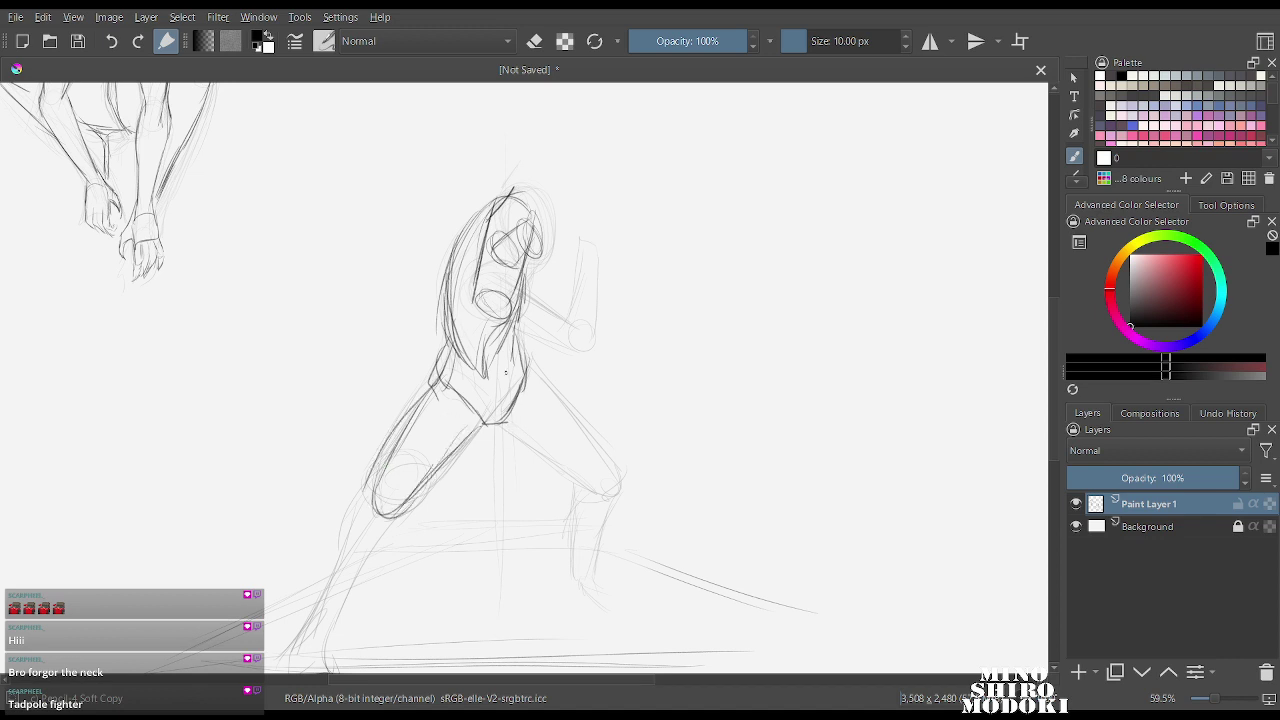
# Draw the front thigh from the pelvis to the bent knee.
pyautogui.moveTo(528, 372)
pyautogui.mouseDown()
pyautogui.moveTo(484, 426)
pyautogui.moveTo(574, 478)
pyautogui.mouseUp()
pyautogui.moveTo(504, 428); pyautogui.dragTo(600, 488)
pyautogui.moveTo(524, 362); pyautogui.dragTo(608, 450)
pyautogui.moveTo(586, 424)
pyautogui.mouseDown()
pyautogui.moveTo(618, 482)
pyautogui.moveTo(594, 492)
pyautogui.mouseUp()
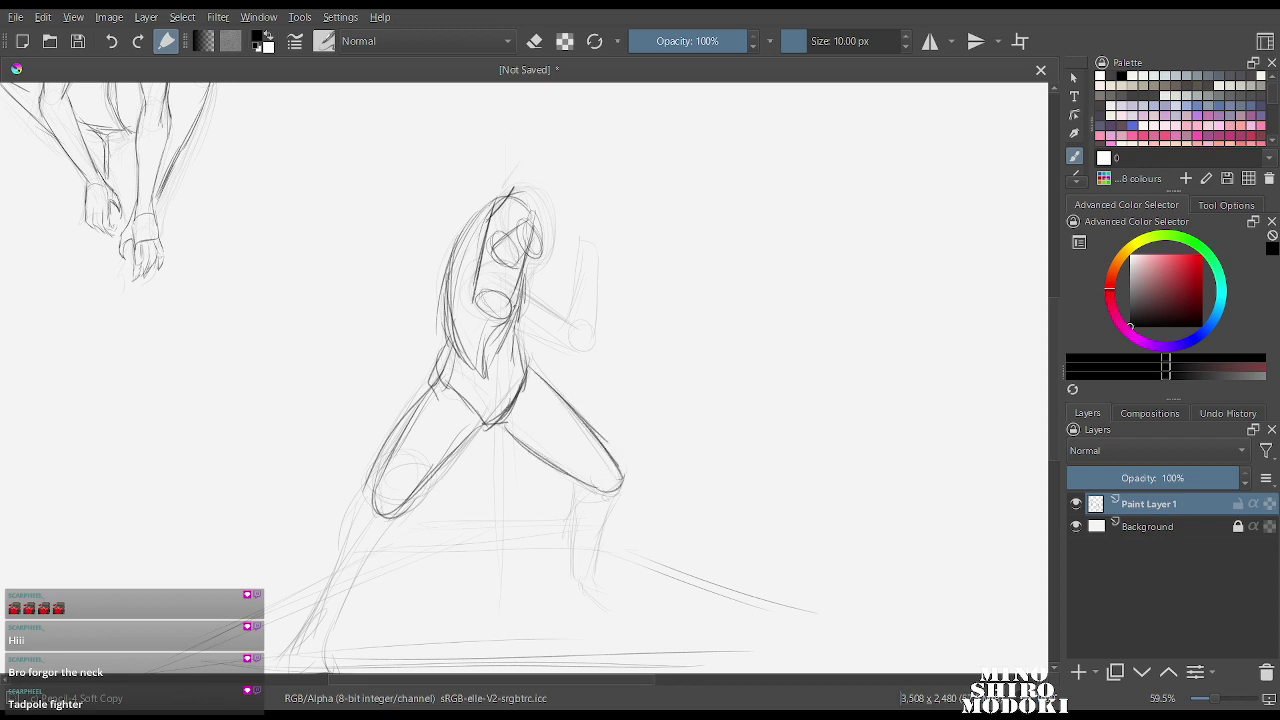
# Draw the bent guard arm reaching forward, with its elbow circle and raised forearm.
pyautogui.moveTo(490, 320)
pyautogui.mouseDown()
pyautogui.moveTo(484, 284)
pyautogui.moveTo(482, 312)
pyautogui.moveTo(516, 314)
pyautogui.moveTo(572, 372)
pyautogui.mouseUp()
pyautogui.moveTo(522, 300)
pyautogui.mouseDown()
pyautogui.moveTo(577, 357)
pyautogui.moveTo(582, 268)
pyautogui.mouseUp()
pyautogui.moveTo(576, 332); pyautogui.dragTo(600, 256)
pyautogui.moveTo(590, 270)
pyautogui.mouseDown()
pyautogui.moveTo(612, 268)
pyautogui.moveTo(596, 370)
pyautogui.moveTo(570, 336)
pyautogui.mouseUp()
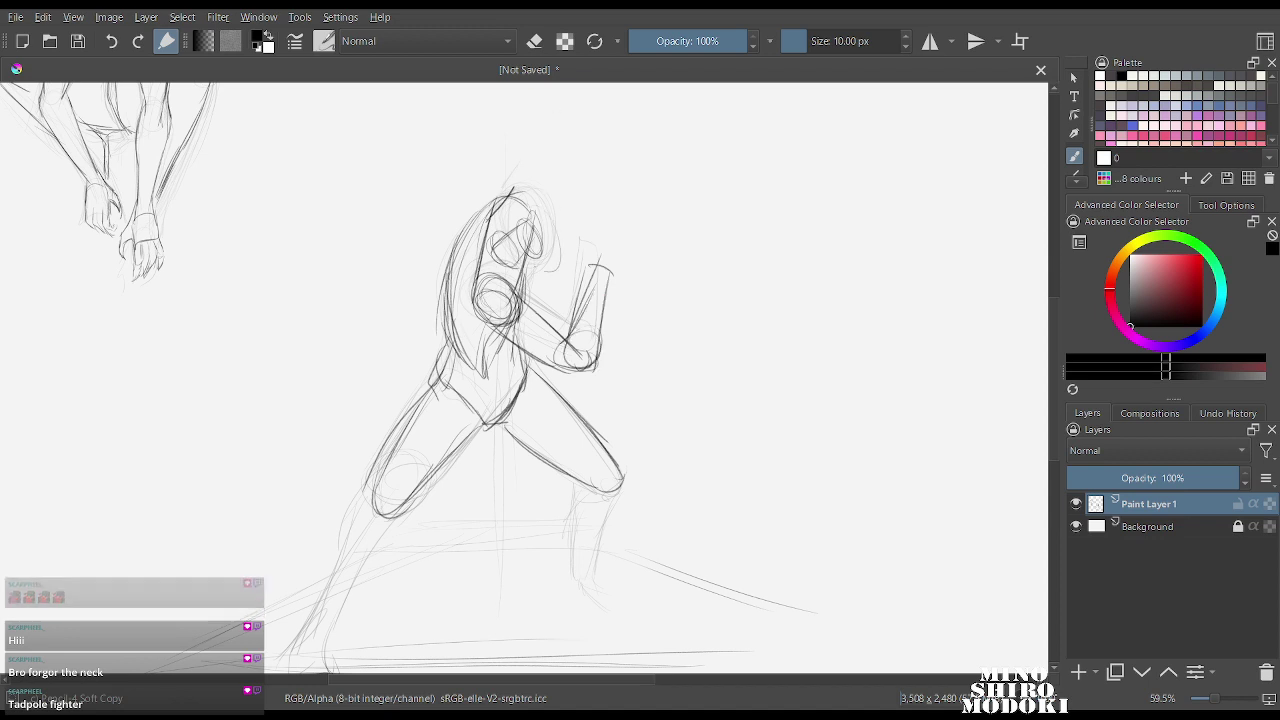
# Draw the head as an oval in front of the shoulder and darken the curve of the upper back.
pyautogui.moveTo(562, 218)
pyautogui.mouseDown()
pyautogui.moveTo(530, 250)
pyautogui.moveTo(570, 276)
pyautogui.mouseUp()
pyautogui.moveTo(548, 277); pyautogui.dragTo(522, 256)
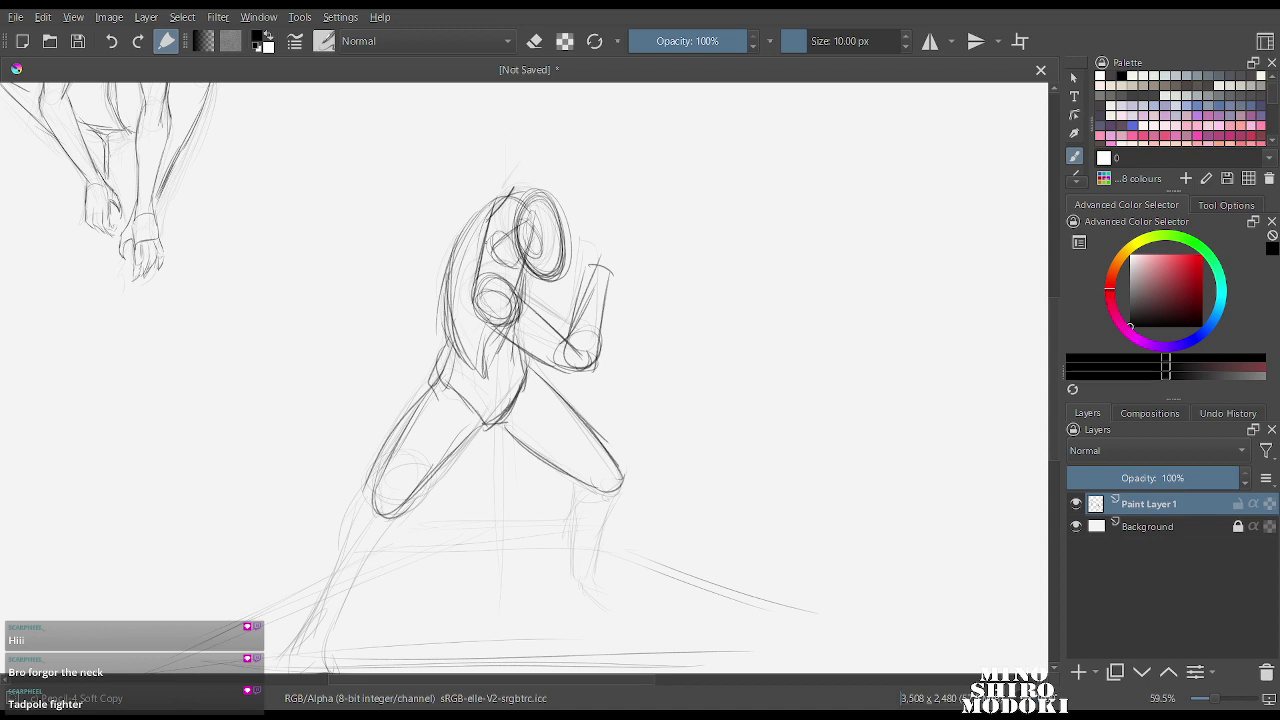
pyautogui.moveTo(482, 210)
pyautogui.mouseDown()
pyautogui.moveTo(447, 318)
pyautogui.moveTo(465, 367)
pyautogui.moveTo(446, 332)
pyautogui.mouseUp()
pyautogui.moveTo(462, 240)
pyautogui.mouseDown()
pyautogui.moveTo(505, 185)
pyautogui.moveTo(536, 186)
pyautogui.moveTo(456, 322)
pyautogui.moveTo(461, 366)
pyautogui.mouseUp()
pyautogui.moveTo(530, 193); pyautogui.dragTo(559, 270)
pyautogui.moveTo(563, 224); pyautogui.dragTo(522, 238)
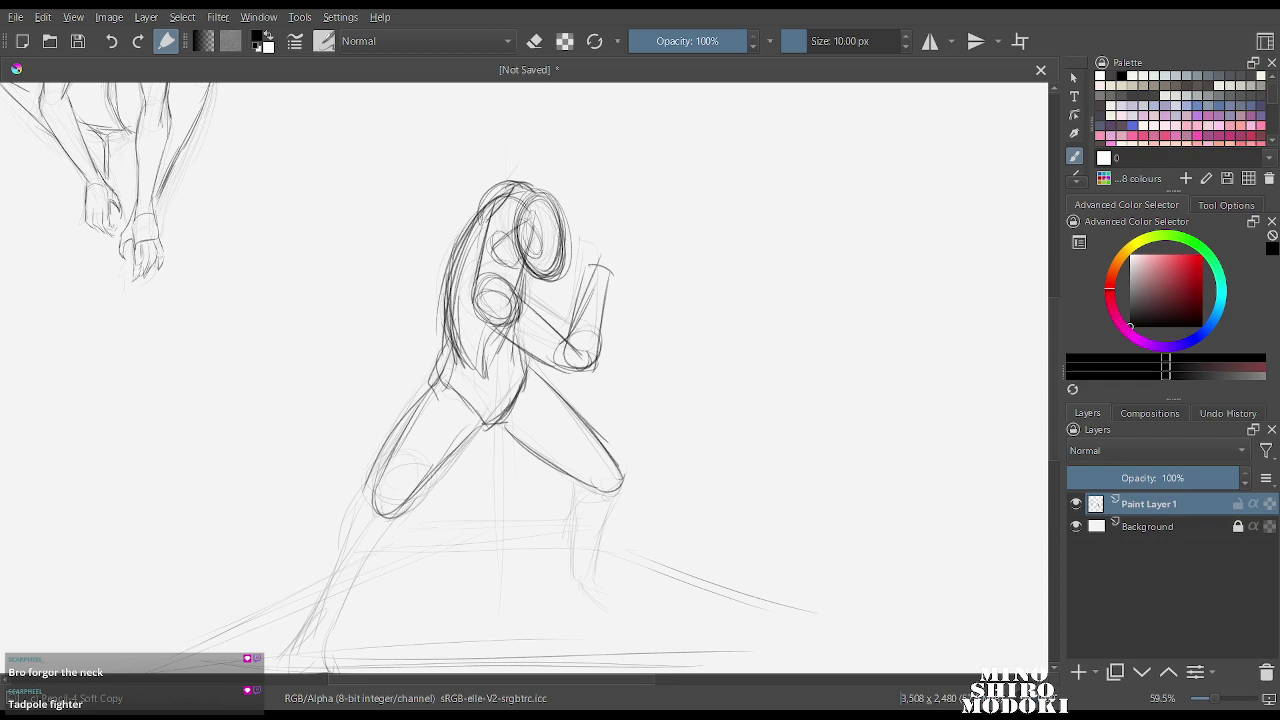
# Sketch the raised far arm above the shoulder and touch up the thigh, guard arm and chest lines.
pyautogui.moveTo(412, 421); pyautogui.dragTo(381, 473)
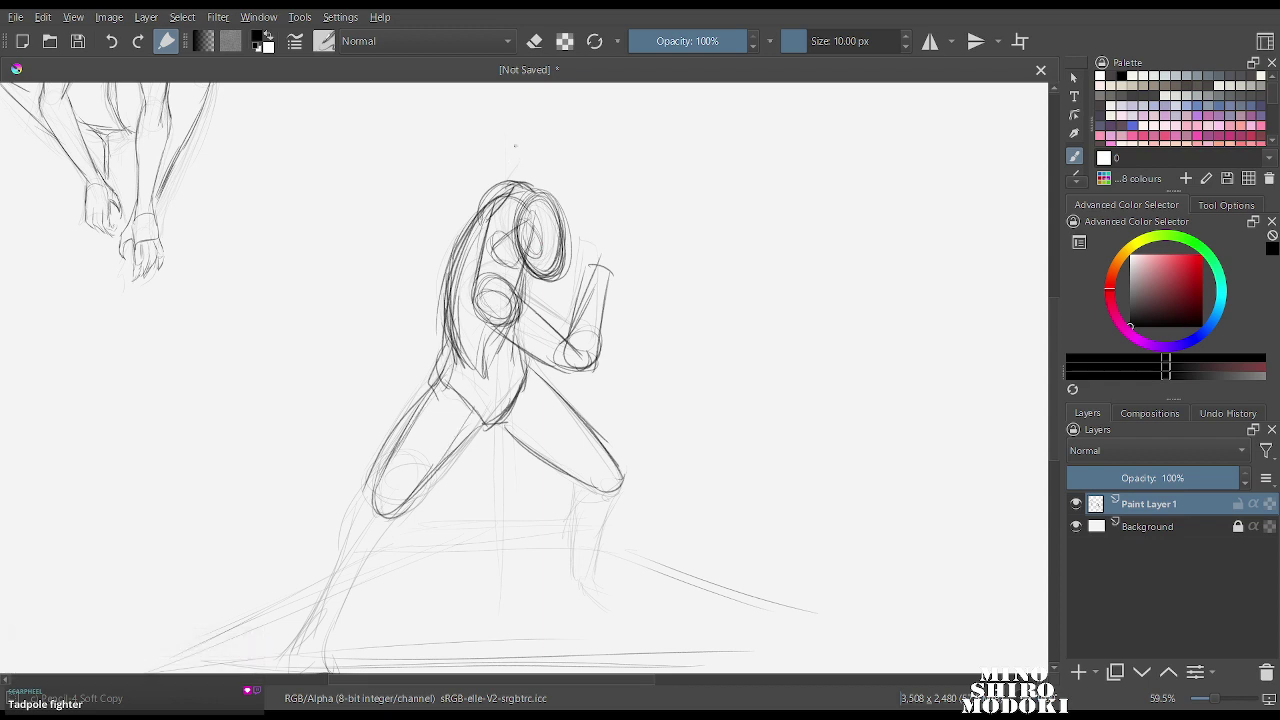
pyautogui.moveTo(515, 147); pyautogui.dragTo(486, 196)
pyautogui.moveTo(532, 147); pyautogui.dragTo(523, 170)
pyautogui.moveTo(693, 179)
pyautogui.mouseDown()
pyautogui.moveTo(690, 380)
pyautogui.moveTo(677, 178)
pyautogui.mouseUp()
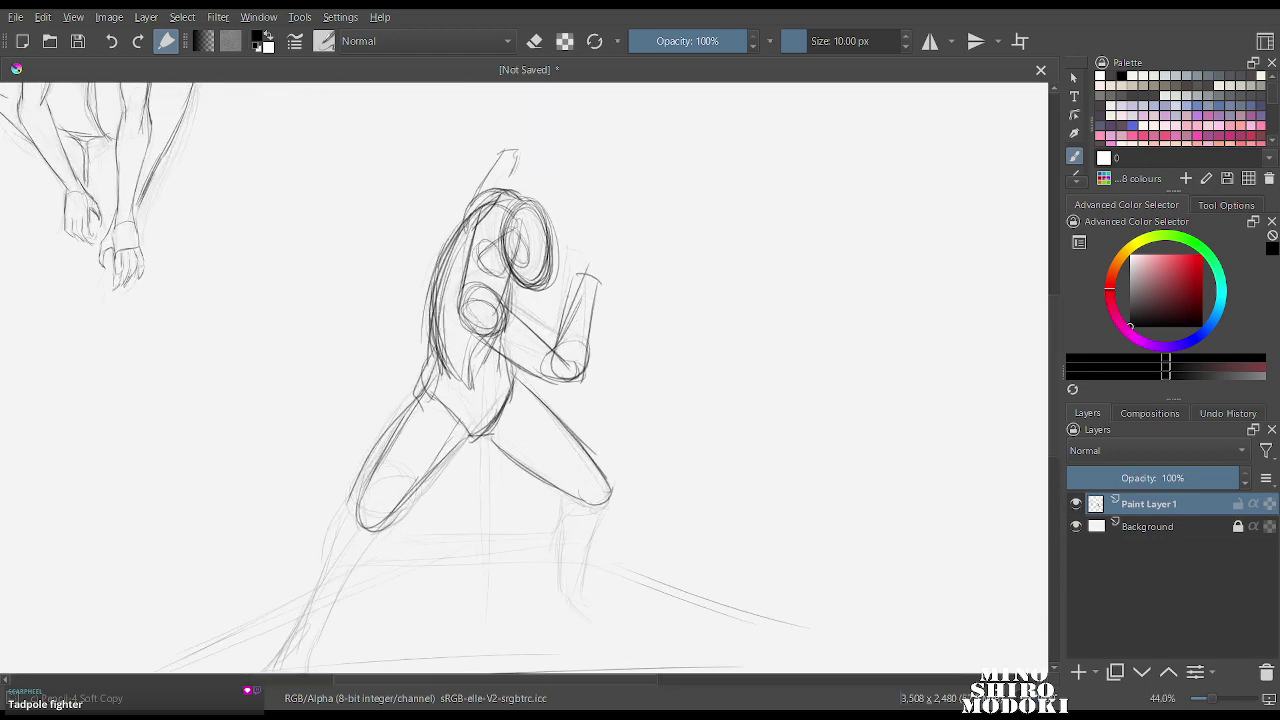
pyautogui.moveTo(498, 310)
pyautogui.mouseDown()
pyautogui.moveTo(560, 360)
pyautogui.moveTo(553, 351)
pyautogui.mouseUp()
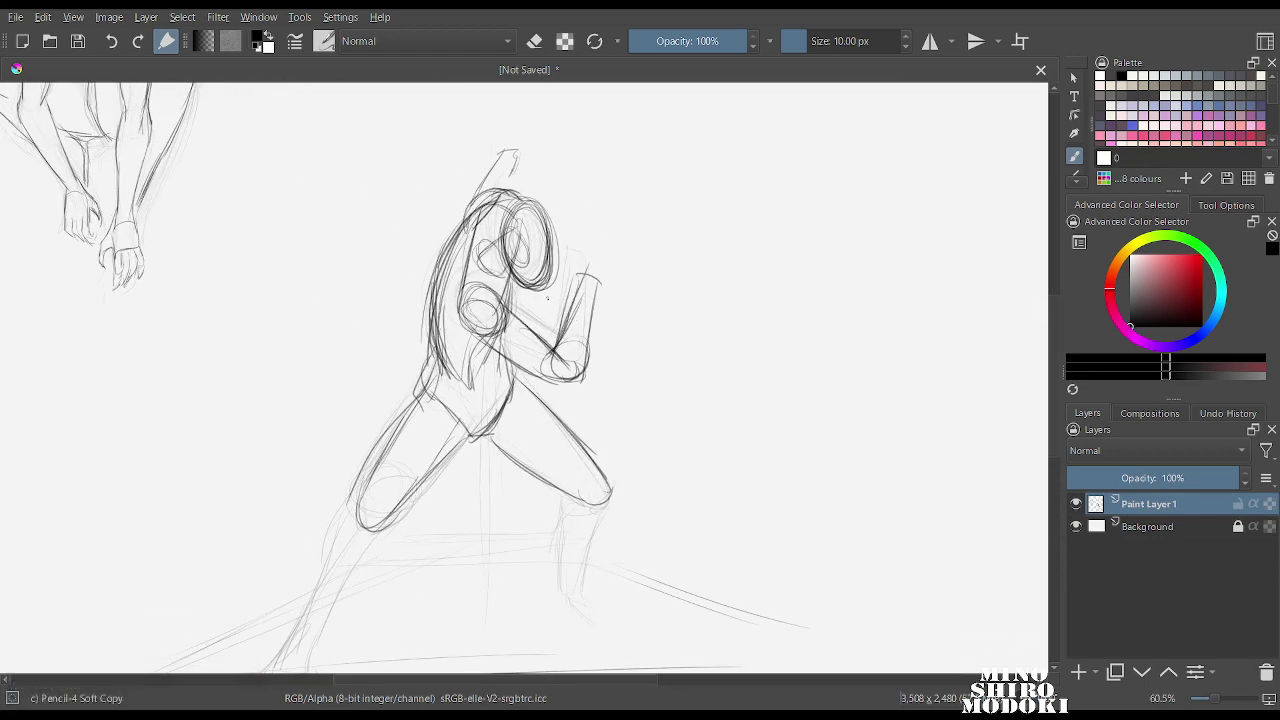
pyautogui.moveTo(511, 277); pyautogui.dragTo(507, 317)
# Fade the whole lunging figure with the Eraser Soft brush and return to the Pencil-4 Soft brush.
pyautogui.rightClick(596, 268)
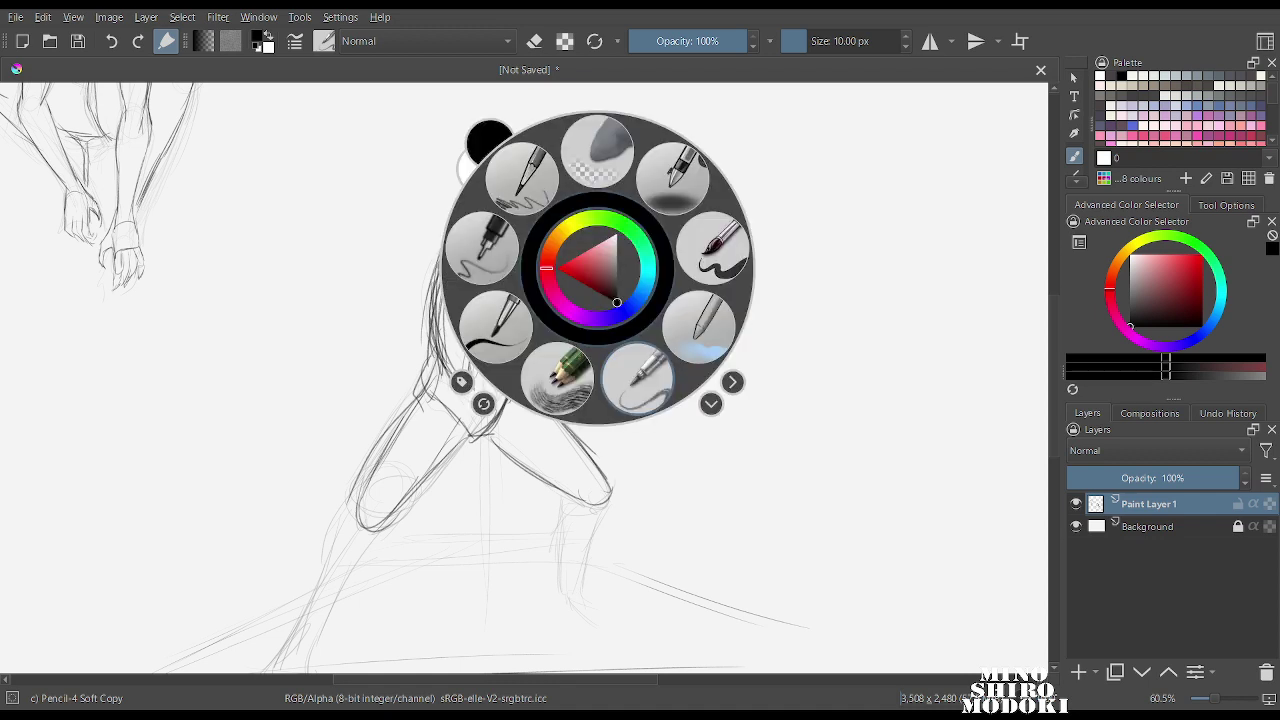
pyautogui.click(599, 153)
pyautogui.moveTo(560, 175)
pyautogui.mouseDown()
pyautogui.moveTo(391, 431)
pyautogui.moveTo(485, 442)
pyautogui.moveTo(500, 606)
pyautogui.moveTo(397, 491)
pyautogui.moveTo(457, 406)
pyautogui.moveTo(522, 454)
pyautogui.mouseUp()
pyautogui.rightClick(493, 371)
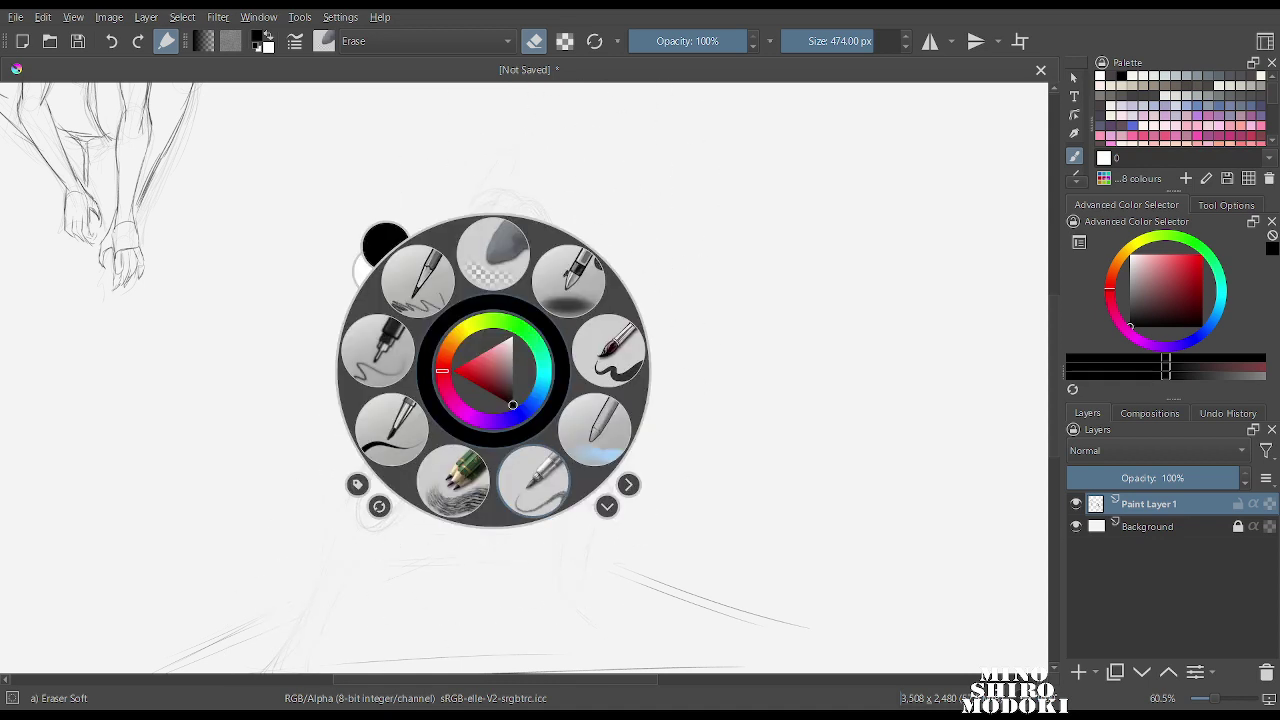
pyautogui.click(536, 466)
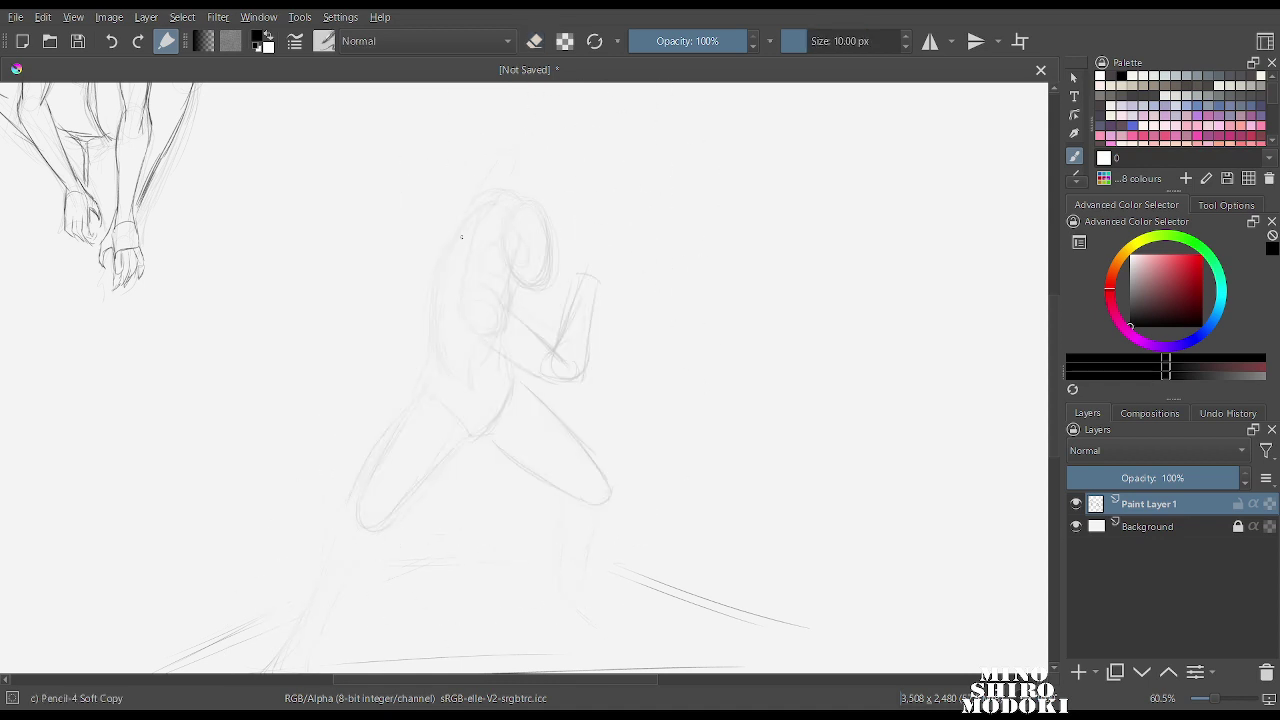
# Redraw the head oval, neck, arm circle and ribcage outline over the faded figure.
pyautogui.moveTo(478, 232)
pyautogui.mouseDown()
pyautogui.moveTo(468, 297)
pyautogui.moveTo(500, 198)
pyautogui.moveTo(522, 210)
pyautogui.moveTo(514, 276)
pyautogui.mouseUp()
pyautogui.moveTo(524, 220); pyautogui.dragTo(507, 308)
pyautogui.moveTo(482, 202)
pyautogui.mouseDown()
pyautogui.moveTo(463, 268)
pyautogui.moveTo(440, 292)
pyautogui.mouseUp()
pyautogui.moveTo(452, 244); pyautogui.dragTo(433, 312)
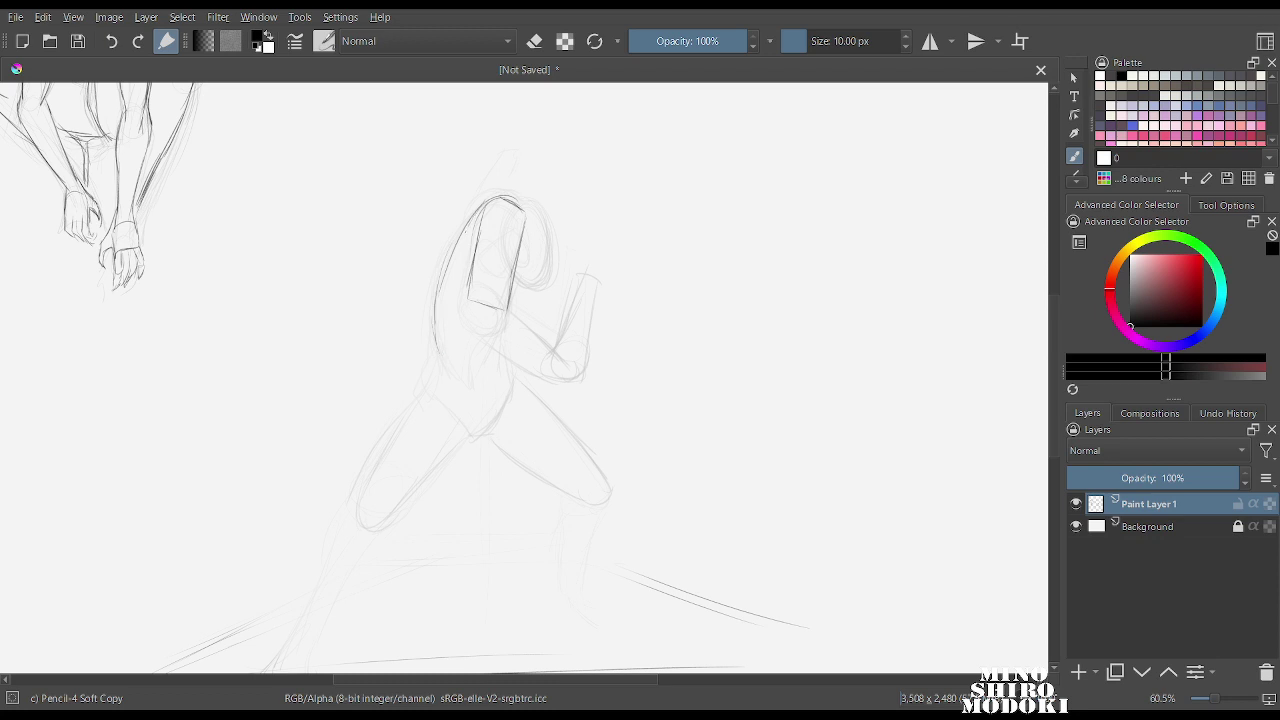
pyautogui.moveTo(466, 228); pyautogui.dragTo(442, 348)
pyautogui.moveTo(466, 303)
pyautogui.mouseDown()
pyautogui.moveTo(456, 355)
pyautogui.moveTo(478, 364)
pyautogui.mouseUp()
pyautogui.moveTo(501, 314)
pyautogui.mouseDown()
pyautogui.moveTo(494, 360)
pyautogui.moveTo(499, 308)
pyautogui.mouseUp()
pyautogui.moveTo(486, 251)
pyautogui.mouseDown()
pyautogui.moveTo(517, 236)
pyautogui.moveTo(541, 277)
pyautogui.moveTo(547, 234)
pyautogui.moveTo(546, 276)
pyautogui.moveTo(513, 240)
pyautogui.moveTo(522, 277)
pyautogui.moveTo(498, 280)
pyautogui.moveTo(484, 254)
pyautogui.mouseUp()
pyautogui.moveTo(482, 260)
pyautogui.mouseDown()
pyautogui.moveTo(510, 234)
pyautogui.moveTo(468, 264)
pyautogui.moveTo(449, 322)
pyautogui.moveTo(466, 296)
pyautogui.moveTo(498, 326)
pyautogui.mouseUp()
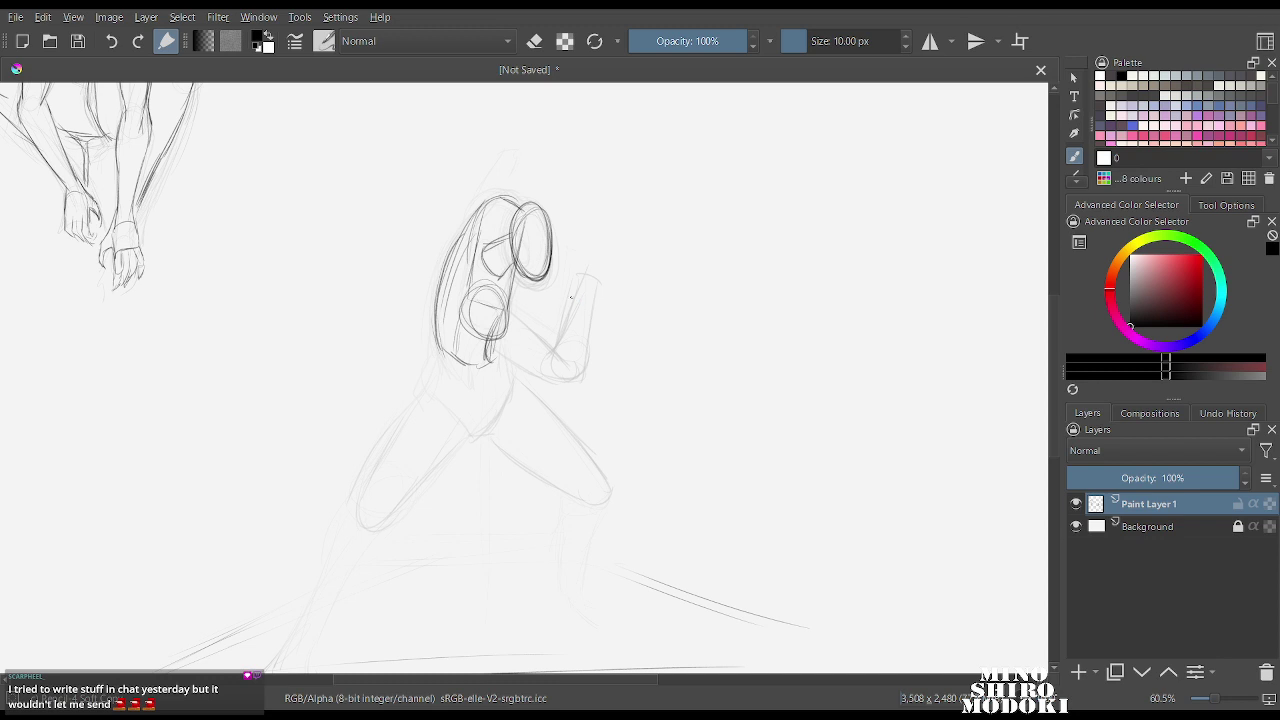
# Fade the remaining faint construction around the arms with the Eraser Soft brush and return to the pencil.
pyautogui.rightClick(553, 257)
pyautogui.click(554, 141)
pyautogui.moveTo(527, 163)
pyautogui.mouseDown()
pyautogui.moveTo(587, 100)
pyautogui.moveTo(534, 236)
pyautogui.moveTo(652, 215)
pyautogui.moveTo(564, 200)
pyautogui.mouseUp()
pyautogui.rightClick(571, 273)
pyautogui.click(607, 371)
# Undo the recent fading and torso redrawing back to the fully dark construction of the lunging figure.
pyautogui.hotkey('ctrl', 'z')
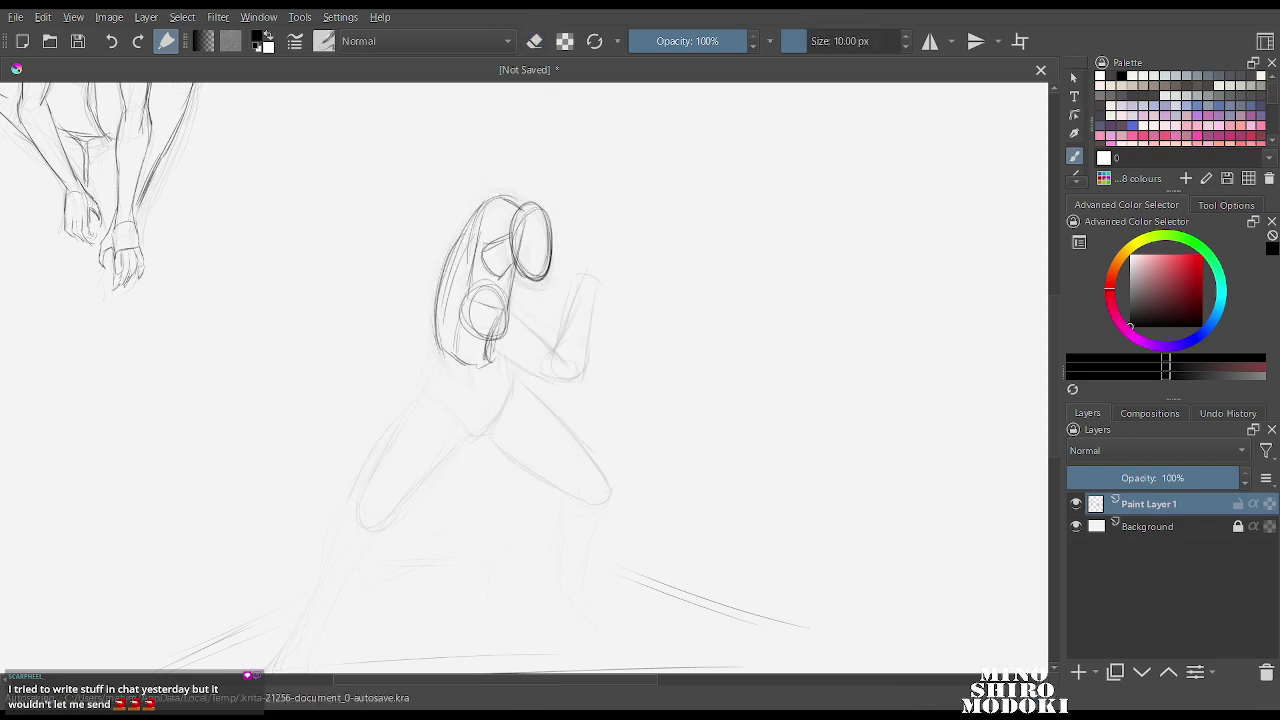
pyautogui.hotkey('ctrl', 'z')
pyautogui.hotkey('ctrl', 'z')
pyautogui.hotkey('ctrl', 'z')
pyautogui.hotkey('ctrl', 'z')
pyautogui.hotkey('ctrl', 'z')
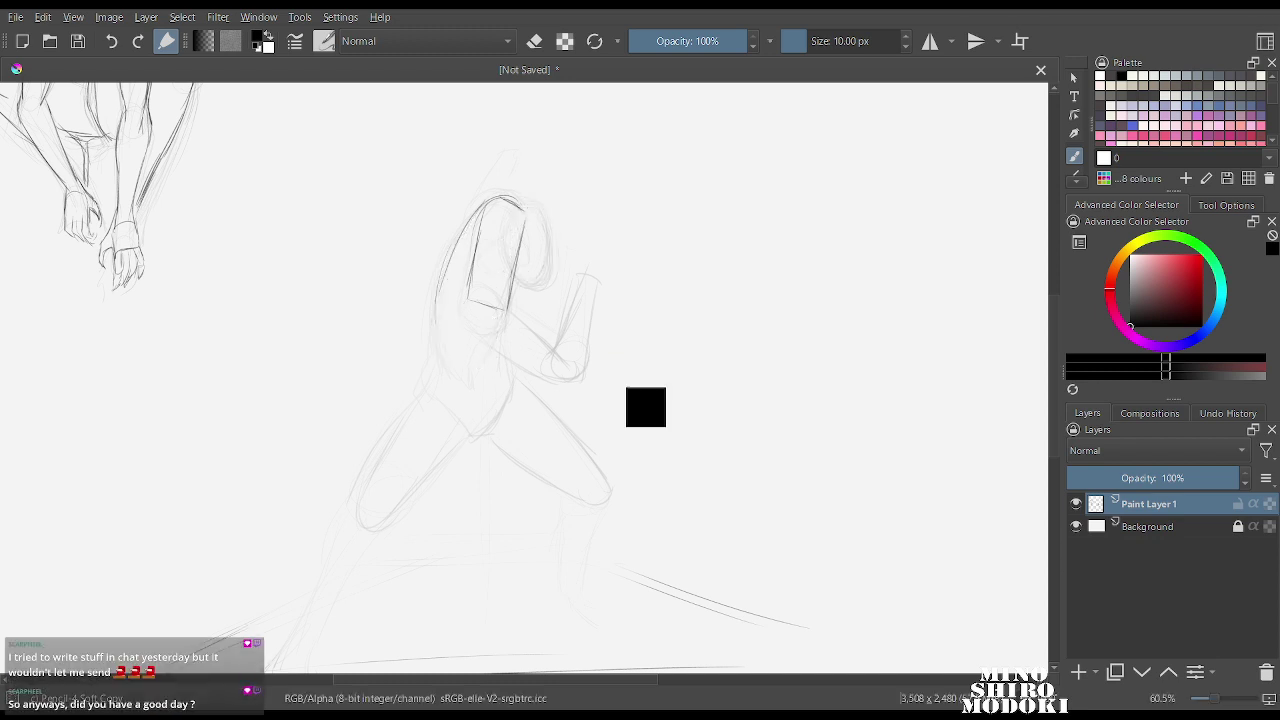
pyautogui.hotkey('ctrl', 'z')
pyautogui.hotkey('ctrl', 'z')
pyautogui.hotkey('ctrl', 'z')
pyautogui.hotkey('ctrl', 'z')
pyautogui.hotkey('ctrl', 'z')
pyautogui.hotkey('ctrl', 'z')
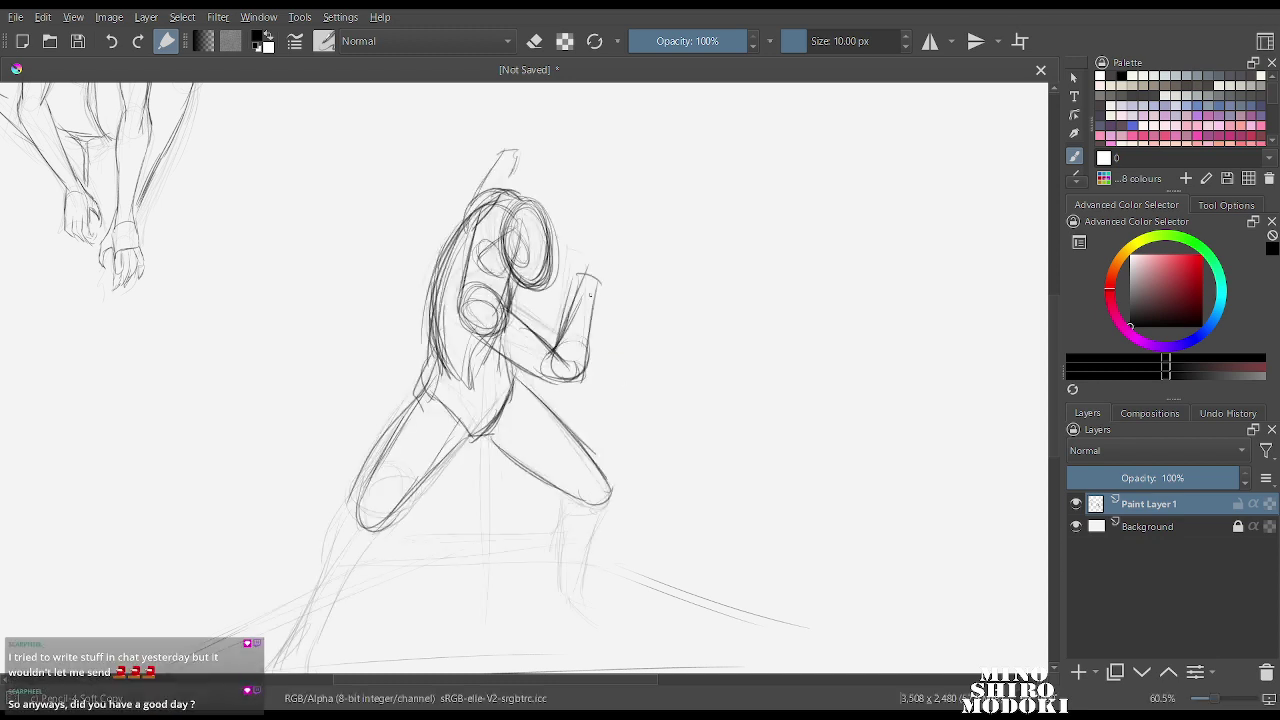
# Mirror the view and fade the whole lunging figure with the Eraser Soft brush.
pyautogui.press('m')
pyautogui.moveTo(625, 320)
pyautogui.mouseDown()
pyautogui.moveTo(622, 433)
pyautogui.moveTo(612, 297)
pyautogui.moveTo(605, 306)
pyautogui.mouseUp()
pyautogui.moveTo(599, 282); pyautogui.dragTo(582, 245)
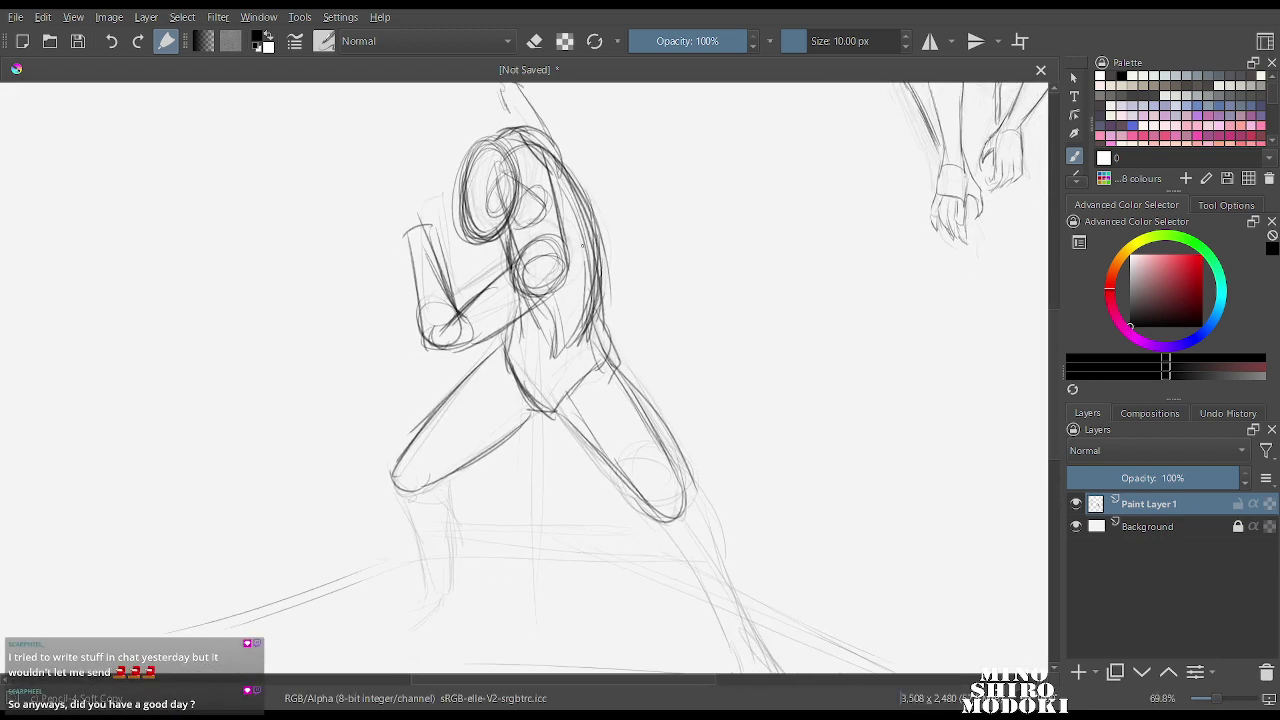
pyautogui.scroll(-3, 583, 244)
pyautogui.rightClick(592, 257)
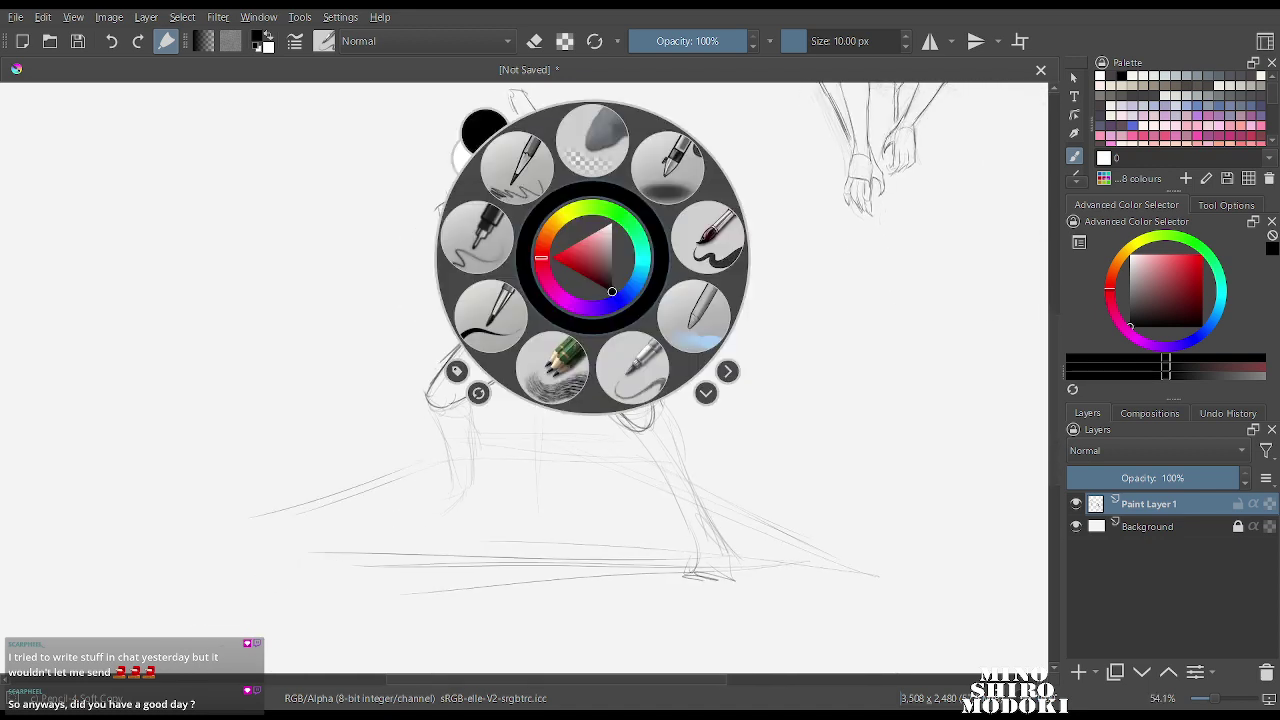
pyautogui.click(592, 140)
pyautogui.moveTo(543, 129)
pyautogui.mouseDown()
pyautogui.moveTo(442, 352)
pyautogui.moveTo(482, 355)
pyautogui.moveTo(480, 373)
pyautogui.moveTo(499, 326)
pyautogui.moveTo(580, 481)
pyautogui.moveTo(664, 490)
pyautogui.moveTo(660, 385)
pyautogui.mouseUp()
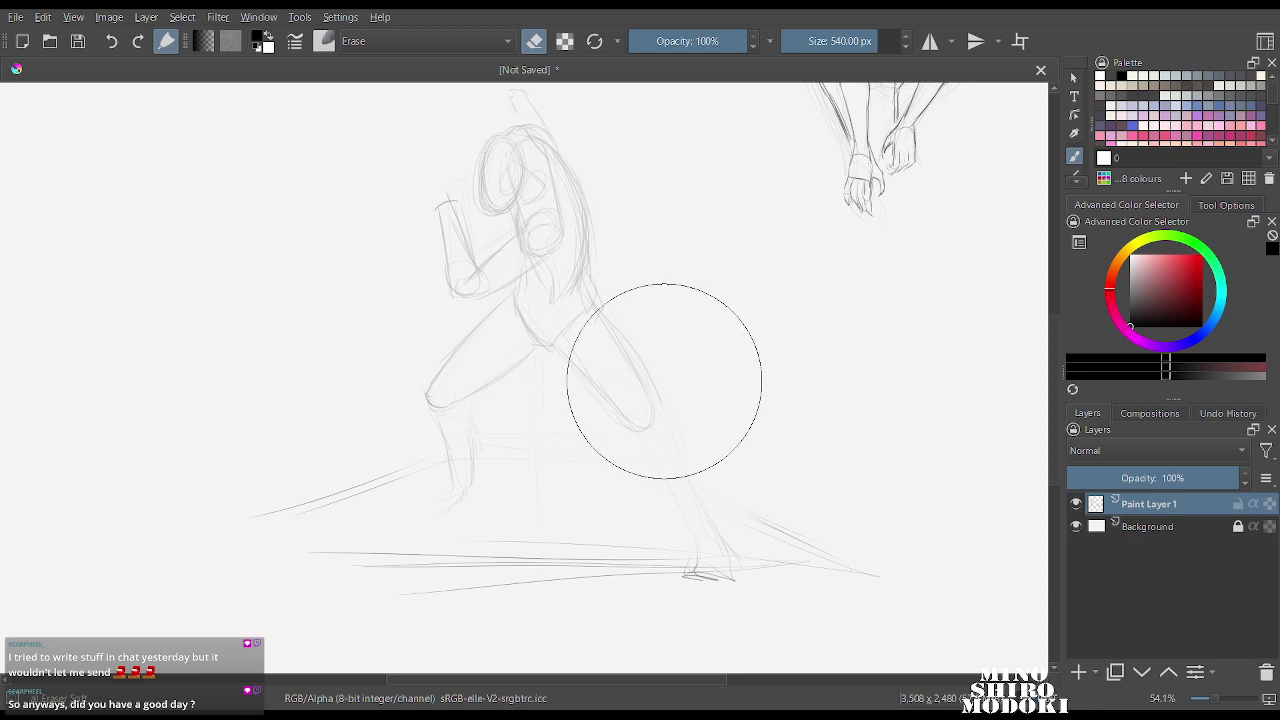
pyautogui.moveTo(515, 295)
pyautogui.mouseDown()
pyautogui.moveTo(571, 253)
pyautogui.moveTo(599, 338)
pyautogui.moveTo(668, 444)
pyautogui.moveTo(722, 566)
pyautogui.mouseUp()
# Redraw the head oval with its curved centre line and a small ear circle using the Pencil-4 Soft brush.
pyautogui.moveTo(531, 404); pyautogui.dragTo(530, 235)
pyautogui.moveTo(530, 235)
pyautogui.mouseDown()
pyautogui.moveTo(568, 486)
pyautogui.moveTo(535, 300)
pyautogui.mouseUp()
pyautogui.moveTo(535, 300); pyautogui.dragTo(530, 383)
pyautogui.rightClick(530, 383)
pyautogui.click(571, 488)
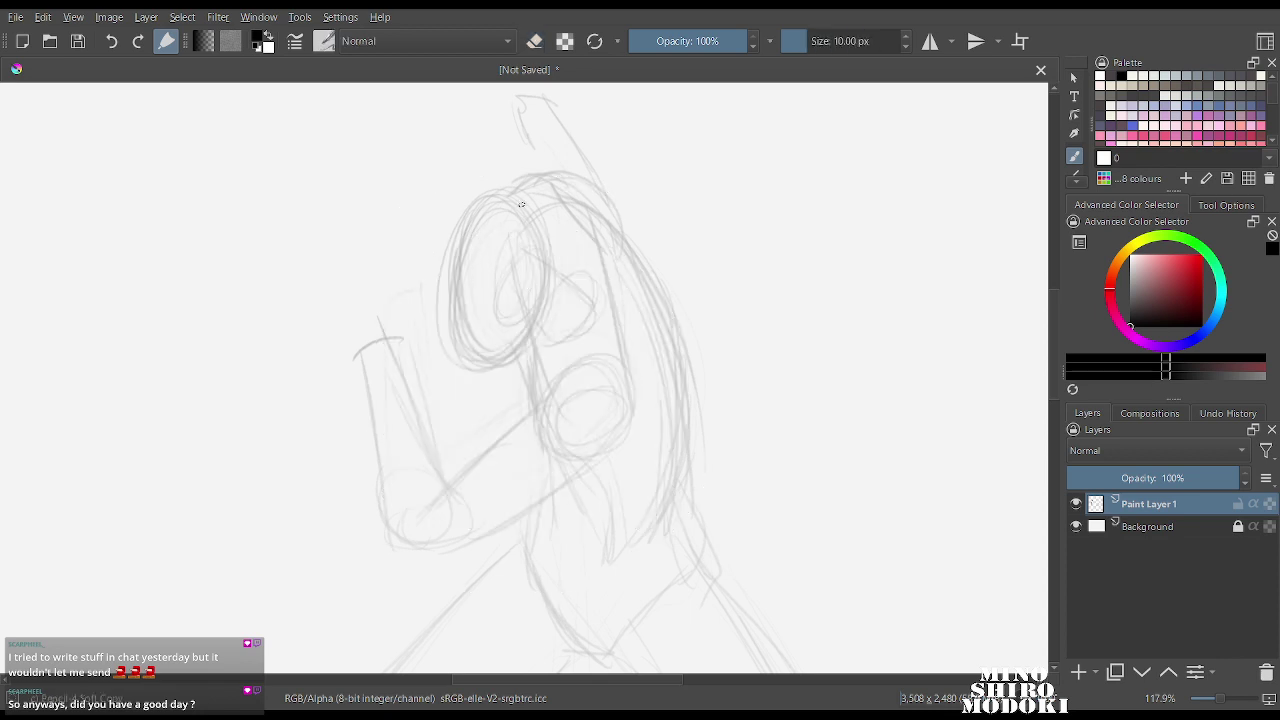
pyautogui.moveTo(521, 204)
pyautogui.mouseDown()
pyautogui.moveTo(452, 277)
pyautogui.moveTo(462, 336)
pyautogui.moveTo(495, 203)
pyautogui.moveTo(456, 265)
pyautogui.moveTo(550, 231)
pyautogui.moveTo(558, 271)
pyautogui.moveTo(515, 206)
pyautogui.moveTo(465, 308)
pyautogui.moveTo(493, 382)
pyautogui.mouseUp()
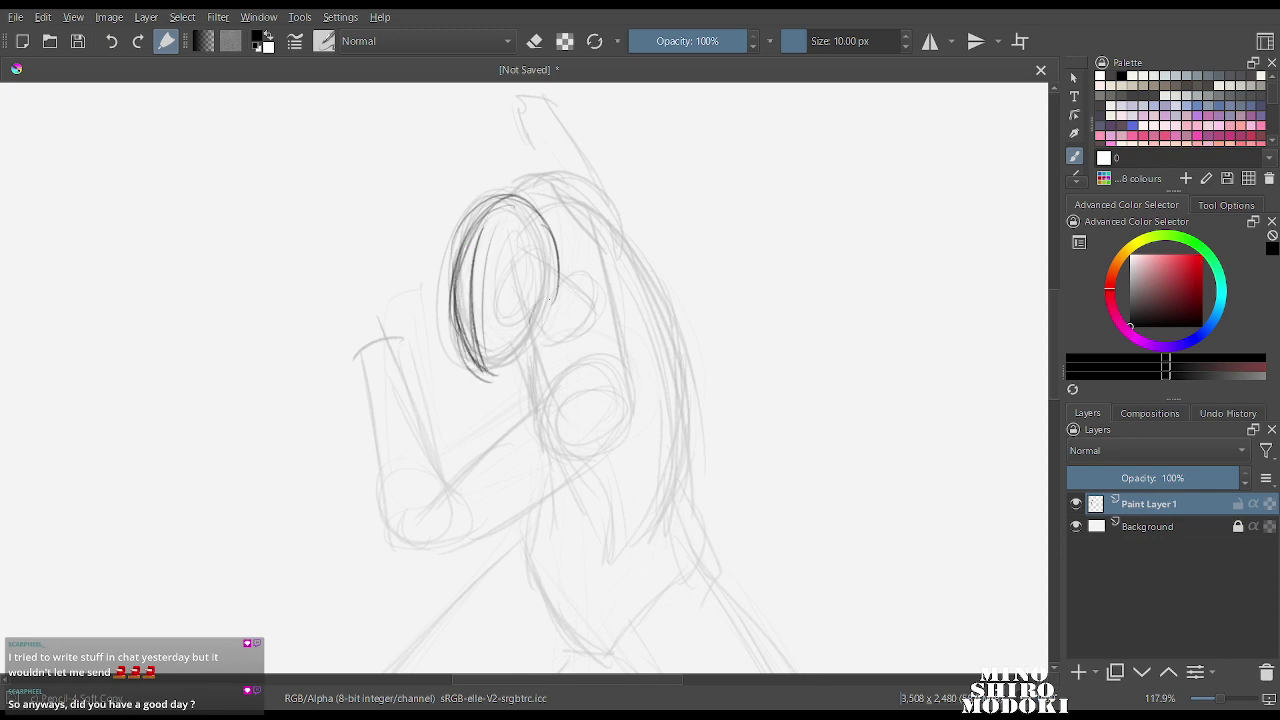
pyautogui.moveTo(548, 298)
pyautogui.mouseDown()
pyautogui.moveTo(532, 322)
pyautogui.moveTo(546, 318)
pyautogui.moveTo(486, 376)
pyautogui.mouseUp()
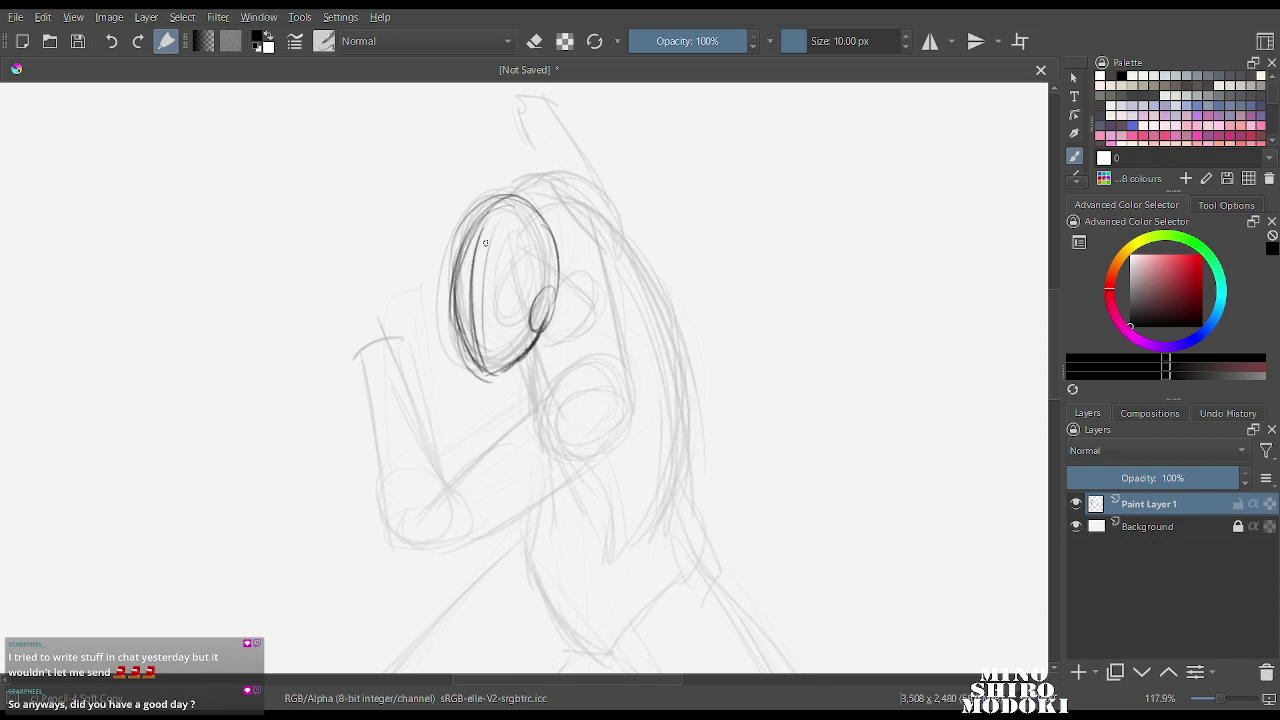
pyautogui.moveTo(462, 245)
pyautogui.mouseDown()
pyautogui.moveTo(523, 214)
pyautogui.moveTo(556, 236)
pyautogui.moveTo(588, 324)
pyautogui.mouseUp()
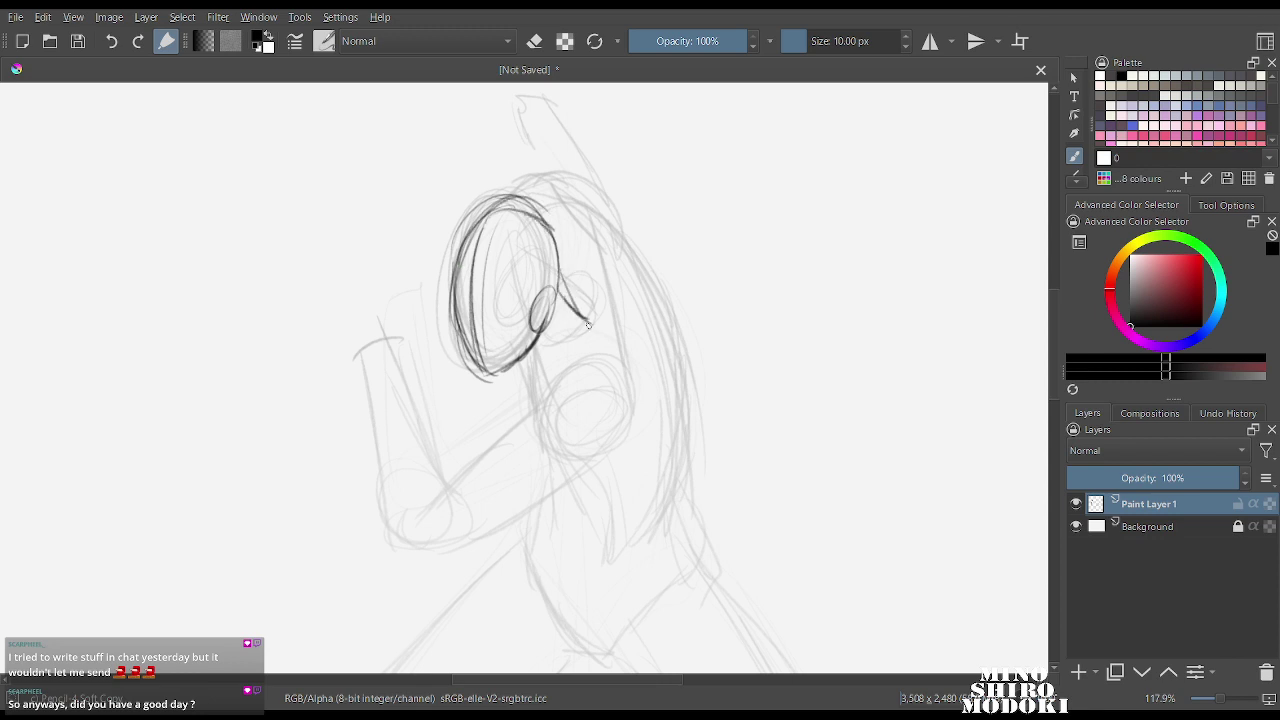
# Draw the neck lines beneath the head and the arch of the upper back behind it.
pyautogui.moveTo(524, 358); pyautogui.dragTo(554, 386)
pyautogui.moveTo(572, 306); pyautogui.dragTo(608, 342)
pyautogui.moveTo(519, 207); pyautogui.dragTo(553, 184)
pyautogui.moveTo(546, 187); pyautogui.dragTo(604, 248)
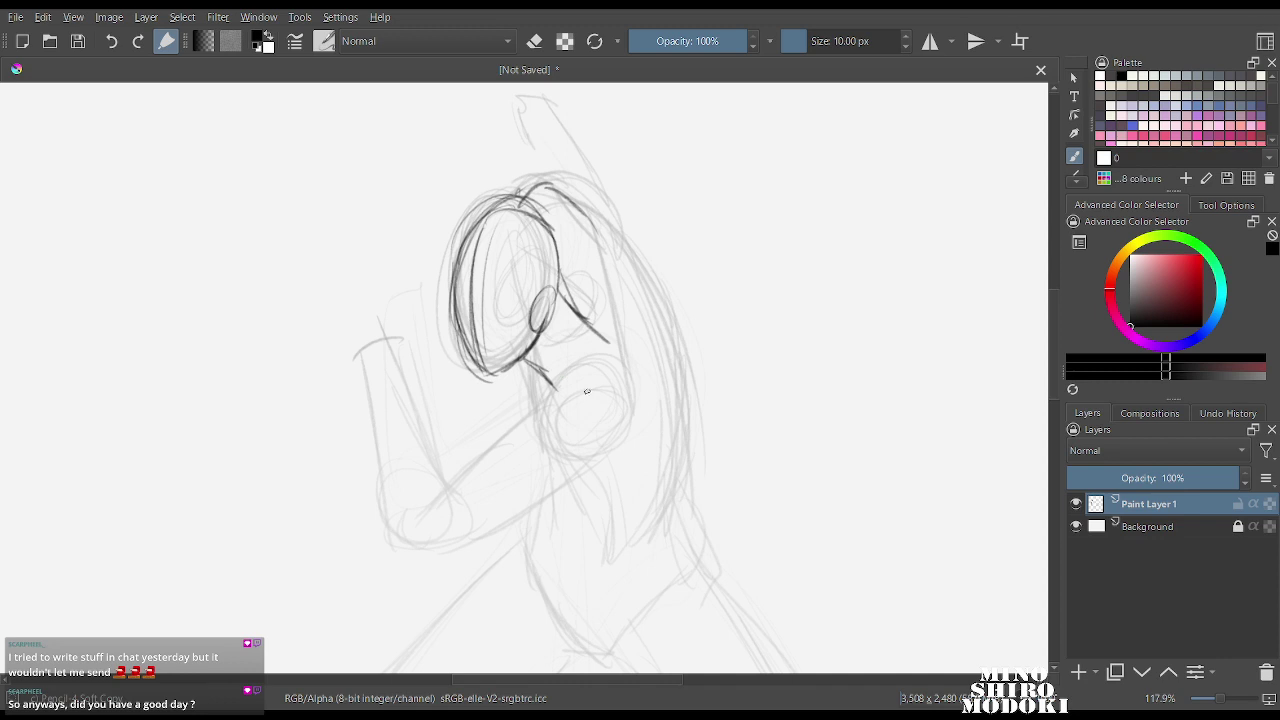
# Redraw the near shoulder circle on the torso and the contour lines running down towards it.
pyautogui.moveTo(528, 367); pyautogui.dragTo(554, 433)
pyautogui.moveTo(574, 226); pyautogui.dragTo(606, 290)
pyautogui.moveTo(572, 234); pyautogui.dragTo(618, 312)
pyautogui.moveTo(630, 374)
pyautogui.mouseDown()
pyautogui.moveTo(612, 430)
pyautogui.moveTo(567, 404)
pyautogui.moveTo(598, 389)
pyautogui.moveTo(632, 448)
pyautogui.mouseUp()
pyautogui.moveTo(577, 212); pyautogui.dragTo(600, 254)
pyautogui.moveTo(593, 237); pyautogui.dragTo(606, 265)
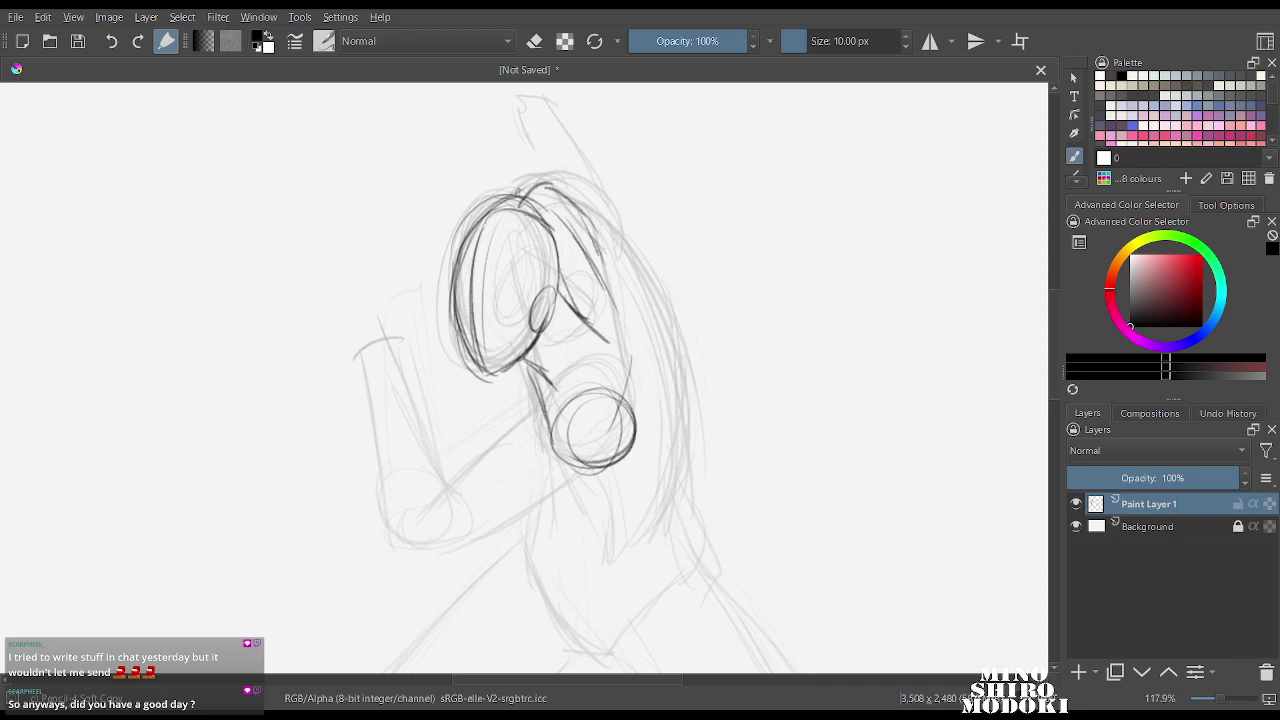
# Unmirror the view and redraw the arched back and the rounded ribcage outline.
pyautogui.press('m')
pyautogui.scroll(-4, 704, 250)
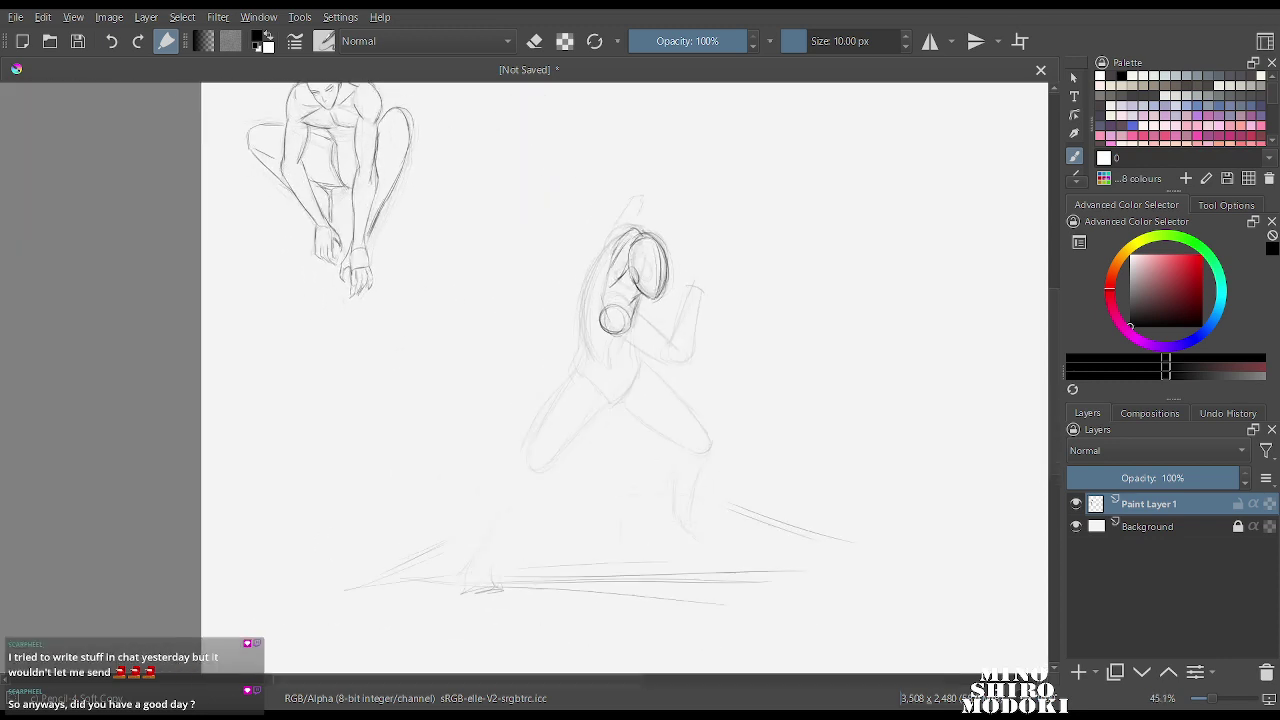
pyautogui.scroll(3, 704, 250)
pyautogui.moveTo(508, 134)
pyautogui.mouseDown()
pyautogui.moveTo(451, 212)
pyautogui.moveTo(469, 178)
pyautogui.moveTo(416, 325)
pyautogui.moveTo(419, 372)
pyautogui.moveTo(451, 416)
pyautogui.moveTo(491, 422)
pyautogui.moveTo(498, 388)
pyautogui.mouseUp()
pyautogui.moveTo(428, 318)
pyautogui.mouseDown()
pyautogui.moveTo(487, 217)
pyautogui.moveTo(425, 337)
pyautogui.moveTo(430, 387)
pyautogui.moveTo(482, 229)
pyautogui.moveTo(436, 336)
pyautogui.mouseUp()
pyautogui.scroll(-5, 570, 314)
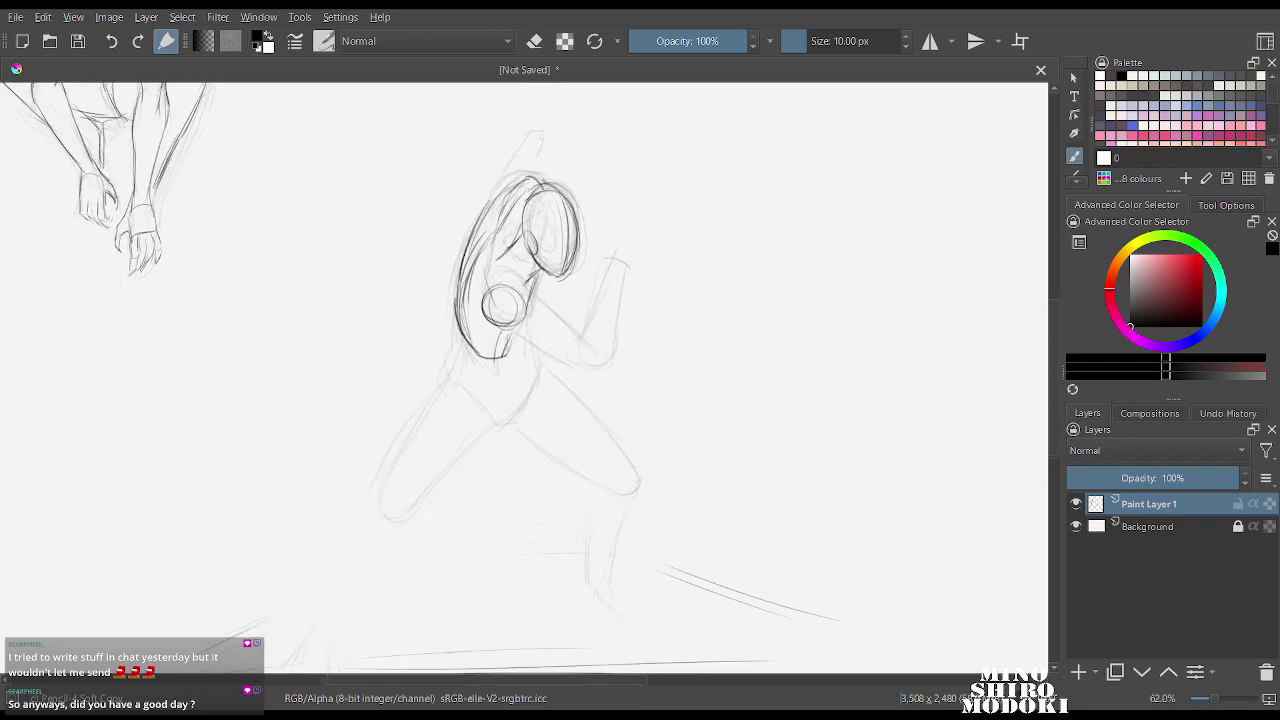
# Refine the top of the back and draw the curved form between the neck and the shoulder circle.
pyautogui.scroll(3, 570, 314)
pyautogui.moveTo(482, 155); pyautogui.dragTo(531, 146)
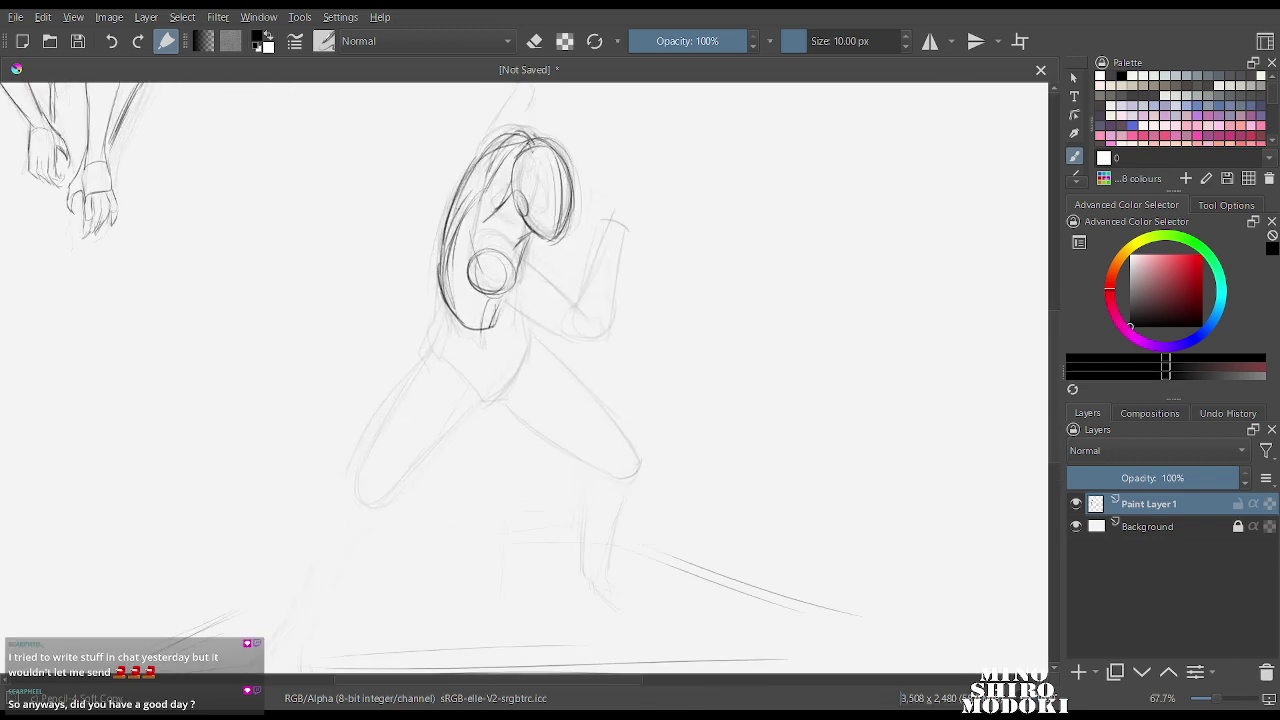
pyautogui.moveTo(510, 196)
pyautogui.mouseDown()
pyautogui.moveTo(494, 234)
pyautogui.moveTo(520, 186)
pyautogui.mouseUp()
pyautogui.scroll(2, 492, 290)
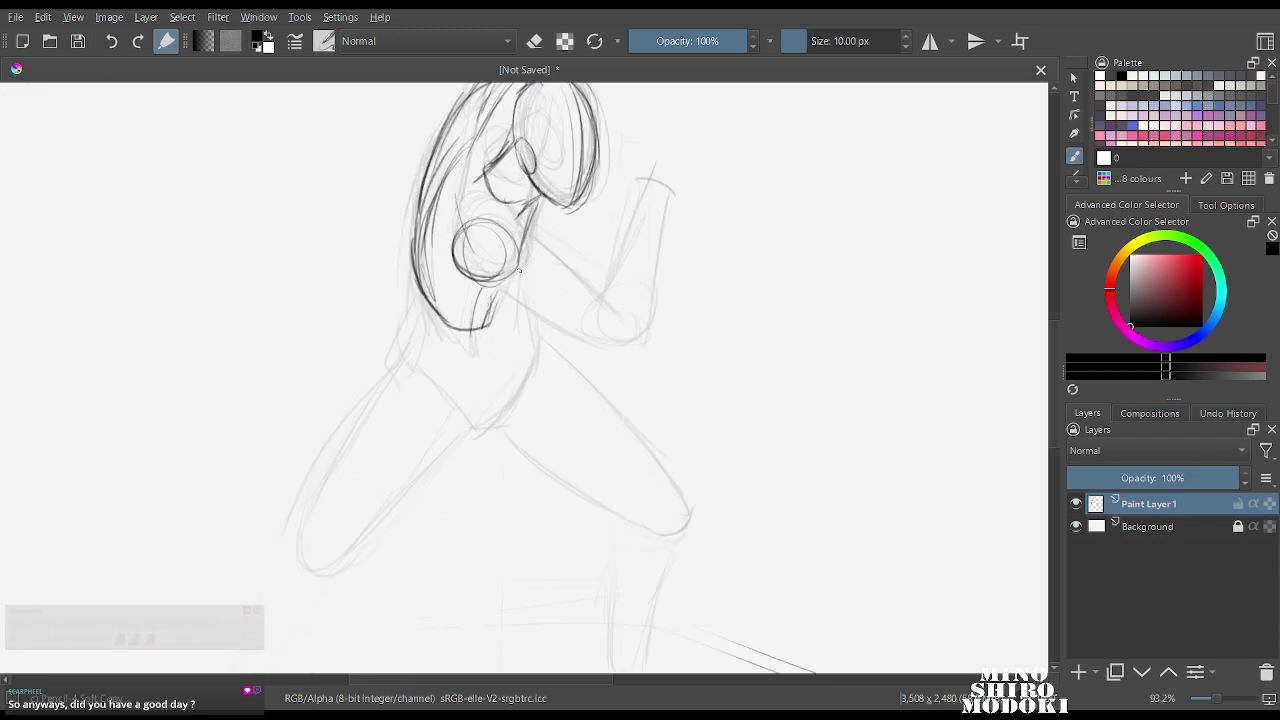
# Redraw the bent guard arm from the shoulder circle to the elbow circle and up the raised forearm.
pyautogui.moveTo(484, 280); pyautogui.dragTo(535, 305)
pyautogui.moveTo(485, 214); pyautogui.dragTo(594, 300)
pyautogui.moveTo(492, 286)
pyautogui.mouseDown()
pyautogui.moveTo(585, 336)
pyautogui.moveTo(530, 232)
pyautogui.mouseUp()
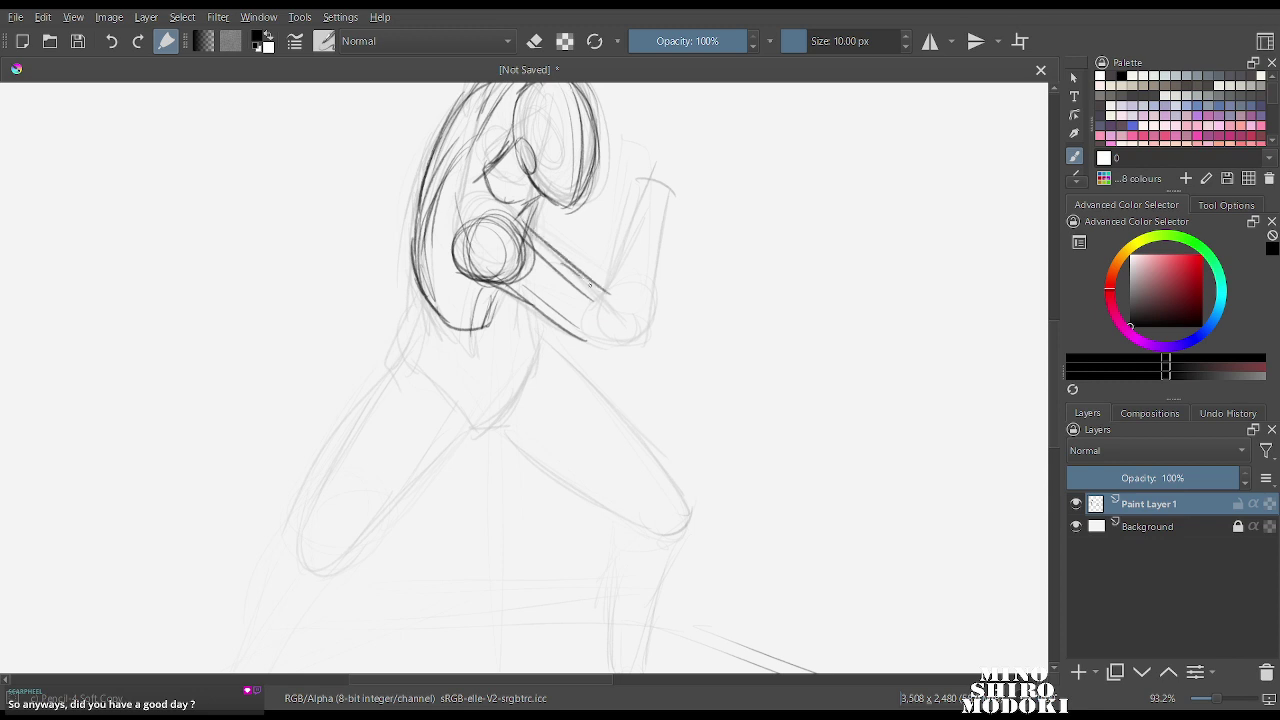
pyautogui.moveTo(612, 298)
pyautogui.mouseDown()
pyautogui.moveTo(580, 278)
pyautogui.moveTo(645, 335)
pyautogui.moveTo(618, 306)
pyautogui.moveTo(632, 186)
pyautogui.moveTo(650, 334)
pyautogui.mouseUp()
pyautogui.moveTo(628, 256)
pyautogui.mouseDown()
pyautogui.moveTo(596, 338)
pyautogui.moveTo(620, 340)
pyautogui.mouseUp()
# Redraw the waist sides and the tapered pelvis below the ribcage.
pyautogui.moveTo(414, 292); pyautogui.dragTo(383, 360)
pyautogui.moveTo(405, 318); pyautogui.dragTo(394, 376)
pyautogui.moveTo(398, 352); pyautogui.dragTo(448, 405)
pyautogui.moveTo(514, 298); pyautogui.dragTo(524, 342)
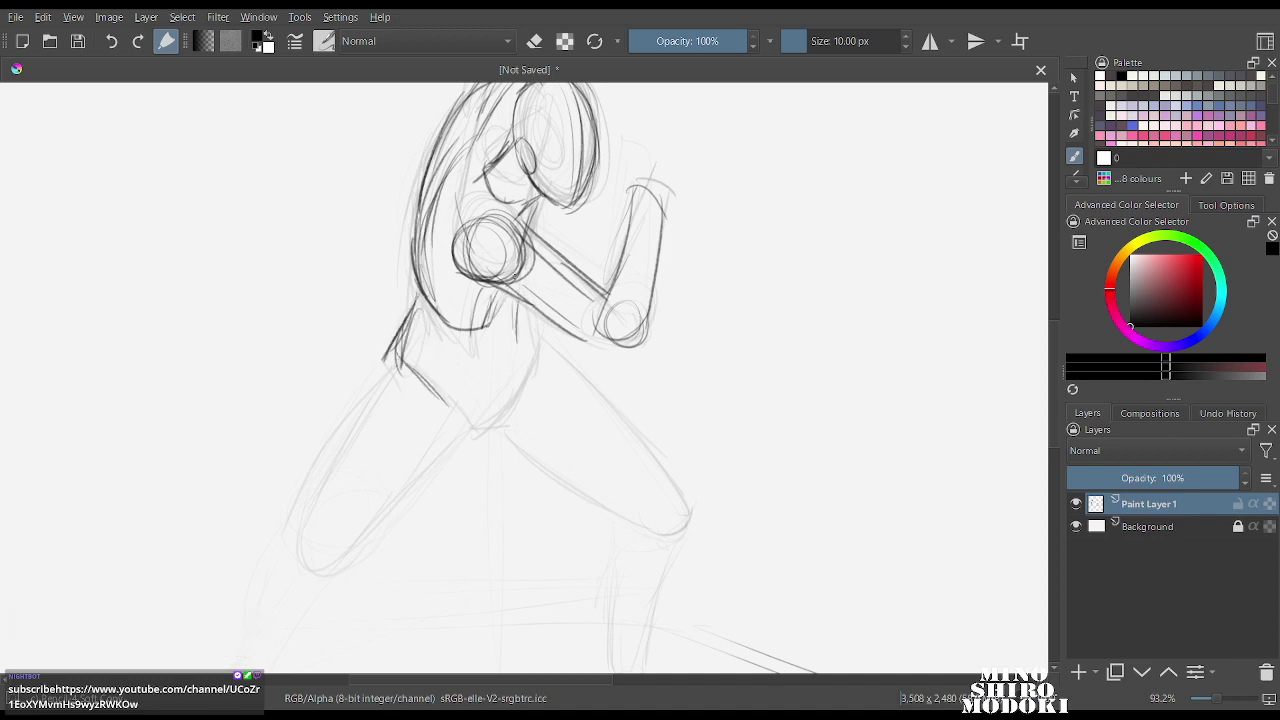
pyautogui.moveTo(508, 284)
pyautogui.mouseDown()
pyautogui.moveTo(517, 334)
pyautogui.moveTo(536, 350)
pyautogui.mouseUp()
pyautogui.moveTo(536, 322)
pyautogui.mouseDown()
pyautogui.moveTo(532, 367)
pyautogui.moveTo(500, 412)
pyautogui.mouseUp()
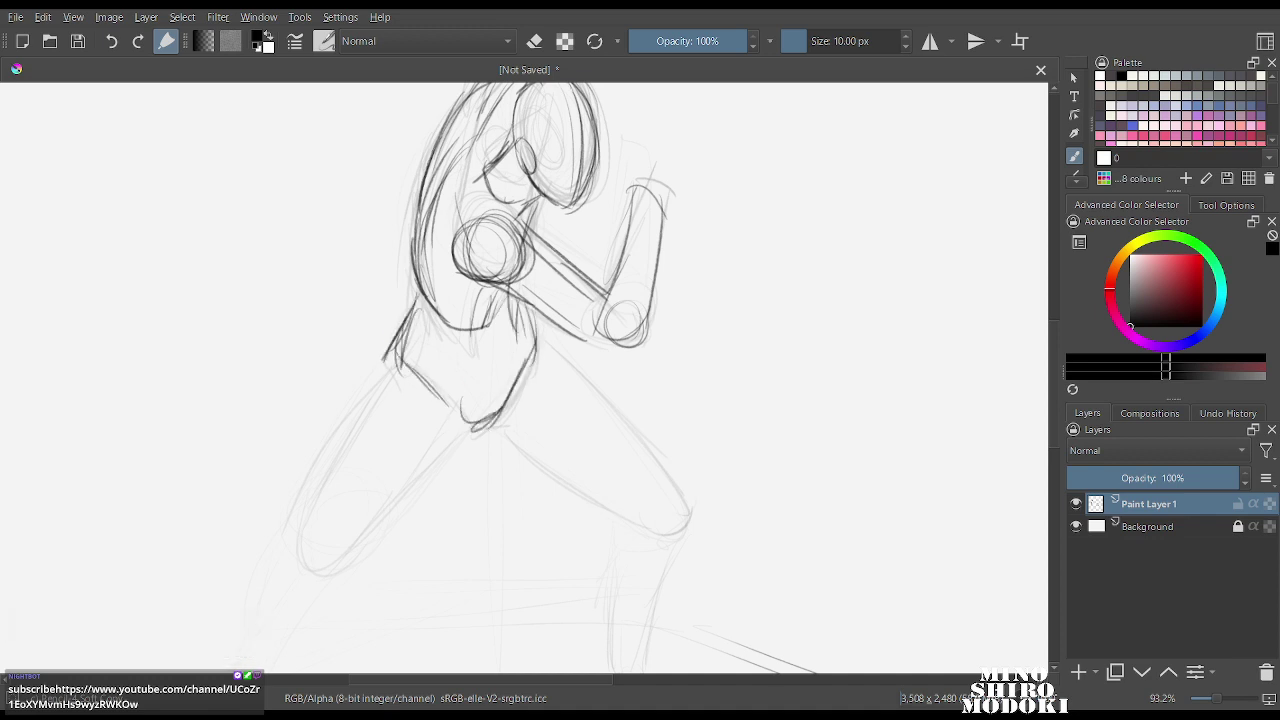
pyautogui.scroll(-6, 641, 262)
pyautogui.scroll(2, 641, 262)
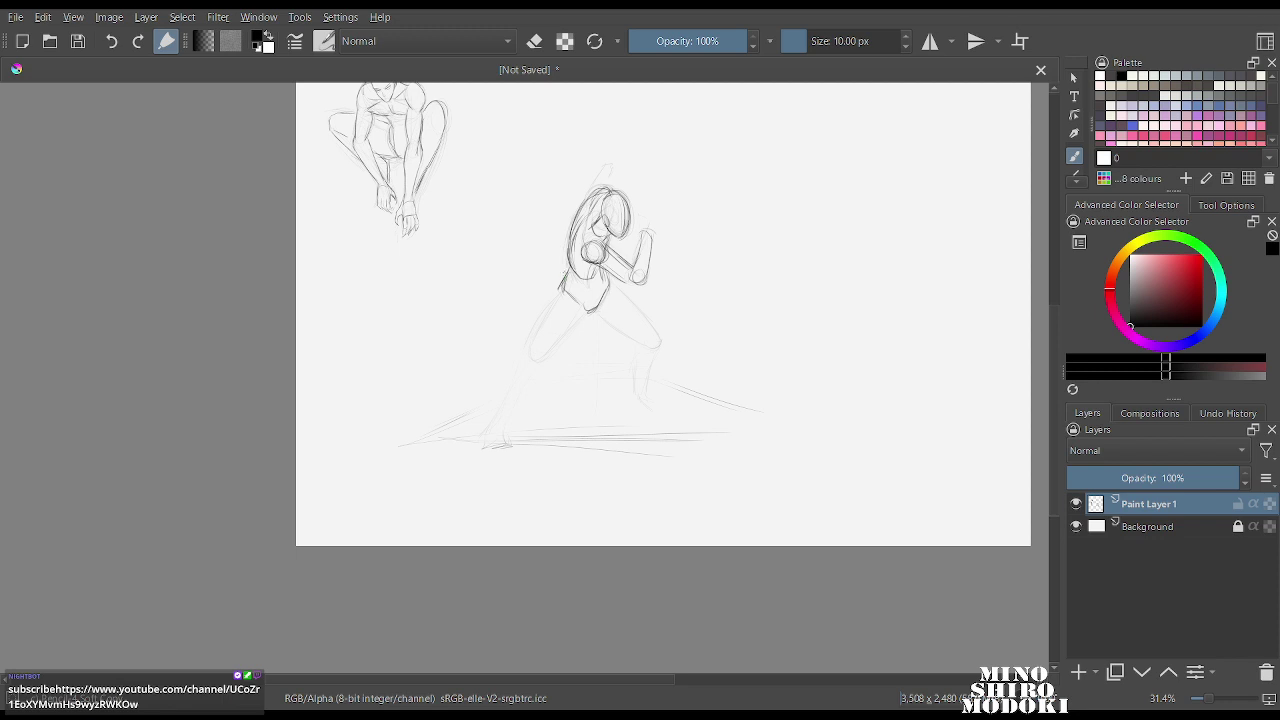
# Redraw the fighter's straight back leg from the hip through the thigh and shin to the foot.
pyautogui.moveTo(562, 284)
pyautogui.mouseDown()
pyautogui.moveTo(530, 336)
pyautogui.moveTo(544, 360)
pyautogui.mouseUp()
pyautogui.moveTo(551, 298); pyautogui.dragTo(486, 430)
pyautogui.moveTo(544, 315)
pyautogui.mouseDown()
pyautogui.moveTo(529, 356)
pyautogui.moveTo(589, 313)
pyautogui.mouseUp()
pyautogui.moveTo(530, 358)
pyautogui.mouseDown()
pyautogui.moveTo(492, 436)
pyautogui.moveTo(506, 452)
pyautogui.moveTo(507, 366)
pyautogui.moveTo(500, 422)
pyautogui.moveTo(478, 450)
pyautogui.moveTo(506, 449)
pyautogui.mouseUp()
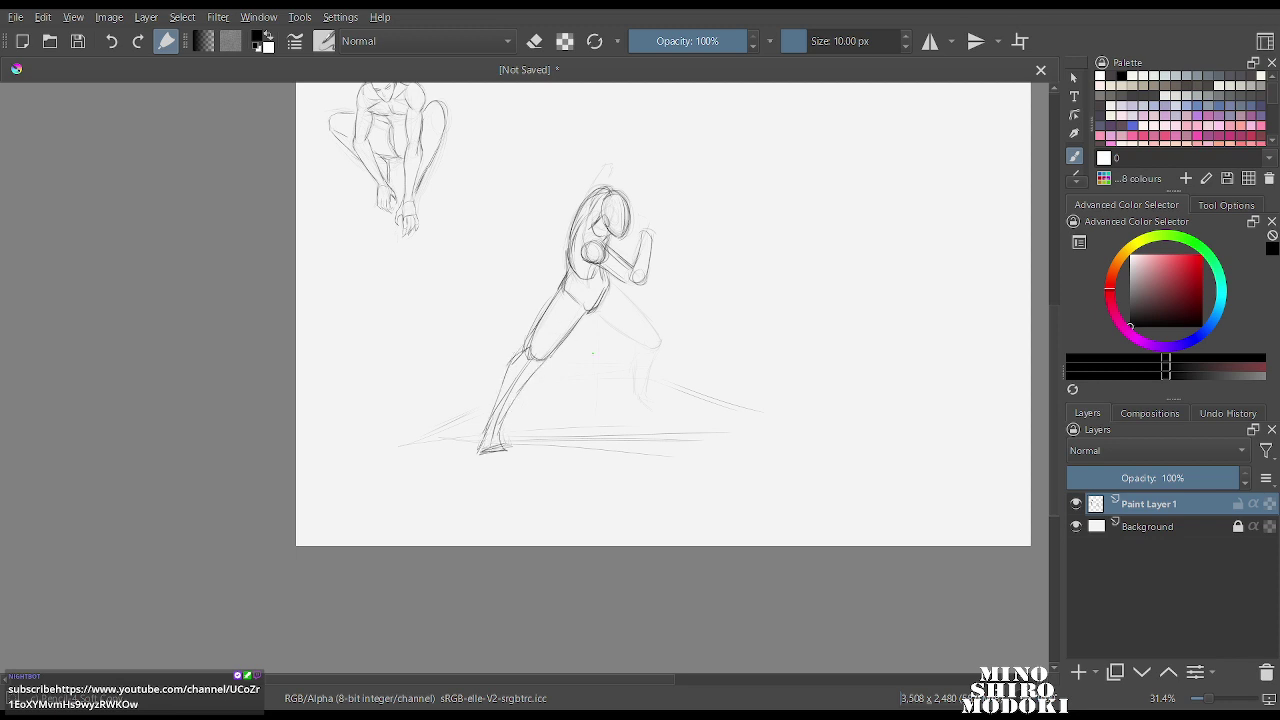
# Redraw the fighter's bent front leg, with the thigh, knee, shin and foot over the faded construction.
pyautogui.moveTo(592, 314); pyautogui.dragTo(630, 337)
pyautogui.moveTo(608, 284); pyautogui.dragTo(662, 350)
pyautogui.moveTo(598, 312)
pyautogui.mouseDown()
pyautogui.moveTo(654, 348)
pyautogui.moveTo(639, 373)
pyautogui.moveTo(624, 366)
pyautogui.mouseUp()
pyautogui.moveTo(632, 350); pyautogui.dragTo(625, 397)
pyautogui.moveTo(652, 356)
pyautogui.mouseDown()
pyautogui.moveTo(632, 398)
pyautogui.moveTo(662, 416)
pyautogui.mouseUp()
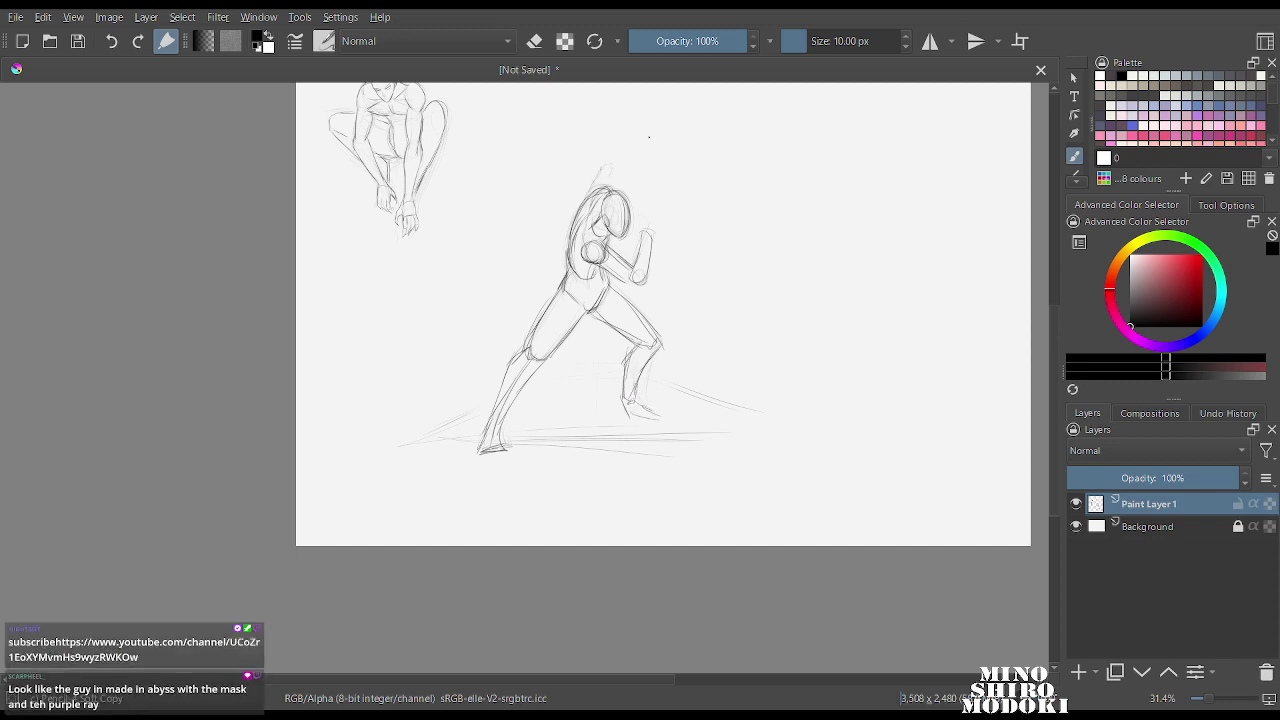
# Sketch a head oval with rough shoulder shapes above the torso, and fade them with the soft eraser.
pyautogui.moveTo(654, 148)
pyautogui.mouseDown()
pyautogui.moveTo(632, 172)
pyautogui.moveTo(626, 134)
pyautogui.moveTo(626, 170)
pyautogui.moveTo(596, 164)
pyautogui.moveTo(580, 180)
pyautogui.moveTo(666, 187)
pyautogui.moveTo(580, 188)
pyautogui.moveTo(600, 164)
pyautogui.mouseUp()
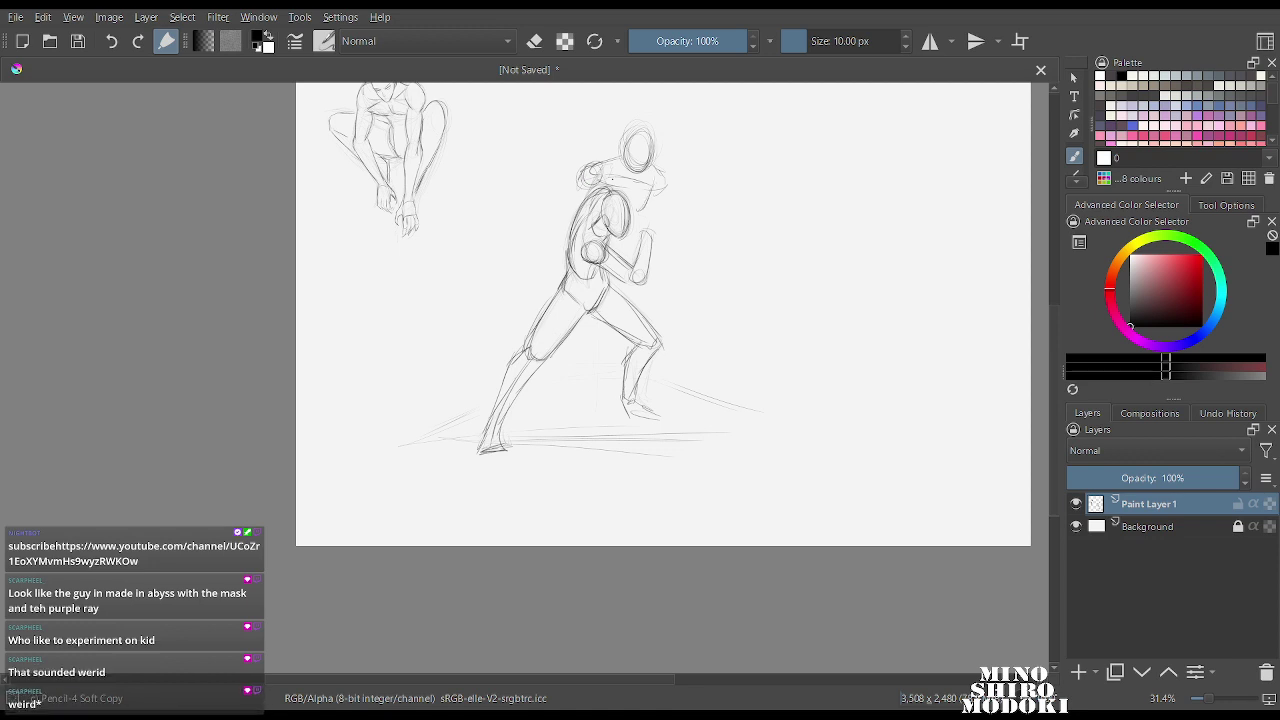
pyautogui.moveTo(647, 199); pyautogui.dragTo(630, 226)
pyautogui.rightClick(637, 257)
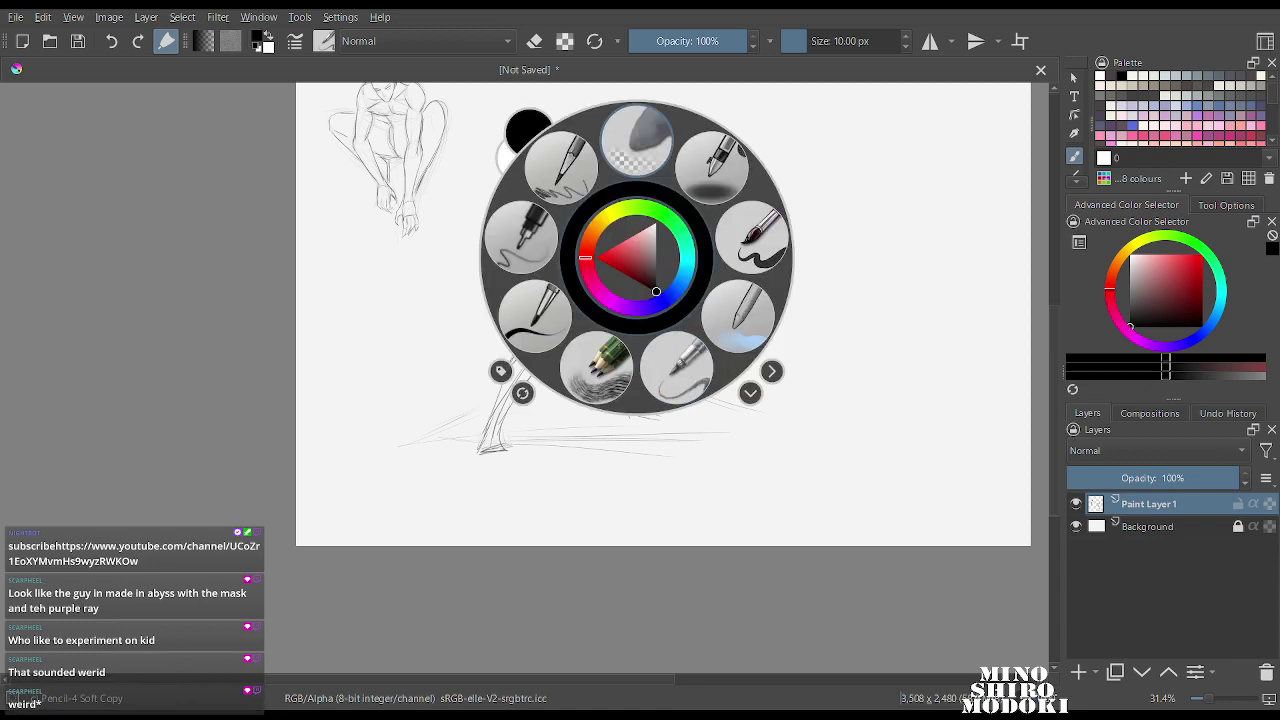
pyautogui.click(637, 143)
pyautogui.moveTo(630, 164)
pyautogui.mouseDown()
pyautogui.moveTo(676, 152)
pyautogui.moveTo(676, 177)
pyautogui.moveTo(611, 160)
pyautogui.mouseUp()
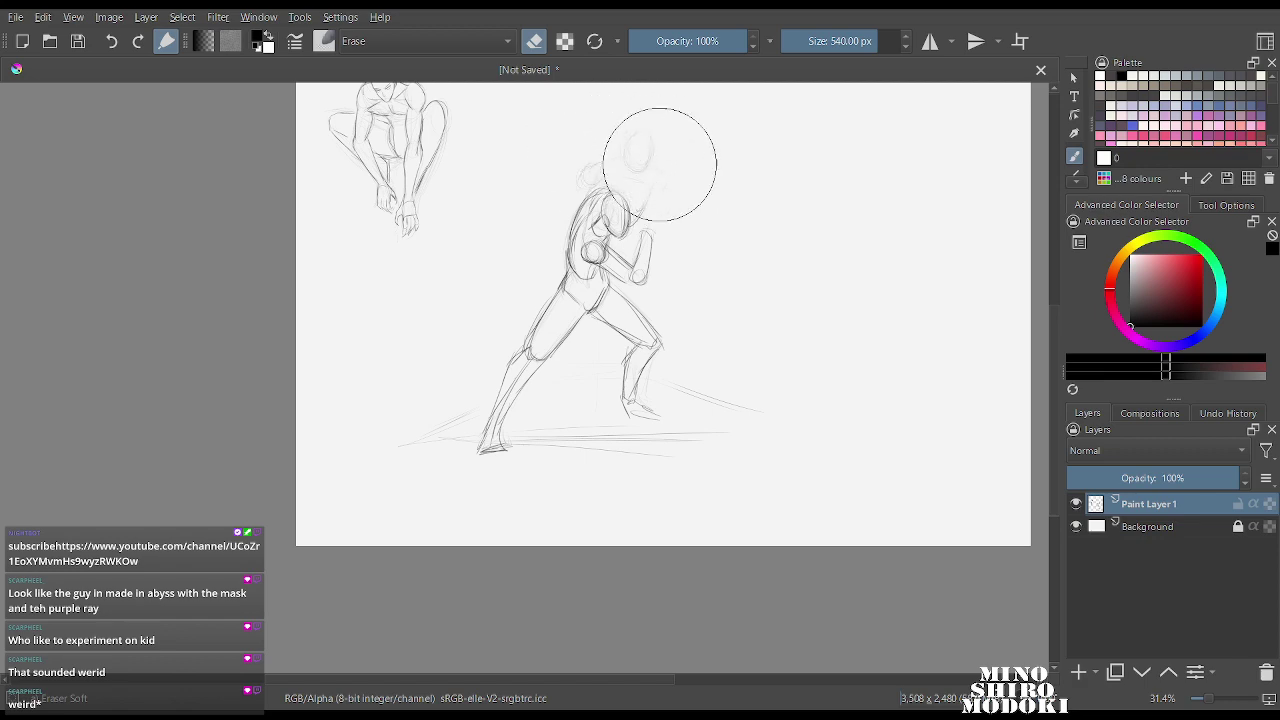
pyautogui.rightClick(675, 232)
pyautogui.click(700, 333)
pyautogui.press('m')
pyautogui.press('m')
# Draw a simple fist block at the end of the fighter's raised guard forearm.
pyautogui.scroll(5, 576, 312)
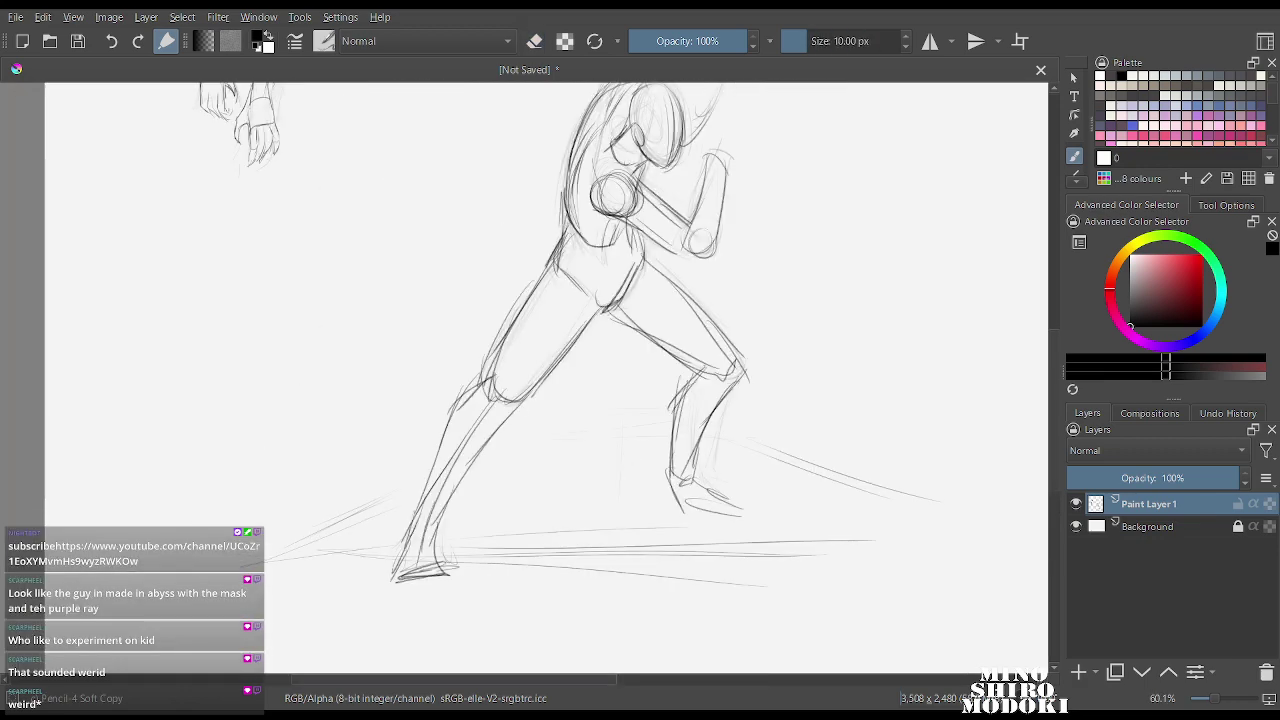
pyautogui.moveTo(620, 225); pyautogui.dragTo(464, 390)
pyautogui.moveTo(538, 307)
pyautogui.mouseDown()
pyautogui.moveTo(609, 364)
pyautogui.moveTo(620, 406)
pyautogui.mouseUp()
pyautogui.moveTo(609, 362)
pyautogui.mouseDown()
pyautogui.moveTo(638, 376)
pyautogui.moveTo(600, 372)
pyautogui.mouseUp()
pyautogui.moveTo(512, 168)
pyautogui.mouseDown()
pyautogui.moveTo(445, 292)
pyautogui.moveTo(510, 378)
pyautogui.moveTo(501, 396)
pyautogui.mouseUp()
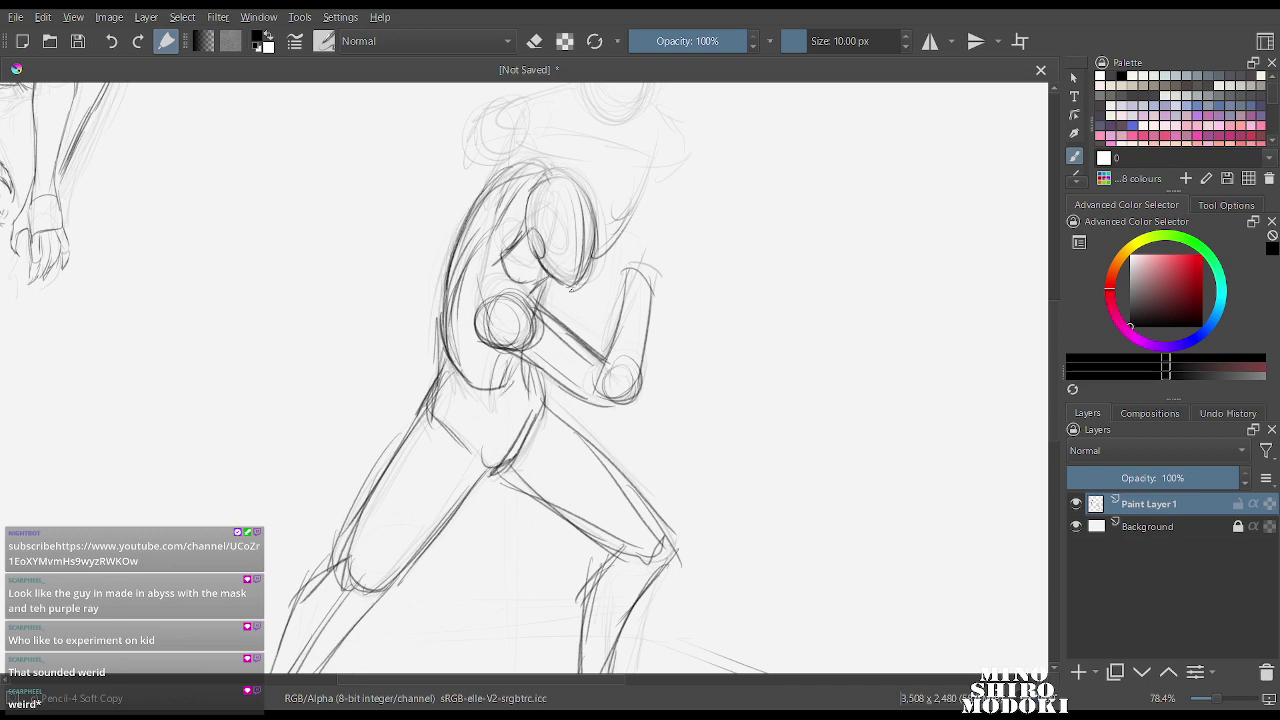
pyautogui.moveTo(626, 266)
pyautogui.mouseDown()
pyautogui.moveTo(640, 230)
pyautogui.moveTo(662, 290)
pyautogui.mouseUp()
pyautogui.scroll(-4, 700, 204)
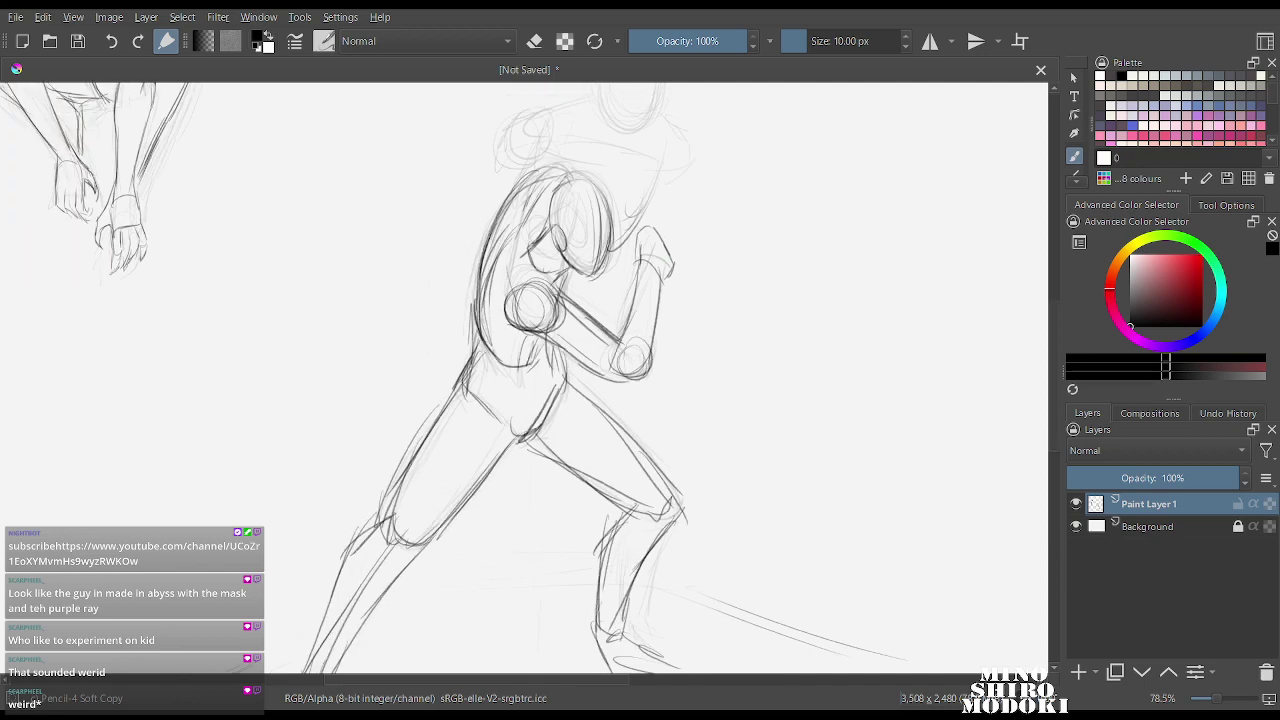
pyautogui.scroll(3, 660, 253)
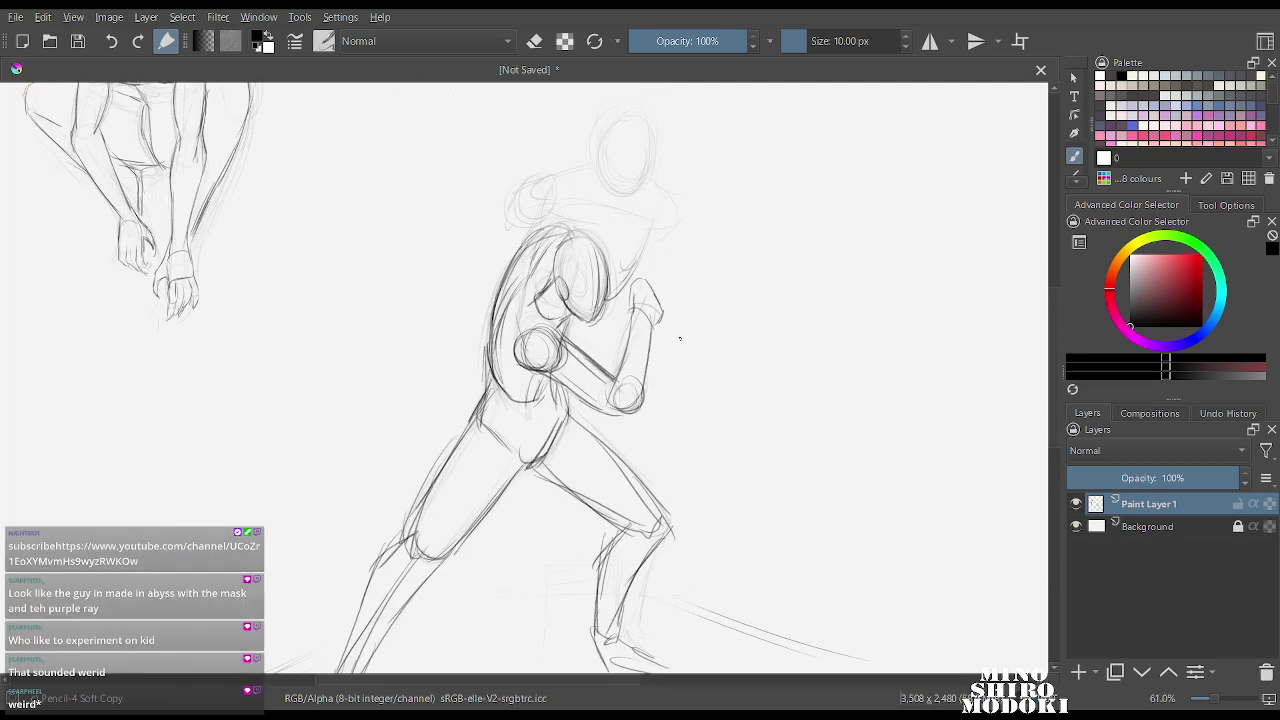
# Draw the raised arm and hand behind the fighter's shoulder, redraw the oval beside it and check the pose mirrored.
pyautogui.moveTo(556, 194)
pyautogui.mouseDown()
pyautogui.moveTo(528, 230)
pyautogui.moveTo(579, 169)
pyautogui.moveTo(555, 214)
pyautogui.mouseUp()
pyautogui.moveTo(578, 188)
pyautogui.mouseDown()
pyautogui.moveTo(571, 218)
pyautogui.moveTo(577, 197)
pyautogui.moveTo(540, 232)
pyautogui.moveTo(570, 234)
pyautogui.moveTo(522, 256)
pyautogui.moveTo(572, 219)
pyautogui.mouseUp()
pyautogui.moveTo(540, 228)
pyautogui.mouseDown()
pyautogui.moveTo(521, 253)
pyautogui.moveTo(574, 218)
pyautogui.moveTo(567, 165)
pyautogui.mouseUp()
pyautogui.moveTo(567, 165)
pyautogui.mouseDown()
pyautogui.moveTo(589, 163)
pyautogui.moveTo(583, 191)
pyautogui.mouseUp()
pyautogui.moveTo(570, 178)
pyautogui.mouseDown()
pyautogui.moveTo(591, 171)
pyautogui.moveTo(582, 185)
pyautogui.moveTo(612, 150)
pyautogui.moveTo(608, 180)
pyautogui.moveTo(640, 200)
pyautogui.moveTo(612, 206)
pyautogui.moveTo(604, 150)
pyautogui.moveTo(650, 190)
pyautogui.mouseUp()
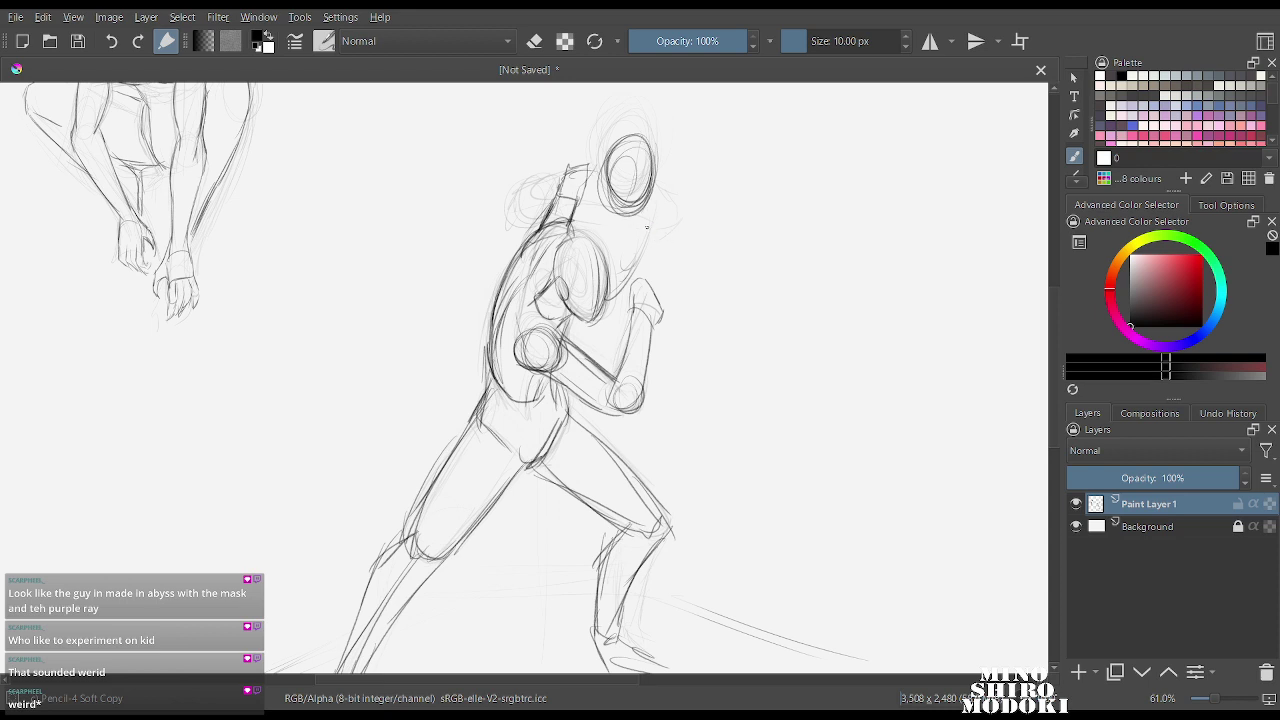
pyautogui.moveTo(641, 288)
pyautogui.mouseDown()
pyautogui.moveTo(650, 226)
pyautogui.moveTo(669, 212)
pyautogui.moveTo(664, 279)
pyautogui.mouseUp()
pyautogui.press('m')
pyautogui.scroll(-5, 740, 237)
pyautogui.scroll(5, 743, 233)
pyautogui.press('m')
pyautogui.scroll(-4, 628, 284)
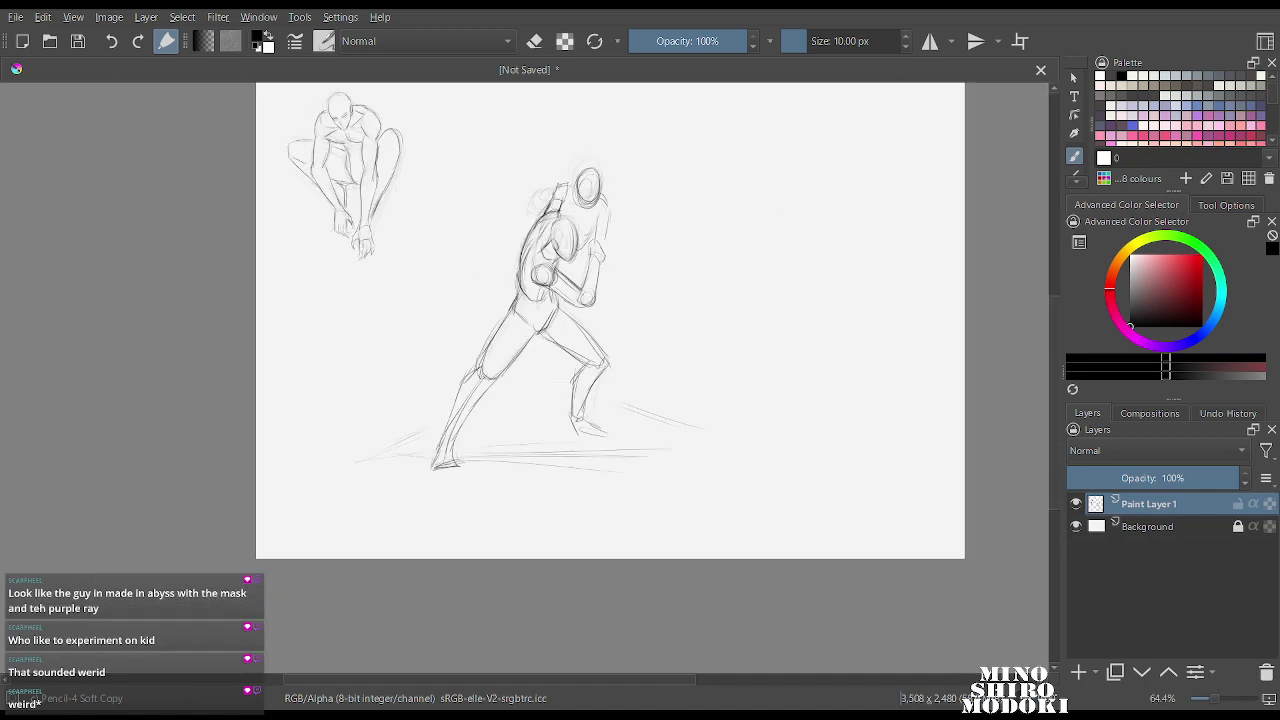
# Erase the oval above the fighter with the soft eraser and check the pose mirrored.
pyautogui.scroll(-3, 630, 270)
pyautogui.scroll(4, 632, 265)
pyautogui.scroll(-3, 640, 268)
pyautogui.scroll(2, 642, 262)
pyautogui.rightClick(641, 257)
pyautogui.click(641, 142)
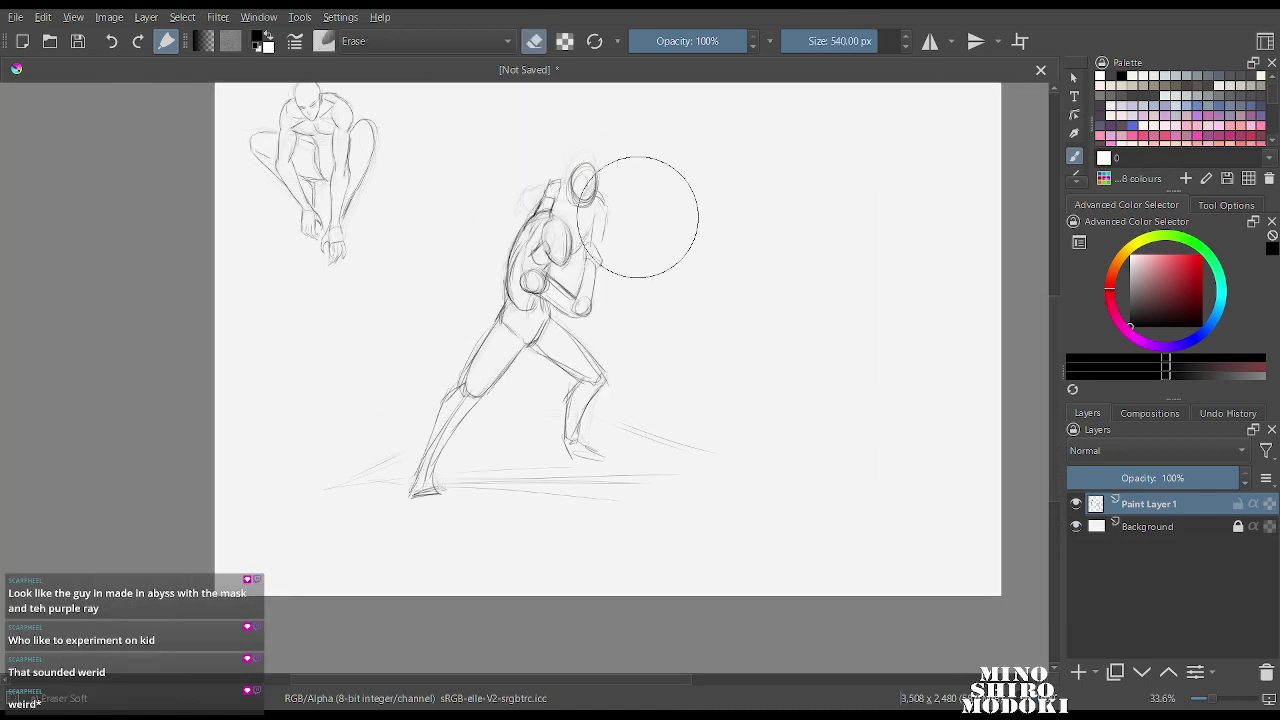
pyautogui.scroll(3, 633, 254)
pyautogui.moveTo(543, 95); pyautogui.dragTo(603, 155)
pyautogui.press('m')
pyautogui.press('m')
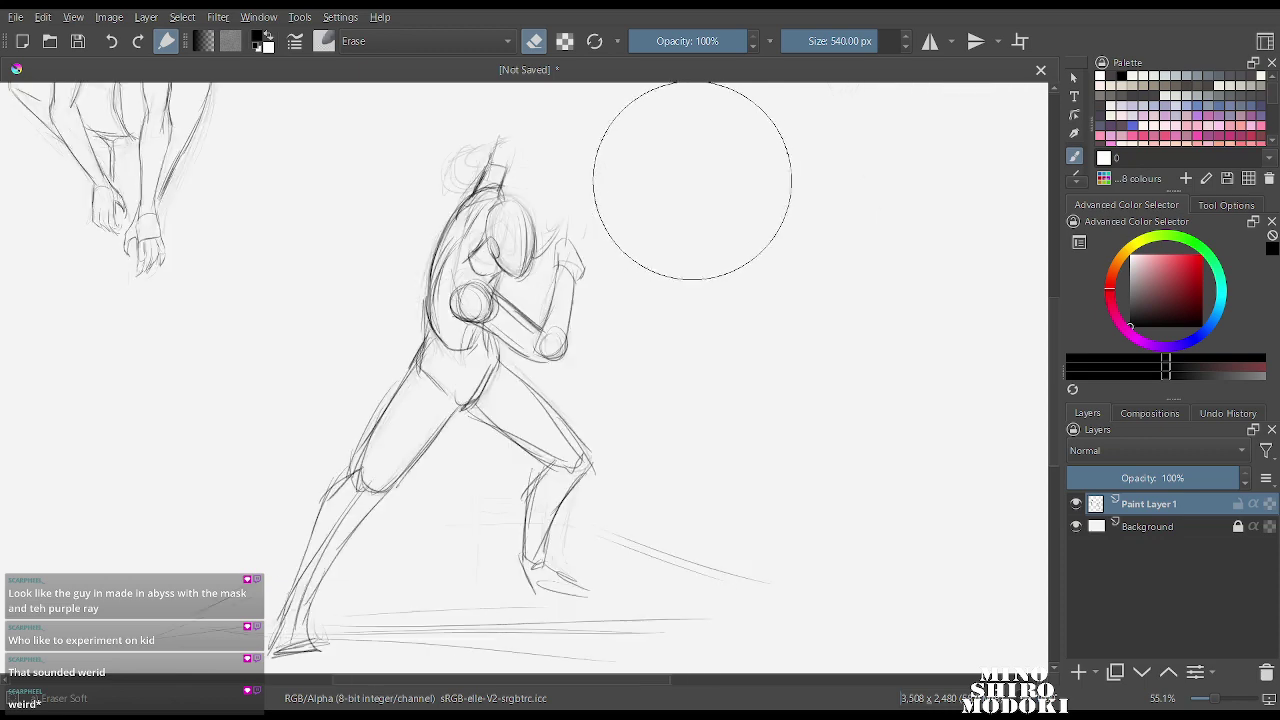
pyautogui.scroll(-3, 677, 247)
pyautogui.scroll(2, 600, 300)
pyautogui.scroll(2, 590, 315)
# Draw a long diagonal pole with the pencil, running through both of the fighter's hands down towards the ground.
pyautogui.rightClick(590, 315)
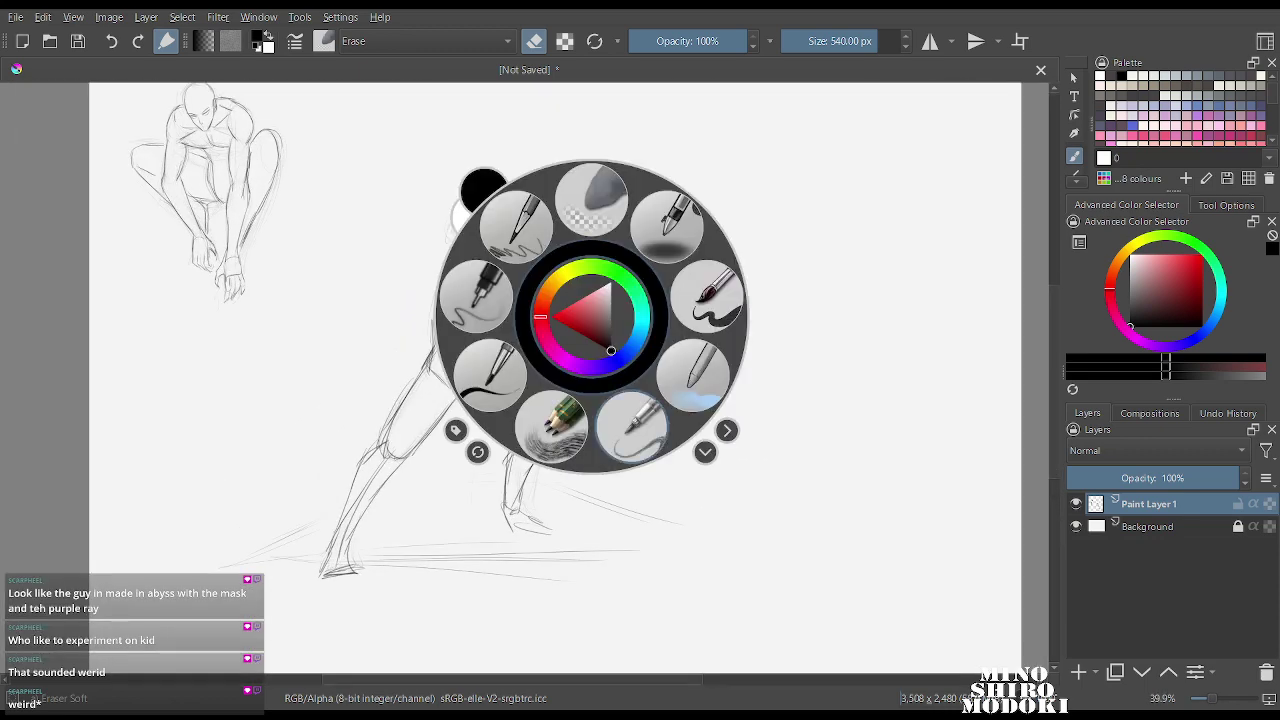
pyautogui.click(630, 425)
pyautogui.moveTo(476, 220)
pyautogui.mouseDown()
pyautogui.moveTo(468, 172)
pyautogui.moveTo(620, 462)
pyautogui.mouseUp()
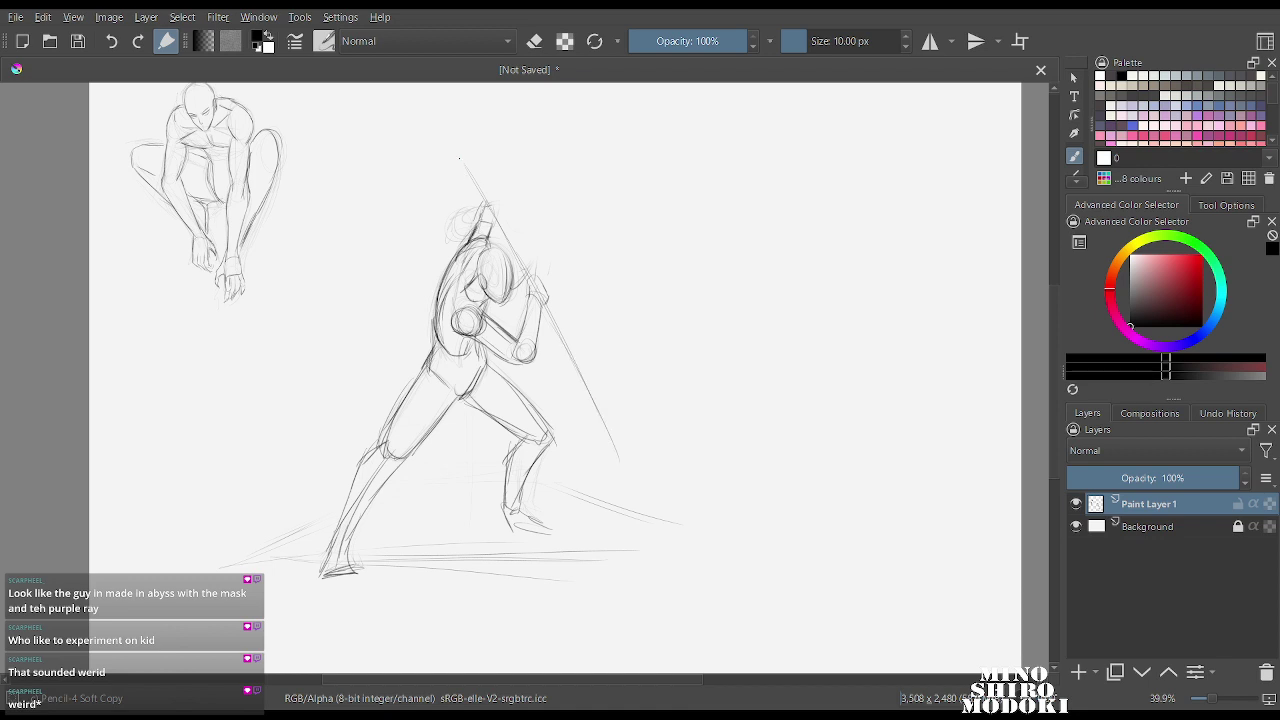
pyautogui.moveTo(467, 143); pyautogui.dragTo(506, 222)
pyautogui.moveTo(465, 141); pyautogui.dragTo(575, 359)
pyautogui.moveTo(519, 214); pyautogui.dragTo(640, 499)
pyautogui.moveTo(568, 362); pyautogui.dragTo(630, 506)
pyautogui.moveTo(598, 432); pyautogui.dragTo(635, 525)
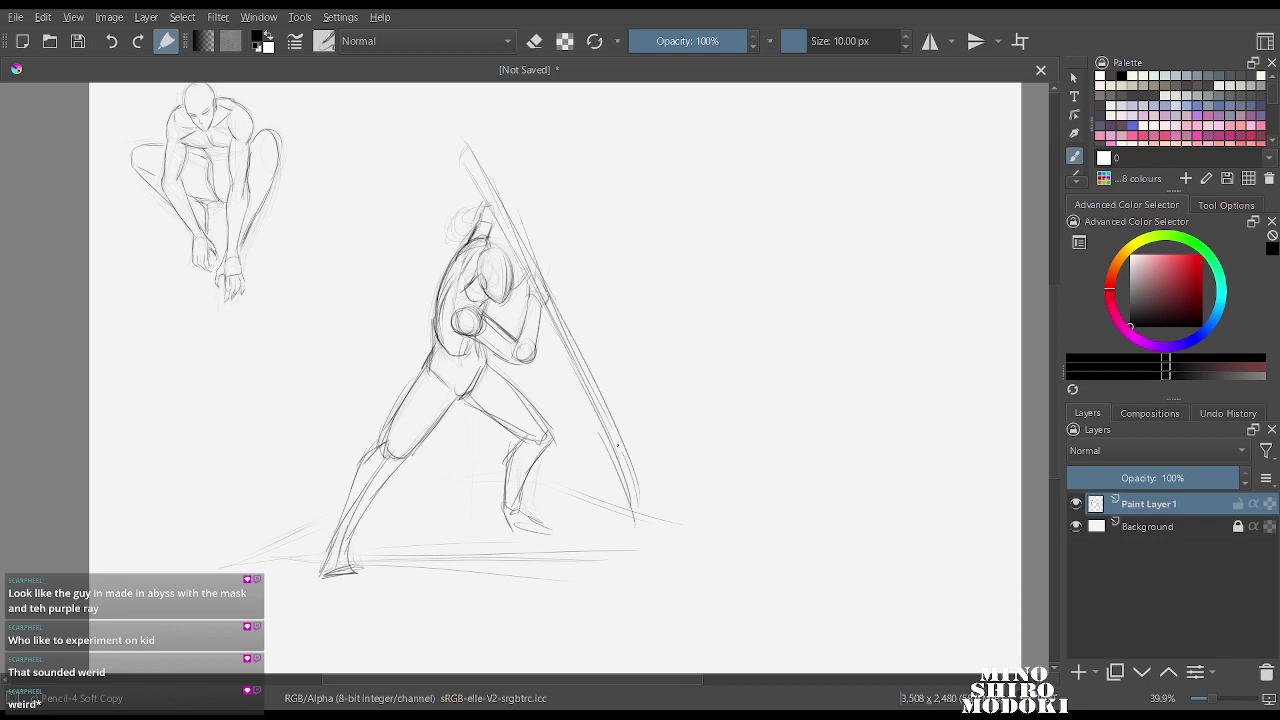
# Finish the pole's rounded top and curved lower end, and reinforce the hand and forearm lines along it.
pyautogui.moveTo(617, 445); pyautogui.dragTo(658, 536)
pyautogui.moveTo(440, 134)
pyautogui.mouseDown()
pyautogui.moveTo(515, 244)
pyautogui.moveTo(514, 226)
pyautogui.mouseUp()
pyautogui.moveTo(531, 271)
pyautogui.mouseDown()
pyautogui.moveTo(548, 312)
pyautogui.moveTo(538, 340)
pyautogui.mouseUp()
pyautogui.moveTo(485, 201)
pyautogui.mouseDown()
pyautogui.moveTo(477, 225)
pyautogui.moveTo(503, 201)
pyautogui.moveTo(476, 227)
pyautogui.mouseUp()
# Lasso the pole fighter, scale it down, move it beside the crouching figure and clear the selection.
pyautogui.moveTo(687, 251)
pyautogui.mouseDown()
pyautogui.moveTo(686, 310)
pyautogui.moveTo(678, 265)
pyautogui.mouseUp()
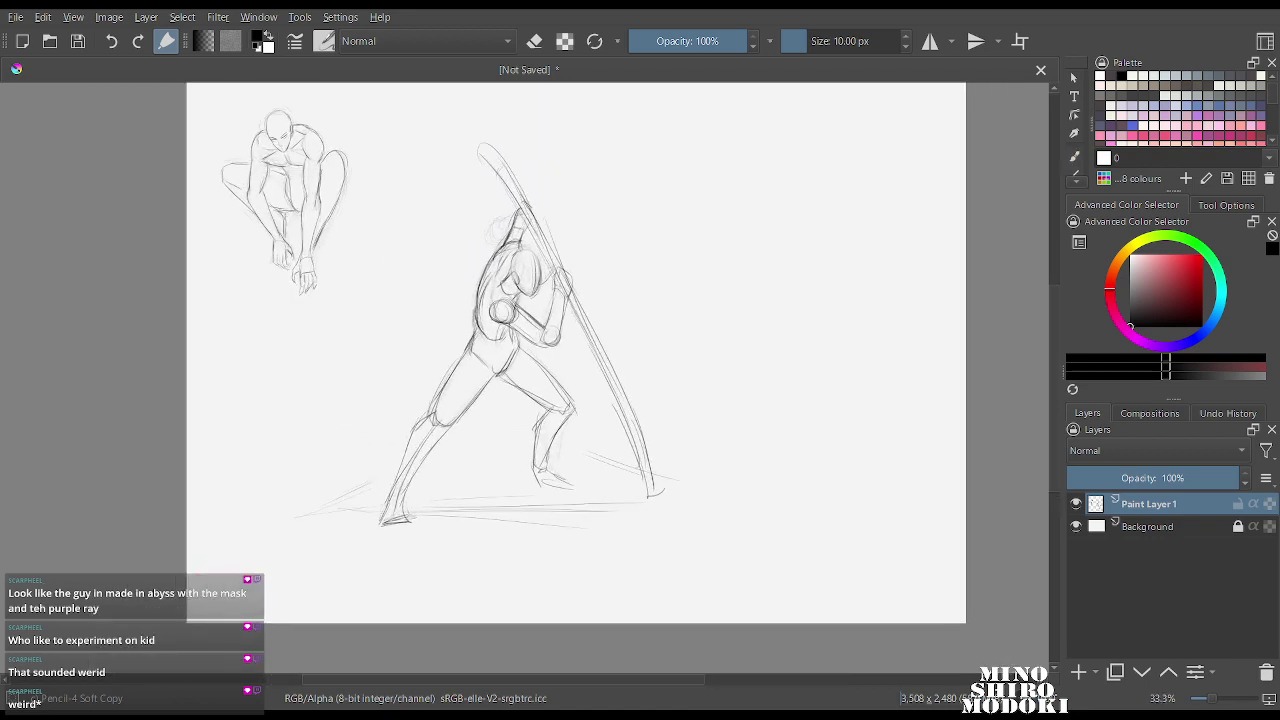
pyautogui.moveTo(653, 212)
pyautogui.mouseDown()
pyautogui.moveTo(622, 172)
pyautogui.moveTo(296, 472)
pyautogui.moveTo(752, 492)
pyautogui.mouseUp()
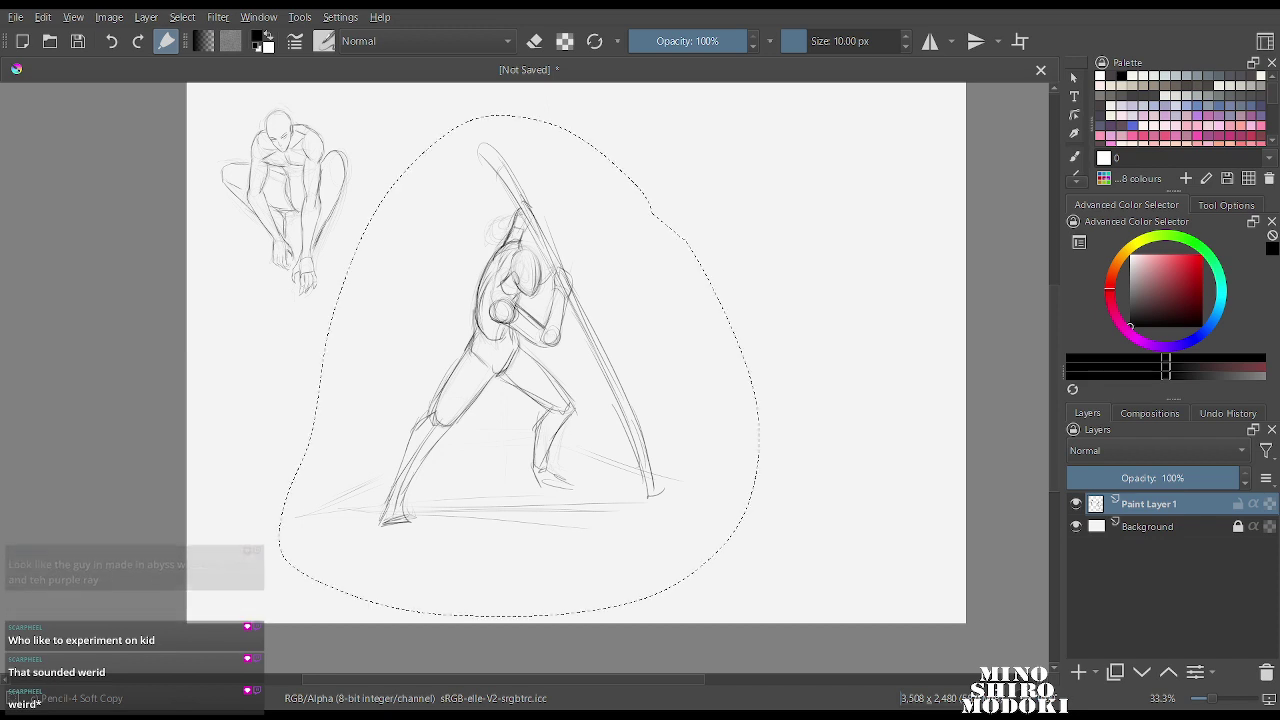
pyautogui.hotkey('ctrl', 't')
pyautogui.moveTo(759, 115); pyautogui.dragTo(611, 288)
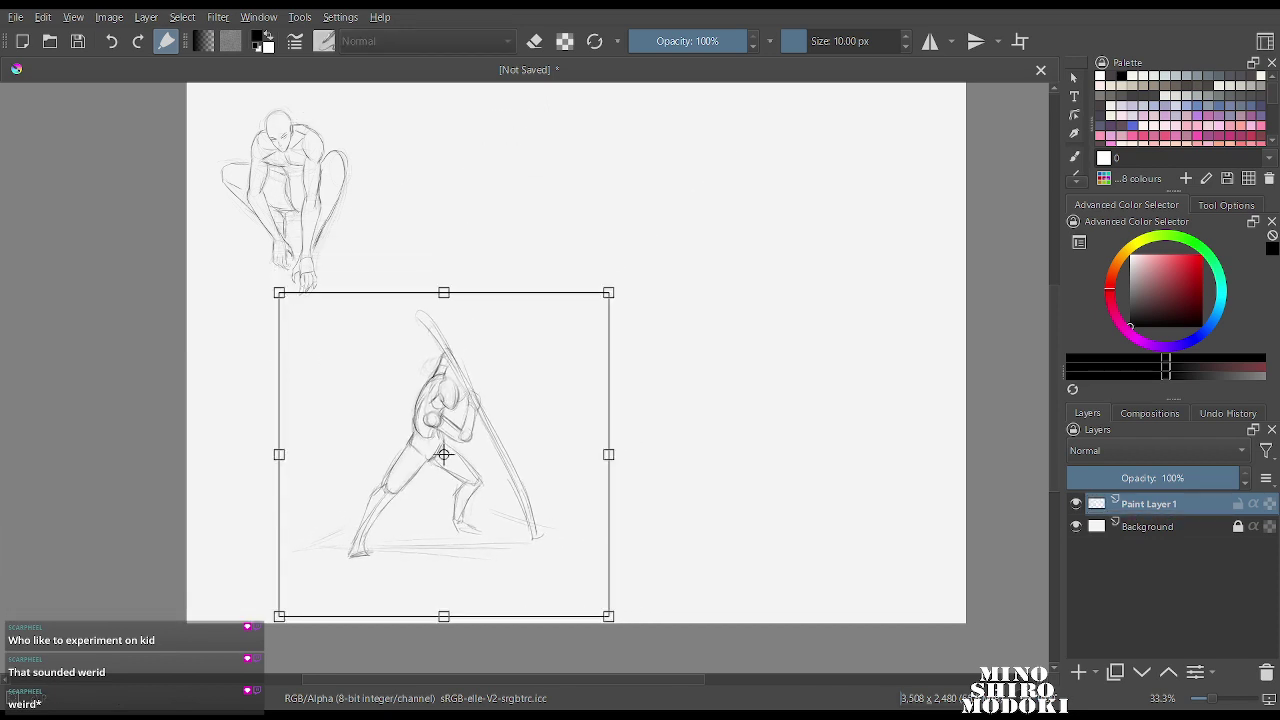
pyautogui.moveTo(443, 455); pyautogui.dragTo(422, 232)
pyautogui.press('Return')
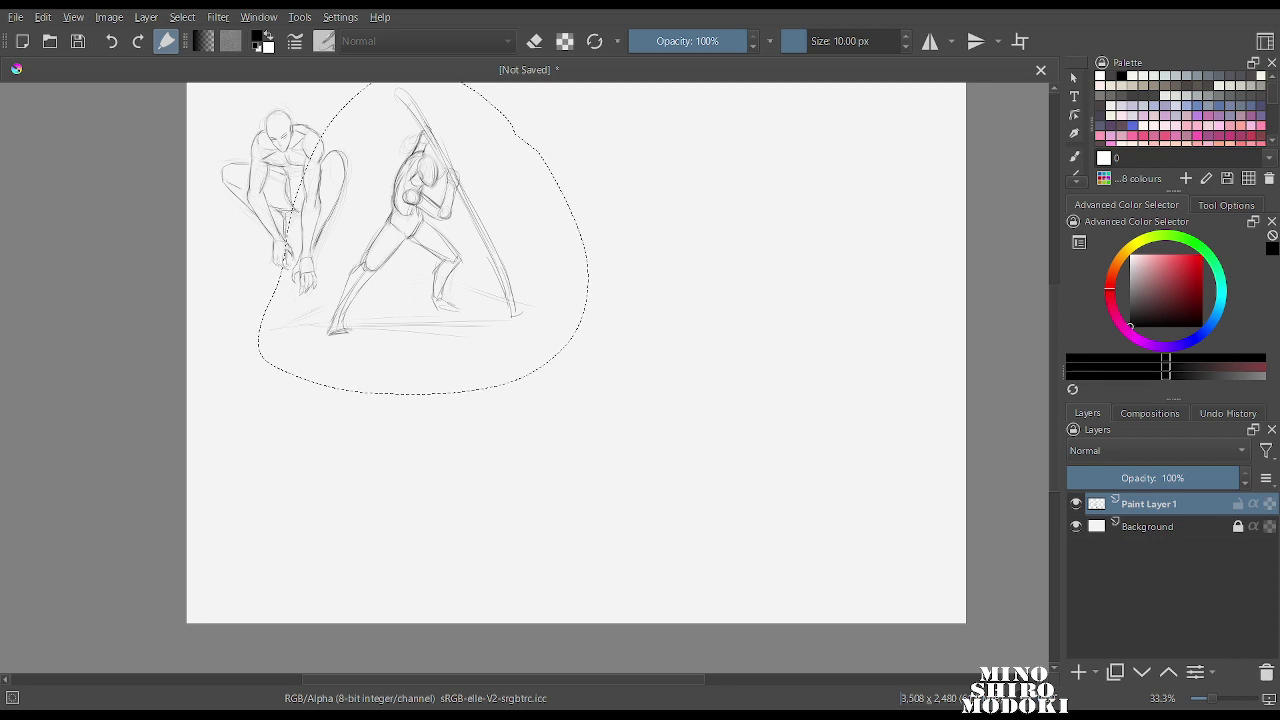
pyautogui.hotkey('ctrl', 'shift', 'a')
pyautogui.press('b')
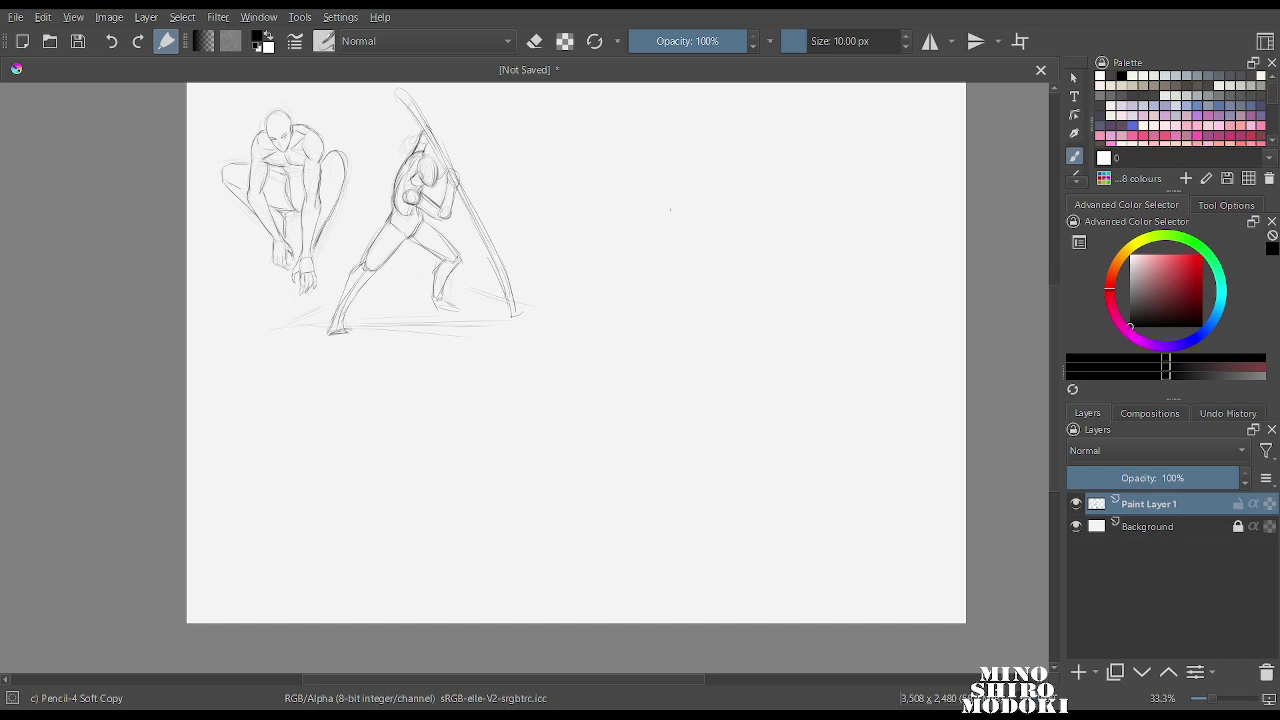
# Start a new figure in the empty space beside the pole fighter, drawing the head oval, face guides and pointed jaw.
pyautogui.scroll(3, 670, 210)
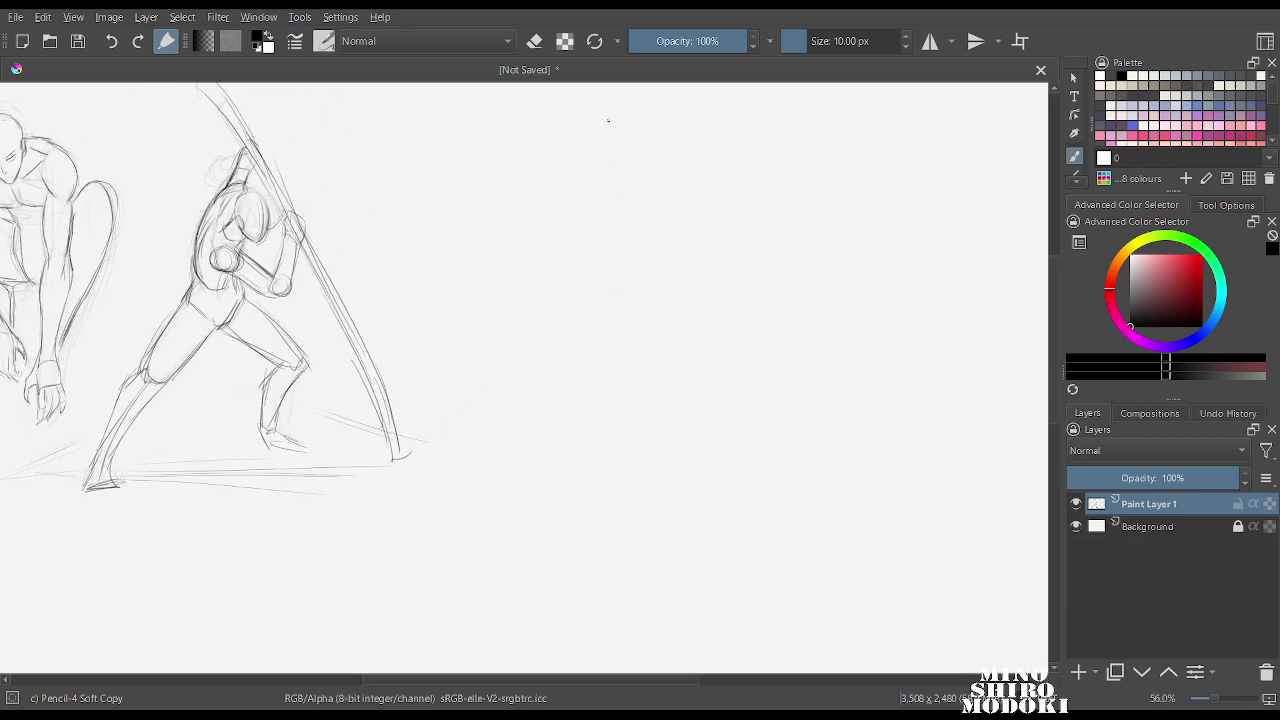
pyautogui.moveTo(645, 236)
pyautogui.mouseDown()
pyautogui.moveTo(658, 193)
pyautogui.moveTo(642, 224)
pyautogui.moveTo(627, 210)
pyautogui.moveTo(674, 242)
pyautogui.mouseUp()
pyautogui.moveTo(610, 196)
pyautogui.mouseDown()
pyautogui.moveTo(666, 190)
pyautogui.moveTo(629, 165)
pyautogui.moveTo(607, 195)
pyautogui.moveTo(612, 242)
pyautogui.mouseUp()
pyautogui.moveTo(660, 200); pyautogui.dragTo(660, 236)
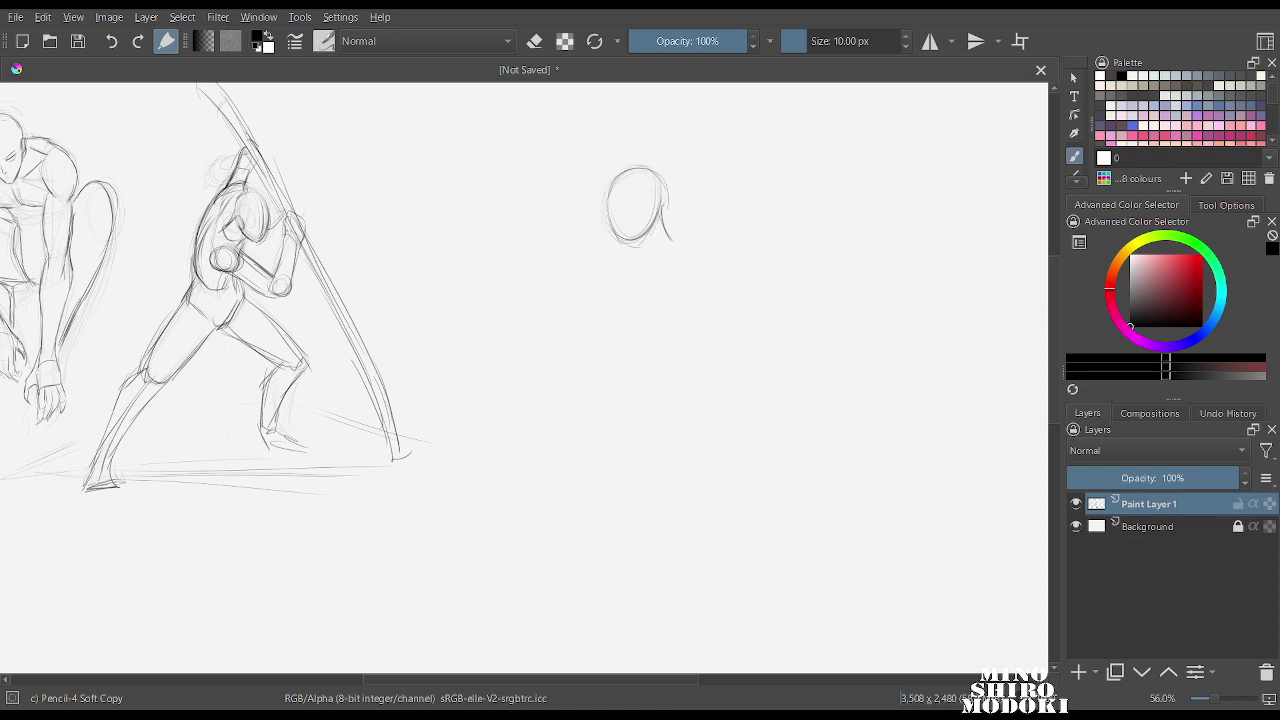
pyautogui.moveTo(612, 200)
pyautogui.mouseDown()
pyautogui.moveTo(626, 246)
pyautogui.moveTo(638, 244)
pyautogui.mouseUp()
pyautogui.moveTo(662, 210); pyautogui.dragTo(648, 242)
pyautogui.moveTo(628, 186)
pyautogui.mouseDown()
pyautogui.moveTo(630, 243)
pyautogui.moveTo(610, 210)
pyautogui.moveTo(658, 213)
pyautogui.moveTo(620, 250)
pyautogui.moveTo(623, 262)
pyautogui.moveTo(655, 232)
pyautogui.moveTo(627, 264)
pyautogui.mouseUp()
pyautogui.moveTo(606, 210)
pyautogui.mouseDown()
pyautogui.moveTo(637, 258)
pyautogui.moveTo(626, 258)
pyautogui.mouseUp()
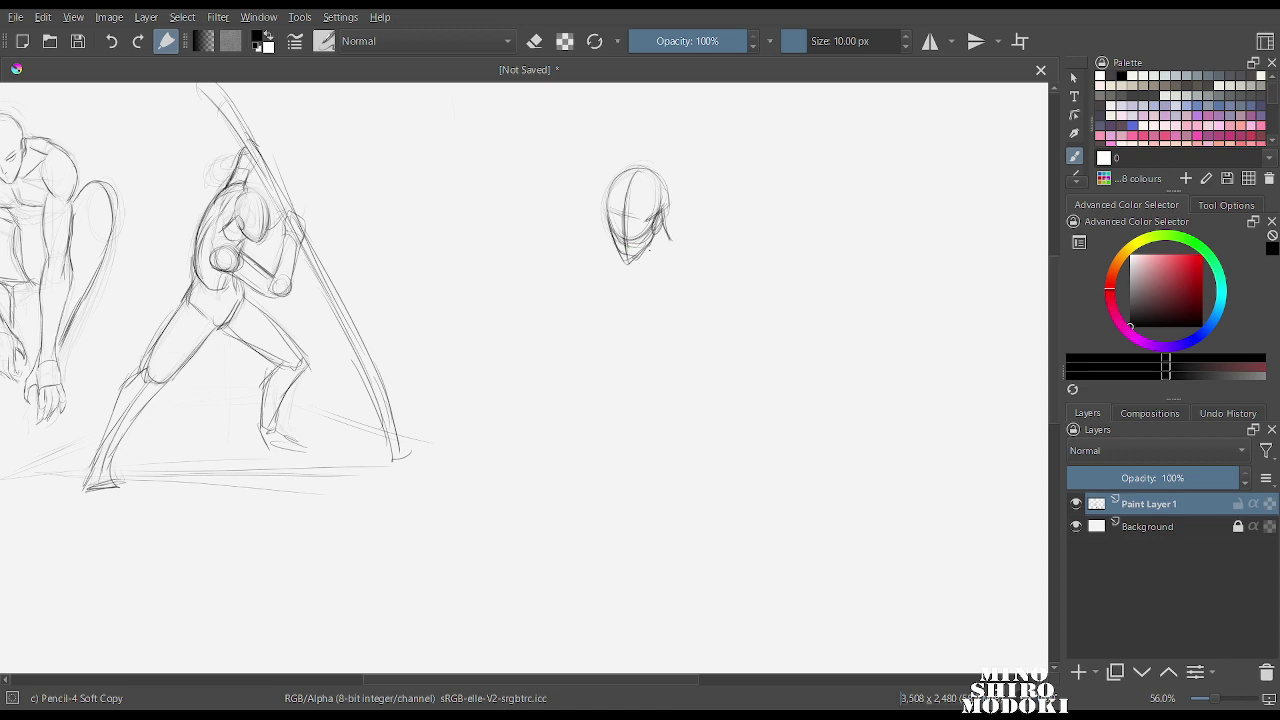
# Draw the new figure's neck, the near shoulder circle below the chin and the curved outline of the back.
pyautogui.moveTo(652, 252)
pyautogui.mouseDown()
pyautogui.moveTo(658, 268)
pyautogui.moveTo(654, 254)
pyautogui.mouseUp()
pyautogui.moveTo(664, 208); pyautogui.dragTo(672, 240)
pyautogui.moveTo(646, 168)
pyautogui.mouseDown()
pyautogui.moveTo(662, 178)
pyautogui.moveTo(668, 226)
pyautogui.moveTo(712, 320)
pyautogui.mouseUp()
pyautogui.moveTo(650, 254)
pyautogui.mouseDown()
pyautogui.moveTo(656, 284)
pyautogui.moveTo(632, 258)
pyautogui.moveTo(640, 298)
pyautogui.mouseUp()
pyautogui.moveTo(674, 212)
pyautogui.mouseDown()
pyautogui.moveTo(698, 214)
pyautogui.moveTo(716, 282)
pyautogui.mouseUp()
pyautogui.moveTo(672, 244)
pyautogui.mouseDown()
pyautogui.moveTo(710, 294)
pyautogui.moveTo(714, 332)
pyautogui.mouseUp()
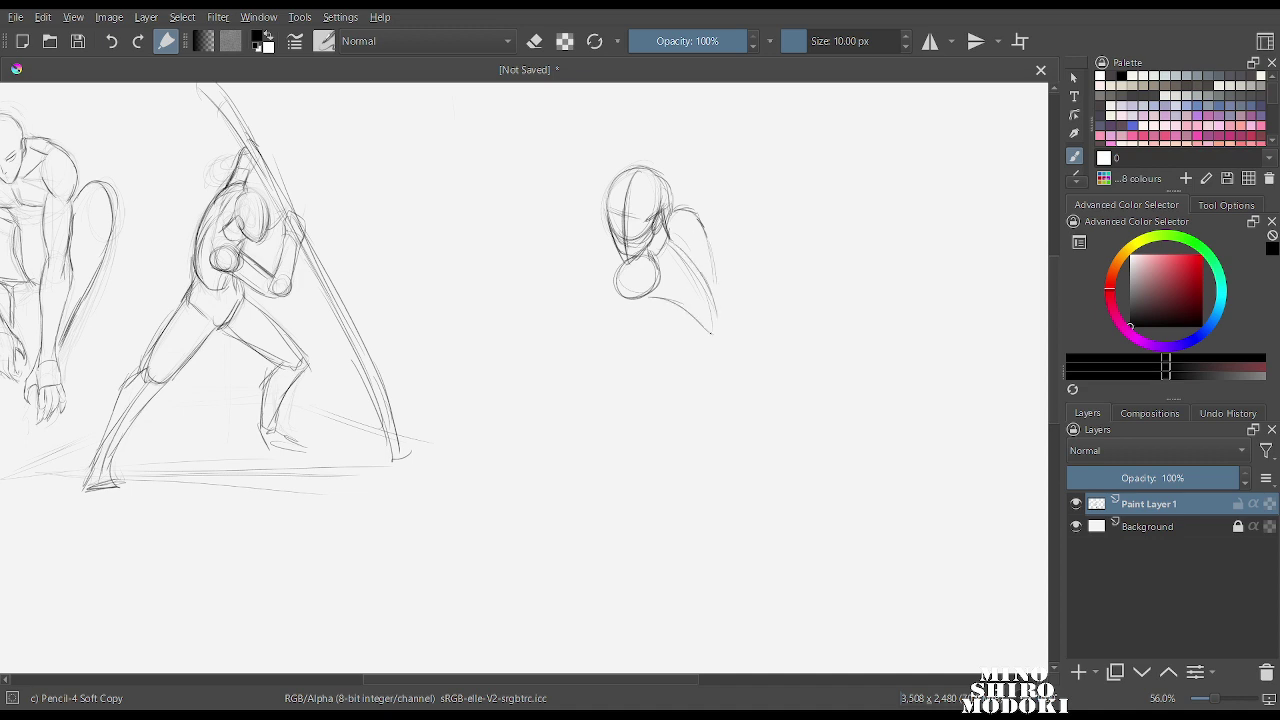
pyautogui.moveTo(712, 252); pyautogui.dragTo(716, 326)
# Draw the new figure's chest and ribcage lines, continuing the back contour down towards the hip.
pyautogui.moveTo(639, 300)
pyautogui.mouseDown()
pyautogui.moveTo(639, 334)
pyautogui.moveTo(670, 356)
pyautogui.mouseUp()
pyautogui.moveTo(634, 258); pyautogui.dragTo(640, 328)
pyautogui.moveTo(636, 306); pyautogui.dragTo(676, 357)
pyautogui.moveTo(650, 304); pyautogui.dragTo(700, 360)
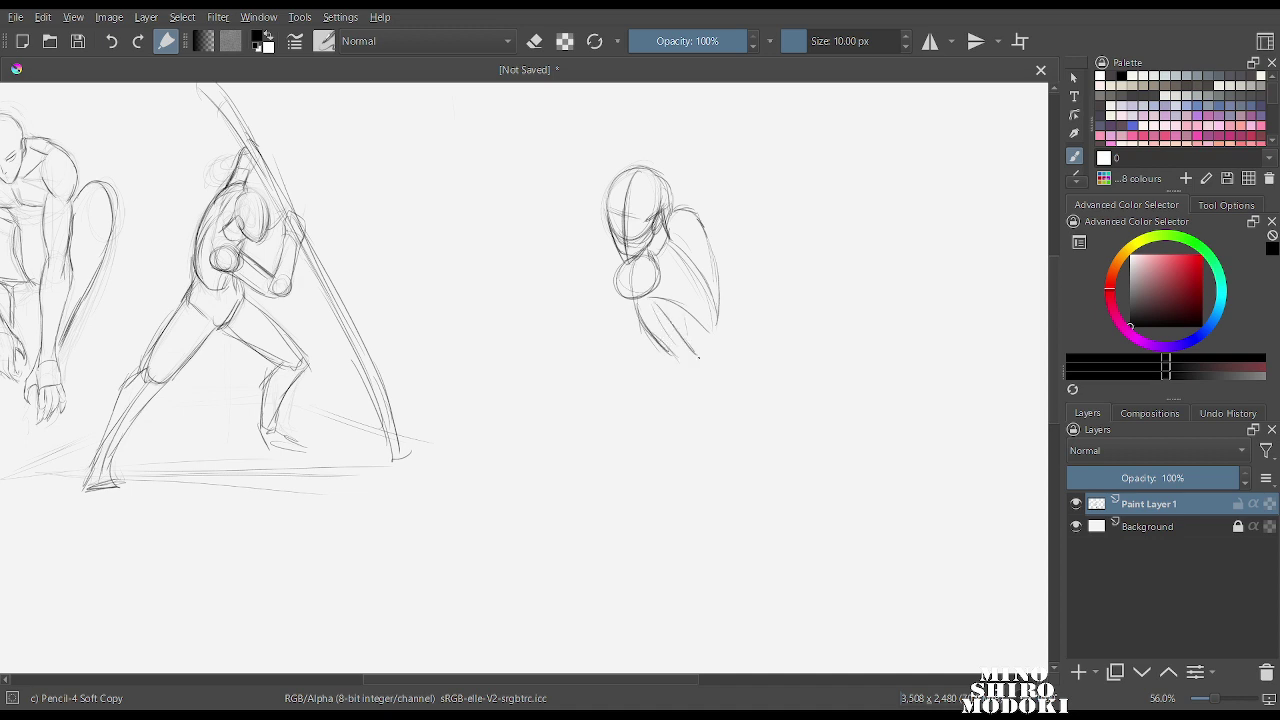
pyautogui.moveTo(720, 278)
pyautogui.mouseDown()
pyautogui.moveTo(716, 348)
pyautogui.moveTo(678, 376)
pyautogui.mouseUp()
pyautogui.moveTo(712, 346)
pyautogui.mouseDown()
pyautogui.moveTo(680, 380)
pyautogui.moveTo(673, 424)
pyautogui.mouseUp()
# Sketch the new figure's waist sides and tapered pelvis below the ribcage.
pyautogui.moveTo(670, 368)
pyautogui.mouseDown()
pyautogui.moveTo(664, 420)
pyautogui.moveTo(638, 386)
pyautogui.mouseUp()
pyautogui.moveTo(654, 340); pyautogui.dragTo(644, 392)
pyautogui.moveTo(652, 360); pyautogui.dragTo(640, 416)
pyautogui.moveTo(646, 392); pyautogui.dragTo(670, 448)
pyautogui.moveTo(696, 364)
pyautogui.mouseDown()
pyautogui.moveTo(670, 432)
pyautogui.moveTo(694, 436)
pyautogui.mouseUp()
pyautogui.moveTo(700, 392); pyautogui.dragTo(684, 460)
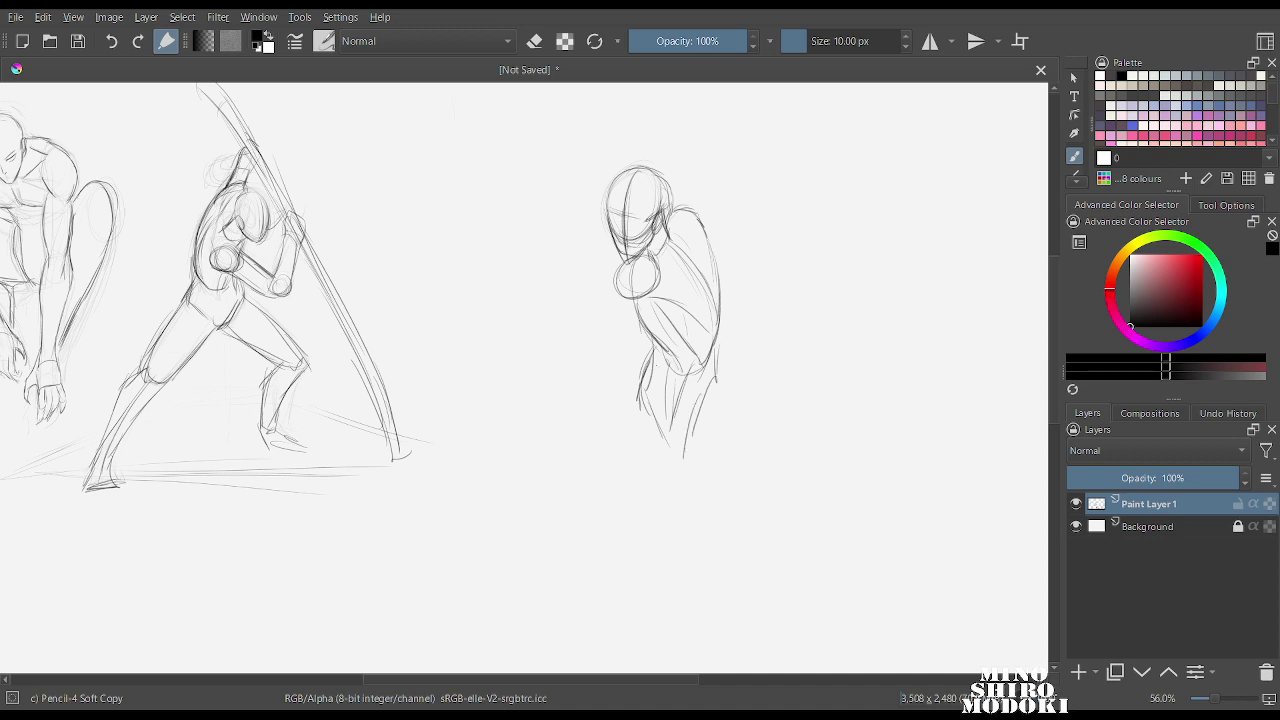
# Reinforce the new figure's ribcage curve, shoulder circle and pelvis outline.
pyautogui.moveTo(664, 352)
pyautogui.mouseDown()
pyautogui.moveTo(642, 392)
pyautogui.moveTo(666, 442)
pyautogui.moveTo(710, 366)
pyautogui.moveTo(718, 296)
pyautogui.mouseUp()
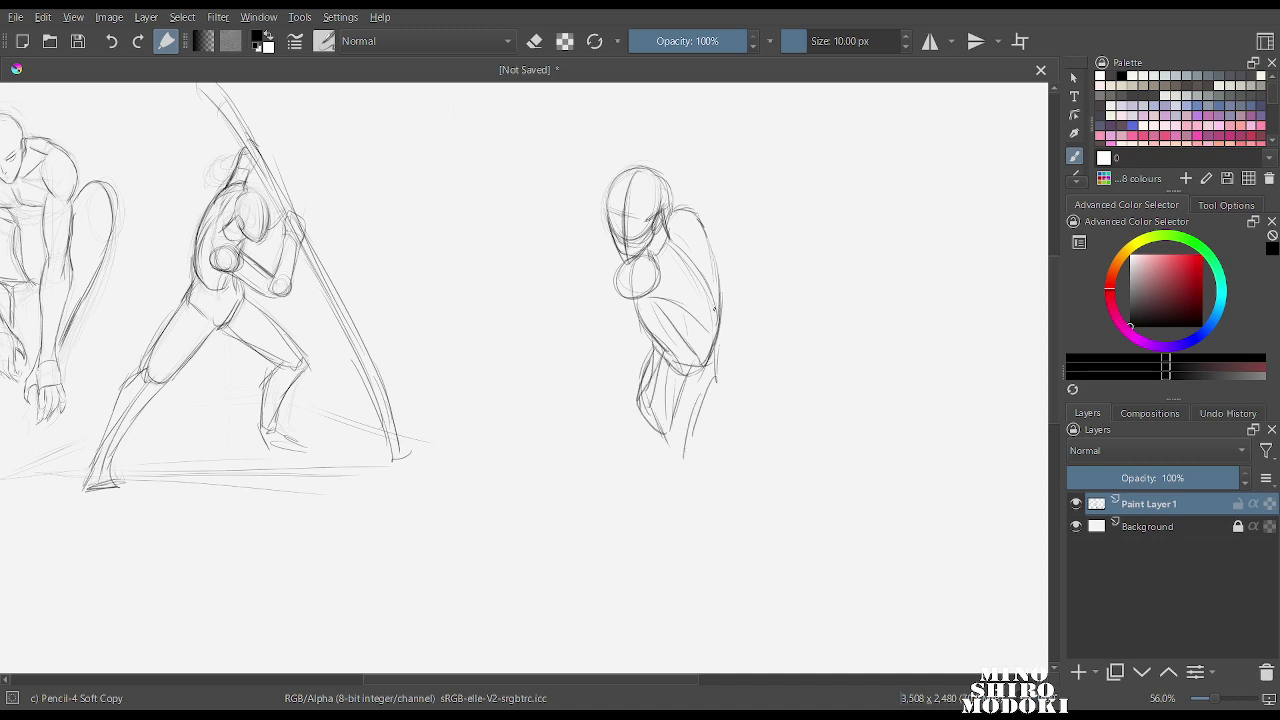
pyautogui.moveTo(646, 270)
pyautogui.mouseDown()
pyautogui.moveTo(614, 298)
pyautogui.moveTo(664, 292)
pyautogui.mouseUp()
pyautogui.moveTo(720, 350); pyautogui.dragTo(690, 436)
pyautogui.moveTo(654, 366)
pyautogui.mouseDown()
pyautogui.moveTo(646, 414)
pyautogui.moveTo(680, 460)
pyautogui.mouseUp()
pyautogui.moveTo(660, 412); pyautogui.dragTo(654, 456)
# Draw the forward thigh reaching diagonally from the pelvis, with a rounded end at the knee.
pyautogui.moveTo(640, 370); pyautogui.dragTo(504, 482)
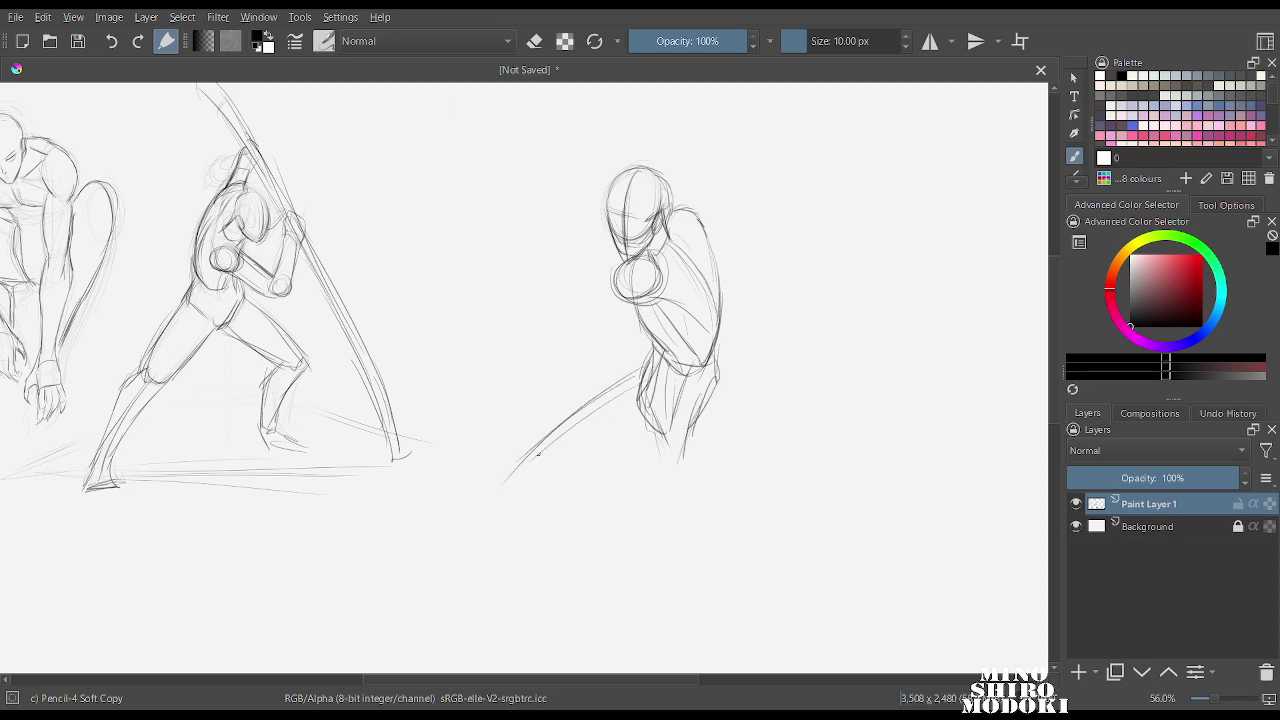
pyautogui.moveTo(660, 444); pyautogui.dragTo(548, 518)
pyautogui.moveTo(650, 366); pyautogui.dragTo(494, 518)
pyautogui.moveTo(540, 466)
pyautogui.mouseDown()
pyautogui.moveTo(620, 470)
pyautogui.moveTo(516, 536)
pyautogui.mouseUp()
pyautogui.moveTo(514, 482); pyautogui.dragTo(596, 504)
pyautogui.moveTo(642, 376); pyautogui.dragTo(580, 446)
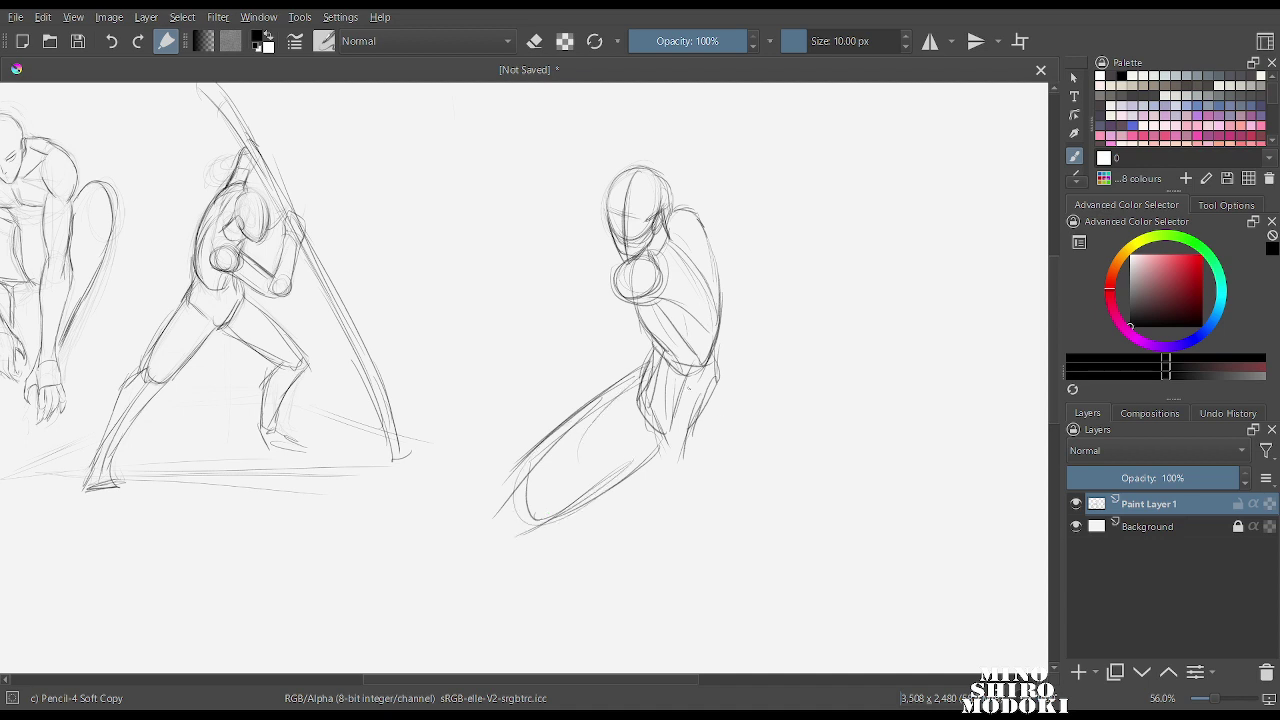
# Start the other thigh's contours from the hip and strengthen the waist and pelvis lines.
pyautogui.moveTo(706, 404); pyautogui.dragTo(724, 554)
pyautogui.moveTo(676, 458); pyautogui.dragTo(720, 412)
pyautogui.moveTo(712, 354)
pyautogui.mouseDown()
pyautogui.moveTo(744, 464)
pyautogui.moveTo(746, 448)
pyautogui.mouseUp()
pyautogui.moveTo(664, 330); pyautogui.dragTo(646, 428)
pyautogui.moveTo(648, 378); pyautogui.dragTo(694, 448)
pyautogui.moveTo(706, 372); pyautogui.dragTo(684, 424)
pyautogui.moveTo(650, 324); pyautogui.dragTo(646, 350)
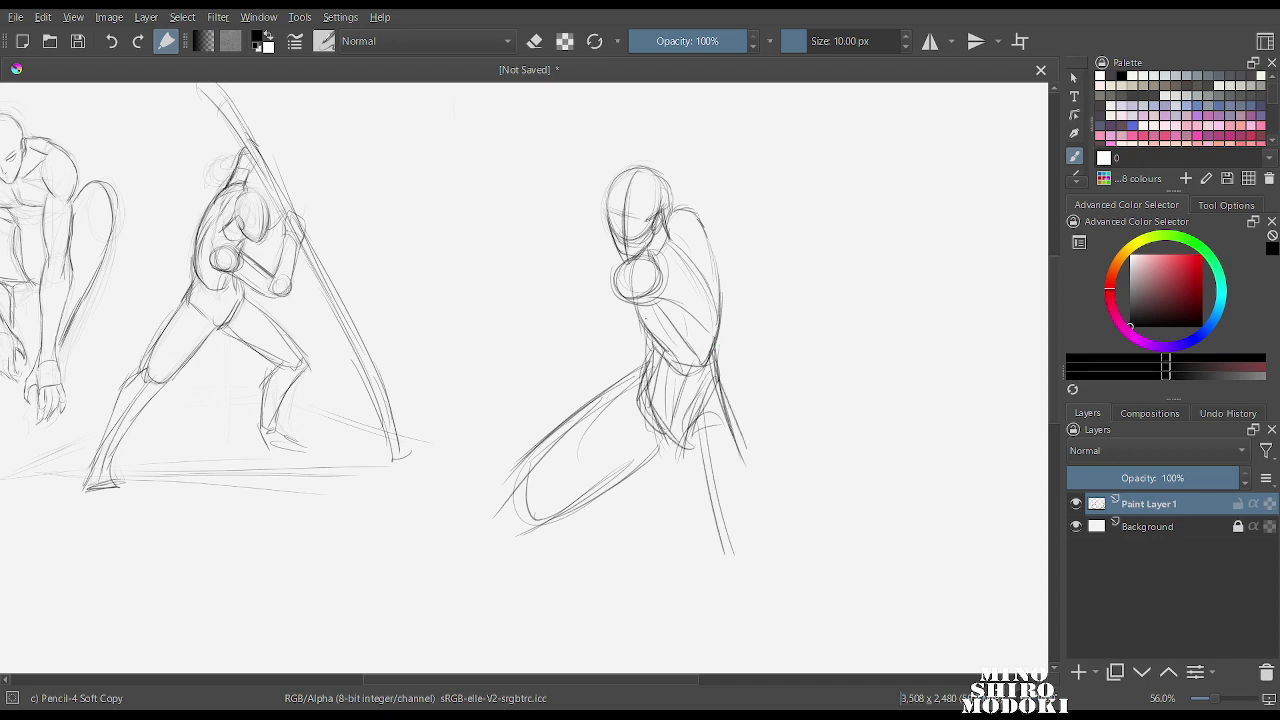
# Extend the rear thigh down to a rounded knee and darken the contours of the forward thigh.
pyautogui.moveTo(678, 446); pyautogui.dragTo(734, 564)
pyautogui.moveTo(726, 390); pyautogui.dragTo(782, 586)
pyautogui.moveTo(686, 450); pyautogui.dragTo(770, 628)
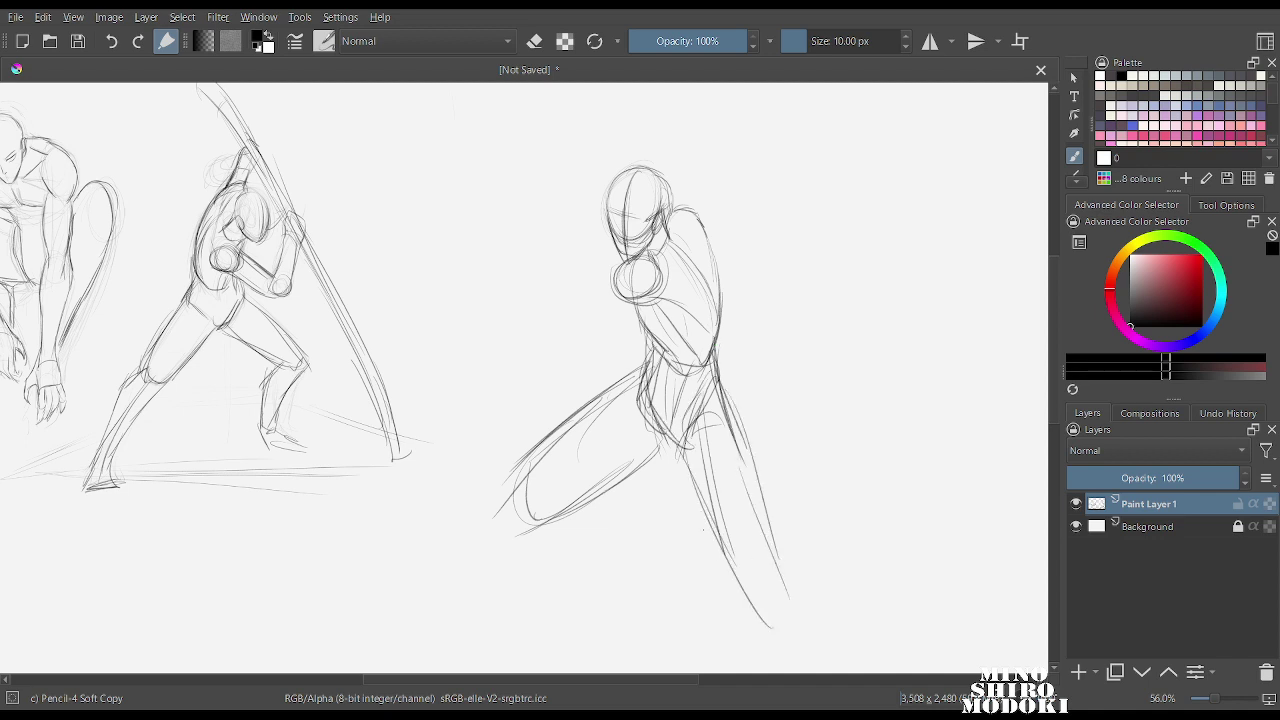
pyautogui.moveTo(704, 530); pyautogui.dragTo(780, 612)
pyautogui.moveTo(788, 600); pyautogui.dragTo(756, 486)
pyautogui.moveTo(762, 562); pyautogui.dragTo(770, 622)
pyautogui.moveTo(604, 388); pyautogui.dragTo(506, 506)
pyautogui.moveTo(522, 514)
pyautogui.mouseDown()
pyautogui.moveTo(606, 486)
pyautogui.moveTo(676, 434)
pyautogui.mouseUp()
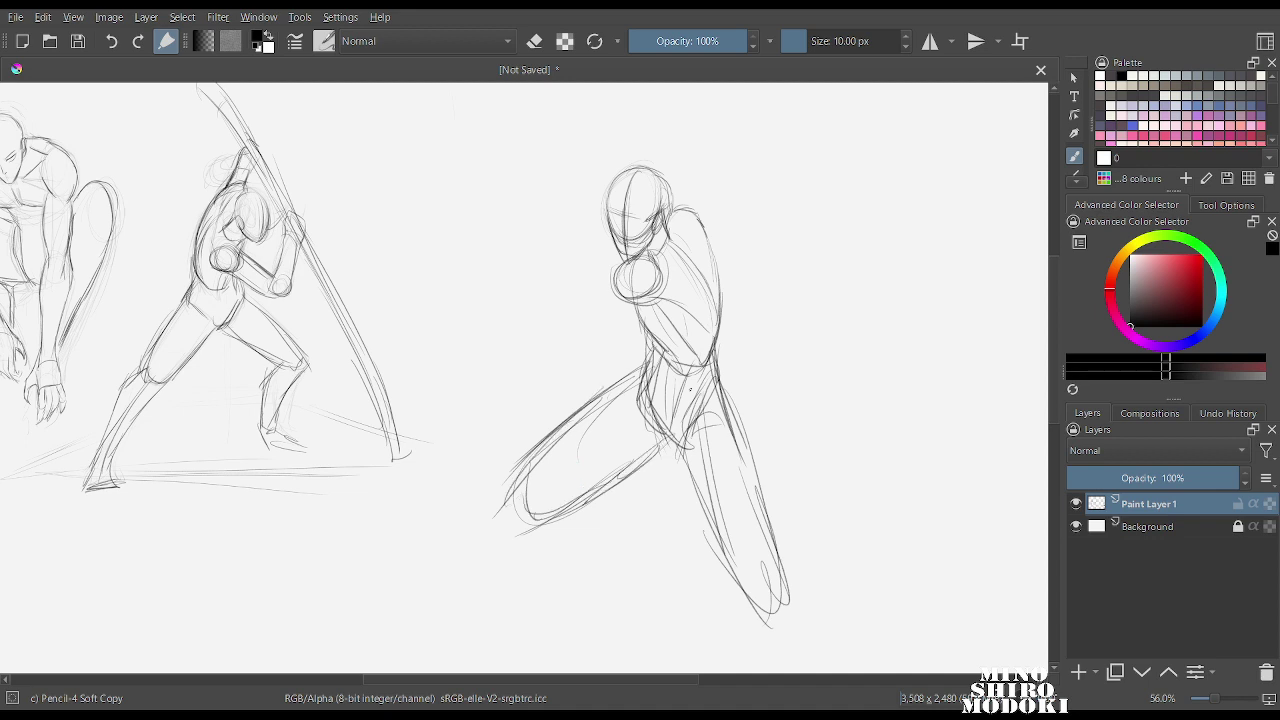
# Mark the outstretched arm with a slanted guide line and small oval, and strengthen the far shoulder, back and pelvis contours.
pyautogui.moveTo(558, 216)
pyautogui.mouseDown()
pyautogui.moveTo(514, 283)
pyautogui.moveTo(530, 278)
pyautogui.mouseUp()
pyautogui.moveTo(706, 187)
pyautogui.mouseDown()
pyautogui.moveTo(684, 214)
pyautogui.moveTo(702, 192)
pyautogui.moveTo(708, 244)
pyautogui.moveTo(661, 281)
pyautogui.moveTo(647, 317)
pyautogui.moveTo(700, 345)
pyautogui.mouseUp()
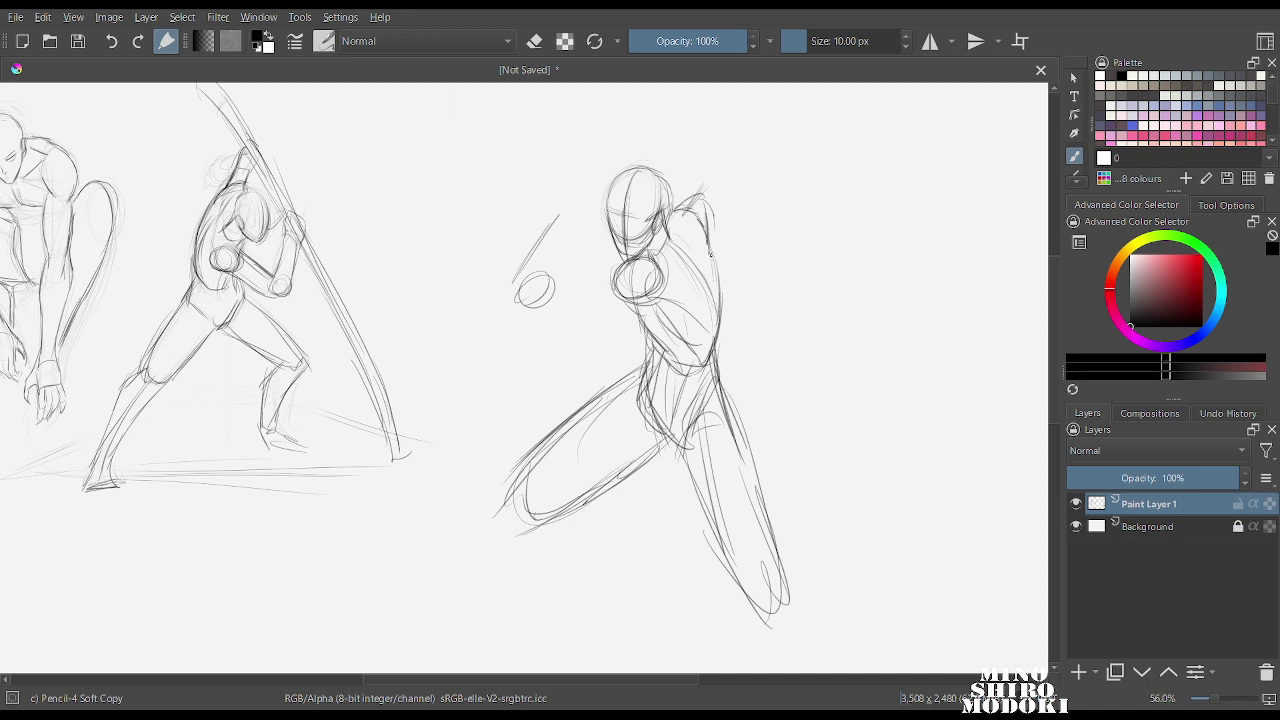
pyautogui.moveTo(711, 255)
pyautogui.mouseDown()
pyautogui.moveTo(720, 334)
pyautogui.moveTo(700, 362)
pyautogui.mouseUp()
pyautogui.moveTo(657, 342)
pyautogui.mouseDown()
pyautogui.moveTo(681, 367)
pyautogui.moveTo(650, 411)
pyautogui.moveTo(683, 446)
pyautogui.mouseUp()
pyautogui.moveTo(711, 373); pyautogui.dragTo(680, 441)
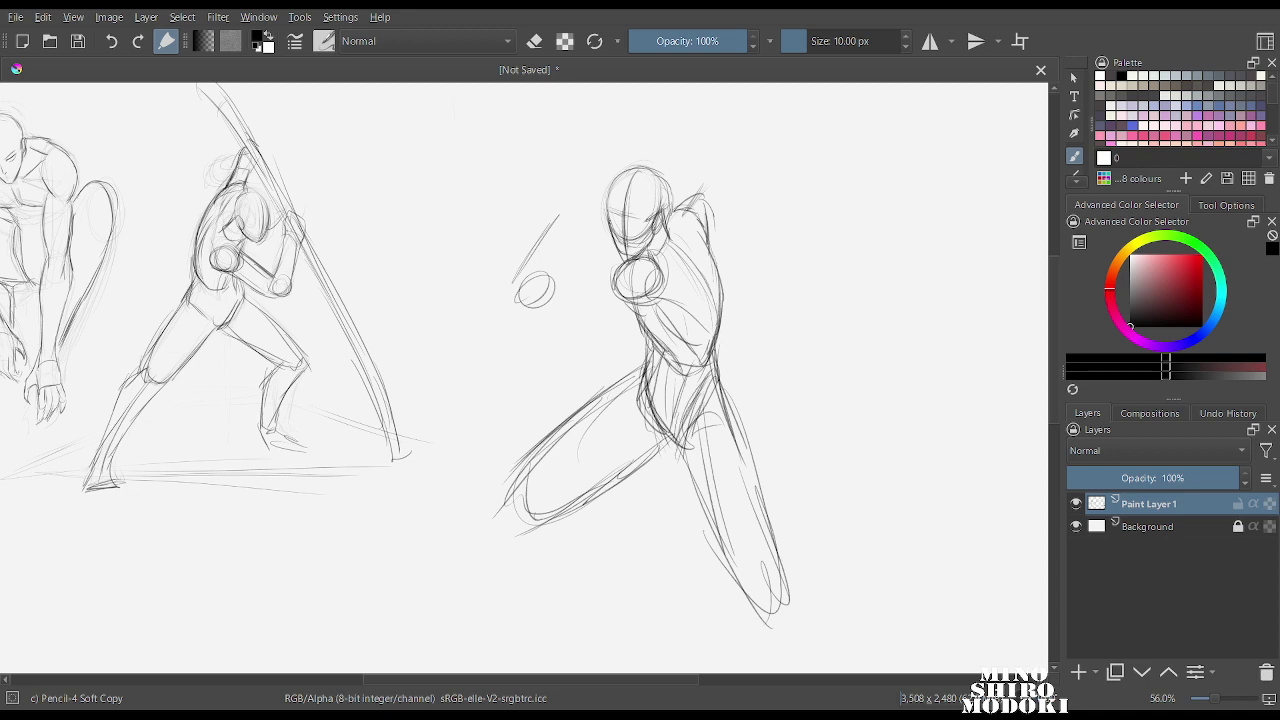
# Draw the third figure's outstretched upper arm from the shoulder to the elbow oval, and outline the forearm rising from it.
pyautogui.moveTo(558, 280); pyautogui.dragTo(610, 271)
pyautogui.moveTo(559, 310)
pyautogui.mouseDown()
pyautogui.moveTo(617, 297)
pyautogui.moveTo(560, 317)
pyautogui.mouseUp()
pyautogui.moveTo(601, 304); pyautogui.dragTo(636, 297)
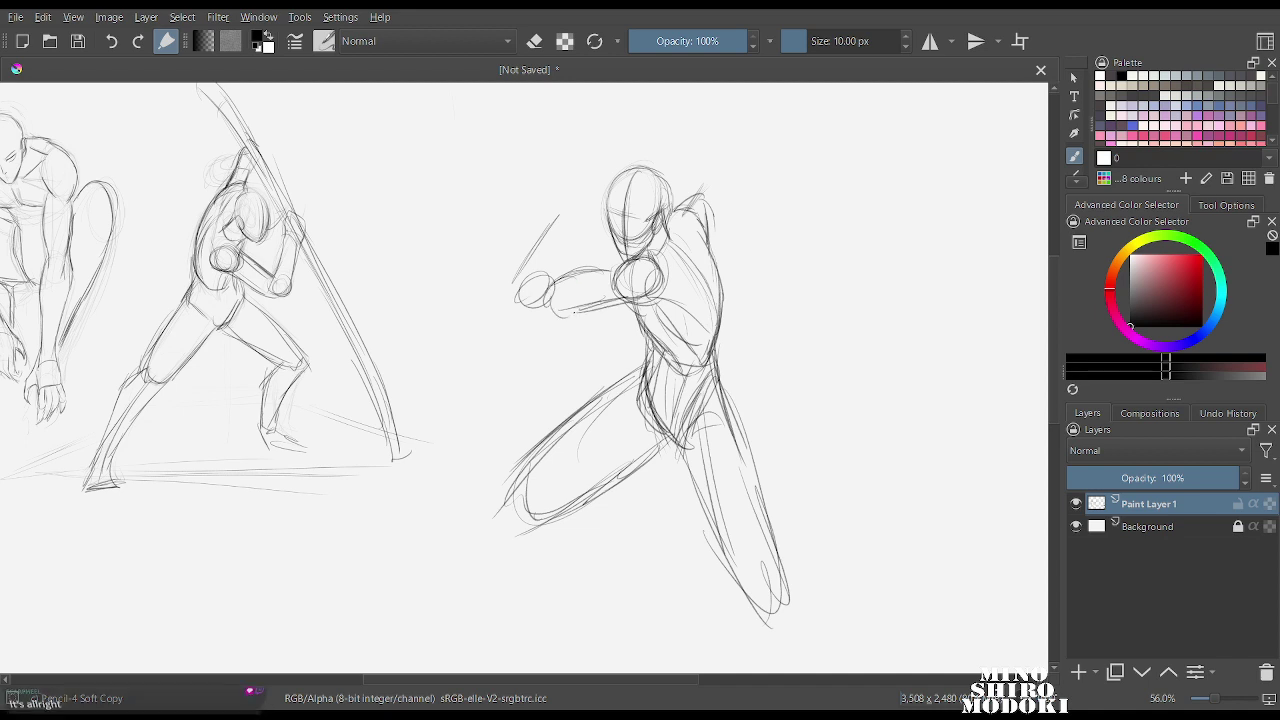
pyautogui.moveTo(549, 315); pyautogui.dragTo(615, 304)
pyautogui.moveTo(561, 229)
pyautogui.mouseDown()
pyautogui.moveTo(523, 286)
pyautogui.moveTo(572, 224)
pyautogui.moveTo(545, 318)
pyautogui.moveTo(652, 251)
pyautogui.moveTo(666, 260)
pyautogui.mouseUp()
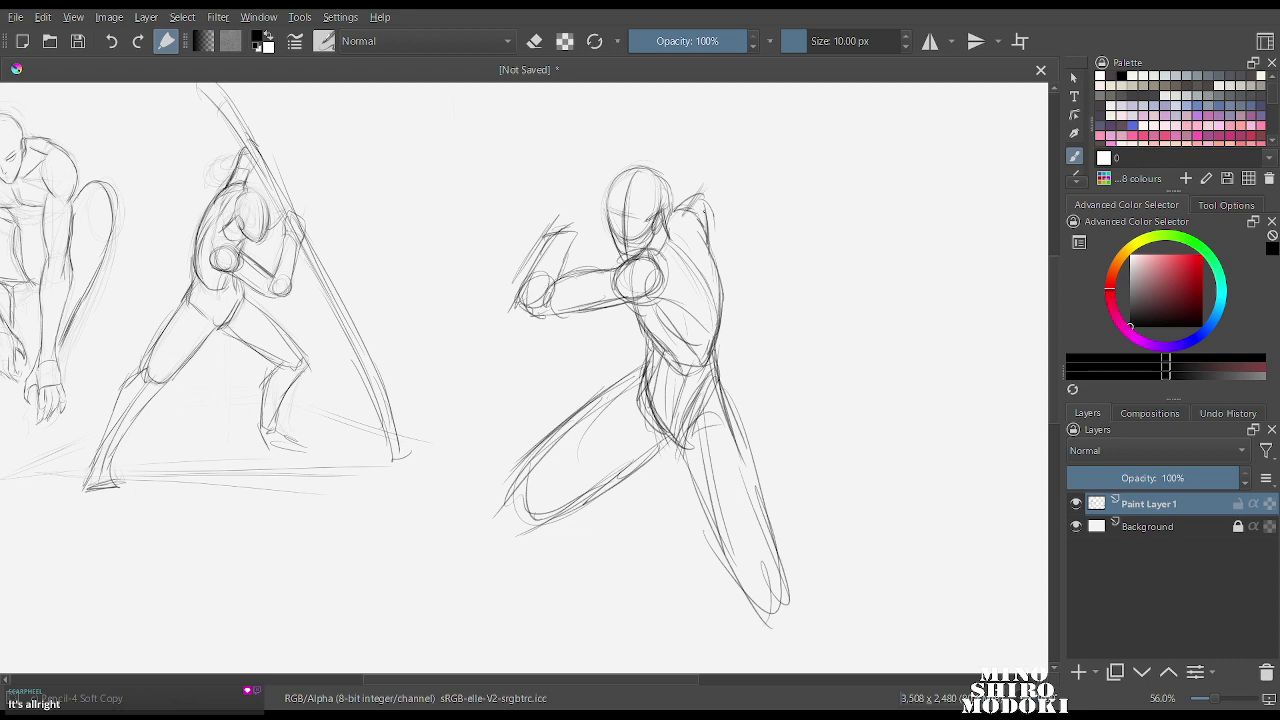
# Rough in the raised rear arm bent above the shoulder, and block in the front arm's palm and wrist.
pyautogui.moveTo(662, 128)
pyautogui.mouseDown()
pyautogui.moveTo(650, 148)
pyautogui.moveTo(726, 168)
pyautogui.moveTo(682, 202)
pyautogui.moveTo(726, 174)
pyautogui.mouseUp()
pyautogui.moveTo(726, 174)
pyautogui.mouseDown()
pyautogui.moveTo(716, 240)
pyautogui.moveTo(705, 240)
pyautogui.mouseUp()
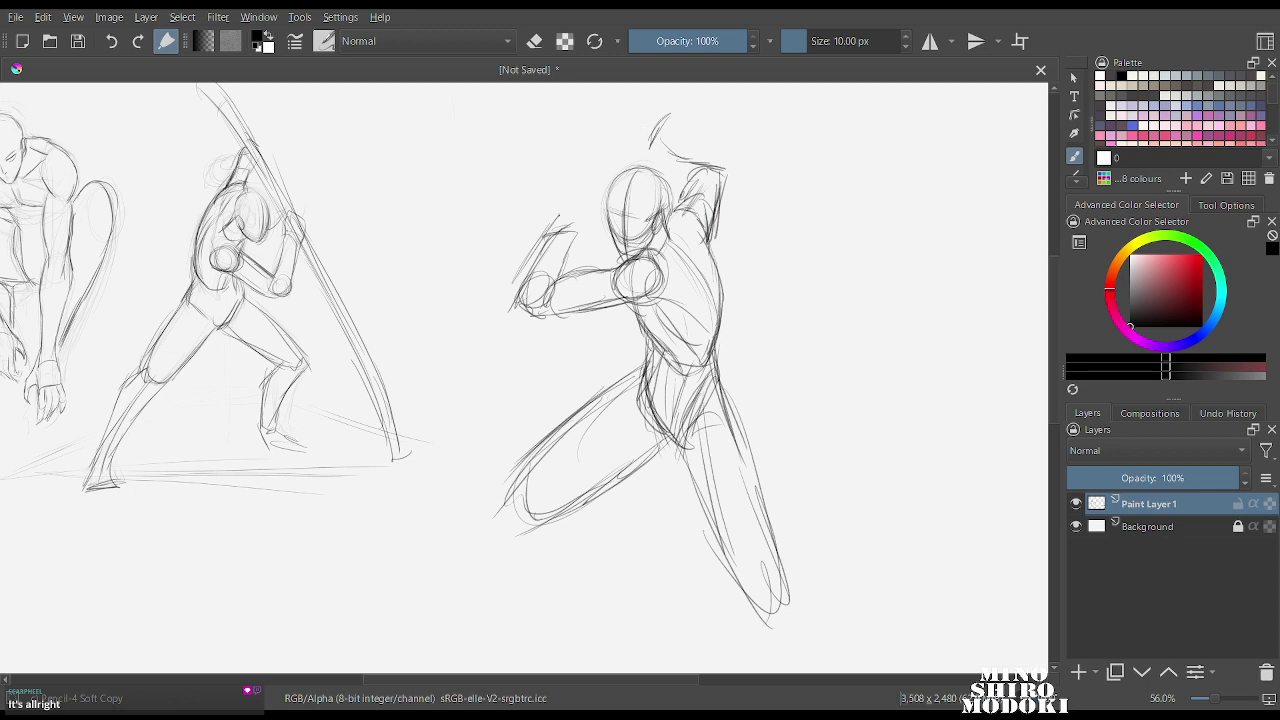
pyautogui.moveTo(556, 232); pyautogui.dragTo(548, 212)
pyautogui.moveTo(546, 212)
pyautogui.mouseDown()
pyautogui.moveTo(566, 200)
pyautogui.moveTo(556, 288)
pyautogui.mouseUp()
pyautogui.moveTo(536, 276); pyautogui.dragTo(519, 311)
# Sketch small finger ovals on the raised rear hand and define the forearm and upper arm leading to it.
pyautogui.press('m')
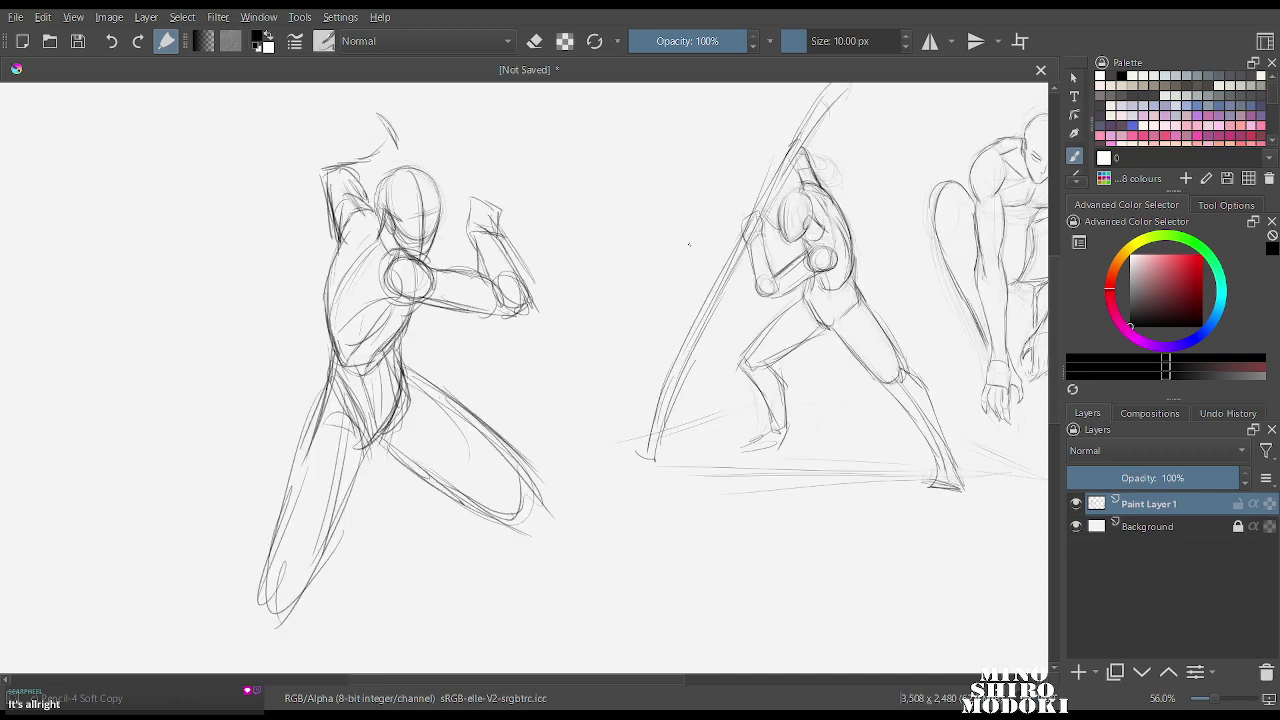
pyautogui.scroll(-4, 684, 242)
pyautogui.scroll(4, 642, 212)
pyautogui.press('m')
pyautogui.press('m')
pyautogui.press('m')
pyautogui.scroll(5, 575, 329)
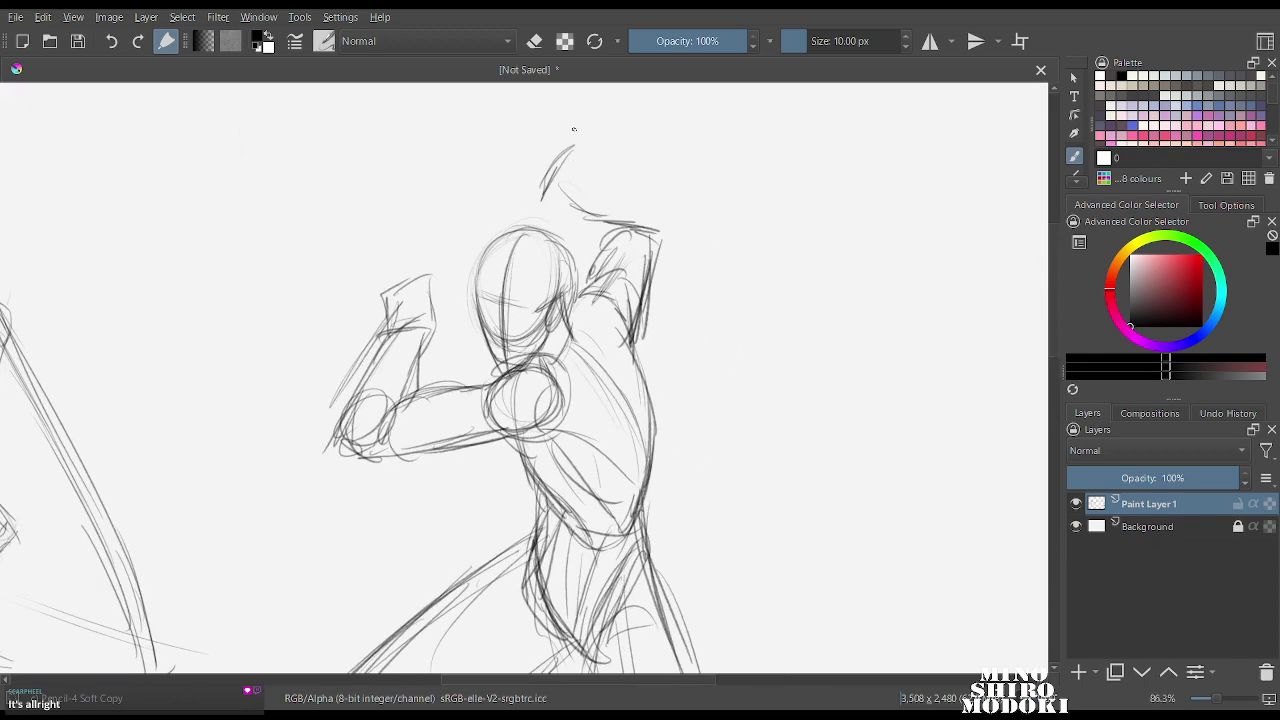
pyautogui.moveTo(560, 170)
pyautogui.mouseDown()
pyautogui.moveTo(572, 148)
pyautogui.moveTo(583, 182)
pyautogui.moveTo(571, 168)
pyautogui.moveTo(546, 203)
pyautogui.moveTo(586, 209)
pyautogui.moveTo(603, 246)
pyautogui.mouseUp()
pyautogui.moveTo(596, 199)
pyautogui.mouseDown()
pyautogui.moveTo(635, 220)
pyautogui.moveTo(581, 304)
pyautogui.moveTo(622, 286)
pyautogui.moveTo(622, 338)
pyautogui.mouseUp()
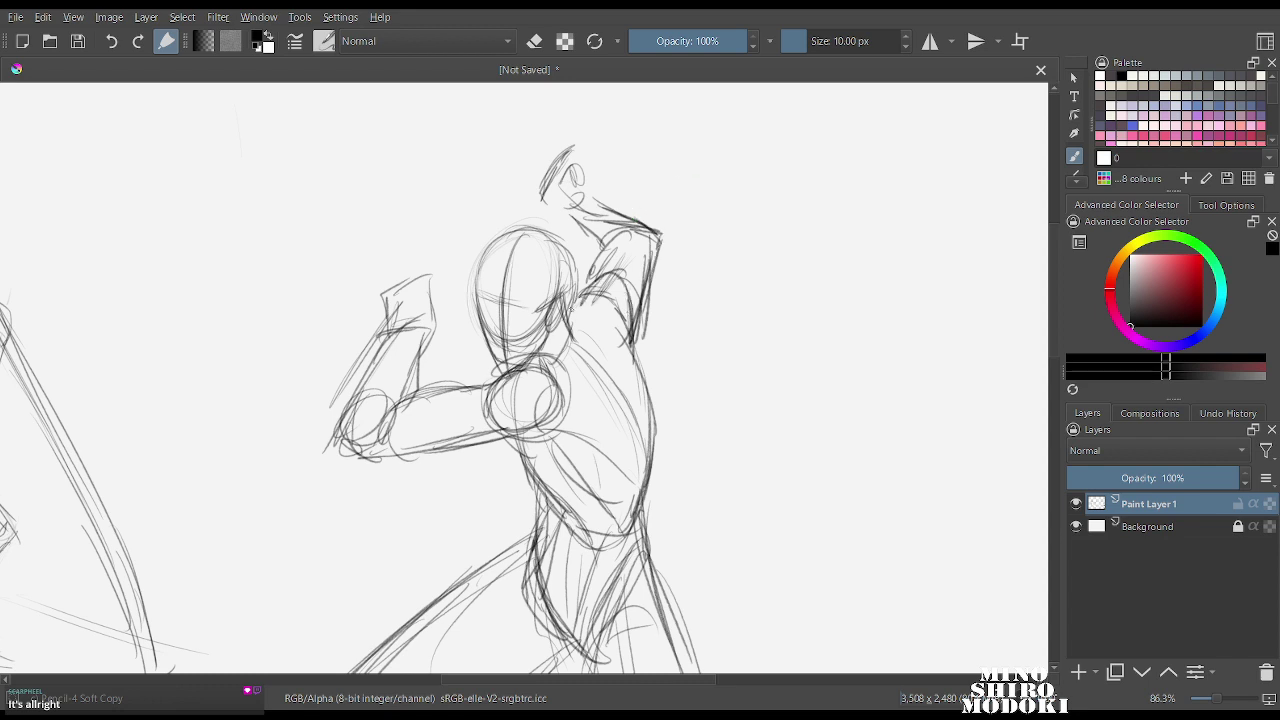
# Strengthen the contours of the third figure's neck, back, chest and ribcage.
pyautogui.moveTo(570, 306)
pyautogui.mouseDown()
pyautogui.moveTo(588, 340)
pyautogui.moveTo(586, 312)
pyautogui.mouseUp()
pyautogui.moveTo(570, 300)
pyautogui.mouseDown()
pyautogui.moveTo(582, 326)
pyautogui.moveTo(646, 372)
pyautogui.moveTo(648, 444)
pyautogui.mouseUp()
pyautogui.moveTo(656, 384); pyautogui.dragTo(642, 480)
pyautogui.moveTo(600, 356); pyautogui.dragTo(640, 444)
pyautogui.moveTo(638, 416); pyautogui.dragTo(628, 500)
pyautogui.moveTo(514, 432)
pyautogui.mouseDown()
pyautogui.moveTo(530, 490)
pyautogui.moveTo(574, 520)
pyautogui.mouseUp()
pyautogui.moveTo(550, 498); pyautogui.dragTo(598, 550)
pyautogui.moveTo(490, 402)
pyautogui.mouseDown()
pyautogui.moveTo(526, 442)
pyautogui.moveTo(562, 434)
pyautogui.mouseUp()
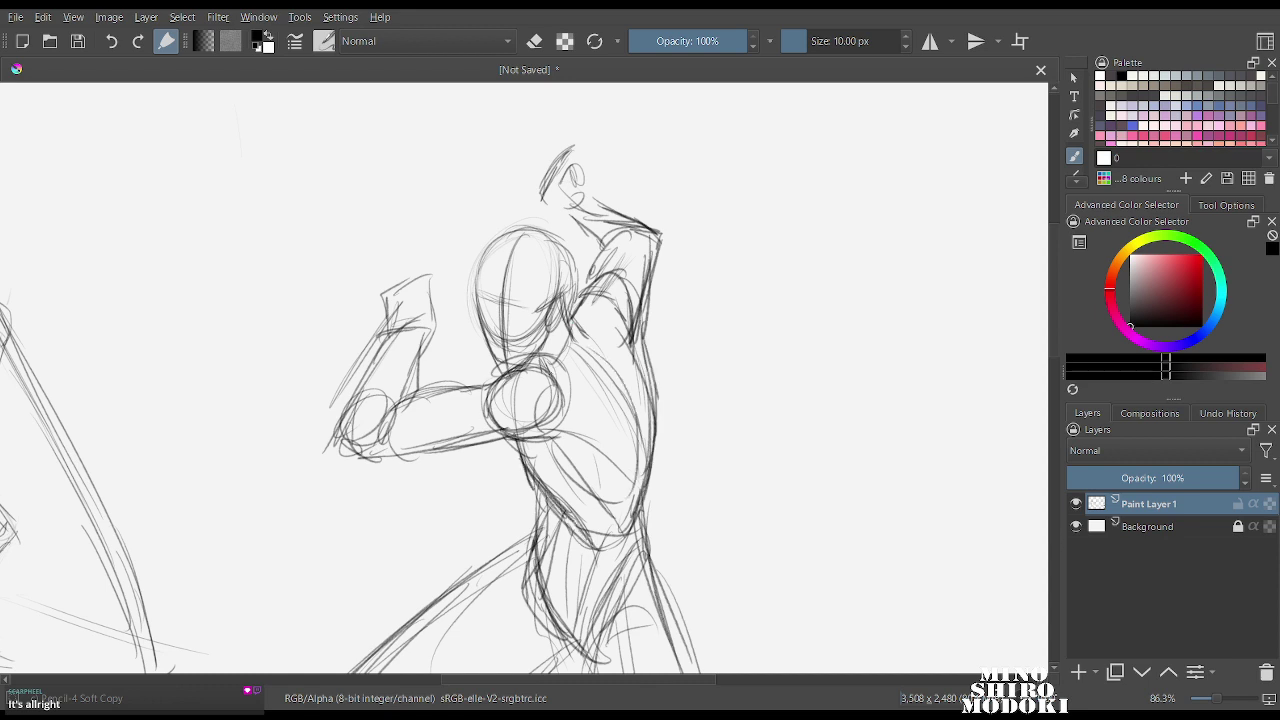
# Darken the shoulder circle and the front arm's contours, and round off the elbow.
pyautogui.moveTo(556, 370); pyautogui.dragTo(560, 436)
pyautogui.moveTo(498, 378); pyautogui.dragTo(430, 394)
pyautogui.moveTo(436, 384)
pyautogui.mouseDown()
pyautogui.moveTo(397, 424)
pyautogui.moveTo(404, 436)
pyautogui.moveTo(496, 438)
pyautogui.mouseUp()
pyautogui.moveTo(416, 456); pyautogui.dragTo(484, 442)
pyautogui.moveTo(410, 356); pyautogui.dragTo(406, 416)
pyautogui.moveTo(396, 330); pyautogui.dragTo(342, 456)
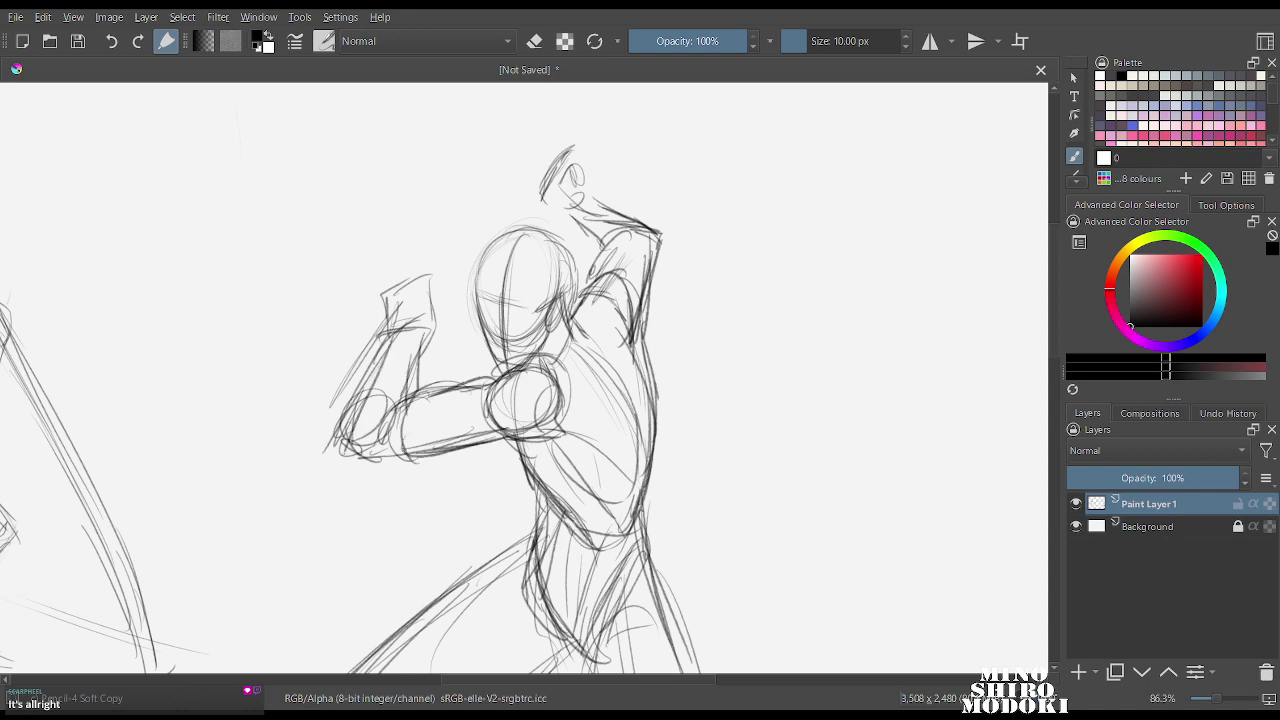
pyautogui.moveTo(358, 398)
pyautogui.mouseDown()
pyautogui.moveTo(384, 466)
pyautogui.moveTo(398, 452)
pyautogui.mouseUp()
pyautogui.moveTo(404, 388)
pyautogui.mouseDown()
pyautogui.moveTo(432, 334)
pyautogui.moveTo(375, 327)
pyautogui.mouseUp()
# Draw the spread fingers and the thumb on the front hand.
pyautogui.moveTo(418, 280); pyautogui.dragTo(411, 244)
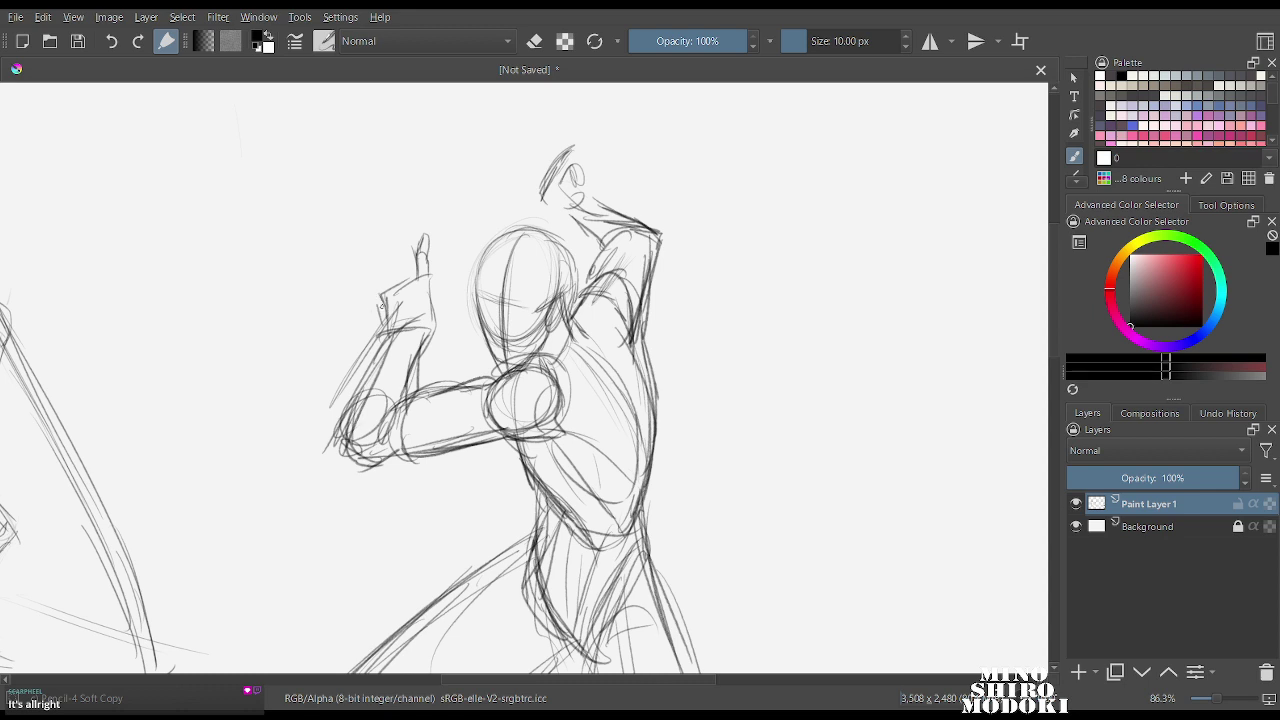
pyautogui.moveTo(378, 291); pyautogui.dragTo(375, 298)
pyautogui.moveTo(403, 260); pyautogui.dragTo(408, 276)
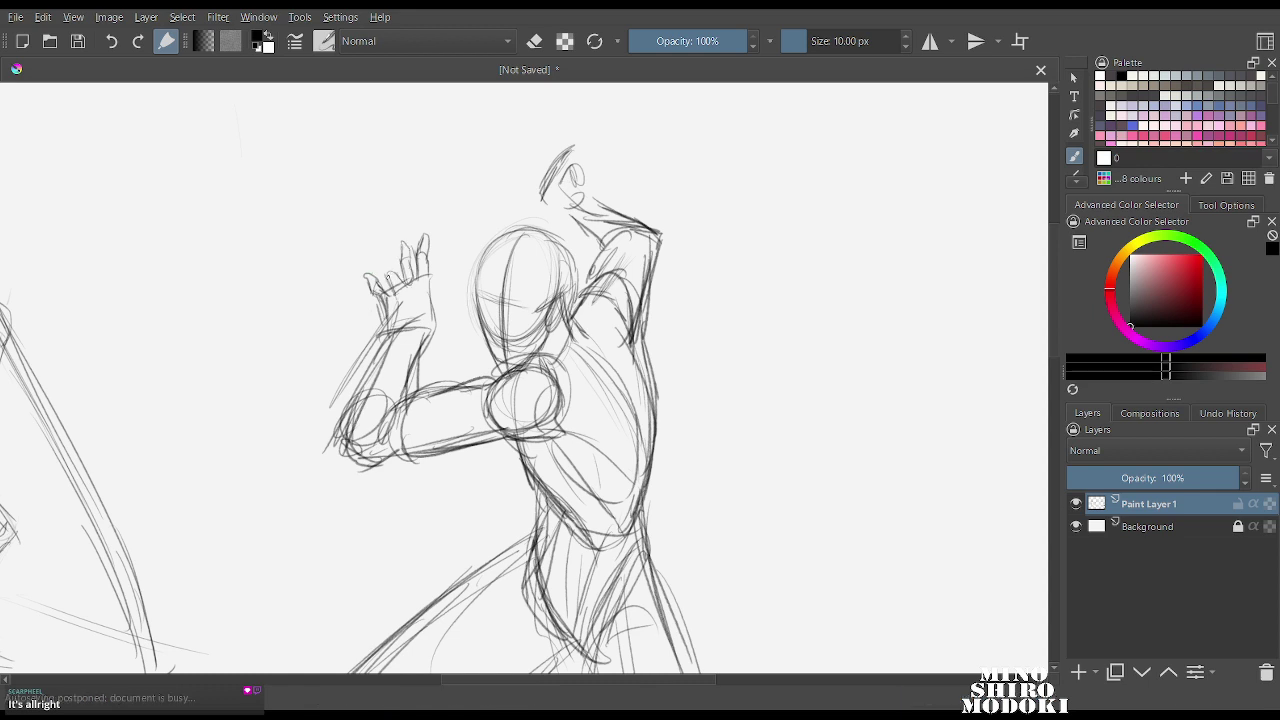
pyautogui.moveTo(432, 285); pyautogui.dragTo(438, 306)
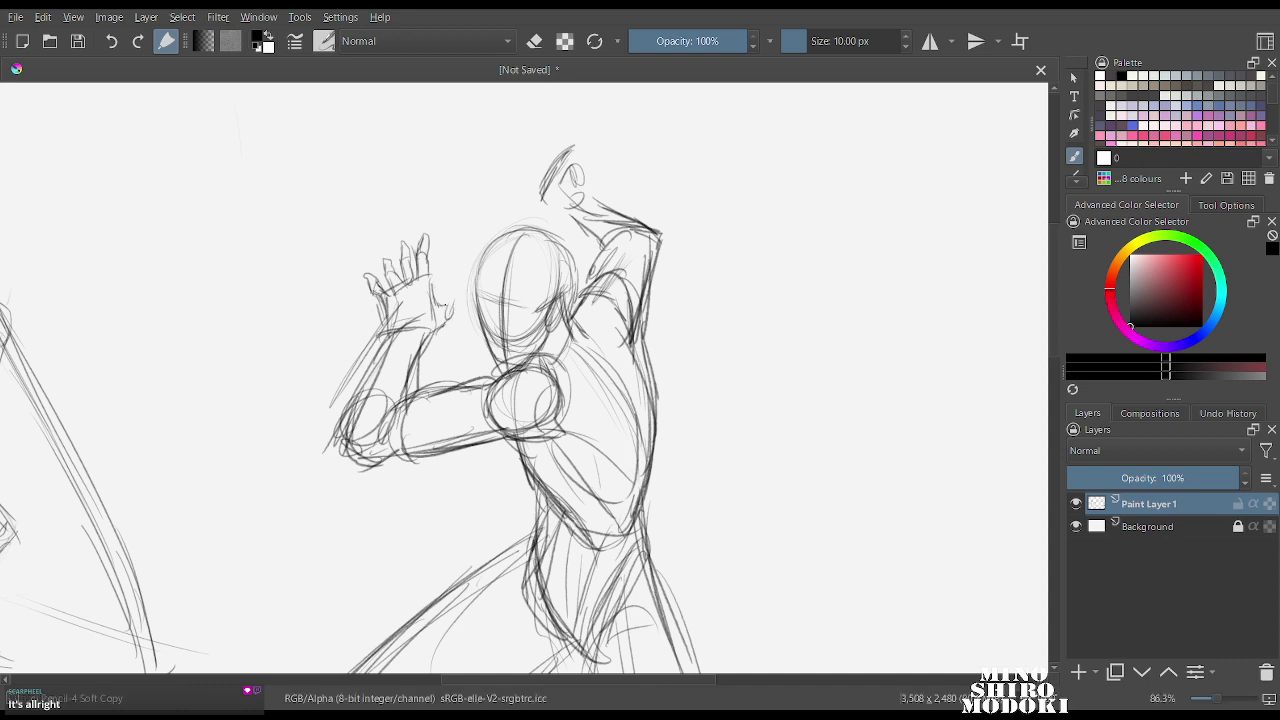
# Check the third figure's pose and proportions in a mirrored view and against the whole page.
pyautogui.press('m')
pyautogui.scroll(-5, 702, 235)
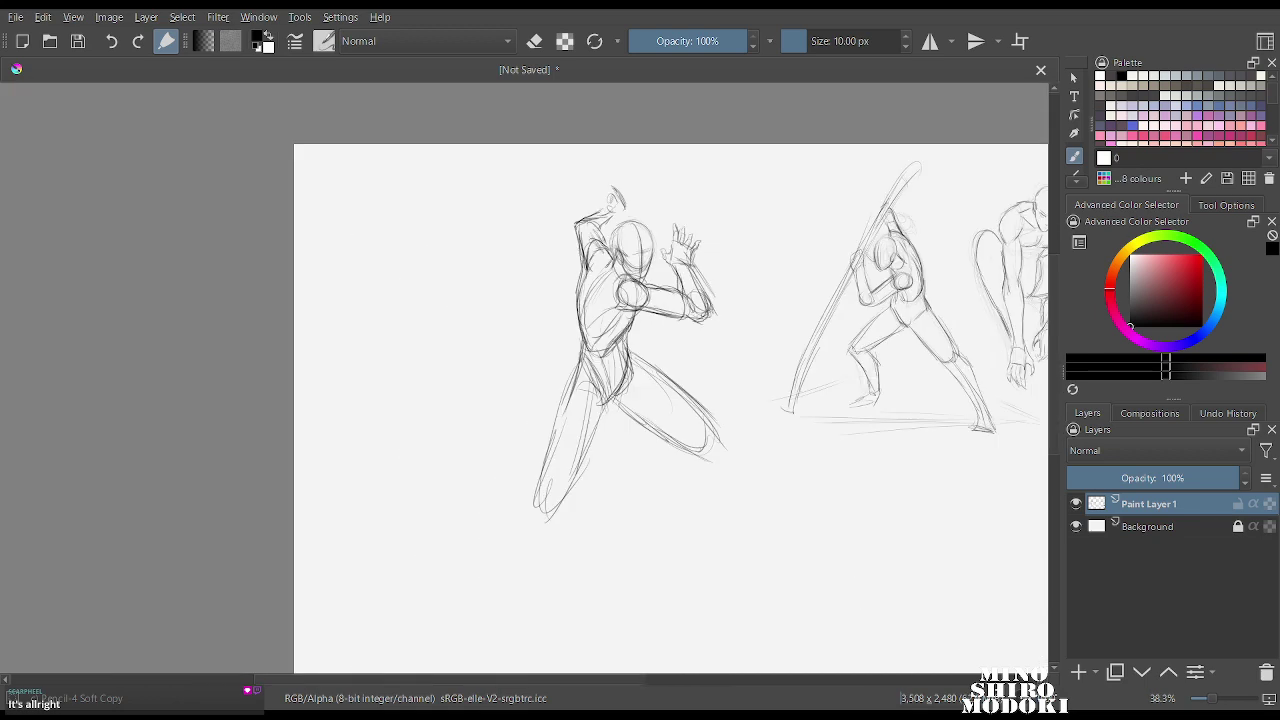
pyautogui.scroll(3, 702, 235)
pyautogui.press('m')
pyautogui.press('m')
pyautogui.press('m')
pyautogui.scroll(1, 570, 423)
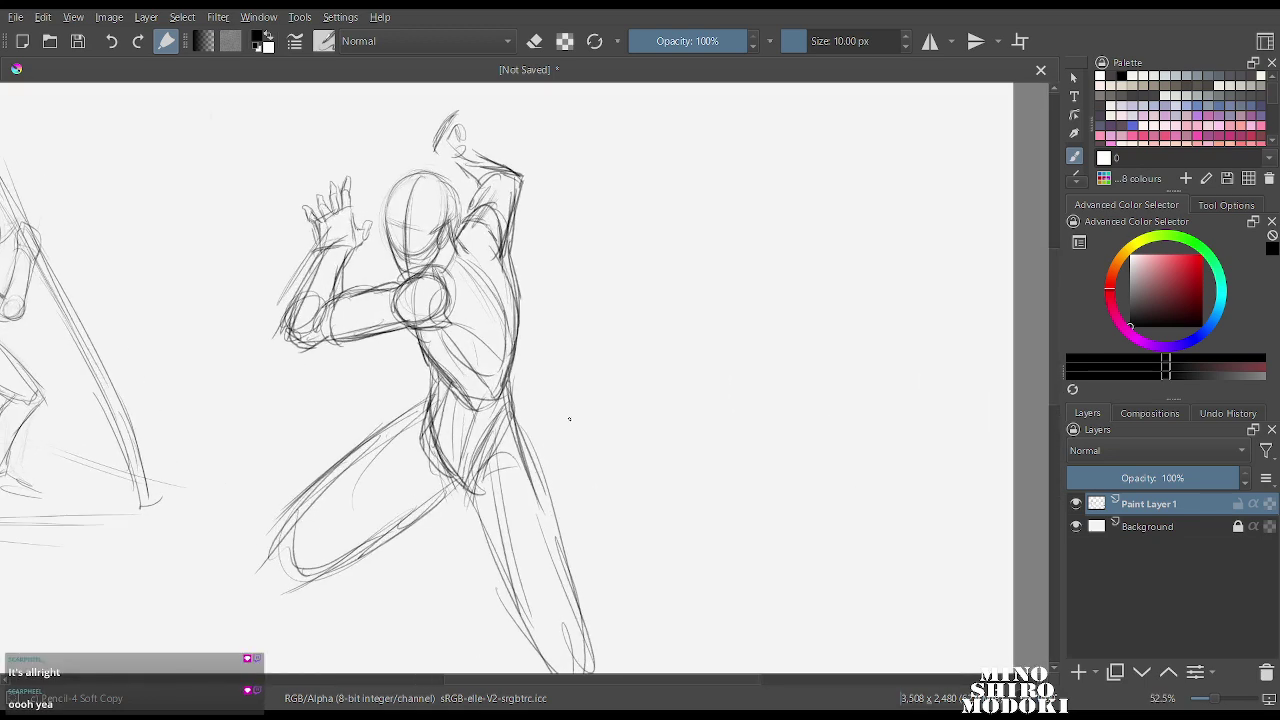
pyautogui.moveTo(569, 420); pyautogui.dragTo(590, 296)
pyautogui.scroll(-6, 590, 296)
pyautogui.scroll(5, 590, 296)
pyautogui.press('-')
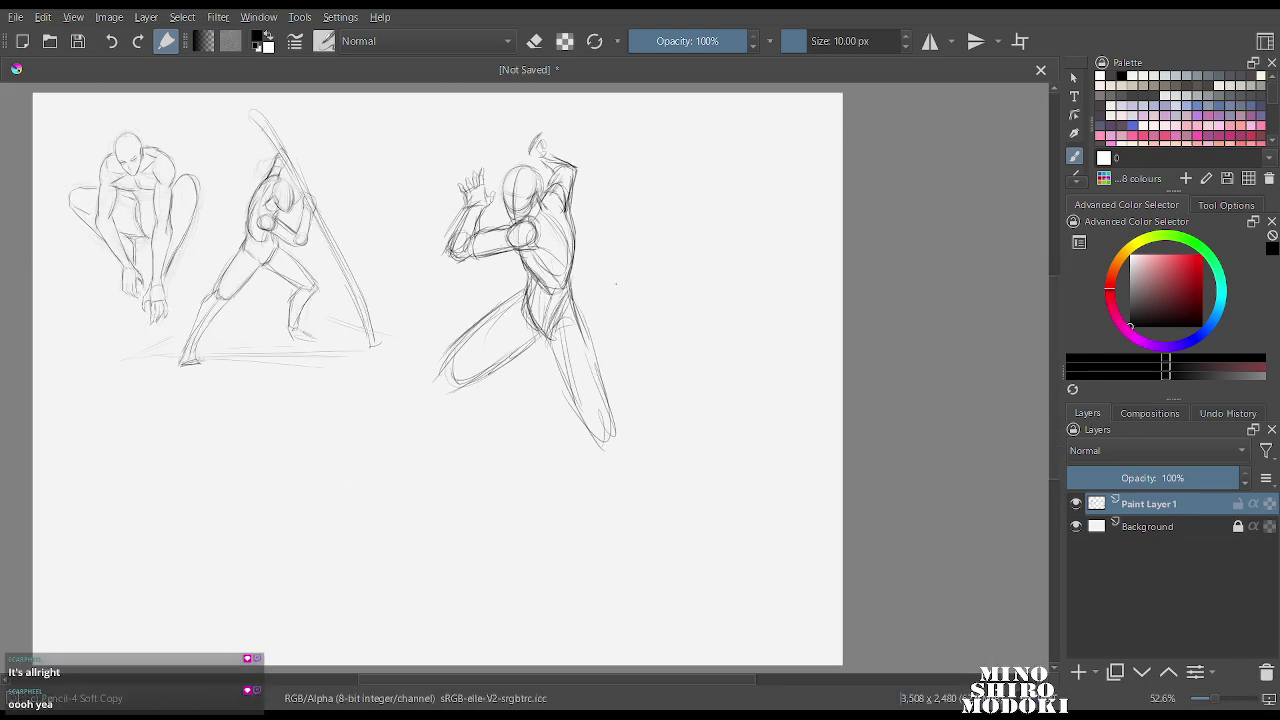
# Fade the third figure's waist, pelvis and legs with the soft eraser at 656 px.
pyautogui.rightClick(625, 252)
pyautogui.click(591, 357)
pyautogui.moveTo(502, 319); pyautogui.dragTo(550, 333)
# Return to the Pencil-4 Soft brush and draw a long slanted sword handle from the raised hand towards the open hand.
pyautogui.scroll(4, 559, 98)
pyautogui.press('+')
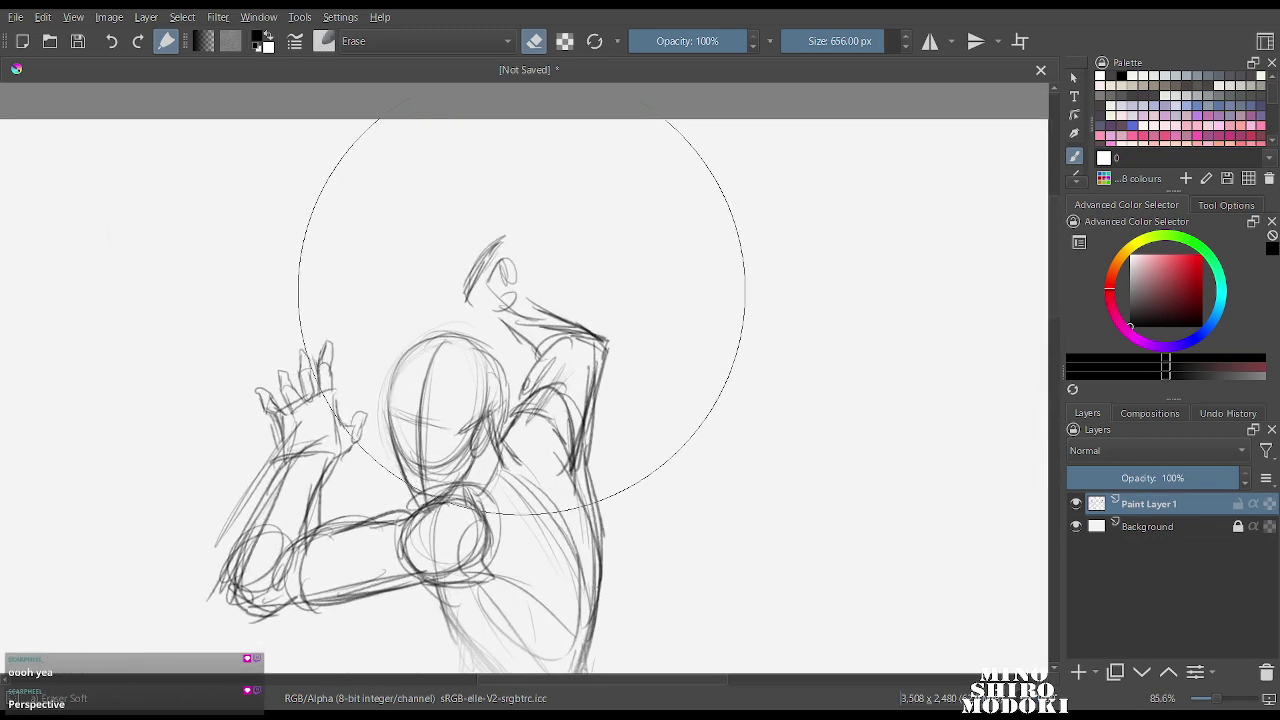
pyautogui.rightClick(520, 320)
pyautogui.click(454, 215)
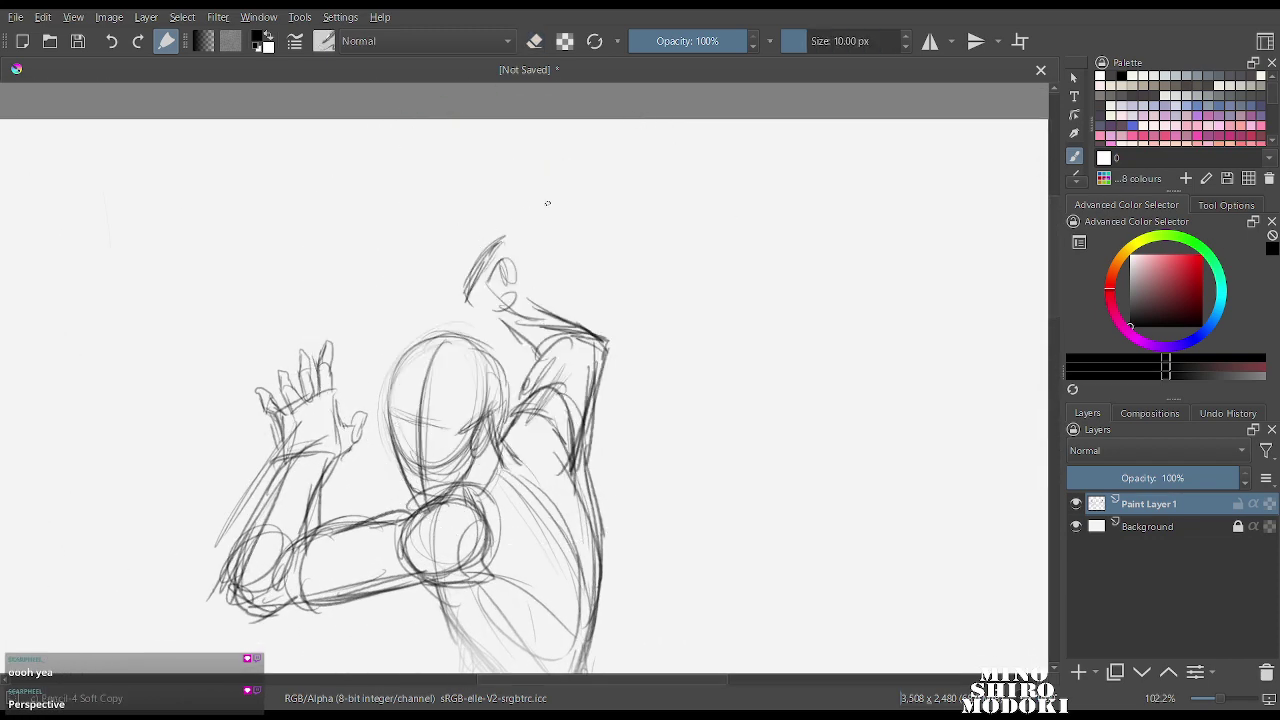
pyautogui.moveTo(538, 234); pyautogui.dragTo(338, 386)
pyautogui.moveTo(514, 246)
pyautogui.mouseDown()
pyautogui.moveTo(337, 384)
pyautogui.moveTo(377, 350)
pyautogui.moveTo(348, 396)
pyautogui.mouseUp()
pyautogui.moveTo(444, 284); pyautogui.dragTo(350, 368)
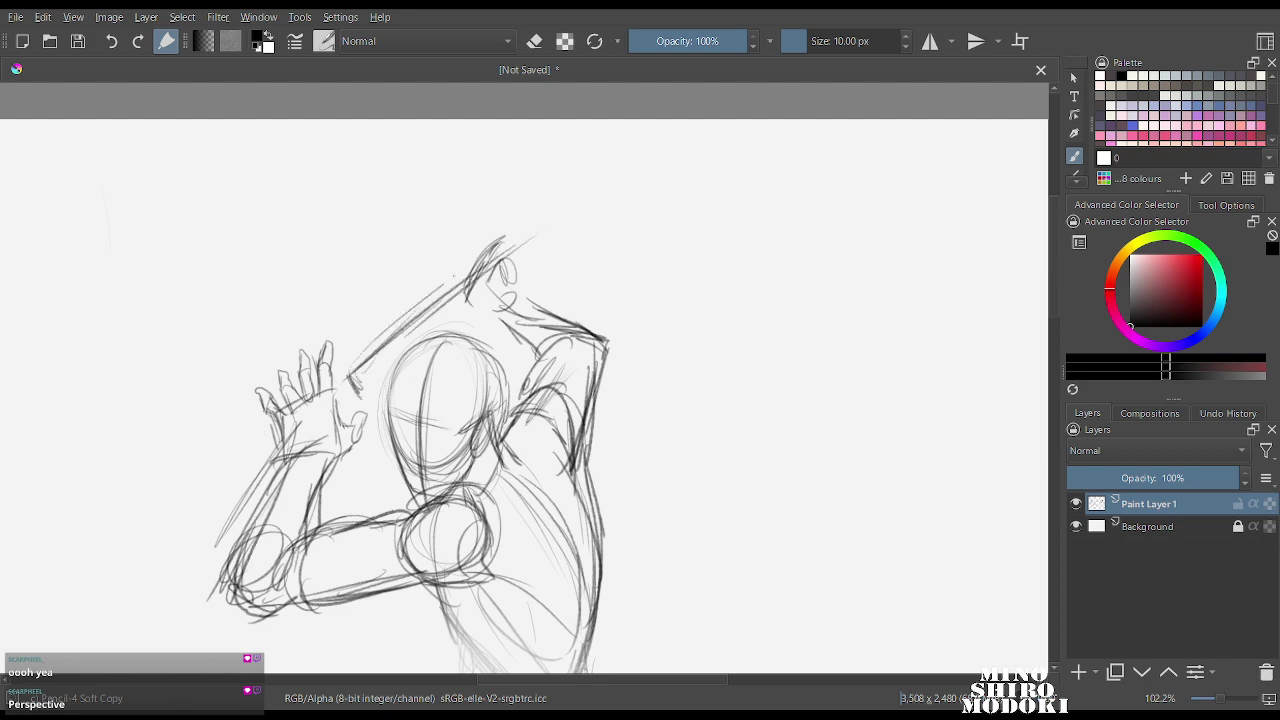
pyautogui.moveTo(510, 246)
pyautogui.mouseDown()
pyautogui.moveTo(376, 338)
pyautogui.moveTo(516, 248)
pyautogui.moveTo(506, 276)
pyautogui.moveTo(424, 338)
pyautogui.mouseUp()
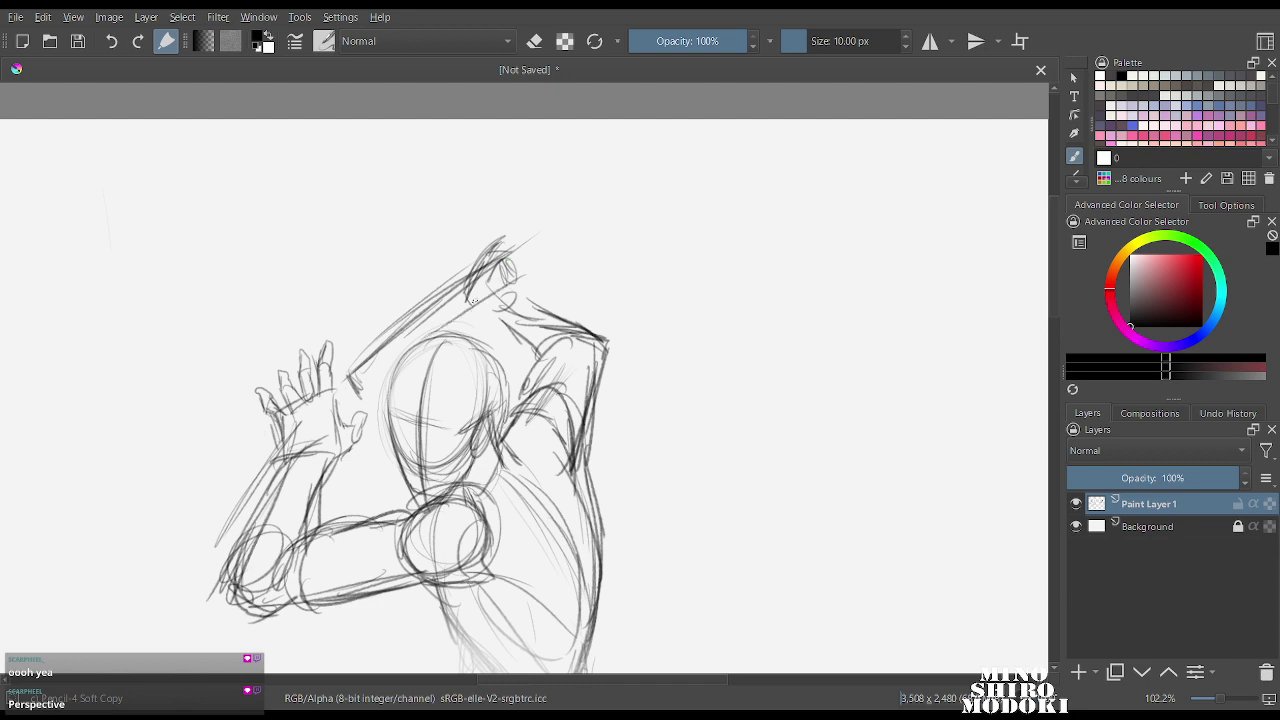
pyautogui.moveTo(514, 278); pyautogui.dragTo(352, 392)
pyautogui.moveTo(424, 336); pyautogui.dragTo(350, 396)
pyautogui.moveTo(340, 382)
pyautogui.mouseDown()
pyautogui.moveTo(372, 352)
pyautogui.moveTo(358, 389)
pyautogui.moveTo(438, 336)
pyautogui.mouseUp()
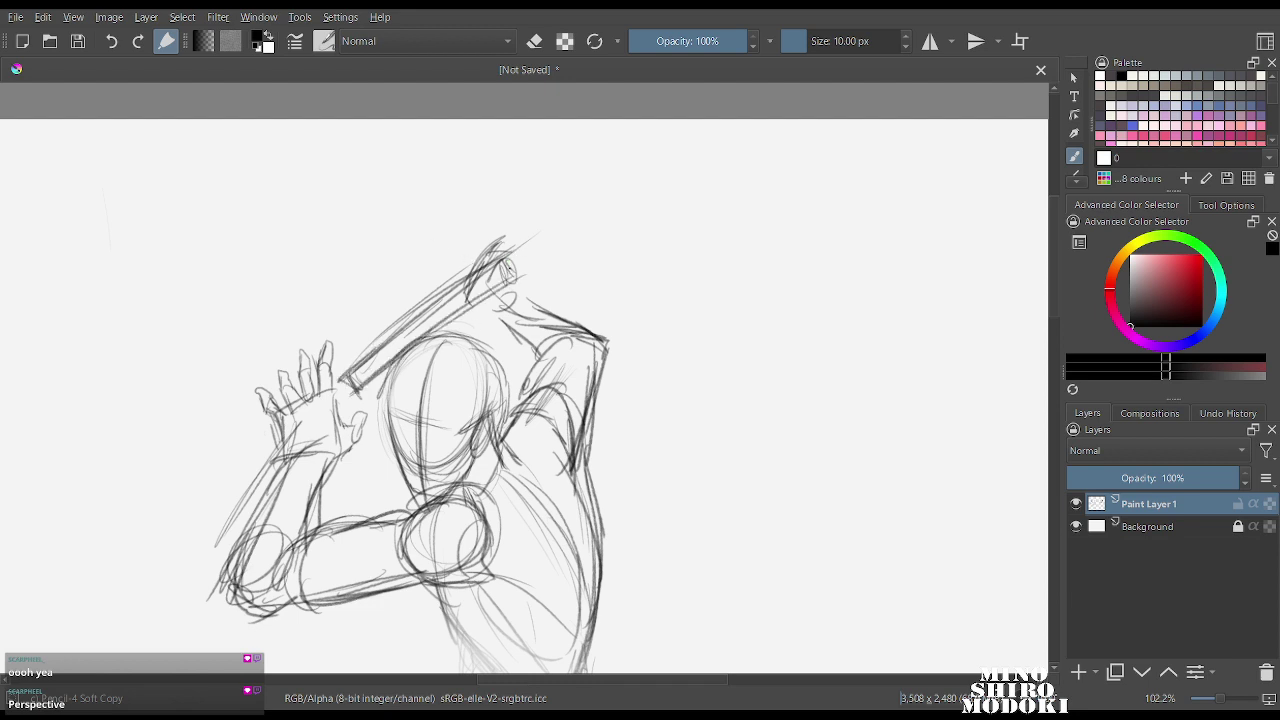
# Draw the fingers of the raised hand gripping the sword handle and define its wrist.
pyautogui.moveTo(506, 264)
pyautogui.mouseDown()
pyautogui.moveTo(490, 280)
pyautogui.moveTo(512, 262)
pyautogui.moveTo(504, 302)
pyautogui.moveTo(526, 274)
pyautogui.moveTo(500, 264)
pyautogui.mouseUp()
pyautogui.moveTo(484, 262)
pyautogui.mouseDown()
pyautogui.moveTo(526, 262)
pyautogui.moveTo(458, 282)
pyautogui.mouseUp()
pyautogui.moveTo(476, 260)
pyautogui.mouseDown()
pyautogui.moveTo(452, 282)
pyautogui.moveTo(482, 274)
pyautogui.mouseUp()
pyautogui.moveTo(466, 268); pyautogui.dragTo(460, 301)
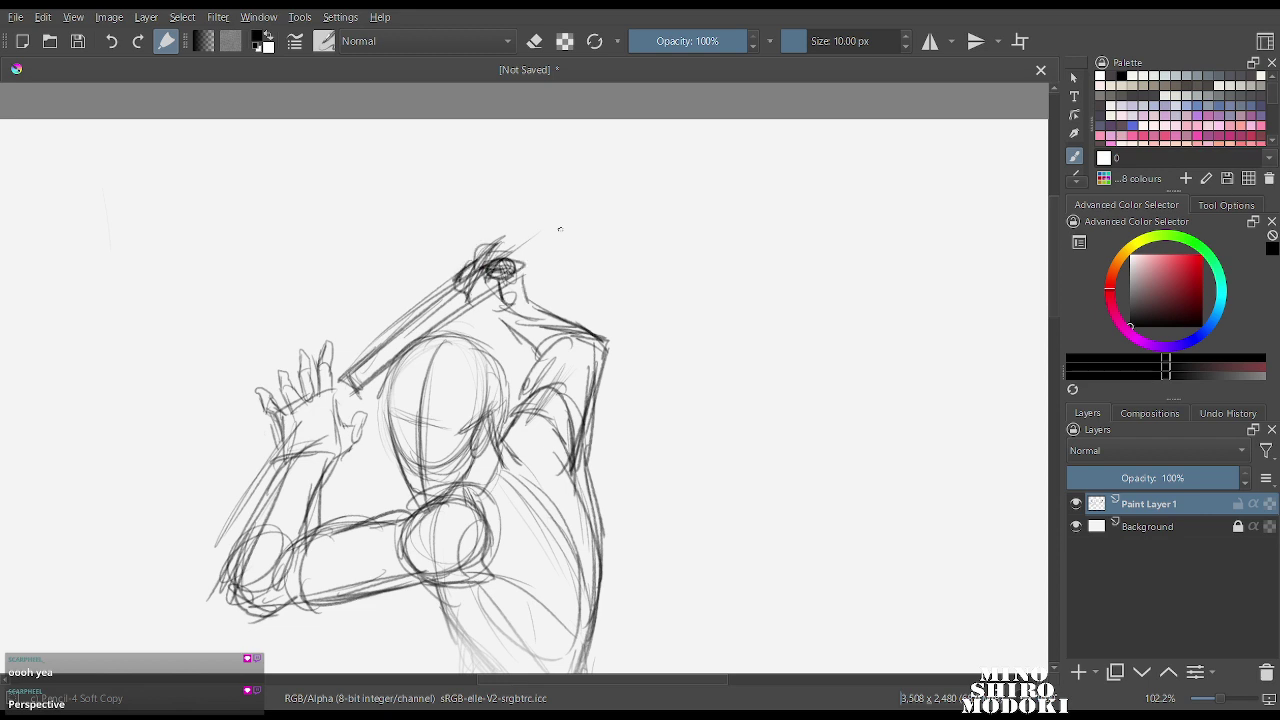
# Add the sword guard across the end of the handle and a first straight guide line for the blade.
pyautogui.moveTo(514, 230); pyautogui.dragTo(544, 288)
pyautogui.moveTo(514, 230); pyautogui.dragTo(546, 294)
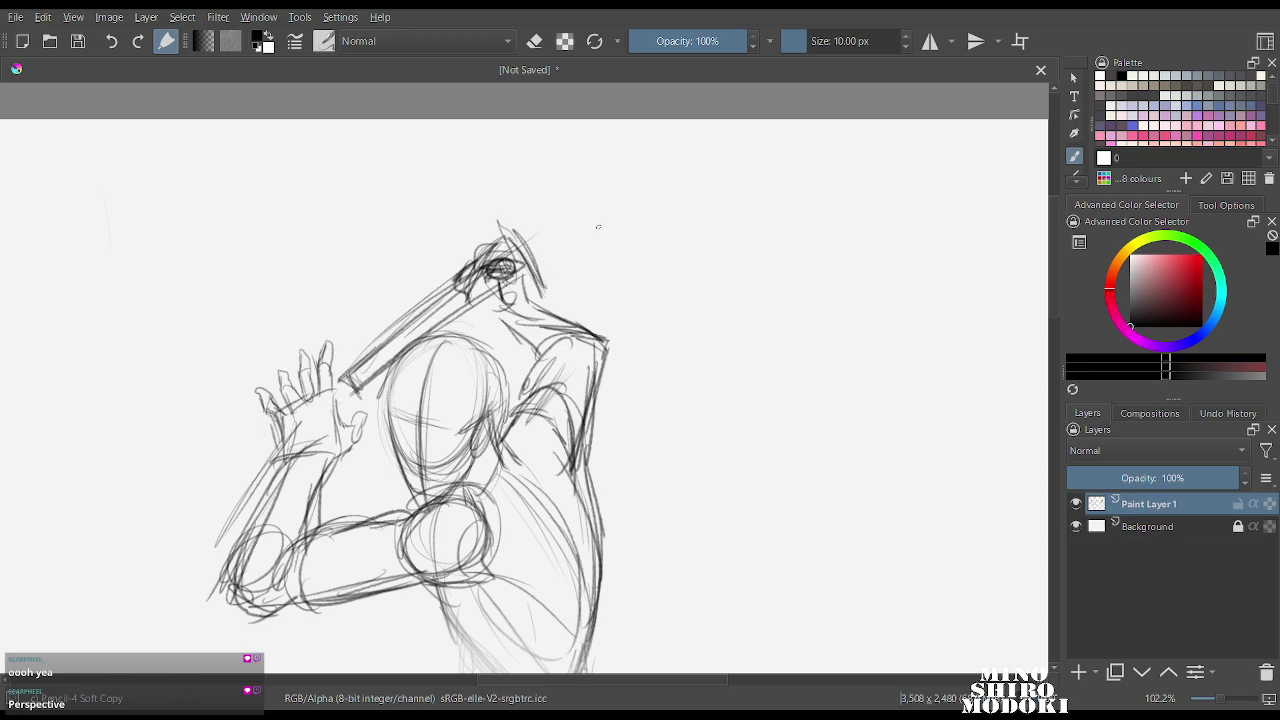
pyautogui.moveTo(522, 240); pyautogui.dragTo(687, 158)
# Select the third figure with its sword, move it lower on the page and scale it down slightly.
pyautogui.scroll(-4, 730, 235)
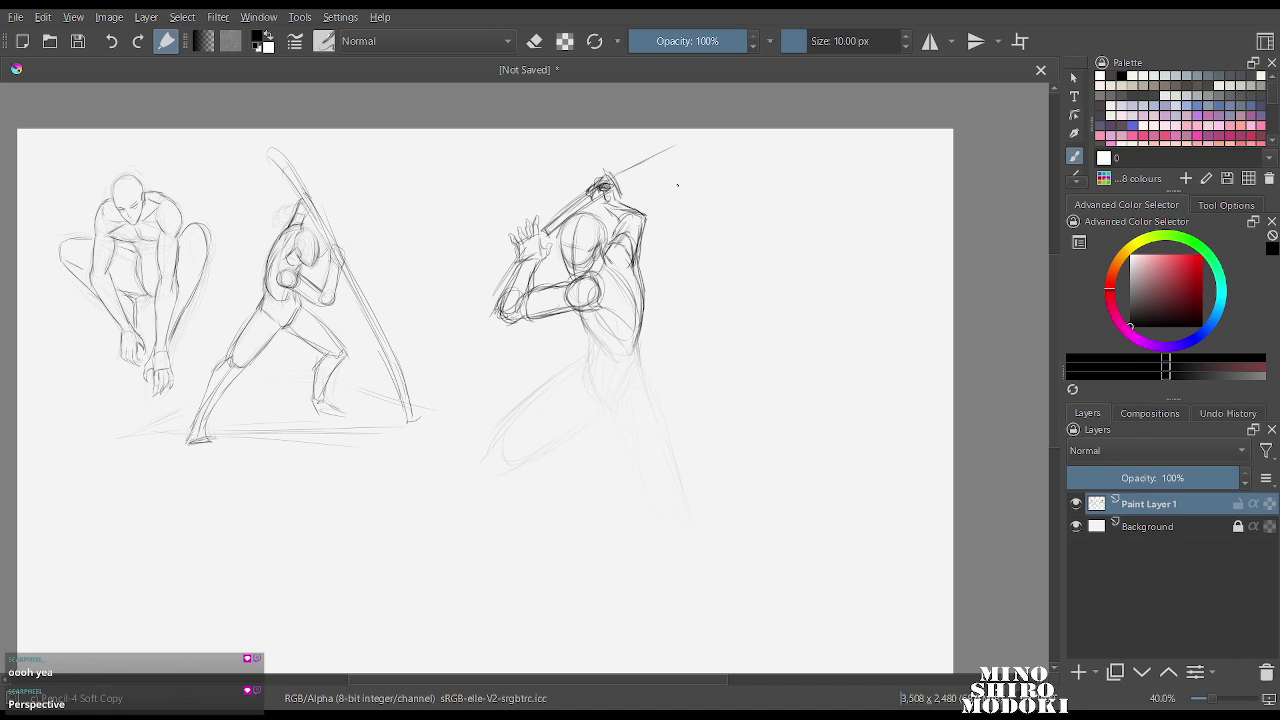
pyautogui.moveTo(775, 192)
pyautogui.mouseDown()
pyautogui.moveTo(784, 152)
pyautogui.moveTo(470, 285)
pyautogui.moveTo(520, 600)
pyautogui.moveTo(777, 192)
pyautogui.mouseUp()
pyautogui.hotkey('ctrl', 't')
pyautogui.moveTo(640, 340); pyautogui.dragTo(622, 431)
pyautogui.press('Return')
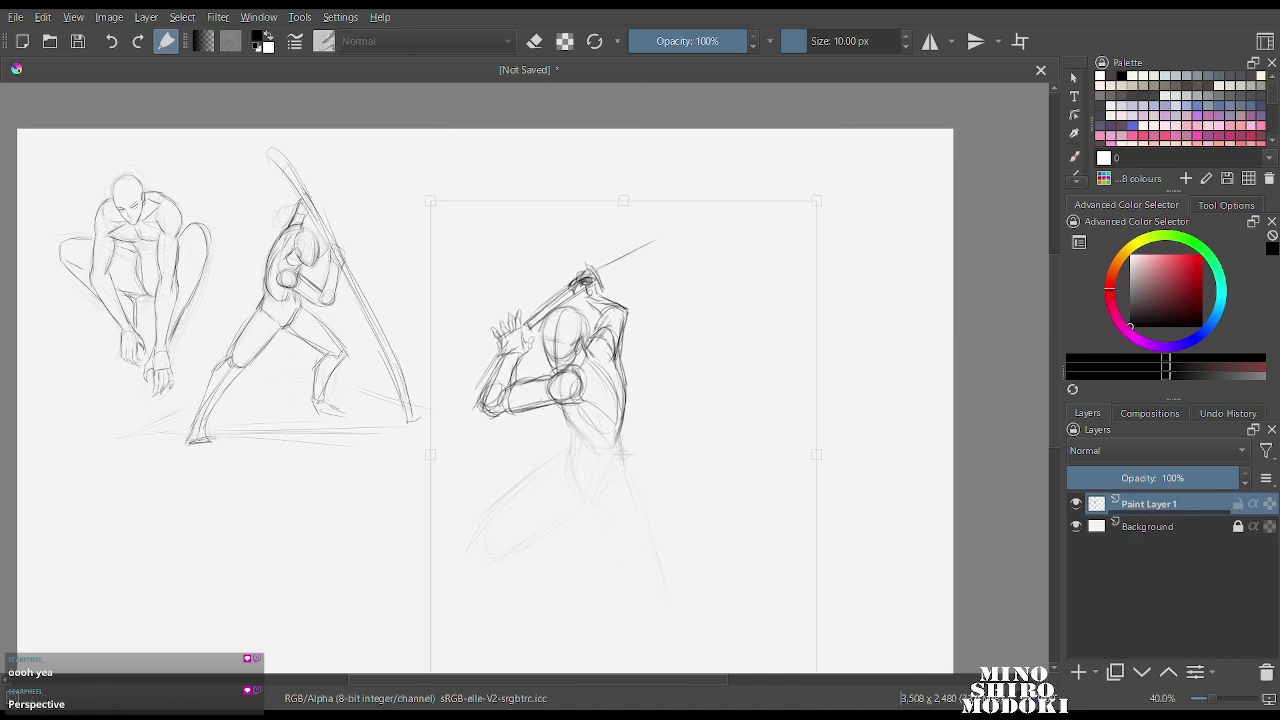
pyautogui.moveTo(816, 201); pyautogui.dragTo(769, 260)
pyautogui.moveTo(600, 440); pyautogui.dragTo(621, 401)
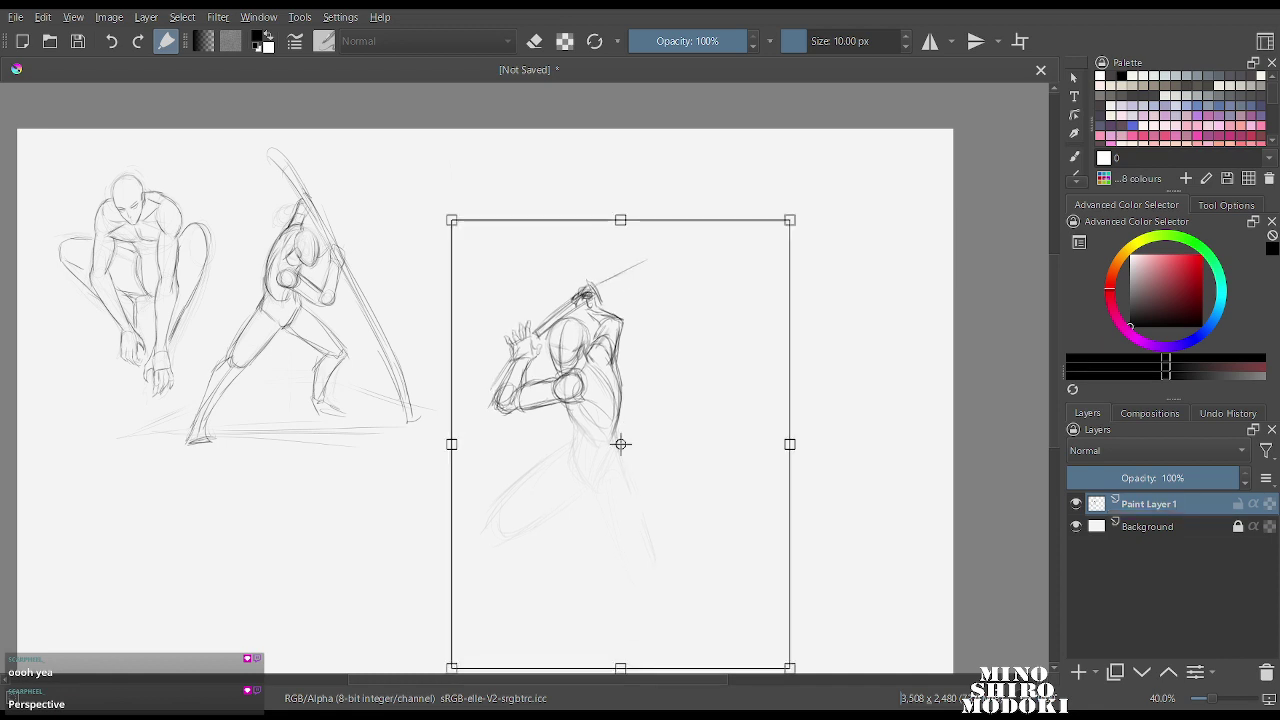
pyautogui.press('Return')
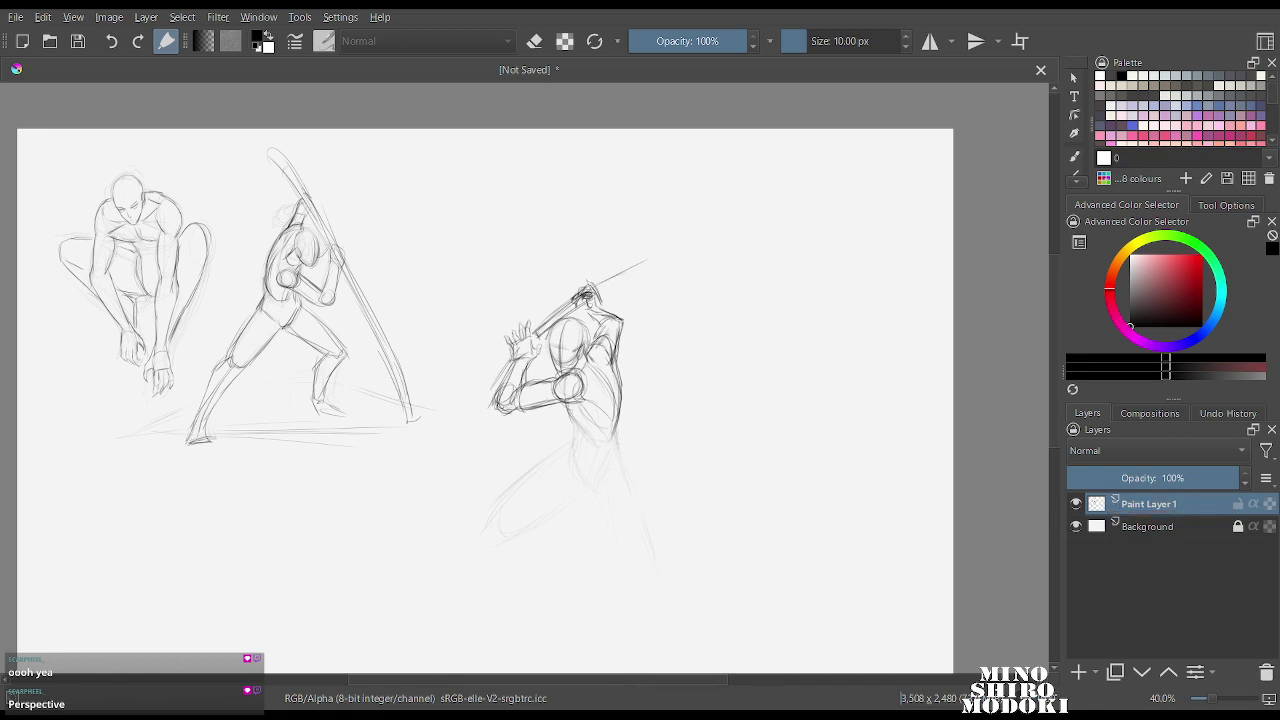
# Draw a long, slightly curved sword blade extending up and back from the guard, and strengthen both edges.
pyautogui.press('b')
pyautogui.moveTo(639, 317)
pyautogui.mouseDown()
pyautogui.moveTo(651, 206)
pyautogui.moveTo(660, 220)
pyautogui.moveTo(612, 253)
pyautogui.moveTo(678, 208)
pyautogui.mouseUp()
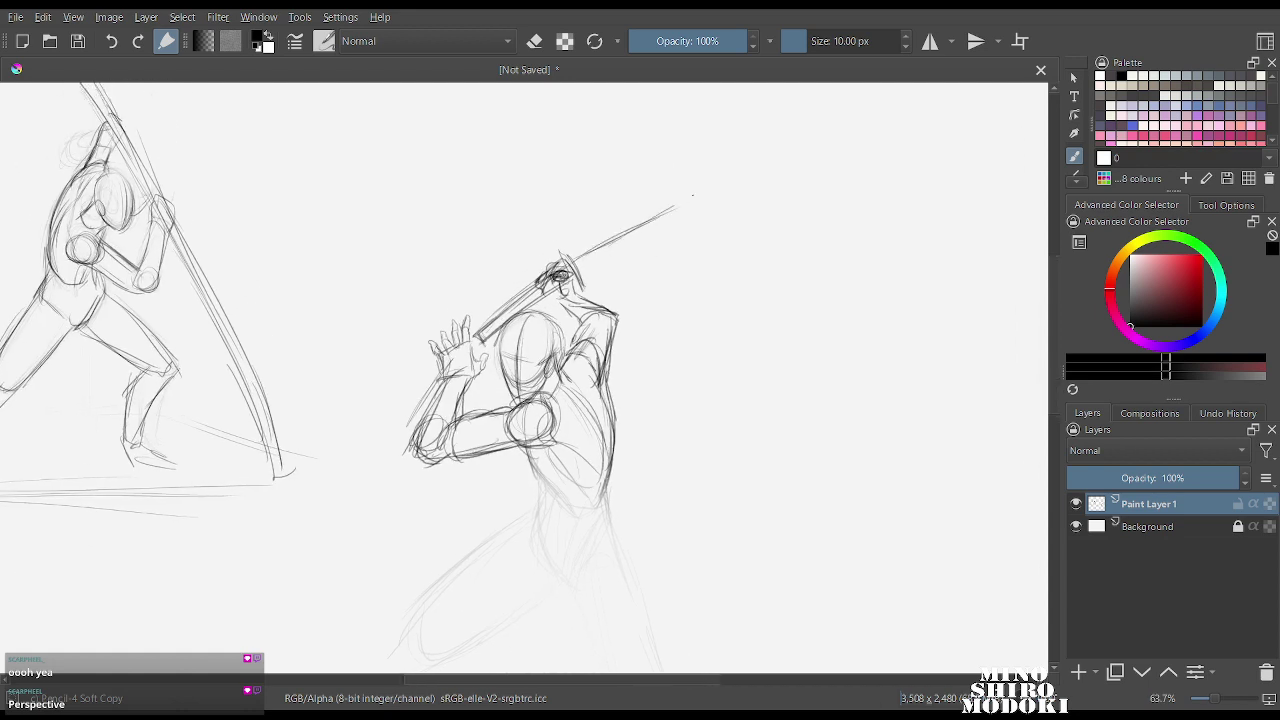
pyautogui.moveTo(596, 260); pyautogui.dragTo(716, 186)
pyautogui.moveTo(642, 222); pyautogui.dragTo(762, 170)
pyautogui.moveTo(680, 200)
pyautogui.mouseDown()
pyautogui.moveTo(792, 176)
pyautogui.moveTo(582, 272)
pyautogui.moveTo(597, 242)
pyautogui.moveTo(574, 276)
pyautogui.moveTo(580, 331)
pyautogui.moveTo(590, 348)
pyautogui.moveTo(608, 340)
pyautogui.mouseUp()
pyautogui.moveTo(478, 366); pyautogui.dragTo(493, 349)
pyautogui.moveTo(600, 242); pyautogui.dragTo(770, 162)
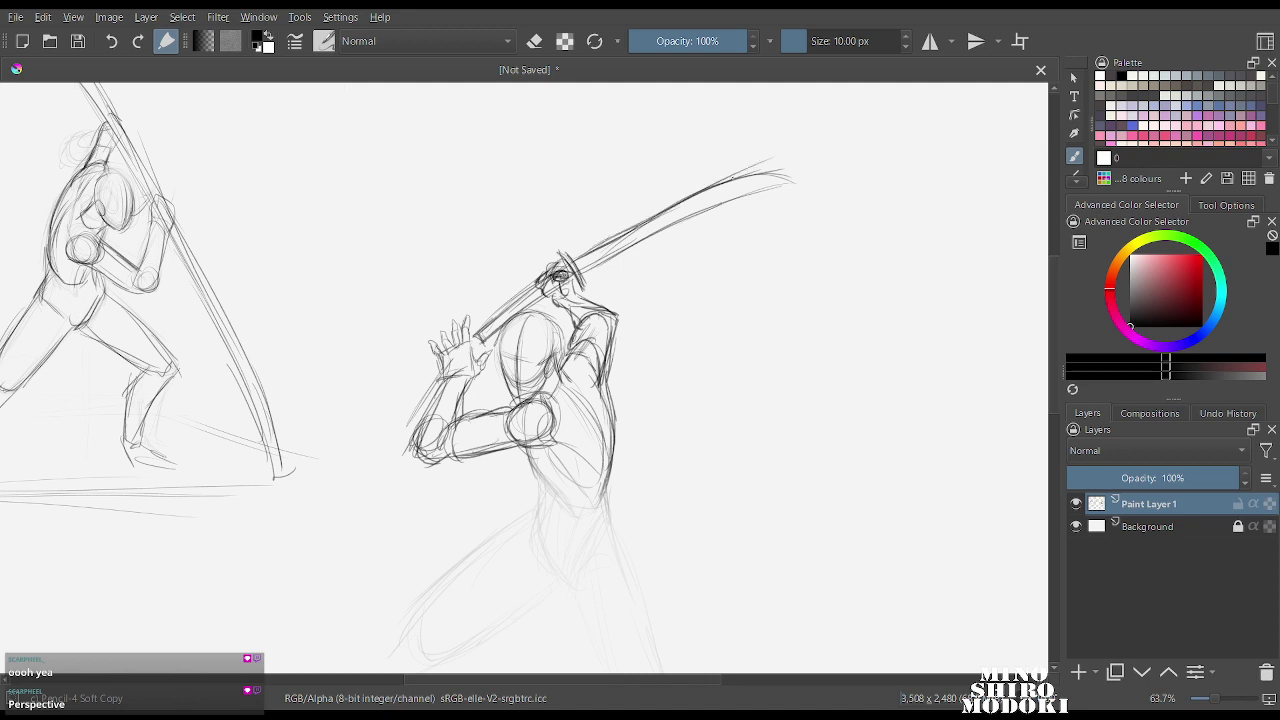
pyautogui.moveTo(680, 200); pyautogui.dragTo(842, 154)
pyautogui.moveTo(738, 176)
pyautogui.mouseDown()
pyautogui.moveTo(858, 162)
pyautogui.moveTo(600, 262)
pyautogui.mouseUp()
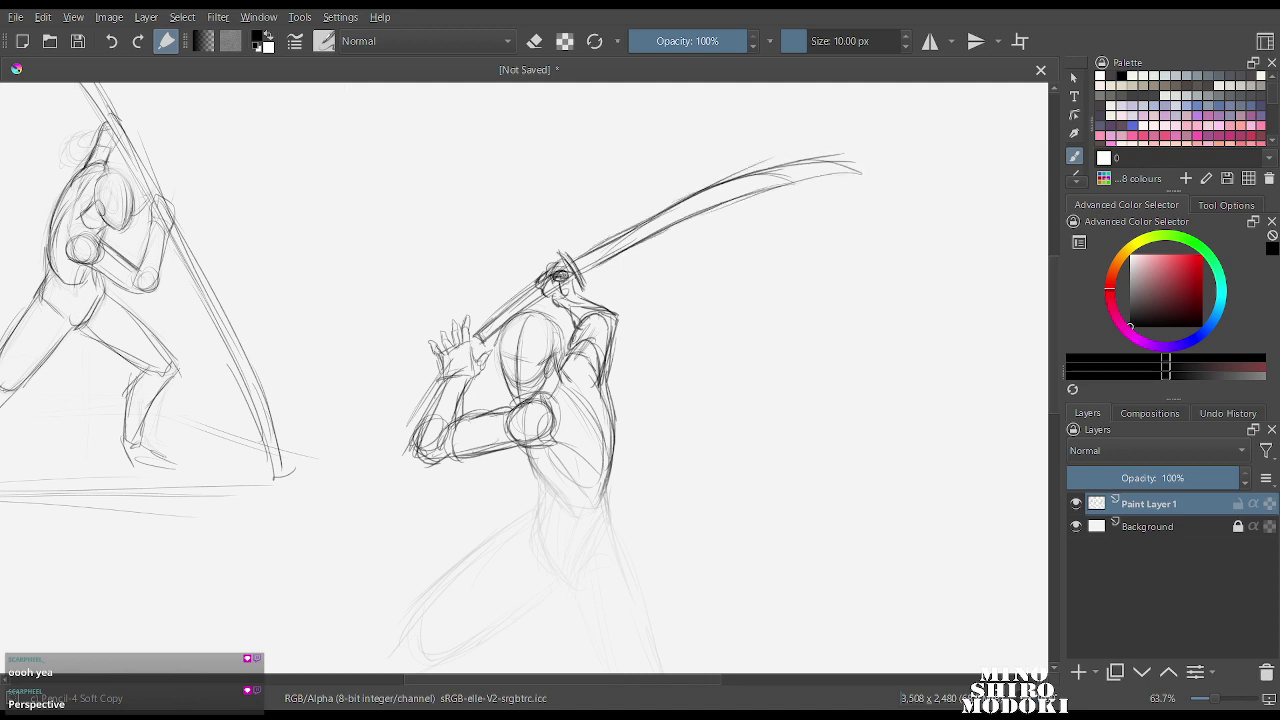
pyautogui.moveTo(648, 228); pyautogui.dragTo(572, 280)
# Redraw the lower ribcage, the waist and the V-shaped pelvis over the faded lines.
pyautogui.press('m')
pyautogui.press('m')
pyautogui.scroll(-3, 693, 282)
pyautogui.moveTo(630, 354); pyautogui.dragTo(671, 406)
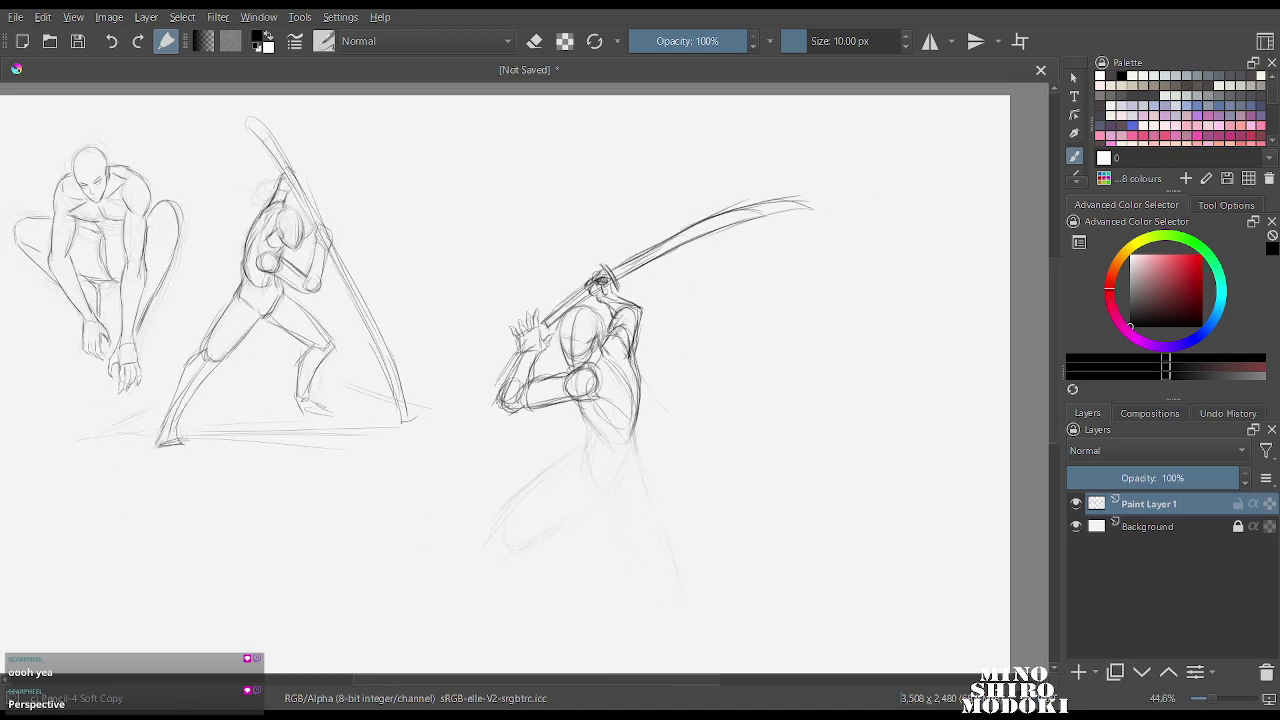
pyautogui.scroll(4, 750, 619)
pyautogui.scroll(2, 451, 228)
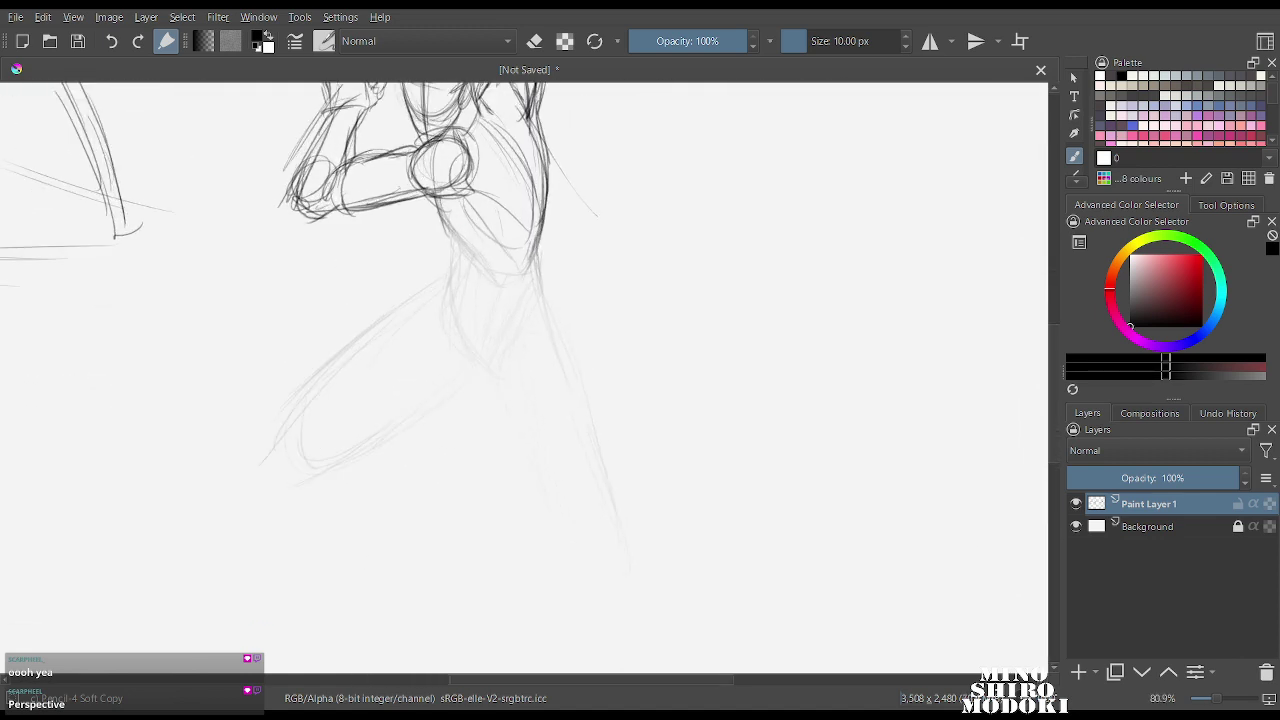
pyautogui.moveTo(432, 192)
pyautogui.mouseDown()
pyautogui.moveTo(444, 220)
pyautogui.moveTo(512, 260)
pyautogui.mouseUp()
pyautogui.moveTo(544, 218); pyautogui.dragTo(530, 270)
pyautogui.moveTo(451, 228); pyautogui.dragTo(469, 255)
pyautogui.moveTo(457, 235)
pyautogui.mouseDown()
pyautogui.moveTo(490, 282)
pyautogui.moveTo(448, 282)
pyautogui.moveTo(452, 328)
pyautogui.moveTo(470, 349)
pyautogui.mouseUp()
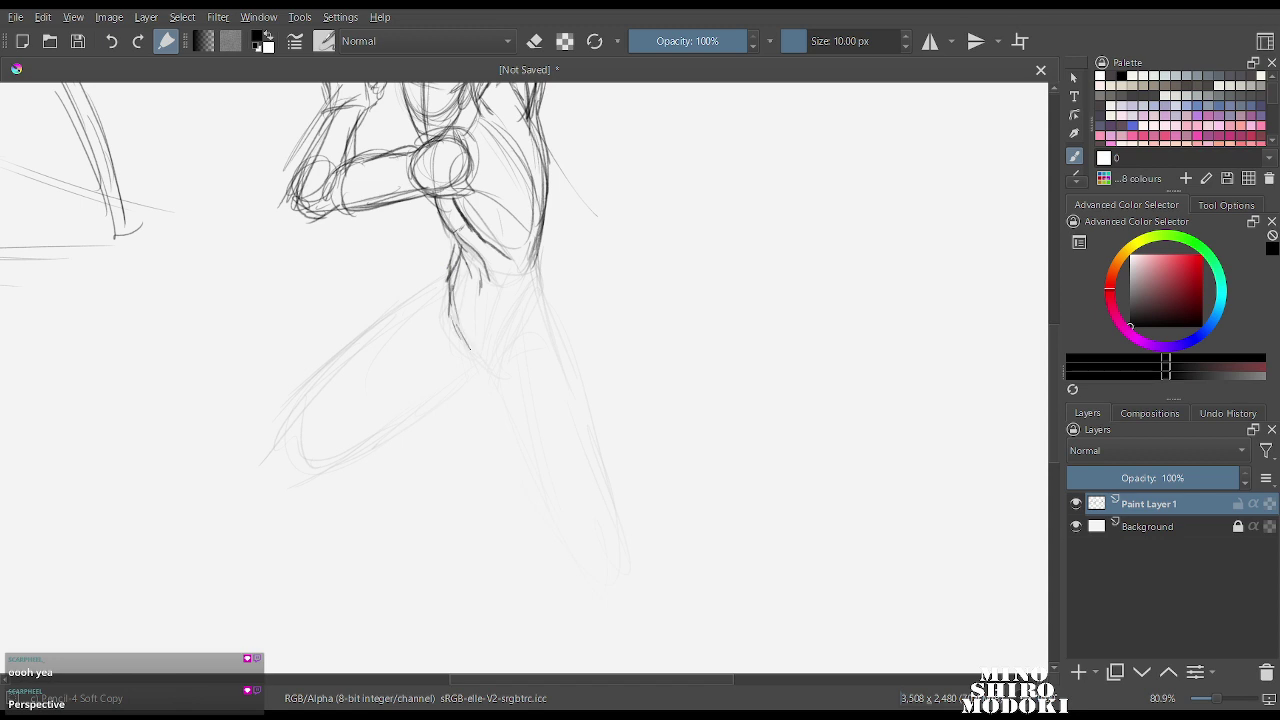
pyautogui.moveTo(549, 244)
pyautogui.mouseDown()
pyautogui.moveTo(542, 304)
pyautogui.moveTo(490, 362)
pyautogui.mouseUp()
pyautogui.moveTo(472, 334); pyautogui.dragTo(476, 360)
# Redraw the forward thigh from the hip and crotch down to a rounded knee.
pyautogui.moveTo(452, 279); pyautogui.dragTo(350, 348)
pyautogui.moveTo(432, 286); pyautogui.dragTo(300, 382)
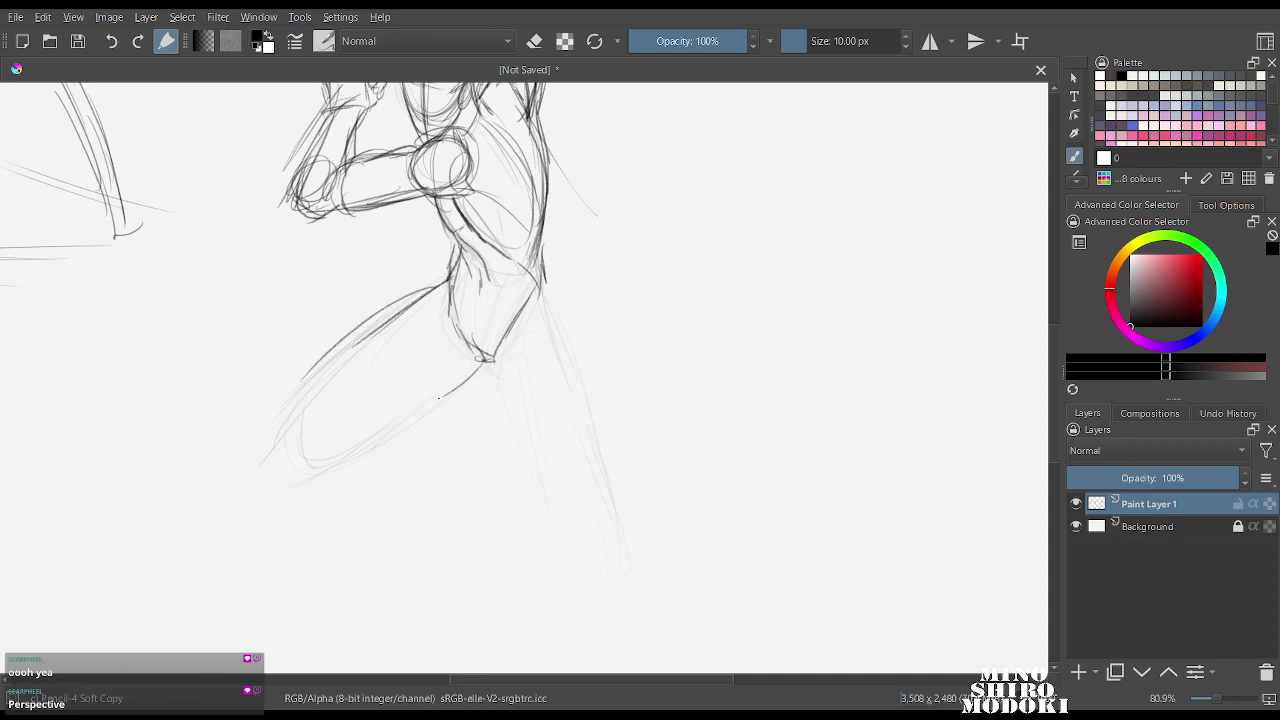
pyautogui.moveTo(484, 358); pyautogui.dragTo(388, 430)
pyautogui.moveTo(455, 382); pyautogui.dragTo(316, 460)
pyautogui.moveTo(370, 334)
pyautogui.mouseDown()
pyautogui.moveTo(278, 432)
pyautogui.moveTo(322, 462)
pyautogui.mouseUp()
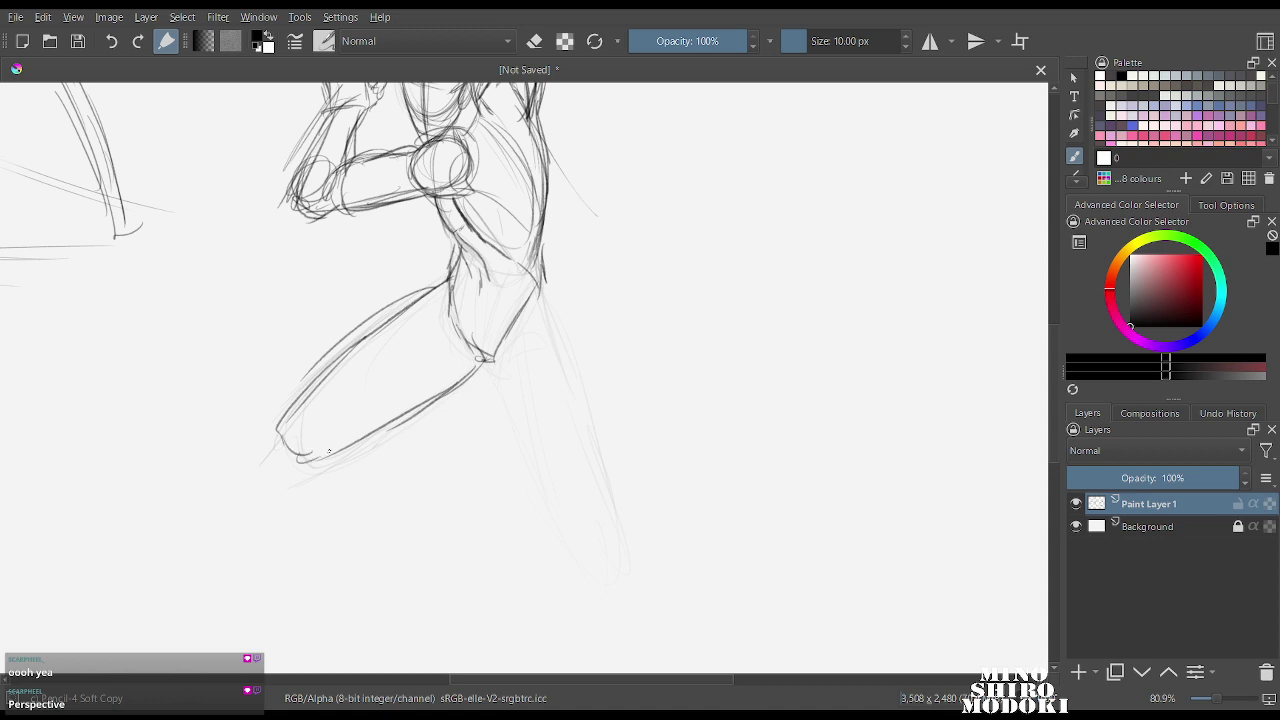
pyautogui.moveTo(366, 424); pyautogui.dragTo(286, 454)
# Redraw the rear leg's hip curve and the inner and outer edges of its upper thigh.
pyautogui.moveTo(504, 354); pyautogui.dragTo(542, 330)
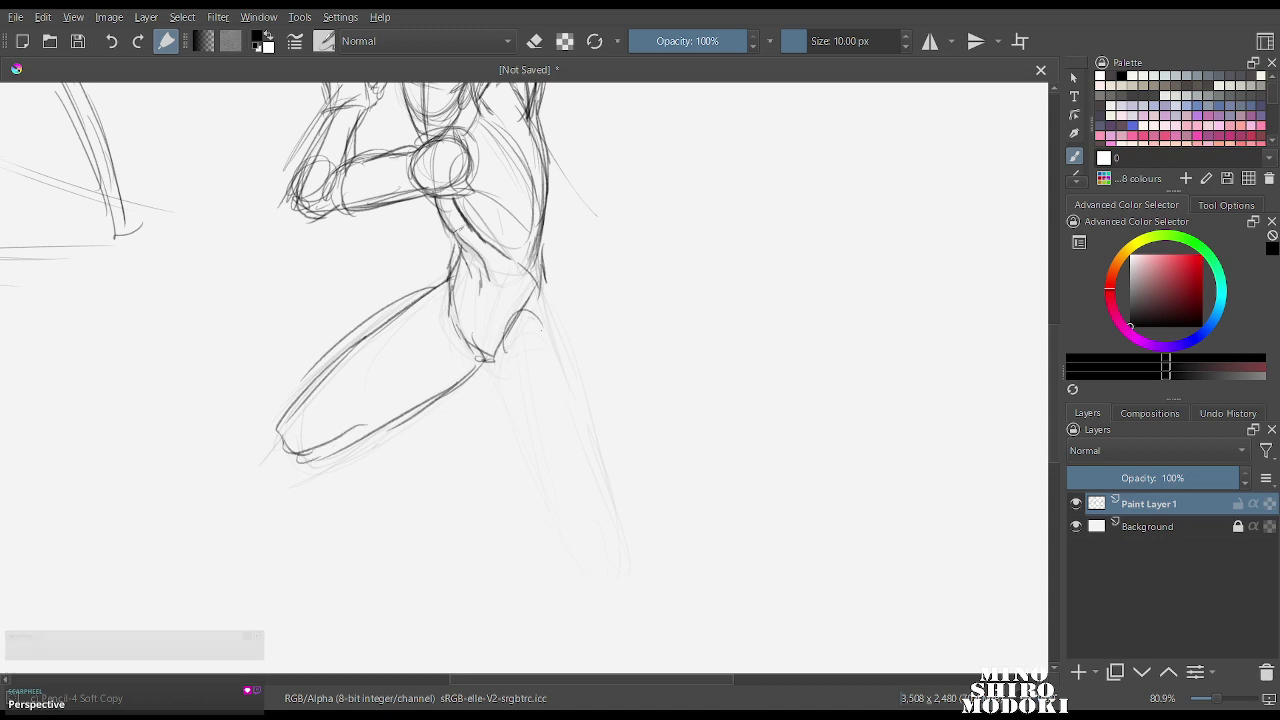
pyautogui.moveTo(545, 274); pyautogui.dragTo(578, 364)
pyautogui.moveTo(498, 366); pyautogui.dragTo(512, 442)
pyautogui.moveTo(528, 314); pyautogui.dragTo(502, 396)
pyautogui.moveTo(559, 311); pyautogui.dragTo(590, 419)
pyautogui.moveTo(566, 352); pyautogui.dragTo(588, 484)
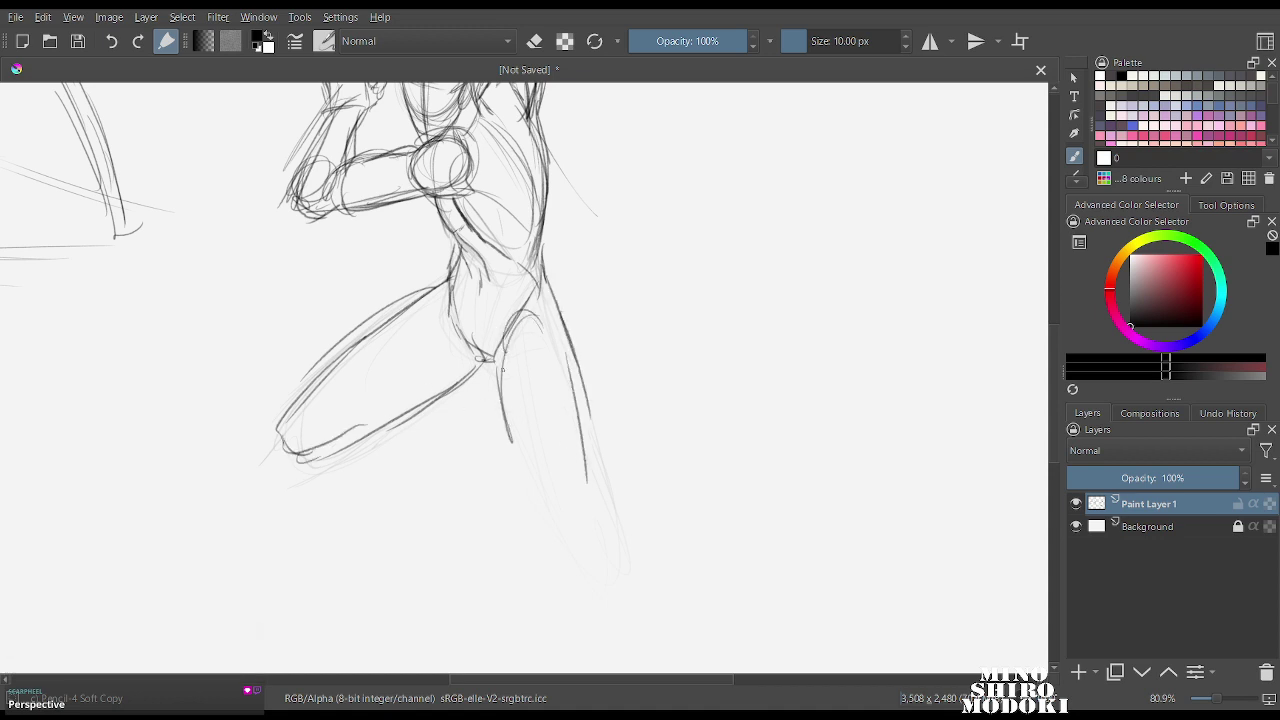
# Extend the rear thigh's inner edge down to the knee and round off the kneecap.
pyautogui.moveTo(490, 366); pyautogui.dragTo(545, 556)
pyautogui.moveTo(614, 520); pyautogui.dragTo(620, 554)
pyautogui.moveTo(543, 545); pyautogui.dragTo(612, 532)
pyautogui.moveTo(539, 496)
pyautogui.mouseDown()
pyautogui.moveTo(620, 542)
pyautogui.moveTo(590, 557)
pyautogui.mouseUp()
pyautogui.moveTo(594, 537); pyautogui.dragTo(555, 538)
# Sketch the two feet showing behind the forward thigh and rear knee, and strengthen the rear thigh's outer edge.
pyautogui.moveTo(462, 386)
pyautogui.mouseDown()
pyautogui.moveTo(448, 418)
pyautogui.moveTo(410, 444)
pyautogui.moveTo(464, 382)
pyautogui.mouseUp()
pyautogui.moveTo(580, 384); pyautogui.dragTo(622, 550)
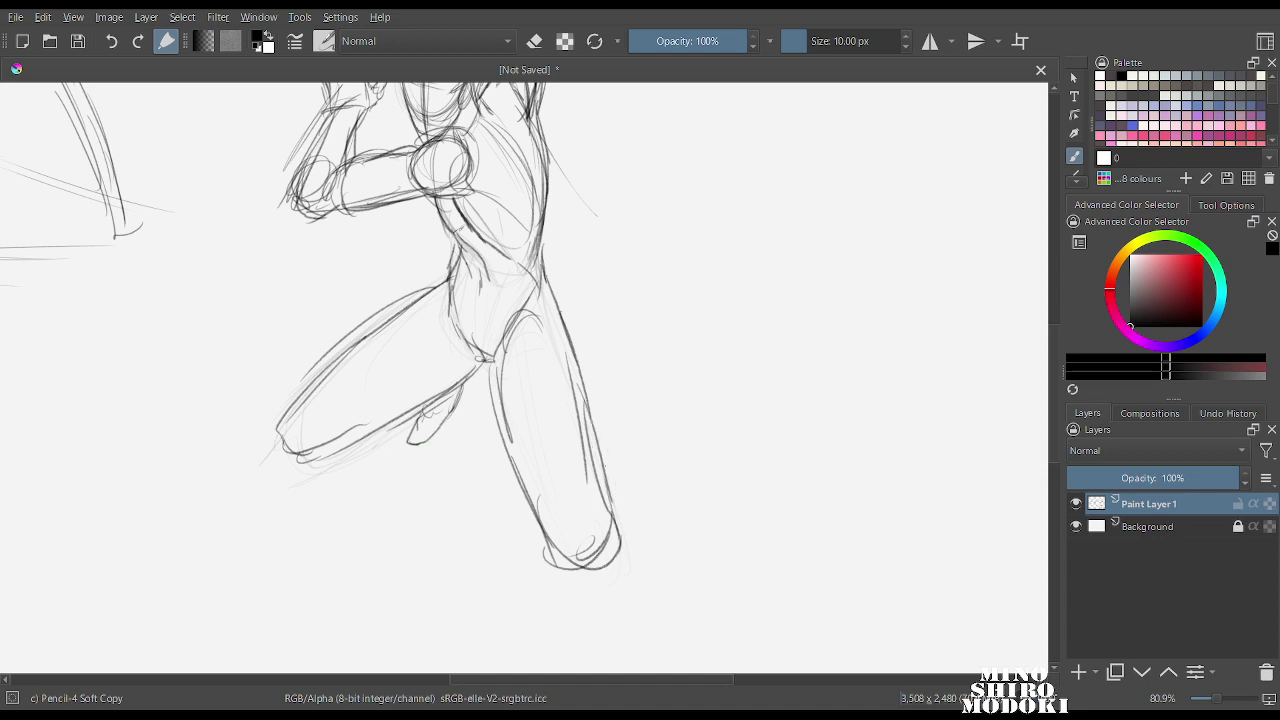
pyautogui.moveTo(604, 460)
pyautogui.mouseDown()
pyautogui.moveTo(648, 580)
pyautogui.moveTo(630, 595)
pyautogui.moveTo(605, 462)
pyautogui.mouseUp()
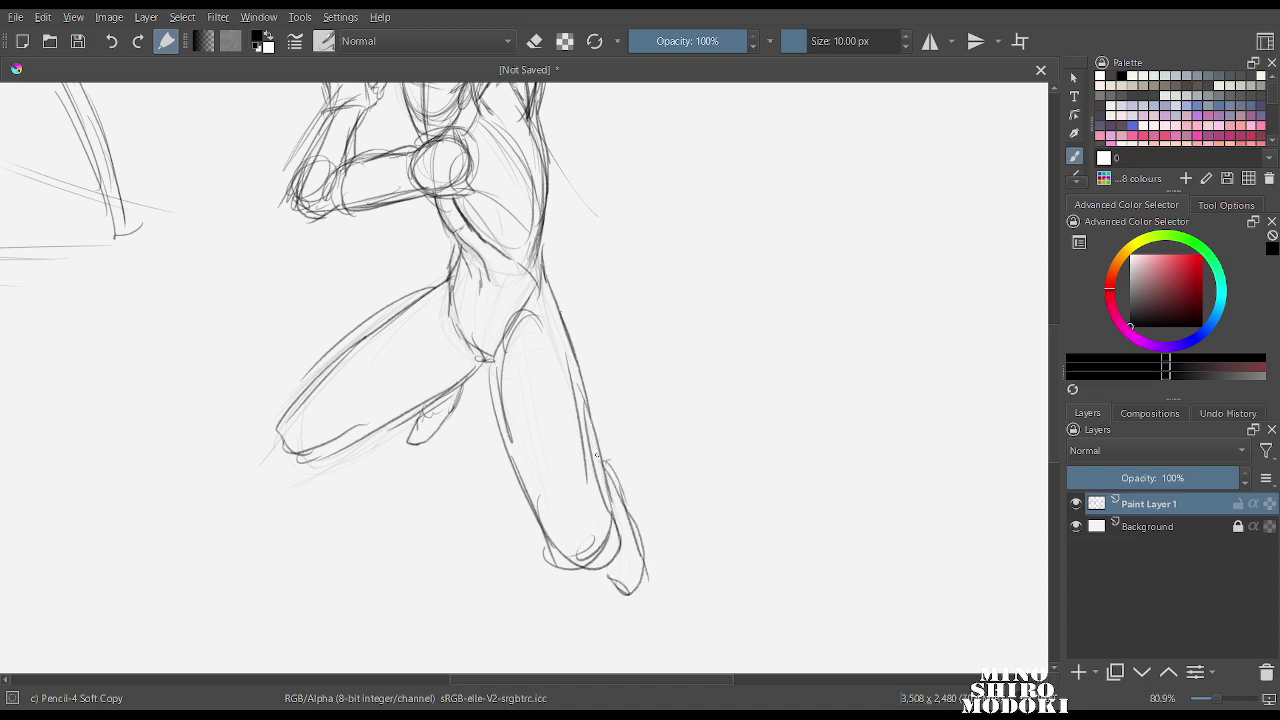
pyautogui.moveTo(560, 310); pyautogui.dragTo(598, 506)
pyautogui.moveTo(588, 450); pyautogui.dragTo(602, 524)
pyautogui.press('m')
pyautogui.press('m')
pyautogui.moveTo(664, 269); pyautogui.dragTo(660, 354)
pyautogui.press('m')
pyautogui.press('m')
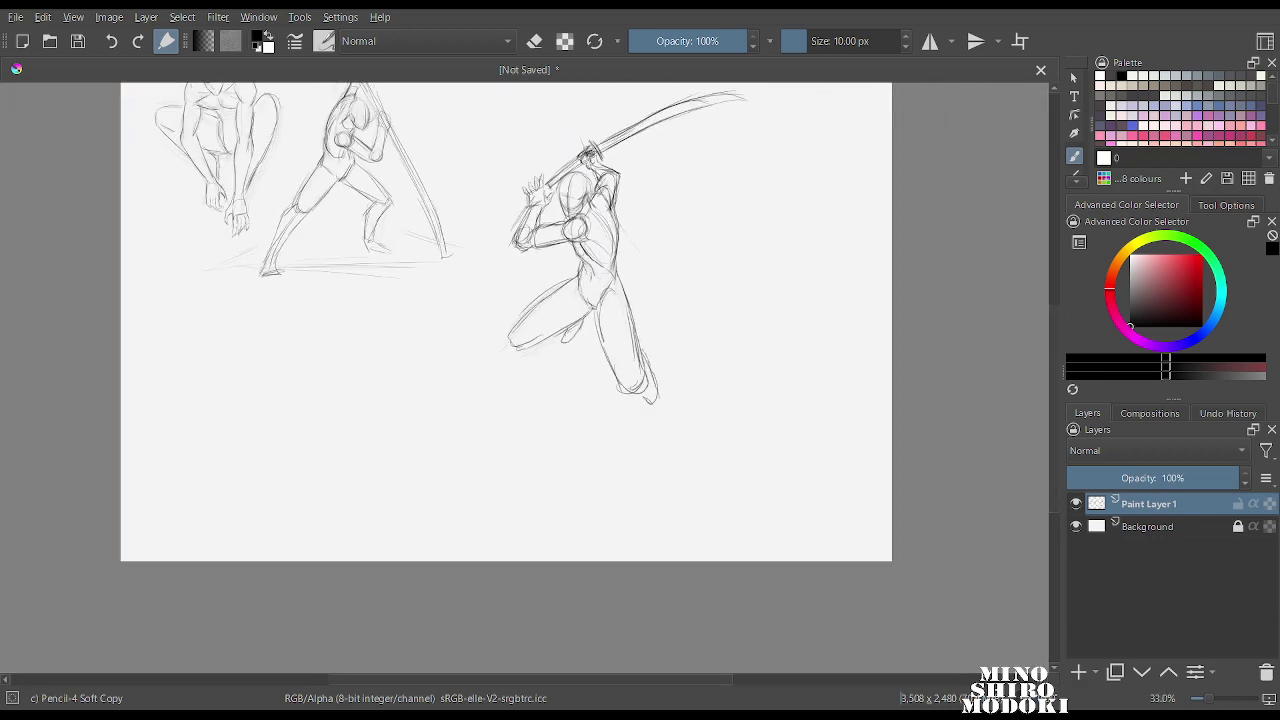
# Draw two long diagonal guide lines spreading downward from either side of the sword figure.
pyautogui.moveTo(544, 378); pyautogui.dragTo(541, 350)
pyautogui.moveTo(541, 350); pyautogui.dragTo(533, 312)
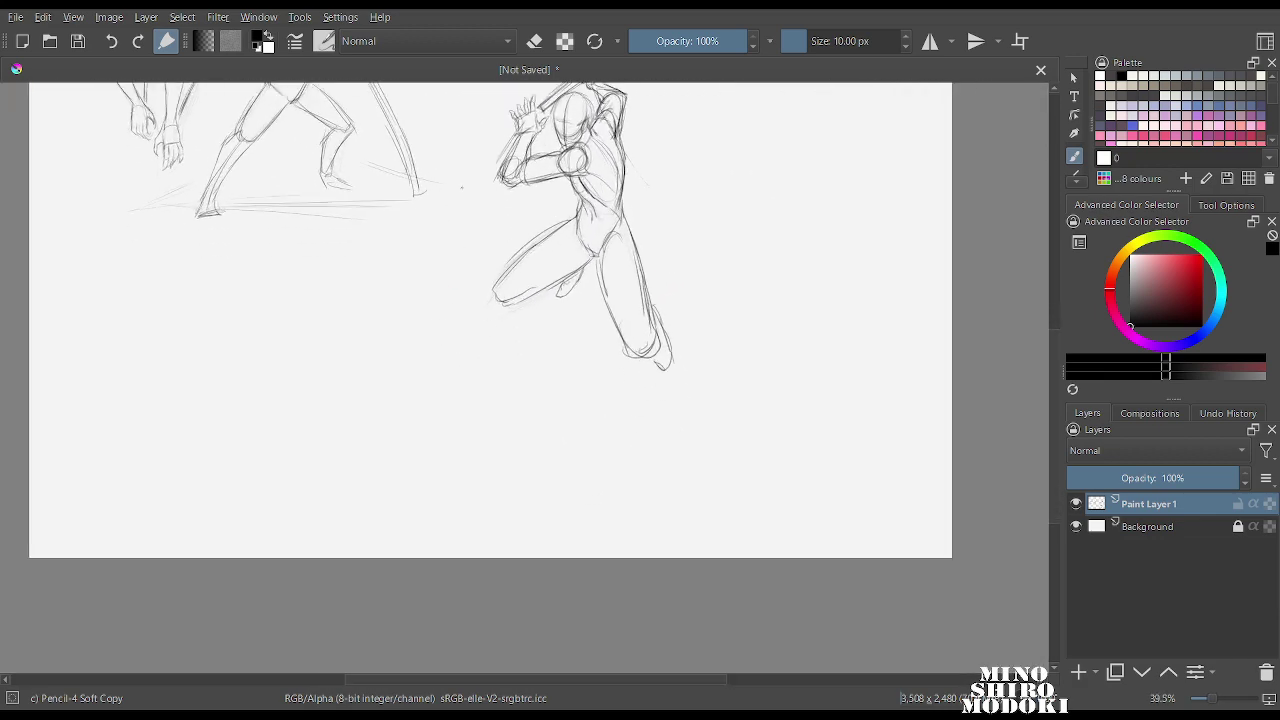
pyautogui.moveTo(380, 337); pyautogui.dragTo(357, 395)
pyautogui.moveTo(604, 138)
pyautogui.mouseDown()
pyautogui.moveTo(652, 290)
pyautogui.moveTo(737, 471)
pyautogui.mouseUp()
# Sketch a new figure's round head, neck and sloping shoulder line below the sword figure.
pyautogui.moveTo(495, 362)
pyautogui.mouseDown()
pyautogui.moveTo(470, 396)
pyautogui.moveTo(480, 345)
pyautogui.moveTo(462, 408)
pyautogui.moveTo(486, 350)
pyautogui.moveTo(484, 409)
pyautogui.moveTo(521, 373)
pyautogui.moveTo(496, 414)
pyautogui.moveTo(448, 442)
pyautogui.moveTo(514, 449)
pyautogui.mouseUp()
pyautogui.moveTo(462, 445); pyautogui.dragTo(528, 438)
pyautogui.moveTo(446, 437)
pyautogui.mouseDown()
pyautogui.moveTo(439, 481)
pyautogui.moveTo(497, 501)
pyautogui.mouseUp()
pyautogui.moveTo(451, 462); pyautogui.dragTo(520, 456)
pyautogui.moveTo(475, 419)
pyautogui.mouseDown()
pyautogui.moveTo(438, 445)
pyautogui.moveTo(542, 446)
pyautogui.moveTo(514, 455)
pyautogui.moveTo(520, 443)
pyautogui.mouseUp()
pyautogui.moveTo(456, 438); pyautogui.dragTo(437, 451)
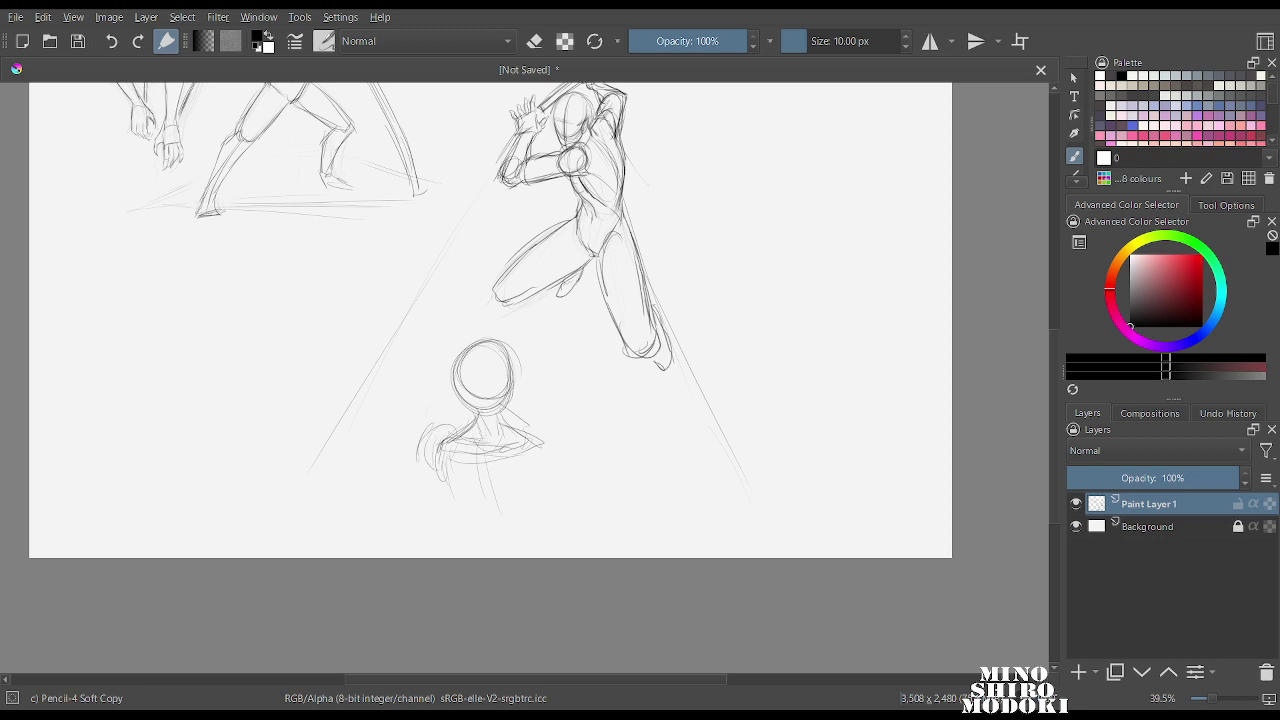
# Add the new figure's shoulder ovals, tapering torso with centre line and the start of a raised arm.
pyautogui.moveTo(456, 426); pyautogui.dragTo(428, 456)
pyautogui.moveTo(544, 440); pyautogui.dragTo(536, 474)
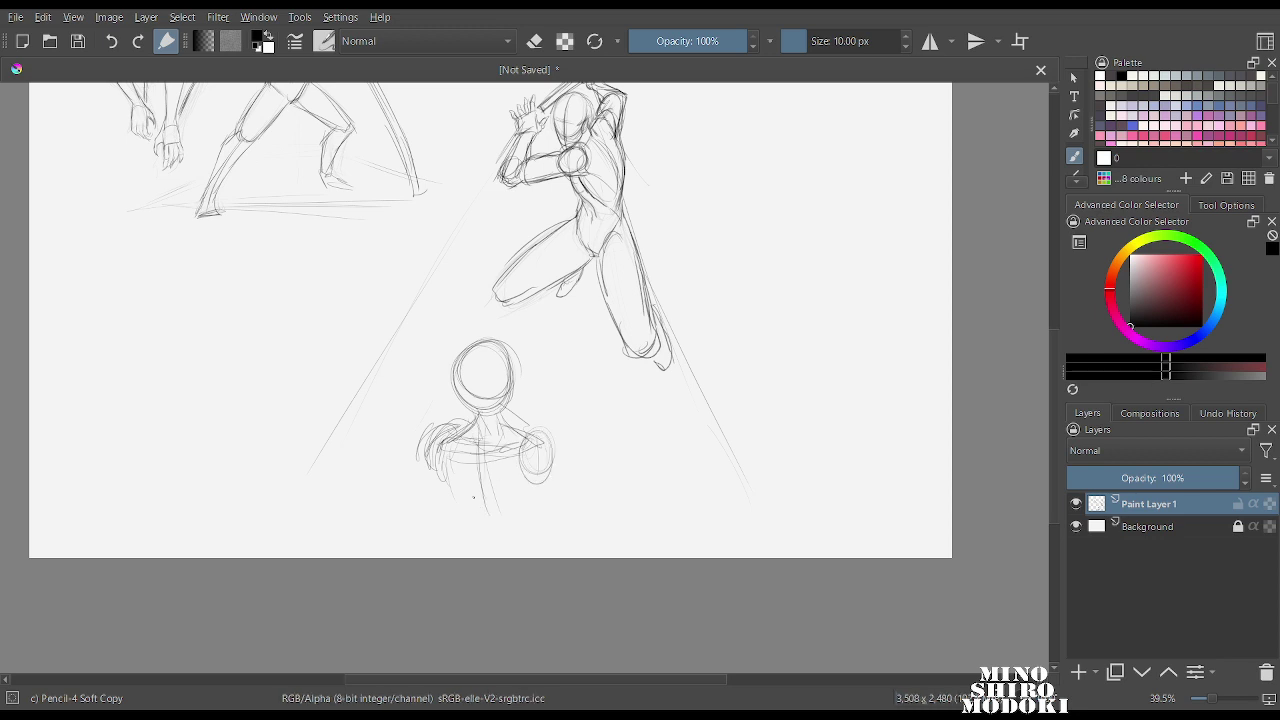
pyautogui.moveTo(457, 498); pyautogui.dragTo(488, 521)
pyautogui.moveTo(548, 430); pyautogui.dragTo(536, 474)
pyautogui.moveTo(540, 462); pyautogui.dragTo(538, 490)
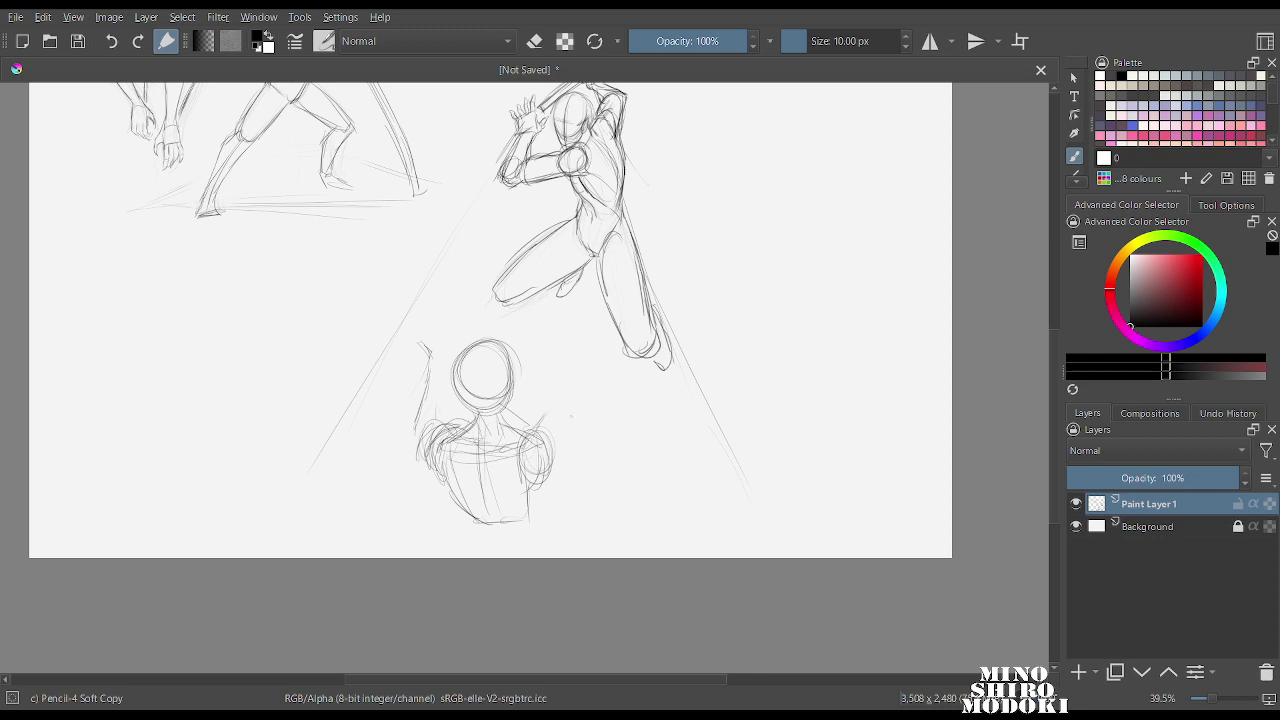
# Outline the new figure's sketch with a freehand selection, delete it and clear the selection.
pyautogui.press('l')
pyautogui.moveTo(556, 352)
pyautogui.mouseDown()
pyautogui.moveTo(490, 307)
pyautogui.moveTo(642, 490)
pyautogui.moveTo(558, 351)
pyautogui.mouseUp()
pyautogui.press('Delete')
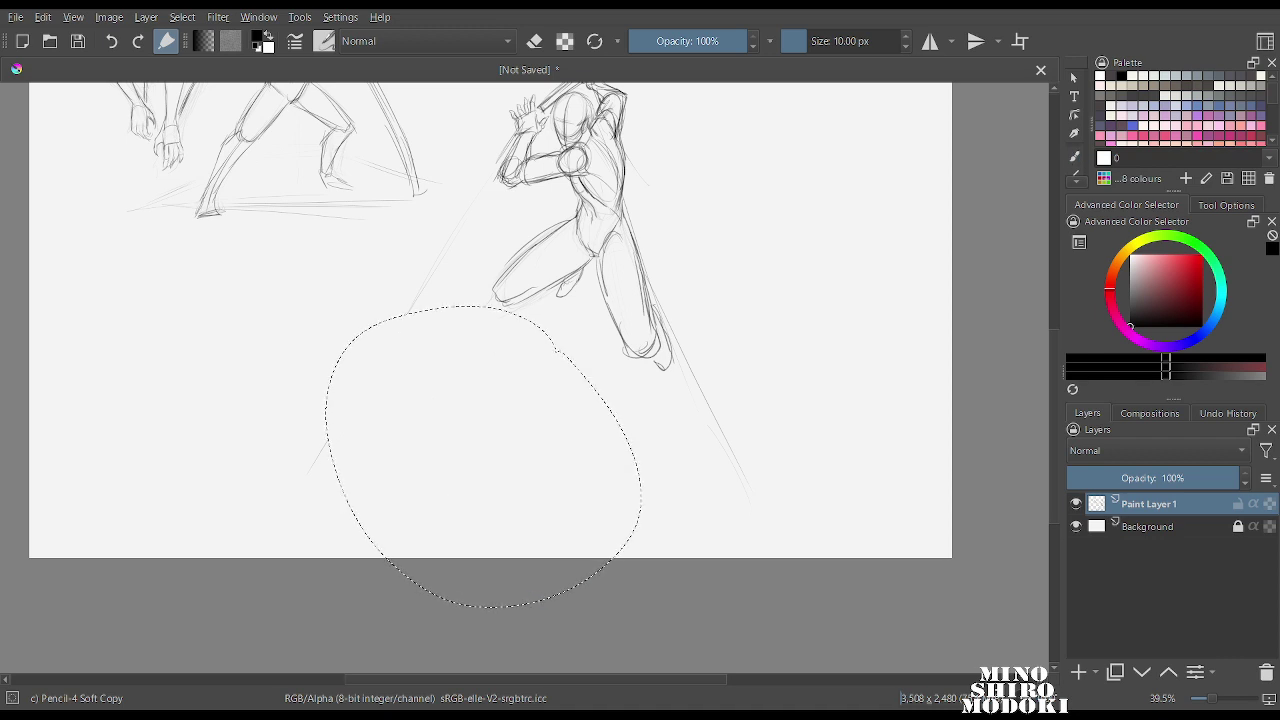
pyautogui.hotkey('ctrl', 'shift', 'a')
pyautogui.press('b')
# Select the sword figure freehand, scale it down and move it directly below the crouching figure.
pyautogui.moveTo(692, 228)
pyautogui.mouseDown()
pyautogui.moveTo(692, 268)
pyautogui.moveTo(692, 238)
pyautogui.mouseUp()
pyautogui.moveTo(732, 142); pyautogui.dragTo(681, 278)
pyautogui.press('l')
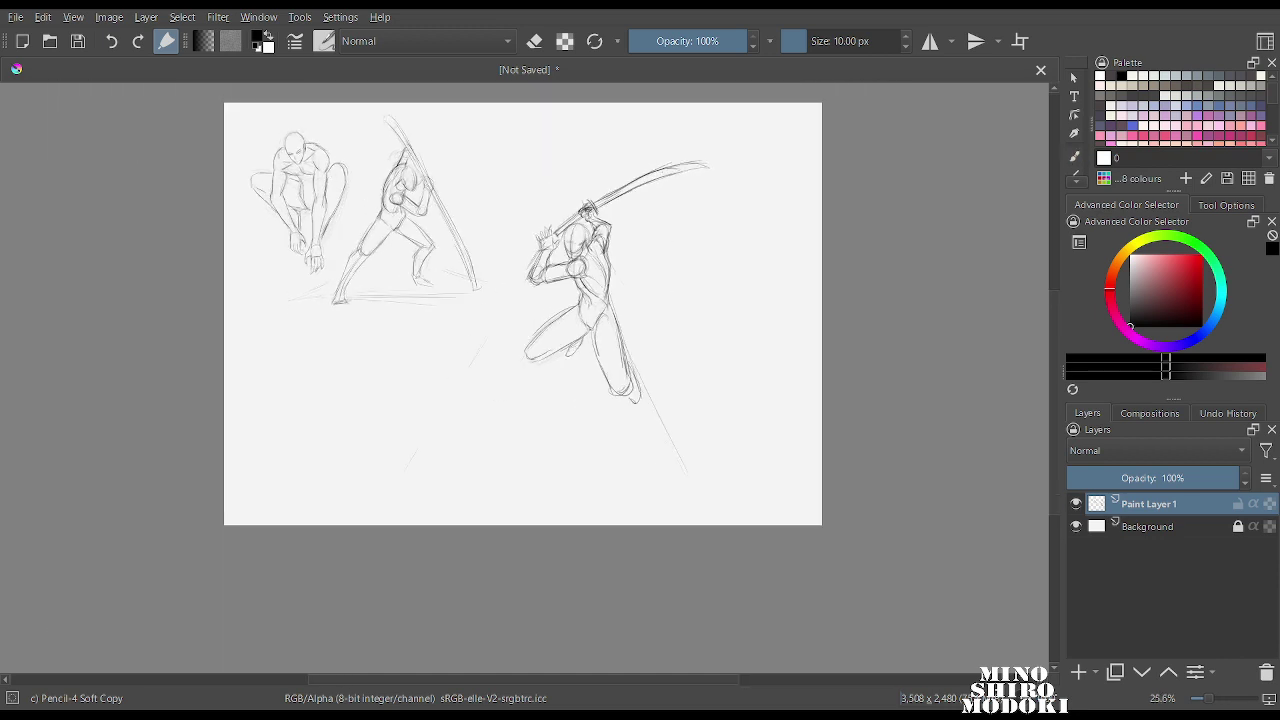
pyautogui.moveTo(764, 156)
pyautogui.mouseDown()
pyautogui.moveTo(493, 238)
pyautogui.moveTo(432, 454)
pyautogui.moveTo(768, 400)
pyautogui.mouseUp()
pyautogui.hotkey('ctrl', 't')
pyautogui.moveTo(817, 129)
pyautogui.mouseDown()
pyautogui.moveTo(734, 218)
pyautogui.moveTo(751, 200)
pyautogui.mouseUp()
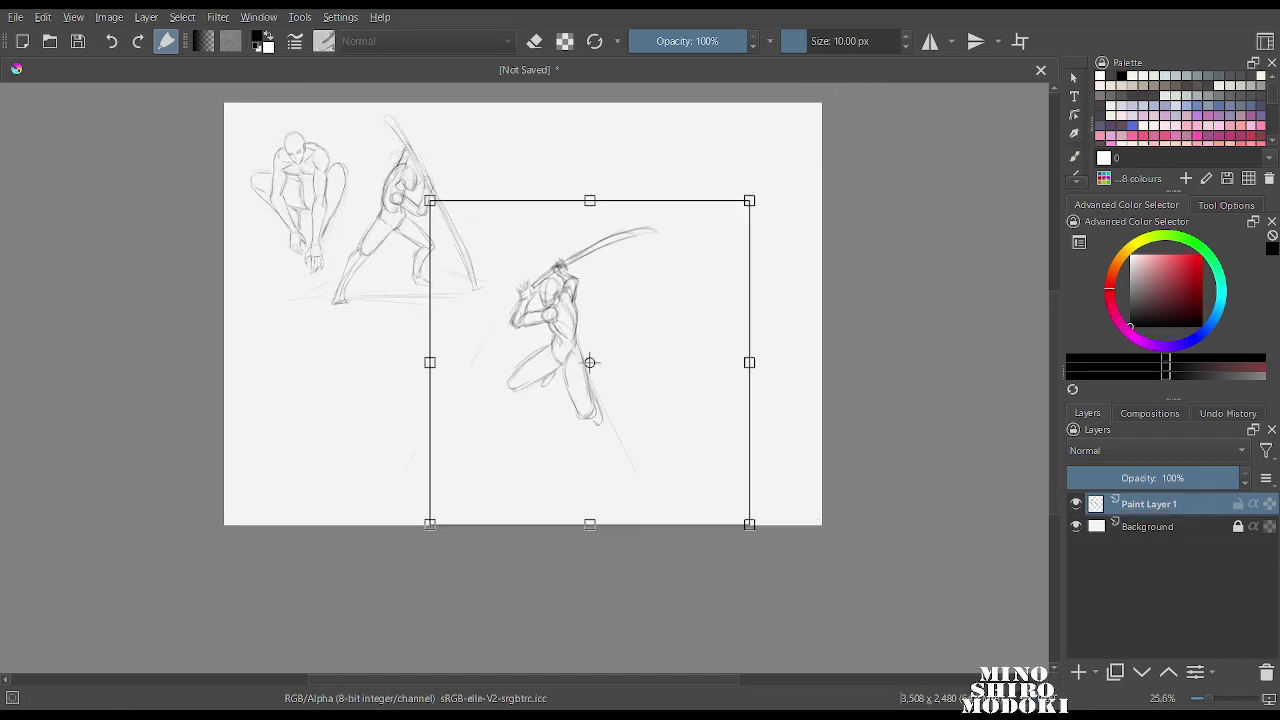
pyautogui.moveTo(588, 315); pyautogui.dragTo(364, 383)
pyautogui.moveTo(368, 431); pyautogui.dragTo(328, 432)
pyautogui.press('Return')
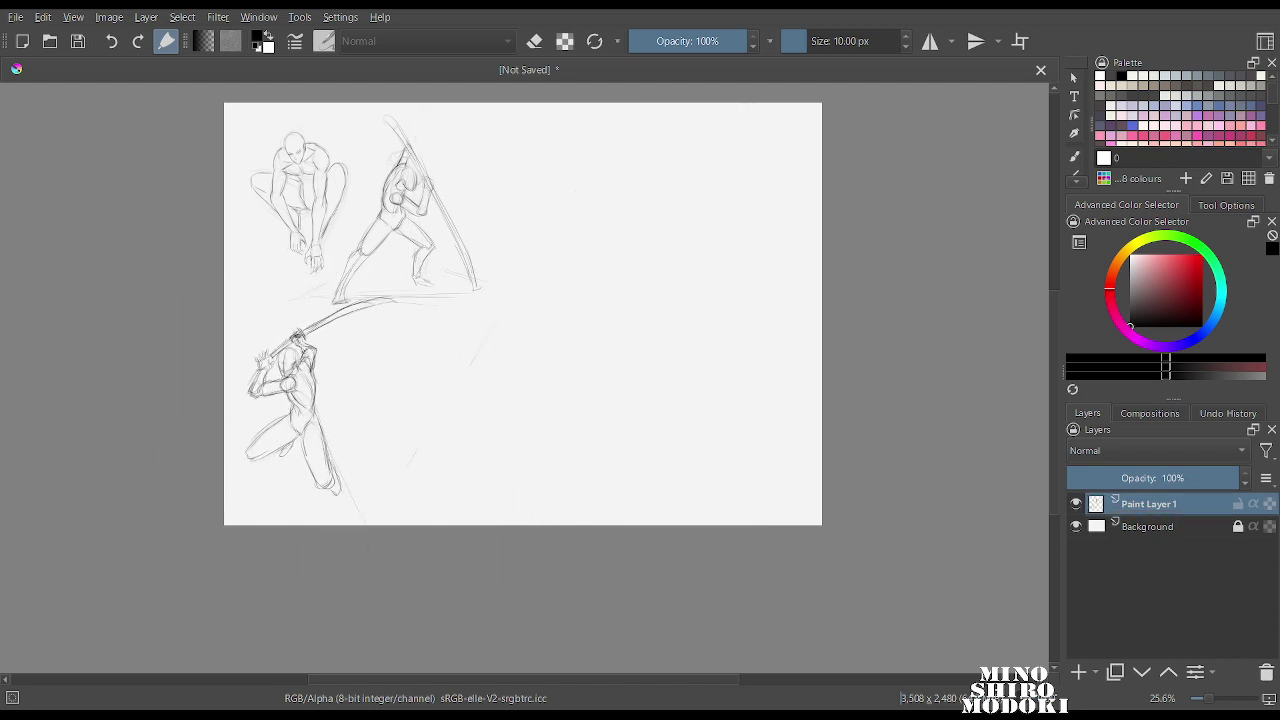
# Examine the repositioned sword figure up close, mirrored and from a distance to check its pose.
pyautogui.press('b')
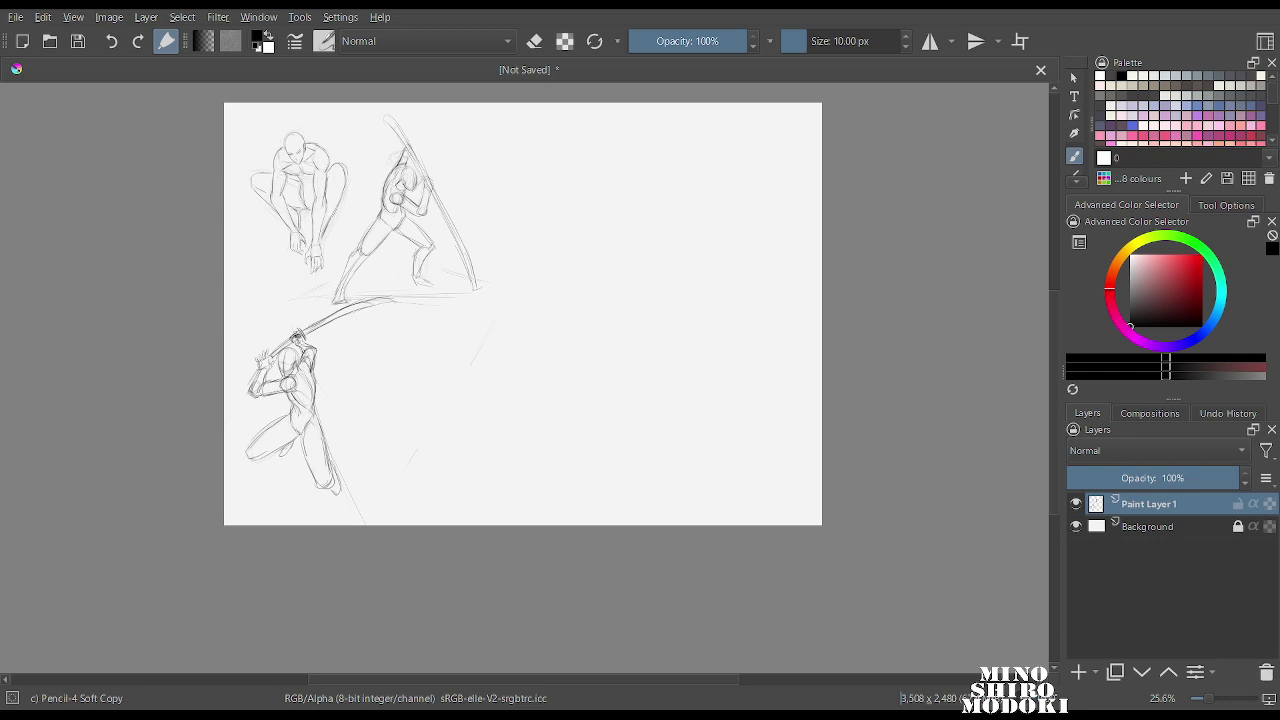
pyautogui.scroll(3, 385, 394)
pyautogui.moveTo(150, 404); pyautogui.dragTo(459, 241)
pyautogui.scroll(1, 461, 245)
pyautogui.press('m')
pyautogui.press('m')
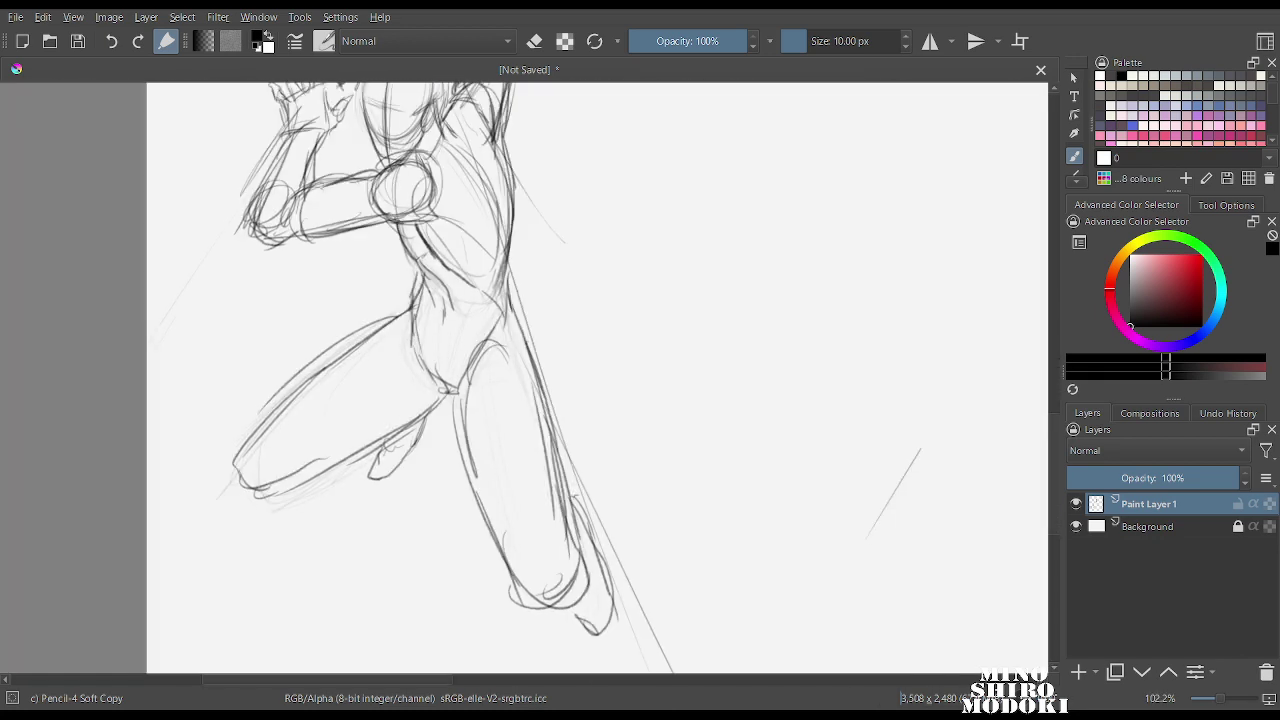
pyautogui.scroll(-3, 600, 380)
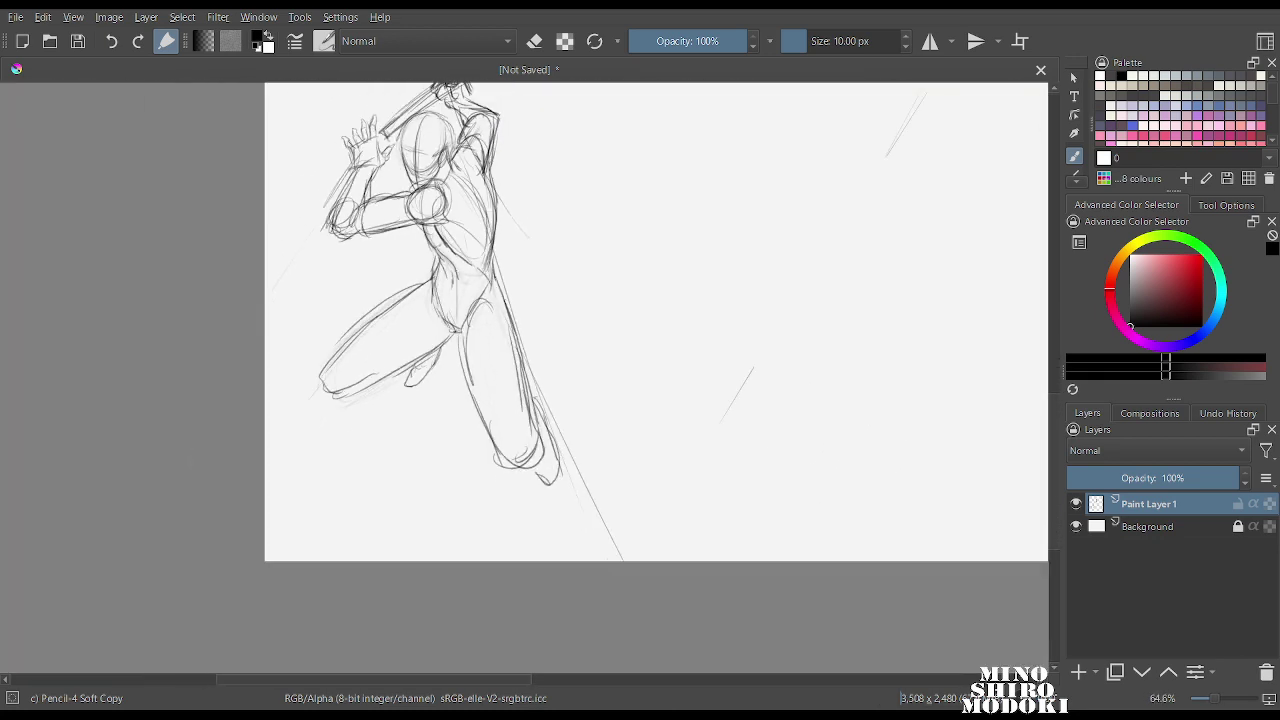
pyautogui.moveTo(494, 278); pyautogui.dragTo(528, 442)
pyautogui.scroll(-2, 592, 267)
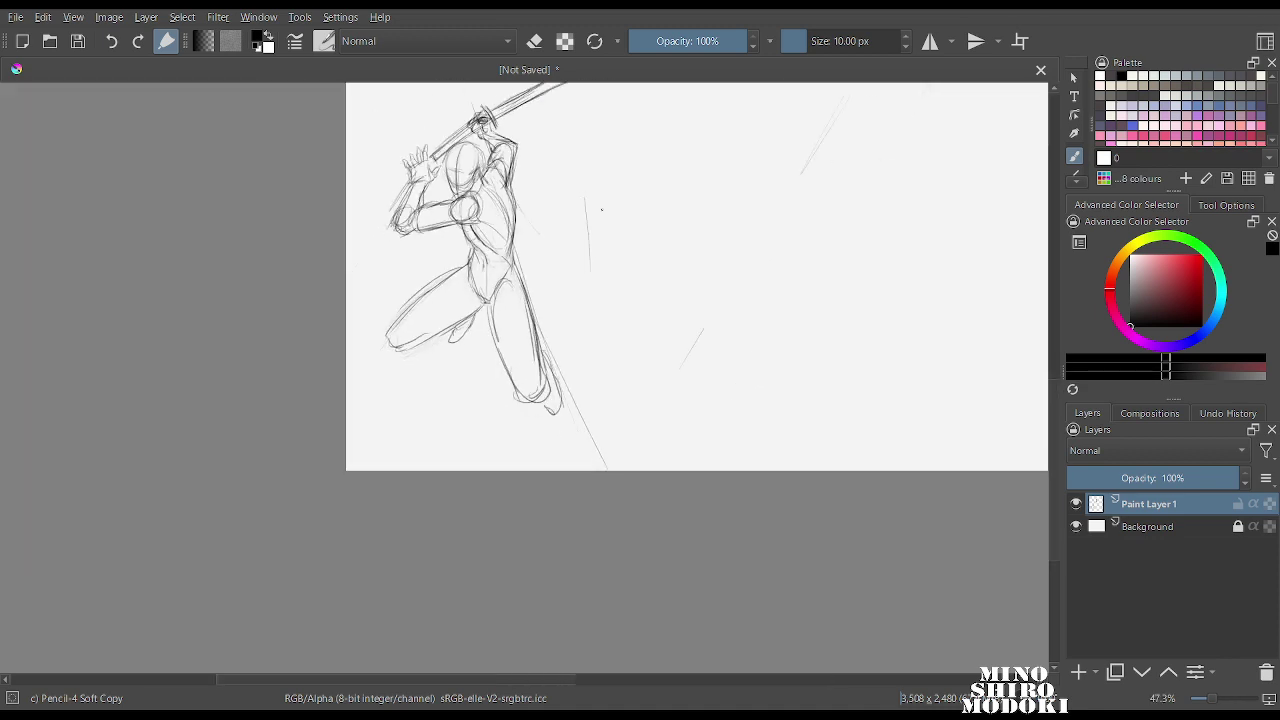
pyautogui.moveTo(750, 130); pyautogui.dragTo(645, 240)
pyautogui.scroll(-2, 645, 240)
# Fade the whole sword figure to a light underdrawing with the Eraser Soft brush at 656 px.
pyautogui.rightClick(643, 257)
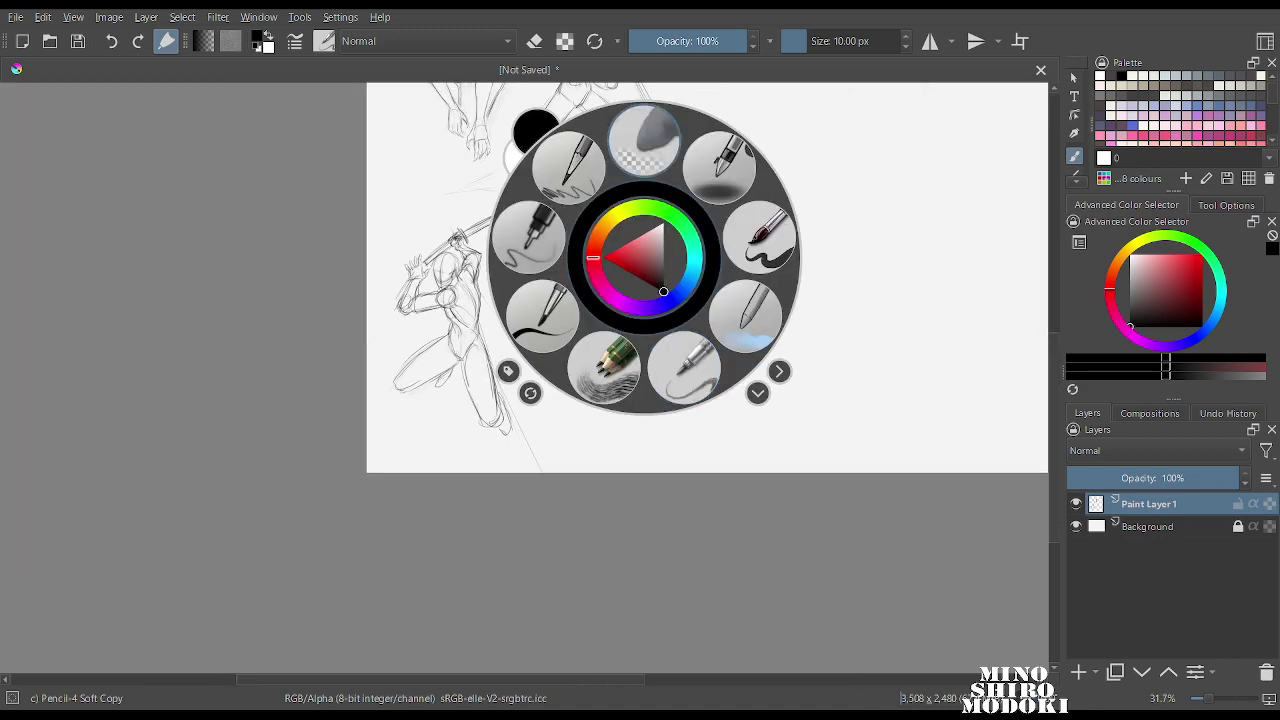
pyautogui.click(643, 140)
pyautogui.scroll(2, 508, 289)
pyautogui.moveTo(548, 204)
pyautogui.mouseDown()
pyautogui.moveTo(394, 263)
pyautogui.moveTo(435, 252)
pyautogui.moveTo(517, 505)
pyautogui.moveTo(709, 385)
pyautogui.mouseUp()
pyautogui.scroll(4, 410, 290)
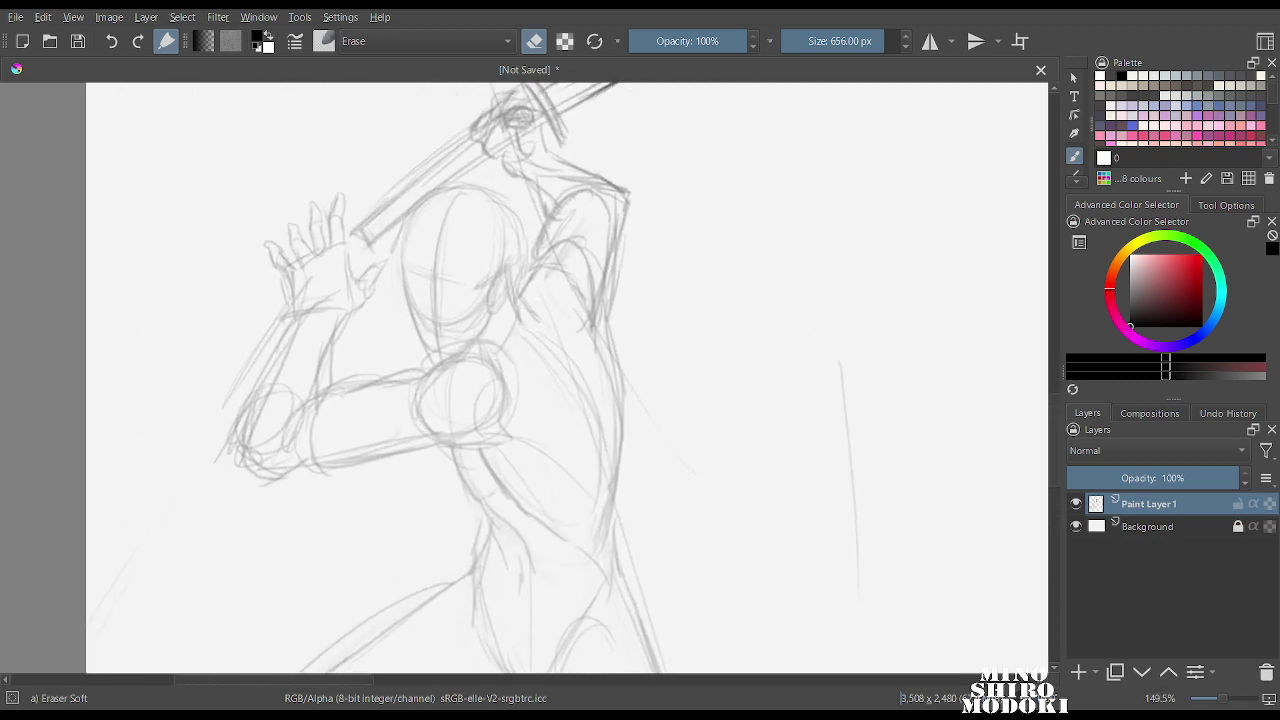
# Switch back to the Pencil-4 Soft brush and redraw the head outline, jaw and ear in darker lines.
pyautogui.rightClick(430, 318)
pyautogui.click(355, 229)
pyautogui.scroll(3, 357, 232)
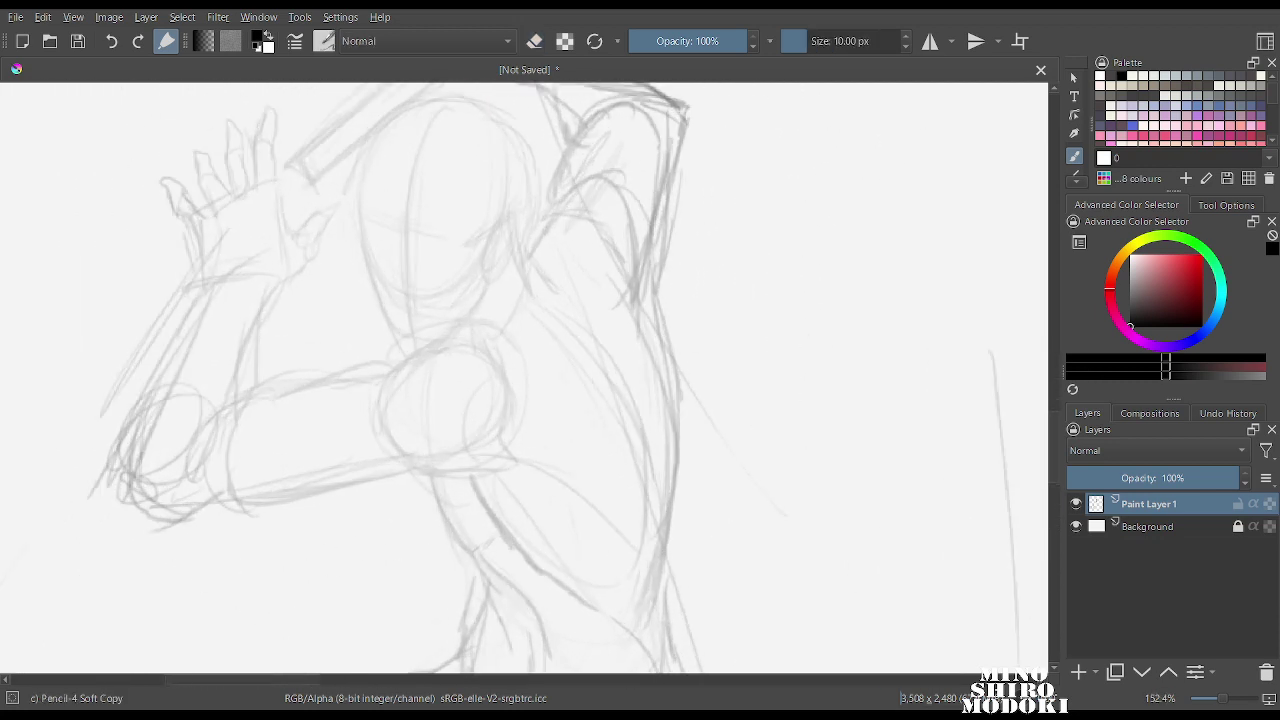
pyautogui.moveTo(351, 220); pyautogui.dragTo(402, 338)
pyautogui.moveTo(352, 222)
pyautogui.mouseDown()
pyautogui.moveTo(379, 149)
pyautogui.moveTo(469, 100)
pyautogui.moveTo(510, 131)
pyautogui.moveTo(521, 209)
pyautogui.moveTo(509, 250)
pyautogui.moveTo(446, 328)
pyautogui.mouseUp()
# Redraw the chest line, the raised arm's shoulder, the side of the back and the rounded front shoulder.
pyautogui.moveTo(523, 218); pyautogui.dragTo(572, 322)
pyautogui.moveTo(538, 250); pyautogui.dragTo(588, 196)
pyautogui.moveTo(668, 250); pyautogui.dragTo(668, 330)
pyautogui.moveTo(606, 328)
pyautogui.mouseDown()
pyautogui.moveTo(645, 398)
pyautogui.moveTo(651, 493)
pyautogui.mouseUp()
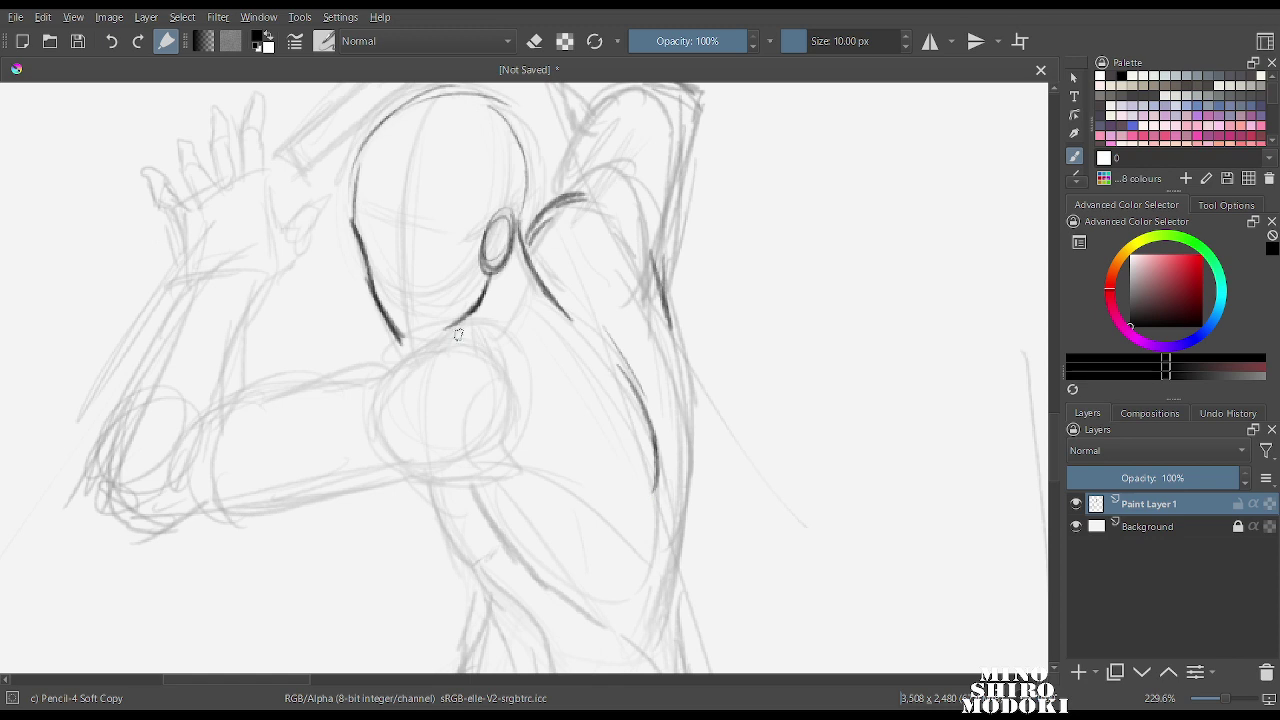
pyautogui.moveTo(459, 335)
pyautogui.mouseDown()
pyautogui.moveTo(376, 379)
pyautogui.moveTo(492, 420)
pyautogui.moveTo(500, 463)
pyautogui.mouseUp()
pyautogui.moveTo(404, 453)
pyautogui.mouseDown()
pyautogui.moveTo(435, 484)
pyautogui.moveTo(512, 485)
pyautogui.mouseUp()
# Redraw the ribcage edge, the long curve of the back and the front of the waist.
pyautogui.scroll(-1, 686, 291)
pyautogui.scroll(-4, 540, 270)
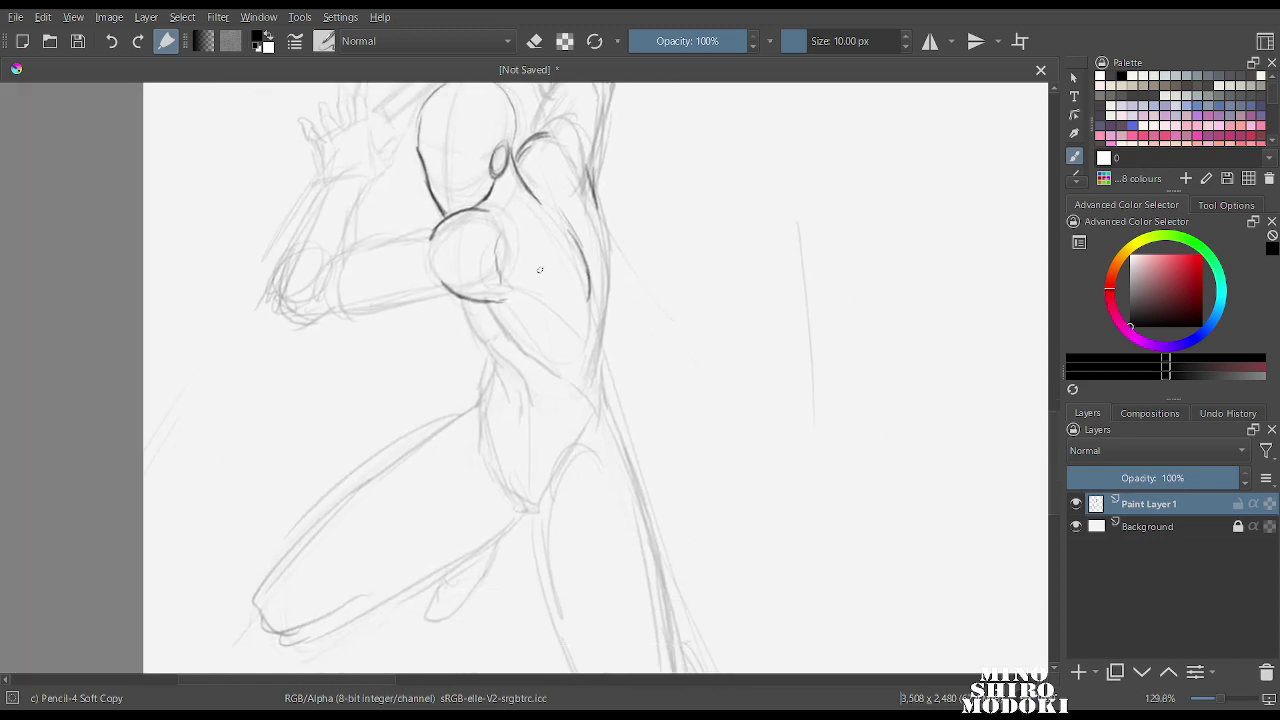
pyautogui.moveTo(492, 302)
pyautogui.mouseDown()
pyautogui.moveTo(534, 356)
pyautogui.moveTo(564, 370)
pyautogui.mouseUp()
pyautogui.moveTo(582, 296); pyautogui.dragTo(592, 370)
pyautogui.moveTo(598, 208)
pyautogui.mouseDown()
pyautogui.moveTo(605, 342)
pyautogui.moveTo(592, 366)
pyautogui.mouseUp()
pyautogui.moveTo(456, 300)
pyautogui.mouseDown()
pyautogui.moveTo(526, 380)
pyautogui.moveTo(494, 375)
pyautogui.moveTo(483, 421)
pyautogui.mouseUp()
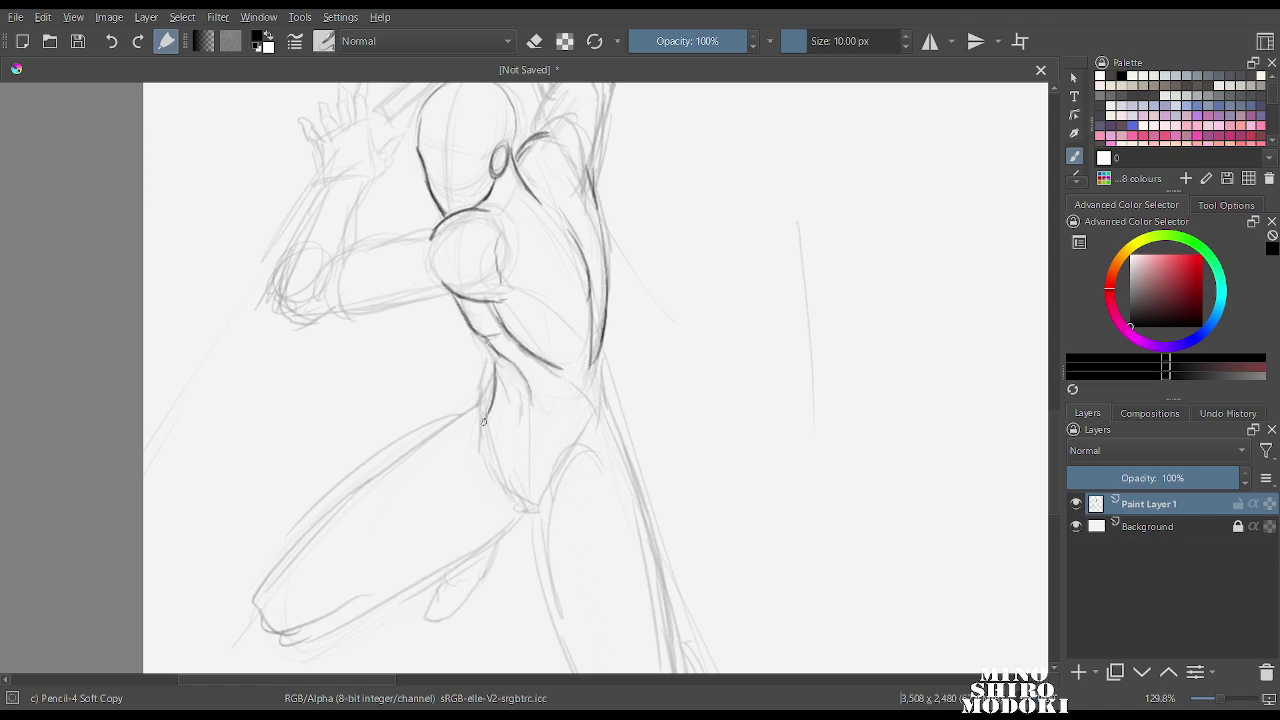
# Darken the hips and the V-shaped pelvis down to the crotch.
pyautogui.moveTo(562, 353)
pyautogui.mouseDown()
pyautogui.moveTo(586, 372)
pyautogui.moveTo(600, 416)
pyautogui.mouseUp()
pyautogui.moveTo(494, 366)
pyautogui.mouseDown()
pyautogui.moveTo(478, 410)
pyautogui.moveTo(484, 454)
pyautogui.moveTo(518, 508)
pyautogui.mouseUp()
pyautogui.moveTo(490, 466)
pyautogui.mouseDown()
pyautogui.moveTo(540, 512)
pyautogui.moveTo(588, 432)
pyautogui.mouseUp()
# Redraw the raised arm's upper arm, bent elbow and forearm, and check the figure in mirrored view.
pyautogui.scroll(-2, 482, 341)
pyautogui.scroll(3, 482, 341)
pyautogui.moveTo(480, 341); pyautogui.dragTo(408, 588)
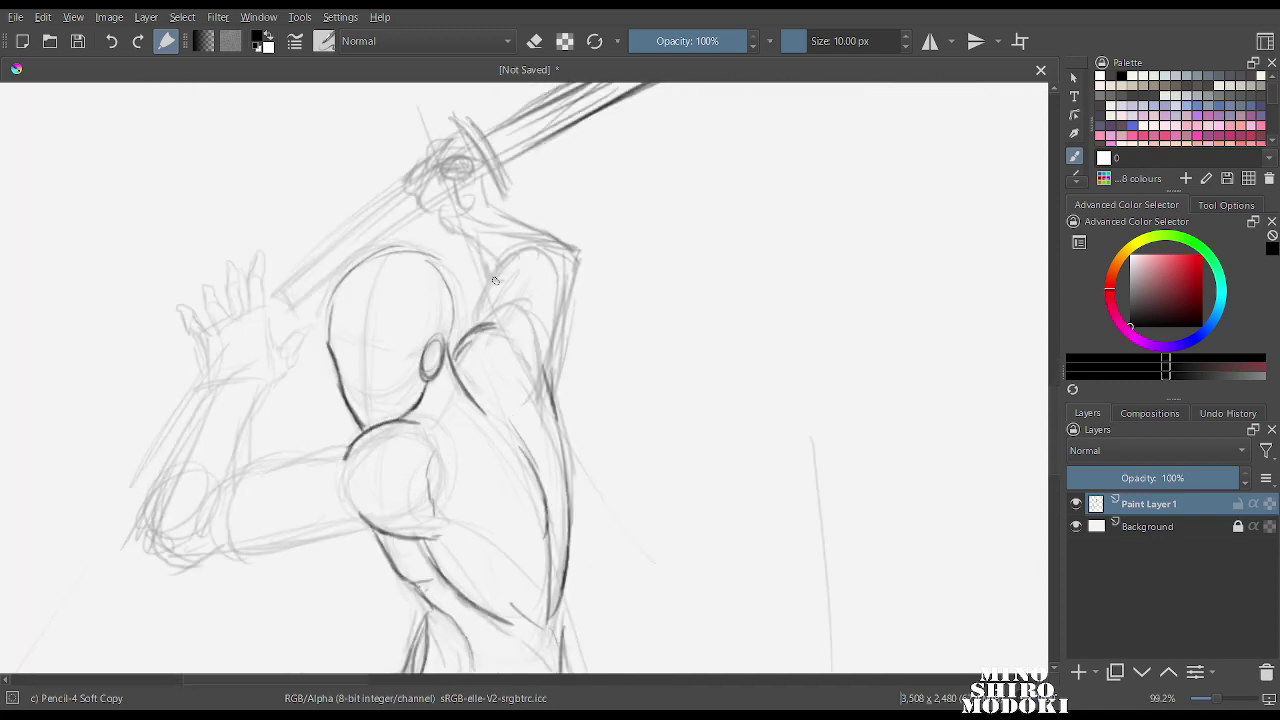
pyautogui.moveTo(478, 322)
pyautogui.mouseDown()
pyautogui.moveTo(511, 261)
pyautogui.moveTo(549, 384)
pyautogui.mouseUp()
pyautogui.moveTo(556, 306); pyautogui.dragTo(551, 364)
pyautogui.moveTo(457, 227); pyautogui.dragTo(504, 268)
pyautogui.moveTo(492, 212)
pyautogui.mouseDown()
pyautogui.moveTo(574, 254)
pyautogui.moveTo(566, 308)
pyautogui.mouseUp()
pyautogui.press('m')
pyautogui.press('m')
pyautogui.press('m')
pyautogui.press('m')
pyautogui.scroll(1, 448, 400)
# Redraw the front arm from shoulder to elbow and up the forearm to the wrist.
pyautogui.moveTo(350, 440)
pyautogui.mouseDown()
pyautogui.moveTo(610, 270)
pyautogui.moveTo(484, 330)
pyautogui.moveTo(472, 357)
pyautogui.mouseUp()
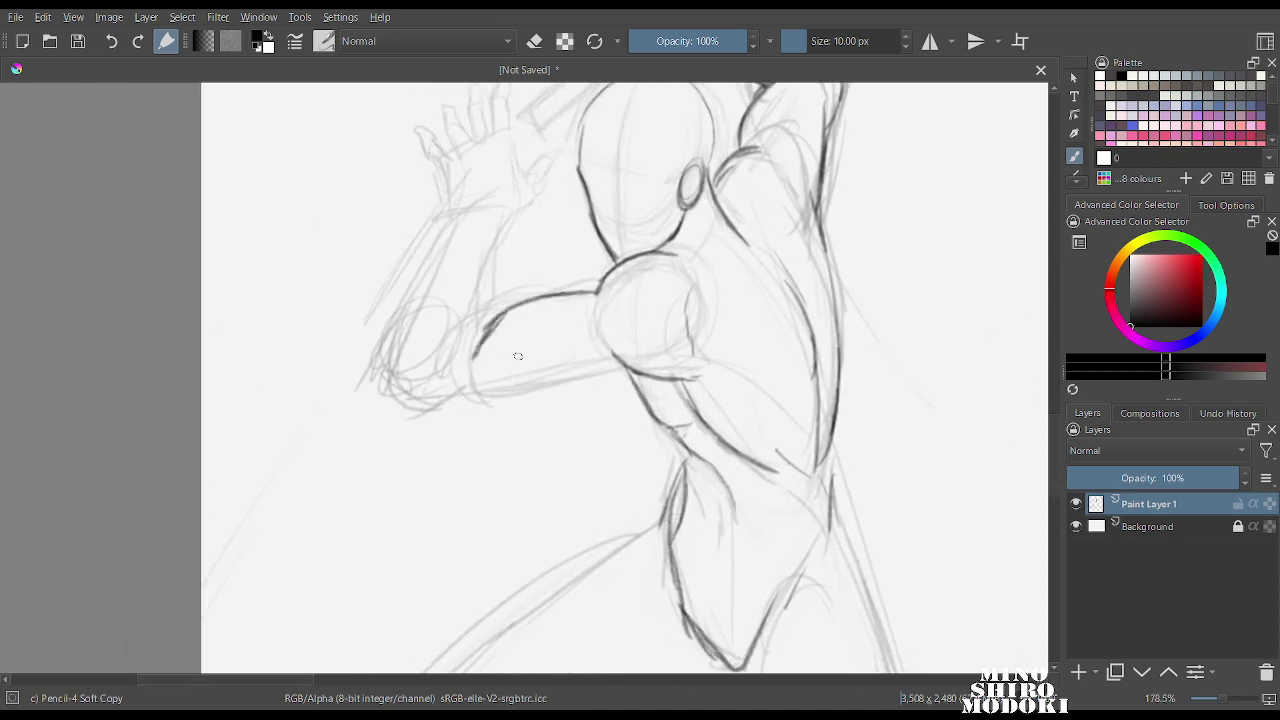
pyautogui.moveTo(622, 375); pyautogui.dragTo(450, 404)
pyautogui.moveTo(508, 321)
pyautogui.mouseDown()
pyautogui.moveTo(468, 354)
pyautogui.moveTo(574, 292)
pyautogui.moveTo(600, 305)
pyautogui.moveTo(594, 294)
pyautogui.mouseUp()
pyautogui.moveTo(466, 213)
pyautogui.mouseDown()
pyautogui.moveTo(488, 208)
pyautogui.moveTo(502, 256)
pyautogui.moveTo(492, 310)
pyautogui.moveTo(404, 344)
pyautogui.mouseUp()
pyautogui.moveTo(422, 288)
pyautogui.mouseDown()
pyautogui.moveTo(395, 366)
pyautogui.moveTo(411, 407)
pyautogui.moveTo(476, 396)
pyautogui.mouseUp()
pyautogui.moveTo(500, 322); pyautogui.dragTo(494, 282)
pyautogui.press('m')
pyautogui.press('m')
pyautogui.scroll(-2, 500, 580)
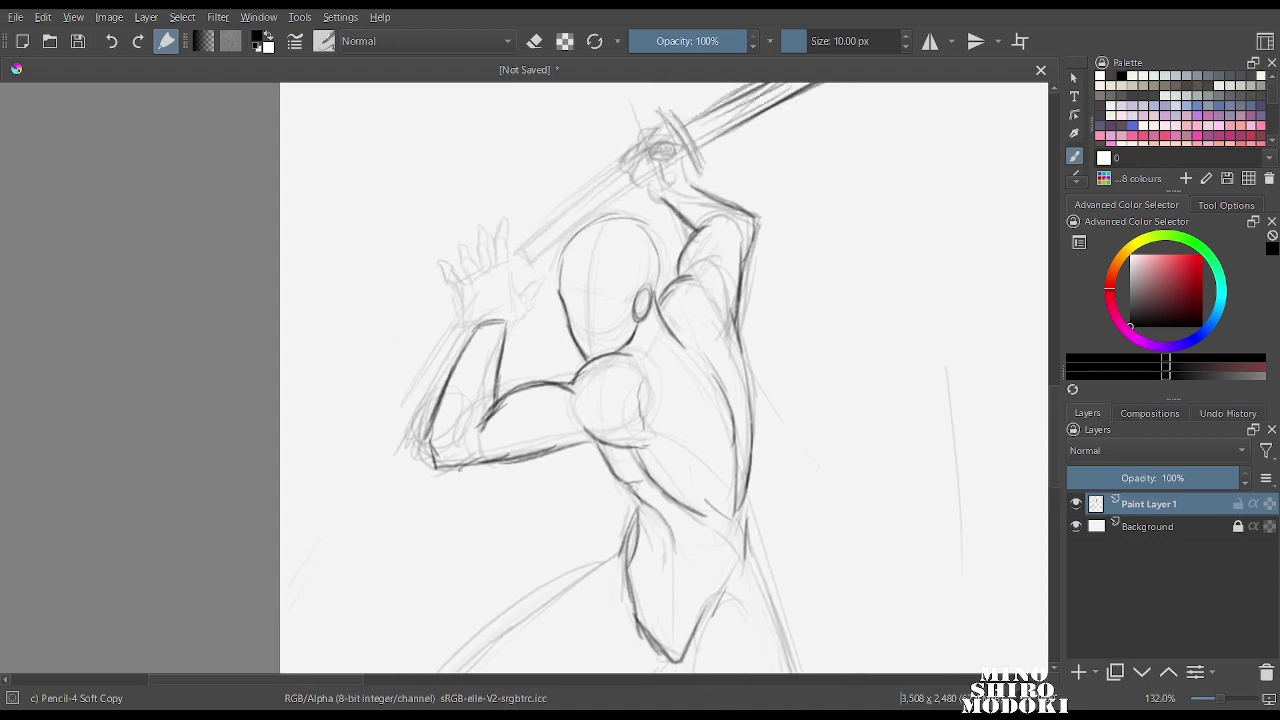
# Redraw the open front hand with its palm, thumb and spread fingers.
pyautogui.scroll(3, 512, 340)
pyautogui.moveTo(437, 251)
pyautogui.mouseDown()
pyautogui.moveTo(448, 318)
pyautogui.moveTo(484, 220)
pyautogui.moveTo(510, 276)
pyautogui.moveTo(540, 264)
pyautogui.moveTo(510, 310)
pyautogui.moveTo(542, 250)
pyautogui.mouseUp()
pyautogui.moveTo(560, 240); pyautogui.dragTo(536, 270)
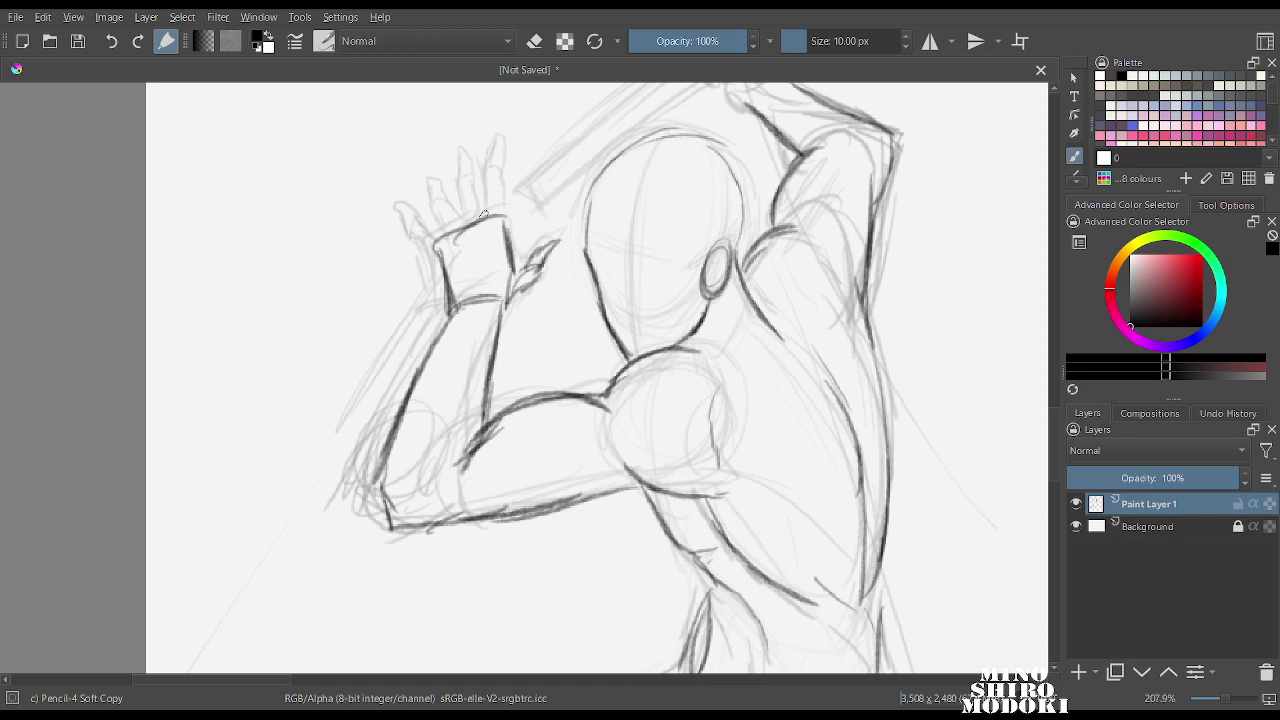
pyautogui.moveTo(484, 216)
pyautogui.mouseDown()
pyautogui.moveTo(494, 176)
pyautogui.moveTo(503, 208)
pyautogui.moveTo(486, 177)
pyautogui.moveTo(490, 143)
pyautogui.mouseUp()
pyautogui.moveTo(491, 143)
pyautogui.mouseDown()
pyautogui.moveTo(496, 175)
pyautogui.moveTo(463, 228)
pyautogui.mouseUp()
pyautogui.moveTo(463, 228)
pyautogui.mouseDown()
pyautogui.moveTo(455, 156)
pyautogui.moveTo(486, 212)
pyautogui.mouseUp()
pyautogui.moveTo(504, 178); pyautogui.dragTo(510, 228)
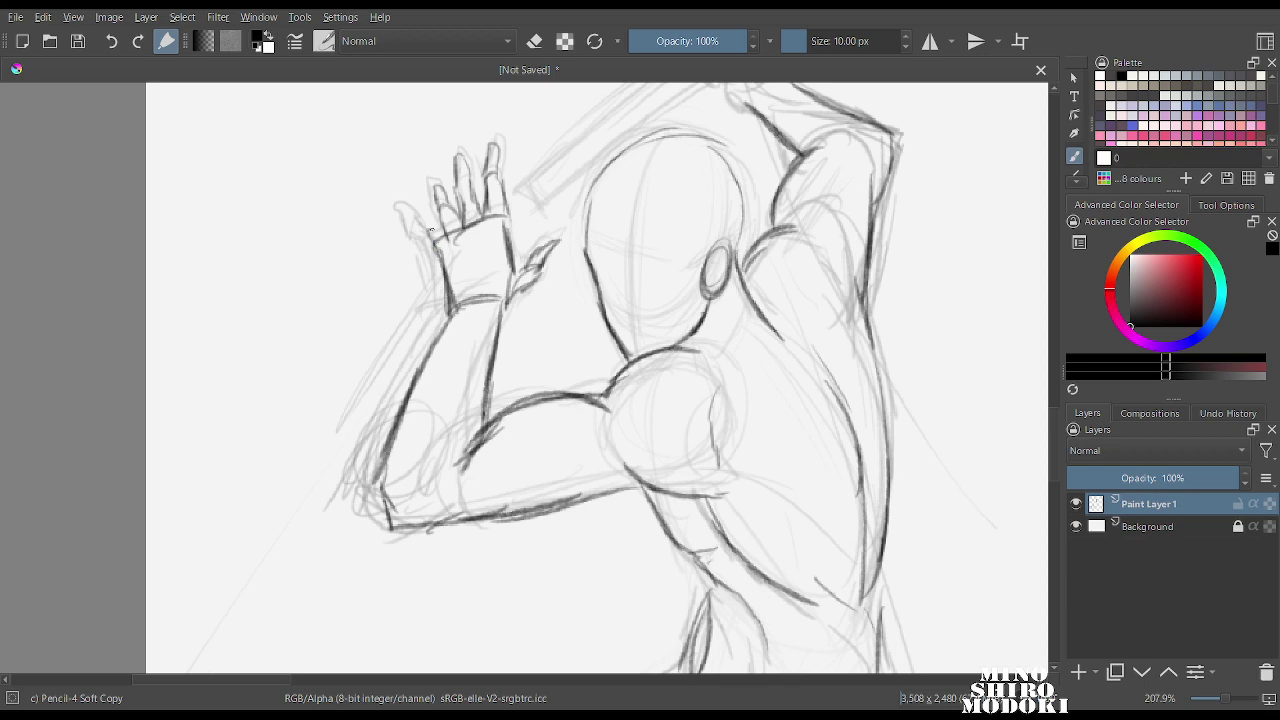
pyautogui.moveTo(417, 213)
pyautogui.mouseDown()
pyautogui.moveTo(437, 235)
pyautogui.moveTo(534, 256)
pyautogui.mouseUp()
# Darken the fingers and wrist of the raised hand gripping the sword hilt.
pyautogui.scroll(-3, 637, 177)
pyautogui.moveTo(600, 200); pyautogui.dragTo(548, 308)
pyautogui.scroll(4, 694, 187)
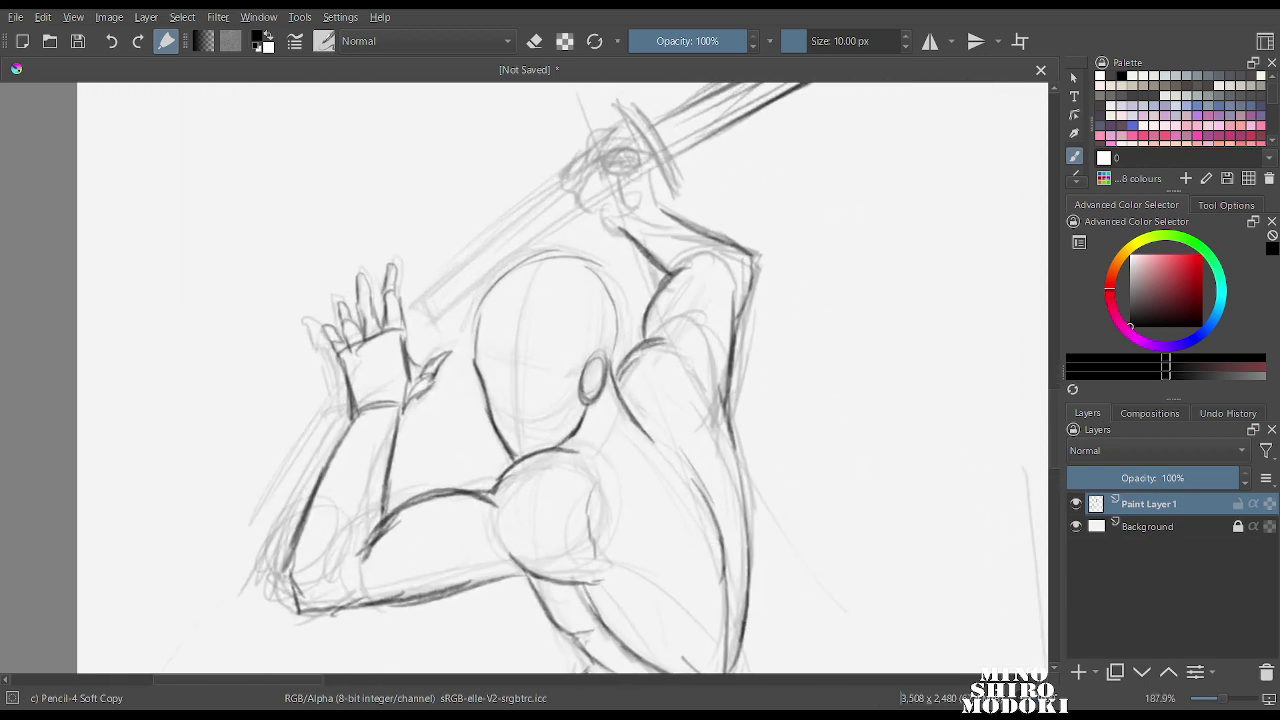
pyautogui.moveTo(548, 222)
pyautogui.mouseDown()
pyautogui.moveTo(561, 271)
pyautogui.moveTo(574, 269)
pyautogui.moveTo(570, 195)
pyautogui.moveTo(521, 197)
pyautogui.moveTo(551, 215)
pyautogui.moveTo(574, 272)
pyautogui.mouseUp()
pyautogui.moveTo(591, 214); pyautogui.dragTo(593, 331)
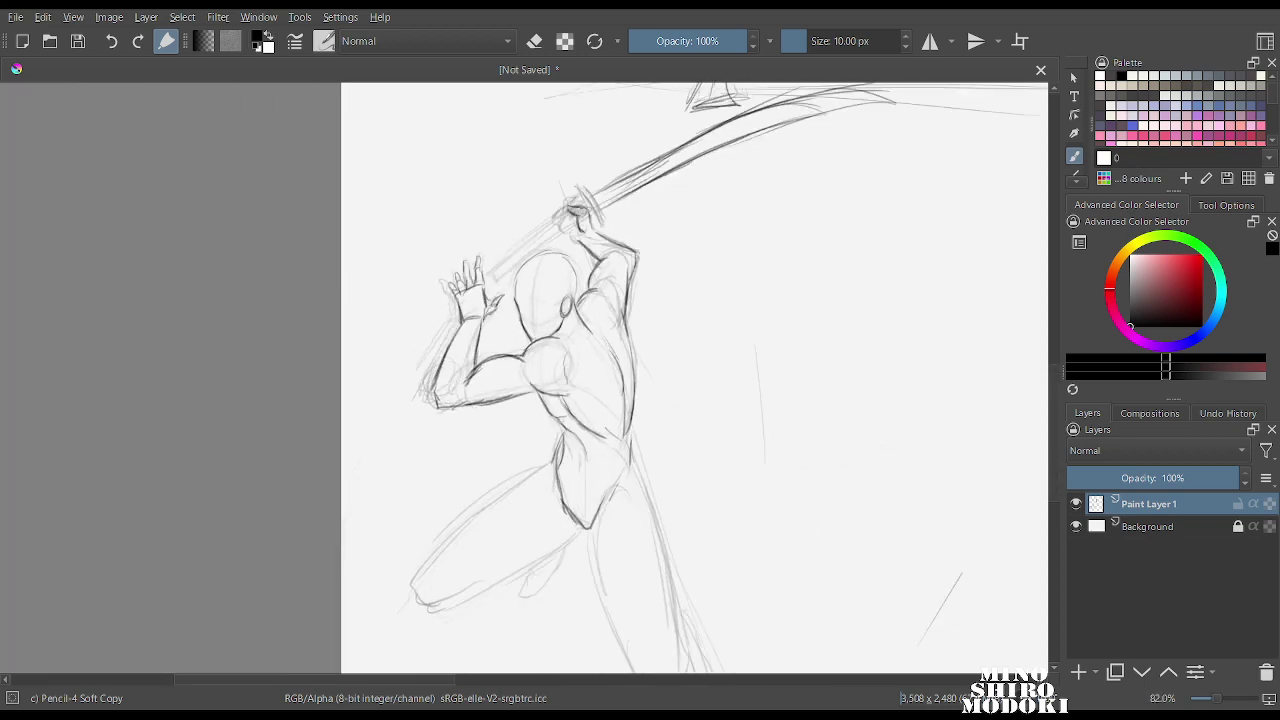
# Draw the face's vertical centre line and two narrow, slanted eyes.
pyautogui.scroll(5, 556, 282)
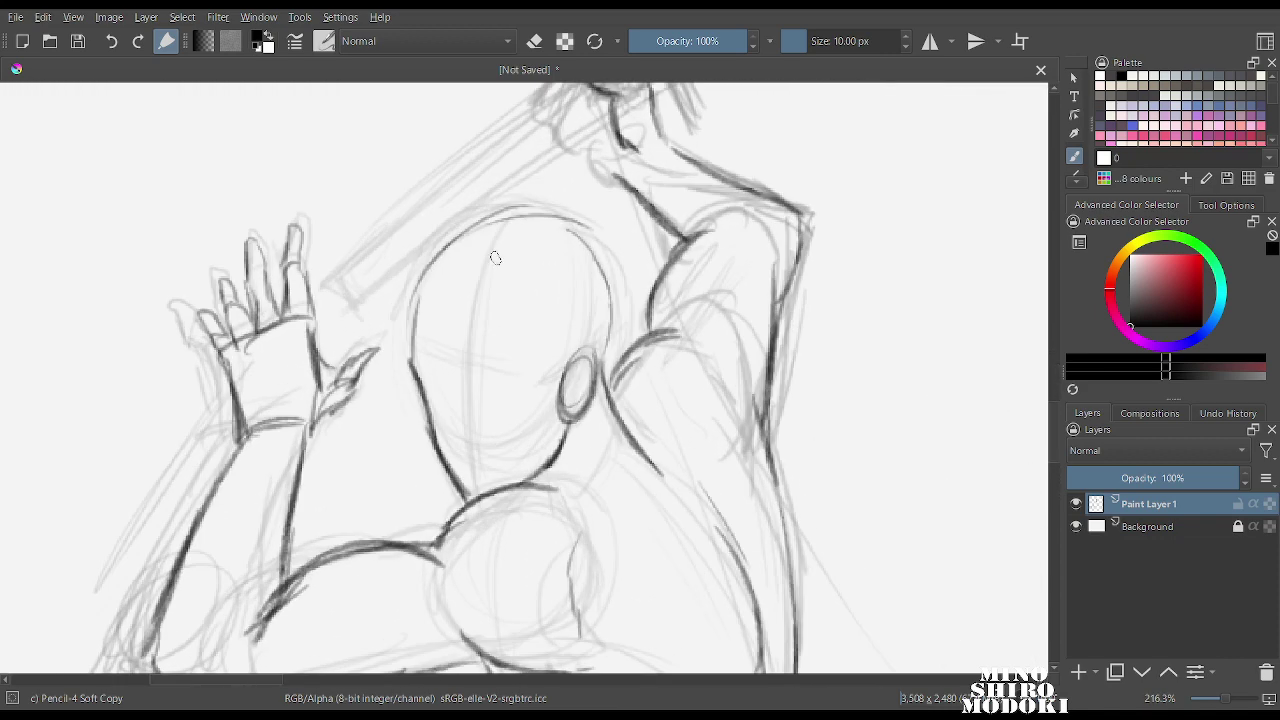
pyautogui.moveTo(478, 250); pyautogui.dragTo(470, 440)
pyautogui.scroll(3, 470, 440)
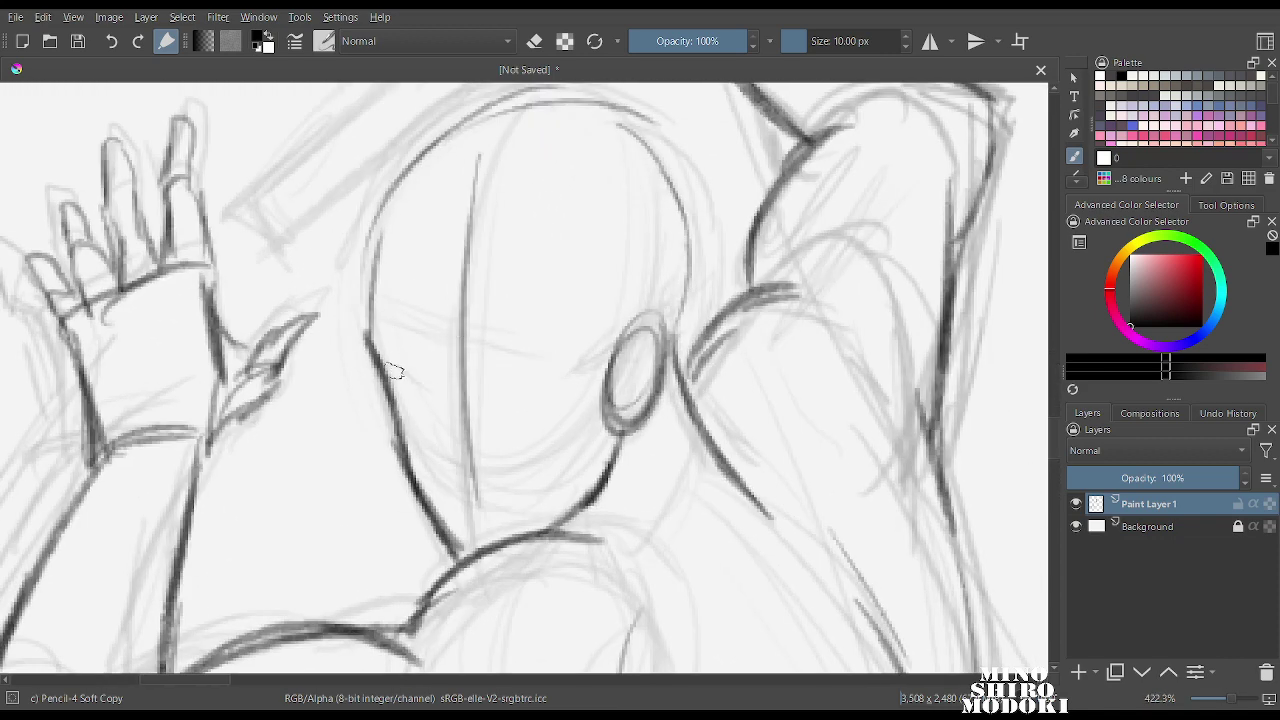
pyautogui.moveTo(388, 365)
pyautogui.mouseDown()
pyautogui.moveTo(445, 408)
pyautogui.moveTo(418, 415)
pyautogui.moveTo(440, 424)
pyautogui.moveTo(586, 411)
pyautogui.moveTo(553, 433)
pyautogui.mouseUp()
# Lighten the pencil lines over the whole head with a large soft eraser, reduced to 201 px.
pyautogui.rightClick(625, 320)
pyautogui.click(632, 202)
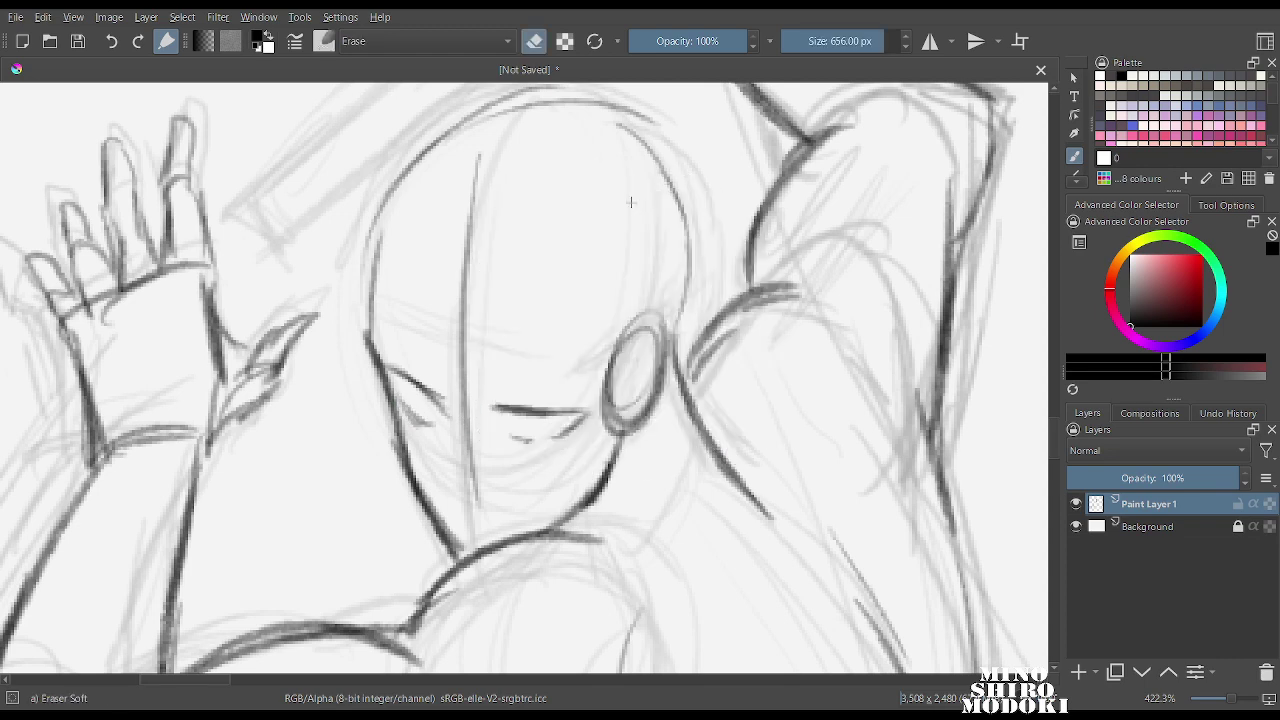
pyautogui.click(622, 380)
pyautogui.scroll(-3, 663, 304)
pyautogui.press('[')
pyautogui.press('[')
pyautogui.press('[')
pyautogui.press('[')
pyautogui.press('[')
pyautogui.press('[')
pyautogui.press('[')
pyautogui.press('[')
pyautogui.press('[')
pyautogui.press('[')
pyautogui.press('[')
pyautogui.press('[')
pyautogui.press('[')
pyautogui.press('[')
pyautogui.press('[')
pyautogui.press('[')
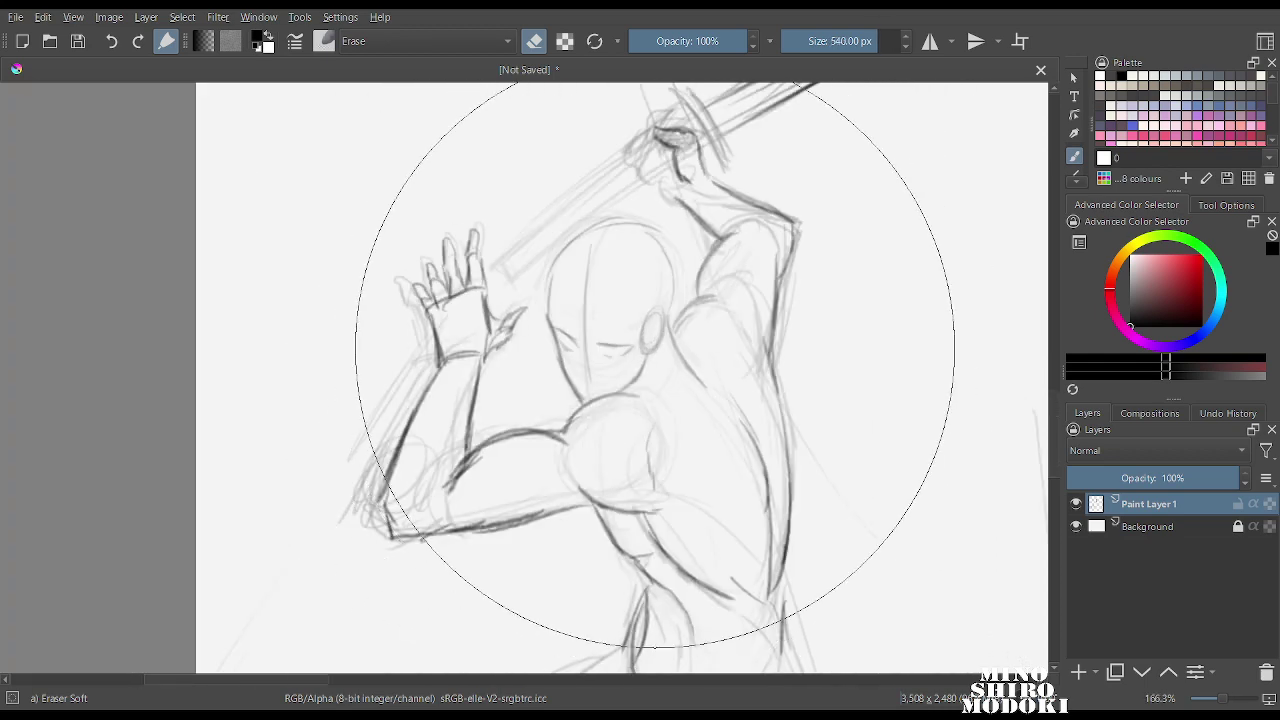
pyautogui.press('[')
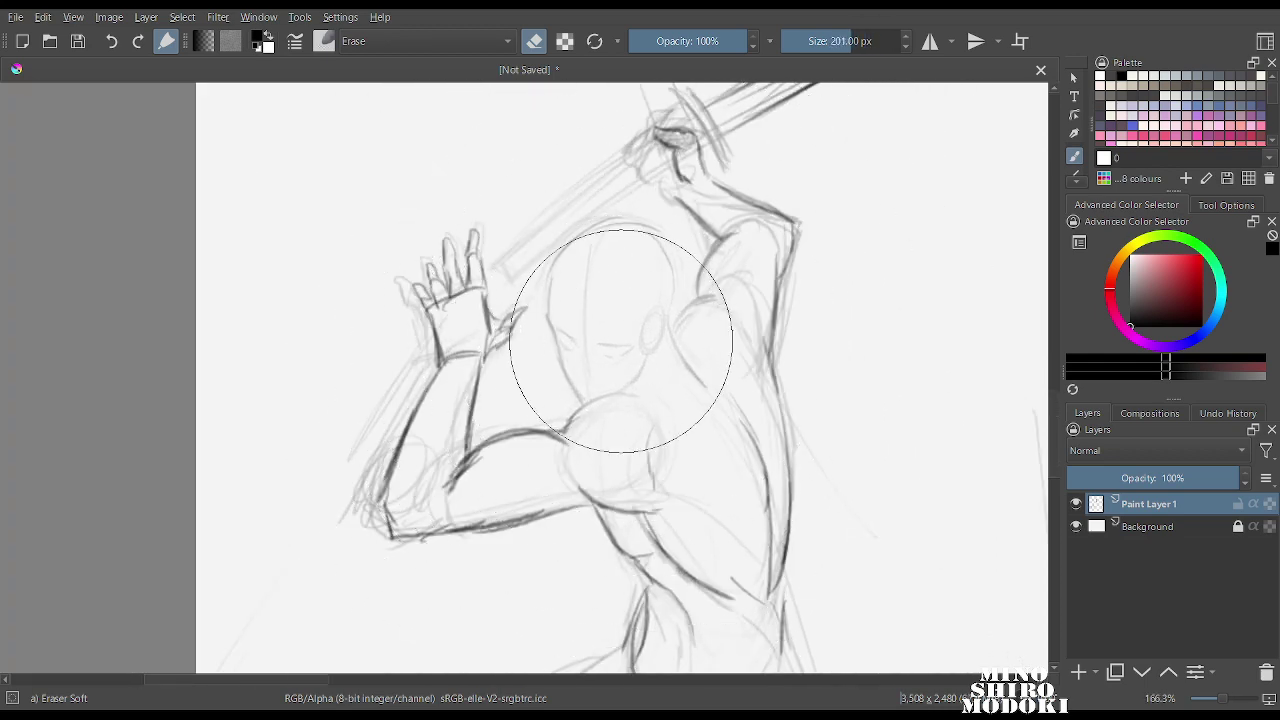
pyautogui.press('+')
pyautogui.rightClick(607, 278)
pyautogui.click(646, 385)
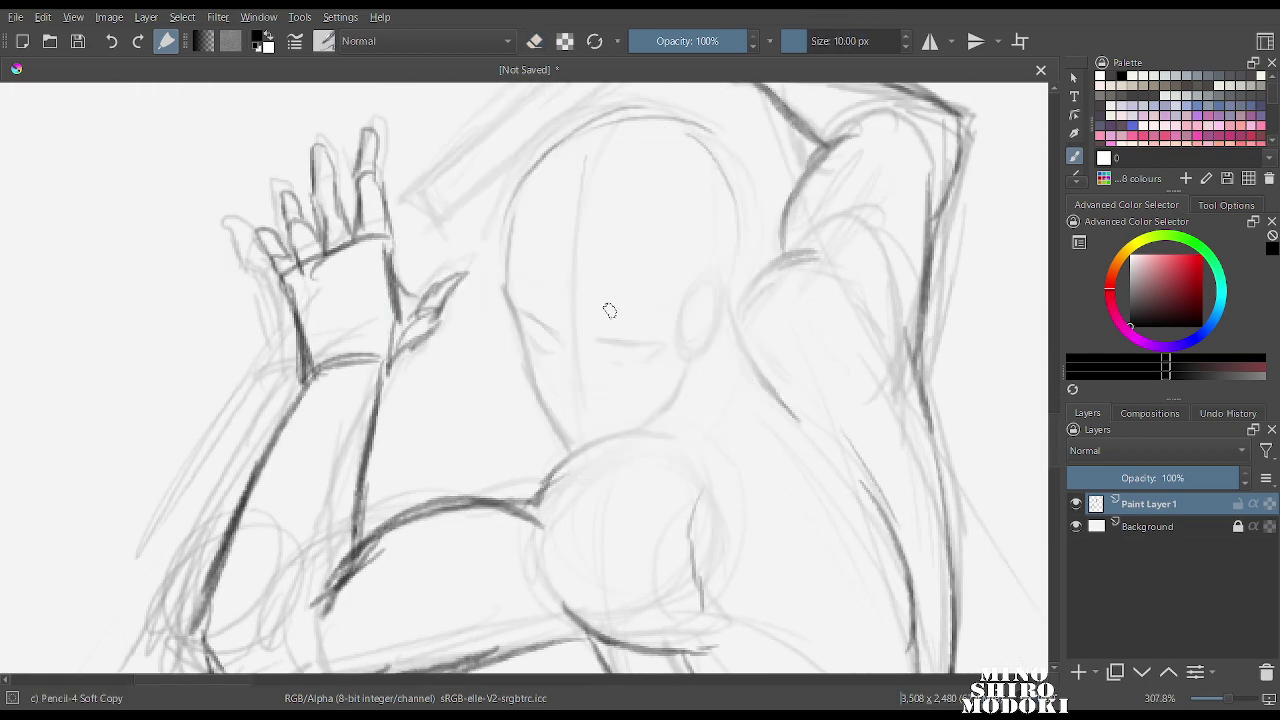
# Undo the head's eraser pass together with the face's centre line and both eyes.
pyautogui.hotkey('ctrl', 'z')
pyautogui.hotkey('ctrl', 'z')
pyautogui.hotkey('ctrl', 'z')
pyautogui.hotkey('ctrl', 'z')
pyautogui.hotkey('ctrl', 'z')
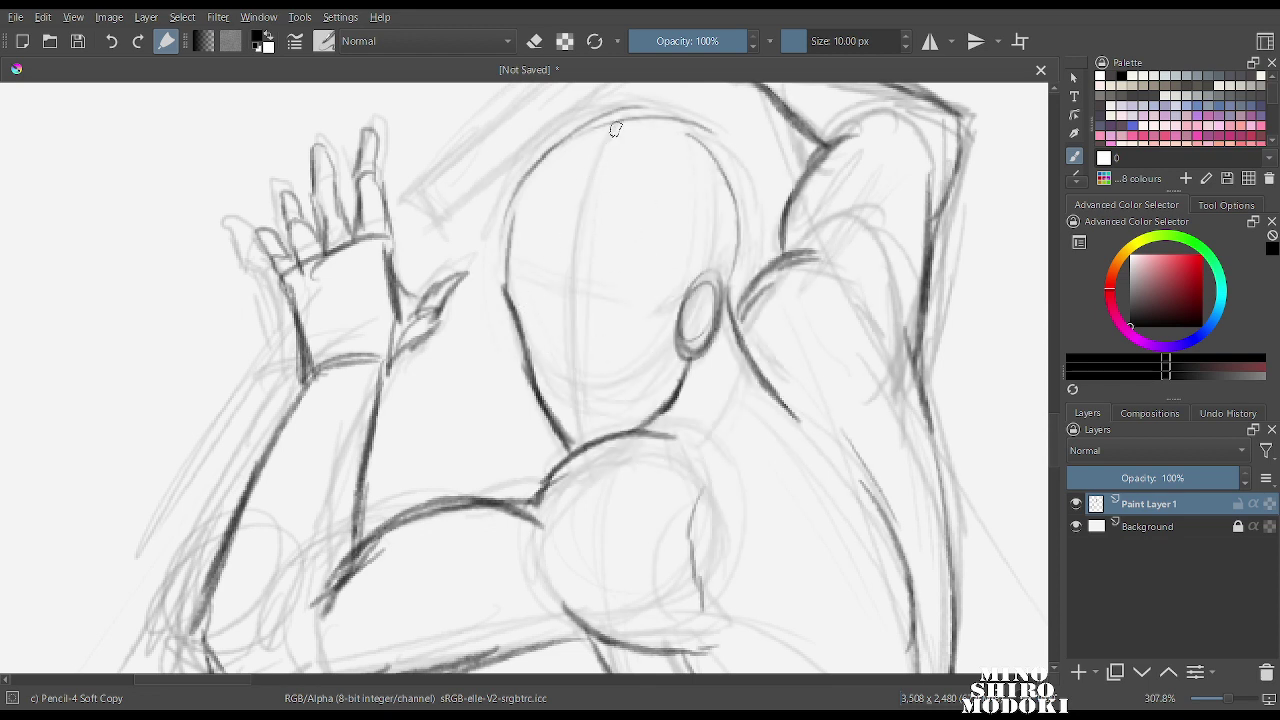
# Redraw the face's curved centre line from the crown down, two narrow slanted eyes, and the temple-to-jaw side plane.
pyautogui.moveTo(606, 136)
pyautogui.mouseDown()
pyautogui.moveTo(562, 312)
pyautogui.moveTo(570, 392)
pyautogui.mouseUp()
pyautogui.moveTo(566, 274); pyautogui.dragTo(576, 437)
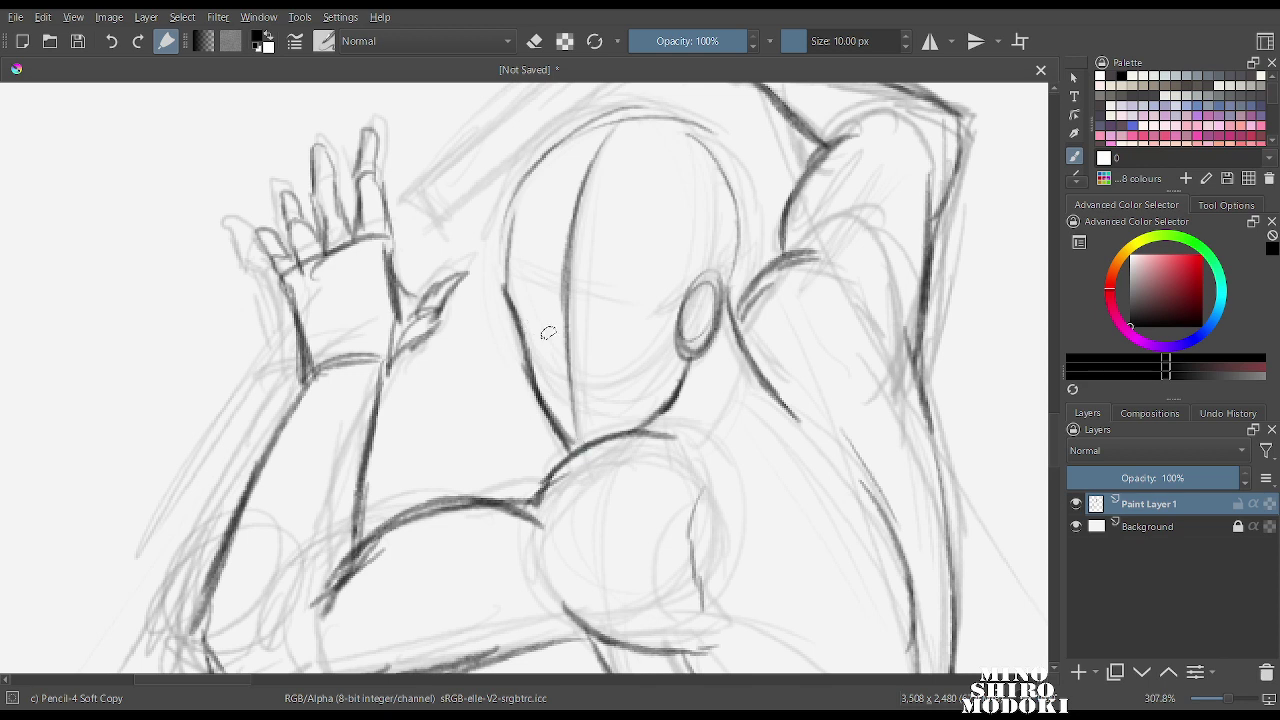
pyautogui.moveTo(519, 309)
pyautogui.mouseDown()
pyautogui.moveTo(560, 339)
pyautogui.moveTo(538, 349)
pyautogui.moveTo(656, 341)
pyautogui.moveTo(607, 357)
pyautogui.mouseUp()
pyautogui.moveTo(719, 185)
pyautogui.mouseDown()
pyautogui.moveTo(675, 227)
pyautogui.moveTo(648, 400)
pyautogui.moveTo(630, 426)
pyautogui.mouseUp()
pyautogui.moveTo(600, 342); pyautogui.dragTo(620, 366)
# Lighten the ear area with the soft eraser and reduce the eraser size to 47 px.
pyautogui.rightClick(723, 258)
pyautogui.click(725, 143)
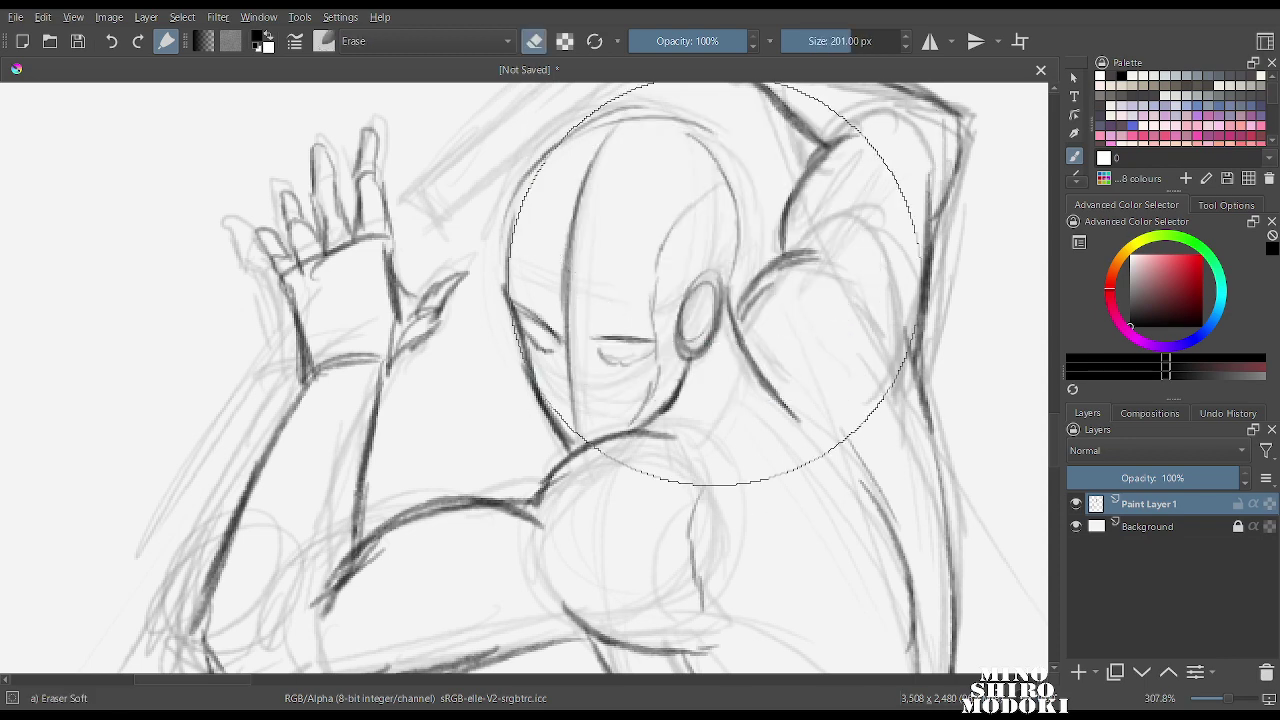
pyautogui.moveTo(748, 340)
pyautogui.mouseDown()
pyautogui.moveTo(710, 309)
pyautogui.moveTo(693, 361)
pyautogui.mouseUp()
pyautogui.press('[')
pyautogui.press('[')
pyautogui.press('[')
pyautogui.press('[')
pyautogui.press('[')
pyautogui.press('[')
pyautogui.press('[')
pyautogui.press('[')
pyautogui.press('[')
pyautogui.press('[')
pyautogui.press('[')
pyautogui.press('[')
pyautogui.press('[')
pyautogui.press('[')
pyautogui.press('[')
pyautogui.press('[')
pyautogui.press('[')
# Redraw the ear and head contour with the soft pencil, and add contour lines around the neck, shoulder and raised arm.
pyautogui.rightClick(691, 337)
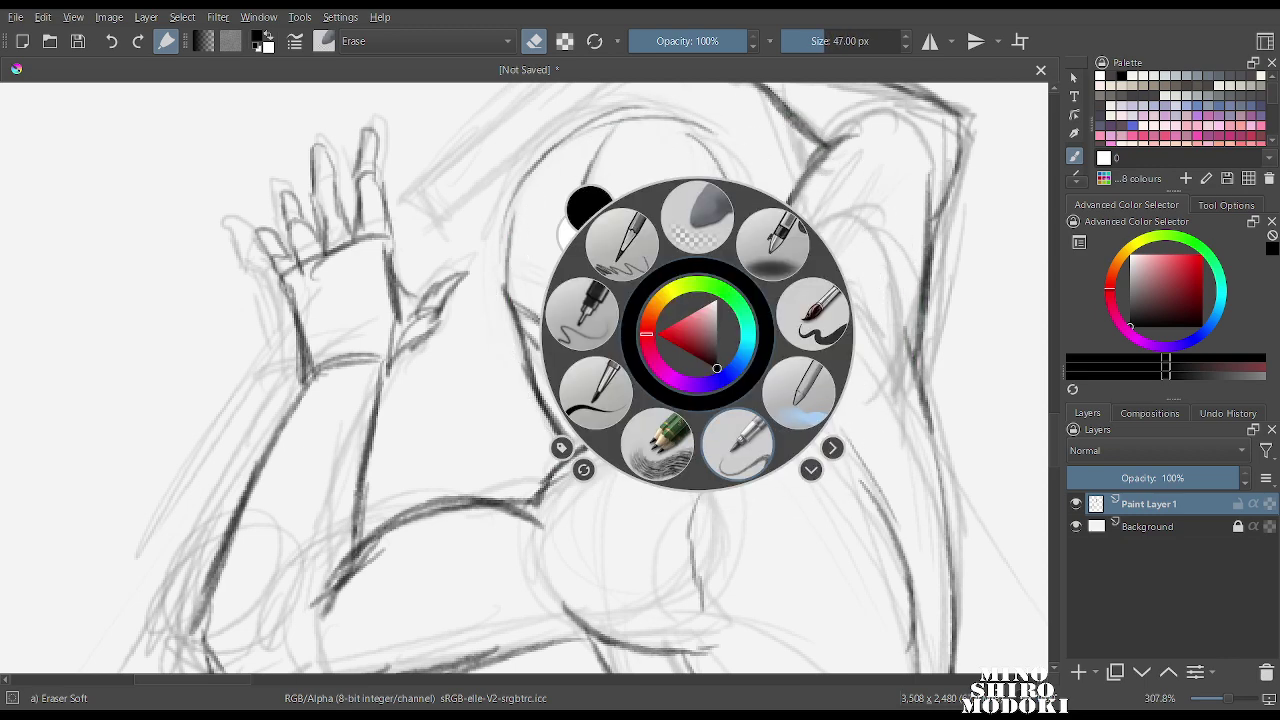
pyautogui.click(738, 444)
pyautogui.moveTo(699, 338)
pyautogui.mouseDown()
pyautogui.moveTo(714, 290)
pyautogui.moveTo(728, 304)
pyautogui.moveTo(705, 358)
pyautogui.mouseUp()
pyautogui.moveTo(683, 127)
pyautogui.mouseDown()
pyautogui.moveTo(717, 153)
pyautogui.moveTo(766, 372)
pyautogui.moveTo(798, 422)
pyautogui.mouseUp()
pyautogui.moveTo(688, 432); pyautogui.dragTo(772, 480)
pyautogui.moveTo(773, 366); pyautogui.dragTo(826, 474)
pyautogui.moveTo(766, 272); pyautogui.dragTo(840, 246)
pyautogui.moveTo(916, 260); pyautogui.dragTo(904, 350)
pyautogui.scroll(-8, 771, 212)
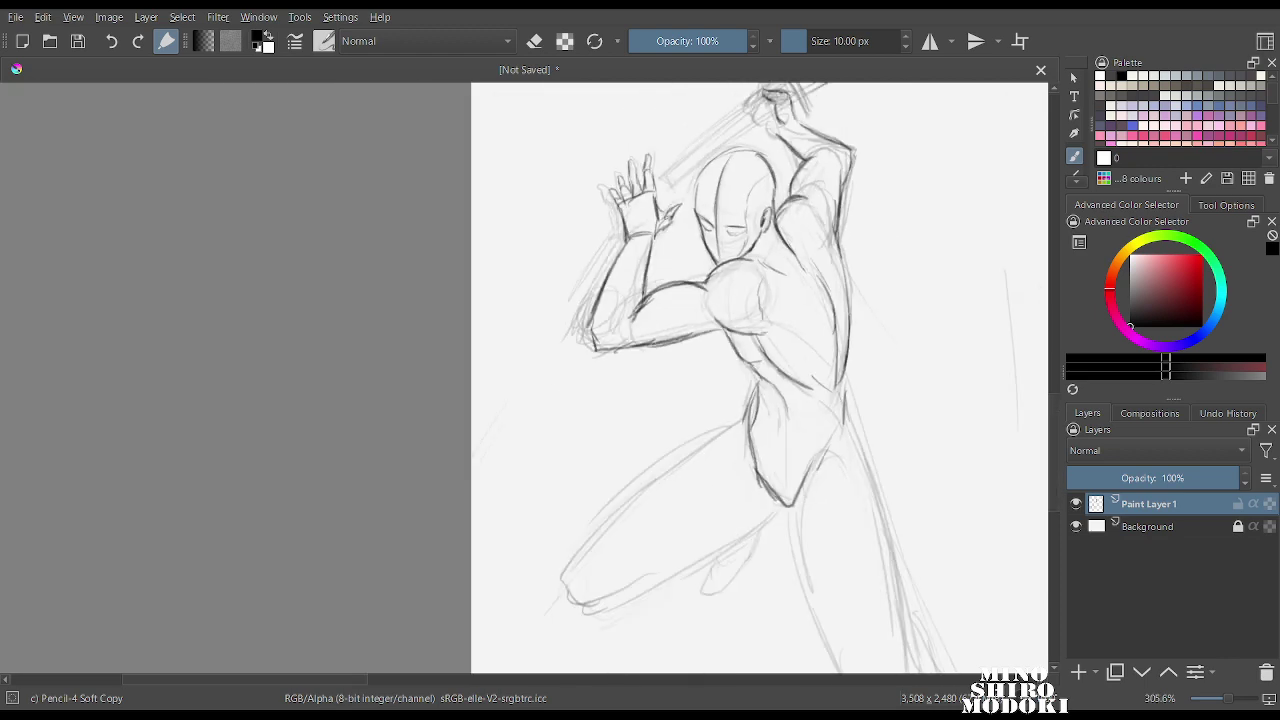
# Darken the fingers gripping the sword and redraw both edges and the end of its long handle.
pyautogui.moveTo(771, 212); pyautogui.dragTo(672, 318)
pyautogui.scroll(7, 648, 326)
pyautogui.scroll(3, 661, 124)
pyautogui.moveTo(661, 124)
pyautogui.mouseDown()
pyautogui.moveTo(590, 205)
pyautogui.moveTo(568, 208)
pyautogui.moveTo(547, 247)
pyautogui.mouseUp()
pyautogui.moveTo(556, 236)
pyautogui.mouseDown()
pyautogui.moveTo(593, 226)
pyautogui.moveTo(546, 268)
pyautogui.moveTo(566, 300)
pyautogui.mouseUp()
pyautogui.moveTo(516, 236)
pyautogui.mouseDown()
pyautogui.moveTo(552, 224)
pyautogui.moveTo(544, 294)
pyautogui.moveTo(502, 300)
pyautogui.moveTo(550, 314)
pyautogui.moveTo(514, 314)
pyautogui.moveTo(560, 364)
pyautogui.moveTo(604, 354)
pyautogui.moveTo(688, 258)
pyautogui.mouseUp()
pyautogui.scroll(-5, 823, 234)
pyautogui.moveTo(578, 338); pyautogui.dragTo(656, 282)
pyautogui.moveTo(582, 342)
pyautogui.mouseDown()
pyautogui.moveTo(725, 272)
pyautogui.moveTo(596, 352)
pyautogui.mouseUp()
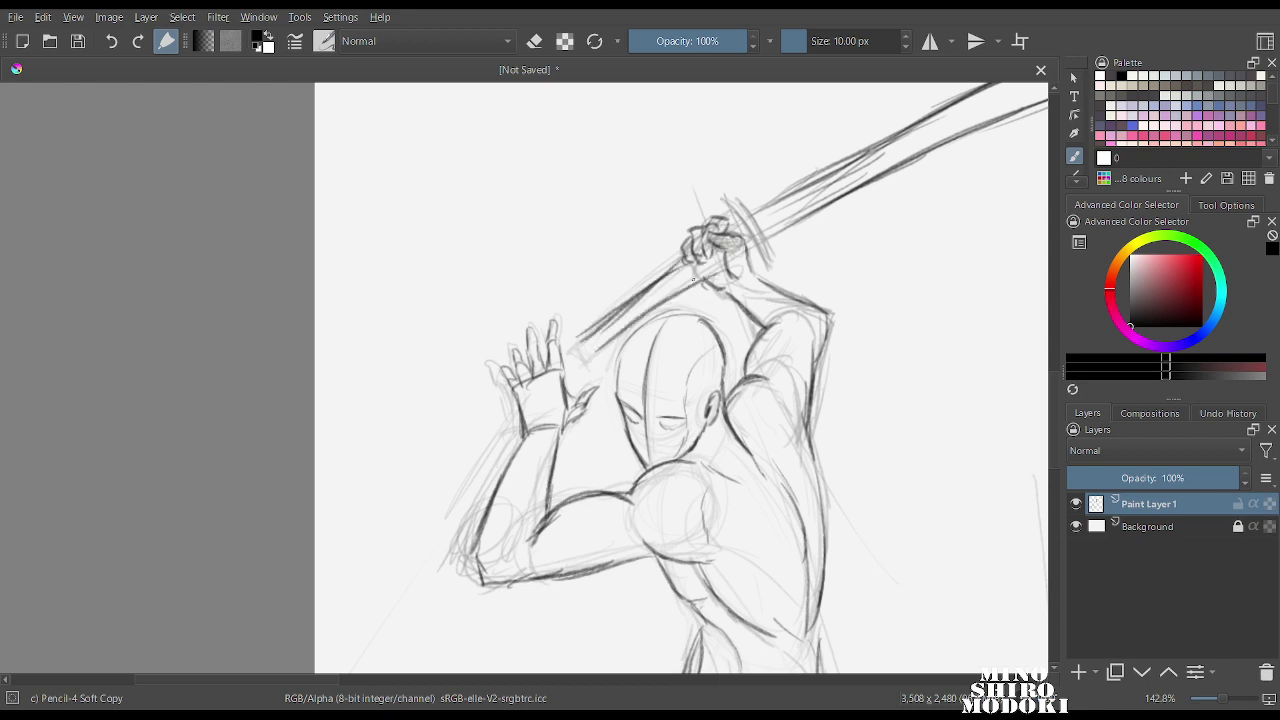
pyautogui.moveTo(698, 274); pyautogui.dragTo(588, 356)
pyautogui.scroll(-4, 720, 234)
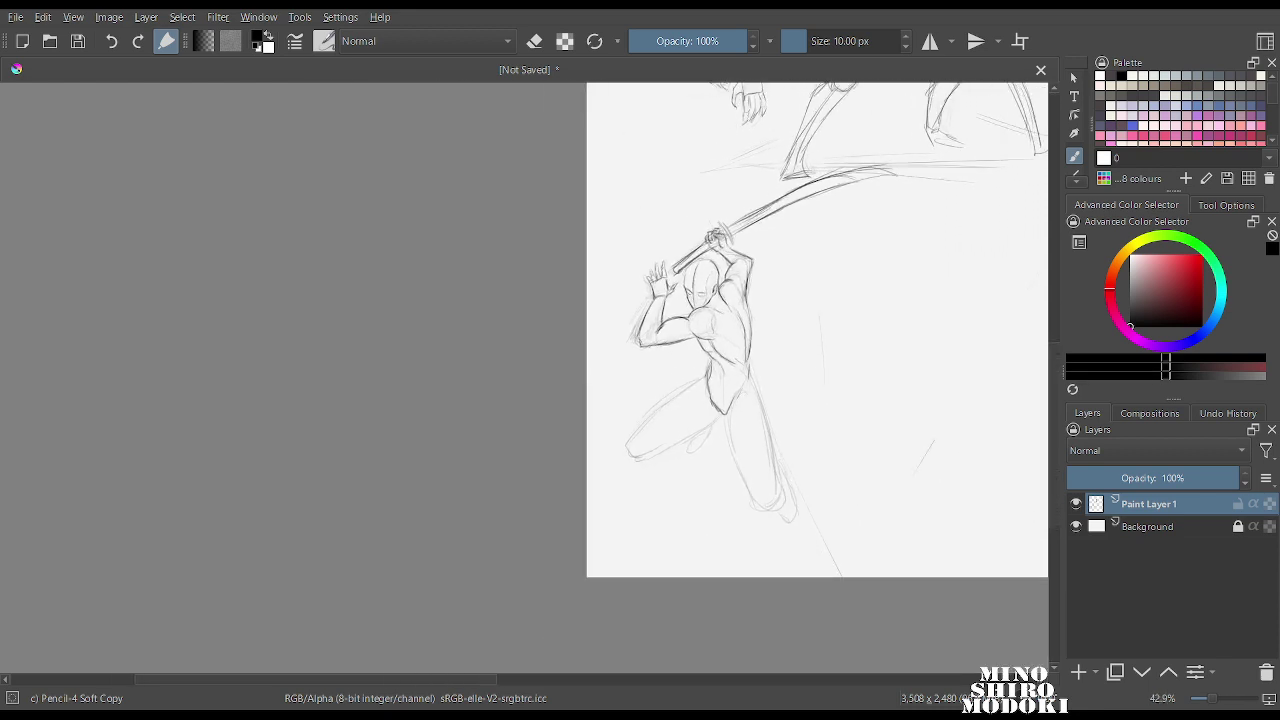
# Redraw the bent front thigh of the leaping figure from the hip to a rounded knee and back to the crotch.
pyautogui.scroll(3, 820, 406)
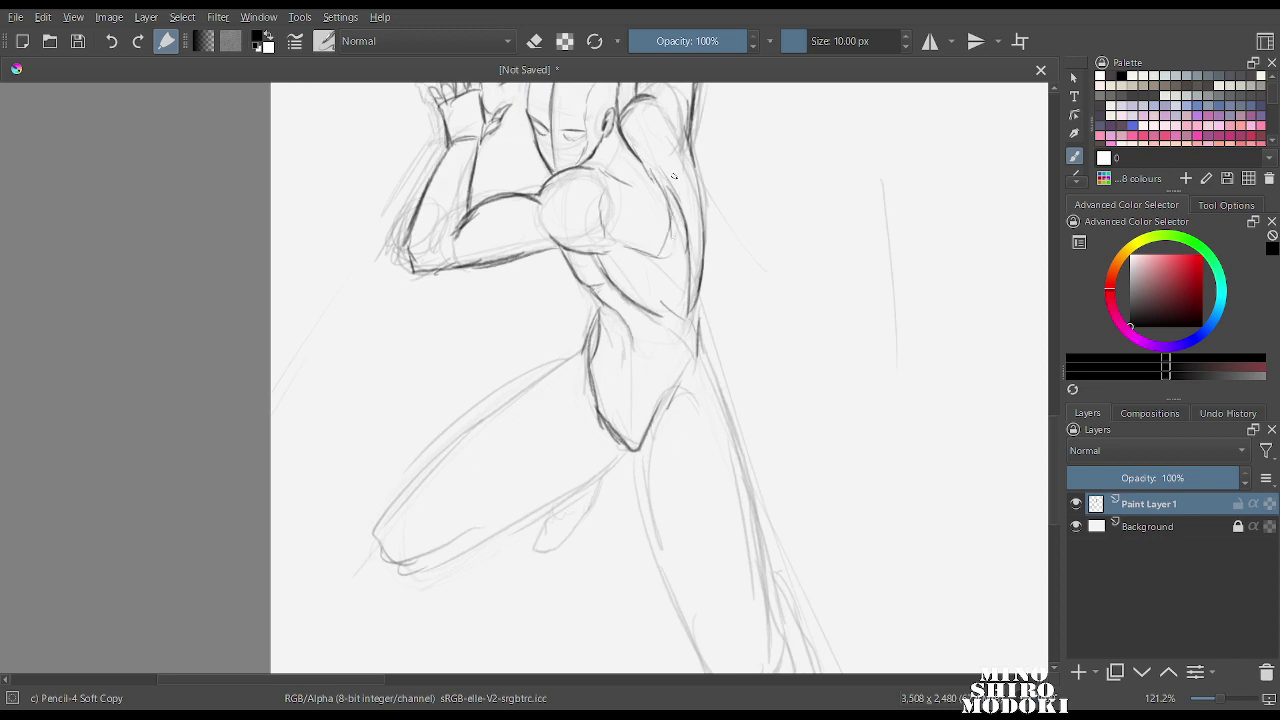
pyautogui.scroll(-3, 680, 220)
pyautogui.scroll(3, 655, 300)
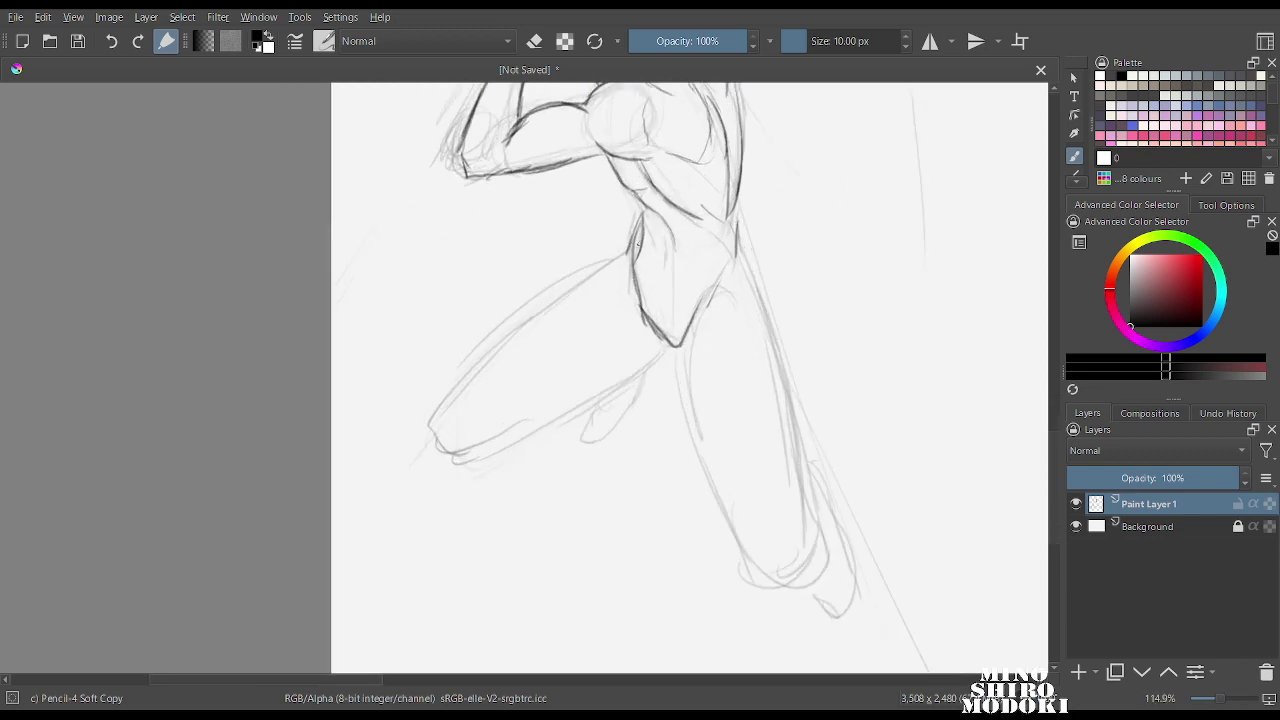
pyautogui.moveTo(640, 248)
pyautogui.mouseDown()
pyautogui.moveTo(526, 292)
pyautogui.moveTo(431, 389)
pyautogui.mouseUp()
pyautogui.moveTo(665, 344)
pyautogui.mouseDown()
pyautogui.moveTo(676, 343)
pyautogui.moveTo(524, 410)
pyautogui.mouseUp()
pyautogui.moveTo(600, 375); pyautogui.dragTo(470, 433)
pyautogui.moveTo(460, 370)
pyautogui.mouseDown()
pyautogui.moveTo(452, 408)
pyautogui.moveTo(482, 423)
pyautogui.mouseUp()
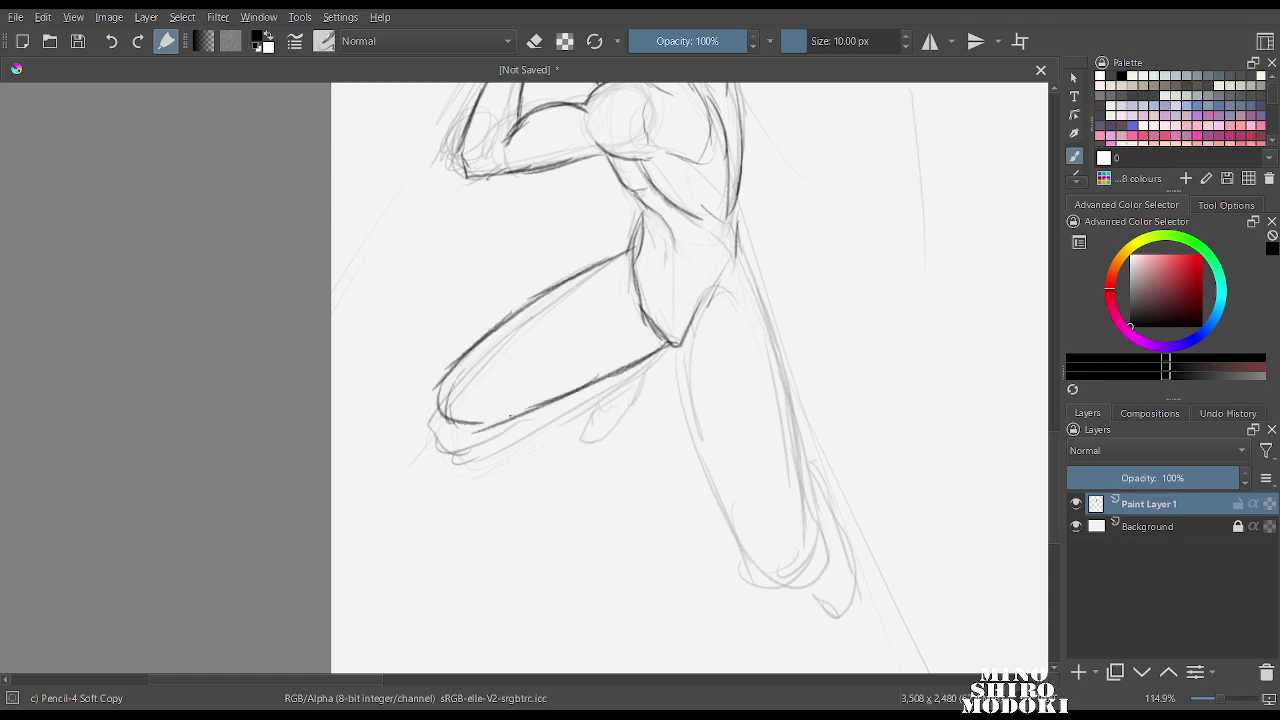
pyautogui.moveTo(686, 335); pyautogui.dragTo(707, 292)
# Redraw the other thigh's outer and inner contours from the hip down to a rounded knee.
pyautogui.scroll(-4, 757, 233)
pyautogui.scroll(4, 757, 233)
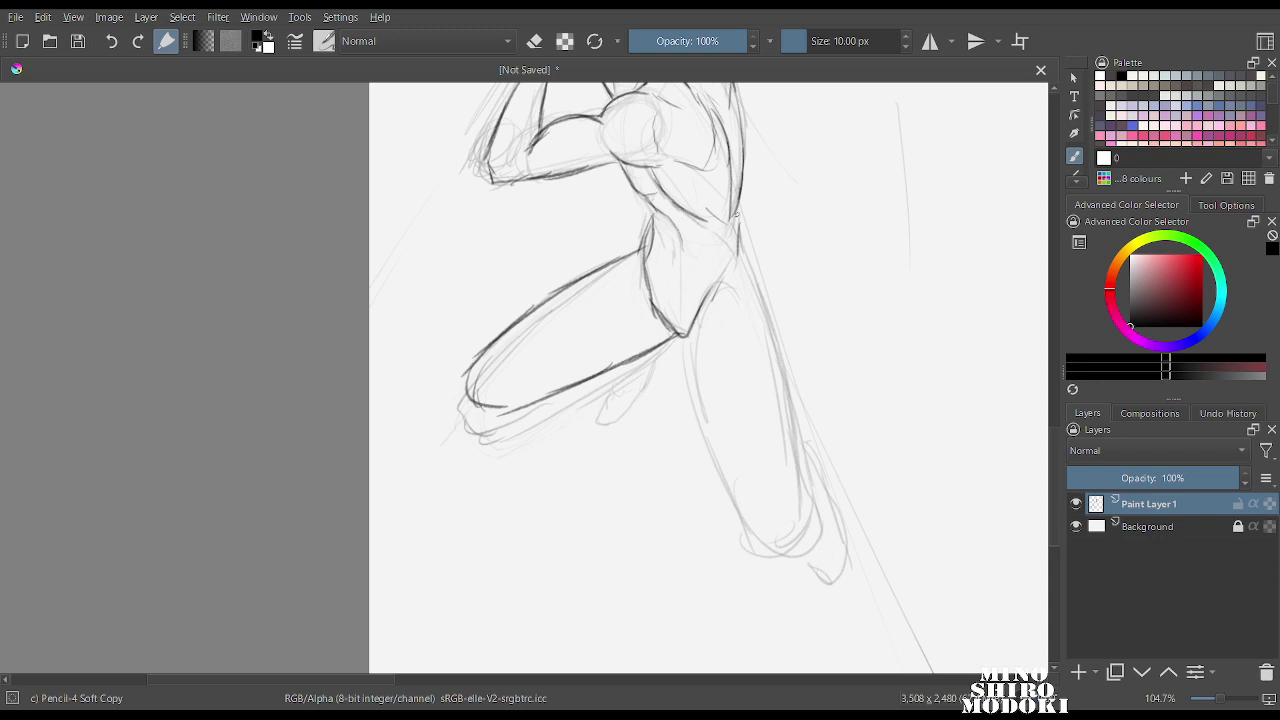
pyautogui.moveTo(736, 200); pyautogui.dragTo(772, 312)
pyautogui.moveTo(688, 338)
pyautogui.mouseDown()
pyautogui.moveTo(700, 396)
pyautogui.moveTo(750, 497)
pyautogui.mouseUp()
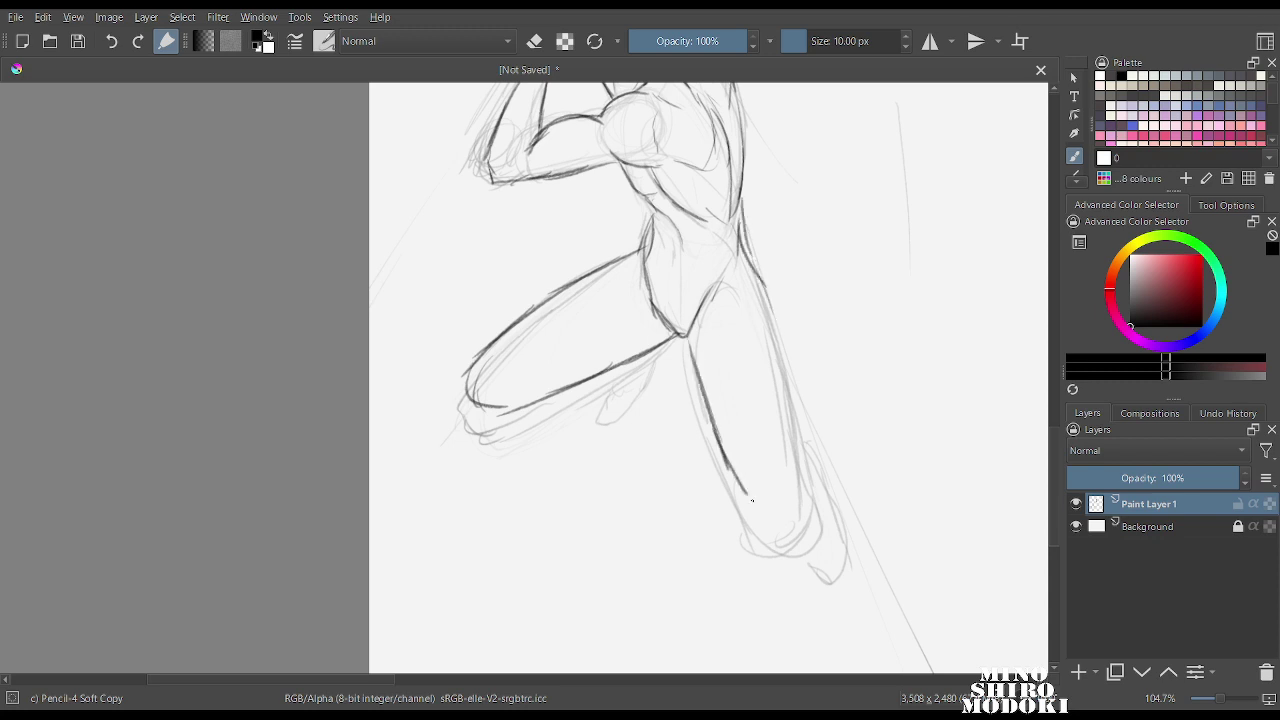
pyautogui.moveTo(769, 298); pyautogui.dragTo(800, 488)
pyautogui.moveTo(731, 467); pyautogui.dragTo(810, 510)
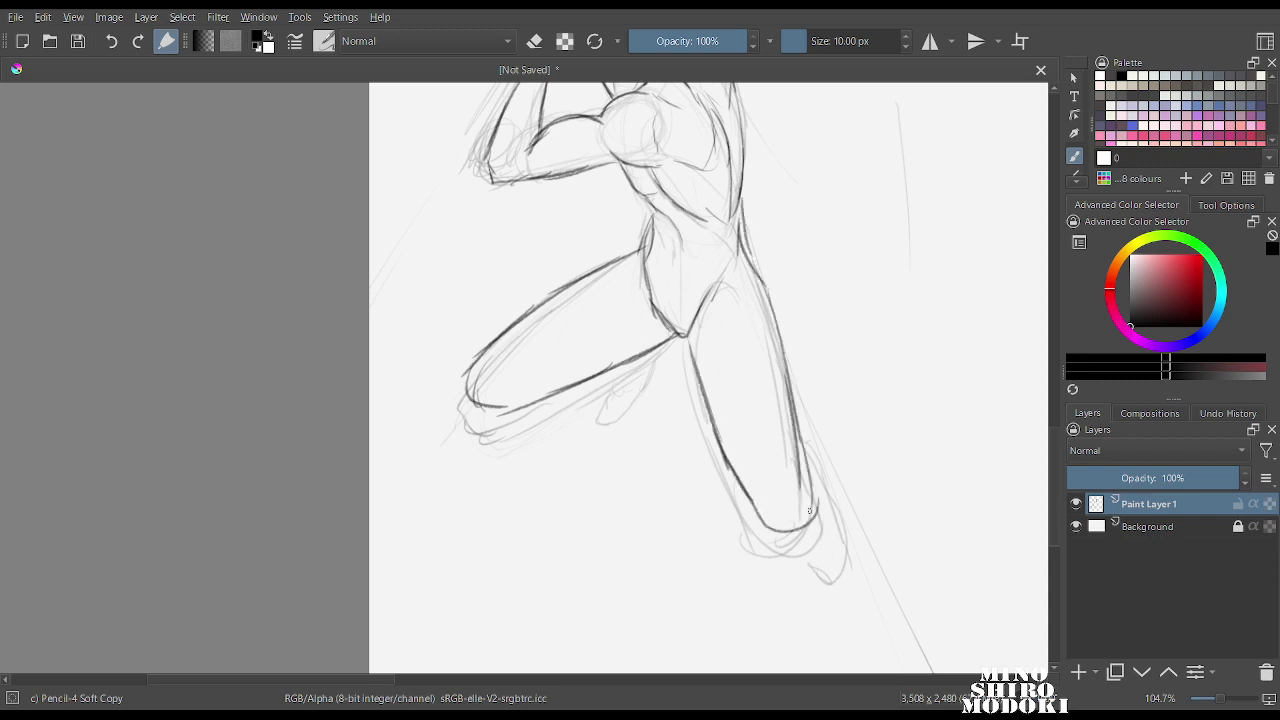
# Darken the underside of the front thigh and the foreshortened lower legs showing behind both thighs.
pyautogui.moveTo(480, 412); pyautogui.dragTo(558, 392)
pyautogui.moveTo(646, 356); pyautogui.dragTo(602, 418)
pyautogui.moveTo(604, 374)
pyautogui.mouseDown()
pyautogui.moveTo(584, 430)
pyautogui.moveTo(634, 387)
pyautogui.mouseUp()
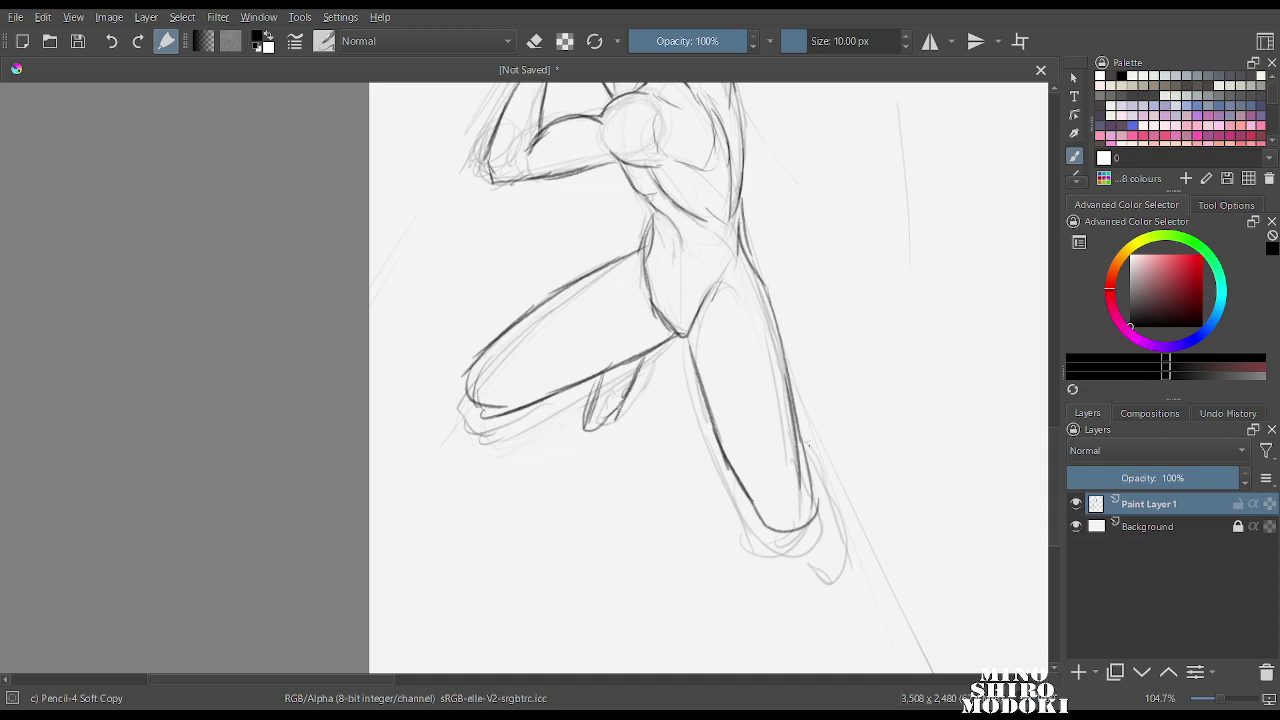
pyautogui.moveTo(808, 445)
pyautogui.mouseDown()
pyautogui.moveTo(827, 514)
pyautogui.moveTo(808, 530)
pyautogui.moveTo(817, 571)
pyautogui.moveTo(840, 537)
pyautogui.moveTo(809, 445)
pyautogui.mouseUp()
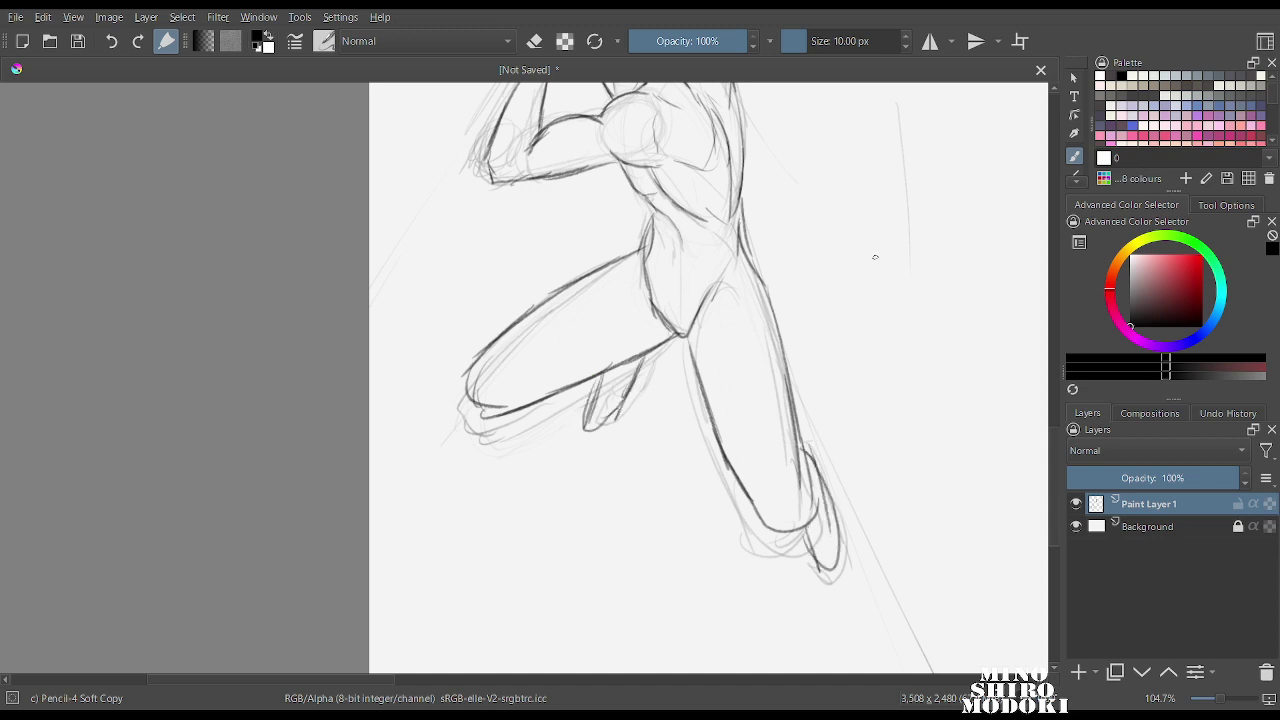
# Review the sketched poses across the page and look for empty space for another figure.
pyautogui.scroll(-5, 875, 257)
pyautogui.scroll(2, 848, 277)
pyautogui.moveTo(884, 229); pyautogui.dragTo(668, 287)
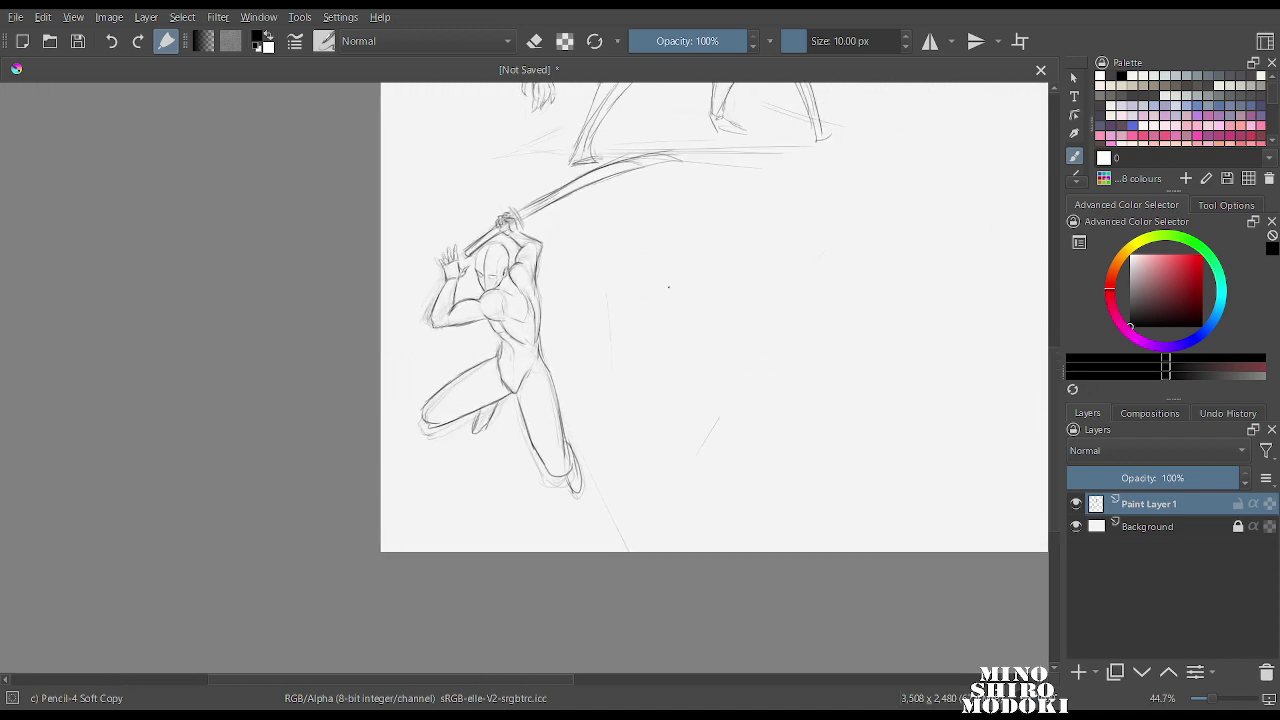
pyautogui.scroll(-2, 668, 287)
pyautogui.scroll(4, 668, 287)
pyautogui.moveTo(969, 218); pyautogui.dragTo(675, 363)
pyautogui.scroll(-2, 675, 363)
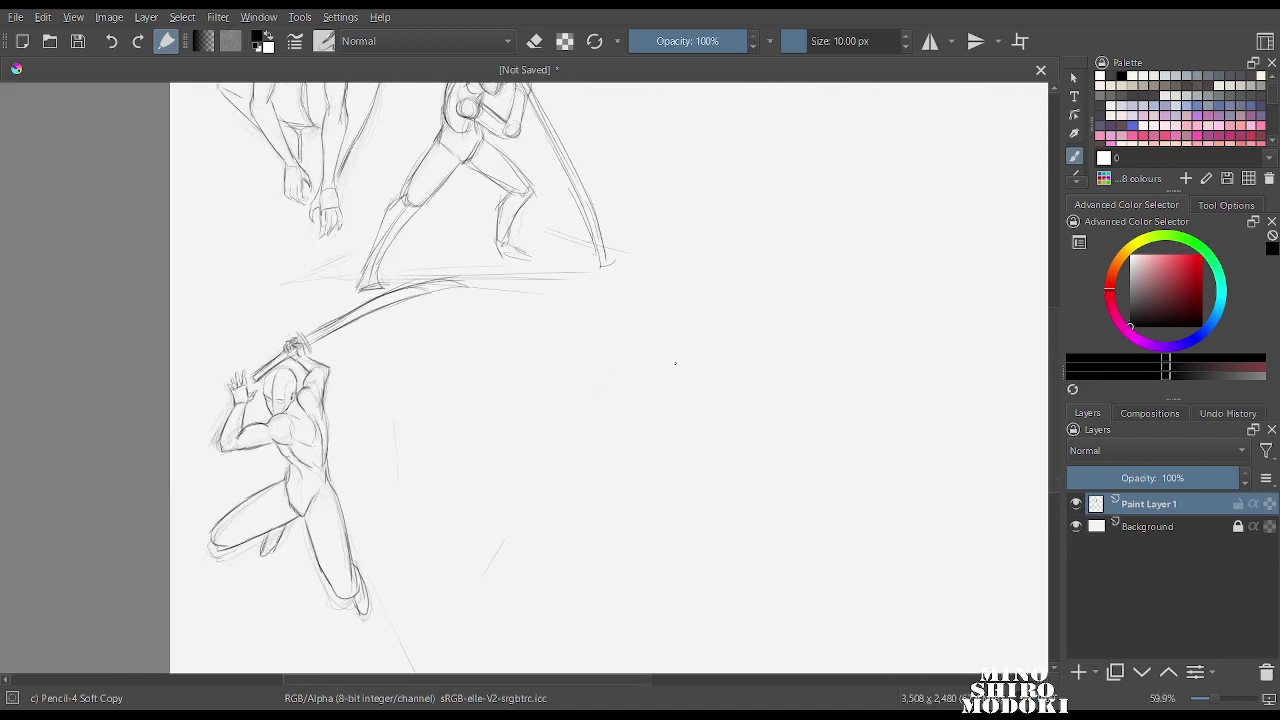
pyautogui.scroll(-2, 675, 363)
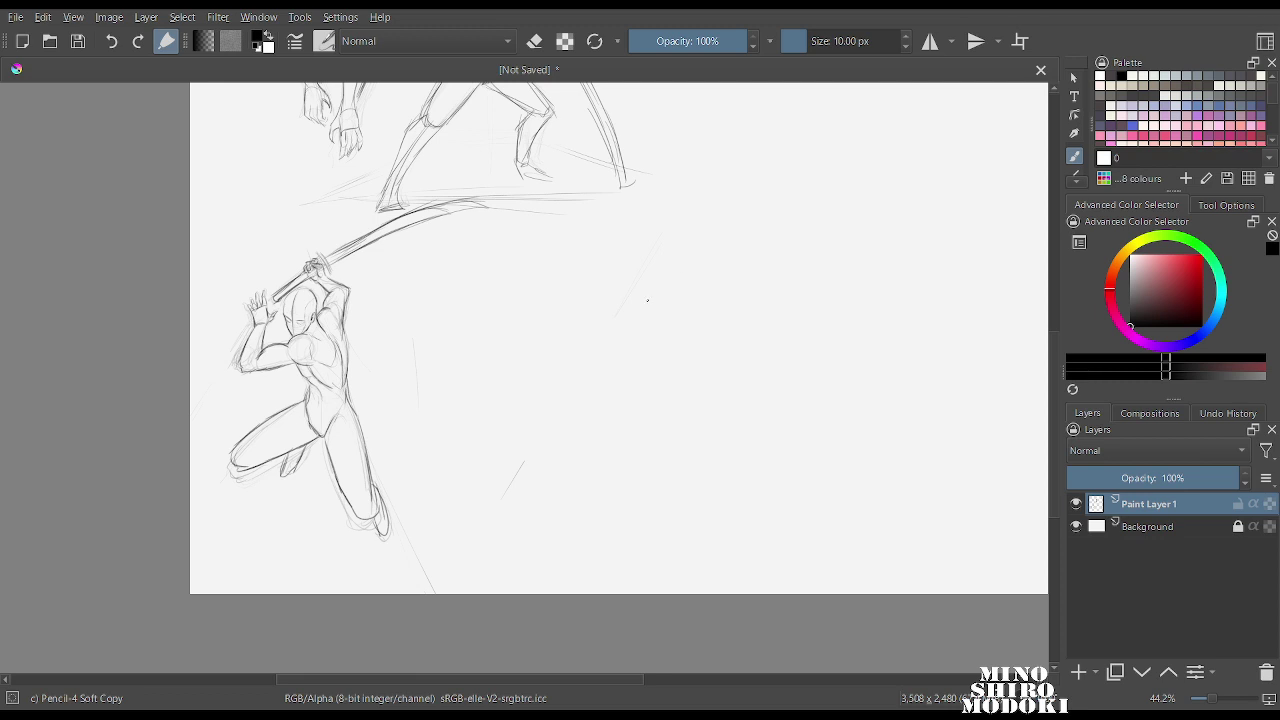
pyautogui.scroll(1, 647, 300)
pyautogui.moveTo(674, 283); pyautogui.dragTo(348, 534)
pyautogui.scroll(-2, 680, 265)
pyautogui.scroll(1, 591, 200)
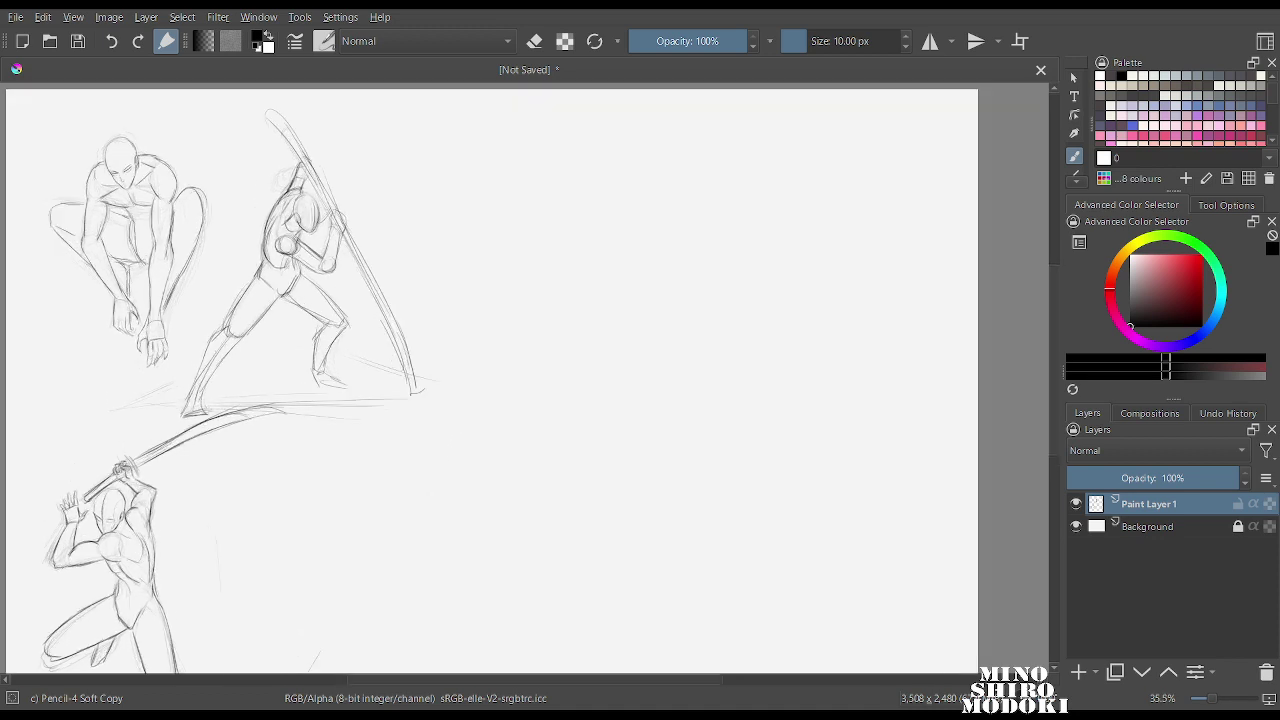
# Sketch a new bent-over figure beside the pole fighter with a curved action line, wedge-shaped torso, hip block and circular head.
pyautogui.scroll(2, 602, 270)
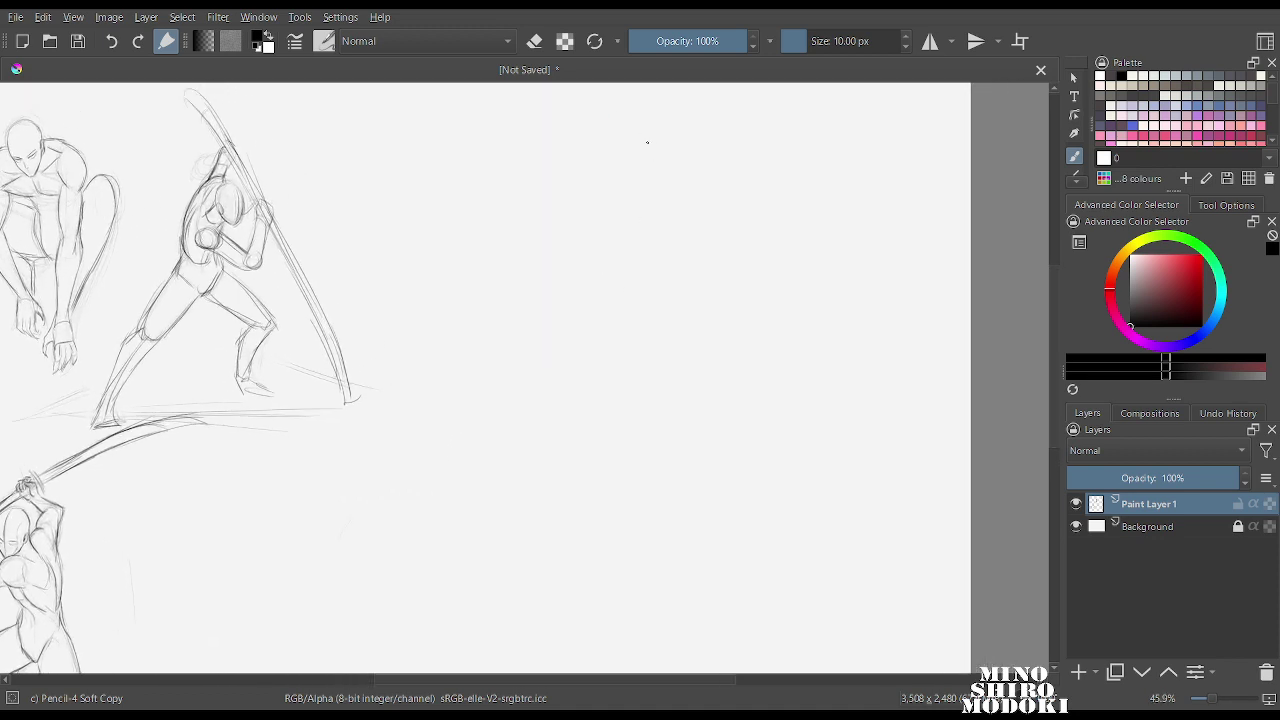
pyautogui.moveTo(612, 122)
pyautogui.mouseDown()
pyautogui.moveTo(652, 165)
pyautogui.moveTo(670, 262)
pyautogui.moveTo(554, 349)
pyautogui.moveTo(618, 315)
pyautogui.moveTo(546, 353)
pyautogui.mouseUp()
pyautogui.moveTo(617, 406)
pyautogui.mouseDown()
pyautogui.moveTo(536, 316)
pyautogui.moveTo(640, 268)
pyautogui.moveTo(676, 316)
pyautogui.moveTo(618, 404)
pyautogui.mouseUp()
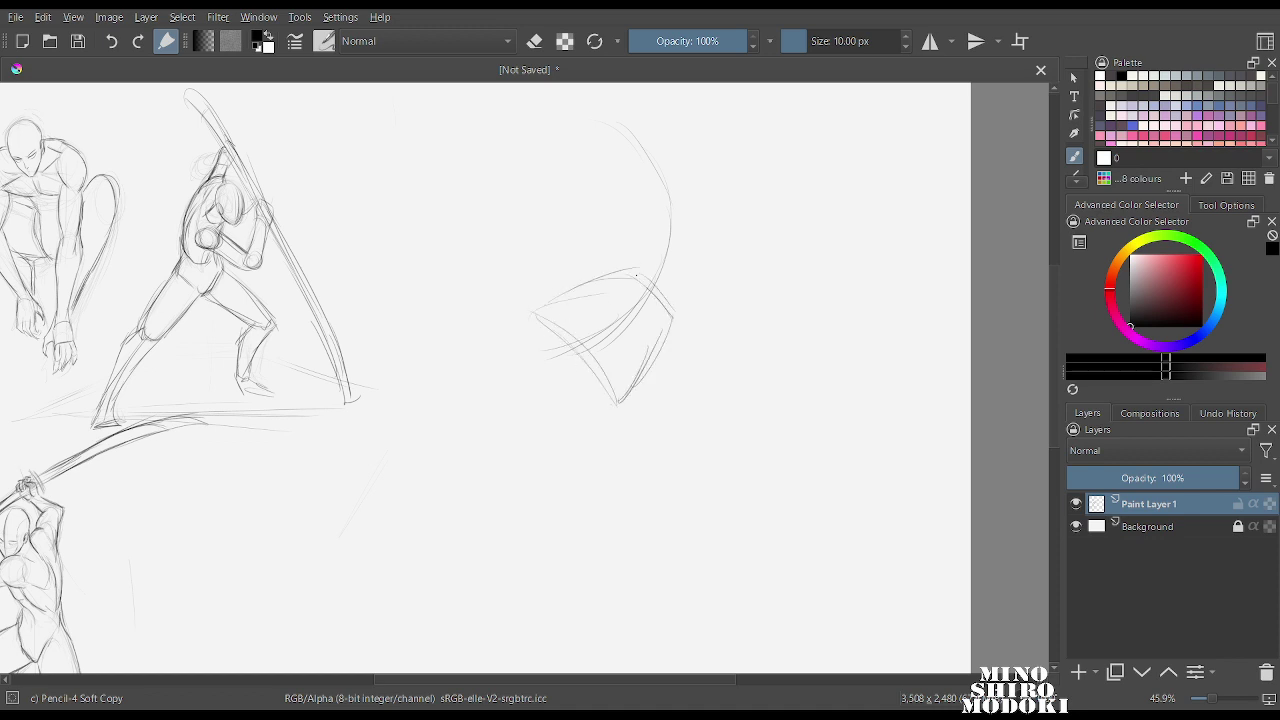
pyautogui.moveTo(648, 218)
pyautogui.mouseDown()
pyautogui.moveTo(699, 227)
pyautogui.moveTo(709, 288)
pyautogui.moveTo(718, 281)
pyautogui.moveTo(676, 318)
pyautogui.mouseUp()
pyautogui.moveTo(572, 364)
pyautogui.mouseDown()
pyautogui.moveTo(510, 373)
pyautogui.moveTo(555, 358)
pyautogui.moveTo(578, 373)
pyautogui.moveTo(571, 302)
pyautogui.moveTo(528, 318)
pyautogui.moveTo(641, 277)
pyautogui.mouseUp()
pyautogui.moveTo(581, 293); pyautogui.dragTo(650, 285)
pyautogui.moveTo(530, 320)
pyautogui.mouseDown()
pyautogui.moveTo(615, 290)
pyautogui.moveTo(630, 392)
pyautogui.moveTo(617, 413)
pyautogui.moveTo(610, 386)
pyautogui.moveTo(541, 346)
pyautogui.mouseUp()
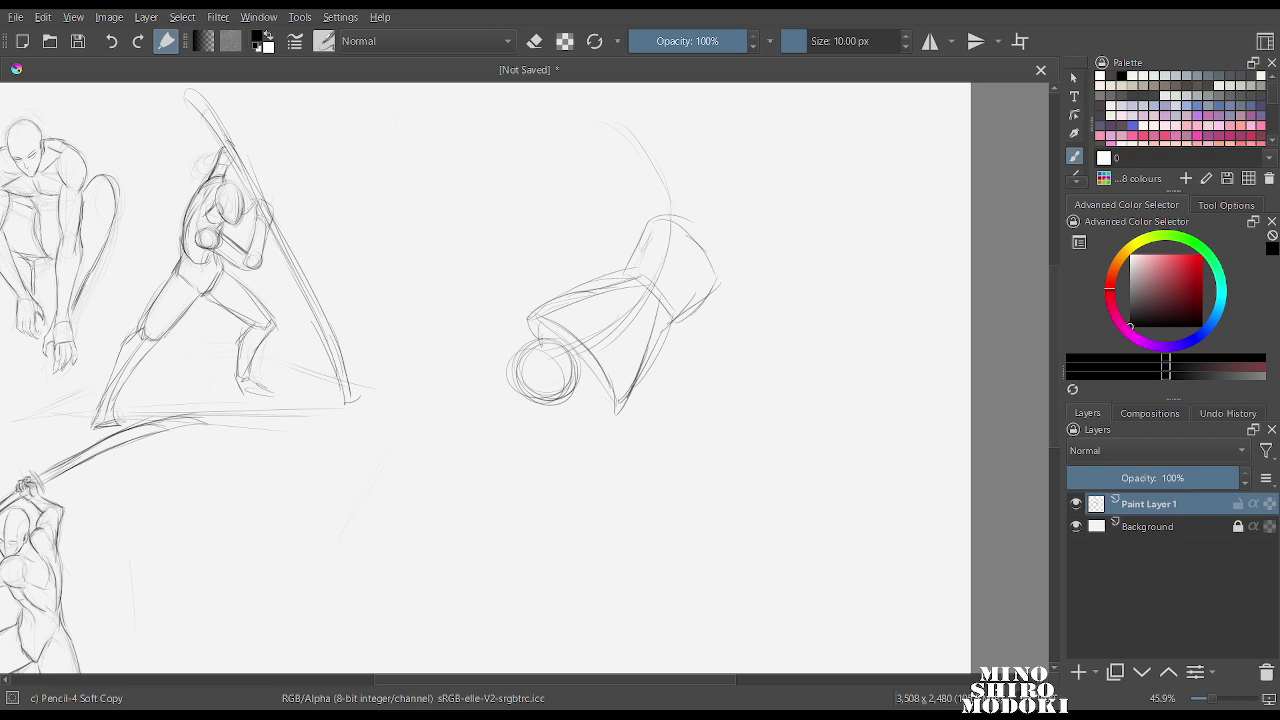
# Sketch the new figure's torso edge and both rounded shoulders, and start one contour line for each upper arm.
pyautogui.moveTo(662, 340); pyautogui.dragTo(620, 412)
pyautogui.moveTo(668, 322); pyautogui.dragTo(642, 374)
pyautogui.moveTo(550, 298)
pyautogui.mouseDown()
pyautogui.moveTo(550, 333)
pyautogui.moveTo(532, 344)
pyautogui.mouseUp()
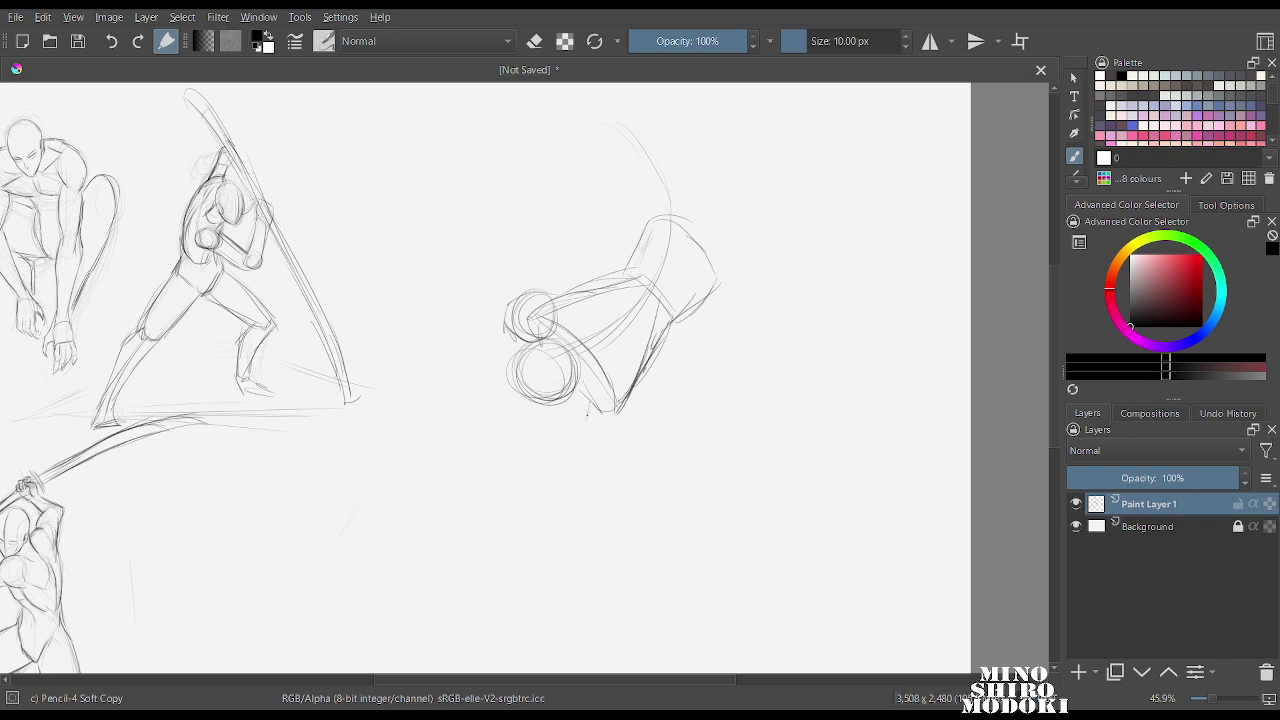
pyautogui.moveTo(590, 400)
pyautogui.mouseDown()
pyautogui.moveTo(582, 422)
pyautogui.moveTo(628, 420)
pyautogui.moveTo(600, 444)
pyautogui.mouseUp()
pyautogui.moveTo(510, 303)
pyautogui.mouseDown()
pyautogui.moveTo(440, 310)
pyautogui.moveTo(436, 330)
pyautogui.mouseUp()
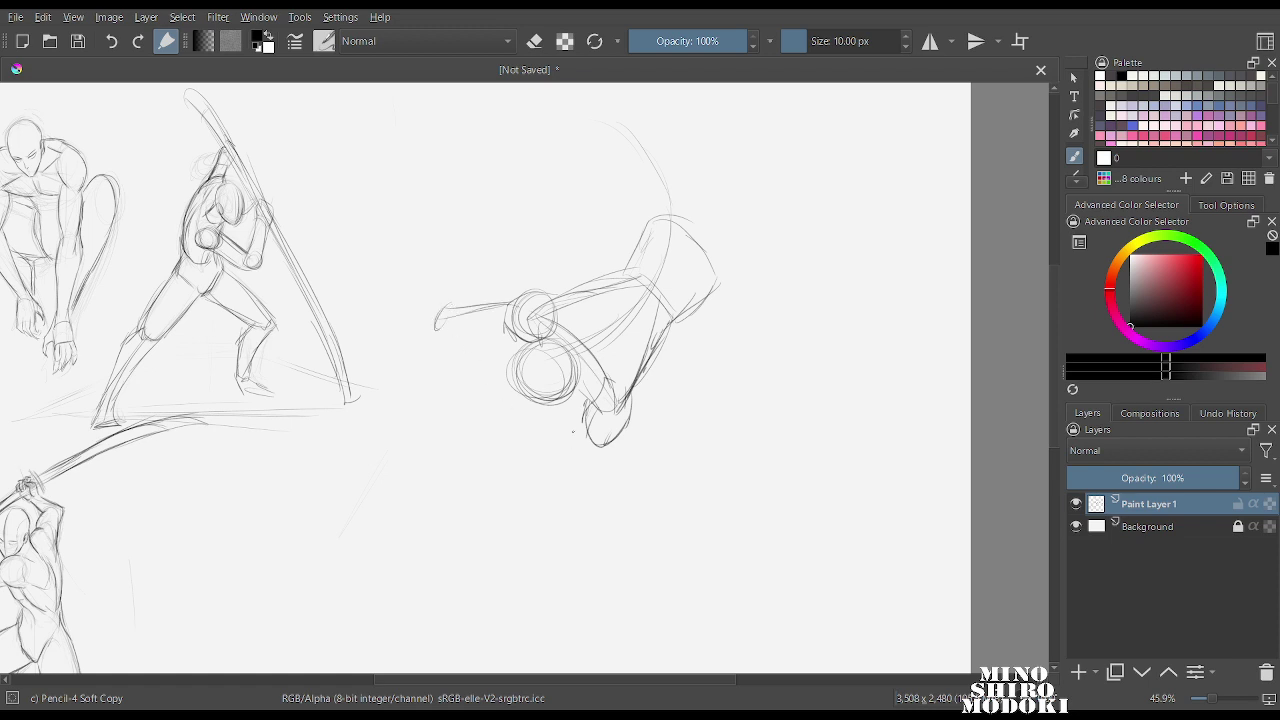
pyautogui.moveTo(598, 447); pyautogui.dragTo(588, 503)
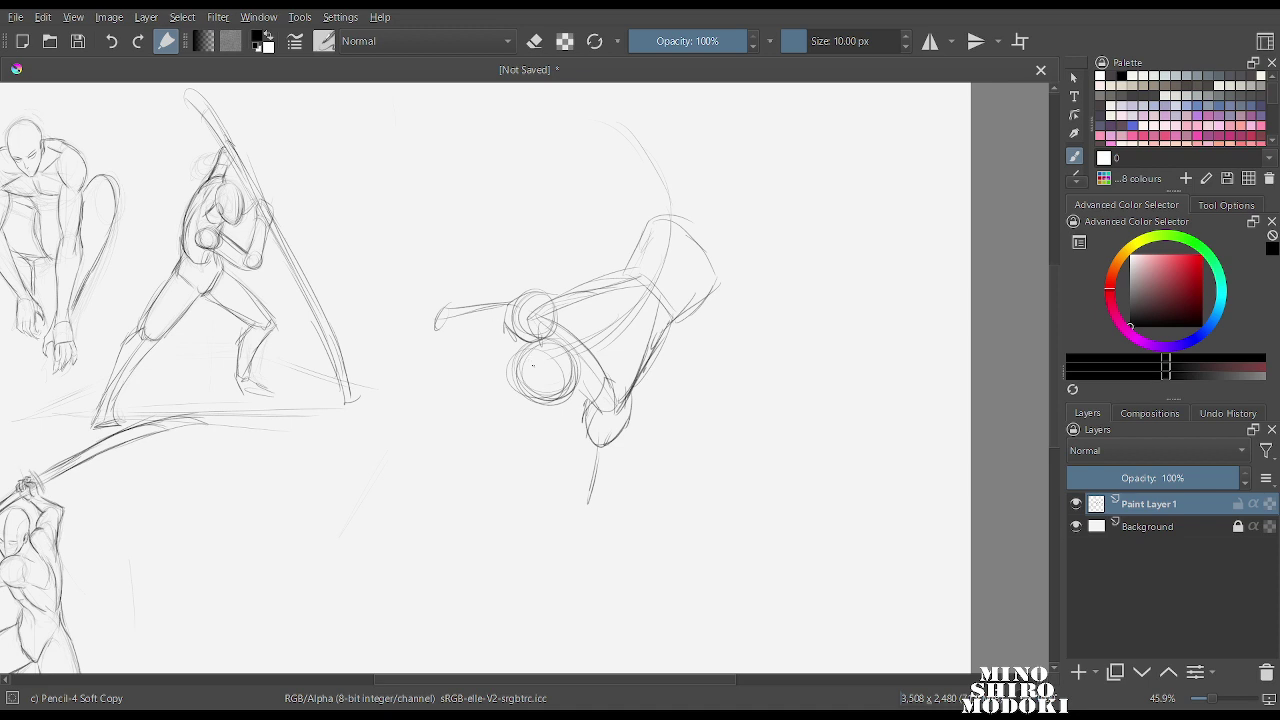
# Reinforce the new figure's circular head, back and chest contours, and both sides of the hip block.
pyautogui.moveTo(522, 380)
pyautogui.mouseDown()
pyautogui.moveTo(572, 357)
pyautogui.moveTo(563, 398)
pyautogui.moveTo(524, 398)
pyautogui.moveTo(571, 389)
pyautogui.mouseUp()
pyautogui.moveTo(544, 292)
pyautogui.mouseDown()
pyautogui.moveTo(624, 288)
pyautogui.moveTo(658, 352)
pyautogui.moveTo(638, 390)
pyautogui.mouseUp()
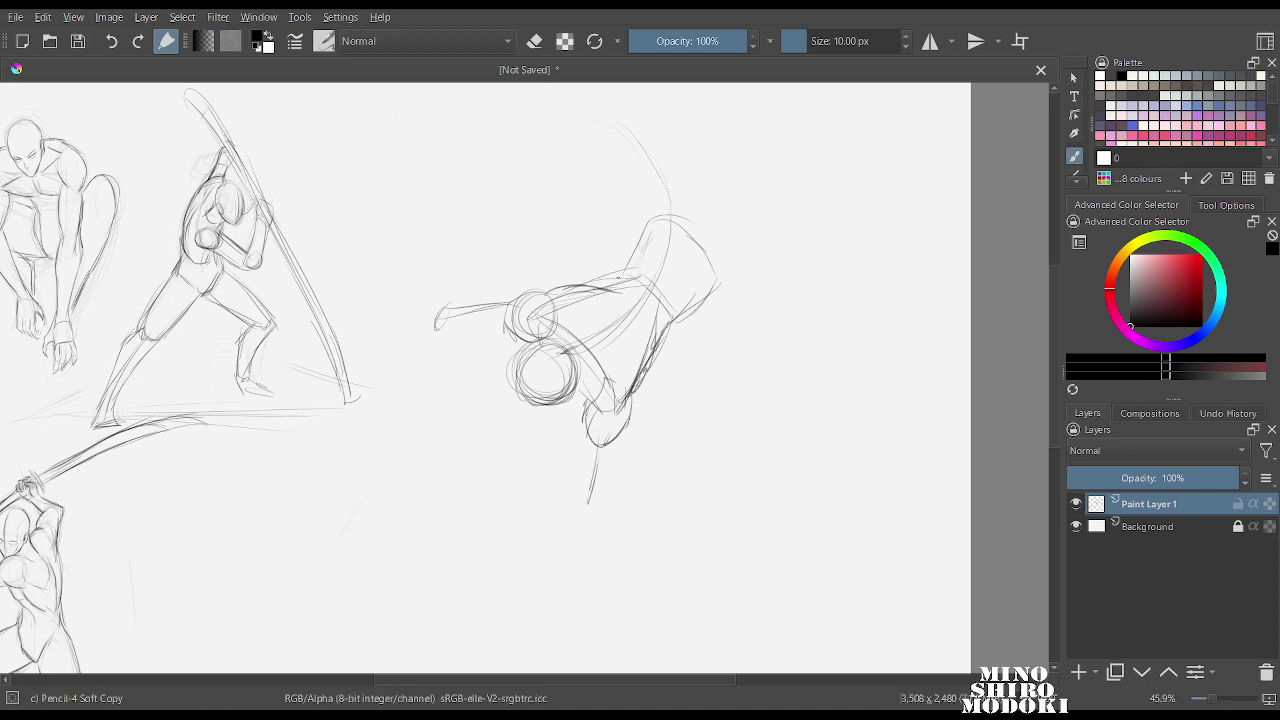
pyautogui.moveTo(618, 277)
pyautogui.mouseDown()
pyautogui.moveTo(645, 231)
pyautogui.moveTo(689, 228)
pyautogui.moveTo(682, 241)
pyautogui.moveTo(711, 276)
pyautogui.moveTo(681, 318)
pyautogui.mouseUp()
pyautogui.moveTo(691, 262); pyautogui.dragTo(598, 356)
# Complete both upper arms, one extending downward and the other reaching sideways beyond the head.
pyautogui.moveTo(588, 438); pyautogui.dragTo(582, 500)
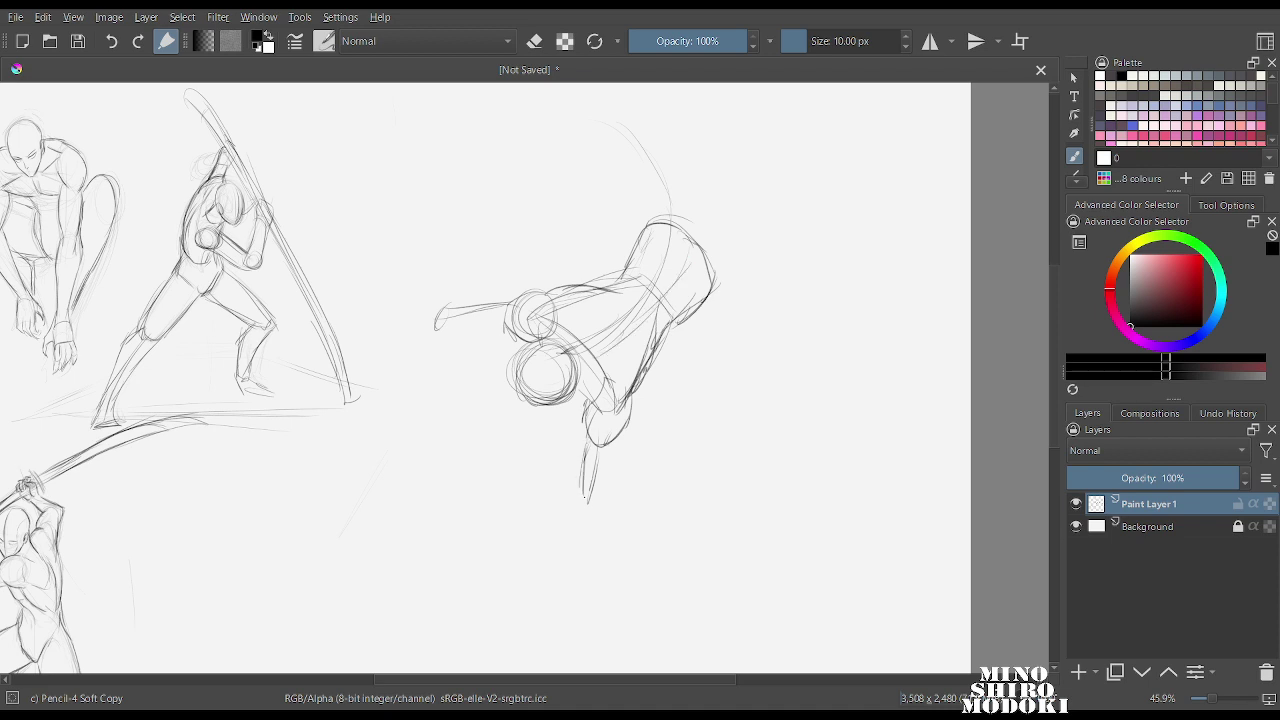
pyautogui.moveTo(620, 444); pyautogui.dragTo(608, 510)
pyautogui.moveTo(592, 464); pyautogui.dragTo(586, 504)
pyautogui.moveTo(620, 446); pyautogui.dragTo(606, 496)
pyautogui.moveTo(590, 458); pyautogui.dragTo(588, 508)
pyautogui.moveTo(458, 304); pyautogui.dragTo(518, 300)
pyautogui.moveTo(446, 330); pyautogui.dragTo(500, 332)
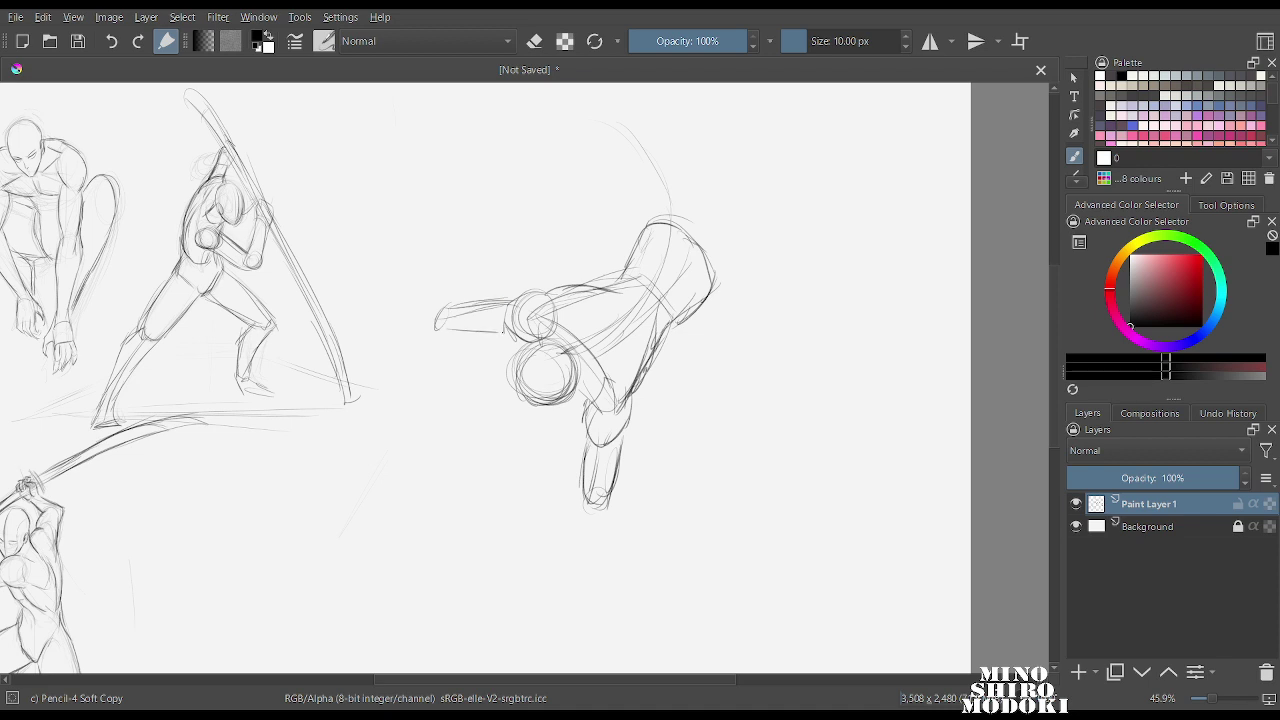
# Add both elbows and sketch the tapering forearms down to the wrists, angled outward from the body.
pyautogui.moveTo(430, 314); pyautogui.dragTo(440, 336)
pyautogui.moveTo(460, 336); pyautogui.dragTo(442, 346)
pyautogui.moveTo(450, 302)
pyautogui.mouseDown()
pyautogui.moveTo(414, 330)
pyautogui.moveTo(426, 358)
pyautogui.moveTo(382, 382)
pyautogui.mouseUp()
pyautogui.moveTo(582, 496)
pyautogui.mouseDown()
pyautogui.moveTo(576, 560)
pyautogui.moveTo(604, 542)
pyautogui.moveTo(578, 572)
pyautogui.mouseUp()
pyautogui.moveTo(588, 500); pyautogui.dragTo(558, 590)
pyautogui.moveTo(596, 546); pyautogui.dragTo(566, 604)
pyautogui.moveTo(572, 558); pyautogui.dragTo(542, 606)
pyautogui.moveTo(556, 592); pyautogui.dragTo(533, 625)
pyautogui.moveTo(538, 349); pyautogui.dragTo(576, 355)
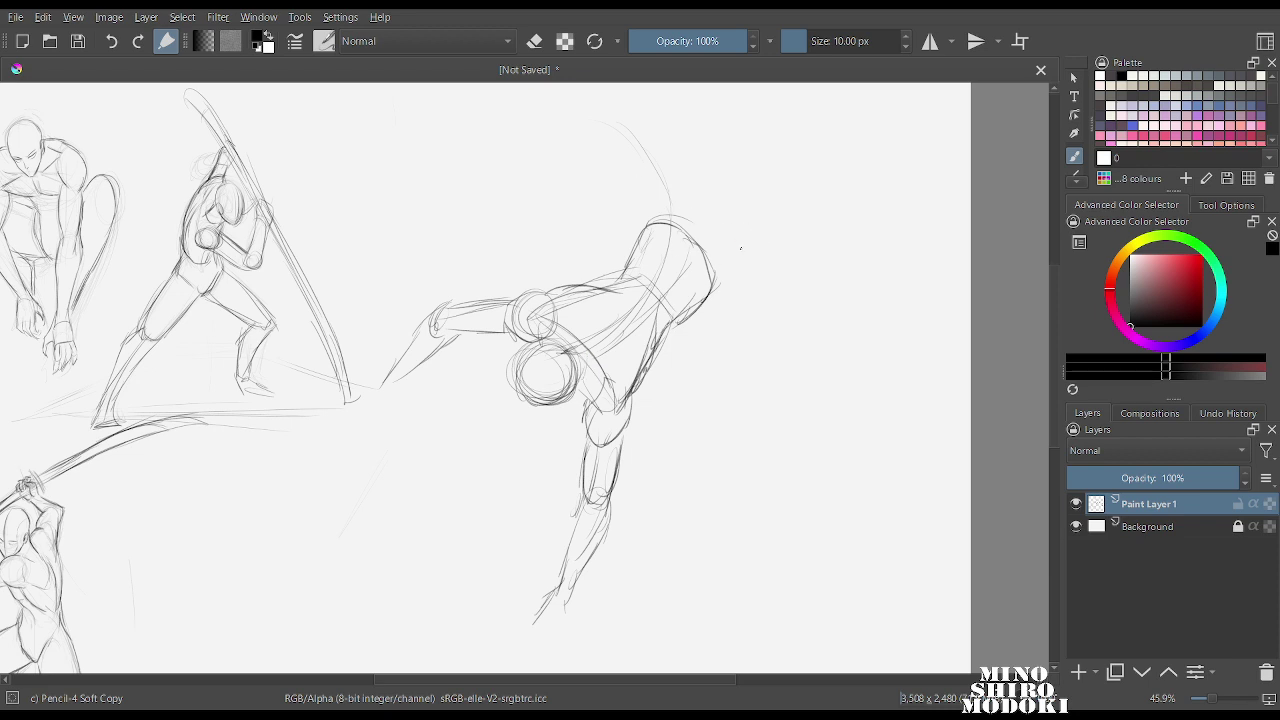
# Block in the foreshortened legs beside the hips with two ovals and lines connecting them to the pelvis.
pyautogui.moveTo(718, 290); pyautogui.dragTo(752, 306)
pyautogui.moveTo(740, 232); pyautogui.dragTo(724, 300)
pyautogui.moveTo(770, 250)
pyautogui.mouseDown()
pyautogui.moveTo(741, 271)
pyautogui.moveTo(744, 351)
pyautogui.moveTo(714, 348)
pyautogui.mouseUp()
pyautogui.moveTo(742, 310)
pyautogui.mouseDown()
pyautogui.moveTo(658, 281)
pyautogui.moveTo(714, 346)
pyautogui.moveTo(760, 354)
pyautogui.moveTo(728, 394)
pyautogui.mouseUp()
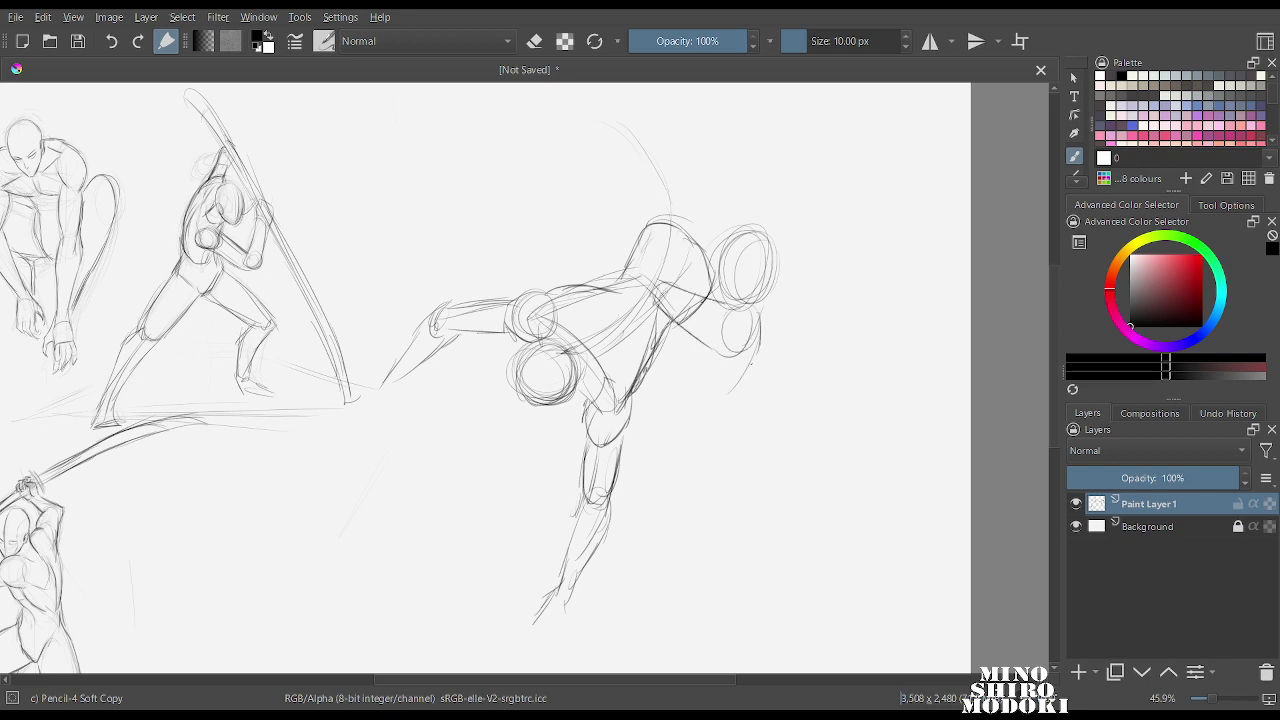
# Rough in a second figure's curved back, chest and hip below the two ovals, with an arm crossing the bent-over figure's waist.
pyautogui.moveTo(756, 352); pyautogui.dragTo(706, 410)
pyautogui.moveTo(694, 356); pyautogui.dragTo(686, 396)
pyautogui.moveTo(688, 338); pyautogui.dragTo(677, 402)
pyautogui.moveTo(742, 368)
pyautogui.mouseDown()
pyautogui.moveTo(702, 416)
pyautogui.moveTo(640, 418)
pyautogui.mouseUp()
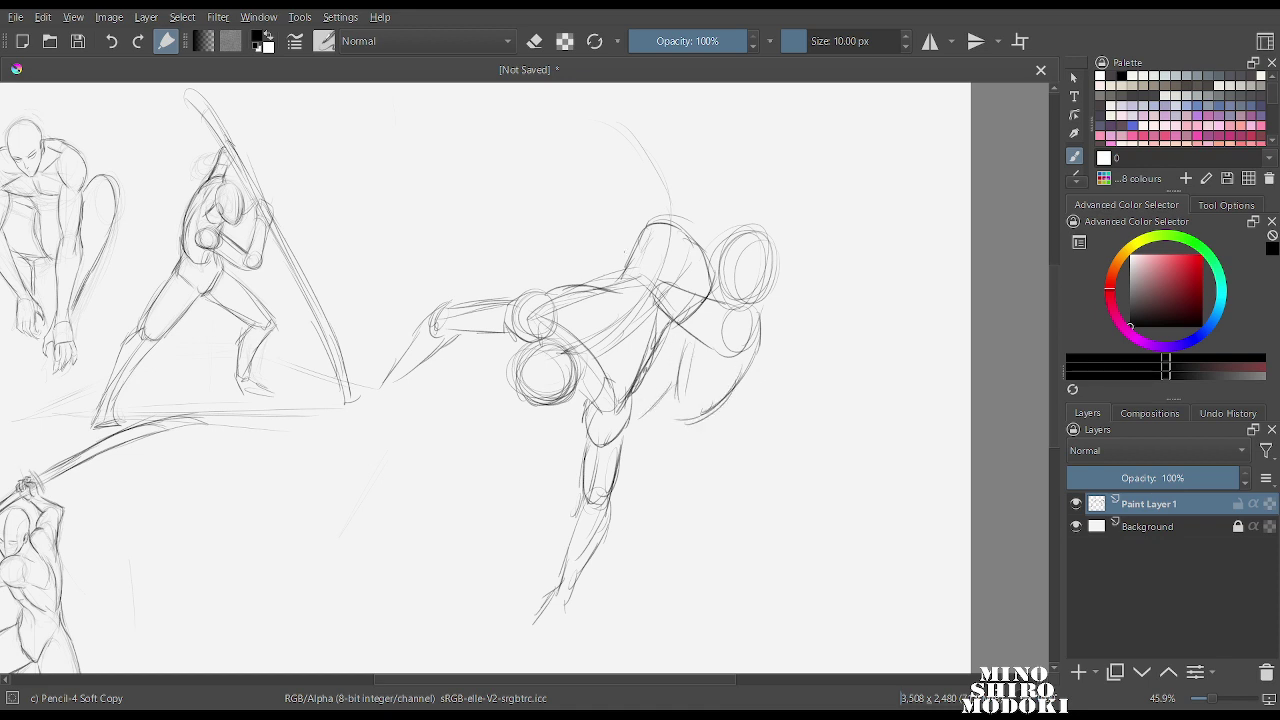
pyautogui.moveTo(630, 258)
pyautogui.mouseDown()
pyautogui.moveTo(610, 280)
pyautogui.moveTo(648, 306)
pyautogui.moveTo(682, 294)
pyautogui.moveTo(671, 322)
pyautogui.mouseUp()
pyautogui.moveTo(662, 282)
pyautogui.mouseDown()
pyautogui.moveTo(702, 320)
pyautogui.moveTo(750, 311)
pyautogui.moveTo(698, 414)
pyautogui.mouseUp()
pyautogui.moveTo(690, 326); pyautogui.dragTo(666, 418)
pyautogui.moveTo(742, 382); pyautogui.dragTo(682, 452)
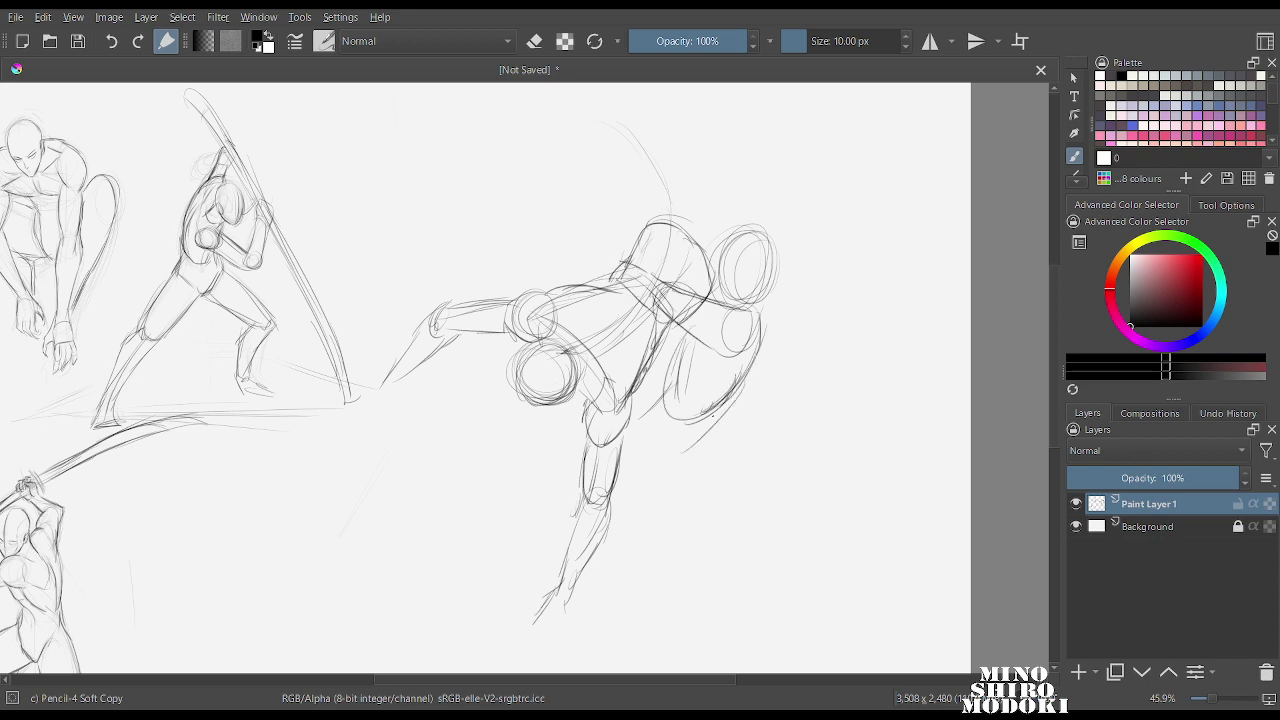
pyautogui.moveTo(734, 408); pyautogui.dragTo(631, 490)
# Sketch the bent-over figure's raised legs: a long rounded thigh rising from the hips and a second one angled beside the other figure's head.
pyautogui.moveTo(605, 193)
pyautogui.mouseDown()
pyautogui.moveTo(632, 247)
pyautogui.moveTo(622, 232)
pyautogui.mouseUp()
pyautogui.scroll(-5, 733, 192)
pyautogui.scroll(5, 733, 192)
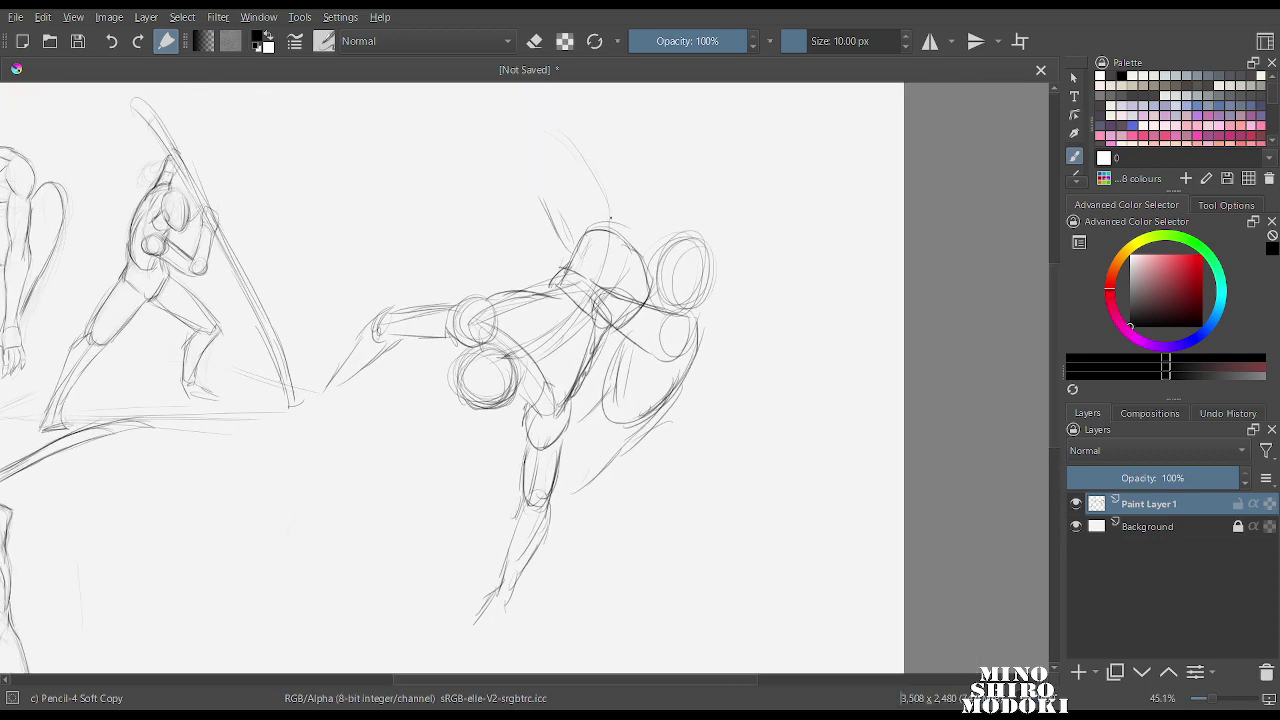
pyautogui.moveTo(547, 202); pyautogui.dragTo(575, 252)
pyautogui.moveTo(602, 174)
pyautogui.mouseDown()
pyautogui.moveTo(624, 252)
pyautogui.moveTo(618, 240)
pyautogui.mouseUp()
pyautogui.moveTo(542, 220)
pyautogui.mouseDown()
pyautogui.moveTo(540, 145)
pyautogui.moveTo(582, 148)
pyautogui.moveTo(620, 226)
pyautogui.mouseUp()
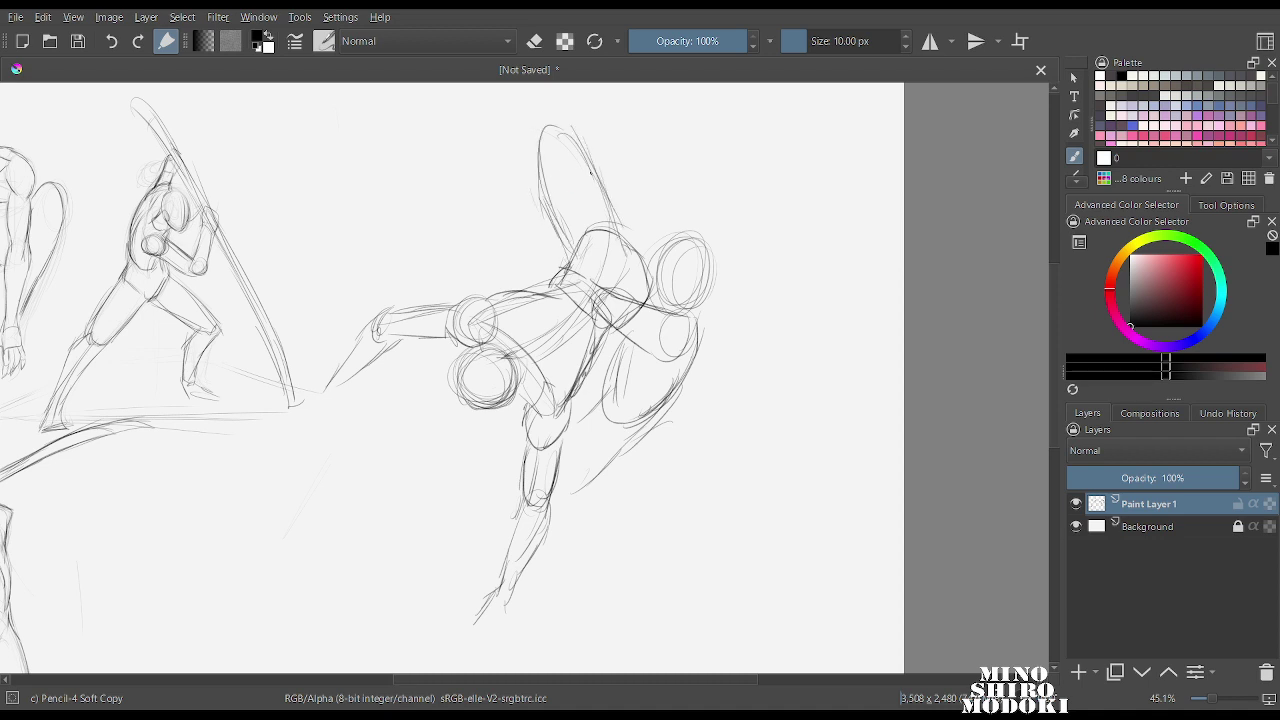
pyautogui.moveTo(576, 134)
pyautogui.mouseDown()
pyautogui.moveTo(644, 252)
pyautogui.moveTo(670, 190)
pyautogui.mouseUp()
pyautogui.moveTo(634, 240)
pyautogui.mouseDown()
pyautogui.moveTo(686, 164)
pyautogui.moveTo(698, 188)
pyautogui.moveTo(663, 243)
pyautogui.mouseUp()
# Reinforce the second figure's back, chest edge, shoulder and oval head.
pyautogui.moveTo(697, 323)
pyautogui.mouseDown()
pyautogui.moveTo(690, 382)
pyautogui.moveTo(645, 425)
pyautogui.mouseUp()
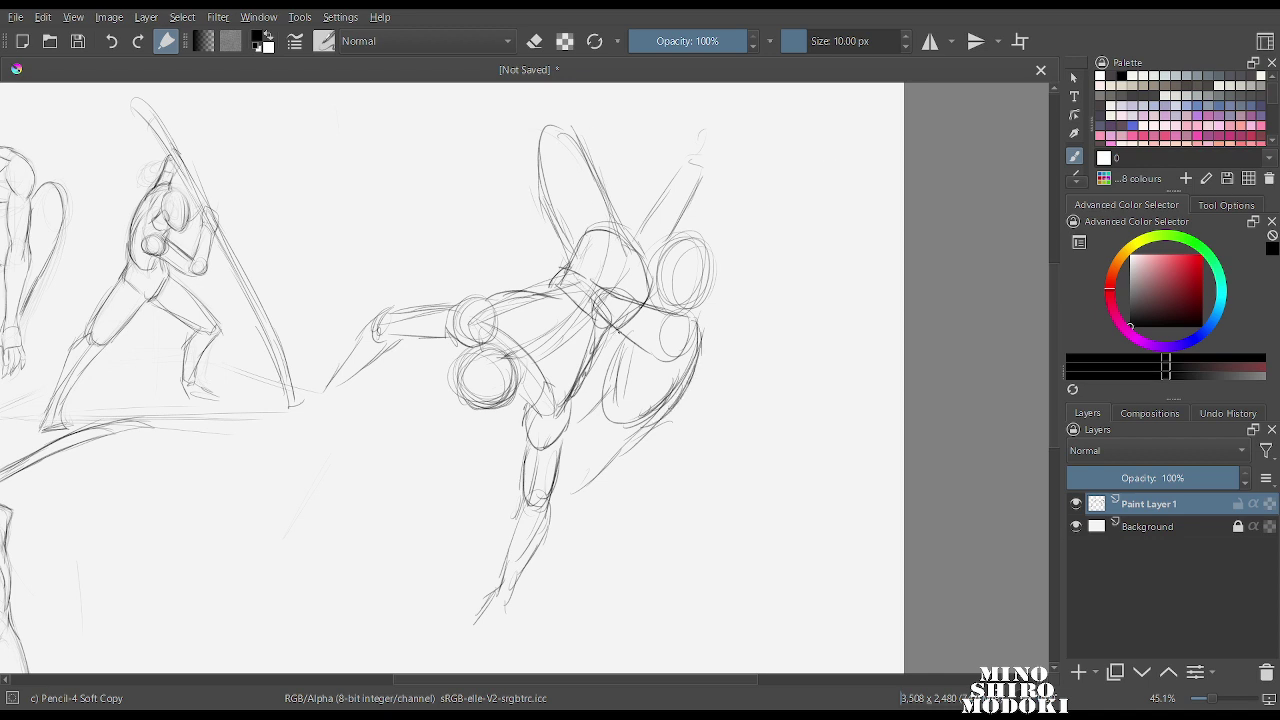
pyautogui.moveTo(614, 330); pyautogui.dragTo(598, 412)
pyautogui.moveTo(694, 312); pyautogui.dragTo(688, 356)
pyautogui.moveTo(682, 244); pyautogui.dragTo(650, 310)
pyautogui.moveTo(654, 262)
pyautogui.mouseDown()
pyautogui.moveTo(706, 290)
pyautogui.moveTo(692, 316)
pyautogui.mouseUp()
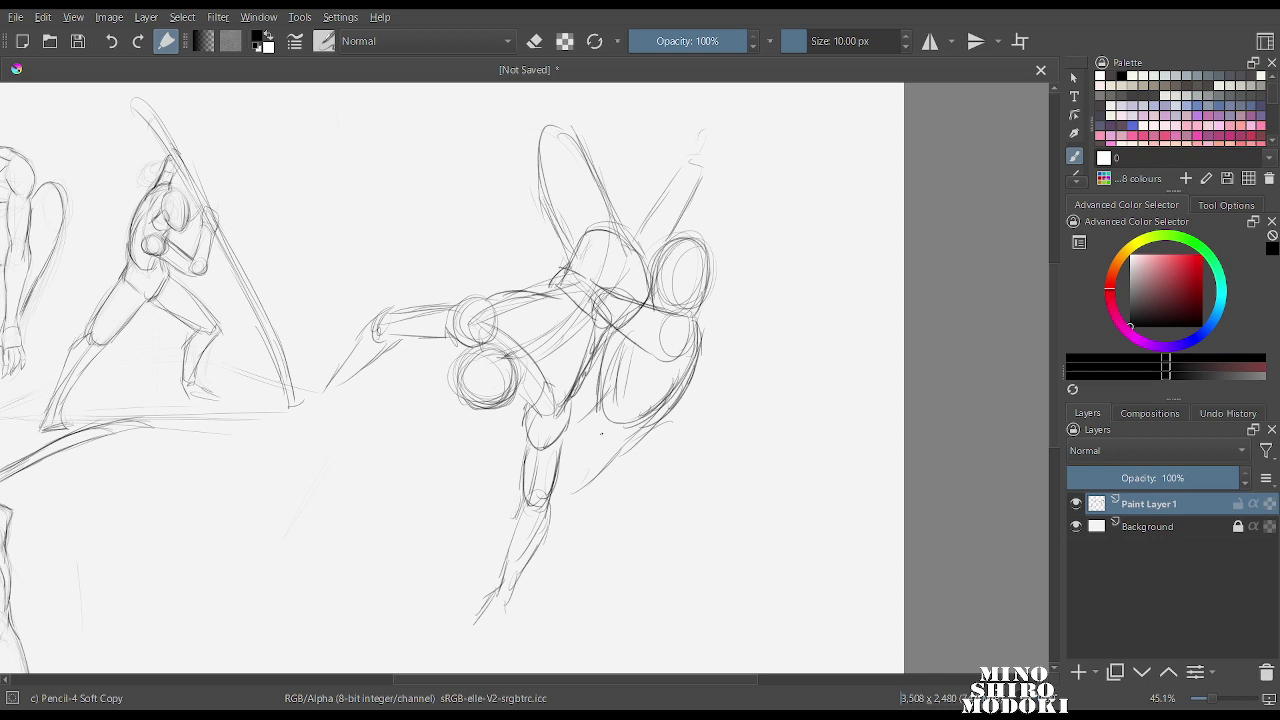
# Extend the second figure's hip with diagonal strokes and lay in a long guideline for its outstretched leg.
pyautogui.moveTo(660, 430); pyautogui.dragTo(602, 502)
pyautogui.moveTo(516, 470); pyautogui.dragTo(394, 582)
pyautogui.moveTo(666, 414); pyautogui.dragTo(626, 462)
pyautogui.moveTo(660, 420); pyautogui.dragTo(607, 498)
pyautogui.moveTo(638, 440); pyautogui.dragTo(599, 489)
pyautogui.moveTo(602, 387); pyautogui.dragTo(556, 428)
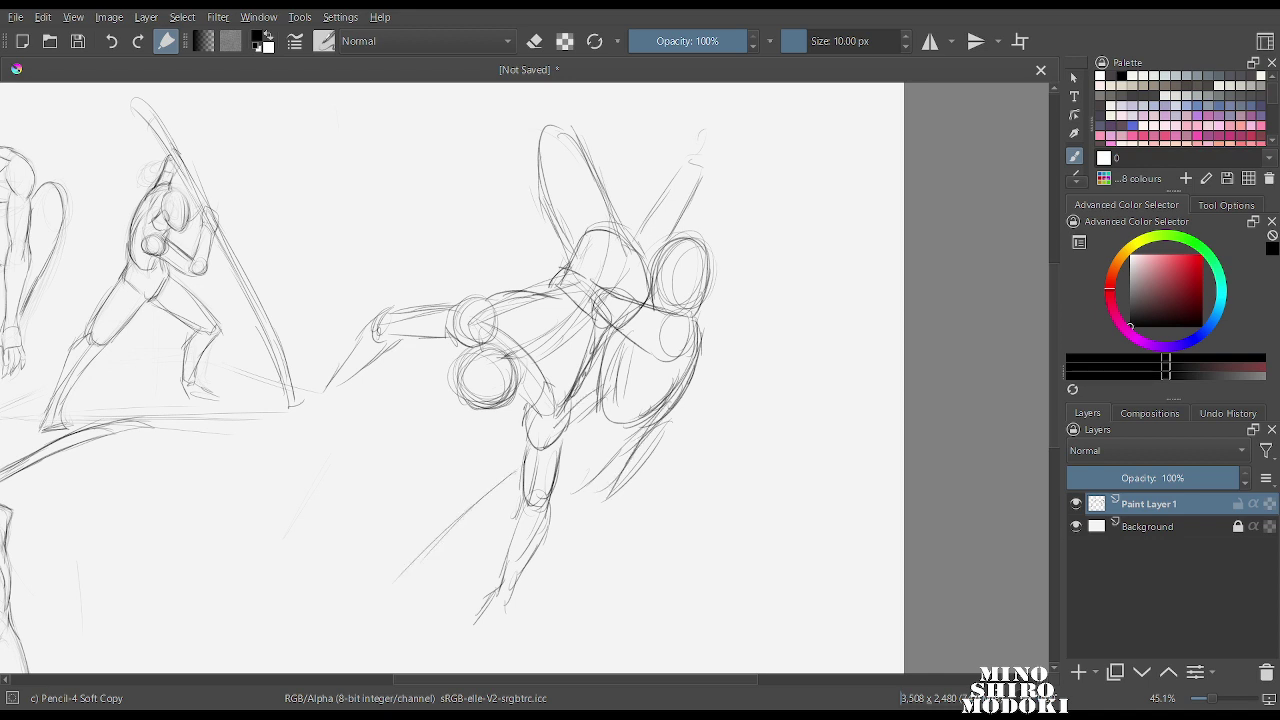
pyautogui.moveTo(614, 356); pyautogui.dragTo(602, 404)
# Lasso the two grappling figures, scale them down slightly, reposition them on the page and clear the selection.
pyautogui.scroll(-4, 737, 256)
pyautogui.scroll(1, 738, 254)
pyautogui.hotkey('ctrl', 'r')
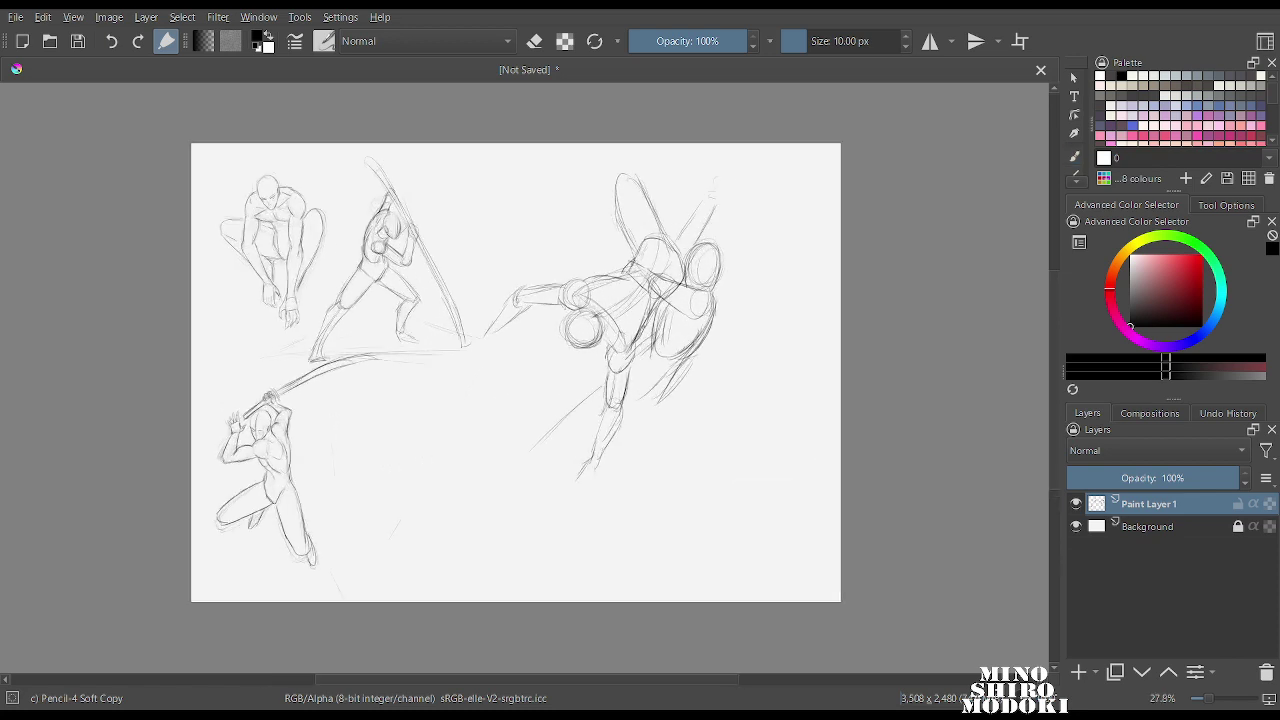
pyautogui.moveTo(740, 162)
pyautogui.mouseDown()
pyautogui.moveTo(500, 248)
pyautogui.moveTo(584, 575)
pyautogui.moveTo(805, 235)
pyautogui.mouseUp()
pyautogui.hotkey('ctrl', 't')
pyautogui.moveTo(650, 370); pyautogui.dragTo(646, 427)
pyautogui.moveTo(832, 204); pyautogui.dragTo(795, 261)
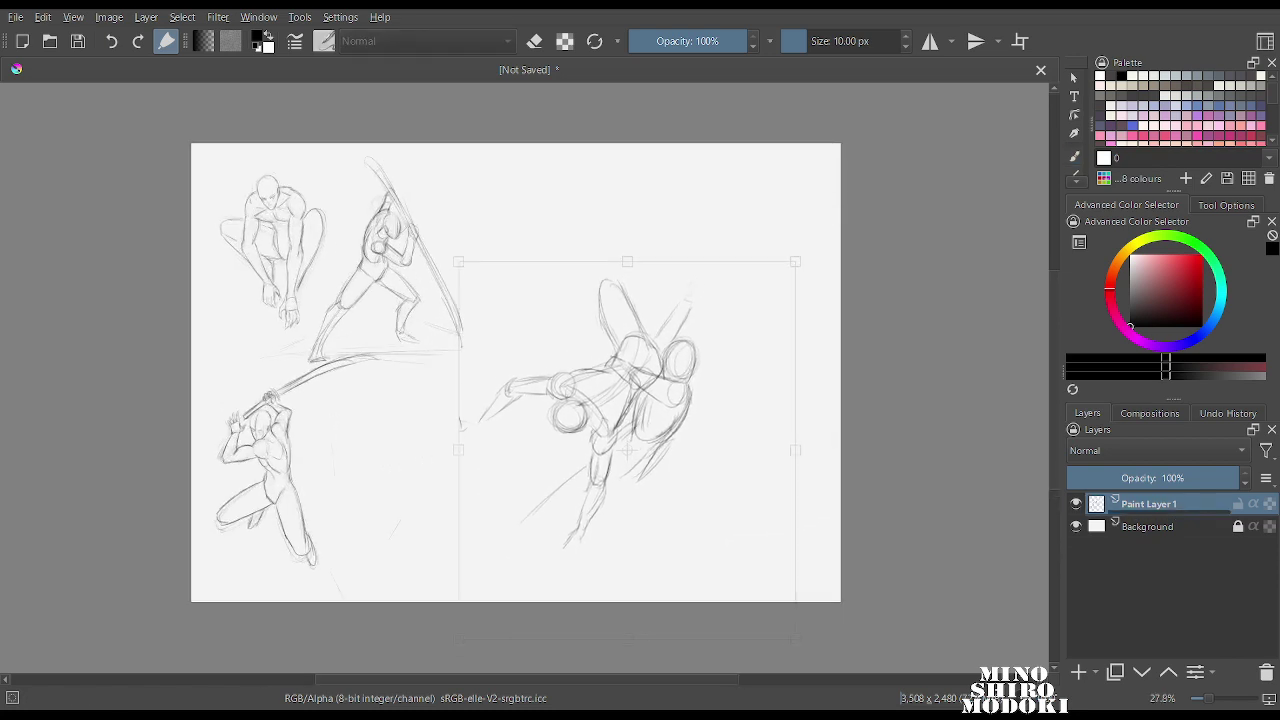
pyautogui.moveTo(627, 450); pyautogui.dragTo(640, 395)
pyautogui.press('Return')
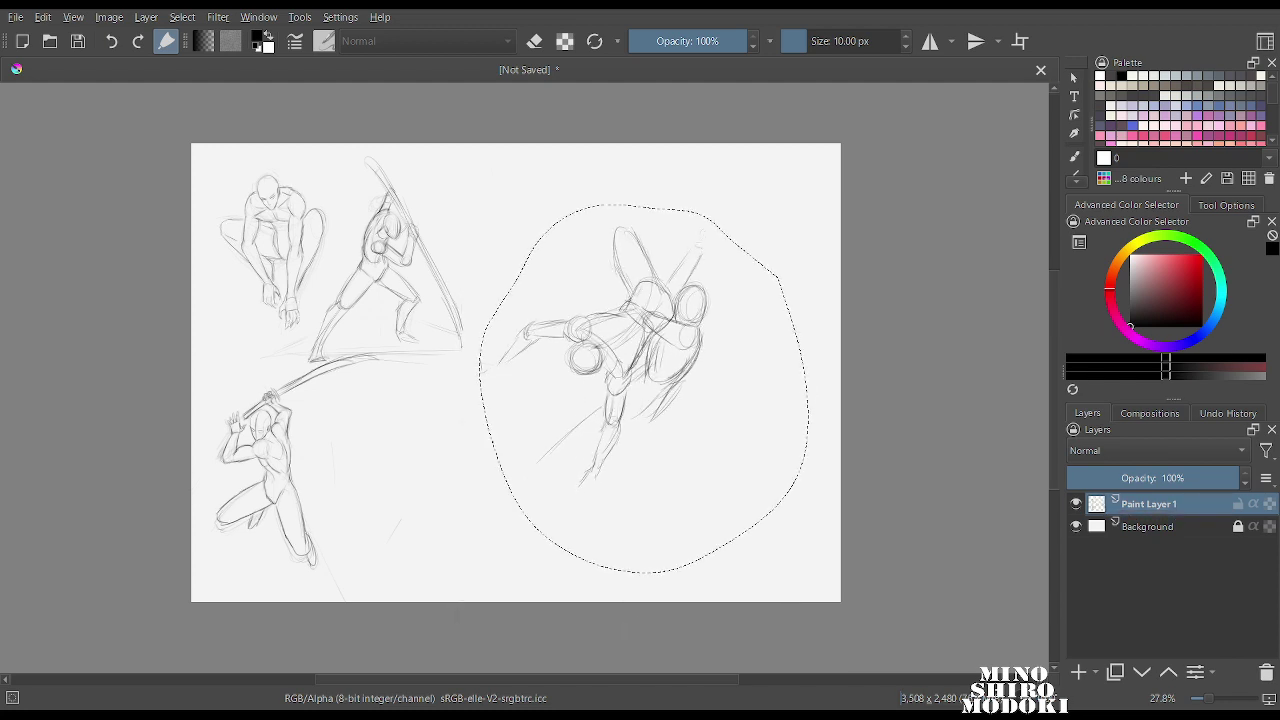
pyautogui.scroll(4, 637, 363)
pyautogui.hotkey('ctrl', 'shift', 'a')
pyautogui.press('b')
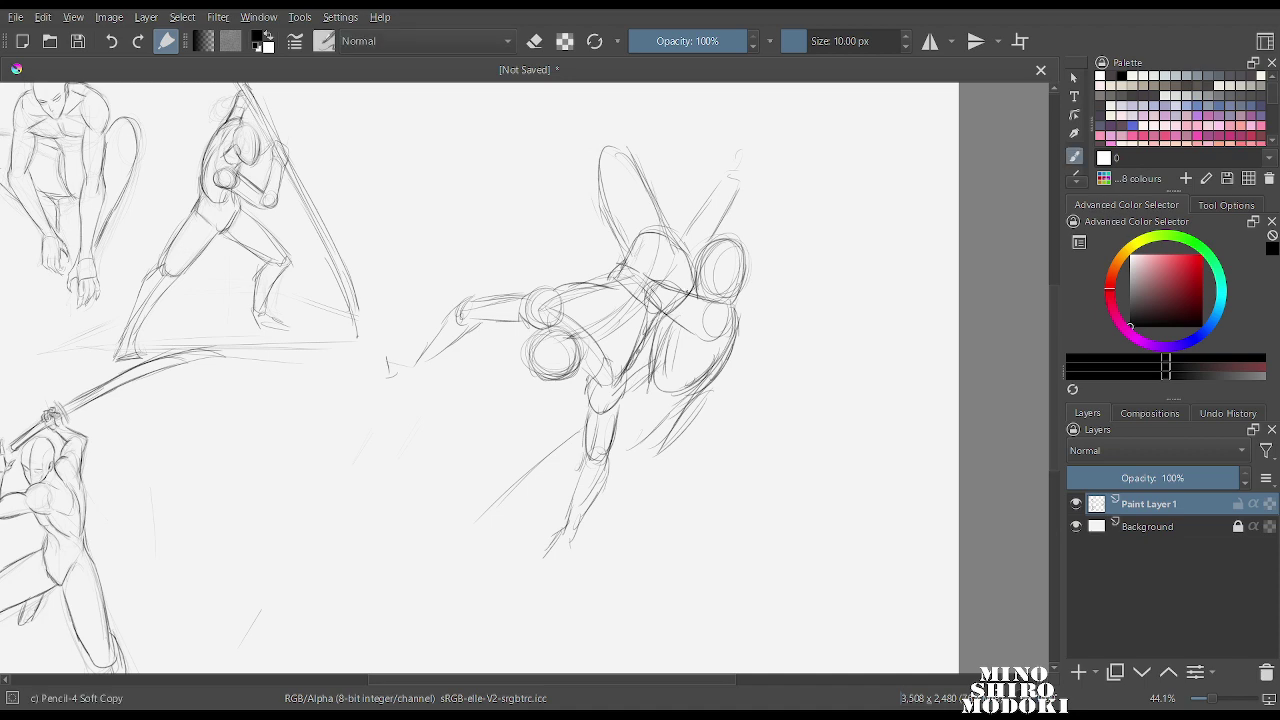
# Lighten the overlapping torso, hip and head lines of both figures with the Eraser Soft brush at 176 px.
pyautogui.scroll(2, 728, 385)
pyautogui.scroll(-4, 722, 258)
pyautogui.scroll(4, 710, 265)
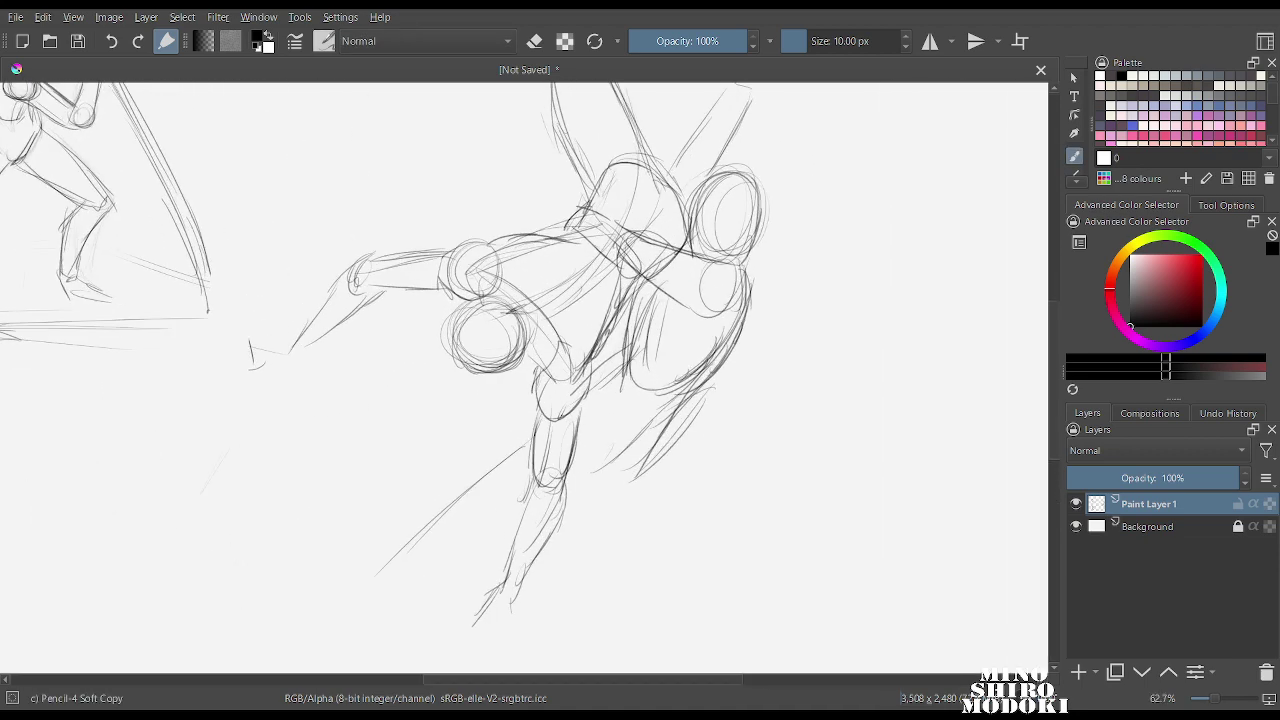
pyautogui.scroll(1, 592, 430)
pyautogui.scroll(1, 592, 432)
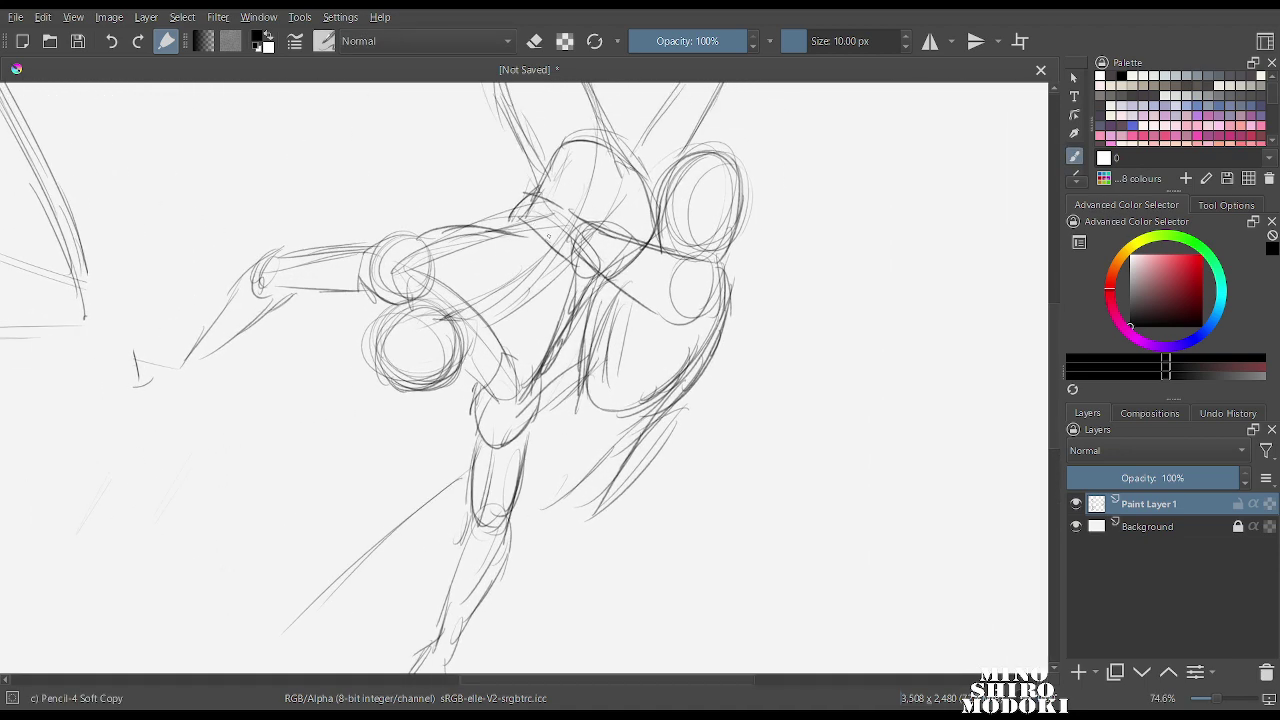
pyautogui.rightClick(588, 258)
pyautogui.click(599, 141)
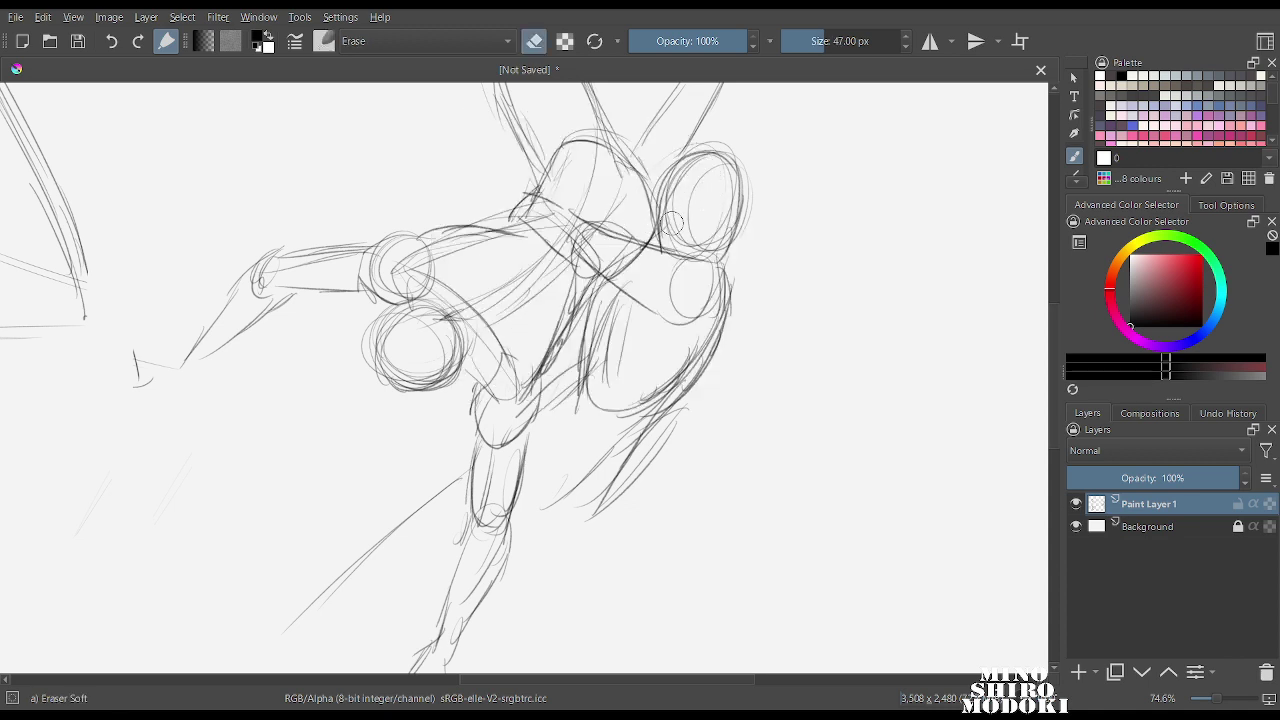
pyautogui.press(']')
pyautogui.press(']')
pyautogui.press(']')
pyautogui.press(']')
pyautogui.press(']')
pyautogui.press(']')
pyautogui.press(']')
pyautogui.moveTo(554, 214)
pyautogui.mouseDown()
pyautogui.moveTo(504, 294)
pyautogui.moveTo(574, 256)
pyautogui.moveTo(612, 293)
pyautogui.moveTo(698, 236)
pyautogui.moveTo(723, 300)
pyautogui.moveTo(756, 262)
pyautogui.mouseUp()
pyautogui.moveTo(659, 267)
pyautogui.mouseDown()
pyautogui.moveTo(517, 394)
pyautogui.moveTo(500, 500)
pyautogui.mouseUp()
pyautogui.scroll(-3, 680, 305)
pyautogui.scroll(2, 660, 331)
# With the Pencil-4 Soft brush, redraw the shorter raised leg and the second figure's shoulder, chest edge and curved back.
pyautogui.rightClick(617, 258)
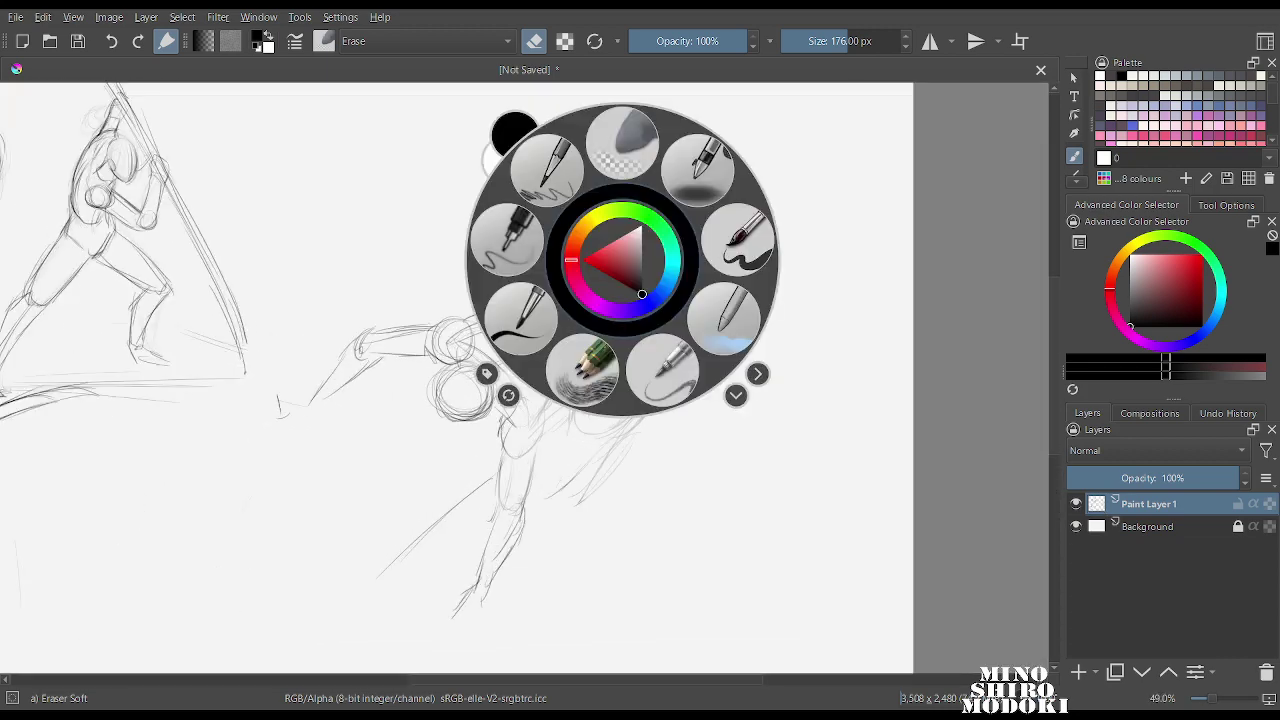
pyautogui.click(660, 362)
pyautogui.moveTo(606, 236)
pyautogui.mouseDown()
pyautogui.moveTo(600, 268)
pyautogui.moveTo(656, 202)
pyautogui.moveTo(667, 215)
pyautogui.moveTo(627, 268)
pyautogui.mouseUp()
pyautogui.moveTo(661, 211)
pyautogui.mouseDown()
pyautogui.moveTo(620, 322)
pyautogui.moveTo(640, 272)
pyautogui.moveTo(672, 330)
pyautogui.moveTo(662, 336)
pyautogui.moveTo(660, 320)
pyautogui.moveTo(611, 334)
pyautogui.moveTo(648, 378)
pyautogui.moveTo(609, 330)
pyautogui.moveTo(622, 379)
pyautogui.moveTo(588, 415)
pyautogui.moveTo(587, 442)
pyautogui.mouseUp()
pyautogui.moveTo(664, 341)
pyautogui.mouseDown()
pyautogui.moveTo(659, 379)
pyautogui.moveTo(635, 383)
pyautogui.mouseUp()
pyautogui.moveTo(650, 377); pyautogui.dragTo(629, 396)
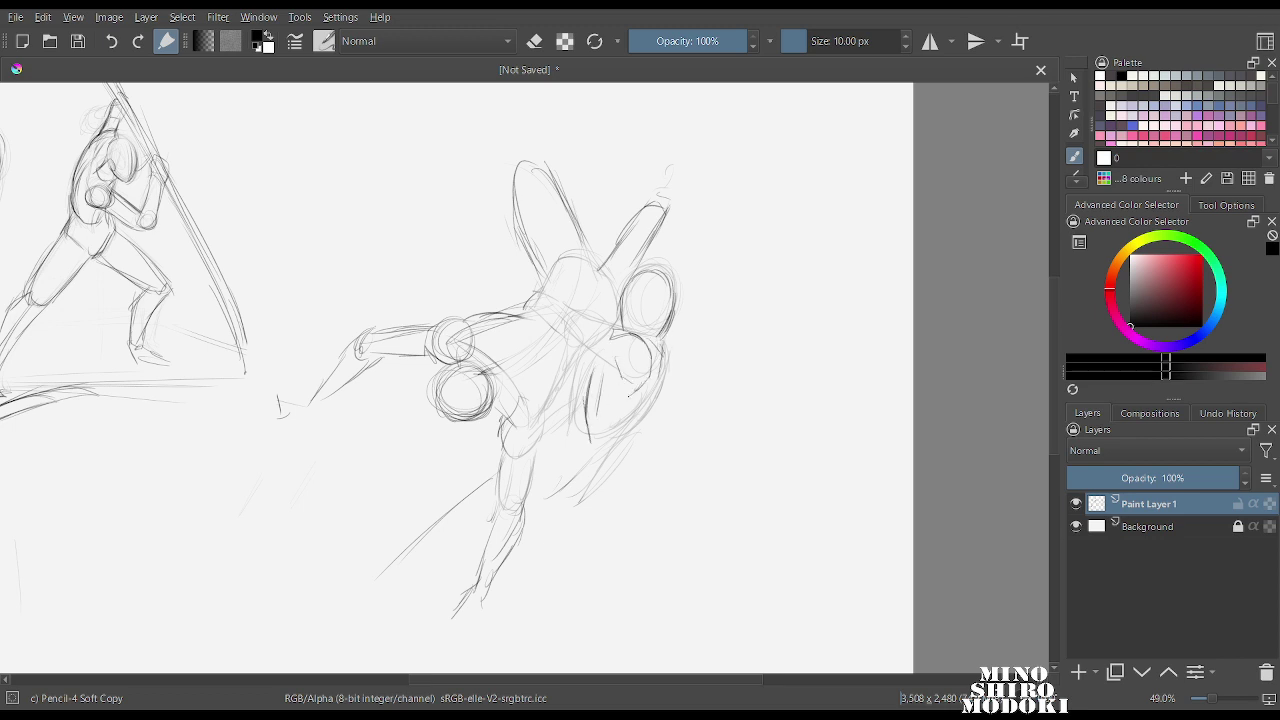
pyautogui.moveTo(584, 354); pyautogui.dragTo(590, 442)
pyautogui.moveTo(666, 364)
pyautogui.mouseDown()
pyautogui.moveTo(646, 408)
pyautogui.moveTo(592, 456)
pyautogui.mouseUp()
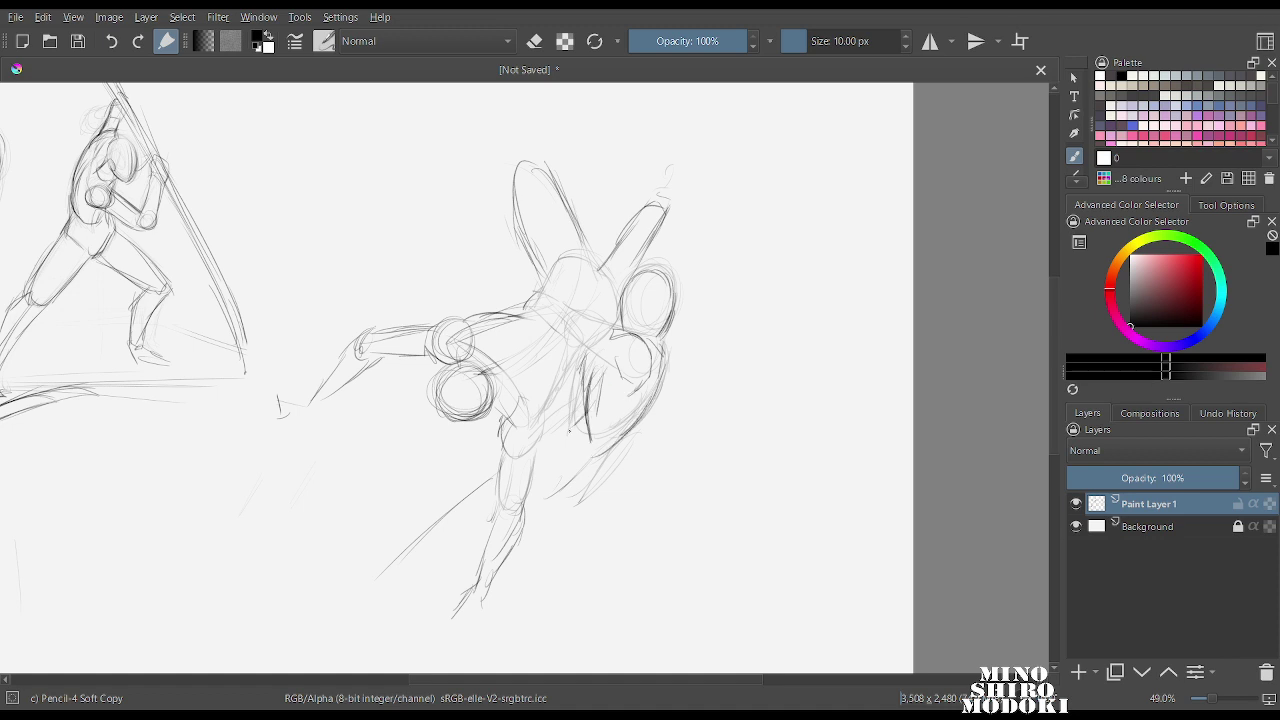
# Define the second figure's head and ear, and outline its arm and hand wrapped around the bent-over figure's waist.
pyautogui.moveTo(624, 297)
pyautogui.mouseDown()
pyautogui.moveTo(625, 331)
pyautogui.moveTo(651, 319)
pyautogui.moveTo(662, 345)
pyautogui.mouseUp()
pyautogui.moveTo(647, 268); pyautogui.dragTo(678, 304)
pyautogui.moveTo(588, 248); pyautogui.dragTo(606, 296)
pyautogui.moveTo(547, 328)
pyautogui.mouseDown()
pyautogui.moveTo(581, 317)
pyautogui.moveTo(619, 329)
pyautogui.moveTo(573, 351)
pyautogui.mouseUp()
pyautogui.moveTo(557, 335)
pyautogui.mouseDown()
pyautogui.moveTo(583, 359)
pyautogui.moveTo(618, 364)
pyautogui.mouseUp()
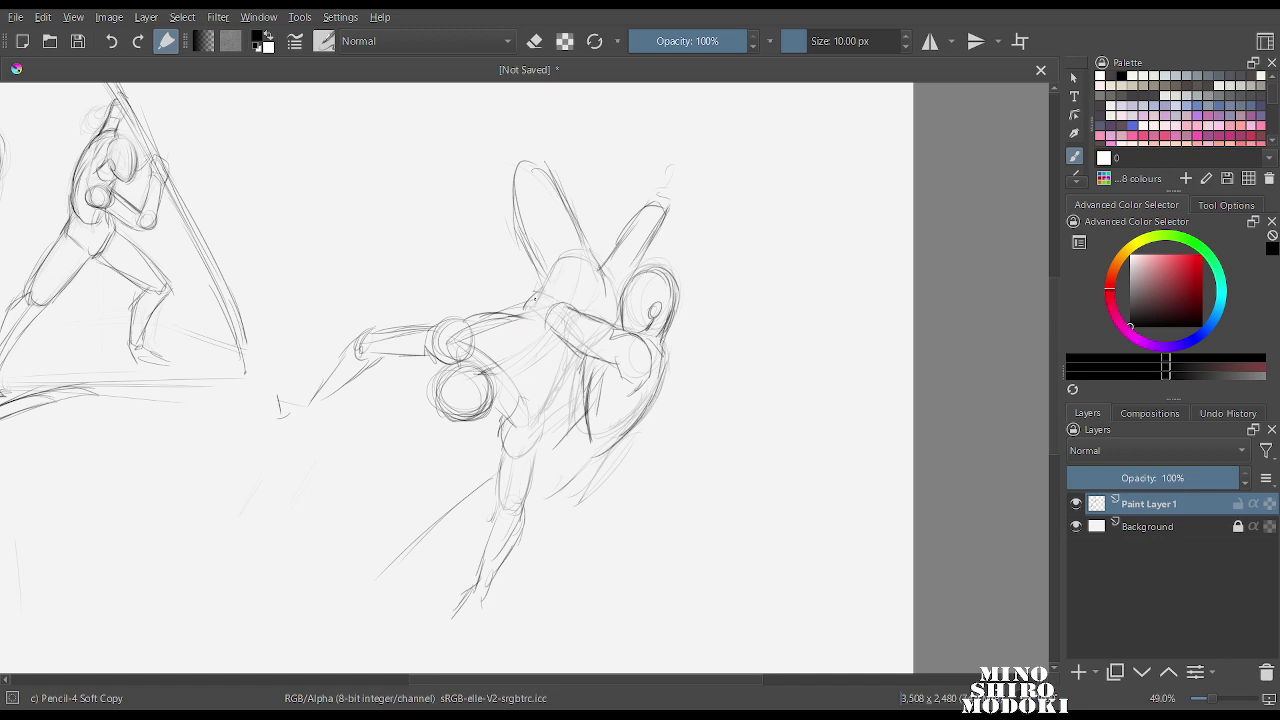
pyautogui.moveTo(523, 310); pyautogui.dragTo(555, 296)
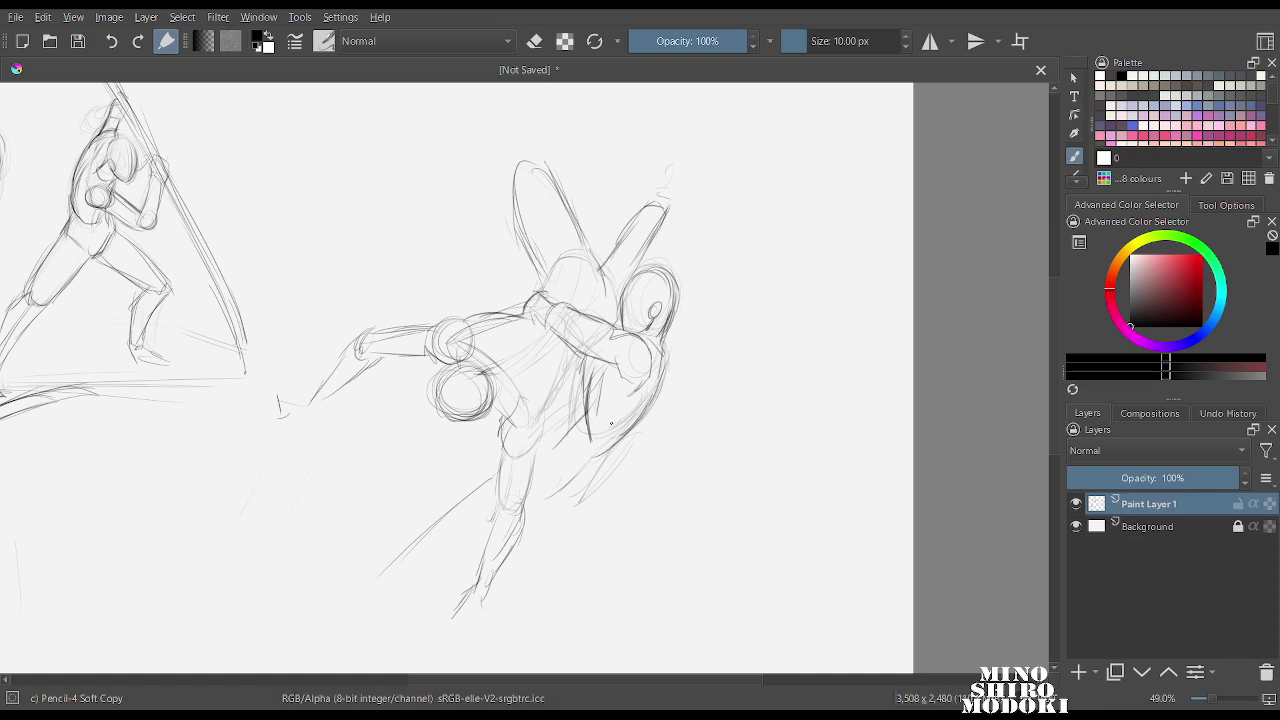
# Darken the second figure's back contour and the torso edge where the two bodies overlap.
pyautogui.moveTo(578, 358); pyautogui.dragTo(546, 426)
pyautogui.moveTo(580, 382)
pyautogui.mouseDown()
pyautogui.moveTo(546, 434)
pyautogui.moveTo(574, 480)
pyautogui.mouseUp()
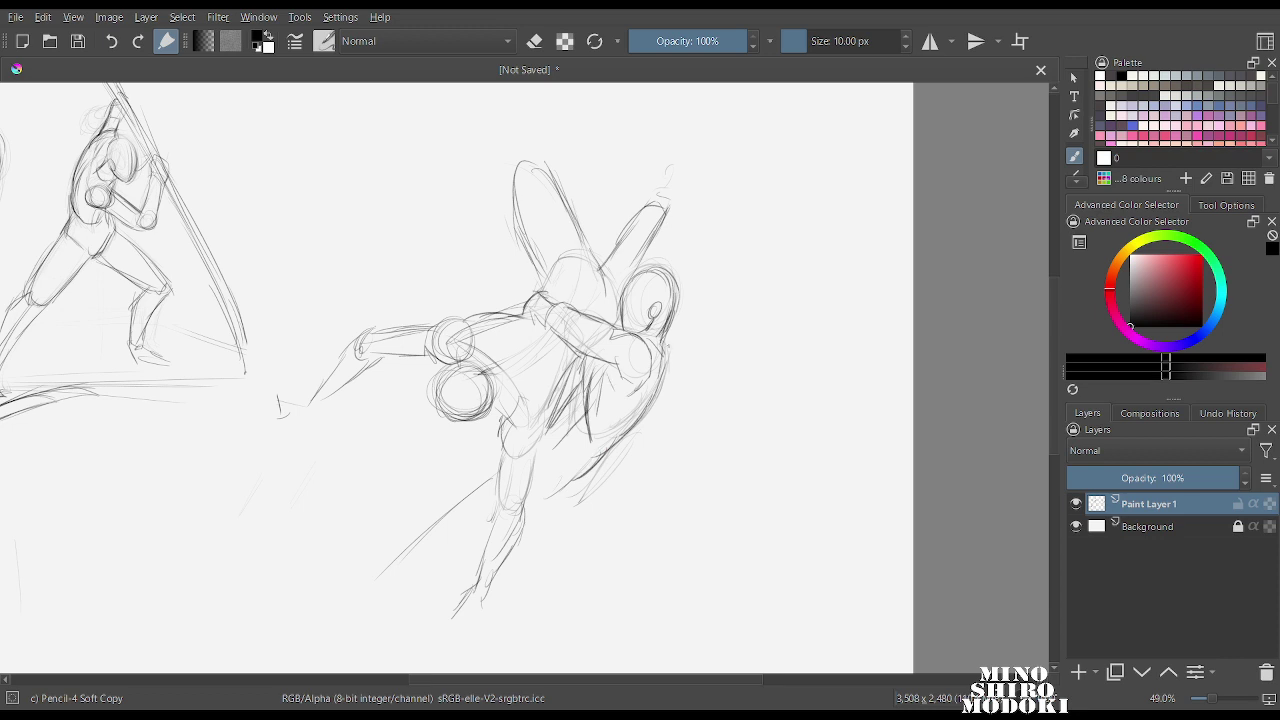
pyautogui.moveTo(670, 344)
pyautogui.mouseDown()
pyautogui.moveTo(660, 404)
pyautogui.moveTo(598, 466)
pyautogui.mouseUp()
pyautogui.moveTo(580, 414); pyautogui.dragTo(530, 464)
pyautogui.moveTo(524, 438); pyautogui.dragTo(508, 460)
pyautogui.scroll(-3, 672, 332)
pyautogui.moveTo(660, 370)
pyautogui.mouseDown()
pyautogui.moveTo(650, 280)
pyautogui.moveTo(574, 356)
pyautogui.mouseUp()
pyautogui.scroll(5, 648, 300)
pyautogui.moveTo(582, 246)
pyautogui.mouseDown()
pyautogui.moveTo(540, 298)
pyautogui.moveTo(548, 334)
pyautogui.mouseUp()
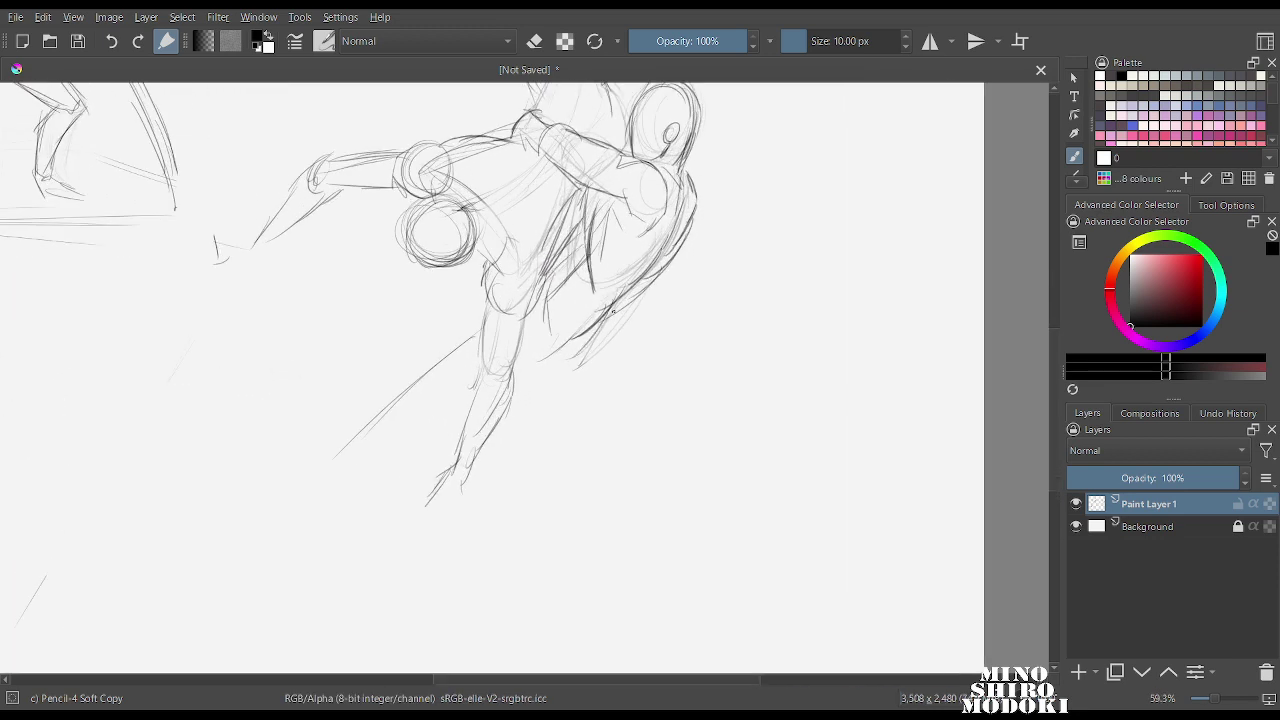
# Draw the second figure's rounded hip and the upper and lower contours of its outstretched thigh to the knee.
pyautogui.moveTo(642, 290)
pyautogui.mouseDown()
pyautogui.moveTo(614, 336)
pyautogui.moveTo(558, 362)
pyautogui.mouseUp()
pyautogui.moveTo(638, 316); pyautogui.dragTo(554, 370)
pyautogui.moveTo(546, 298)
pyautogui.mouseDown()
pyautogui.moveTo(540, 370)
pyautogui.moveTo(610, 346)
pyautogui.mouseUp()
pyautogui.moveTo(474, 330); pyautogui.dragTo(394, 388)
pyautogui.moveTo(576, 358); pyautogui.dragTo(504, 390)
pyautogui.moveTo(462, 336); pyautogui.dragTo(370, 398)
pyautogui.moveTo(482, 382); pyautogui.dragTo(396, 426)
pyautogui.moveTo(422, 364); pyautogui.dragTo(366, 410)
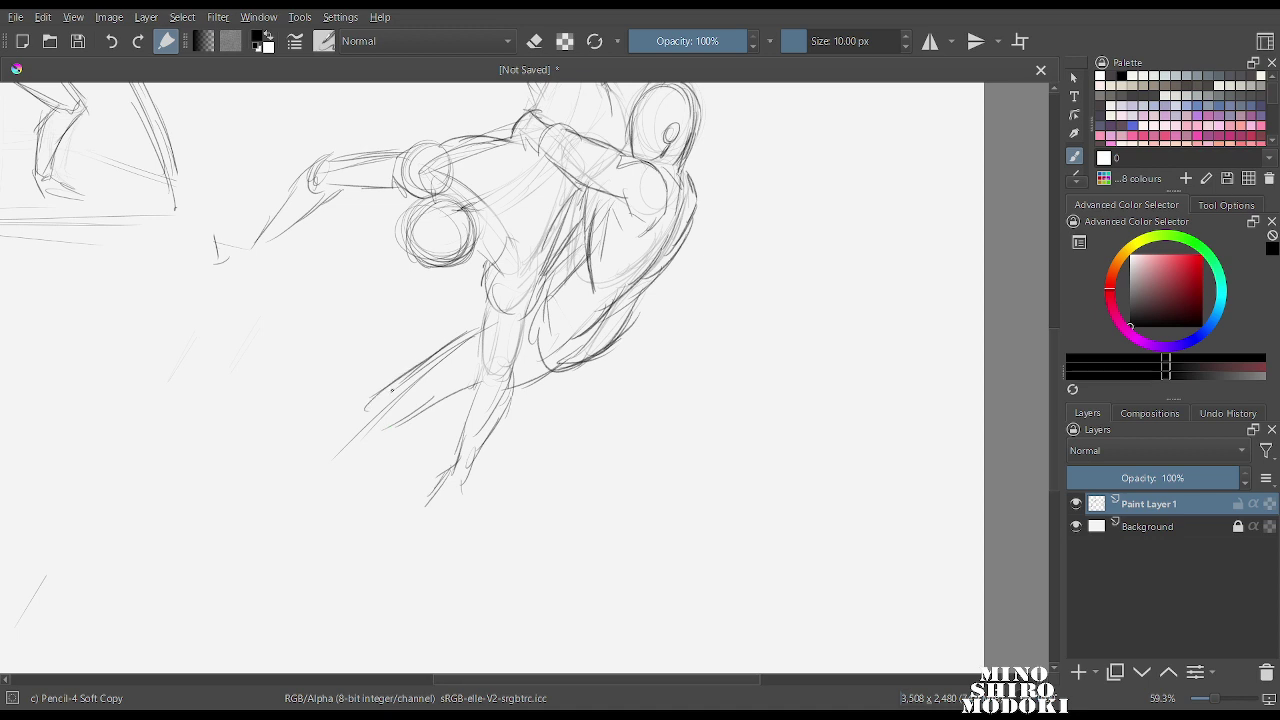
pyautogui.moveTo(480, 326); pyautogui.dragTo(382, 382)
pyautogui.moveTo(390, 378)
pyautogui.mouseDown()
pyautogui.moveTo(434, 408)
pyautogui.moveTo(480, 388)
pyautogui.mouseUp()
pyautogui.moveTo(559, 366); pyautogui.dragTo(509, 390)
pyautogui.moveTo(552, 256); pyautogui.dragTo(528, 322)
# Draw the outstretched leg's tapering shin down to the ankle, and reinforce the thigh's underside and inner torso edge.
pyautogui.moveTo(400, 378); pyautogui.dragTo(276, 466)
pyautogui.moveTo(368, 406); pyautogui.dragTo(308, 446)
pyautogui.moveTo(300, 440); pyautogui.dragTo(270, 478)
pyautogui.moveTo(274, 462)
pyautogui.mouseDown()
pyautogui.moveTo(290, 478)
pyautogui.moveTo(364, 404)
pyautogui.moveTo(418, 428)
pyautogui.moveTo(286, 476)
pyautogui.mouseUp()
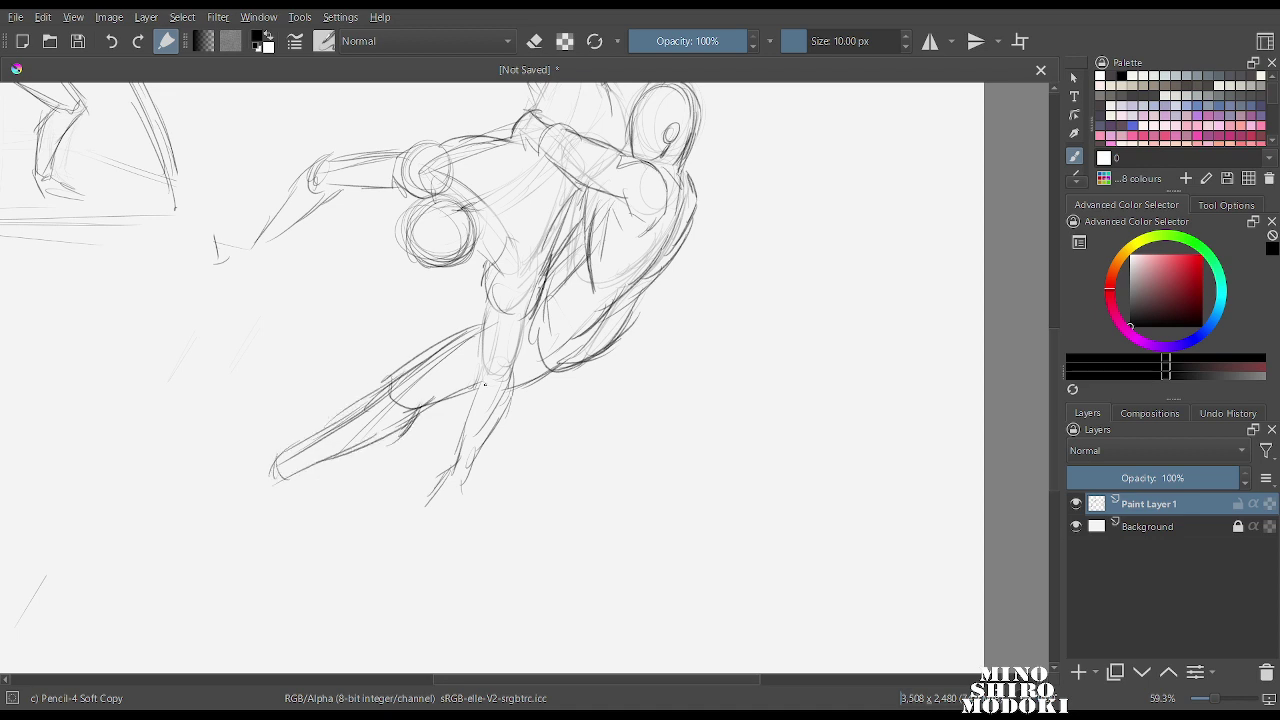
pyautogui.moveTo(447, 407); pyautogui.dragTo(552, 376)
pyautogui.moveTo(586, 236); pyautogui.dragTo(550, 297)
pyautogui.moveTo(575, 196); pyautogui.dragTo(547, 271)
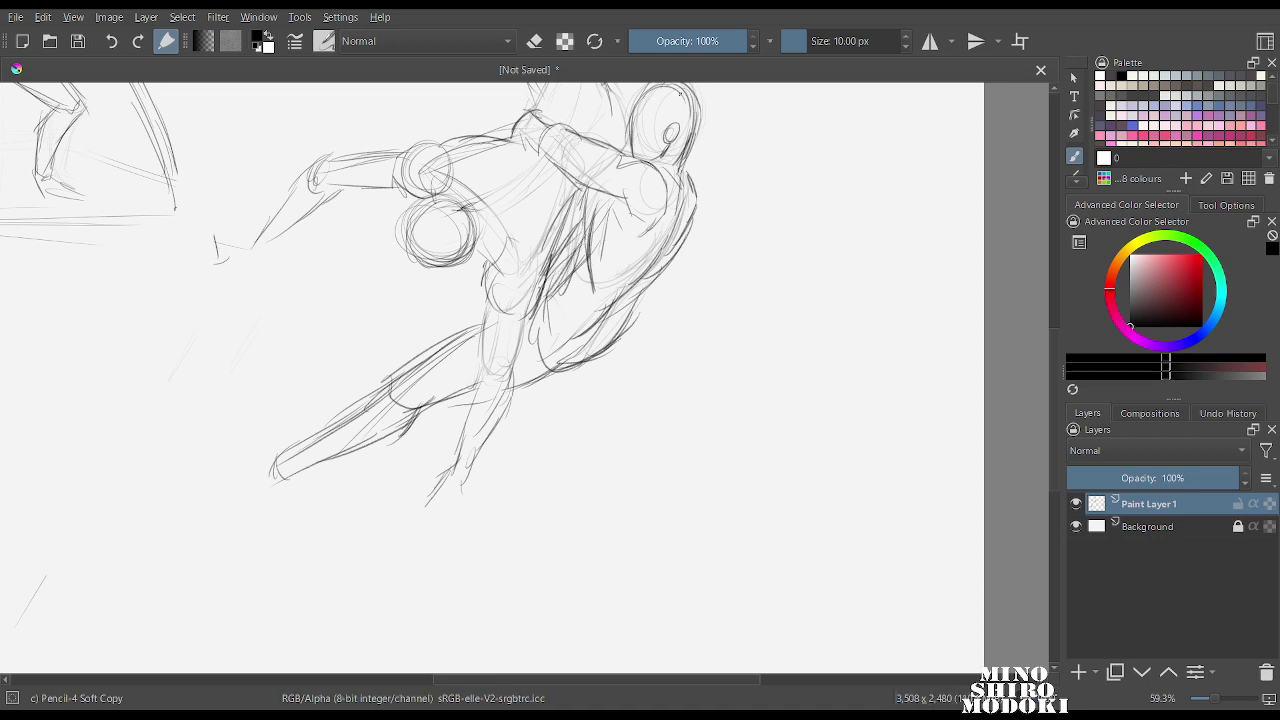
# Add an upturned foot with its heel at the end of the outstretched leg.
pyautogui.moveTo(266, 484)
pyautogui.mouseDown()
pyautogui.moveTo(248, 462)
pyautogui.moveTo(282, 496)
pyautogui.mouseUp()
pyautogui.moveTo(248, 438)
pyautogui.mouseDown()
pyautogui.moveTo(234, 456)
pyautogui.moveTo(280, 446)
pyautogui.moveTo(230, 428)
pyautogui.moveTo(262, 480)
pyautogui.moveTo(280, 450)
pyautogui.moveTo(284, 461)
pyautogui.mouseUp()
pyautogui.moveTo(269, 493); pyautogui.dragTo(312, 469)
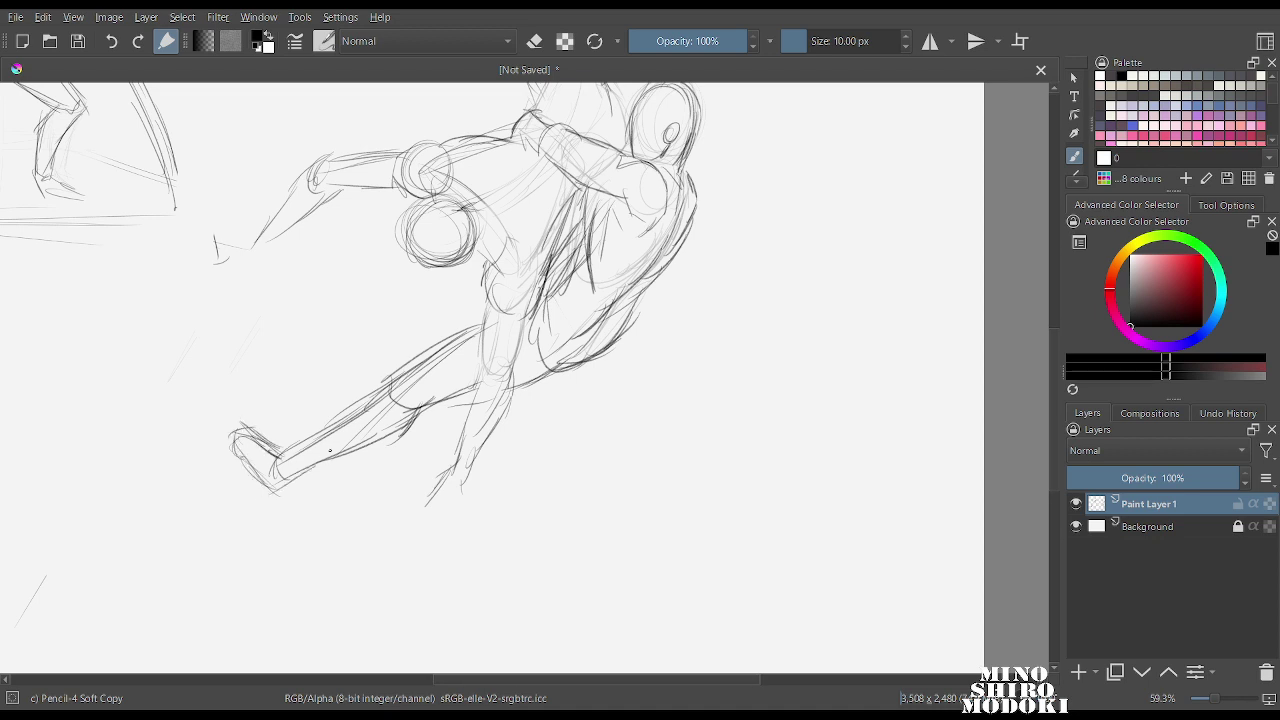
# Sketch the second figure's supporting leg beneath the hip, with a bent knee, a small knee oval and a planted foot.
pyautogui.moveTo(544, 386)
pyautogui.mouseDown()
pyautogui.moveTo(560, 420)
pyautogui.moveTo(596, 422)
pyautogui.mouseUp()
pyautogui.moveTo(588, 374); pyautogui.dragTo(594, 424)
pyautogui.moveTo(546, 382); pyautogui.dragTo(580, 444)
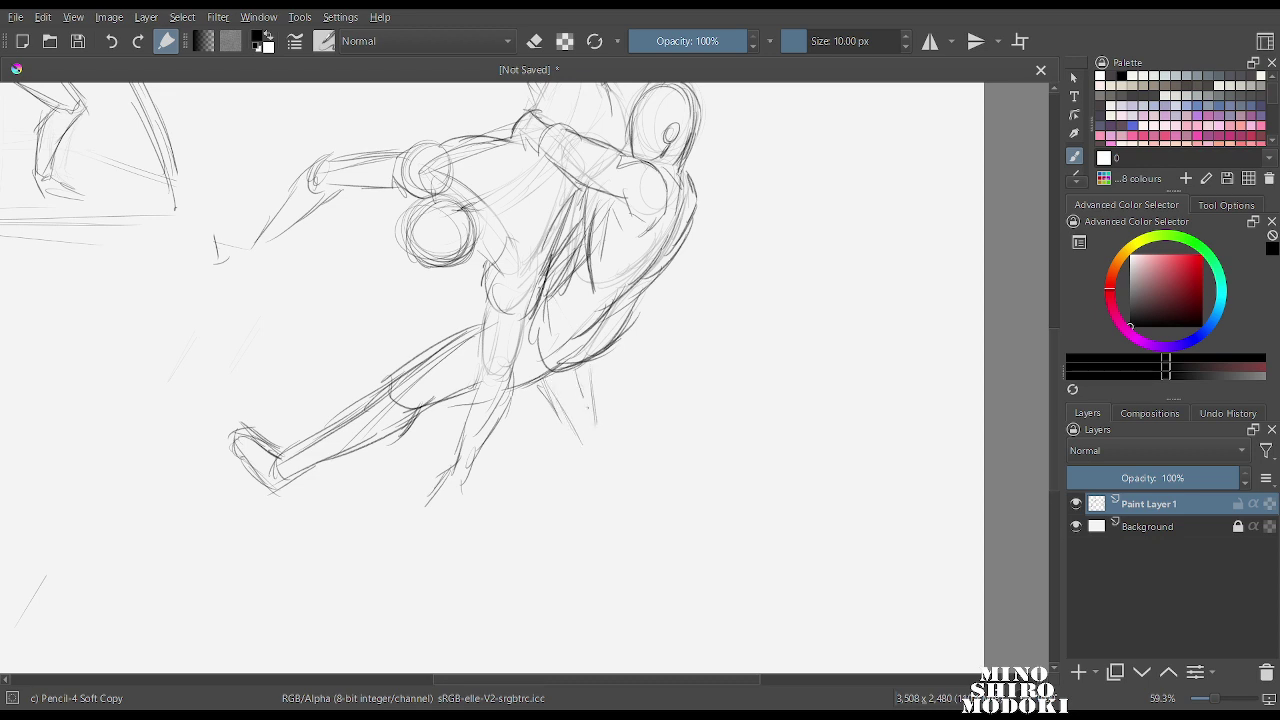
pyautogui.moveTo(584, 388)
pyautogui.mouseDown()
pyautogui.moveTo(600, 432)
pyautogui.moveTo(578, 432)
pyautogui.moveTo(592, 420)
pyautogui.moveTo(596, 446)
pyautogui.moveTo(576, 470)
pyautogui.moveTo(594, 490)
pyautogui.mouseUp()
pyautogui.moveTo(576, 438)
pyautogui.mouseDown()
pyautogui.moveTo(574, 480)
pyautogui.moveTo(556, 488)
pyautogui.moveTo(594, 494)
pyautogui.mouseUp()
pyautogui.moveTo(605, 438); pyautogui.dragTo(605, 466)
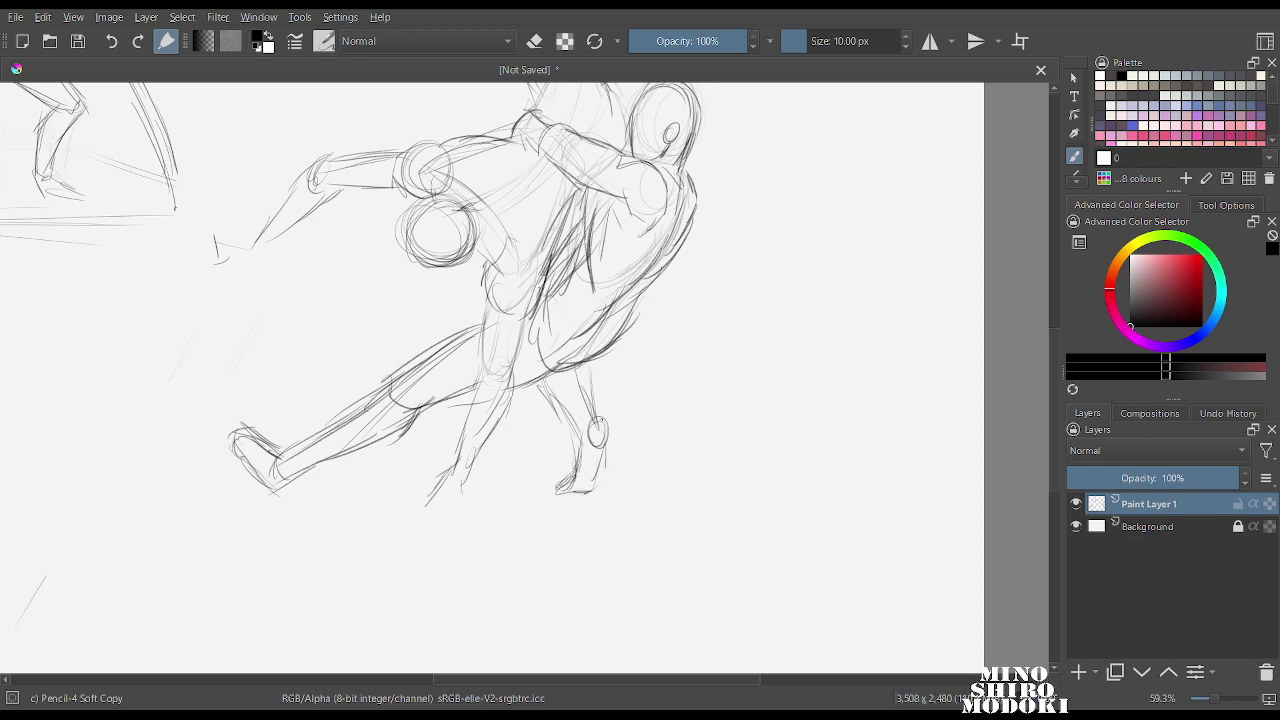
pyautogui.moveTo(578, 382); pyautogui.dragTo(596, 412)
# Firm up the thrown figure's raised thighs and add the longer leg's narrow shin and the beginning of its foot.
pyautogui.scroll(-5, 688, 220)
pyautogui.scroll(4, 688, 220)
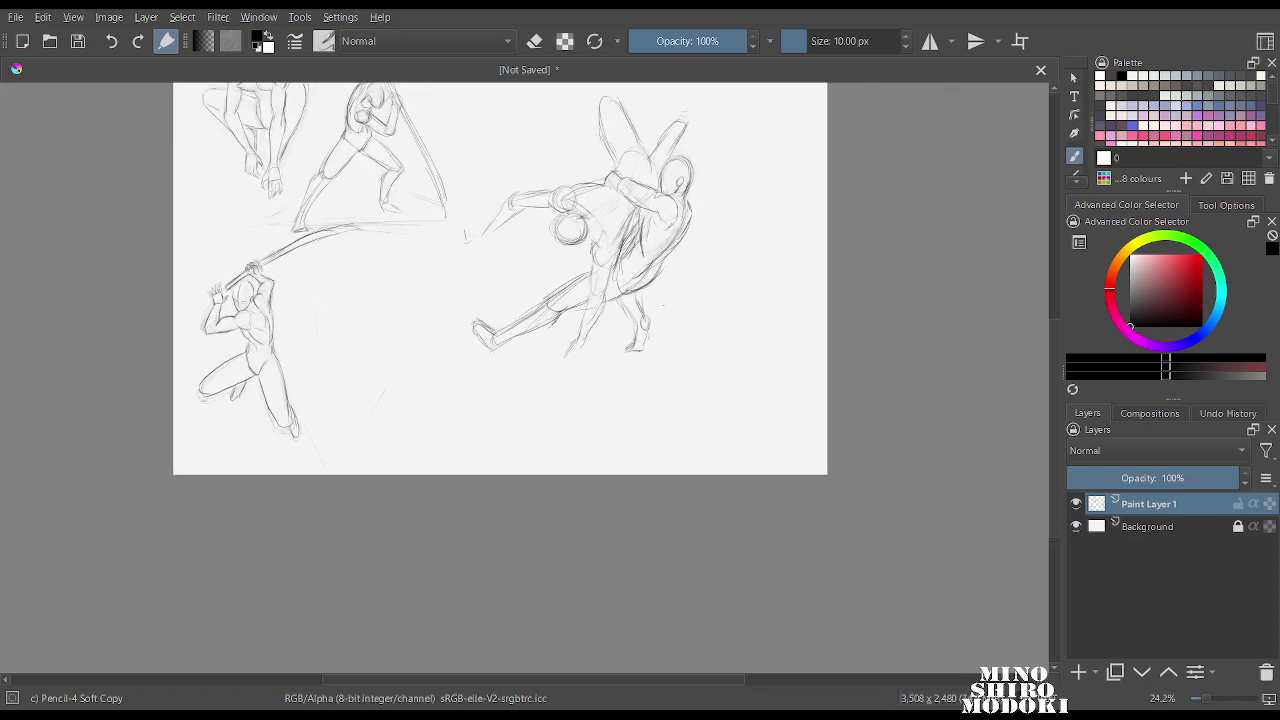
pyautogui.scroll(1, 688, 220)
pyautogui.moveTo(688, 220); pyautogui.dragTo(629, 331)
pyautogui.moveTo(443, 230); pyautogui.dragTo(470, 329)
pyautogui.moveTo(447, 269); pyautogui.dragTo(467, 331)
pyautogui.moveTo(486, 261); pyautogui.dragTo(519, 323)
pyautogui.moveTo(564, 269)
pyautogui.mouseDown()
pyautogui.moveTo(533, 303)
pyautogui.moveTo(549, 332)
pyautogui.mouseUp()
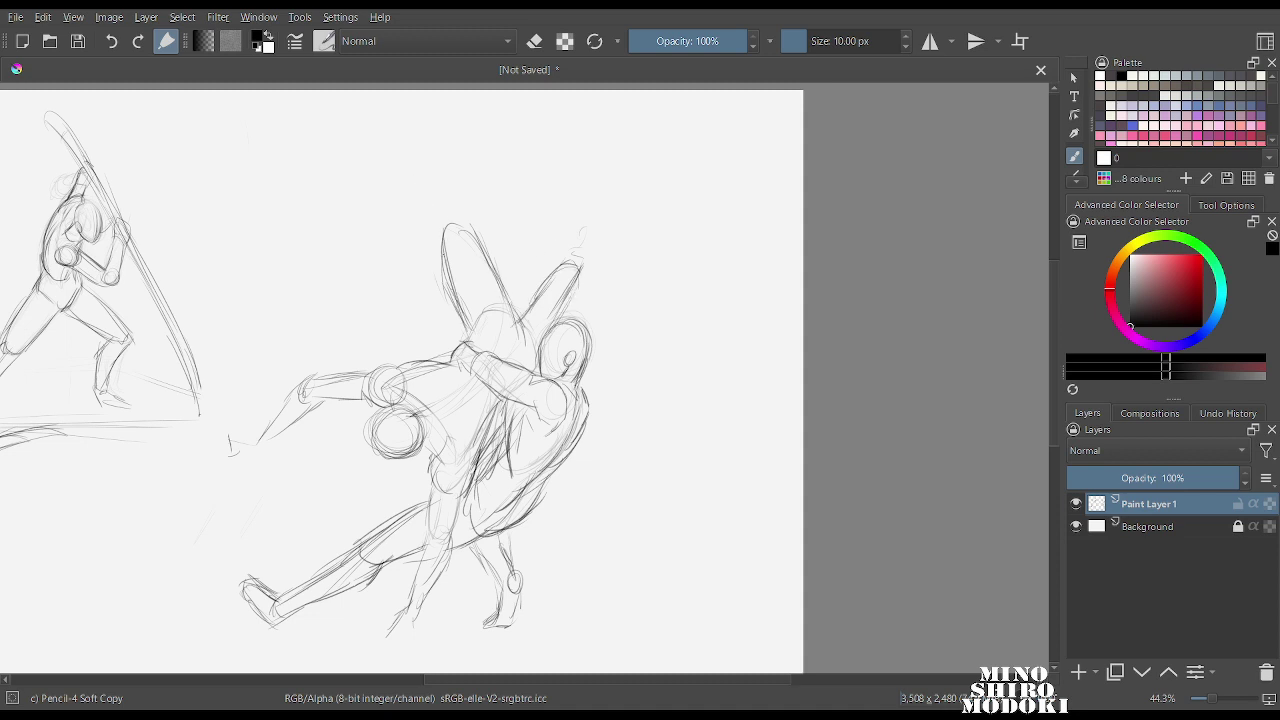
pyautogui.moveTo(447, 190)
pyautogui.mouseDown()
pyautogui.moveTo(466, 217)
pyautogui.moveTo(428, 189)
pyautogui.moveTo(441, 240)
pyautogui.mouseUp()
pyautogui.moveTo(443, 183); pyautogui.dragTo(506, 308)
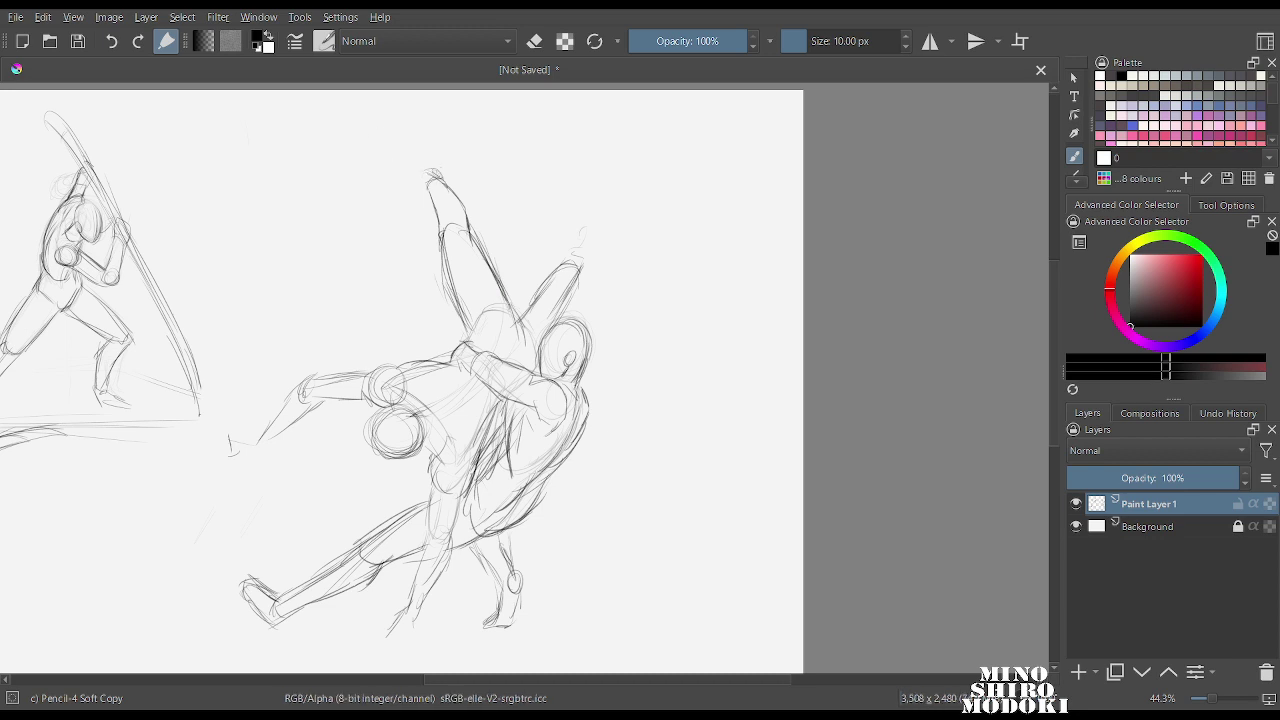
pyautogui.moveTo(439, 168)
pyautogui.mouseDown()
pyautogui.moveTo(390, 183)
pyautogui.moveTo(422, 189)
pyautogui.moveTo(450, 166)
pyautogui.mouseUp()
# Add an ankle circle and foot to the shorter raised leg, checking the pose in a mirrored view.
pyautogui.moveTo(564, 276)
pyautogui.mouseDown()
pyautogui.moveTo(586, 228)
pyautogui.moveTo(580, 274)
pyautogui.moveTo(650, 410)
pyautogui.moveTo(650, 248)
pyautogui.mouseUp()
pyautogui.press('m')
pyautogui.press('m')
pyautogui.moveTo(527, 430)
pyautogui.mouseDown()
pyautogui.moveTo(533, 384)
pyautogui.moveTo(502, 301)
pyautogui.mouseUp()
pyautogui.moveTo(532, 265)
pyautogui.mouseDown()
pyautogui.moveTo(532, 325)
pyautogui.moveTo(532, 290)
pyautogui.moveTo(600, 336)
pyautogui.moveTo(596, 318)
pyautogui.mouseUp()
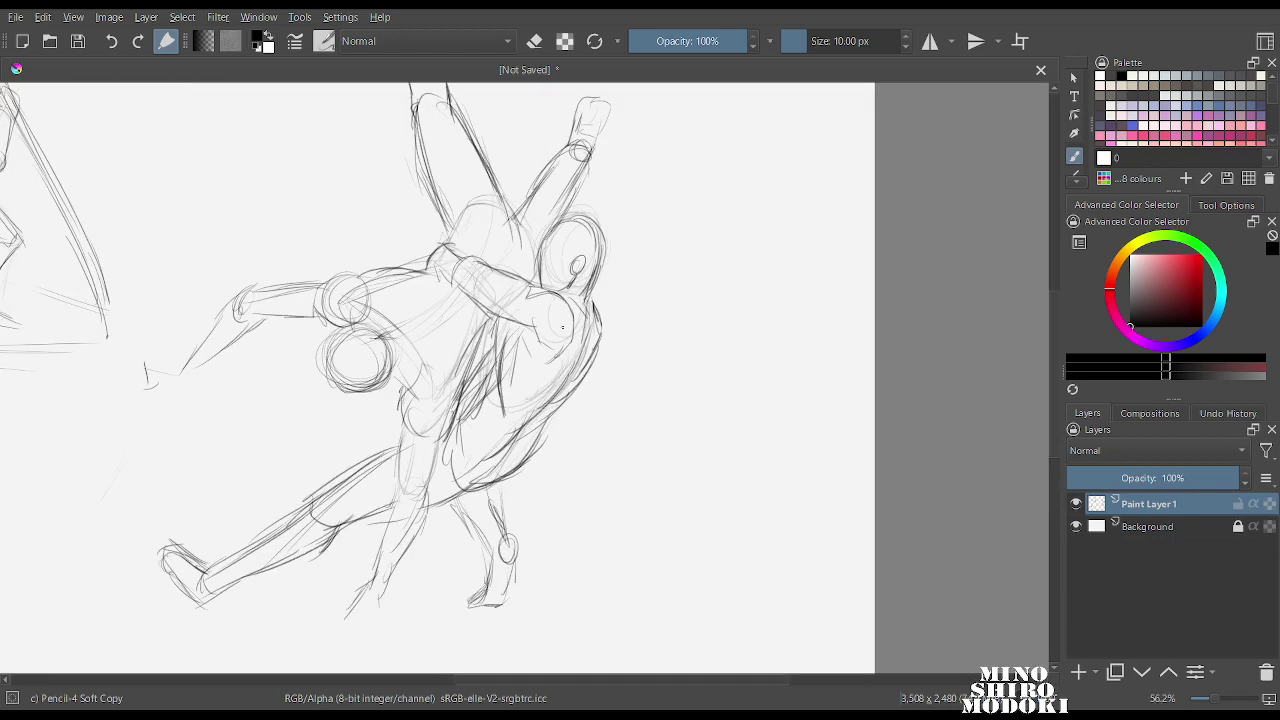
# Draw the open hand with spread fingers at the end of the thrown figure's outstretched arm.
pyautogui.press('m')
pyautogui.press('m')
pyautogui.moveTo(535, 372); pyautogui.dragTo(535, 430)
pyautogui.moveTo(442, 403); pyautogui.dragTo(442, 348)
pyautogui.moveTo(222, 362)
pyautogui.mouseDown()
pyautogui.moveTo(395, 330)
pyautogui.moveTo(362, 304)
pyautogui.moveTo(370, 334)
pyautogui.moveTo(338, 364)
pyautogui.moveTo(356, 344)
pyautogui.moveTo(298, 338)
pyautogui.moveTo(320, 334)
pyautogui.moveTo(340, 302)
pyautogui.mouseUp()
pyautogui.moveTo(570, 554); pyautogui.dragTo(547, 581)
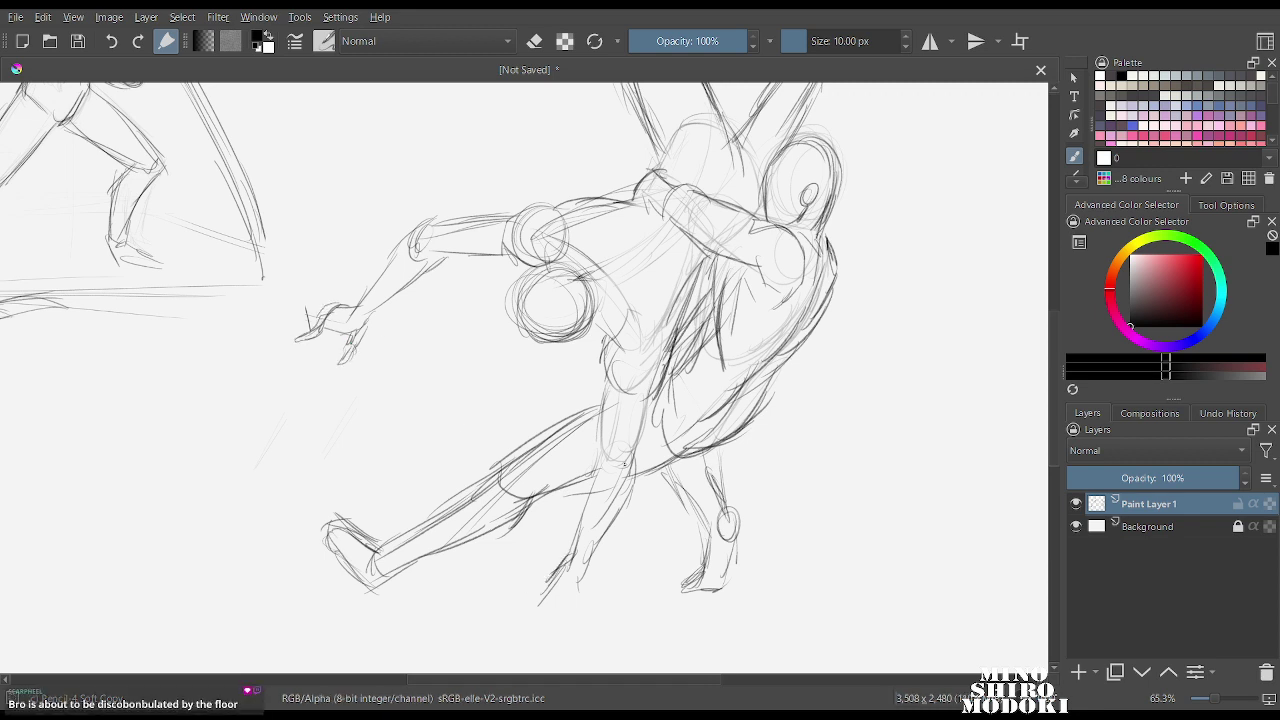
# Darken the contours of the thrown figure's downward arm and add its hand reaching the ground.
pyautogui.moveTo(608, 386); pyautogui.dragTo(598, 432)
pyautogui.moveTo(607, 413); pyautogui.dragTo(598, 456)
pyautogui.moveTo(647, 393); pyautogui.dragTo(626, 498)
pyautogui.moveTo(604, 448); pyautogui.dragTo(590, 504)
pyautogui.moveTo(632, 472)
pyautogui.mouseDown()
pyautogui.moveTo(580, 586)
pyautogui.moveTo(556, 576)
pyautogui.mouseUp()
pyautogui.moveTo(538, 592)
pyautogui.mouseDown()
pyautogui.moveTo(581, 598)
pyautogui.moveTo(539, 606)
pyautogui.mouseUp()
# Reinforce the second figure's lower back, hip and inner torso lines.
pyautogui.moveTo(786, 370); pyautogui.dragTo(726, 438)
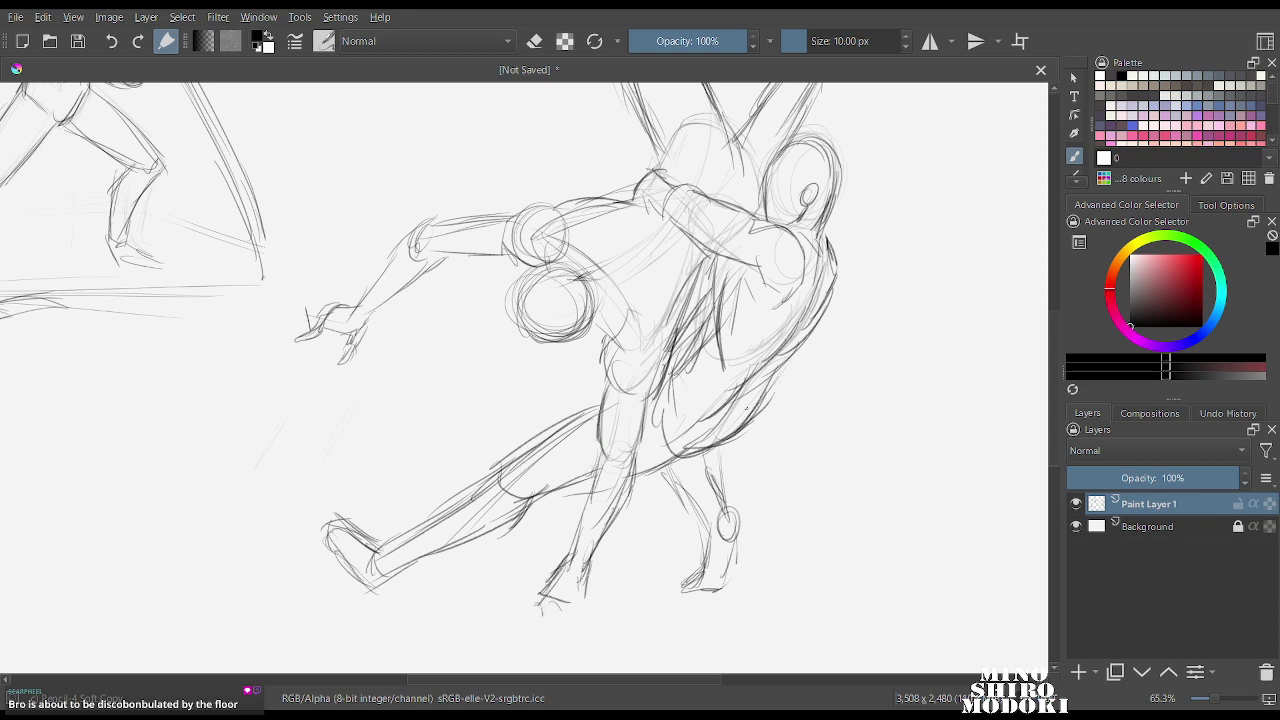
pyautogui.moveTo(772, 402); pyautogui.dragTo(690, 450)
pyautogui.moveTo(714, 334); pyautogui.dragTo(708, 372)
pyautogui.moveTo(700, 274); pyautogui.dragTo(656, 378)
# Sketch a sweeping arc behind the grappling pair and flat ground lines beneath them, after a final stroke on the second figure's back.
pyautogui.moveTo(810, 239); pyautogui.dragTo(617, 392)
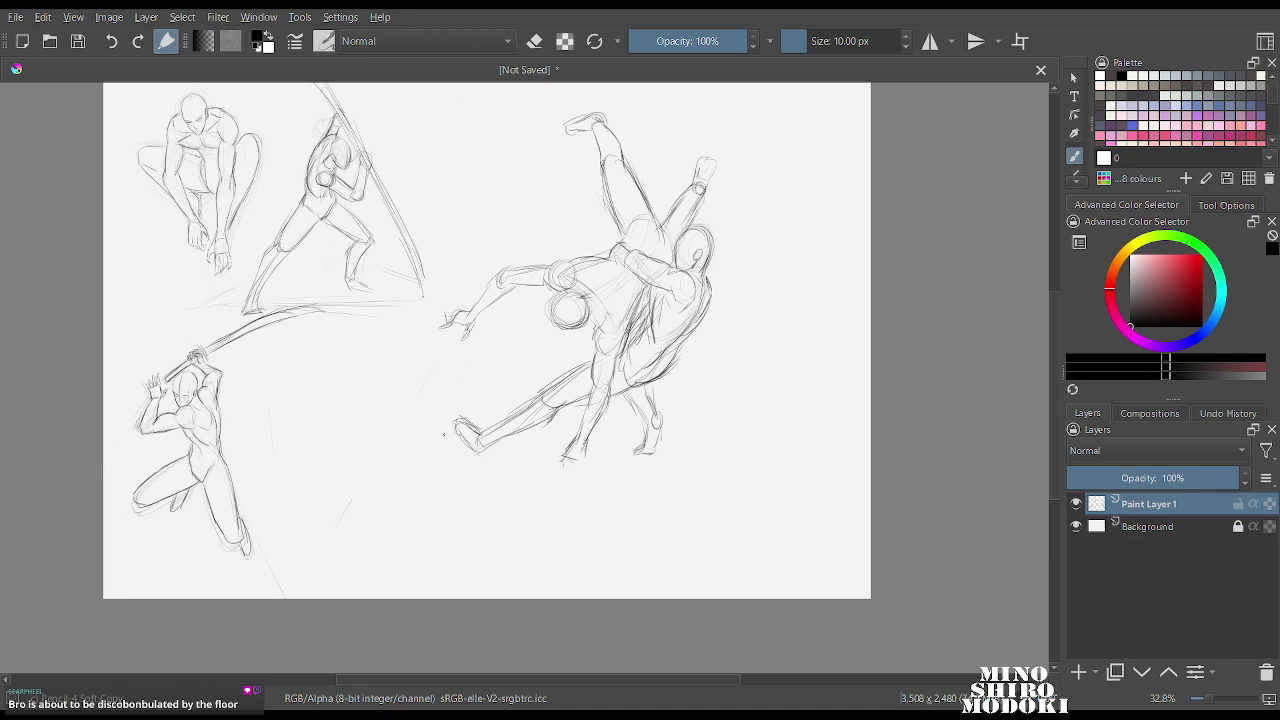
pyautogui.moveTo(532, 383)
pyautogui.mouseDown()
pyautogui.moveTo(423, 409)
pyautogui.moveTo(377, 450)
pyautogui.mouseUp()
pyautogui.moveTo(430, 402); pyautogui.dragTo(371, 447)
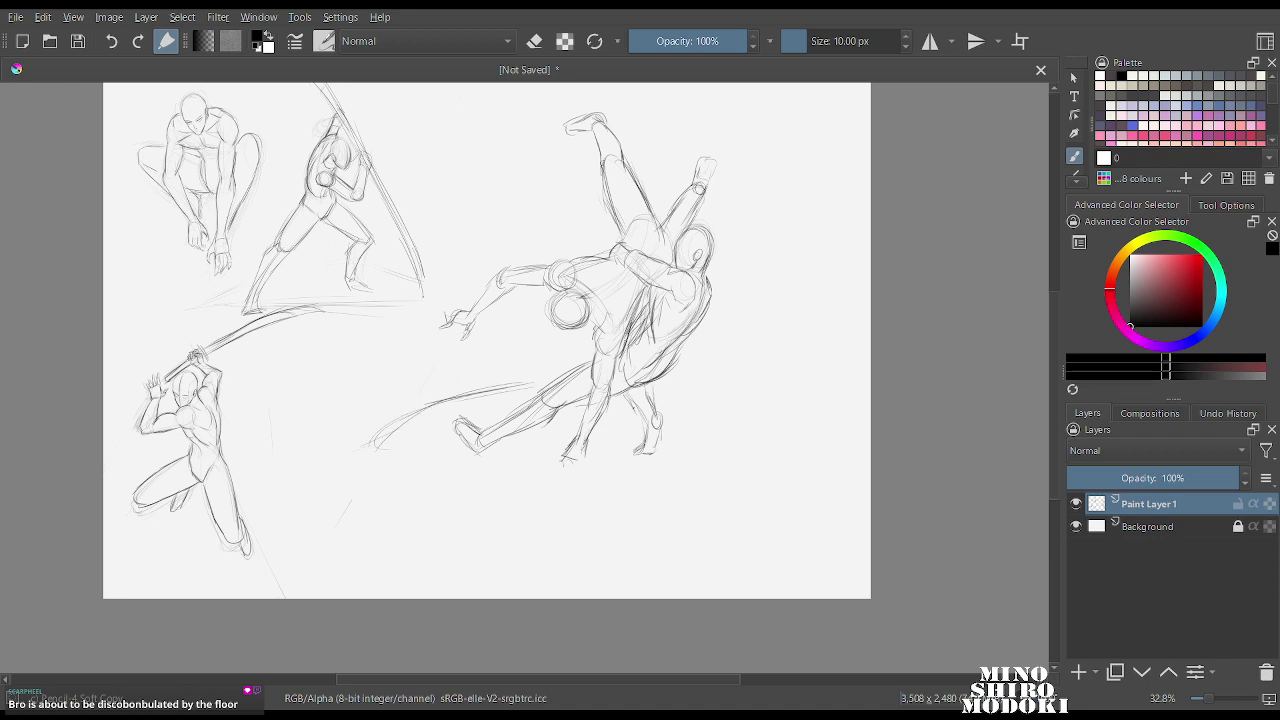
pyautogui.moveTo(680, 391)
pyautogui.mouseDown()
pyautogui.moveTo(762, 400)
pyautogui.moveTo(806, 436)
pyautogui.mouseUp()
pyautogui.moveTo(790, 440); pyautogui.dragTo(800, 474)
pyautogui.moveTo(386, 476)
pyautogui.mouseDown()
pyautogui.moveTo(768, 487)
pyautogui.moveTo(452, 496)
pyautogui.mouseUp()
pyautogui.moveTo(622, 490)
pyautogui.mouseDown()
pyautogui.moveTo(340, 490)
pyautogui.moveTo(626, 487)
pyautogui.mouseUp()
# Select the grappling pair with its ground lines, scale it down and move it beside the leaping swordsman.
pyautogui.moveTo(740, 155); pyautogui.dragTo(727, 185)
pyautogui.moveTo(758, 112)
pyautogui.mouseDown()
pyautogui.moveTo(612, 102)
pyautogui.moveTo(452, 420)
pyautogui.moveTo(836, 470)
pyautogui.moveTo(860, 120)
pyautogui.moveTo(702, 279)
pyautogui.mouseUp()
pyautogui.hotkey('ctrl', 't')
pyautogui.moveTo(565, 382); pyautogui.dragTo(517, 345)
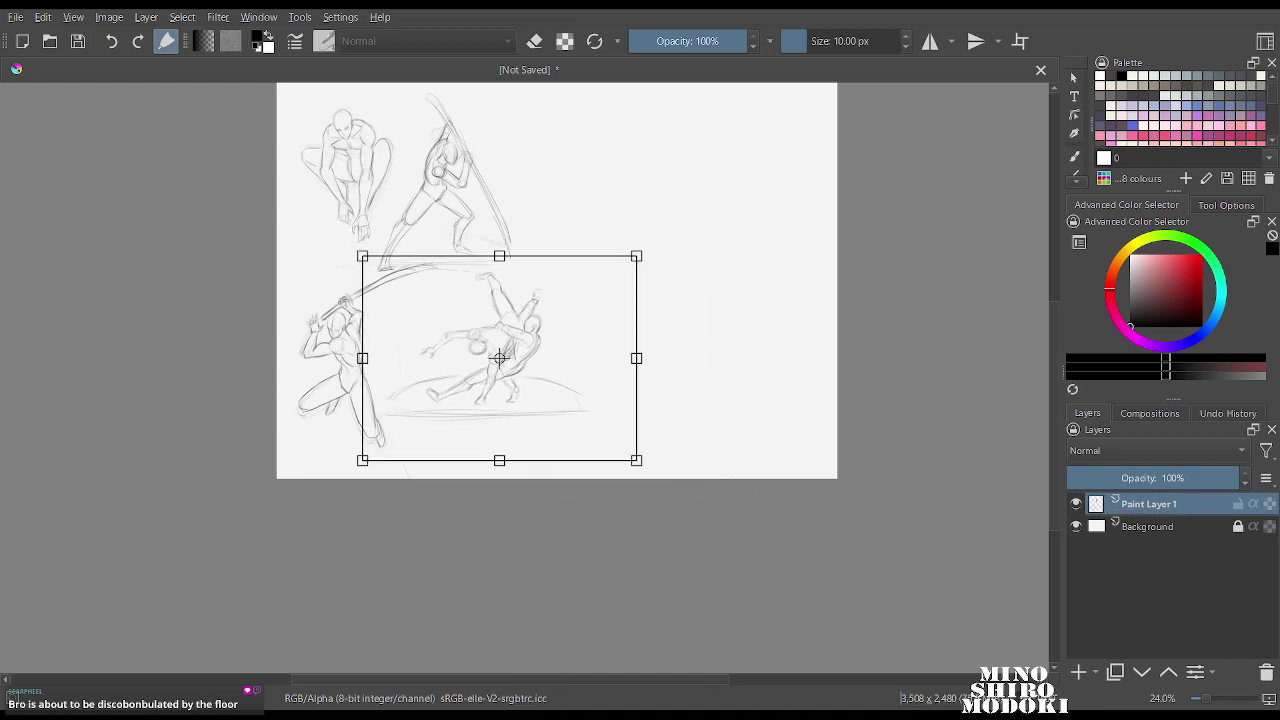
pyautogui.press('Return')
pyautogui.press('b')
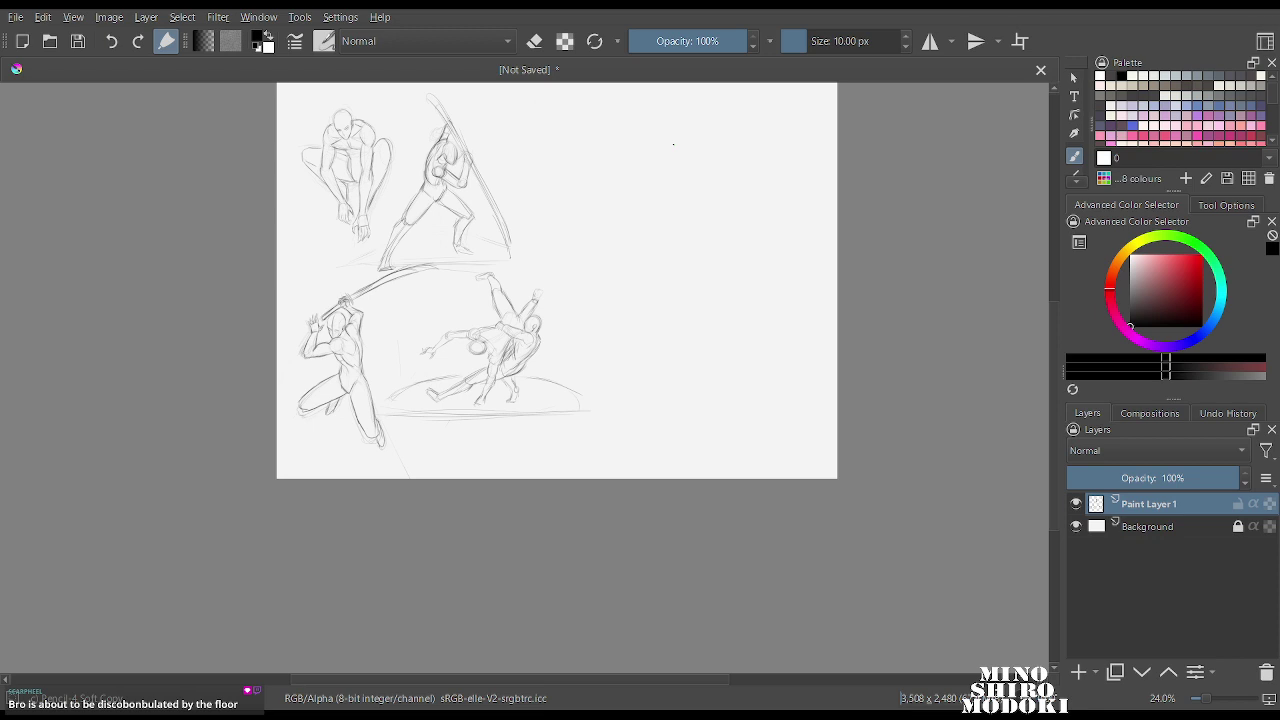
# Start a new foreshortened figure in the empty area with a tapering torso, a centre line and a head circle at its lower end.
pyautogui.scroll(4, 650, 347)
pyautogui.scroll(-3, 610, 300)
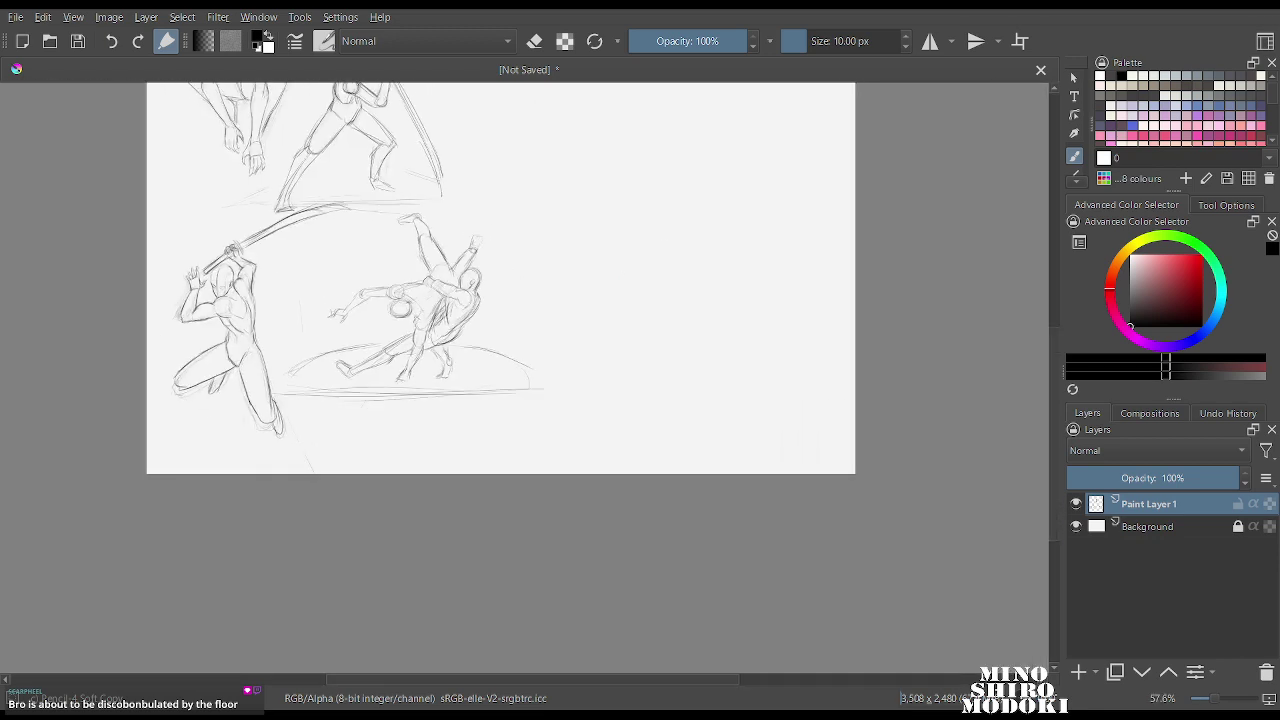
pyautogui.scroll(2, 630, 345)
pyautogui.scroll(1, 600, 380)
pyautogui.scroll(-2, 540, 450)
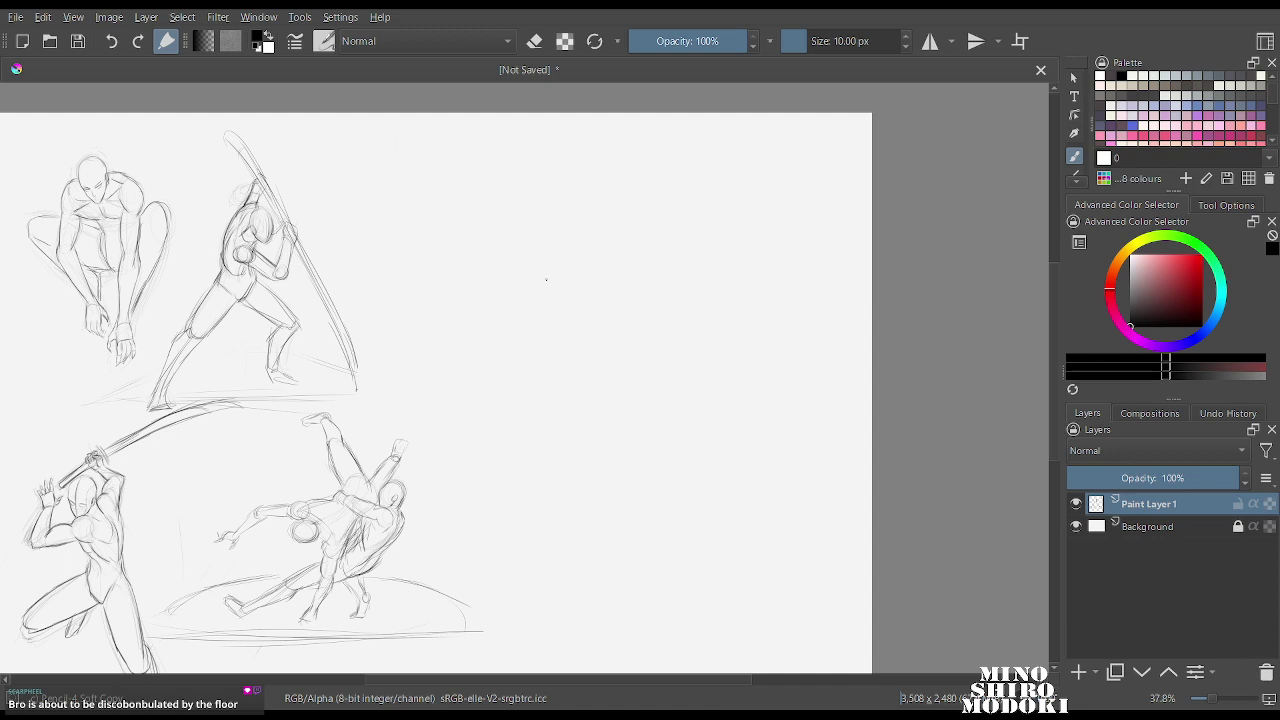
pyautogui.moveTo(549, 306)
pyautogui.mouseDown()
pyautogui.moveTo(531, 386)
pyautogui.moveTo(594, 310)
pyautogui.moveTo(610, 376)
pyautogui.moveTo(528, 392)
pyautogui.mouseUp()
pyautogui.moveTo(603, 342); pyautogui.dragTo(609, 388)
pyautogui.moveTo(570, 328)
pyautogui.mouseDown()
pyautogui.moveTo(572, 388)
pyautogui.moveTo(592, 398)
pyautogui.mouseUp()
pyautogui.moveTo(540, 394); pyautogui.dragTo(584, 393)
pyautogui.moveTo(552, 441)
pyautogui.mouseDown()
pyautogui.moveTo(580, 444)
pyautogui.moveTo(562, 406)
pyautogui.moveTo(584, 442)
pyautogui.moveTo(560, 398)
pyautogui.moveTo(592, 438)
pyautogui.mouseUp()
pyautogui.moveTo(527, 385); pyautogui.dragTo(516, 404)
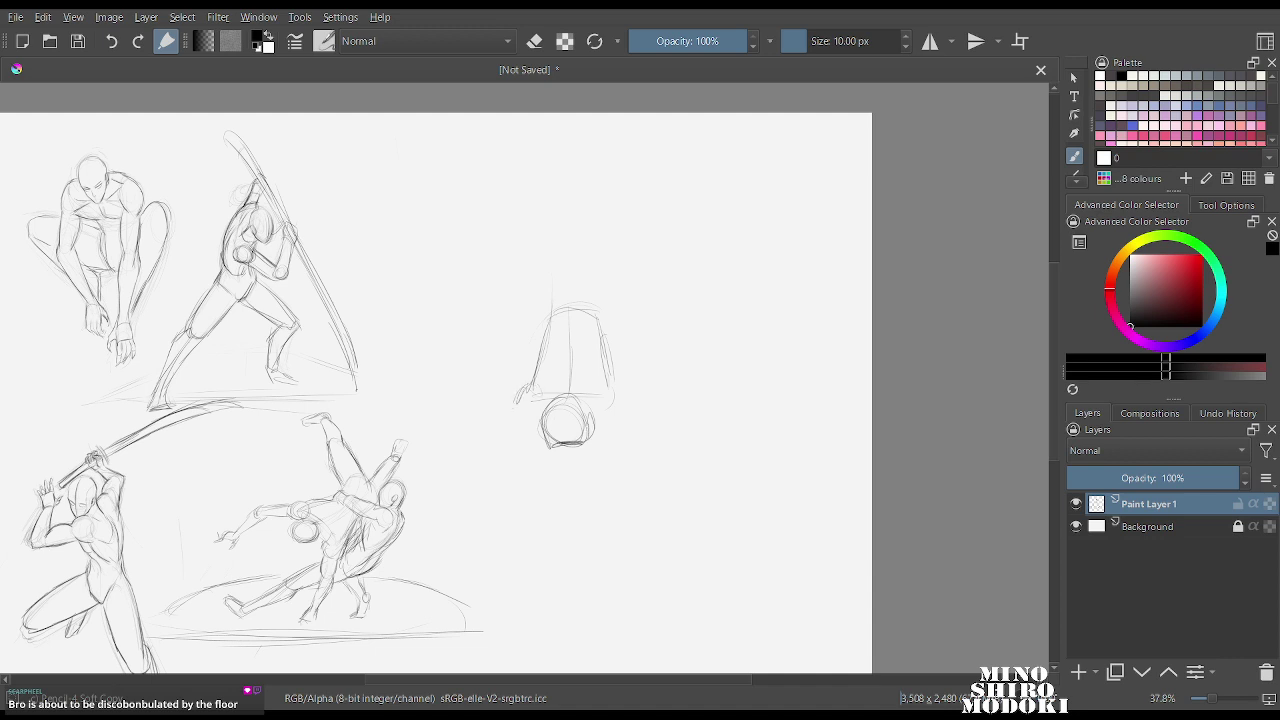
# Add rounded shoulders on both sides of the new figure's head, rough in the first upper arm and strengthen the torso sides.
pyautogui.moveTo(610, 384); pyautogui.dragTo(636, 410)
pyautogui.moveTo(540, 298)
pyautogui.mouseDown()
pyautogui.moveTo(544, 342)
pyautogui.moveTo(600, 322)
pyautogui.mouseUp()
pyautogui.moveTo(520, 430)
pyautogui.mouseDown()
pyautogui.moveTo(506, 442)
pyautogui.moveTo(514, 434)
pyautogui.mouseUp()
pyautogui.moveTo(614, 404); pyautogui.dragTo(608, 423)
pyautogui.moveTo(512, 402); pyautogui.dragTo(472, 414)
pyautogui.moveTo(508, 398); pyautogui.dragTo(476, 400)
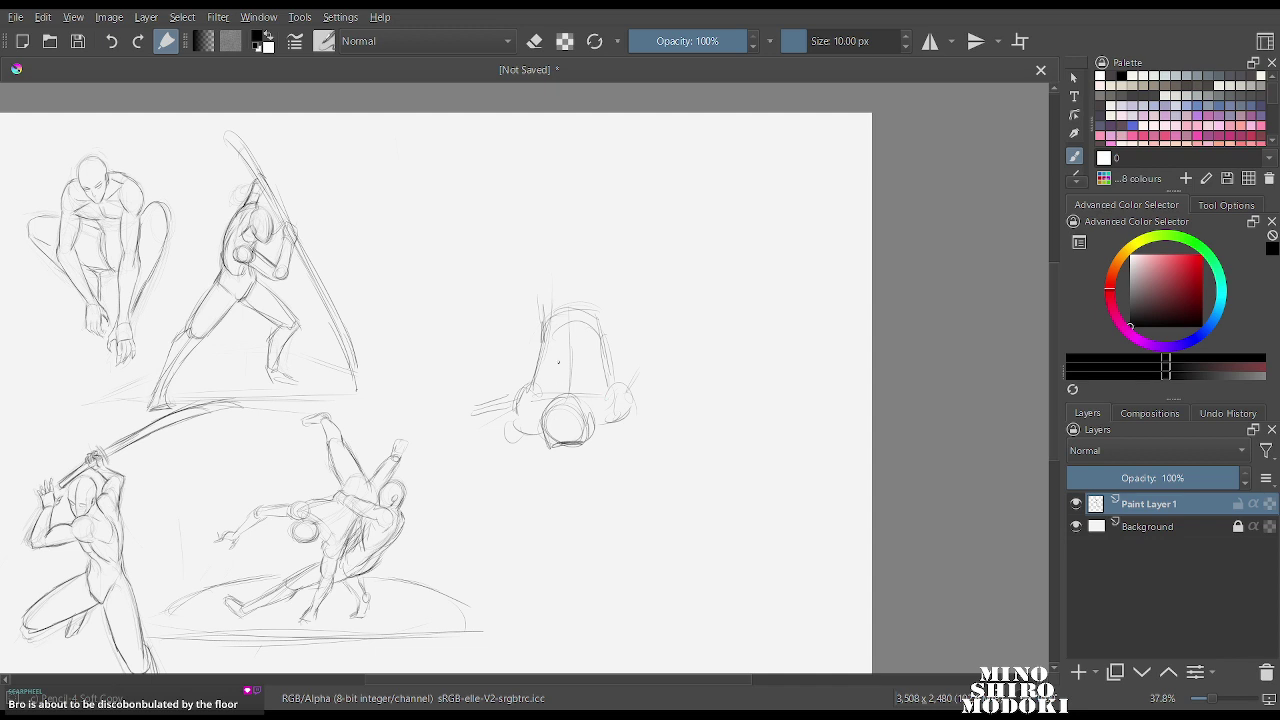
pyautogui.moveTo(571, 353)
pyautogui.mouseDown()
pyautogui.moveTo(568, 403)
pyautogui.moveTo(611, 383)
pyautogui.moveTo(636, 421)
pyautogui.mouseUp()
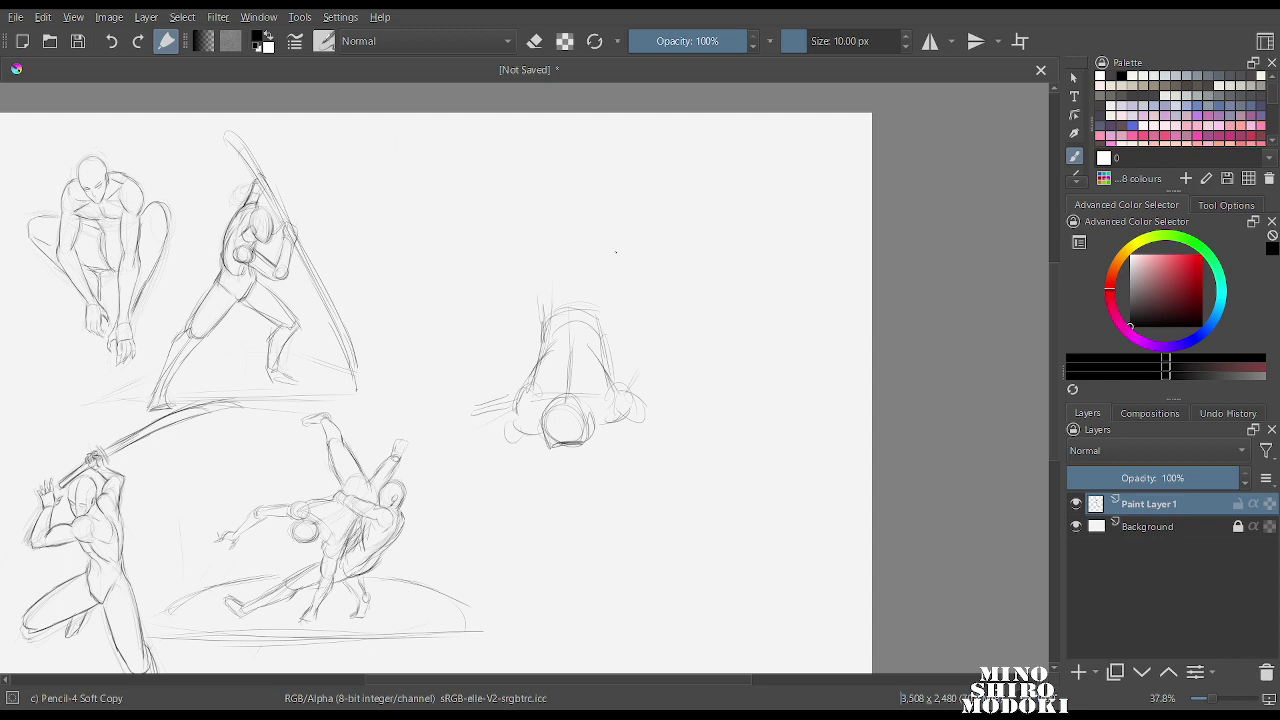
# Place an oval beside the torso, round off the first arm and add a circle beyond the opposite shoulder.
pyautogui.moveTo(658, 246)
pyautogui.mouseDown()
pyautogui.moveTo(652, 292)
pyautogui.moveTo(676, 262)
pyautogui.moveTo(650, 258)
pyautogui.mouseUp()
pyautogui.moveTo(514, 401); pyautogui.dragTo(484, 415)
pyautogui.moveTo(492, 407)
pyautogui.mouseDown()
pyautogui.moveTo(466, 425)
pyautogui.moveTo(492, 441)
pyautogui.mouseUp()
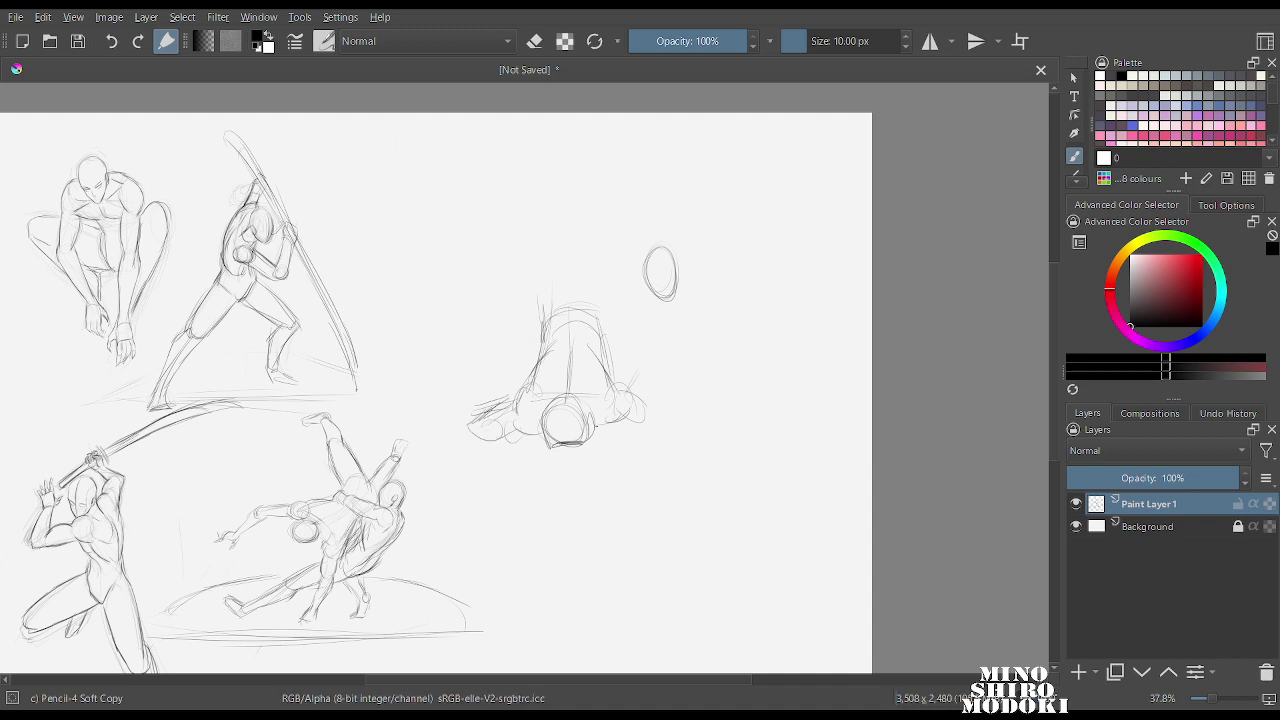
pyautogui.moveTo(666, 413); pyautogui.dragTo(676, 446)
# Build up the waist and hips with curved contour bands, and connect the shoulder to the circle beside the head.
pyautogui.moveTo(540, 344)
pyautogui.mouseDown()
pyautogui.moveTo(538, 306)
pyautogui.moveTo(556, 280)
pyautogui.moveTo(592, 275)
pyautogui.moveTo(609, 340)
pyautogui.mouseUp()
pyautogui.moveTo(537, 312)
pyautogui.mouseDown()
pyautogui.moveTo(535, 358)
pyautogui.moveTo(550, 301)
pyautogui.moveTo(596, 297)
pyautogui.mouseUp()
pyautogui.moveTo(553, 301); pyautogui.dragTo(601, 305)
pyautogui.moveTo(601, 311); pyautogui.dragTo(607, 371)
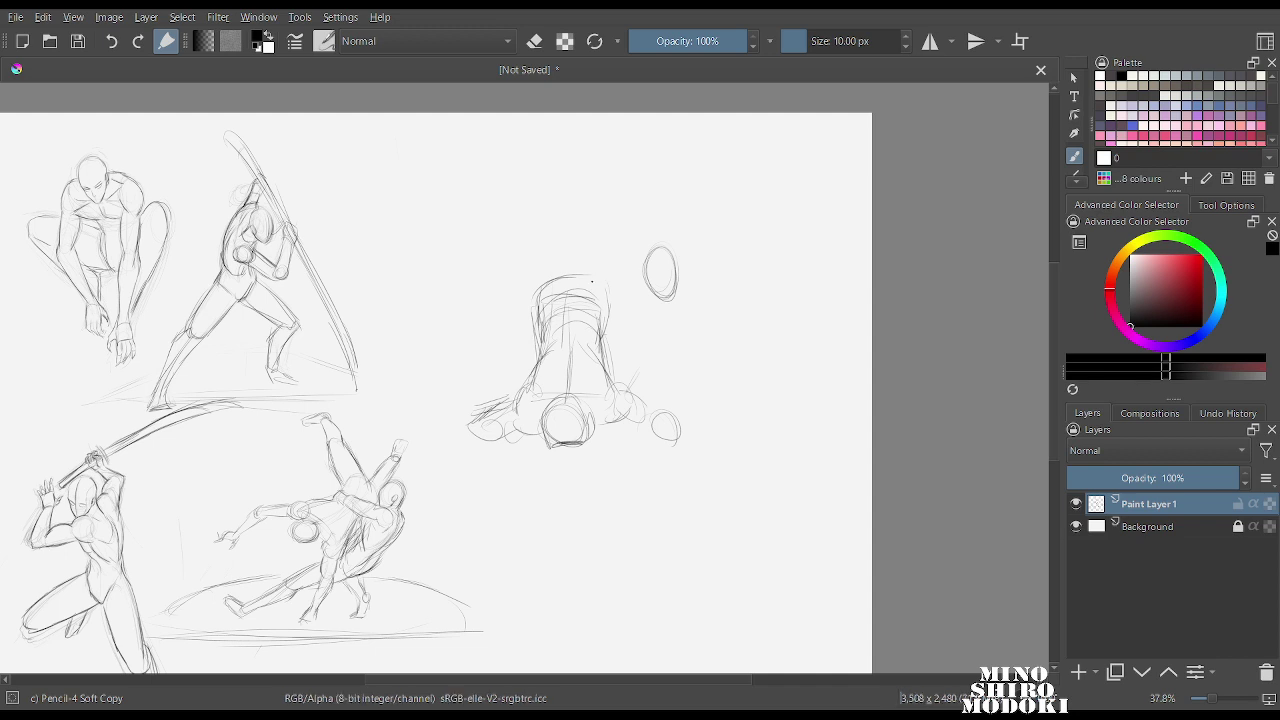
pyautogui.moveTo(552, 292)
pyautogui.mouseDown()
pyautogui.moveTo(534, 334)
pyautogui.moveTo(586, 294)
pyautogui.moveTo(606, 344)
pyautogui.mouseUp()
pyautogui.moveTo(554, 306)
pyautogui.mouseDown()
pyautogui.moveTo(538, 340)
pyautogui.moveTo(588, 338)
pyautogui.mouseUp()
pyautogui.moveTo(603, 341); pyautogui.dragTo(607, 357)
pyautogui.moveTo(524, 393); pyautogui.dragTo(508, 416)
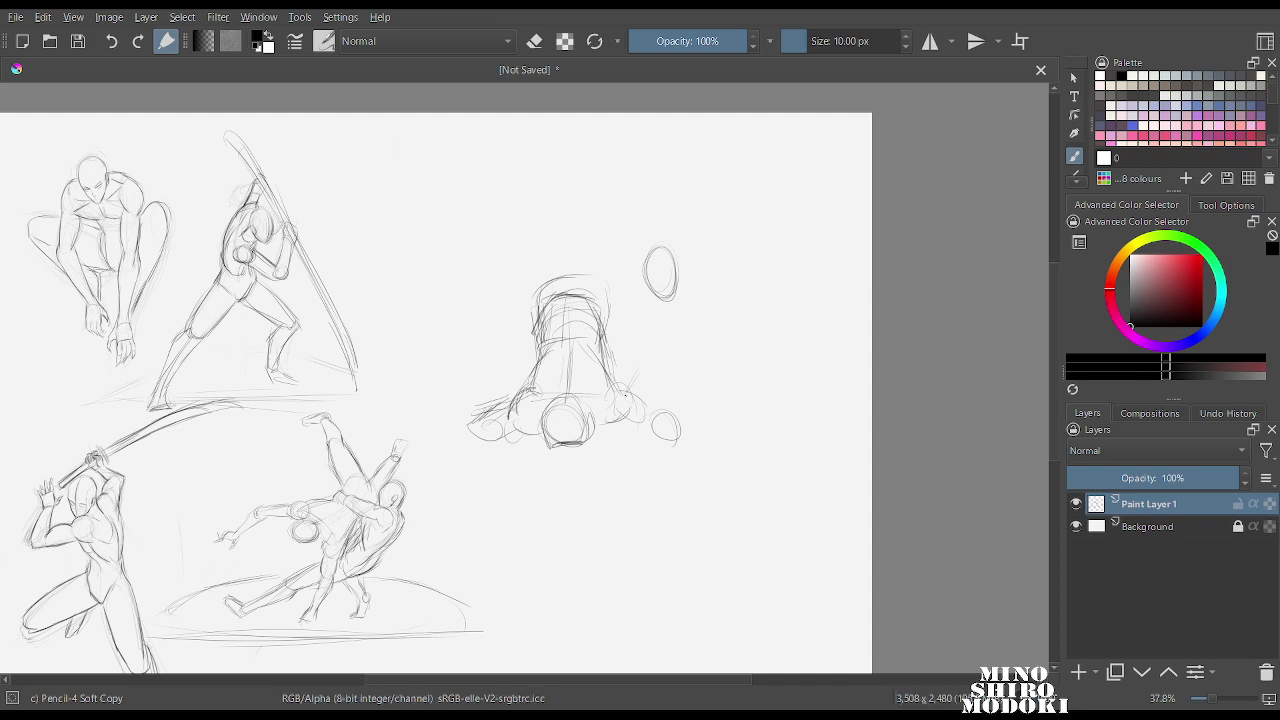
pyautogui.moveTo(613, 386)
pyautogui.mouseDown()
pyautogui.moveTo(601, 422)
pyautogui.moveTo(651, 417)
pyautogui.moveTo(651, 440)
pyautogui.moveTo(652, 407)
pyautogui.mouseUp()
# Sketch one raised bent leg with knee circle, shin and foot, and block in the second leg's upright thigh.
pyautogui.moveTo(520, 224)
pyautogui.mouseDown()
pyautogui.moveTo(533, 318)
pyautogui.moveTo(564, 288)
pyautogui.mouseUp()
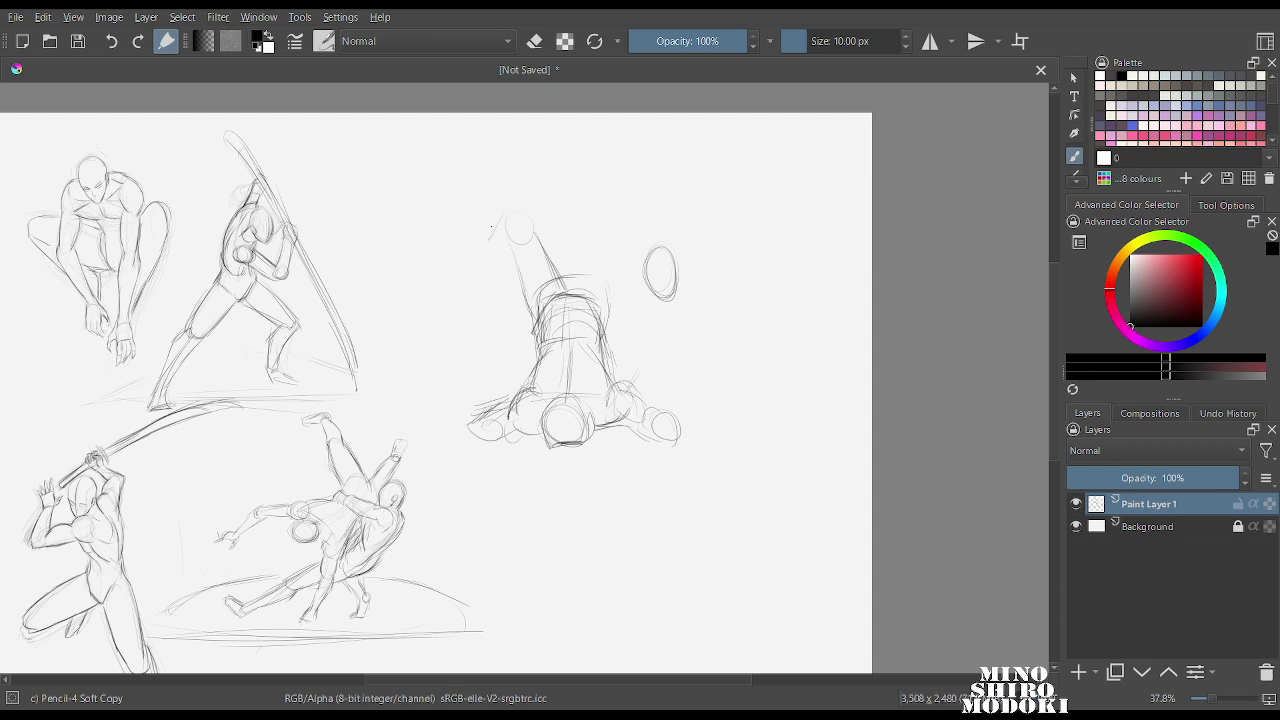
pyautogui.moveTo(494, 222)
pyautogui.mouseDown()
pyautogui.moveTo(524, 218)
pyautogui.moveTo(488, 264)
pyautogui.moveTo(528, 278)
pyautogui.moveTo(482, 294)
pyautogui.moveTo(498, 306)
pyautogui.moveTo(486, 306)
pyautogui.mouseUp()
pyautogui.moveTo(580, 232)
pyautogui.mouseDown()
pyautogui.moveTo(609, 217)
pyautogui.moveTo(604, 310)
pyautogui.mouseUp()
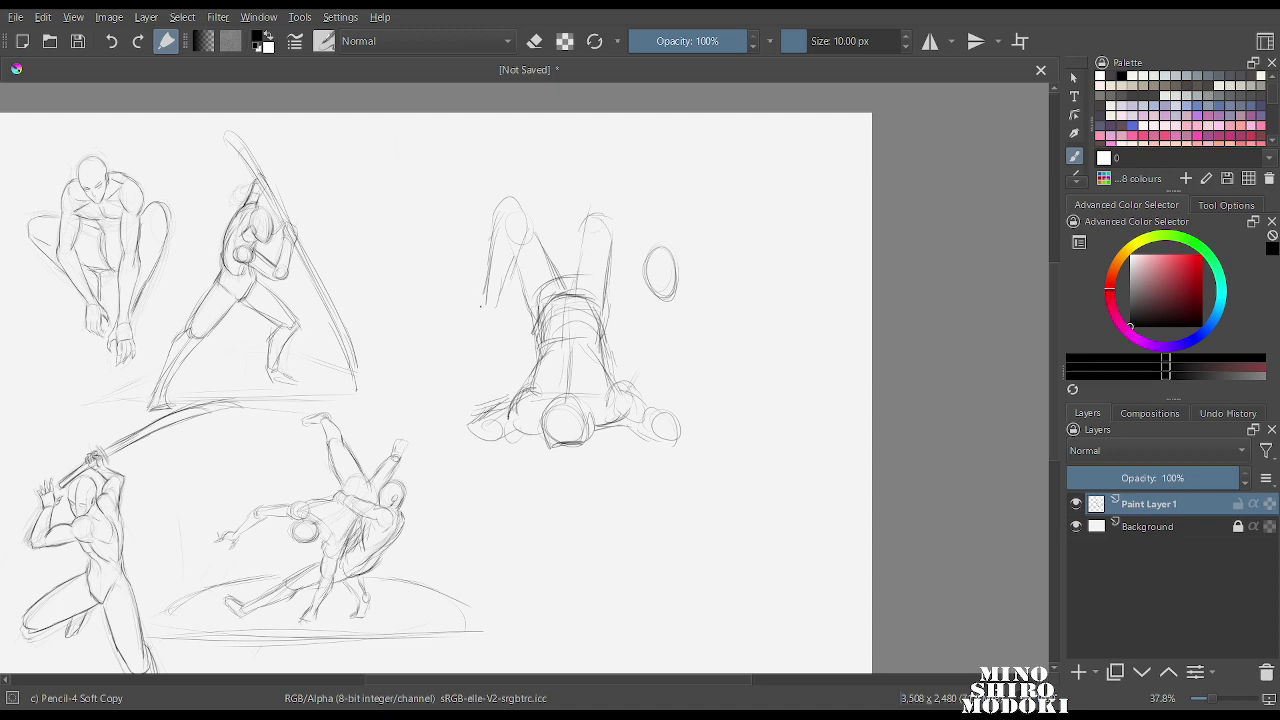
pyautogui.moveTo(484, 292)
pyautogui.mouseDown()
pyautogui.moveTo(477, 340)
pyautogui.moveTo(497, 326)
pyautogui.moveTo(478, 358)
pyautogui.moveTo(464, 260)
pyautogui.moveTo(480, 318)
pyautogui.mouseUp()
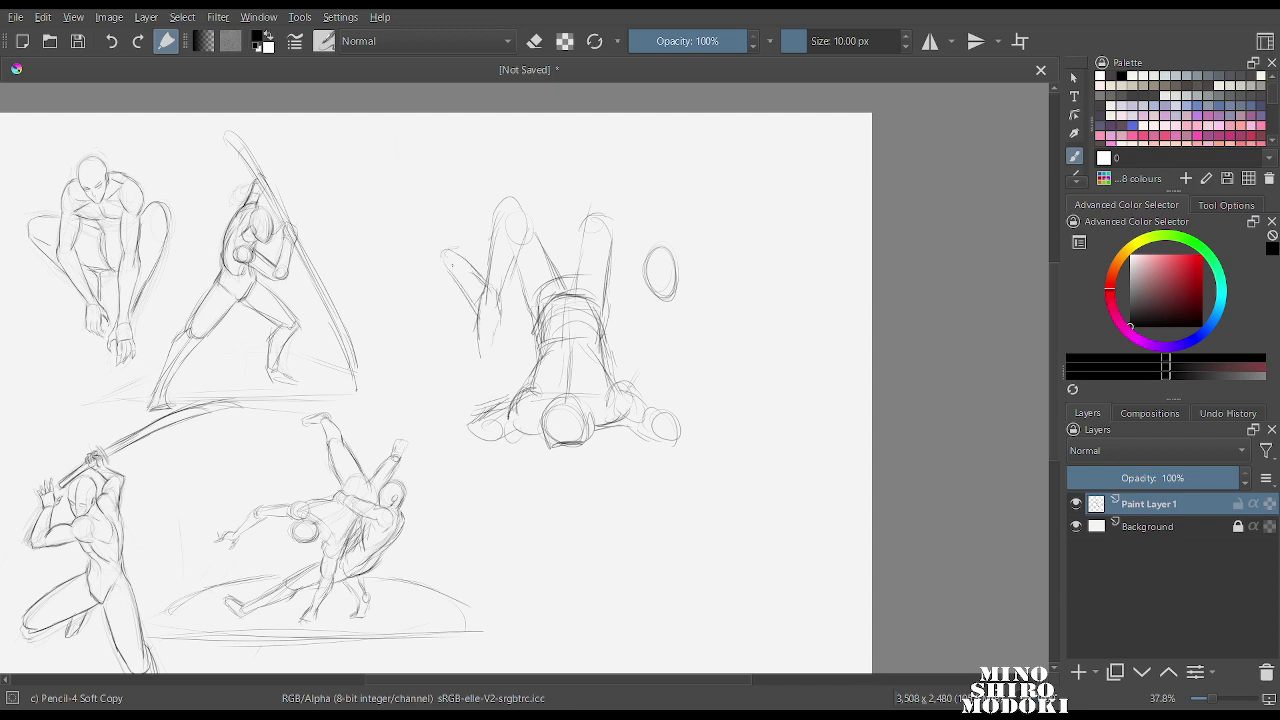
pyautogui.moveTo(452, 258)
pyautogui.mouseDown()
pyautogui.moveTo(490, 286)
pyautogui.moveTo(482, 320)
pyautogui.mouseUp()
pyautogui.moveTo(493, 243)
pyautogui.mouseDown()
pyautogui.moveTo(526, 228)
pyautogui.moveTo(507, 302)
pyautogui.mouseUp()
# Reinforce the bent leg's thigh and extend the second leg upward from the knee with a tapering lower leg.
pyautogui.moveTo(528, 214); pyautogui.dragTo(563, 274)
pyautogui.moveTo(584, 216); pyautogui.dragTo(583, 177)
pyautogui.moveTo(586, 226)
pyautogui.mouseDown()
pyautogui.moveTo(578, 282)
pyautogui.moveTo(606, 310)
pyautogui.moveTo(592, 170)
pyautogui.moveTo(604, 138)
pyautogui.moveTo(612, 250)
pyautogui.mouseUp()
pyautogui.moveTo(590, 188); pyautogui.dragTo(586, 238)
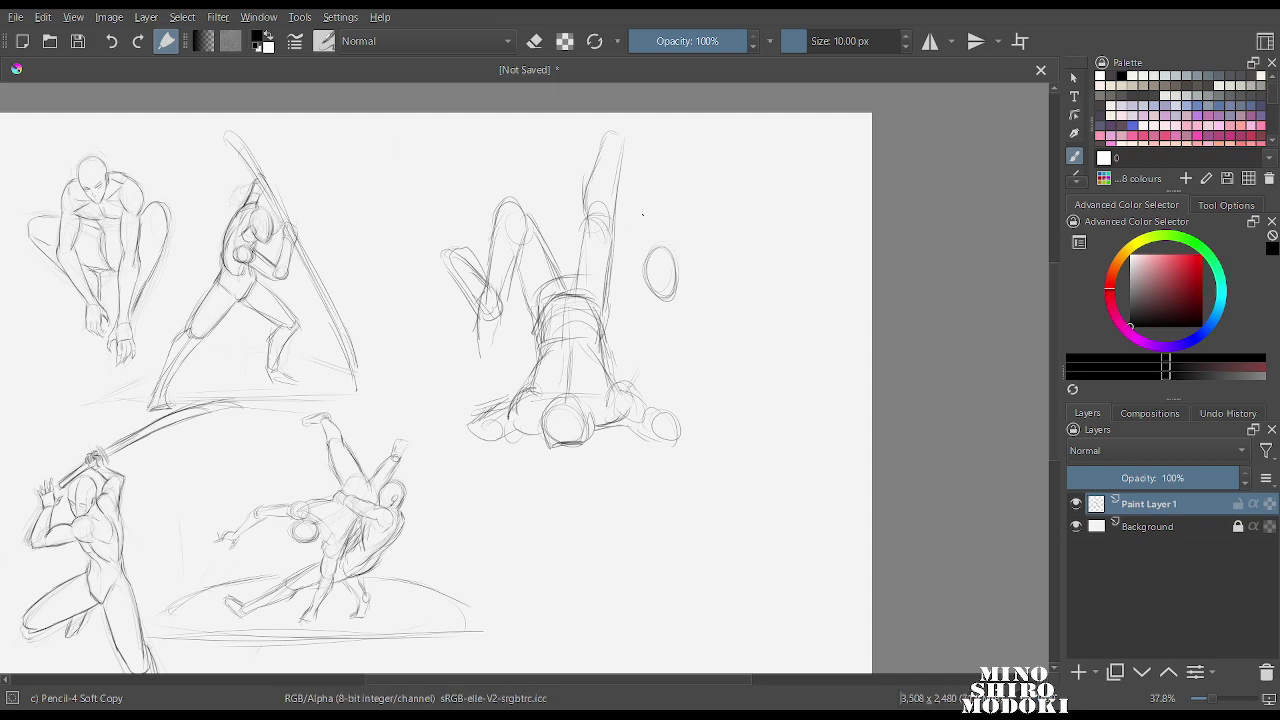
# Select the inverted figure and its loose oval, scale the selection down and reposition it, then deselect and return to the brush.
pyautogui.press('l')
pyautogui.moveTo(702, 194)
pyautogui.mouseDown()
pyautogui.moveTo(446, 166)
pyautogui.moveTo(528, 518)
pyautogui.moveTo(748, 230)
pyautogui.mouseUp()
pyautogui.hotkey('ctrl', 't')
pyautogui.moveTo(610, 330); pyautogui.dragTo(636, 405)
pyautogui.moveTo(831, 166); pyautogui.dragTo(734, 294)
pyautogui.moveTo(580, 450); pyautogui.dragTo(615, 359)
pyautogui.press('Return')
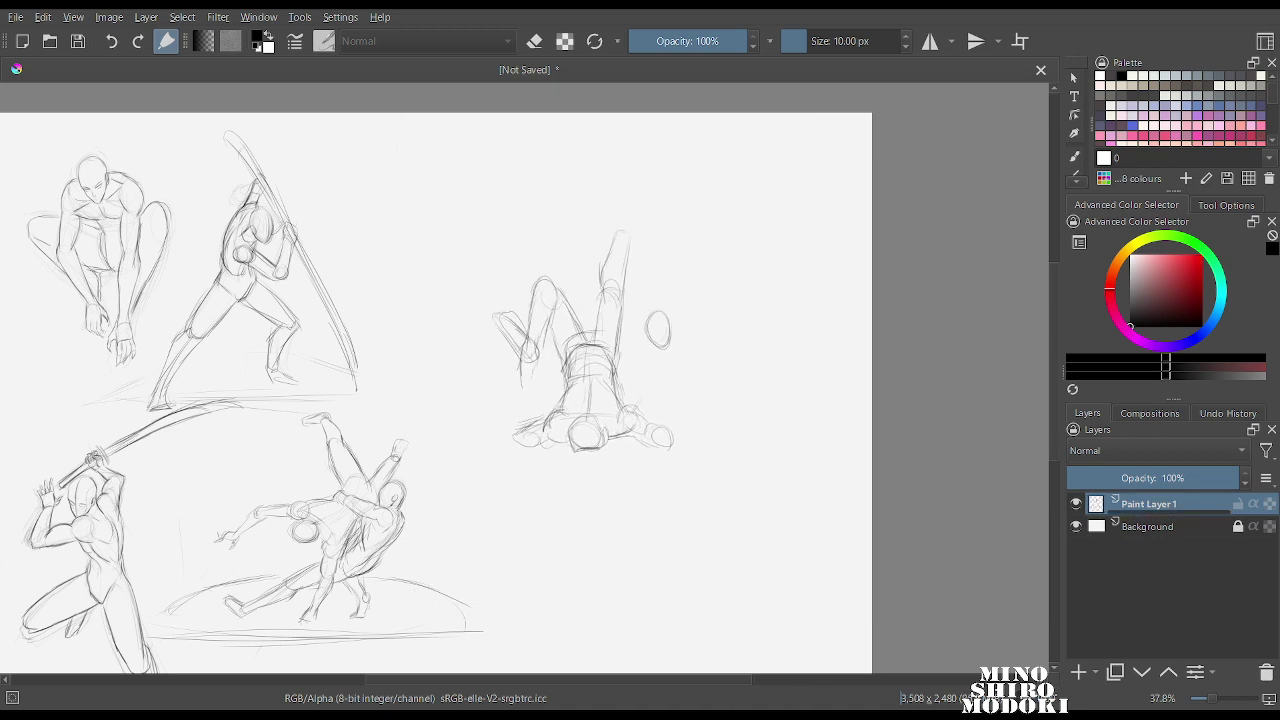
pyautogui.hotkey('ctrl', 'shift', 'a')
pyautogui.press('b')
# Refine the elbows of the inverted figure and sketch both forearms extending outward and downward.
pyautogui.scroll(2, 655, 347)
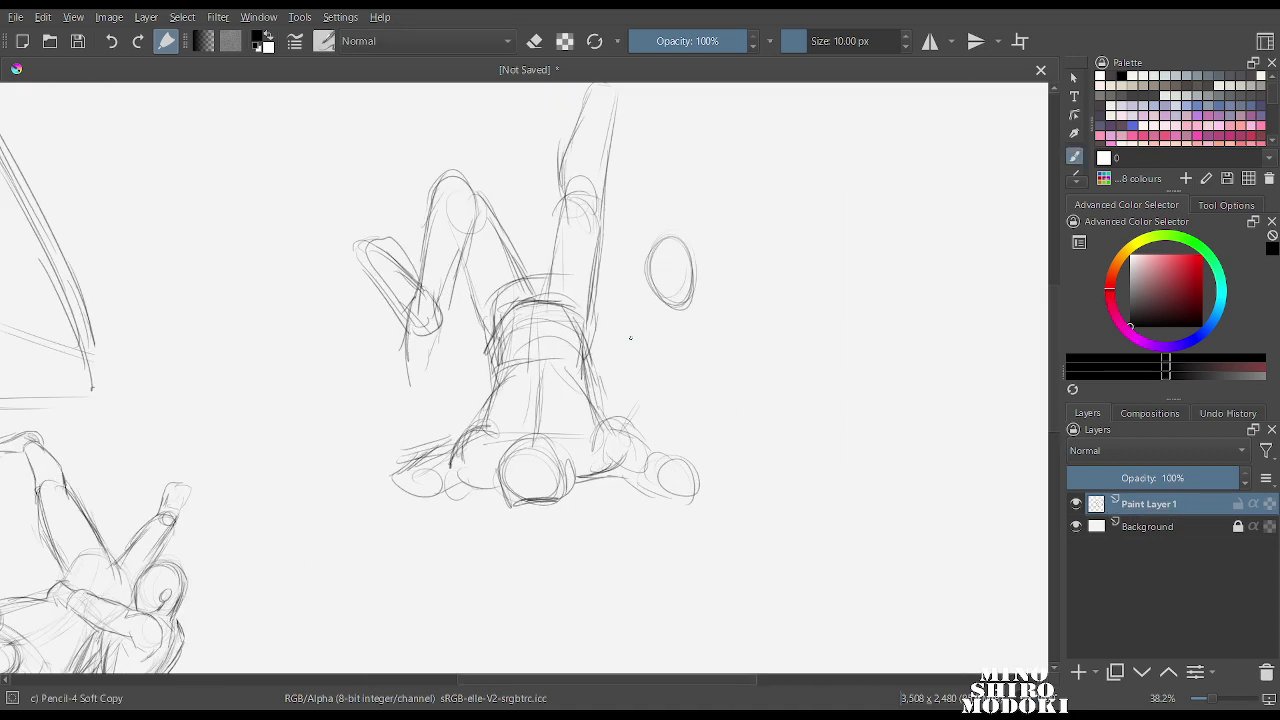
pyautogui.moveTo(502, 466)
pyautogui.mouseDown()
pyautogui.moveTo(555, 437)
pyautogui.moveTo(566, 486)
pyautogui.moveTo(510, 497)
pyautogui.mouseUp()
pyautogui.moveTo(408, 470)
pyautogui.mouseDown()
pyautogui.moveTo(375, 498)
pyautogui.moveTo(427, 507)
pyautogui.mouseUp()
pyautogui.moveTo(387, 485)
pyautogui.mouseDown()
pyautogui.moveTo(366, 507)
pyautogui.moveTo(370, 495)
pyautogui.mouseUp()
pyautogui.moveTo(431, 493)
pyautogui.mouseDown()
pyautogui.moveTo(406, 530)
pyautogui.moveTo(341, 565)
pyautogui.moveTo(378, 566)
pyautogui.mouseUp()
pyautogui.moveTo(411, 517); pyautogui.dragTo(356, 577)
pyautogui.moveTo(671, 466)
pyautogui.mouseDown()
pyautogui.moveTo(710, 483)
pyautogui.moveTo(727, 519)
pyautogui.moveTo(716, 556)
pyautogui.mouseUp()
pyautogui.moveTo(690, 526); pyautogui.dragTo(742, 580)
pyautogui.moveTo(704, 494)
pyautogui.mouseDown()
pyautogui.moveTo(754, 576)
pyautogui.moveTo(714, 566)
pyautogui.moveTo(734, 582)
pyautogui.mouseUp()
pyautogui.moveTo(704, 506); pyautogui.dragTo(740, 572)
# Reinforce the inverted figure's bent leg, waist and raised thigh with darker pencil lines.
pyautogui.moveTo(396, 254)
pyautogui.mouseDown()
pyautogui.moveTo(446, 322)
pyautogui.moveTo(440, 334)
pyautogui.mouseUp()
pyautogui.moveTo(432, 322); pyautogui.dragTo(412, 338)
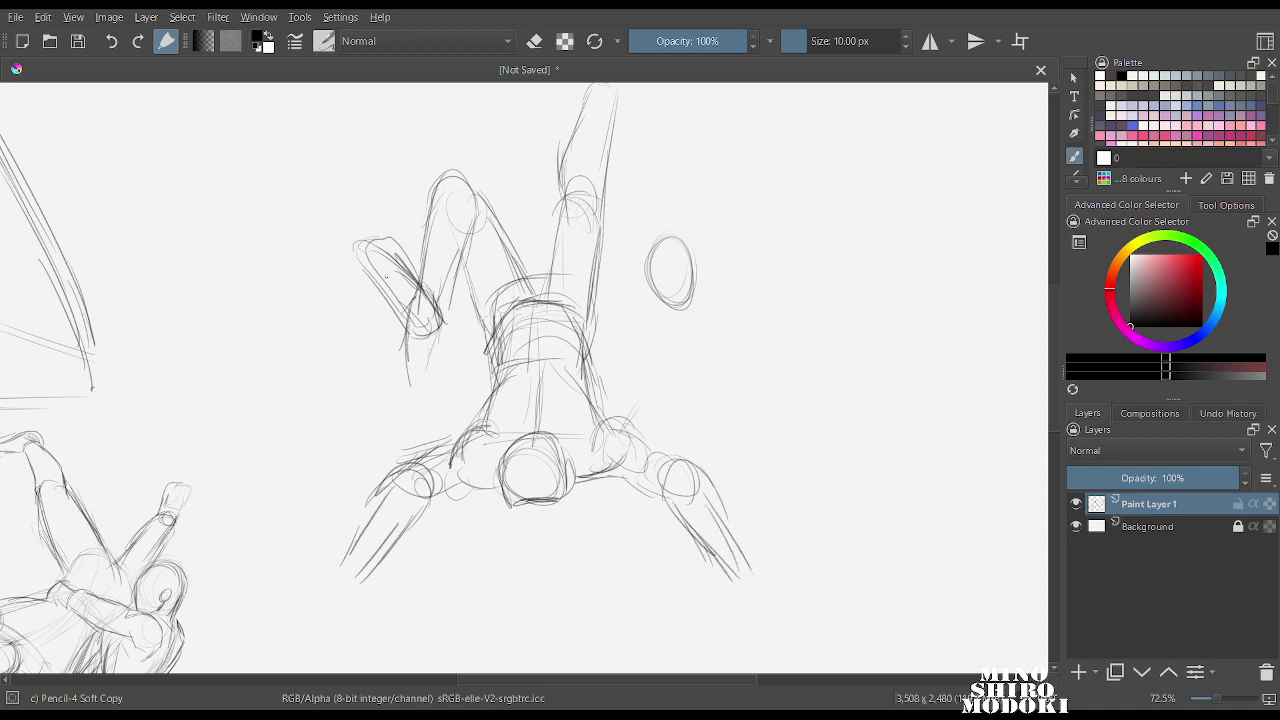
pyautogui.moveTo(469, 218); pyautogui.dragTo(436, 308)
pyautogui.moveTo(428, 248)
pyautogui.mouseDown()
pyautogui.moveTo(463, 163)
pyautogui.moveTo(496, 213)
pyautogui.moveTo(487, 334)
pyautogui.mouseUp()
pyautogui.moveTo(480, 312)
pyautogui.mouseDown()
pyautogui.moveTo(496, 350)
pyautogui.moveTo(580, 362)
pyautogui.mouseUp()
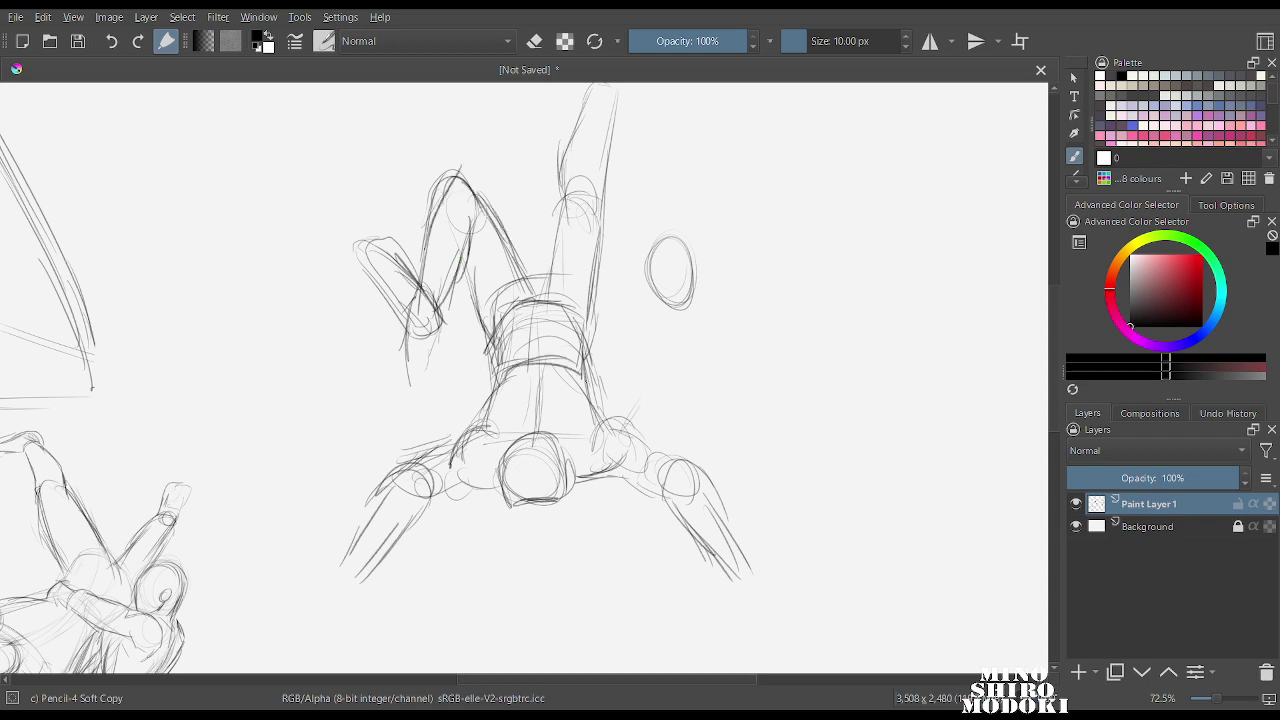
pyautogui.moveTo(592, 298); pyautogui.dragTo(580, 362)
pyautogui.moveTo(538, 316)
pyautogui.mouseDown()
pyautogui.moveTo(570, 203)
pyautogui.moveTo(586, 196)
pyautogui.mouseUp()
pyautogui.moveTo(598, 210); pyautogui.dragTo(588, 316)
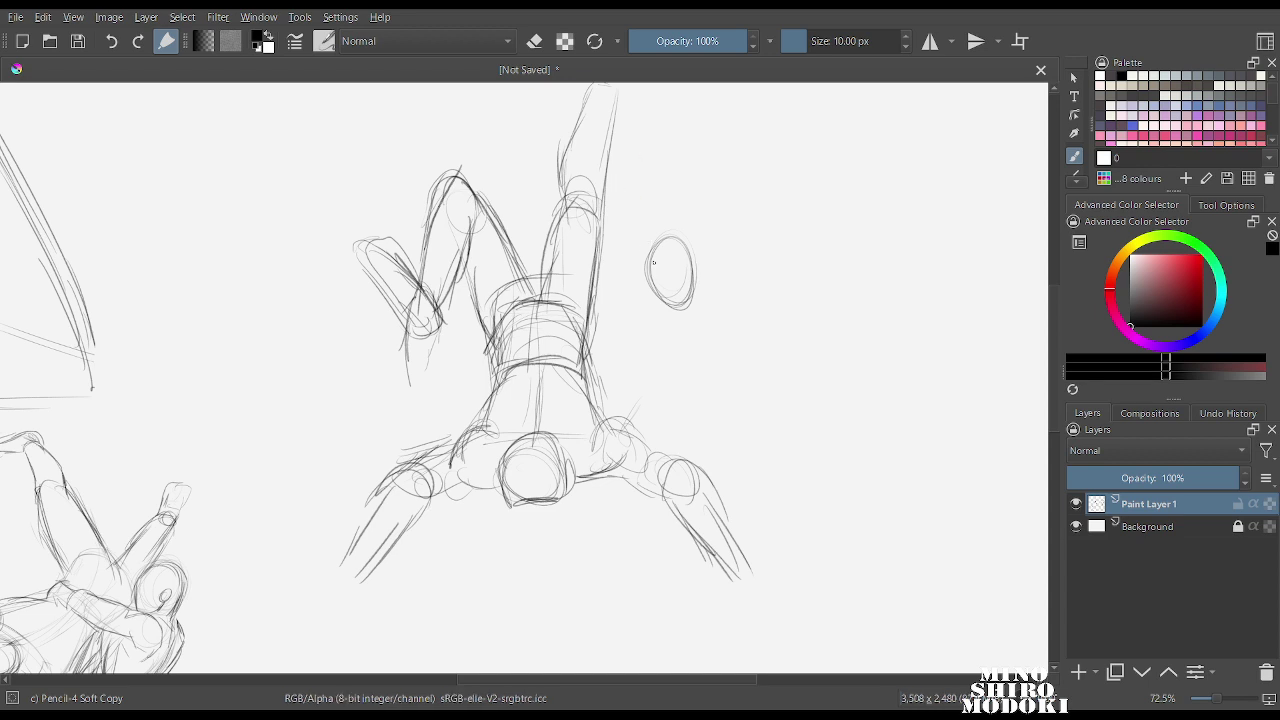
# Erase the loose oval beside the inverted figure with Eraser Soft and switch back to Pencil-4 Soft.
pyautogui.moveTo(668, 238)
pyautogui.mouseDown()
pyautogui.moveTo(648, 278)
pyautogui.moveTo(692, 268)
pyautogui.mouseUp()
pyautogui.rightClick(686, 257)
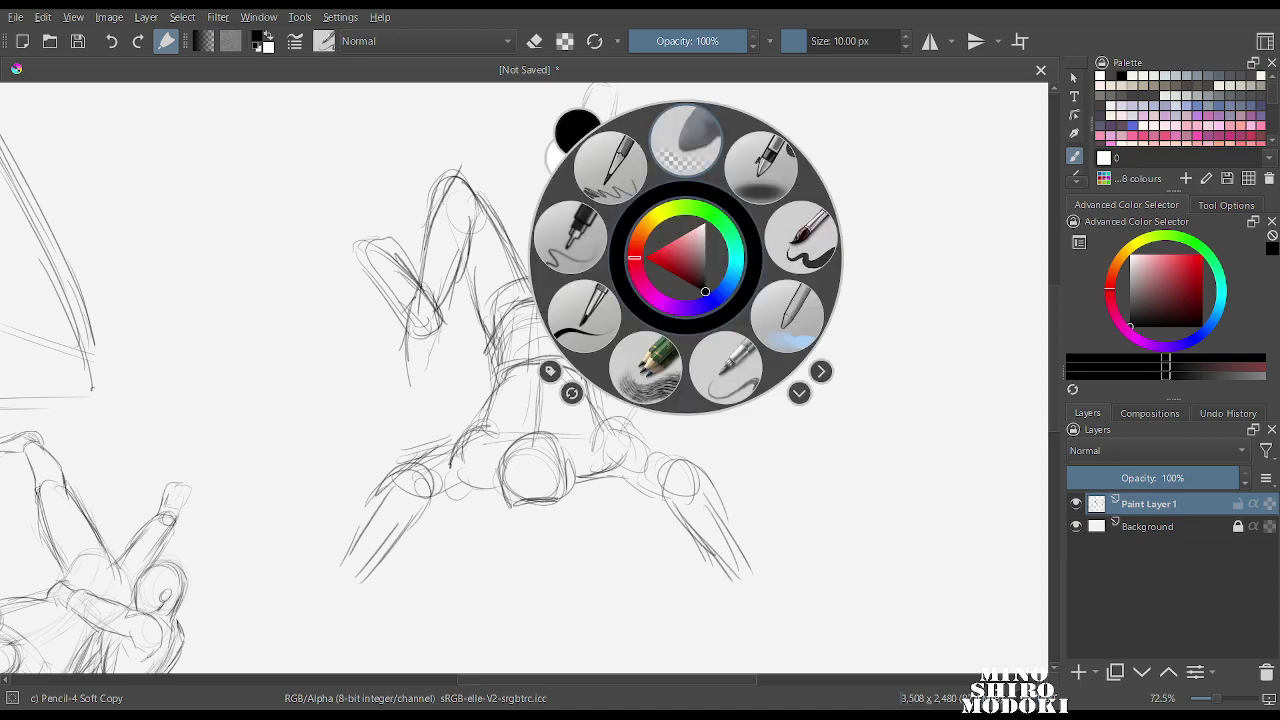
pyautogui.click(686, 140)
pyautogui.moveTo(660, 290); pyautogui.dragTo(691, 258)
pyautogui.moveTo(750, 226); pyautogui.dragTo(718, 273)
pyautogui.rightClick(725, 257)
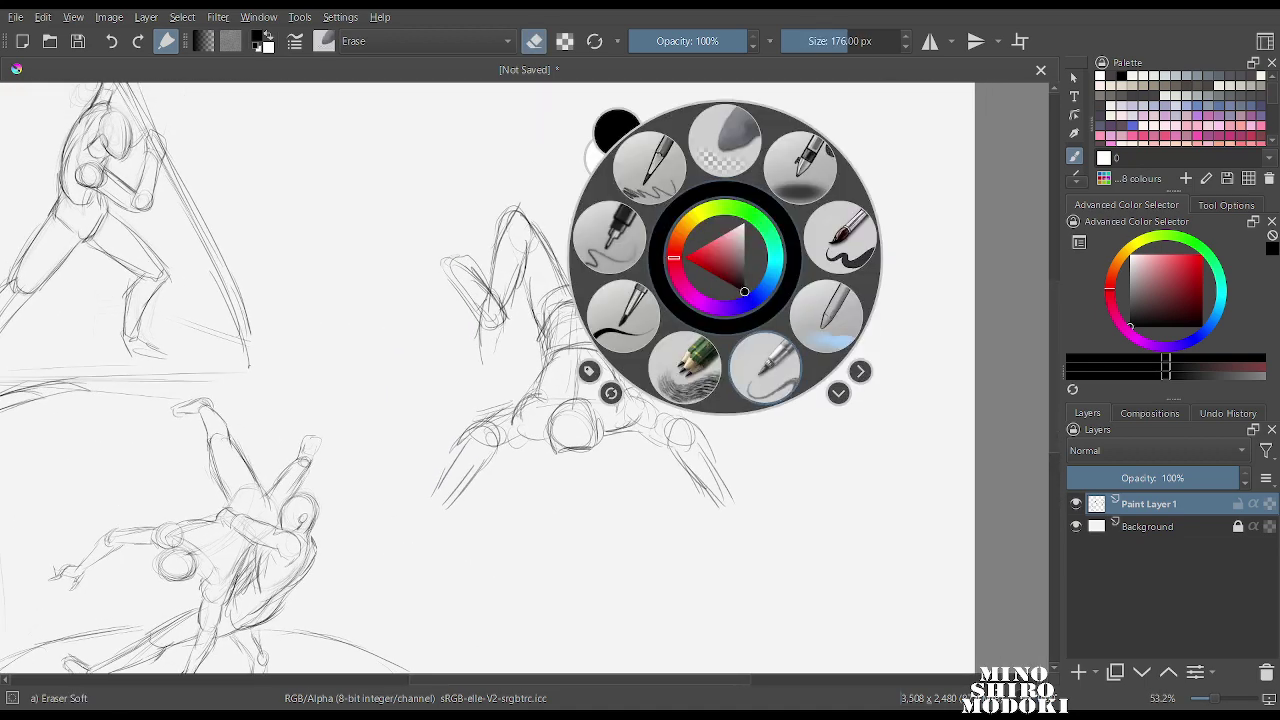
pyautogui.click(766, 366)
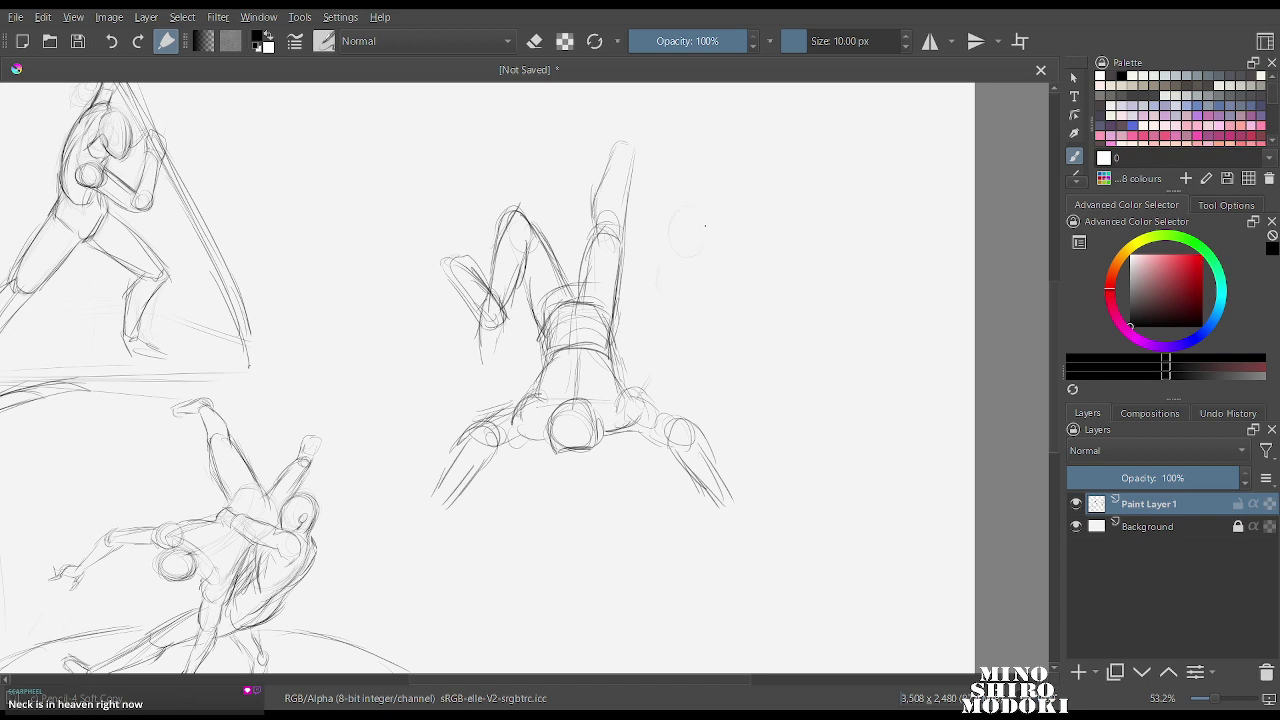
# Sketch a second, standing figure's head, shoulders and torso beside the inverted figure.
pyautogui.moveTo(705, 226); pyautogui.dragTo(703, 232)
pyautogui.moveTo(706, 244)
pyautogui.mouseDown()
pyautogui.moveTo(733, 273)
pyautogui.moveTo(698, 270)
pyautogui.moveTo(682, 298)
pyautogui.moveTo(710, 296)
pyautogui.moveTo(678, 318)
pyautogui.mouseUp()
pyautogui.moveTo(675, 264); pyautogui.dragTo(688, 325)
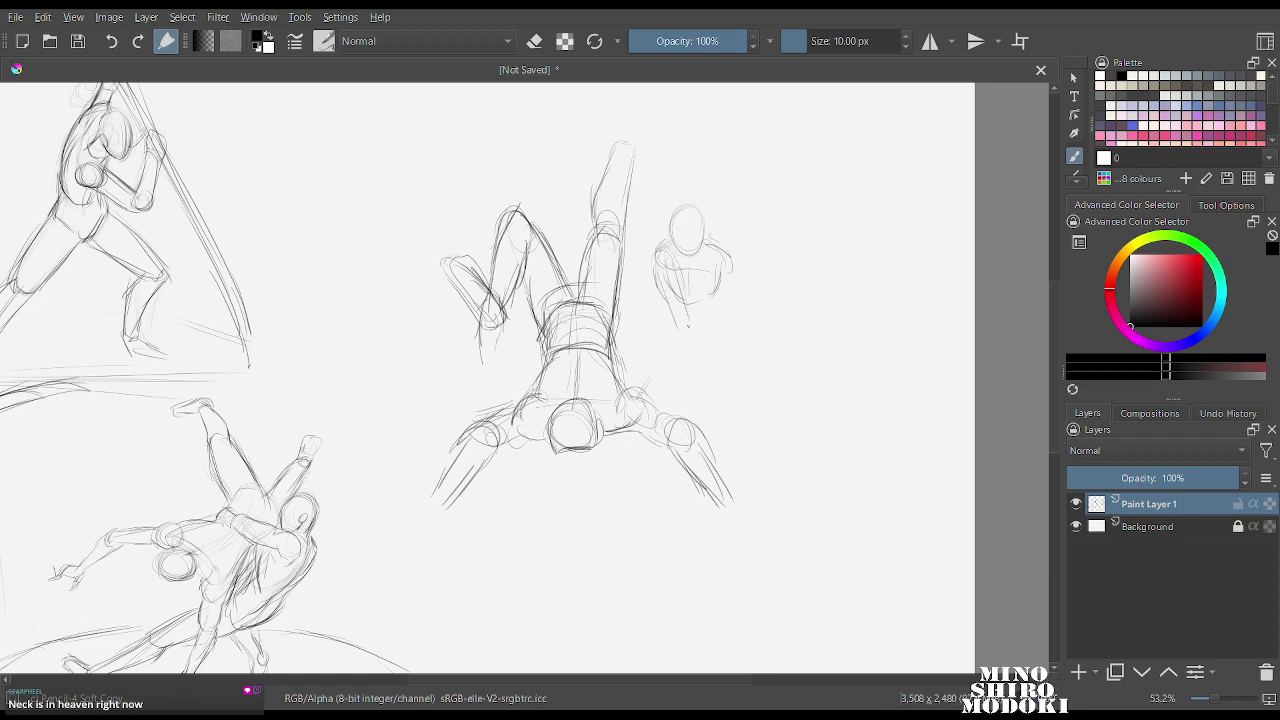
pyautogui.moveTo(731, 264)
pyautogui.mouseDown()
pyautogui.moveTo(725, 300)
pyautogui.moveTo(655, 328)
pyautogui.moveTo(690, 348)
pyautogui.mouseUp()
pyautogui.moveTo(668, 296); pyautogui.dragTo(661, 336)
pyautogui.moveTo(664, 334); pyautogui.dragTo(690, 350)
pyautogui.moveTo(708, 304); pyautogui.dragTo(706, 344)
# Sketch the standing figure's hips and widely spread thighs.
pyautogui.moveTo(701, 324)
pyautogui.mouseDown()
pyautogui.moveTo(697, 346)
pyautogui.moveTo(712, 332)
pyautogui.moveTo(643, 356)
pyautogui.mouseUp()
pyautogui.moveTo(658, 328)
pyautogui.mouseDown()
pyautogui.moveTo(630, 360)
pyautogui.moveTo(662, 374)
pyautogui.moveTo(651, 383)
pyautogui.moveTo(727, 395)
pyautogui.mouseUp()
pyautogui.moveTo(687, 353); pyautogui.dragTo(719, 391)
pyautogui.moveTo(717, 309); pyautogui.dragTo(699, 359)
pyautogui.moveTo(721, 331); pyautogui.dragTo(753, 402)
pyautogui.moveTo(701, 369); pyautogui.dragTo(737, 411)
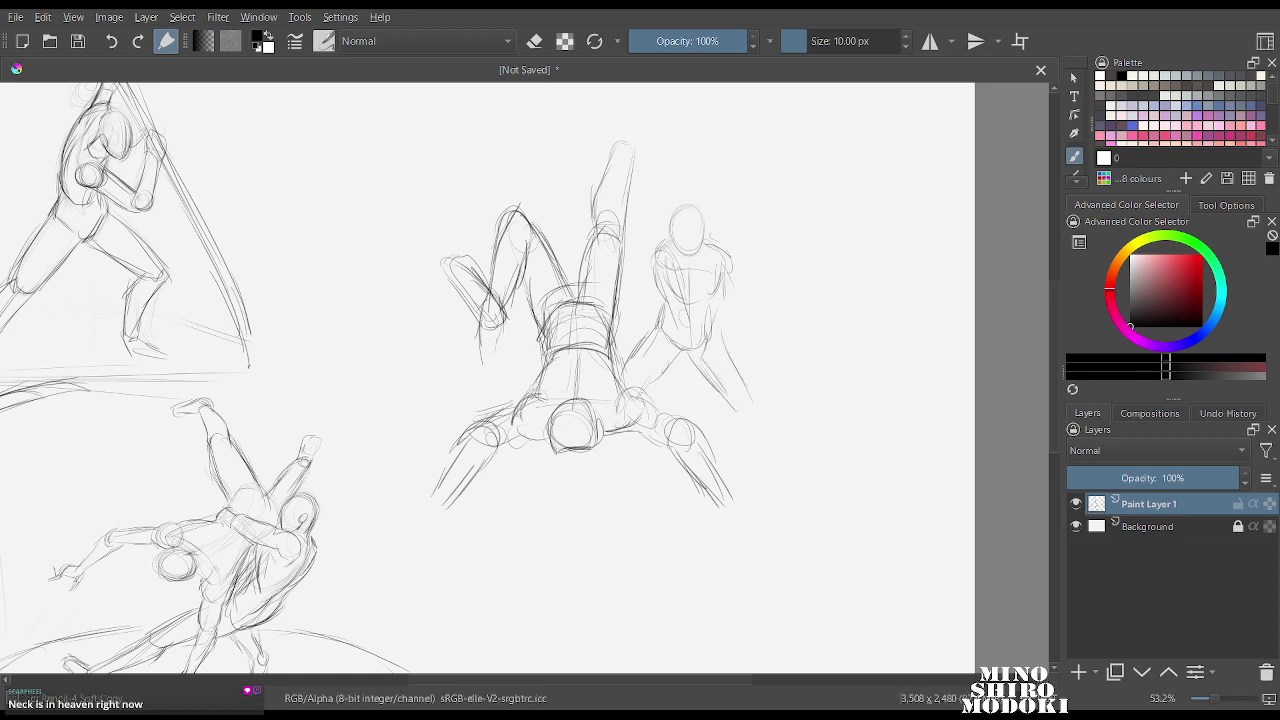
# Add the standing figure's foreshortened hand in front of the hips, both arms and the outstretched lower leg.
pyautogui.moveTo(687, 308); pyautogui.dragTo(676, 322)
pyautogui.moveTo(682, 306)
pyautogui.mouseDown()
pyautogui.moveTo(699, 334)
pyautogui.moveTo(676, 340)
pyautogui.mouseUp()
pyautogui.moveTo(674, 322)
pyautogui.mouseDown()
pyautogui.moveTo(680, 350)
pyautogui.moveTo(698, 338)
pyautogui.mouseUp()
pyautogui.moveTo(698, 336); pyautogui.dragTo(699, 396)
pyautogui.moveTo(698, 350); pyautogui.dragTo(707, 382)
pyautogui.moveTo(734, 270); pyautogui.dragTo(729, 314)
pyautogui.moveTo(653, 269); pyautogui.dragTo(664, 299)
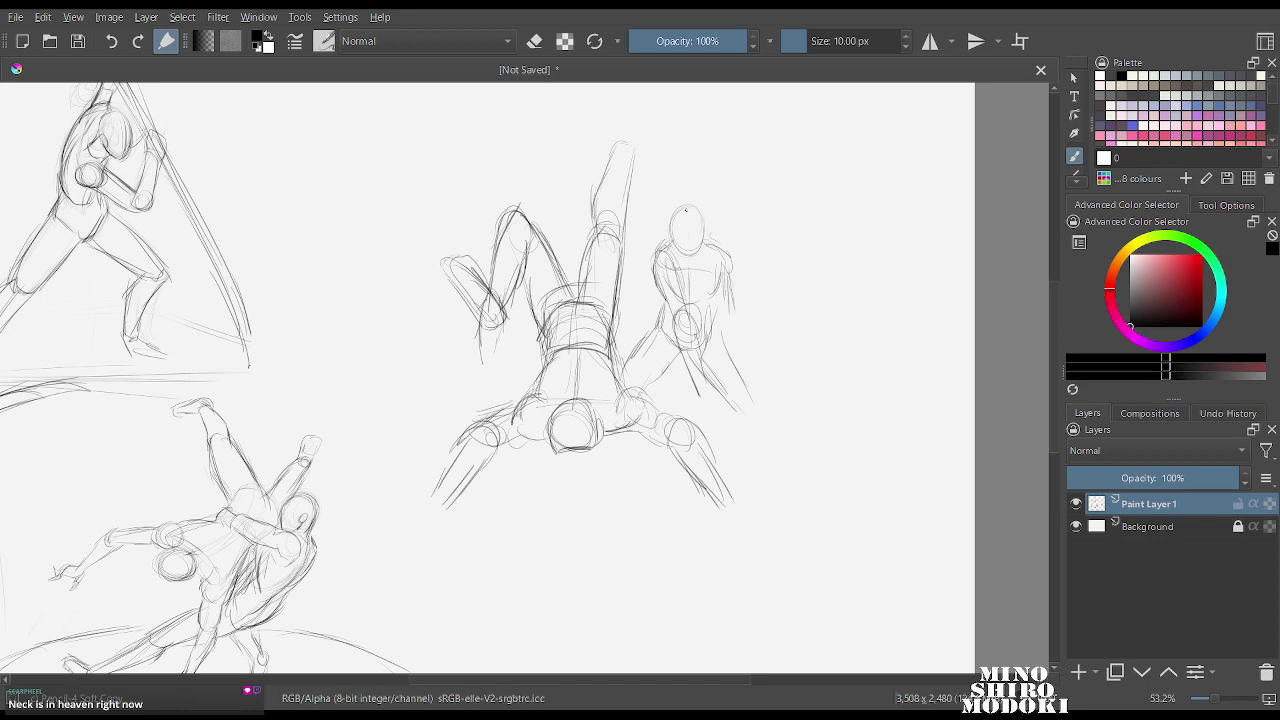
pyautogui.moveTo(720, 266); pyautogui.dragTo(714, 290)
pyautogui.moveTo(736, 344)
pyautogui.mouseDown()
pyautogui.moveTo(756, 410)
pyautogui.moveTo(738, 434)
pyautogui.moveTo(768, 460)
pyautogui.mouseUp()
pyautogui.moveTo(745, 410); pyautogui.dragTo(782, 474)
# Select the inverted figure, move it slightly down, apply the transform and deselect.
pyautogui.moveTo(664, 150)
pyautogui.mouseDown()
pyautogui.moveTo(414, 244)
pyautogui.moveTo(548, 589)
pyautogui.moveTo(742, 500)
pyautogui.moveTo(671, 395)
pyautogui.moveTo(630, 260)
pyautogui.mouseUp()
pyautogui.hotkey('ctrl', 't')
pyautogui.moveTo(570, 350); pyautogui.dragTo(564, 388)
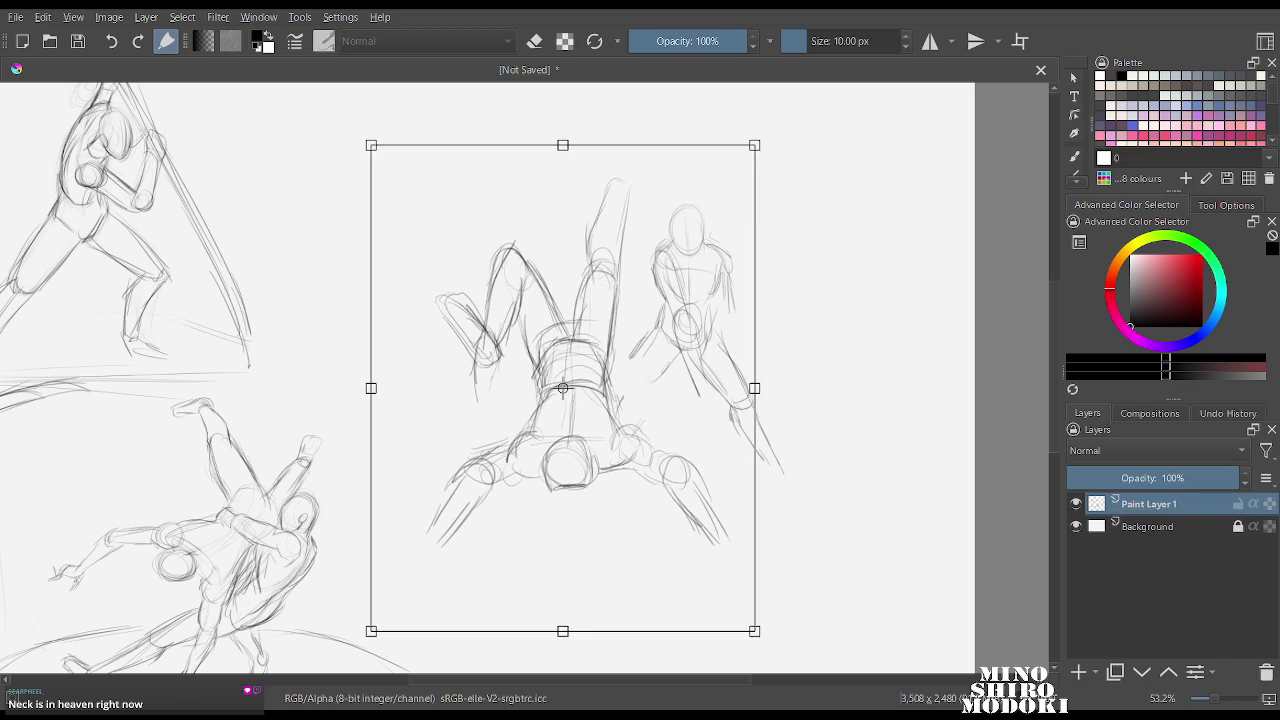
pyautogui.press('Return')
pyautogui.hotkey('ctrl', 'shift', 'a')
pyautogui.press('b')
# Darken the standing figure's arm and outline the bent leg on the side nearest the inverted figure.
pyautogui.moveTo(687, 341); pyautogui.dragTo(687, 284)
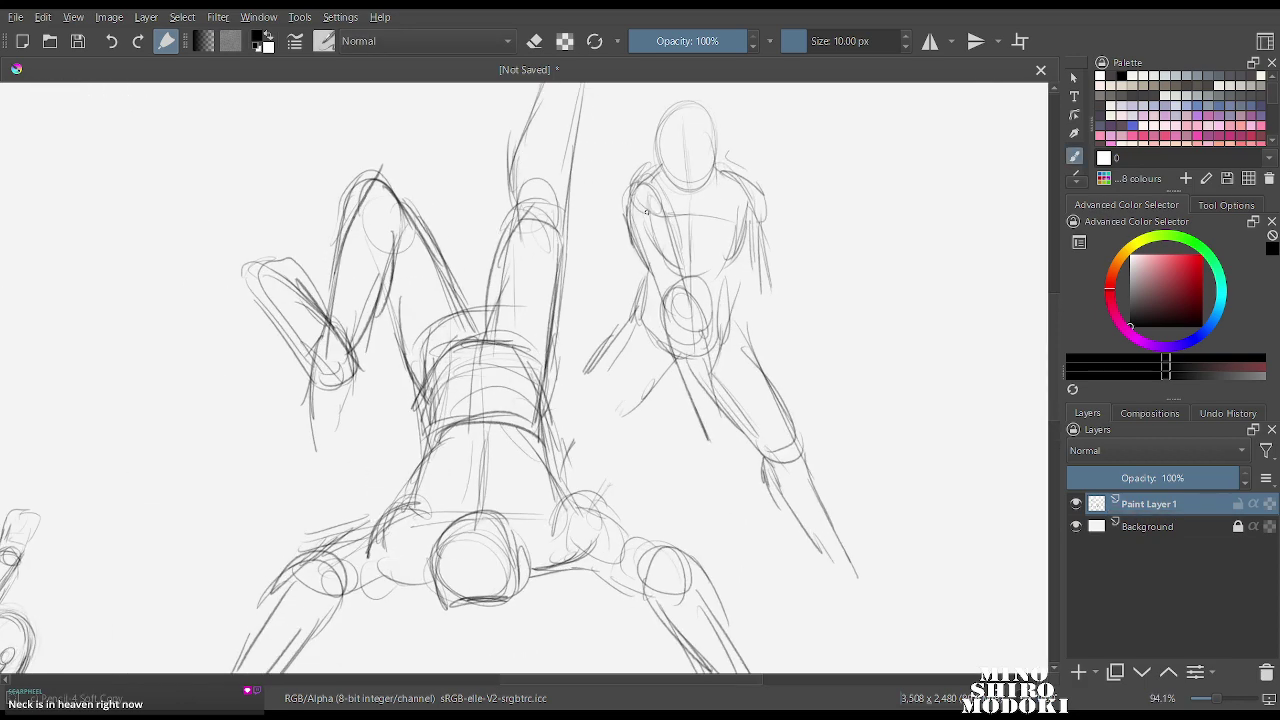
pyautogui.moveTo(659, 166)
pyautogui.mouseDown()
pyautogui.moveTo(640, 262)
pyautogui.moveTo(665, 290)
pyautogui.mouseUp()
pyautogui.moveTo(665, 227)
pyautogui.mouseDown()
pyautogui.moveTo(679, 271)
pyautogui.moveTo(632, 360)
pyautogui.mouseUp()
pyautogui.moveTo(648, 276); pyautogui.dragTo(584, 374)
pyautogui.moveTo(670, 359); pyautogui.dragTo(606, 430)
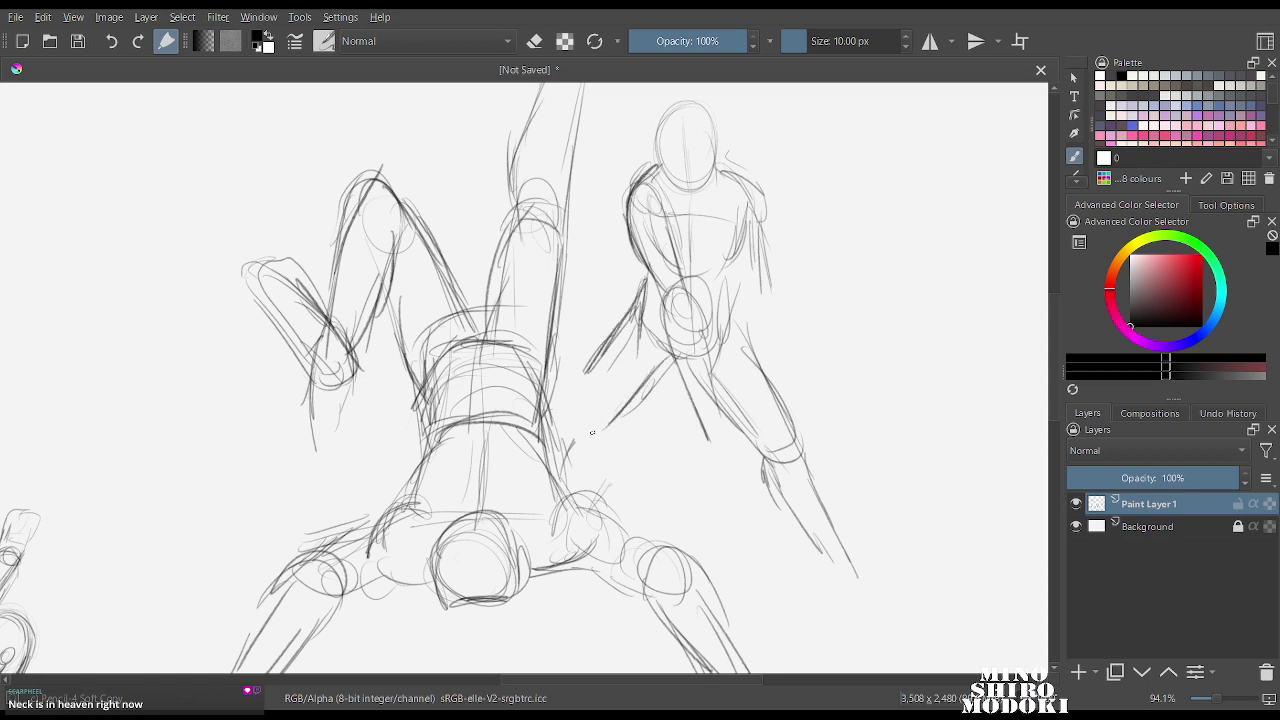
pyautogui.moveTo(606, 338)
pyautogui.mouseDown()
pyautogui.moveTo(566, 406)
pyautogui.moveTo(598, 434)
pyautogui.mouseUp()
# Rework the standing figure's outstretched thigh, inner leg lines and far arm.
pyautogui.moveTo(734, 312); pyautogui.dragTo(802, 404)
pyautogui.moveTo(754, 354); pyautogui.dragTo(806, 410)
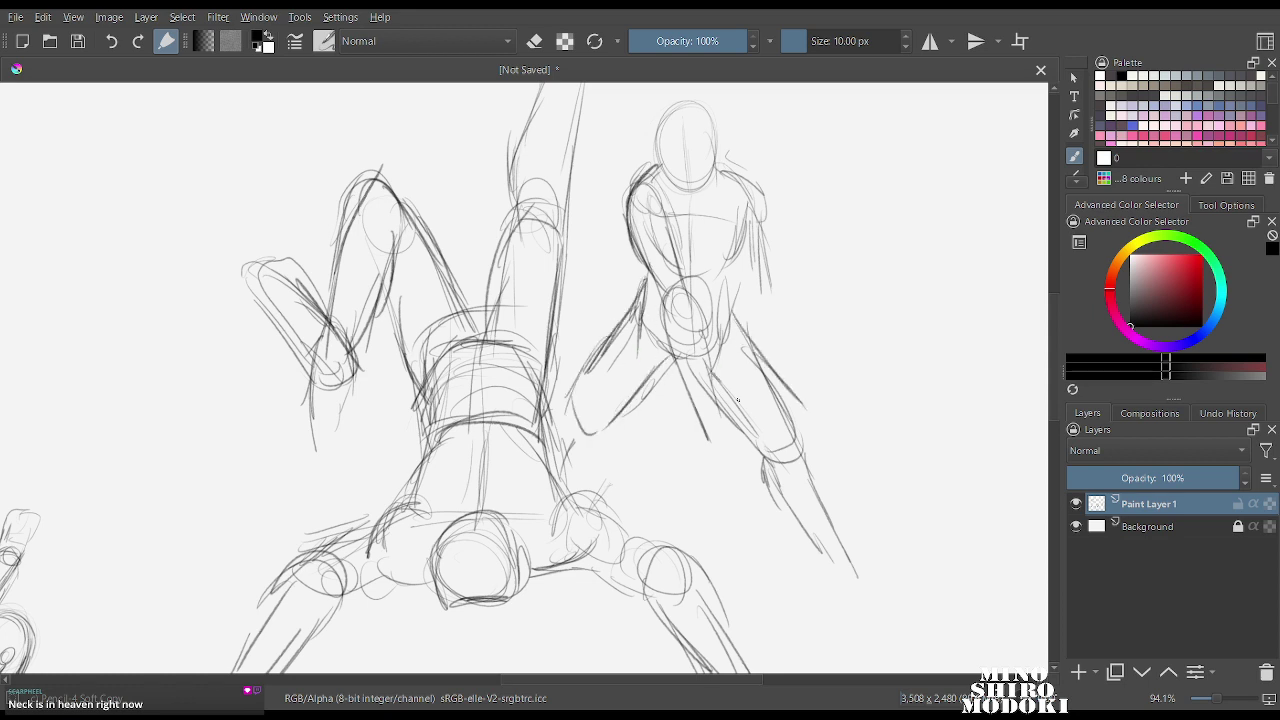
pyautogui.moveTo(724, 382); pyautogui.dragTo(792, 446)
pyautogui.moveTo(774, 356); pyautogui.dragTo(812, 422)
pyautogui.moveTo(686, 290); pyautogui.dragTo(726, 442)
pyautogui.moveTo(708, 368); pyautogui.dragTo(682, 442)
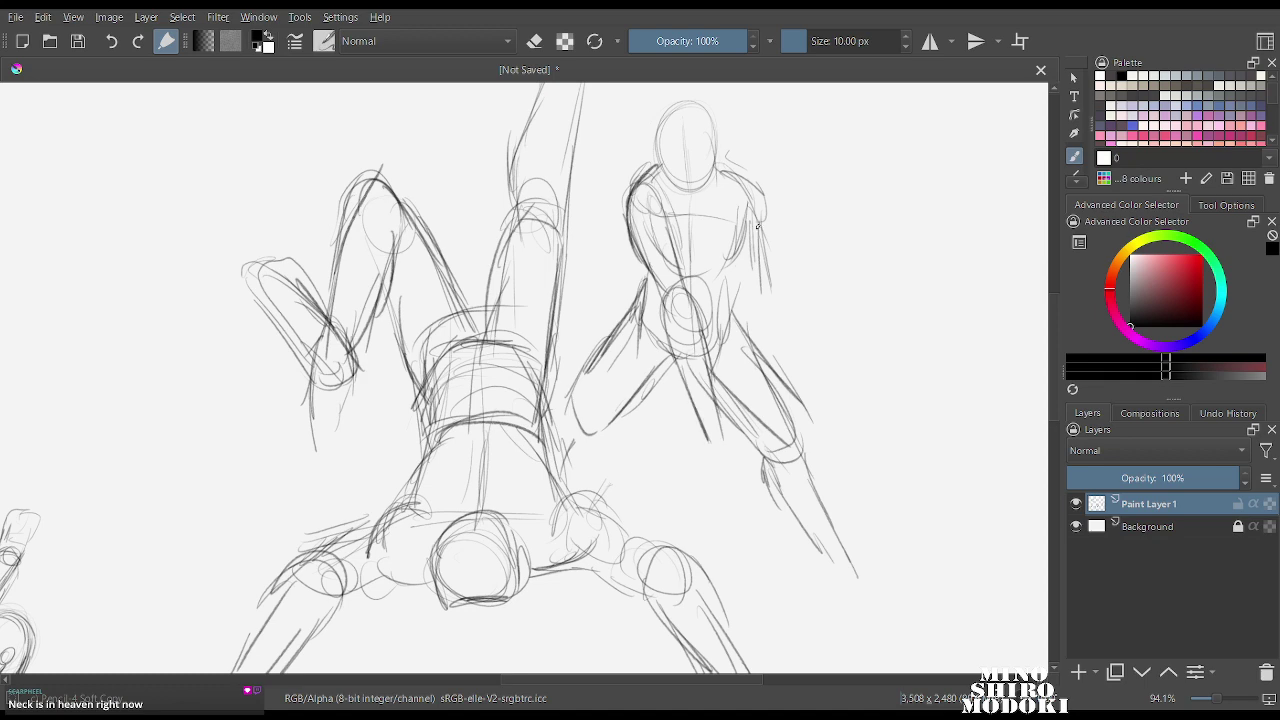
pyautogui.moveTo(755, 266); pyautogui.dragTo(751, 200)
# Soften the standing figure's torso and leg lines with Eraser Soft and return to Pencil-4 Soft.
pyautogui.rightClick(666, 257)
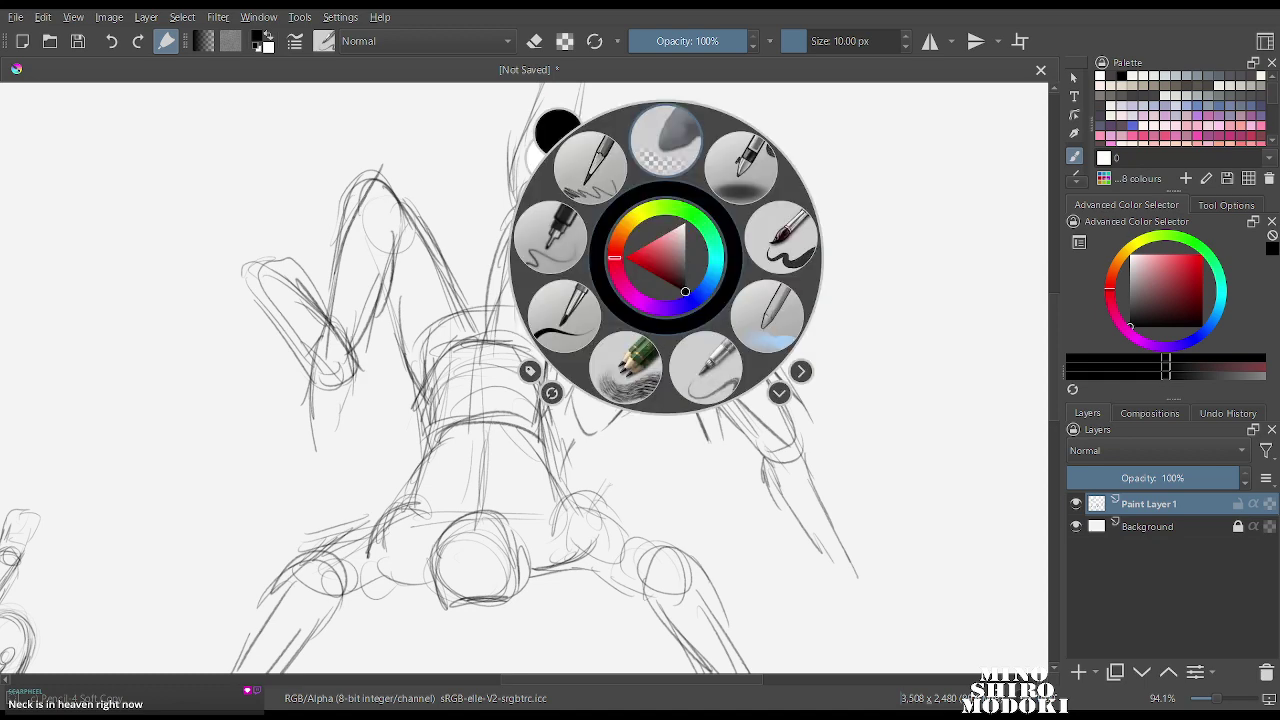
pyautogui.click(676, 134)
pyautogui.moveTo(648, 252)
pyautogui.mouseDown()
pyautogui.moveTo(675, 312)
pyautogui.moveTo(674, 255)
pyautogui.moveTo(739, 353)
pyautogui.moveTo(642, 272)
pyautogui.mouseUp()
pyautogui.rightClick(640, 272)
pyautogui.click(680, 380)
# Redraw the standing figure's shoulder and upper arm nearest the inverted figure.
pyautogui.moveTo(658, 168)
pyautogui.mouseDown()
pyautogui.moveTo(626, 200)
pyautogui.moveTo(630, 220)
pyautogui.mouseUp()
pyautogui.moveTo(632, 183)
pyautogui.mouseDown()
pyautogui.moveTo(660, 190)
pyautogui.moveTo(672, 215)
pyautogui.mouseUp()
pyautogui.moveTo(628, 186); pyautogui.dragTo(652, 255)
pyautogui.moveTo(668, 192); pyautogui.dragTo(679, 255)
pyautogui.moveTo(632, 210); pyautogui.dragTo(656, 284)
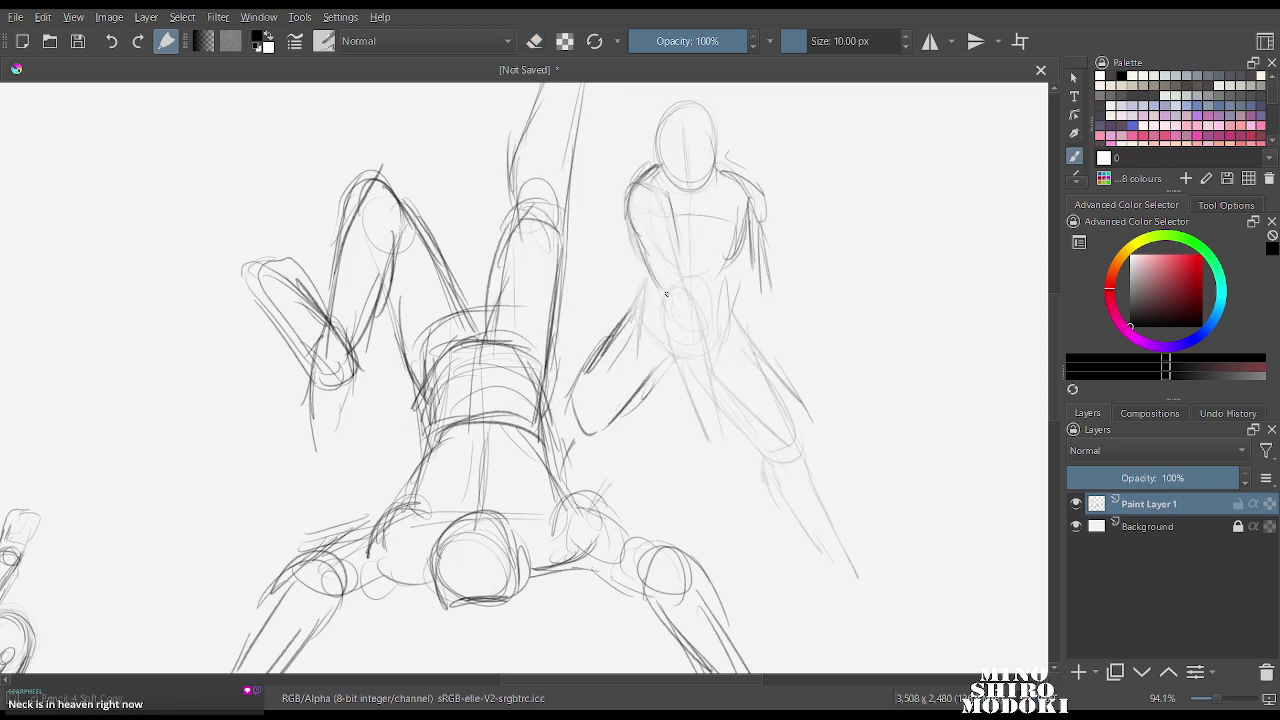
pyautogui.moveTo(676, 236); pyautogui.dragTo(668, 274)
# Redraw the standing figure's foreshortened forearm and hand, and extend the far arm downward.
pyautogui.moveTo(660, 304)
pyautogui.mouseDown()
pyautogui.moveTo(684, 286)
pyautogui.moveTo(696, 386)
pyautogui.mouseUp()
pyautogui.moveTo(712, 292); pyautogui.dragTo(704, 408)
pyautogui.moveTo(724, 173); pyautogui.dragTo(750, 200)
pyautogui.moveTo(748, 258); pyautogui.dragTo(777, 318)
pyautogui.moveTo(647, 279)
pyautogui.mouseDown()
pyautogui.moveTo(633, 322)
pyautogui.moveTo(672, 355)
pyautogui.mouseUp()
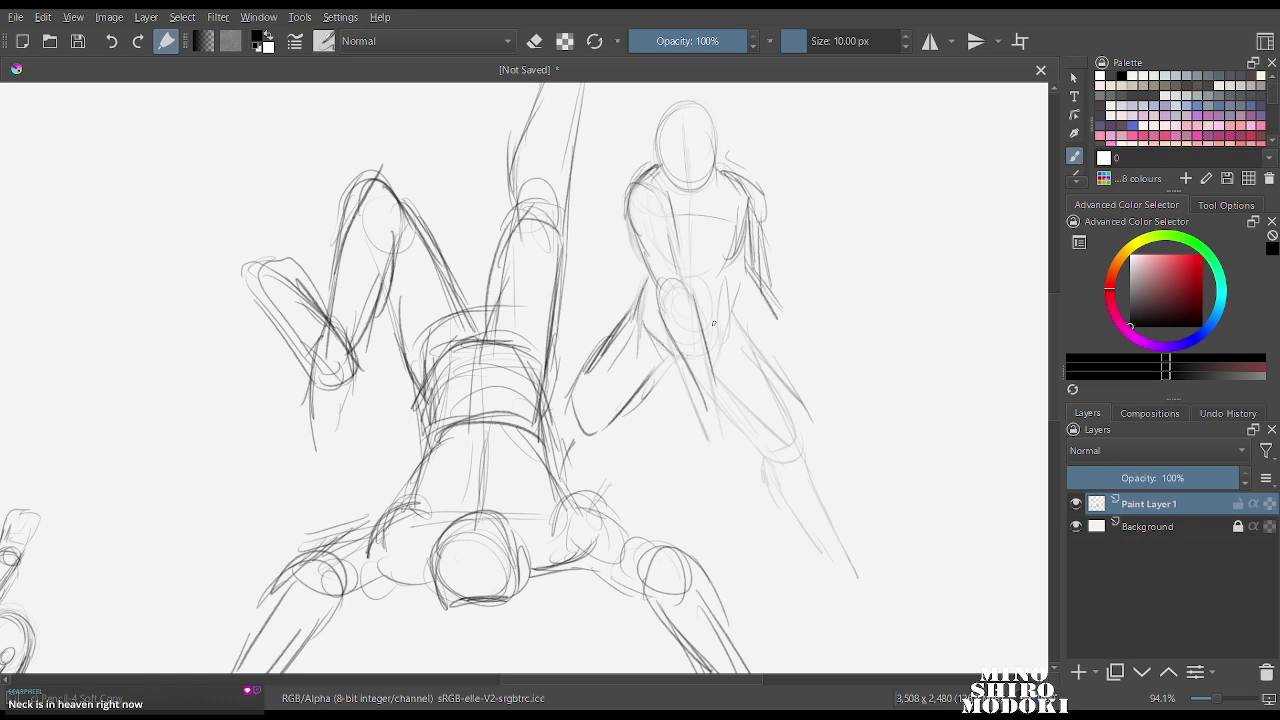
pyautogui.moveTo(724, 297); pyautogui.dragTo(713, 342)
# Redraw the standing figure's bent thigh and lower leg, and strengthen the contour beside the hand.
pyautogui.moveTo(618, 333); pyautogui.dragTo(576, 405)
pyautogui.moveTo(664, 362); pyautogui.dragTo(592, 444)
pyautogui.moveTo(570, 392)
pyautogui.mouseDown()
pyautogui.moveTo(628, 440)
pyautogui.moveTo(614, 466)
pyautogui.mouseUp()
pyautogui.moveTo(727, 294); pyautogui.dragTo(694, 358)
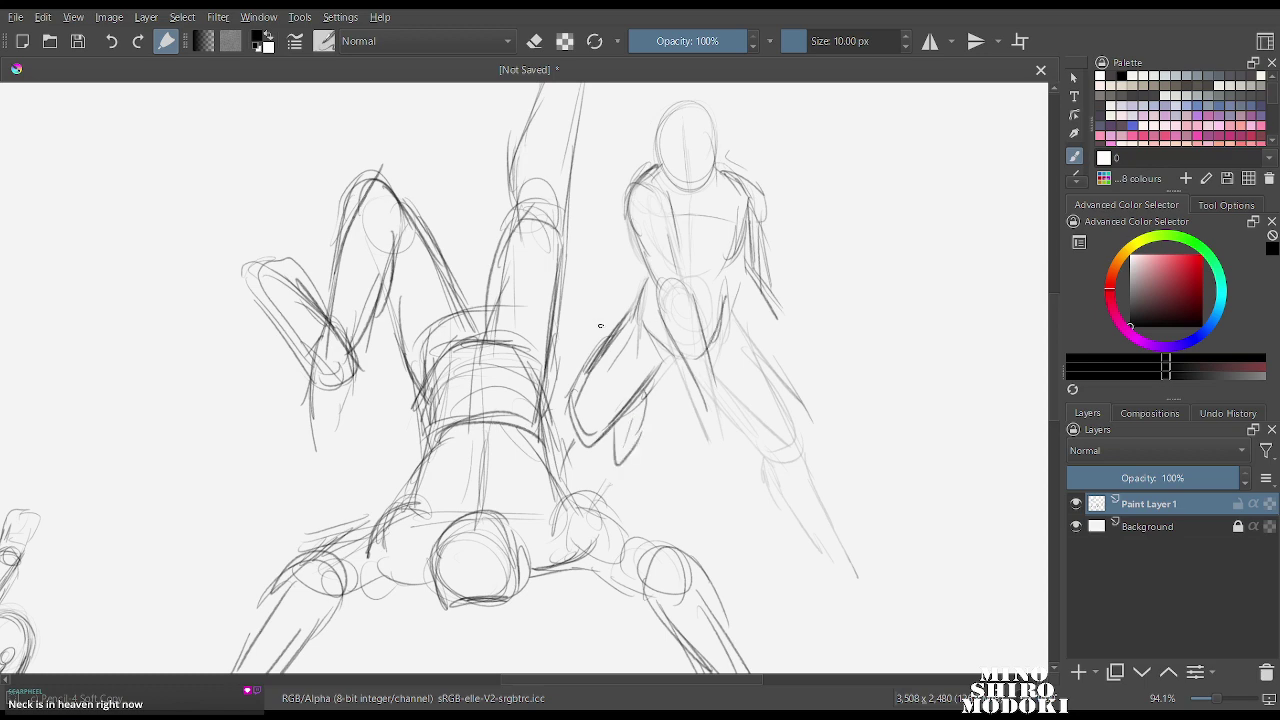
# Fade the standing figure's lines with Eraser Soft and switch back to Pencil-4 Soft.
pyautogui.rightClick(627, 281)
pyautogui.click(634, 160)
pyautogui.moveTo(600, 402)
pyautogui.mouseDown()
pyautogui.moveTo(634, 269)
pyautogui.moveTo(700, 189)
pyautogui.moveTo(745, 375)
pyautogui.mouseUp()
pyautogui.moveTo(660, 382); pyautogui.dragTo(672, 470)
pyautogui.scroll(1, 702, 355)
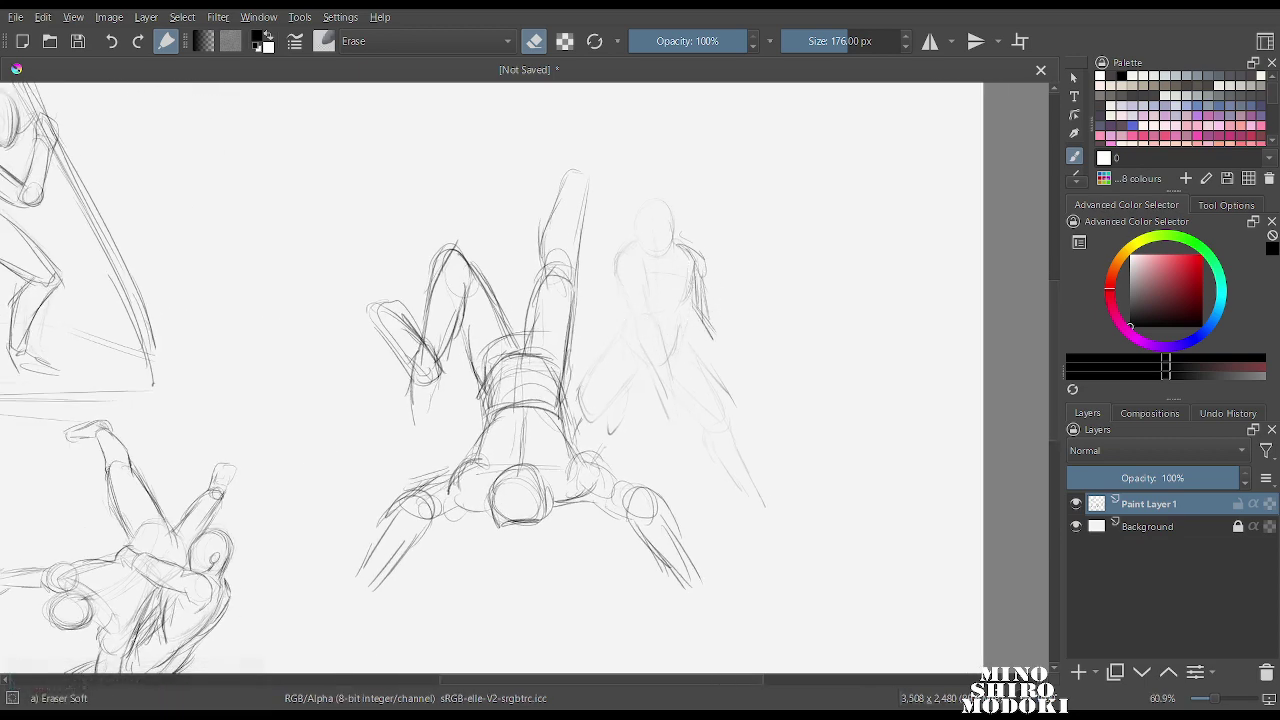
pyautogui.scroll(2, 661, 318)
pyautogui.moveTo(662, 200)
pyautogui.mouseDown()
pyautogui.moveTo(677, 161)
pyautogui.moveTo(724, 294)
pyautogui.mouseUp()
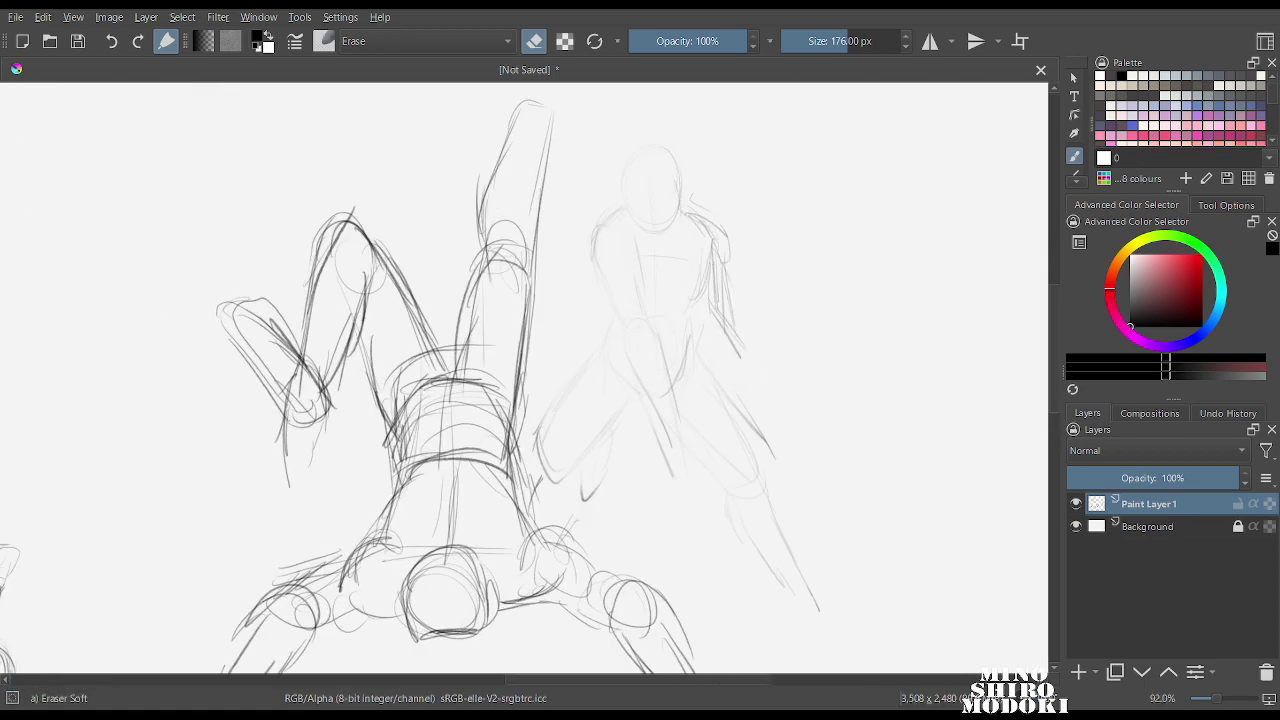
pyautogui.scroll(-2, 704, 282)
pyautogui.scroll(1, 700, 280)
pyautogui.rightClick(688, 257)
pyautogui.click(728, 368)
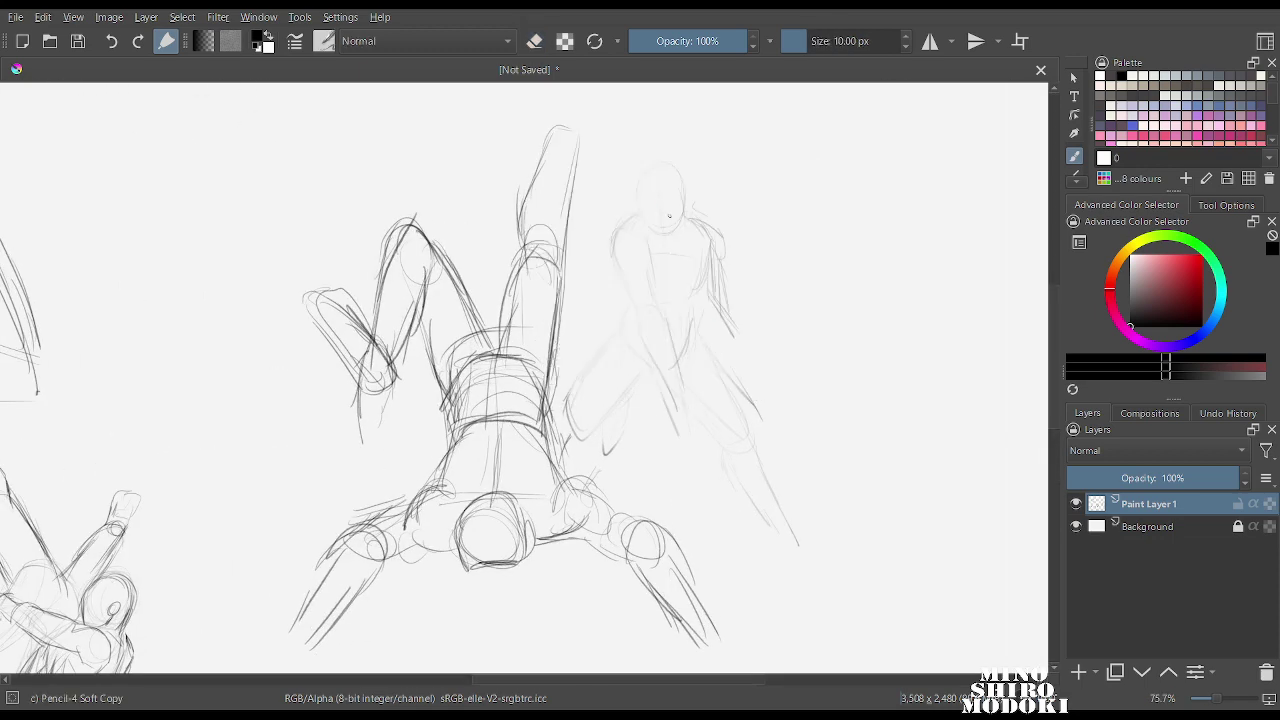
# Erase the standing figure down to faint traces with Eraser Soft, then select Pencil-4 Soft again.
pyautogui.rightClick(687, 257)
pyautogui.click(687, 140)
pyautogui.moveTo(690, 174)
pyautogui.mouseDown()
pyautogui.moveTo(623, 308)
pyautogui.moveTo(699, 416)
pyautogui.moveTo(728, 496)
pyautogui.mouseUp()
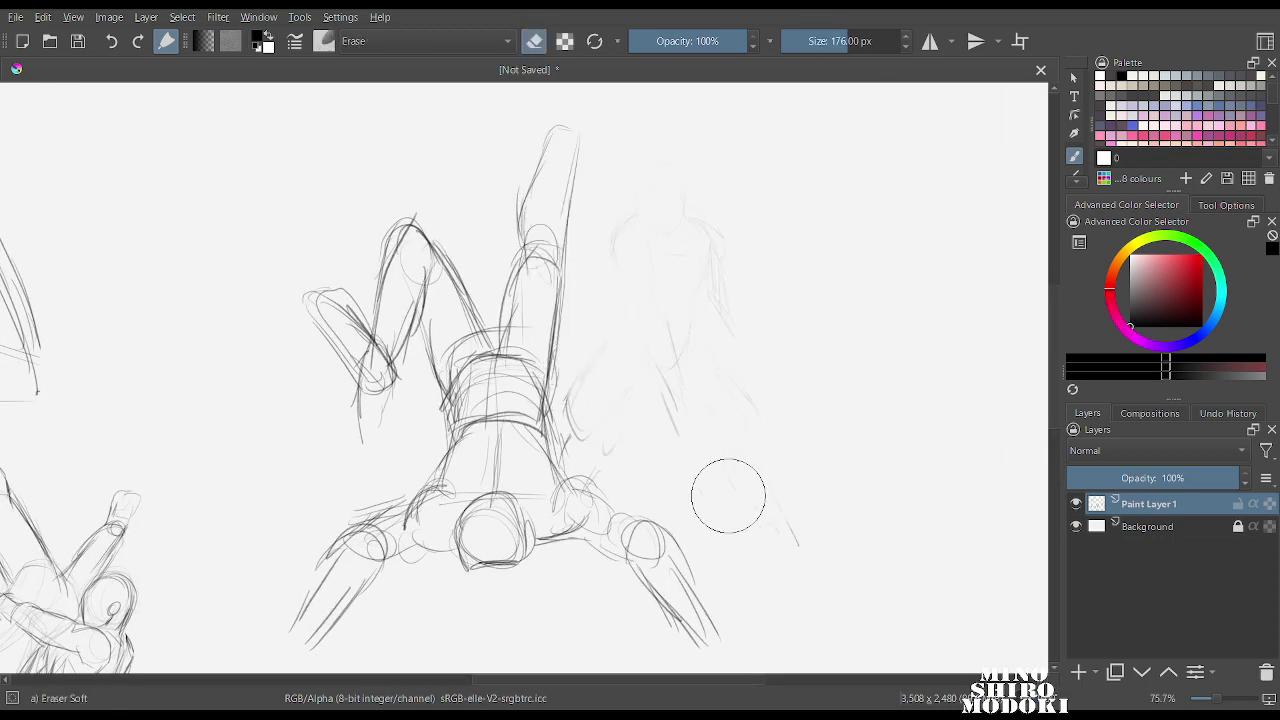
pyautogui.rightClick(698, 320)
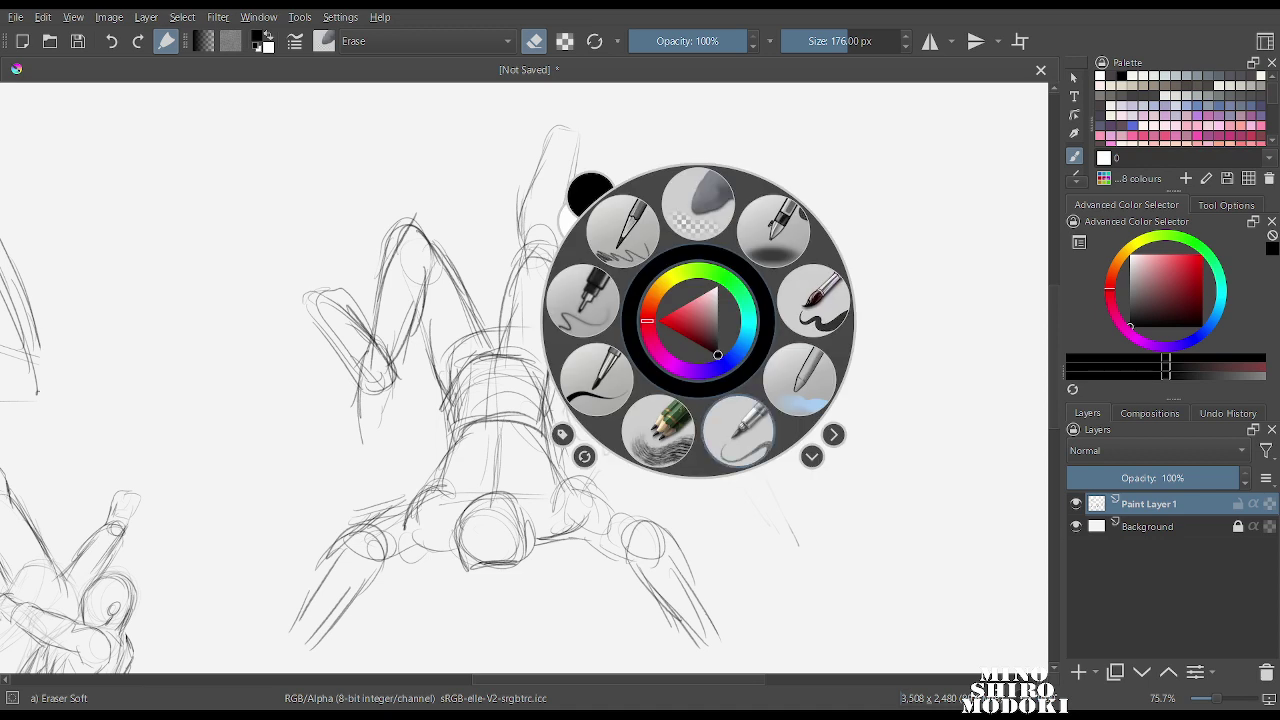
pyautogui.click(738, 430)
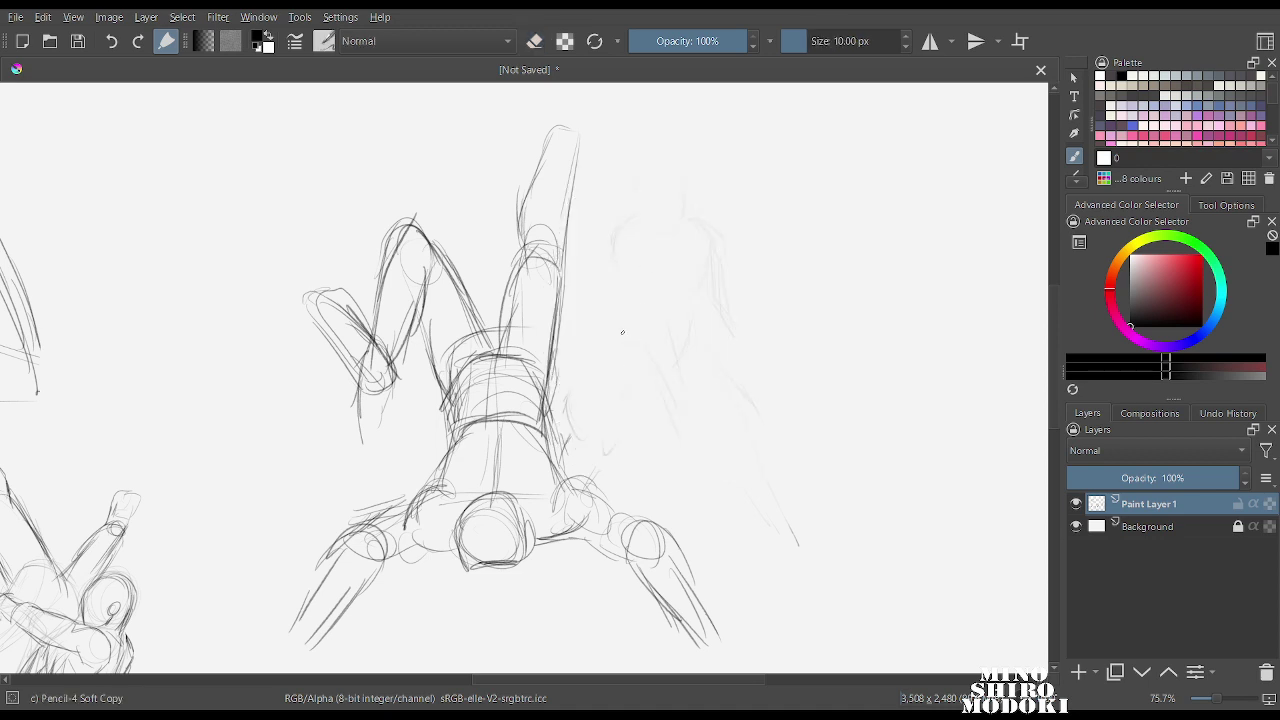
# Sketch a lower, crouching figure's oval head, curved back, near shoulder and chest line beside the inverted figure.
pyautogui.moveTo(664, 300)
pyautogui.mouseDown()
pyautogui.moveTo(640, 344)
pyautogui.moveTo(630, 280)
pyautogui.moveTo(660, 334)
pyautogui.mouseUp()
pyautogui.moveTo(609, 277)
pyautogui.mouseDown()
pyautogui.moveTo(625, 327)
pyautogui.moveTo(633, 258)
pyautogui.mouseUp()
pyautogui.moveTo(673, 298)
pyautogui.mouseDown()
pyautogui.moveTo(698, 346)
pyautogui.moveTo(676, 357)
pyautogui.mouseUp()
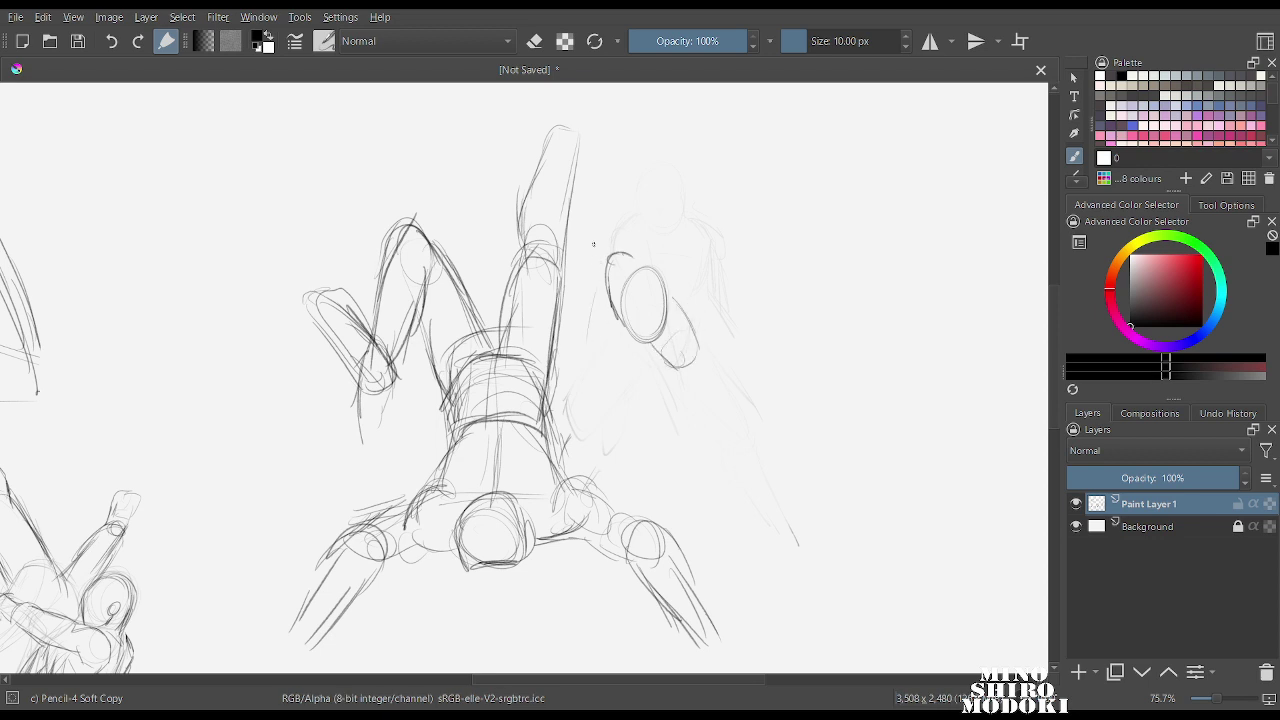
pyautogui.moveTo(609, 318)
pyautogui.mouseDown()
pyautogui.moveTo(640, 366)
pyautogui.moveTo(683, 377)
pyautogui.moveTo(658, 383)
pyautogui.moveTo(692, 350)
pyautogui.mouseUp()
# Sketch the crouching figure's upper arm, elbow and forearm hanging straight down from the near shoulder.
pyautogui.moveTo(697, 348)
pyautogui.mouseDown()
pyautogui.moveTo(691, 388)
pyautogui.moveTo(661, 416)
pyautogui.mouseUp()
pyautogui.moveTo(659, 376)
pyautogui.mouseDown()
pyautogui.moveTo(692, 356)
pyautogui.moveTo(686, 409)
pyautogui.mouseUp()
pyautogui.moveTo(658, 372)
pyautogui.mouseDown()
pyautogui.moveTo(663, 432)
pyautogui.moveTo(678, 430)
pyautogui.mouseUp()
pyautogui.moveTo(660, 404)
pyautogui.mouseDown()
pyautogui.moveTo(692, 418)
pyautogui.moveTo(681, 398)
pyautogui.moveTo(673, 444)
pyautogui.moveTo(656, 443)
pyautogui.moveTo(676, 440)
pyautogui.moveTo(664, 506)
pyautogui.mouseUp()
pyautogui.moveTo(680, 434); pyautogui.dragTo(670, 530)
pyautogui.moveTo(662, 464); pyautogui.dragTo(662, 518)
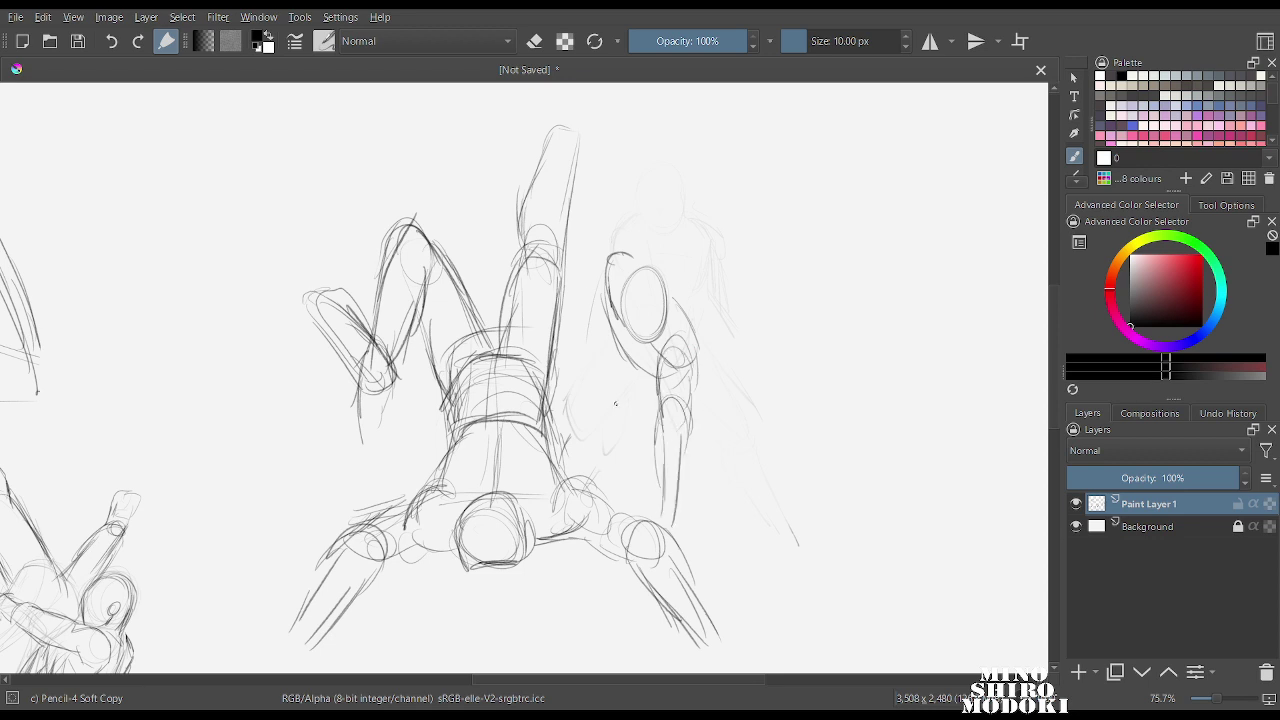
# Sketch the crouching figure's other arm beside the raised leg, and outline the torso and near shoulder.
pyautogui.moveTo(589, 264); pyautogui.dragTo(574, 316)
pyautogui.moveTo(608, 244)
pyautogui.mouseDown()
pyautogui.moveTo(580, 288)
pyautogui.moveTo(576, 330)
pyautogui.mouseUp()
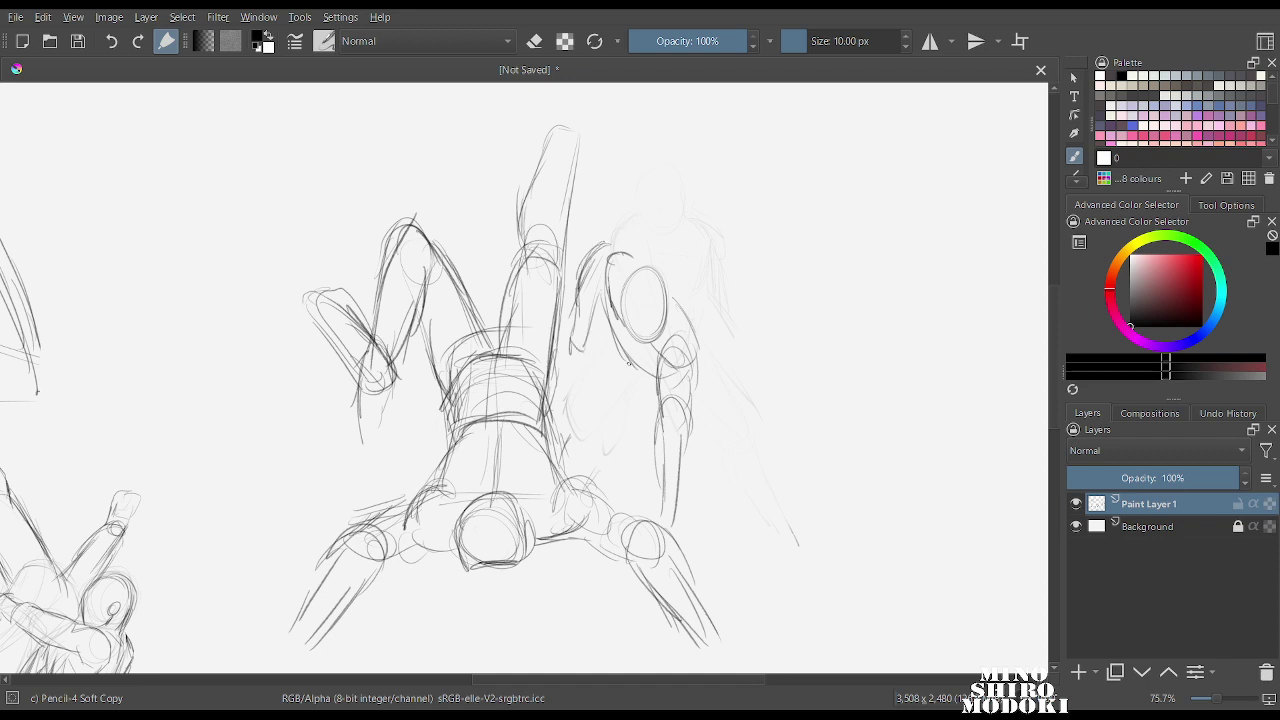
pyautogui.moveTo(608, 358); pyautogui.dragTo(631, 420)
pyautogui.moveTo(672, 292); pyautogui.dragTo(699, 345)
# Sketch the crouching figure's two legs and the hand at the inverted figure's raised leg.
pyautogui.moveTo(608, 365); pyautogui.dragTo(547, 417)
pyautogui.moveTo(639, 424); pyautogui.dragTo(656, 458)
pyautogui.moveTo(697, 430); pyautogui.dragTo(732, 519)
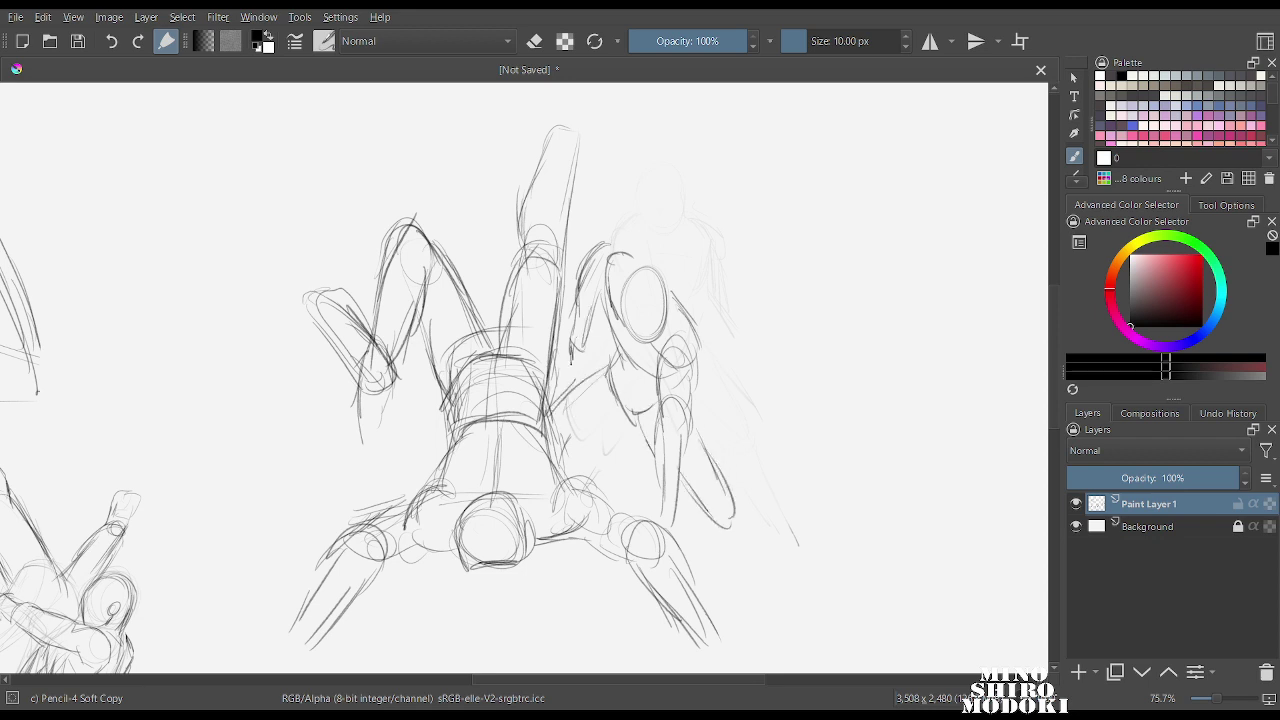
pyautogui.moveTo(571, 360)
pyautogui.mouseDown()
pyautogui.moveTo(586, 352)
pyautogui.moveTo(600, 368)
pyautogui.mouseUp()
pyautogui.moveTo(610, 245)
pyautogui.mouseDown()
pyautogui.moveTo(580, 290)
pyautogui.moveTo(628, 418)
pyautogui.moveTo(560, 458)
pyautogui.mouseUp()
pyautogui.moveTo(612, 368); pyautogui.dragTo(556, 404)
pyautogui.moveTo(712, 430); pyautogui.dragTo(740, 538)
pyautogui.scroll(-3, 716, 299)
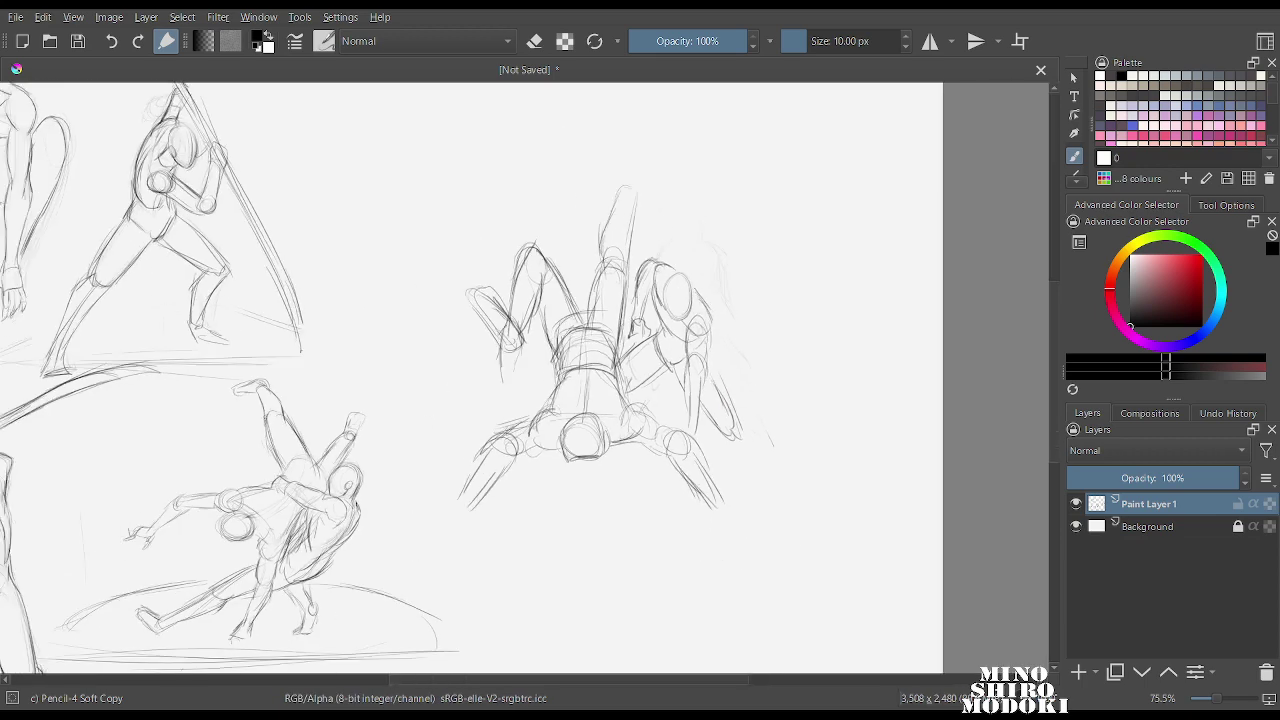
# Reinforce the contours of the inverted figure's raised calf and bent leg.
pyautogui.scroll(4, 712, 296)
pyautogui.moveTo(561, 212); pyautogui.dragTo(570, 266)
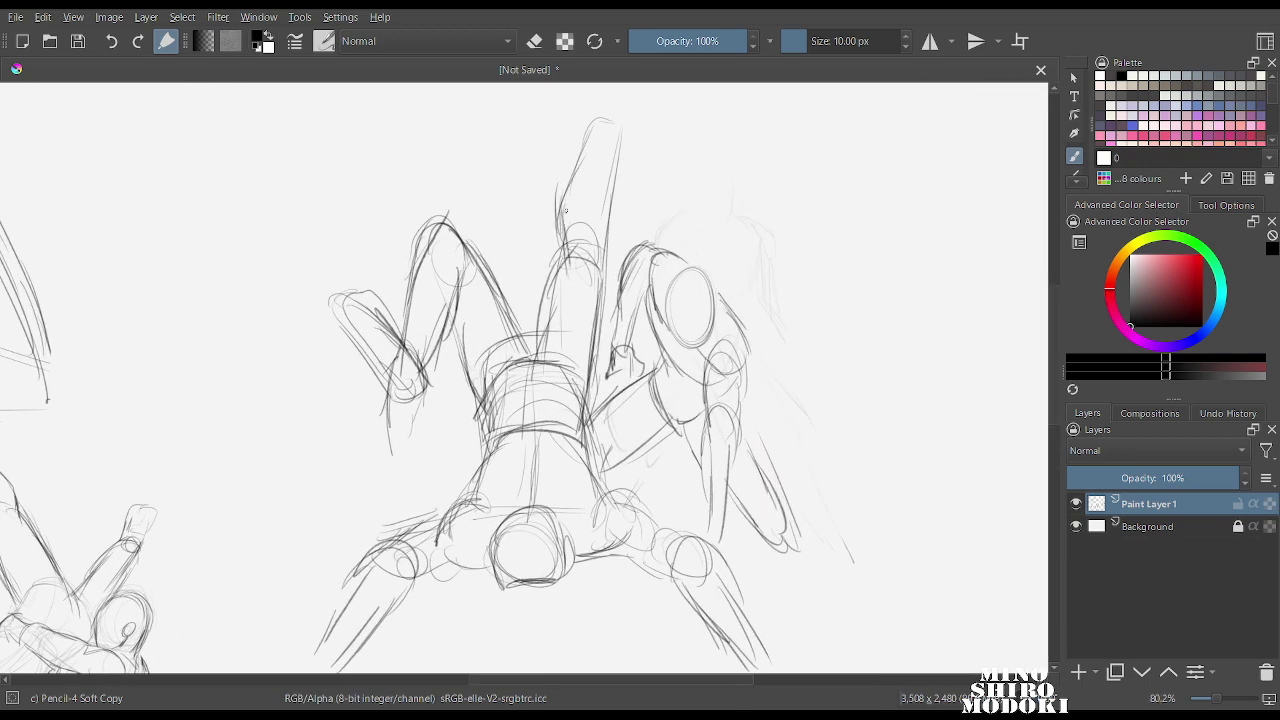
pyautogui.moveTo(565, 210)
pyautogui.mouseDown()
pyautogui.moveTo(602, 122)
pyautogui.moveTo(600, 278)
pyautogui.mouseUp()
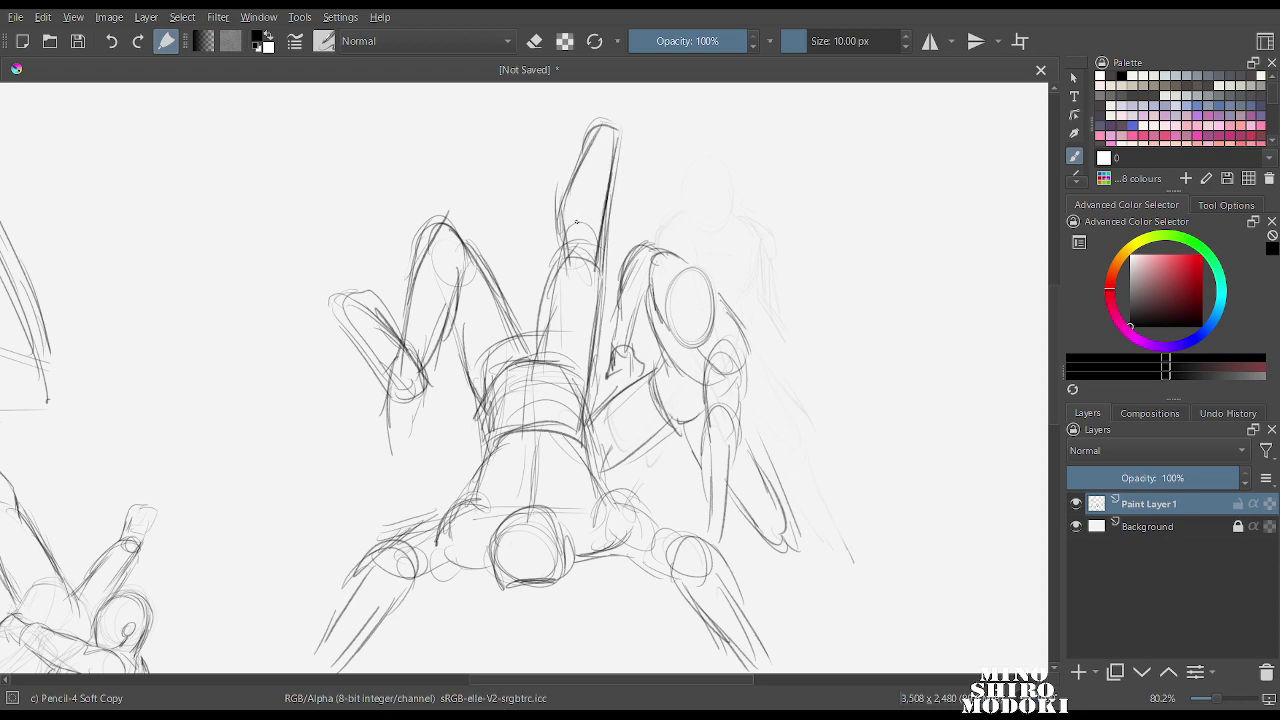
pyautogui.moveTo(378, 308); pyautogui.dragTo(430, 378)
pyautogui.moveTo(451, 312); pyautogui.dragTo(430, 392)
pyautogui.moveTo(456, 274)
pyautogui.mouseDown()
pyautogui.moveTo(443, 350)
pyautogui.moveTo(420, 388)
pyautogui.moveTo(455, 458)
pyautogui.moveTo(424, 528)
pyautogui.mouseUp()
# Draw the foot at the end of the inverted figure's raised leg.
pyautogui.scroll(-3, 430, 450)
pyautogui.scroll(3, 572, 232)
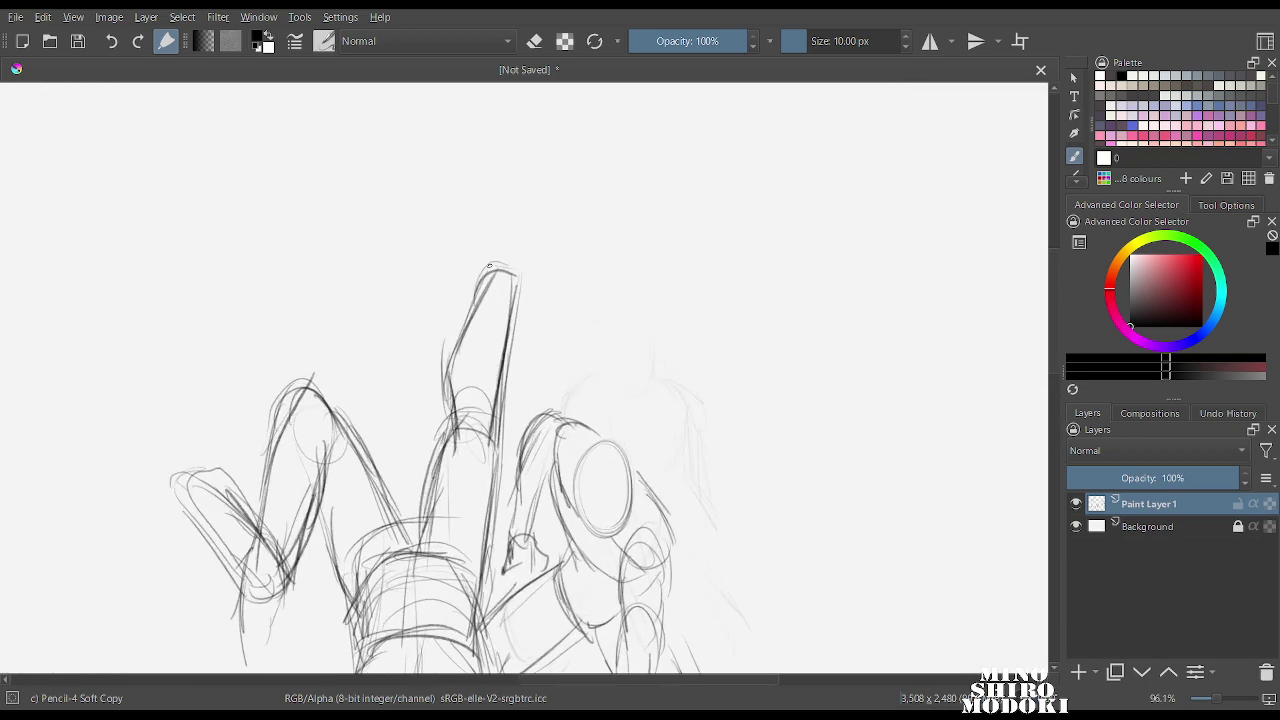
pyautogui.moveTo(494, 282); pyautogui.dragTo(490, 252)
pyautogui.moveTo(494, 274)
pyautogui.mouseDown()
pyautogui.moveTo(490, 248)
pyautogui.moveTo(530, 252)
pyautogui.moveTo(522, 272)
pyautogui.moveTo(538, 216)
pyautogui.moveTo(516, 298)
pyautogui.mouseUp()
pyautogui.scroll(-5, 583, 274)
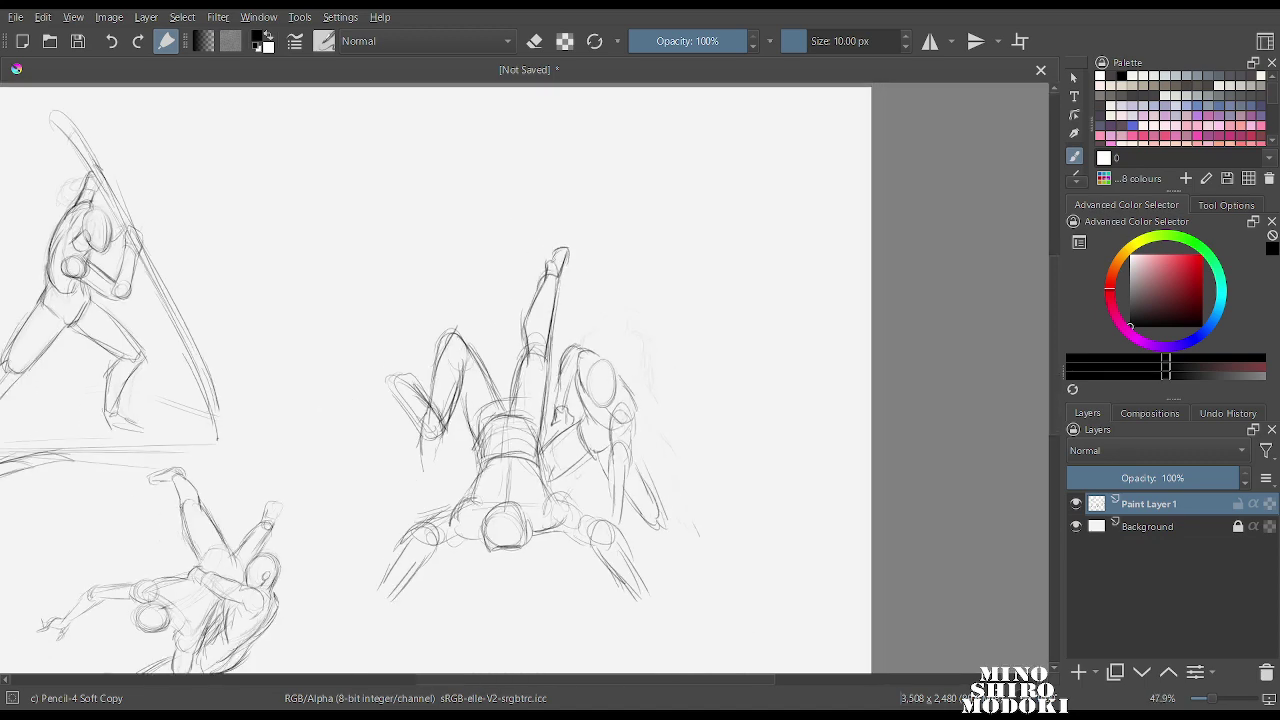
# Fade the grappling pair's rough sketch with the Eraser Soft brush at about 281 px.
pyautogui.scroll(3, 570, 300)
pyautogui.rightClick(563, 312)
pyautogui.click(563, 190)
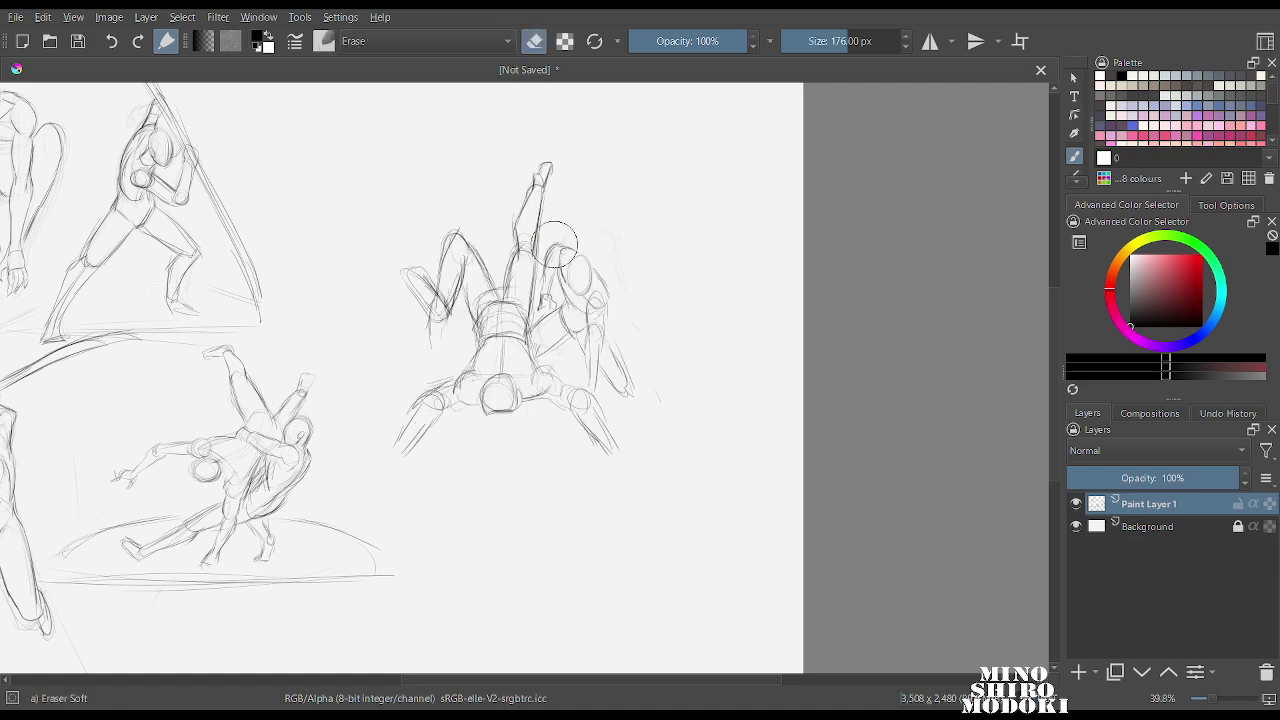
pyautogui.moveTo(483, 197)
pyautogui.mouseDown()
pyautogui.moveTo(586, 120)
pyautogui.moveTo(589, 280)
pyautogui.moveTo(625, 458)
pyautogui.moveTo(469, 201)
pyautogui.moveTo(563, 148)
pyautogui.moveTo(540, 240)
pyautogui.mouseUp()
pyautogui.scroll(3, 459, 375)
pyautogui.scroll(2, 600, 470)
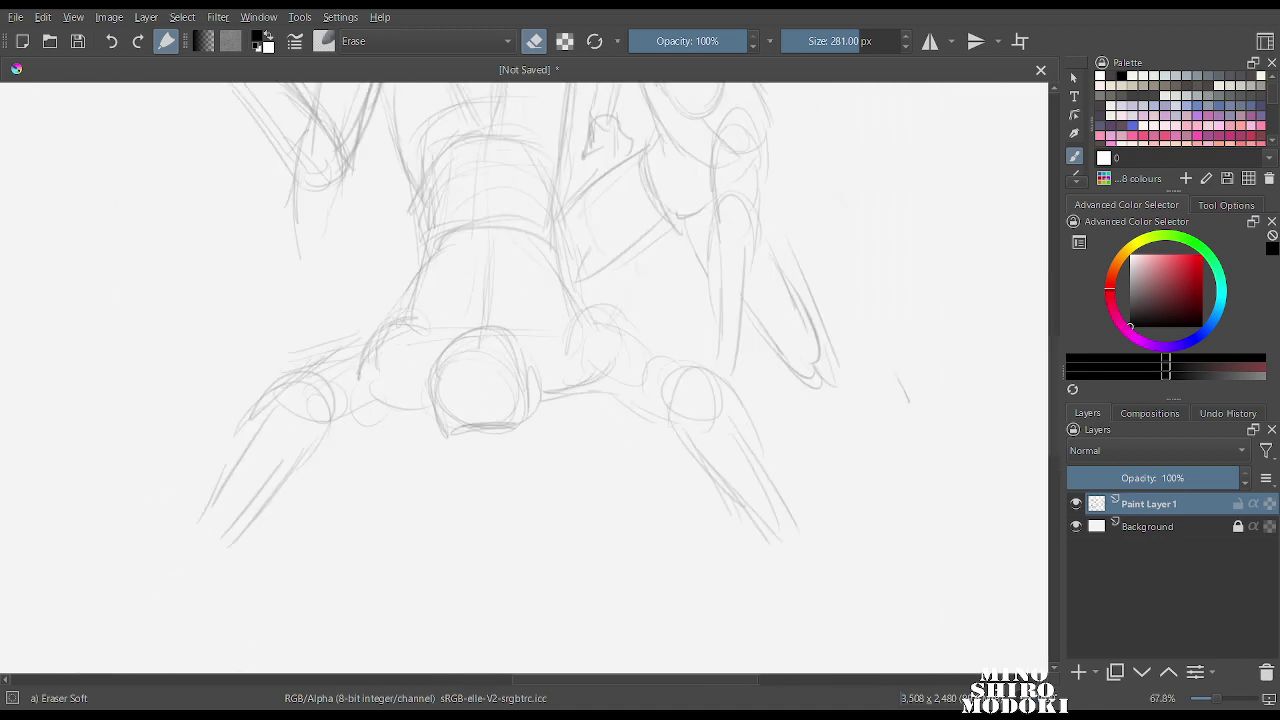
# Redraw the inverted figure's head, ear and both shoulders in darker lines with the Pencil-4 Soft Copy brush.
pyautogui.rightClick(452, 334)
pyautogui.click(501, 434)
pyautogui.moveTo(436, 342)
pyautogui.mouseDown()
pyautogui.moveTo(441, 416)
pyautogui.moveTo(508, 412)
pyautogui.mouseUp()
pyautogui.moveTo(428, 366)
pyautogui.mouseDown()
pyautogui.moveTo(484, 318)
pyautogui.moveTo(525, 378)
pyautogui.moveTo(515, 404)
pyautogui.moveTo(401, 400)
pyautogui.moveTo(436, 403)
pyautogui.mouseUp()
pyautogui.moveTo(542, 392); pyautogui.dragTo(594, 379)
pyautogui.moveTo(404, 302)
pyautogui.mouseDown()
pyautogui.moveTo(350, 338)
pyautogui.moveTo(412, 303)
pyautogui.mouseUp()
pyautogui.moveTo(551, 324)
pyautogui.mouseDown()
pyautogui.moveTo(596, 307)
pyautogui.moveTo(622, 328)
pyautogui.mouseUp()
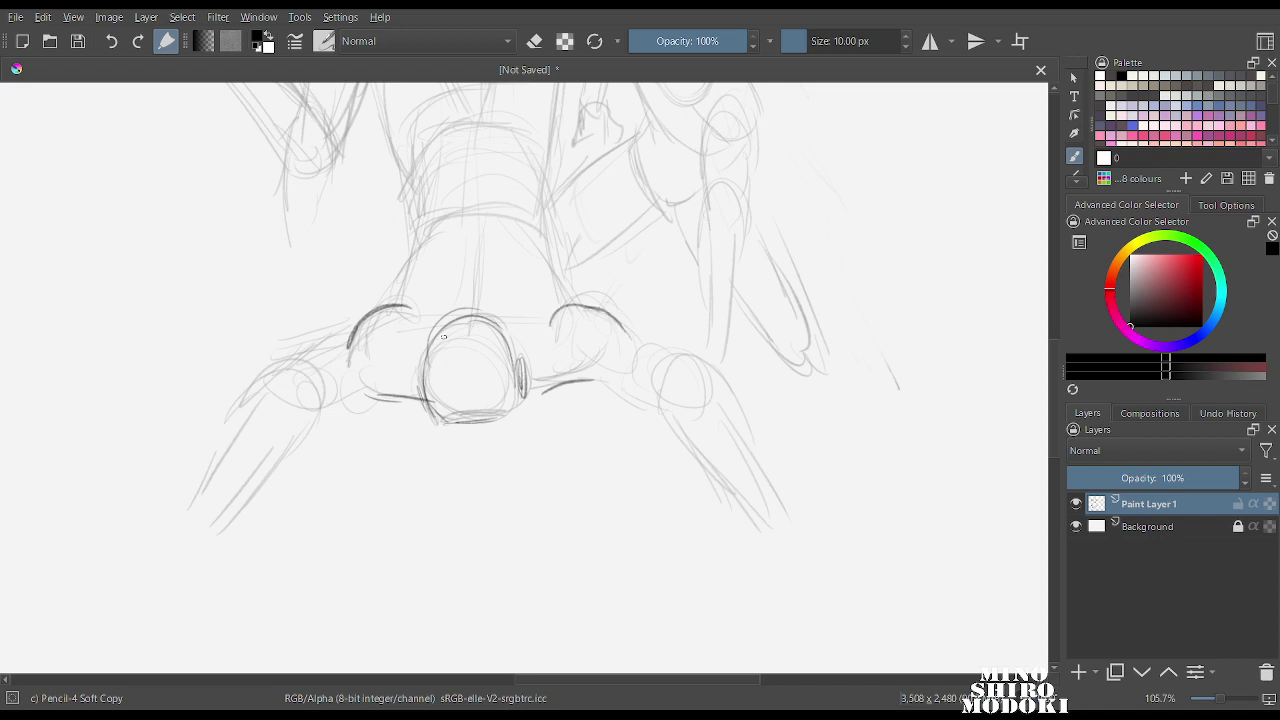
# Redraw the inverted figure's left-hand upper arm, elbow and forearm in darker pencil lines.
pyautogui.moveTo(350, 337); pyautogui.dragTo(286, 374)
pyautogui.moveTo(378, 398); pyautogui.dragTo(314, 410)
pyautogui.moveTo(274, 374)
pyautogui.mouseDown()
pyautogui.moveTo(314, 424)
pyautogui.moveTo(240, 424)
pyautogui.mouseUp()
pyautogui.moveTo(314, 404); pyautogui.dragTo(330, 428)
pyautogui.moveTo(318, 424); pyautogui.dragTo(226, 506)
pyautogui.moveTo(252, 426); pyautogui.dragTo(204, 502)
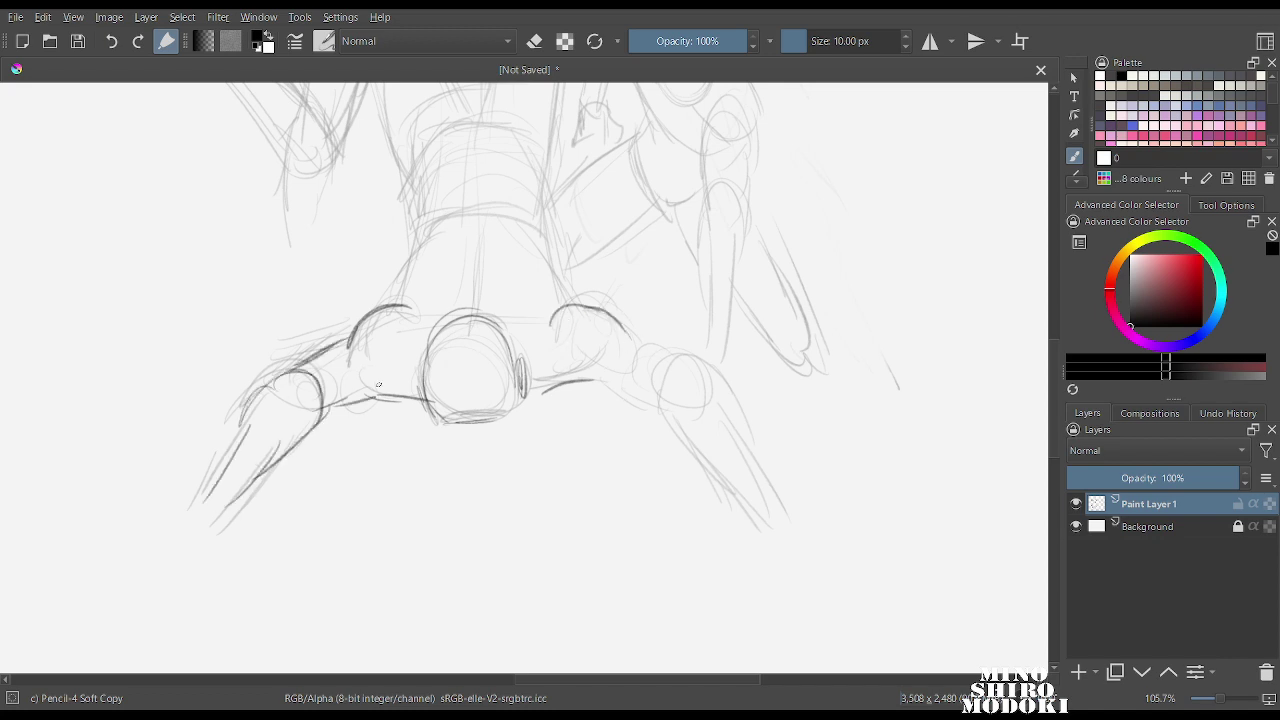
# Redraw the inverted figure's right-hand arm down to the wrist, and reinforce the lower edge of the head.
pyautogui.moveTo(612, 363); pyautogui.dragTo(610, 392)
pyautogui.moveTo(630, 344)
pyautogui.mouseDown()
pyautogui.moveTo(620, 404)
pyautogui.moveTo(672, 372)
pyautogui.moveTo(666, 416)
pyautogui.mouseUp()
pyautogui.moveTo(676, 372); pyautogui.dragTo(670, 420)
pyautogui.moveTo(668, 366)
pyautogui.mouseDown()
pyautogui.moveTo(730, 428)
pyautogui.moveTo(750, 512)
pyautogui.mouseUp()
pyautogui.moveTo(718, 420)
pyautogui.mouseDown()
pyautogui.moveTo(790, 539)
pyautogui.moveTo(745, 510)
pyautogui.moveTo(764, 543)
pyautogui.mouseUp()
pyautogui.moveTo(440, 420); pyautogui.dragTo(506, 415)
pyautogui.scroll(-3, 588, 306)
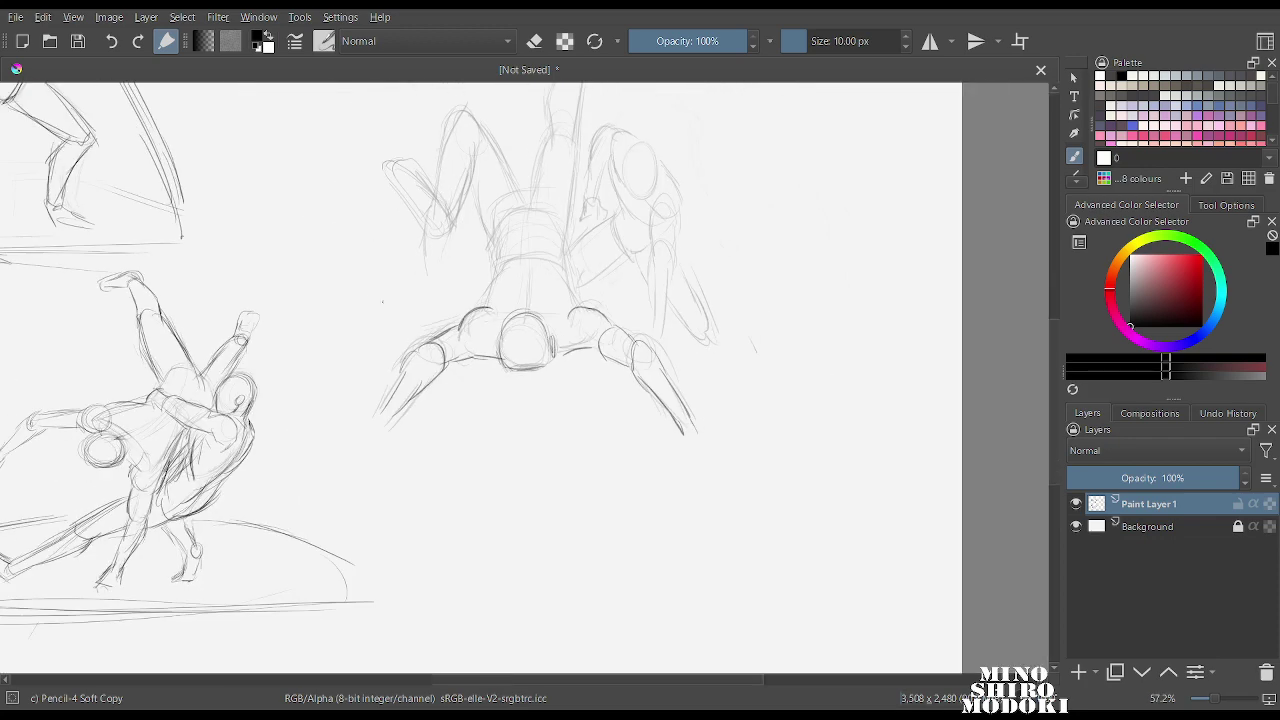
# Draw long, slightly curved motion lines on both sides of the grappling pair.
pyautogui.moveTo(319, 169); pyautogui.dragTo(357, 395)
pyautogui.moveTo(328, 250); pyautogui.dragTo(340, 300)
pyautogui.moveTo(354, 194); pyautogui.dragTo(386, 384)
pyautogui.moveTo(348, 148); pyautogui.dragTo(374, 384)
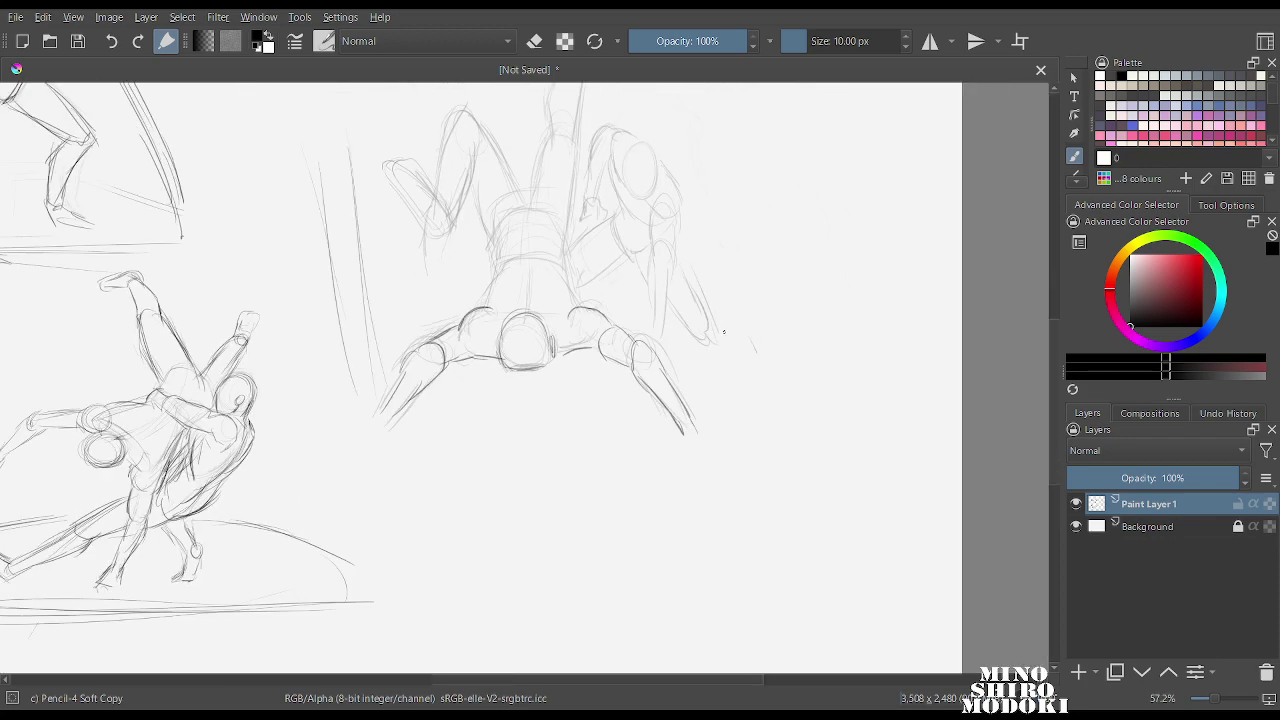
pyautogui.moveTo(744, 206); pyautogui.dragTo(692, 378)
pyautogui.moveTo(778, 178); pyautogui.dragTo(724, 350)
pyautogui.moveTo(798, 198); pyautogui.dragTo(730, 394)
pyautogui.moveTo(796, 226); pyautogui.dragTo(754, 336)
pyautogui.scroll(-5, 580, 270)
# Redraw the inverted figure's torso sides, centre line, waist and pelvis in darker lines.
pyautogui.scroll(8, 560, 290)
pyautogui.moveTo(410, 428); pyautogui.dragTo(460, 350)
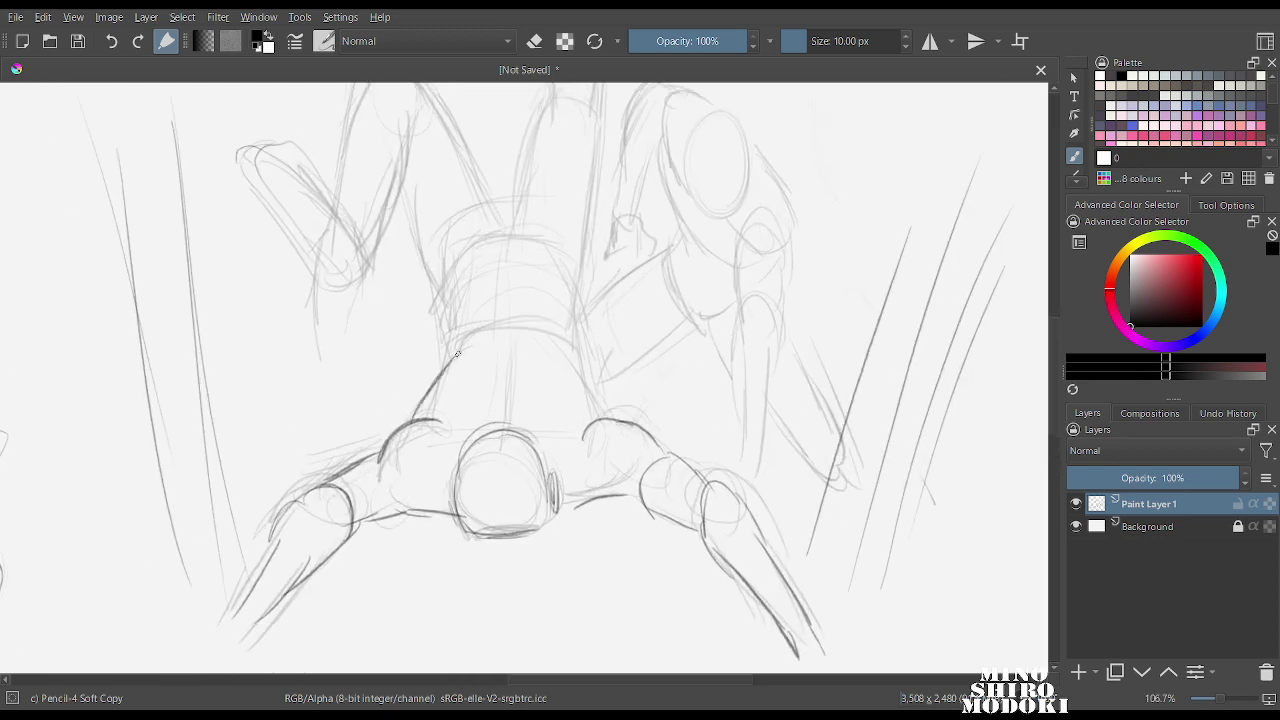
pyautogui.moveTo(430, 398); pyautogui.dragTo(468, 342)
pyautogui.moveTo(572, 348); pyautogui.dragTo(597, 414)
pyautogui.moveTo(506, 406)
pyautogui.mouseDown()
pyautogui.moveTo(507, 332)
pyautogui.moveTo(568, 325)
pyautogui.mouseUp()
pyautogui.moveTo(480, 332); pyautogui.dragTo(450, 352)
pyautogui.moveTo(448, 340)
pyautogui.mouseDown()
pyautogui.moveTo(446, 293)
pyautogui.moveTo(482, 252)
pyautogui.moveTo(548, 250)
pyautogui.moveTo(576, 335)
pyautogui.mouseUp()
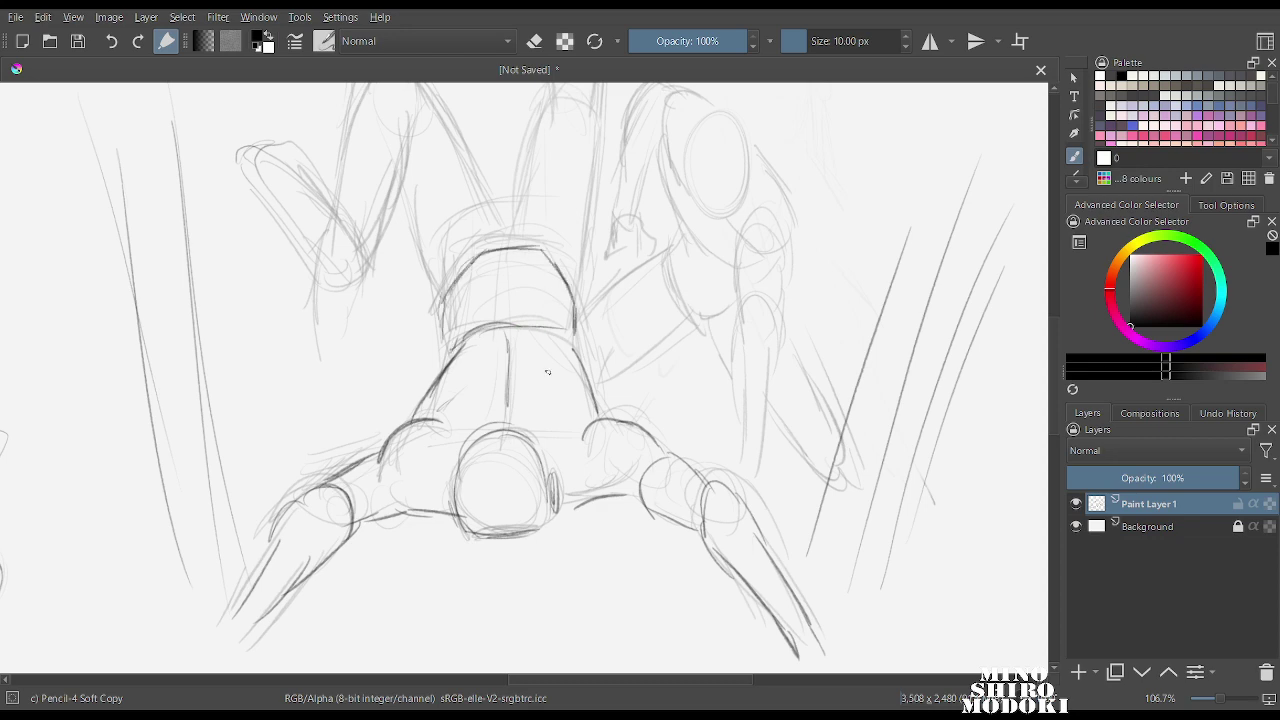
pyautogui.scroll(-3, 564, 217)
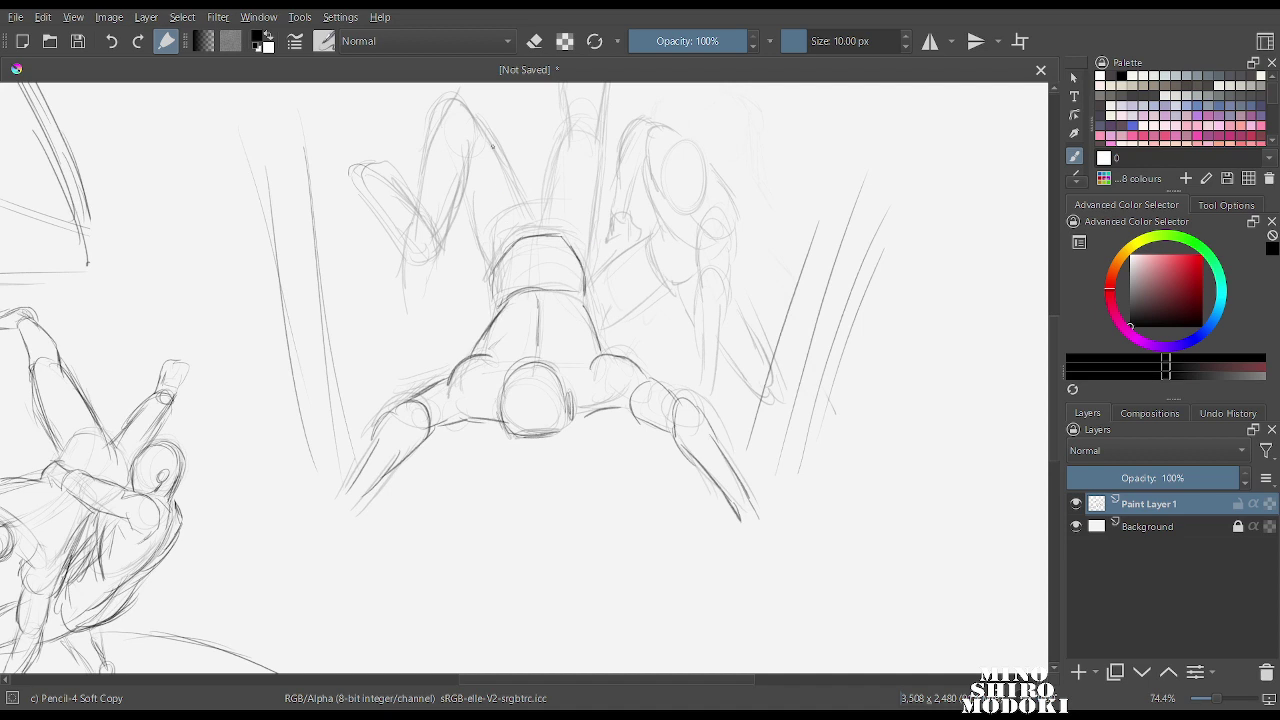
# Redraw the thigh and knee contours of the inverted figure's bent leg.
pyautogui.moveTo(480, 134); pyautogui.dragTo(528, 218)
pyautogui.moveTo(446, 99); pyautogui.dragTo(424, 181)
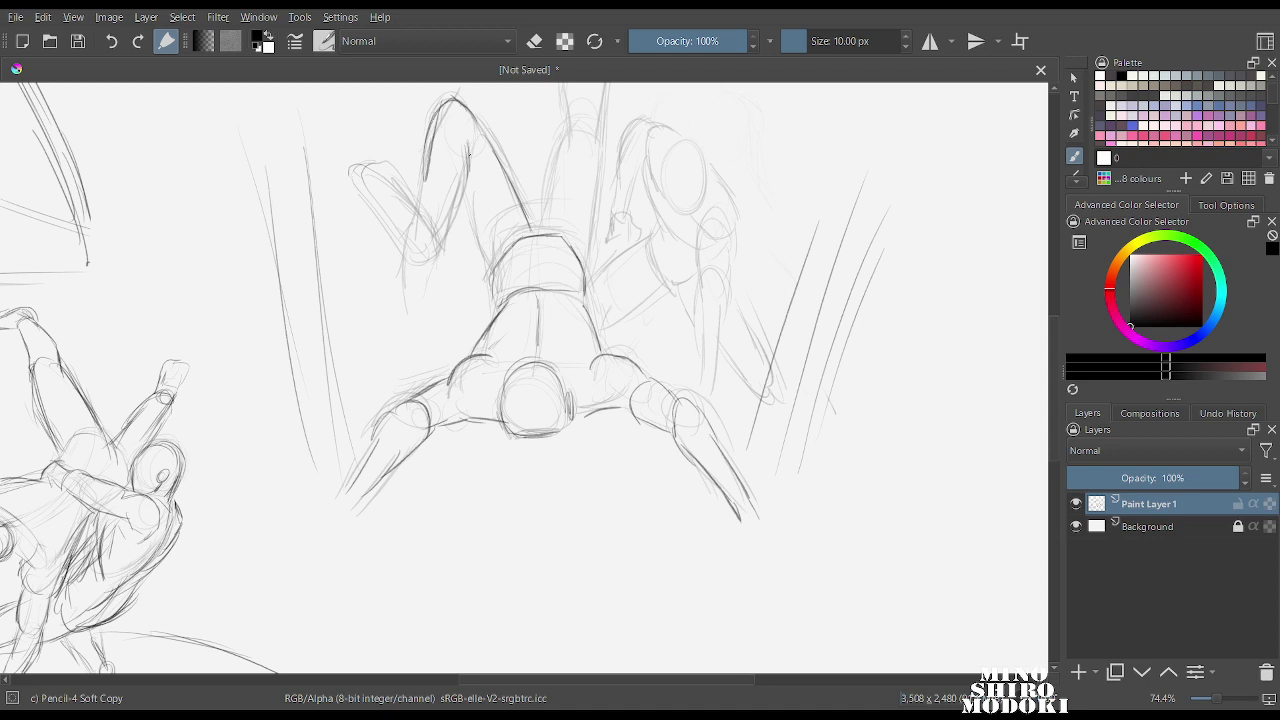
pyautogui.moveTo(470, 146); pyautogui.dragTo(446, 218)
pyautogui.moveTo(432, 138); pyautogui.dragTo(419, 230)
pyautogui.moveTo(470, 160)
pyautogui.mouseDown()
pyautogui.moveTo(450, 226)
pyautogui.moveTo(488, 262)
pyautogui.mouseUp()
pyautogui.moveTo(462, 202); pyautogui.dragTo(490, 280)
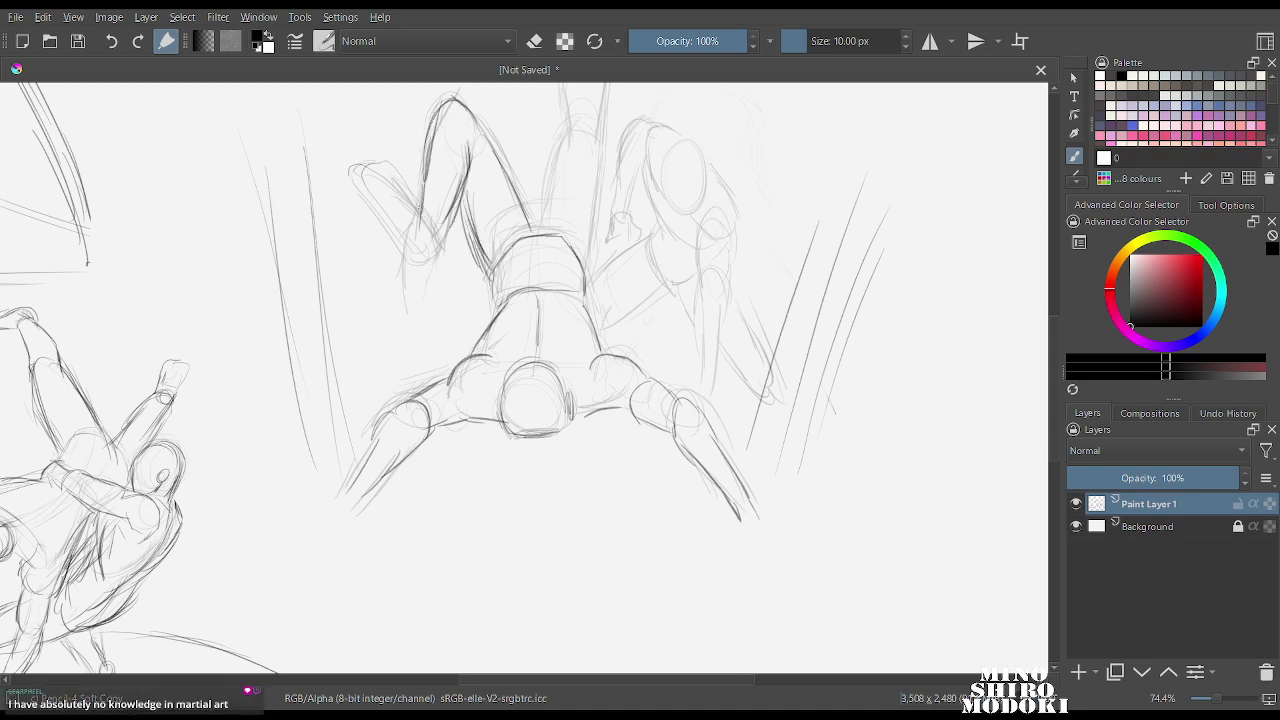
# Redraw the inverted figure's folded lower leg and foot beside the bent thigh.
pyautogui.moveTo(408, 185); pyautogui.dragTo(440, 248)
pyautogui.moveTo(369, 170); pyautogui.dragTo(432, 232)
pyautogui.moveTo(371, 184); pyautogui.dragTo(423, 266)
pyautogui.moveTo(394, 164)
pyautogui.mouseDown()
pyautogui.moveTo(438, 215)
pyautogui.moveTo(410, 244)
pyautogui.moveTo(442, 232)
pyautogui.moveTo(441, 258)
pyautogui.mouseUp()
# Redraw both thigh contours of the inverted figure's raised leg.
pyautogui.moveTo(567, 133); pyautogui.dragTo(539, 222)
pyautogui.moveTo(553, 169); pyautogui.dragTo(541, 237)
pyautogui.moveTo(595, 135); pyautogui.dragTo(588, 270)
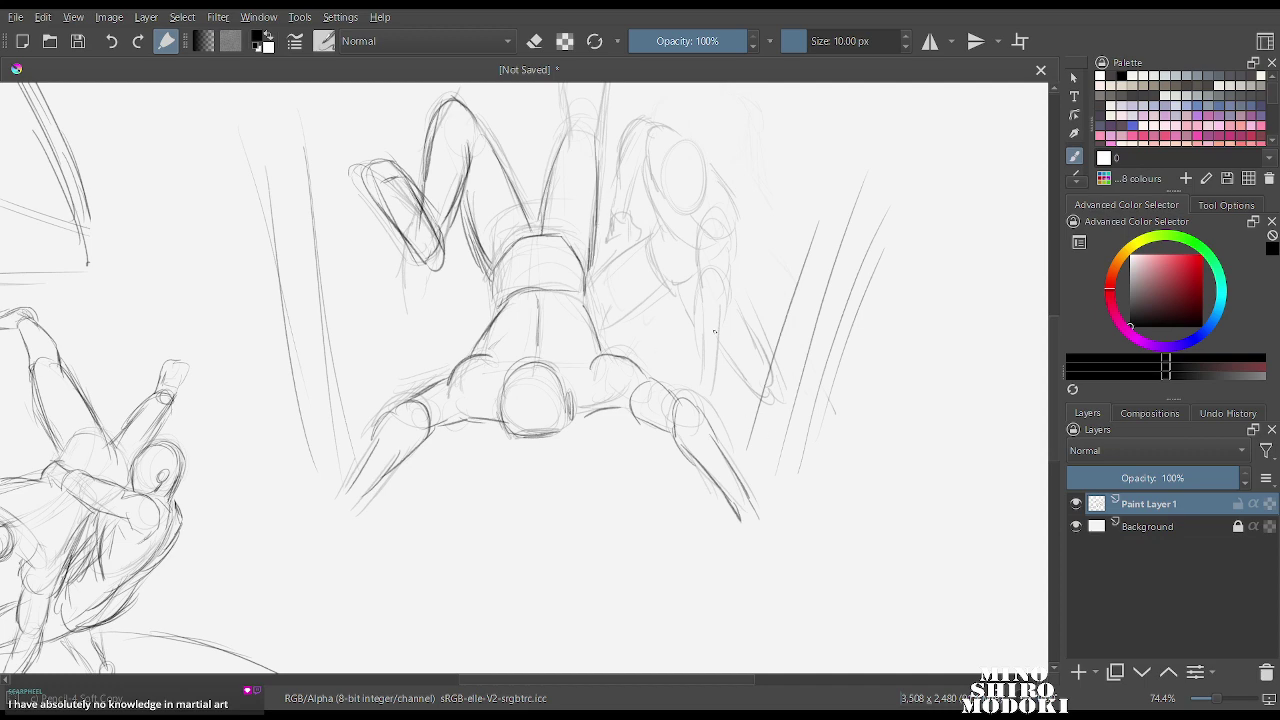
pyautogui.scroll(-2, 606, 274)
pyautogui.scroll(3, 606, 274)
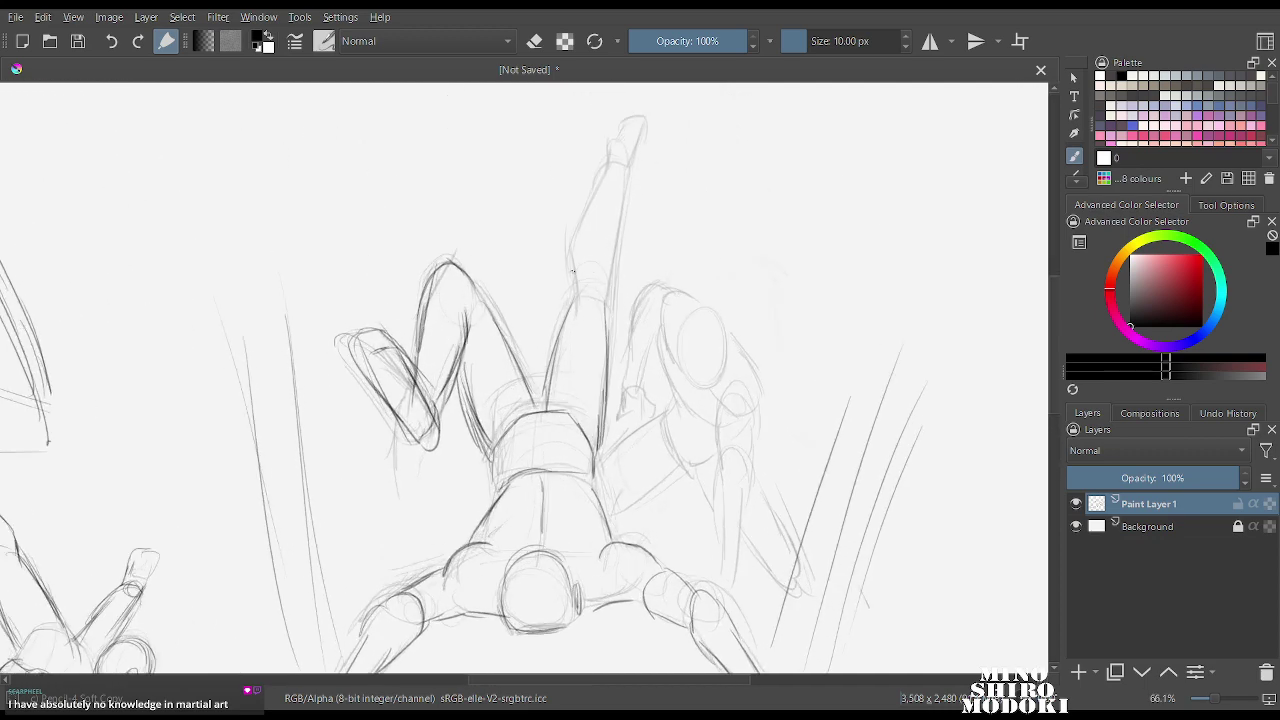
# Redraw the knee and calf contours of the inverted figure's raised leg.
pyautogui.moveTo(571, 257); pyautogui.dragTo(578, 302)
pyautogui.moveTo(583, 210)
pyautogui.mouseDown()
pyautogui.moveTo(569, 258)
pyautogui.moveTo(602, 192)
pyautogui.mouseUp()
pyautogui.moveTo(578, 234); pyautogui.dragTo(606, 172)
pyautogui.moveTo(598, 194)
pyautogui.mouseDown()
pyautogui.moveTo(618, 164)
pyautogui.moveTo(614, 234)
pyautogui.mouseUp()
pyautogui.moveTo(624, 178); pyautogui.dragTo(606, 290)
pyautogui.moveTo(618, 234)
pyautogui.mouseDown()
pyautogui.moveTo(606, 310)
pyautogui.moveTo(566, 334)
pyautogui.mouseUp()
pyautogui.moveTo(571, 300)
pyautogui.mouseDown()
pyautogui.moveTo(554, 368)
pyautogui.moveTo(606, 414)
pyautogui.mouseUp()
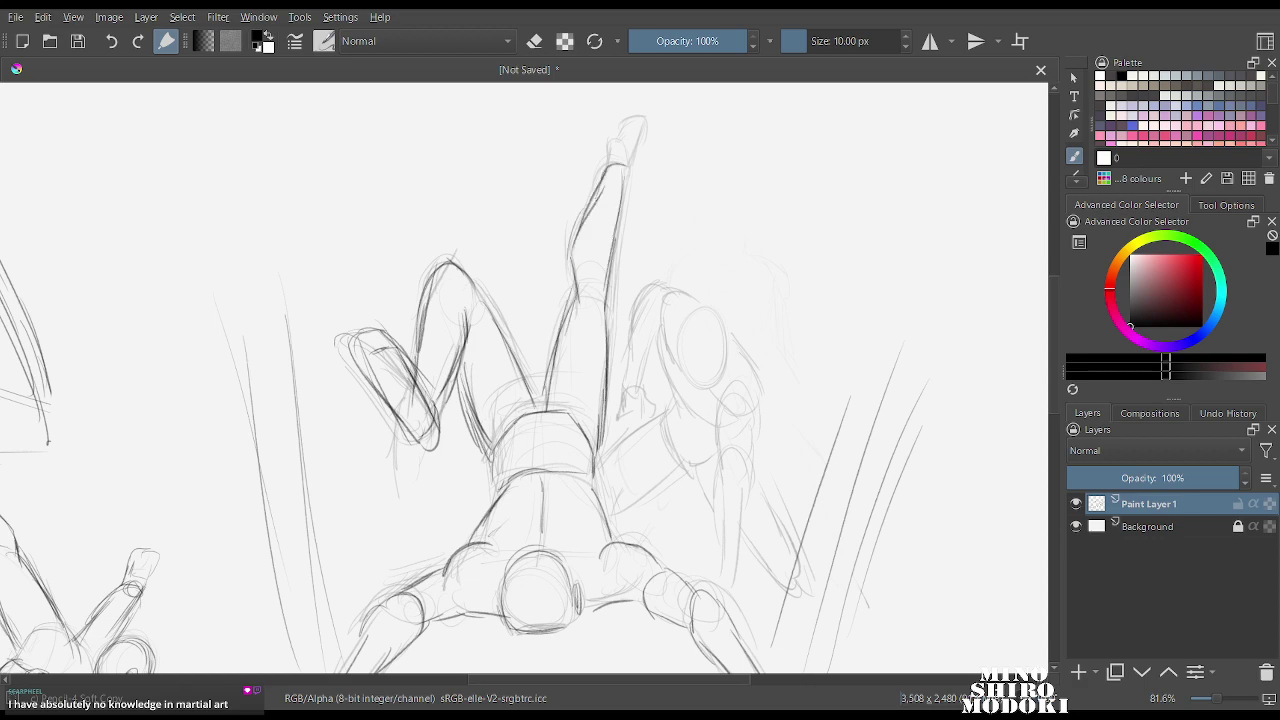
# Redraw the ankle and foot at the end of the inverted figure's raised leg.
pyautogui.scroll(-5, 614, 290)
pyautogui.scroll(5, 614, 290)
pyautogui.scroll(3, 612, 281)
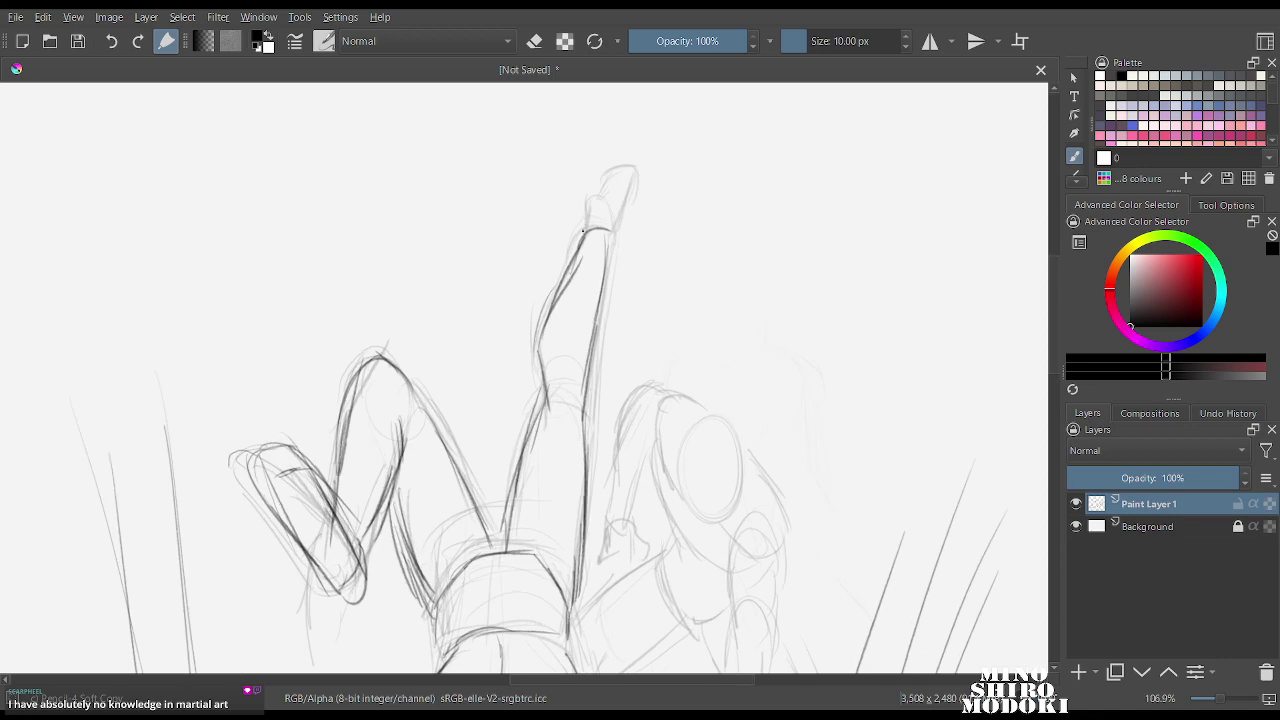
pyautogui.moveTo(583, 234)
pyautogui.mouseDown()
pyautogui.moveTo(604, 200)
pyautogui.moveTo(630, 216)
pyautogui.moveTo(604, 258)
pyautogui.mouseUp()
pyautogui.moveTo(610, 166); pyautogui.dragTo(633, 192)
pyautogui.scroll(-5, 610, 250)
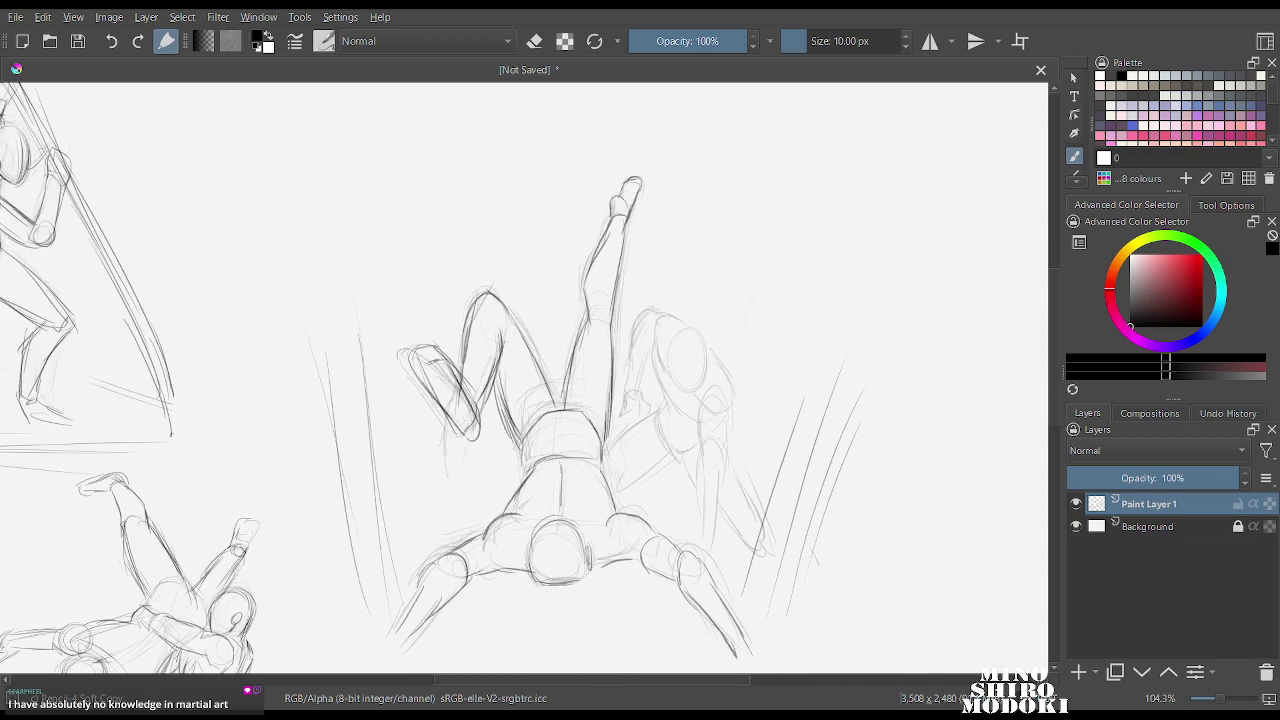
# Redraw the crouching figure's oval head and the shoulder line beside it in darker lines.
pyautogui.scroll(2, 556, 332)
pyautogui.scroll(3, 700, 260)
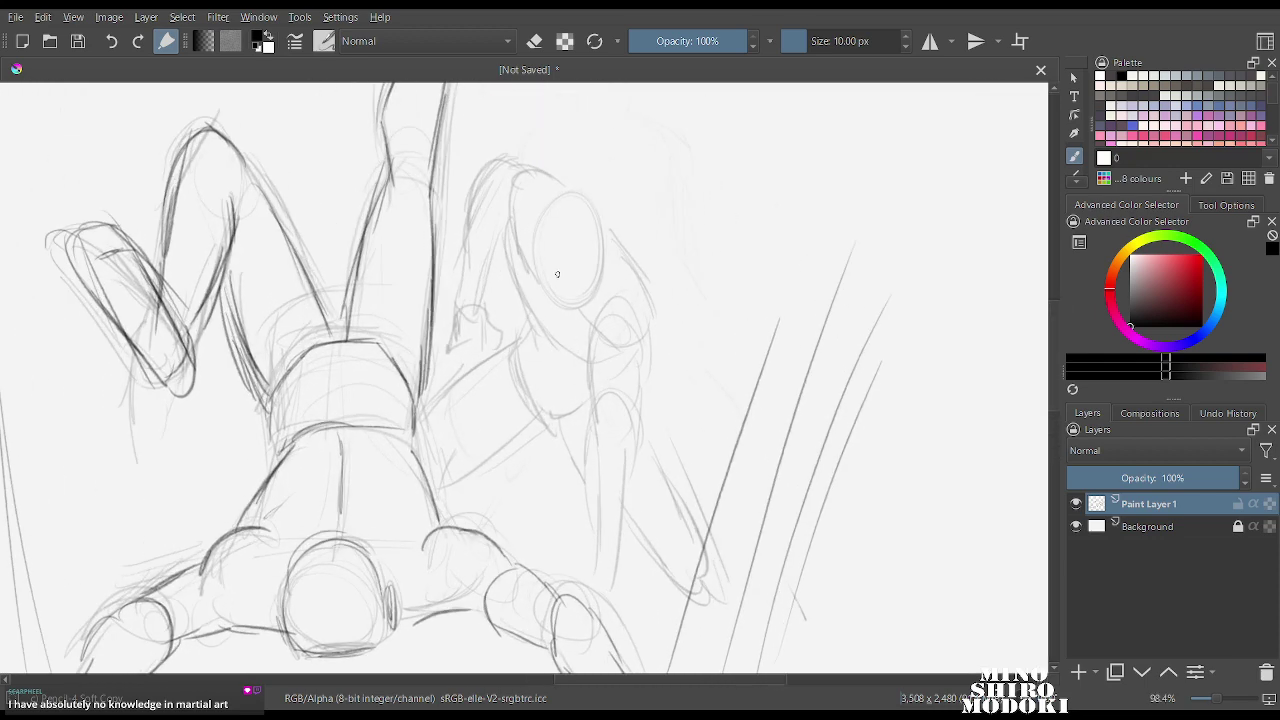
pyautogui.moveTo(562, 200); pyautogui.dragTo(543, 292)
pyautogui.moveTo(600, 254); pyautogui.dragTo(584, 303)
pyautogui.moveTo(540, 250)
pyautogui.mouseDown()
pyautogui.moveTo(553, 302)
pyautogui.moveTo(576, 307)
pyautogui.moveTo(601, 271)
pyautogui.mouseUp()
pyautogui.moveTo(570, 191)
pyautogui.mouseDown()
pyautogui.moveTo(510, 196)
pyautogui.moveTo(506, 216)
pyautogui.mouseUp()
# Redraw the crouching figure's right-hand shoulder and hanging arm down to the wrist.
pyautogui.moveTo(612, 236)
pyautogui.mouseDown()
pyautogui.moveTo(642, 342)
pyautogui.moveTo(588, 356)
pyautogui.moveTo(646, 374)
pyautogui.mouseUp()
pyautogui.moveTo(604, 326); pyautogui.dragTo(590, 406)
pyautogui.moveTo(642, 352)
pyautogui.mouseDown()
pyautogui.moveTo(634, 416)
pyautogui.moveTo(590, 462)
pyautogui.moveTo(634, 456)
pyautogui.moveTo(628, 472)
pyautogui.mouseUp()
pyautogui.moveTo(638, 424); pyautogui.dragTo(622, 522)
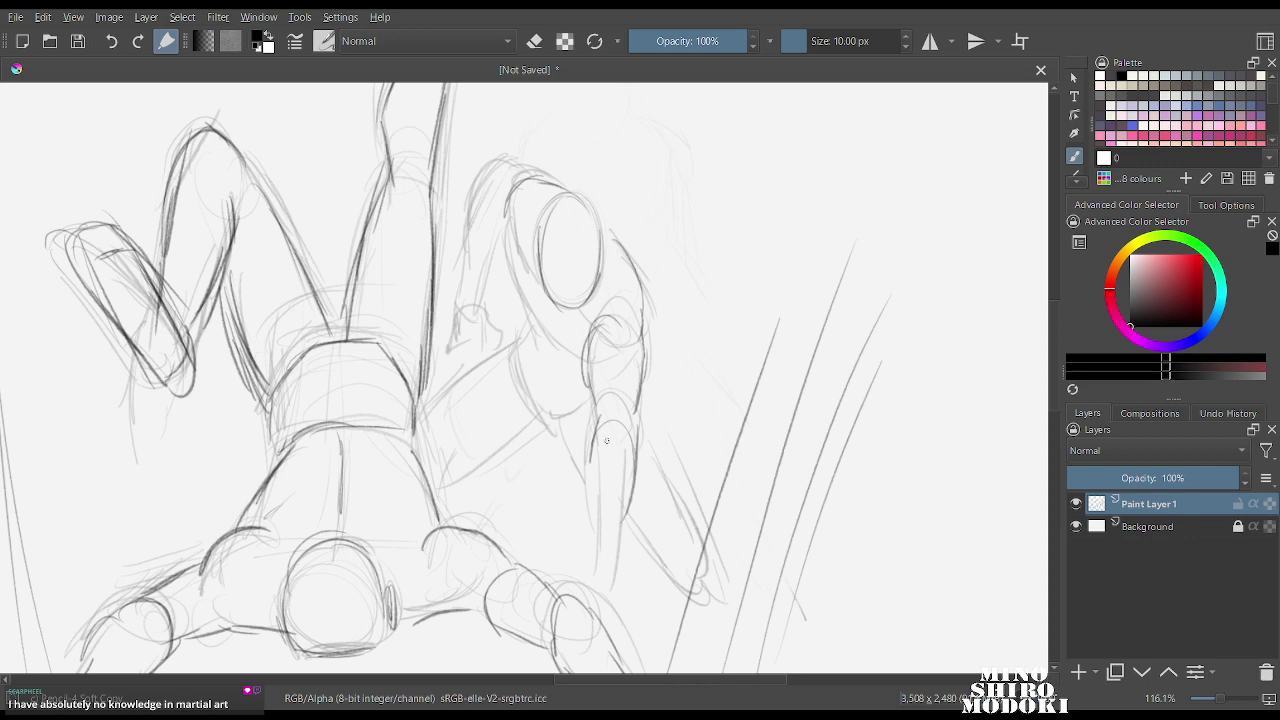
pyautogui.moveTo(596, 410); pyautogui.dragTo(599, 564)
pyautogui.moveTo(625, 500); pyautogui.dragTo(618, 598)
pyautogui.moveTo(605, 534); pyautogui.dragTo(603, 560)
# Redraw the crouching figure's far shoulder, upper arm and adjoining chest contour.
pyautogui.moveTo(502, 172)
pyautogui.mouseDown()
pyautogui.moveTo(528, 166)
pyautogui.moveTo(464, 216)
pyautogui.mouseUp()
pyautogui.moveTo(474, 188)
pyautogui.mouseDown()
pyautogui.moveTo(466, 248)
pyautogui.moveTo(474, 200)
pyautogui.mouseUp()
pyautogui.moveTo(476, 198); pyautogui.dragTo(470, 260)
pyautogui.moveTo(504, 218)
pyautogui.mouseDown()
pyautogui.moveTo(514, 296)
pyautogui.moveTo(530, 316)
pyautogui.mouseUp()
pyautogui.moveTo(528, 264); pyautogui.dragTo(500, 248)
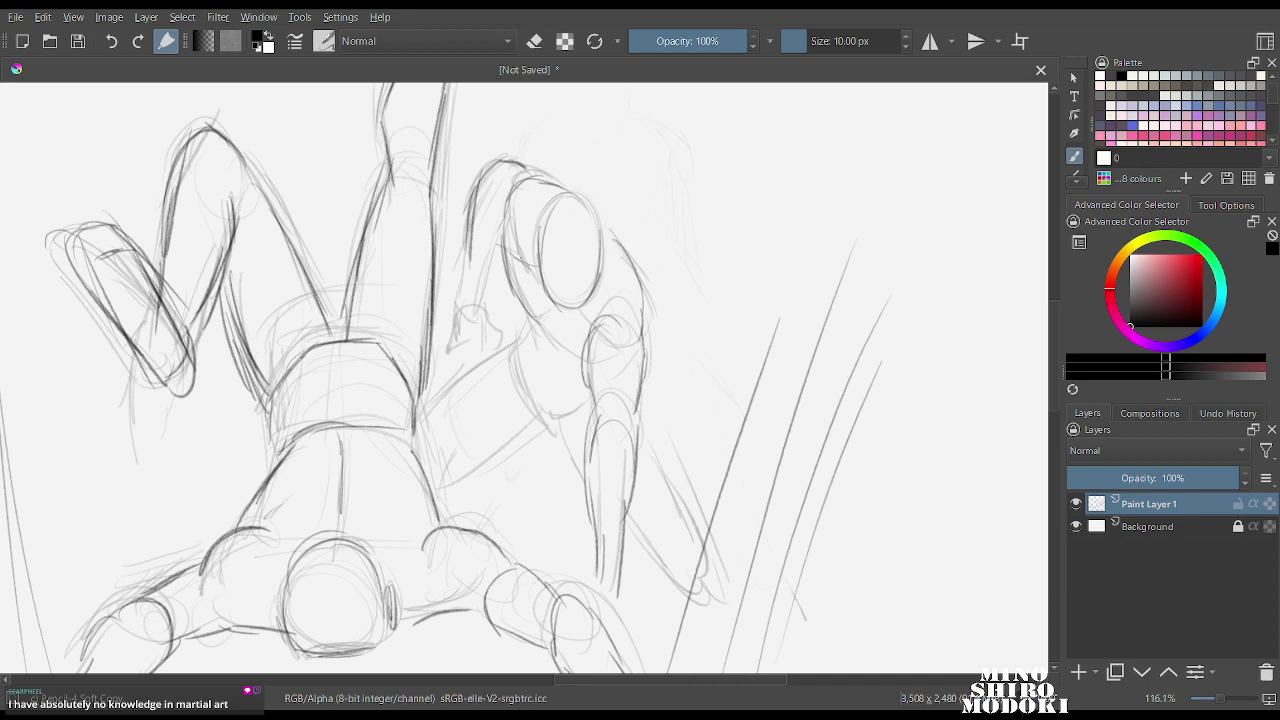
# Redraw the crouching figure's gripping hand and forearm beside the inverted figure's raised leg.
pyautogui.moveTo(544, 313)
pyautogui.mouseDown()
pyautogui.moveTo(585, 355)
pyautogui.moveTo(522, 344)
pyautogui.moveTo(500, 359)
pyautogui.mouseUp()
pyautogui.moveTo(500, 212)
pyautogui.mouseDown()
pyautogui.moveTo(486, 274)
pyautogui.moveTo(460, 304)
pyautogui.mouseUp()
pyautogui.moveTo(492, 258)
pyautogui.mouseDown()
pyautogui.moveTo(480, 310)
pyautogui.moveTo(458, 316)
pyautogui.mouseUp()
pyautogui.moveTo(486, 298); pyautogui.dragTo(448, 352)
pyautogui.moveTo(490, 302)
pyautogui.mouseDown()
pyautogui.moveTo(484, 326)
pyautogui.moveTo(500, 330)
pyautogui.mouseUp()
pyautogui.moveTo(498, 328)
pyautogui.mouseDown()
pyautogui.moveTo(504, 344)
pyautogui.moveTo(452, 374)
pyautogui.mouseUp()
pyautogui.moveTo(452, 372); pyautogui.dragTo(482, 358)
pyautogui.moveTo(458, 374); pyautogui.dragTo(486, 362)
pyautogui.moveTo(486, 312); pyautogui.dragTo(480, 337)
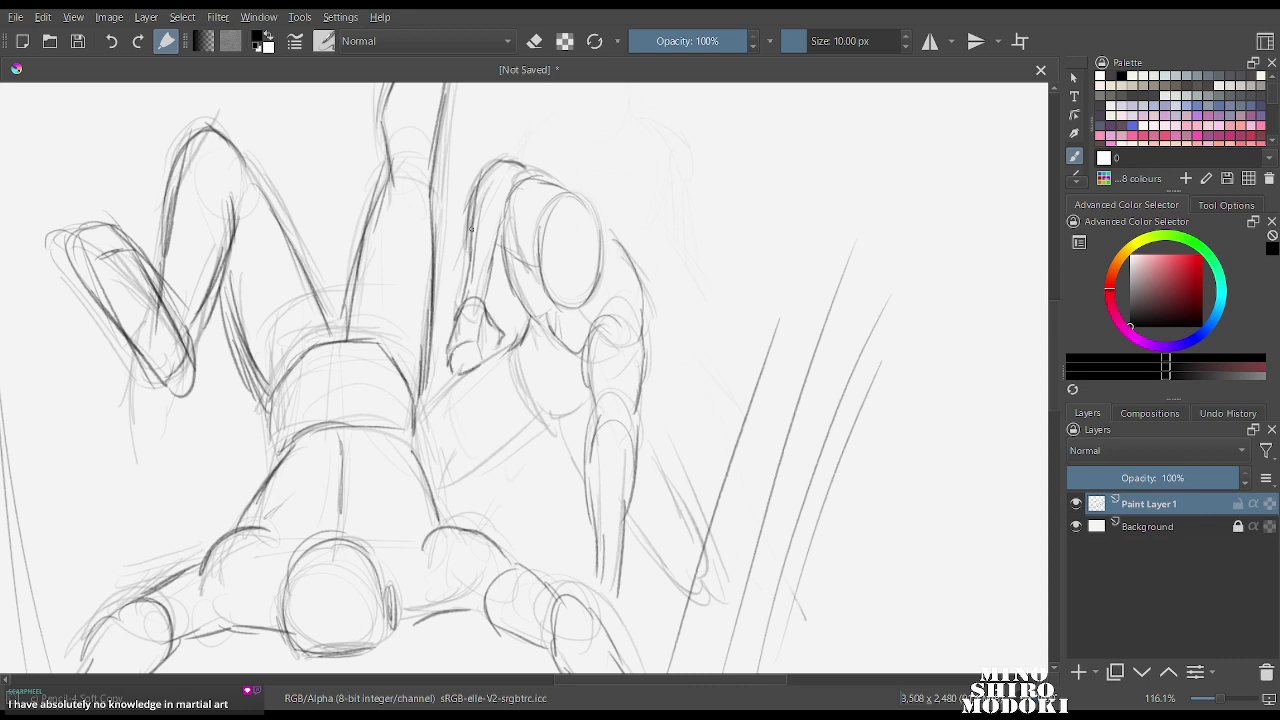
pyautogui.moveTo(470, 206); pyautogui.dragTo(460, 296)
pyautogui.moveTo(502, 232); pyautogui.dragTo(486, 294)
pyautogui.moveTo(490, 180); pyautogui.dragTo(518, 192)
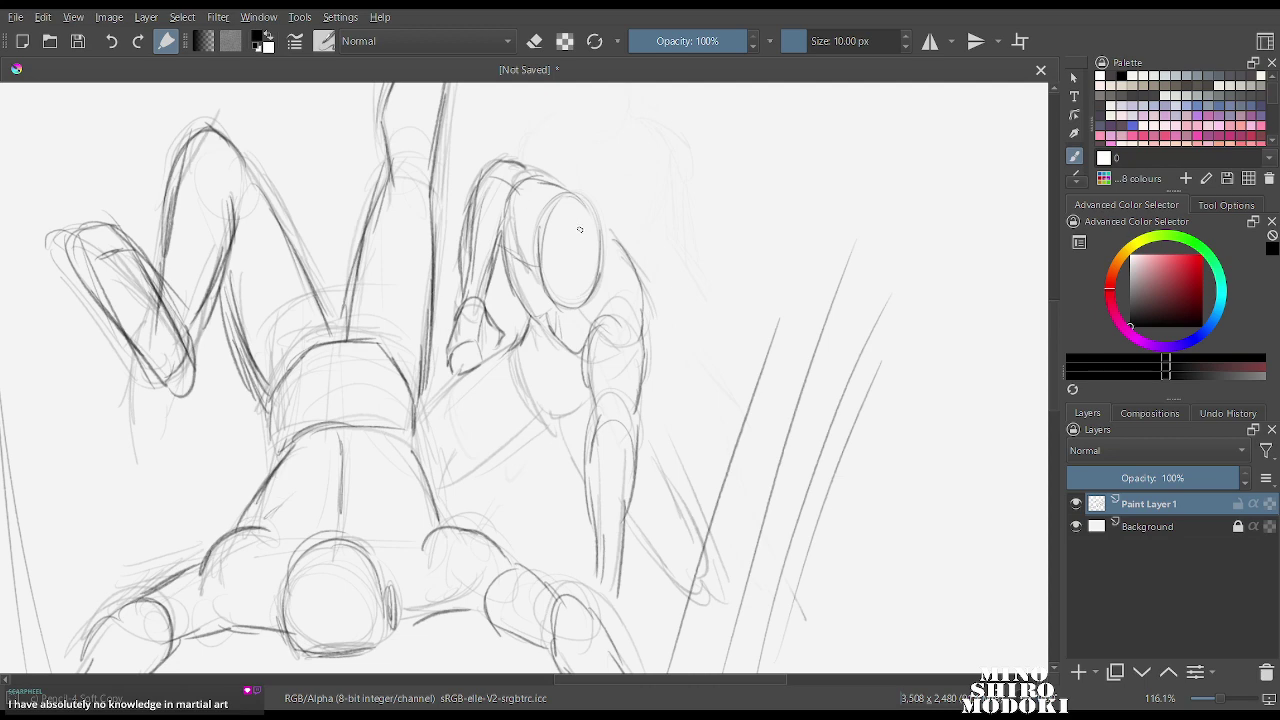
# Check the pair in mirrored view and redraw the crouching figure's torso edge and both legs.
pyautogui.press('m')
pyautogui.scroll(-3, 582, 231)
pyautogui.scroll(3, 590, 235)
pyautogui.press('m')
pyautogui.moveTo(500, 333)
pyautogui.mouseDown()
pyautogui.moveTo(500, 223)
pyautogui.moveTo(504, 258)
pyautogui.moveTo(535, 292)
pyautogui.mouseUp()
pyautogui.moveTo(504, 226); pyautogui.dragTo(402, 302)
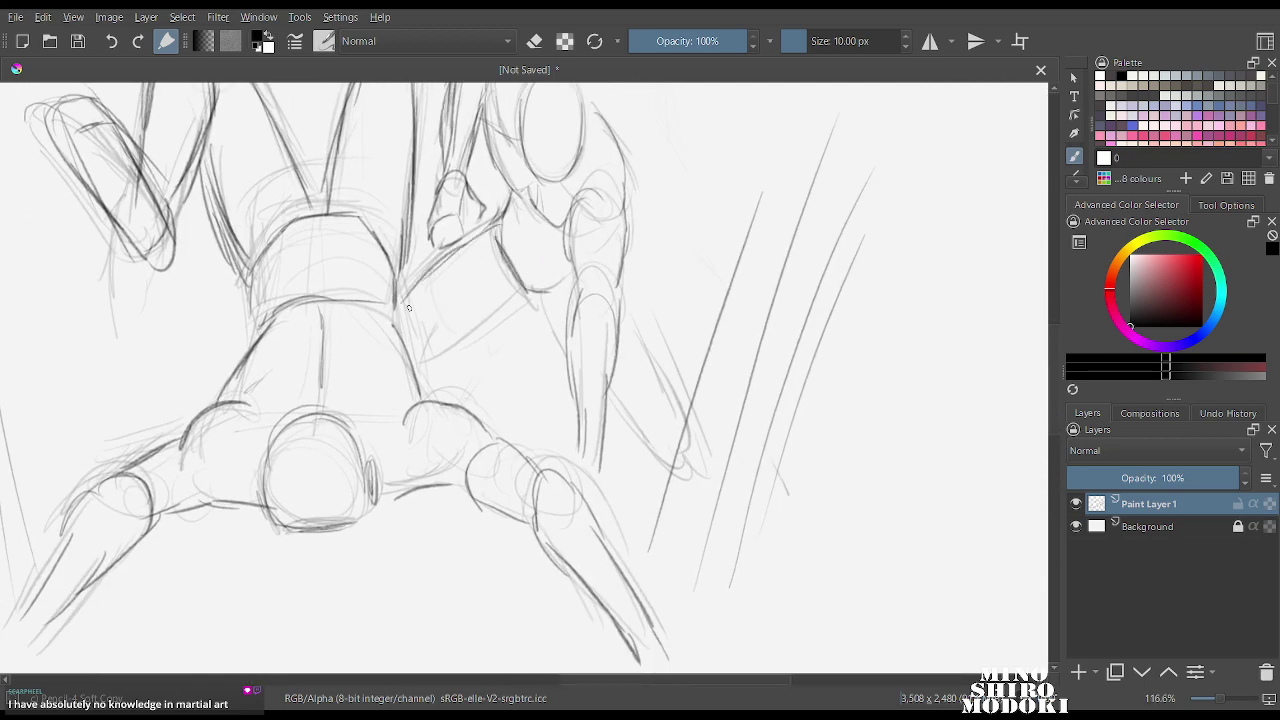
pyautogui.moveTo(518, 290); pyautogui.dragTo(412, 366)
pyautogui.moveTo(560, 290); pyautogui.dragTo(536, 350)
pyautogui.moveTo(622, 290); pyautogui.dragTo(681, 449)
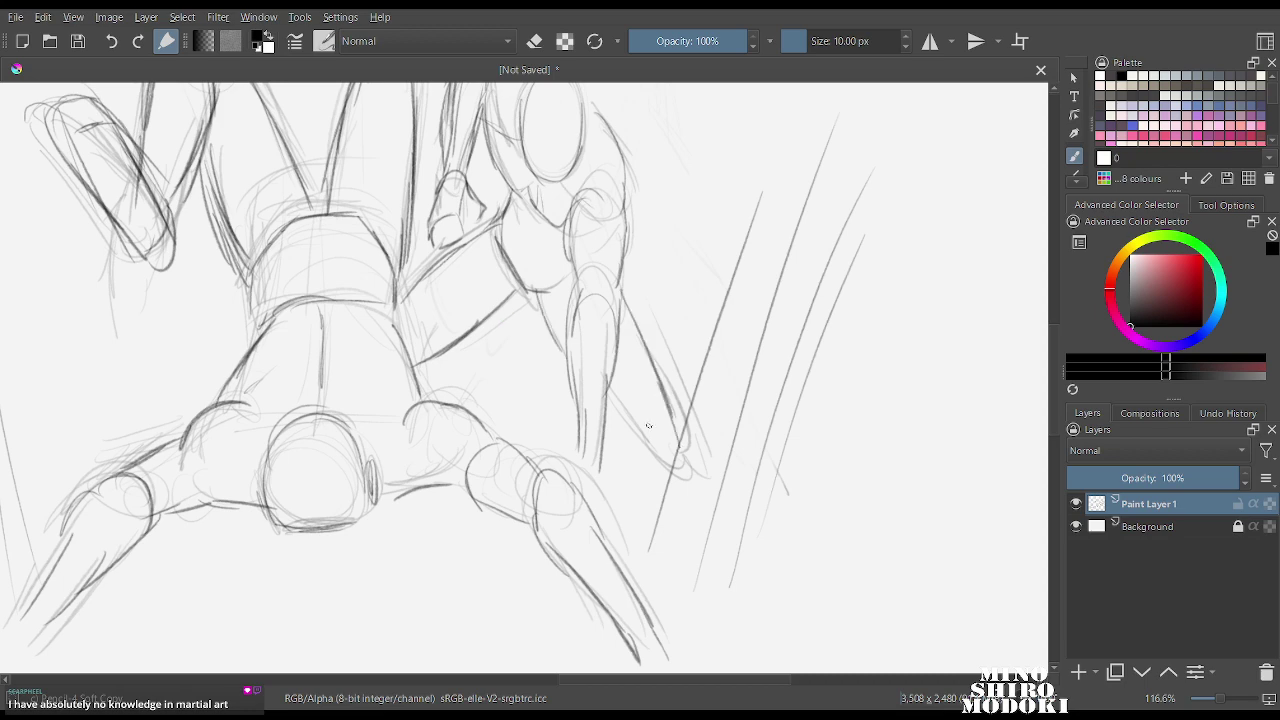
pyautogui.moveTo(618, 400); pyautogui.dragTo(687, 454)
pyautogui.moveTo(636, 315); pyautogui.dragTo(661, 395)
pyautogui.moveTo(622, 185); pyautogui.dragTo(622, 263)
# Check the pair in mirrored view and reinforce the crouching figure's upper back line behind the head.
pyautogui.scroll(-3, 671, 194)
pyautogui.scroll(-3, 671, 195)
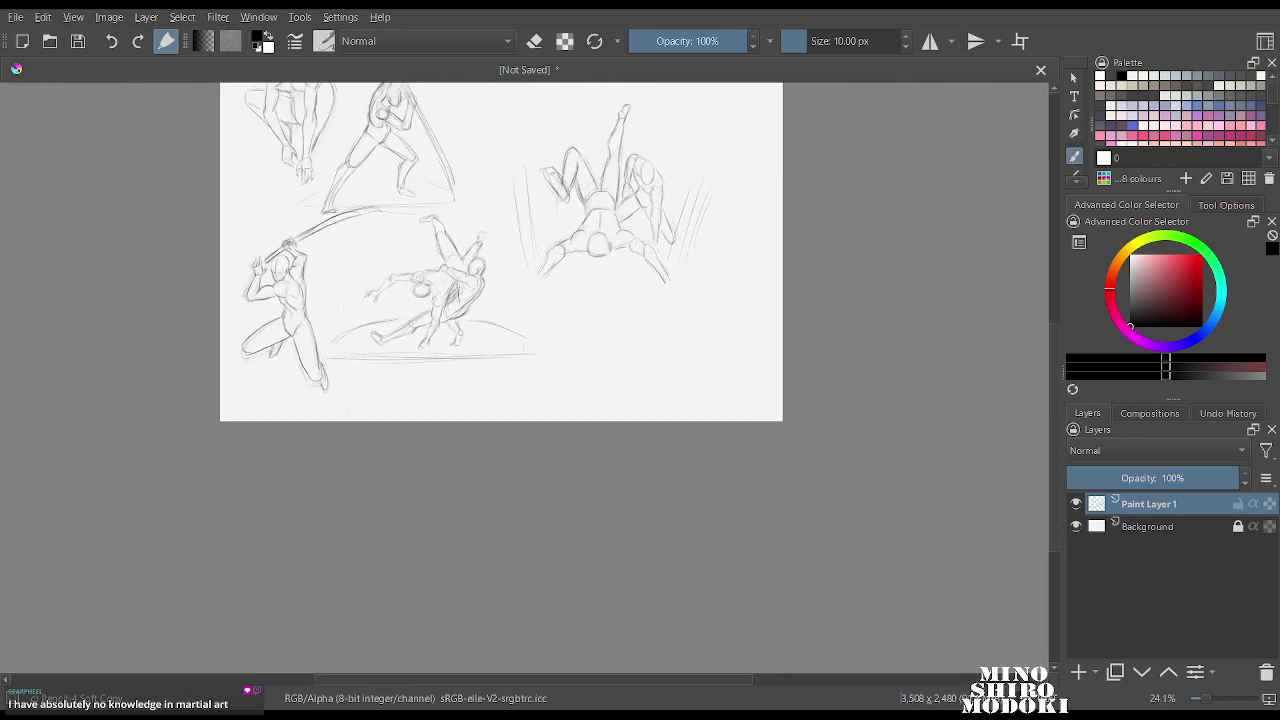
pyautogui.scroll(3, 670, 196)
pyautogui.press('m')
pyautogui.press('m')
pyautogui.scroll(1, 640, 250)
pyautogui.moveTo(685, 120); pyautogui.dragTo(685, 238)
pyautogui.scroll(2, 685, 238)
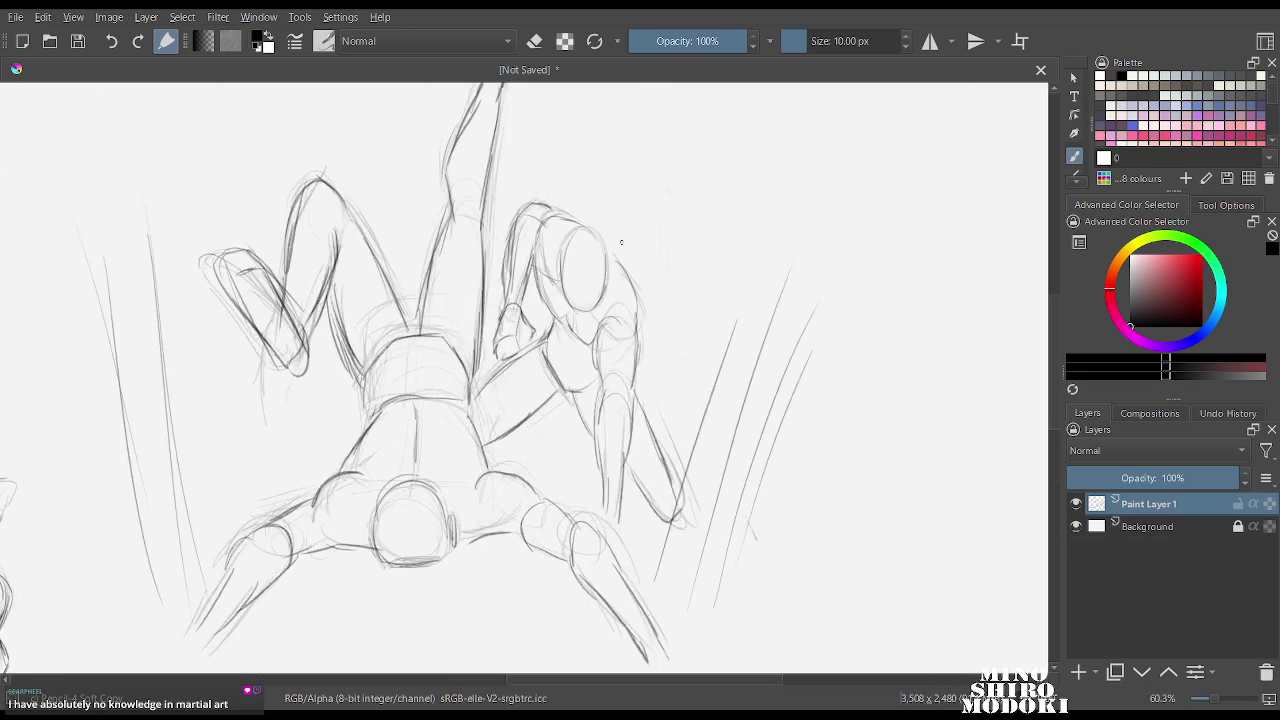
pyautogui.moveTo(552, 212); pyautogui.dragTo(586, 229)
pyautogui.scroll(-6, 646, 220)
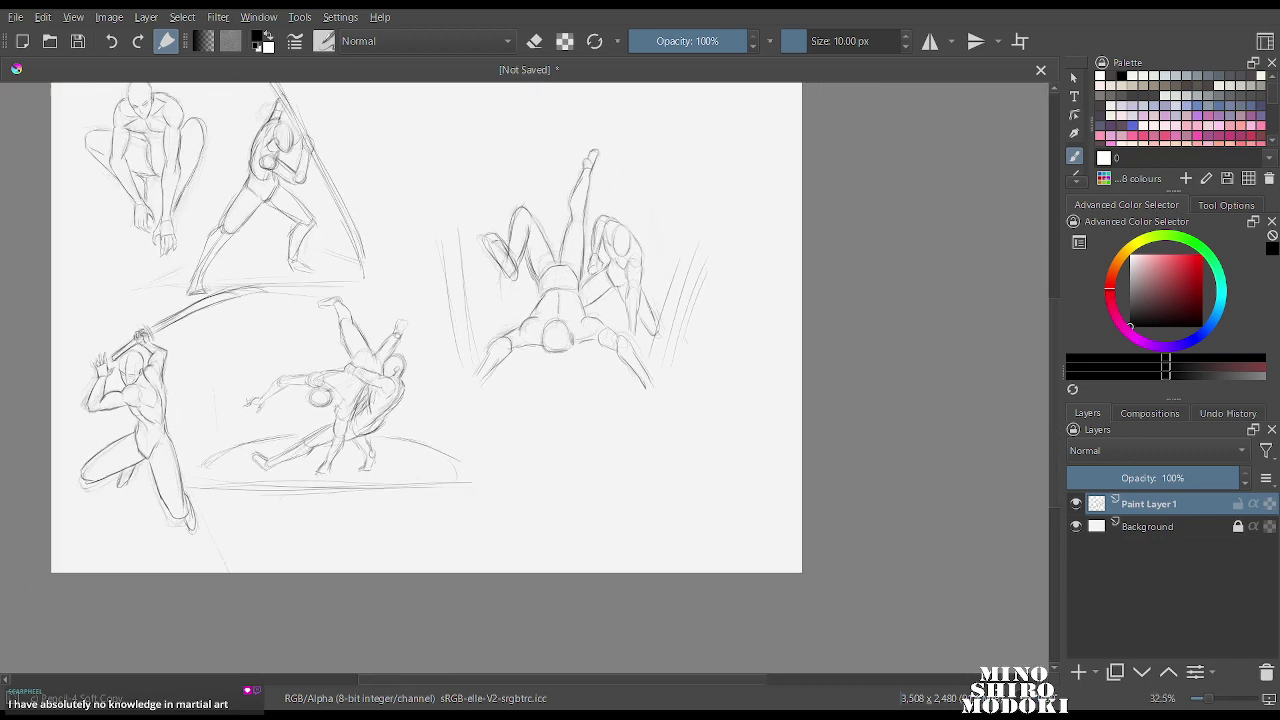
# Lasso the grappling pair, scale it to about two thirds, and move it beside the figure with the long pole.
pyautogui.scroll(2, 646, 220)
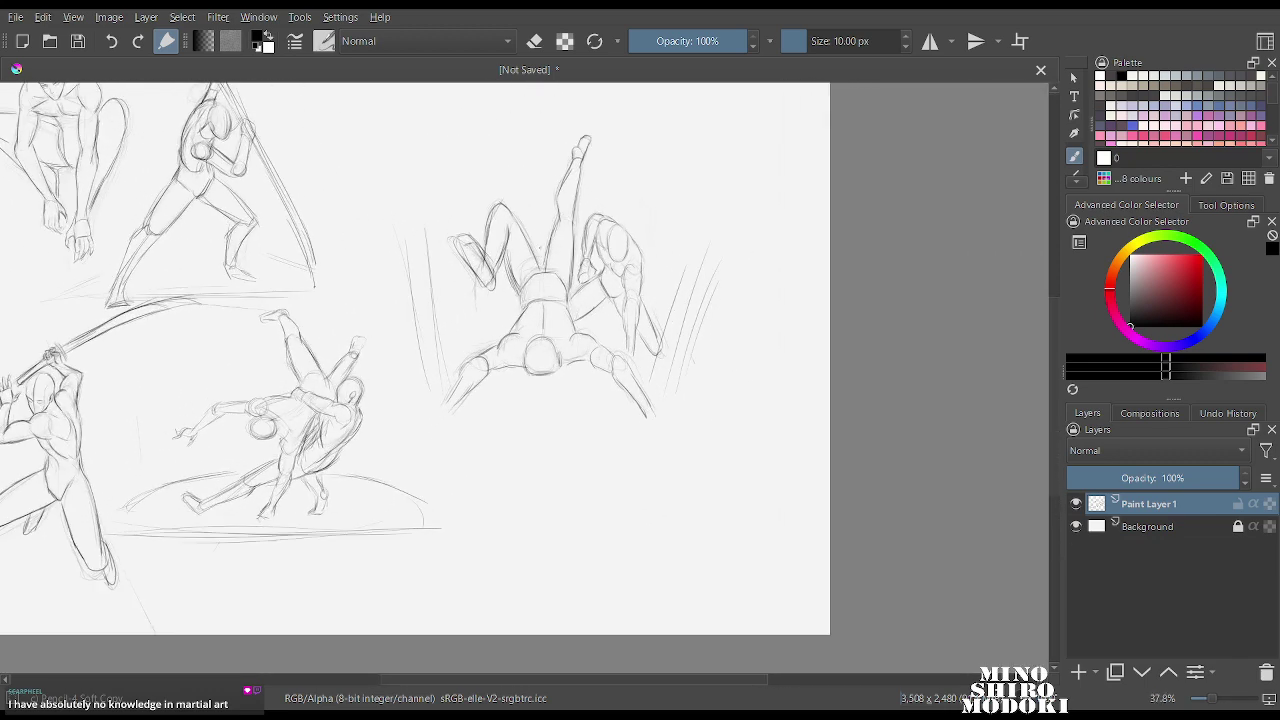
pyautogui.press('l')
pyautogui.moveTo(665, 110)
pyautogui.mouseDown()
pyautogui.moveTo(386, 233)
pyautogui.moveTo(609, 486)
pyautogui.moveTo(780, 220)
pyautogui.mouseUp()
pyautogui.hotkey('ctrl', 't')
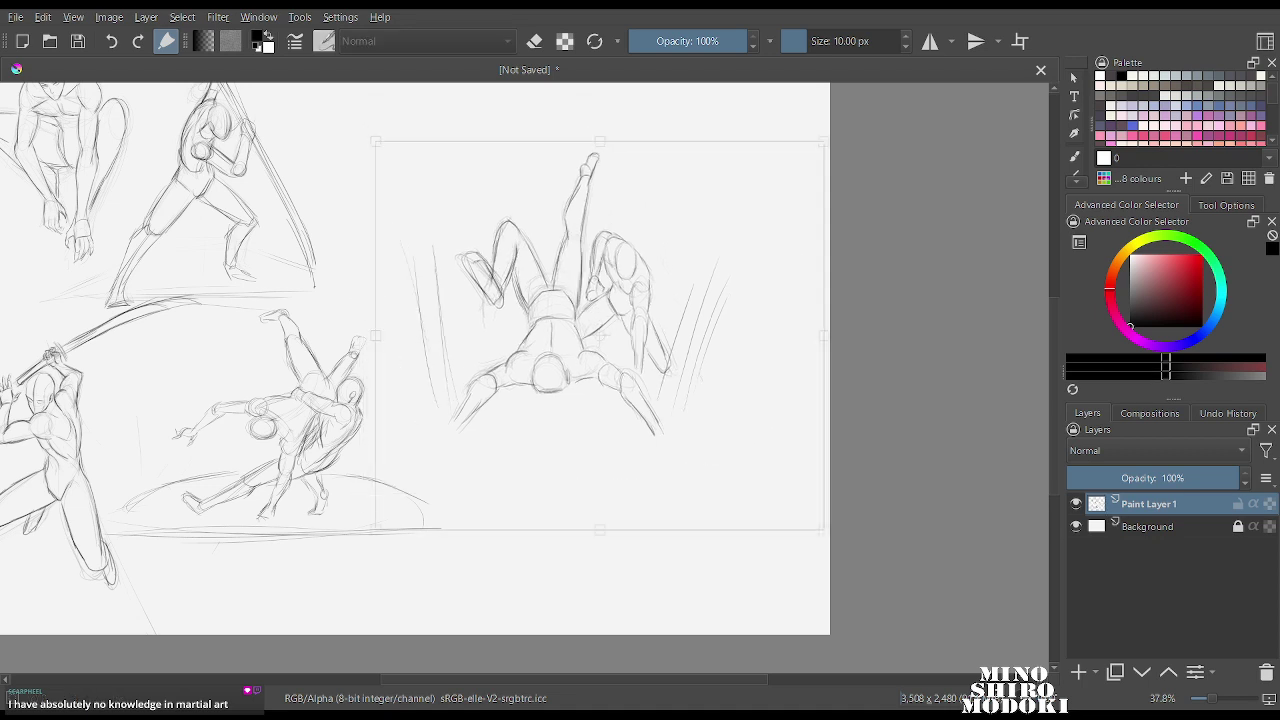
pyautogui.moveTo(590, 311); pyautogui.dragTo(611, 356)
pyautogui.moveTo(812, 160); pyautogui.dragTo(708, 274)
pyautogui.moveTo(550, 390); pyautogui.dragTo(471, 199)
pyautogui.moveTo(515, 312); pyautogui.dragTo(443, 200)
pyautogui.press('Return')
pyautogui.press('b')
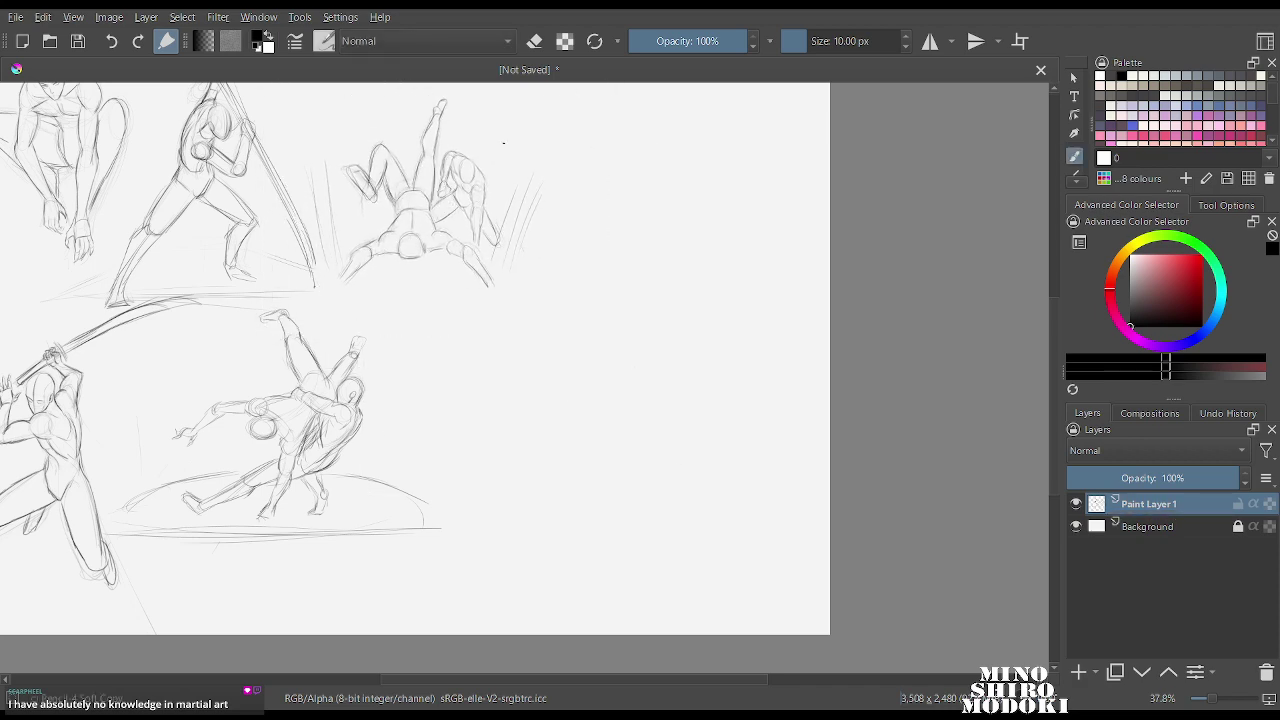
# Refine the inverted figure's left-hand forearm and draw its hand with spread fingers.
pyautogui.scroll(5, 350, 270)
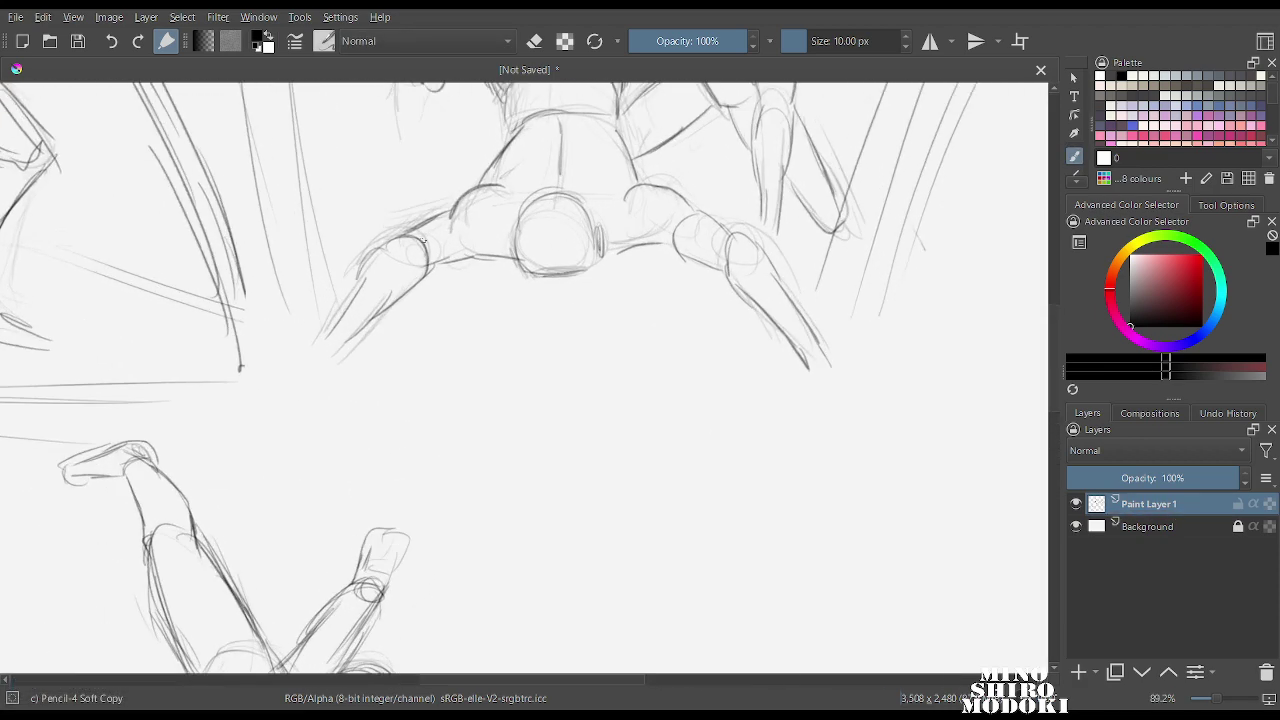
pyautogui.moveTo(370, 270); pyautogui.dragTo(312, 360)
pyautogui.moveTo(408, 278)
pyautogui.mouseDown()
pyautogui.moveTo(346, 356)
pyautogui.moveTo(312, 361)
pyautogui.moveTo(344, 378)
pyautogui.mouseUp()
pyautogui.moveTo(316, 348)
pyautogui.mouseDown()
pyautogui.moveTo(287, 384)
pyautogui.moveTo(366, 403)
pyautogui.moveTo(318, 398)
pyautogui.moveTo(312, 438)
pyautogui.mouseUp()
pyautogui.moveTo(334, 390); pyautogui.dragTo(312, 437)
pyautogui.moveTo(290, 377)
pyautogui.mouseDown()
pyautogui.moveTo(273, 414)
pyautogui.moveTo(297, 433)
pyautogui.mouseUp()
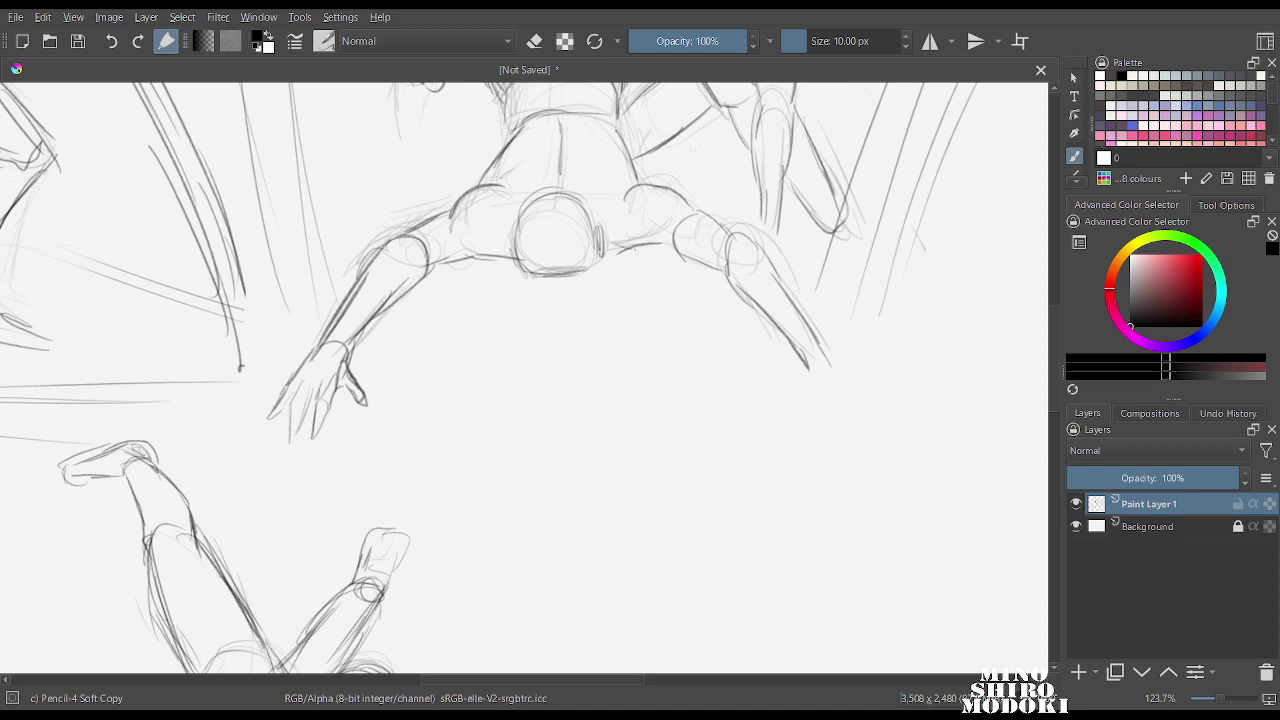
# Draw the inverted figure's right-hand hand with spread fingers and reinforce the forearm.
pyautogui.moveTo(797, 338); pyautogui.dragTo(805, 378)
pyautogui.moveTo(812, 334)
pyautogui.mouseDown()
pyautogui.moveTo(836, 370)
pyautogui.moveTo(815, 360)
pyautogui.moveTo(785, 393)
pyautogui.moveTo(786, 382)
pyautogui.moveTo(852, 386)
pyautogui.moveTo(836, 440)
pyautogui.mouseUp()
pyautogui.moveTo(818, 394); pyautogui.dragTo(834, 442)
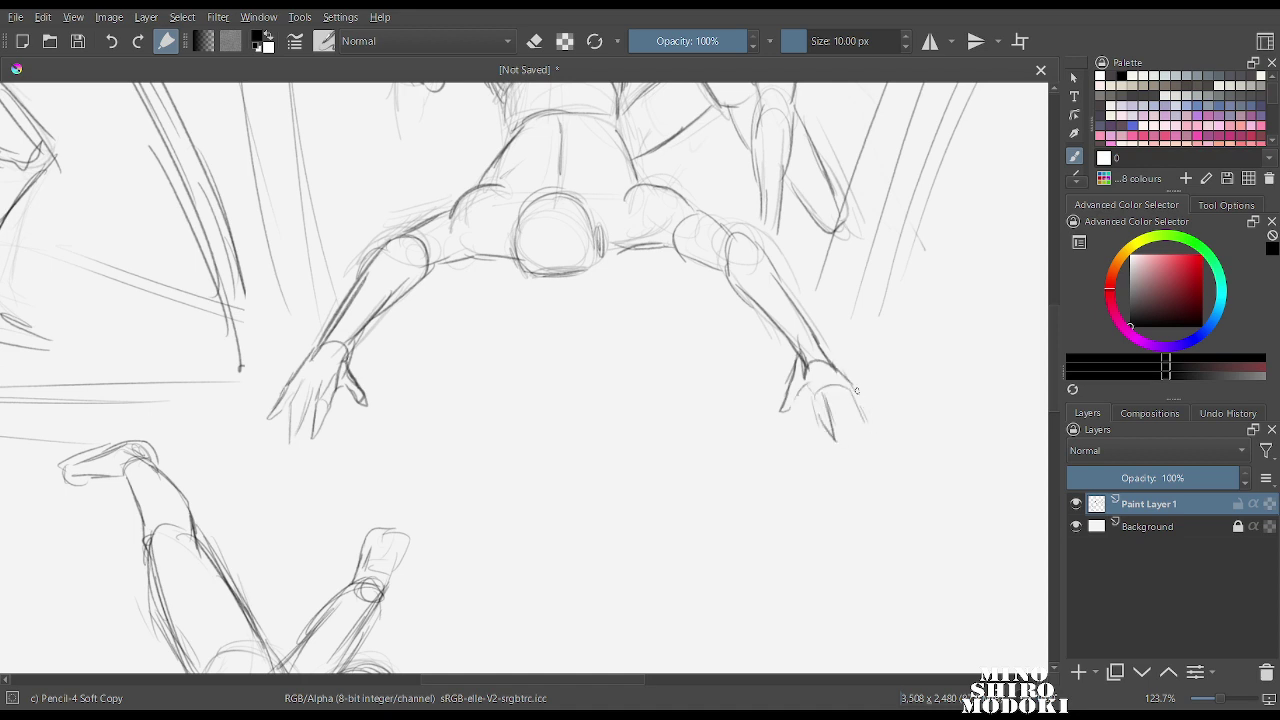
pyautogui.moveTo(856, 390); pyautogui.dragTo(872, 428)
pyautogui.moveTo(735, 289); pyautogui.dragTo(801, 362)
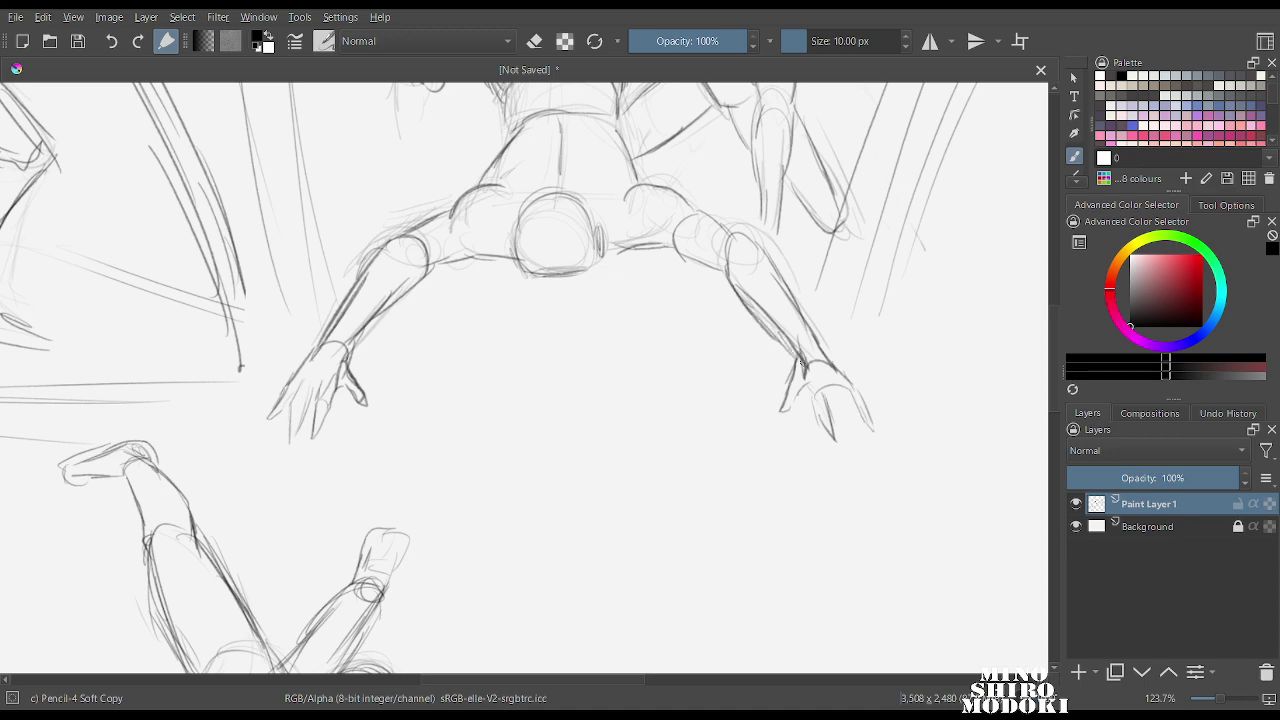
# Sketch ground lines beneath and beside the grappling pair.
pyautogui.scroll(-5, 785, 207)
pyautogui.scroll(3, 577, 193)
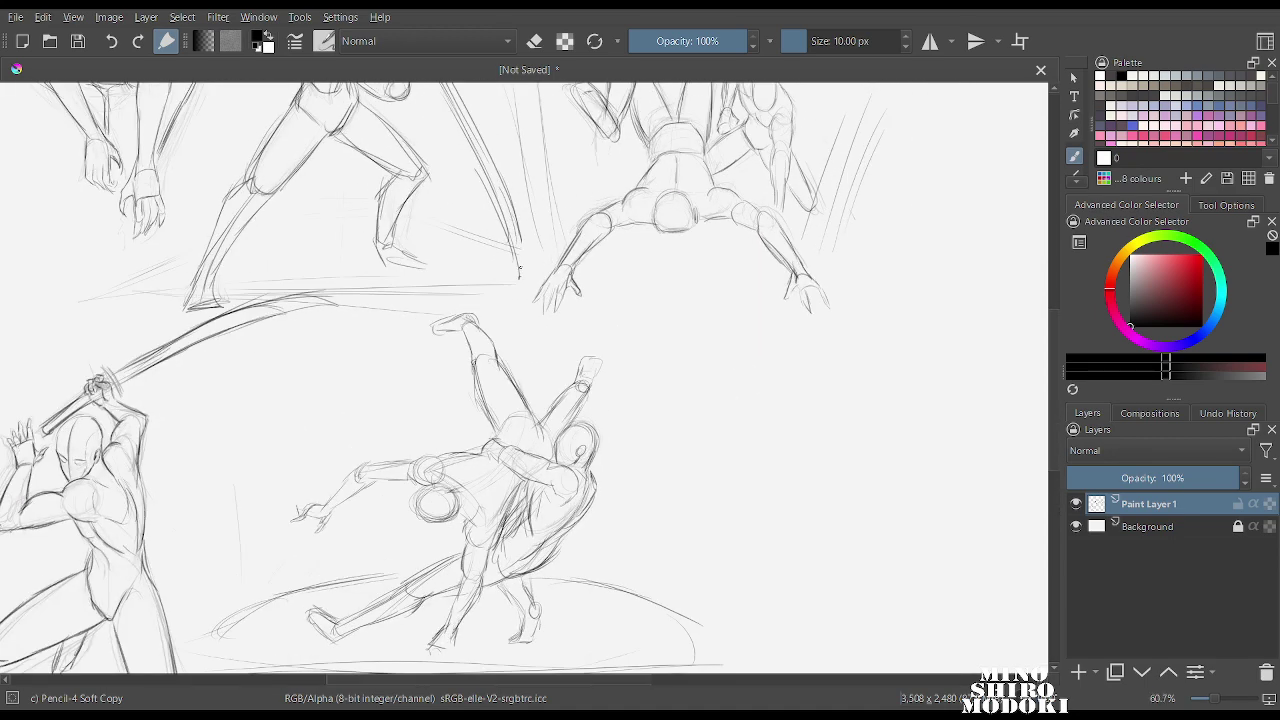
pyautogui.moveTo(655, 272); pyautogui.dragTo(770, 273)
pyautogui.moveTo(816, 216)
pyautogui.mouseDown()
pyautogui.moveTo(960, 262)
pyautogui.moveTo(834, 272)
pyautogui.mouseUp()
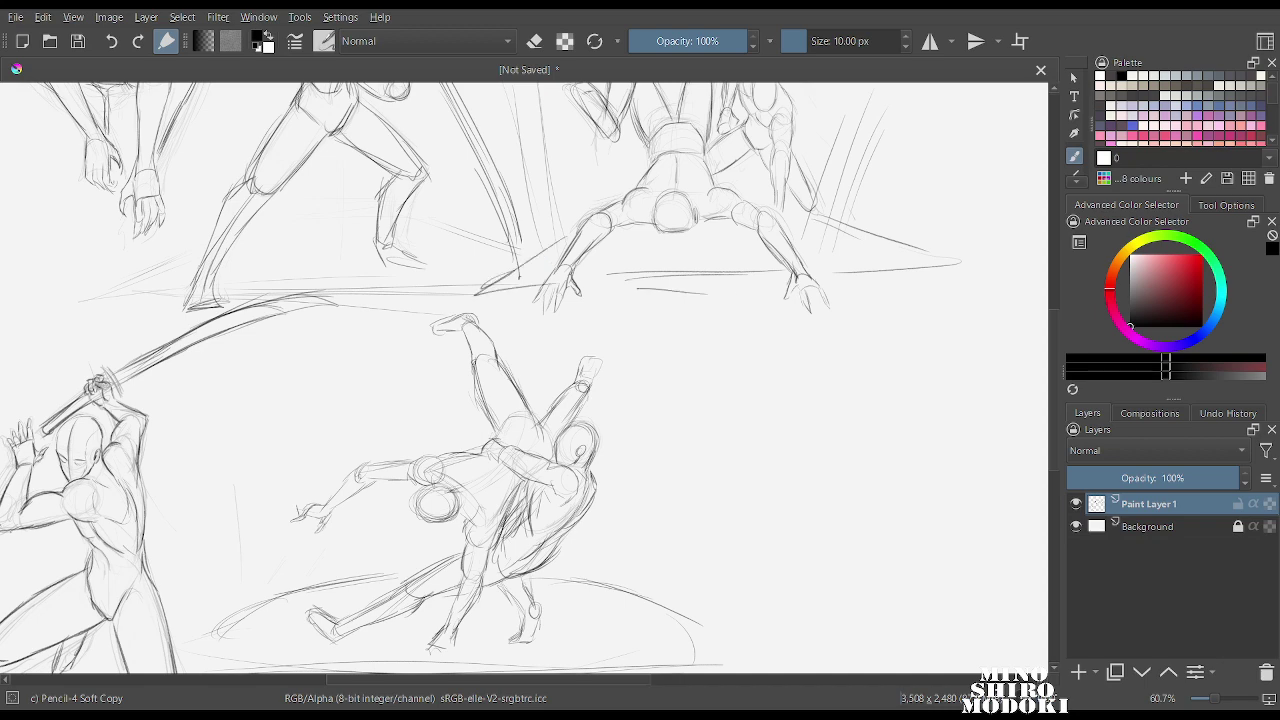
pyautogui.scroll(-3, 876, 215)
pyautogui.scroll(2, 876, 215)
pyautogui.scroll(2, 699, 338)
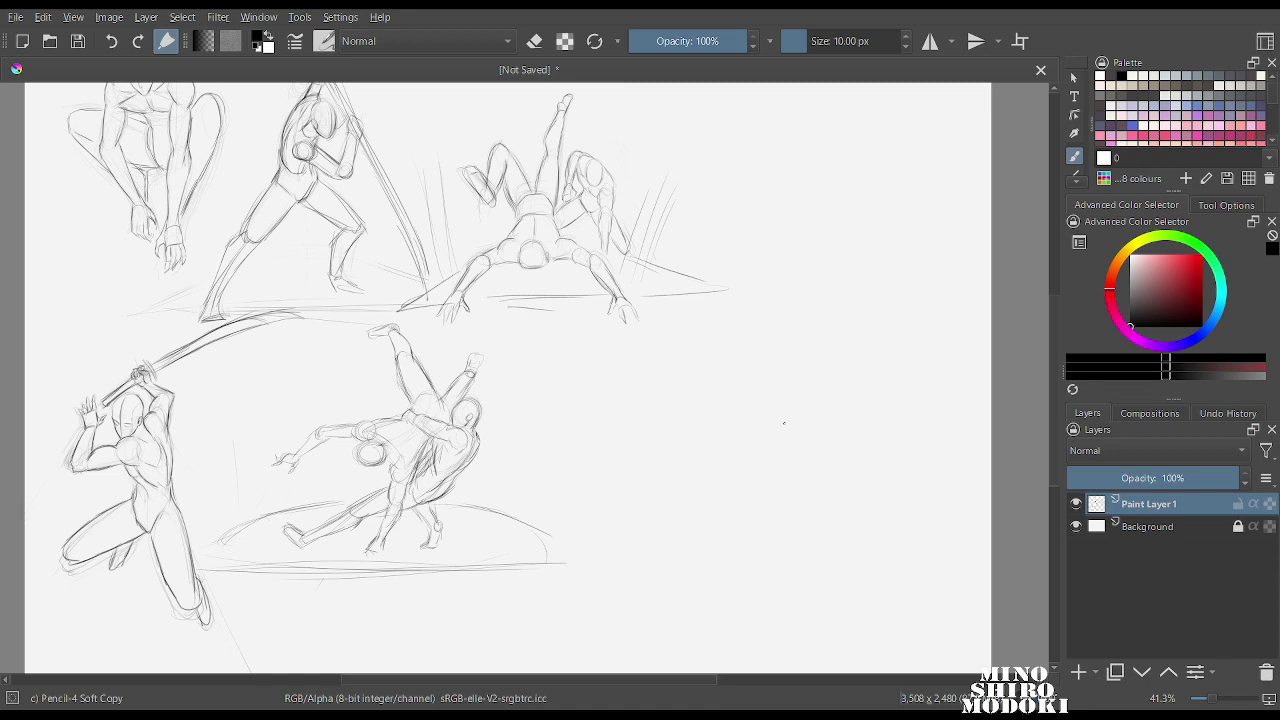
pyautogui.scroll(-2, 704, 282)
pyautogui.scroll(3, 760, 254)
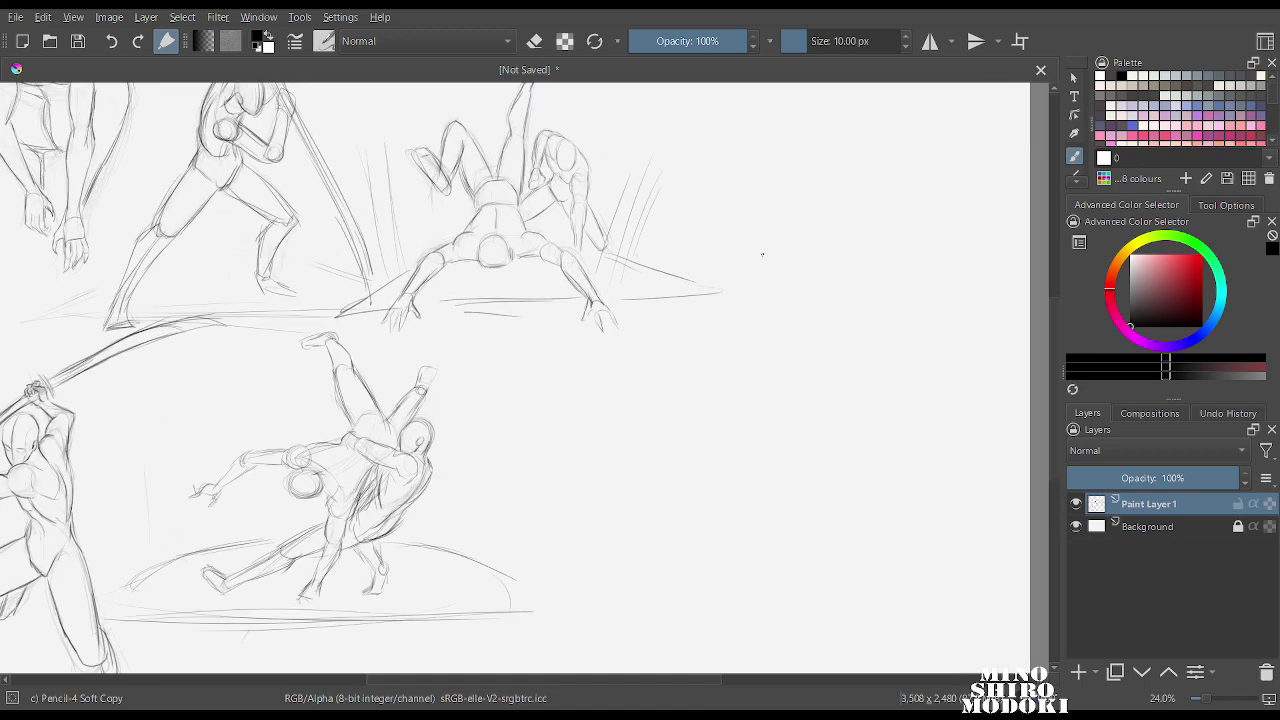
pyautogui.moveTo(760, 254); pyautogui.dragTo(749, 165)
pyautogui.scroll(1, 610, 294)
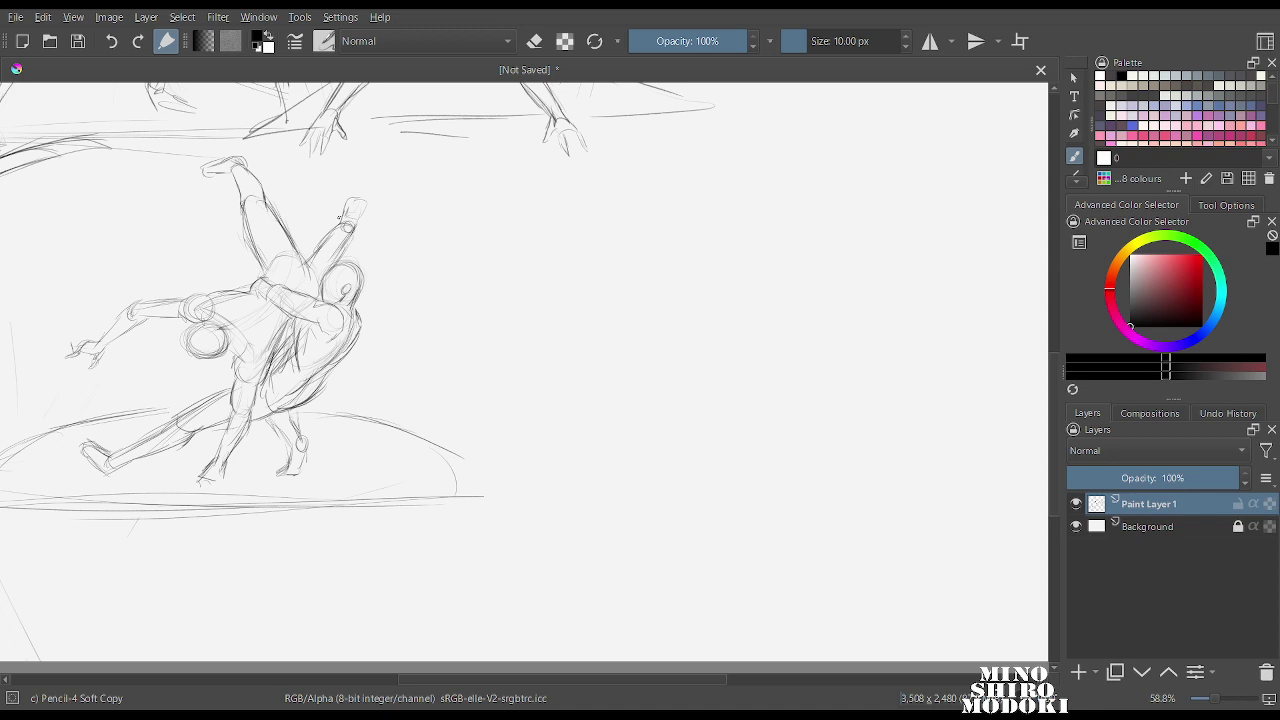
pyautogui.moveTo(333, 228)
pyautogui.mouseDown()
pyautogui.moveTo(306, 265)
pyautogui.moveTo(323, 267)
pyautogui.moveTo(313, 300)
pyautogui.mouseUp()
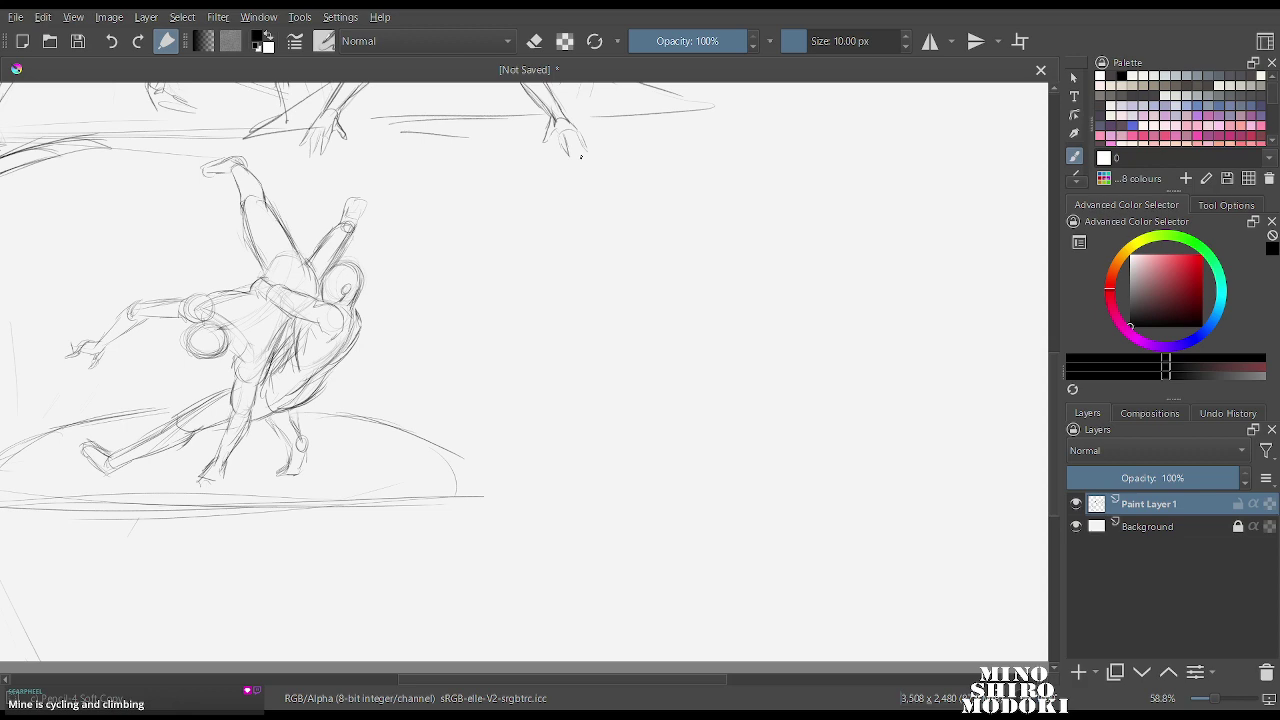
pyautogui.moveTo(714, 172); pyautogui.dragTo(692, 360)
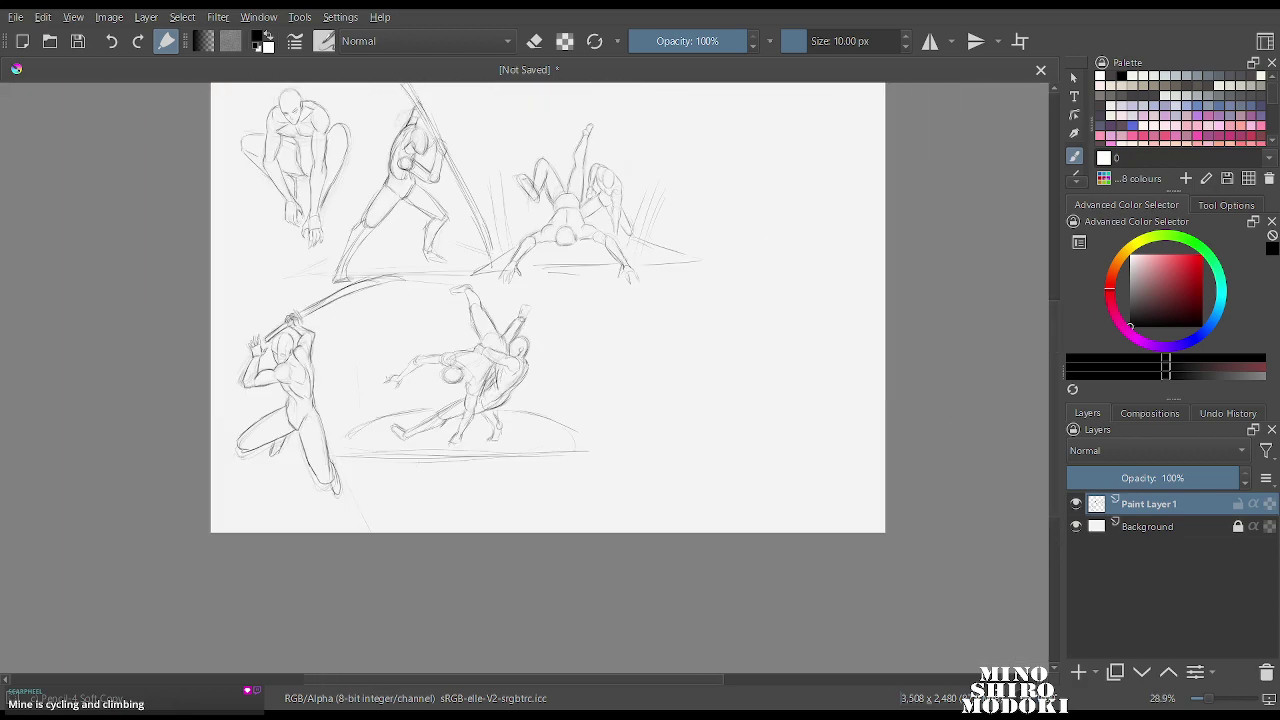
pyautogui.moveTo(586, 346); pyautogui.dragTo(586, 299)
pyautogui.moveTo(586, 299); pyautogui.dragTo(445, 462)
pyautogui.moveTo(672, 372); pyautogui.dragTo(661, 300)
pyautogui.moveTo(661, 300); pyautogui.dragTo(617, 424)
pyautogui.moveTo(700, 400); pyautogui.dragTo(700, 355)
pyautogui.scroll(-2, 658, 242)
pyautogui.scroll(1, 658, 242)
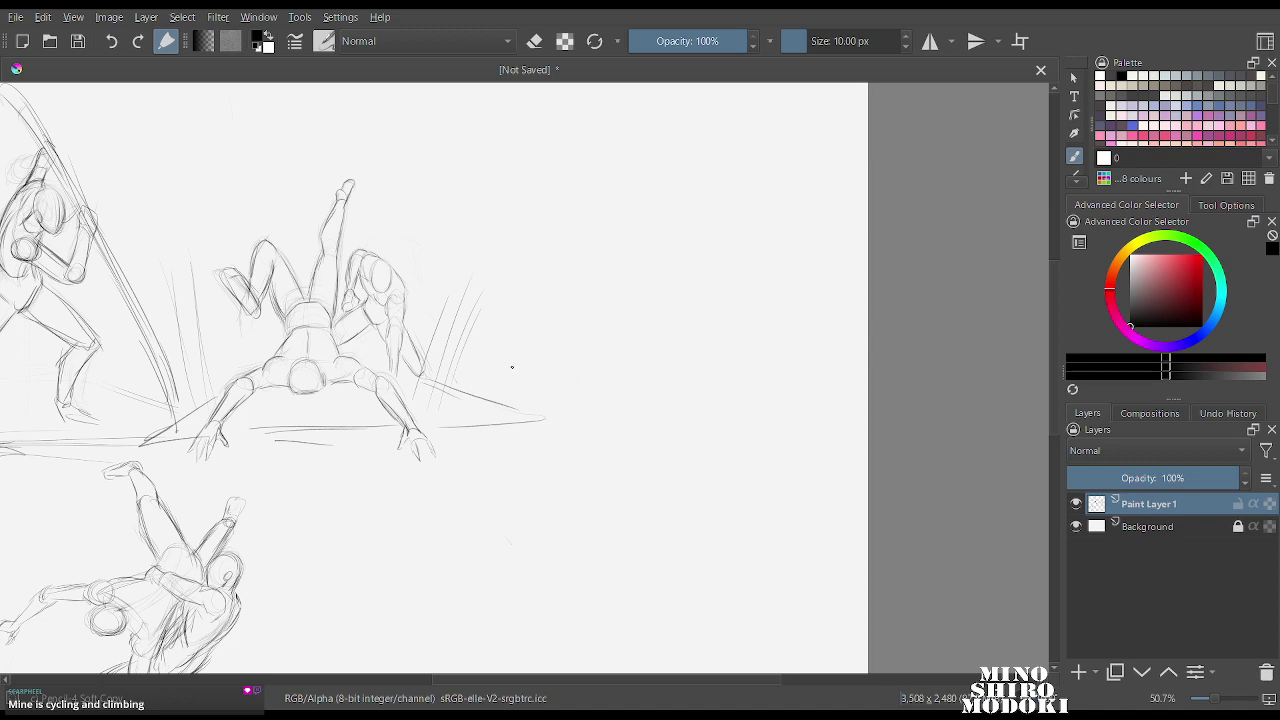
# Erase the crouching figure sketched behind the figure braced on both hands, using the soft eraser.
pyautogui.scroll(5, 325, 324)
pyautogui.rightClick(443, 257)
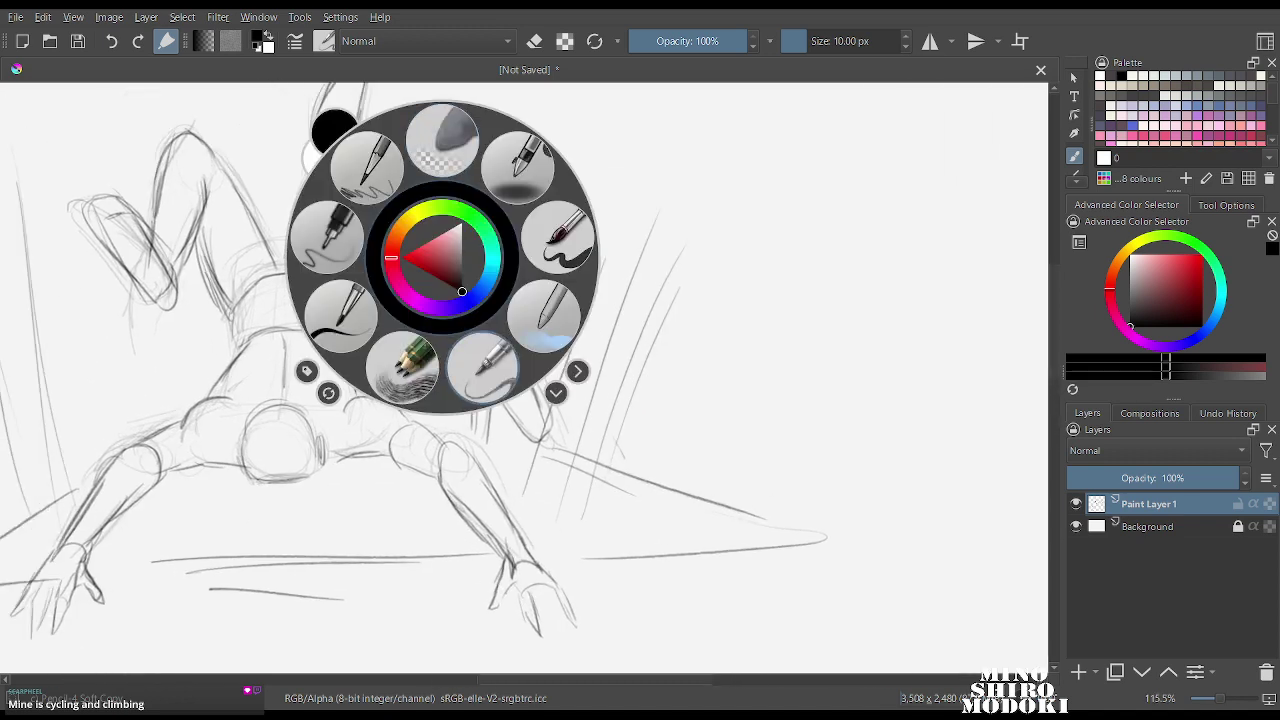
pyautogui.click(442, 140)
pyautogui.moveTo(467, 105)
pyautogui.mouseDown()
pyautogui.moveTo(442, 162)
pyautogui.moveTo(443, 229)
pyautogui.moveTo(503, 357)
pyautogui.moveTo(537, 391)
pyautogui.mouseUp()
pyautogui.scroll(-3, 490, 222)
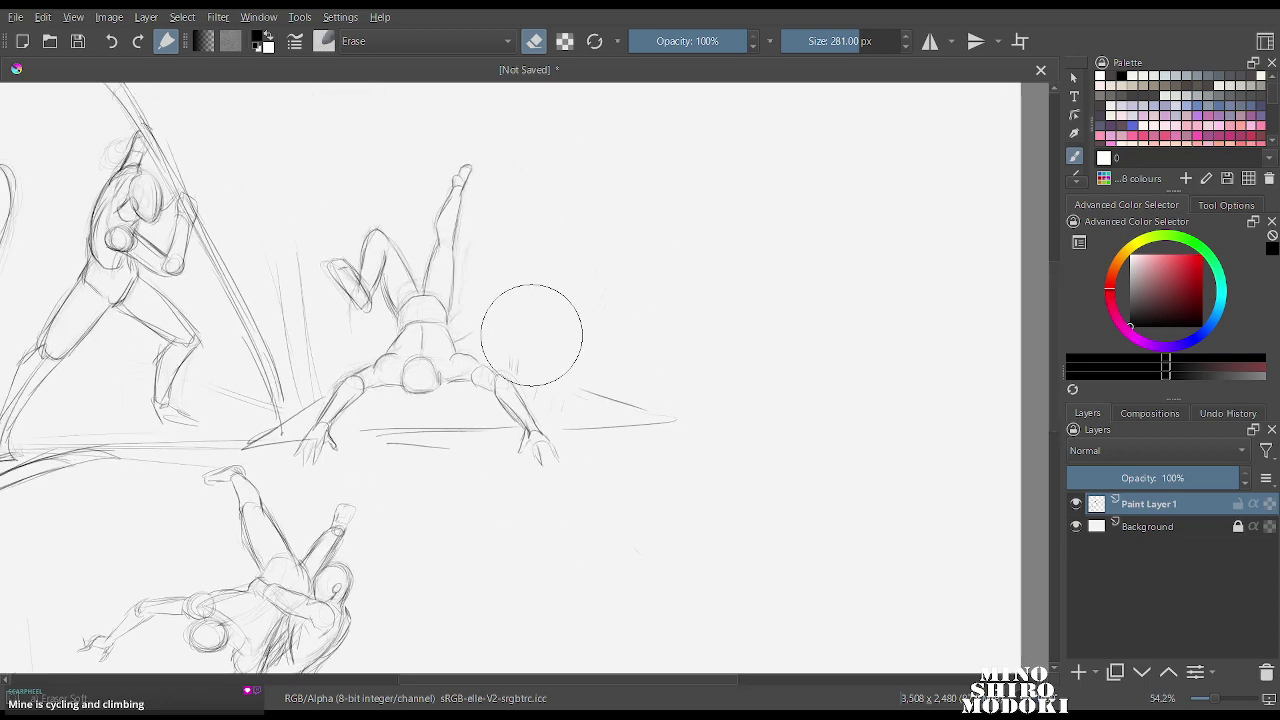
# Sketch a new figure's oval head, shoulder ball and curved torso outline beside the braced figure's raised leg with the soft copy pencil.
pyautogui.scroll(3, 531, 334)
pyautogui.rightClick(515, 267)
pyautogui.click(557, 376)
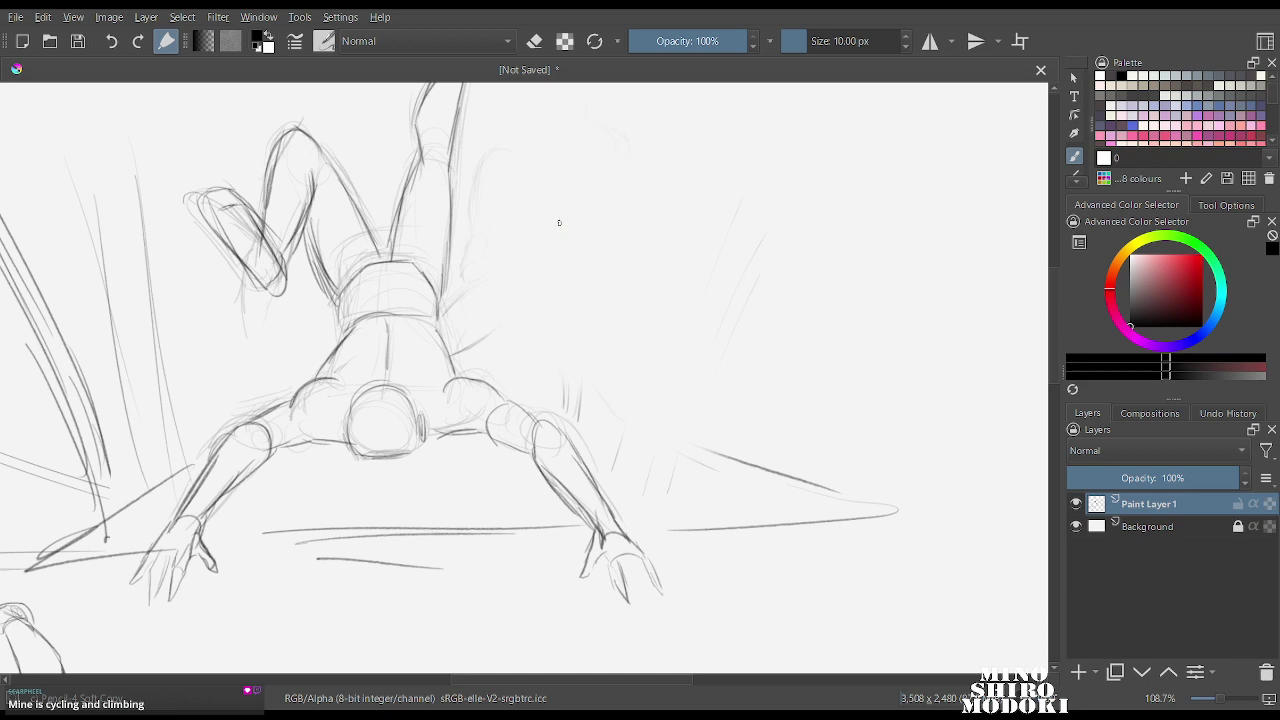
pyautogui.moveTo(581, 181)
pyautogui.mouseDown()
pyautogui.moveTo(548, 205)
pyautogui.moveTo(588, 200)
pyautogui.moveTo(517, 265)
pyautogui.moveTo(564, 271)
pyautogui.moveTo(524, 272)
pyautogui.moveTo(600, 225)
pyautogui.moveTo(580, 320)
pyautogui.mouseUp()
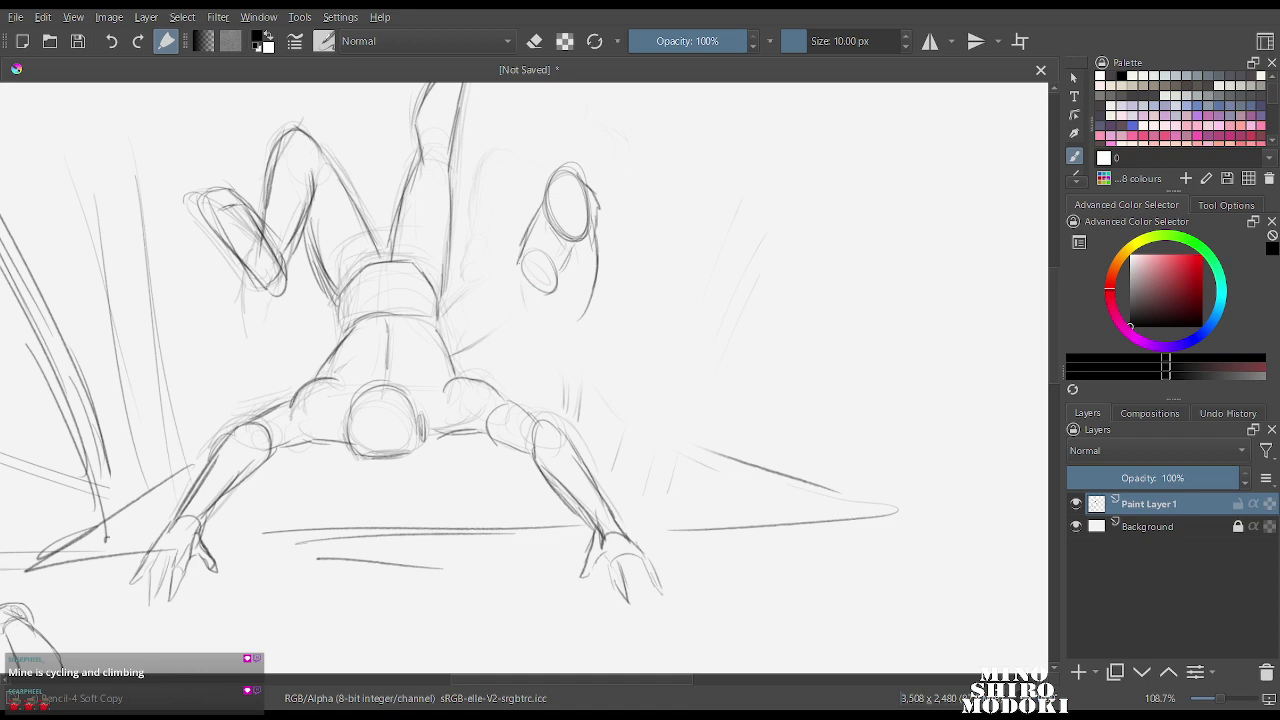
pyautogui.moveTo(518, 268); pyautogui.dragTo(540, 334)
pyautogui.moveTo(516, 262)
pyautogui.mouseDown()
pyautogui.moveTo(546, 334)
pyautogui.moveTo(554, 312)
pyautogui.mouseUp()
pyautogui.moveTo(546, 332)
pyautogui.mouseDown()
pyautogui.moveTo(592, 278)
pyautogui.moveTo(578, 318)
pyautogui.mouseUp()
pyautogui.moveTo(570, 176)
pyautogui.mouseDown()
pyautogui.moveTo(584, 236)
pyautogui.moveTo(562, 244)
pyautogui.mouseUp()
pyautogui.moveTo(548, 198); pyautogui.dragTo(556, 244)
pyautogui.moveTo(560, 168); pyautogui.dragTo(575, 210)
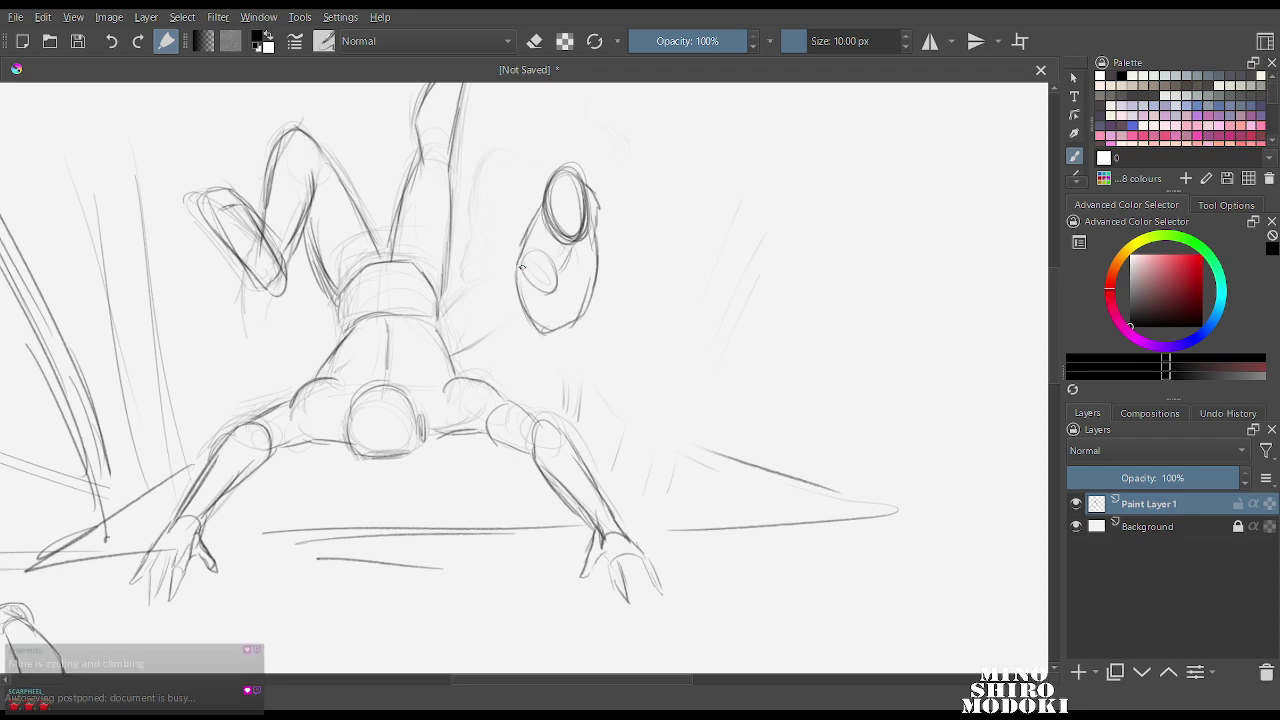
# Sketch the new figure's arm reaching down toward the braced figure's back, with its shoulder and elbow forms.
pyautogui.moveTo(546, 266)
pyautogui.mouseDown()
pyautogui.moveTo(534, 306)
pyautogui.moveTo(510, 290)
pyautogui.mouseUp()
pyautogui.moveTo(512, 262)
pyautogui.mouseDown()
pyautogui.moveTo(550, 272)
pyautogui.moveTo(530, 318)
pyautogui.mouseUp()
pyautogui.moveTo(520, 258)
pyautogui.mouseDown()
pyautogui.moveTo(504, 334)
pyautogui.moveTo(516, 342)
pyautogui.moveTo(484, 358)
pyautogui.mouseUp()
pyautogui.moveTo(484, 350)
pyautogui.mouseDown()
pyautogui.moveTo(521, 317)
pyautogui.moveTo(518, 372)
pyautogui.mouseUp()
pyautogui.moveTo(498, 324)
pyautogui.mouseDown()
pyautogui.moveTo(527, 343)
pyautogui.moveTo(482, 398)
pyautogui.mouseUp()
# Lasso the new figure's head, torso and arm and move them closer to the braced figure's hips.
pyautogui.moveTo(618, 160)
pyautogui.mouseDown()
pyautogui.moveTo(472, 286)
pyautogui.moveTo(554, 407)
pyautogui.moveTo(628, 162)
pyautogui.mouseUp()
pyautogui.hotkey('ctrl', 't')
pyautogui.moveTo(574, 265); pyautogui.dragTo(514, 239)
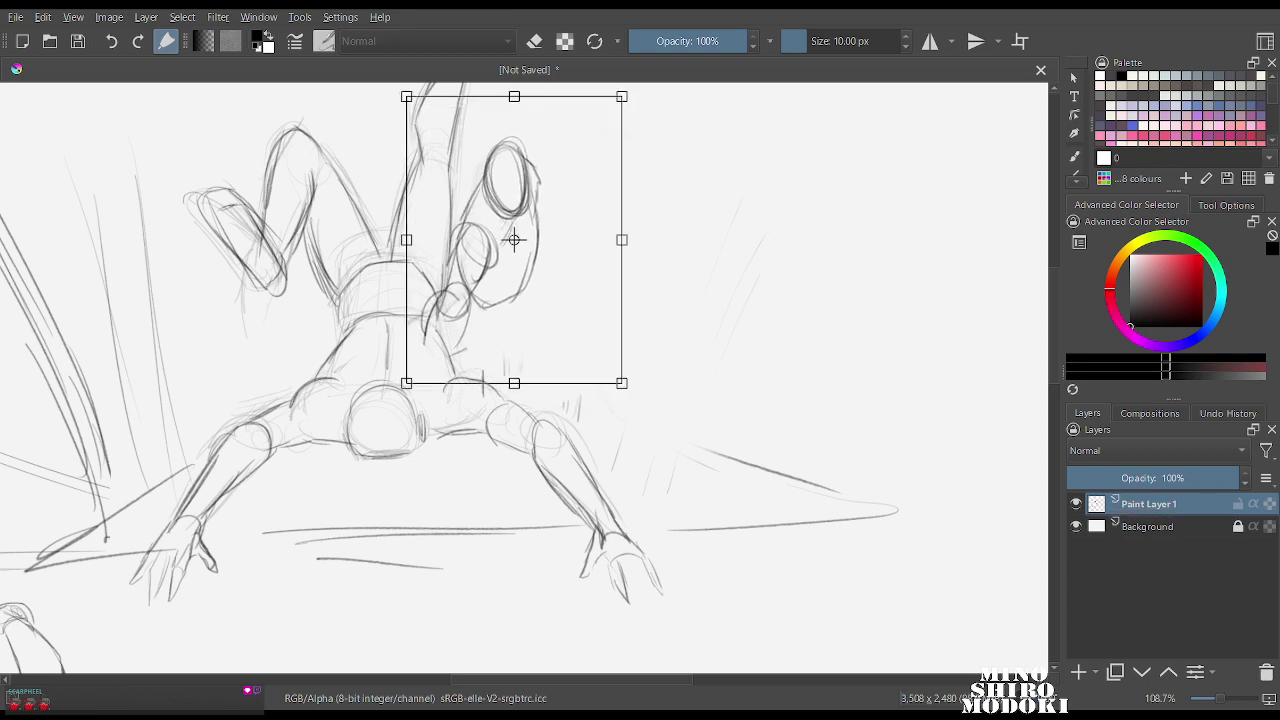
pyautogui.press('Return')
pyautogui.press('b')
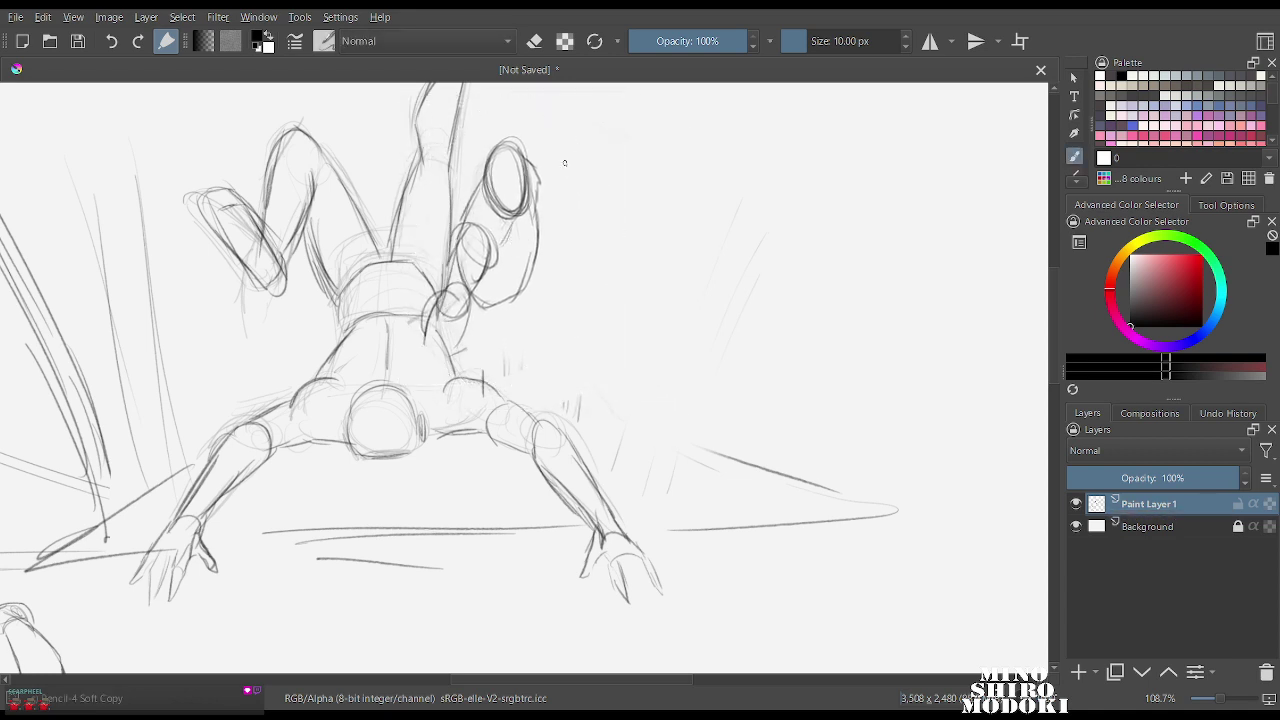
# Fade the new figure's arm with the soft eraser, then redraw its shoulder ball and forearm in pencil.
pyautogui.rightClick(501, 257)
pyautogui.click(502, 140)
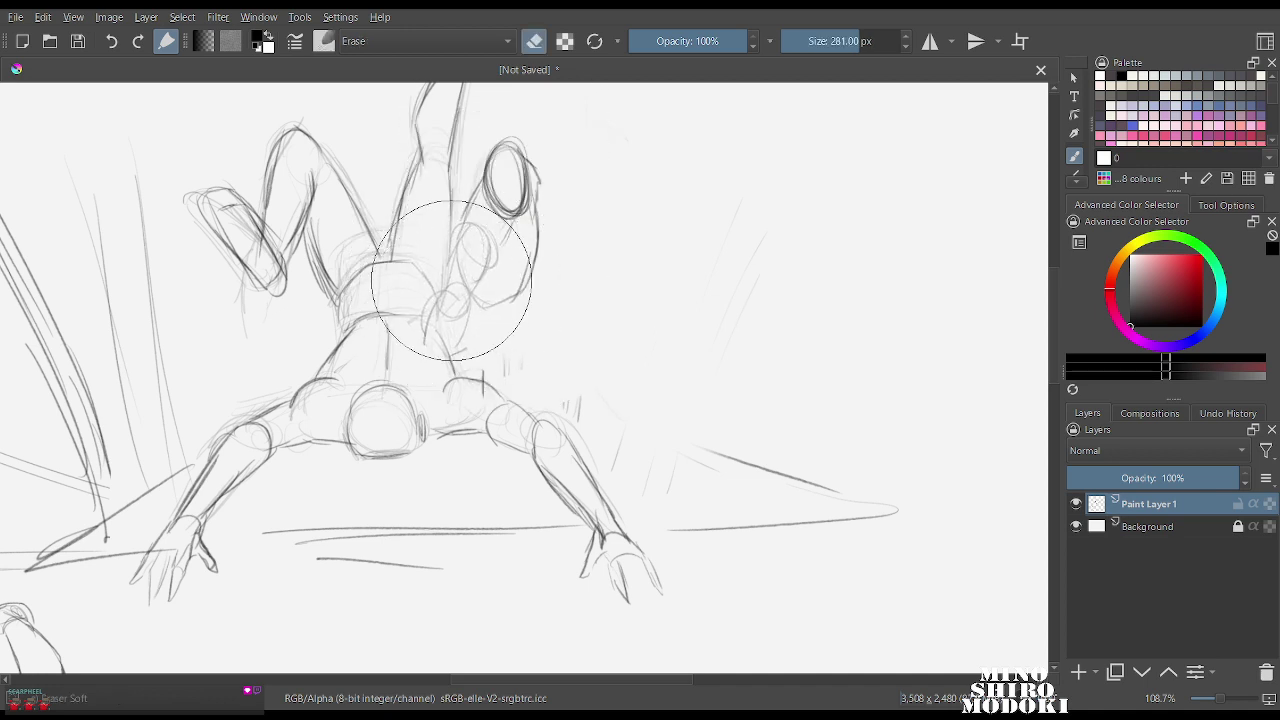
pyautogui.rightClick(465, 257)
pyautogui.click(503, 364)
pyautogui.moveTo(483, 178)
pyautogui.mouseDown()
pyautogui.moveTo(455, 224)
pyautogui.moveTo(487, 249)
pyautogui.moveTo(455, 236)
pyautogui.moveTo(475, 266)
pyautogui.moveTo(444, 291)
pyautogui.mouseUp()
pyautogui.moveTo(473, 267)
pyautogui.mouseDown()
pyautogui.moveTo(459, 315)
pyautogui.moveTo(426, 345)
pyautogui.mouseUp()
pyautogui.moveTo(430, 322); pyautogui.dragTo(428, 358)
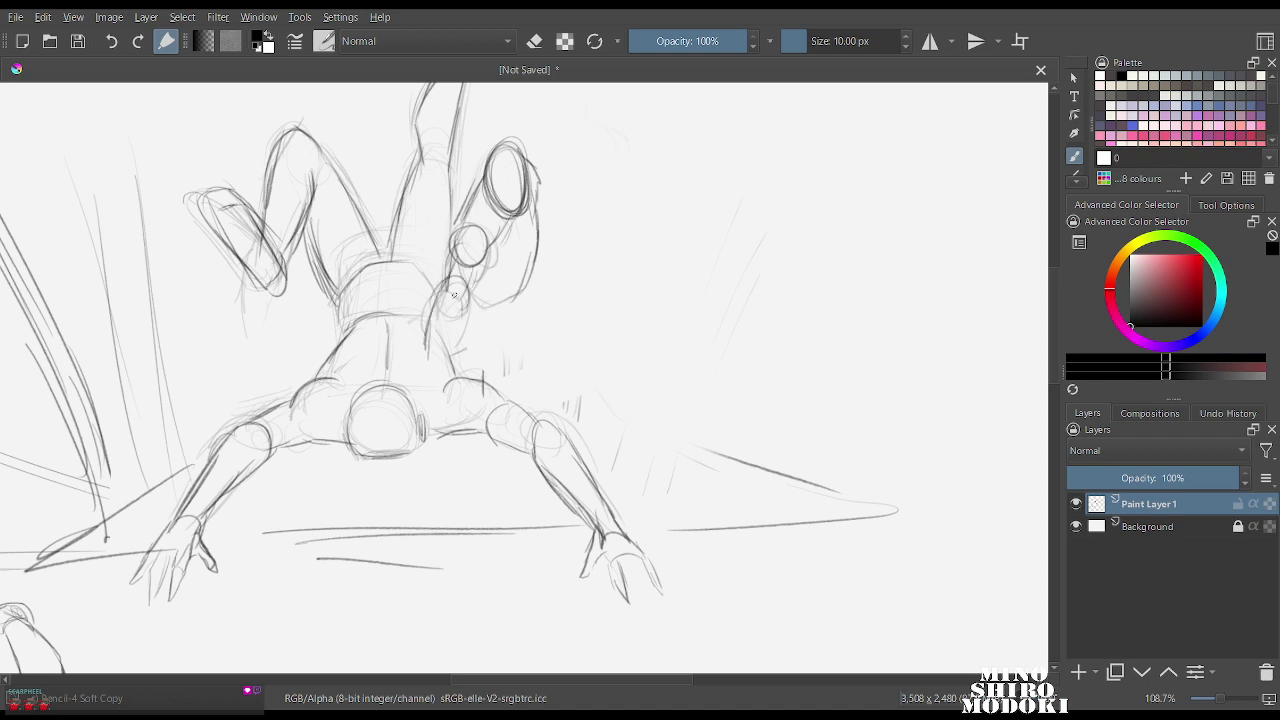
pyautogui.moveTo(469, 288)
pyautogui.mouseDown()
pyautogui.moveTo(439, 362)
pyautogui.moveTo(423, 361)
pyautogui.mouseUp()
# Lasso the new figure again, shift it over the braced figure's hips and stretch it slightly.
pyautogui.press('l')
pyautogui.moveTo(547, 109)
pyautogui.mouseDown()
pyautogui.moveTo(450, 254)
pyautogui.moveTo(533, 359)
pyautogui.moveTo(568, 112)
pyautogui.moveTo(474, 121)
pyautogui.mouseUp()
pyautogui.hotkey('ctrl', 't')
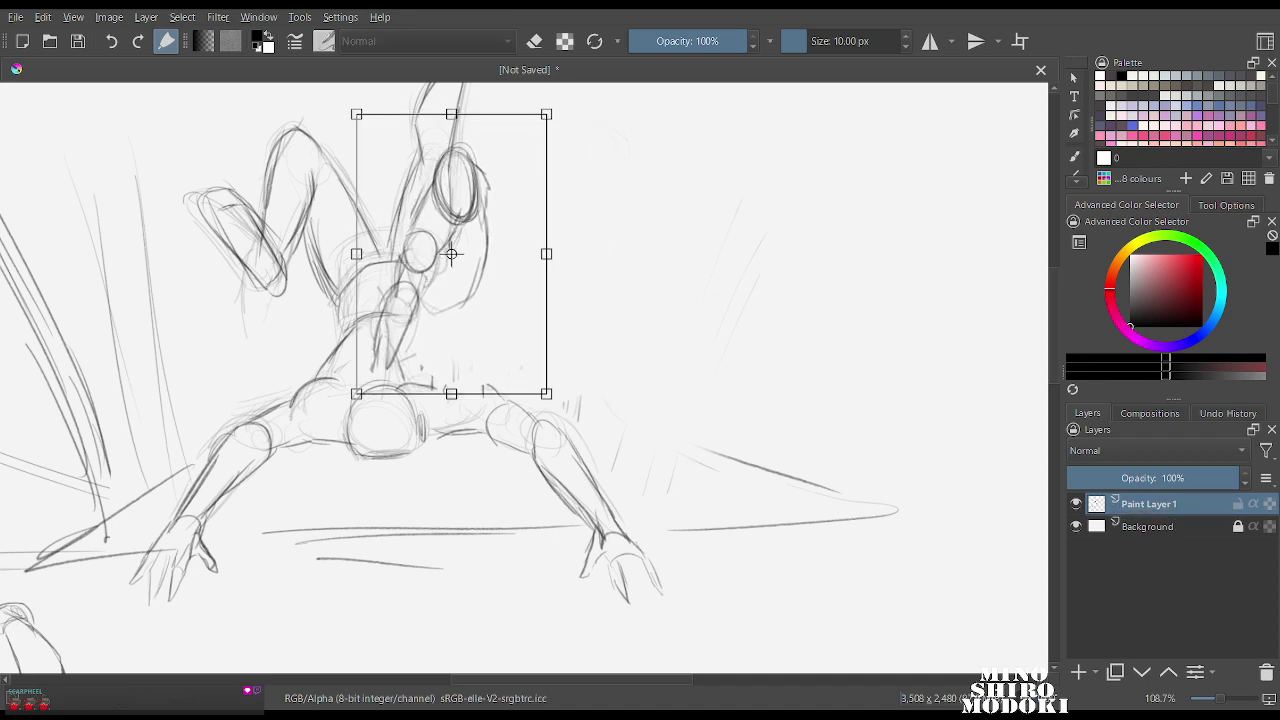
pyautogui.moveTo(547, 253); pyautogui.dragTo(554, 253)
pyautogui.moveTo(554, 112); pyautogui.dragTo(554, 109)
pyautogui.moveTo(510, 200); pyautogui.dragTo(510, 190)
pyautogui.press('Return')
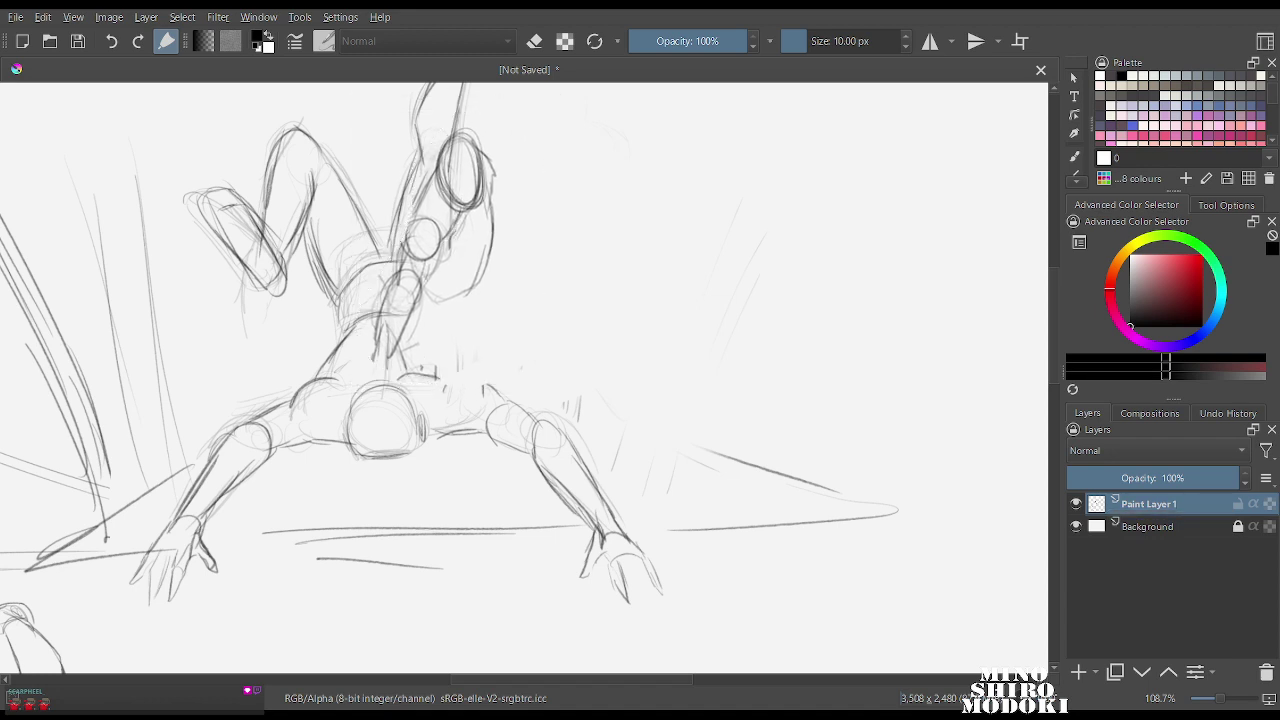
pyautogui.press('b')
# Fade the overlapping lines with the soft eraser and redraw the upper figure's head and far shoulder in pencil.
pyautogui.rightClick(525, 255)
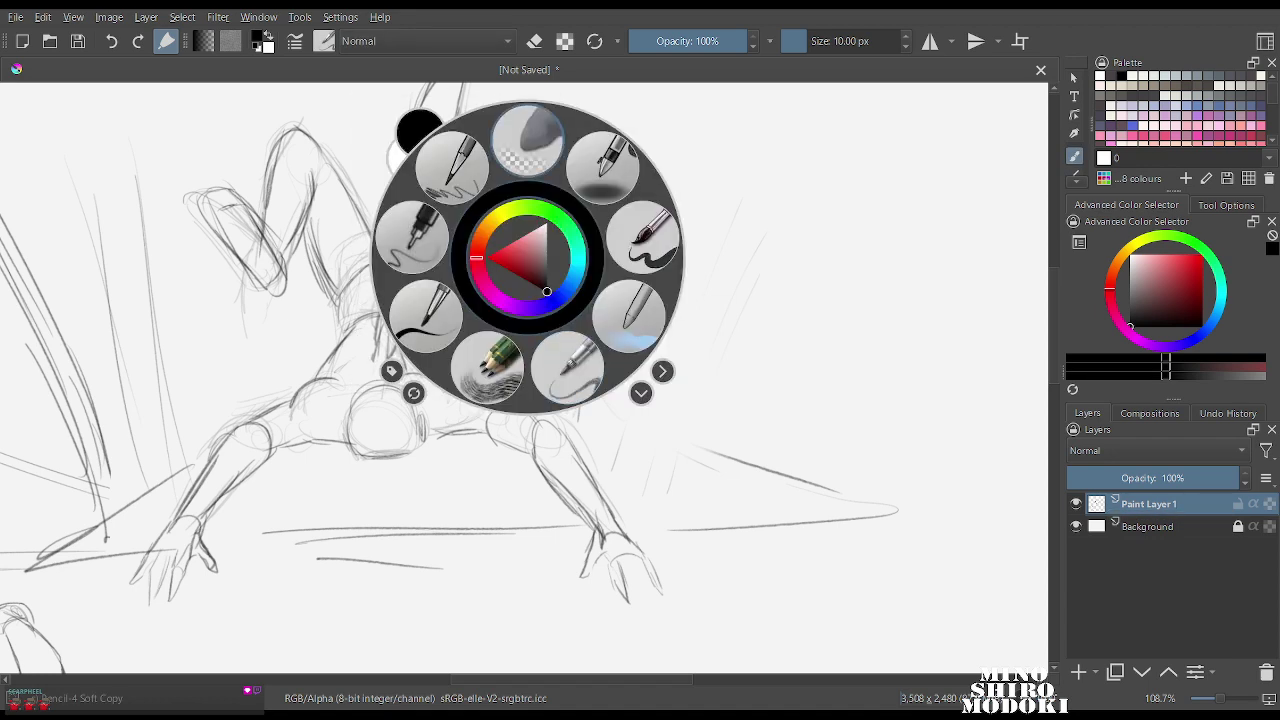
pyautogui.click(486, 357)
pyautogui.rightClick(453, 192)
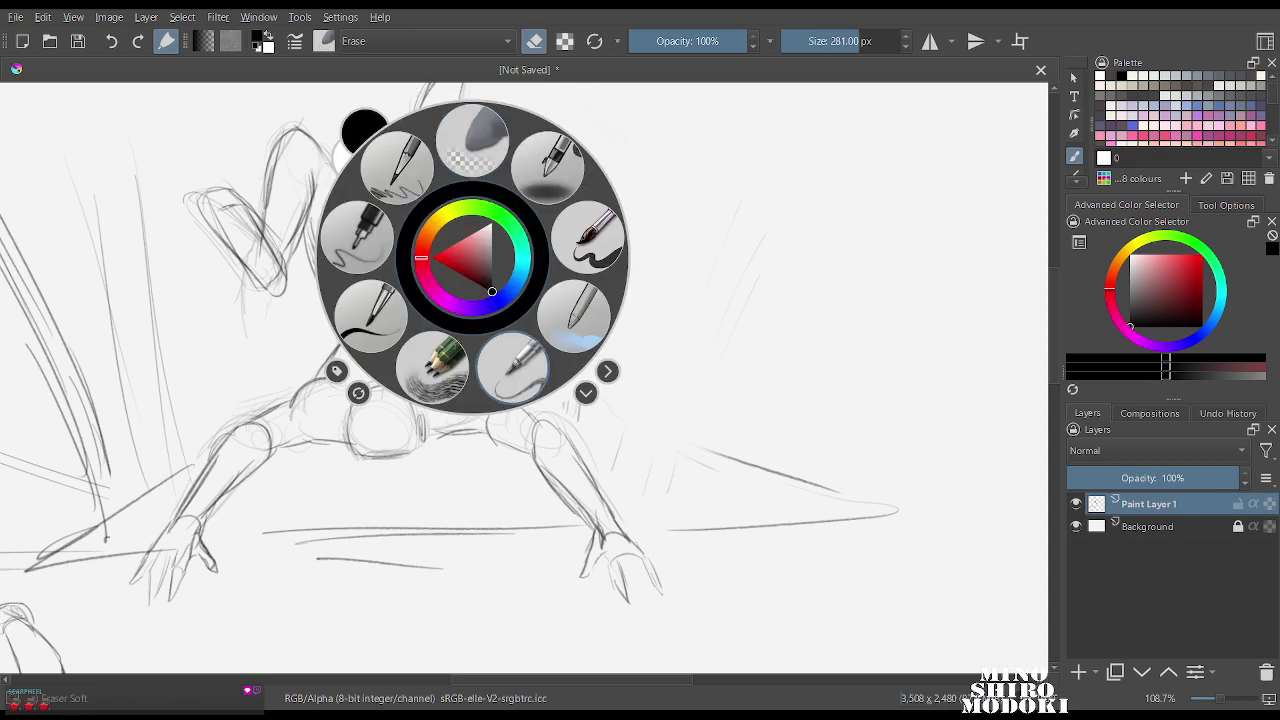
pyautogui.click(499, 312)
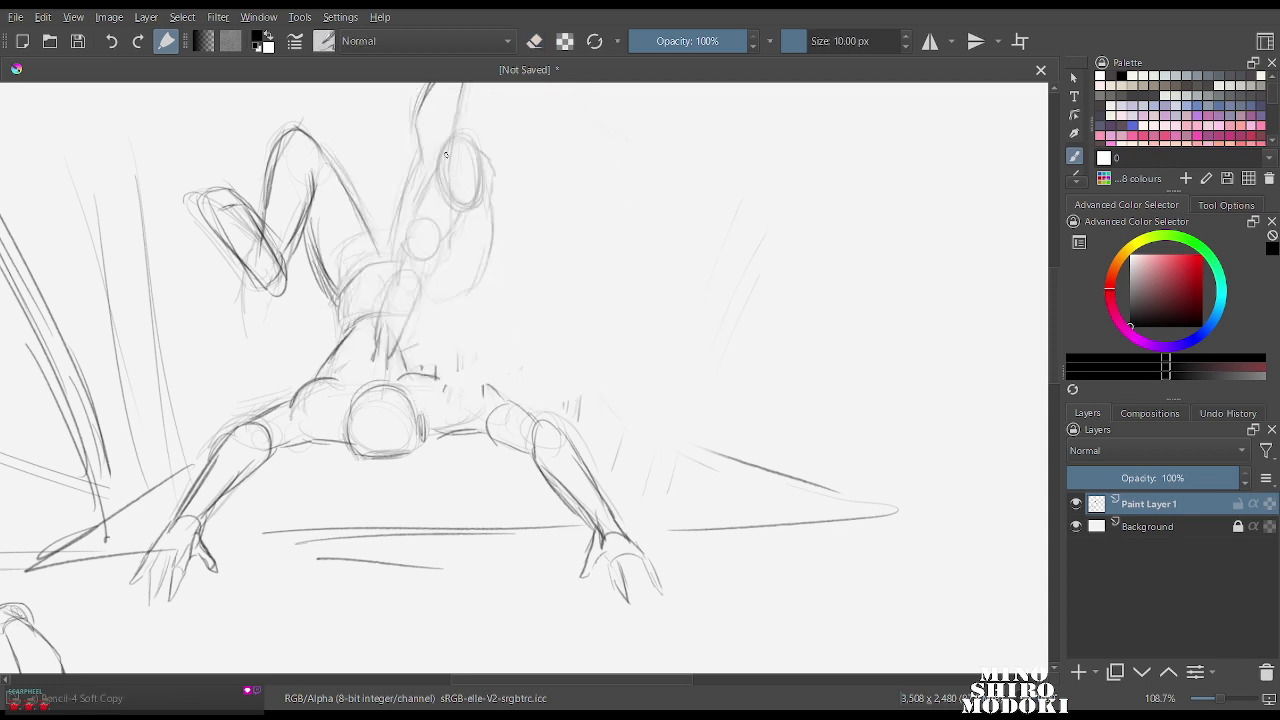
pyautogui.moveTo(438, 163)
pyautogui.mouseDown()
pyautogui.moveTo(444, 137)
pyautogui.moveTo(477, 139)
pyautogui.moveTo(482, 186)
pyautogui.moveTo(438, 196)
pyautogui.moveTo(476, 140)
pyautogui.moveTo(484, 198)
pyautogui.moveTo(438, 206)
pyautogui.moveTo(466, 211)
pyautogui.moveTo(414, 222)
pyautogui.moveTo(412, 236)
pyautogui.moveTo(450, 232)
pyautogui.mouseUp()
pyautogui.moveTo(480, 154); pyautogui.dragTo(492, 200)
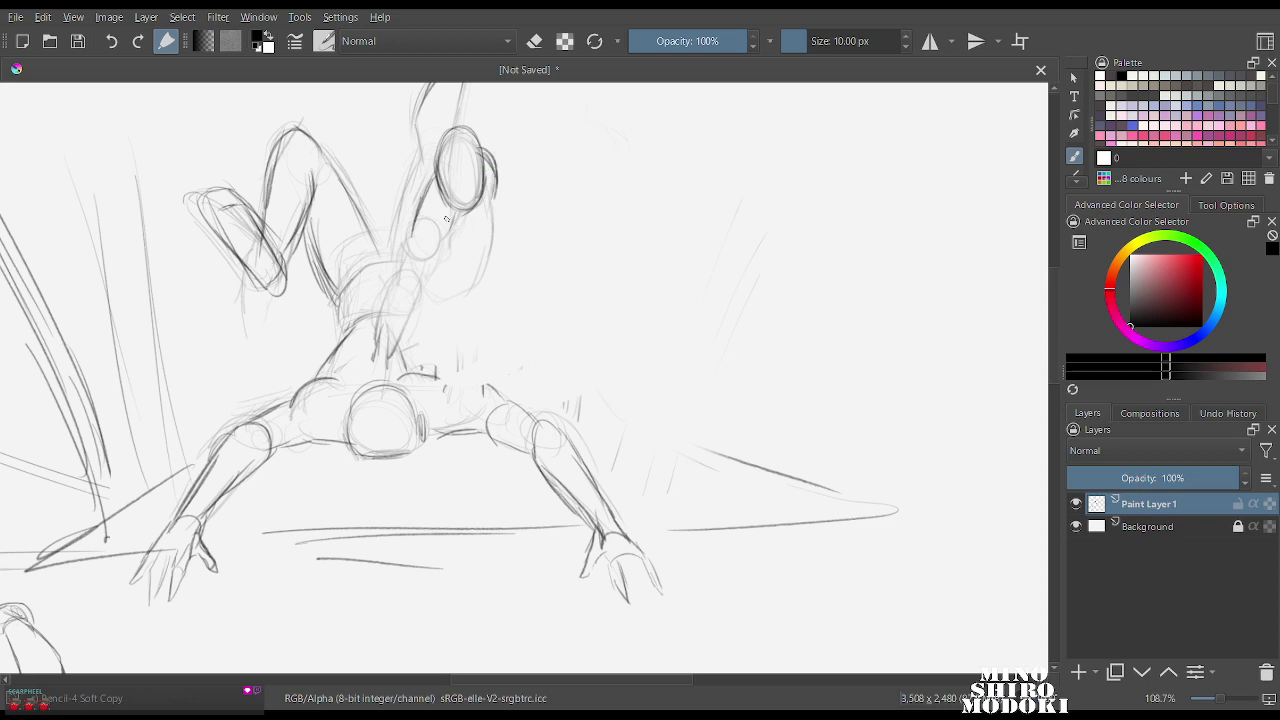
# Draw the upper figure's near shoulder and arm reaching down, with the hand gripping the braced figure's head.
pyautogui.moveTo(436, 240); pyautogui.dragTo(432, 218)
pyautogui.moveTo(434, 220)
pyautogui.mouseDown()
pyautogui.moveTo(438, 243)
pyautogui.moveTo(400, 286)
pyautogui.moveTo(430, 258)
pyautogui.moveTo(432, 294)
pyautogui.mouseUp()
pyautogui.moveTo(398, 278)
pyautogui.mouseDown()
pyautogui.moveTo(392, 306)
pyautogui.moveTo(418, 302)
pyautogui.mouseUp()
pyautogui.moveTo(412, 298); pyautogui.dragTo(406, 350)
pyautogui.moveTo(388, 298)
pyautogui.mouseDown()
pyautogui.moveTo(412, 330)
pyautogui.moveTo(371, 392)
pyautogui.mouseUp()
pyautogui.moveTo(414, 330)
pyautogui.mouseDown()
pyautogui.moveTo(400, 382)
pyautogui.moveTo(364, 396)
pyautogui.mouseUp()
pyautogui.moveTo(374, 380)
pyautogui.mouseDown()
pyautogui.moveTo(362, 404)
pyautogui.moveTo(398, 382)
pyautogui.moveTo(398, 398)
pyautogui.mouseUp()
pyautogui.moveTo(362, 412); pyautogui.dragTo(406, 408)
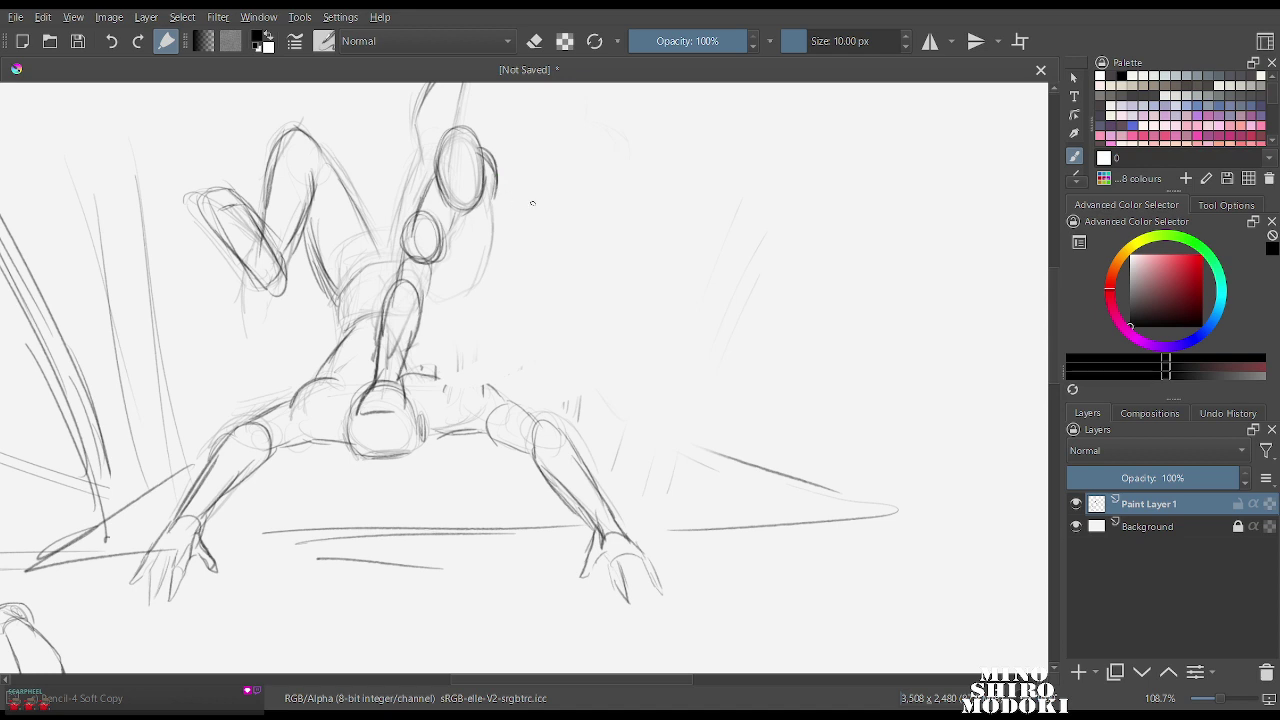
# Begin the upper figure's raised far hand and draw the outline of its shoulder, torso and waist.
pyautogui.moveTo(540, 198)
pyautogui.mouseDown()
pyautogui.moveTo(545, 228)
pyautogui.moveTo(563, 223)
pyautogui.mouseUp()
pyautogui.moveTo(496, 188); pyautogui.dragTo(494, 214)
pyautogui.moveTo(478, 144)
pyautogui.mouseDown()
pyautogui.moveTo(506, 216)
pyautogui.moveTo(492, 244)
pyautogui.moveTo(440, 276)
pyautogui.moveTo(451, 279)
pyautogui.mouseUp()
pyautogui.moveTo(484, 232)
pyautogui.mouseDown()
pyautogui.moveTo(450, 280)
pyautogui.moveTo(455, 328)
pyautogui.mouseUp()
pyautogui.moveTo(472, 264); pyautogui.dragTo(469, 312)
pyautogui.moveTo(476, 266)
pyautogui.mouseDown()
pyautogui.moveTo(462, 312)
pyautogui.moveTo(434, 326)
pyautogui.moveTo(482, 300)
pyautogui.moveTo(474, 310)
pyautogui.mouseUp()
# Sketch the upper figure's bent leg extending out to the side, with the thigh, knee and lower leg.
pyautogui.moveTo(494, 266)
pyautogui.mouseDown()
pyautogui.moveTo(628, 241)
pyautogui.moveTo(635, 267)
pyautogui.moveTo(623, 246)
pyautogui.moveTo(618, 322)
pyautogui.mouseUp()
pyautogui.moveTo(626, 248); pyautogui.dragTo(606, 358)
pyautogui.moveTo(630, 250); pyautogui.dragTo(600, 365)
pyautogui.moveTo(490, 330)
pyautogui.mouseDown()
pyautogui.moveTo(588, 294)
pyautogui.moveTo(584, 388)
pyautogui.mouseUp()
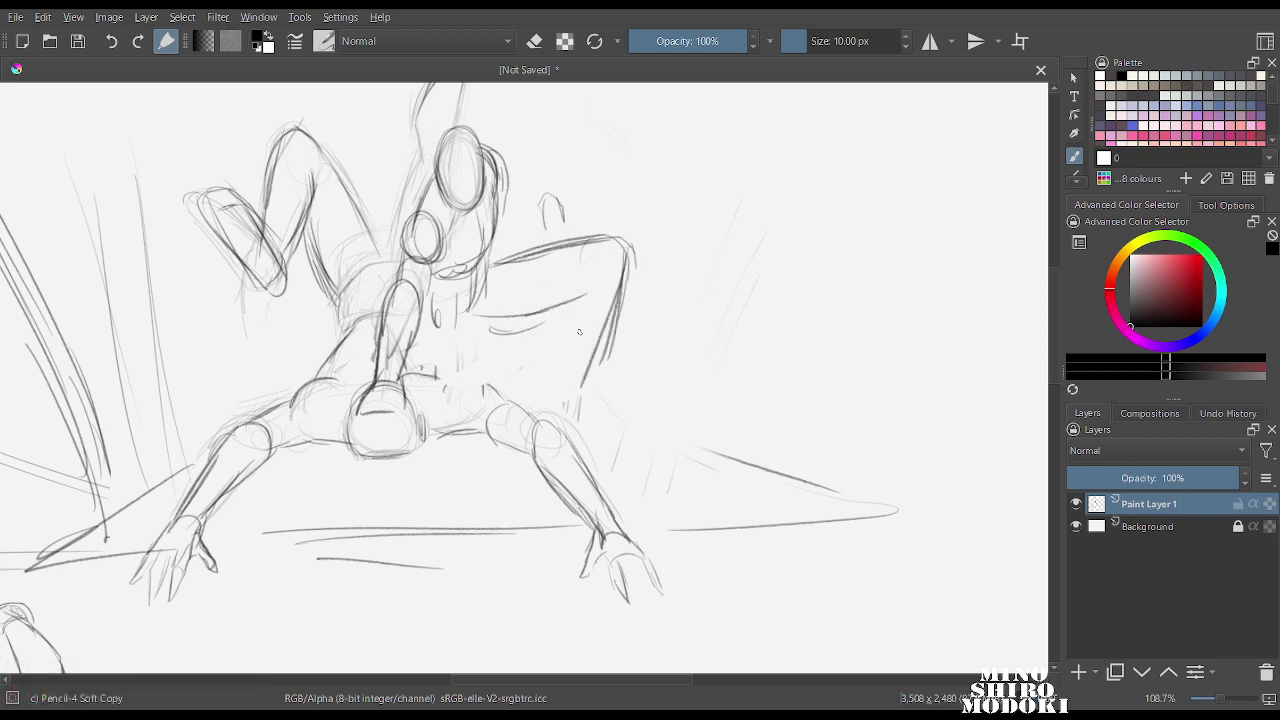
pyautogui.moveTo(576, 306); pyautogui.dragTo(552, 392)
pyautogui.moveTo(582, 348); pyautogui.dragTo(572, 388)
# Draw the upper figure's other leg folded over the braced figure's back and outline the shoulder beneath it.
pyautogui.moveTo(428, 320); pyautogui.dragTo(447, 358)
pyautogui.moveTo(424, 307); pyautogui.dragTo(462, 375)
pyautogui.moveTo(465, 321); pyautogui.dragTo(464, 366)
pyautogui.moveTo(428, 300)
pyautogui.mouseDown()
pyautogui.moveTo(461, 350)
pyautogui.moveTo(464, 317)
pyautogui.moveTo(475, 372)
pyautogui.moveTo(508, 398)
pyautogui.mouseUp()
# Complete the upper figure's raised far hand with a thumb and connect it to the shoulder with a forearm.
pyautogui.moveTo(540, 224)
pyautogui.mouseDown()
pyautogui.moveTo(552, 194)
pyautogui.moveTo(530, 200)
pyautogui.moveTo(530, 224)
pyautogui.moveTo(564, 238)
pyautogui.moveTo(499, 190)
pyautogui.mouseUp()
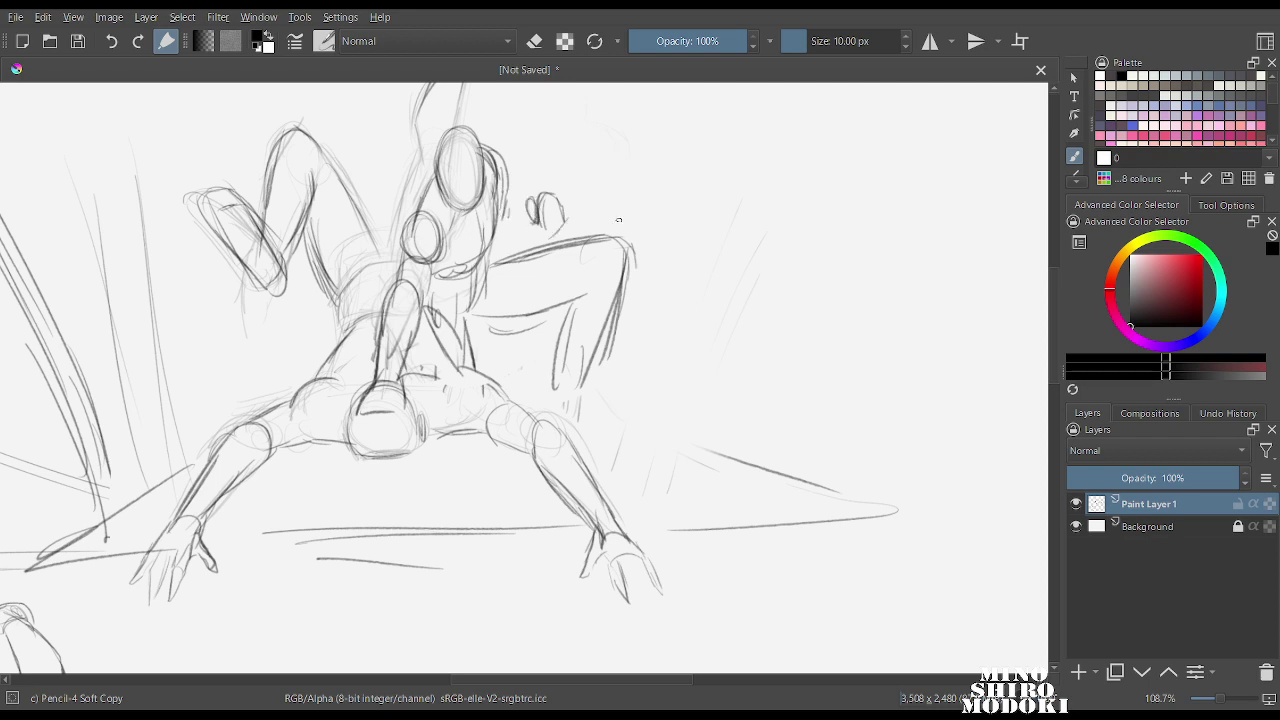
pyautogui.moveTo(542, 202)
pyautogui.mouseDown()
pyautogui.moveTo(542, 238)
pyautogui.moveTo(558, 232)
pyautogui.mouseUp()
pyautogui.moveTo(494, 150)
pyautogui.mouseDown()
pyautogui.moveTo(503, 258)
pyautogui.moveTo(502, 238)
pyautogui.moveTo(489, 241)
pyautogui.moveTo(516, 254)
pyautogui.moveTo(422, 298)
pyautogui.moveTo(397, 286)
pyautogui.mouseUp()
pyautogui.moveTo(405, 218); pyautogui.dragTo(400, 254)
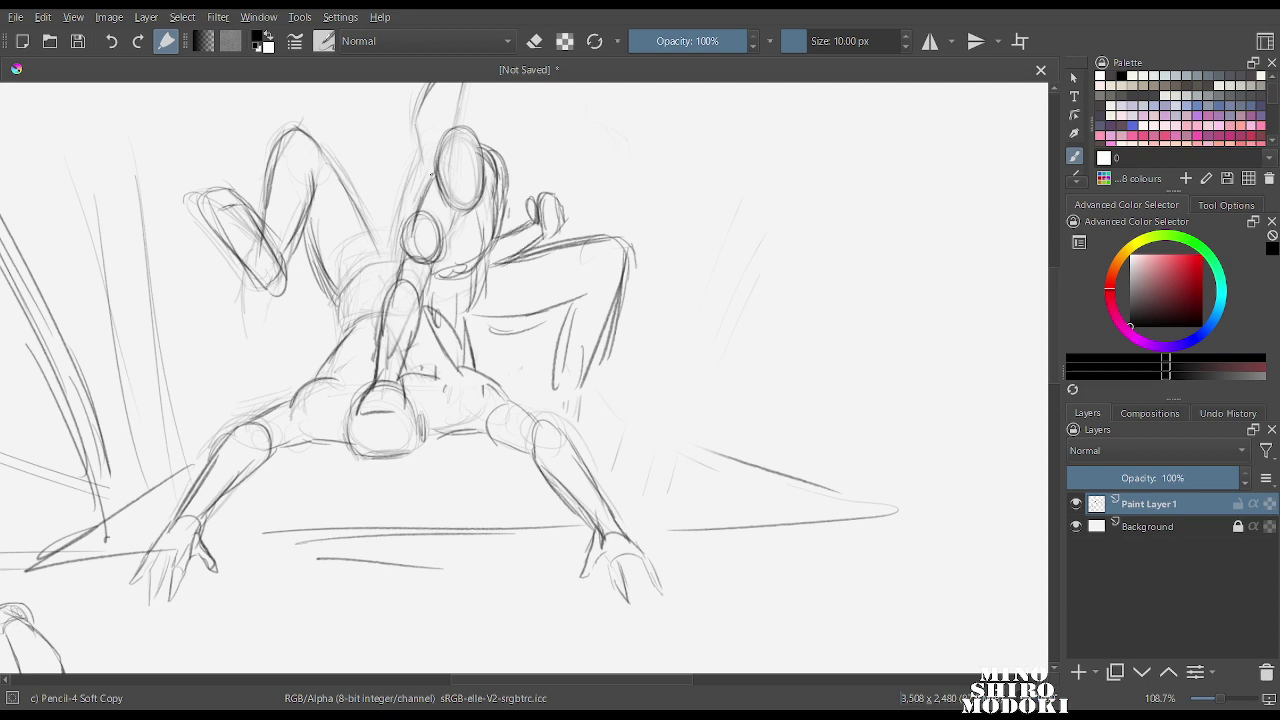
# Reinforce the upper figure's upper arm and torso contours and darken the thigh and shin of its bent leg.
pyautogui.moveTo(434, 175)
pyautogui.mouseDown()
pyautogui.moveTo(403, 246)
pyautogui.moveTo(436, 254)
pyautogui.mouseUp()
pyautogui.moveTo(456, 216); pyautogui.dragTo(446, 242)
pyautogui.moveTo(474, 140)
pyautogui.mouseDown()
pyautogui.moveTo(492, 146)
pyautogui.moveTo(502, 192)
pyautogui.moveTo(479, 250)
pyautogui.moveTo(446, 270)
pyautogui.mouseUp()
pyautogui.moveTo(496, 214)
pyautogui.mouseDown()
pyautogui.moveTo(472, 266)
pyautogui.moveTo(474, 324)
pyautogui.moveTo(530, 309)
pyautogui.moveTo(554, 378)
pyautogui.mouseUp()
pyautogui.moveTo(624, 252); pyautogui.dragTo(584, 394)
pyautogui.moveTo(606, 322); pyautogui.dragTo(568, 406)
pyautogui.moveTo(573, 316); pyautogui.dragTo(560, 404)
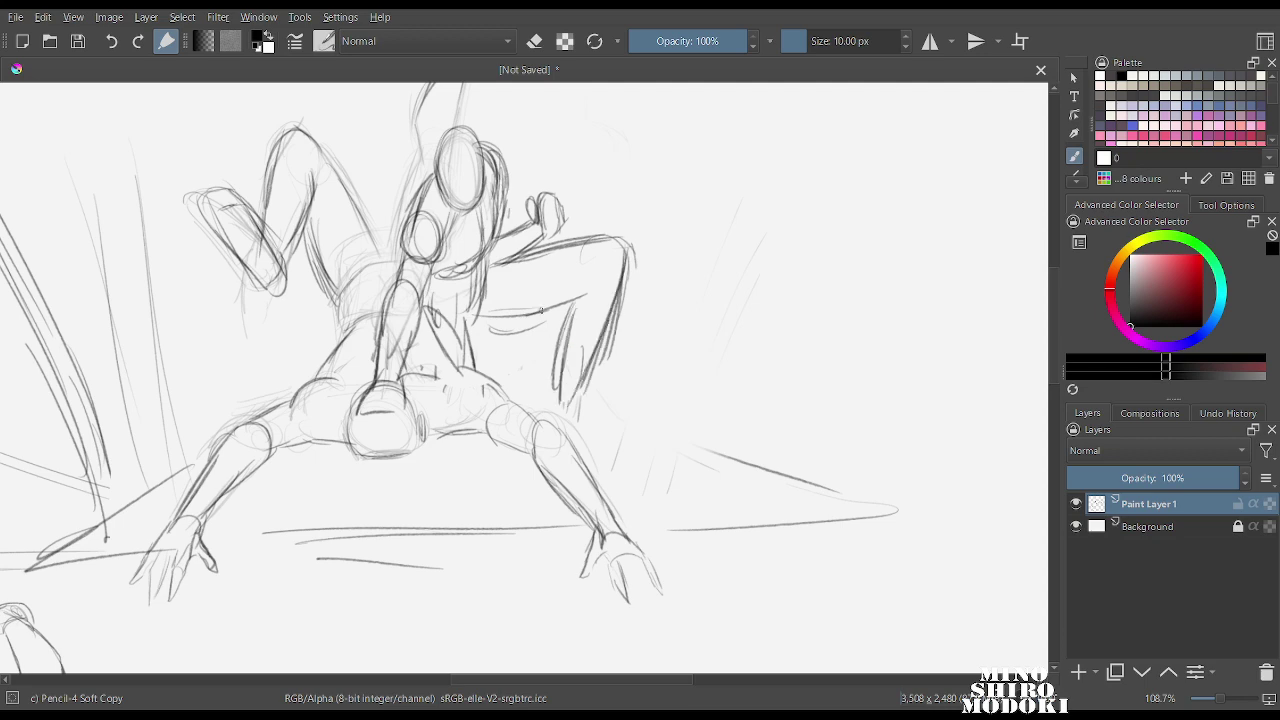
# Strengthen the contour of the braced figure's raised leg and the upper figure's waist.
pyautogui.scroll(-4, 640, 199)
pyautogui.scroll(4, 640, 199)
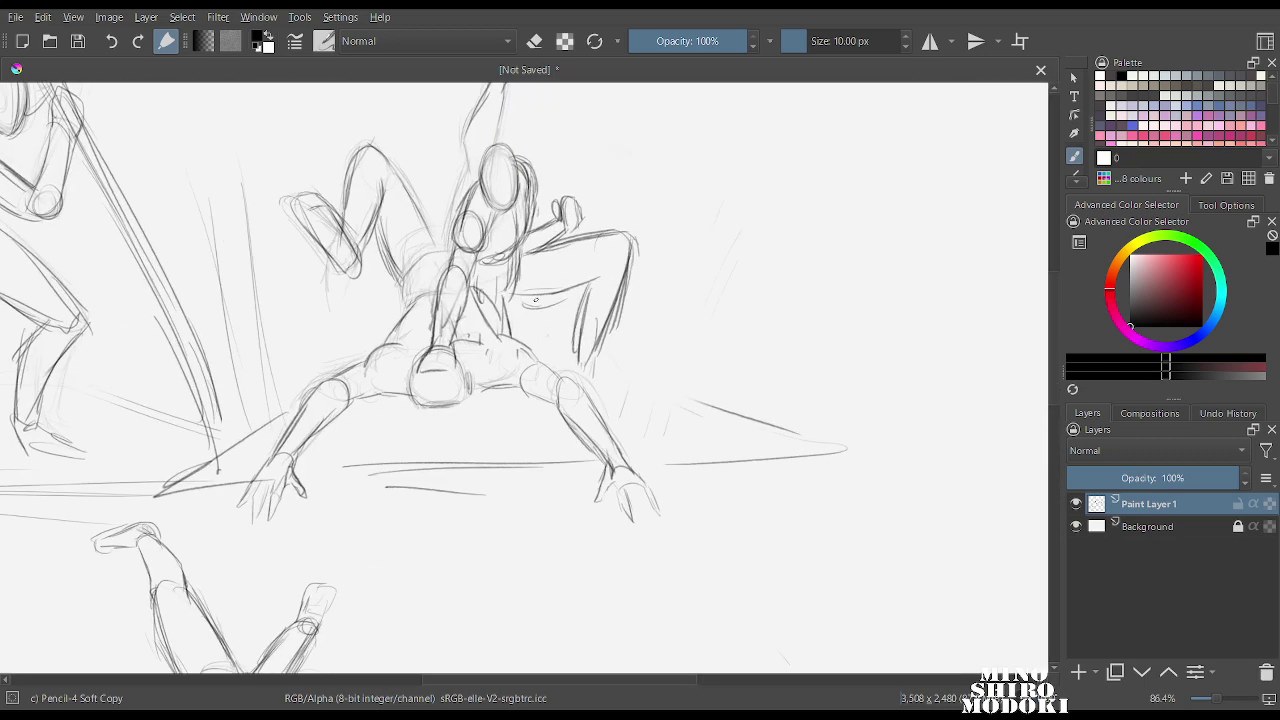
pyautogui.moveTo(490, 158)
pyautogui.mouseDown()
pyautogui.moveTo(436, 370)
pyautogui.moveTo(420, 378)
pyautogui.mouseUp()
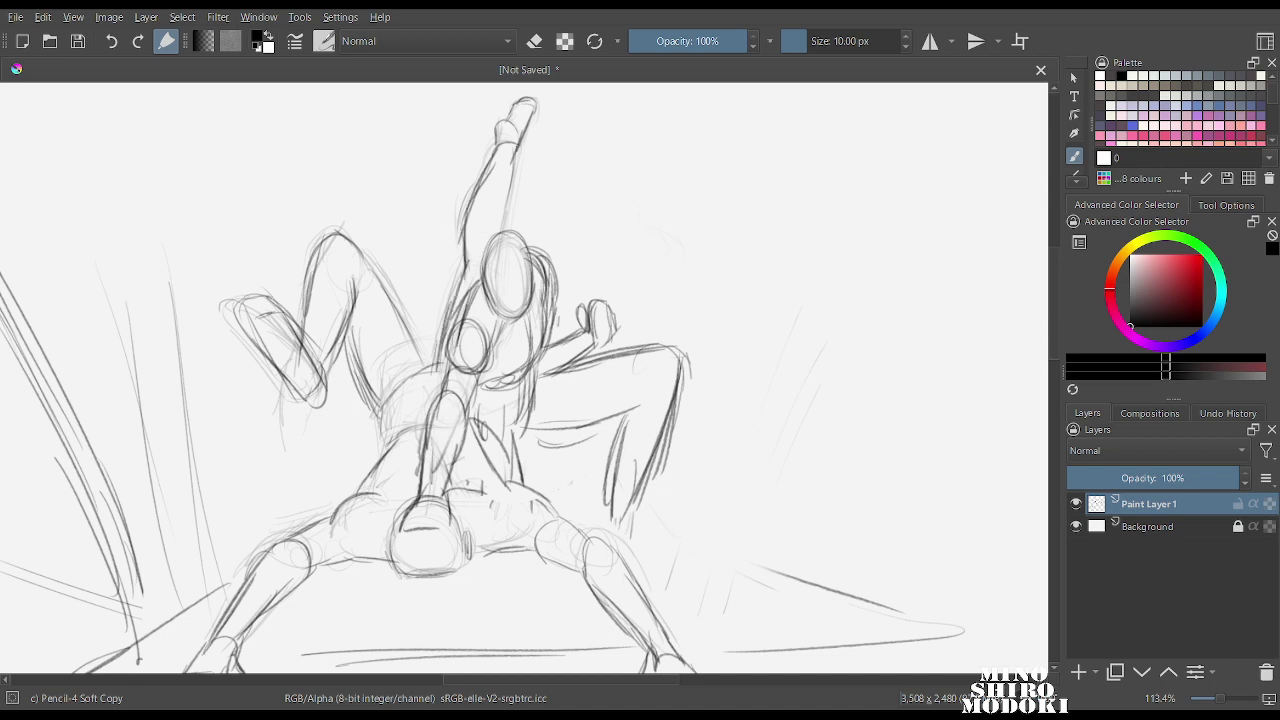
pyautogui.moveTo(516, 148); pyautogui.dragTo(502, 230)
pyautogui.moveTo(503, 228); pyautogui.dragTo(508, 196)
pyautogui.moveTo(536, 394); pyautogui.dragTo(524, 440)
pyautogui.moveTo(538, 368); pyautogui.dragTo(517, 453)
# Lighten the upper figure's waist and bent leg lines with the soft eraser reduced to 103 px.
pyautogui.rightClick(552, 346)
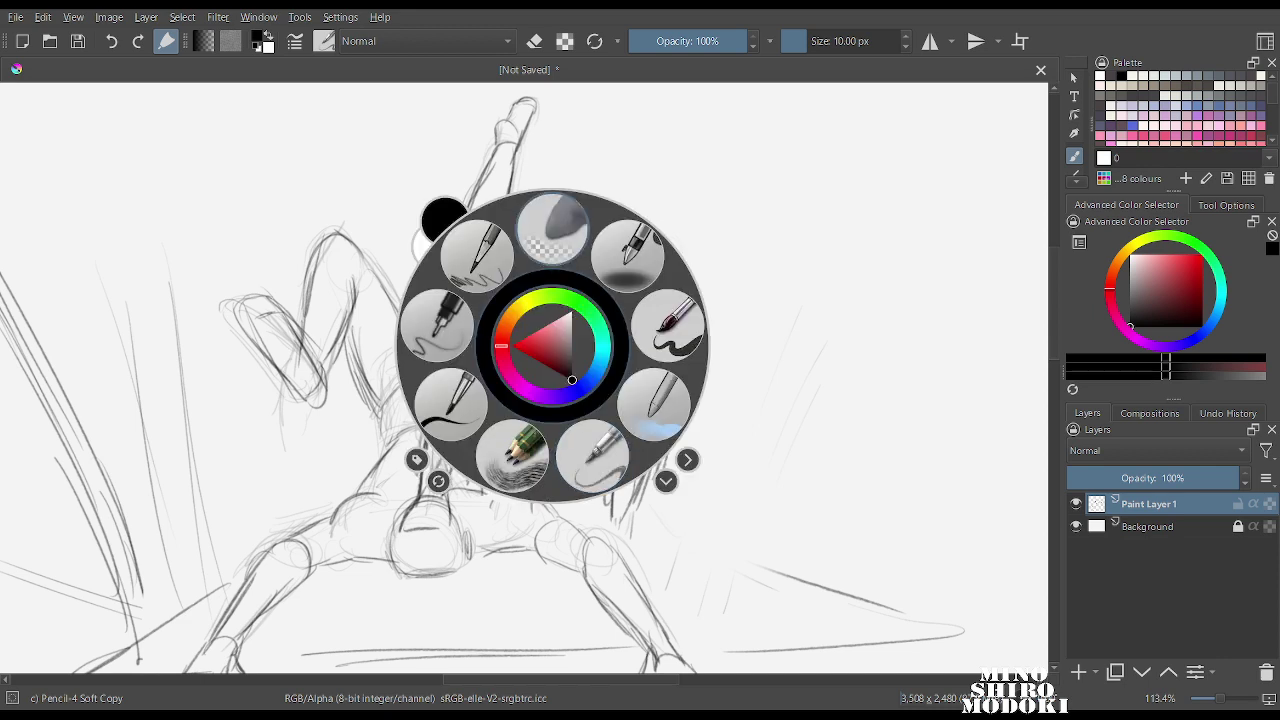
pyautogui.click(556, 224)
pyautogui.press('[')
pyautogui.press('[')
pyautogui.press('[')
pyautogui.press('[')
pyautogui.press('[')
pyautogui.press('[')
pyautogui.press('[')
pyautogui.press('[')
pyautogui.press('[')
pyautogui.press('[')
pyautogui.press('[')
pyautogui.press('[')
pyautogui.press('[')
pyautogui.press('[')
pyautogui.press('[')
pyautogui.press('[')
pyautogui.press('[')
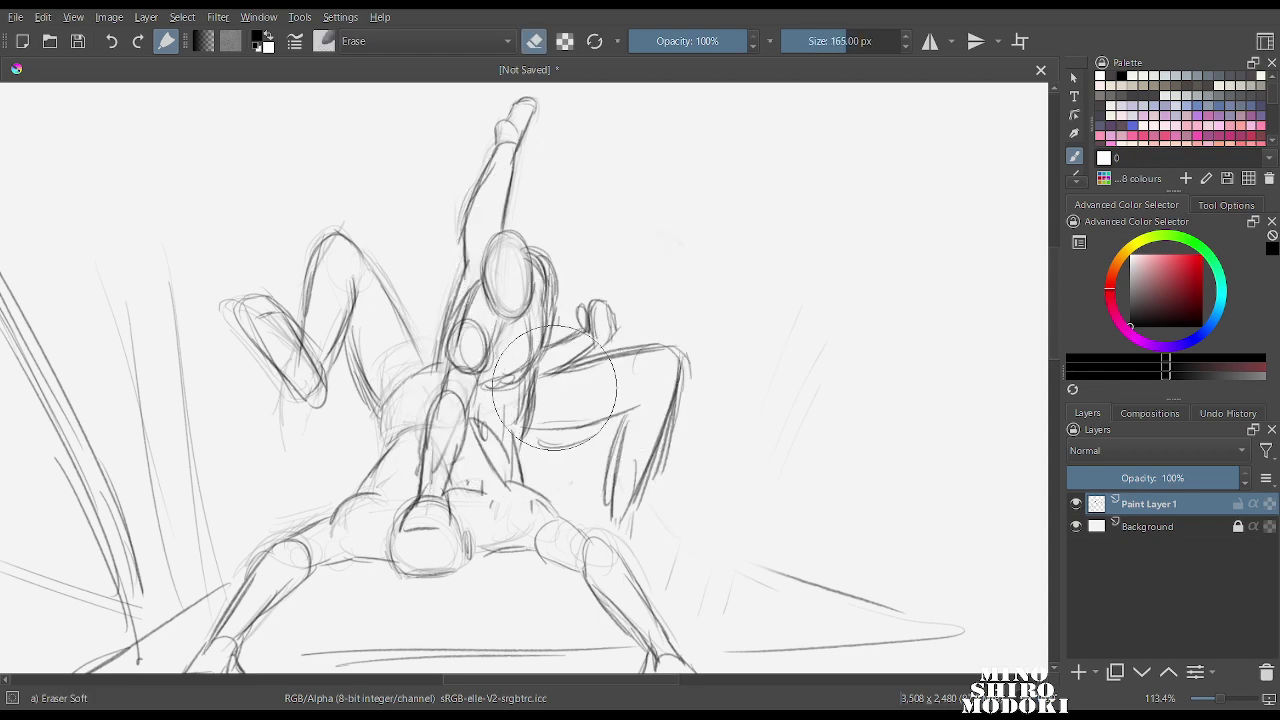
pyautogui.moveTo(542, 392)
pyautogui.mouseDown()
pyautogui.moveTo(530, 433)
pyautogui.moveTo(535, 343)
pyautogui.moveTo(547, 374)
pyautogui.mouseUp()
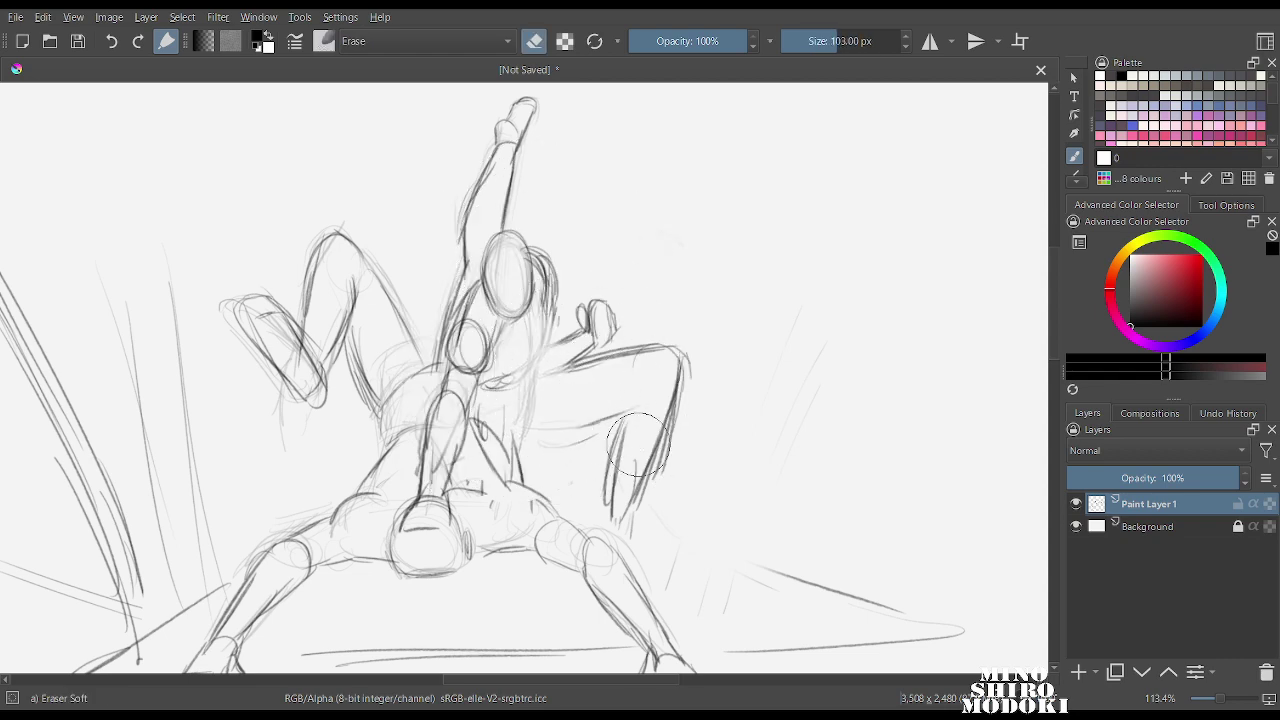
pyautogui.moveTo(655, 375); pyautogui.dragTo(622, 465)
pyautogui.moveTo(548, 448); pyautogui.dragTo(541, 355)
# Redraw the upper figure's chest, side and waist contours with the soft copy pencil.
pyautogui.rightClick(541, 355)
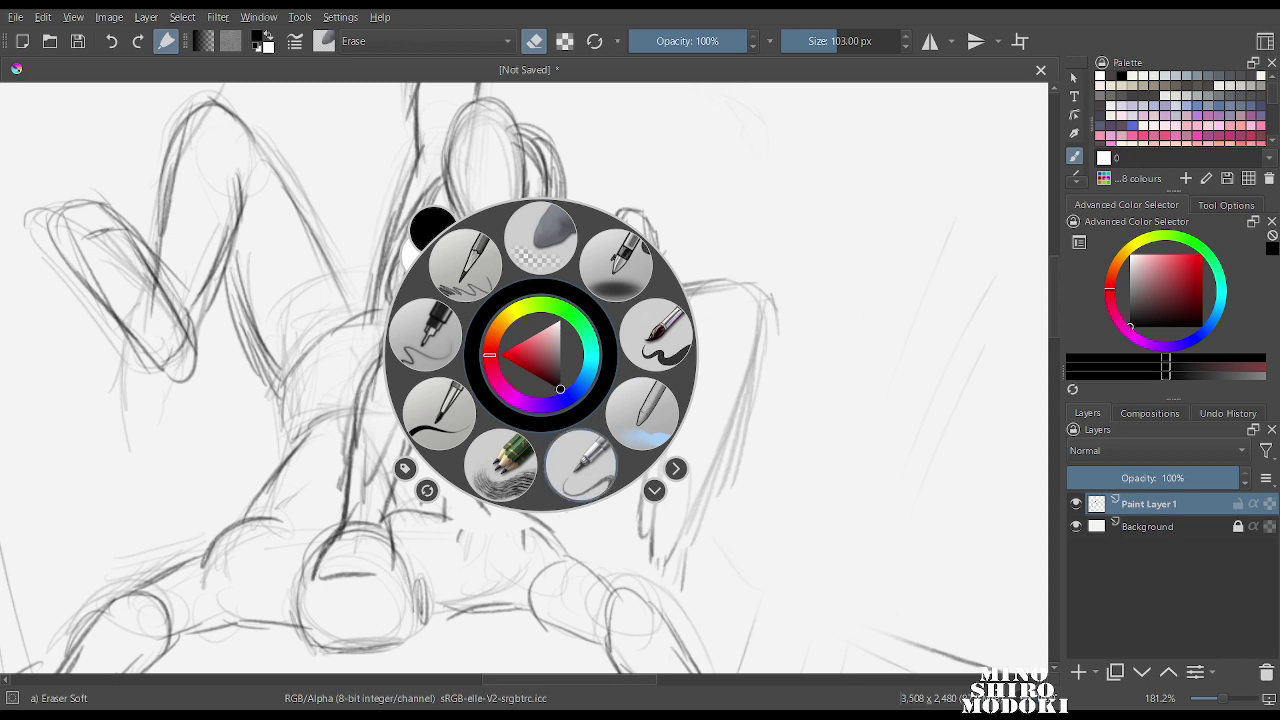
pyautogui.click(581, 466)
pyautogui.moveTo(485, 238)
pyautogui.mouseDown()
pyautogui.moveTo(468, 284)
pyautogui.moveTo(398, 297)
pyautogui.moveTo(452, 265)
pyautogui.moveTo(436, 329)
pyautogui.moveTo(405, 334)
pyautogui.moveTo(456, 352)
pyautogui.moveTo(510, 329)
pyautogui.moveTo(534, 239)
pyautogui.moveTo(521, 314)
pyautogui.mouseUp()
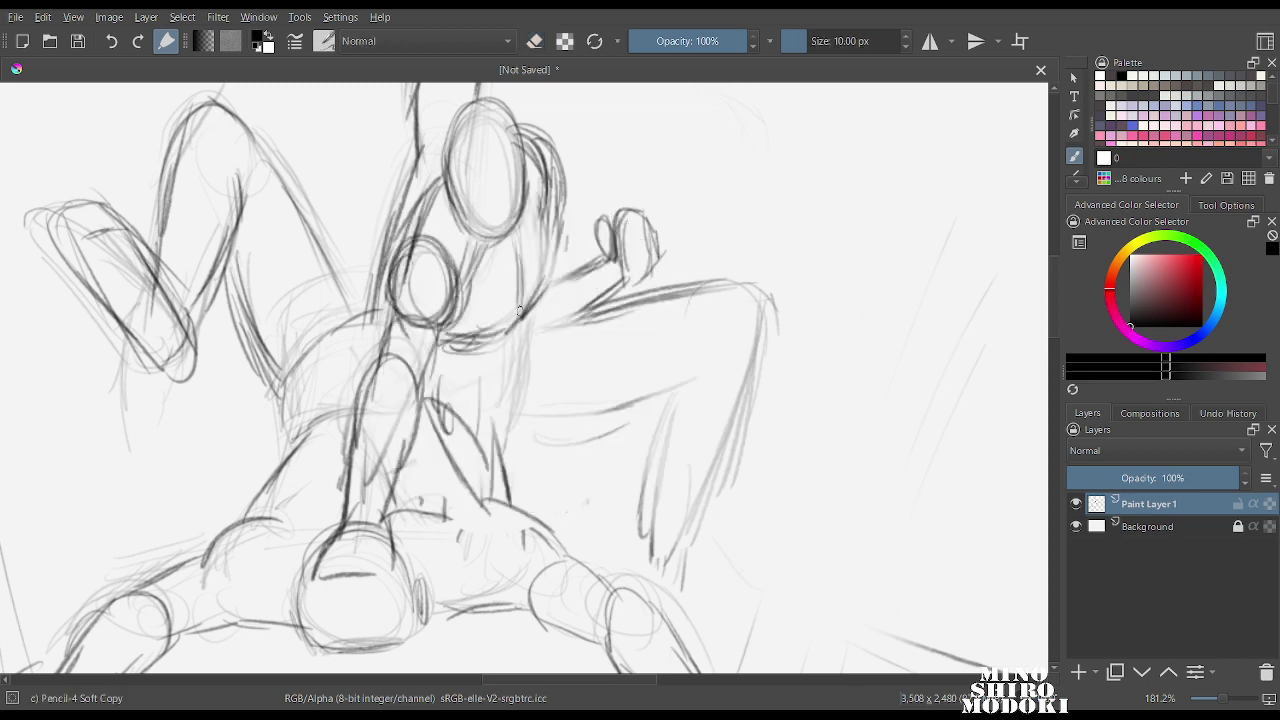
pyautogui.moveTo(528, 180); pyautogui.dragTo(542, 261)
pyautogui.moveTo(540, 159); pyautogui.dragTo(548, 271)
pyautogui.moveTo(518, 326); pyautogui.dragTo(504, 450)
# Redraw the upper figure's bent leg with firmer thigh and shin lines.
pyautogui.moveTo(538, 320)
pyautogui.mouseDown()
pyautogui.moveTo(504, 455)
pyautogui.moveTo(736, 283)
pyautogui.moveTo(734, 322)
pyautogui.mouseUp()
pyautogui.moveTo(546, 403)
pyautogui.mouseDown()
pyautogui.moveTo(690, 387)
pyautogui.moveTo(655, 548)
pyautogui.mouseUp()
pyautogui.moveTo(762, 326); pyautogui.dragTo(692, 564)
pyautogui.moveTo(682, 466); pyautogui.dragTo(672, 562)
pyautogui.moveTo(748, 398); pyautogui.dragTo(712, 503)
pyautogui.scroll(-3, 525, 378)
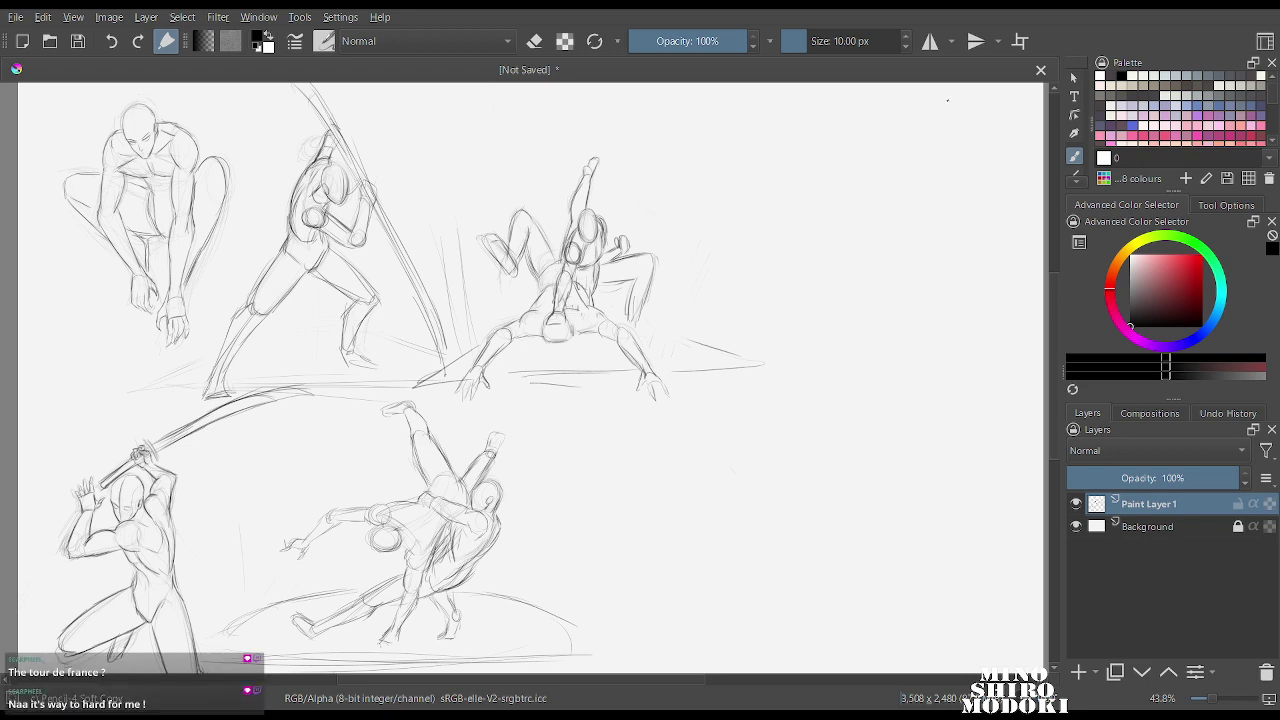
pyautogui.scroll(5, 641, 297)
pyautogui.moveTo(517, 230); pyautogui.dragTo(566, 233)
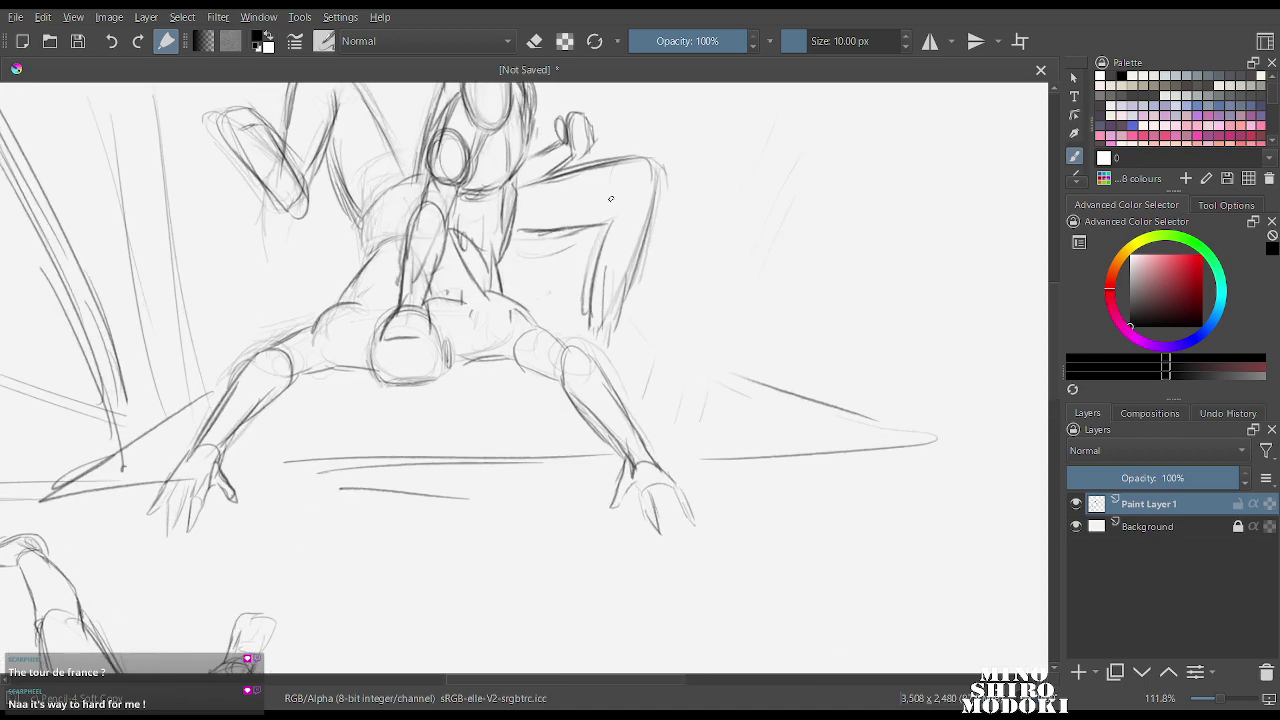
# Strengthen the knee, shin and calf contours of the upper figure's bent leg.
pyautogui.moveTo(552, 182)
pyautogui.mouseDown()
pyautogui.moveTo(647, 166)
pyautogui.moveTo(603, 338)
pyautogui.mouseUp()
pyautogui.moveTo(604, 226)
pyautogui.mouseDown()
pyautogui.moveTo(584, 284)
pyautogui.moveTo(590, 348)
pyautogui.mouseUp()
pyautogui.moveTo(618, 290); pyautogui.dragTo(605, 368)
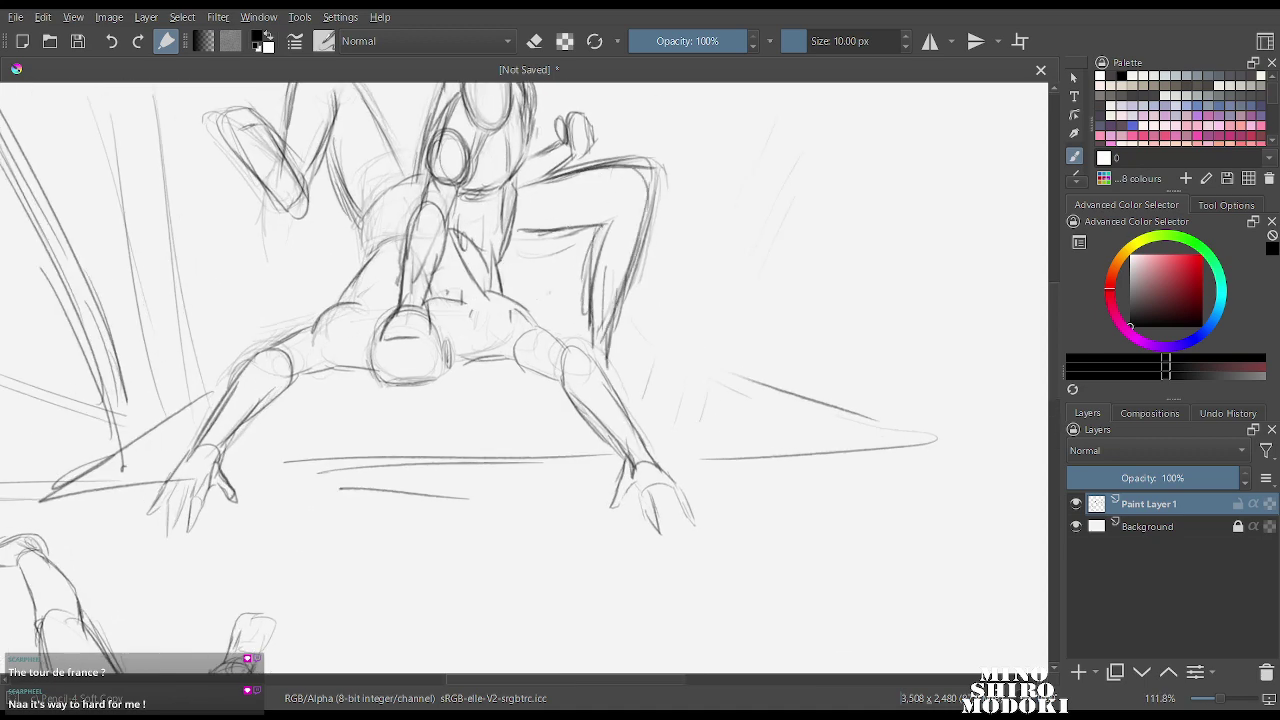
# Reinforce the braced figure's shoulder and upper arm contours and sketch a small rectangular block on the head.
pyautogui.moveTo(500, 260)
pyautogui.mouseDown()
pyautogui.moveTo(494, 290)
pyautogui.moveTo(530, 306)
pyautogui.moveTo(524, 340)
pyautogui.mouseUp()
pyautogui.moveTo(451, 370)
pyautogui.mouseDown()
pyautogui.moveTo(499, 361)
pyautogui.moveTo(559, 384)
pyautogui.mouseUp()
pyautogui.moveTo(537, 328)
pyautogui.mouseDown()
pyautogui.moveTo(575, 350)
pyautogui.moveTo(562, 367)
pyautogui.moveTo(598, 388)
pyautogui.moveTo(600, 430)
pyautogui.mouseUp()
pyautogui.moveTo(292, 378)
pyautogui.mouseDown()
pyautogui.moveTo(334, 368)
pyautogui.moveTo(254, 412)
pyautogui.moveTo(361, 366)
pyautogui.moveTo(442, 384)
pyautogui.moveTo(404, 382)
pyautogui.moveTo(390, 322)
pyautogui.moveTo(384, 358)
pyautogui.moveTo(418, 366)
pyautogui.mouseUp()
pyautogui.moveTo(431, 317)
pyautogui.mouseDown()
pyautogui.moveTo(437, 335)
pyautogui.moveTo(417, 368)
pyautogui.moveTo(426, 362)
pyautogui.moveTo(383, 358)
pyautogui.moveTo(409, 366)
pyautogui.mouseUp()
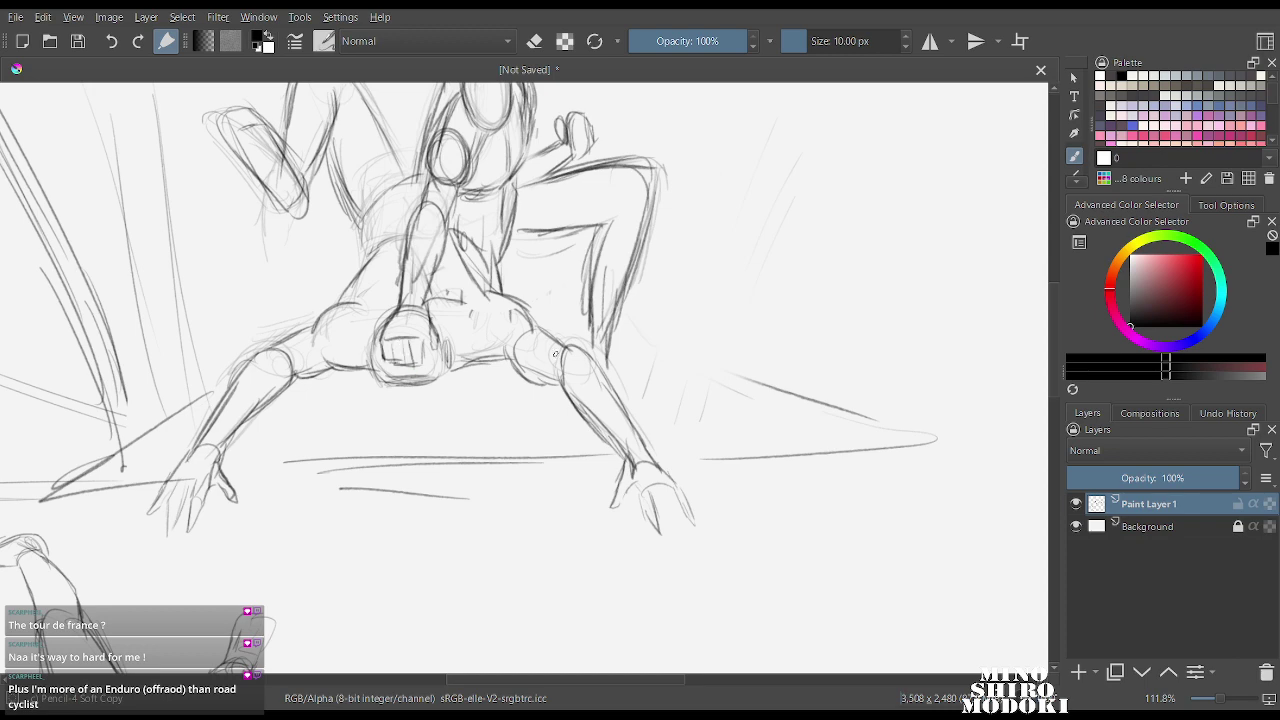
# Sketch an oval head for a new figure in the empty area beside the throwing pair.
pyautogui.moveTo(676, 247); pyautogui.dragTo(680, 385)
pyautogui.moveTo(717, 278); pyautogui.dragTo(626, 240)
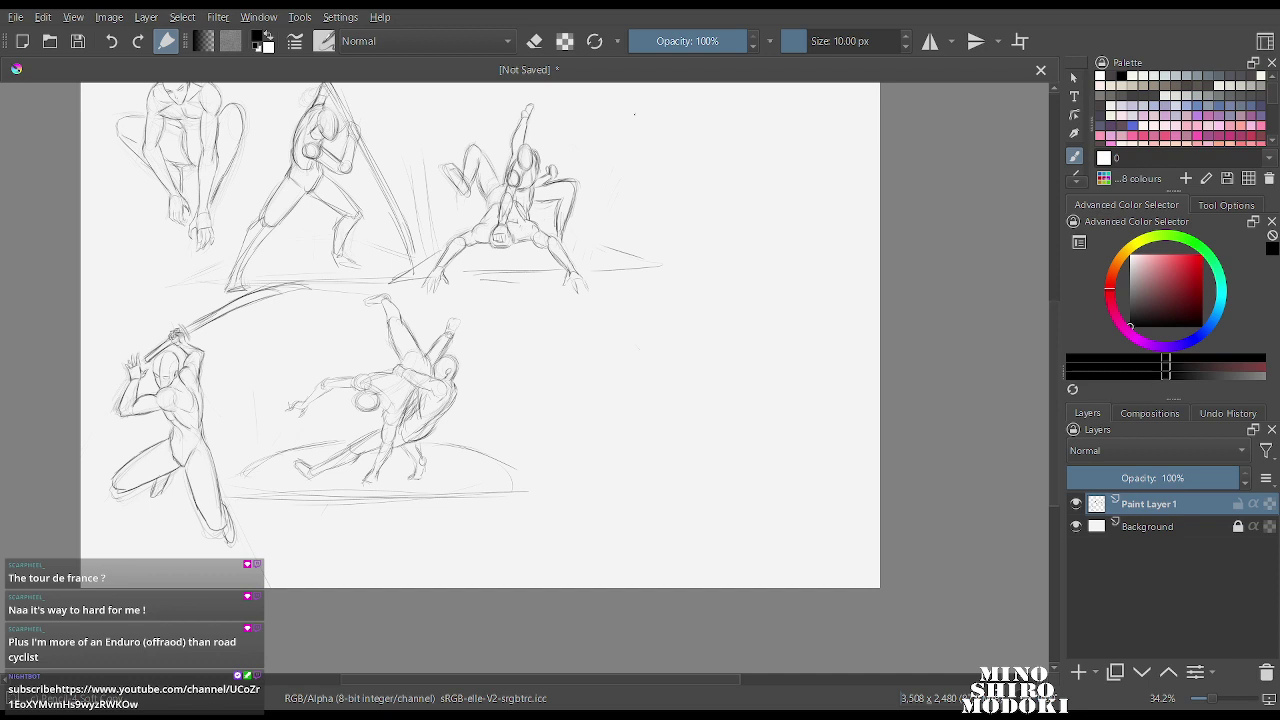
pyautogui.moveTo(504, 398); pyautogui.dragTo(510, 318)
pyautogui.moveTo(655, 314); pyautogui.dragTo(572, 253)
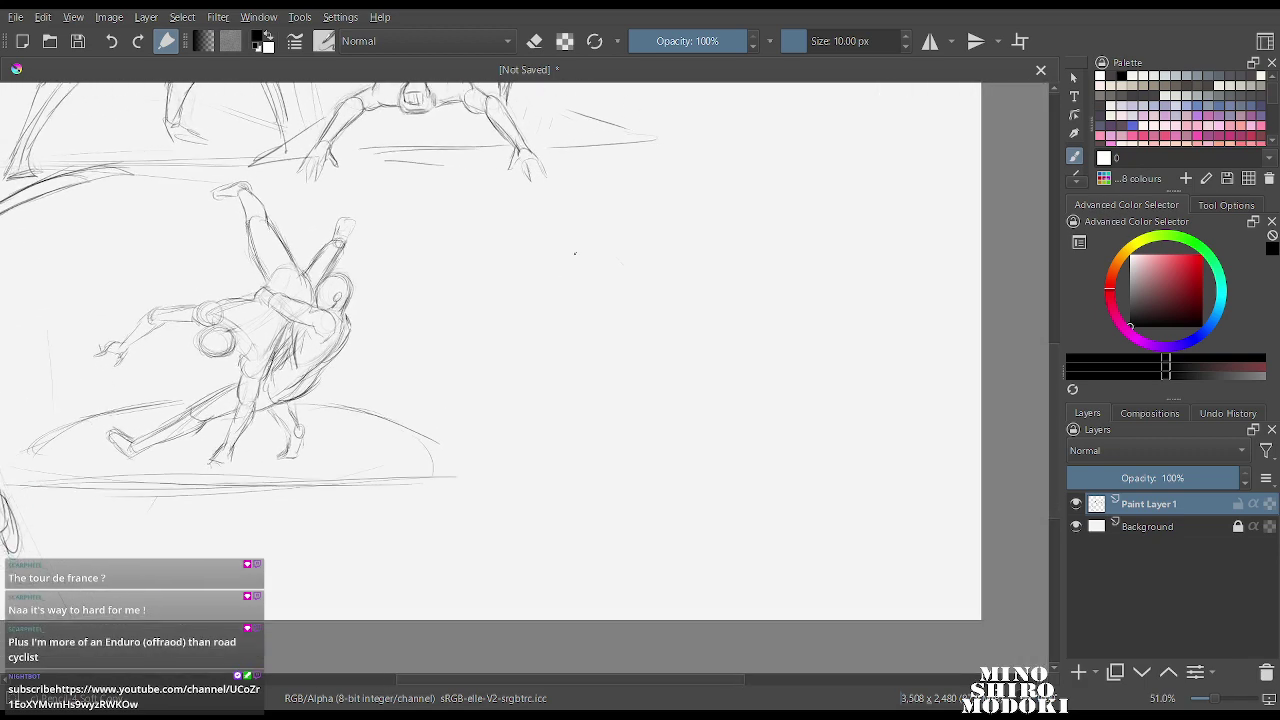
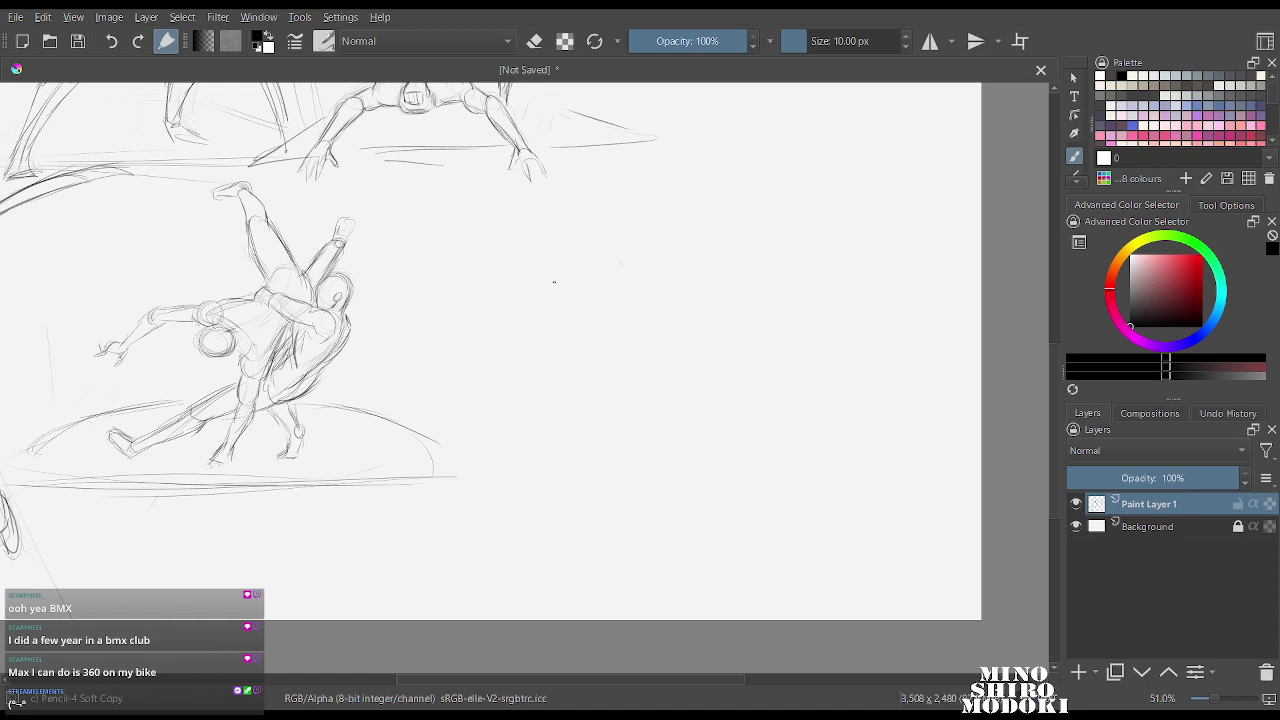
pyautogui.moveTo(554, 282); pyautogui.dragTo(525, 229)
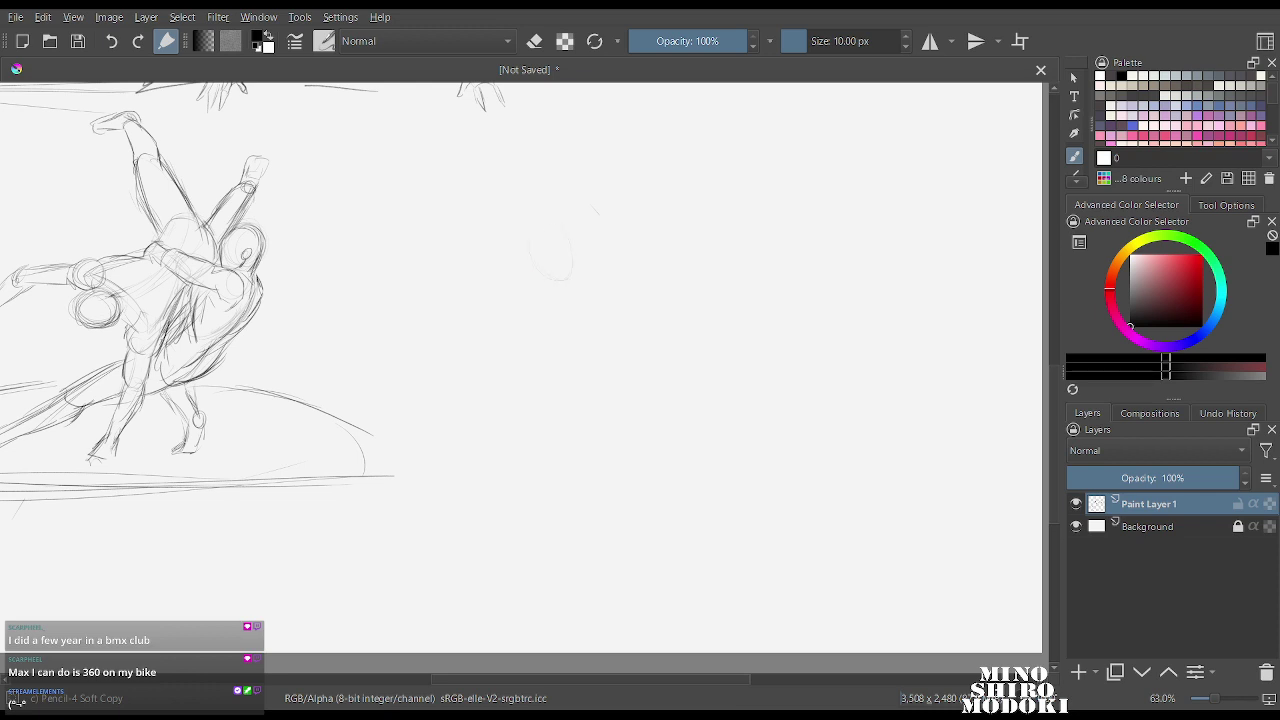
pyautogui.moveTo(572, 250)
pyautogui.mouseDown()
pyautogui.moveTo(545, 272)
pyautogui.moveTo(560, 278)
pyautogui.moveTo(534, 242)
pyautogui.moveTo(550, 278)
pyautogui.moveTo(574, 240)
pyautogui.moveTo(570, 278)
pyautogui.moveTo(540, 284)
pyautogui.moveTo(574, 270)
pyautogui.mouseUp()
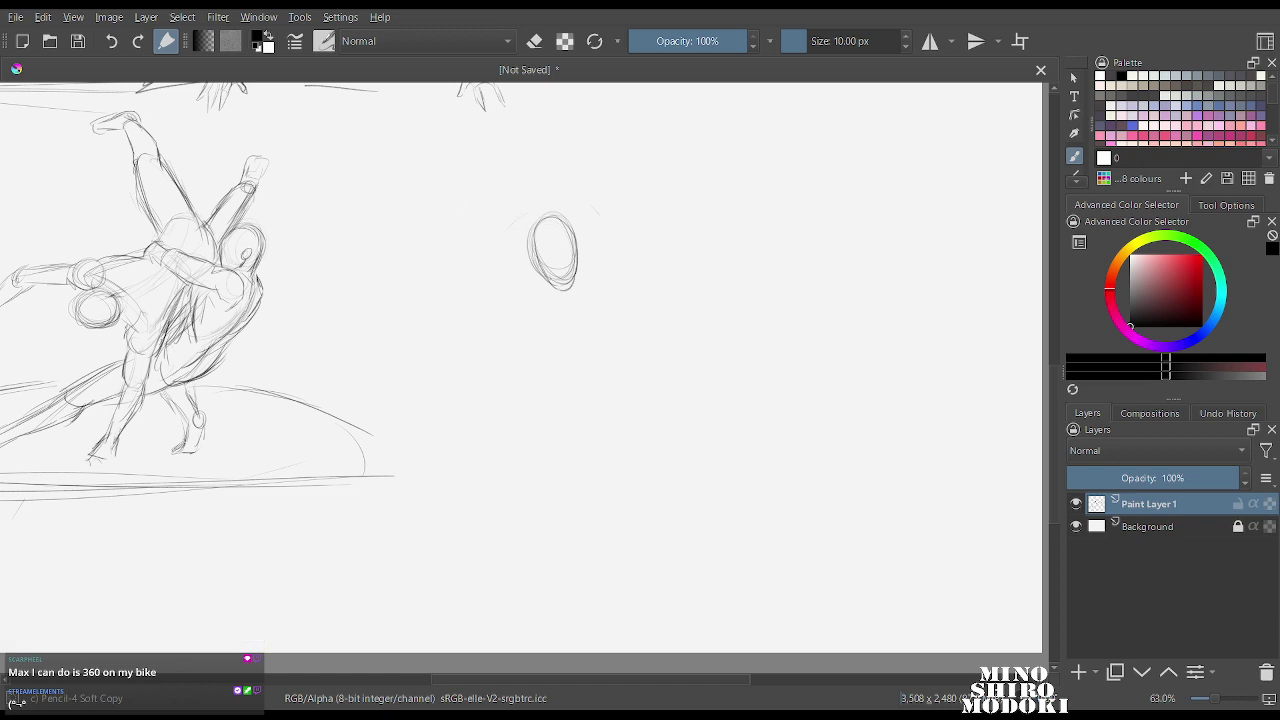
# Sketch the new figure's rounded back and chest outline around the head, with a circle for each shoulder.
pyautogui.moveTo(482, 250)
pyautogui.mouseDown()
pyautogui.moveTo(556, 206)
pyautogui.moveTo(598, 211)
pyautogui.moveTo(622, 232)
pyautogui.moveTo(596, 262)
pyautogui.moveTo(506, 285)
pyautogui.moveTo(532, 278)
pyautogui.mouseUp()
pyautogui.moveTo(620, 249)
pyautogui.mouseDown()
pyautogui.moveTo(512, 287)
pyautogui.moveTo(576, 280)
pyautogui.mouseUp()
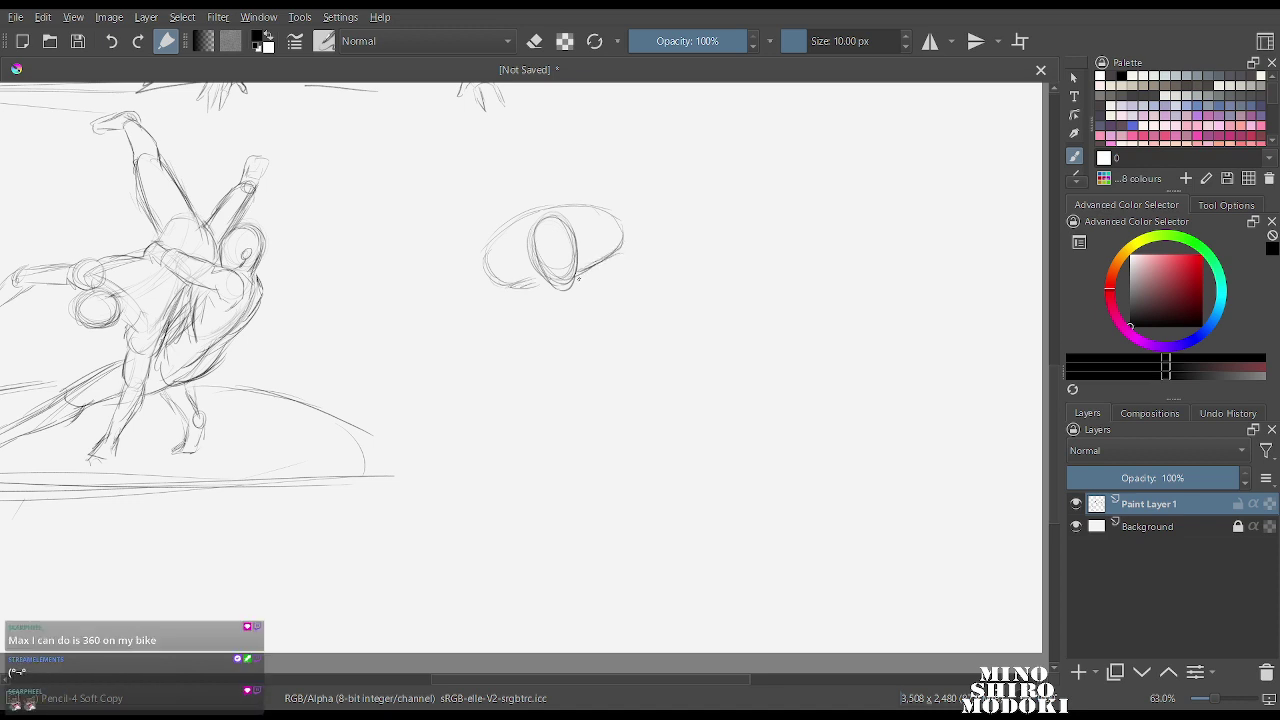
pyautogui.moveTo(497, 282); pyautogui.dragTo(520, 287)
pyautogui.moveTo(600, 218)
pyautogui.mouseDown()
pyautogui.moveTo(619, 245)
pyautogui.moveTo(598, 219)
pyautogui.moveTo(594, 240)
pyautogui.moveTo(633, 218)
pyautogui.moveTo(624, 246)
pyautogui.moveTo(596, 232)
pyautogui.moveTo(636, 252)
pyautogui.mouseUp()
pyautogui.moveTo(488, 248)
pyautogui.mouseDown()
pyautogui.moveTo(480, 272)
pyautogui.moveTo(512, 244)
pyautogui.mouseUp()
pyautogui.moveTo(512, 248)
pyautogui.mouseDown()
pyautogui.moveTo(514, 274)
pyautogui.moveTo(490, 290)
pyautogui.moveTo(616, 249)
pyautogui.mouseUp()
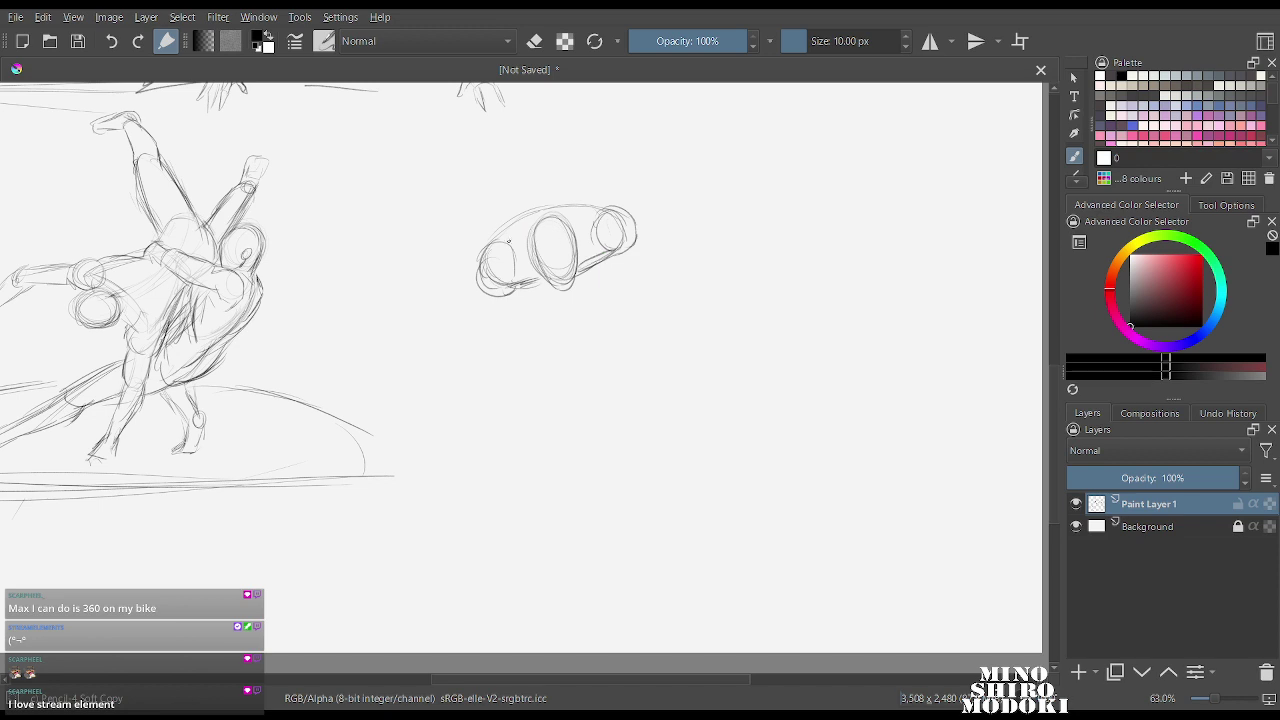
pyautogui.moveTo(506, 233)
pyautogui.mouseDown()
pyautogui.moveTo(600, 206)
pyautogui.moveTo(556, 208)
pyautogui.mouseUp()
pyautogui.moveTo(498, 240)
pyautogui.mouseDown()
pyautogui.moveTo(476, 284)
pyautogui.moveTo(506, 296)
pyautogui.moveTo(626, 256)
pyautogui.moveTo(642, 232)
pyautogui.moveTo(640, 247)
pyautogui.mouseUp()
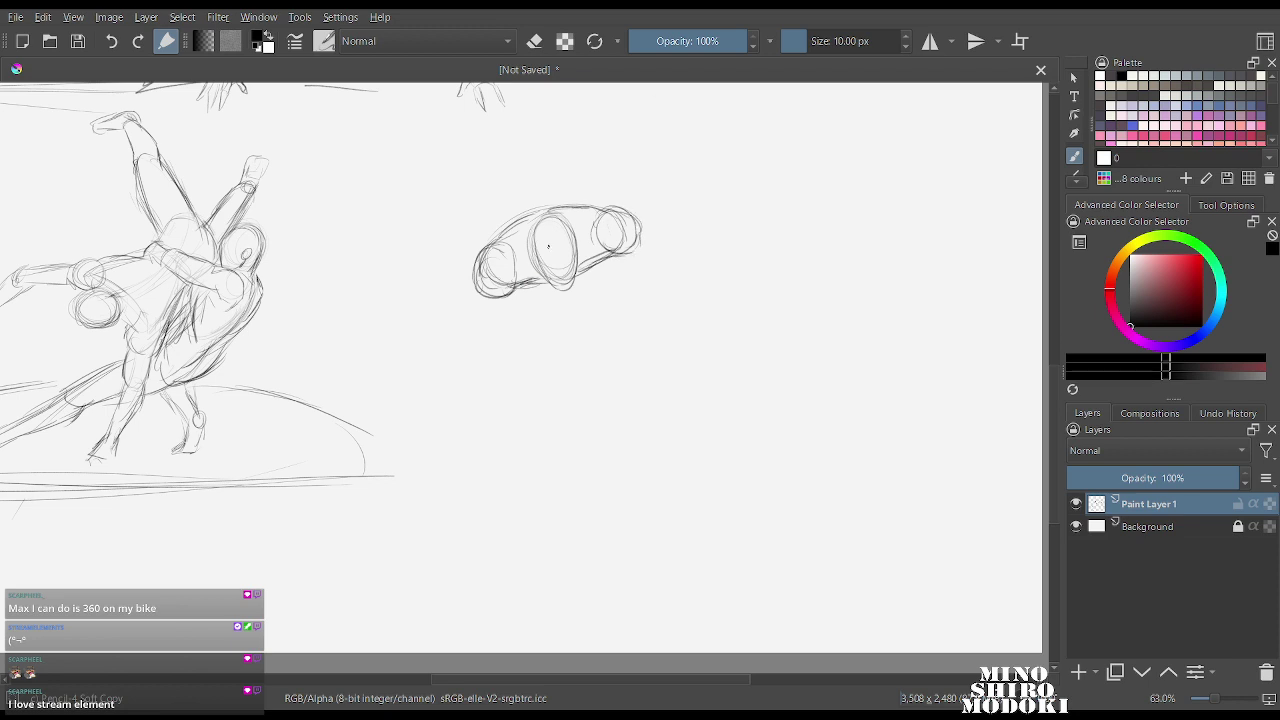
pyautogui.moveTo(514, 294)
pyautogui.mouseDown()
pyautogui.moveTo(562, 290)
pyautogui.moveTo(608, 265)
pyautogui.mouseUp()
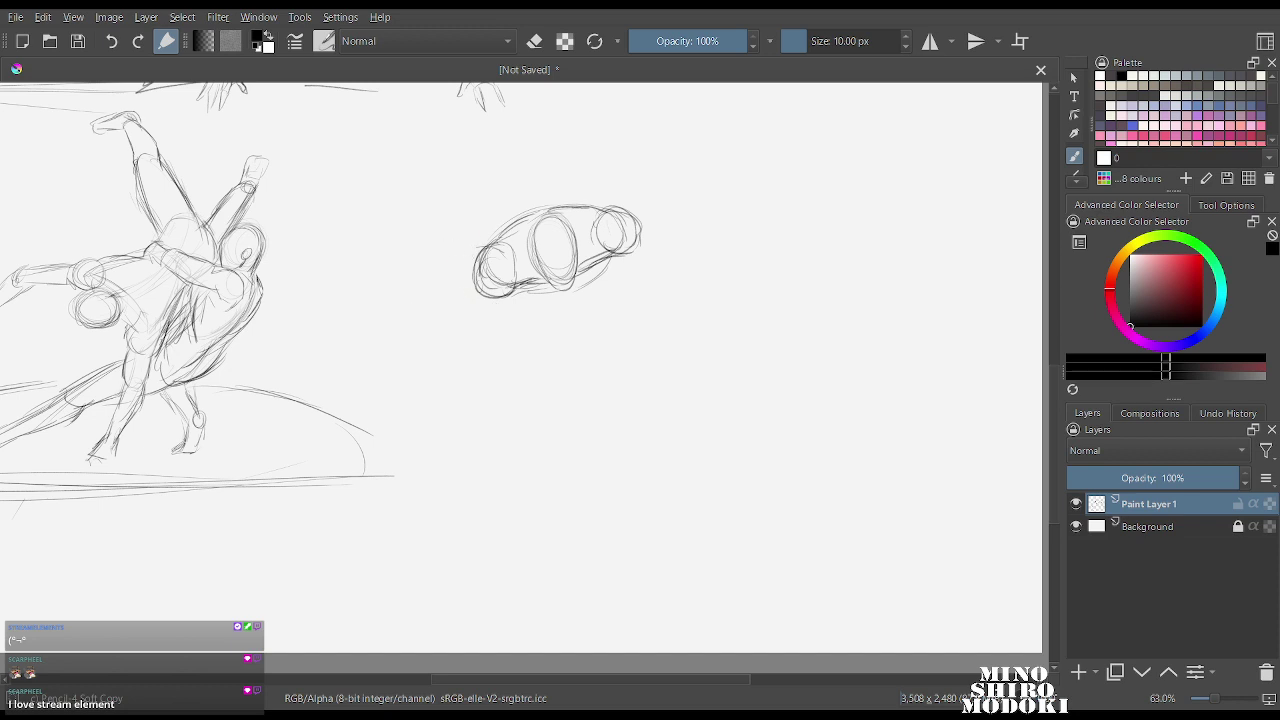
# Block in the new figure's folded arm beside the lower shoulder with a rounded elbow and light forearm lines.
pyautogui.moveTo(500, 236)
pyautogui.mouseDown()
pyautogui.moveTo(470, 241)
pyautogui.moveTo(456, 262)
pyautogui.moveTo(470, 276)
pyautogui.moveTo(466, 321)
pyautogui.moveTo(500, 332)
pyautogui.mouseUp()
pyautogui.moveTo(490, 310)
pyautogui.mouseDown()
pyautogui.moveTo(476, 340)
pyautogui.moveTo(505, 344)
pyautogui.mouseUp()
pyautogui.moveTo(470, 278)
pyautogui.mouseDown()
pyautogui.moveTo(508, 296)
pyautogui.moveTo(536, 283)
pyautogui.mouseUp()
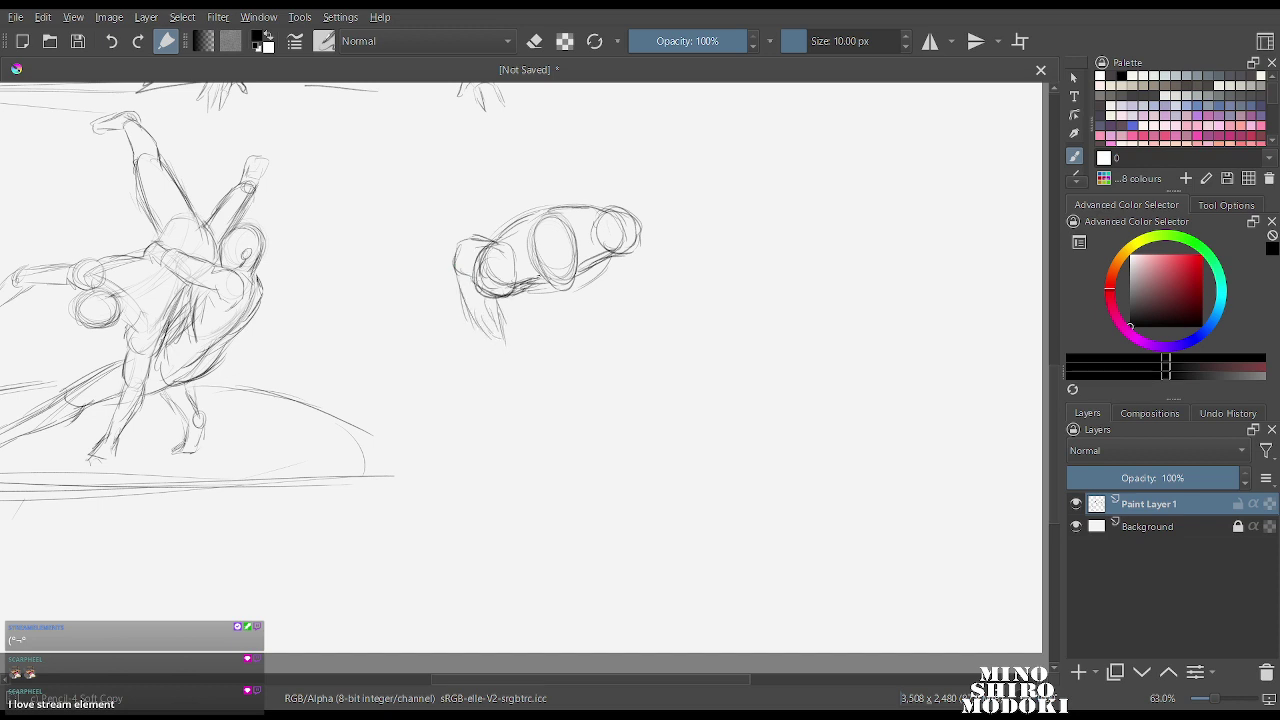
# Firm up the shoulder line and sketch the other upper arm extending outward to a round elbow.
pyautogui.moveTo(490, 242)
pyautogui.mouseDown()
pyautogui.moveTo(526, 217)
pyautogui.moveTo(604, 201)
pyautogui.moveTo(638, 248)
pyautogui.mouseUp()
pyautogui.moveTo(636, 238)
pyautogui.mouseDown()
pyautogui.moveTo(690, 256)
pyautogui.moveTo(700, 274)
pyautogui.moveTo(680, 312)
pyautogui.mouseUp()
pyautogui.moveTo(696, 250); pyautogui.dragTo(680, 308)
pyautogui.moveTo(688, 252)
pyautogui.mouseDown()
pyautogui.moveTo(678, 270)
pyautogui.moveTo(716, 282)
pyautogui.mouseUp()
pyautogui.moveTo(632, 250)
pyautogui.mouseDown()
pyautogui.moveTo(682, 268)
pyautogui.moveTo(682, 246)
pyautogui.mouseUp()
pyautogui.moveTo(664, 238); pyautogui.dragTo(688, 252)
pyautogui.moveTo(576, 250); pyautogui.dragTo(668, 304)
# Sketch the hanging forearm with its hand and fingers, and finish the opposite forearm down to the wrist.
pyautogui.moveTo(690, 242); pyautogui.dragTo(698, 330)
pyautogui.moveTo(672, 256); pyautogui.dragTo(672, 342)
pyautogui.moveTo(698, 294)
pyautogui.mouseDown()
pyautogui.moveTo(677, 349)
pyautogui.moveTo(688, 372)
pyautogui.mouseUp()
pyautogui.moveTo(674, 340)
pyautogui.mouseDown()
pyautogui.moveTo(672, 368)
pyautogui.moveTo(686, 354)
pyautogui.mouseUp()
pyautogui.moveTo(680, 344)
pyautogui.mouseDown()
pyautogui.moveTo(702, 330)
pyautogui.moveTo(694, 358)
pyautogui.mouseUp()
pyautogui.moveTo(686, 344)
pyautogui.mouseDown()
pyautogui.moveTo(674, 372)
pyautogui.moveTo(686, 370)
pyautogui.mouseUp()
pyautogui.moveTo(704, 358); pyautogui.dragTo(668, 376)
pyautogui.moveTo(686, 364); pyautogui.dragTo(682, 378)
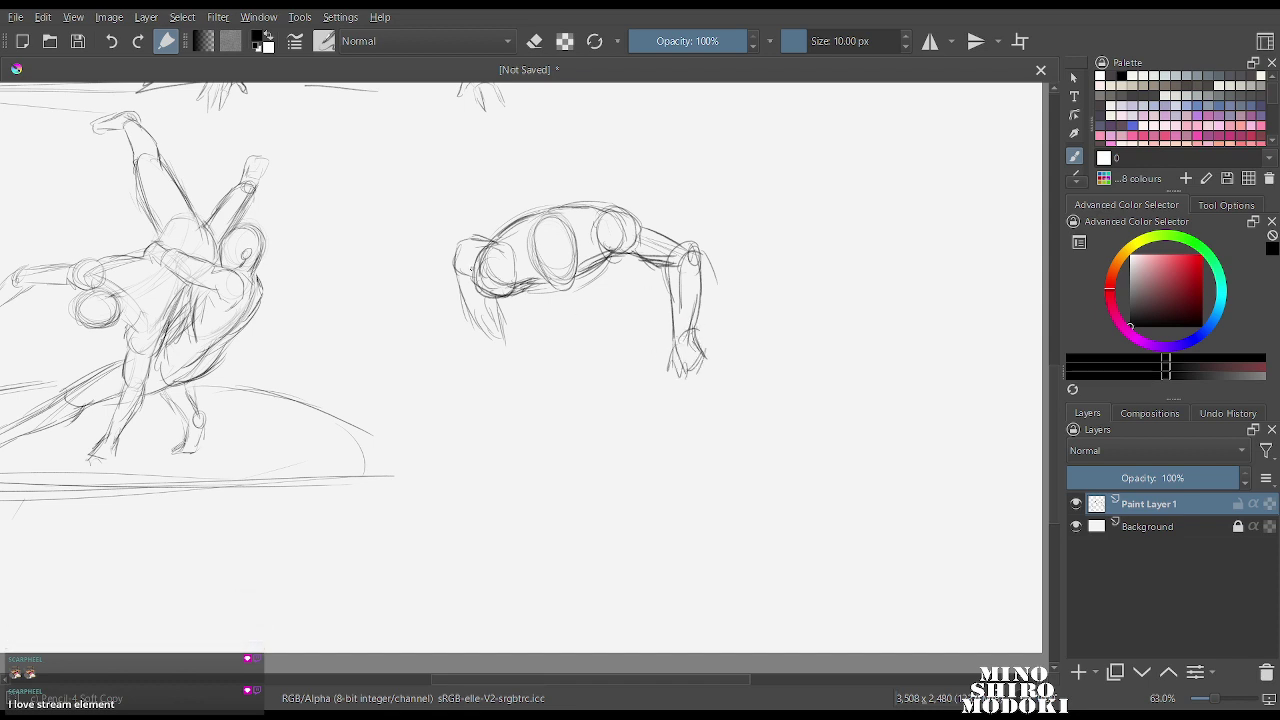
pyautogui.moveTo(494, 292); pyautogui.dragTo(506, 336)
pyautogui.moveTo(460, 272)
pyautogui.mouseDown()
pyautogui.moveTo(506, 358)
pyautogui.moveTo(514, 345)
pyautogui.mouseUp()
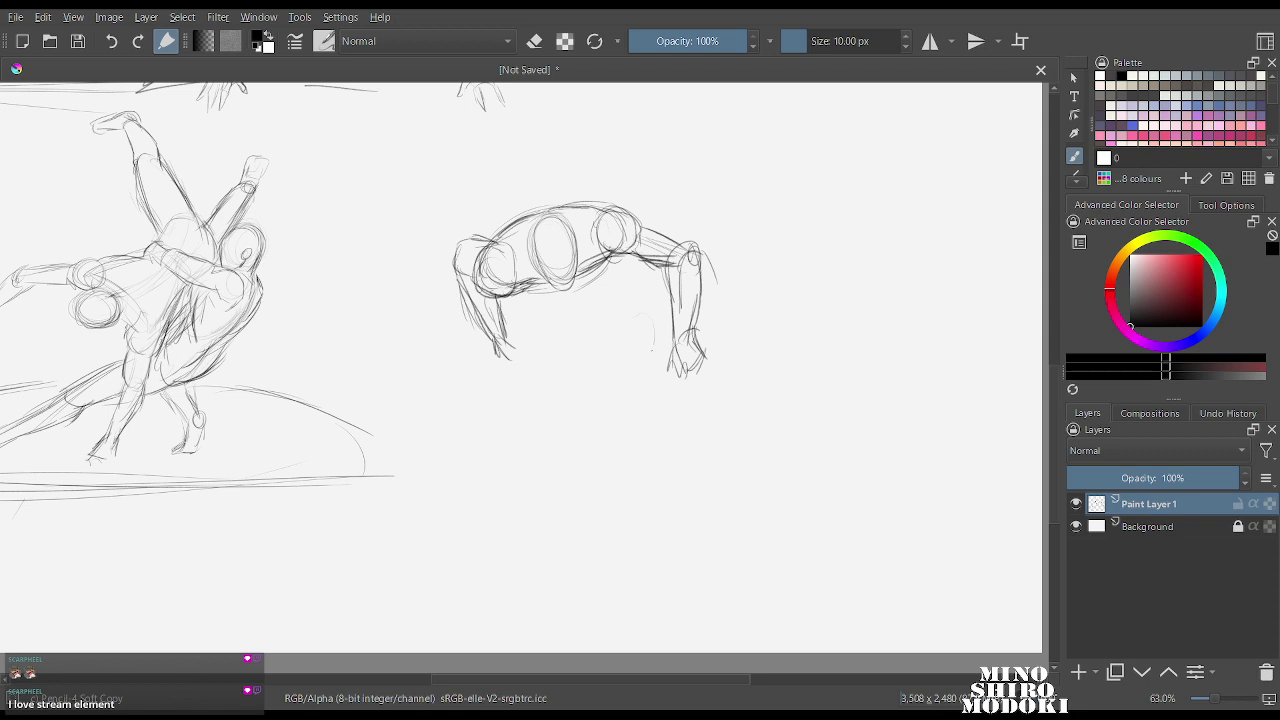
# Sketch a second figure's tilted oval head between the arms, with its shoulder curve and a vertical guide line.
pyautogui.moveTo(648, 318)
pyautogui.mouseDown()
pyautogui.moveTo(644, 356)
pyautogui.moveTo(656, 346)
pyautogui.moveTo(640, 362)
pyautogui.moveTo(624, 310)
pyautogui.moveTo(650, 366)
pyautogui.mouseUp()
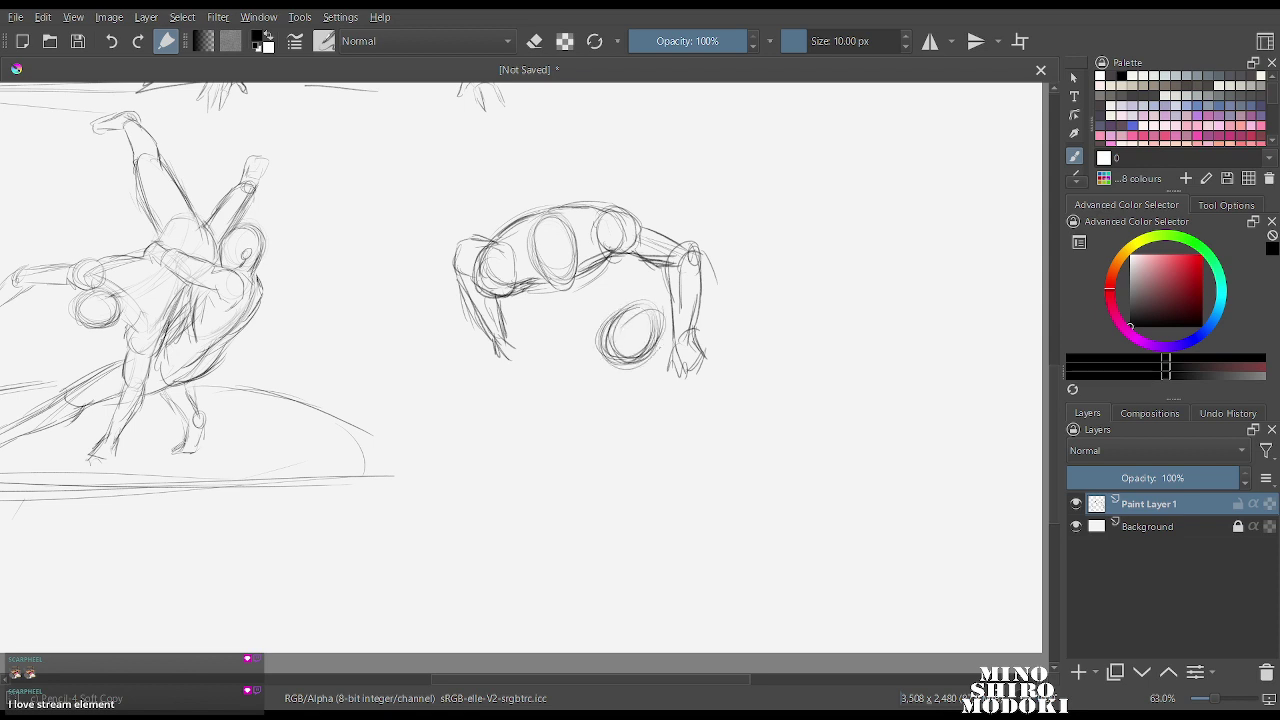
pyautogui.moveTo(570, 340)
pyautogui.mouseDown()
pyautogui.moveTo(576, 320)
pyautogui.moveTo(656, 288)
pyautogui.mouseUp()
pyautogui.moveTo(648, 365)
pyautogui.mouseDown()
pyautogui.moveTo(678, 375)
pyautogui.moveTo(709, 326)
pyautogui.mouseUp()
pyautogui.moveTo(543, 316); pyautogui.dragTo(531, 406)
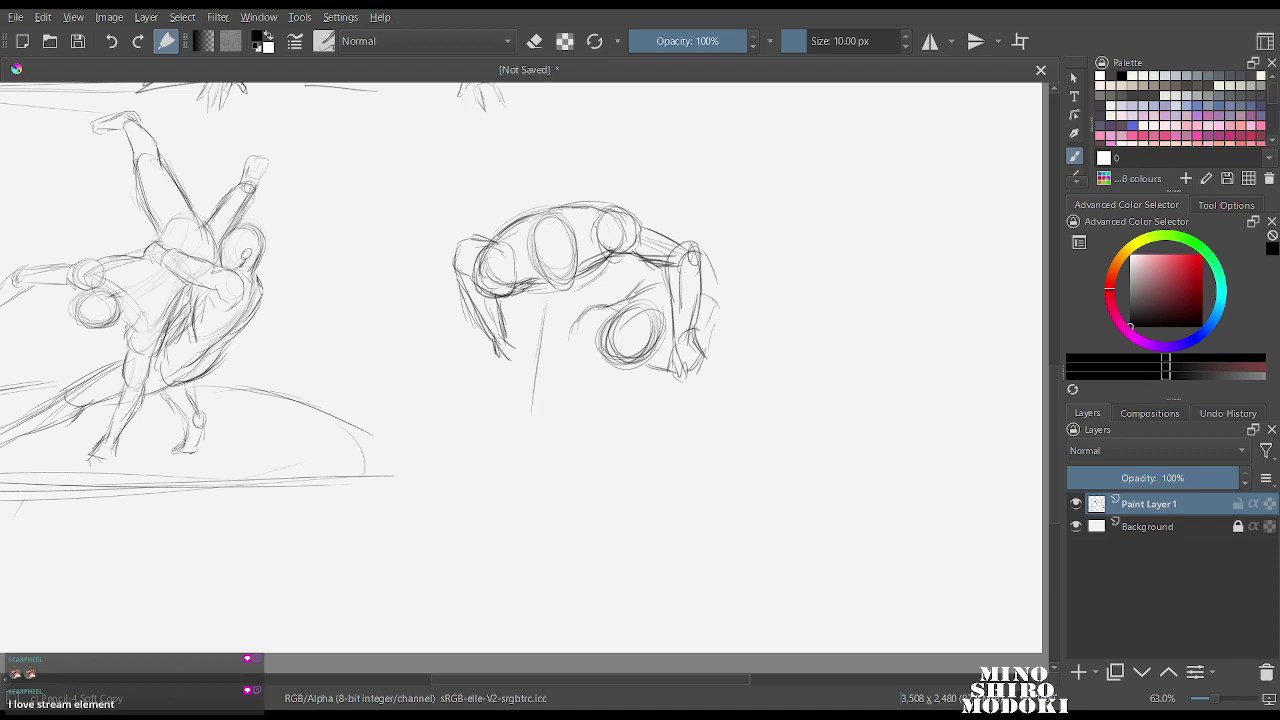
# Sketch the upper figure's lower chest contour and the second figure's reaching forearm and hand beneath it.
pyautogui.moveTo(504, 329)
pyautogui.mouseDown()
pyautogui.moveTo(516, 342)
pyautogui.moveTo(580, 325)
pyautogui.moveTo(530, 322)
pyautogui.moveTo(576, 287)
pyautogui.mouseUp()
pyautogui.moveTo(602, 260)
pyautogui.mouseDown()
pyautogui.moveTo(546, 306)
pyautogui.moveTo(584, 326)
pyautogui.mouseUp()
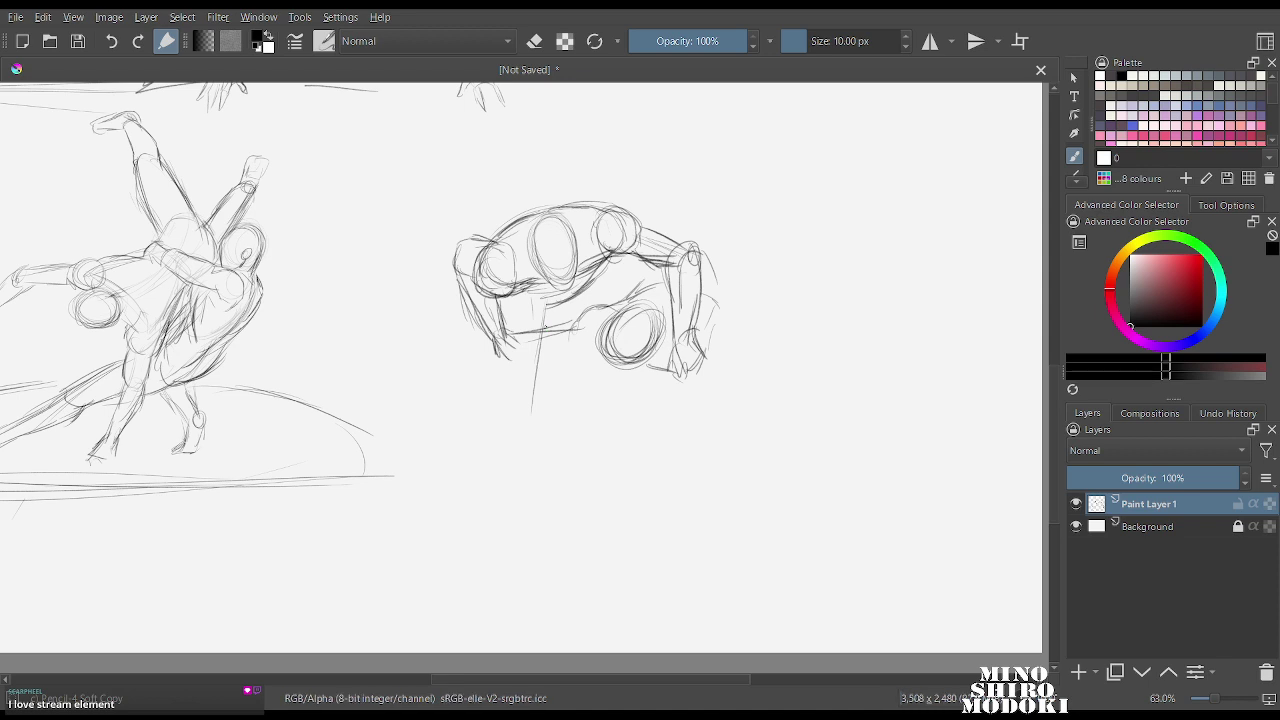
pyautogui.press('m')
pyautogui.press('m')
pyautogui.moveTo(522, 348)
pyautogui.mouseDown()
pyautogui.moveTo(481, 225)
pyautogui.moveTo(525, 280)
pyautogui.moveTo(557, 284)
pyautogui.moveTo(513, 292)
pyautogui.moveTo(556, 293)
pyautogui.moveTo(611, 263)
pyautogui.mouseUp()
pyautogui.moveTo(523, 288); pyautogui.dragTo(542, 306)
pyautogui.moveTo(552, 289); pyautogui.dragTo(544, 338)
pyautogui.moveTo(506, 326); pyautogui.dragTo(494, 346)
# Sketch the second figure's outer side contour and a round hip joint, with a guide line extending outward.
pyautogui.moveTo(620, 183)
pyautogui.mouseDown()
pyautogui.moveTo(616, 222)
pyautogui.moveTo(650, 228)
pyautogui.mouseUp()
pyautogui.moveTo(628, 236); pyautogui.dragTo(667, 222)
pyautogui.moveTo(621, 187)
pyautogui.mouseDown()
pyautogui.moveTo(667, 185)
pyautogui.moveTo(672, 203)
pyautogui.mouseUp()
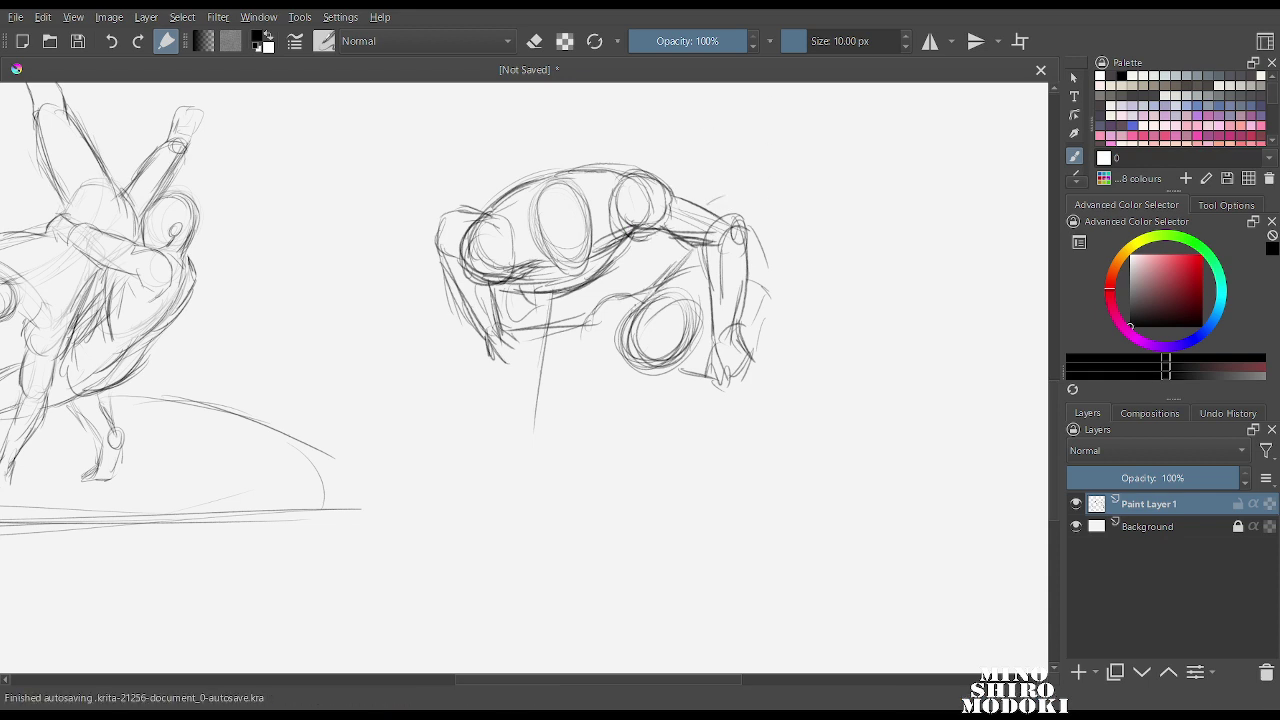
pyautogui.moveTo(768, 258); pyautogui.dragTo(760, 358)
pyautogui.moveTo(768, 248); pyautogui.dragTo(760, 356)
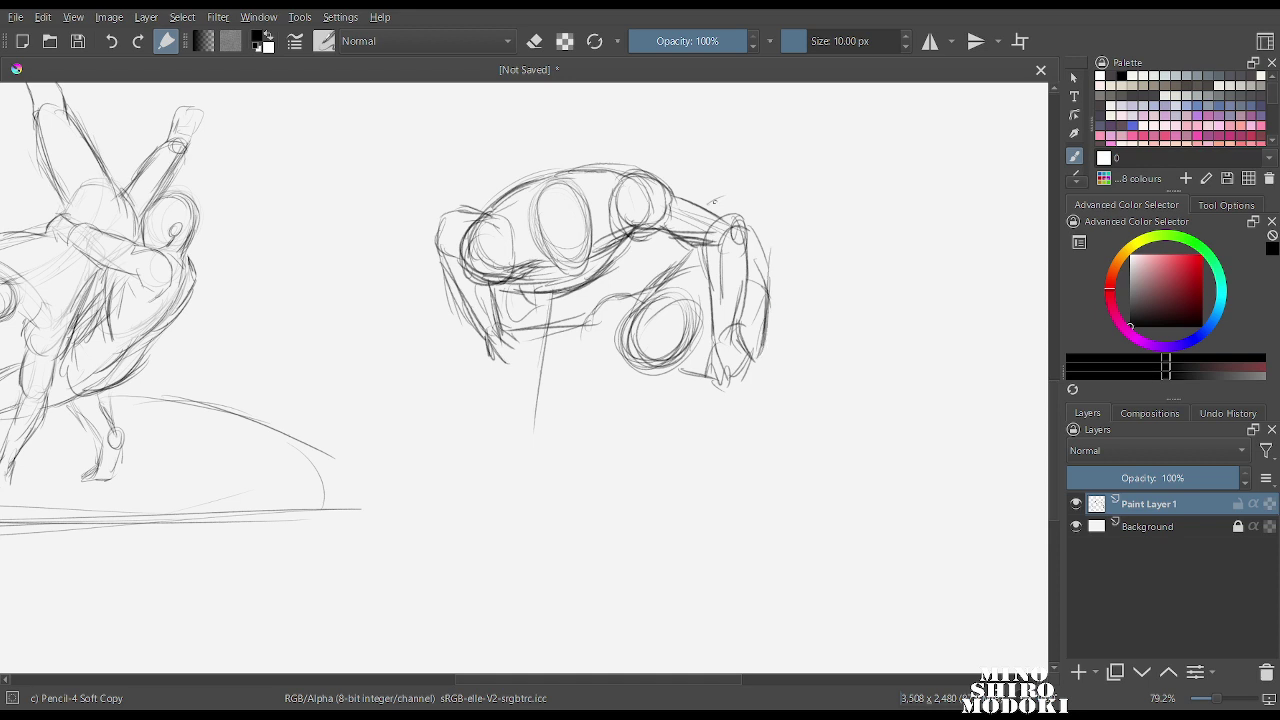
pyautogui.moveTo(690, 242); pyautogui.dragTo(630, 348)
pyautogui.moveTo(632, 348)
pyautogui.mouseDown()
pyautogui.moveTo(690, 299)
pyautogui.moveTo(658, 366)
pyautogui.moveTo(689, 302)
pyautogui.mouseUp()
pyautogui.moveTo(768, 338)
pyautogui.mouseDown()
pyautogui.moveTo(740, 385)
pyautogui.moveTo(850, 313)
pyautogui.moveTo(846, 276)
pyautogui.mouseUp()
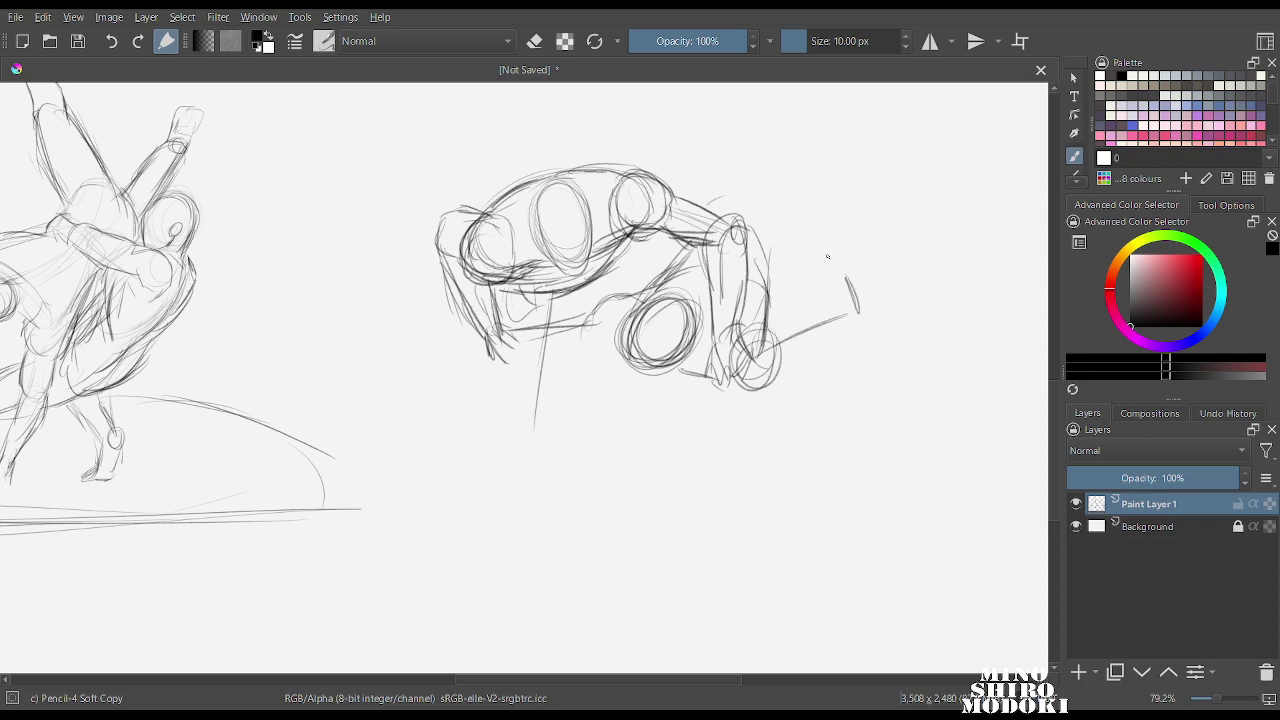
# Sketch the second figure's raised leg arching over the upper figure, with thigh, knee, shin and pointed foot.
pyautogui.scroll(-2, 807, 191)
pyautogui.moveTo(807, 191)
pyautogui.mouseDown()
pyautogui.moveTo(805, 303)
pyautogui.moveTo(703, 256)
pyautogui.mouseUp()
pyautogui.moveTo(763, 334)
pyautogui.mouseDown()
pyautogui.moveTo(673, 227)
pyautogui.moveTo(764, 316)
pyautogui.moveTo(785, 378)
pyautogui.moveTo(776, 396)
pyautogui.mouseUp()
pyautogui.scroll(2, 757, 300)
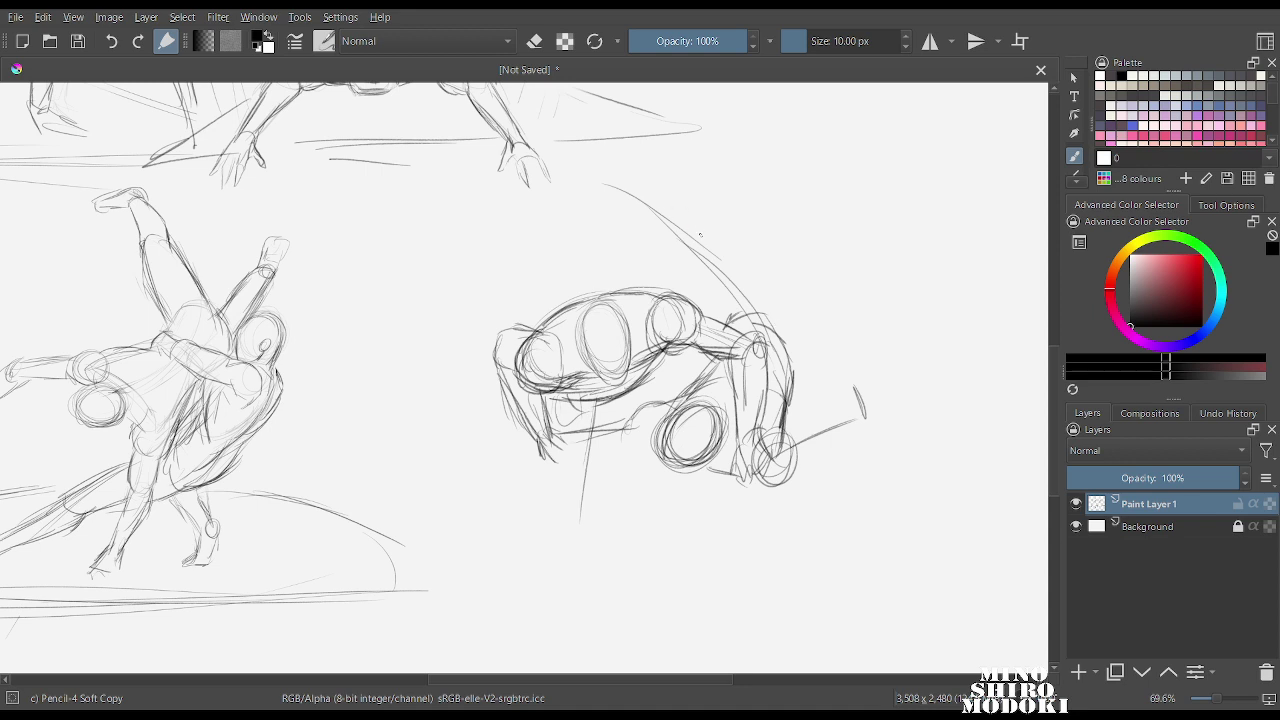
pyautogui.moveTo(716, 252)
pyautogui.mouseDown()
pyautogui.moveTo(688, 262)
pyautogui.moveTo(690, 282)
pyautogui.mouseUp()
pyautogui.moveTo(716, 253); pyautogui.dragTo(798, 368)
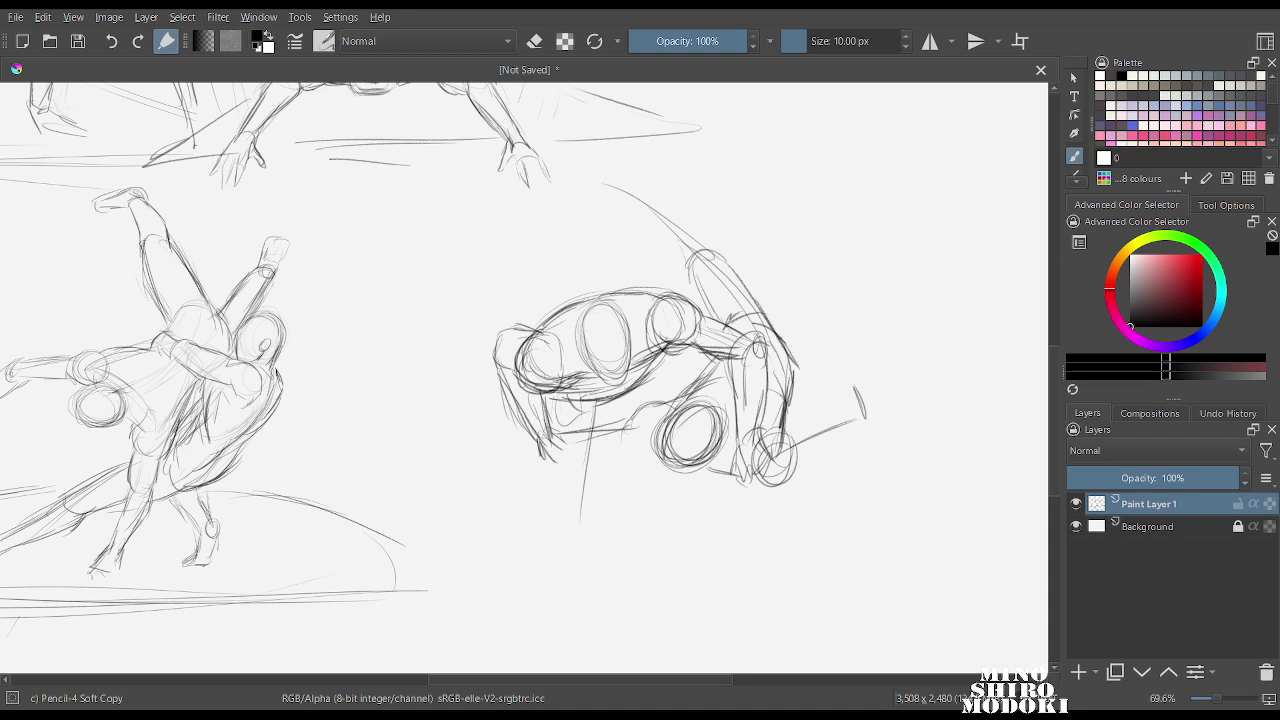
pyautogui.moveTo(688, 270)
pyautogui.mouseDown()
pyautogui.moveTo(642, 213)
pyautogui.moveTo(680, 252)
pyautogui.mouseUp()
pyautogui.moveTo(628, 194)
pyautogui.mouseDown()
pyautogui.moveTo(684, 262)
pyautogui.moveTo(660, 222)
pyautogui.moveTo(607, 188)
pyautogui.moveTo(662, 200)
pyautogui.moveTo(704, 232)
pyautogui.moveTo(718, 264)
pyautogui.moveTo(676, 288)
pyautogui.mouseUp()
pyautogui.moveTo(688, 244)
pyautogui.mouseDown()
pyautogui.moveTo(702, 282)
pyautogui.moveTo(732, 270)
pyautogui.mouseUp()
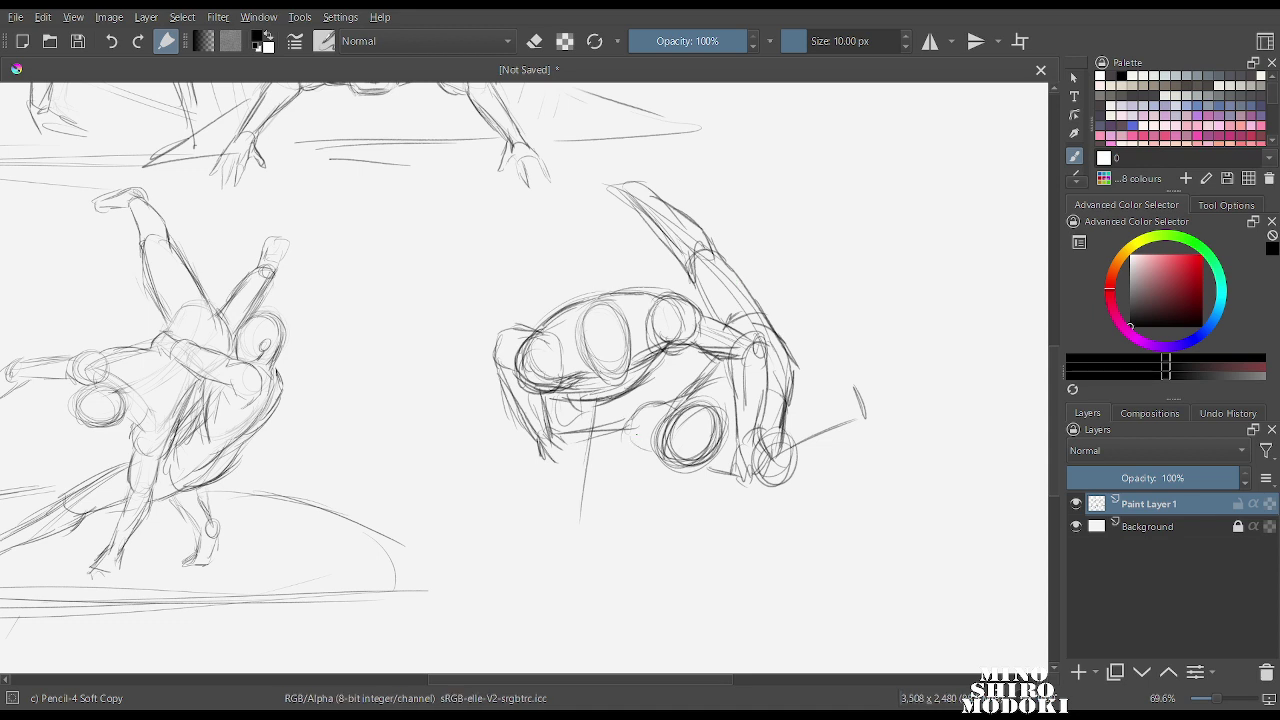
# Complete the second figure's reaching arm and add the shoulder contour curving beneath its head.
pyautogui.moveTo(638, 438); pyautogui.dragTo(666, 458)
pyautogui.moveTo(673, 399); pyautogui.dragTo(728, 383)
pyautogui.moveTo(548, 392)
pyautogui.mouseDown()
pyautogui.moveTo(586, 428)
pyautogui.moveTo(566, 456)
pyautogui.moveTo(608, 420)
pyautogui.moveTo(633, 419)
pyautogui.mouseUp()
pyautogui.moveTo(577, 453); pyautogui.dragTo(667, 455)
pyautogui.moveTo(626, 449); pyautogui.dragTo(707, 475)
pyautogui.moveTo(681, 475); pyautogui.dragTo(731, 487)
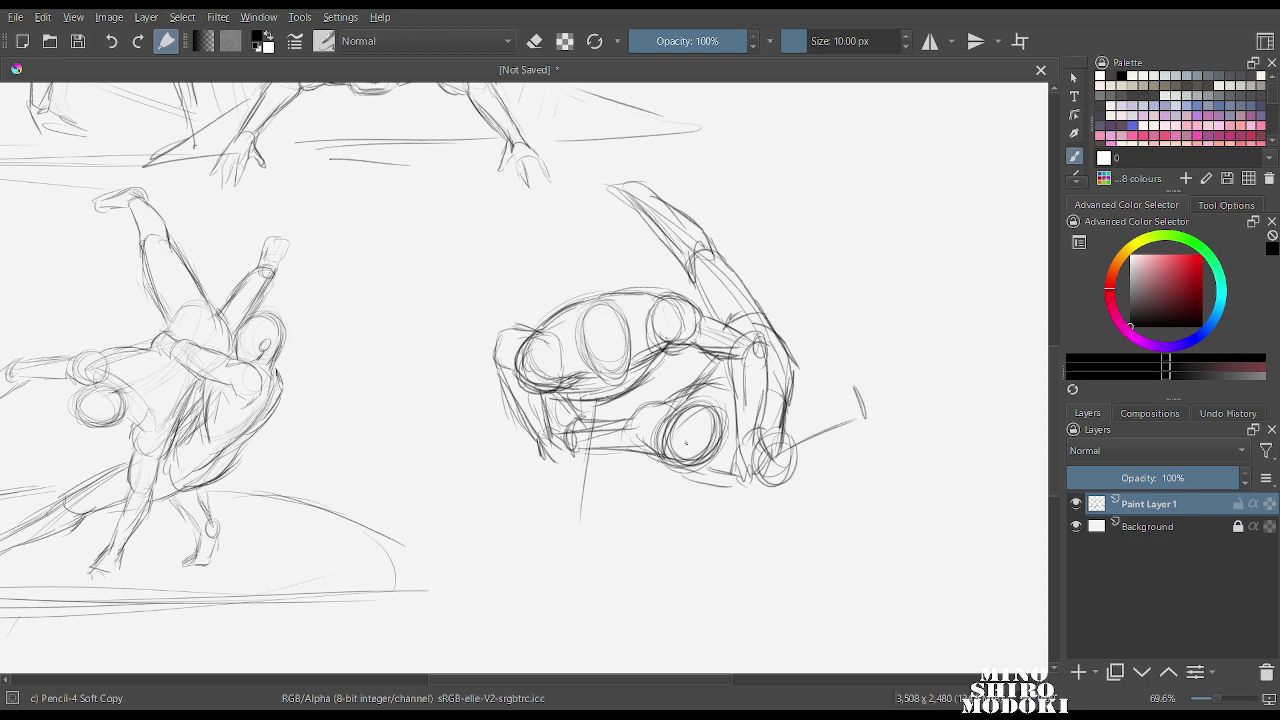
# Lighten the second figure's head, hip and thigh lines with the soft eraser, and switch back to the soft copy pencil.
pyautogui.rightClick(679, 412)
pyautogui.click(689, 294)
pyautogui.moveTo(697, 407)
pyautogui.mouseDown()
pyautogui.moveTo(651, 475)
pyautogui.moveTo(661, 492)
pyautogui.moveTo(694, 412)
pyautogui.moveTo(689, 381)
pyautogui.moveTo(700, 520)
pyautogui.moveTo(731, 510)
pyautogui.moveTo(779, 371)
pyautogui.moveTo(835, 389)
pyautogui.moveTo(858, 465)
pyautogui.moveTo(798, 417)
pyautogui.moveTo(797, 330)
pyautogui.moveTo(688, 235)
pyautogui.mouseUp()
pyautogui.rightClick(623, 380)
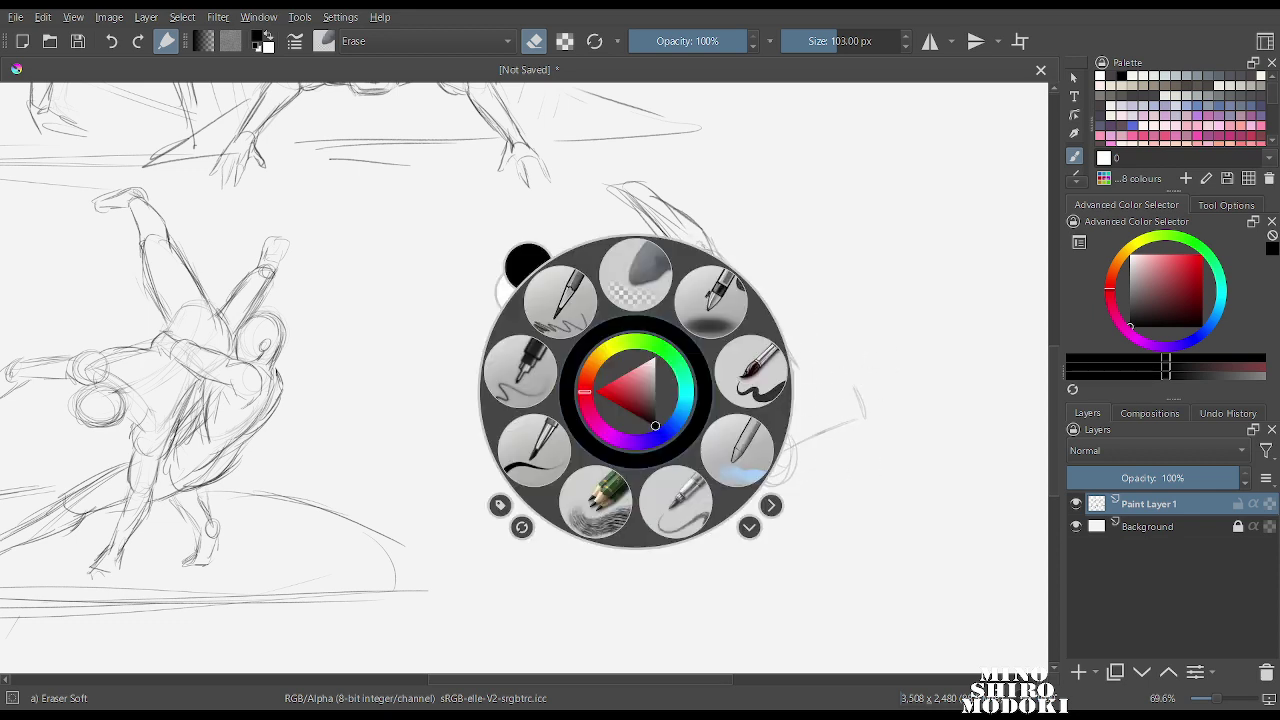
pyautogui.click(675, 477)
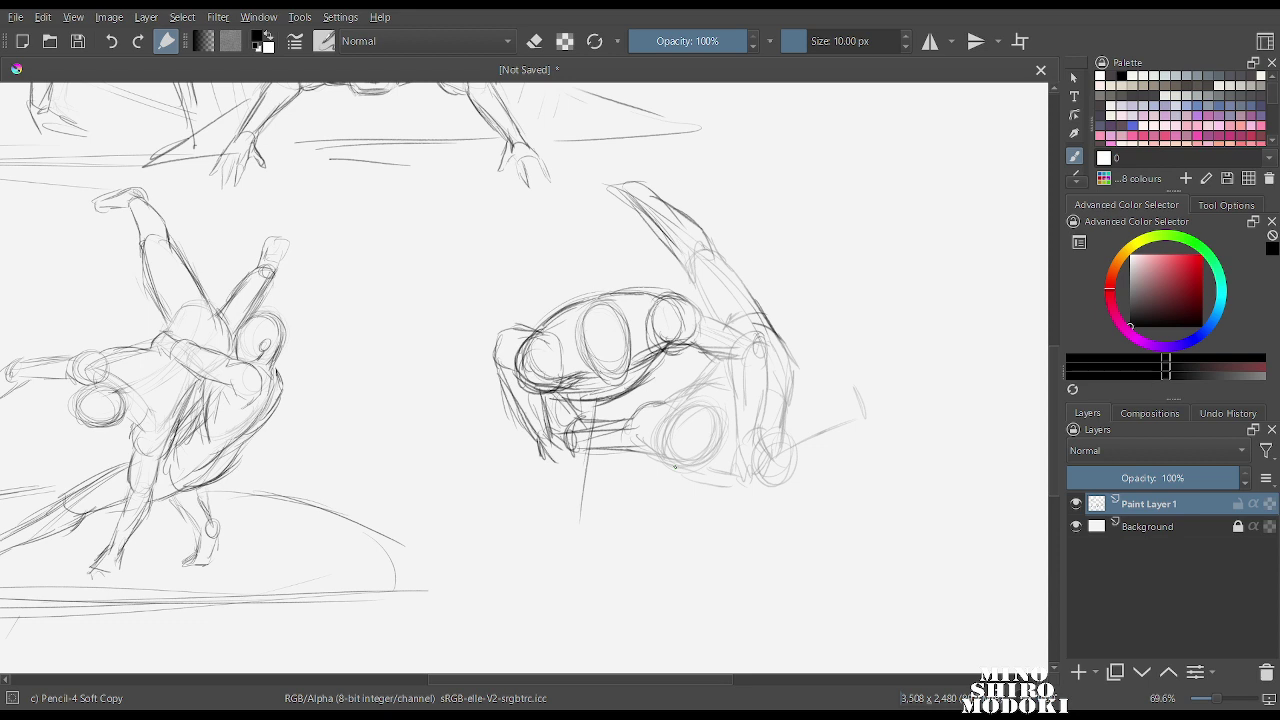
# Fade the rest of the new pair's construction lines with an enlarged soft eraser.
pyautogui.rightClick(717, 257)
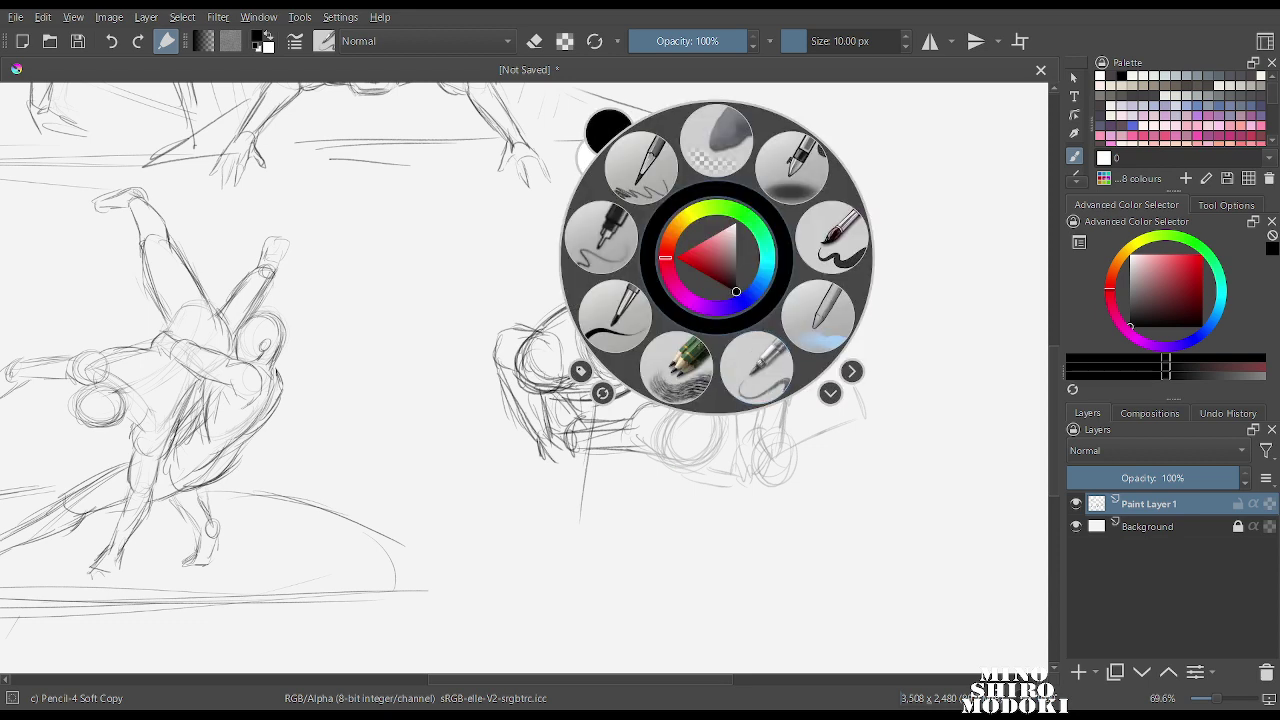
pyautogui.click(716, 140)
pyautogui.press(']')
pyautogui.press(']')
pyautogui.press(']')
pyautogui.press(']')
pyautogui.press(']')
pyautogui.press(']')
pyautogui.press(']')
pyautogui.press(']')
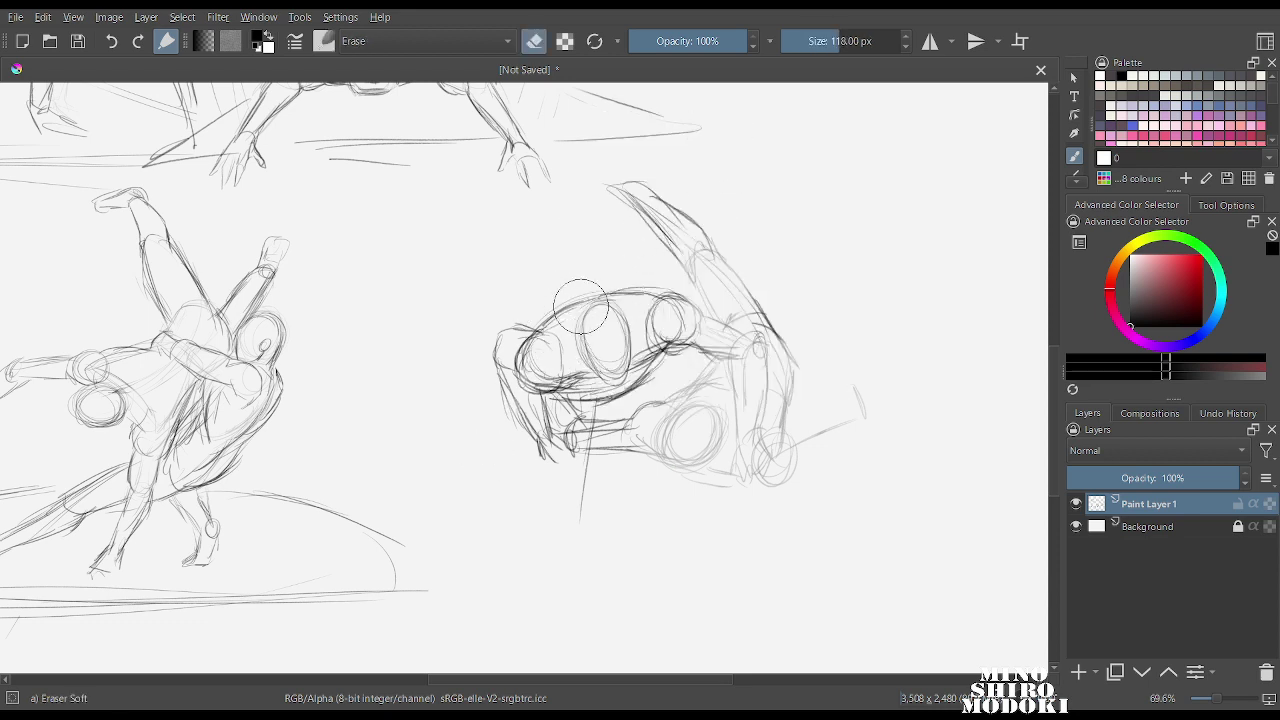
pyautogui.moveTo(522, 342)
pyautogui.mouseDown()
pyautogui.moveTo(506, 413)
pyautogui.moveTo(571, 503)
pyautogui.moveTo(751, 397)
pyautogui.moveTo(673, 366)
pyautogui.moveTo(574, 437)
pyautogui.moveTo(520, 303)
pyautogui.moveTo(656, 179)
pyautogui.moveTo(799, 457)
pyautogui.moveTo(650, 415)
pyautogui.moveTo(509, 410)
pyautogui.moveTo(529, 357)
pyautogui.mouseUp()
# Redraw the upper figure's oval head with firmer lines using the soft copy pencil.
pyautogui.rightClick(587, 377)
pyautogui.click(628, 486)
pyautogui.scroll(3, 617, 430)
pyautogui.scroll(-3, 630, 375)
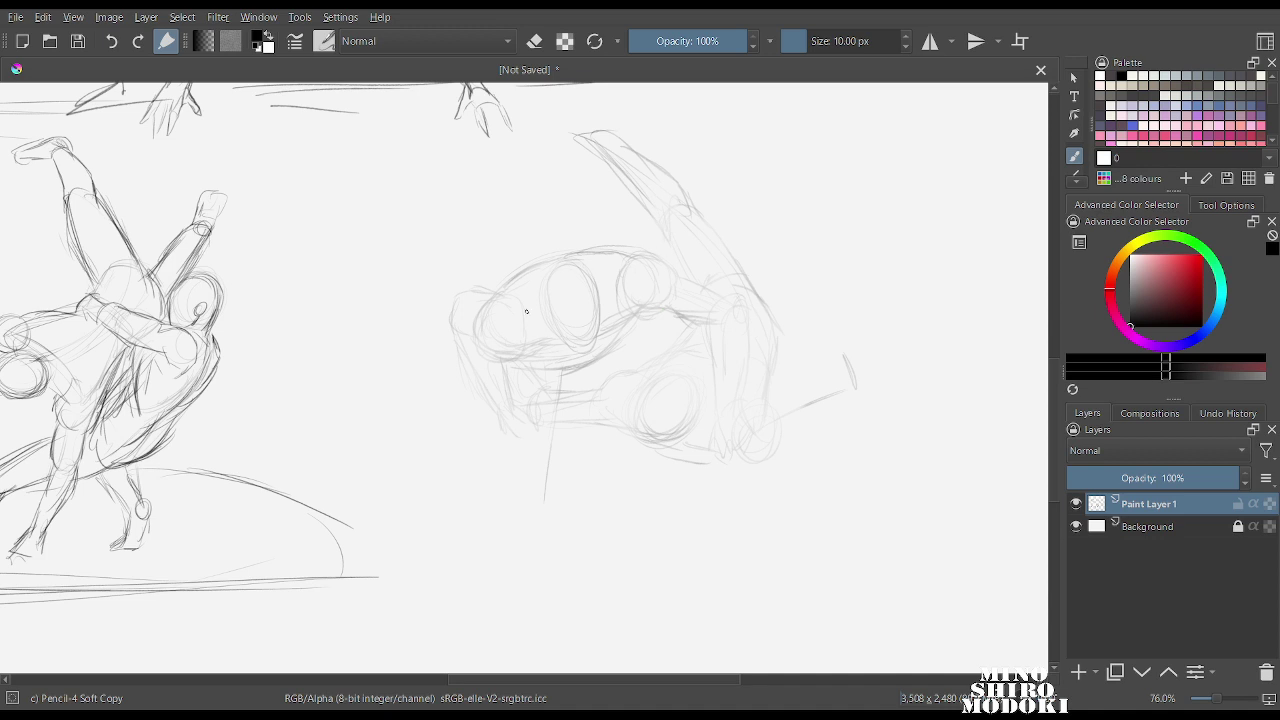
pyautogui.moveTo(555, 262)
pyautogui.mouseDown()
pyautogui.moveTo(595, 285)
pyautogui.moveTo(543, 293)
pyautogui.moveTo(598, 341)
pyautogui.mouseUp()
pyautogui.moveTo(545, 289); pyautogui.dragTo(569, 345)
pyautogui.moveTo(556, 329)
pyautogui.mouseDown()
pyautogui.moveTo(578, 351)
pyautogui.moveTo(600, 318)
pyautogui.moveTo(588, 353)
pyautogui.mouseUp()
# Redraw the upper figure's back, shoulder and chest contours and the folded arm beside them with firmer lines.
pyautogui.moveTo(499, 289)
pyautogui.mouseDown()
pyautogui.moveTo(478, 304)
pyautogui.moveTo(553, 266)
pyautogui.moveTo(636, 260)
pyautogui.mouseUp()
pyautogui.moveTo(500, 298)
pyautogui.mouseDown()
pyautogui.moveTo(475, 317)
pyautogui.moveTo(481, 340)
pyautogui.moveTo(511, 354)
pyautogui.mouseUp()
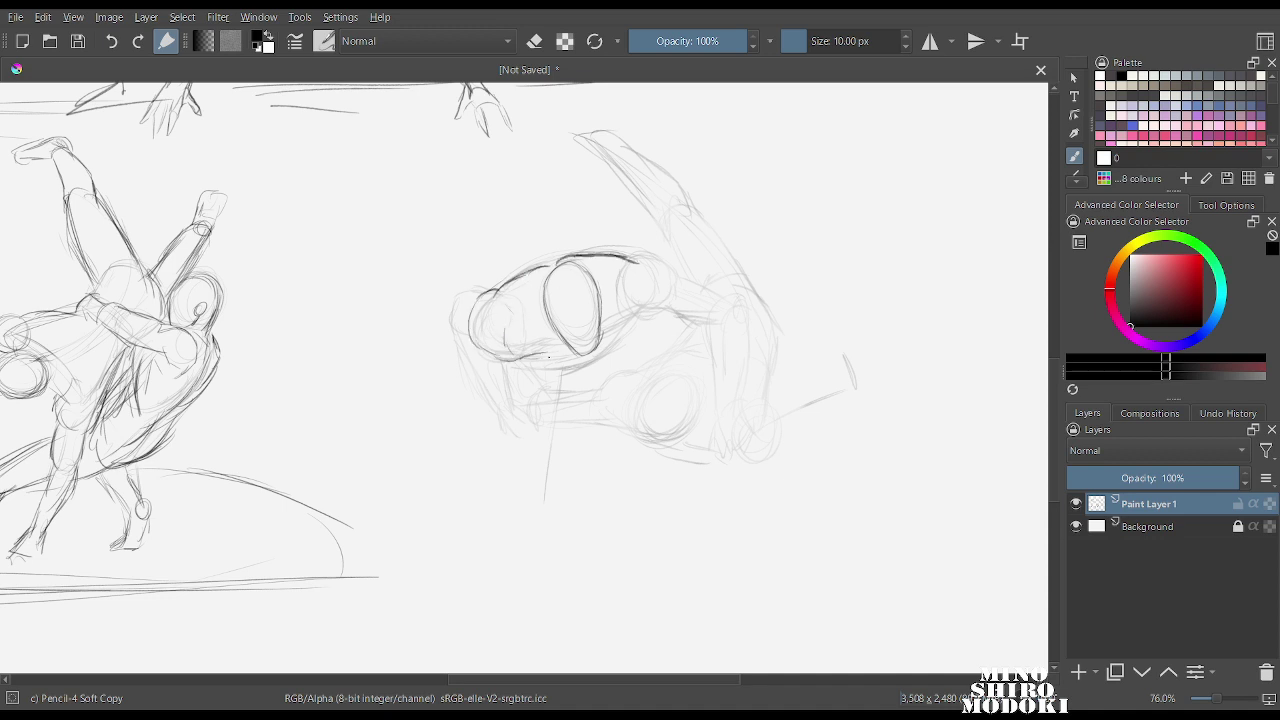
pyautogui.moveTo(638, 310); pyautogui.dragTo(552, 350)
pyautogui.moveTo(488, 289)
pyautogui.mouseDown()
pyautogui.moveTo(453, 311)
pyautogui.moveTo(476, 376)
pyautogui.moveTo(516, 393)
pyautogui.mouseUp()
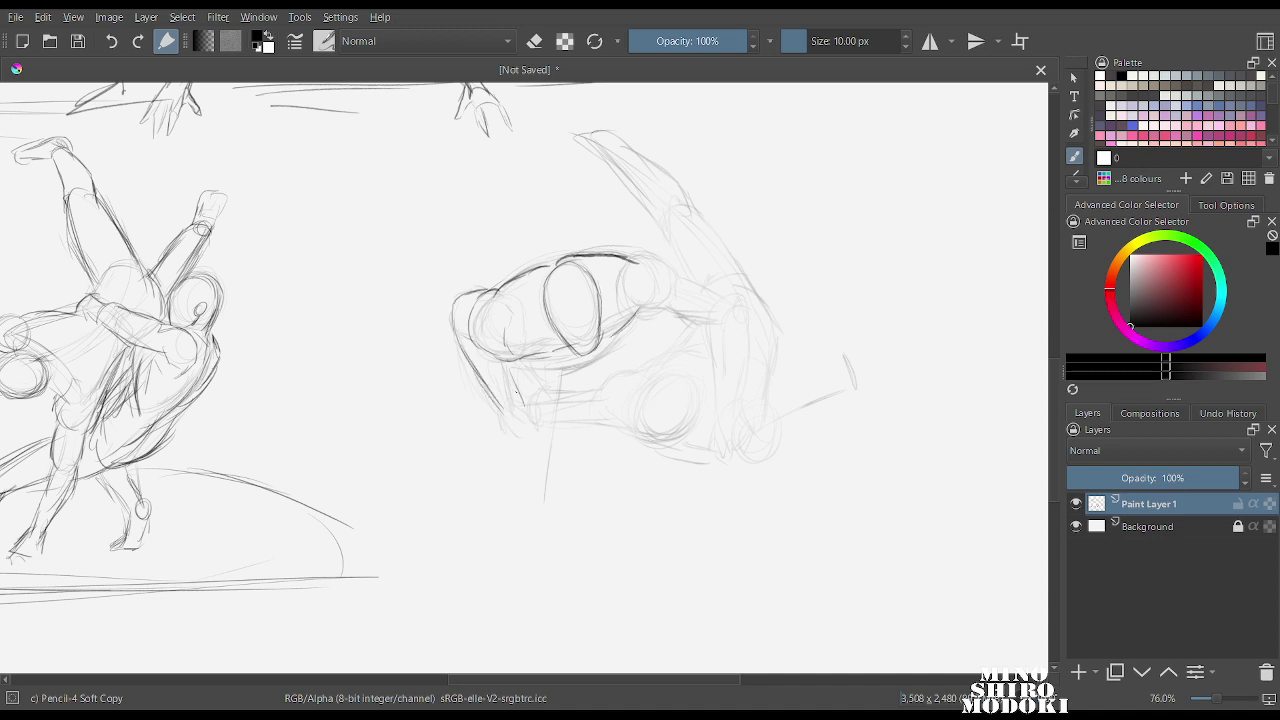
# Lighten the upper figure's head with the soft eraser, and redraw it in soft copy pencil with facial guide lines.
pyautogui.moveTo(563, 322)
pyautogui.mouseDown()
pyautogui.moveTo(596, 316)
pyautogui.moveTo(586, 350)
pyautogui.moveTo(599, 316)
pyautogui.moveTo(553, 280)
pyautogui.moveTo(580, 330)
pyautogui.mouseUp()
pyautogui.rightClick(573, 257)
pyautogui.click(573, 143)
pyautogui.scroll(-3, 567, 294)
pyautogui.rightClick(567, 294)
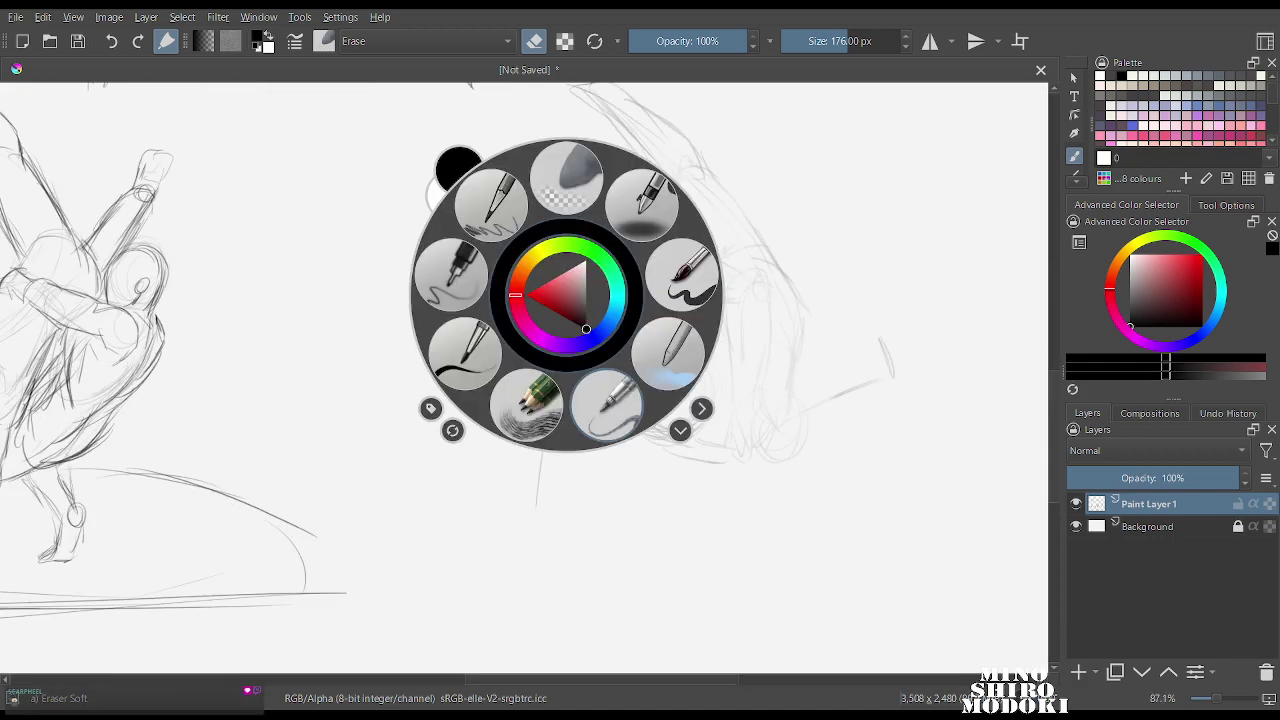
pyautogui.click(606, 404)
pyautogui.moveTo(566, 242)
pyautogui.mouseDown()
pyautogui.moveTo(537, 283)
pyautogui.moveTo(541, 303)
pyautogui.mouseUp()
pyautogui.moveTo(578, 245)
pyautogui.mouseDown()
pyautogui.moveTo(538, 300)
pyautogui.moveTo(599, 305)
pyautogui.moveTo(554, 328)
pyautogui.mouseUp()
pyautogui.moveTo(596, 274)
pyautogui.mouseDown()
pyautogui.moveTo(588, 332)
pyautogui.moveTo(552, 342)
pyautogui.moveTo(585, 315)
pyautogui.mouseUp()
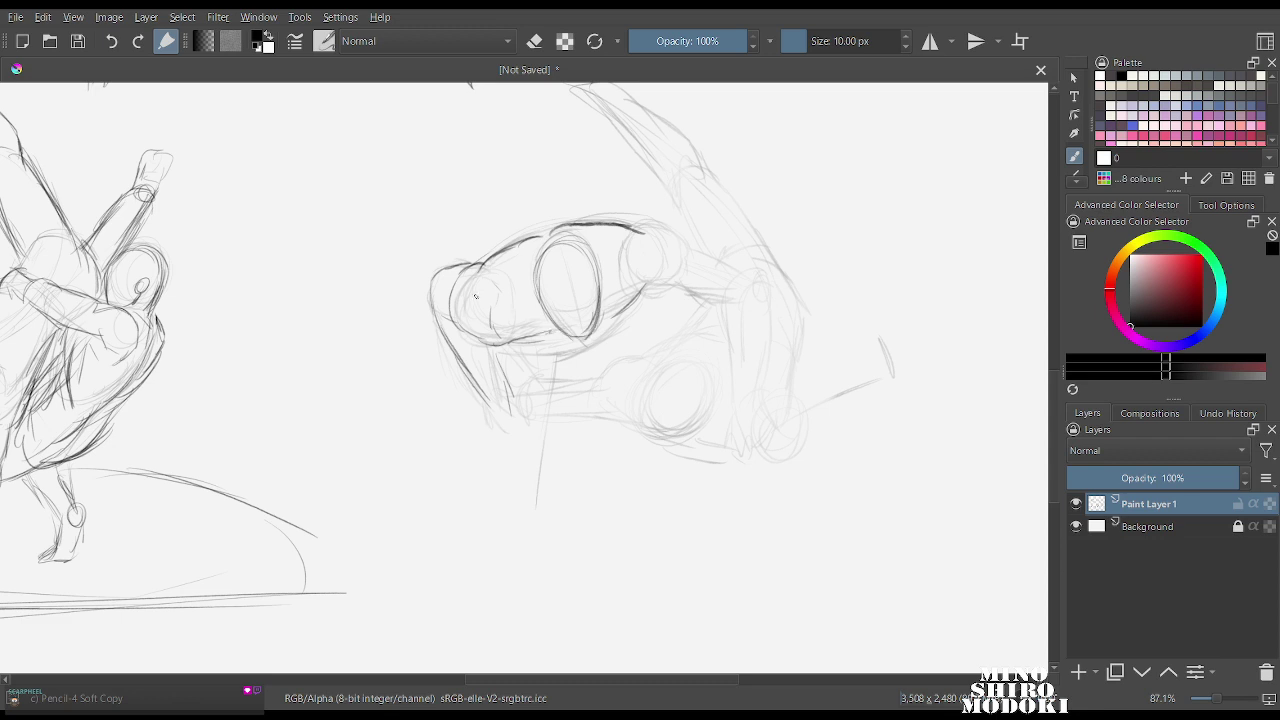
pyautogui.moveTo(466, 279)
pyautogui.mouseDown()
pyautogui.moveTo(459, 316)
pyautogui.moveTo(494, 338)
pyautogui.mouseUp()
# Redraw the upper figure's outstretched arm from shoulder through elbow to the hanging forearm and hand.
pyautogui.moveTo(660, 224)
pyautogui.mouseDown()
pyautogui.moveTo(618, 246)
pyautogui.moveTo(658, 226)
pyautogui.moveTo(688, 260)
pyautogui.moveTo(663, 289)
pyautogui.moveTo(682, 285)
pyautogui.moveTo(606, 318)
pyautogui.moveTo(674, 302)
pyautogui.moveTo(688, 284)
pyautogui.moveTo(706, 308)
pyautogui.moveTo(738, 312)
pyautogui.mouseUp()
pyautogui.moveTo(684, 246)
pyautogui.mouseDown()
pyautogui.moveTo(748, 277)
pyautogui.moveTo(731, 338)
pyautogui.mouseUp()
pyautogui.moveTo(740, 268)
pyautogui.mouseDown()
pyautogui.moveTo(765, 371)
pyautogui.moveTo(732, 325)
pyautogui.moveTo(756, 408)
pyautogui.mouseUp()
pyautogui.moveTo(731, 312)
pyautogui.mouseDown()
pyautogui.moveTo(735, 410)
pyautogui.moveTo(719, 313)
pyautogui.moveTo(737, 423)
pyautogui.moveTo(767, 429)
pyautogui.mouseUp()
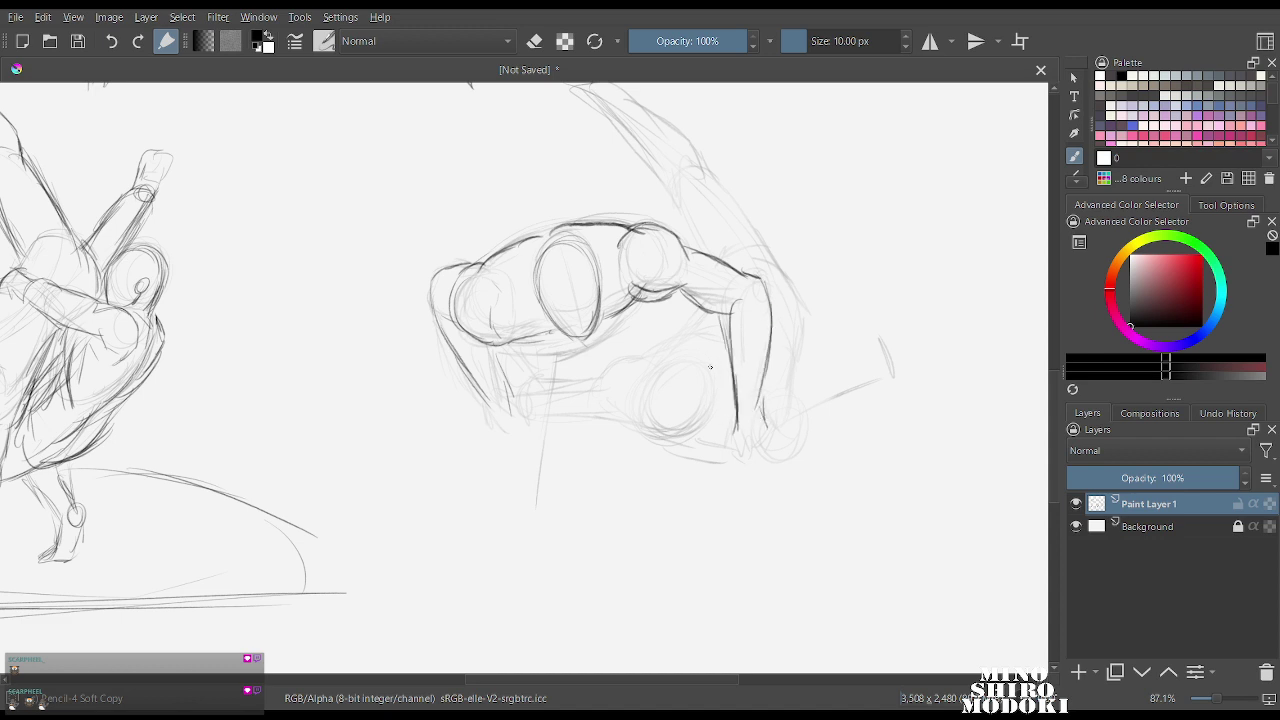
pyautogui.moveTo(762, 382)
pyautogui.mouseDown()
pyautogui.moveTo(769, 416)
pyautogui.moveTo(748, 450)
pyautogui.mouseUp()
# Redraw the second figure's oval head, shoulder curve and outer side contour with firmer lines.
pyautogui.moveTo(690, 362)
pyautogui.mouseDown()
pyautogui.moveTo(648, 410)
pyautogui.moveTo(662, 436)
pyautogui.moveTo(702, 414)
pyautogui.moveTo(708, 337)
pyautogui.moveTo(727, 345)
pyautogui.mouseUp()
pyautogui.moveTo(755, 343)
pyautogui.mouseDown()
pyautogui.moveTo(777, 356)
pyautogui.moveTo(790, 396)
pyautogui.mouseUp()
pyautogui.moveTo(789, 275); pyautogui.dragTo(796, 348)
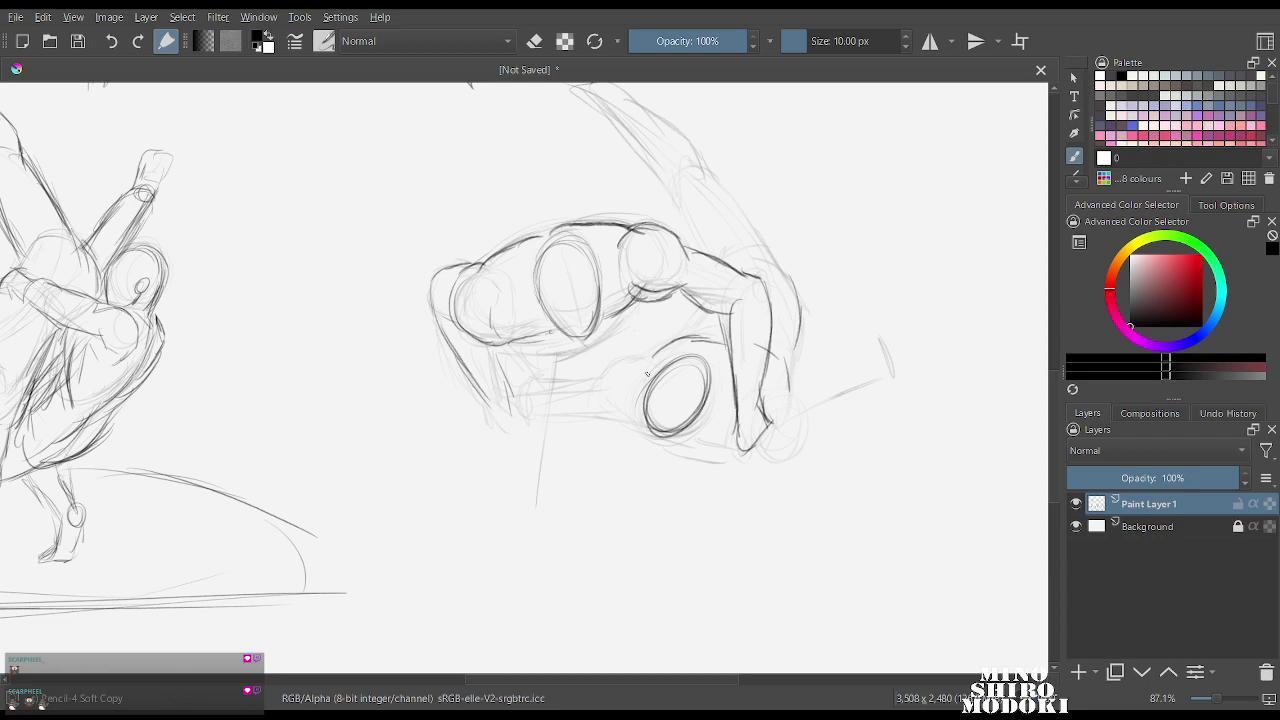
# Lasso the second figure's head and shoulder lines, reposition them slightly beside the upper figure's hanging arm with a transform, and clear the selection.
pyautogui.moveTo(664, 312)
pyautogui.mouseDown()
pyautogui.moveTo(568, 450)
pyautogui.moveTo(735, 455)
pyautogui.moveTo(728, 350)
pyautogui.moveTo(662, 313)
pyautogui.mouseUp()
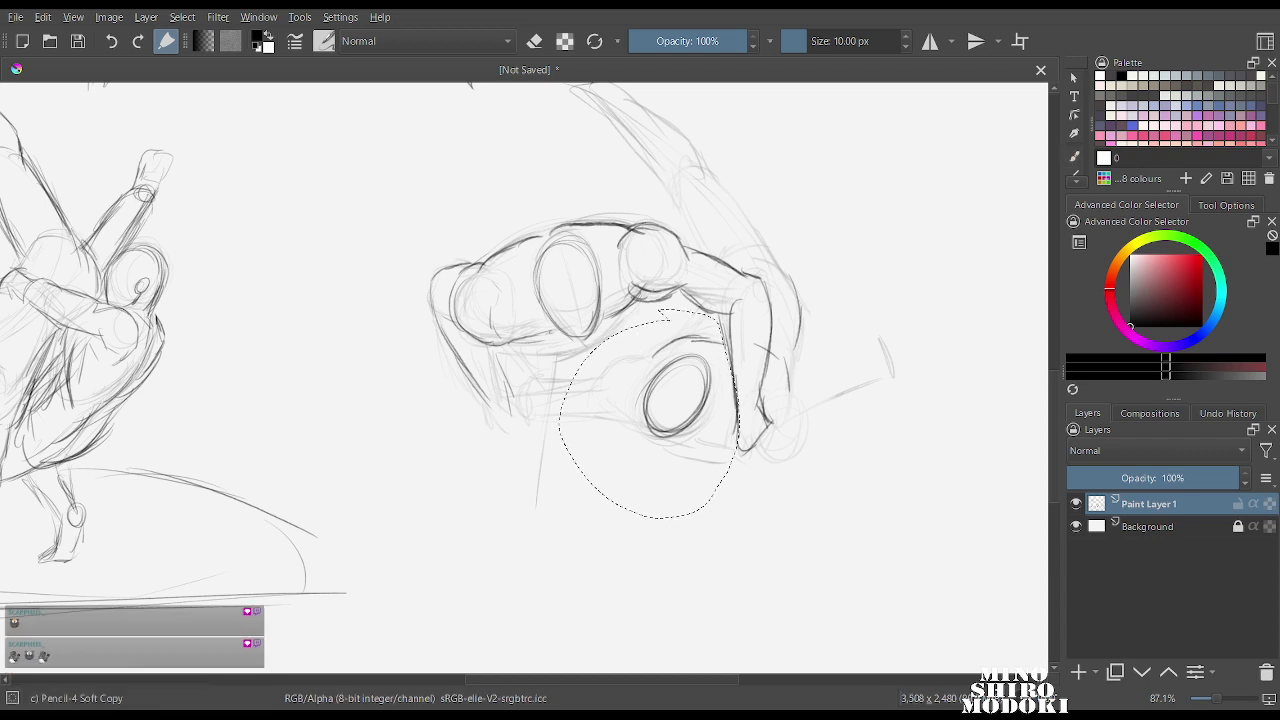
pyautogui.hotkey('ctrl', 't')
pyautogui.moveTo(665, 415)
pyautogui.mouseDown()
pyautogui.moveTo(611, 409)
pyautogui.moveTo(627, 402)
pyautogui.mouseUp()
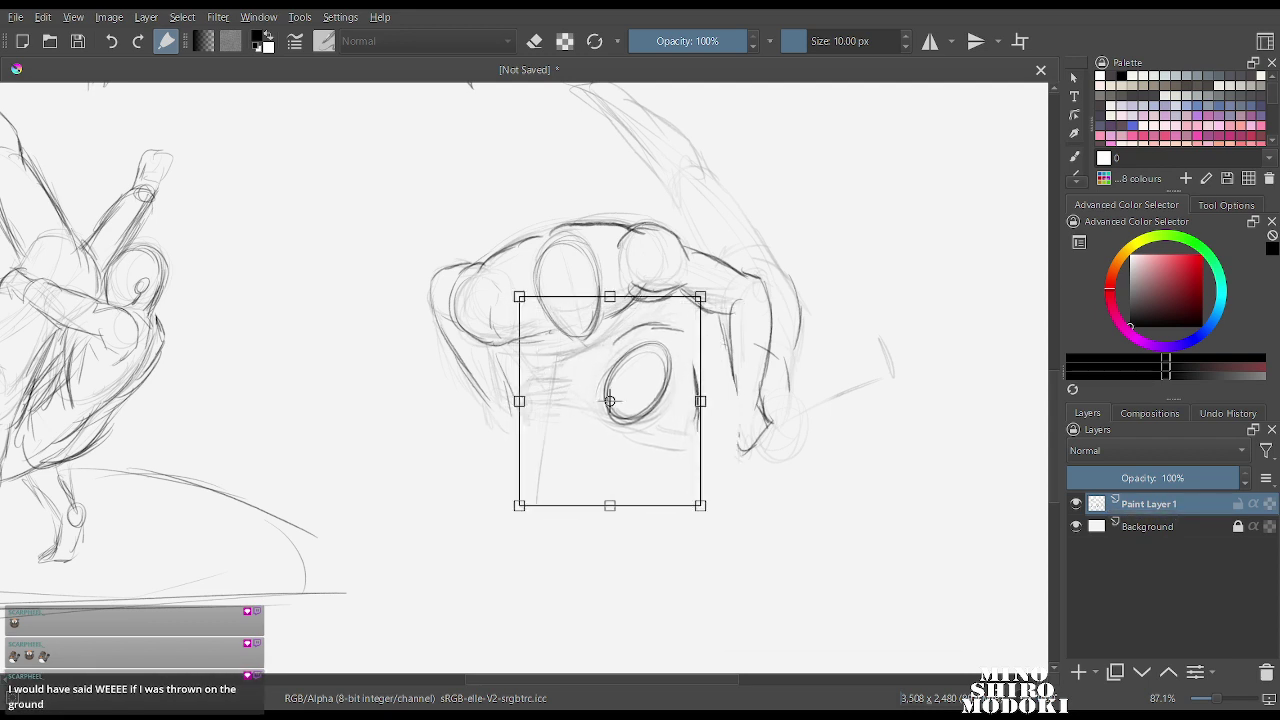
pyautogui.moveTo(700, 297); pyautogui.dragTo(698, 303)
pyautogui.moveTo(635, 405); pyautogui.dragTo(660, 406)
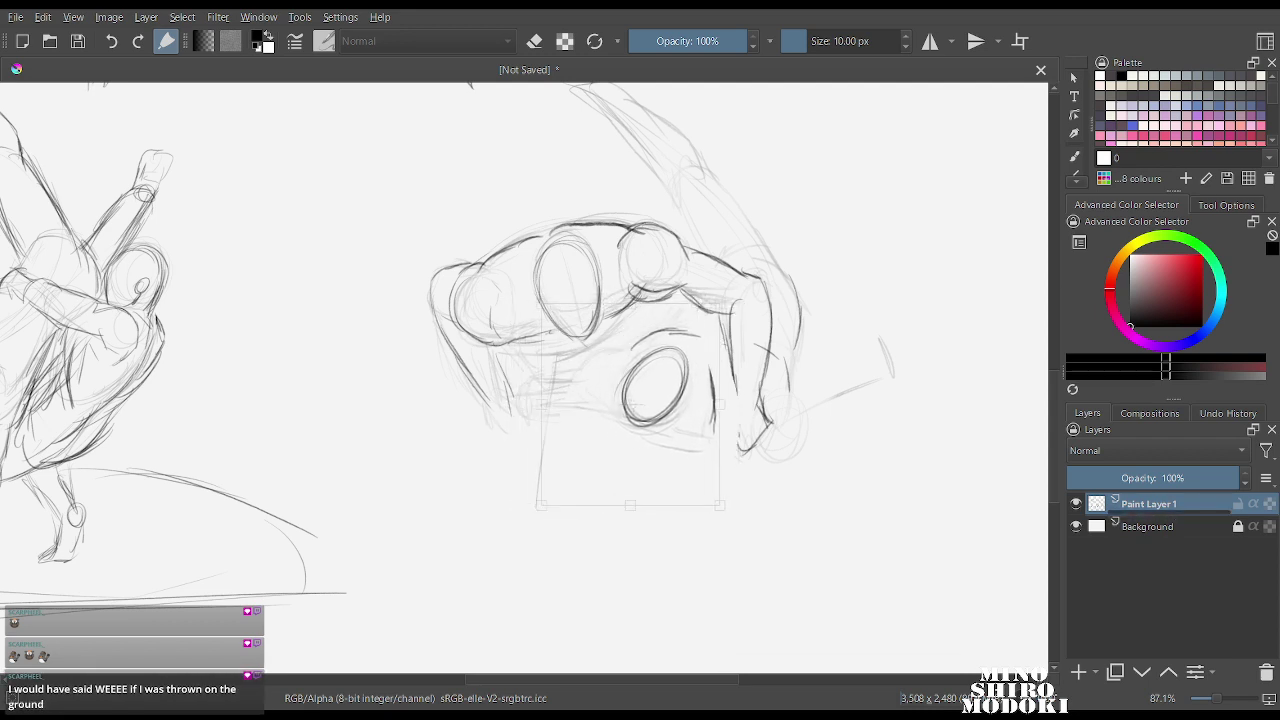
pyautogui.moveTo(737, 292); pyautogui.dragTo(727, 282)
pyautogui.moveTo(662, 405); pyautogui.dragTo(669, 405)
pyautogui.press('Return')
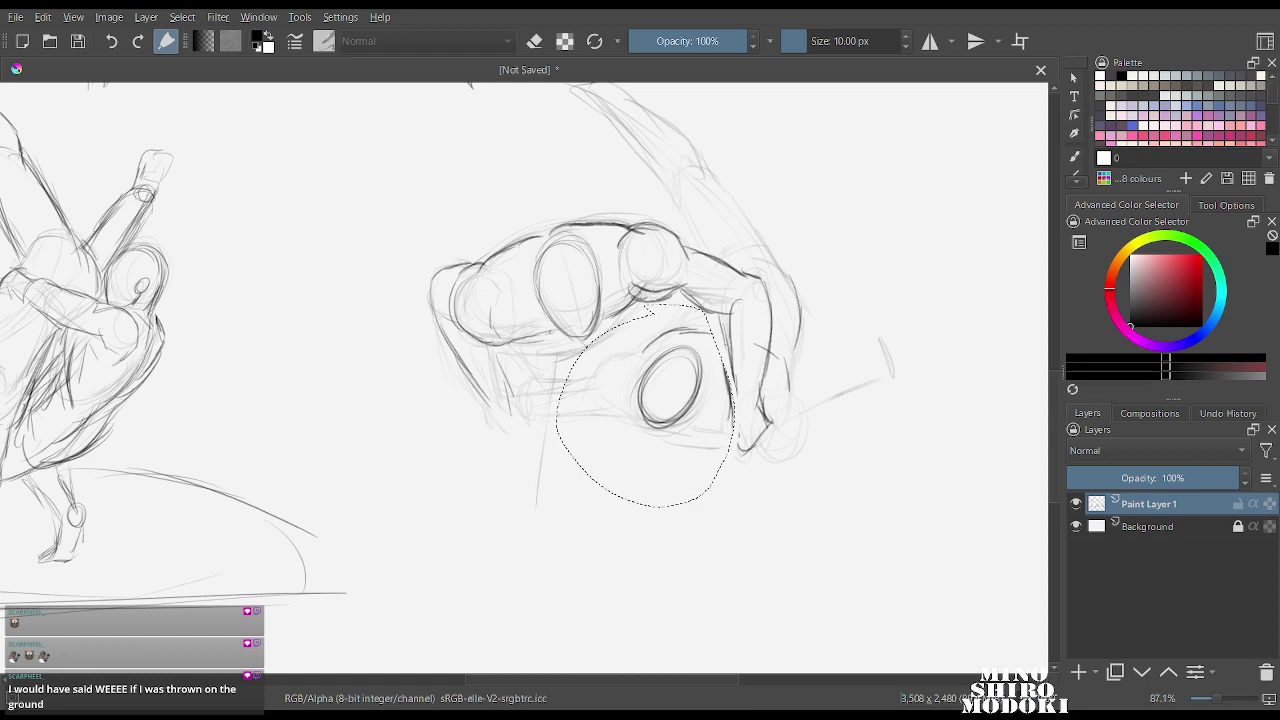
pyautogui.hotkey('ctrl', 'shift', 'a')
# Lighten the second figure's head and the hanging arm with the soft eraser, and redraw the oval head in soft copy pencil.
pyautogui.press('b')
pyautogui.rightClick(761, 315)
pyautogui.click(745, 204)
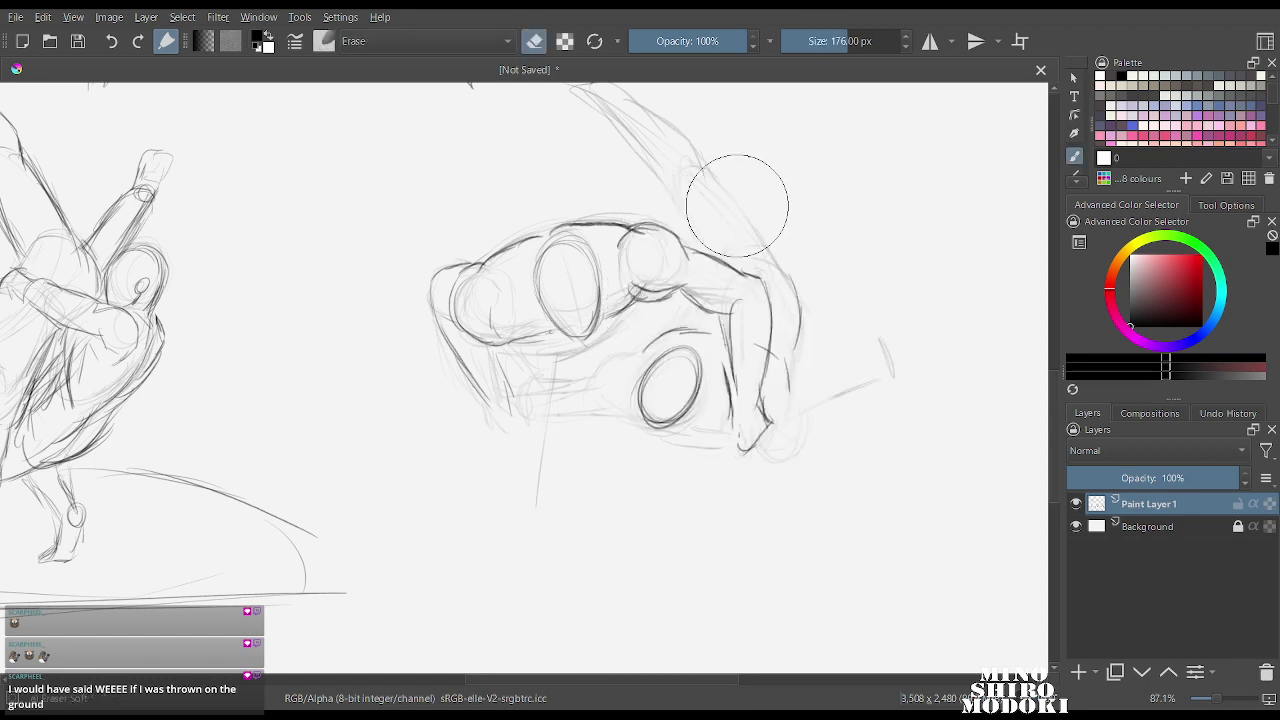
pyautogui.moveTo(662, 401)
pyautogui.mouseDown()
pyautogui.moveTo(643, 460)
pyautogui.moveTo(695, 482)
pyautogui.moveTo(829, 314)
pyautogui.moveTo(734, 328)
pyautogui.mouseUp()
pyautogui.rightClick(725, 391)
pyautogui.click(660, 300)
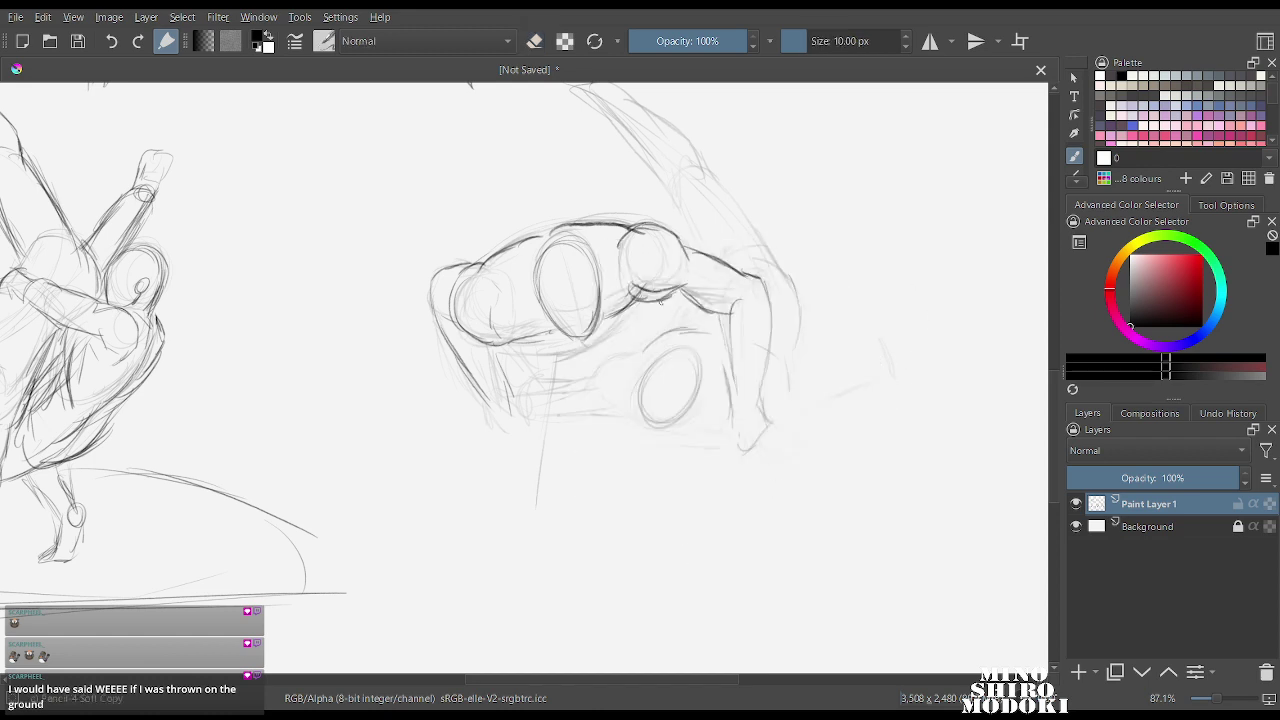
pyautogui.moveTo(646, 377)
pyautogui.mouseDown()
pyautogui.moveTo(680, 344)
pyautogui.moveTo(700, 360)
pyautogui.moveTo(638, 385)
pyautogui.moveTo(665, 420)
pyautogui.moveTo(684, 410)
pyautogui.mouseUp()
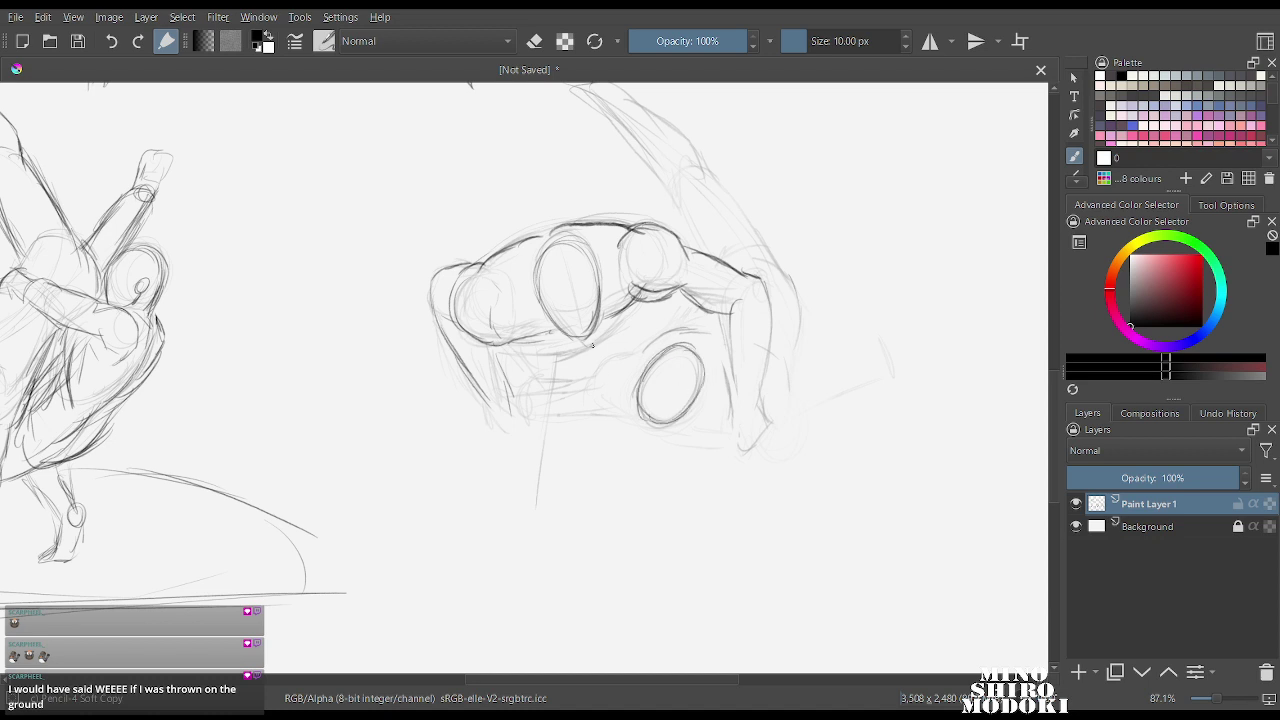
# Draw the second figure's rounded shoulder and near arm beside the head, plus the upper figure's folded forearm meeting it.
pyautogui.moveTo(603, 367)
pyautogui.mouseDown()
pyautogui.moveTo(611, 402)
pyautogui.moveTo(647, 362)
pyautogui.mouseUp()
pyautogui.moveTo(599, 401); pyautogui.dragTo(638, 404)
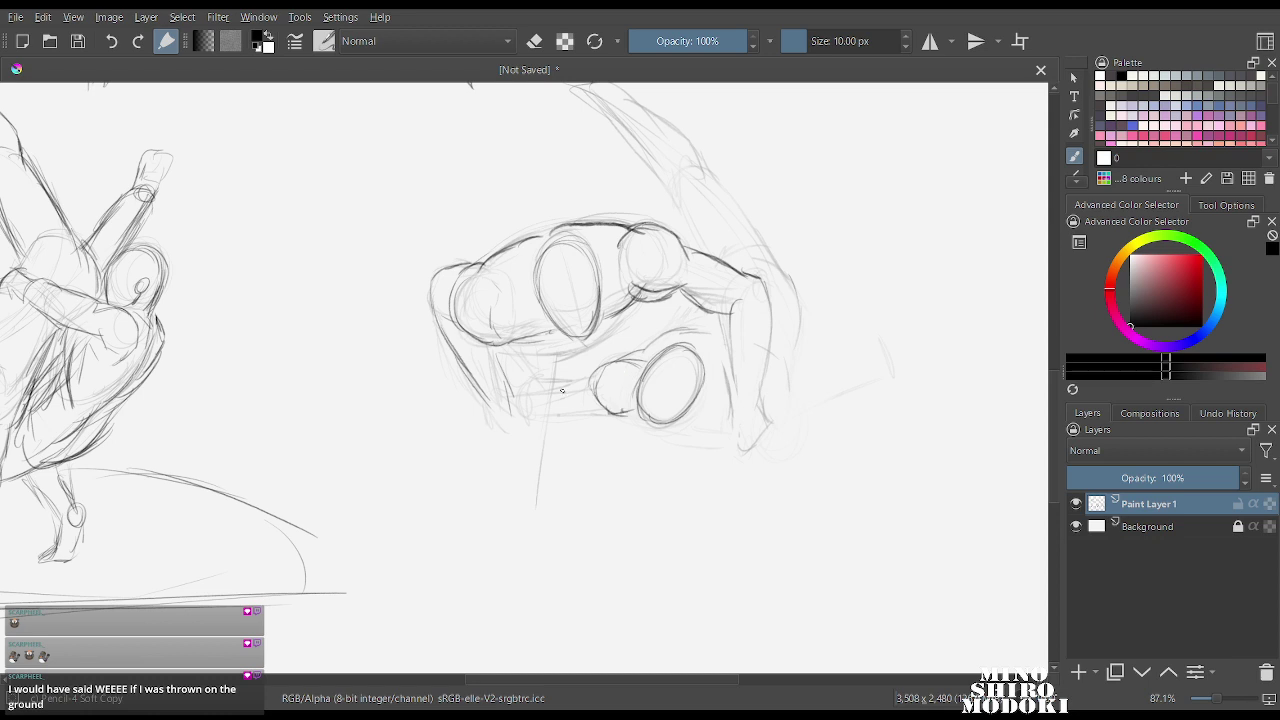
pyautogui.moveTo(560, 375); pyautogui.dragTo(595, 380)
pyautogui.moveTo(487, 345)
pyautogui.mouseDown()
pyautogui.moveTo(516, 416)
pyautogui.moveTo(522, 404)
pyautogui.moveTo(538, 420)
pyautogui.mouseUp()
pyautogui.moveTo(530, 362); pyautogui.dragTo(538, 372)
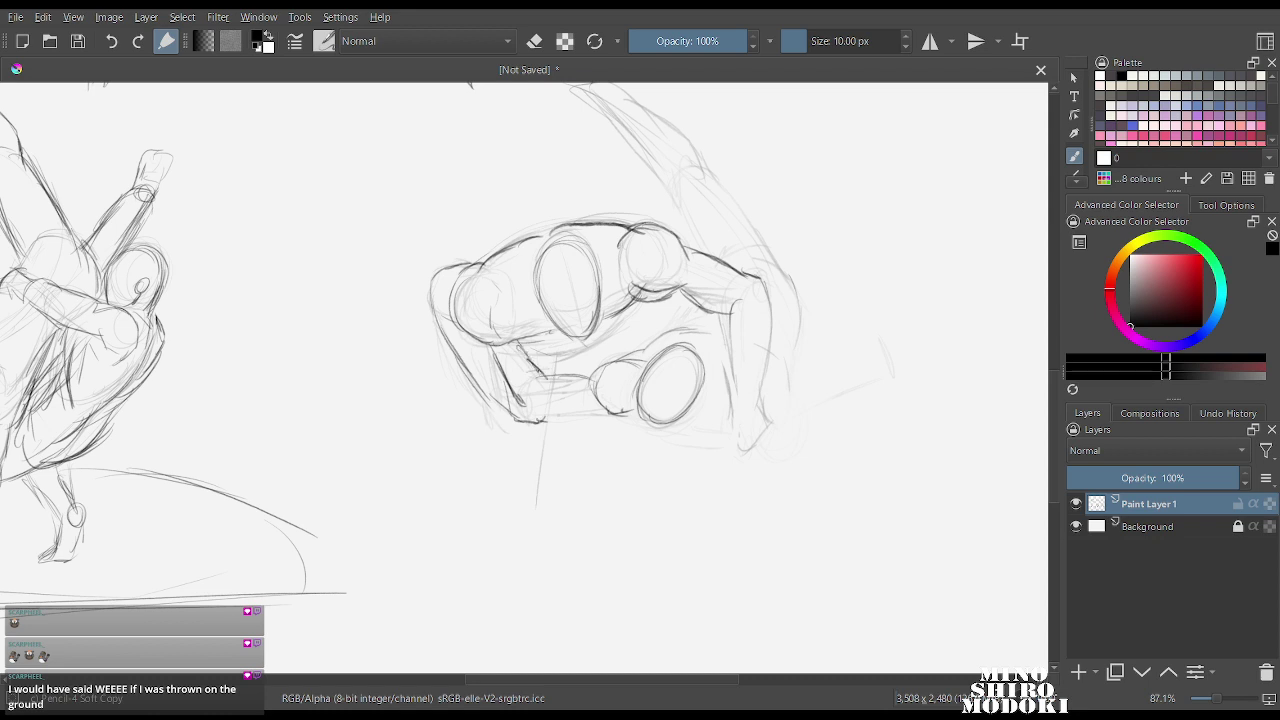
pyautogui.moveTo(526, 426); pyautogui.dragTo(614, 412)
# Firm up the second figure's lower shoulder contour toward the upper figure's hand and the curve above the head.
pyautogui.moveTo(686, 428); pyautogui.dragTo(722, 446)
pyautogui.moveTo(669, 425); pyautogui.dragTo(719, 439)
pyautogui.moveTo(638, 417); pyautogui.dragTo(734, 442)
pyautogui.moveTo(700, 382); pyautogui.dragTo(664, 420)
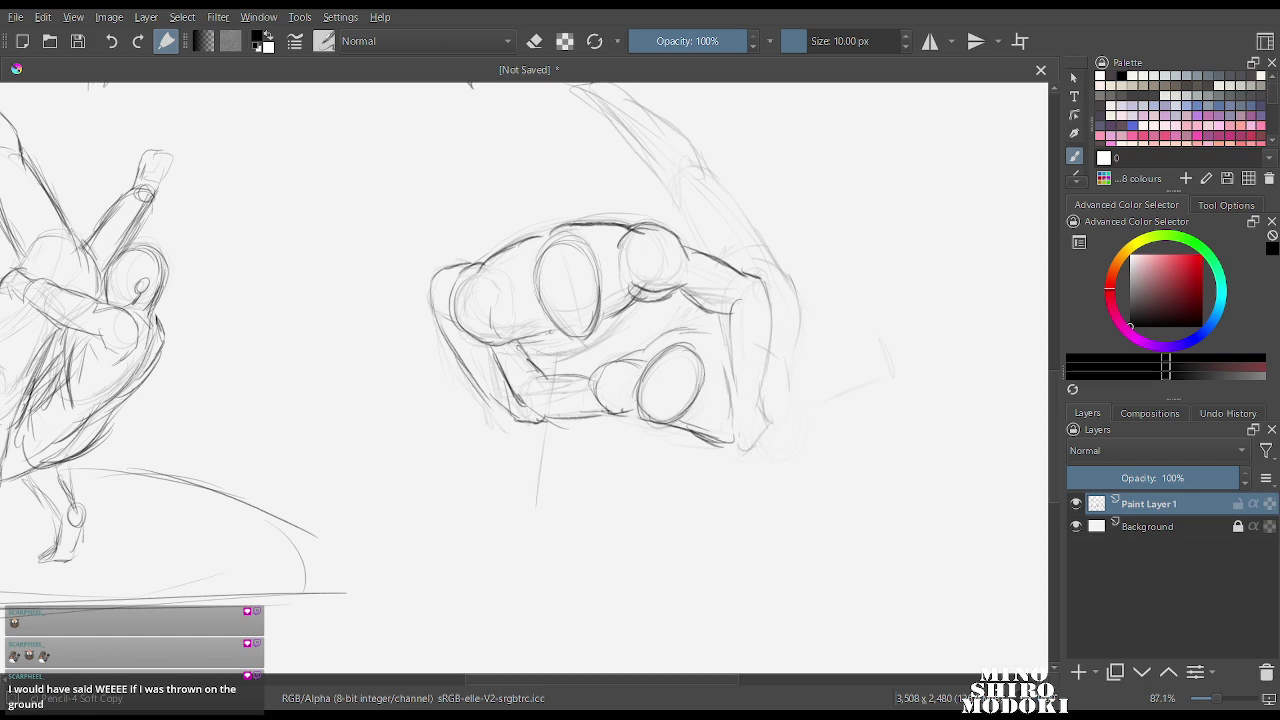
pyautogui.moveTo(692, 328); pyautogui.dragTo(726, 336)
# Redraw the upper figure's hanging forearm and hand, and strengthen the body contour just outside it.
pyautogui.moveTo(780, 292); pyautogui.dragTo(777, 336)
pyautogui.moveTo(790, 298); pyautogui.dragTo(766, 400)
pyautogui.moveTo(734, 312); pyautogui.dragTo(740, 418)
pyautogui.moveTo(764, 358)
pyautogui.mouseDown()
pyautogui.moveTo(764, 422)
pyautogui.moveTo(746, 446)
pyautogui.mouseUp()
pyautogui.moveTo(768, 408)
pyautogui.mouseDown()
pyautogui.moveTo(766, 444)
pyautogui.moveTo(728, 424)
pyautogui.mouseUp()
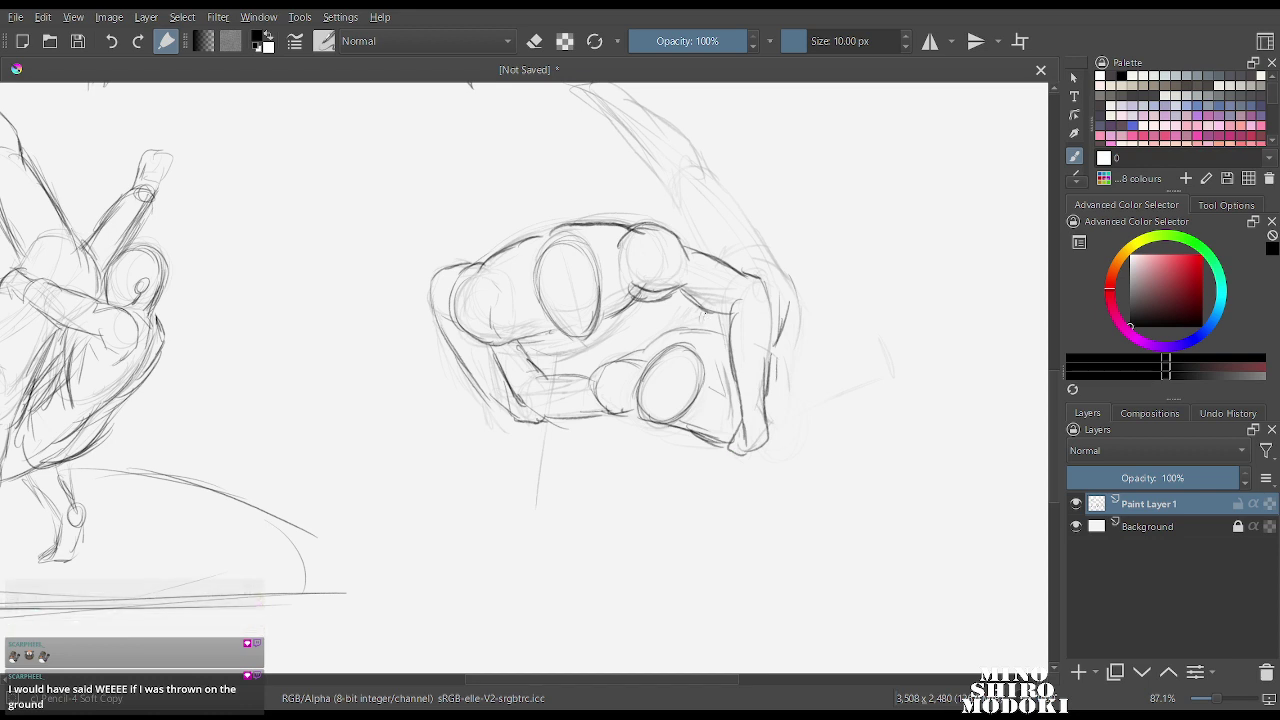
pyautogui.moveTo(790, 305); pyautogui.dragTo(778, 350)
pyautogui.moveTo(784, 358); pyautogui.dragTo(778, 323)
# Outline the raised thigh above the hanging arm, and draw the second figure's far arm bent upward at the elbow.
pyautogui.moveTo(686, 212)
pyautogui.mouseDown()
pyautogui.moveTo(702, 248)
pyautogui.moveTo(699, 180)
pyautogui.moveTo(790, 292)
pyautogui.moveTo(792, 344)
pyautogui.mouseUp()
pyautogui.moveTo(764, 407)
pyautogui.mouseDown()
pyautogui.moveTo(832, 380)
pyautogui.moveTo(836, 416)
pyautogui.moveTo(766, 440)
pyautogui.mouseUp()
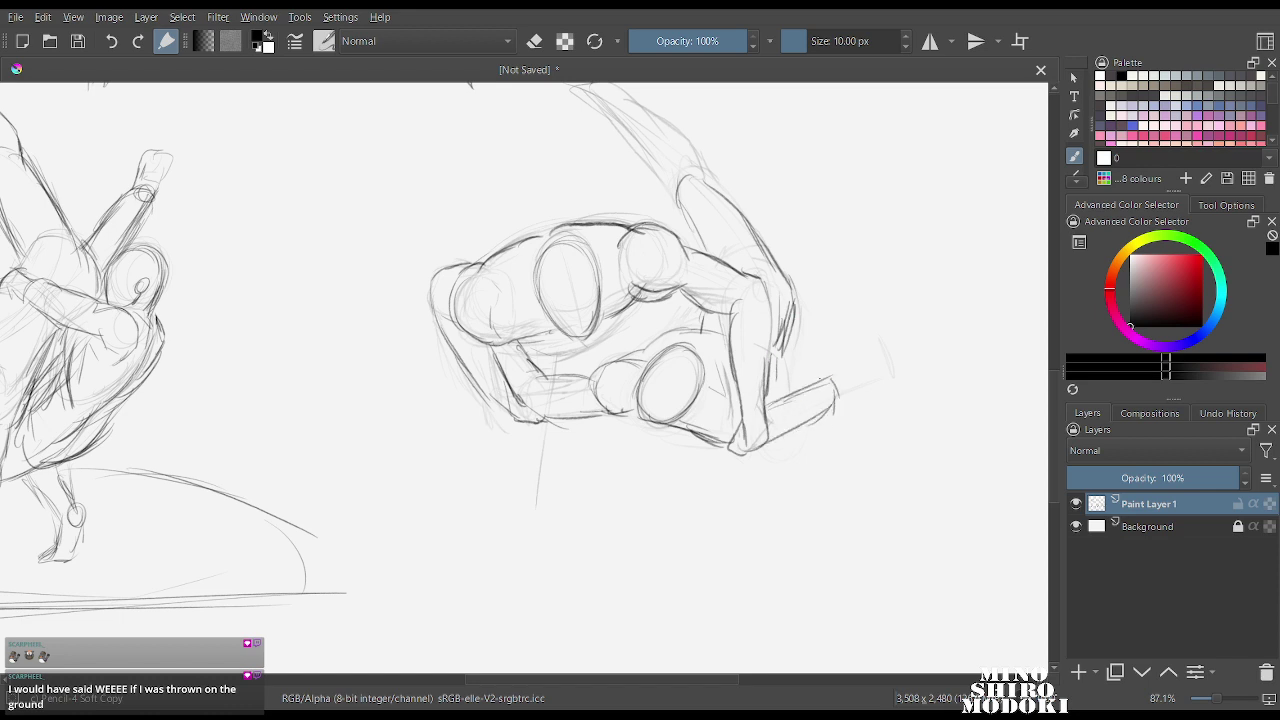
pyautogui.moveTo(816, 382)
pyautogui.mouseDown()
pyautogui.moveTo(770, 405)
pyautogui.moveTo(827, 313)
pyautogui.moveTo(842, 398)
pyautogui.mouseUp()
pyautogui.moveTo(825, 340); pyautogui.dragTo(812, 388)
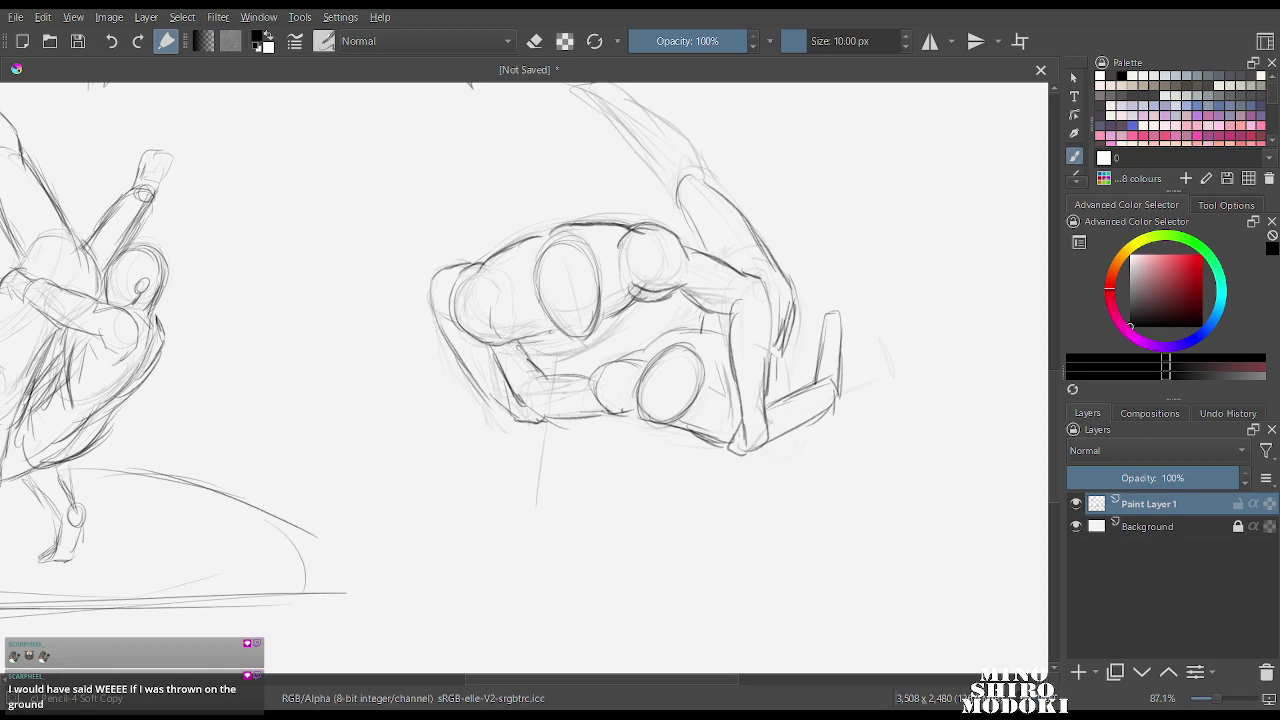
# Sketch the second figure's other raised lower leg with its pointed foot behind the first leg.
pyautogui.moveTo(721, 184); pyautogui.dragTo(723, 284)
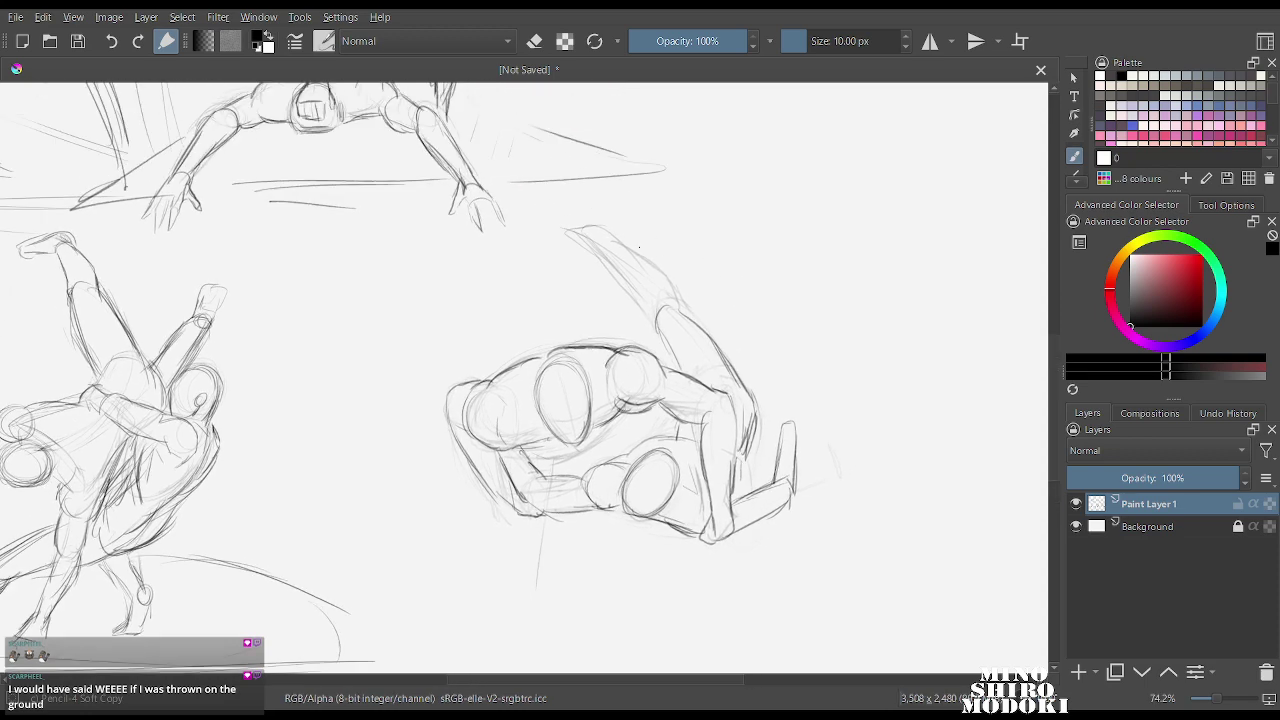
pyautogui.moveTo(640, 250)
pyautogui.mouseDown()
pyautogui.moveTo(655, 209)
pyautogui.moveTo(664, 252)
pyautogui.mouseUp()
pyautogui.moveTo(644, 232)
pyautogui.mouseDown()
pyautogui.moveTo(638, 250)
pyautogui.moveTo(660, 200)
pyautogui.mouseUp()
pyautogui.moveTo(658, 230)
pyautogui.mouseDown()
pyautogui.moveTo(652, 260)
pyautogui.moveTo(707, 330)
pyautogui.mouseUp()
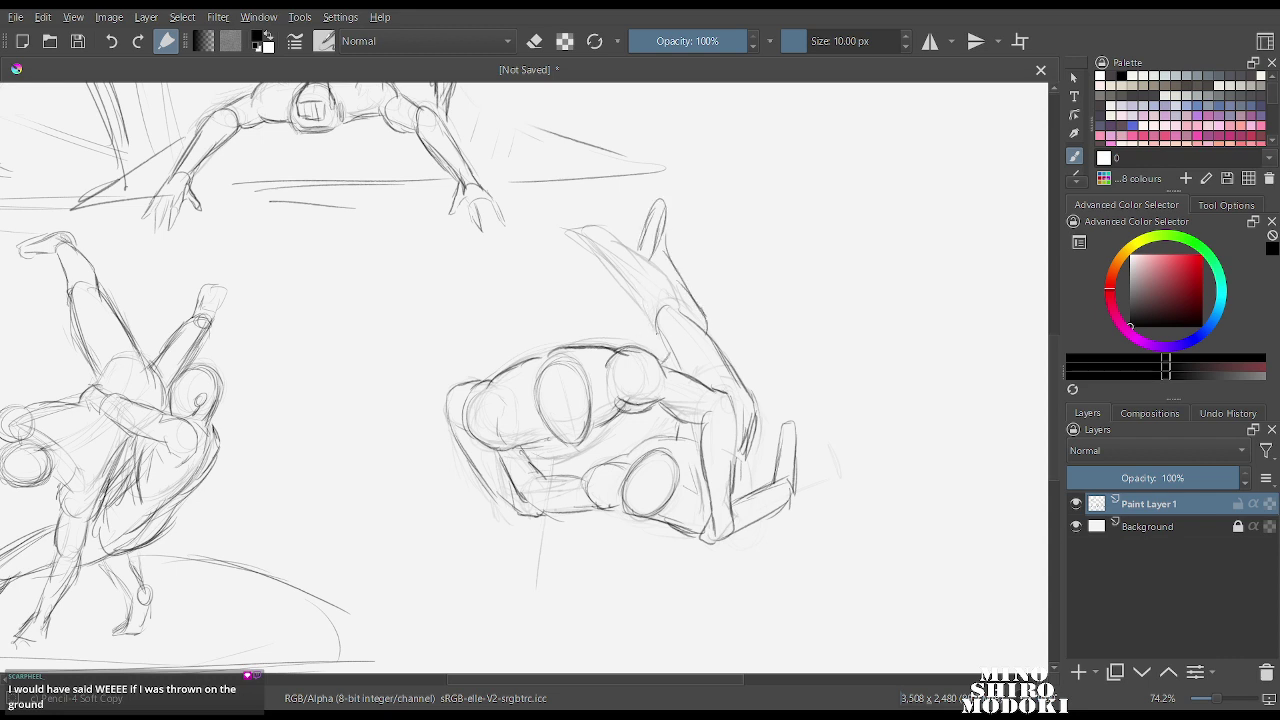
# Strengthen the raised foot and knee, and add the small limb shapes behind the thigh and above the upper figure's shoulder.
pyautogui.moveTo(646, 306); pyautogui.dragTo(670, 366)
pyautogui.moveTo(576, 229); pyautogui.dragTo(636, 256)
pyautogui.moveTo(717, 342); pyautogui.dragTo(723, 307)
pyautogui.moveTo(652, 218); pyautogui.dragTo(640, 255)
pyautogui.moveTo(666, 190)
pyautogui.mouseDown()
pyautogui.moveTo(648, 246)
pyautogui.moveTo(708, 334)
pyautogui.moveTo(613, 349)
pyautogui.mouseUp()
pyautogui.moveTo(720, 326)
pyautogui.mouseDown()
pyautogui.moveTo(713, 355)
pyautogui.moveTo(735, 322)
pyautogui.moveTo(639, 257)
pyautogui.mouseUp()
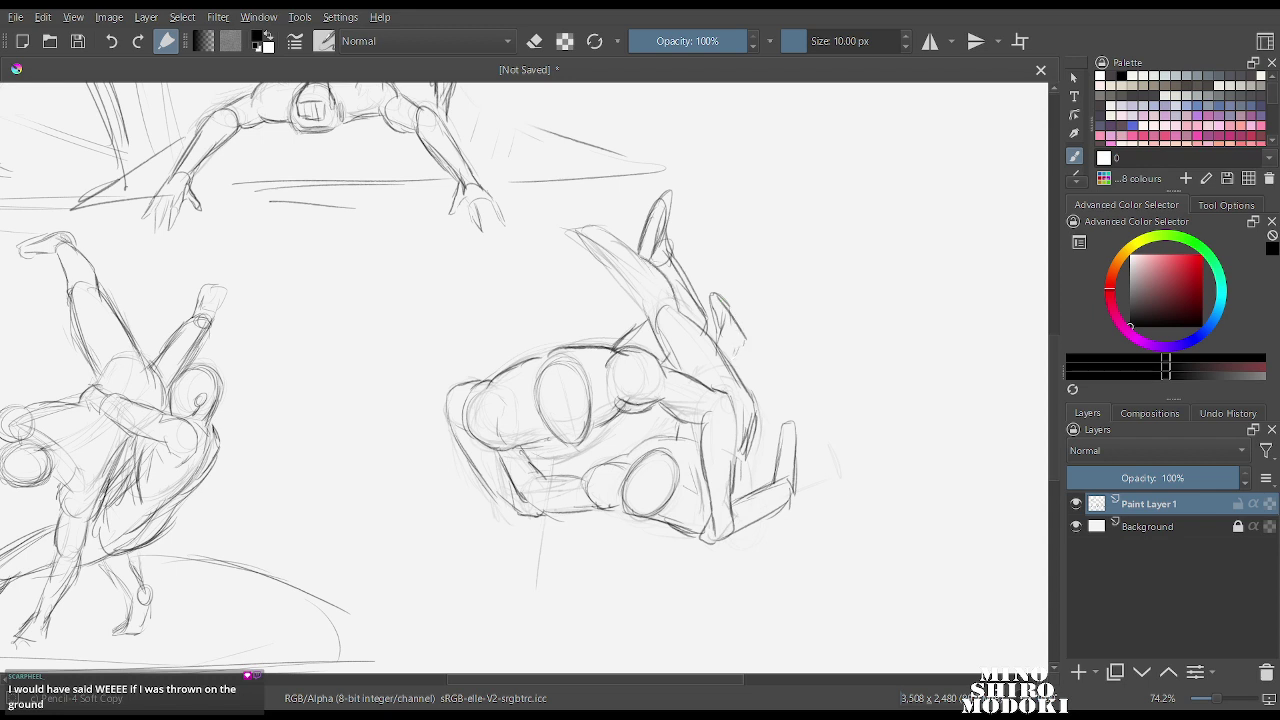
# Darken both contours of the front raised lower leg from the knee up to the foot.
pyautogui.moveTo(595, 253); pyautogui.dragTo(646, 316)
pyautogui.moveTo(590, 234); pyautogui.dragTo(657, 284)
pyautogui.moveTo(716, 324); pyautogui.dragTo(718, 352)
pyautogui.moveTo(738, 332); pyautogui.dragTo(728, 362)
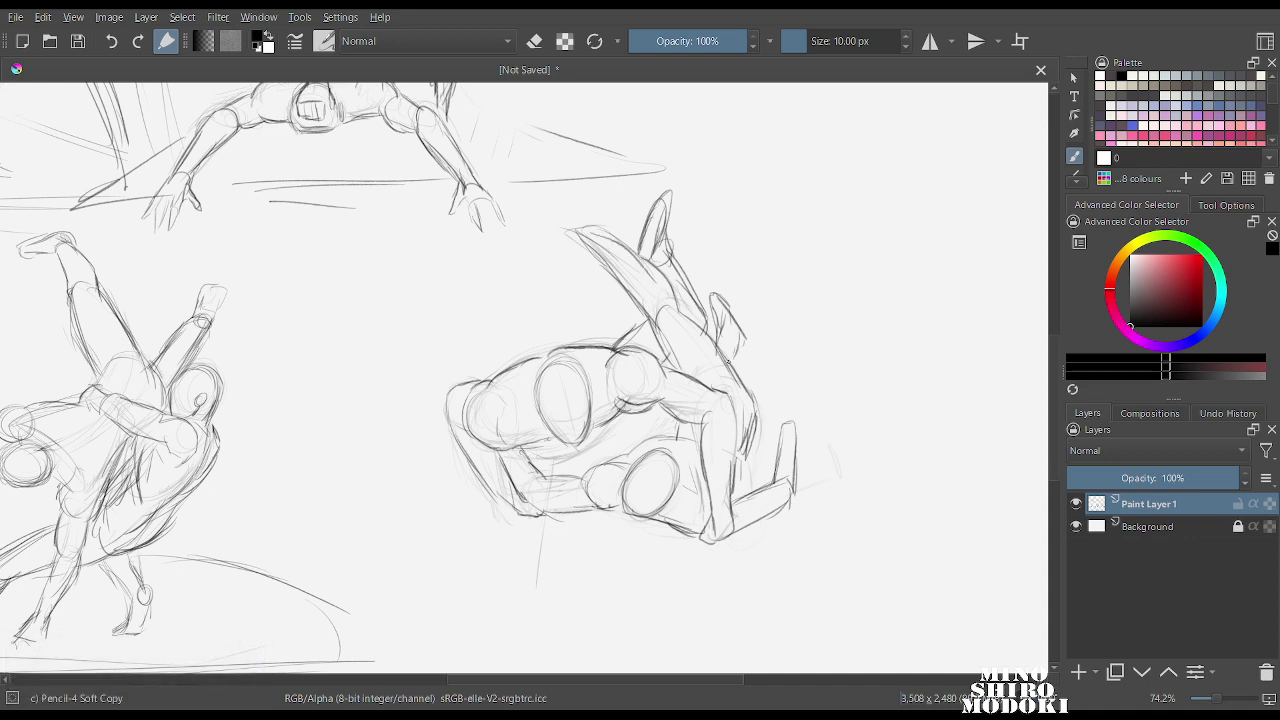
pyautogui.moveTo(590, 229)
pyautogui.mouseDown()
pyautogui.moveTo(643, 261)
pyautogui.moveTo(655, 320)
pyautogui.mouseUp()
pyautogui.moveTo(577, 233)
pyautogui.mouseDown()
pyautogui.moveTo(557, 222)
pyautogui.moveTo(614, 234)
pyautogui.moveTo(594, 222)
pyautogui.mouseUp()
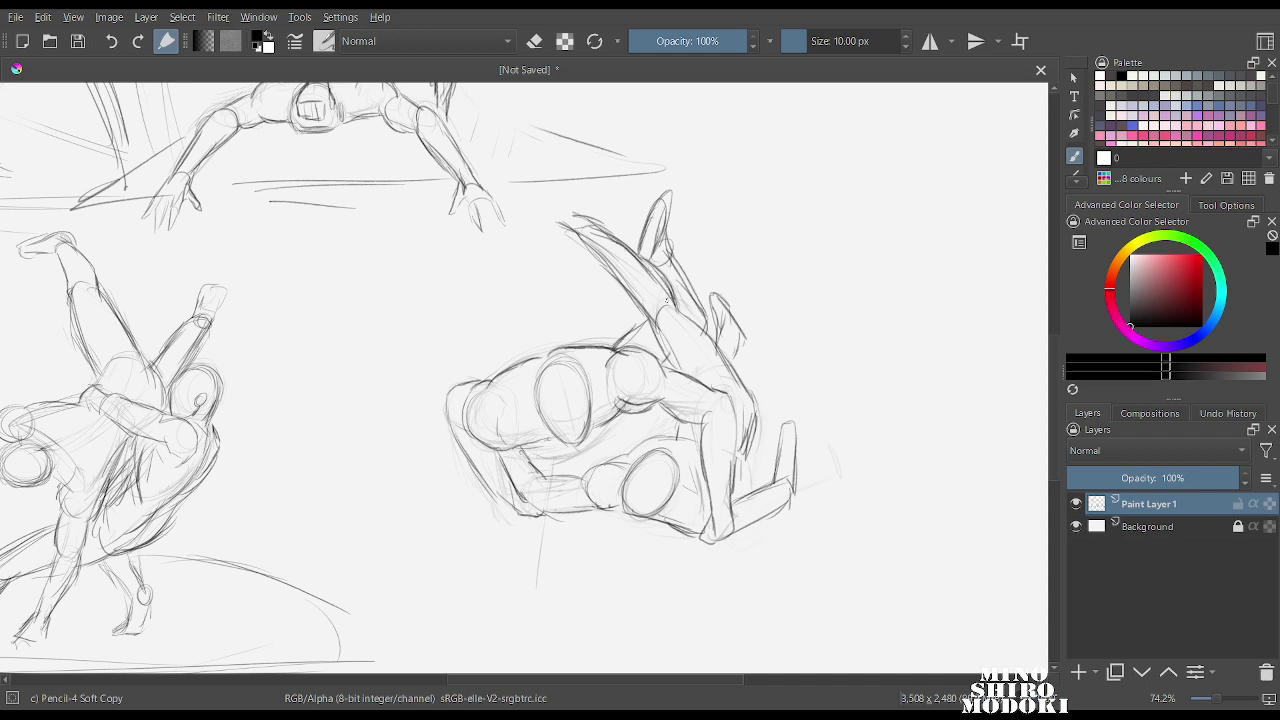
# Reinforce the raised thigh and the side contour running down behind the upper figure's hanging arm.
pyautogui.moveTo(669, 363); pyautogui.dragTo(679, 381)
pyautogui.moveTo(700, 326)
pyautogui.mouseDown()
pyautogui.moveTo(747, 389)
pyautogui.moveTo(747, 429)
pyautogui.mouseUp()
pyautogui.moveTo(671, 409); pyautogui.dragTo(656, 442)
pyautogui.moveTo(742, 414); pyautogui.dragTo(752, 448)
pyautogui.moveTo(733, 402)
pyautogui.mouseDown()
pyautogui.moveTo(729, 519)
pyautogui.moveTo(694, 542)
pyautogui.moveTo(738, 528)
pyautogui.mouseUp()
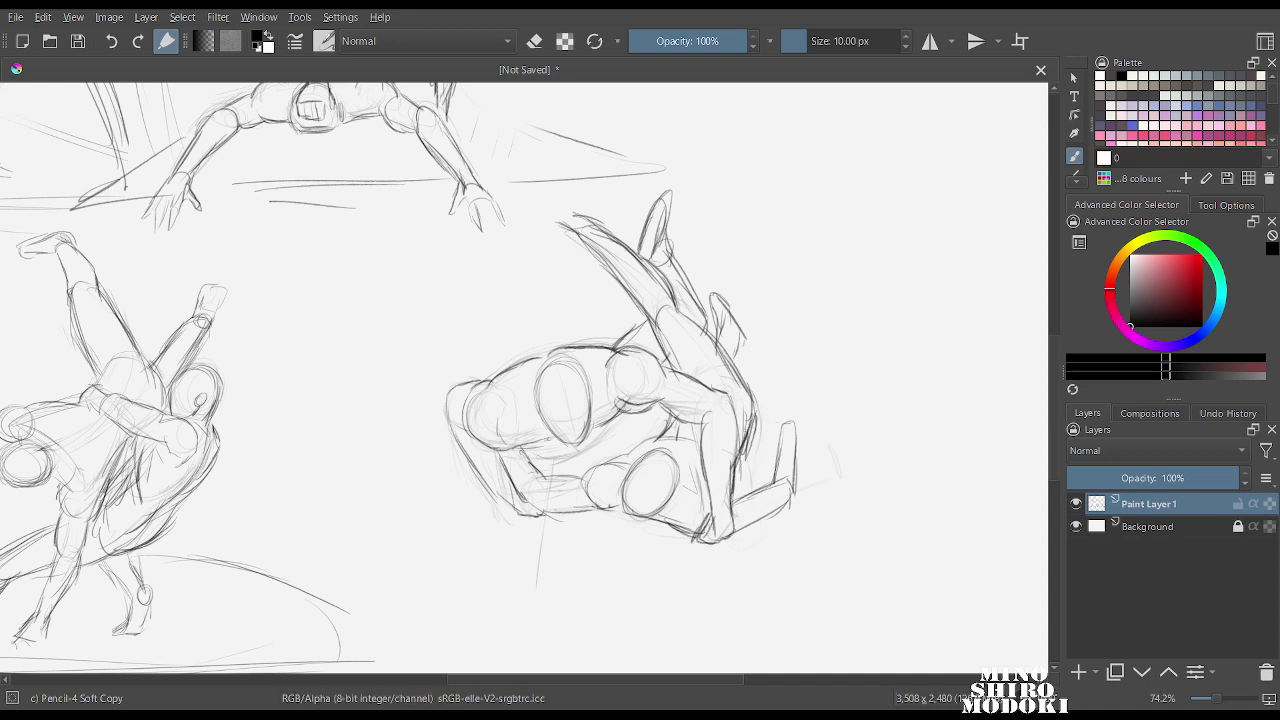
# Sketch the hand on the second figure's upright forearm, and darken the upper figure's chest underside and folded arm.
pyautogui.moveTo(777, 406)
pyautogui.mouseDown()
pyautogui.moveTo(778, 428)
pyautogui.moveTo(805, 428)
pyautogui.moveTo(790, 440)
pyautogui.moveTo(777, 391)
pyautogui.moveTo(805, 418)
pyautogui.mouseUp()
pyautogui.moveTo(509, 508); pyautogui.dragTo(565, 453)
pyautogui.moveTo(618, 416)
pyautogui.mouseDown()
pyautogui.moveTo(584, 450)
pyautogui.moveTo(612, 430)
pyautogui.moveTo(550, 453)
pyautogui.mouseUp()
# Draw the upper figure's supporting leg below the folded arm, from thigh and knee down to the tapering ankle.
pyautogui.moveTo(508, 528); pyautogui.dragTo(506, 572)
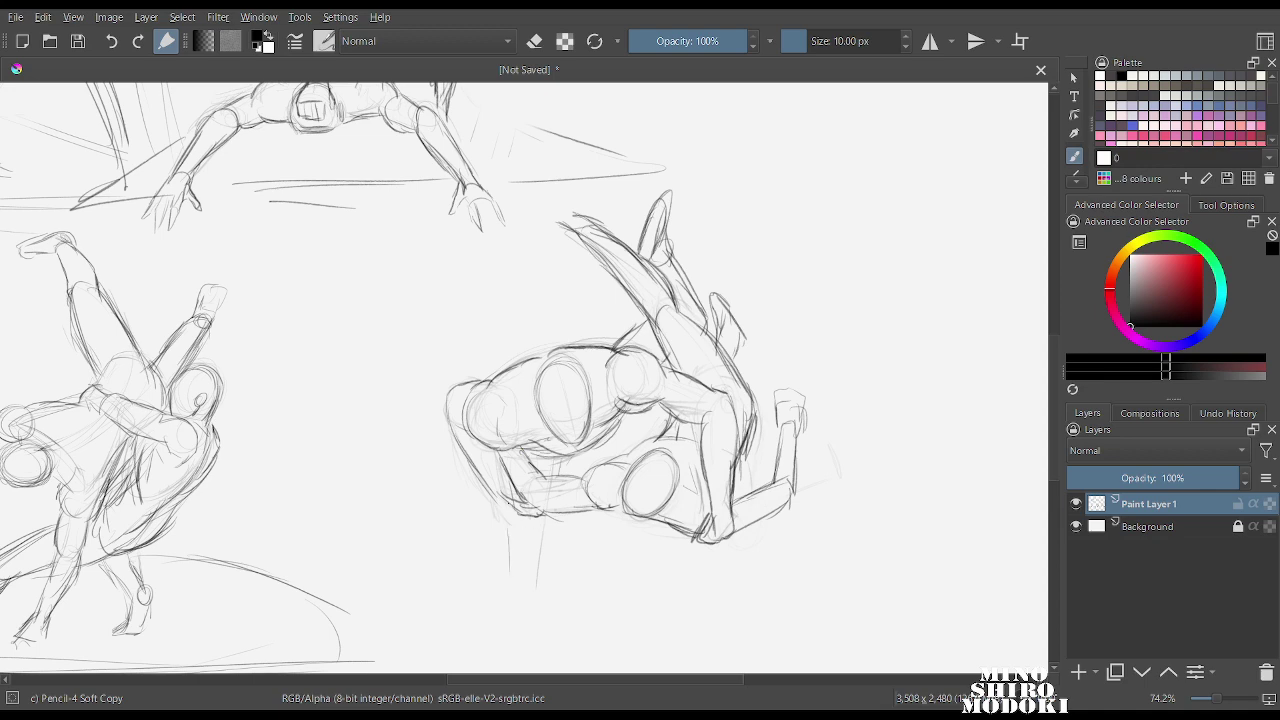
pyautogui.moveTo(502, 504); pyautogui.dragTo(503, 578)
pyautogui.moveTo(552, 522); pyautogui.dragTo(536, 588)
pyautogui.moveTo(534, 556); pyautogui.dragTo(520, 594)
pyautogui.moveTo(528, 526)
pyautogui.mouseDown()
pyautogui.moveTo(529, 576)
pyautogui.moveTo(550, 530)
pyautogui.mouseUp()
pyautogui.scroll(-1, 714, 264)
pyautogui.moveTo(712, 264); pyautogui.dragTo(705, 104)
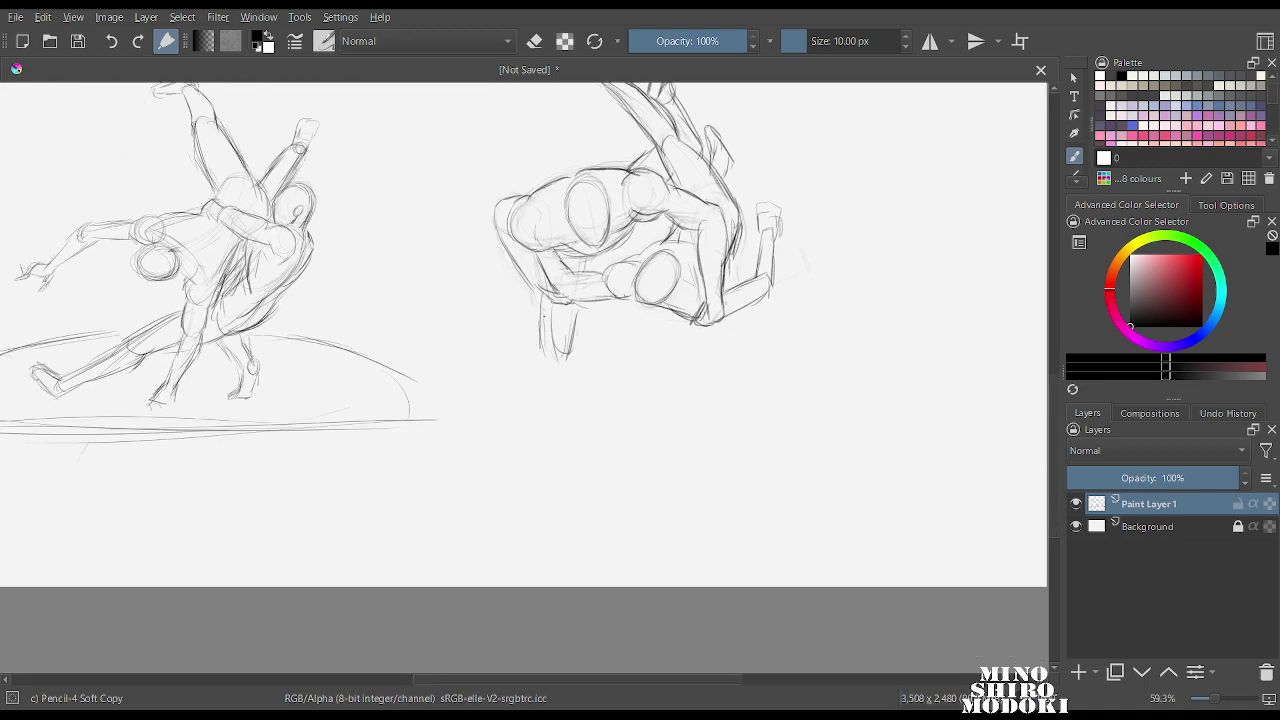
pyautogui.moveTo(544, 301)
pyautogui.mouseDown()
pyautogui.moveTo(549, 380)
pyautogui.moveTo(558, 351)
pyautogui.moveTo(544, 428)
pyautogui.mouseUp()
pyautogui.moveTo(566, 356)
pyautogui.mouseDown()
pyautogui.moveTo(560, 444)
pyautogui.moveTo(540, 470)
pyautogui.mouseUp()
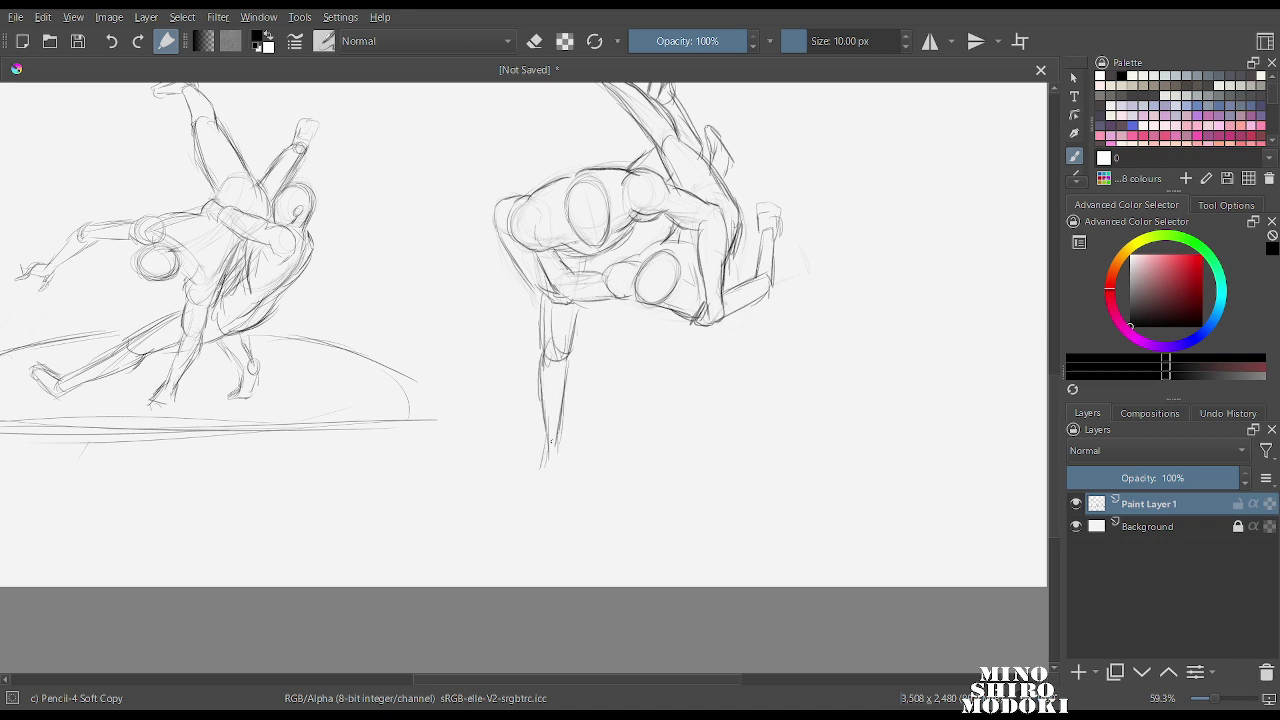
# Add the supporting foot and sketch loose ground lines forming a platform around it.
pyautogui.moveTo(578, 304)
pyautogui.mouseDown()
pyautogui.moveTo(563, 467)
pyautogui.moveTo(530, 485)
pyautogui.moveTo(572, 481)
pyautogui.moveTo(562, 452)
pyautogui.moveTo(397, 497)
pyautogui.mouseUp()
pyautogui.moveTo(604, 421)
pyautogui.mouseDown()
pyautogui.moveTo(728, 414)
pyautogui.moveTo(894, 460)
pyautogui.mouseUp()
pyautogui.moveTo(392, 524); pyautogui.dragTo(880, 512)
pyautogui.moveTo(662, 507); pyautogui.dragTo(878, 505)
pyautogui.moveTo(848, 447); pyautogui.dragTo(912, 470)
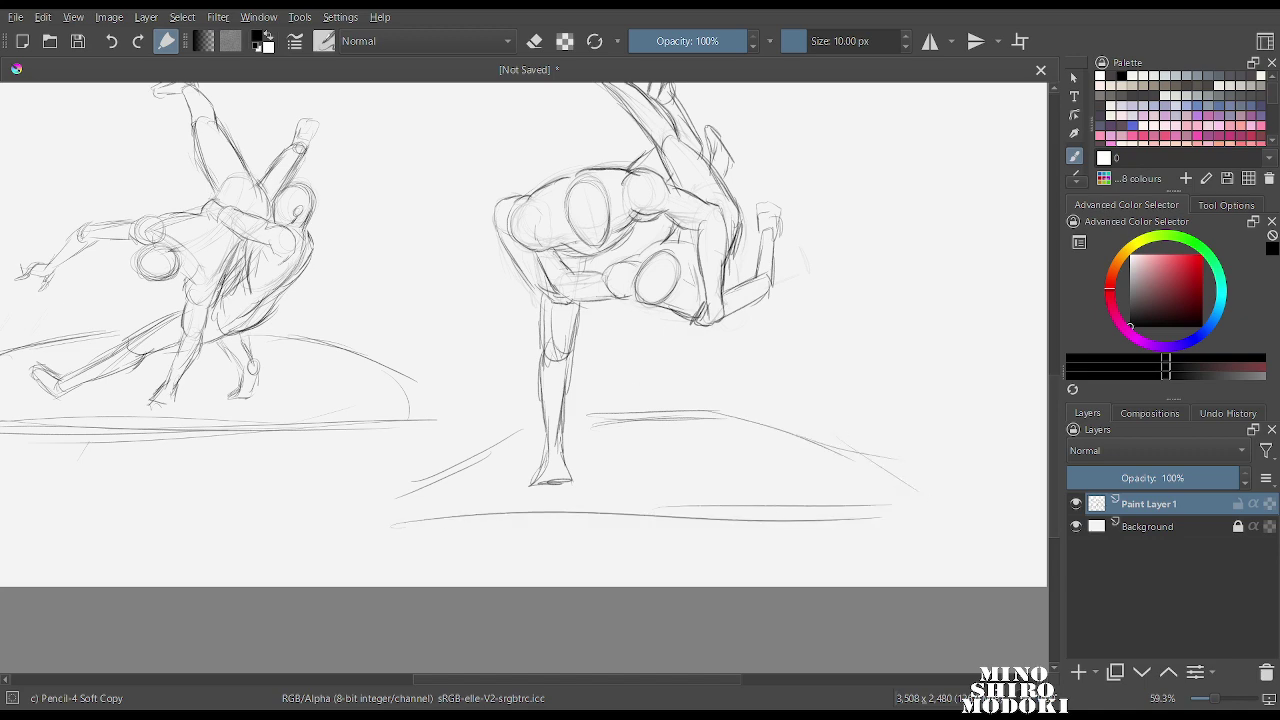
# Refine the raised legs with a clearer front foot, firmer calf and knee contours, and darker thigh and side lines.
pyautogui.moveTo(590, 292)
pyautogui.mouseDown()
pyautogui.moveTo(638, 150)
pyautogui.moveTo(578, 392)
pyautogui.moveTo(538, 252)
pyautogui.mouseUp()
pyautogui.moveTo(548, 196); pyautogui.dragTo(682, 316)
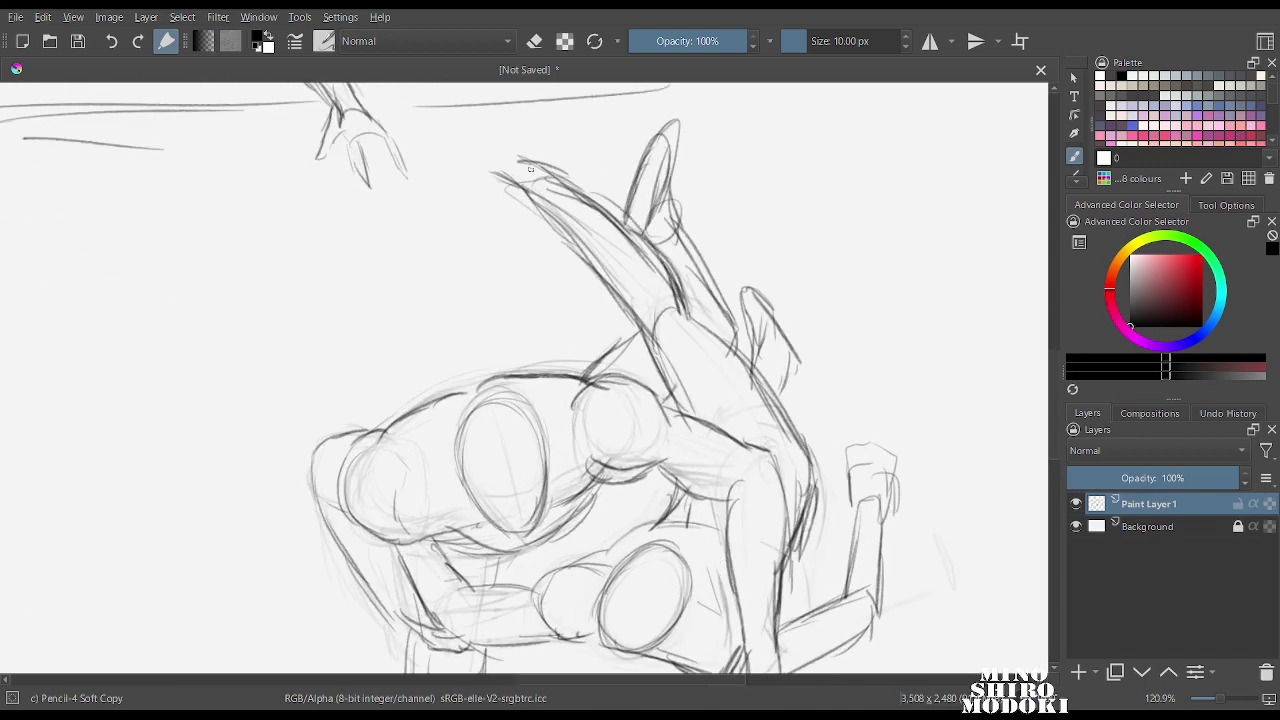
pyautogui.moveTo(517, 180)
pyautogui.mouseDown()
pyautogui.moveTo(536, 164)
pyautogui.moveTo(608, 276)
pyautogui.moveTo(640, 280)
pyautogui.mouseUp()
pyautogui.moveTo(632, 160)
pyautogui.mouseDown()
pyautogui.moveTo(612, 222)
pyautogui.moveTo(622, 256)
pyautogui.moveTo(571, 222)
pyautogui.moveTo(481, 247)
pyautogui.moveTo(499, 218)
pyautogui.moveTo(555, 249)
pyautogui.moveTo(533, 269)
pyautogui.moveTo(594, 275)
pyautogui.moveTo(646, 340)
pyautogui.moveTo(630, 360)
pyautogui.moveTo(708, 380)
pyautogui.moveTo(736, 432)
pyautogui.mouseUp()
pyautogui.moveTo(710, 345)
pyautogui.mouseDown()
pyautogui.moveTo(700, 388)
pyautogui.moveTo(732, 372)
pyautogui.mouseUp()
pyautogui.moveTo(734, 378)
pyautogui.mouseDown()
pyautogui.moveTo(740, 408)
pyautogui.moveTo(730, 388)
pyautogui.mouseUp()
pyautogui.moveTo(718, 418)
pyautogui.mouseDown()
pyautogui.moveTo(744, 400)
pyautogui.moveTo(740, 436)
pyautogui.mouseUp()
pyautogui.moveTo(662, 362); pyautogui.dragTo(746, 440)
pyautogui.moveTo(738, 434); pyautogui.dragTo(778, 575)
pyautogui.moveTo(786, 506); pyautogui.dragTo(806, 500)
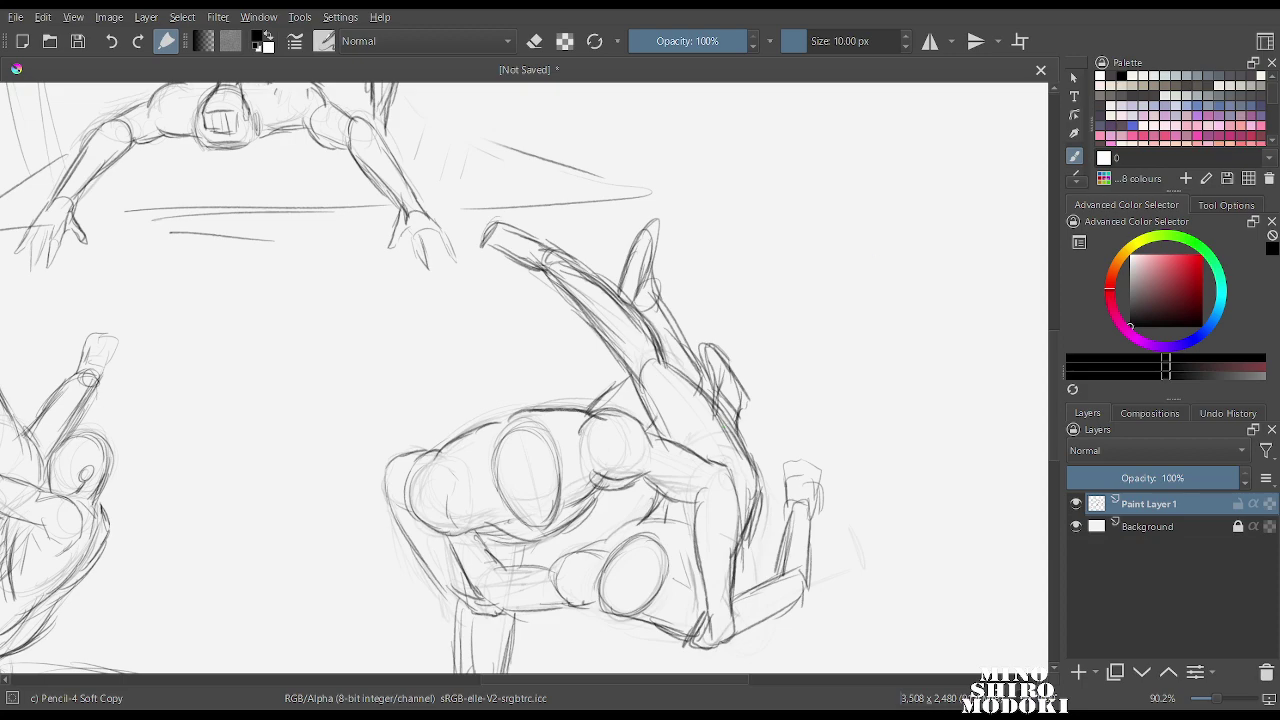
# Check the grappling pair against the rest of the page, using the mirrored canvas view and returning to normal.
pyautogui.scroll(-4, 870, 280)
pyautogui.scroll(2, 870, 280)
pyautogui.press('m')
pyautogui.press('m')
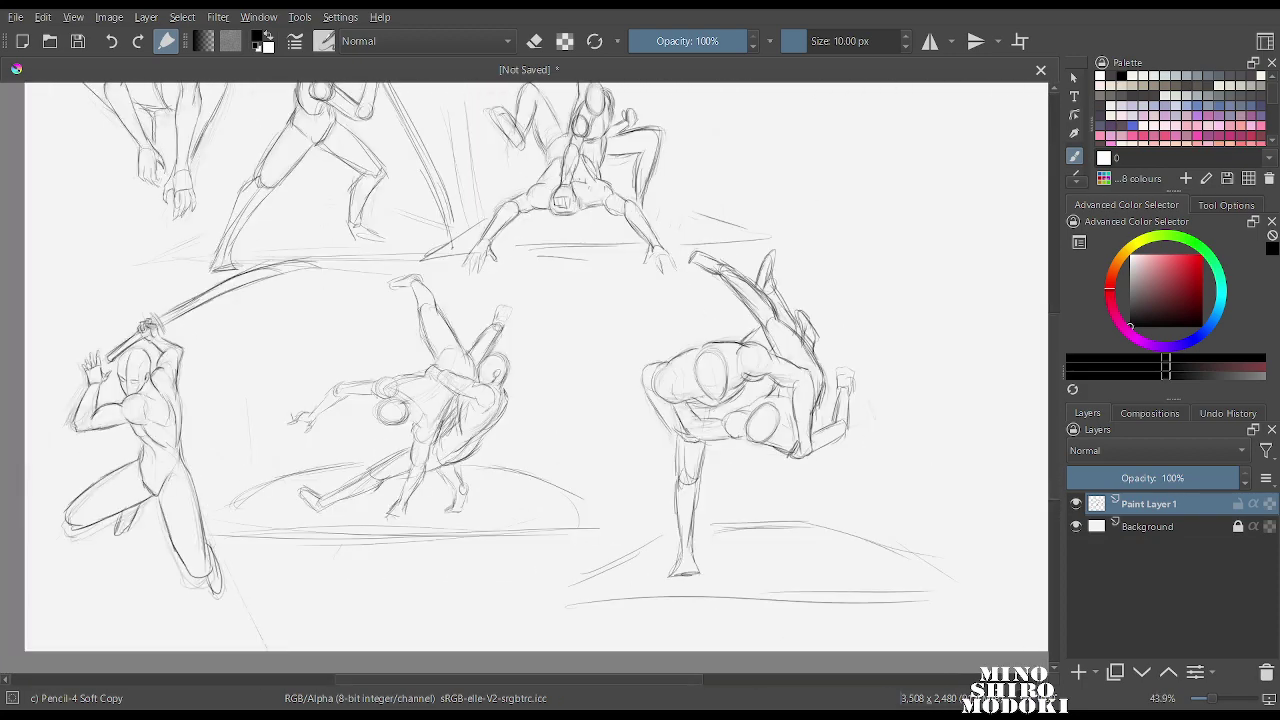
pyautogui.scroll(2, 697, 520)
pyautogui.scroll(-3, 440, 366)
pyautogui.scroll(3, 677, 417)
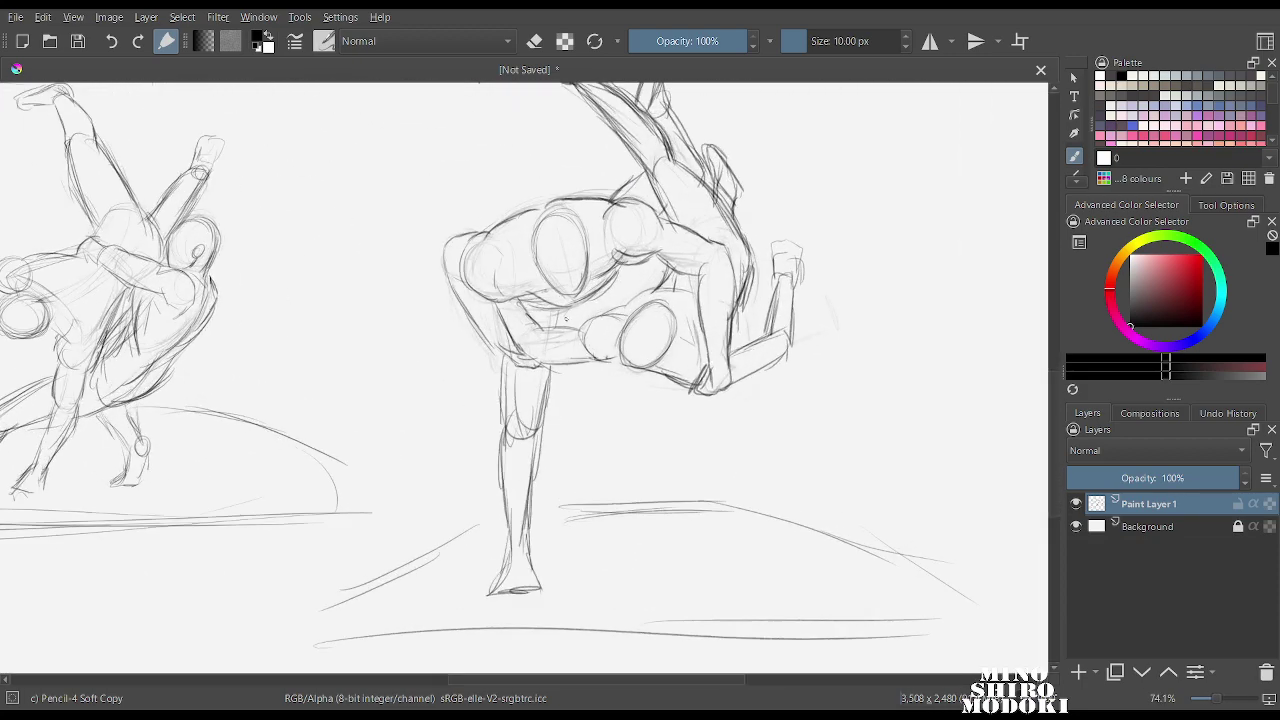
# Touch up the upper figure's folded arm and chest and the top of the supporting thigh with short pencil strokes.
pyautogui.moveTo(565, 309); pyautogui.dragTo(562, 327)
pyautogui.moveTo(547, 381); pyautogui.dragTo(534, 421)
pyautogui.moveTo(502, 370); pyautogui.dragTo(514, 430)
pyautogui.moveTo(484, 331); pyautogui.dragTo(520, 363)
pyautogui.moveTo(494, 303)
pyautogui.mouseDown()
pyautogui.moveTo(511, 335)
pyautogui.moveTo(533, 282)
pyautogui.mouseUp()
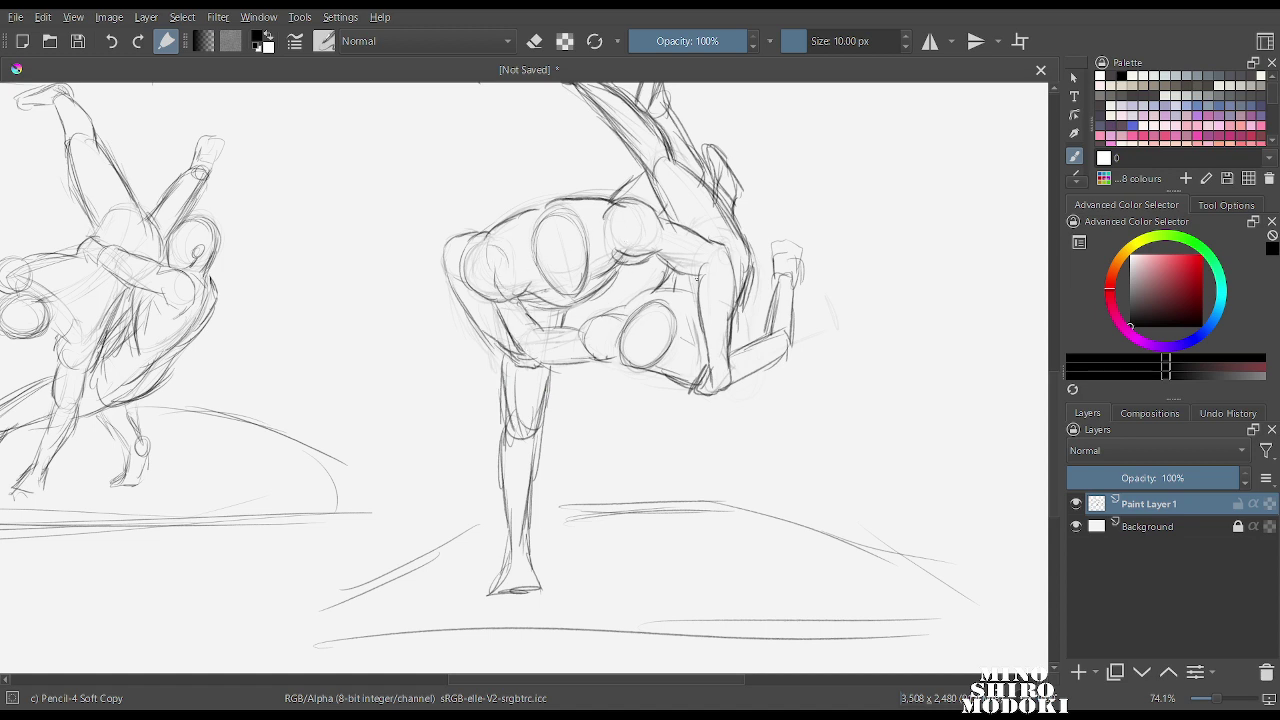
pyautogui.moveTo(705, 276); pyautogui.dragTo(705, 380)
# Review the full page of gesture sketches, examining the new grappling pair both close up and at page scale.
pyautogui.scroll(-5, 816, 184)
pyautogui.moveTo(814, 180); pyautogui.dragTo(795, 262)
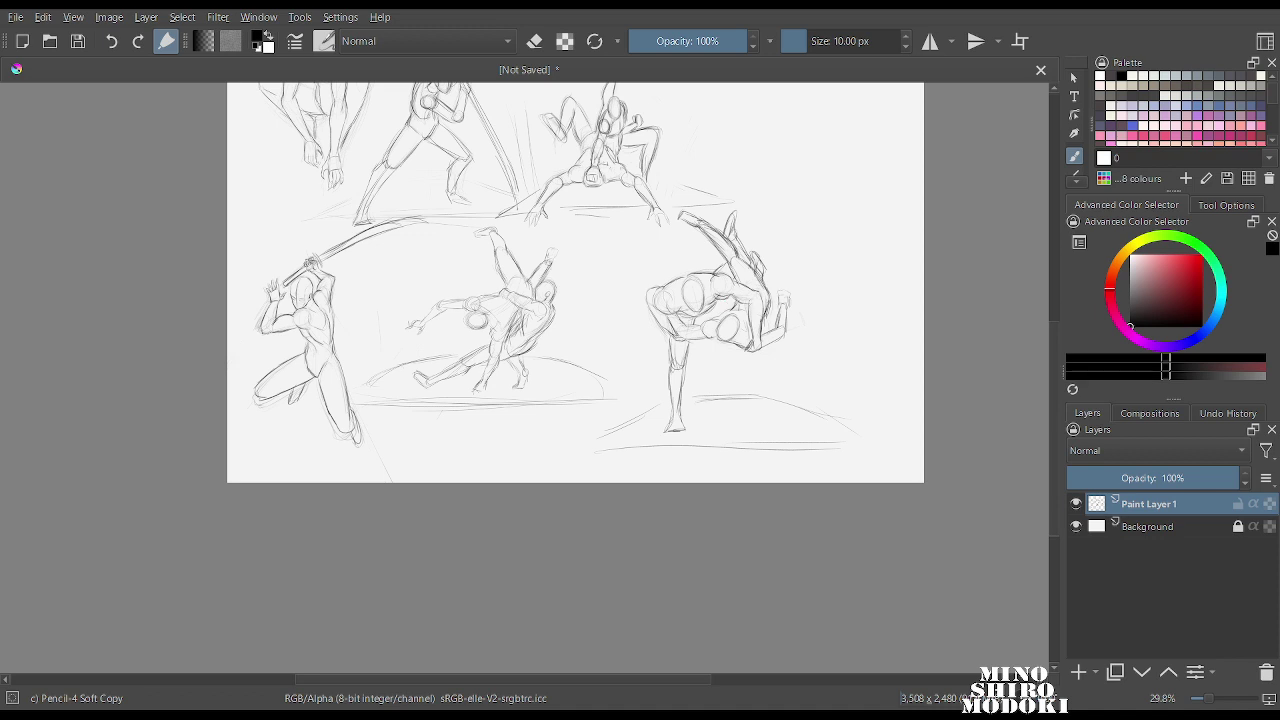
pyautogui.scroll(2, 872, 141)
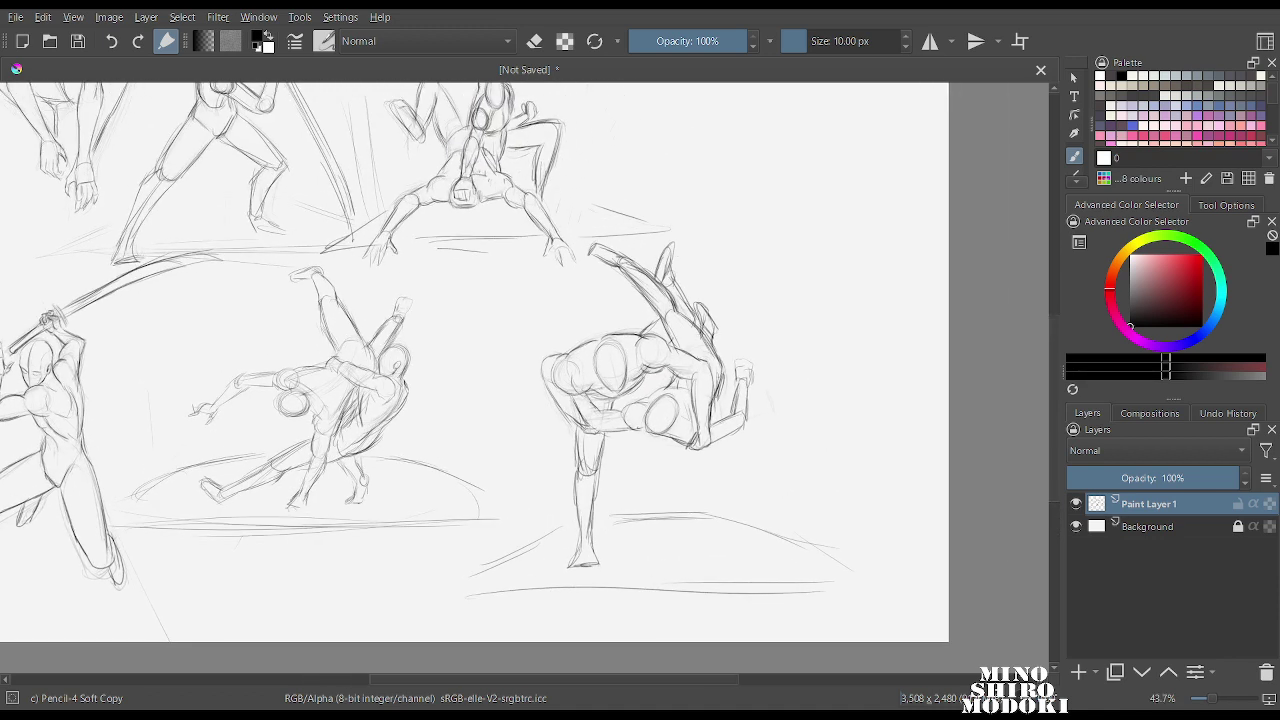
pyautogui.scroll(4, 607, 381)
pyautogui.moveTo(572, 330)
pyautogui.mouseDown()
pyautogui.moveTo(637, 304)
pyautogui.moveTo(650, 395)
pyautogui.moveTo(595, 404)
pyautogui.mouseUp()
pyautogui.scroll(-2, 700, 288)
pyautogui.scroll(-5, 680, 410)
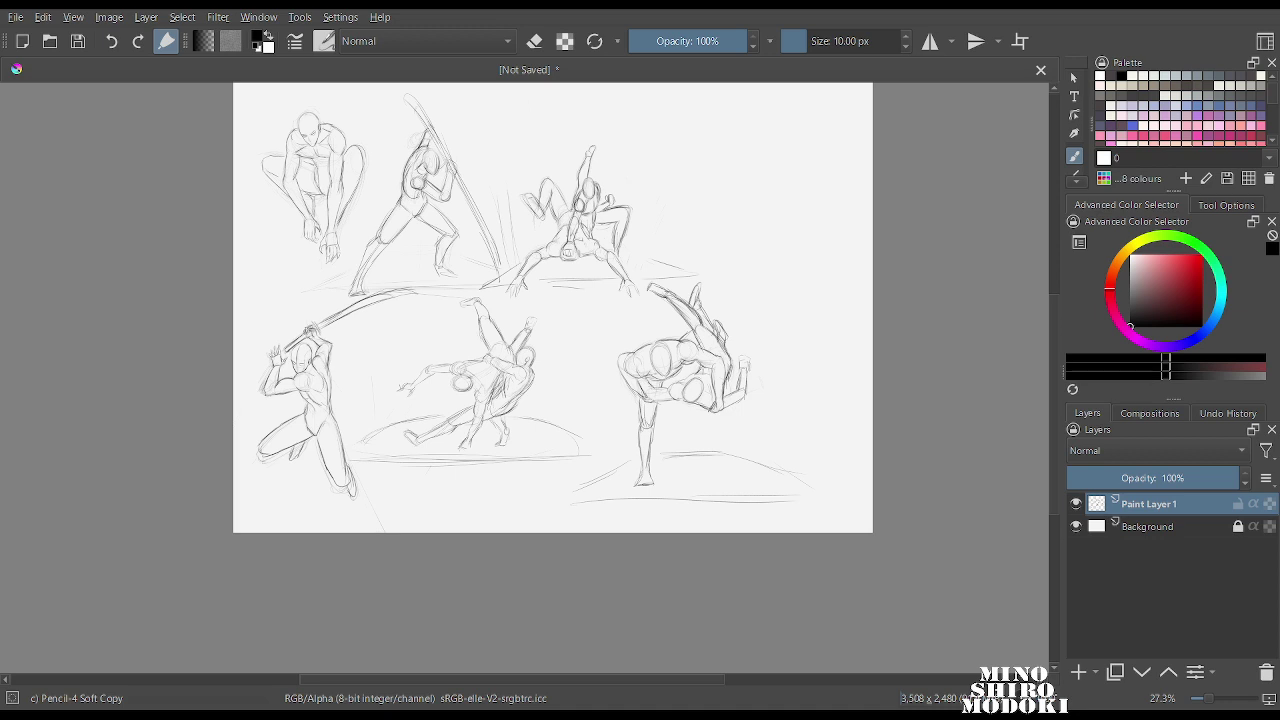
# Accept the OBS Display Capture properties with the 1920x1080 primary monitor and automatic capture method.
pyautogui.click(759, 466)
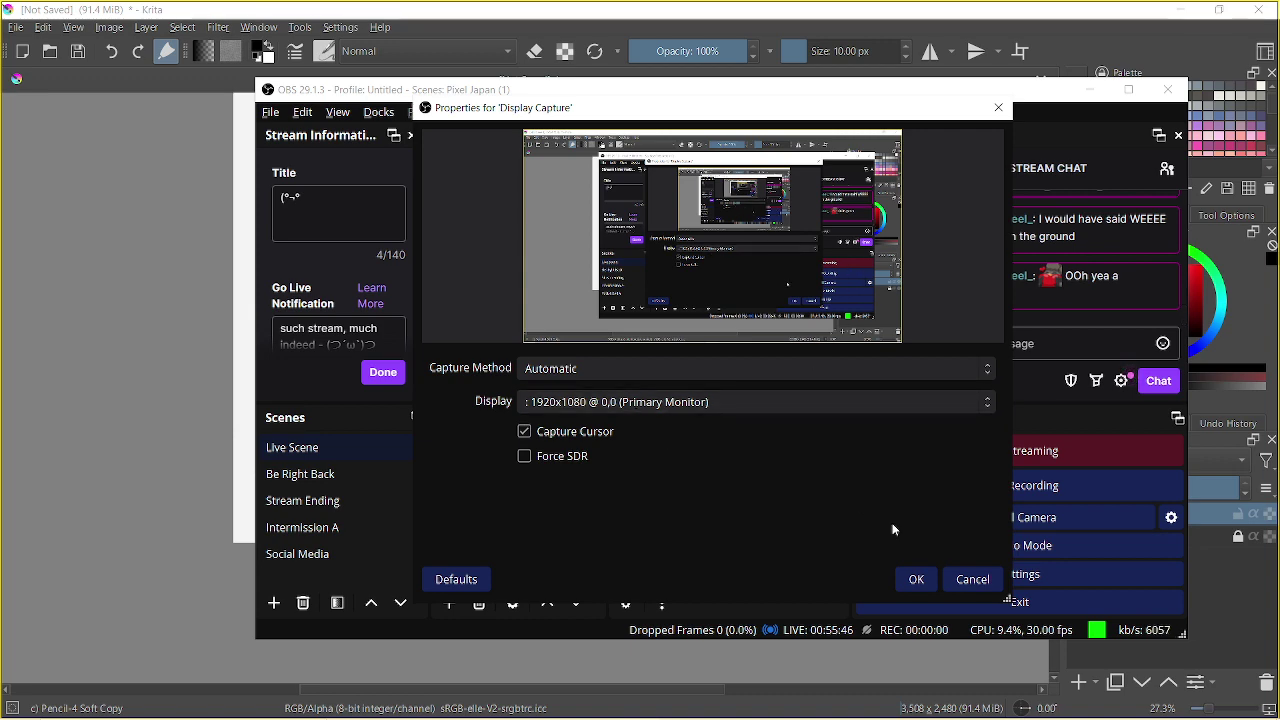
pyautogui.click(907, 577)
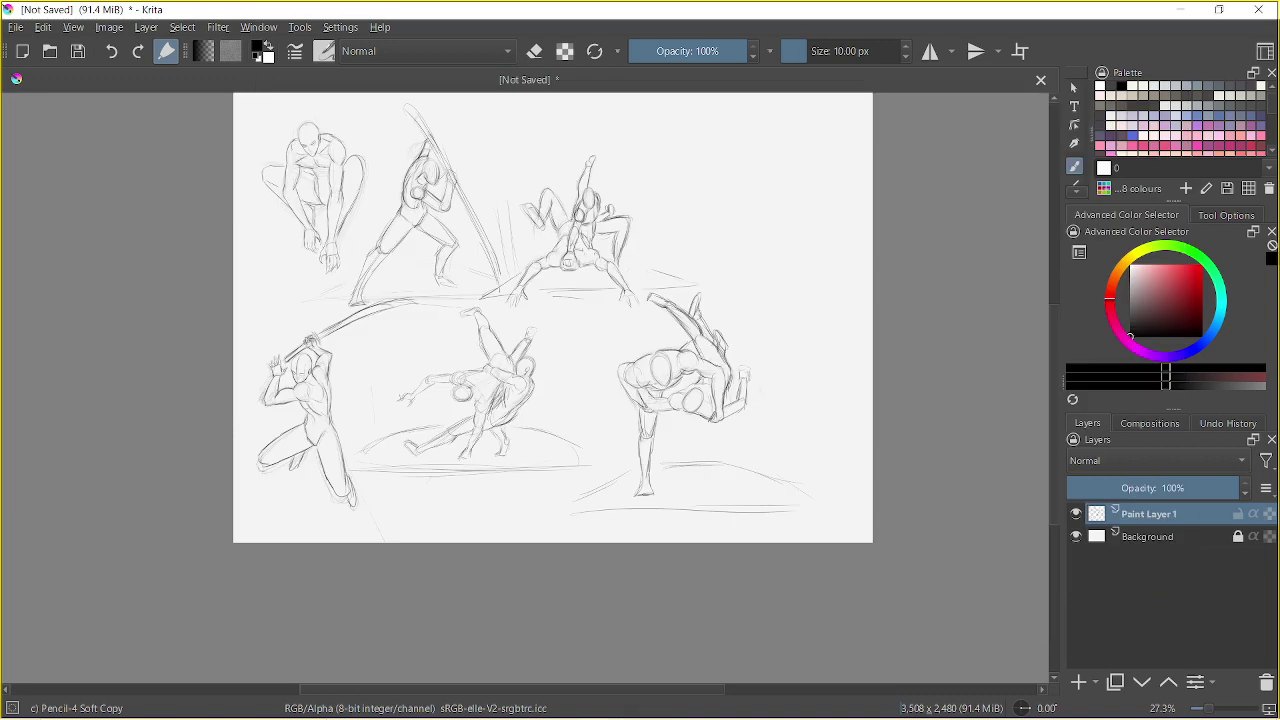
# Switch to the browser and look through the Google image results for drawing mannequin body kun.
pyautogui.hotkey('alt', 'Tab')
pyautogui.press('Tab')
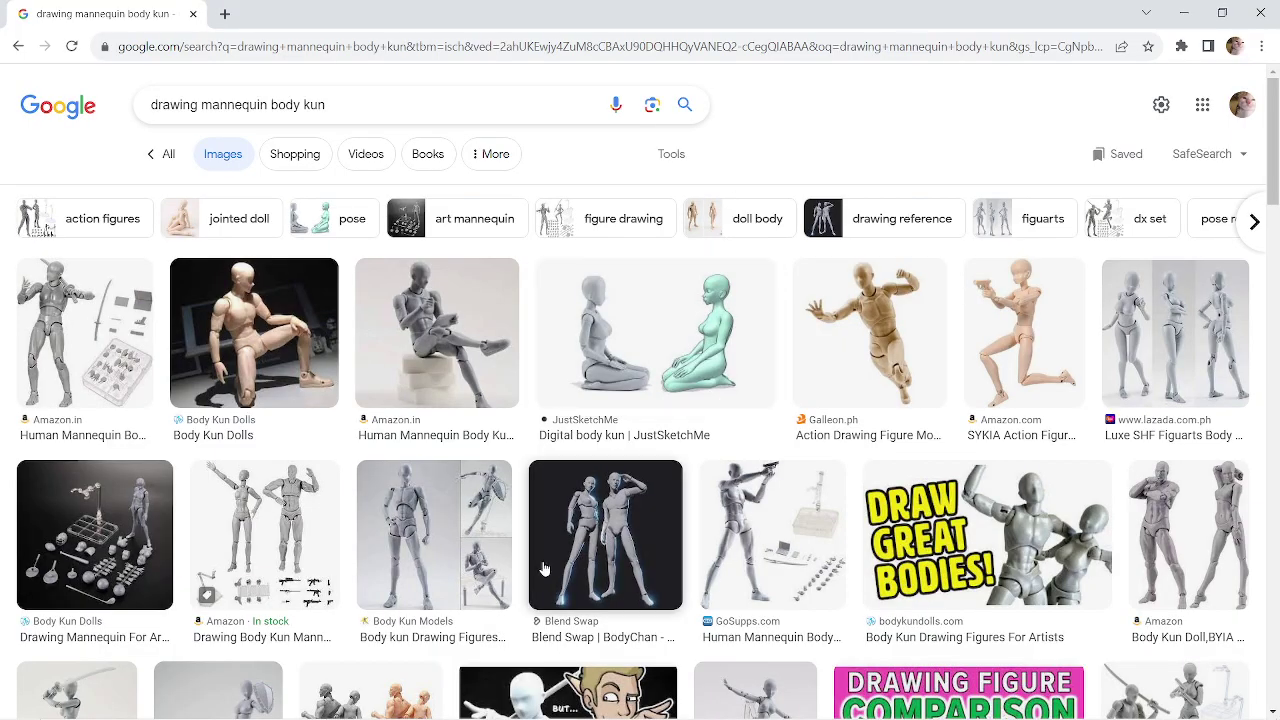
pyautogui.moveTo(1276, 122); pyautogui.dragTo(1276, 263)
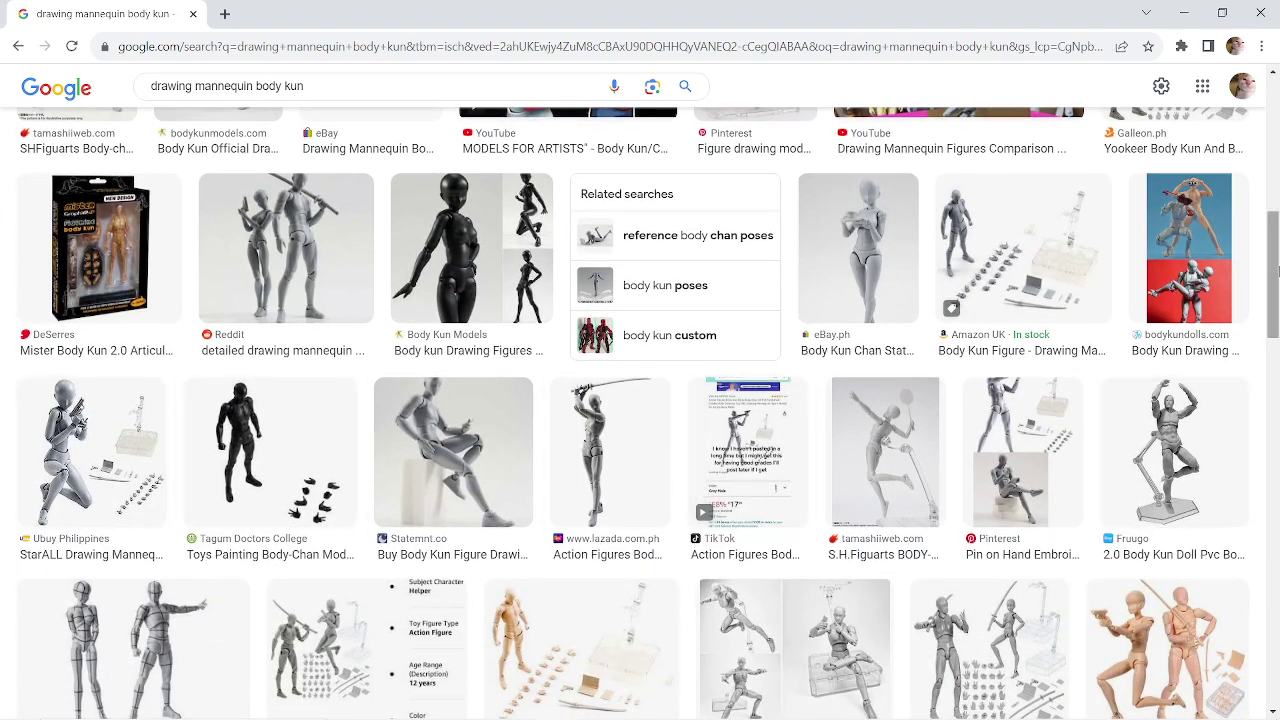
# Look through further body kun image results and preview the light-complexion Body Kun Models figure holding a katana, including its related images.
pyautogui.scroll(-2, 1150, 395)
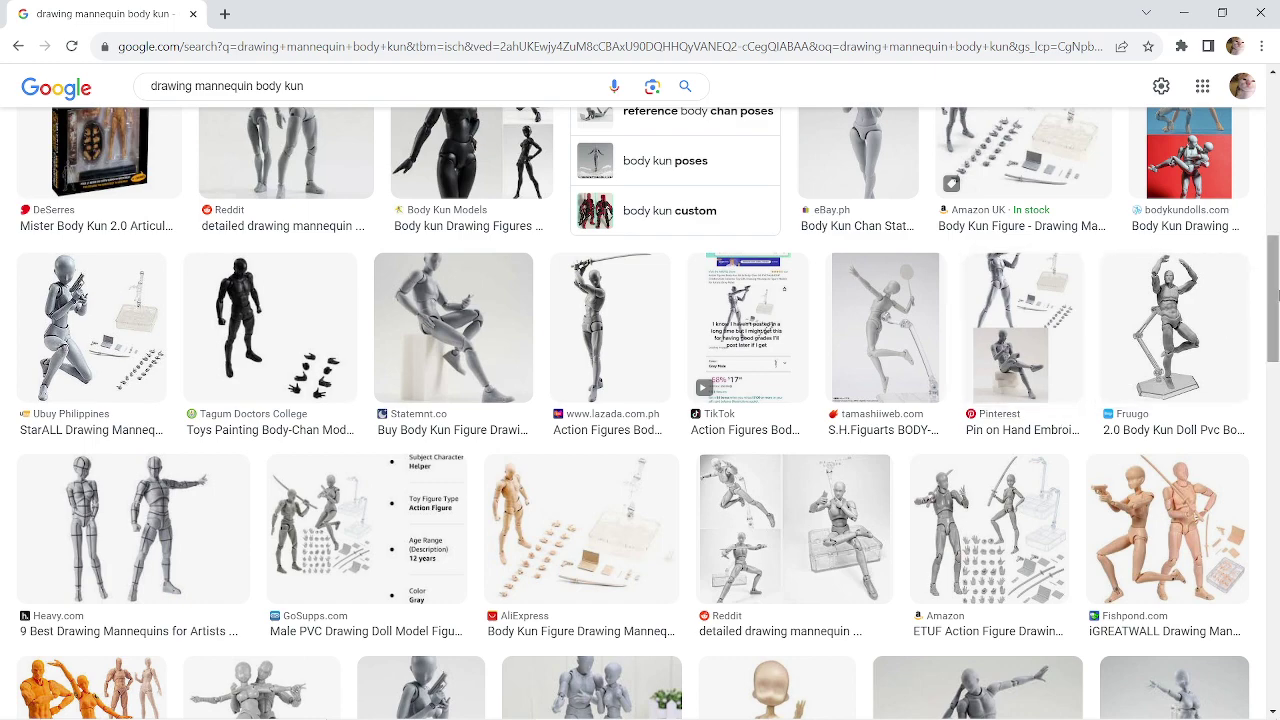
pyautogui.moveTo(1276, 295); pyautogui.dragTo(1276, 418)
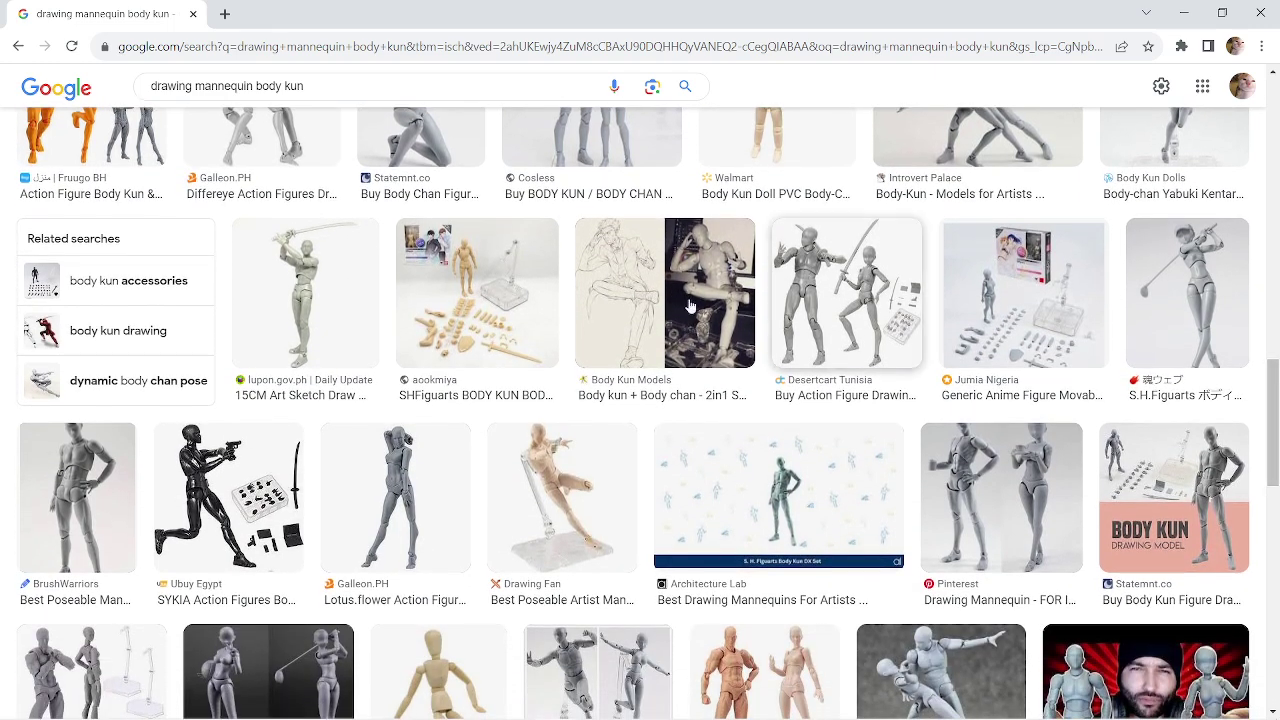
pyautogui.scroll(-4, 895, 298)
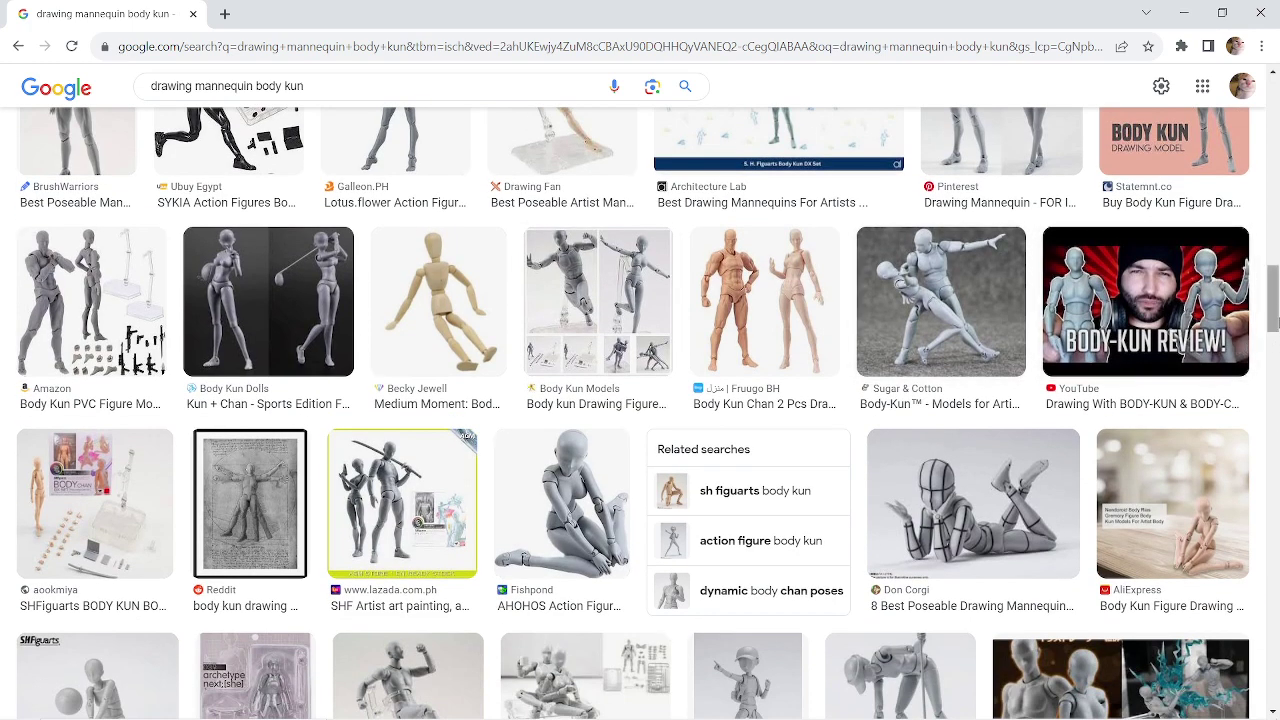
pyautogui.moveTo(1276, 310); pyautogui.dragTo(1276, 338)
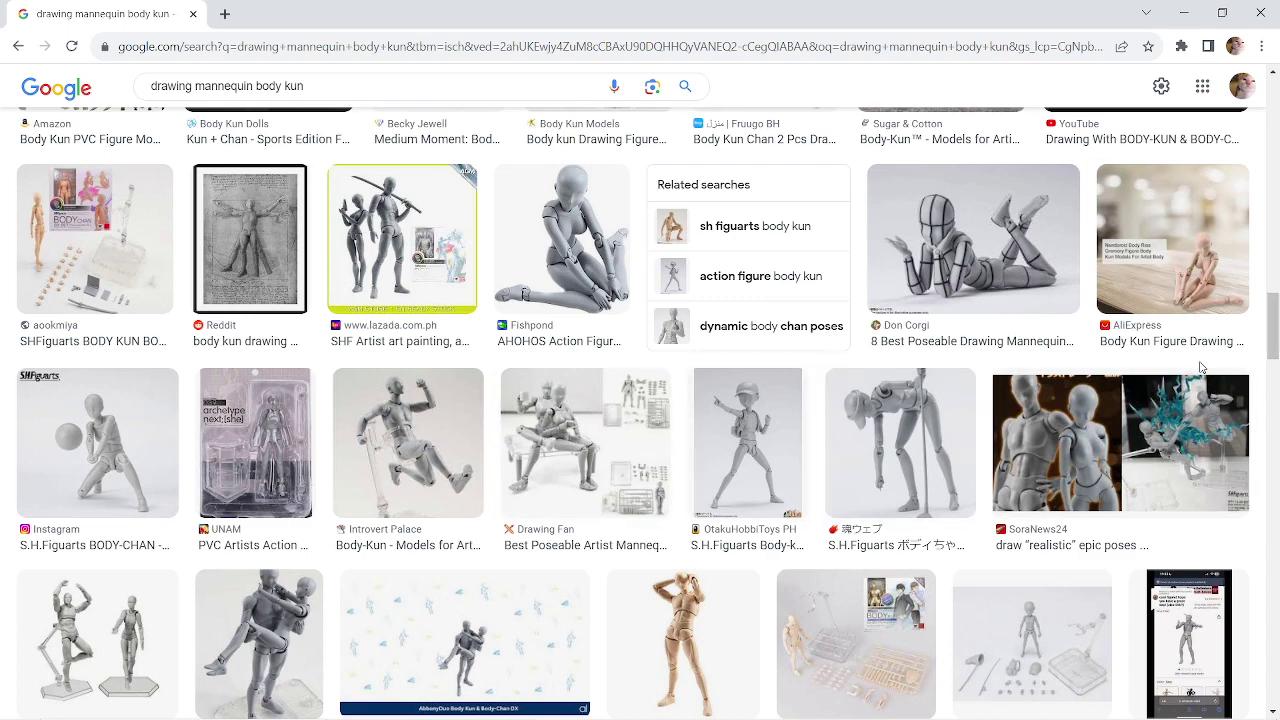
pyautogui.moveTo(1277, 326); pyautogui.dragTo(1277, 360)
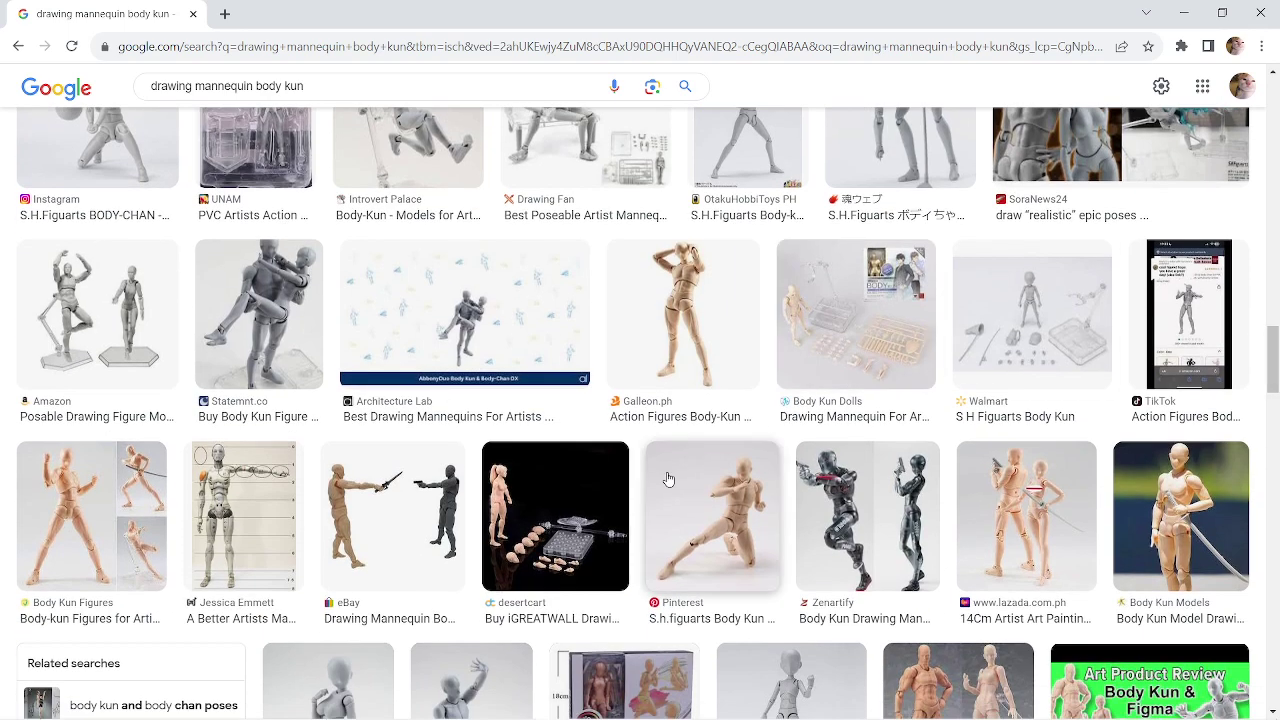
pyautogui.click(1150, 530)
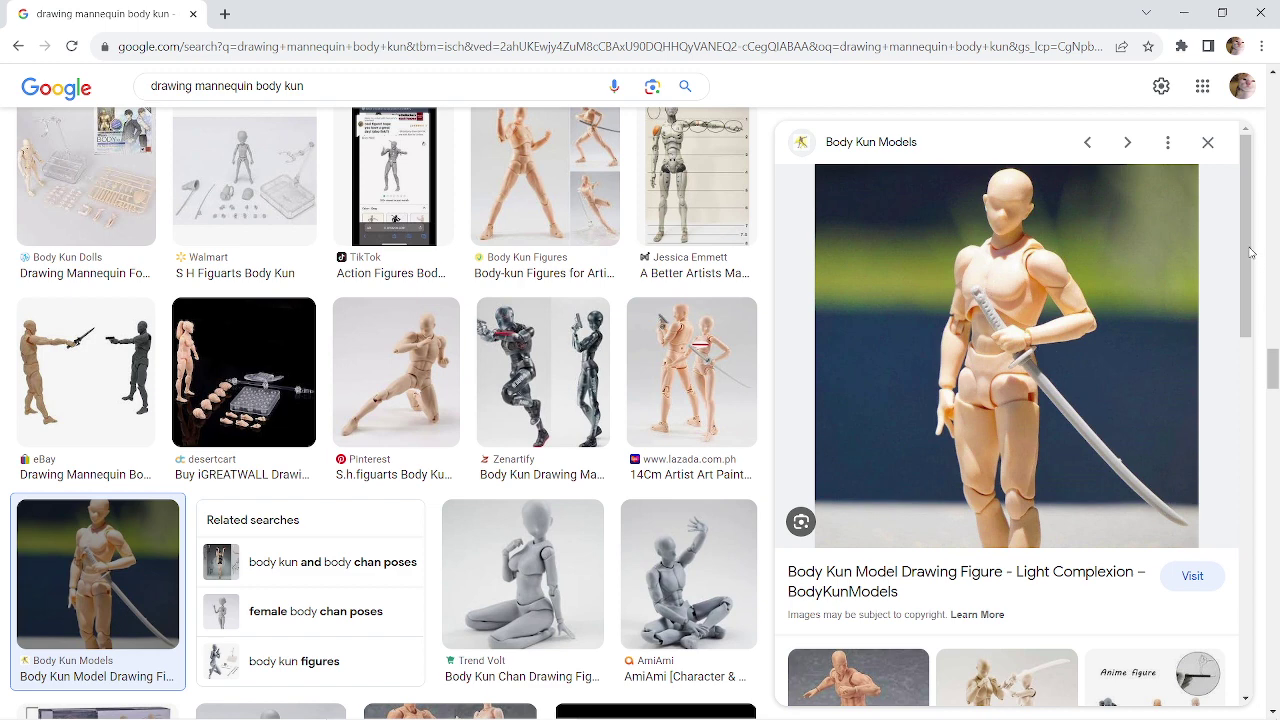
pyautogui.moveTo(1250, 253); pyautogui.dragTo(1249, 363)
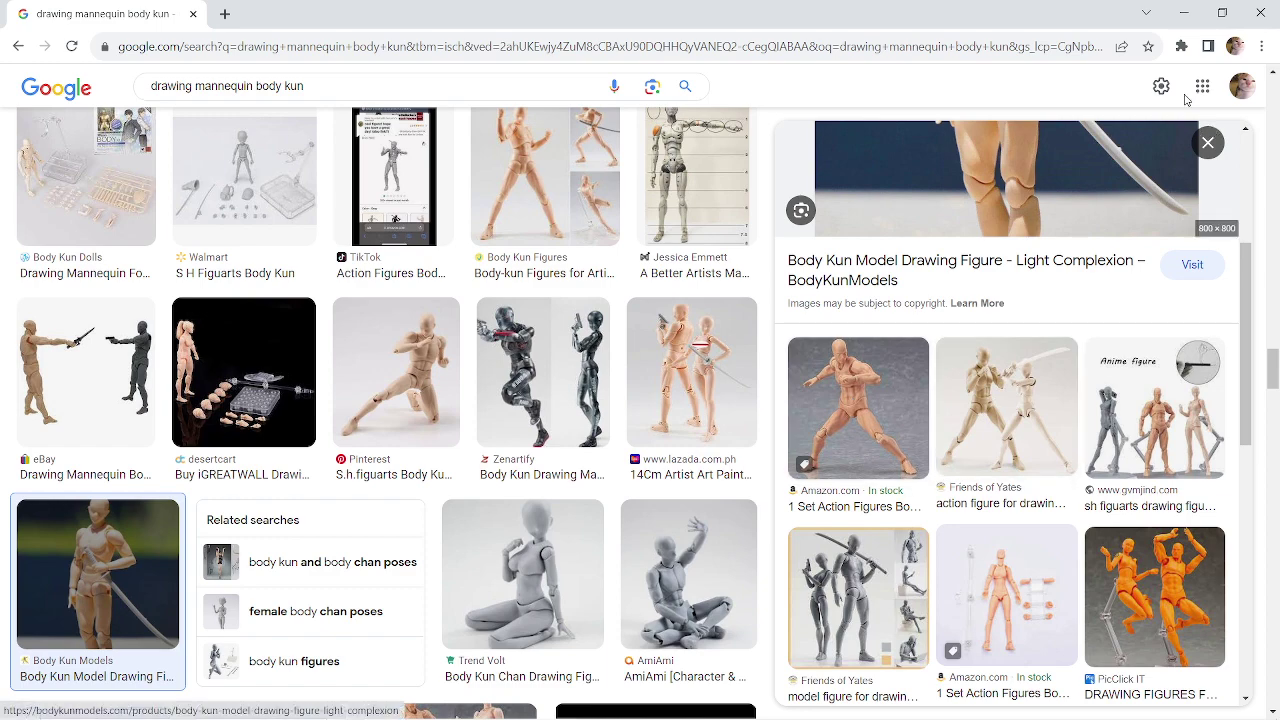
pyautogui.click(1222, 13)
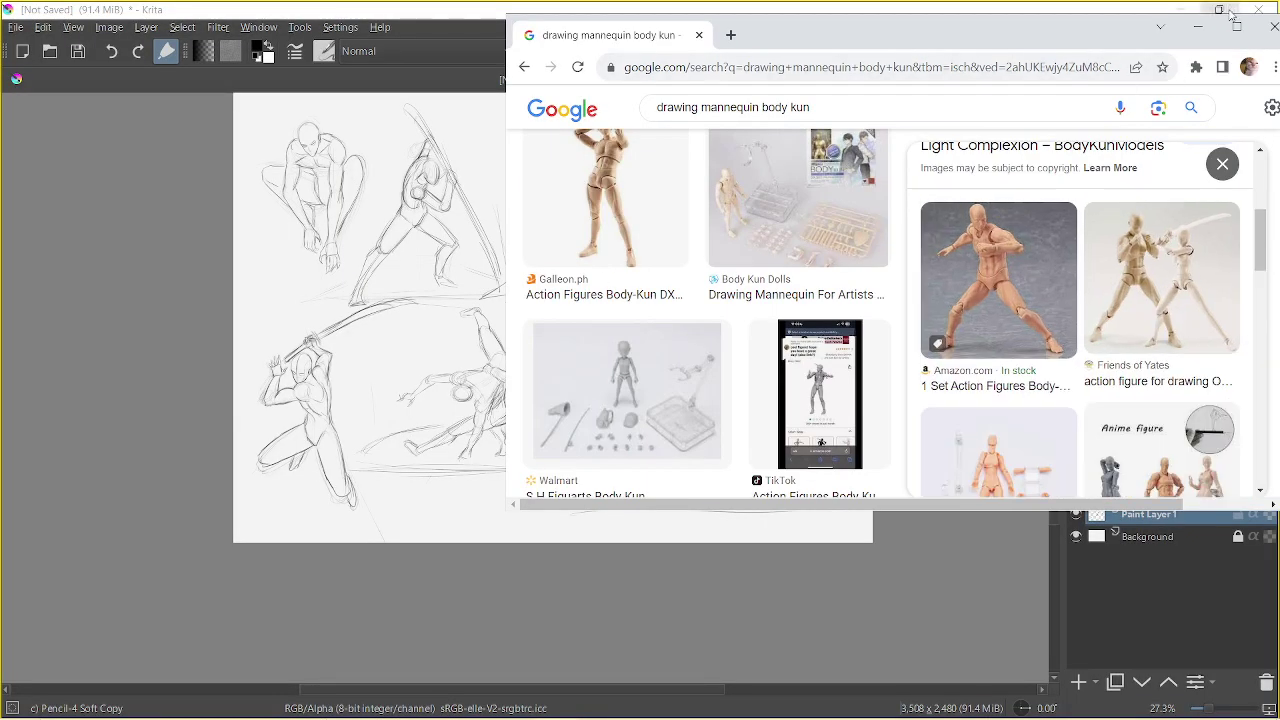
pyautogui.click(1237, 26)
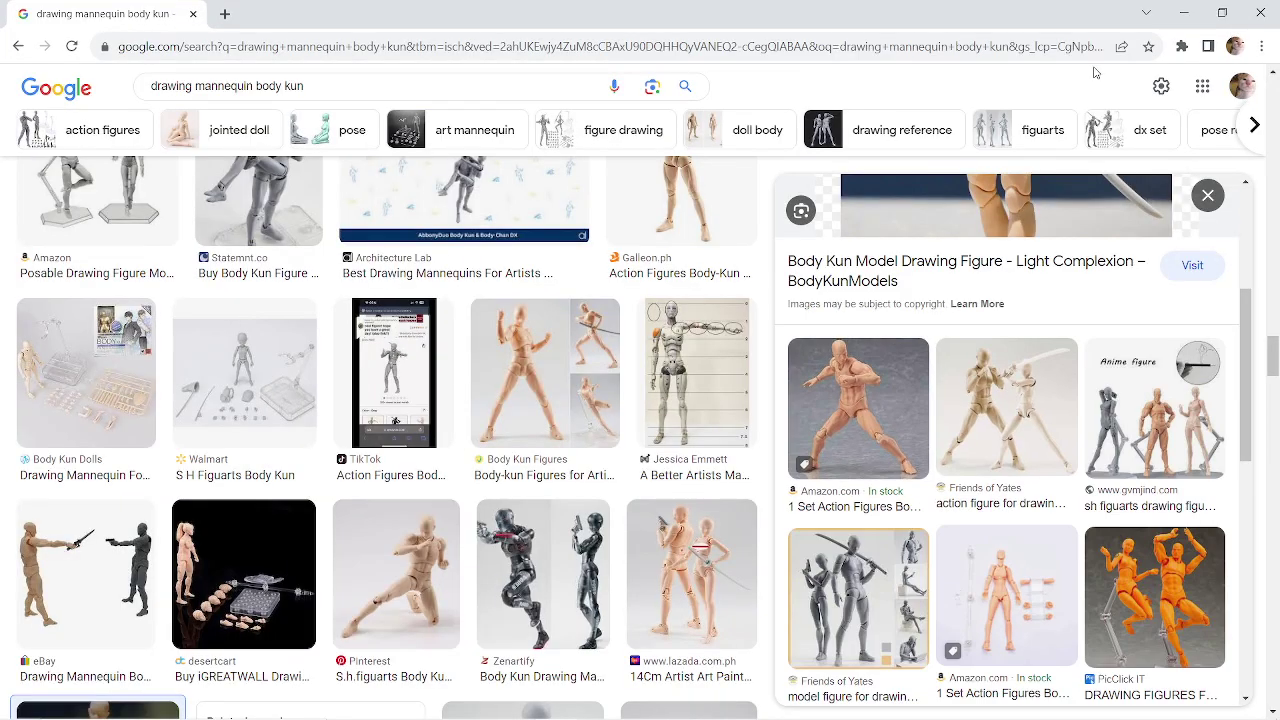
# Leave the browser, switch to OBS and remove the Display Capture source from the Live Scene.
pyautogui.click(1262, 10)
pyautogui.hotkey('alt', 'Tab')
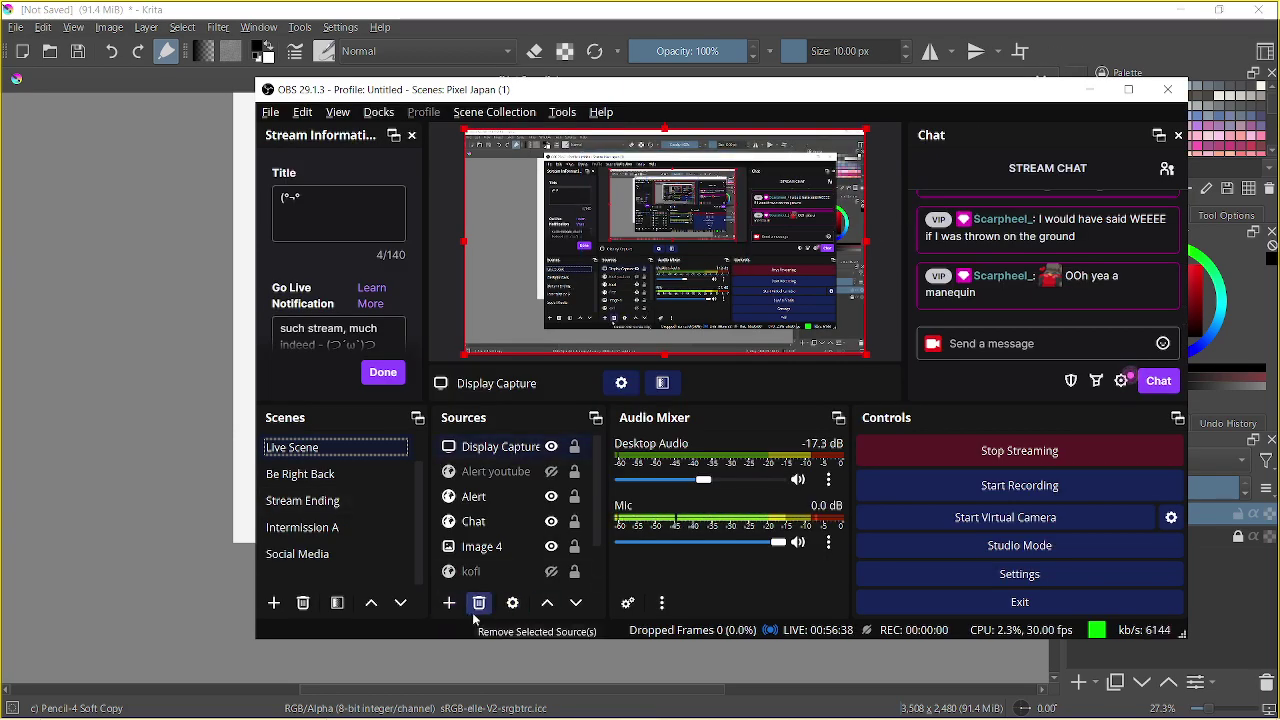
pyautogui.click(510, 453)
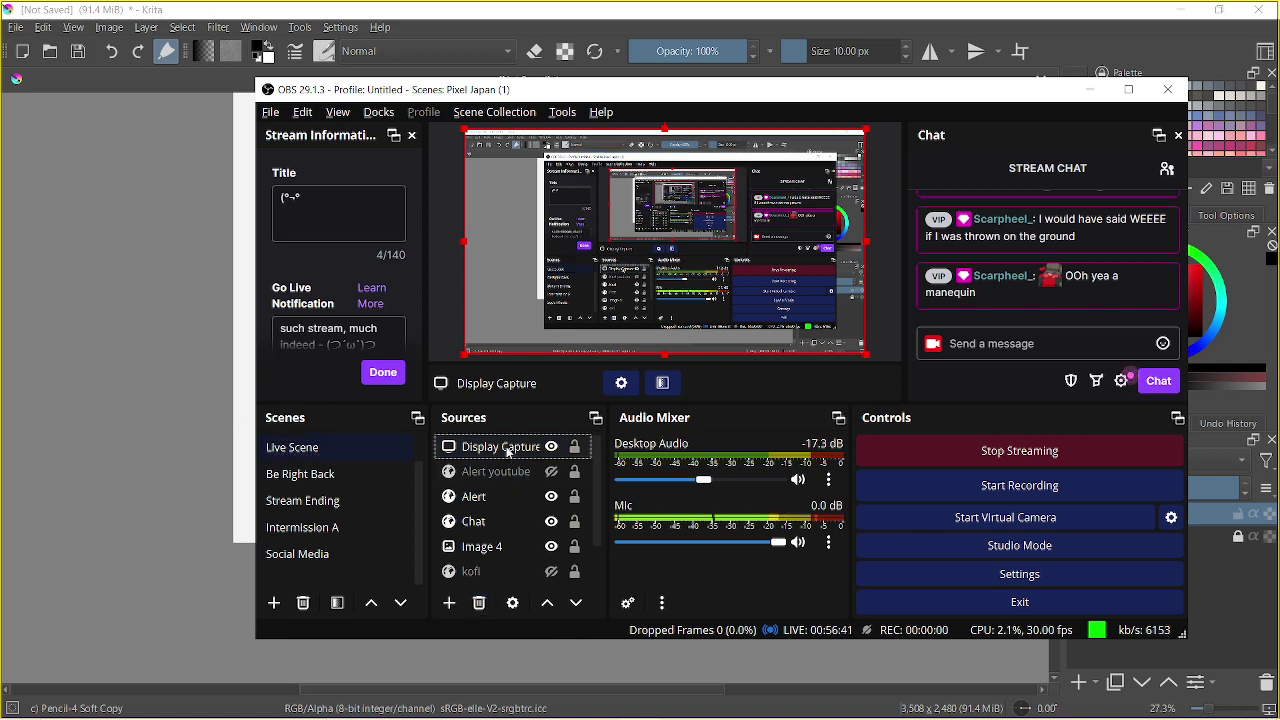
pyautogui.click(479, 604)
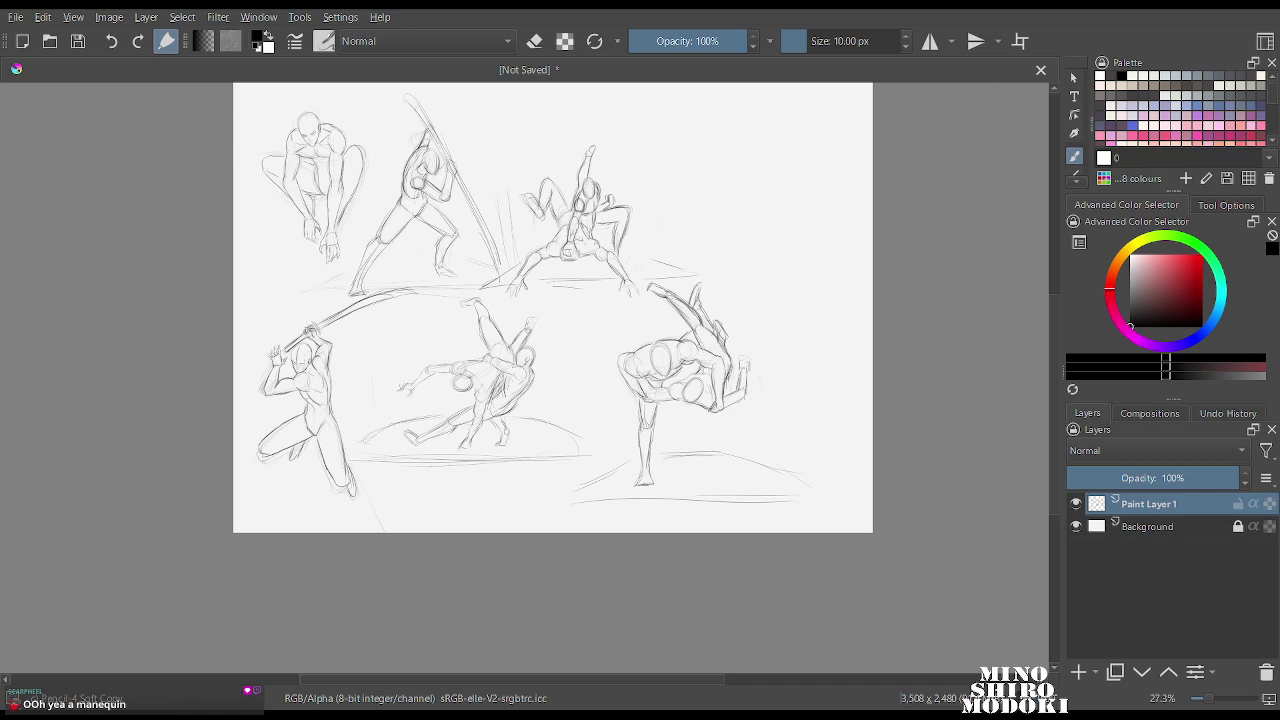
pyautogui.moveTo(673, 246); pyautogui.dragTo(760, 290)
pyautogui.moveTo(785, 238); pyautogui.dragTo(783, 266)
pyautogui.moveTo(783, 264); pyautogui.dragTo(719, 240)
pyautogui.moveTo(718, 235)
pyautogui.mouseDown()
pyautogui.moveTo(717, 220)
pyautogui.moveTo(710, 234)
pyautogui.mouseUp()
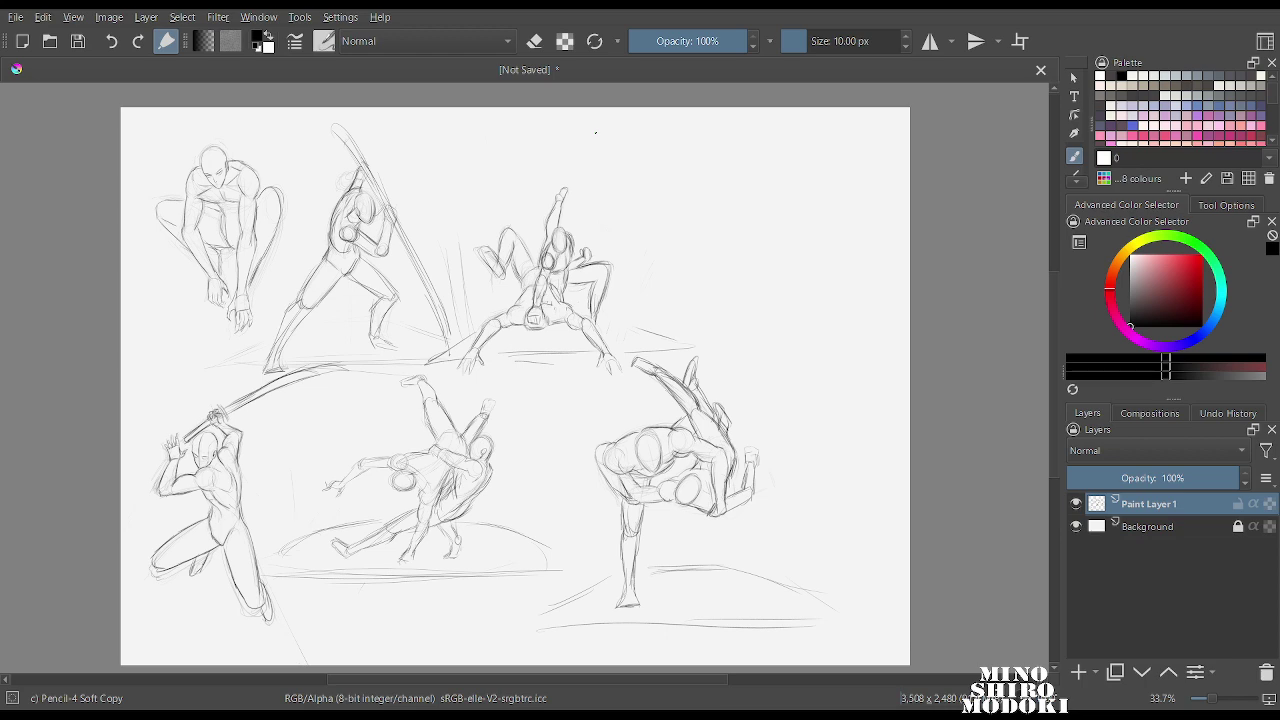
pyautogui.scroll(2, 696, 213)
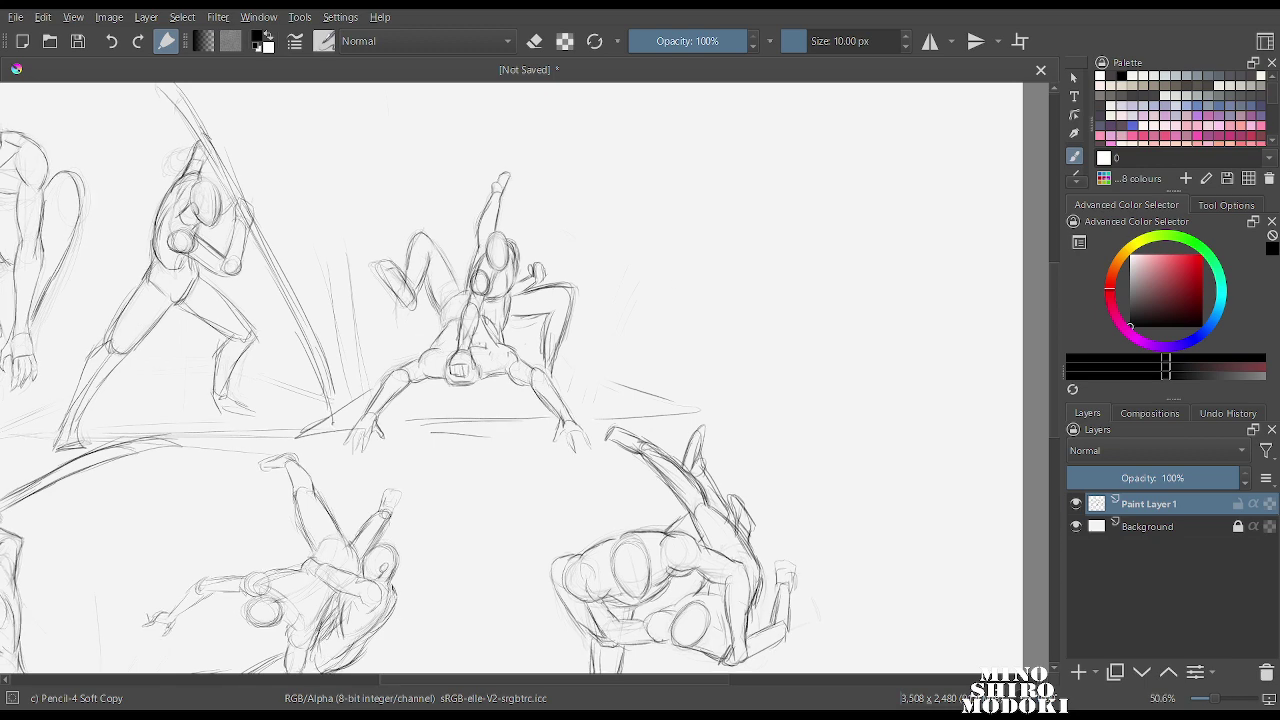
pyautogui.scroll(2, 645, 257)
pyautogui.scroll(-4, 696, 231)
pyautogui.scroll(3, 700, 240)
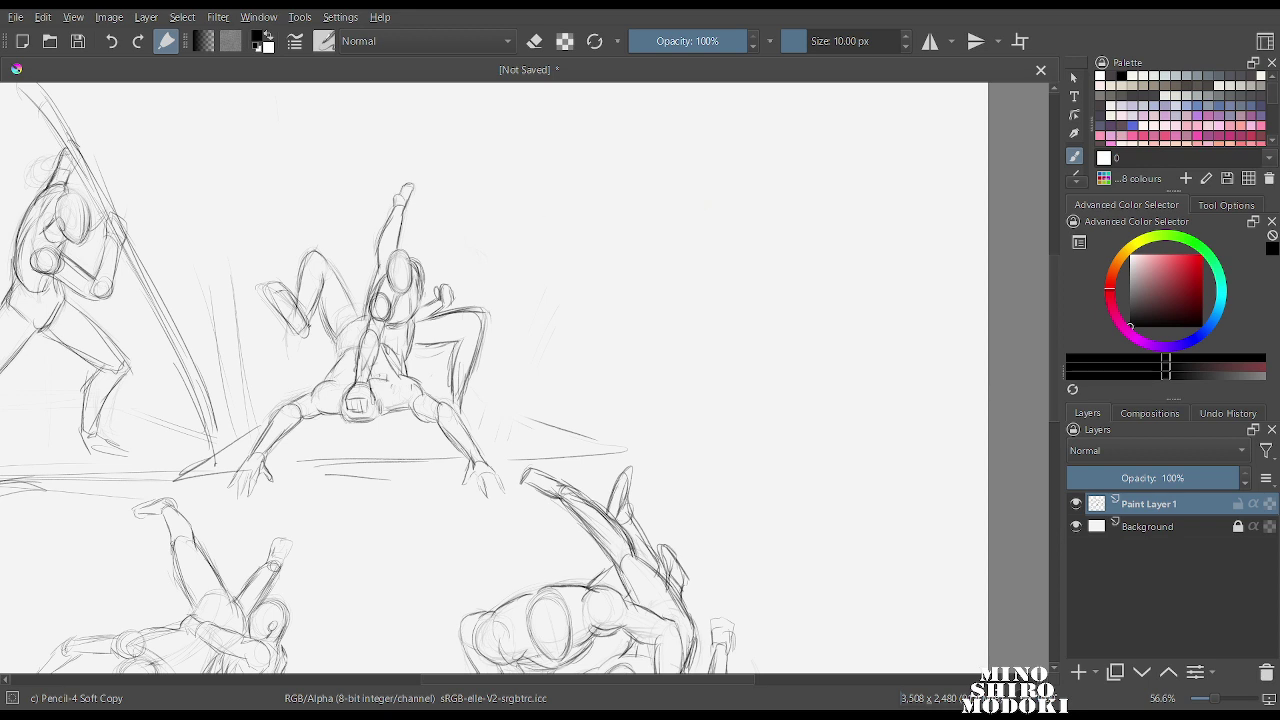
# Mark the upper grappling pair with an arrow and a sweeping curve around the figures, and undo these marks.
pyautogui.moveTo(296, 145)
pyautogui.mouseDown()
pyautogui.moveTo(339, 235)
pyautogui.moveTo(342, 208)
pyautogui.mouseUp()
pyautogui.moveTo(298, 278)
pyautogui.mouseDown()
pyautogui.moveTo(294, 298)
pyautogui.moveTo(340, 344)
pyautogui.mouseUp()
pyautogui.moveTo(258, 252)
pyautogui.mouseDown()
pyautogui.moveTo(240, 288)
pyautogui.moveTo(318, 500)
pyautogui.moveTo(376, 498)
pyautogui.moveTo(465, 405)
pyautogui.moveTo(265, 228)
pyautogui.mouseUp()
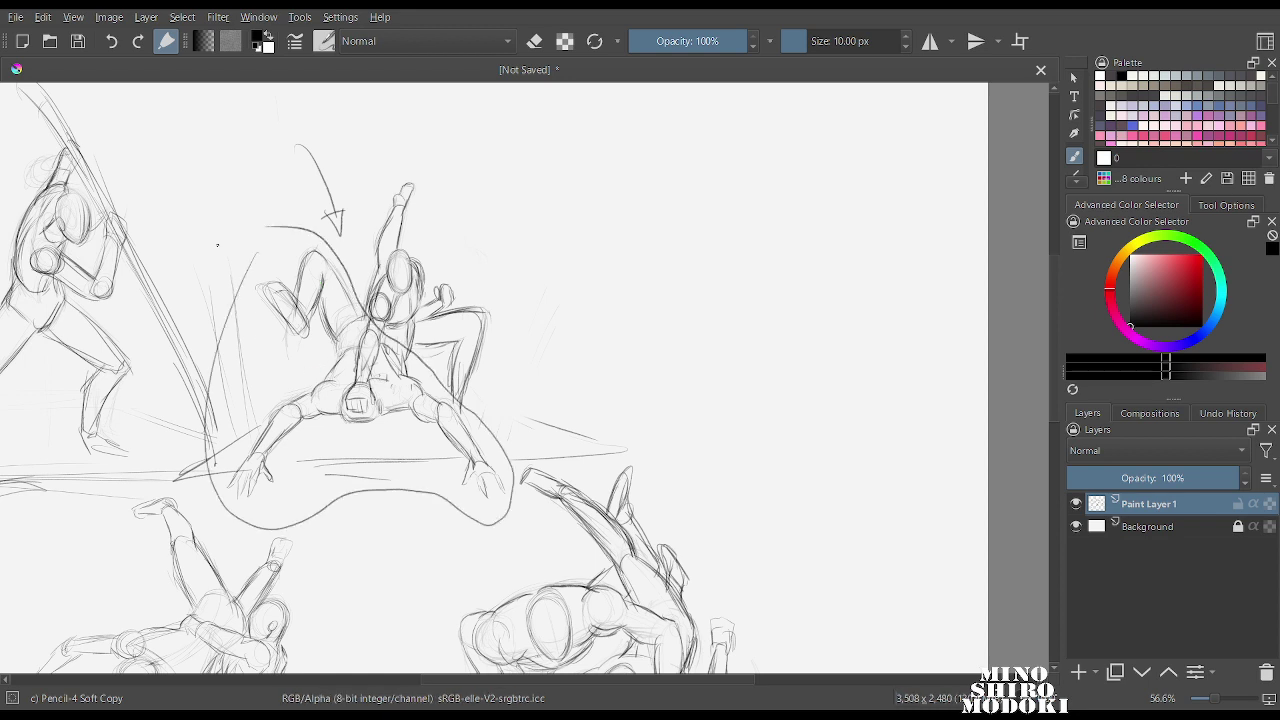
pyautogui.hotkey('ctrl', 'z')
pyautogui.hotkey('ctrl', 'z')
pyautogui.hotkey('ctrl', 'z')
pyautogui.hotkey('ctrl', 'z')
pyautogui.hotkey('ctrl', 'z')
pyautogui.hotkey('ctrl', 'z')
pyautogui.hotkey('ctrl', 'z')
pyautogui.hotkey('ctrl', 'z')
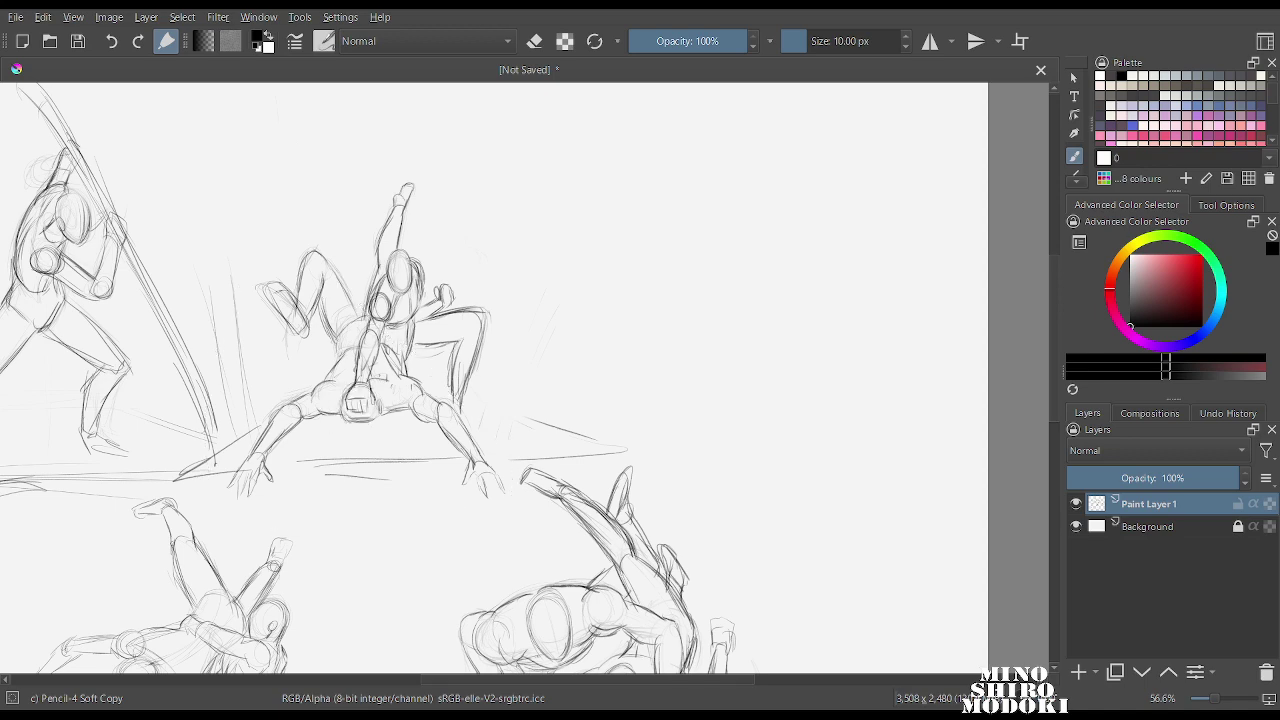
# Sketch the head of a new standing figure in the page's empty upper-right area, with face guidelines, jaw and a curved spine line.
pyautogui.scroll(-3, 704, 310)
pyautogui.scroll(3, 704, 310)
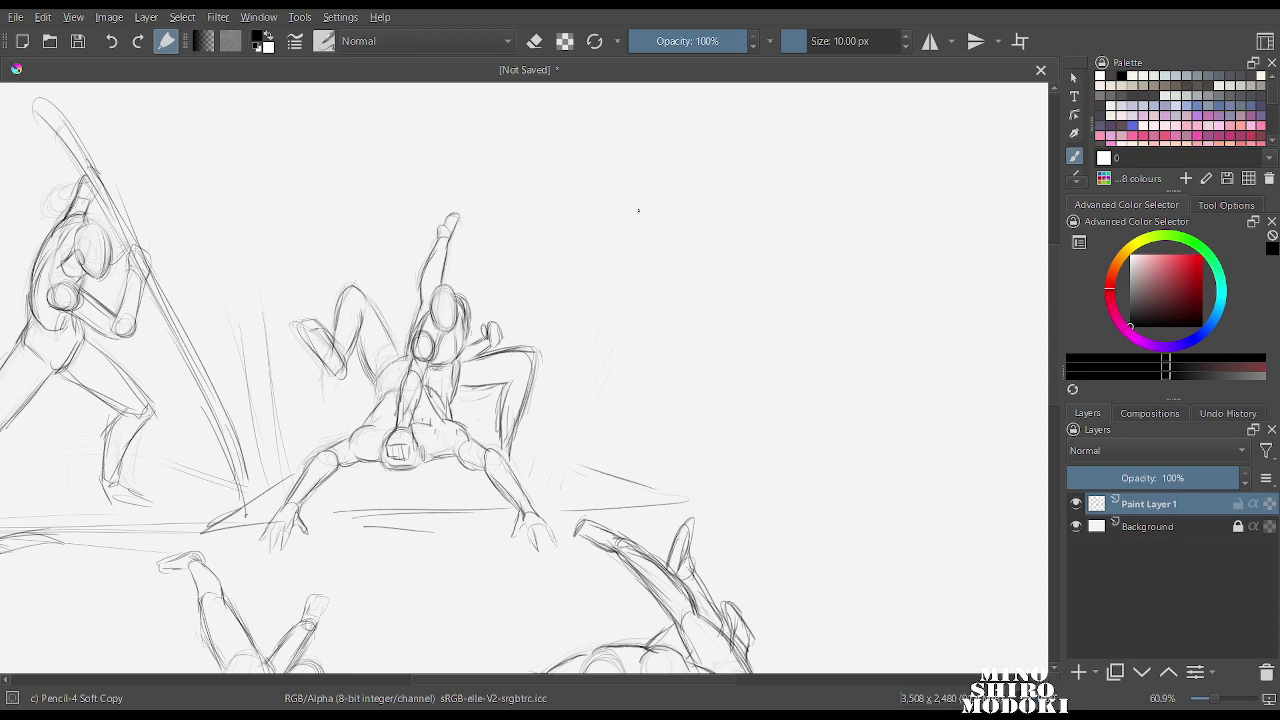
pyautogui.moveTo(786, 166); pyautogui.dragTo(736, 251)
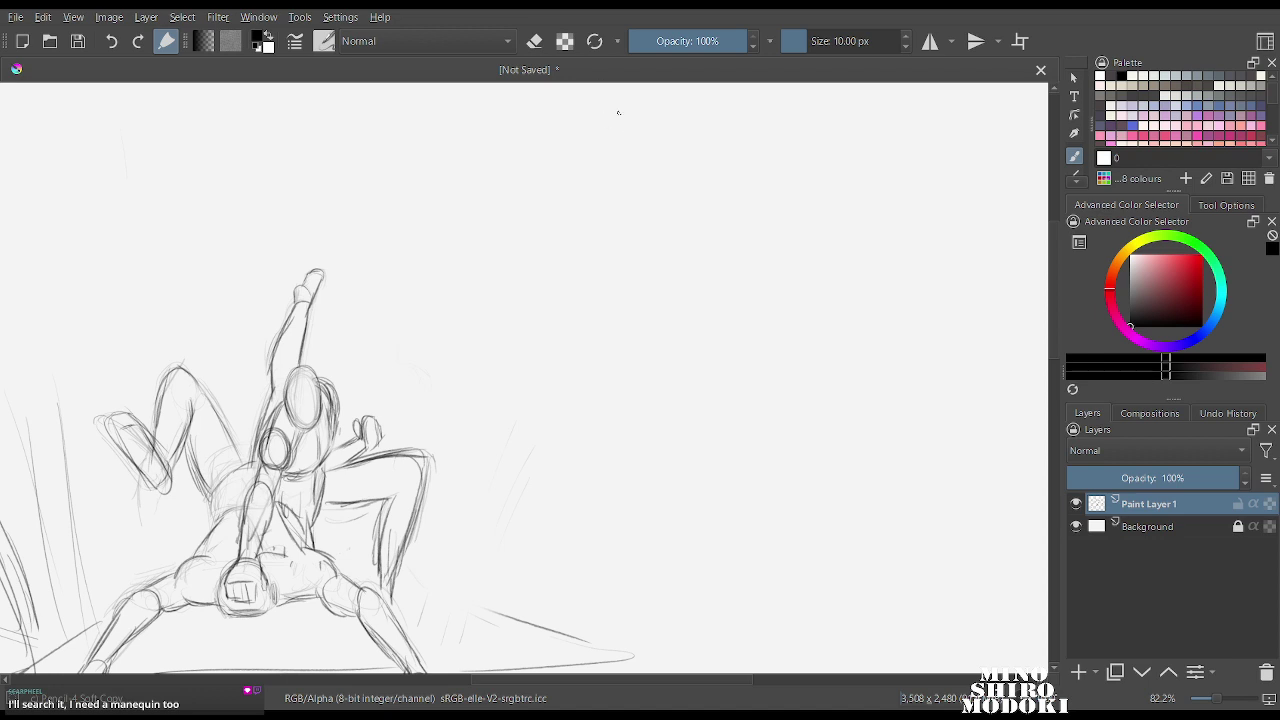
pyautogui.moveTo(662, 125)
pyautogui.mouseDown()
pyautogui.moveTo(693, 151)
pyautogui.moveTo(633, 157)
pyautogui.moveTo(644, 178)
pyautogui.moveTo(697, 149)
pyautogui.moveTo(670, 128)
pyautogui.mouseUp()
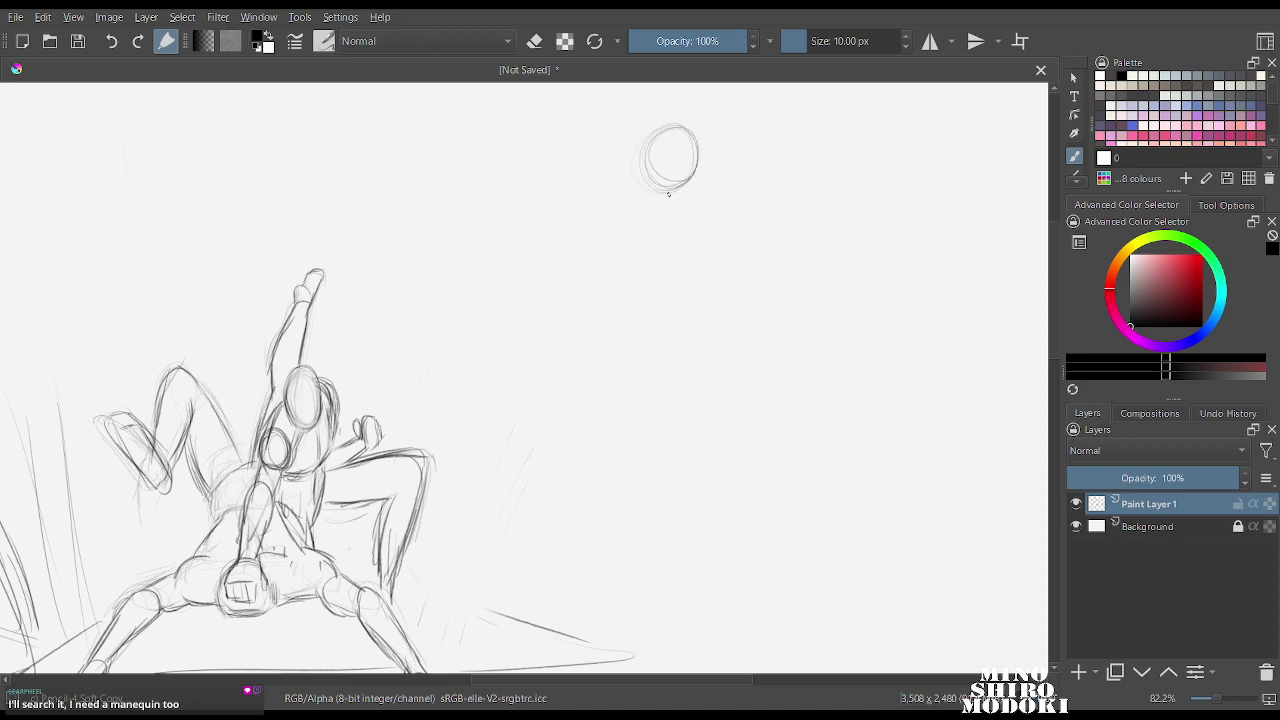
pyautogui.moveTo(678, 197)
pyautogui.mouseDown()
pyautogui.moveTo(636, 237)
pyautogui.moveTo(653, 236)
pyautogui.moveTo(625, 278)
pyautogui.moveTo(645, 269)
pyautogui.moveTo(632, 360)
pyautogui.mouseUp()
pyautogui.moveTo(648, 163); pyautogui.dragTo(700, 155)
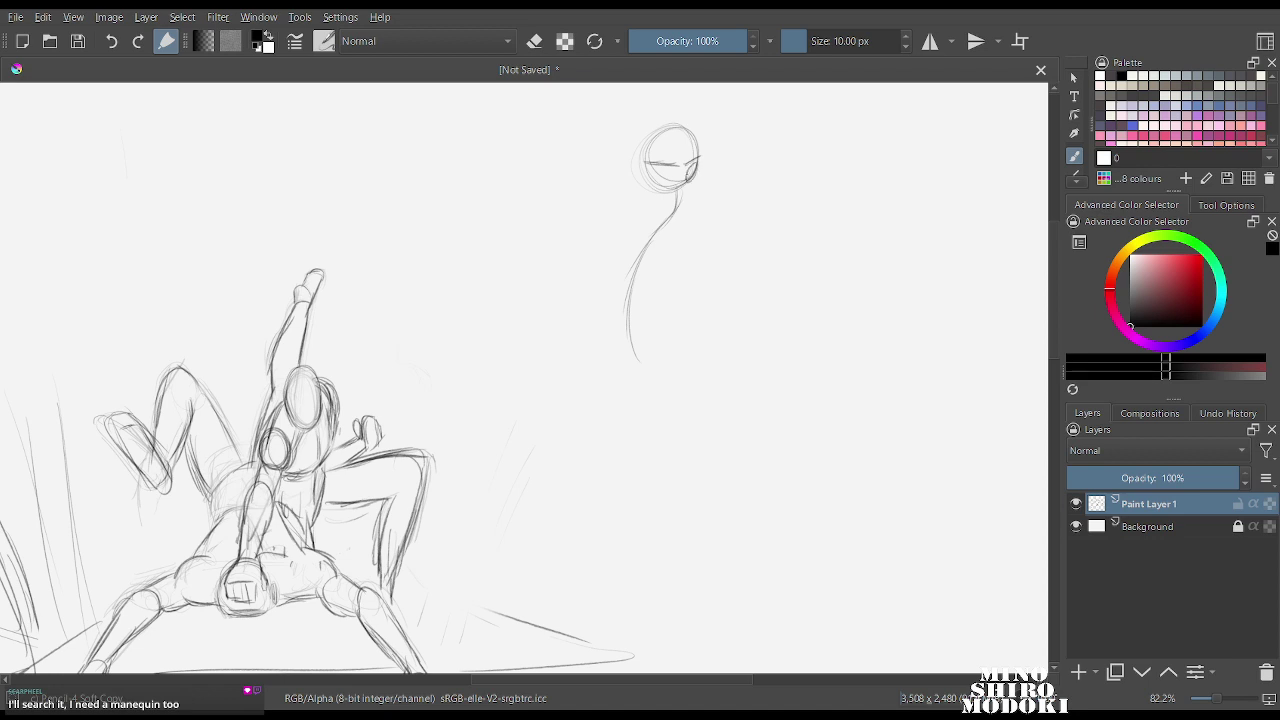
pyautogui.moveTo(666, 133); pyautogui.dragTo(664, 202)
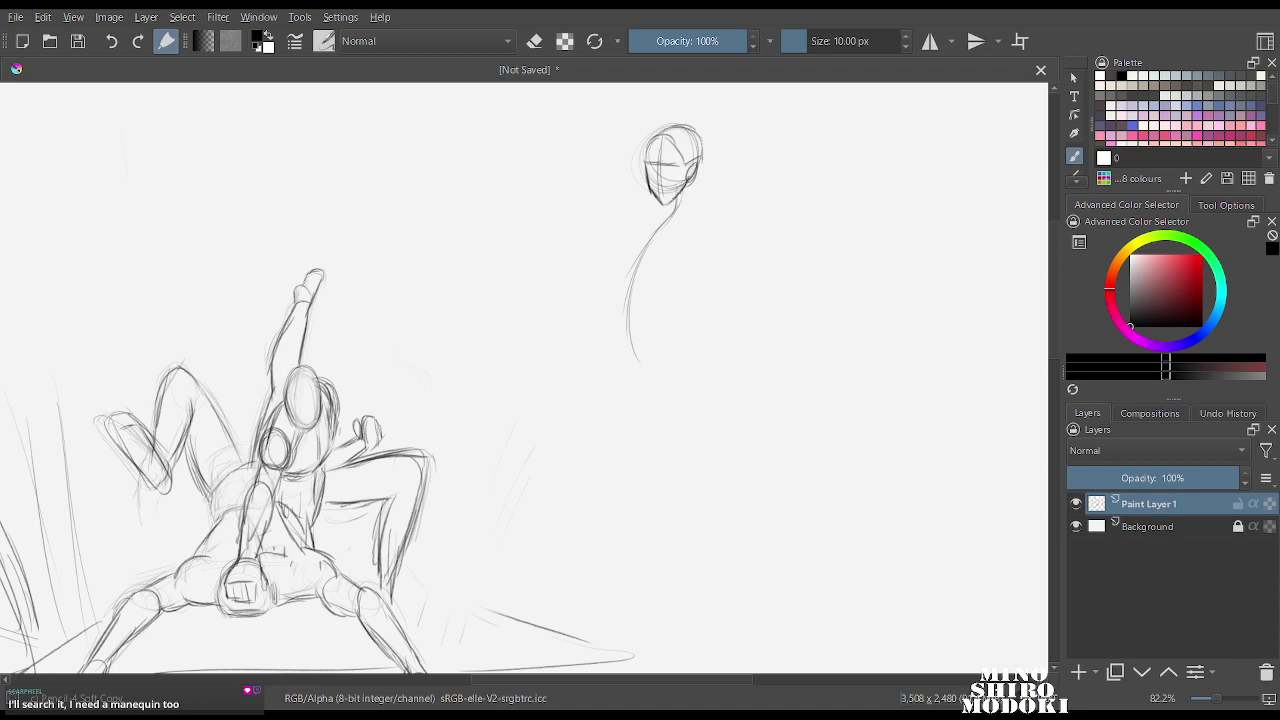
pyautogui.moveTo(660, 200); pyautogui.dragTo(688, 178)
# Draw the standing figure's neck, ribcage, shoulder joint and narrow waist along the spine line.
pyautogui.moveTo(668, 232)
pyautogui.mouseDown()
pyautogui.moveTo(687, 215)
pyautogui.moveTo(633, 322)
pyautogui.mouseUp()
pyautogui.moveTo(699, 220)
pyautogui.mouseDown()
pyautogui.moveTo(688, 258)
pyautogui.moveTo(706, 250)
pyautogui.moveTo(698, 285)
pyautogui.mouseUp()
pyautogui.moveTo(639, 246)
pyautogui.mouseDown()
pyautogui.moveTo(678, 312)
pyautogui.moveTo(645, 345)
pyautogui.moveTo(677, 344)
pyautogui.moveTo(677, 368)
pyautogui.moveTo(668, 378)
pyautogui.moveTo(642, 343)
pyautogui.moveTo(628, 375)
pyautogui.mouseUp()
pyautogui.moveTo(640, 328)
pyautogui.mouseDown()
pyautogui.moveTo(619, 400)
pyautogui.moveTo(640, 419)
pyautogui.mouseUp()
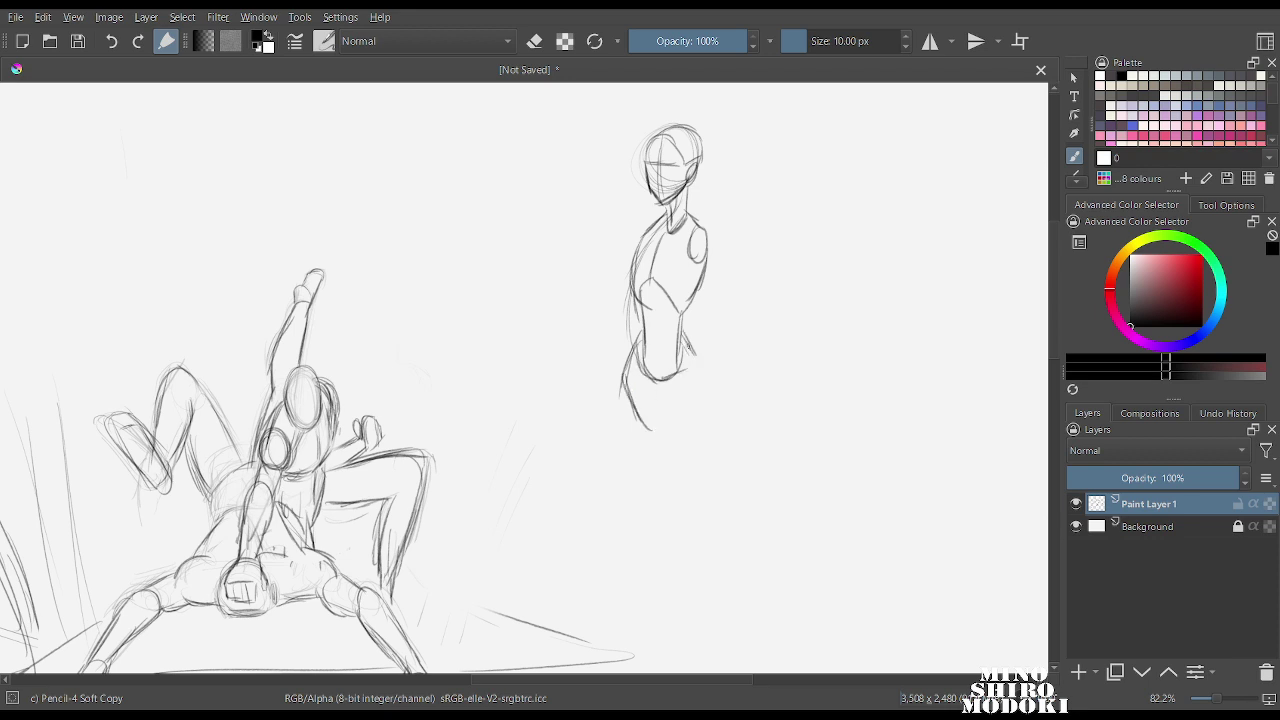
# Outline the standing figure's hips and tapering pelvis below the waist.
pyautogui.moveTo(700, 293)
pyautogui.mouseDown()
pyautogui.moveTo(688, 350)
pyautogui.moveTo(703, 370)
pyautogui.mouseUp()
pyautogui.moveTo(636, 308)
pyautogui.mouseDown()
pyautogui.moveTo(631, 350)
pyautogui.moveTo(671, 412)
pyautogui.moveTo(662, 432)
pyautogui.mouseUp()
pyautogui.moveTo(692, 386); pyautogui.dragTo(670, 440)
pyautogui.moveTo(648, 424); pyautogui.dragTo(675, 433)
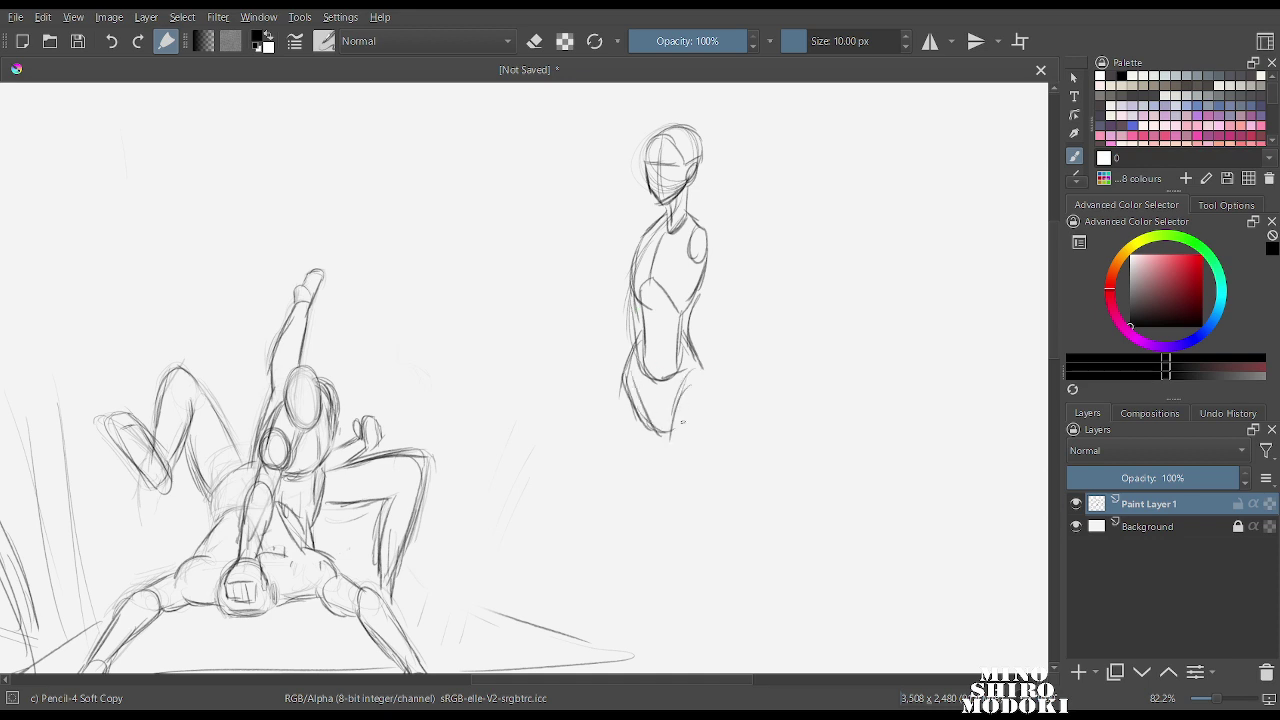
pyautogui.moveTo(698, 362)
pyautogui.mouseDown()
pyautogui.moveTo(700, 397)
pyautogui.moveTo(672, 430)
pyautogui.mouseUp()
# Sketch both hanging arms of the standing figure, with oval shoulder joints, a round elbow joint and curved forearms.
pyautogui.moveTo(704, 226)
pyautogui.mouseDown()
pyautogui.moveTo(700, 262)
pyautogui.moveTo(718, 266)
pyautogui.mouseUp()
pyautogui.moveTo(632, 234); pyautogui.dragTo(619, 324)
pyautogui.moveTo(700, 262); pyautogui.dragTo(712, 322)
pyautogui.moveTo(718, 272)
pyautogui.mouseDown()
pyautogui.moveTo(718, 340)
pyautogui.moveTo(740, 364)
pyautogui.mouseUp()
pyautogui.moveTo(710, 328); pyautogui.dragTo(732, 412)
pyautogui.moveTo(734, 350); pyautogui.dragTo(740, 434)
pyautogui.moveTo(616, 314)
pyautogui.mouseDown()
pyautogui.moveTo(599, 401)
pyautogui.moveTo(610, 320)
pyautogui.moveTo(607, 411)
pyautogui.moveTo(638, 425)
pyautogui.mouseUp()
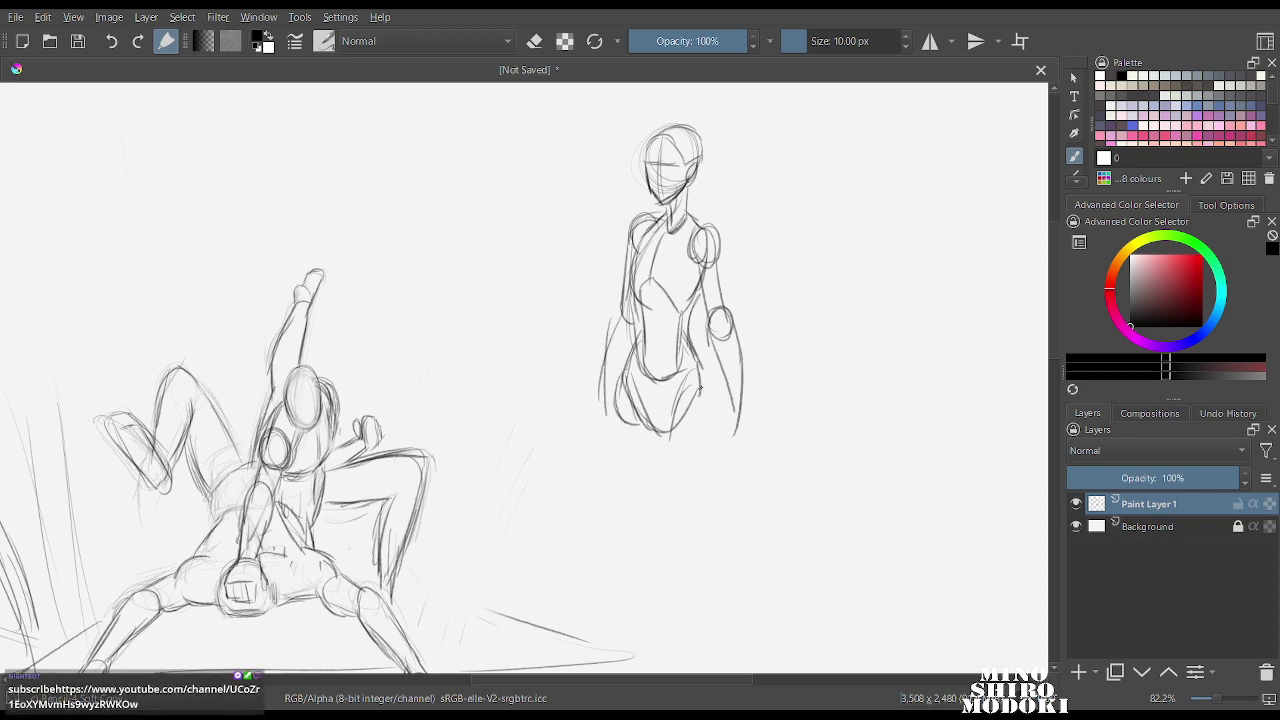
# Add the hip joint ovals and chest curve, and block in the thighs with long pencil strokes.
pyautogui.moveTo(700, 390); pyautogui.dragTo(684, 428)
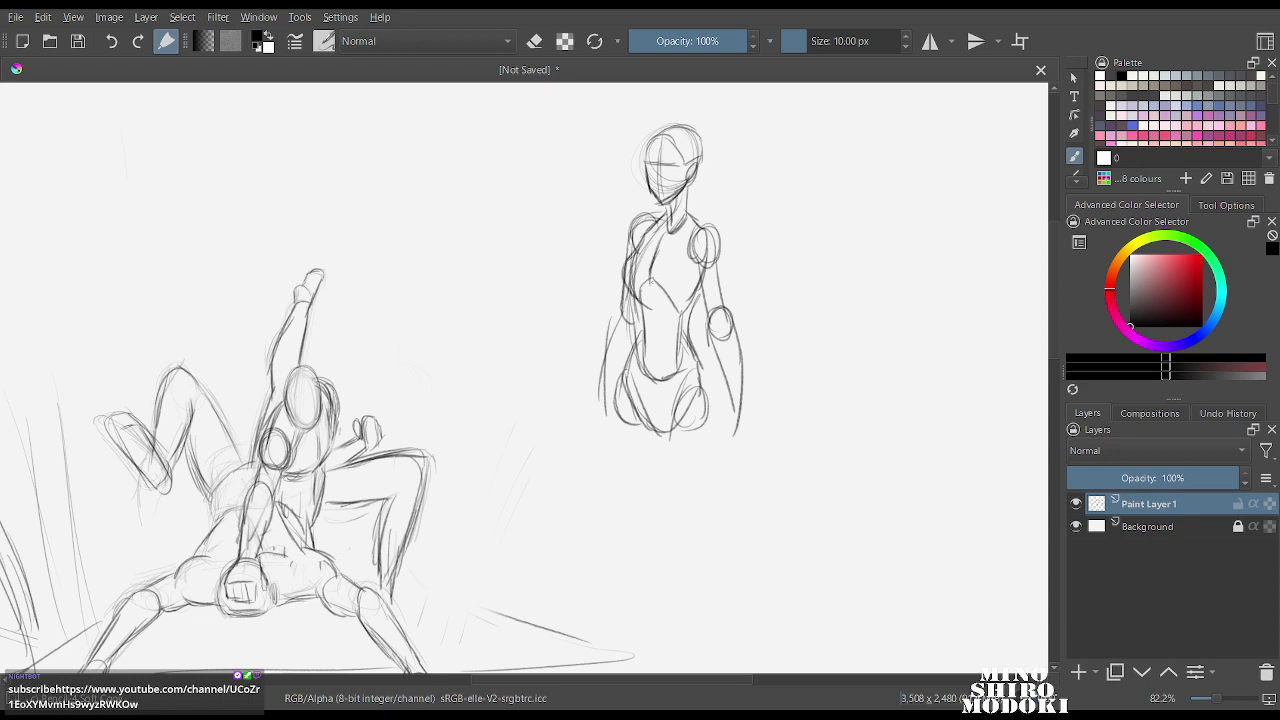
pyautogui.moveTo(683, 295); pyautogui.dragTo(700, 269)
pyautogui.moveTo(613, 404); pyautogui.dragTo(644, 521)
pyautogui.moveTo(684, 430)
pyautogui.mouseDown()
pyautogui.moveTo(720, 543)
pyautogui.moveTo(675, 500)
pyautogui.mouseUp()
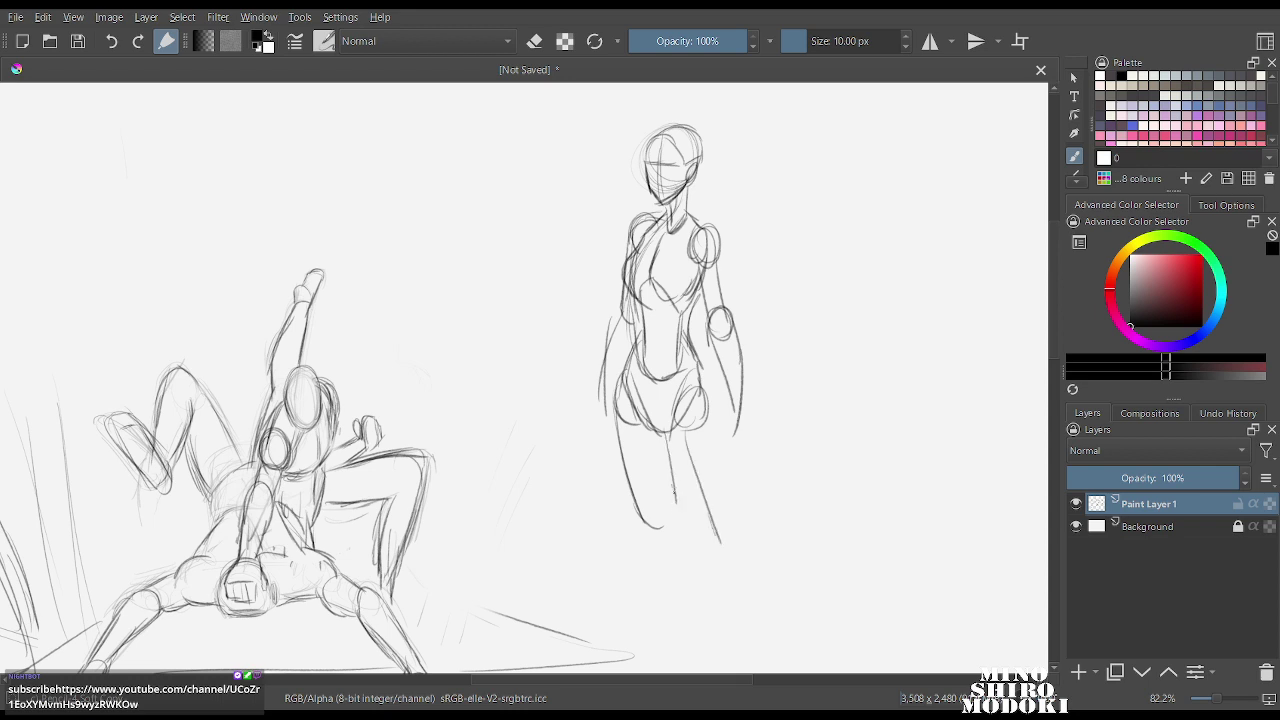
pyautogui.moveTo(670, 444); pyautogui.dragTo(716, 540)
# Rough in the hand beside the forward hip and close the contour of the thigh next to it.
pyautogui.moveTo(718, 378); pyautogui.dragTo(700, 434)
pyautogui.moveTo(676, 378); pyautogui.dragTo(702, 402)
pyautogui.moveTo(690, 382); pyautogui.dragTo(674, 430)
pyautogui.moveTo(702, 382); pyautogui.dragTo(730, 478)
pyautogui.moveTo(712, 416); pyautogui.dragTo(745, 526)
pyautogui.moveTo(720, 538); pyautogui.dragTo(734, 532)
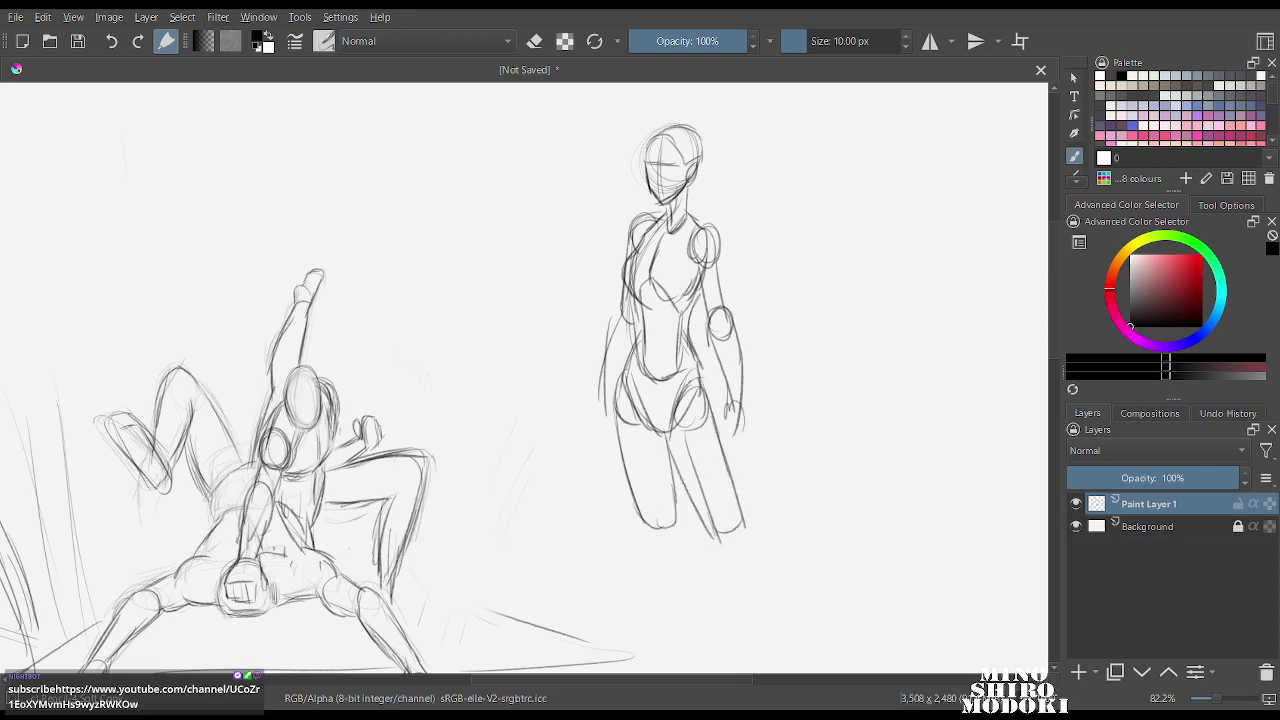
# Extend the fingers and far forearm of the standing figure and reinforce the outer thigh line.
pyautogui.moveTo(724, 408); pyautogui.dragTo(722, 446)
pyautogui.moveTo(736, 410); pyautogui.dragTo(732, 454)
pyautogui.moveTo(620, 316); pyautogui.dragTo(598, 436)
pyautogui.moveTo(704, 390); pyautogui.dragTo(745, 505)
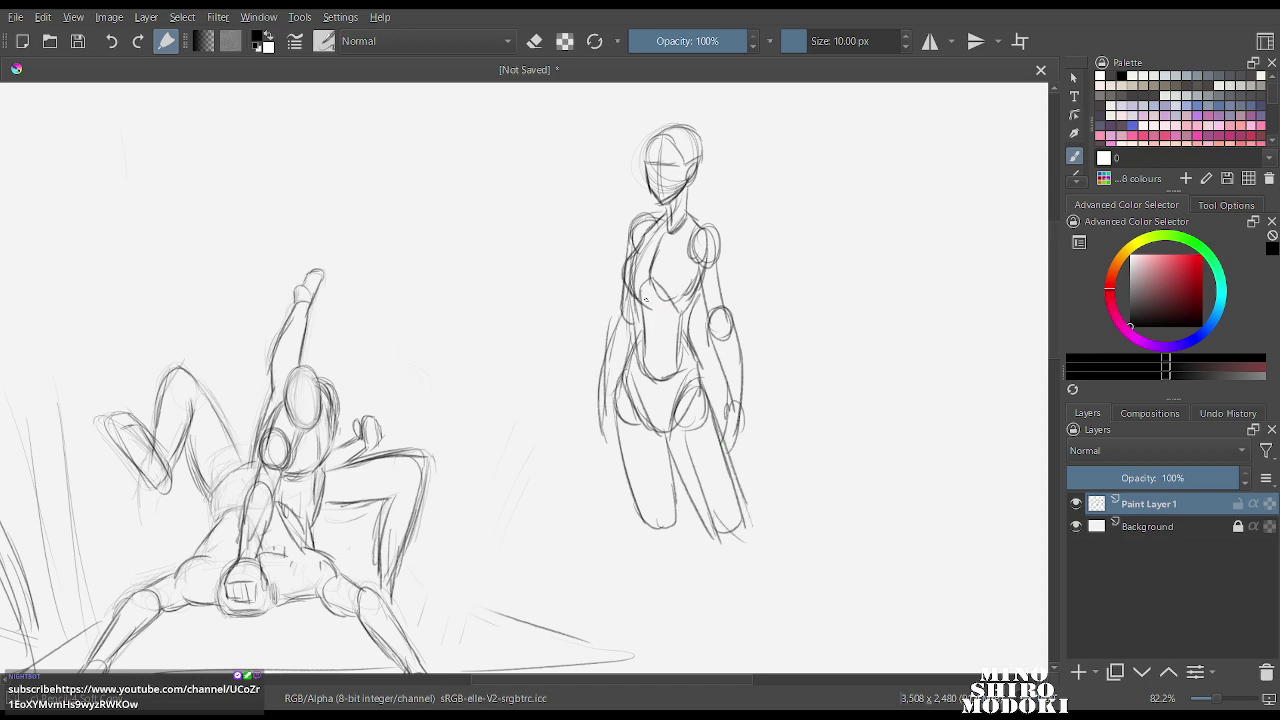
# Check the standing figure in mirrored view and strengthen the neck slope and shoulder joint lines.
pyautogui.press('m')
pyautogui.press('m')
pyautogui.moveTo(726, 267)
pyautogui.mouseDown()
pyautogui.moveTo(730, 333)
pyautogui.moveTo(760, 191)
pyautogui.mouseUp()
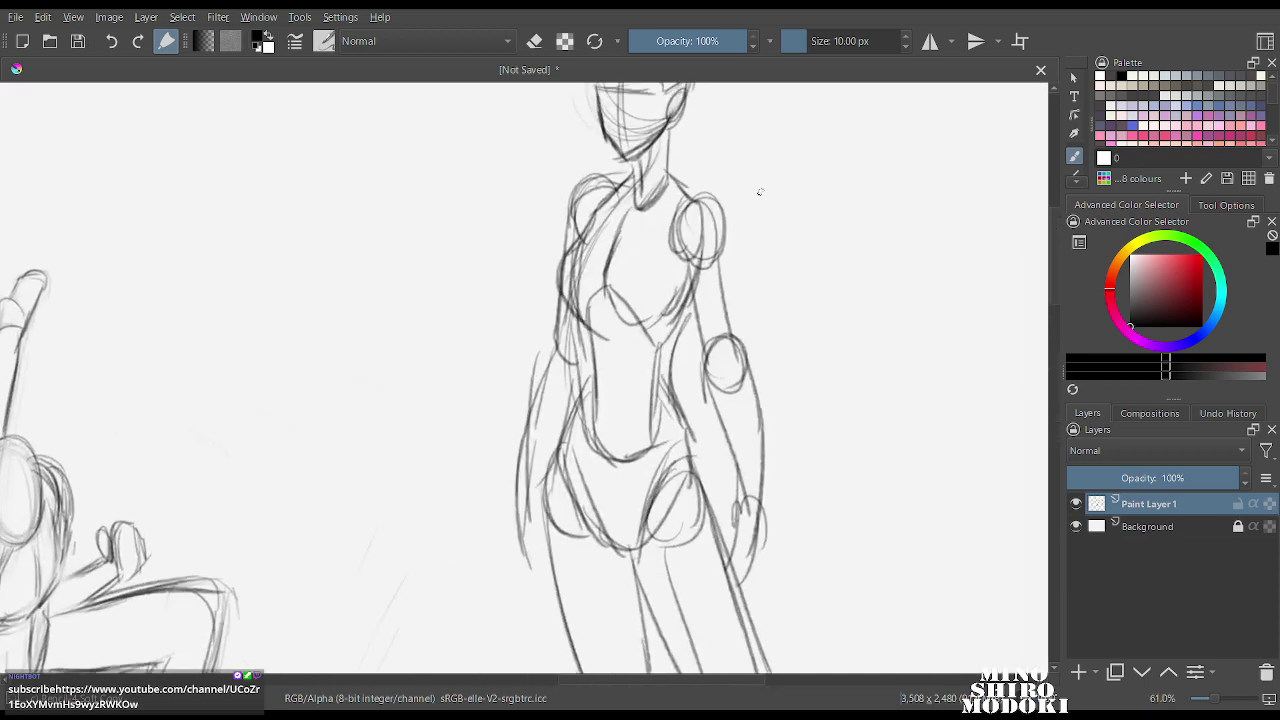
pyautogui.press('m')
pyautogui.moveTo(441, 284)
pyautogui.mouseDown()
pyautogui.moveTo(538, 268)
pyautogui.moveTo(478, 322)
pyautogui.moveTo(470, 386)
pyautogui.mouseUp()
pyautogui.moveTo(505, 310); pyautogui.dragTo(485, 384)
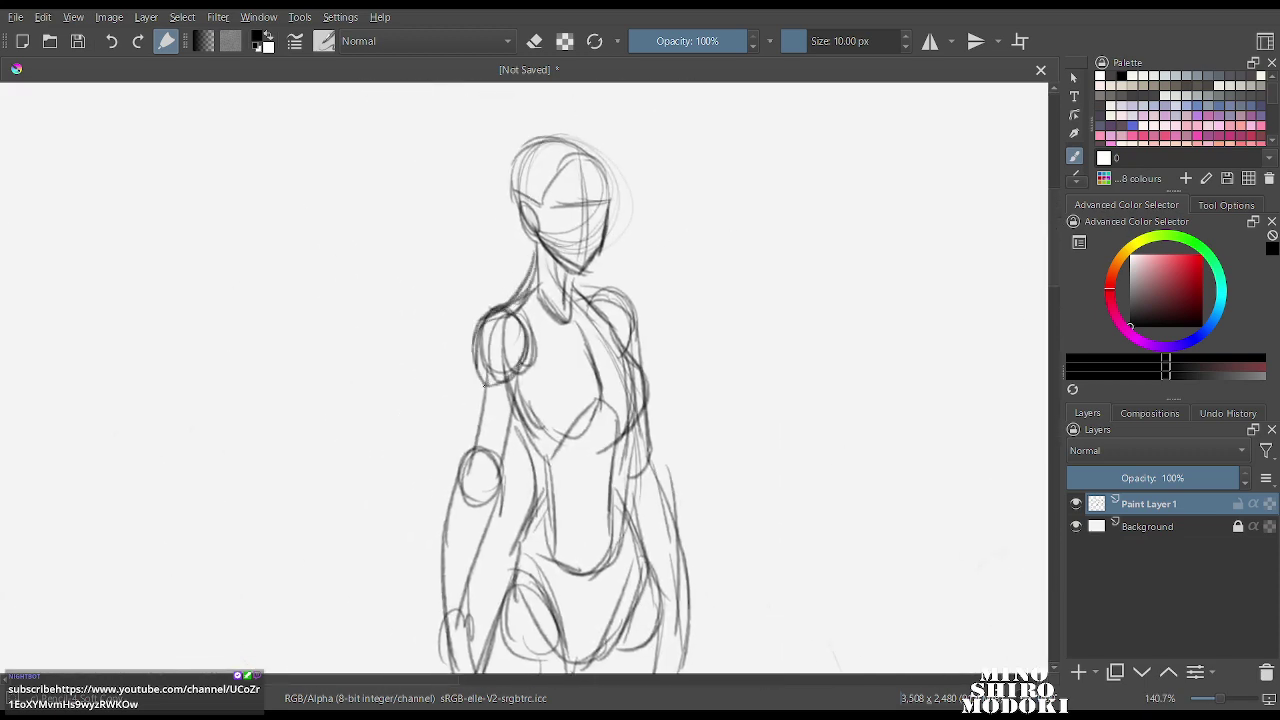
pyautogui.moveTo(578, 278)
pyautogui.mouseDown()
pyautogui.moveTo(621, 297)
pyautogui.moveTo(633, 335)
pyautogui.mouseUp()
pyautogui.press('m')
pyautogui.moveTo(732, 234); pyautogui.dragTo(763, 226)
pyautogui.moveTo(665, 300); pyautogui.dragTo(667, 278)
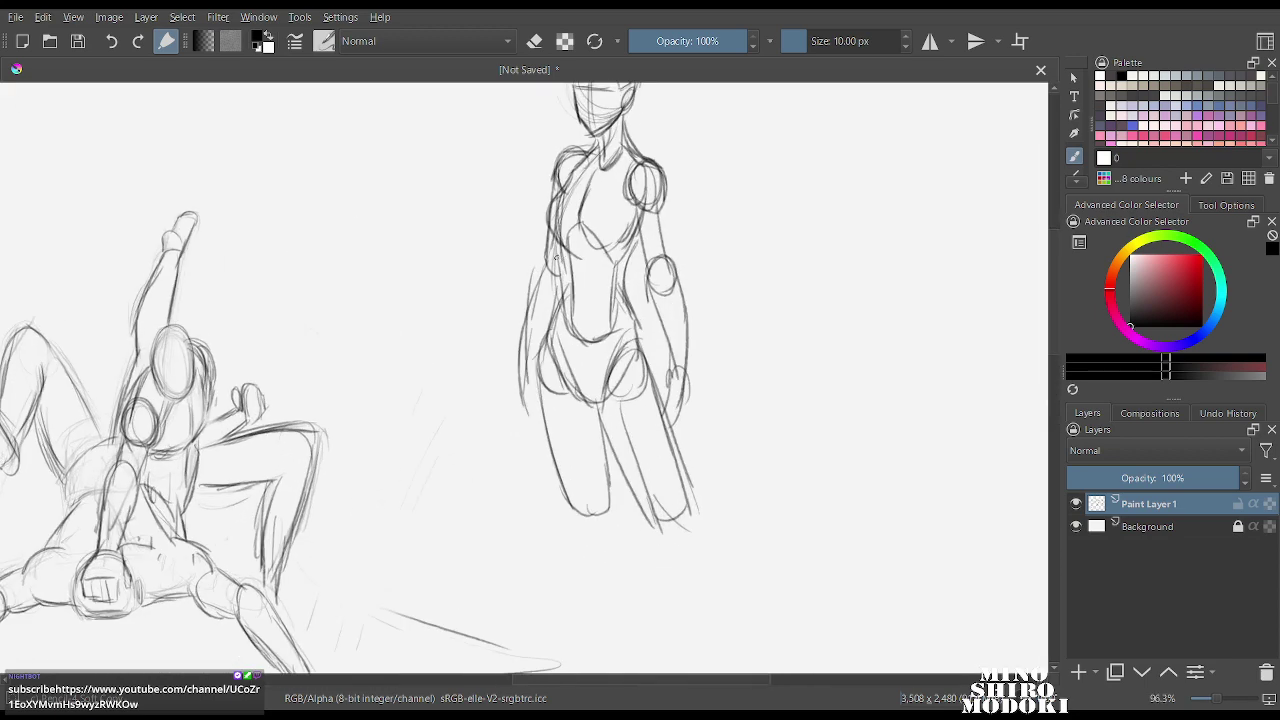
# Darken the pelvis contour and define both relaxed hands beside the thighs with short pencil strokes.
pyautogui.moveTo(556, 257); pyautogui.dragTo(566, 316)
pyautogui.moveTo(655, 310); pyautogui.dragTo(638, 384)
pyautogui.moveTo(556, 338); pyautogui.dragTo(597, 405)
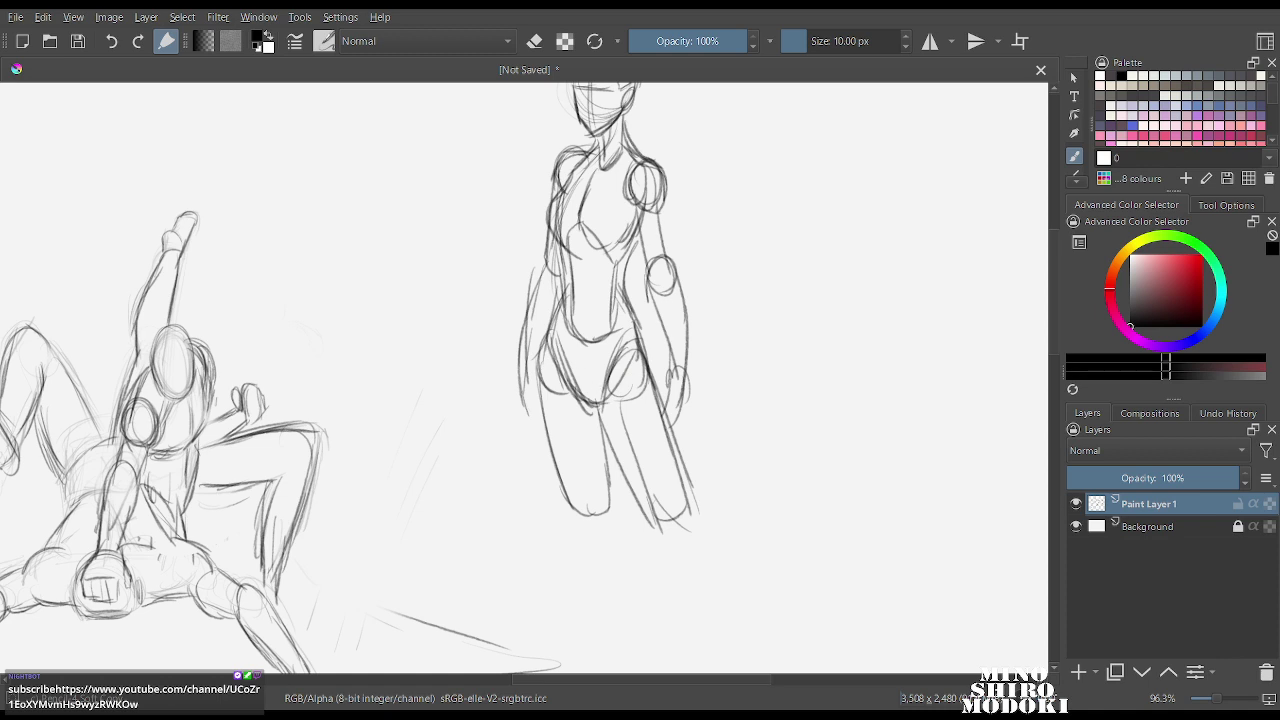
pyautogui.moveTo(548, 289)
pyautogui.mouseDown()
pyautogui.moveTo(521, 375)
pyautogui.moveTo(518, 394)
pyautogui.moveTo(536, 402)
pyautogui.moveTo(530, 392)
pyautogui.moveTo(531, 436)
pyautogui.mouseUp()
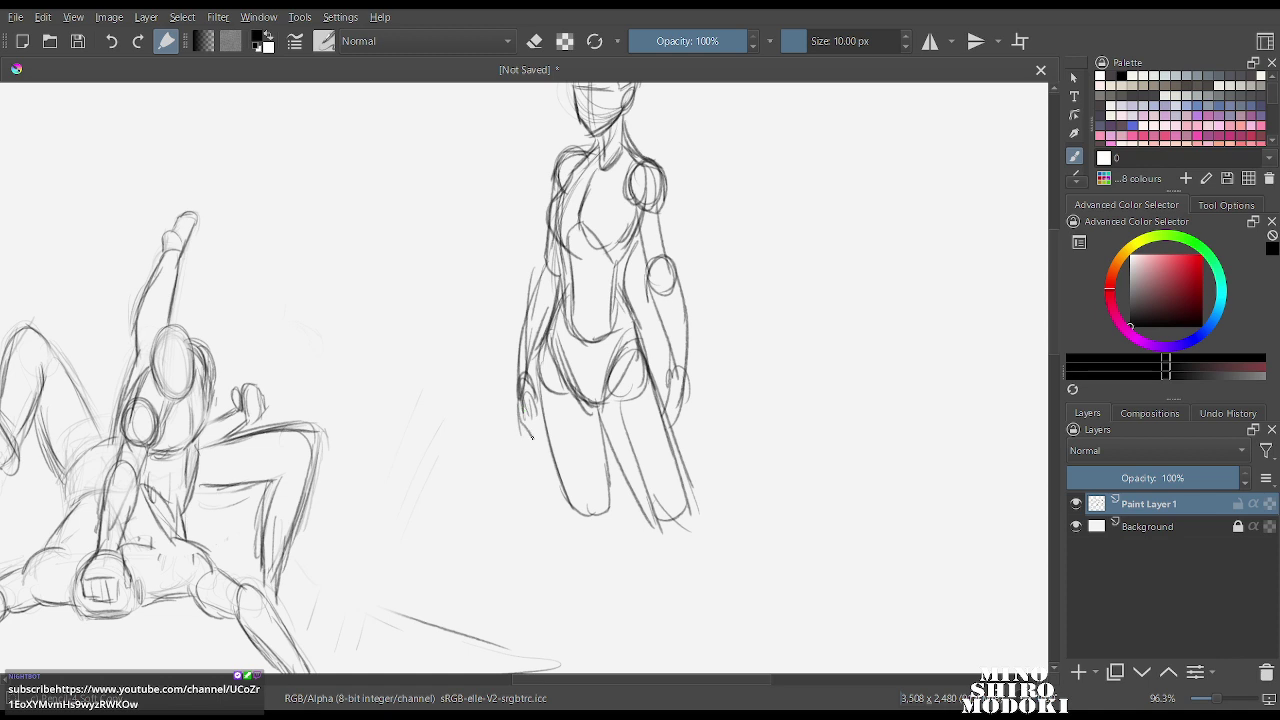
pyautogui.moveTo(676, 372)
pyautogui.mouseDown()
pyautogui.moveTo(662, 398)
pyautogui.moveTo(686, 412)
pyautogui.moveTo(660, 412)
pyautogui.moveTo(676, 432)
pyautogui.moveTo(662, 434)
pyautogui.mouseUp()
pyautogui.moveTo(684, 270); pyautogui.dragTo(687, 318)
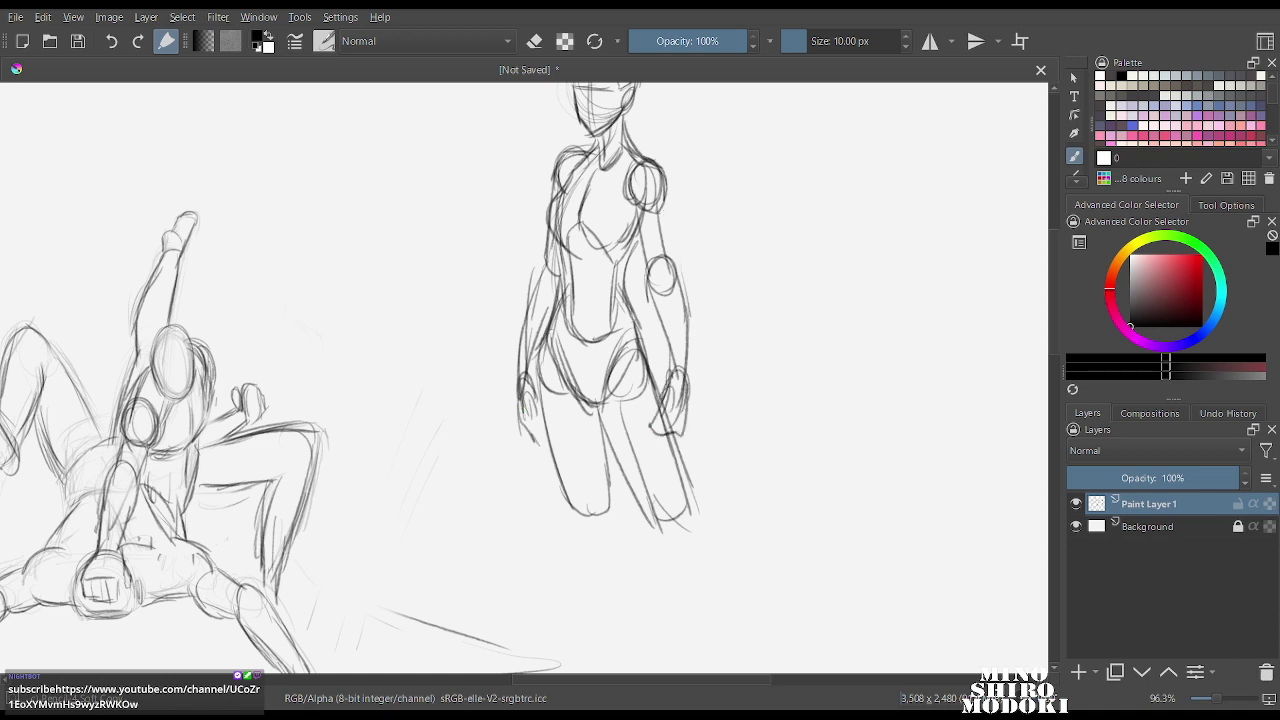
# Enlarge the soft eraser to 365 px and fade the rough lines of the standing figure to a faint underdrawing.
pyautogui.press('e')
pyautogui.scroll(-3, 743, 223)
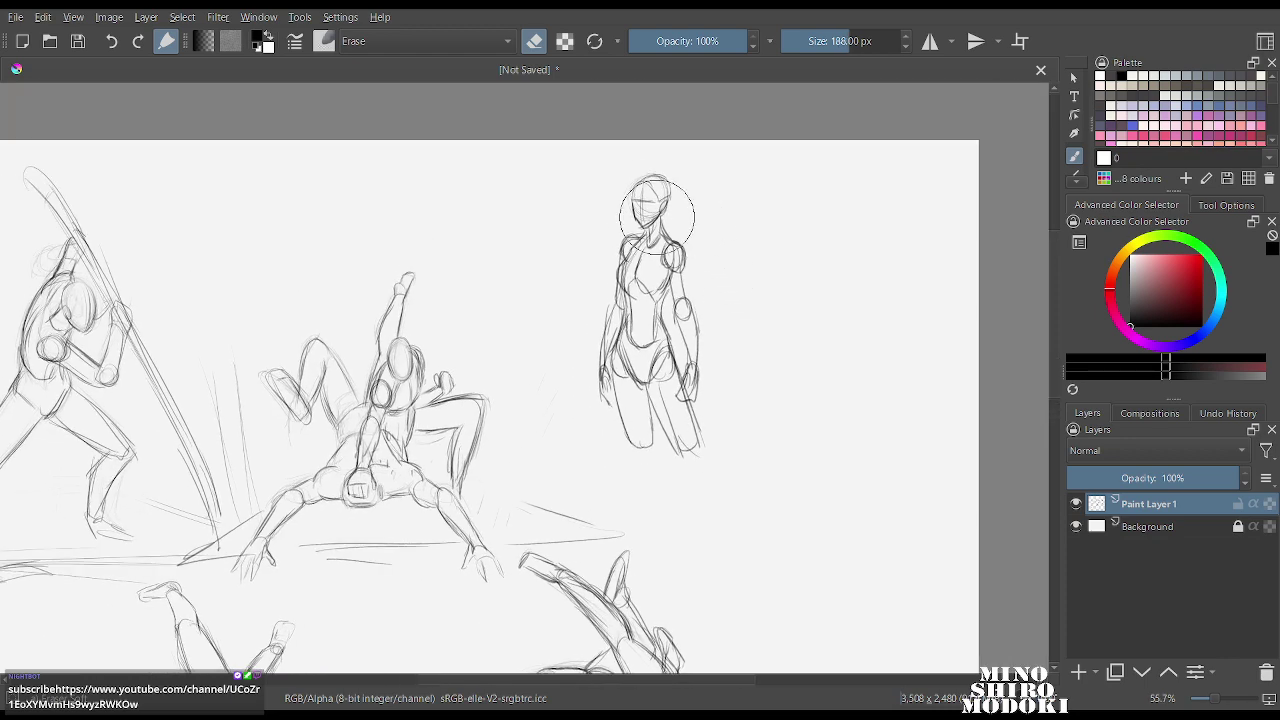
pyautogui.press(']')
pyautogui.press(']')
pyautogui.press(']')
pyautogui.press(']')
pyautogui.press(']')
pyautogui.press(']')
pyautogui.press(']')
pyautogui.press(']')
pyautogui.press(']')
pyautogui.press(']')
pyautogui.moveTo(648, 186)
pyautogui.mouseDown()
pyautogui.moveTo(611, 366)
pyautogui.moveTo(645, 398)
pyautogui.moveTo(671, 306)
pyautogui.moveTo(640, 331)
pyautogui.moveTo(694, 409)
pyautogui.moveTo(714, 313)
pyautogui.mouseUp()
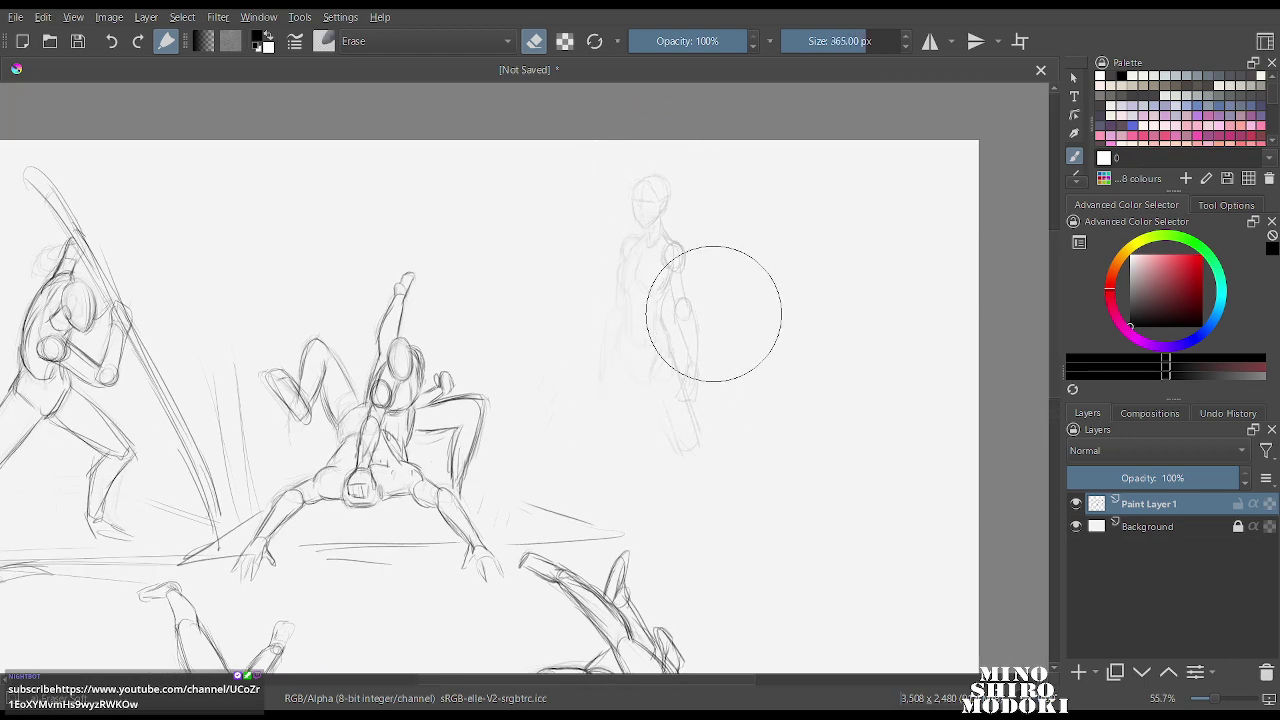
# Redraw the standing figure's head with the 10 px pencil, outlining the face, jaw, skull, hairline and ear.
pyautogui.scroll(6, 713, 313)
pyautogui.rightClick(585, 323)
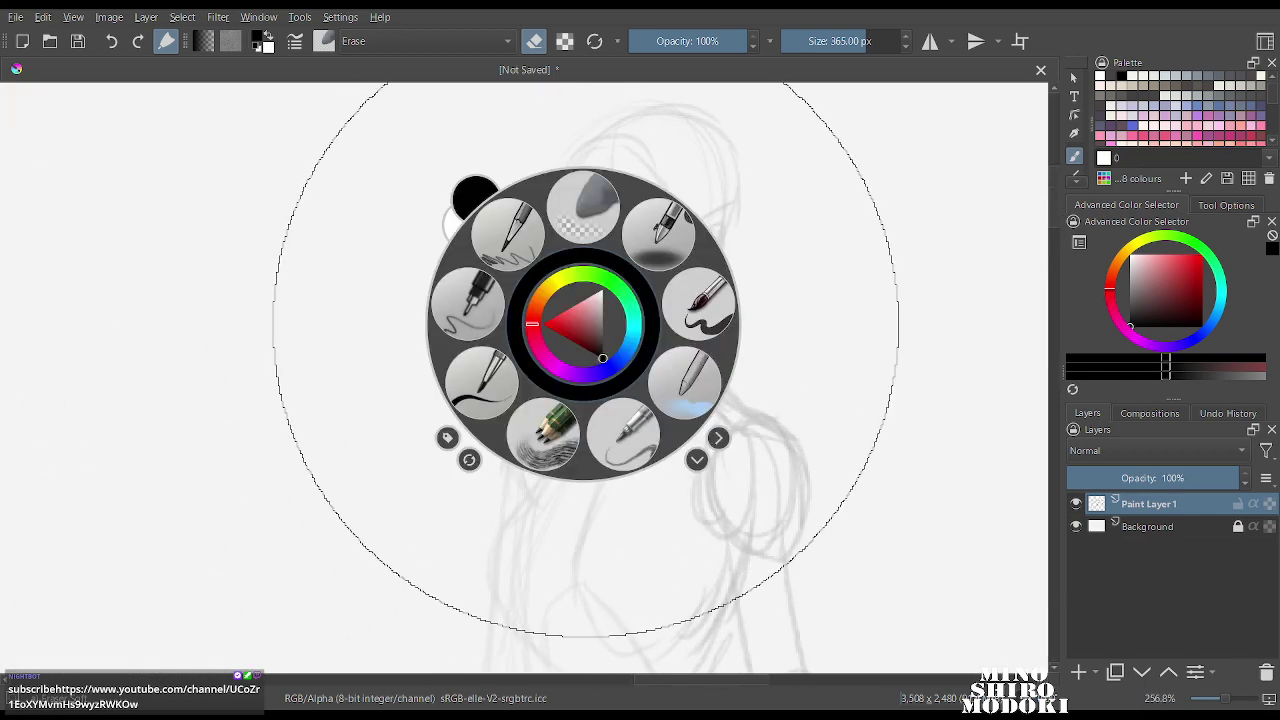
pyautogui.click(623, 432)
pyautogui.moveTo(560, 226)
pyautogui.mouseDown()
pyautogui.moveTo(578, 312)
pyautogui.moveTo(608, 352)
pyautogui.mouseUp()
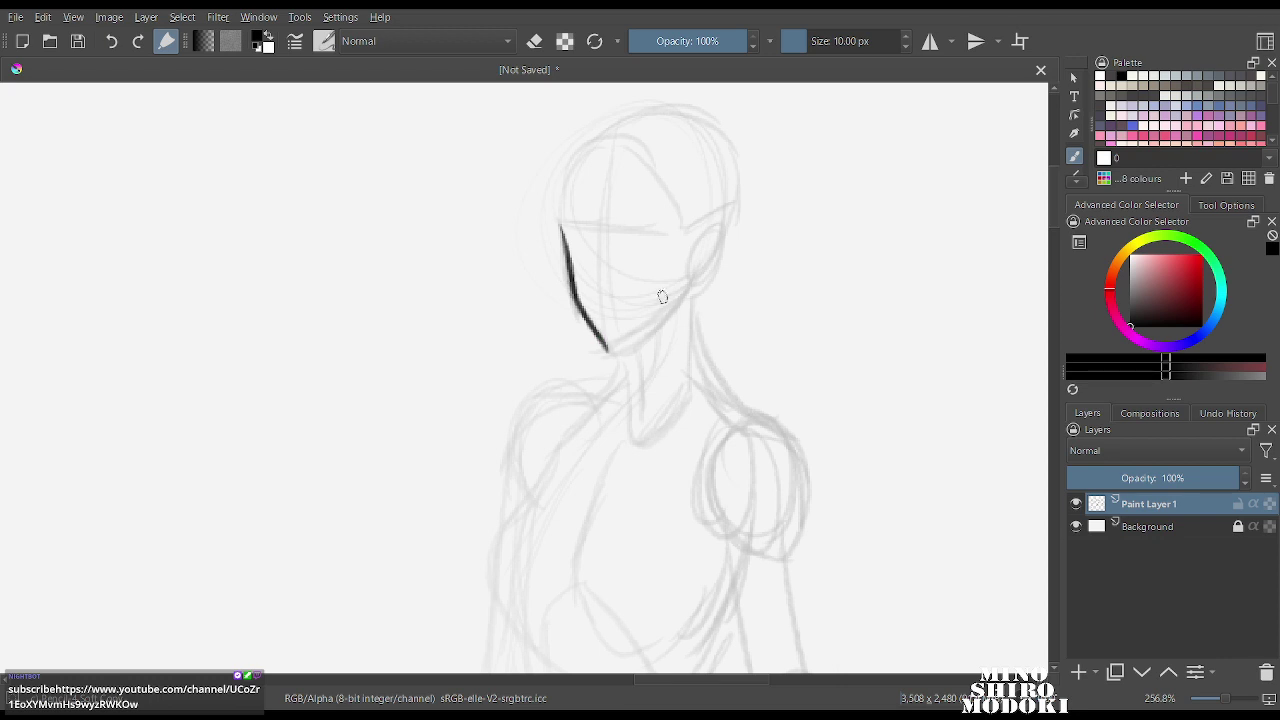
pyautogui.moveTo(690, 288)
pyautogui.mouseDown()
pyautogui.moveTo(666, 322)
pyautogui.moveTo(608, 352)
pyautogui.mouseUp()
pyautogui.moveTo(565, 232)
pyautogui.mouseDown()
pyautogui.moveTo(565, 186)
pyautogui.moveTo(600, 140)
pyautogui.moveTo(652, 168)
pyautogui.moveTo(680, 216)
pyautogui.mouseUp()
pyautogui.moveTo(592, 150)
pyautogui.mouseDown()
pyautogui.moveTo(686, 118)
pyautogui.moveTo(726, 156)
pyautogui.moveTo(722, 246)
pyautogui.mouseUp()
pyautogui.moveTo(712, 238)
pyautogui.mouseDown()
pyautogui.moveTo(694, 271)
pyautogui.moveTo(704, 290)
pyautogui.moveTo(716, 246)
pyautogui.mouseUp()
# Define the neck, collarbones and sloping shoulder lines below the head with clean pencil strokes.
pyautogui.moveTo(622, 348); pyautogui.dragTo(630, 436)
pyautogui.moveTo(688, 318); pyautogui.dragTo(697, 390)
pyautogui.moveTo(628, 368); pyautogui.dragTo(545, 408)
pyautogui.moveTo(564, 414)
pyautogui.mouseDown()
pyautogui.moveTo(620, 438)
pyautogui.moveTo(620, 453)
pyautogui.moveTo(716, 435)
pyautogui.mouseUp()
pyautogui.moveTo(692, 362); pyautogui.dragTo(785, 430)
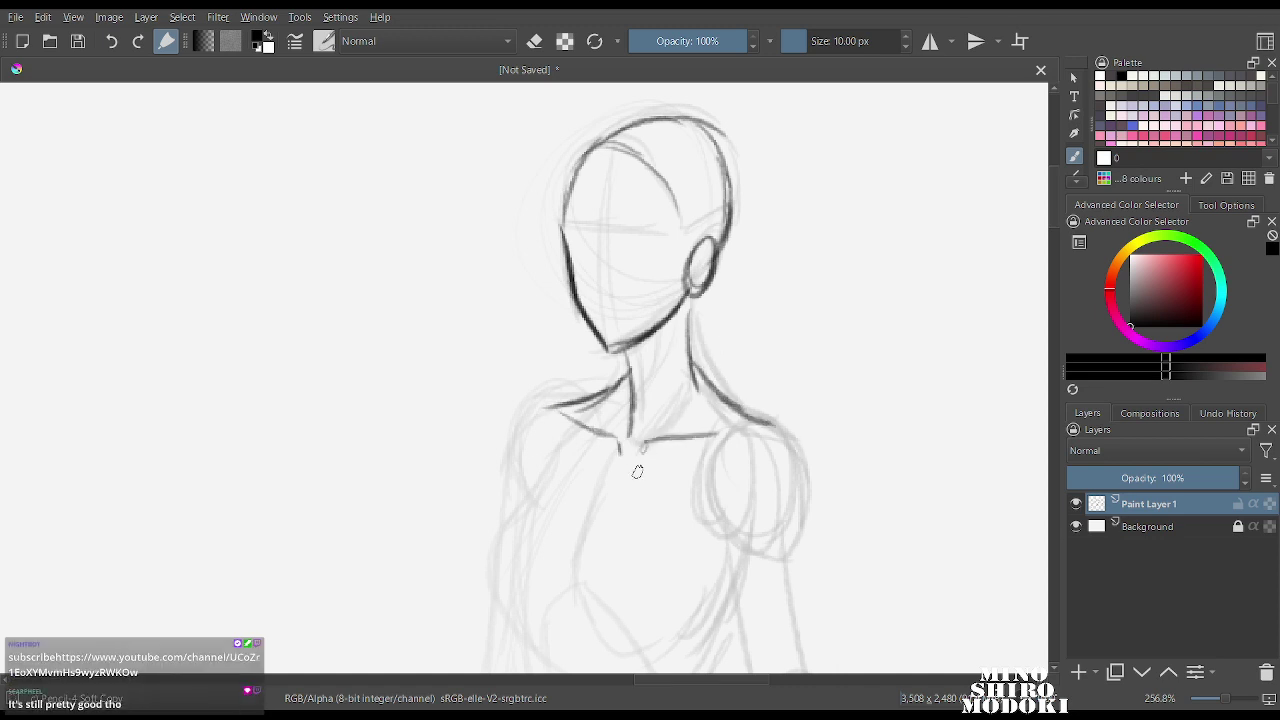
# Outline both rounded shoulders, the bust contours and the near upper arm over the faded sketch.
pyautogui.scroll(-4, 637, 471)
pyautogui.moveTo(708, 296); pyautogui.dragTo(718, 352)
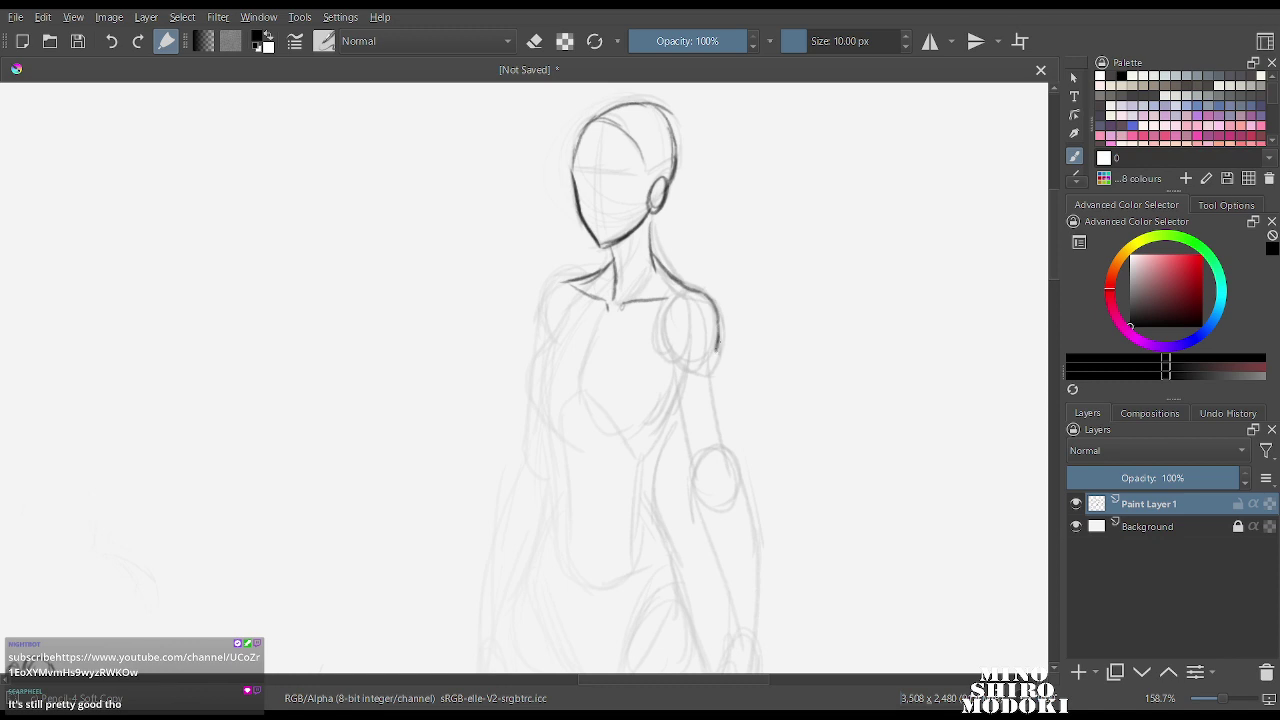
pyautogui.moveTo(570, 281)
pyautogui.mouseDown()
pyautogui.moveTo(527, 370)
pyautogui.moveTo(524, 398)
pyautogui.moveTo(550, 415)
pyautogui.mouseUp()
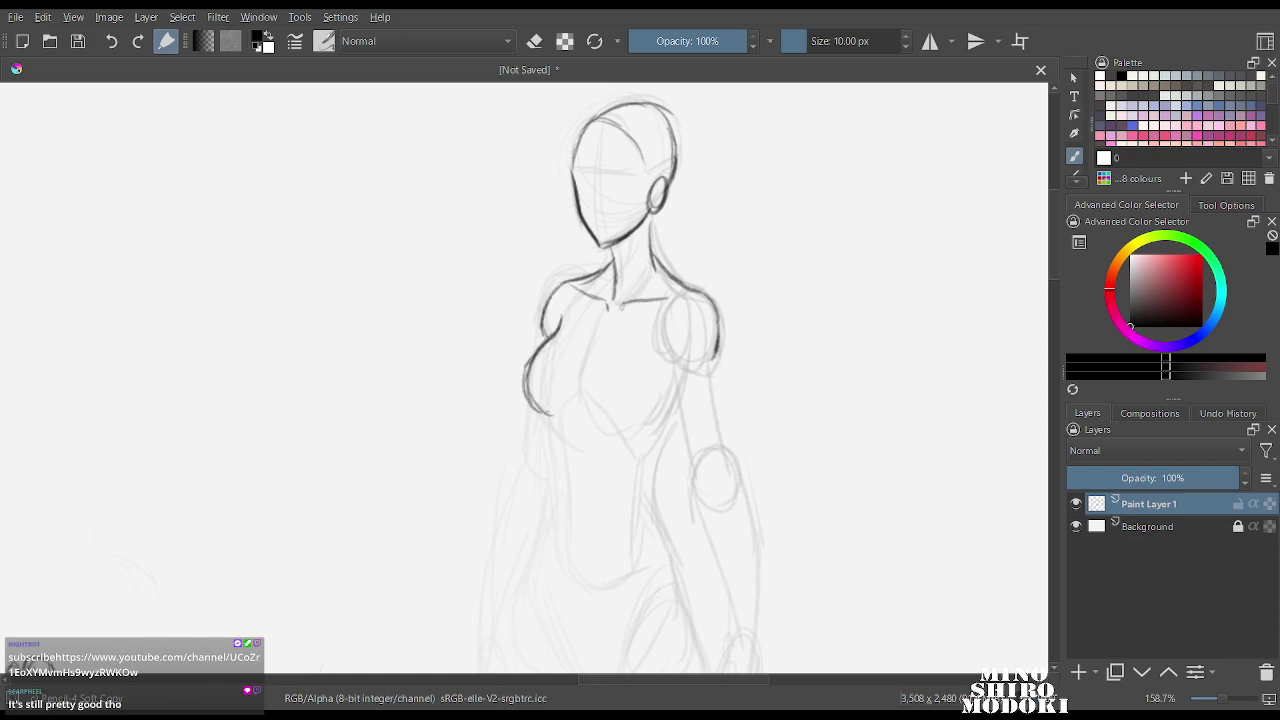
pyautogui.moveTo(597, 344)
pyautogui.mouseDown()
pyautogui.moveTo(582, 394)
pyautogui.moveTo(600, 418)
pyautogui.moveTo(655, 410)
pyautogui.mouseUp()
pyautogui.moveTo(654, 408)
pyautogui.mouseDown()
pyautogui.moveTo(668, 370)
pyautogui.moveTo(686, 442)
pyautogui.mouseUp()
pyautogui.moveTo(714, 366); pyautogui.dragTo(718, 444)
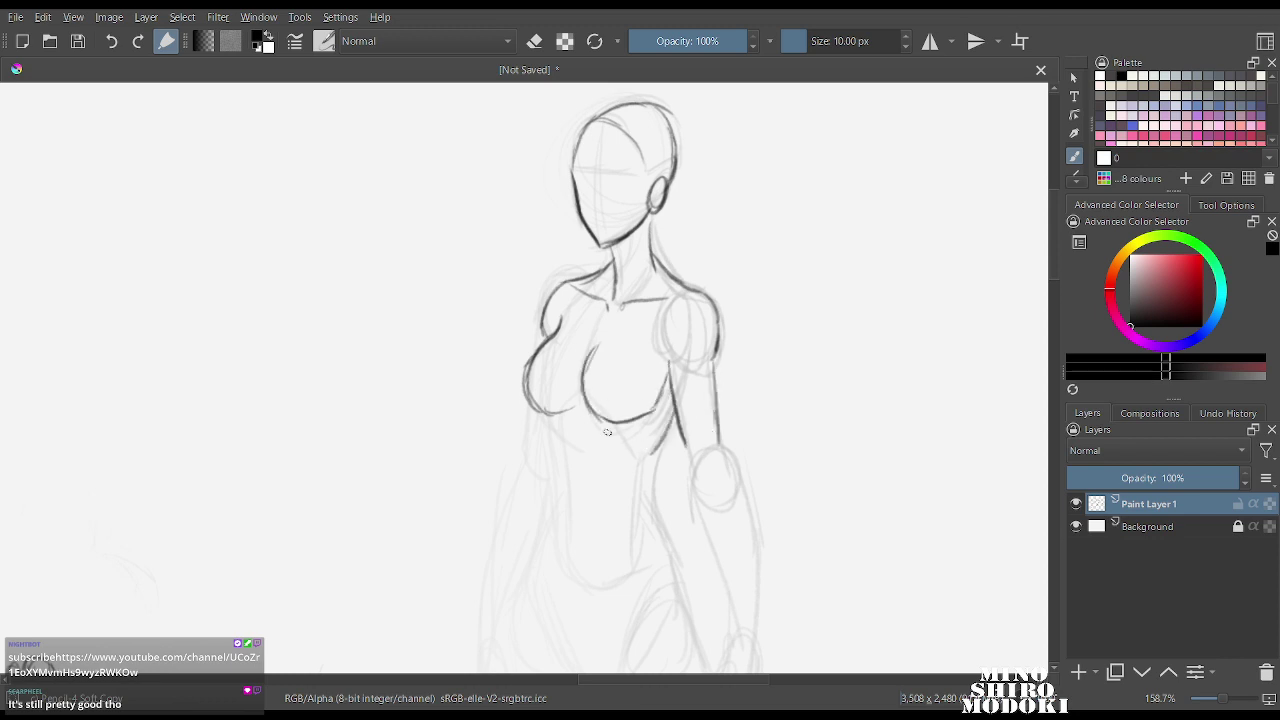
# Draw the sides of the waist, the navel line, the hips and the V-shaped pelvis contour.
pyautogui.moveTo(547, 438); pyautogui.dragTo(549, 461)
pyautogui.moveTo(612, 372); pyautogui.dragTo(612, 400)
pyautogui.moveTo(612, 400); pyautogui.dragTo(600, 257)
pyautogui.scroll(-3, 563, 277)
pyautogui.scroll(4, 563, 277)
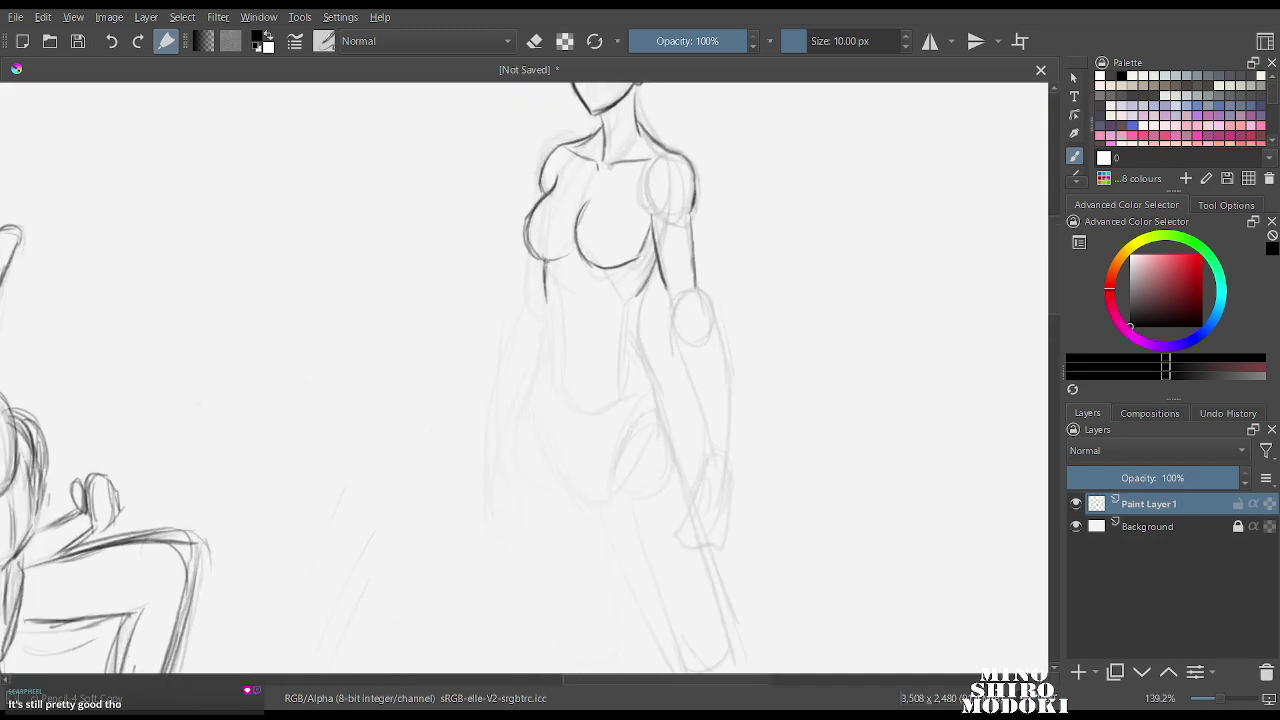
pyautogui.moveTo(546, 290)
pyautogui.mouseDown()
pyautogui.moveTo(537, 368)
pyautogui.moveTo(574, 362)
pyautogui.mouseUp()
pyautogui.moveTo(546, 318); pyautogui.dragTo(524, 402)
pyautogui.moveTo(538, 340)
pyautogui.mouseDown()
pyautogui.moveTo(532, 402)
pyautogui.moveTo(556, 460)
pyautogui.moveTo(596, 471)
pyautogui.moveTo(613, 418)
pyautogui.mouseUp()
pyautogui.moveTo(601, 461); pyautogui.dragTo(622, 403)
pyautogui.moveTo(646, 290); pyautogui.dragTo(667, 420)
# Outline both thighs down to rounded ends above the knees and check them in mirrored view.
pyautogui.moveTo(598, 470); pyautogui.dragTo(604, 524)
pyautogui.moveTo(598, 478); pyautogui.dragTo(619, 574)
pyautogui.moveTo(665, 418); pyautogui.dragTo(674, 499)
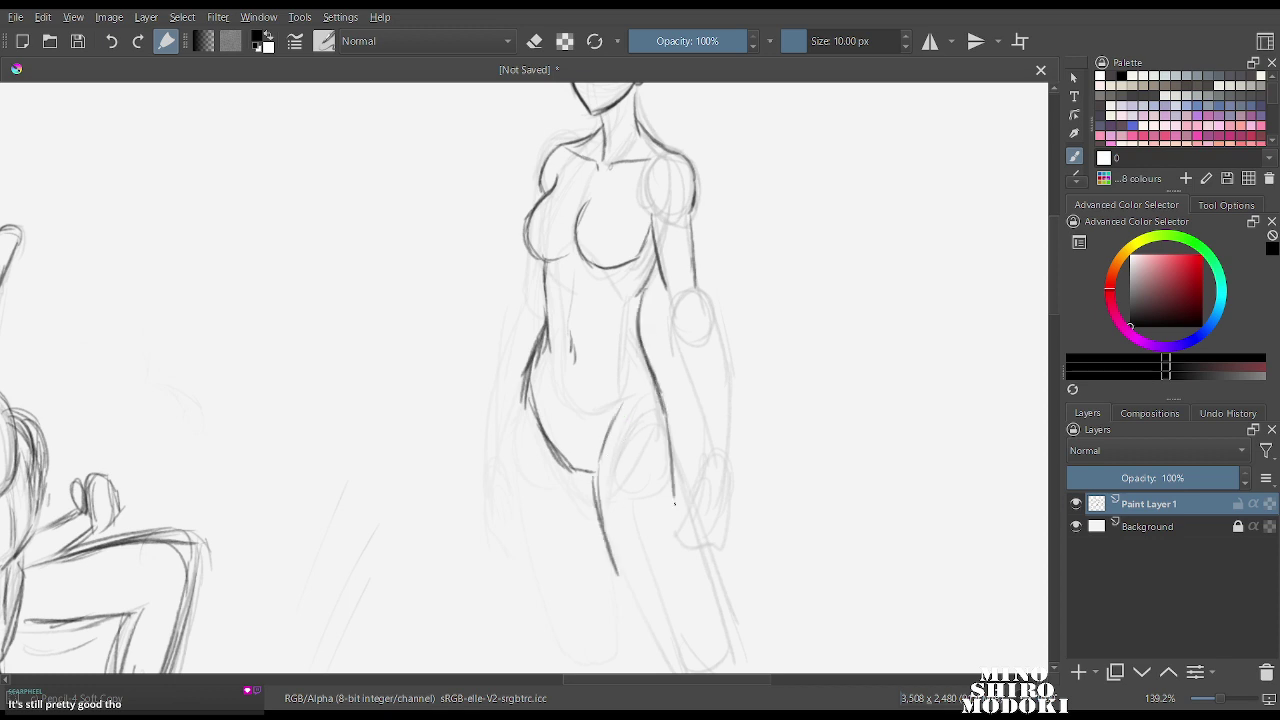
pyautogui.moveTo(670, 442); pyautogui.dragTo(679, 530)
pyautogui.scroll(-2, 708, 341)
pyautogui.press('-')
pyautogui.moveTo(677, 310); pyautogui.dragTo(688, 430)
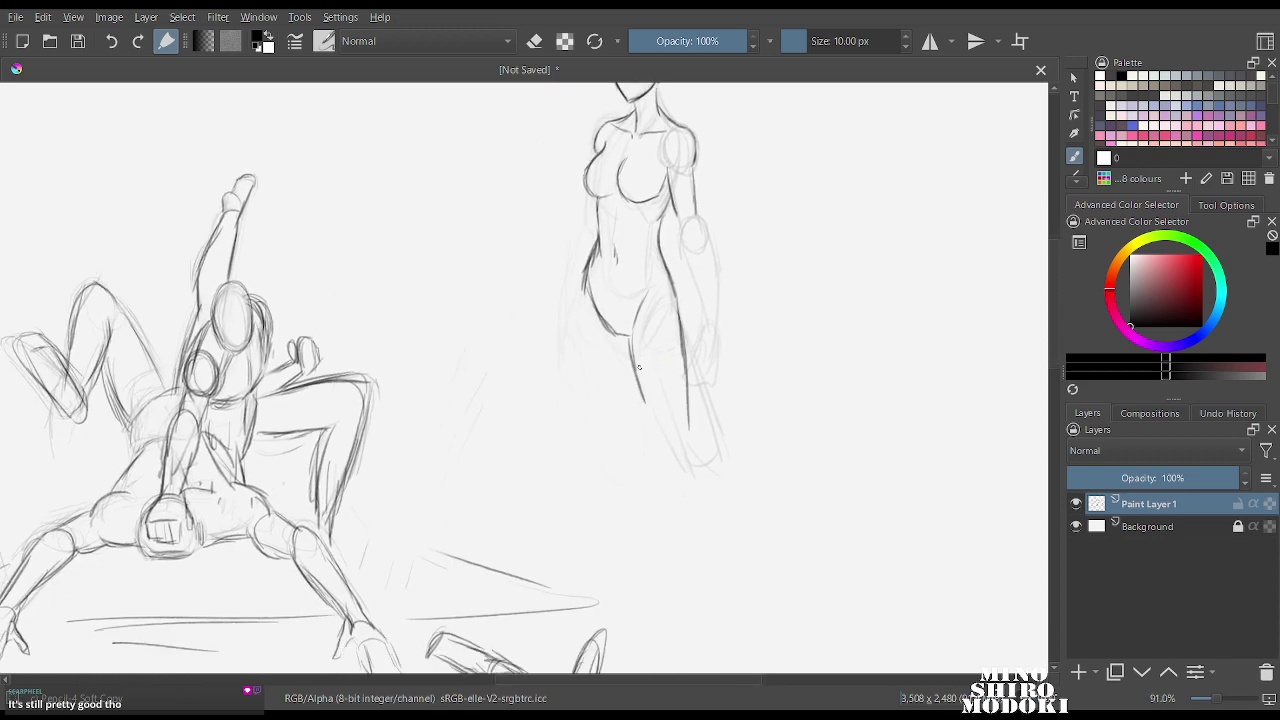
pyautogui.moveTo(633, 360); pyautogui.dragTo(680, 432)
pyautogui.moveTo(580, 283); pyautogui.dragTo(576, 378)
pyautogui.moveTo(577, 322)
pyautogui.mouseDown()
pyautogui.moveTo(608, 412)
pyautogui.moveTo(638, 416)
pyautogui.mouseUp()
pyautogui.press('m')
pyautogui.press('m')
# Draw the near arm's elbow joint and forearm, and outline the far arm hanging beside the hip.
pyautogui.moveTo(620, 240); pyautogui.dragTo(607, 358)
pyautogui.scroll(3, 607, 358)
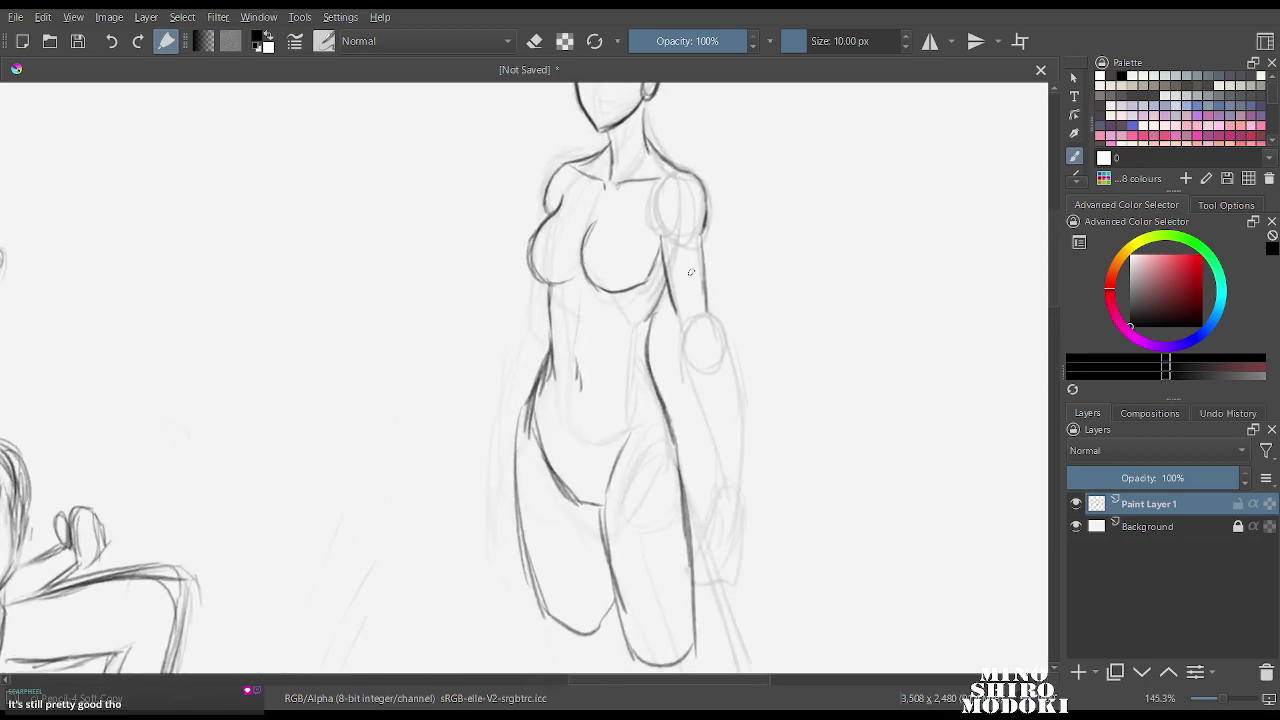
pyautogui.moveTo(703, 222); pyautogui.dragTo(705, 300)
pyautogui.moveTo(651, 209); pyautogui.dragTo(658, 230)
pyautogui.moveTo(673, 305)
pyautogui.mouseDown()
pyautogui.moveTo(680, 331)
pyautogui.moveTo(707, 328)
pyautogui.mouseUp()
pyautogui.moveTo(679, 330)
pyautogui.mouseDown()
pyautogui.moveTo(706, 329)
pyautogui.moveTo(693, 315)
pyautogui.moveTo(716, 367)
pyautogui.moveTo(700, 452)
pyautogui.mouseUp()
pyautogui.moveTo(720, 338); pyautogui.dragTo(726, 508)
pyautogui.moveTo(722, 368); pyautogui.dragTo(722, 502)
pyautogui.moveTo(706, 432); pyautogui.dragTo(696, 526)
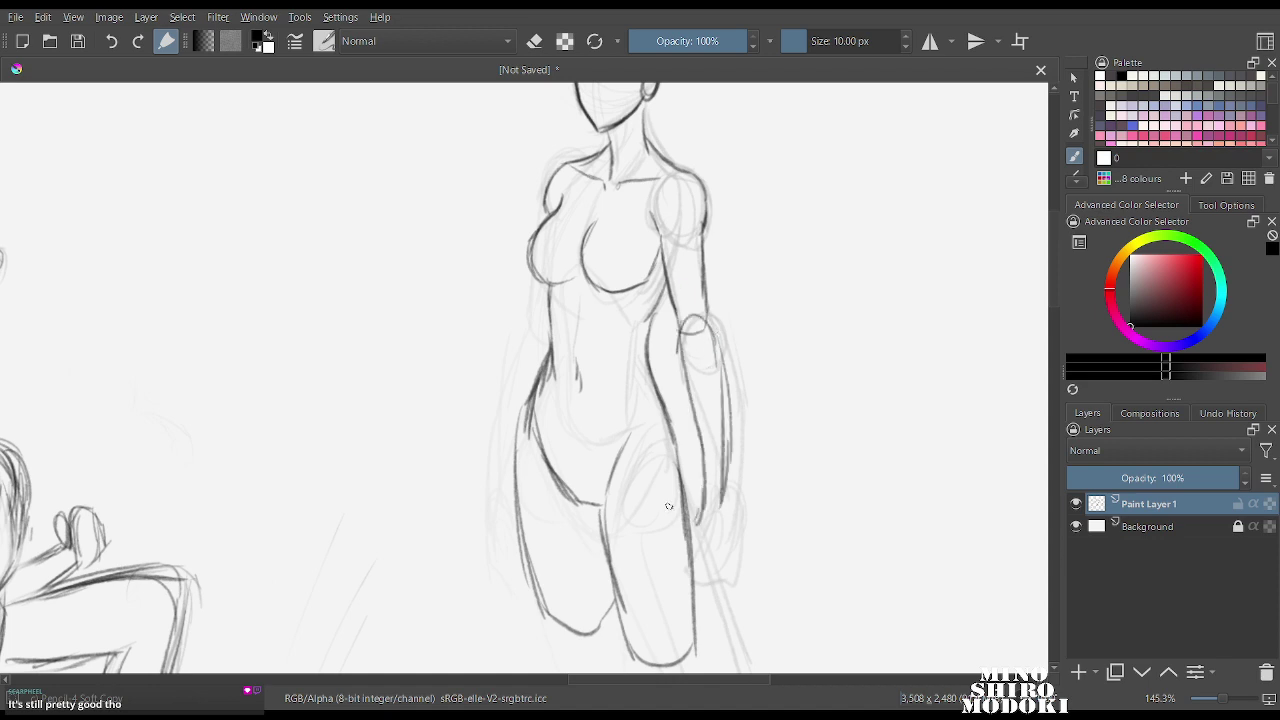
pyautogui.moveTo(542, 283)
pyautogui.mouseDown()
pyautogui.moveTo(539, 346)
pyautogui.moveTo(493, 446)
pyautogui.moveTo(487, 505)
pyautogui.moveTo(508, 518)
pyautogui.mouseUp()
# Examine the standing figure's proportions in mirrored and normal view, both up close and against the whole page.
pyautogui.press('m')
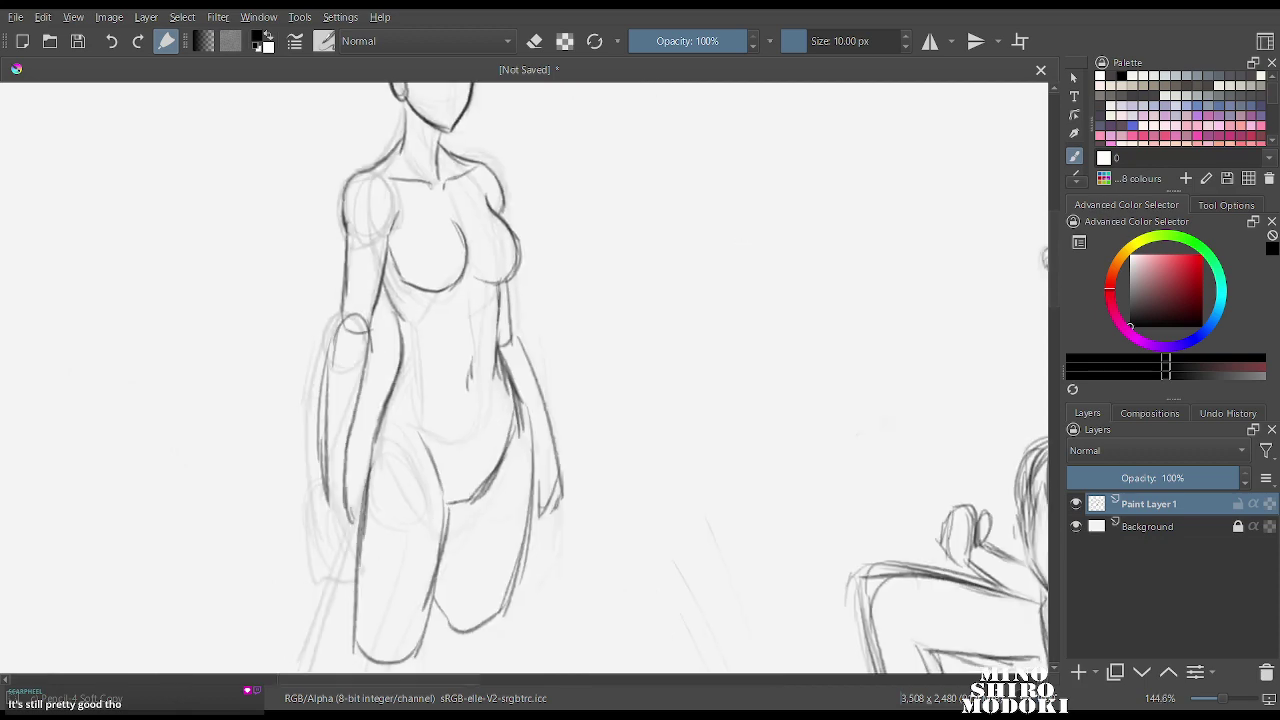
pyautogui.scroll(-3, 724, 224)
pyautogui.scroll(3, 724, 224)
pyautogui.press('m')
pyautogui.press('m')
pyautogui.scroll(3, 460, 130)
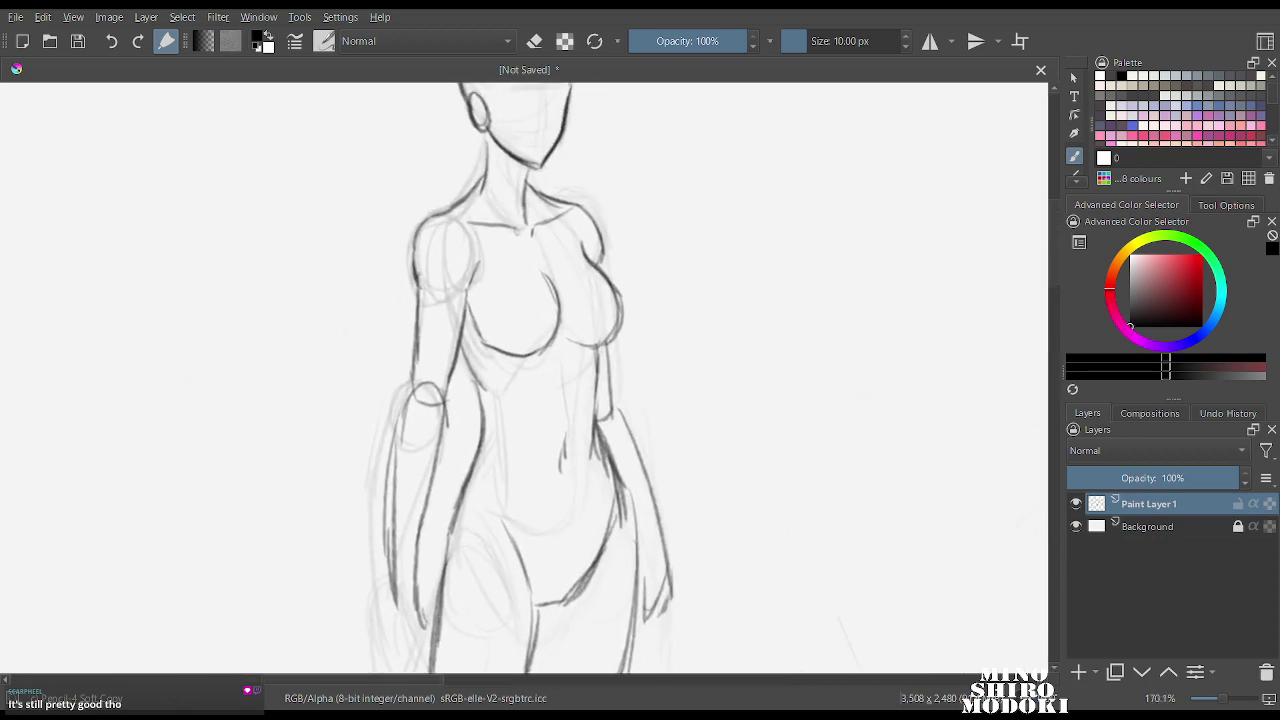
pyautogui.moveTo(494, 212); pyautogui.dragTo(597, 373)
pyautogui.moveTo(568, 214)
pyautogui.mouseDown()
pyautogui.moveTo(560, 264)
pyautogui.moveTo(598, 205)
pyautogui.moveTo(660, 236)
pyautogui.moveTo(661, 280)
pyautogui.mouseUp()
pyautogui.press('m')
pyautogui.scroll(-3, 650, 311)
pyautogui.scroll(-3, 582, 281)
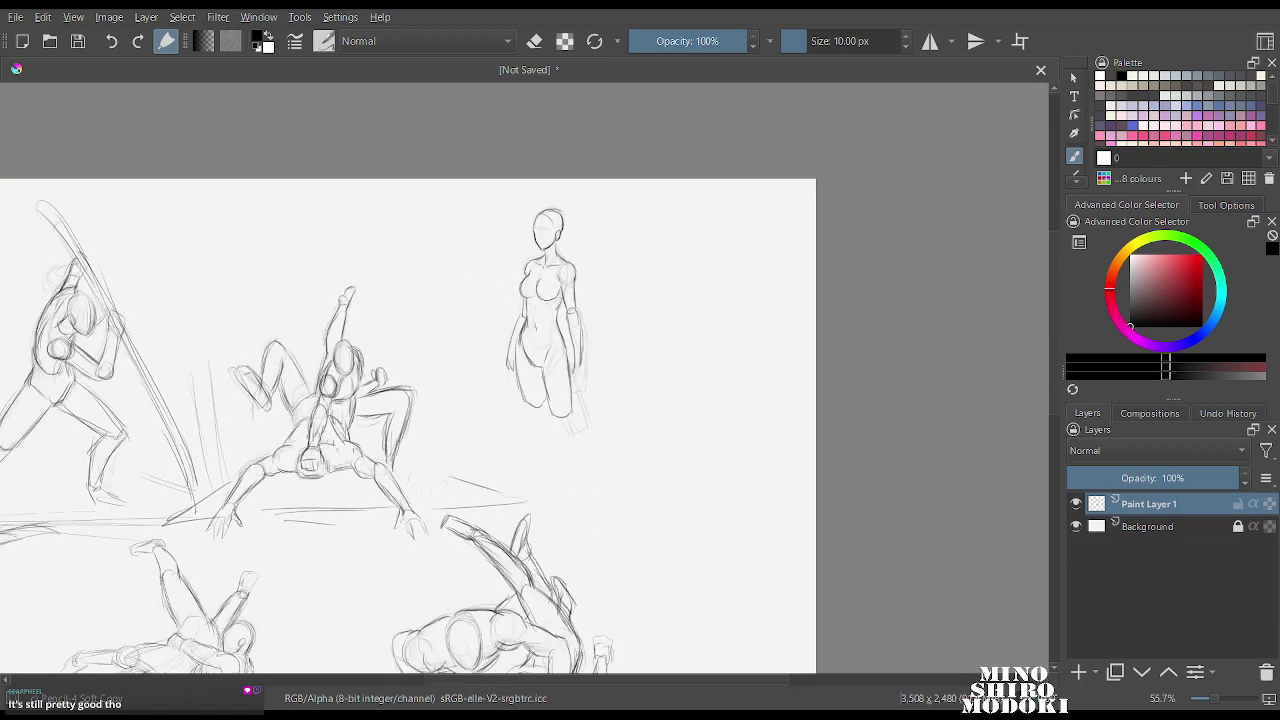
pyautogui.scroll(4, 582, 281)
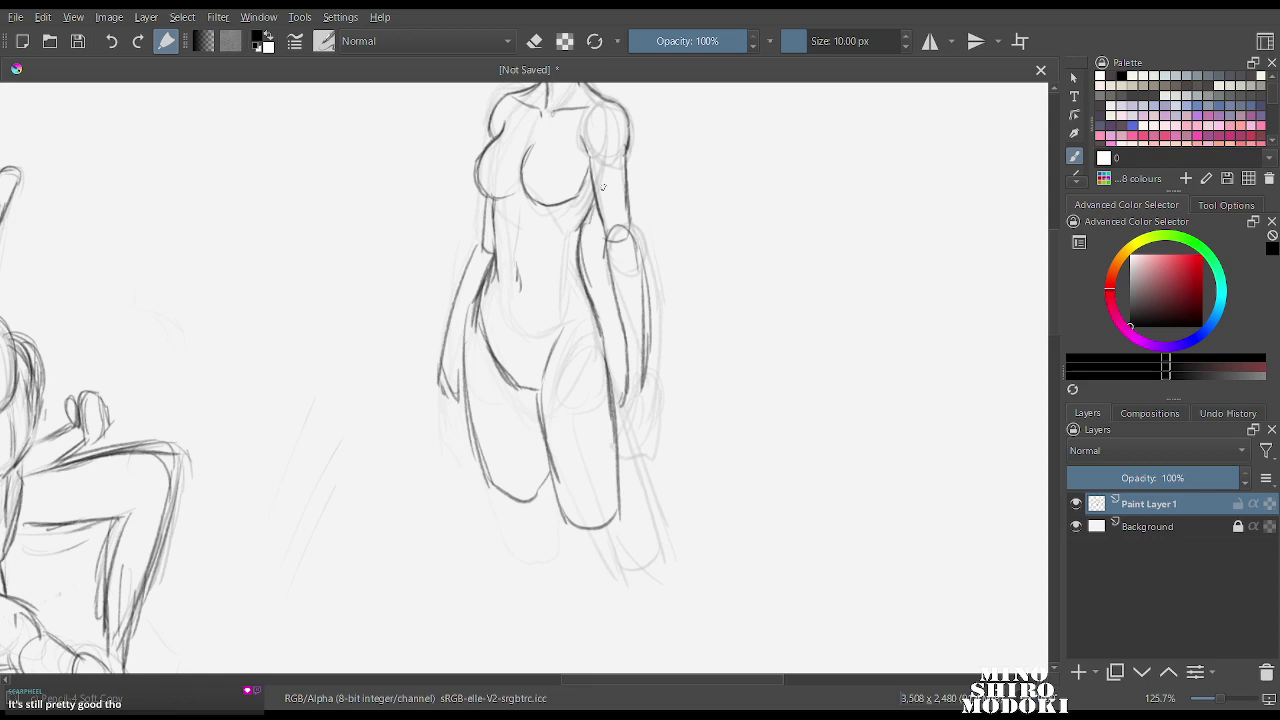
pyautogui.scroll(3, 561, 273)
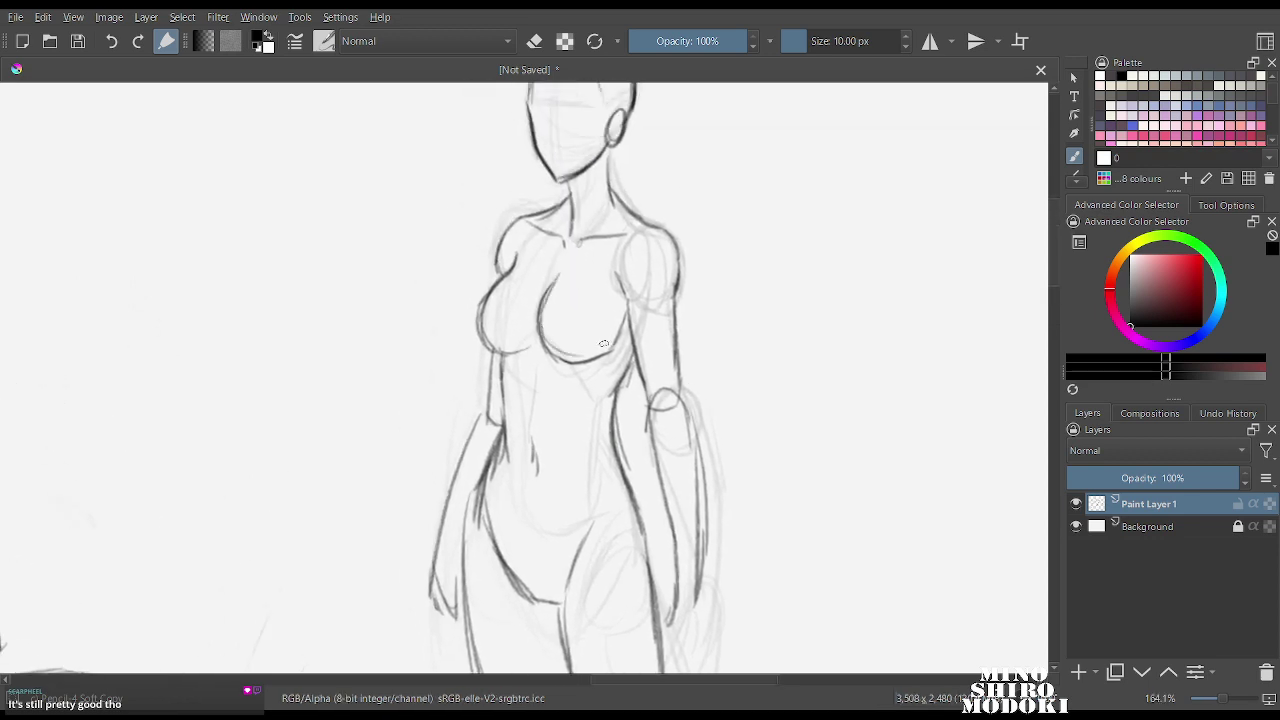
# Reinforce the far shoulder curve, the near neck-to-shoulder line and the inner edge of the upper arm.
pyautogui.moveTo(495, 242)
pyautogui.mouseDown()
pyautogui.moveTo(497, 286)
pyautogui.moveTo(546, 213)
pyautogui.mouseUp()
pyautogui.moveTo(611, 146)
pyautogui.mouseDown()
pyautogui.moveTo(620, 204)
pyautogui.moveTo(681, 268)
pyautogui.moveTo(678, 316)
pyautogui.mouseUp()
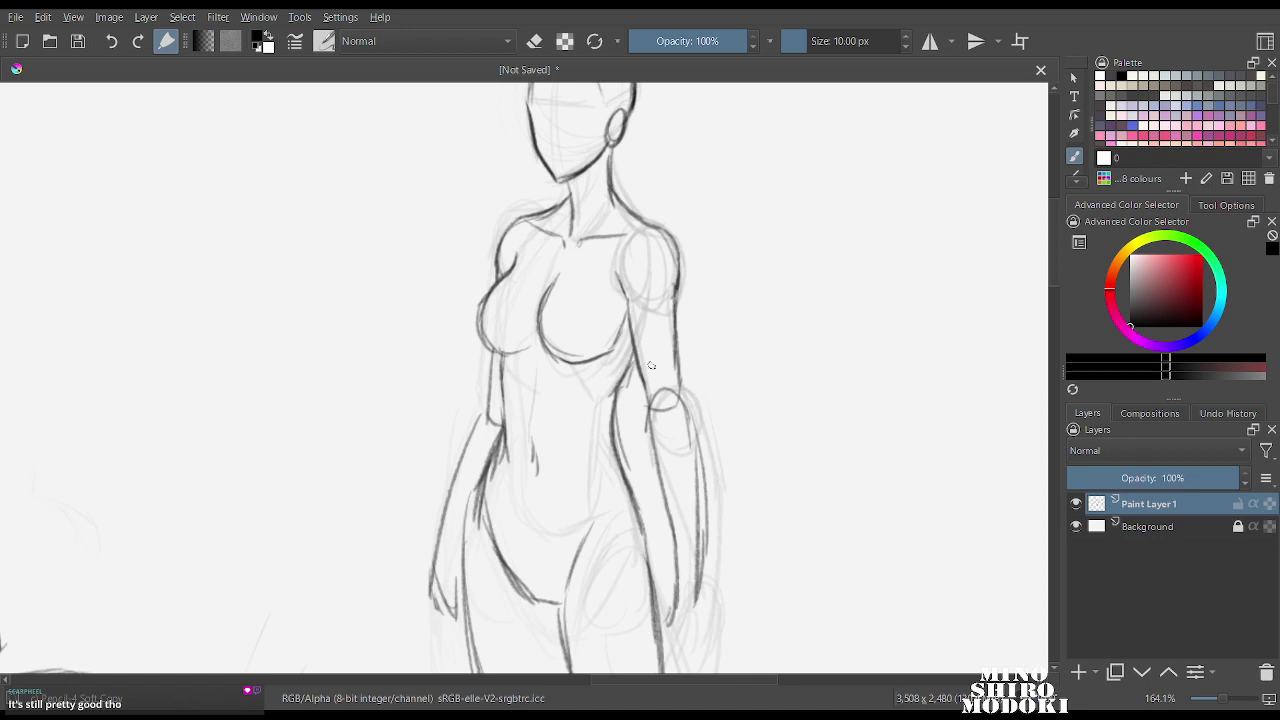
pyautogui.moveTo(643, 358); pyautogui.dragTo(651, 408)
pyautogui.scroll(-1, 648, 410)
pyautogui.moveTo(642, 462); pyautogui.dragTo(600, 266)
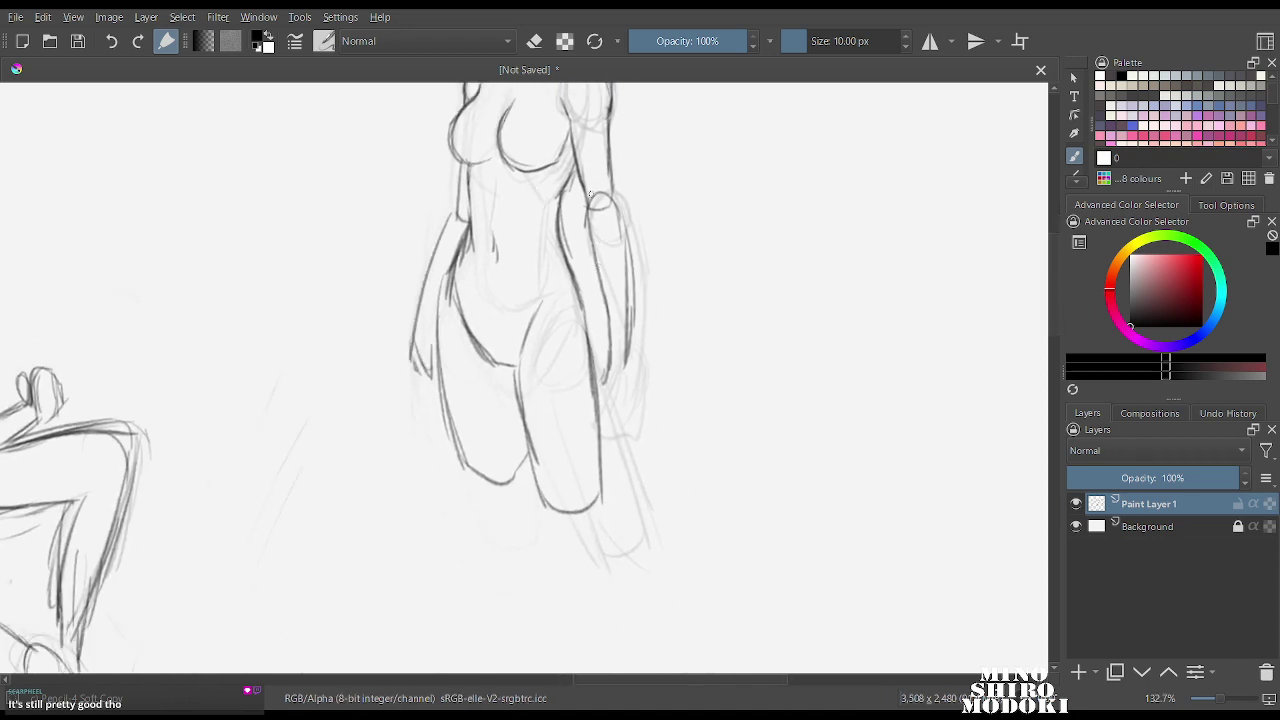
# Lighten the lines around the near waist and forearm with the soft eraser, and redraw the waist-to-hip contour in pencil.
pyautogui.press('e')
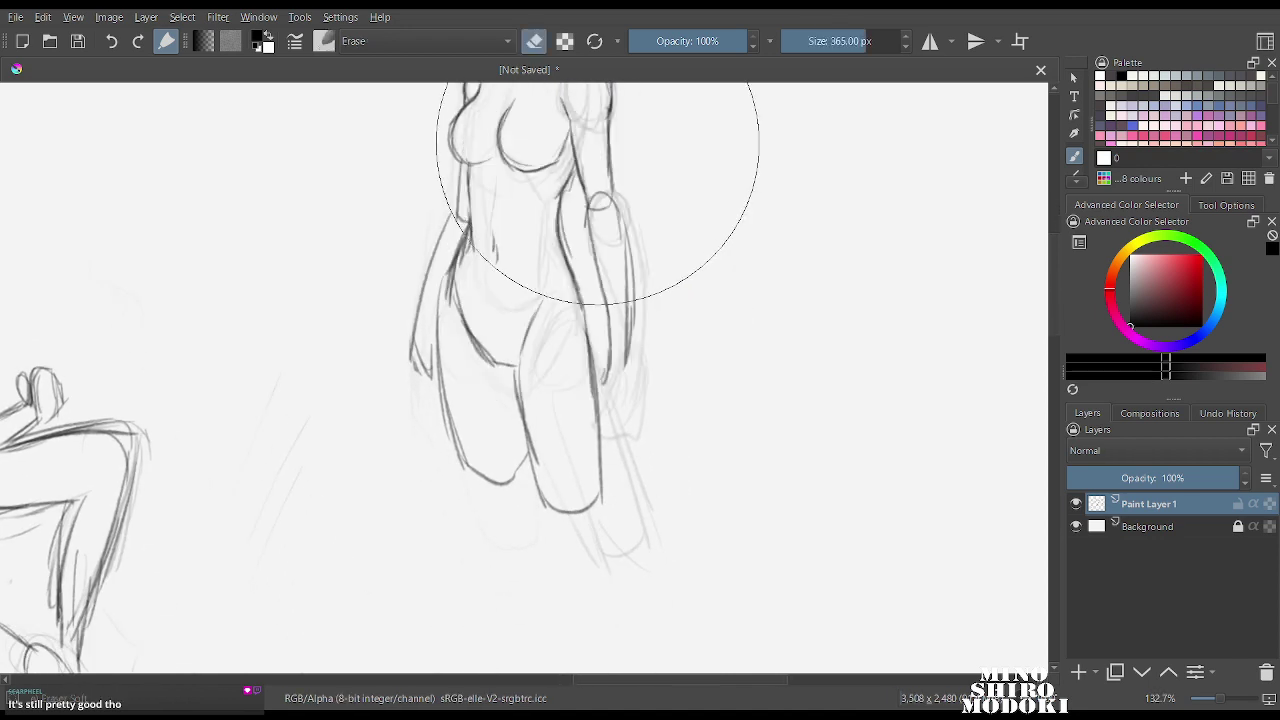
pyautogui.rightClick(605, 278)
pyautogui.click(652, 395)
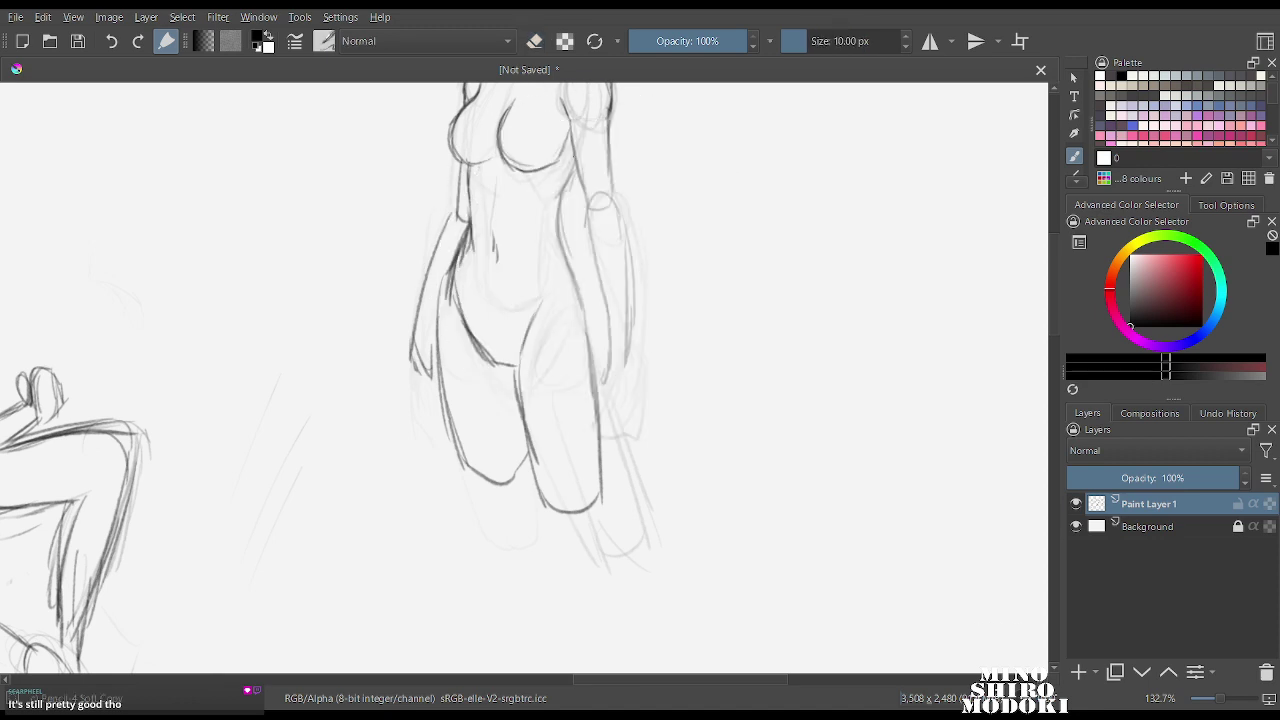
pyautogui.moveTo(572, 158)
pyautogui.mouseDown()
pyautogui.moveTo(558, 228)
pyautogui.moveTo(585, 349)
pyautogui.mouseUp()
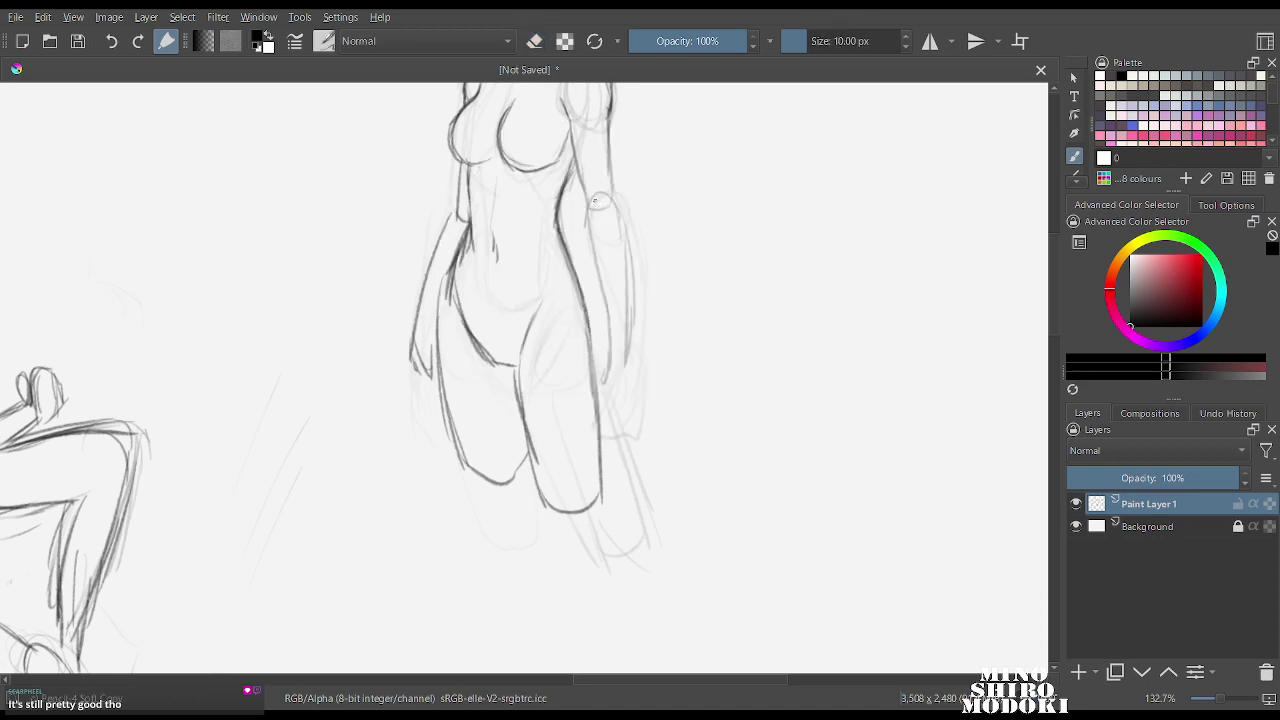
# Refine the near forearm and draw the wrist, thumb and fingers of the hand resting beside the thigh.
pyautogui.moveTo(594, 201)
pyautogui.mouseDown()
pyautogui.moveTo(577, 158)
pyautogui.moveTo(628, 255)
pyautogui.moveTo(633, 298)
pyautogui.moveTo(614, 346)
pyautogui.mouseUp()
pyautogui.moveTo(631, 288)
pyautogui.mouseDown()
pyautogui.moveTo(637, 354)
pyautogui.moveTo(606, 366)
pyautogui.moveTo(622, 367)
pyautogui.mouseUp()
pyautogui.moveTo(632, 332)
pyautogui.mouseDown()
pyautogui.moveTo(637, 374)
pyautogui.moveTo(636, 350)
pyautogui.mouseUp()
pyautogui.moveTo(612, 376); pyautogui.dragTo(640, 378)
pyautogui.moveTo(606, 334); pyautogui.dragTo(614, 338)
pyautogui.moveTo(612, 324); pyautogui.dragTo(588, 389)
pyautogui.moveTo(590, 390)
pyautogui.mouseDown()
pyautogui.moveTo(604, 370)
pyautogui.moveTo(612, 407)
pyautogui.moveTo(634, 376)
pyautogui.mouseUp()
pyautogui.moveTo(636, 340)
pyautogui.mouseDown()
pyautogui.moveTo(639, 386)
pyautogui.moveTo(611, 416)
pyautogui.moveTo(634, 410)
pyautogui.mouseUp()
pyautogui.moveTo(638, 390); pyautogui.dragTo(626, 420)
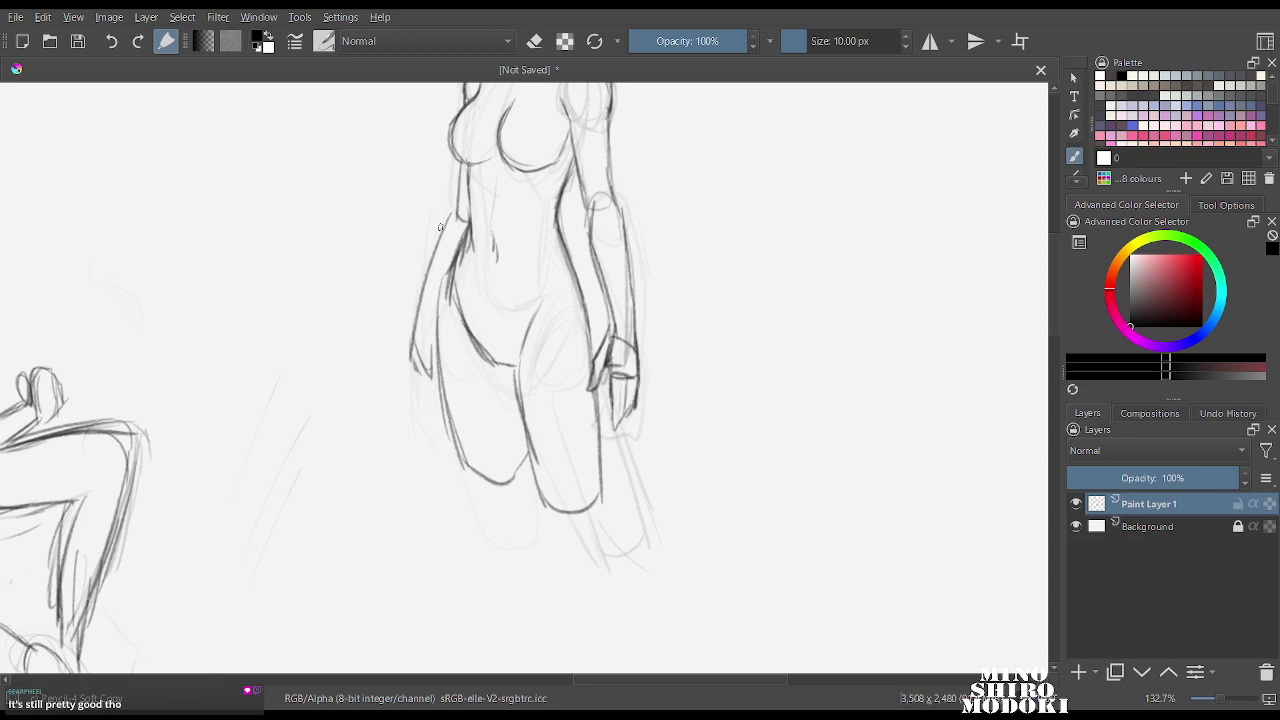
# Darken the far forearm, near upper arm and thigh contours, and check the figure in mirrored view.
pyautogui.moveTo(458, 208); pyautogui.dragTo(424, 306)
pyautogui.moveTo(434, 258); pyautogui.dragTo(427, 368)
pyautogui.moveTo(613, 122); pyautogui.dragTo(607, 202)
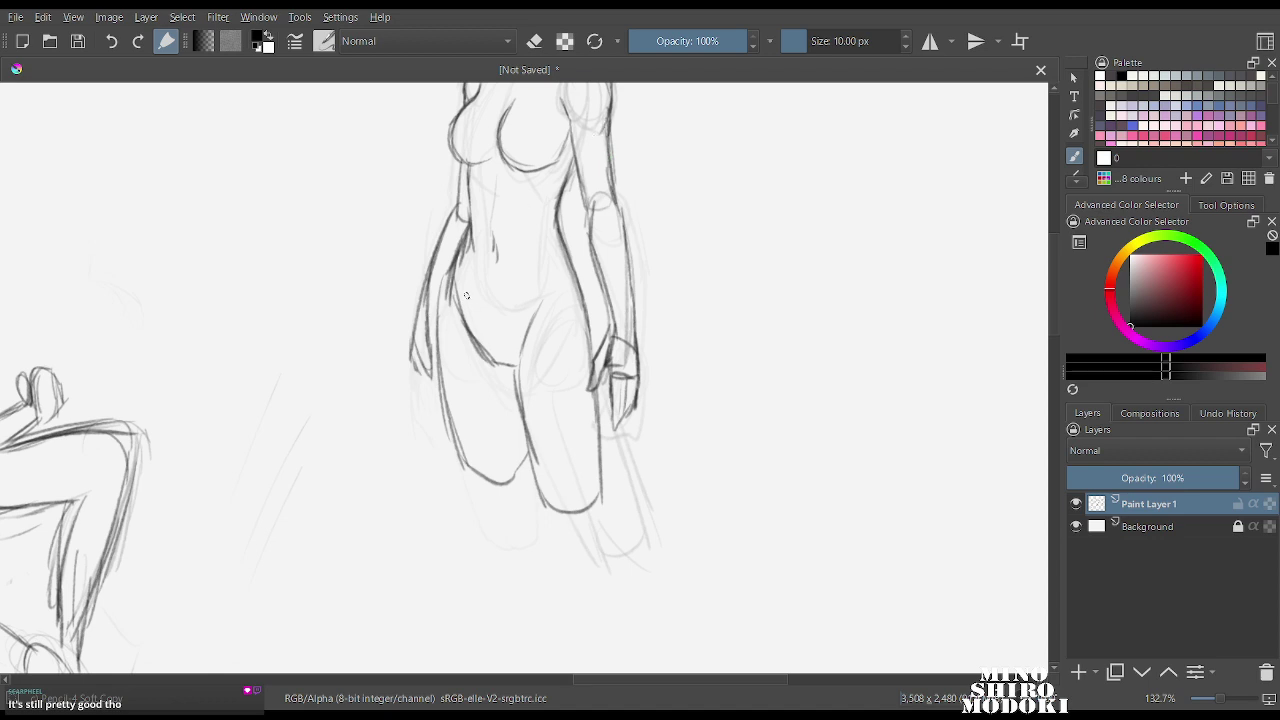
pyautogui.moveTo(446, 285)
pyautogui.mouseDown()
pyautogui.moveTo(441, 368)
pyautogui.moveTo(474, 470)
pyautogui.moveTo(527, 443)
pyautogui.moveTo(506, 470)
pyautogui.mouseUp()
pyautogui.moveTo(518, 378); pyautogui.dragTo(560, 500)
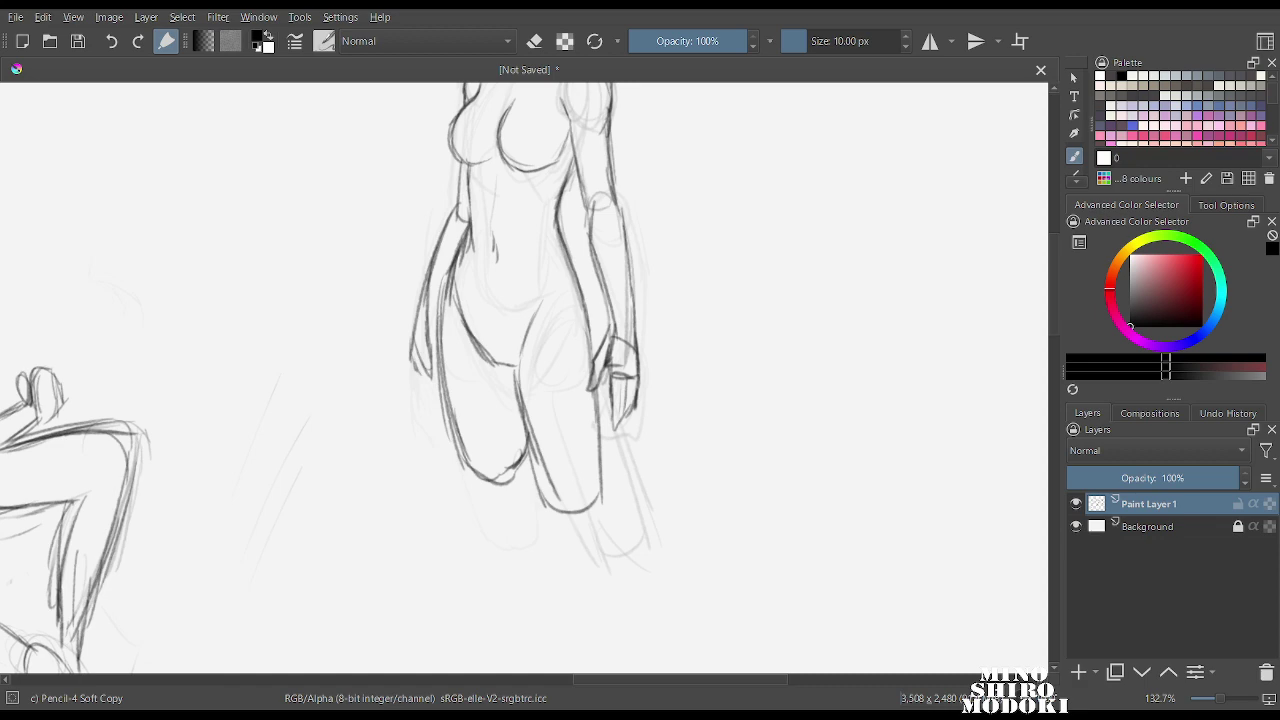
pyautogui.press('m')
pyautogui.scroll(-5, 489, 299)
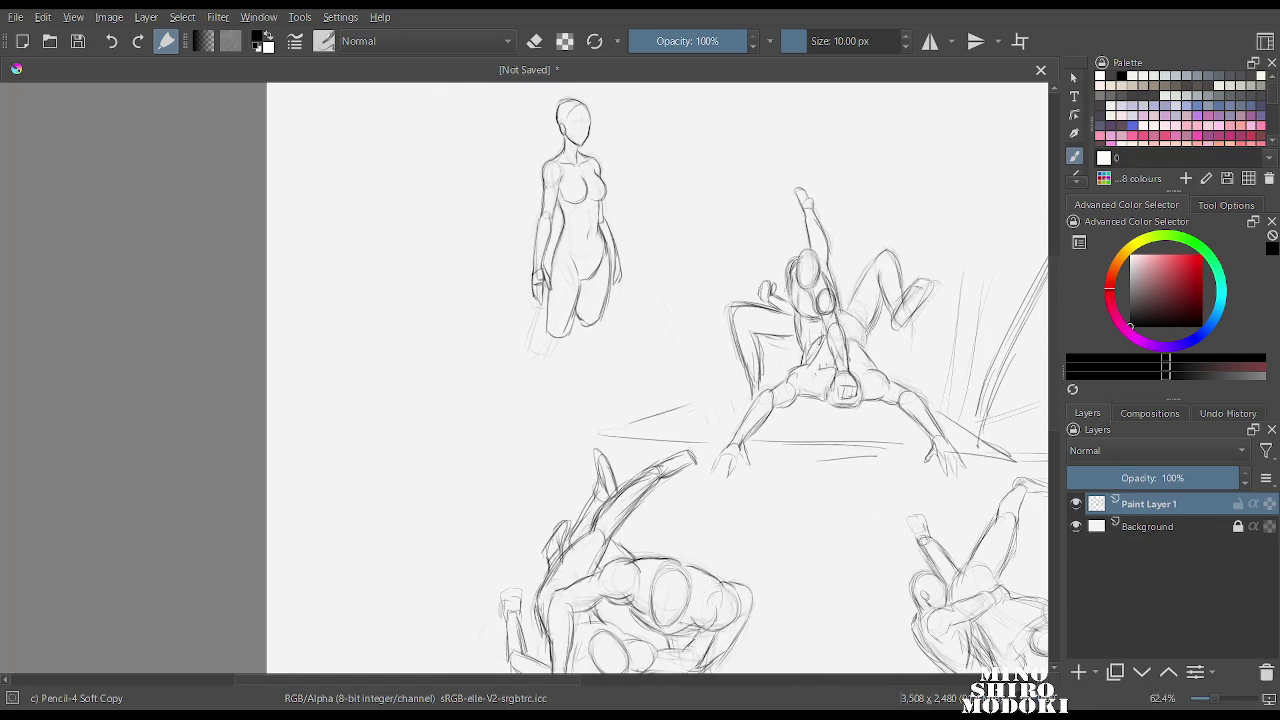
pyautogui.scroll(3, 489, 299)
pyautogui.press('m')
pyautogui.scroll(-1, 489, 299)
pyautogui.scroll(-4, 613, 254)
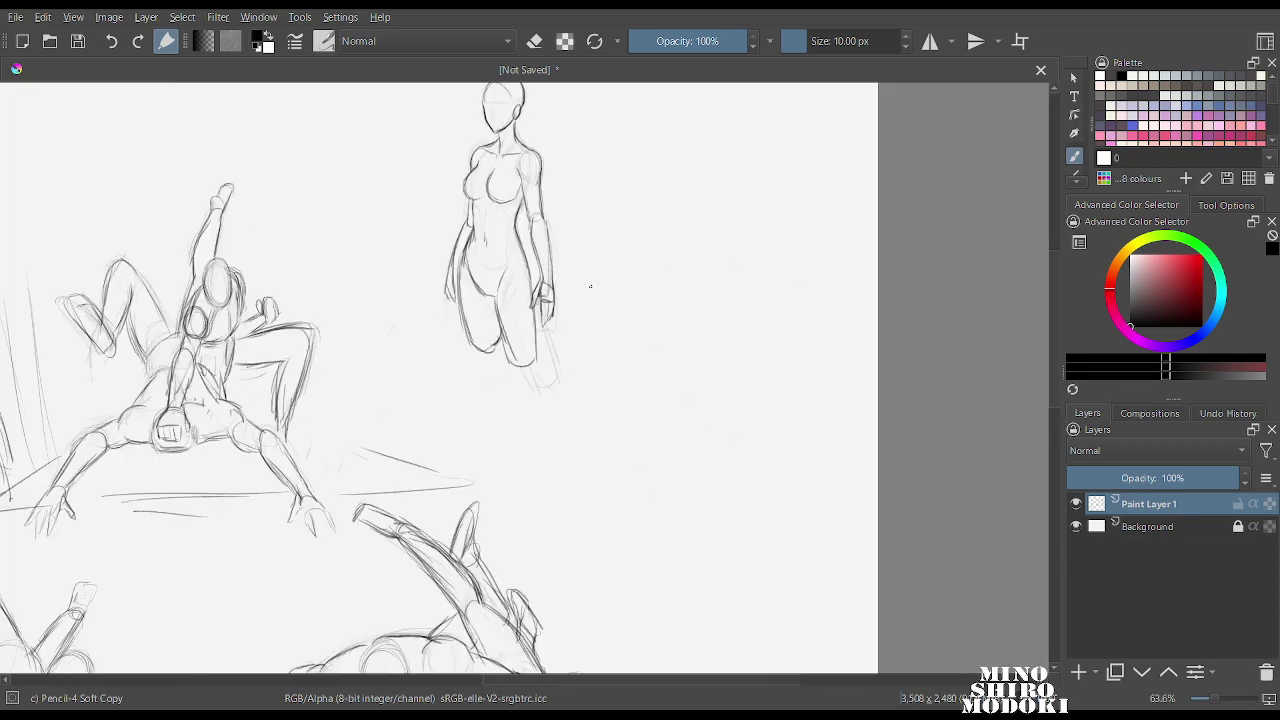
pyautogui.scroll(4, 613, 254)
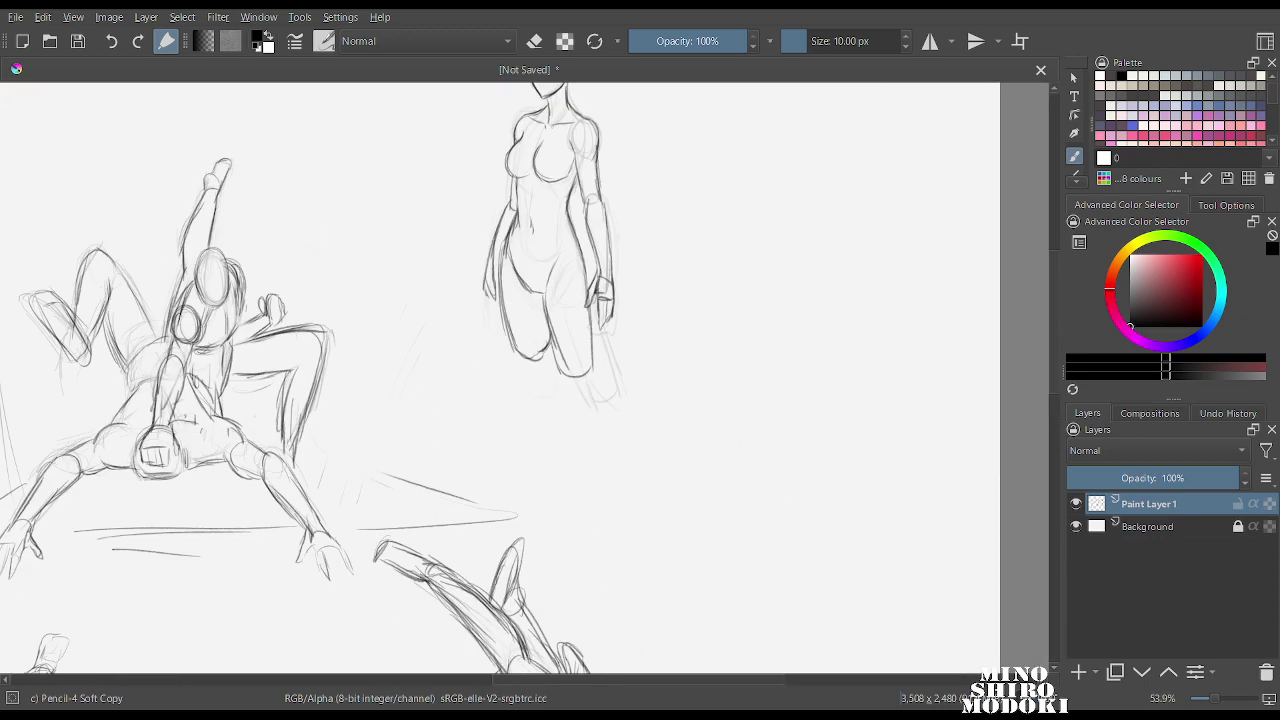
# Sketch the far knee and rough in both lower legs extending down from the thighs.
pyautogui.moveTo(494, 266)
pyautogui.mouseDown()
pyautogui.moveTo(552, 289)
pyautogui.moveTo(543, 302)
pyautogui.moveTo(560, 282)
pyautogui.moveTo(500, 311)
pyautogui.moveTo(515, 386)
pyautogui.mouseUp()
pyautogui.moveTo(557, 310); pyautogui.dragTo(604, 458)
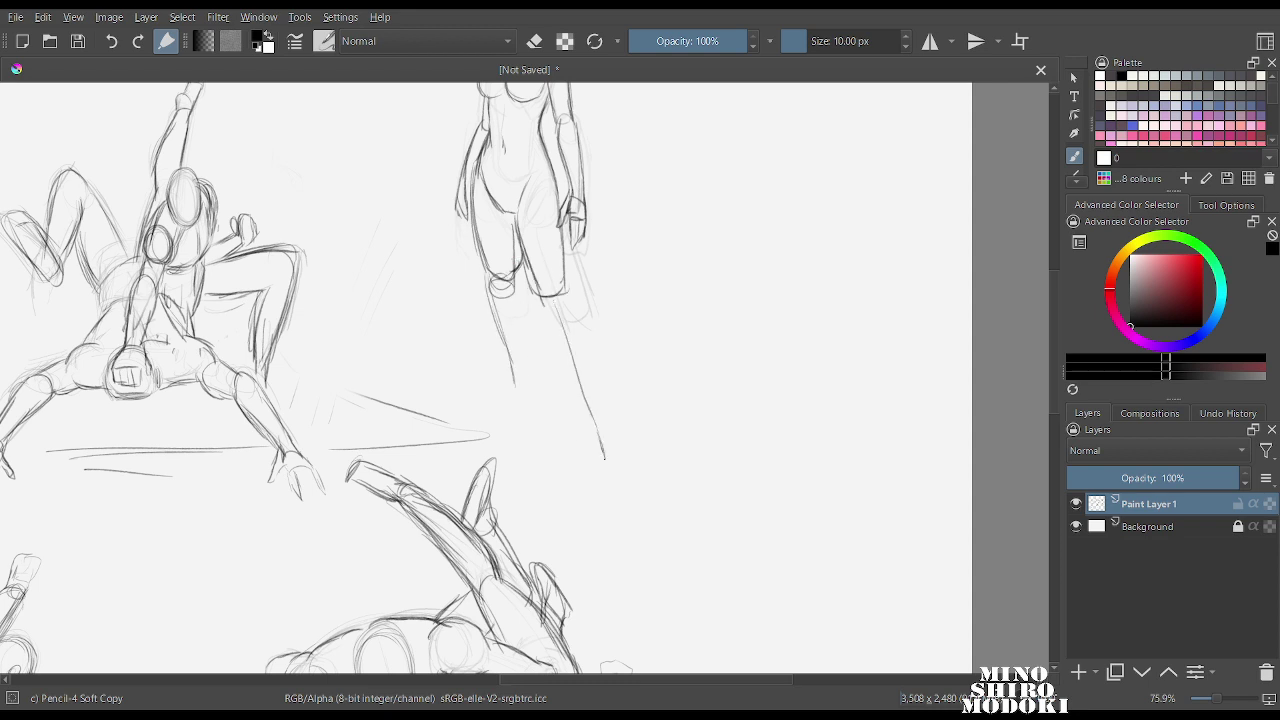
pyautogui.moveTo(512, 378); pyautogui.dragTo(501, 418)
pyautogui.moveTo(516, 272); pyautogui.dragTo(513, 386)
pyautogui.moveTo(519, 305)
pyautogui.mouseDown()
pyautogui.moveTo(524, 379)
pyautogui.moveTo(542, 297)
pyautogui.moveTo(582, 372)
pyautogui.moveTo(560, 362)
pyautogui.moveTo(580, 406)
pyautogui.mouseUp()
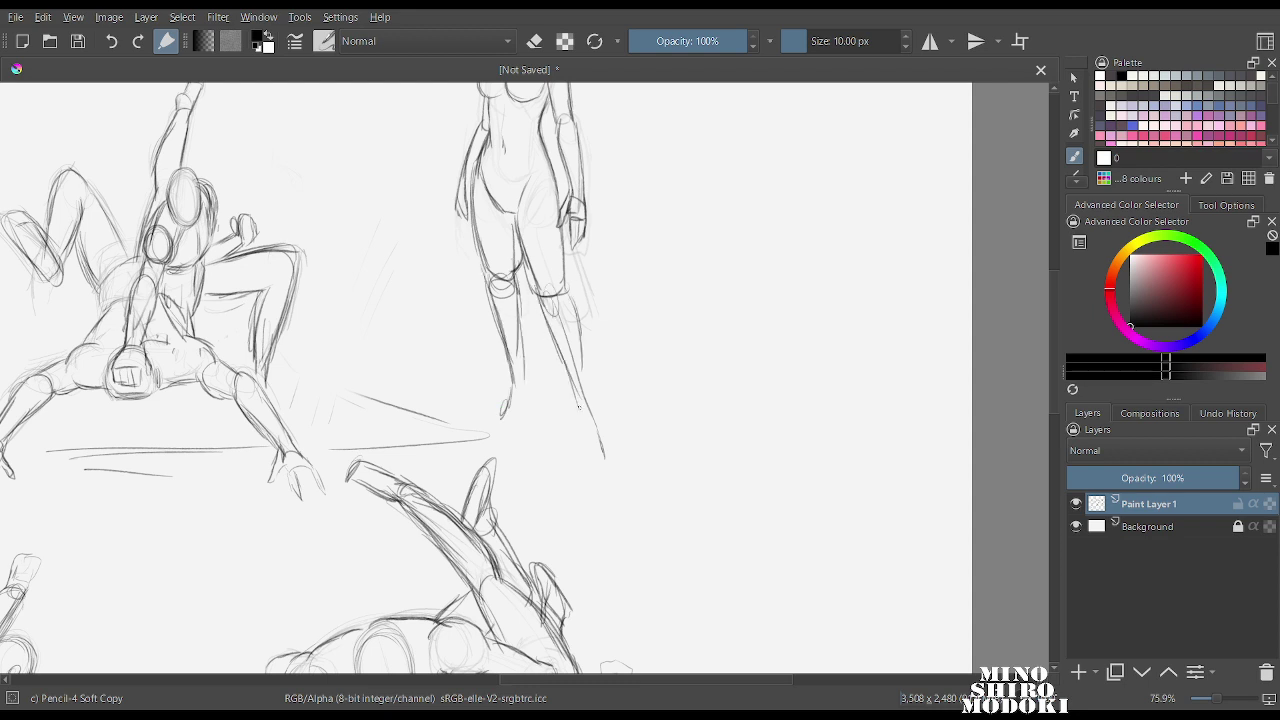
# Contour the near calf and ankle, add both feet, and firm up the inner line of the far leg.
pyautogui.moveTo(560, 282); pyautogui.dragTo(586, 374)
pyautogui.moveTo(578, 318); pyautogui.dragTo(600, 444)
pyautogui.moveTo(566, 362); pyautogui.dragTo(600, 458)
pyautogui.moveTo(584, 422)
pyautogui.mouseDown()
pyautogui.moveTo(588, 462)
pyautogui.moveTo(618, 478)
pyautogui.moveTo(590, 476)
pyautogui.moveTo(618, 476)
pyautogui.mouseUp()
pyautogui.moveTo(598, 478); pyautogui.dragTo(620, 480)
pyautogui.moveTo(516, 278)
pyautogui.mouseDown()
pyautogui.moveTo(524, 408)
pyautogui.moveTo(492, 420)
pyautogui.moveTo(516, 424)
pyautogui.moveTo(512, 434)
pyautogui.mouseUp()
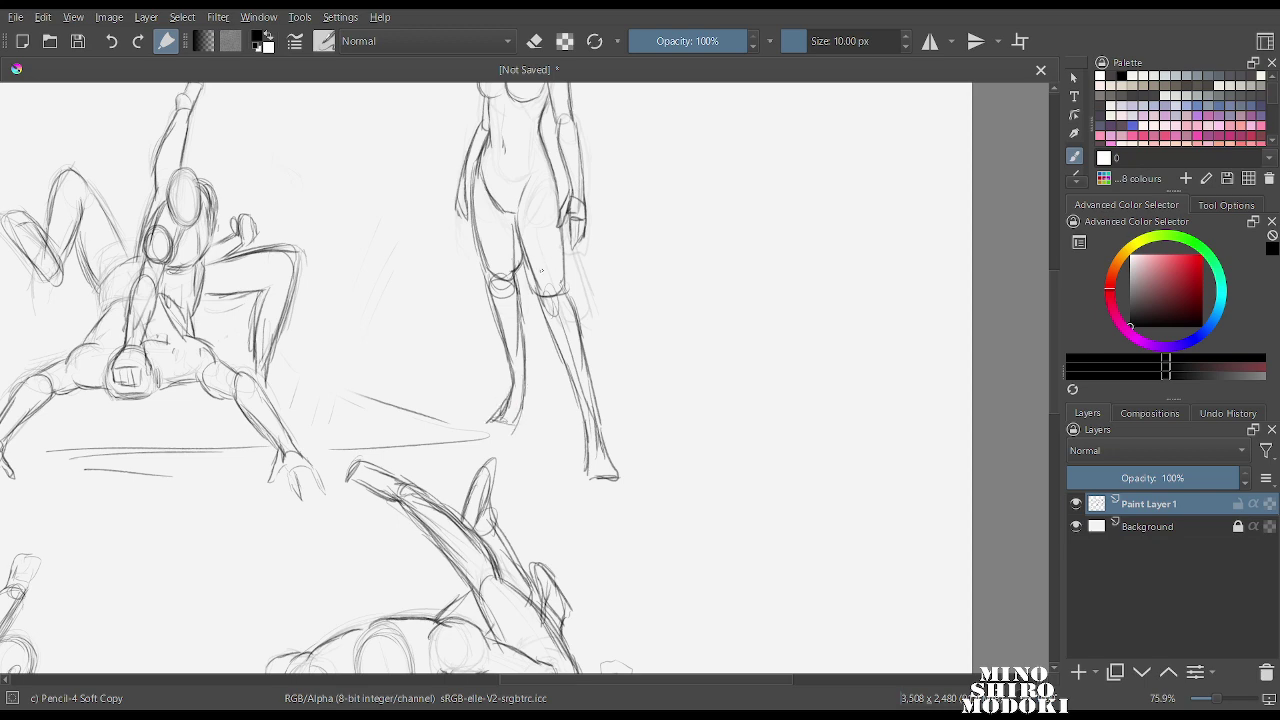
pyautogui.moveTo(514, 242); pyautogui.dragTo(518, 268)
# Select the standing figure and move it down beside the lifting pair in the lower row, scaling it down slightly.
pyautogui.press('m')
pyautogui.scroll(-3, 634, 212)
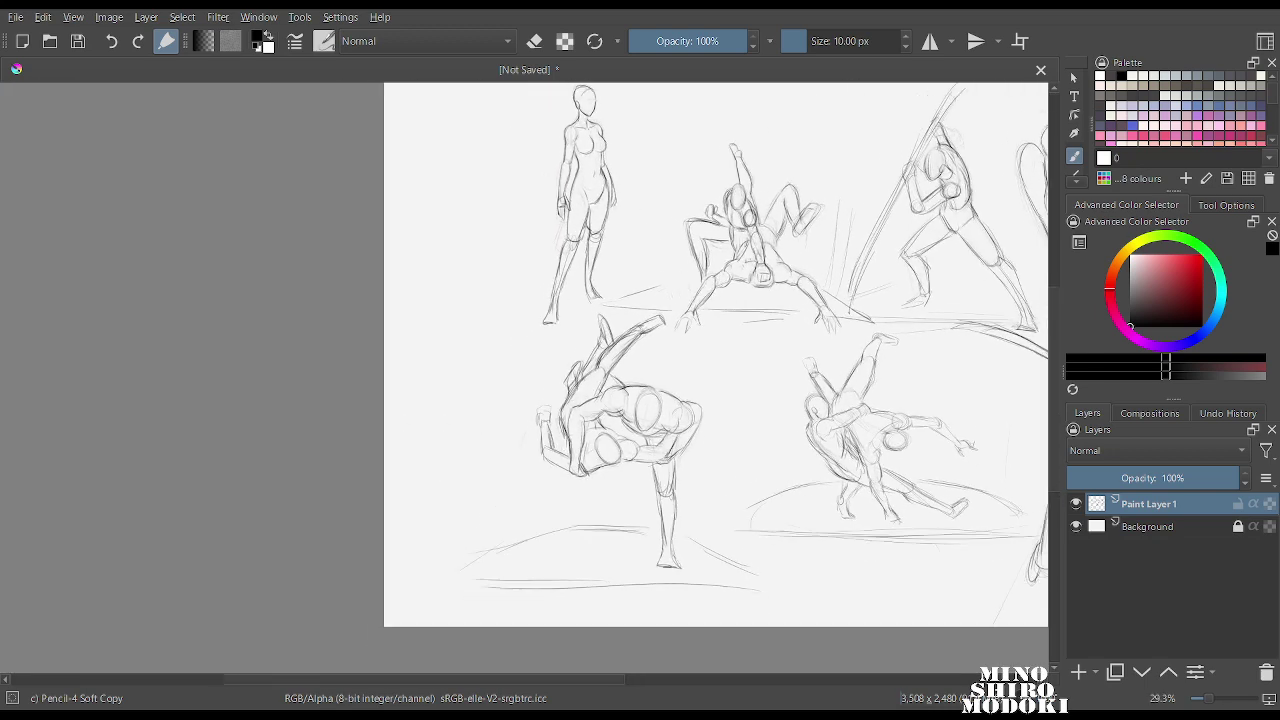
pyautogui.press('m')
pyautogui.scroll(-2, 634, 232)
pyautogui.scroll(1, 500, 170)
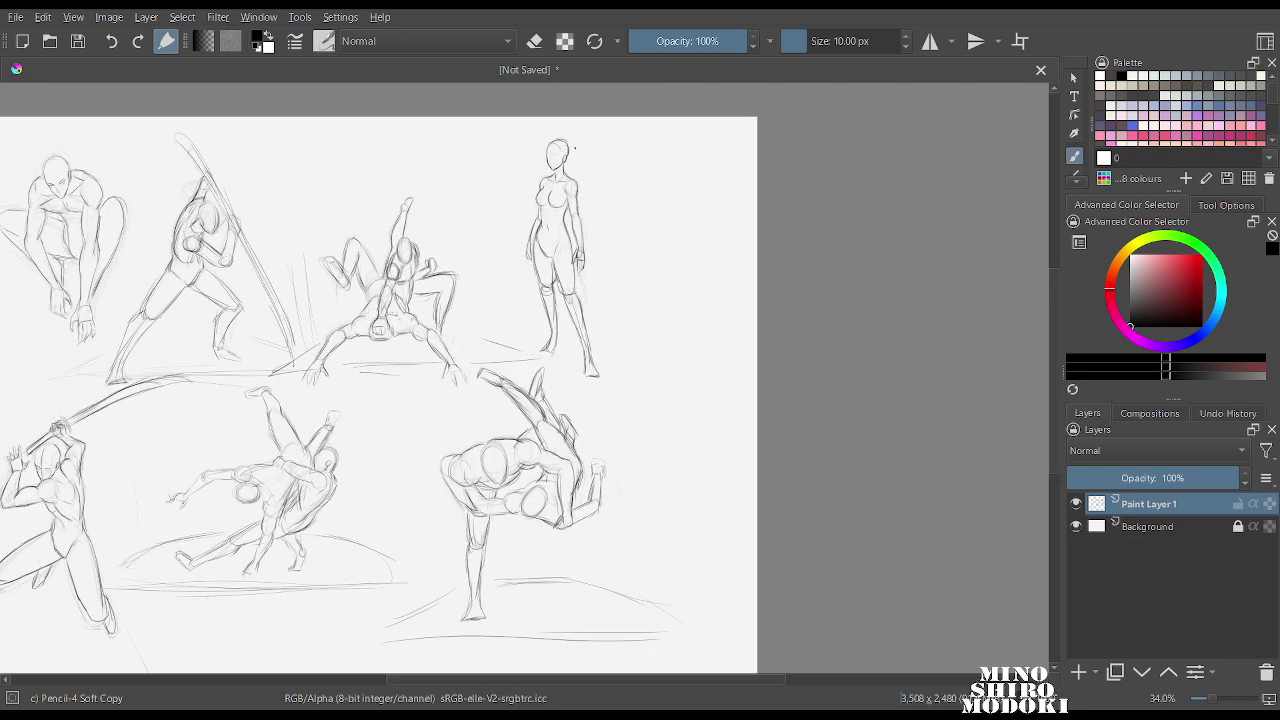
pyautogui.moveTo(500, 182)
pyautogui.mouseDown()
pyautogui.moveTo(618, 128)
pyautogui.moveTo(522, 346)
pyautogui.moveTo(684, 330)
pyautogui.moveTo(618, 128)
pyautogui.mouseUp()
pyautogui.hotkey('ctrl', 't')
pyautogui.moveTo(587, 256); pyautogui.dragTo(680, 491)
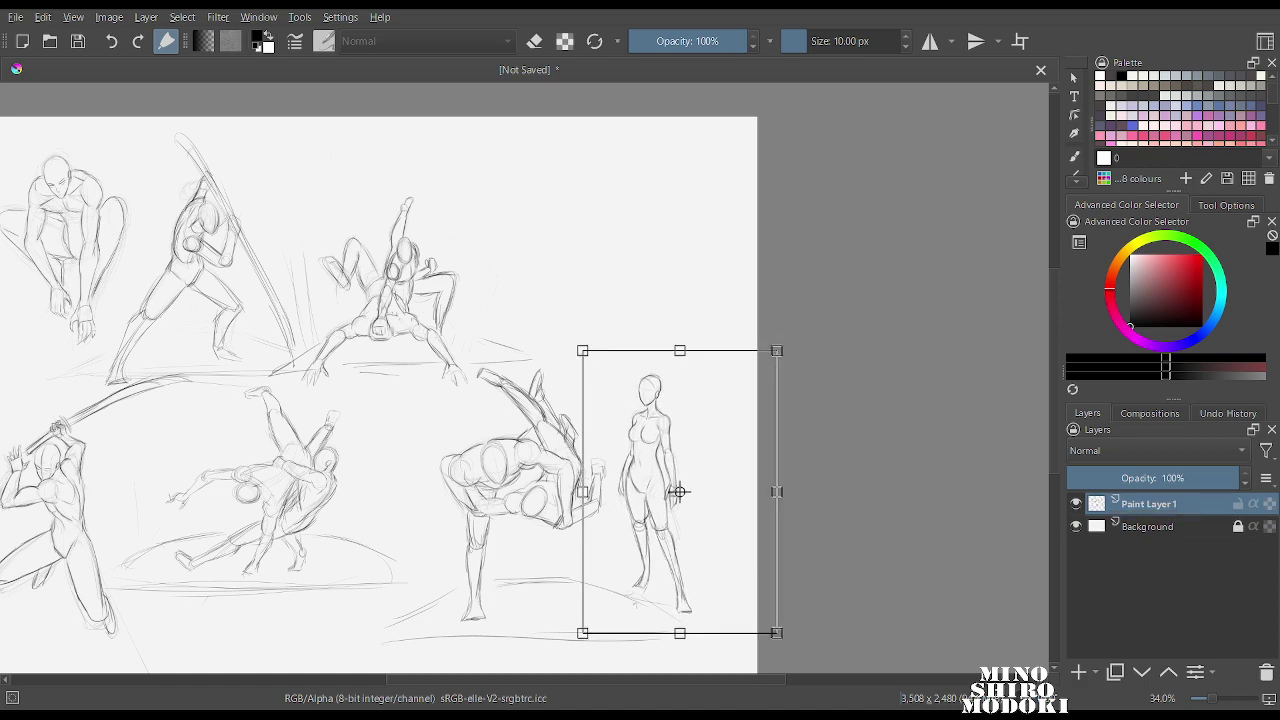
pyautogui.moveTo(777, 350); pyautogui.dragTo(757, 381)
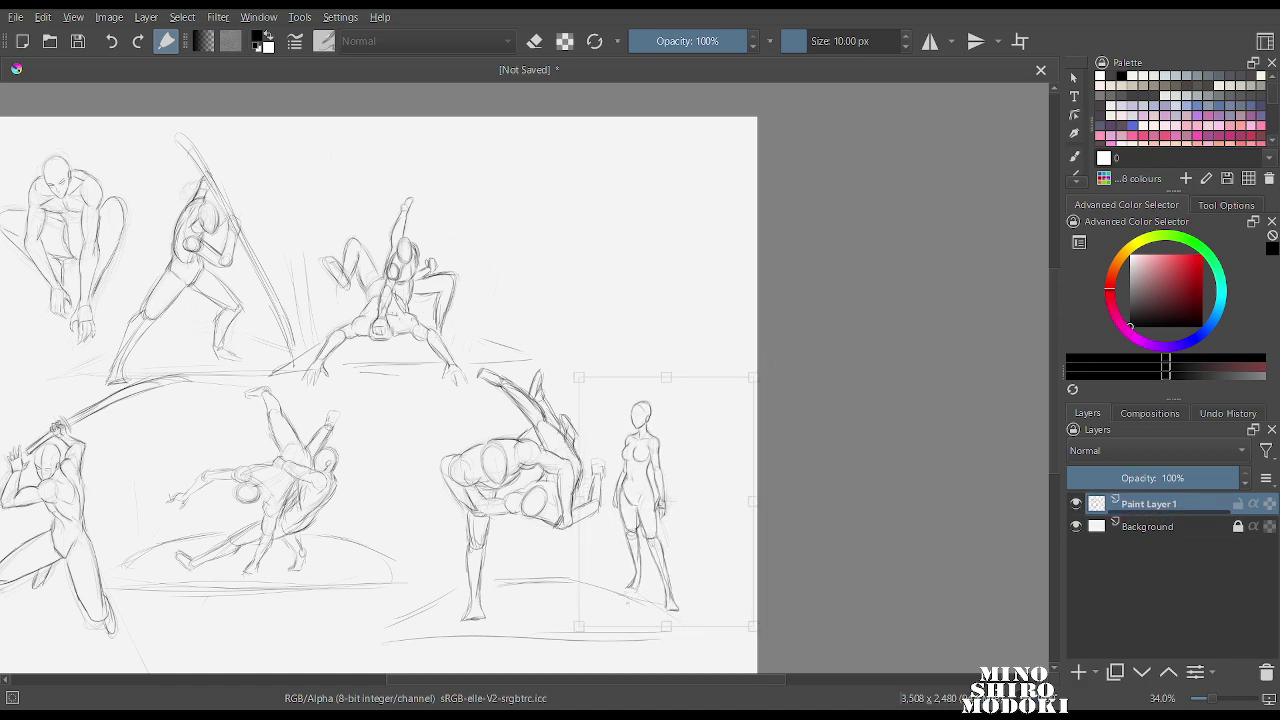
# Shrink the standing figure further, adjust its position so its feet meet the ground line, apply the transform and deselect.
pyautogui.scroll(1, 672, 428)
pyautogui.moveTo(660, 530); pyautogui.dragTo(652, 301)
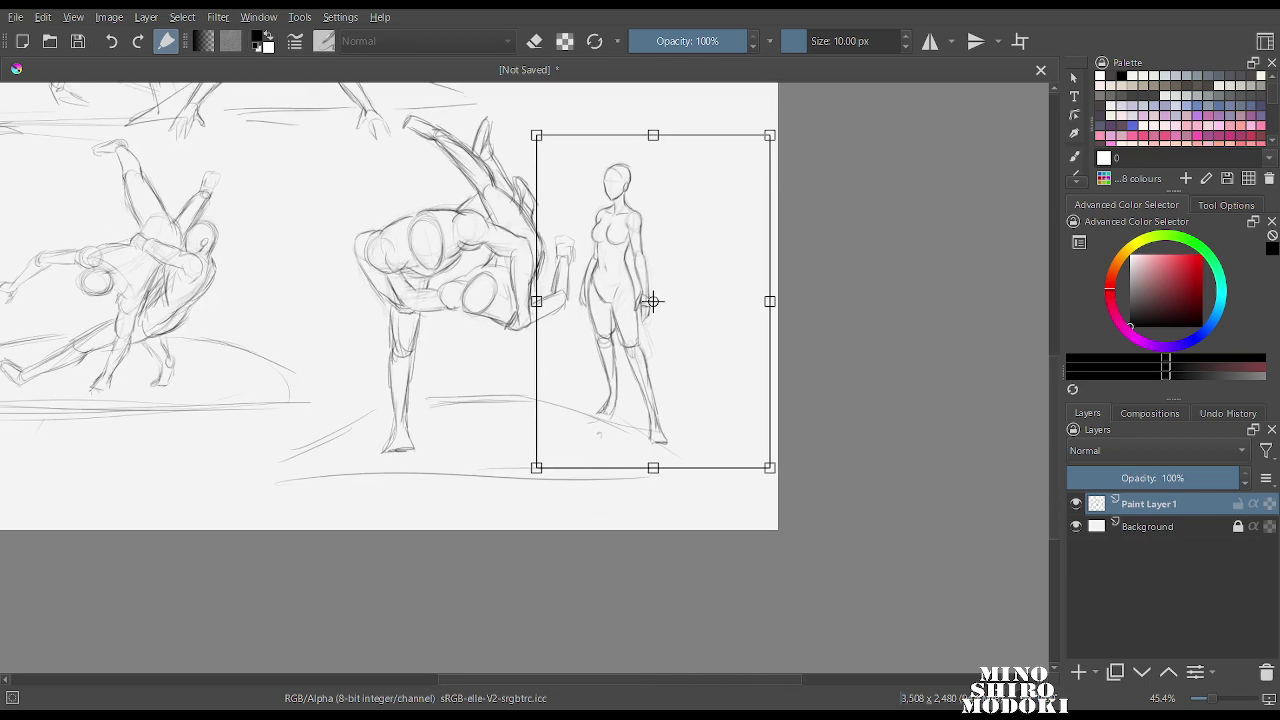
pyautogui.moveTo(769, 135); pyautogui.dragTo(746, 173)
pyautogui.moveTo(641, 320); pyautogui.dragTo(644, 321)
pyautogui.moveTo(664, 233)
pyautogui.mouseDown()
pyautogui.moveTo(664, 272)
pyautogui.moveTo(664, 198)
pyautogui.mouseUp()
pyautogui.press('Return')
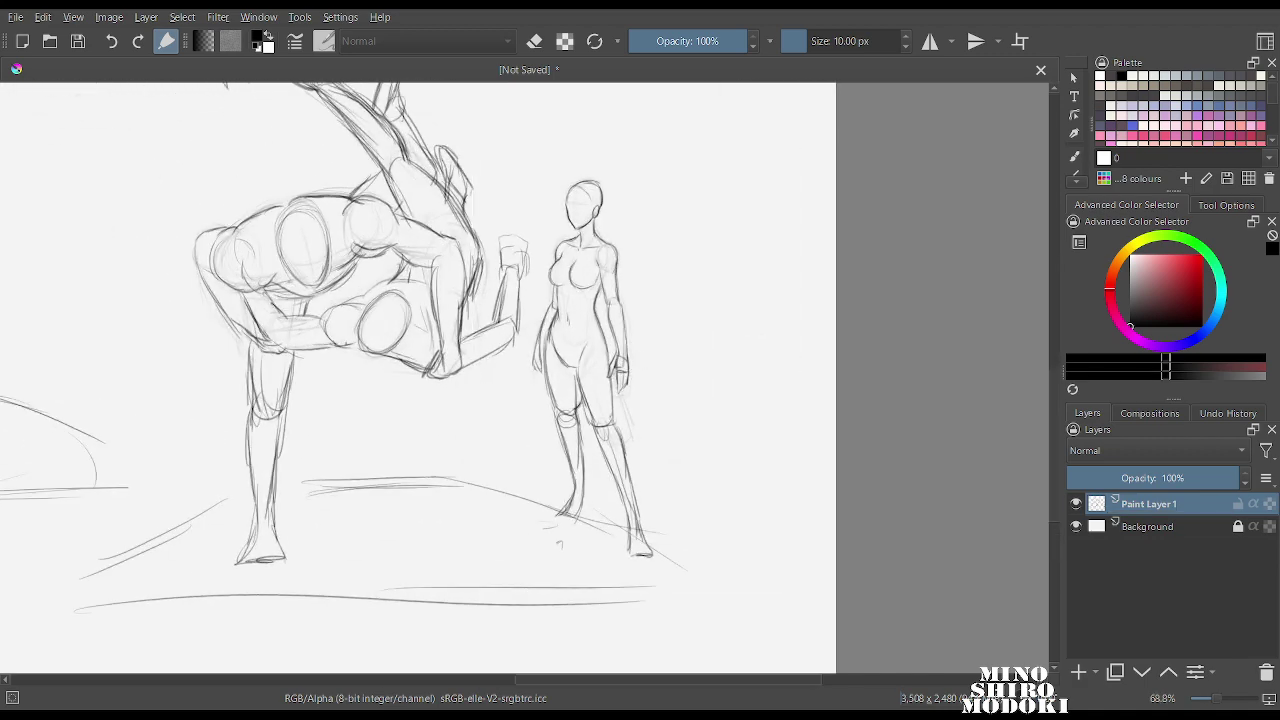
pyautogui.hotkey('ctrl', 'shift', 'a')
pyautogui.press('b')
# Draw small eyes and a mouth on the standing figure's face.
pyautogui.moveTo(575, 328); pyautogui.dragTo(575, 205)
pyautogui.scroll(4, 541, 272)
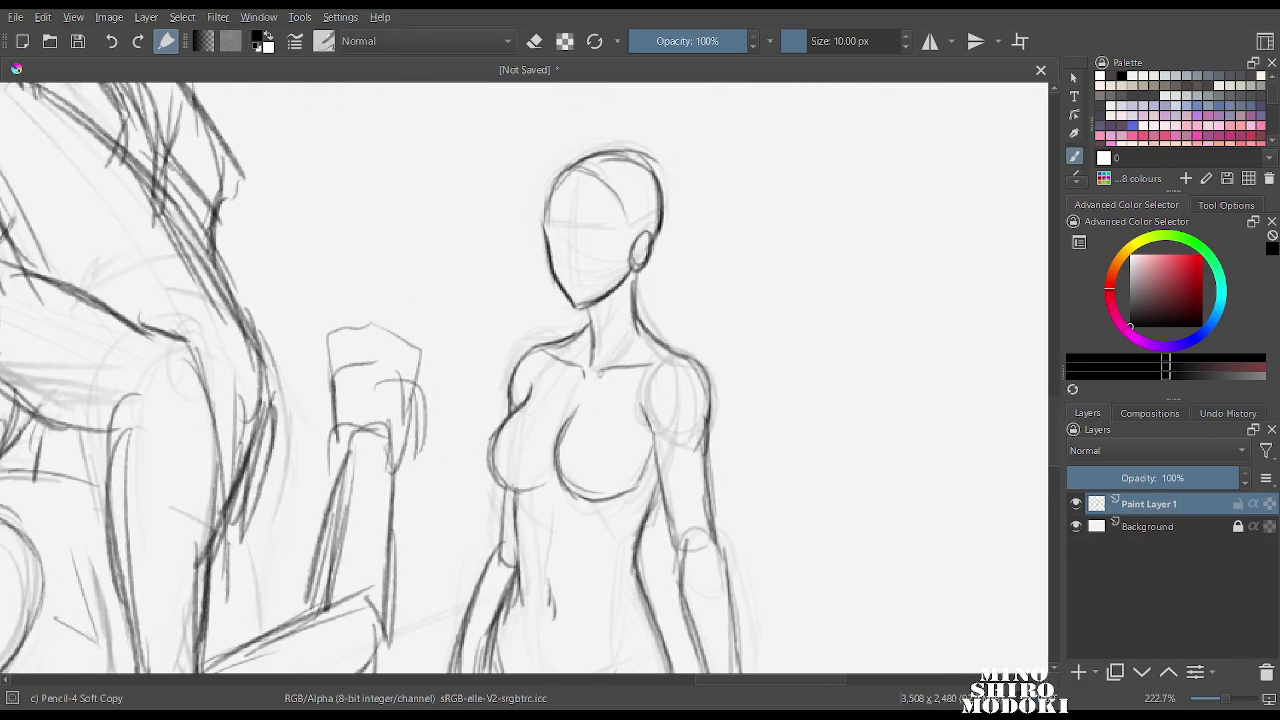
pyautogui.moveTo(551, 267)
pyautogui.mouseDown()
pyautogui.moveTo(552, 289)
pyautogui.moveTo(556, 273)
pyautogui.moveTo(592, 282)
pyautogui.mouseUp()
pyautogui.moveTo(572, 310)
pyautogui.mouseDown()
pyautogui.moveTo(574, 330)
pyautogui.moveTo(592, 330)
pyautogui.mouseUp()
pyautogui.scroll(-8, 671, 251)
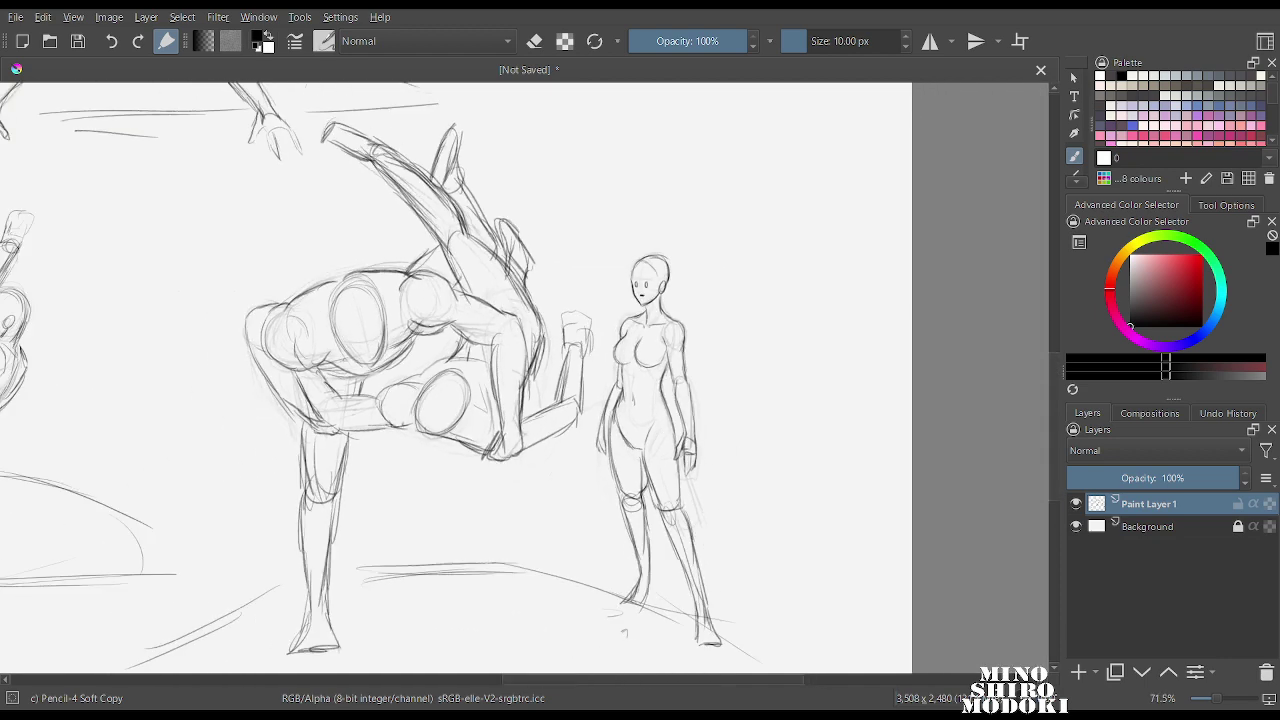
# Darken the contours of the standing figure's knees, lower legs and feet.
pyautogui.scroll(1, 641, 337)
pyautogui.scroll(5, 640, 441)
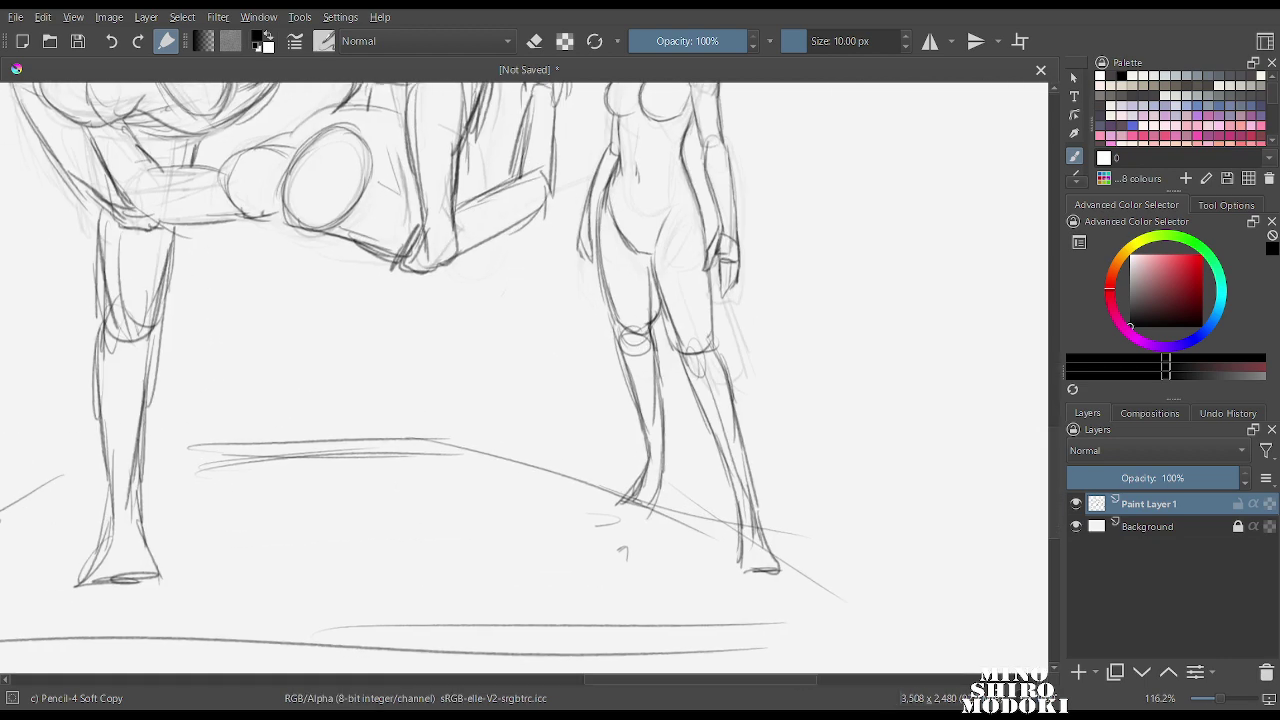
pyautogui.moveTo(640, 441)
pyautogui.mouseDown()
pyautogui.moveTo(617, 352)
pyautogui.moveTo(640, 415)
pyautogui.mouseUp()
pyautogui.moveTo(630, 371)
pyautogui.mouseDown()
pyautogui.moveTo(598, 416)
pyautogui.moveTo(621, 429)
pyautogui.mouseUp()
pyautogui.moveTo(699, 265)
pyautogui.mouseDown()
pyautogui.moveTo(716, 296)
pyautogui.moveTo(721, 376)
pyautogui.moveTo(706, 386)
pyautogui.moveTo(722, 432)
pyautogui.mouseUp()
pyautogui.moveTo(720, 360); pyautogui.dragTo(738, 448)
pyautogui.moveTo(720, 428)
pyautogui.mouseDown()
pyautogui.moveTo(715, 474)
pyautogui.moveTo(758, 480)
pyautogui.mouseUp()
pyautogui.moveTo(734, 408); pyautogui.dragTo(758, 470)
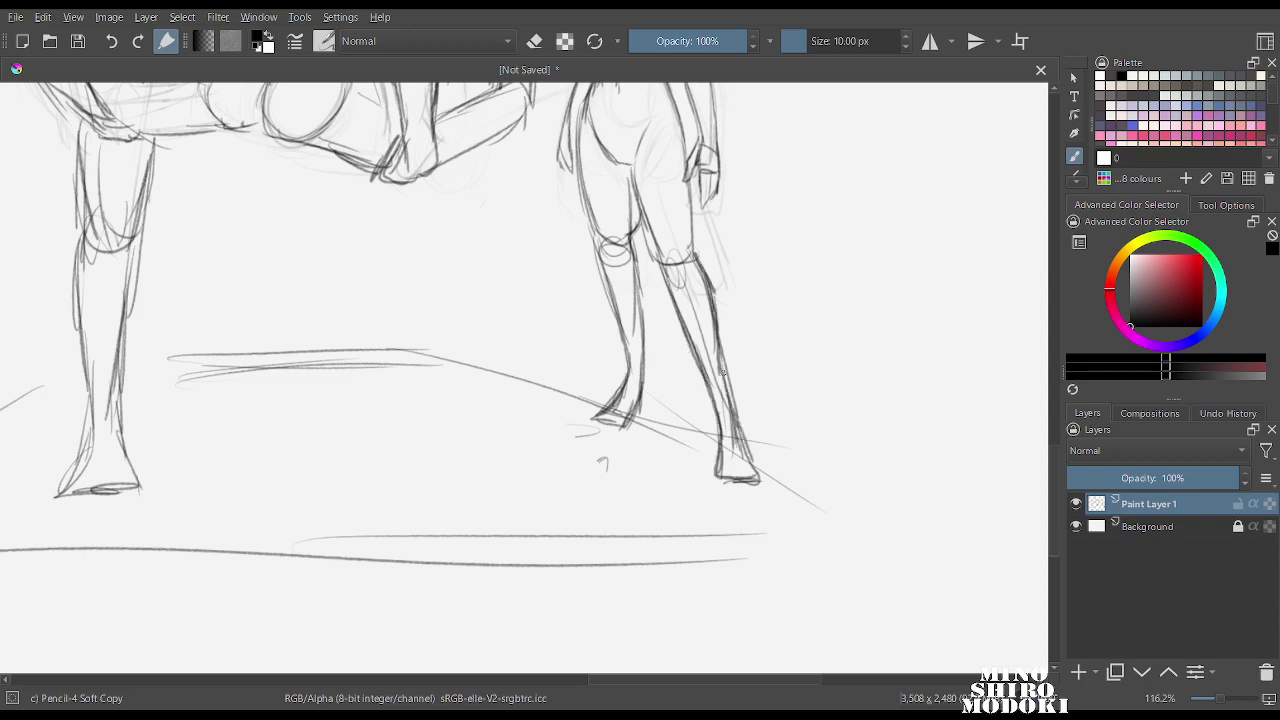
pyautogui.moveTo(779, 280)
pyautogui.mouseDown()
pyautogui.moveTo(777, 385)
pyautogui.moveTo(777, 305)
pyautogui.mouseUp()
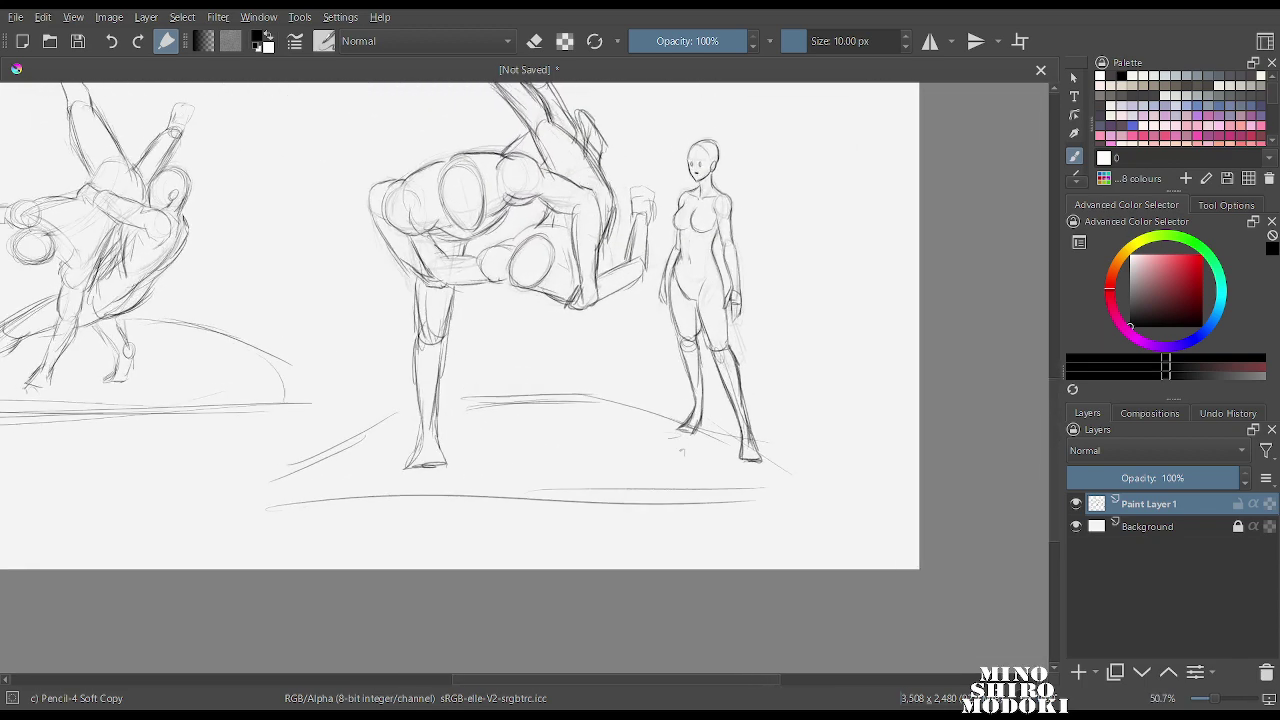
# Reselect the standing figure, scale it down slightly and shift it closer to the lifting pair, then deselect it.
pyautogui.moveTo(752, 109)
pyautogui.mouseDown()
pyautogui.moveTo(671, 148)
pyautogui.moveTo(645, 404)
pyautogui.moveTo(705, 458)
pyautogui.moveTo(825, 440)
pyautogui.mouseUp()
pyautogui.hotkey('ctrl', 't')
pyautogui.moveTo(734, 291); pyautogui.dragTo(722, 293)
pyautogui.press('Return')
pyautogui.press('Return')
pyautogui.hotkey('ctrl', 'shift', 'a')
pyautogui.press('b')
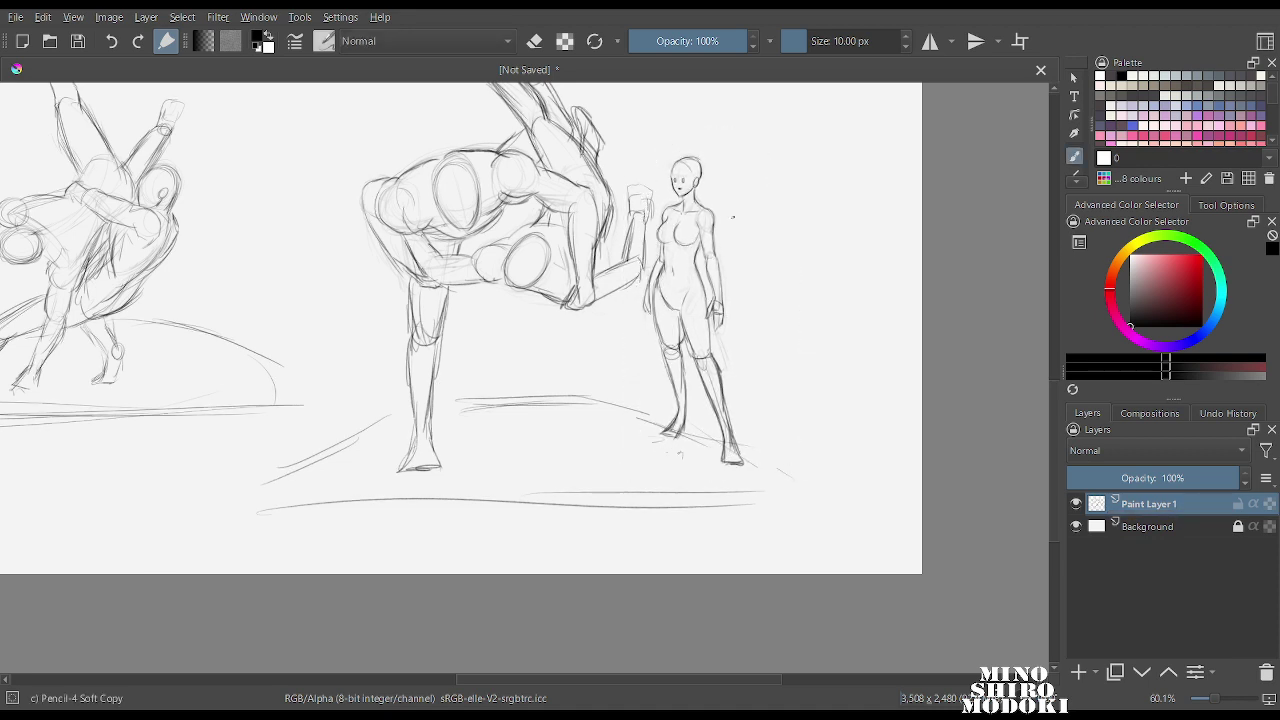
# Draw two vertical dividing lines between the lower grappling pairs and add ground lines on both sides of the lifting scene.
pyautogui.moveTo(266, 150); pyautogui.dragTo(235, 532)
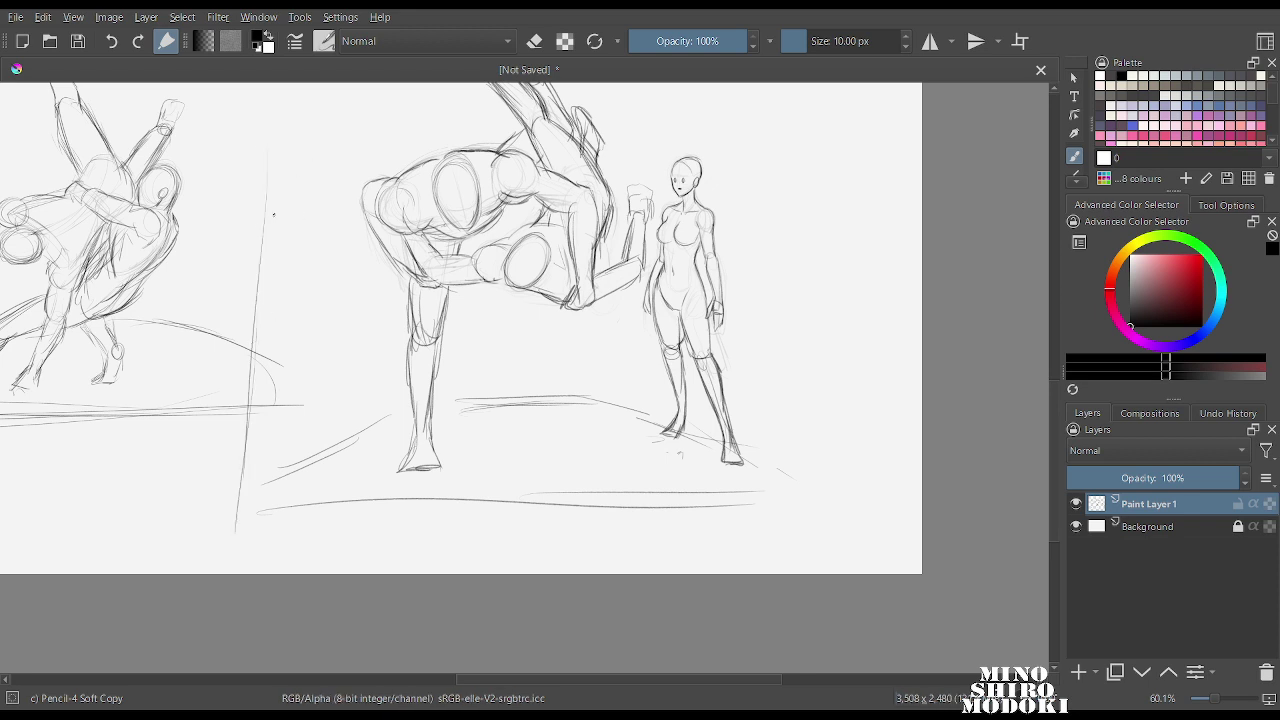
pyautogui.moveTo(215, 220)
pyautogui.mouseDown()
pyautogui.moveTo(182, 495)
pyautogui.moveTo(356, 398)
pyautogui.mouseUp()
pyautogui.moveTo(90, 552); pyautogui.dragTo(240, 468)
pyautogui.moveTo(733, 349)
pyautogui.mouseDown()
pyautogui.moveTo(905, 381)
pyautogui.moveTo(885, 390)
pyautogui.moveTo(888, 484)
pyautogui.mouseUp()
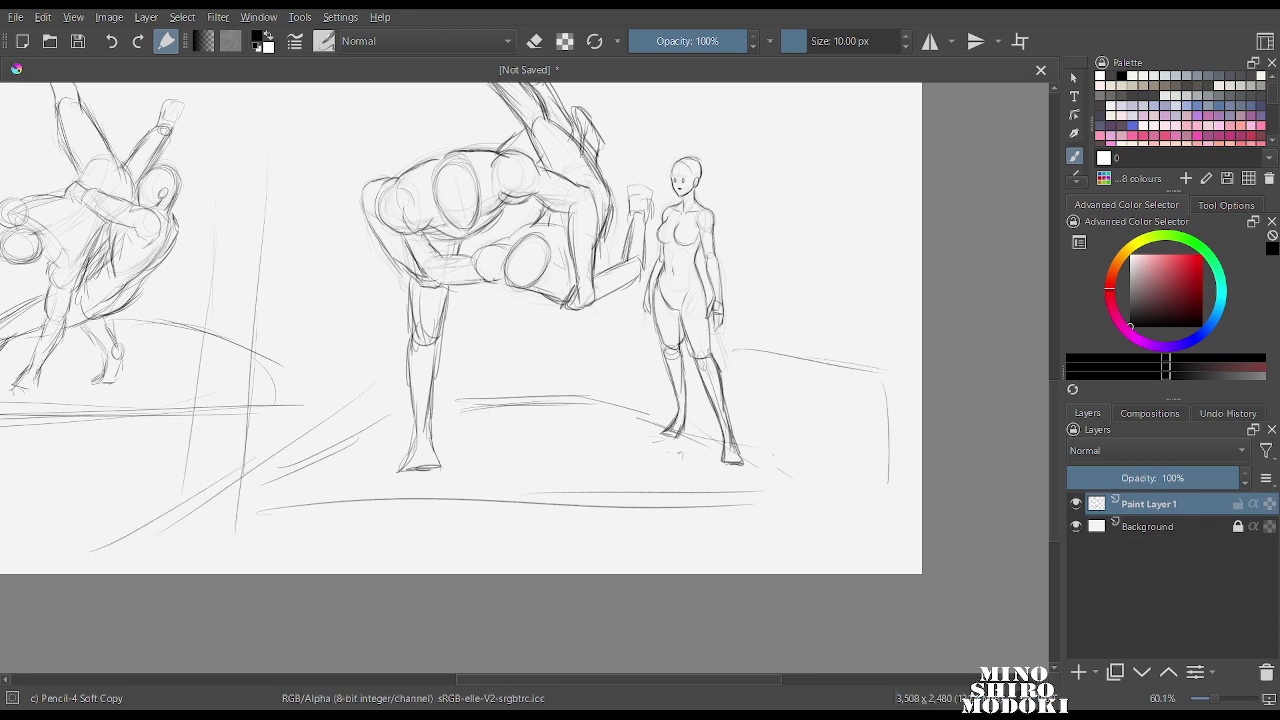
pyautogui.moveTo(772, 457); pyautogui.dragTo(850, 470)
# Examine the page composition and the lower-row figures at several zoom levels.
pyautogui.scroll(-4, 900, 326)
pyautogui.scroll(-1, 900, 330)
pyautogui.scroll(2, 857, 268)
pyautogui.moveTo(857, 268); pyautogui.dragTo(847, 356)
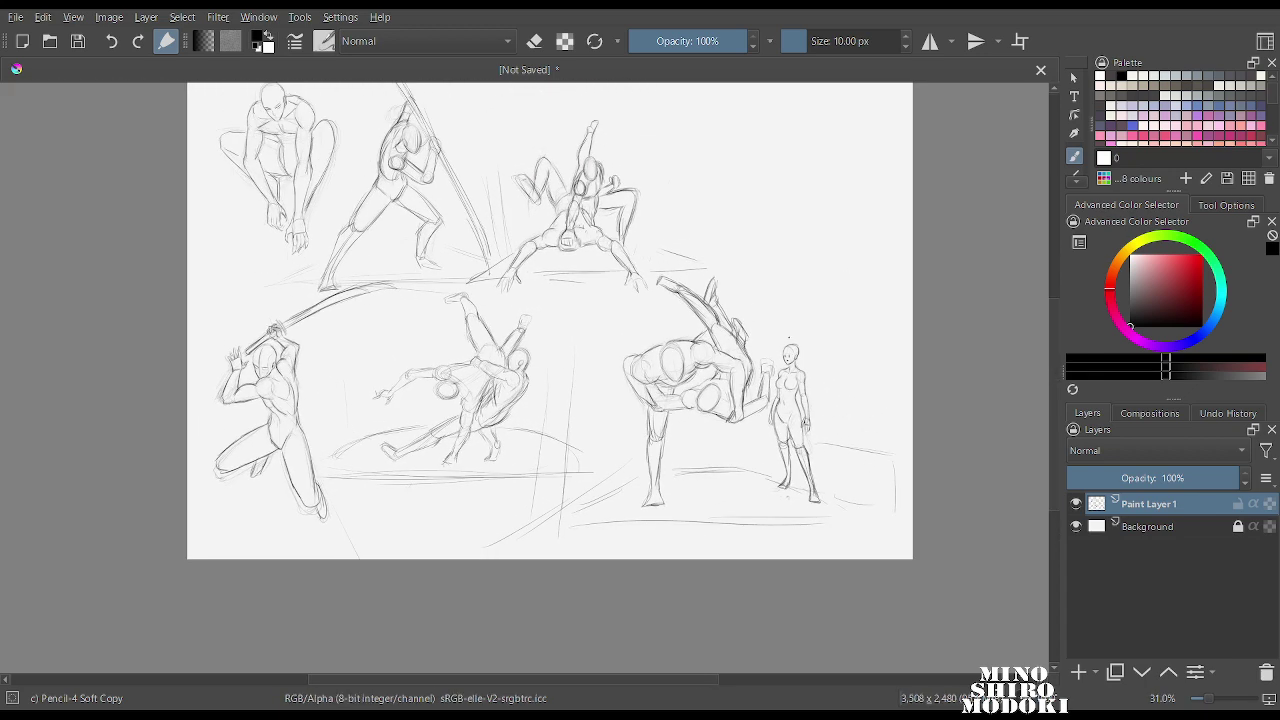
pyautogui.scroll(3, 732, 396)
pyautogui.moveTo(732, 396); pyautogui.dragTo(681, 366)
pyautogui.scroll(-4, 728, 305)
pyautogui.scroll(4, 728, 305)
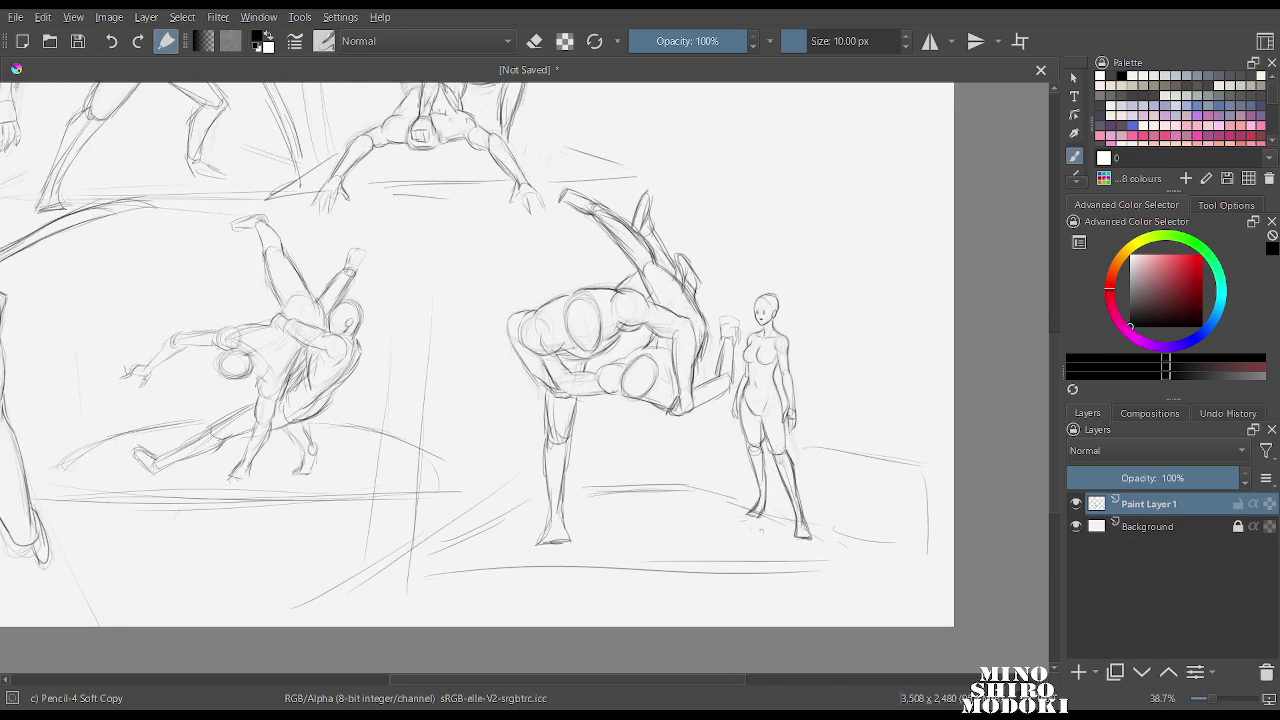
pyautogui.moveTo(797, 120); pyautogui.dragTo(785, 252)
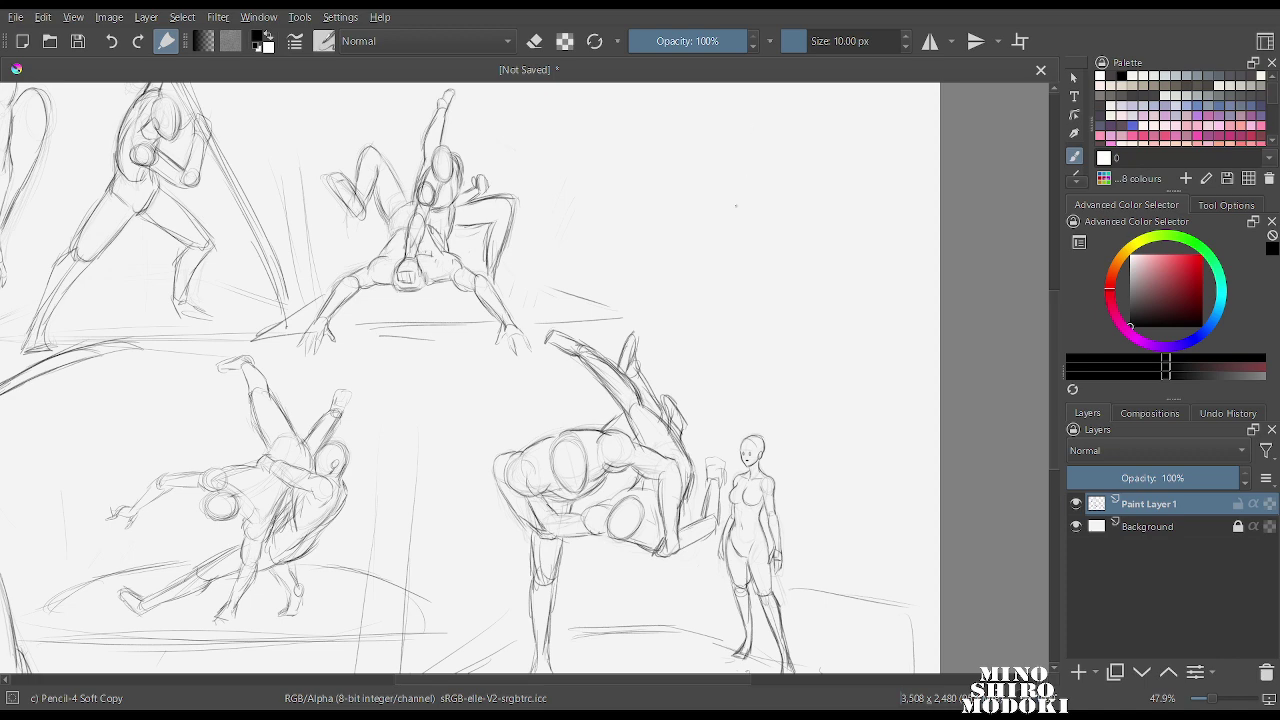
pyautogui.scroll(-4, 800, 205)
pyautogui.scroll(4, 770, 215)
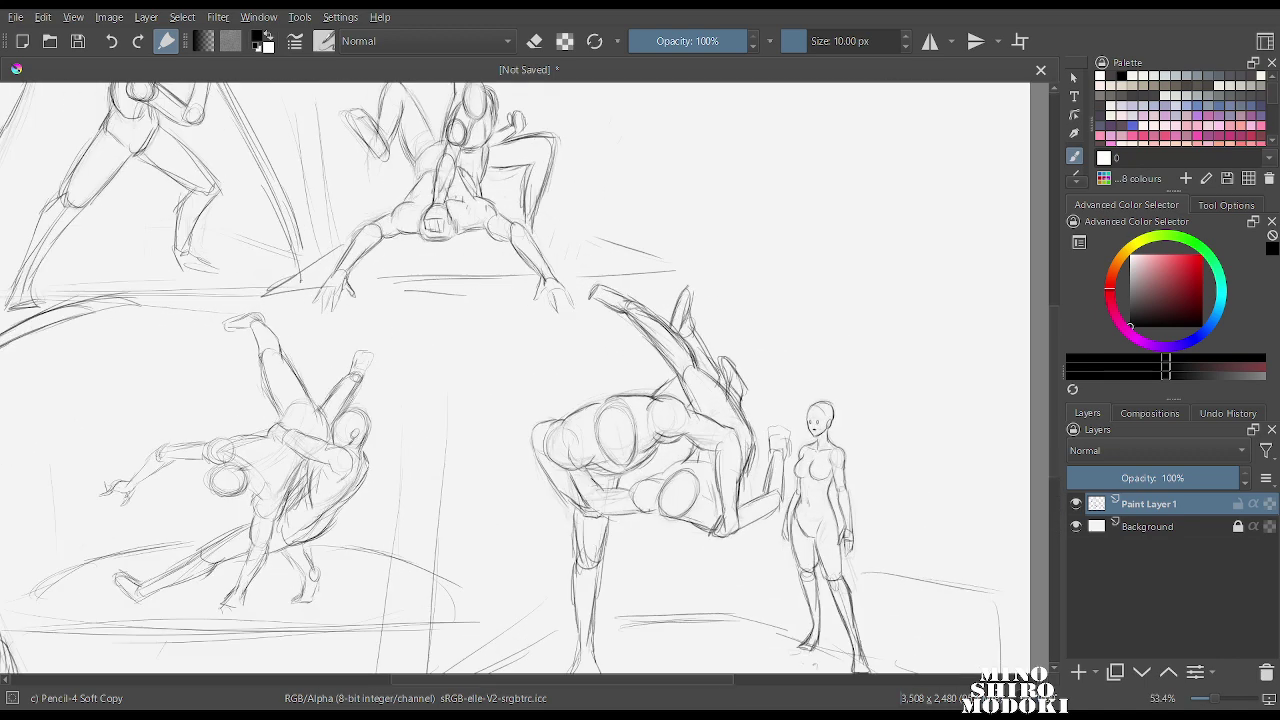
# Draw an exclamation mark above the head of the standing figure beside the lifting pair.
pyautogui.moveTo(780, 330); pyautogui.dragTo(733, 219)
pyautogui.scroll(3, 746, 178)
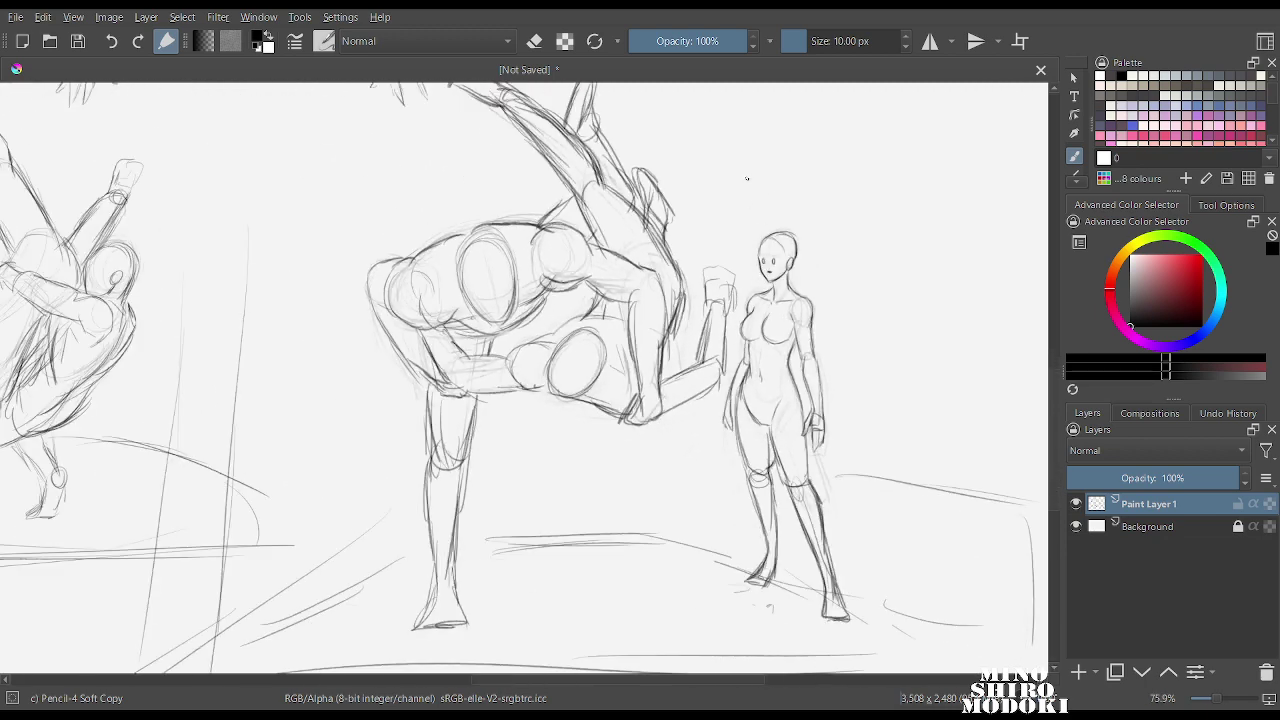
pyautogui.moveTo(730, 165); pyautogui.dragTo(740, 208)
pyautogui.moveTo(730, 165)
pyautogui.mouseDown()
pyautogui.moveTo(749, 170)
pyautogui.moveTo(744, 238)
pyautogui.mouseUp()
pyautogui.scroll(-4, 600, 380)
pyautogui.scroll(3, 600, 380)
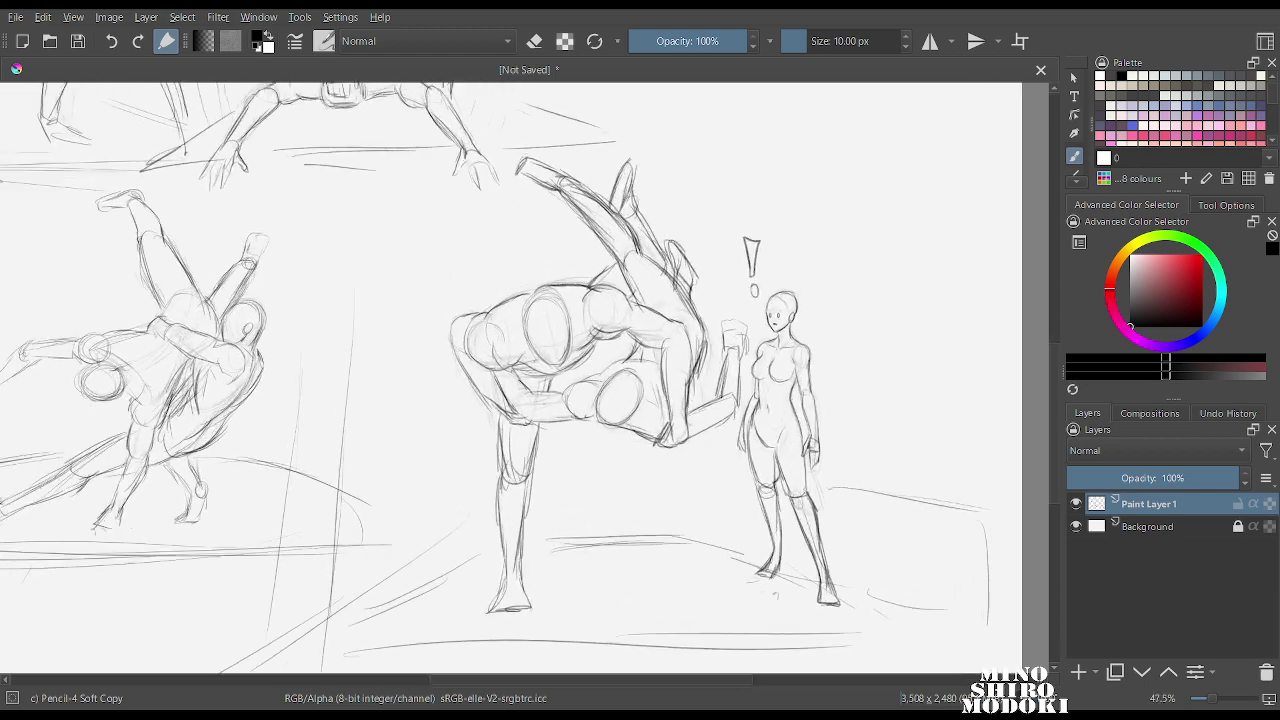
pyautogui.scroll(-1, 803, 300)
pyautogui.scroll(3, 803, 250)
pyautogui.scroll(-1, 838, 340)
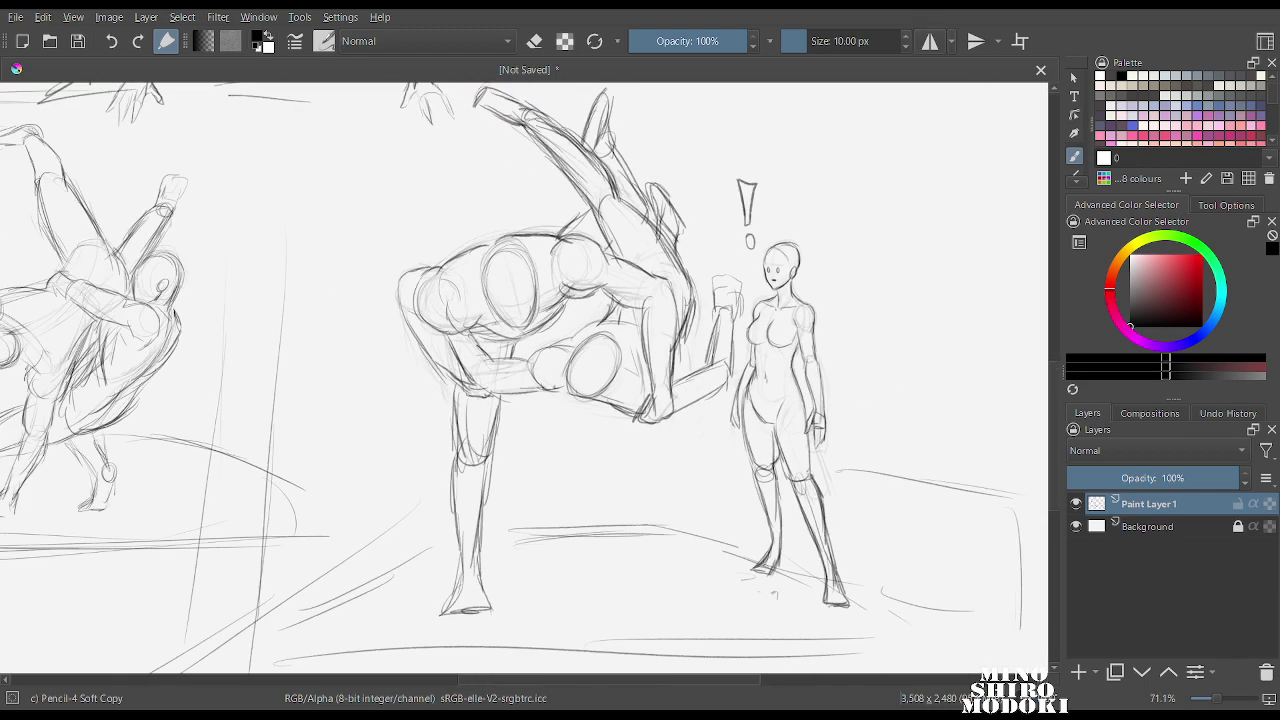
pyautogui.scroll(-4, 748, 221)
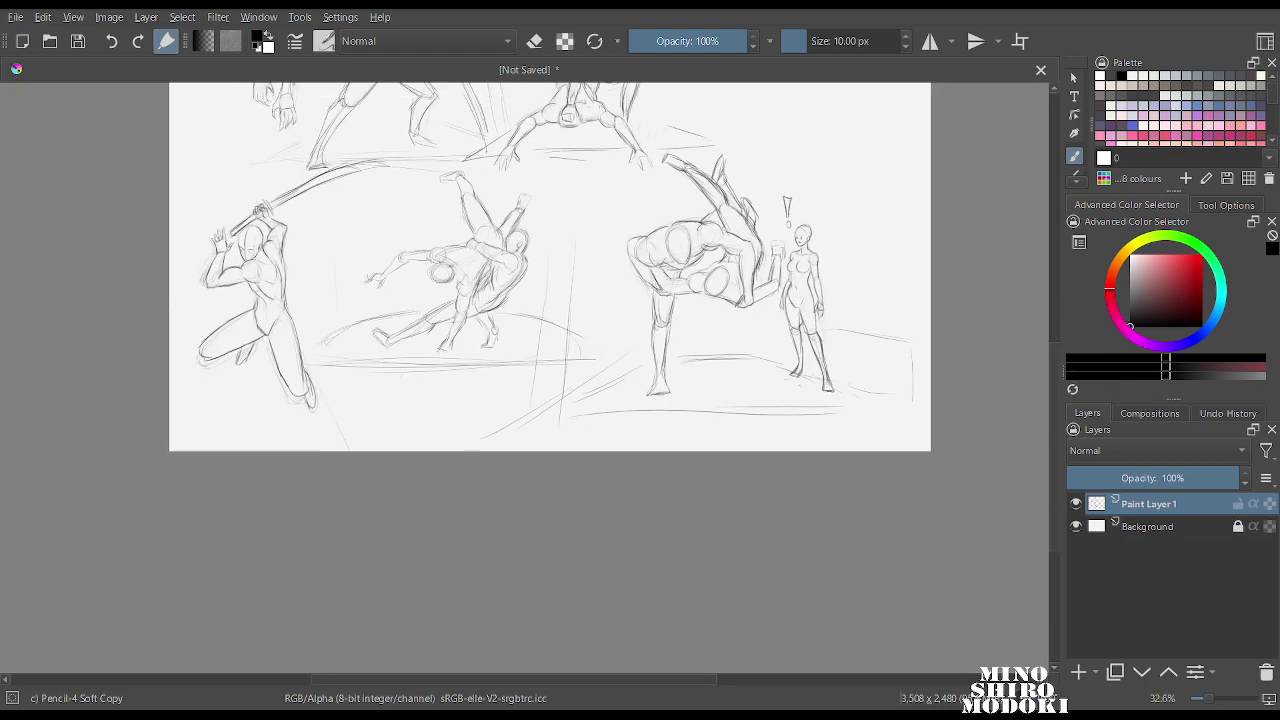
# Rough in a new figure in the page's upper-right area, with an oval head, curved torso, pelvis and bent raised arm.
pyautogui.scroll(3, 800, 370)
pyautogui.scroll(2, 736, 228)
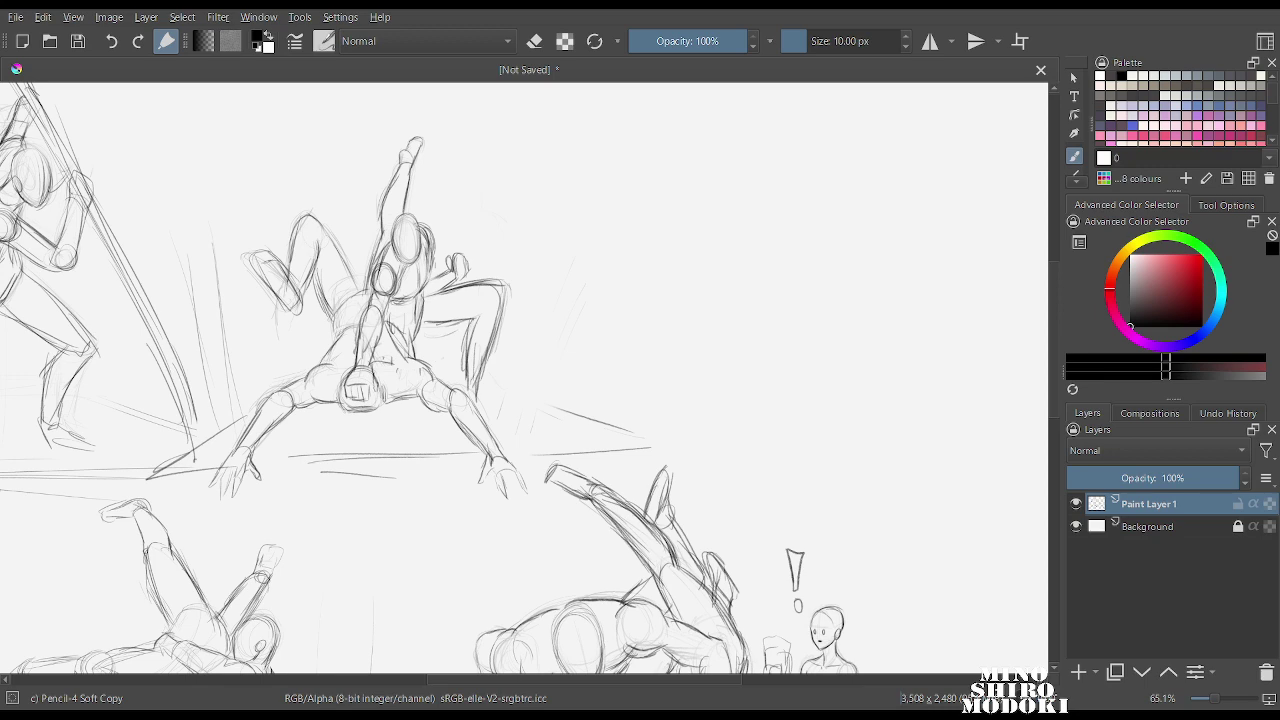
pyautogui.scroll(-2, 814, 255)
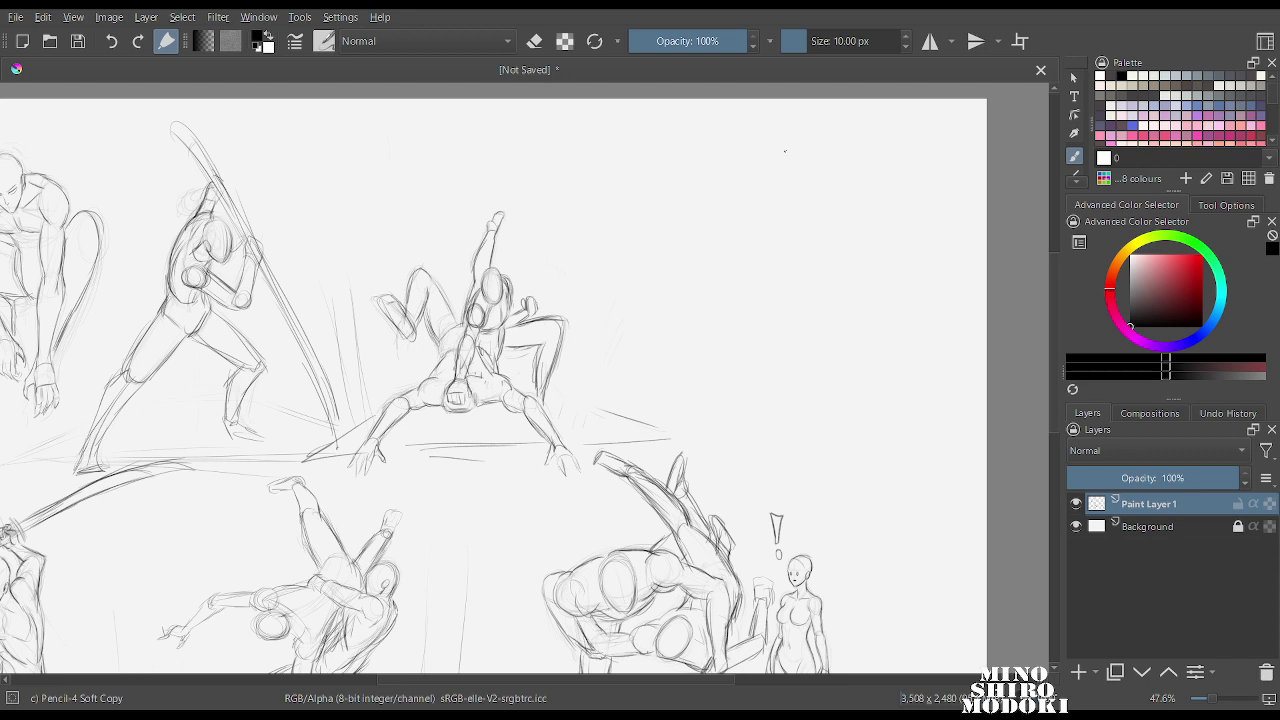
pyautogui.moveTo(805, 182)
pyautogui.mouseDown()
pyautogui.moveTo(782, 172)
pyautogui.moveTo(812, 170)
pyautogui.moveTo(798, 180)
pyautogui.mouseUp()
pyautogui.moveTo(774, 212); pyautogui.dragTo(798, 244)
pyautogui.moveTo(813, 245); pyautogui.dragTo(808, 300)
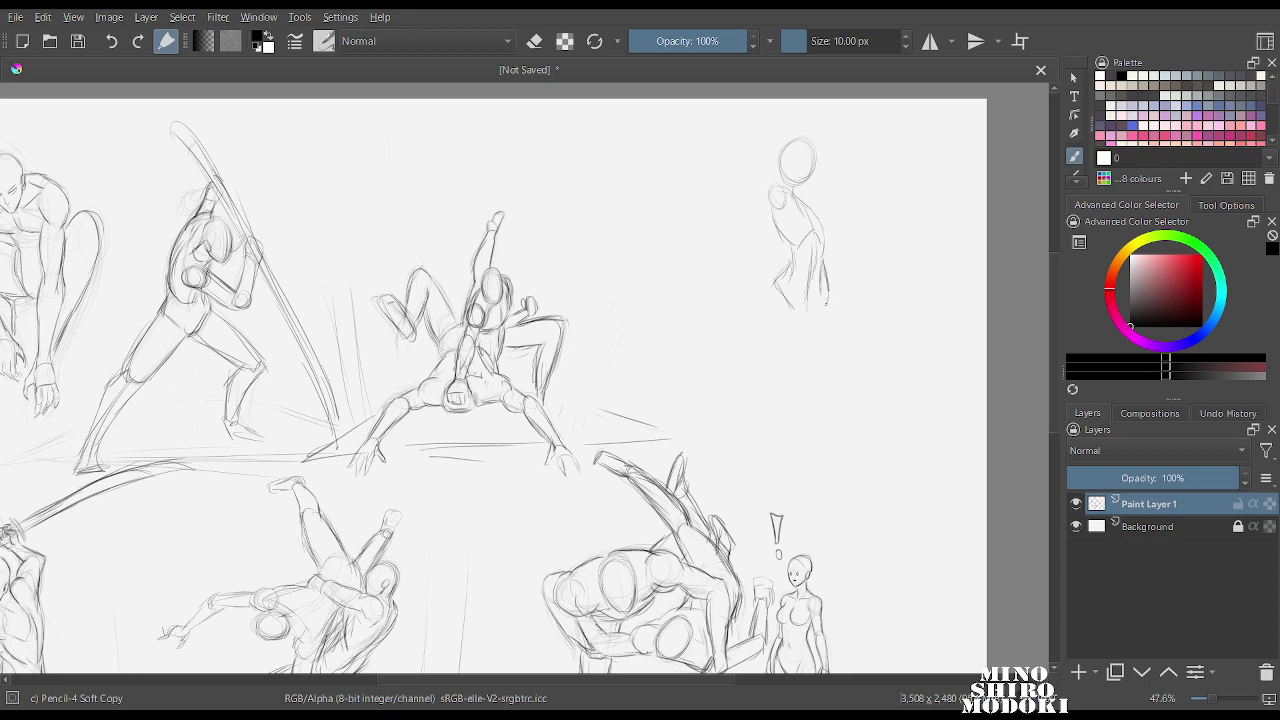
pyautogui.moveTo(812, 256); pyautogui.dragTo(808, 303)
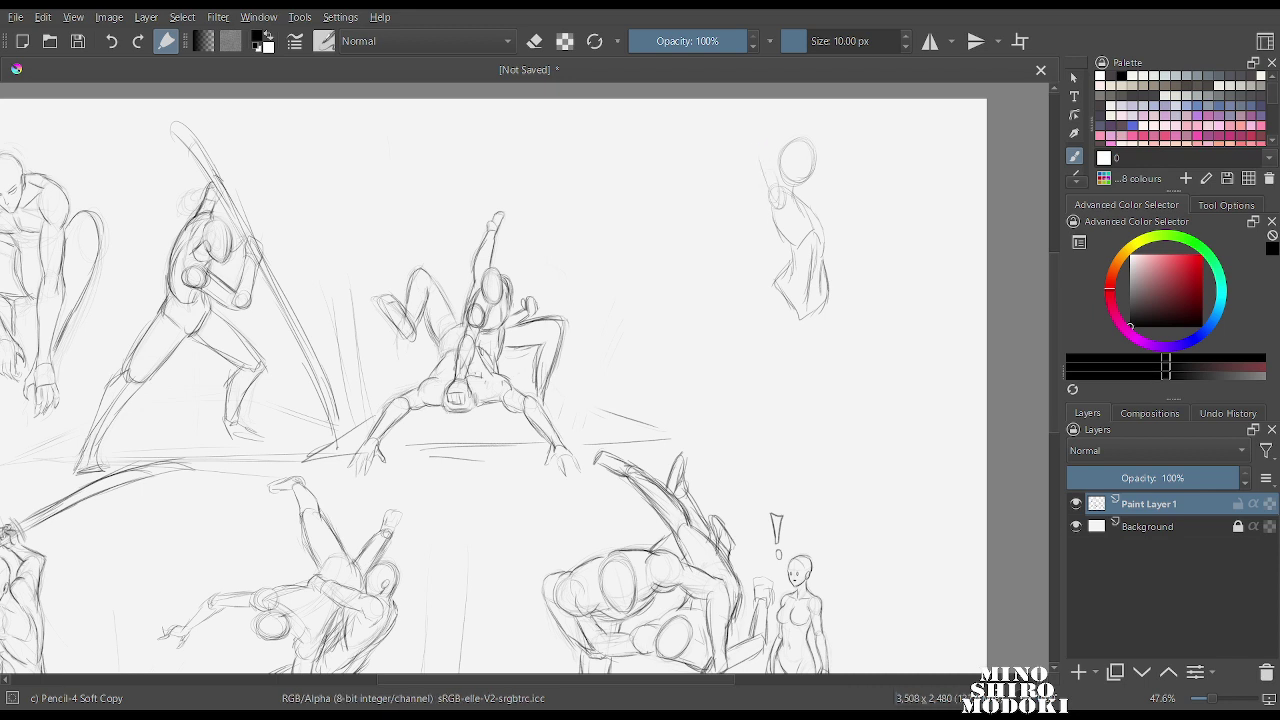
pyautogui.moveTo(775, 190)
pyautogui.mouseDown()
pyautogui.moveTo(758, 123)
pyautogui.moveTo(769, 203)
pyautogui.mouseUp()
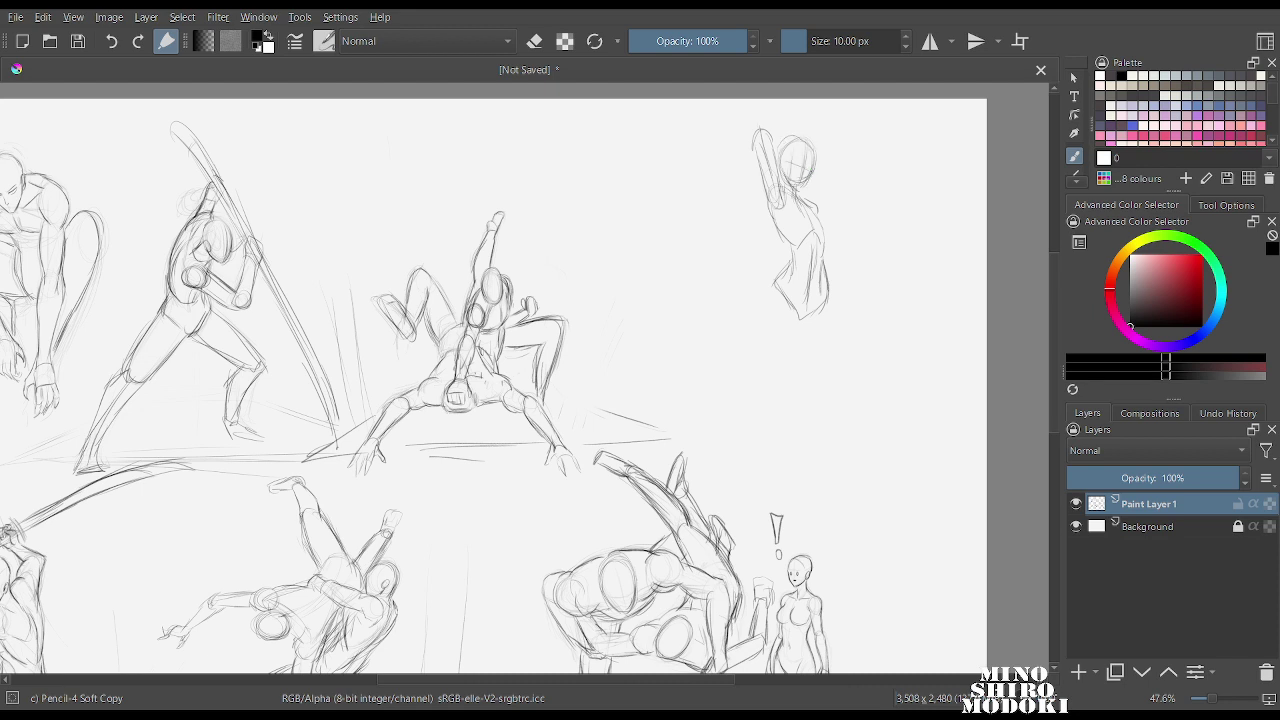
pyautogui.moveTo(754, 144); pyautogui.dragTo(755, 184)
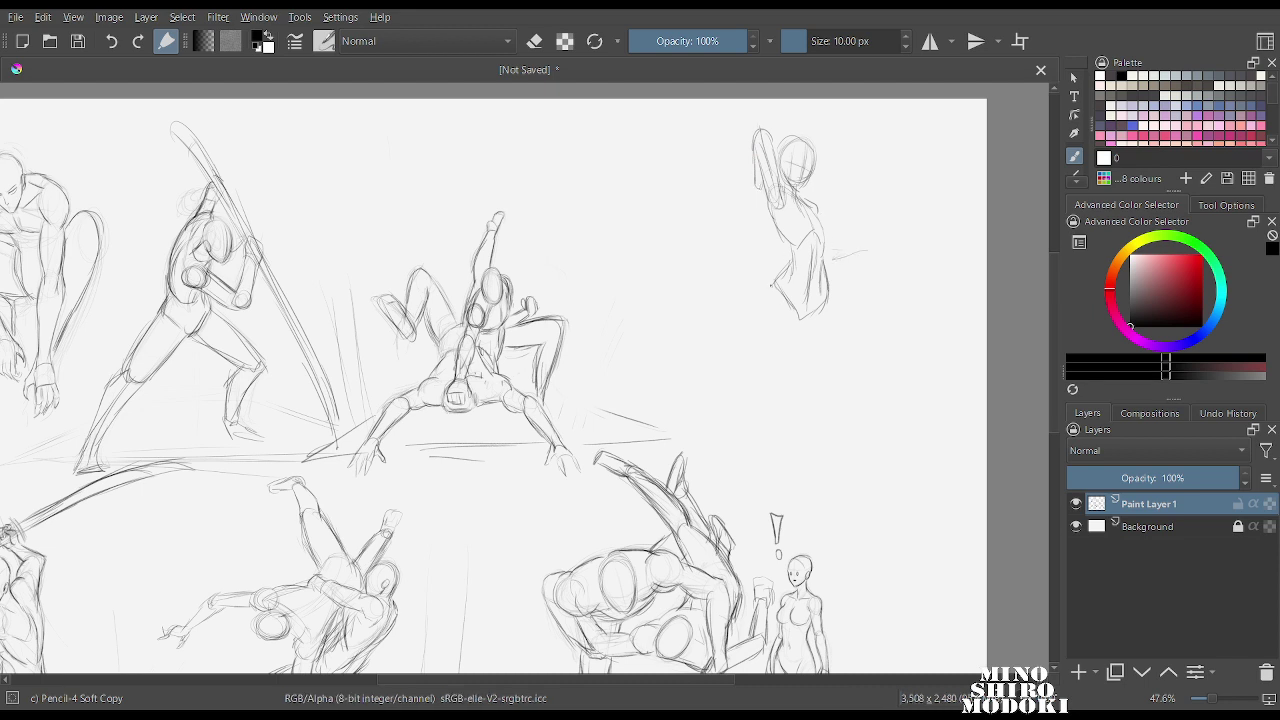
# Sketch the new figure's overlapping thighs and block in the direction of both lower legs.
pyautogui.moveTo(776, 298); pyautogui.dragTo(810, 370)
pyautogui.moveTo(780, 294); pyautogui.dragTo(822, 383)
pyautogui.moveTo(770, 282)
pyautogui.mouseDown()
pyautogui.moveTo(806, 318)
pyautogui.moveTo(820, 366)
pyautogui.mouseUp()
pyautogui.moveTo(778, 314); pyautogui.dragTo(816, 396)
pyautogui.moveTo(814, 340)
pyautogui.mouseDown()
pyautogui.moveTo(826, 390)
pyautogui.moveTo(806, 378)
pyautogui.mouseUp()
pyautogui.moveTo(807, 380); pyautogui.dragTo(827, 376)
pyautogui.moveTo(828, 297)
pyautogui.mouseDown()
pyautogui.moveTo(778, 429)
pyautogui.moveTo(789, 385)
pyautogui.moveTo(782, 409)
pyautogui.moveTo(858, 497)
pyautogui.mouseUp()
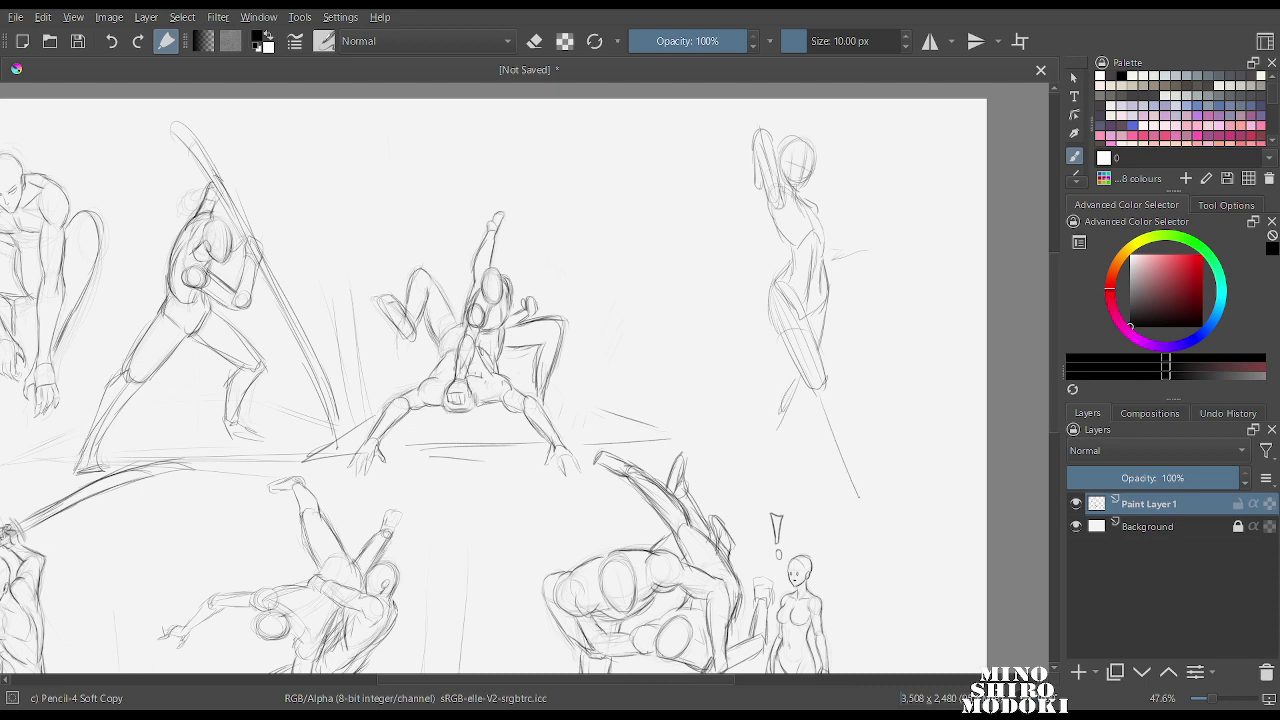
# Erase the raised arm's outer contour with the soft eraser and redraw it with the pencil.
pyautogui.rightClick(757, 184)
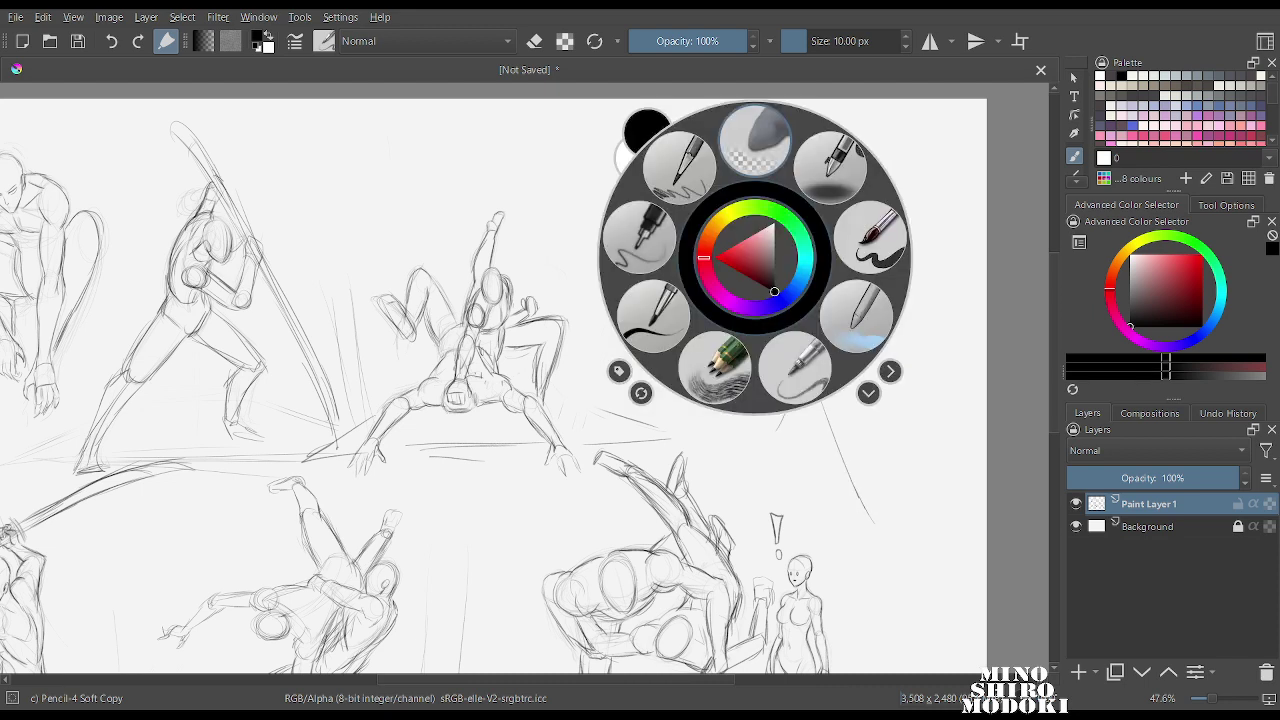
pyautogui.click(755, 137)
pyautogui.moveTo(745, 182); pyautogui.dragTo(700, 290)
pyautogui.rightClick(727, 257)
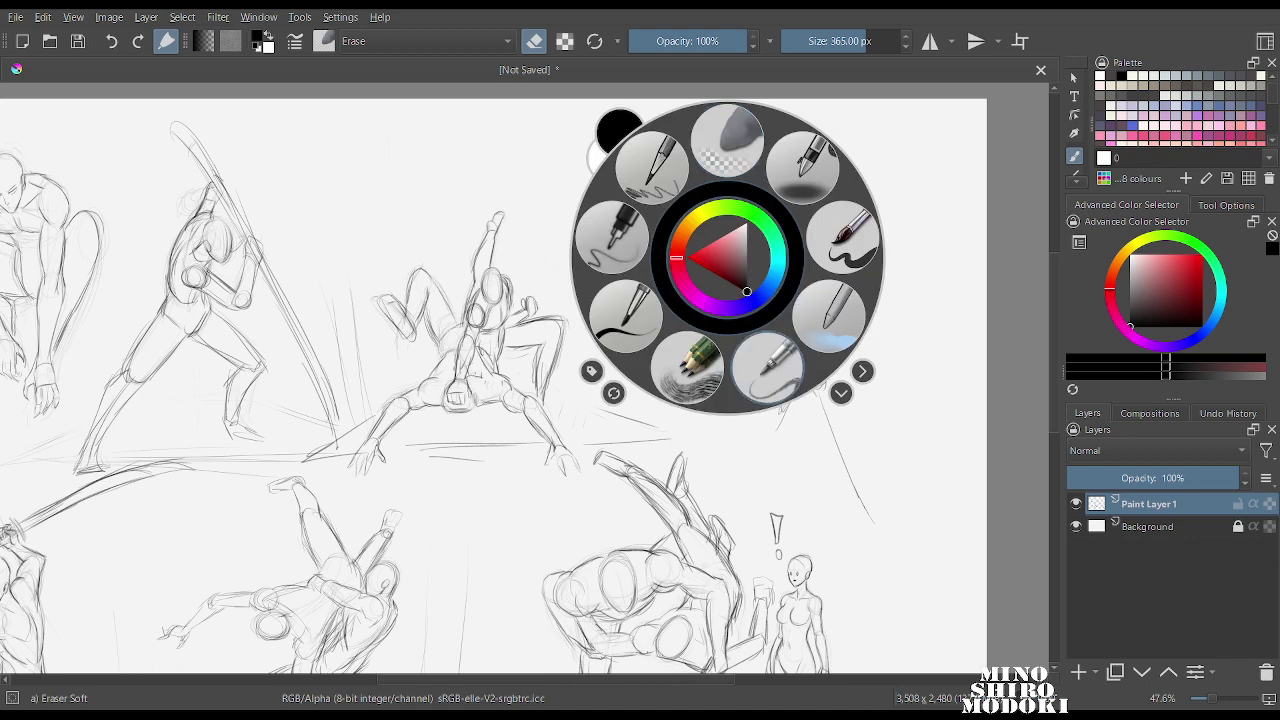
pyautogui.click(768, 368)
pyautogui.moveTo(758, 136); pyautogui.dragTo(765, 191)
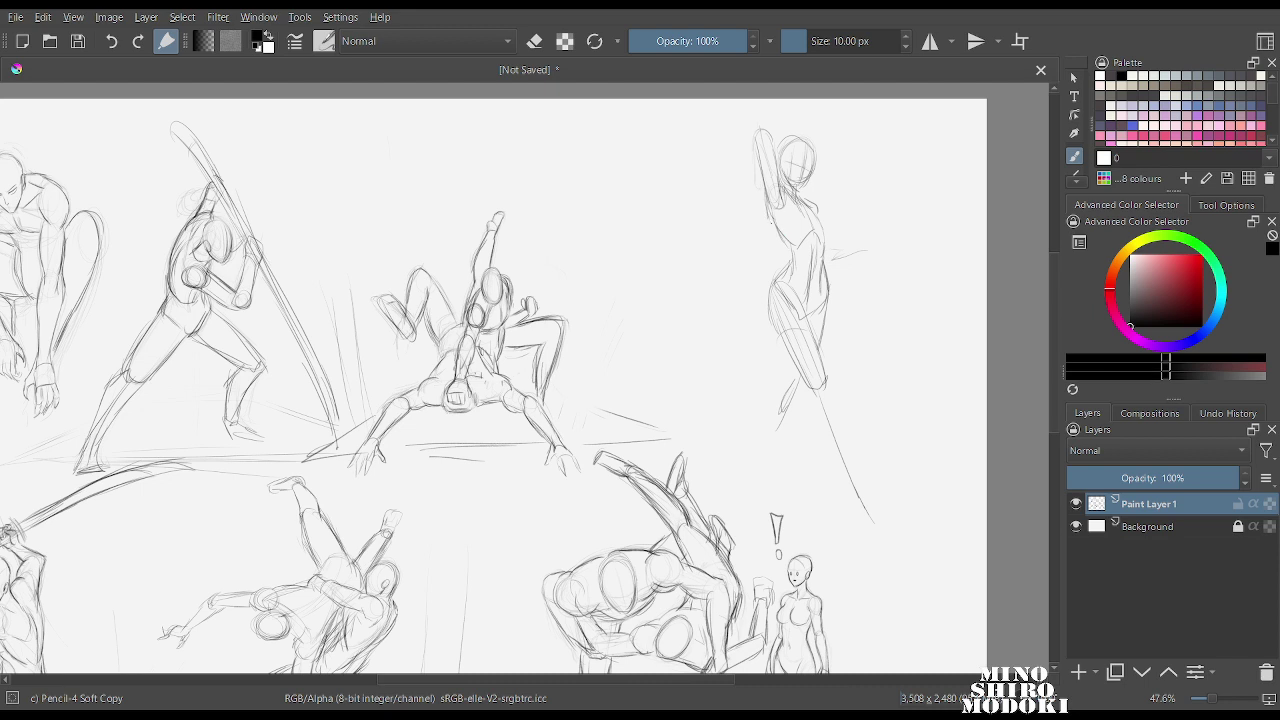
# Firm up the new figure's side and hip contour and outline the near lower leg.
pyautogui.moveTo(770, 219)
pyautogui.mouseDown()
pyautogui.moveTo(799, 366)
pyautogui.moveTo(826, 393)
pyautogui.moveTo(852, 484)
pyautogui.mouseUp()
pyautogui.moveTo(833, 396); pyautogui.dragTo(860, 495)
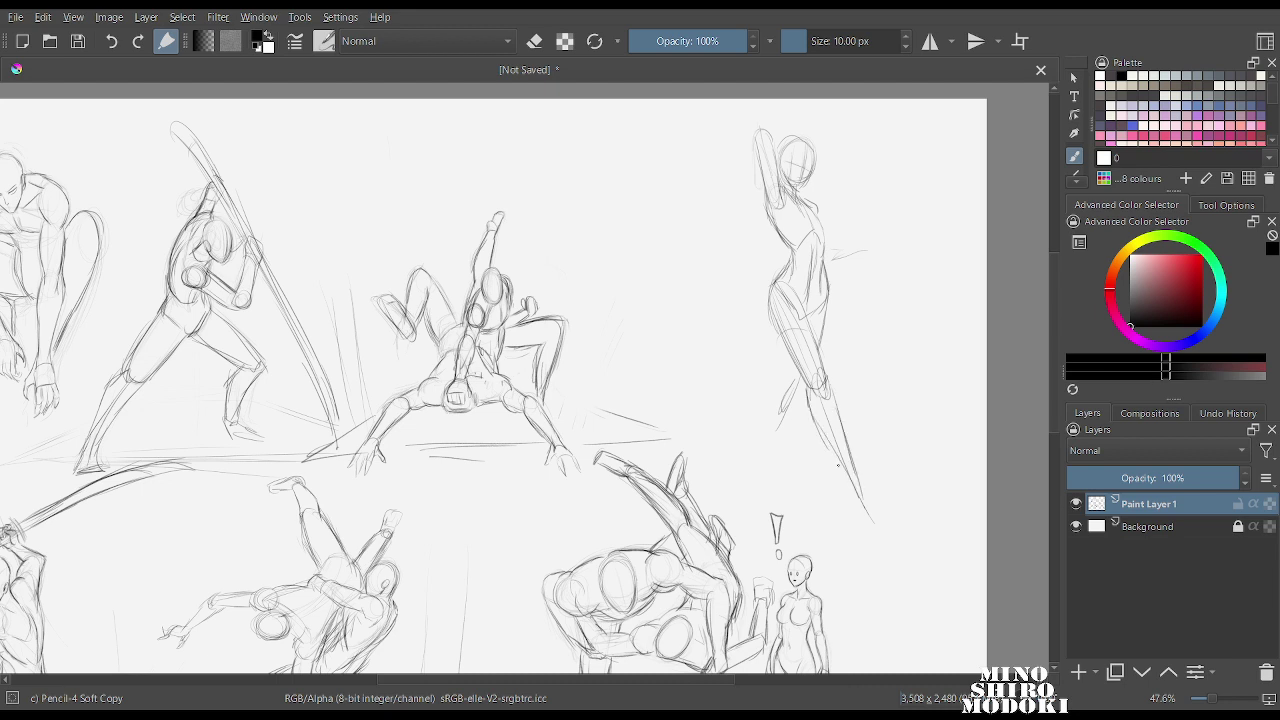
pyautogui.moveTo(826, 432); pyautogui.dragTo(856, 500)
pyautogui.moveTo(826, 290)
pyautogui.mouseDown()
pyautogui.moveTo(817, 336)
pyautogui.moveTo(810, 316)
pyautogui.mouseUp()
# Outline the new figure's far lower leg and foot, and draw the near foot pointing outward.
pyautogui.moveTo(786, 374)
pyautogui.mouseDown()
pyautogui.moveTo(768, 432)
pyautogui.moveTo(789, 411)
pyautogui.moveTo(766, 468)
pyautogui.mouseUp()
pyautogui.moveTo(772, 400); pyautogui.dragTo(756, 484)
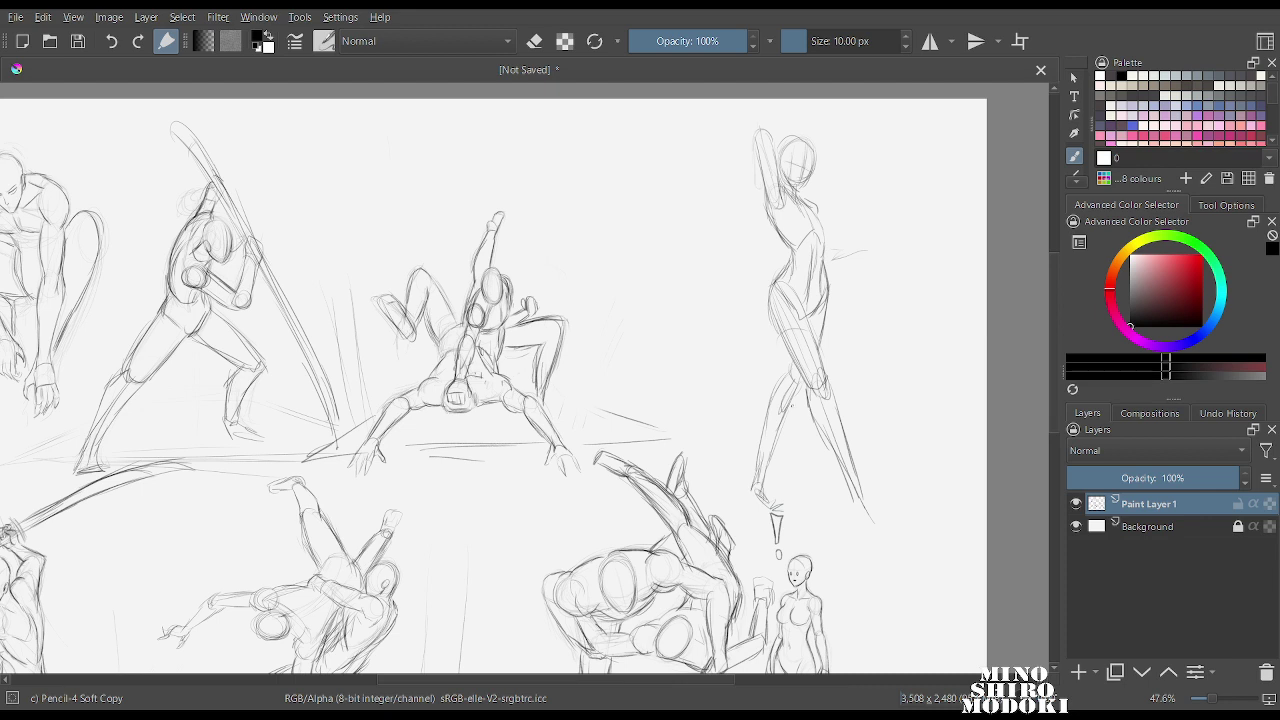
pyautogui.moveTo(804, 388); pyautogui.dragTo(764, 480)
pyautogui.moveTo(852, 482); pyautogui.dragTo(892, 526)
pyautogui.moveTo(862, 525); pyautogui.dragTo(896, 534)
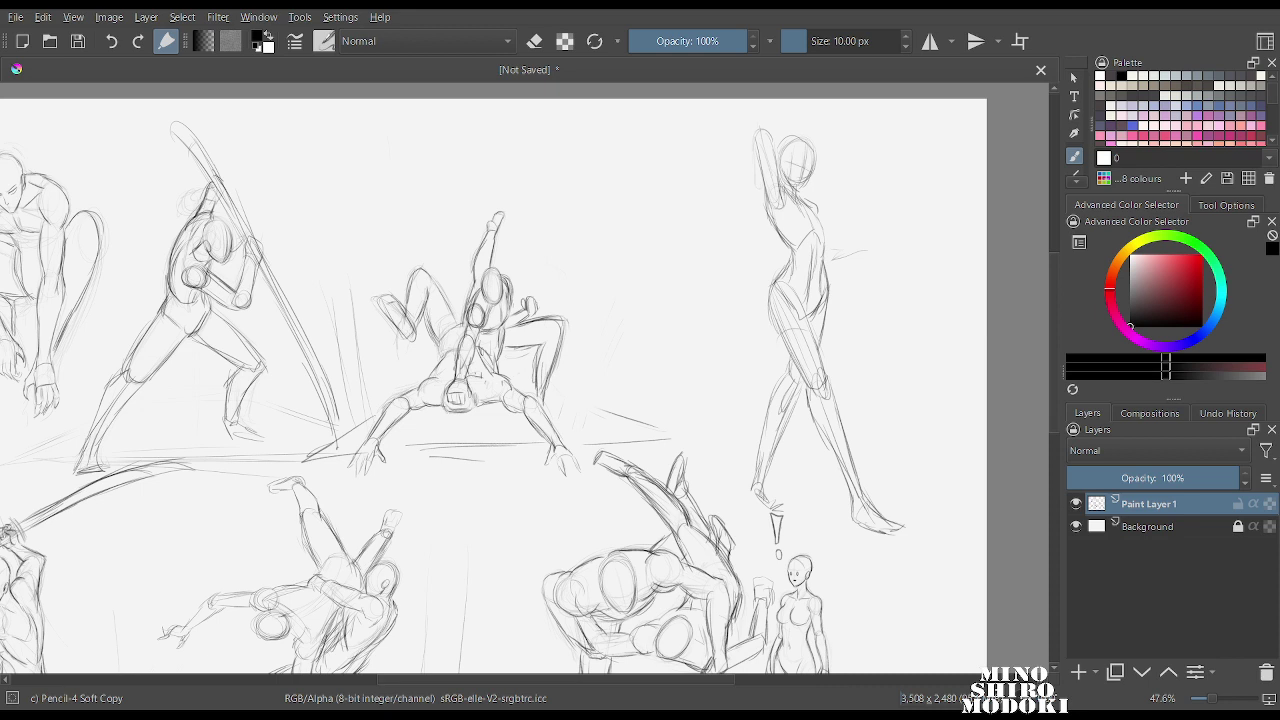
# Rough in the hand and forearm of the upper-right figure's second arm, raised in front of the chest.
pyautogui.moveTo(770, 392); pyautogui.dragTo(757, 487)
pyautogui.press('m')
pyautogui.scroll(4, 654, 237)
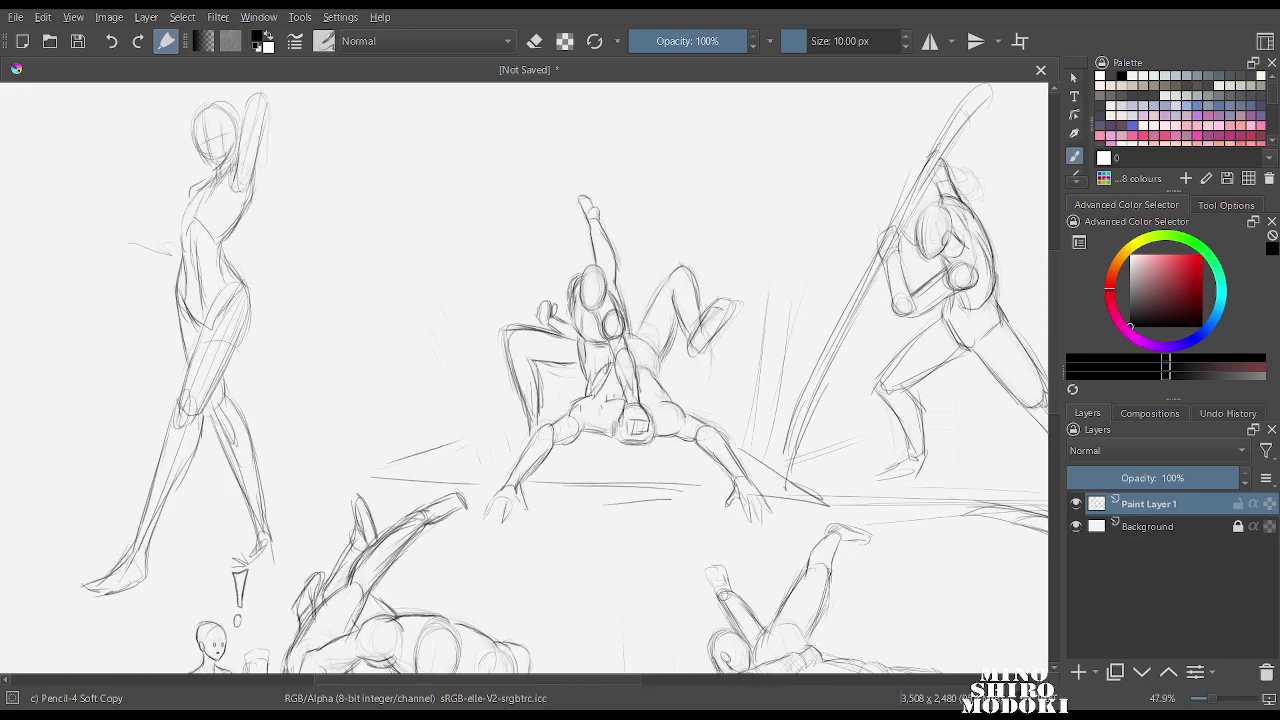
pyautogui.moveTo(568, 229); pyautogui.dragTo(635, 322)
pyautogui.scroll(2, 600, 264)
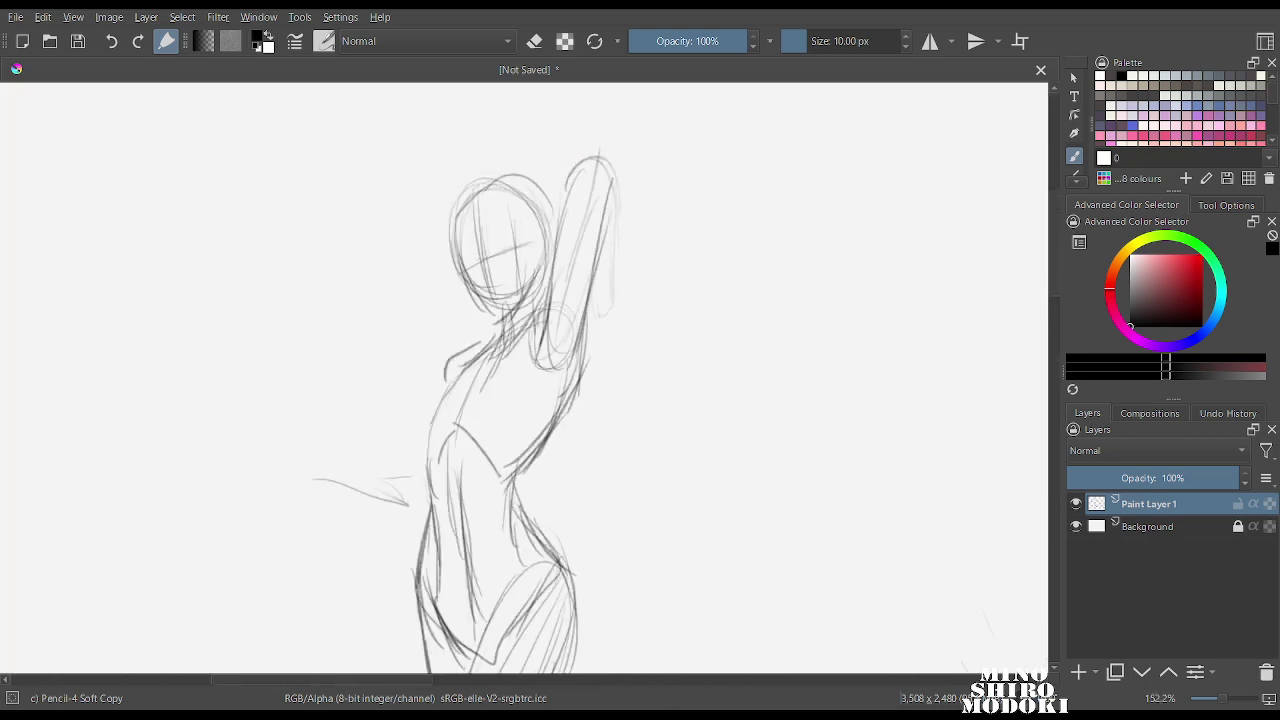
pyautogui.scroll(-2, 600, 264)
pyautogui.moveTo(583, 199); pyautogui.dragTo(561, 239)
pyautogui.press('m')
pyautogui.press('m')
pyautogui.scroll(-2, 562, 294)
pyautogui.scroll(3, 562, 294)
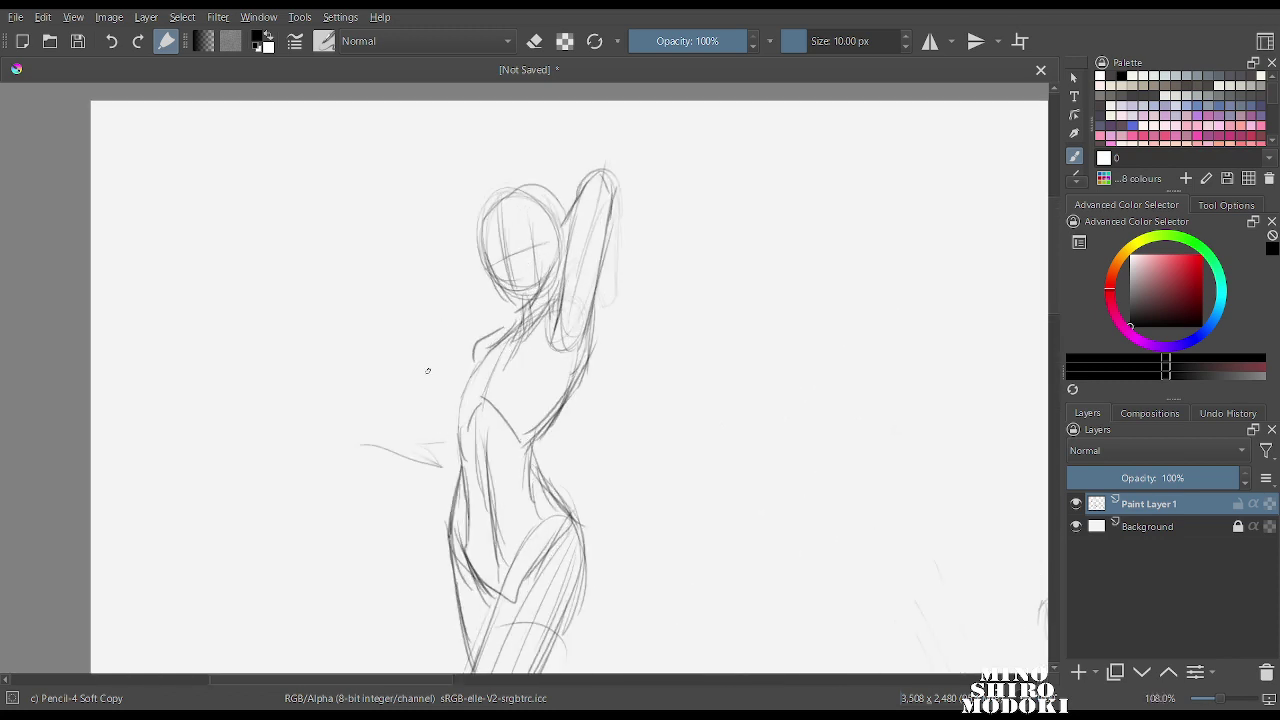
pyautogui.moveTo(418, 406); pyautogui.dragTo(442, 322)
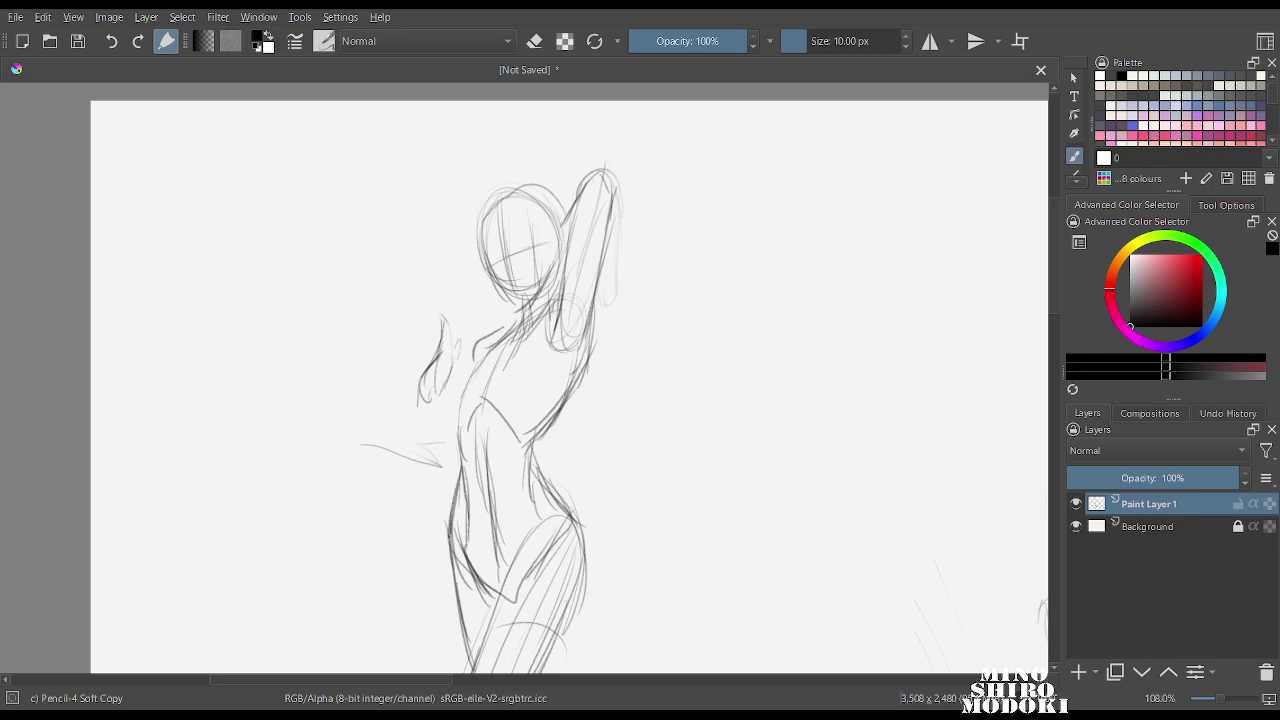
pyautogui.press('m')
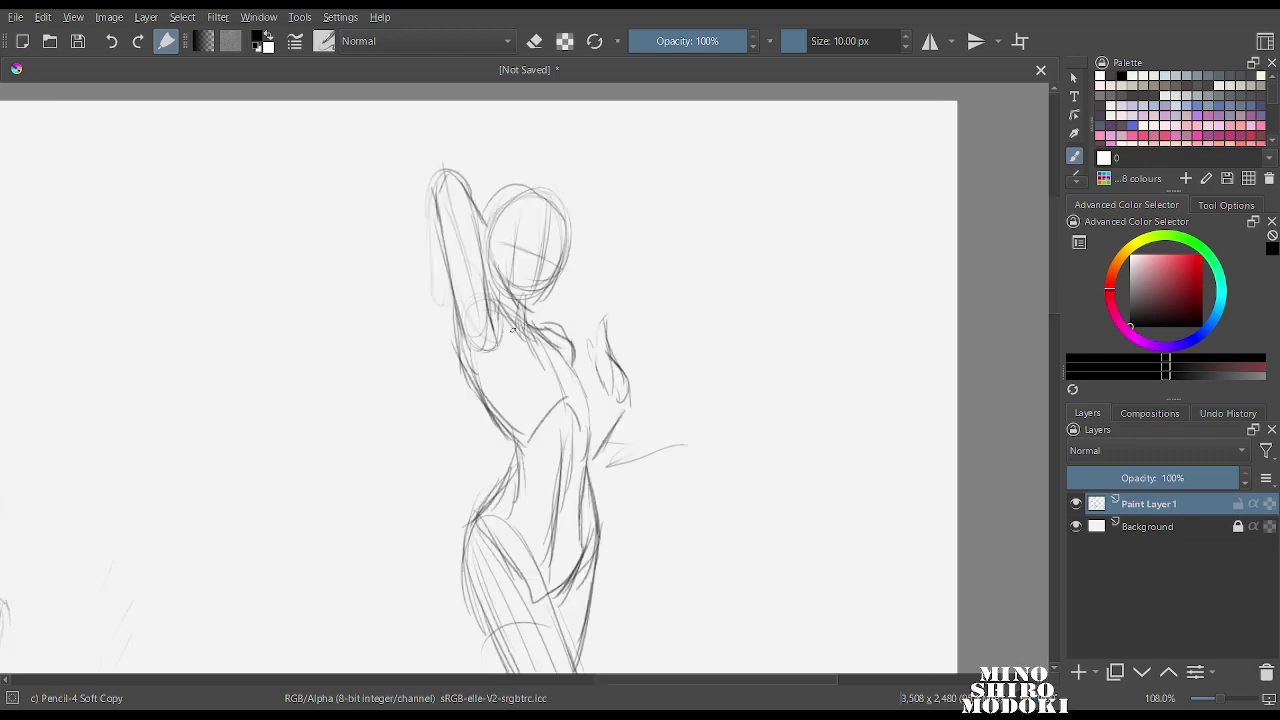
pyautogui.press('m')
pyautogui.moveTo(512, 314)
pyautogui.mouseDown()
pyautogui.moveTo(514, 396)
pyautogui.moveTo(524, 318)
pyautogui.mouseUp()
pyautogui.moveTo(532, 284); pyautogui.dragTo(520, 250)
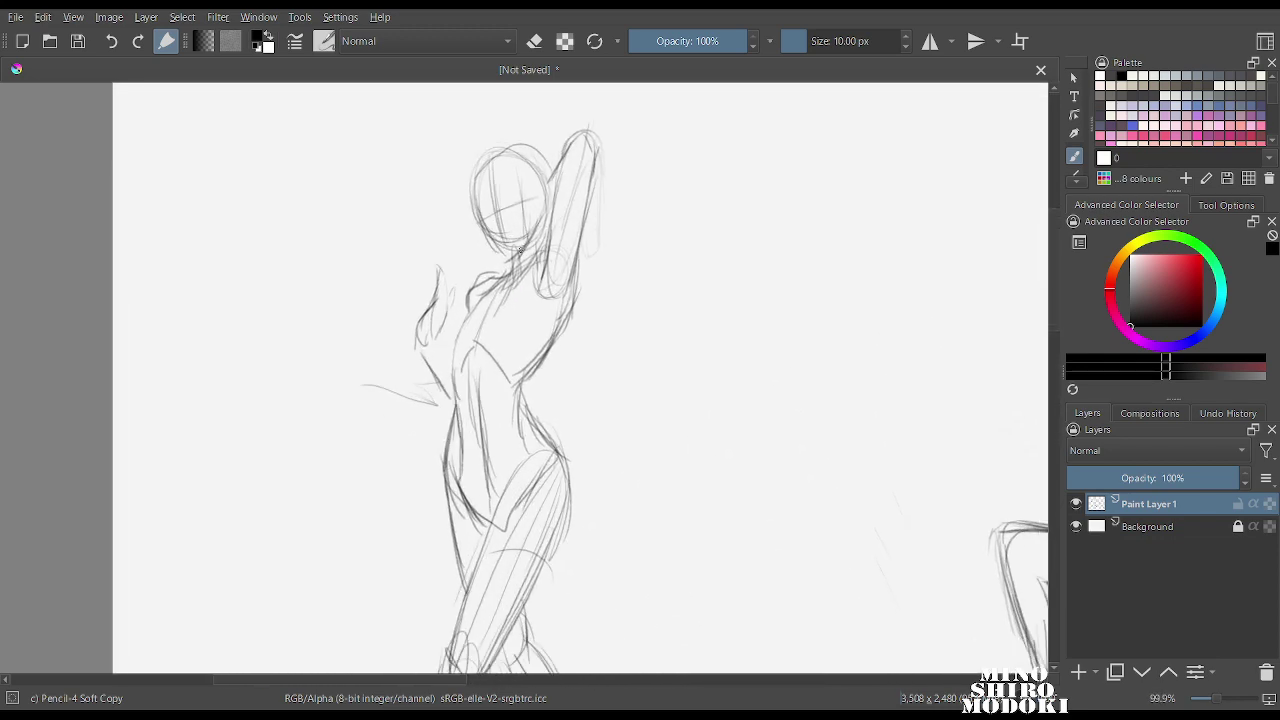
# Fade the construction lines of the whole upper-right figure with the large soft eraser.
pyautogui.scroll(-5, 519, 250)
pyautogui.rightClick(566, 271)
pyautogui.click(540, 181)
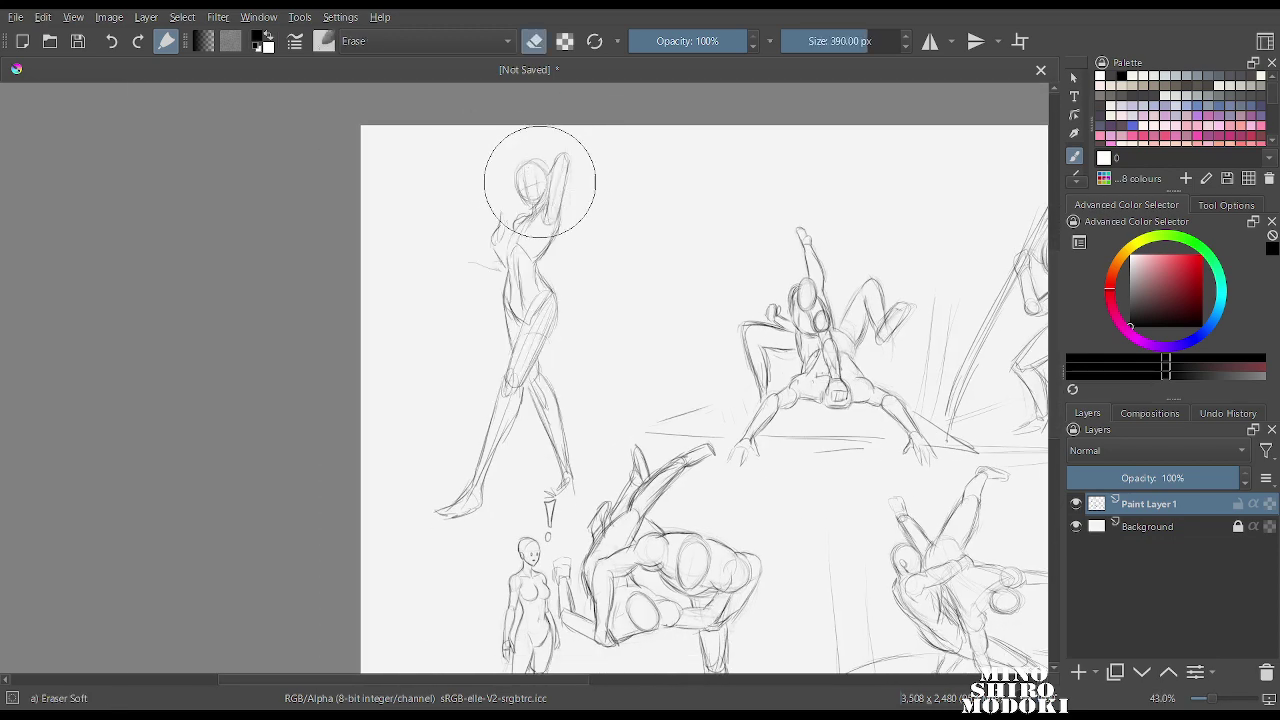
pyautogui.moveTo(540, 181)
pyautogui.mouseDown()
pyautogui.moveTo(471, 372)
pyautogui.moveTo(510, 288)
pyautogui.moveTo(585, 235)
pyautogui.moveTo(552, 421)
pyautogui.moveTo(542, 455)
pyautogui.moveTo(508, 325)
pyautogui.moveTo(502, 414)
pyautogui.moveTo(460, 512)
pyautogui.moveTo(485, 457)
pyautogui.mouseUp()
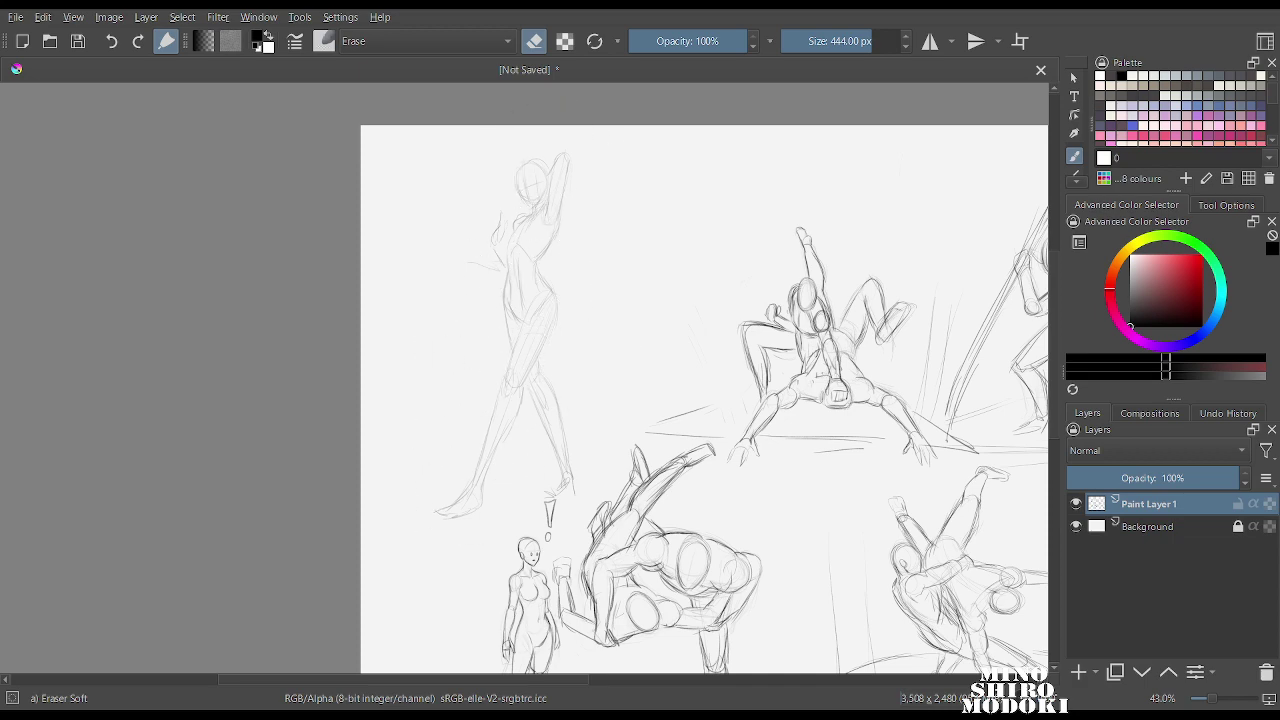
# Switch back to the soft pencil and redraw the figure's head outline, ear and neck with darker lines.
pyautogui.rightClick(543, 282)
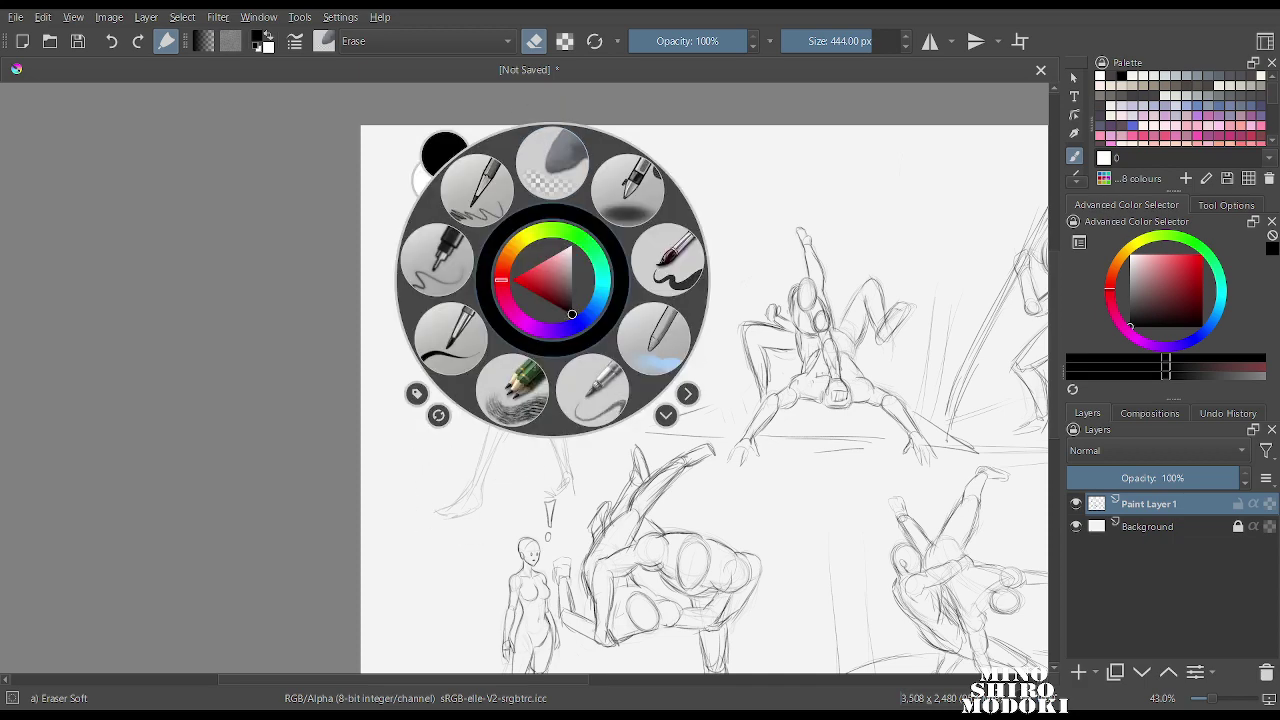
pyautogui.click(604, 381)
pyautogui.press('m')
pyautogui.scroll(5, 604, 381)
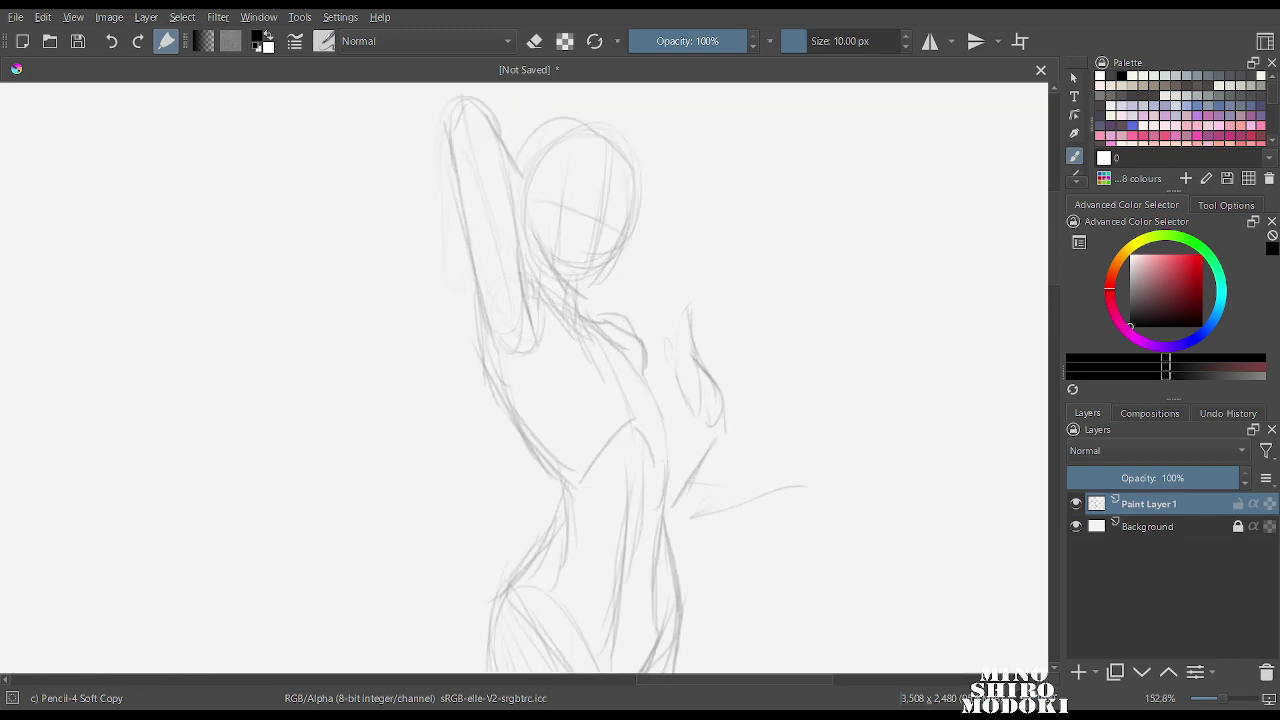
pyautogui.moveTo(628, 240)
pyautogui.mouseDown()
pyautogui.moveTo(618, 305)
pyautogui.moveTo(563, 388)
pyautogui.mouseUp()
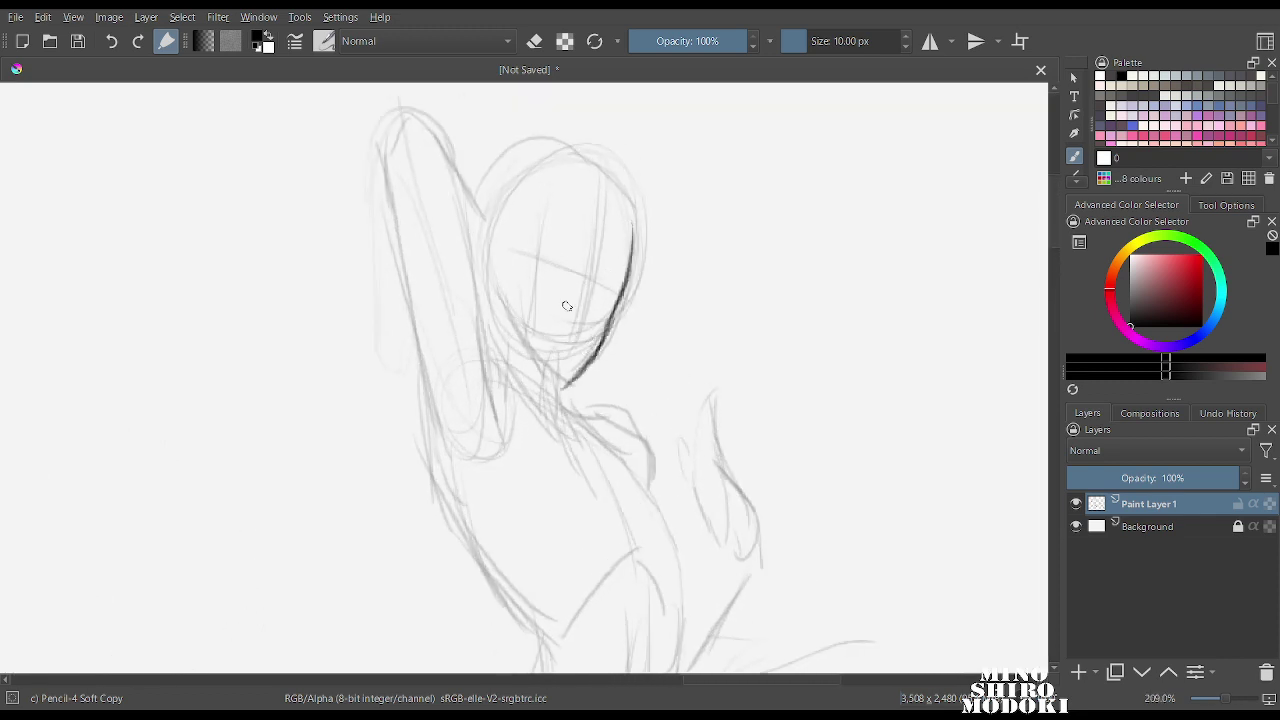
pyautogui.moveTo(506, 292)
pyautogui.mouseDown()
pyautogui.moveTo(521, 339)
pyautogui.moveTo(515, 329)
pyautogui.moveTo(568, 386)
pyautogui.mouseUp()
pyautogui.moveTo(488, 210)
pyautogui.mouseDown()
pyautogui.moveTo(516, 171)
pyautogui.moveTo(489, 202)
pyautogui.moveTo(584, 180)
pyautogui.moveTo(549, 153)
pyautogui.moveTo(627, 209)
pyautogui.moveTo(624, 276)
pyautogui.mouseUp()
pyautogui.moveTo(550, 364); pyautogui.dragTo(551, 412)
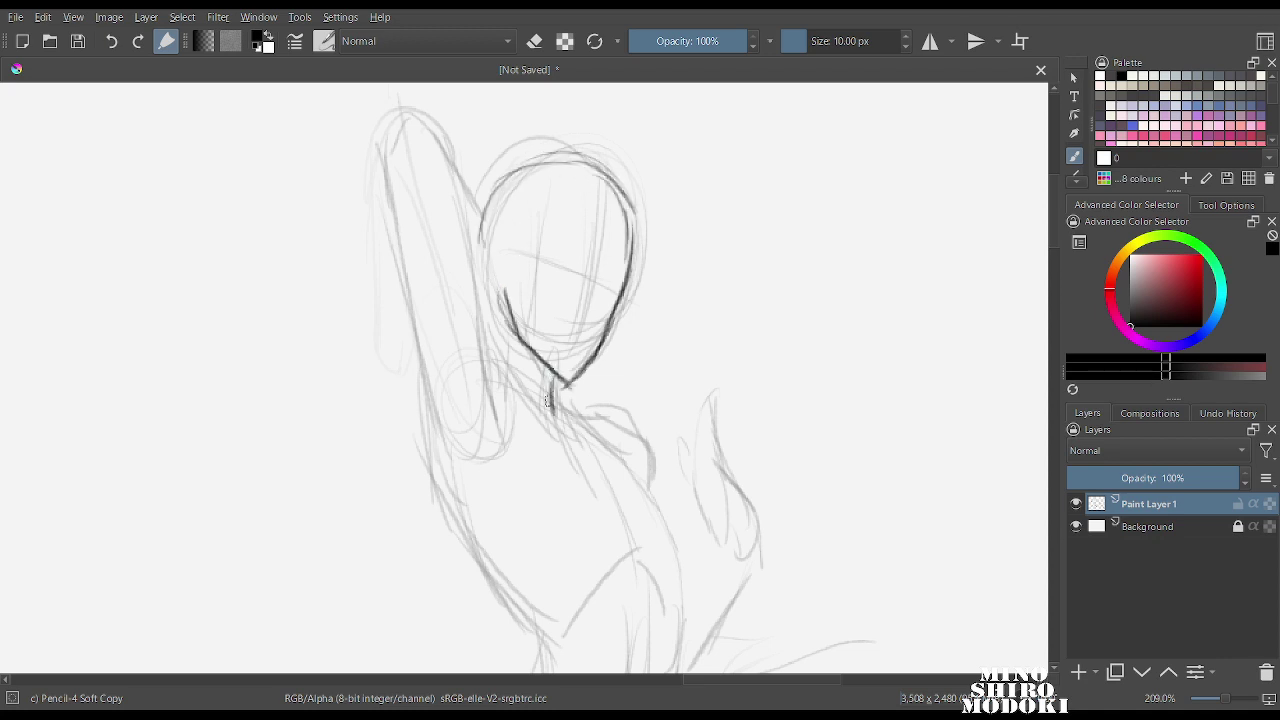
pyautogui.moveTo(499, 256)
pyautogui.mouseDown()
pyautogui.moveTo(486, 284)
pyautogui.moveTo(500, 298)
pyautogui.moveTo(505, 368)
pyautogui.mouseUp()
pyautogui.moveTo(465, 232); pyautogui.dragTo(498, 458)
pyautogui.moveTo(502, 342)
pyautogui.mouseDown()
pyautogui.moveTo(515, 379)
pyautogui.moveTo(493, 360)
pyautogui.moveTo(558, 431)
pyautogui.moveTo(612, 414)
pyautogui.mouseUp()
# Firm up the contours of the raised arm and continue its outer line down the side of the ribcage.
pyautogui.moveTo(388, 150)
pyautogui.mouseDown()
pyautogui.moveTo(432, 123)
pyautogui.moveTo(465, 157)
pyautogui.moveTo(468, 256)
pyautogui.mouseUp()
pyautogui.moveTo(427, 133); pyautogui.dragTo(468, 214)
pyautogui.moveTo(385, 160); pyautogui.dragTo(413, 309)
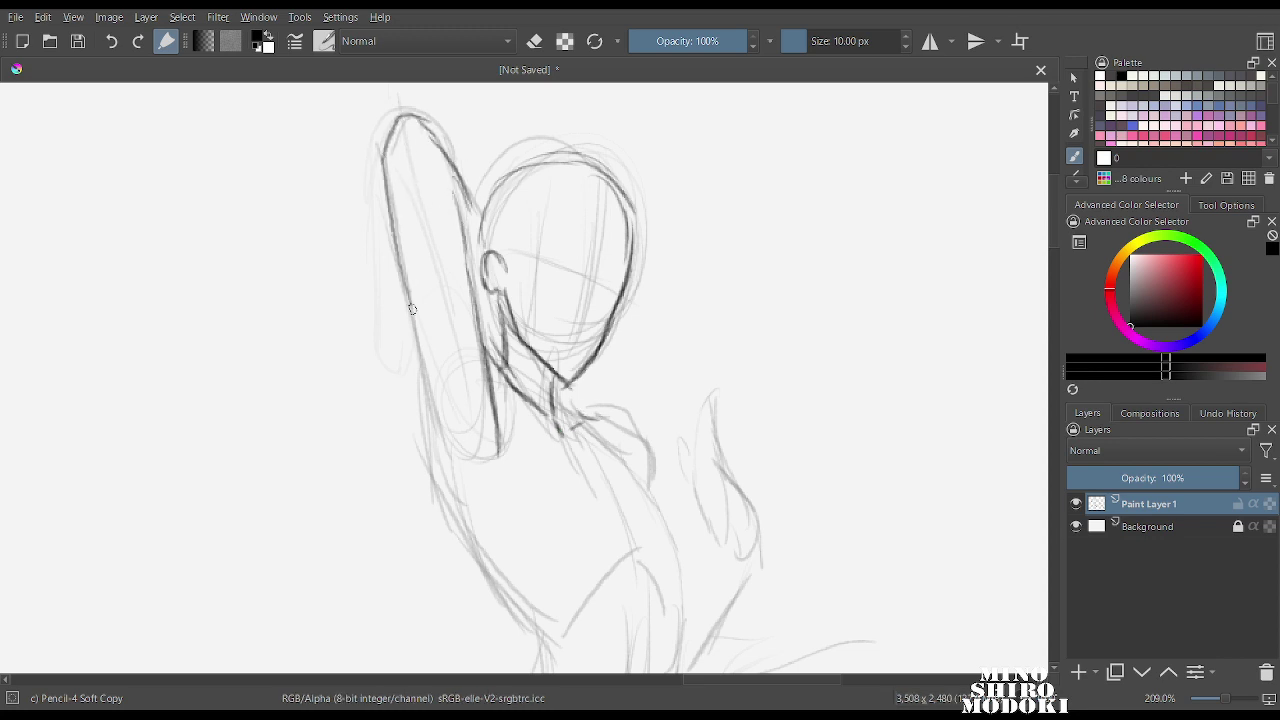
pyautogui.moveTo(391, 222); pyautogui.dragTo(421, 383)
pyautogui.moveTo(412, 318)
pyautogui.mouseDown()
pyautogui.moveTo(440, 454)
pyautogui.moveTo(490, 562)
pyautogui.mouseUp()
pyautogui.moveTo(482, 360); pyautogui.dragTo(490, 488)
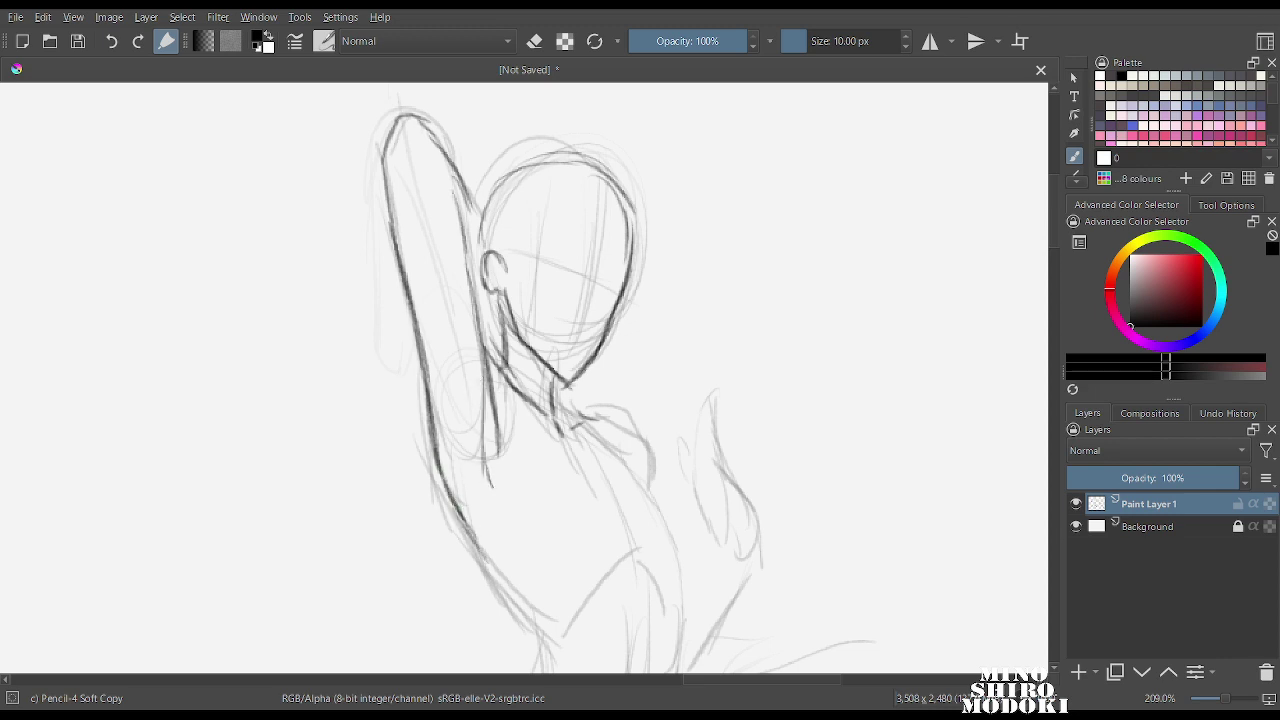
# Add the curved brow guideline and the side-plane line from temple to jaw on the figure's head.
pyautogui.press('m')
pyautogui.scroll(-3, 500, 333)
pyautogui.scroll(2, 500, 335)
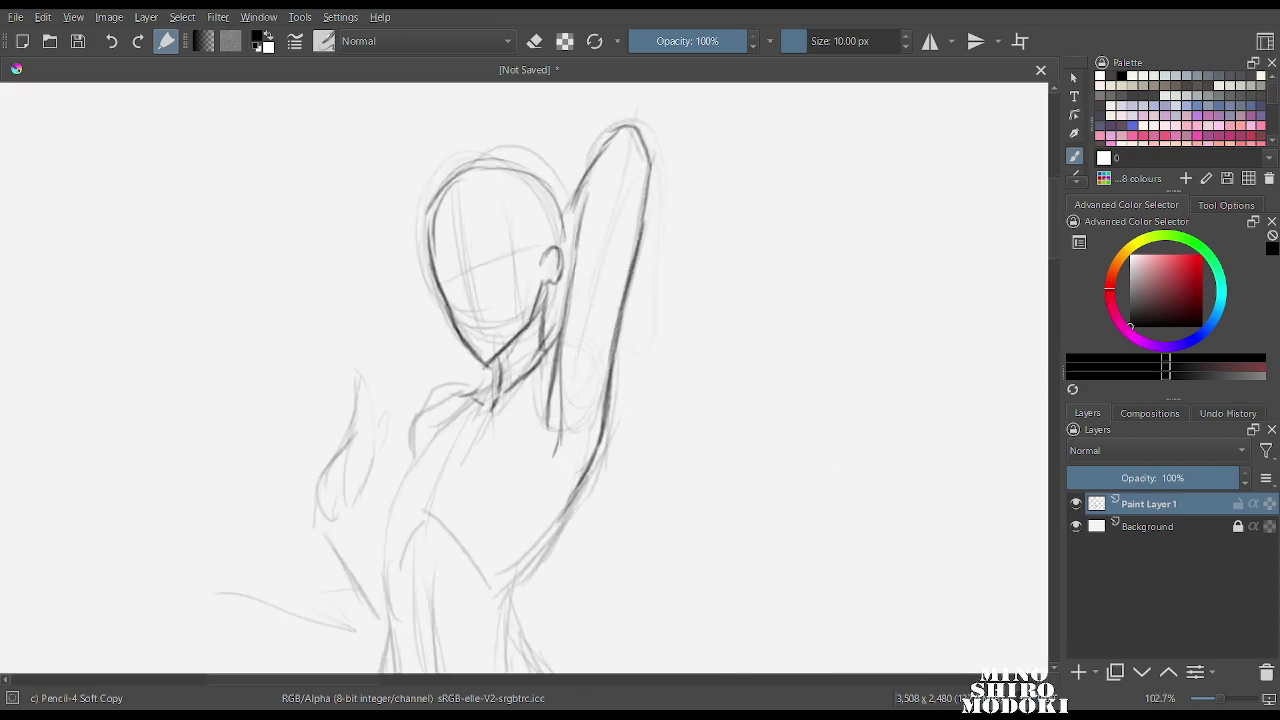
pyautogui.moveTo(500, 335); pyautogui.dragTo(473, 306)
pyautogui.scroll(2, 455, 280)
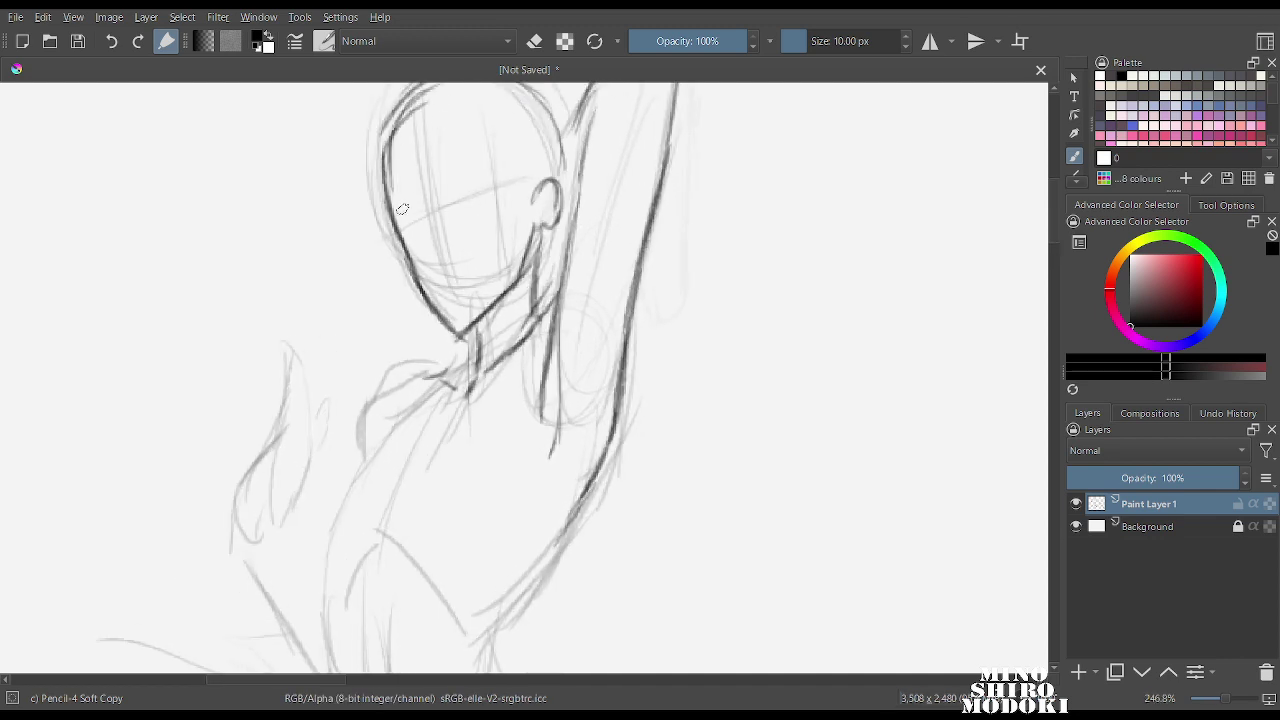
pyautogui.moveTo(394, 210); pyautogui.dragTo(508, 179)
pyautogui.moveTo(515, 98)
pyautogui.mouseDown()
pyautogui.moveTo(487, 145)
pyautogui.moveTo(500, 298)
pyautogui.mouseUp()
# Outline both breasts and the front shoulder on the upper-right figure's torso.
pyautogui.scroll(-3, 562, 288)
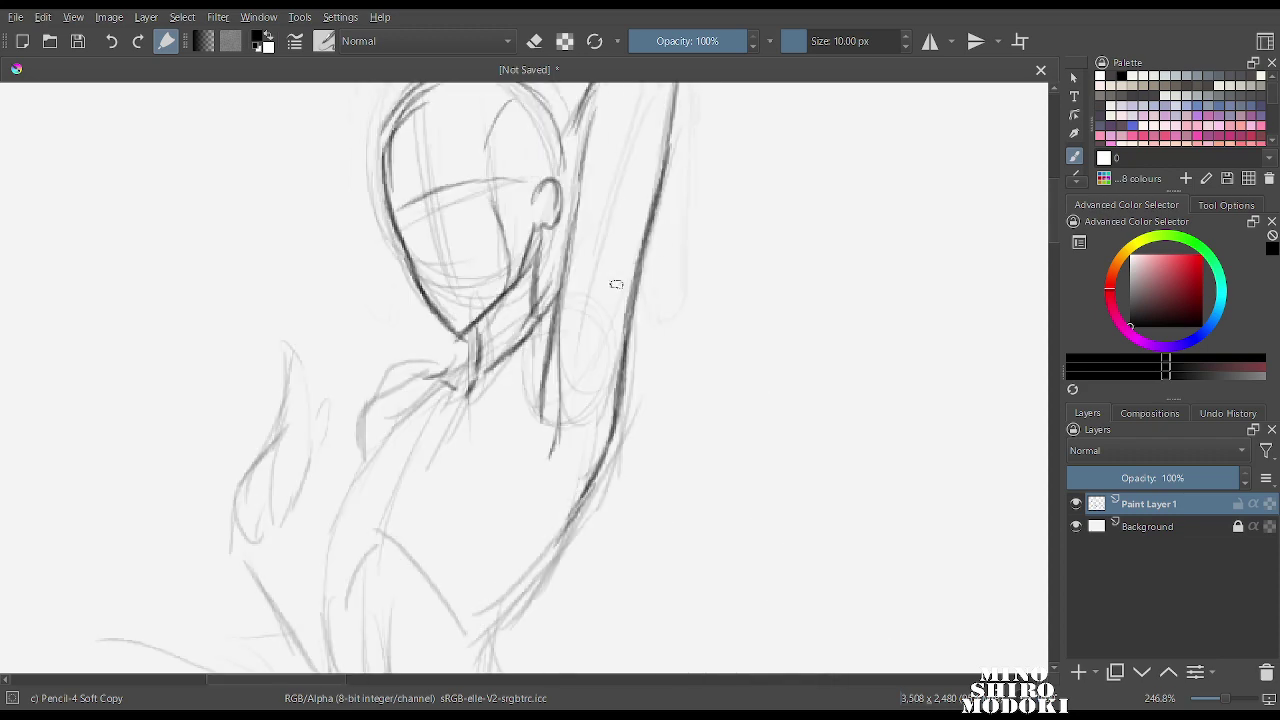
pyautogui.scroll(-3, 574, 175)
pyautogui.scroll(2, 550, 330)
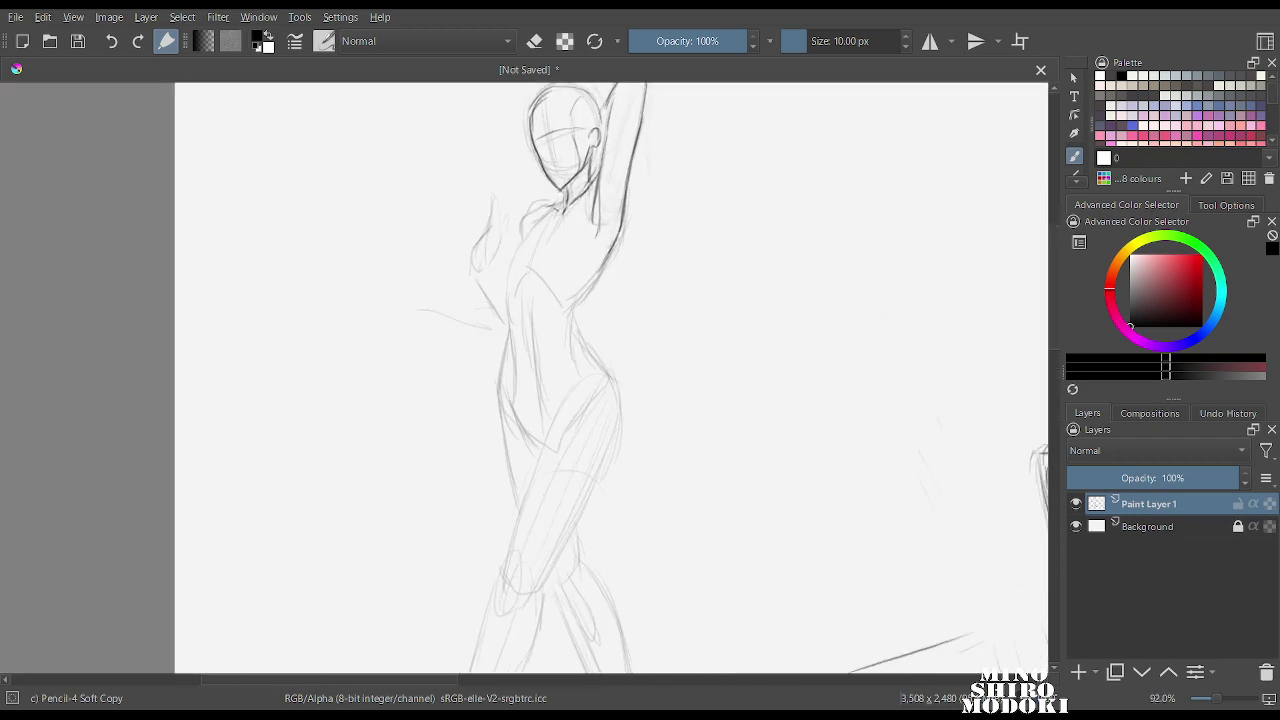
pyautogui.moveTo(570, 178)
pyautogui.mouseDown()
pyautogui.moveTo(537, 189)
pyautogui.moveTo(485, 253)
pyautogui.moveTo(489, 281)
pyautogui.moveTo(512, 286)
pyautogui.moveTo(526, 266)
pyautogui.mouseUp()
pyautogui.moveTo(566, 211)
pyautogui.mouseDown()
pyautogui.moveTo(536, 254)
pyautogui.moveTo(550, 285)
pyautogui.moveTo(579, 288)
pyautogui.moveTo(602, 259)
pyautogui.mouseUp()
pyautogui.press('m')
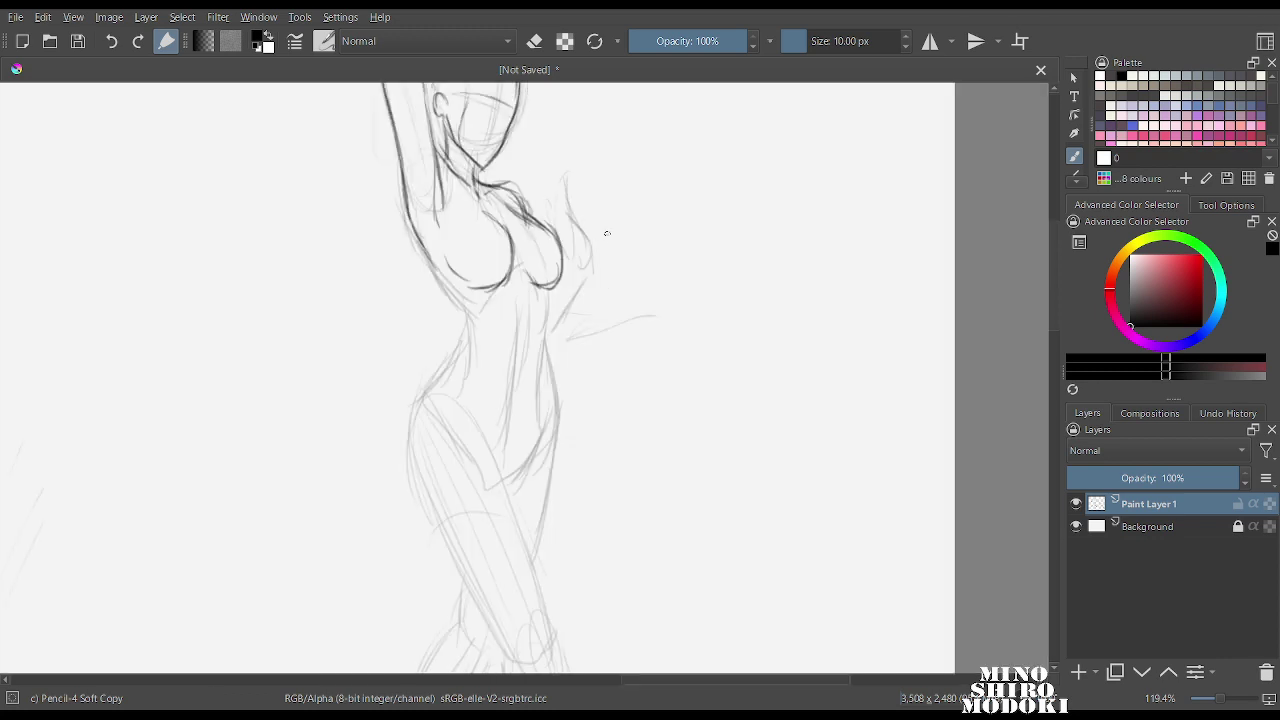
# Darken the waist and hip contours on both sides of the figure's torso.
pyautogui.scroll(-2, 606, 231)
pyautogui.scroll(2, 608, 230)
pyautogui.press('m')
pyautogui.scroll(1, 577, 238)
pyautogui.moveTo(655, 210); pyautogui.dragTo(592, 304)
pyautogui.moveTo(484, 270)
pyautogui.mouseDown()
pyautogui.moveTo(491, 372)
pyautogui.moveTo(476, 470)
pyautogui.mouseUp()
pyautogui.moveTo(595, 300)
pyautogui.mouseDown()
pyautogui.moveTo(610, 371)
pyautogui.moveTo(650, 405)
pyautogui.moveTo(674, 482)
pyautogui.mouseUp()
pyautogui.scroll(-5, 670, 480)
pyautogui.scroll(3, 654, 343)
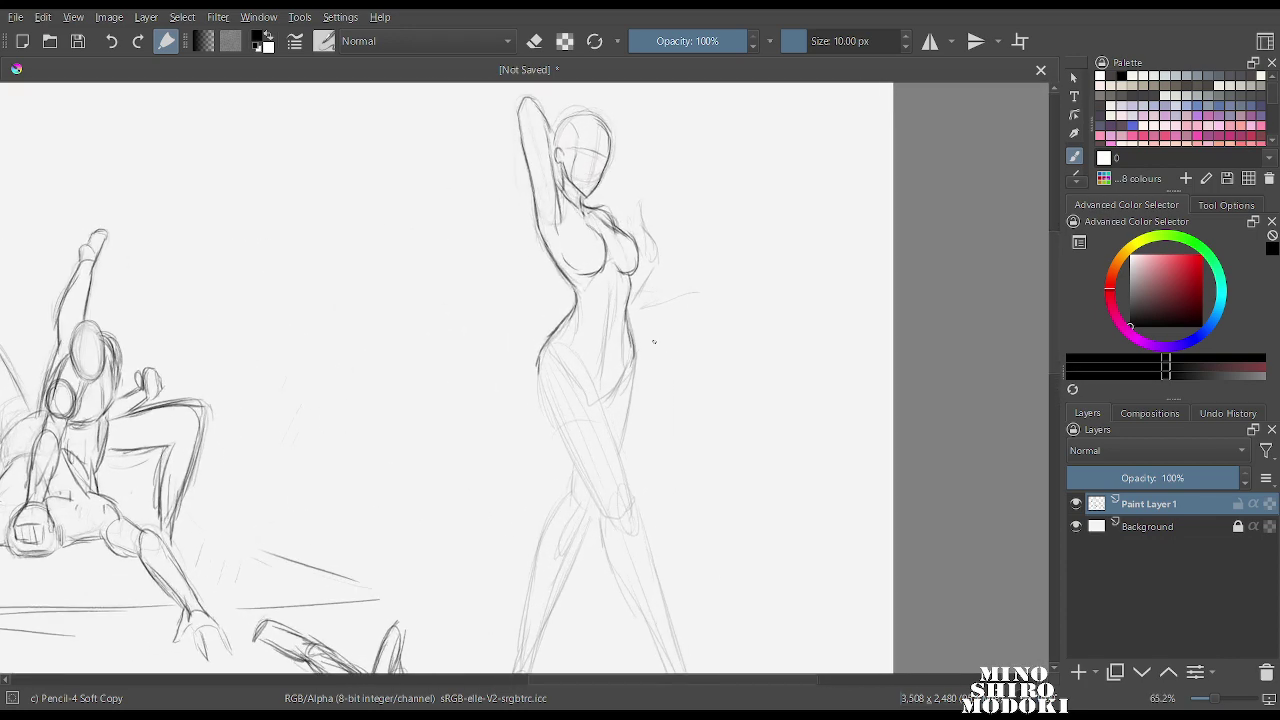
# Reduce the soft eraser to 165 px and erase the upper end of the raised arm.
pyautogui.scroll(-2, 654, 343)
pyautogui.moveTo(640, 343); pyautogui.dragTo(654, 457)
pyautogui.scroll(3, 534, 391)
pyautogui.rightClick(549, 248)
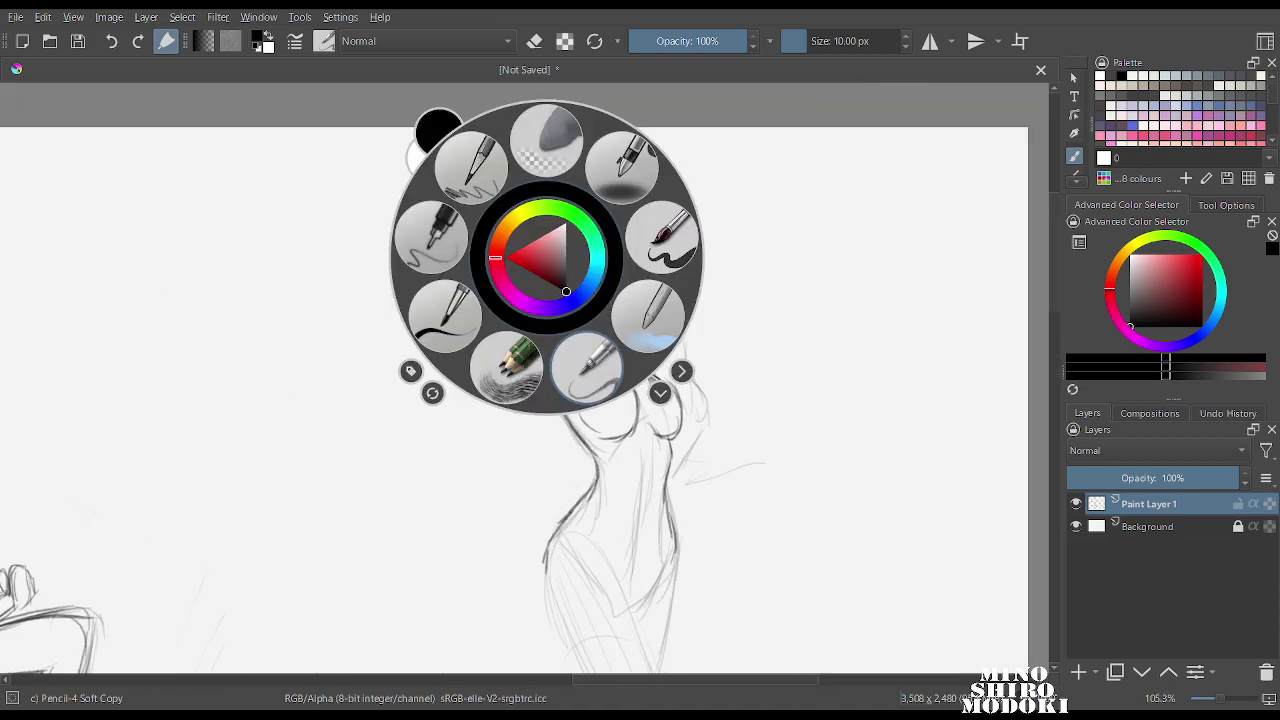
pyautogui.click(546, 140)
pyautogui.press('[')
pyautogui.press('[')
pyautogui.press('[')
pyautogui.press('[')
pyautogui.press('[')
pyautogui.press('[')
pyautogui.press('[')
pyautogui.press('[')
pyautogui.press('[')
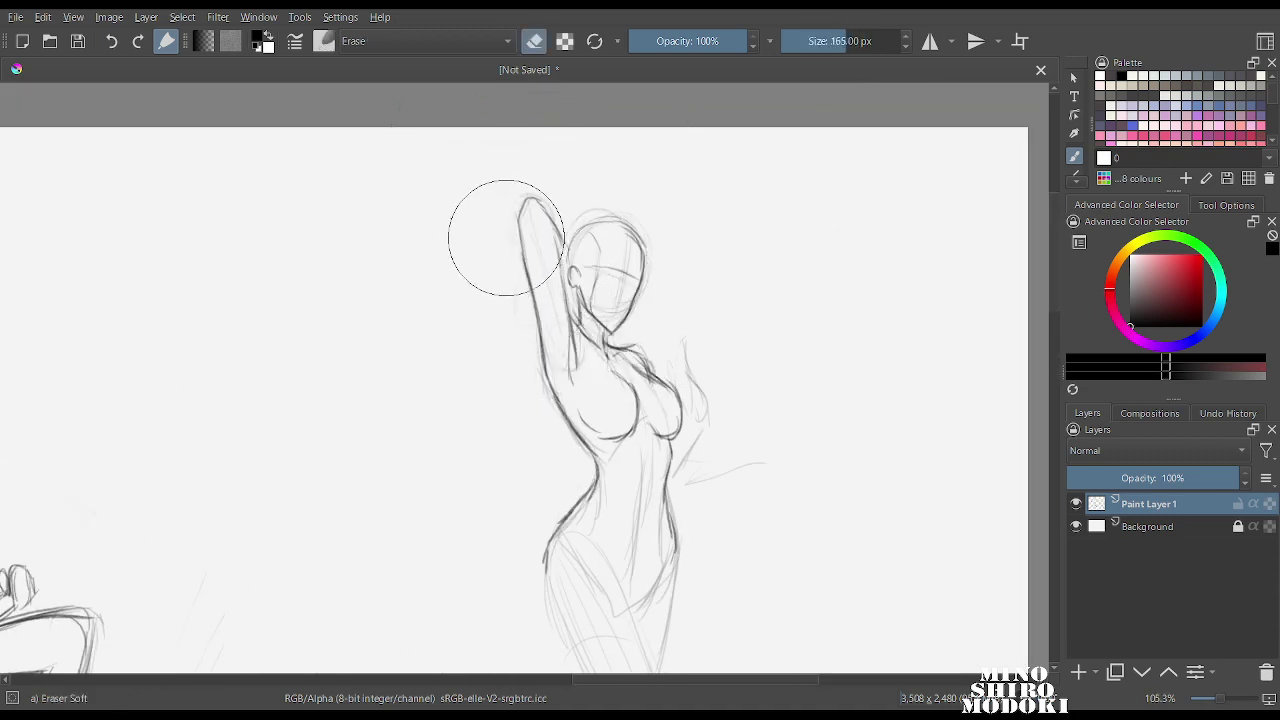
pyautogui.moveTo(513, 238)
pyautogui.mouseDown()
pyautogui.moveTo(517, 222)
pyautogui.moveTo(534, 300)
pyautogui.moveTo(553, 197)
pyautogui.moveTo(580, 236)
pyautogui.mouseUp()
# Redraw the raised arm more upright with the soft pencil and mark its elbow with a circle beside the head.
pyautogui.scroll(1, 542, 278)
pyautogui.scroll(1, 545, 305)
pyautogui.rightClick(565, 318)
pyautogui.click(606, 428)
pyautogui.moveTo(581, 228); pyautogui.dragTo(576, 300)
pyautogui.moveTo(576, 242); pyautogui.dragTo(570, 358)
pyautogui.moveTo(541, 218)
pyautogui.mouseDown()
pyautogui.moveTo(574, 240)
pyautogui.moveTo(540, 235)
pyautogui.moveTo(532, 276)
pyautogui.moveTo(546, 412)
pyautogui.moveTo(583, 207)
pyautogui.mouseUp()
pyautogui.press('m')
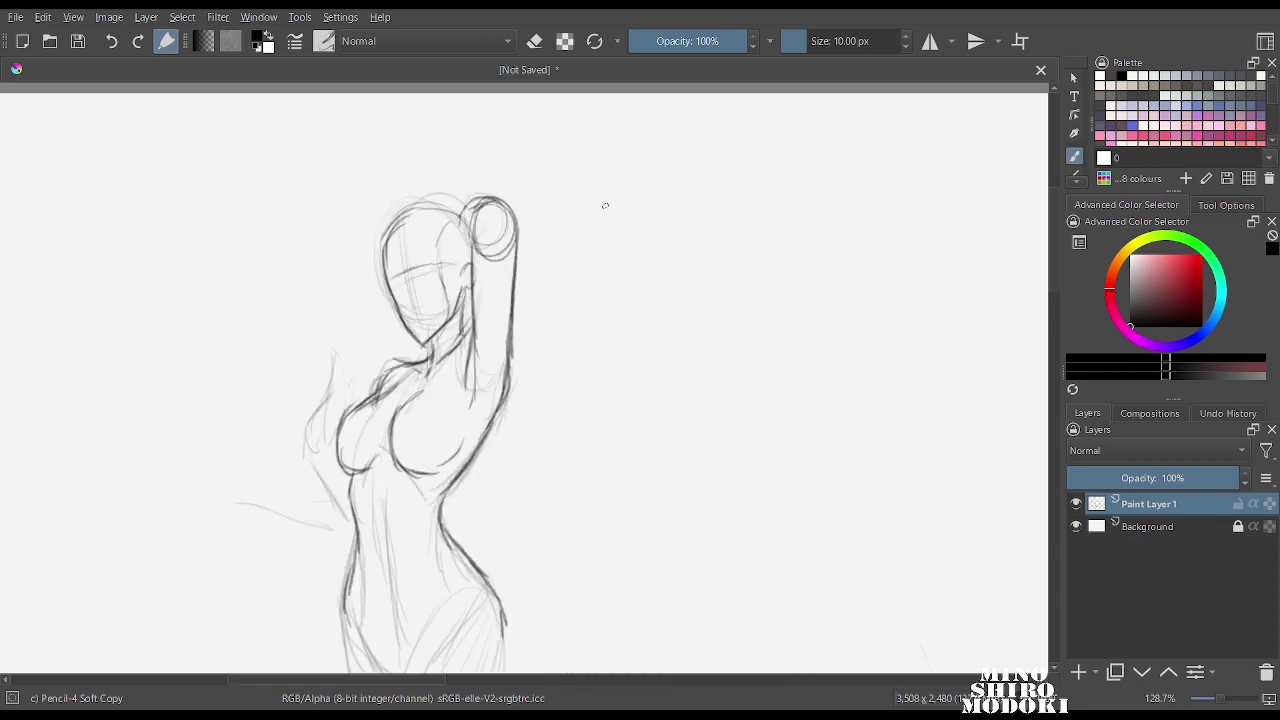
# Outline the palm of the hand raised in front of the figure's chest.
pyautogui.scroll(-5, 603, 208)
pyautogui.scroll(2, 604, 222)
pyautogui.press('m')
pyautogui.scroll(1, 580, 350)
pyautogui.moveTo(602, 392); pyautogui.dragTo(571, 340)
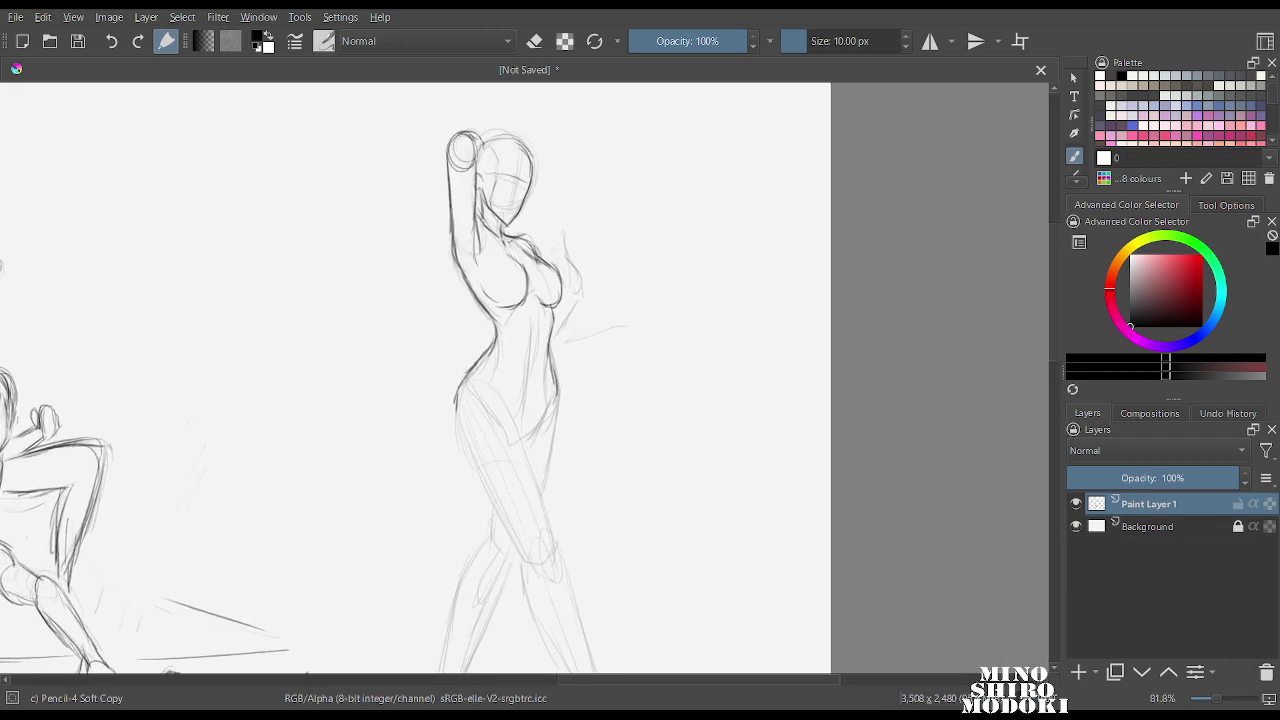
pyautogui.scroll(3, 571, 340)
pyautogui.moveTo(567, 207)
pyautogui.mouseDown()
pyautogui.moveTo(568, 246)
pyautogui.moveTo(594, 244)
pyautogui.moveTo(588, 280)
pyautogui.moveTo(582, 269)
pyautogui.mouseUp()
pyautogui.press('m')
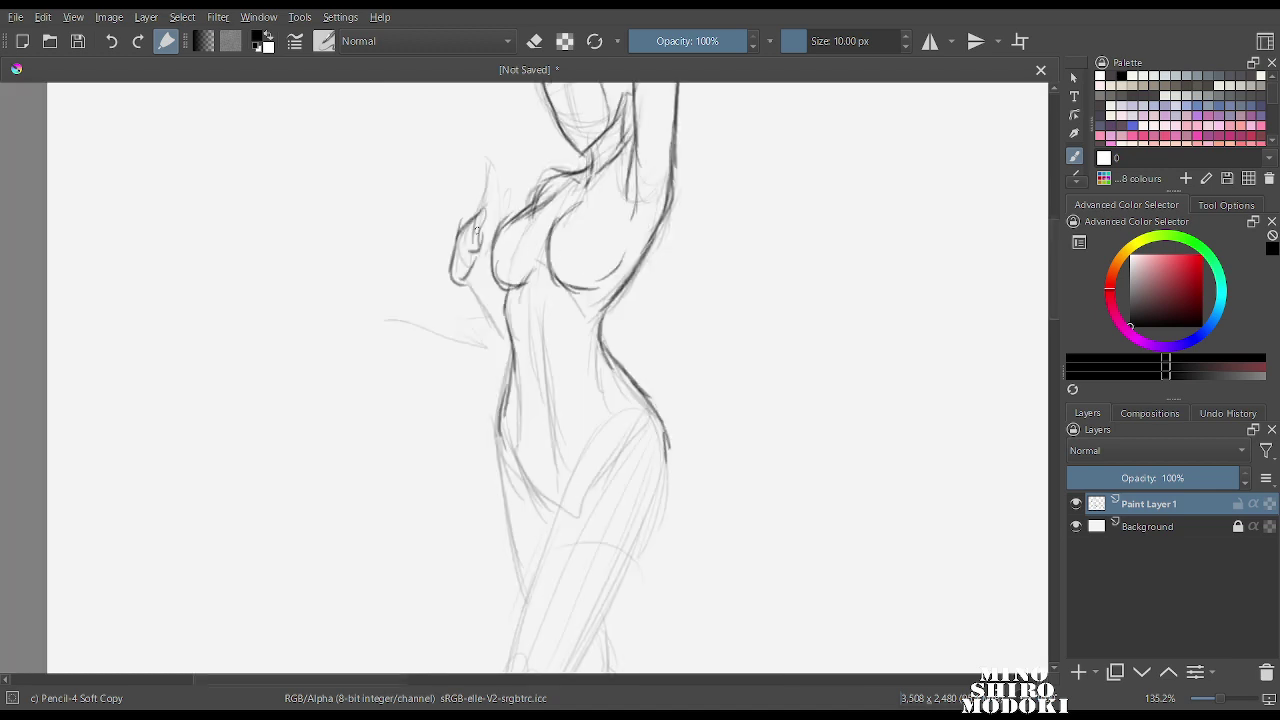
# Draw the fingers of the raised front hand and firm up its forearm down to the elbow at the waist.
pyautogui.moveTo(466, 224); pyautogui.dragTo(494, 174)
pyautogui.moveTo(492, 180); pyautogui.dragTo(490, 236)
pyautogui.moveTo(494, 230)
pyautogui.mouseDown()
pyautogui.moveTo(474, 256)
pyautogui.moveTo(502, 336)
pyautogui.mouseUp()
pyautogui.moveTo(502, 270)
pyautogui.mouseDown()
pyautogui.moveTo(474, 304)
pyautogui.moveTo(508, 362)
pyautogui.moveTo(481, 273)
pyautogui.moveTo(506, 300)
pyautogui.mouseUp()
pyautogui.moveTo(488, 334); pyautogui.dragTo(515, 370)
pyautogui.press('m')
pyautogui.scroll(-4, 614, 334)
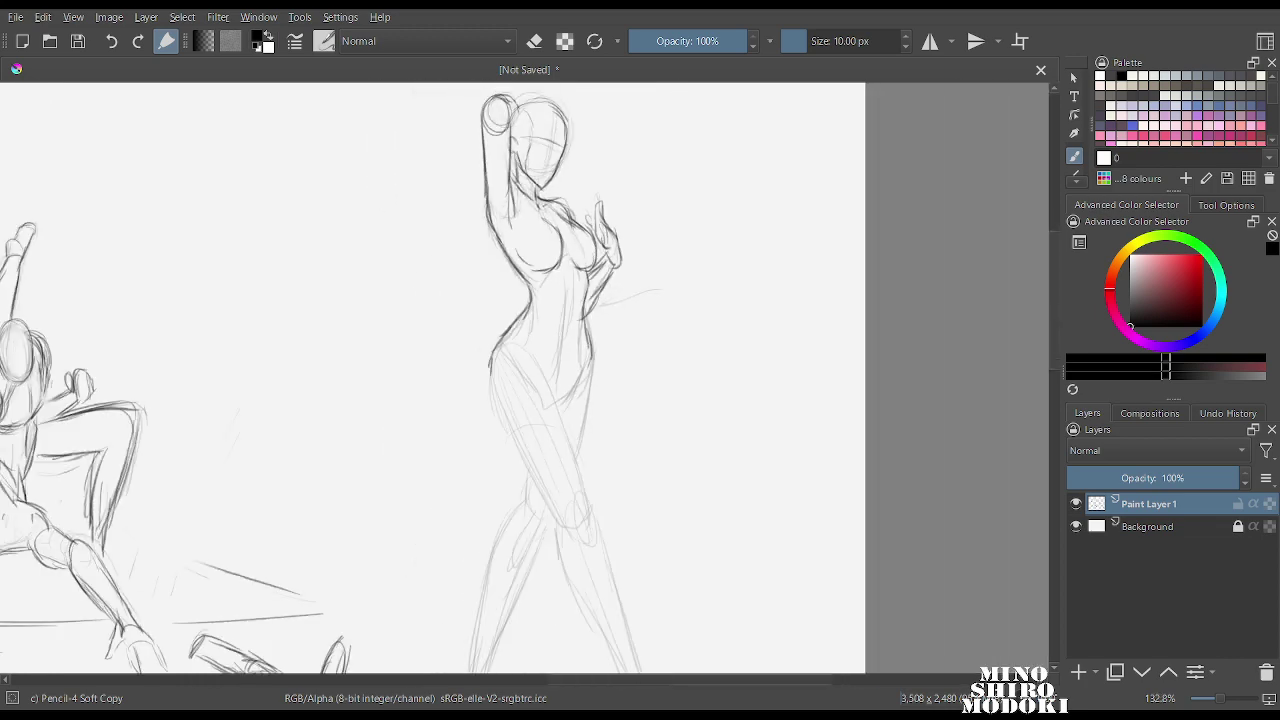
# Darken the figure's lower abdomen and both thighs, extending the near leg's contours down the shin.
pyautogui.press('m')
pyautogui.scroll(2, 474, 310)
pyautogui.scroll(2, 474, 306)
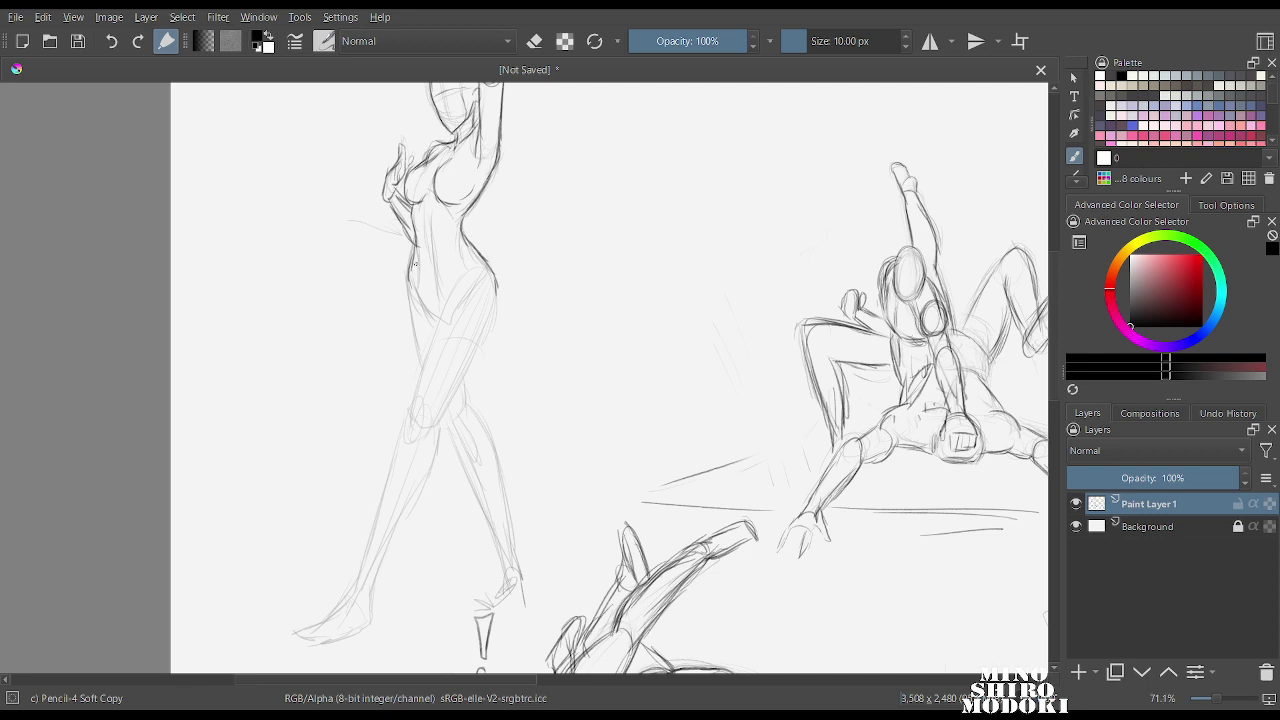
pyautogui.moveTo(414, 258)
pyautogui.mouseDown()
pyautogui.moveTo(409, 302)
pyautogui.moveTo(431, 318)
pyautogui.mouseUp()
pyautogui.moveTo(487, 271)
pyautogui.mouseDown()
pyautogui.moveTo(499, 334)
pyautogui.moveTo(444, 418)
pyautogui.mouseUp()
pyautogui.moveTo(454, 284)
pyautogui.mouseDown()
pyautogui.moveTo(416, 398)
pyautogui.moveTo(414, 434)
pyautogui.moveTo(432, 434)
pyautogui.moveTo(384, 572)
pyautogui.mouseUp()
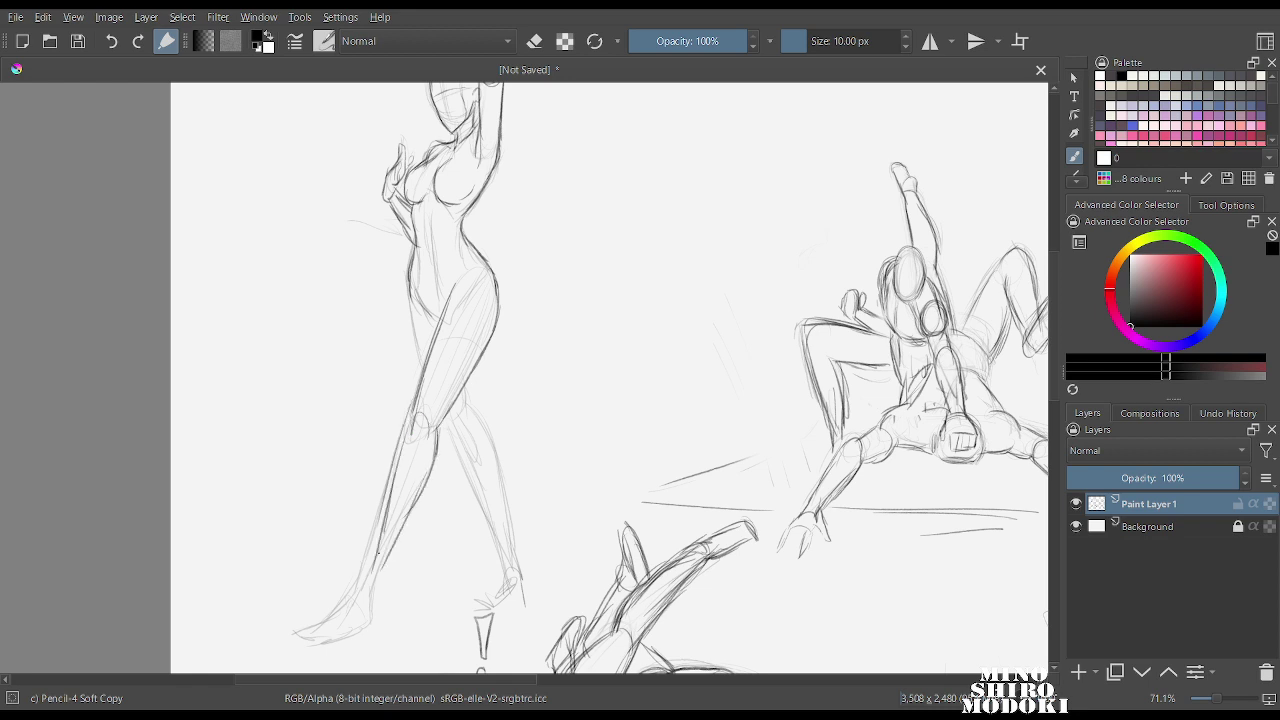
pyautogui.press('m')
pyautogui.moveTo(639, 275); pyautogui.dragTo(633, 346)
pyautogui.moveTo(635, 337); pyautogui.dragTo(626, 367)
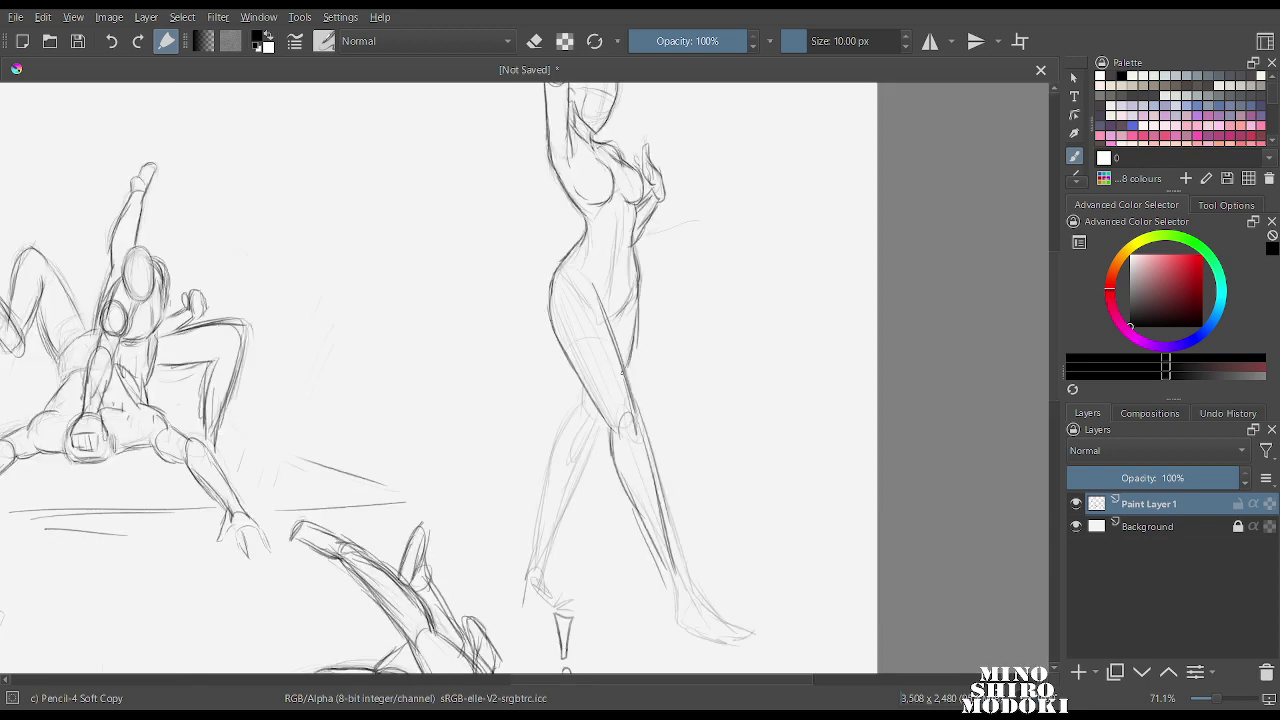
# Refine the near lower leg's contours to the ankle and outline the heel, sole and toes of its foot.
pyautogui.press('m')
pyautogui.press('m')
pyautogui.scroll(-2, 548, 426)
pyautogui.moveTo(648, 540); pyautogui.dragTo(527, 396)
pyautogui.scroll(3, 525, 390)
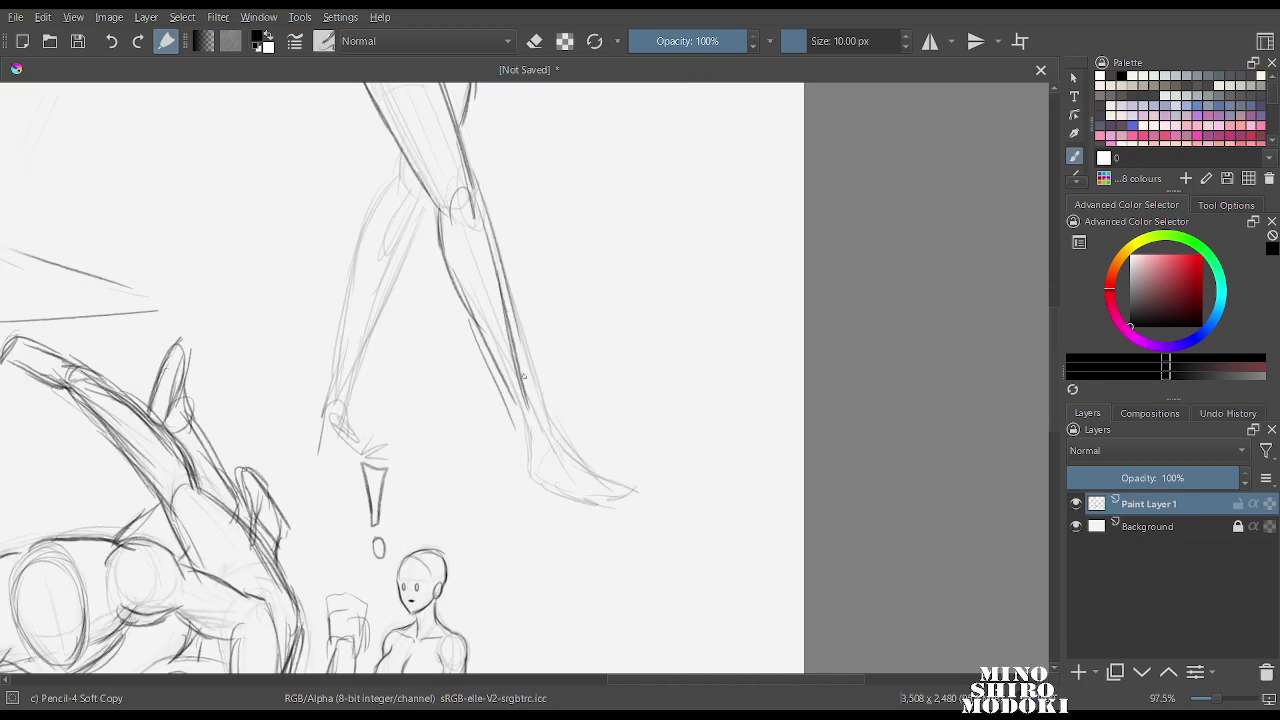
pyautogui.moveTo(508, 322); pyautogui.dragTo(546, 424)
pyautogui.moveTo(494, 362); pyautogui.dragTo(521, 432)
pyautogui.moveTo(512, 408)
pyautogui.mouseDown()
pyautogui.moveTo(521, 449)
pyautogui.moveTo(548, 436)
pyautogui.moveTo(558, 458)
pyautogui.mouseUp()
pyautogui.moveTo(522, 426)
pyautogui.mouseDown()
pyautogui.moveTo(517, 477)
pyautogui.moveTo(578, 480)
pyautogui.moveTo(518, 480)
pyautogui.moveTo(576, 497)
pyautogui.mouseUp()
pyautogui.moveTo(560, 447)
pyautogui.mouseDown()
pyautogui.moveTo(614, 494)
pyautogui.moveTo(606, 483)
pyautogui.mouseUp()
pyautogui.press('m')
pyautogui.moveTo(570, 345)
pyautogui.mouseDown()
pyautogui.moveTo(575, 460)
pyautogui.moveTo(610, 340)
pyautogui.mouseUp()
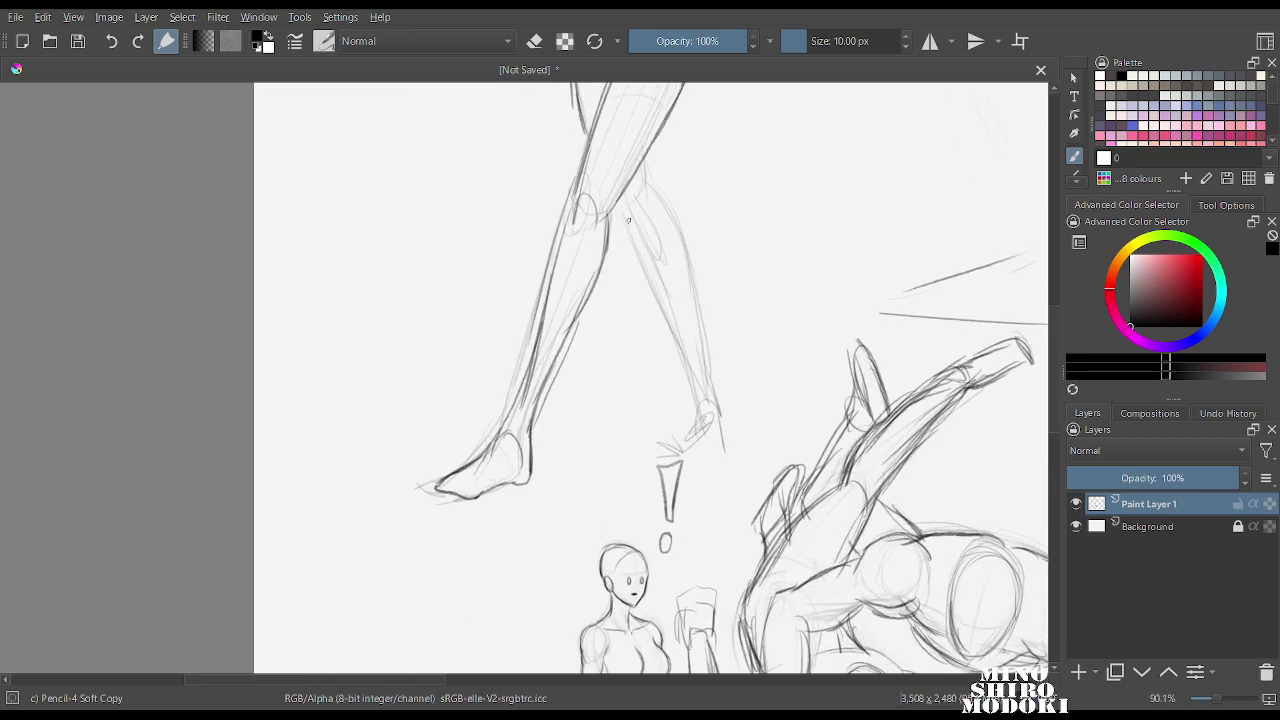
# Firm up the far lower leg's contours and redraw its foot above the exclamation mark.
pyautogui.moveTo(640, 158)
pyautogui.mouseDown()
pyautogui.moveTo(683, 253)
pyautogui.moveTo(693, 334)
pyautogui.mouseUp()
pyautogui.moveTo(621, 207); pyautogui.dragTo(691, 390)
pyautogui.moveTo(690, 282); pyautogui.dragTo(712, 384)
pyautogui.press('m')
pyautogui.moveTo(698, 258)
pyautogui.mouseDown()
pyautogui.moveTo(700, 350)
pyautogui.moveTo(699, 283)
pyautogui.mouseUp()
pyautogui.moveTo(436, 373)
pyautogui.mouseDown()
pyautogui.moveTo(436, 320)
pyautogui.moveTo(410, 380)
pyautogui.mouseUp()
pyautogui.moveTo(404, 286); pyautogui.dragTo(385, 405)
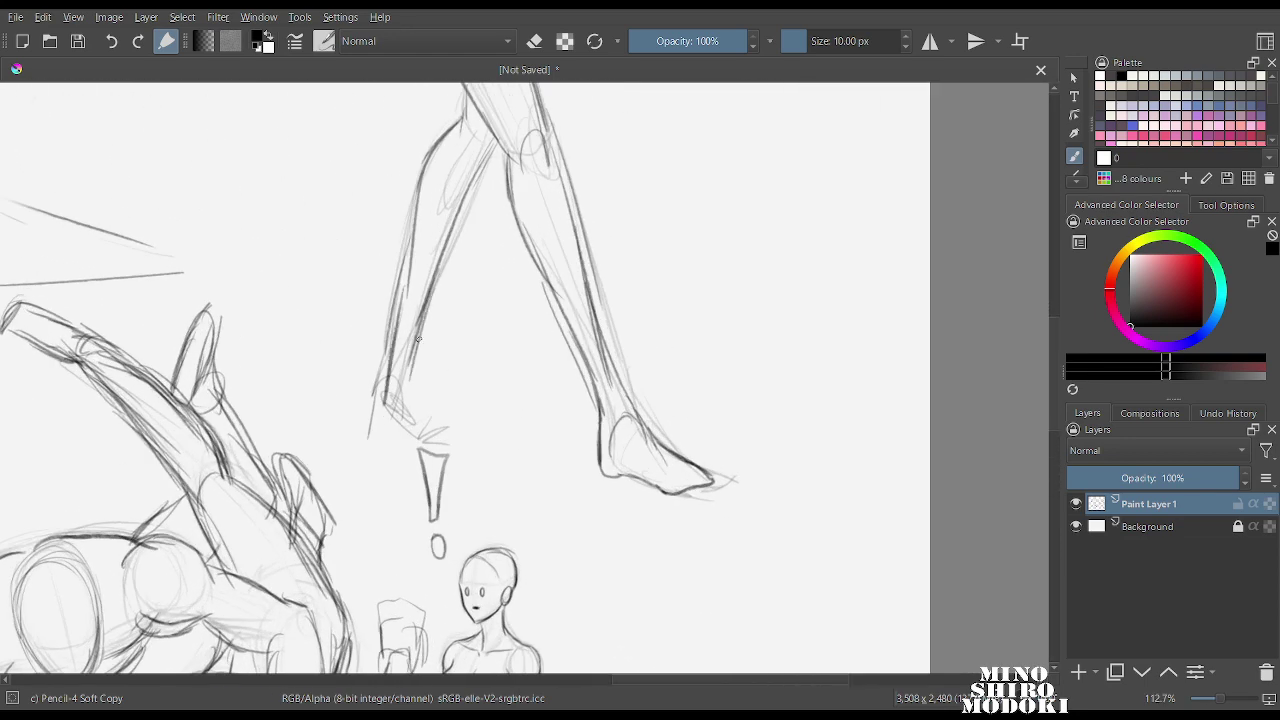
pyautogui.moveTo(418, 339)
pyautogui.mouseDown()
pyautogui.moveTo(406, 418)
pyautogui.moveTo(380, 432)
pyautogui.moveTo(408, 442)
pyautogui.moveTo(434, 406)
pyautogui.moveTo(455, 423)
pyautogui.mouseUp()
pyautogui.moveTo(378, 396)
pyautogui.mouseDown()
pyautogui.moveTo(394, 442)
pyautogui.moveTo(432, 408)
pyautogui.moveTo(460, 432)
pyautogui.moveTo(414, 440)
pyautogui.moveTo(458, 430)
pyautogui.mouseUp()
pyautogui.scroll(-5, 455, 418)
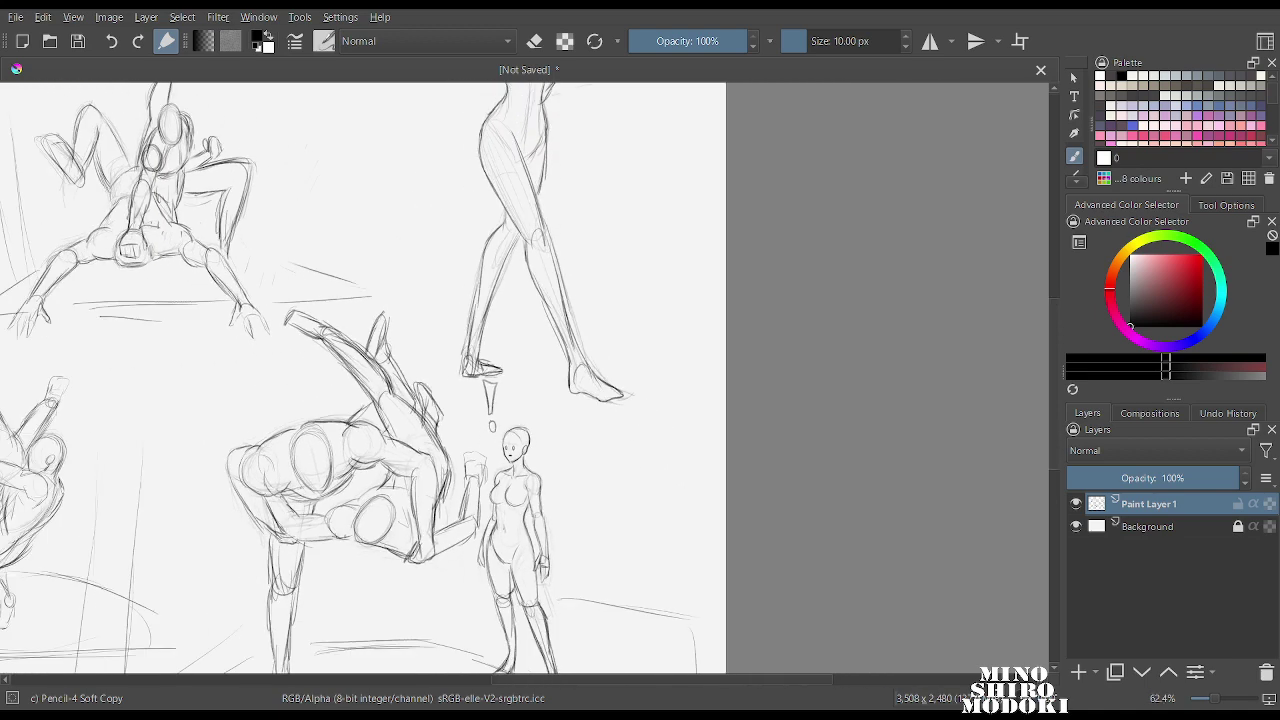
pyautogui.scroll(2, 620, 297)
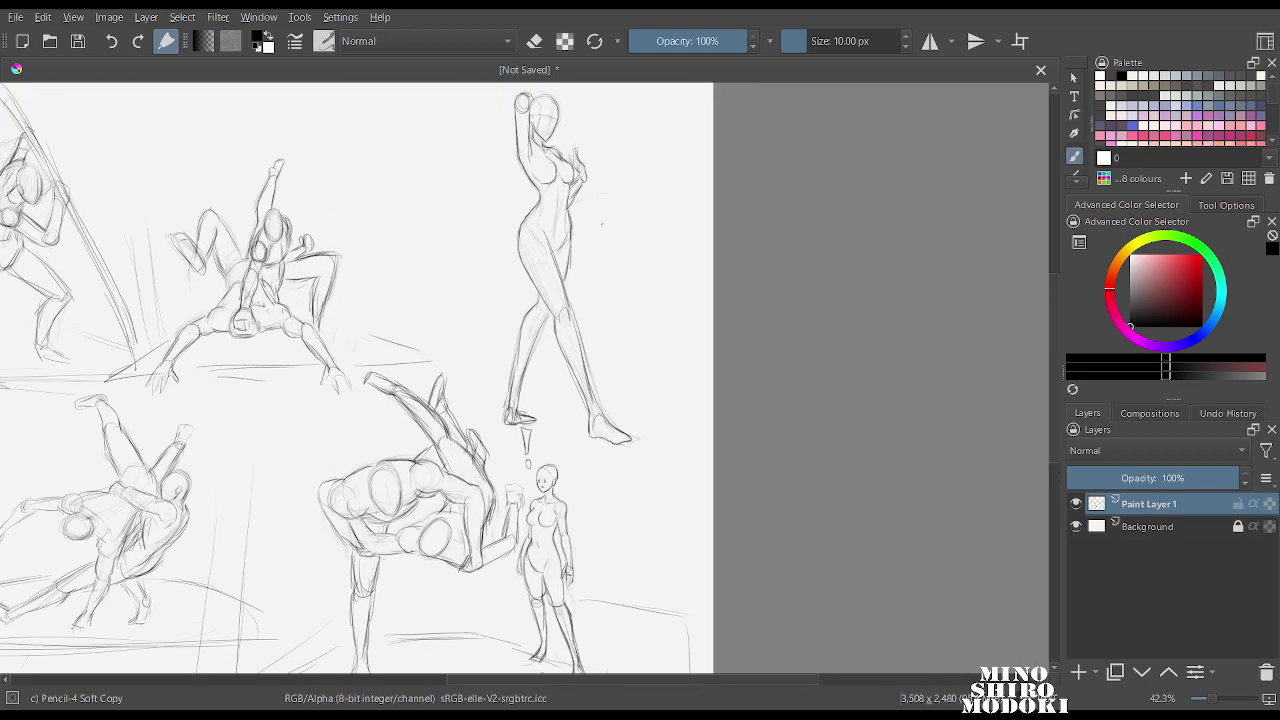
pyautogui.scroll(-4, 553, 348)
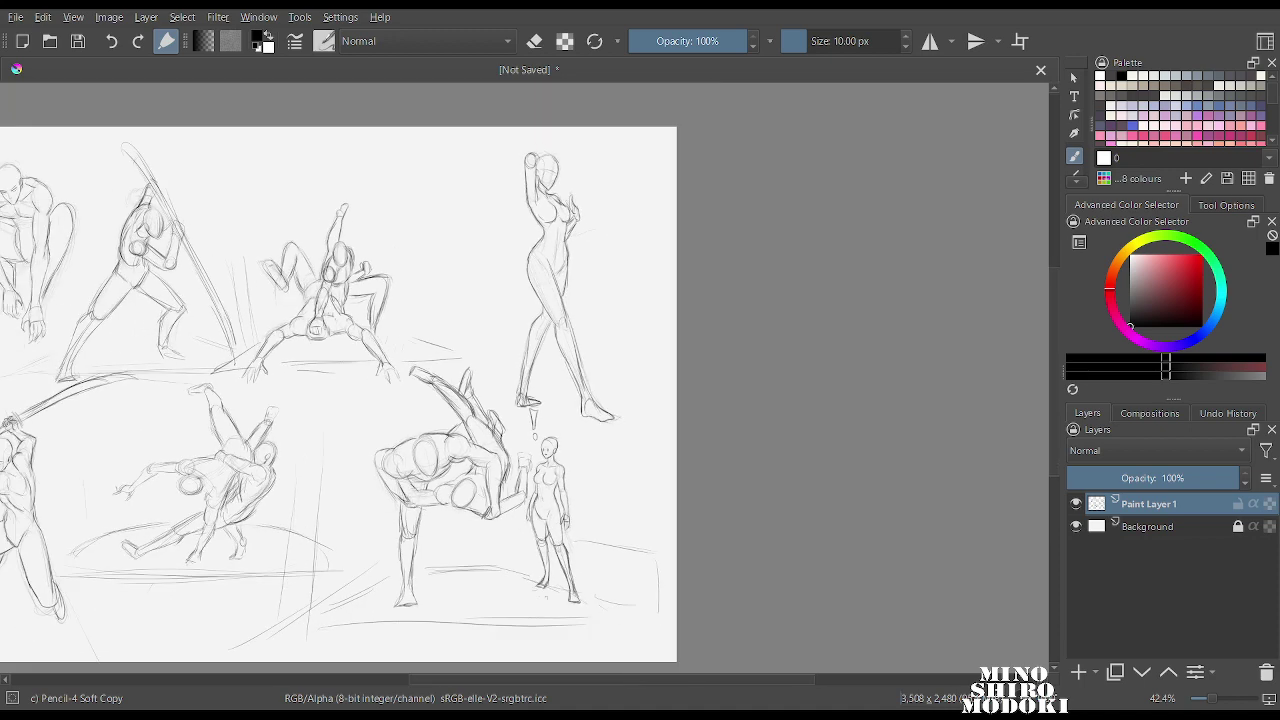
# Lasso the upper-right walking figure, scale it down, move it beside the crouching pair, and clear the selection.
pyautogui.scroll(5, 555, 547)
pyautogui.moveTo(560, 348); pyautogui.dragTo(504, 498)
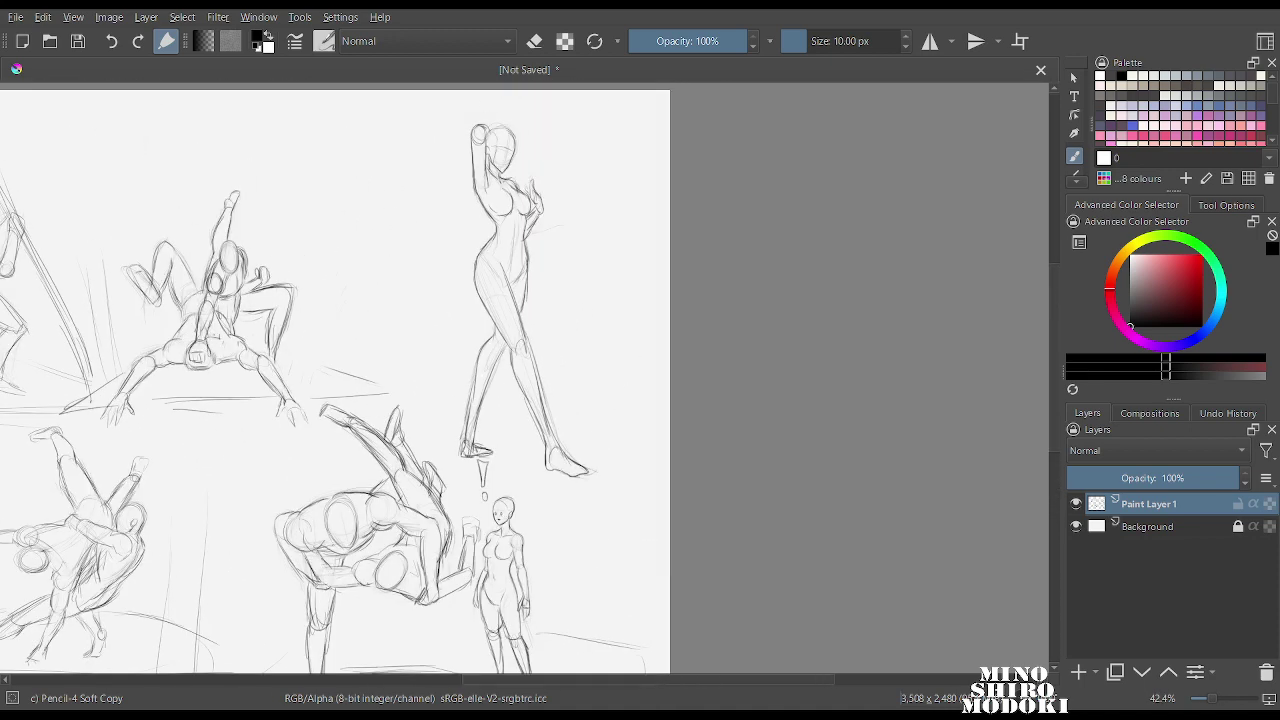
pyautogui.scroll(-1, 530, 325)
pyautogui.moveTo(554, 130)
pyautogui.mouseDown()
pyautogui.moveTo(441, 234)
pyautogui.moveTo(450, 398)
pyautogui.mouseUp()
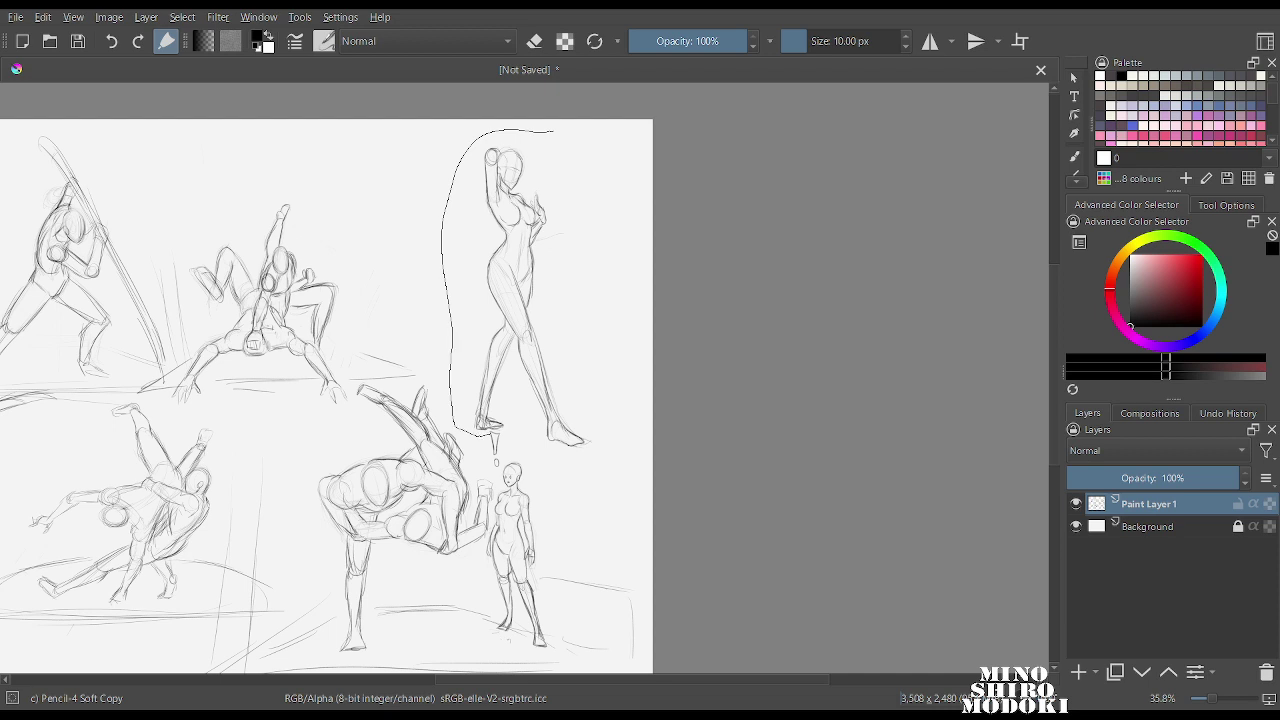
pyautogui.moveTo(502, 432)
pyautogui.mouseDown()
pyautogui.moveTo(623, 453)
pyautogui.moveTo(628, 268)
pyautogui.mouseUp()
pyautogui.hotkey('ctrl', 't')
pyautogui.moveTo(638, 129); pyautogui.dragTo(603, 200)
pyautogui.moveTo(520, 333)
pyautogui.mouseDown()
pyautogui.moveTo(466, 243)
pyautogui.moveTo(399, 257)
pyautogui.mouseUp()
pyautogui.press('Return')
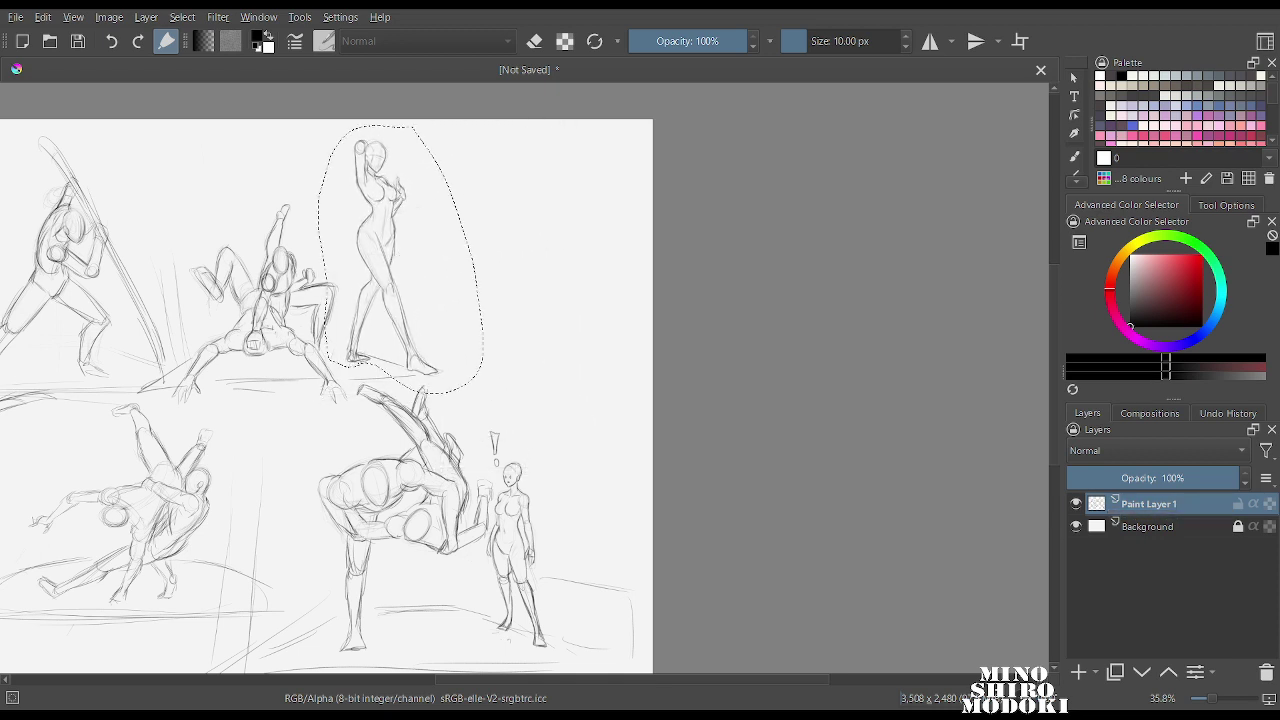
pyautogui.hotkey('ctrl', 'shift', 'a')
# Sketch a new figure's torso in the empty upper-right space, with a tilted ribcage, a shoulder ellipse and light waist lines.
pyautogui.press('b')
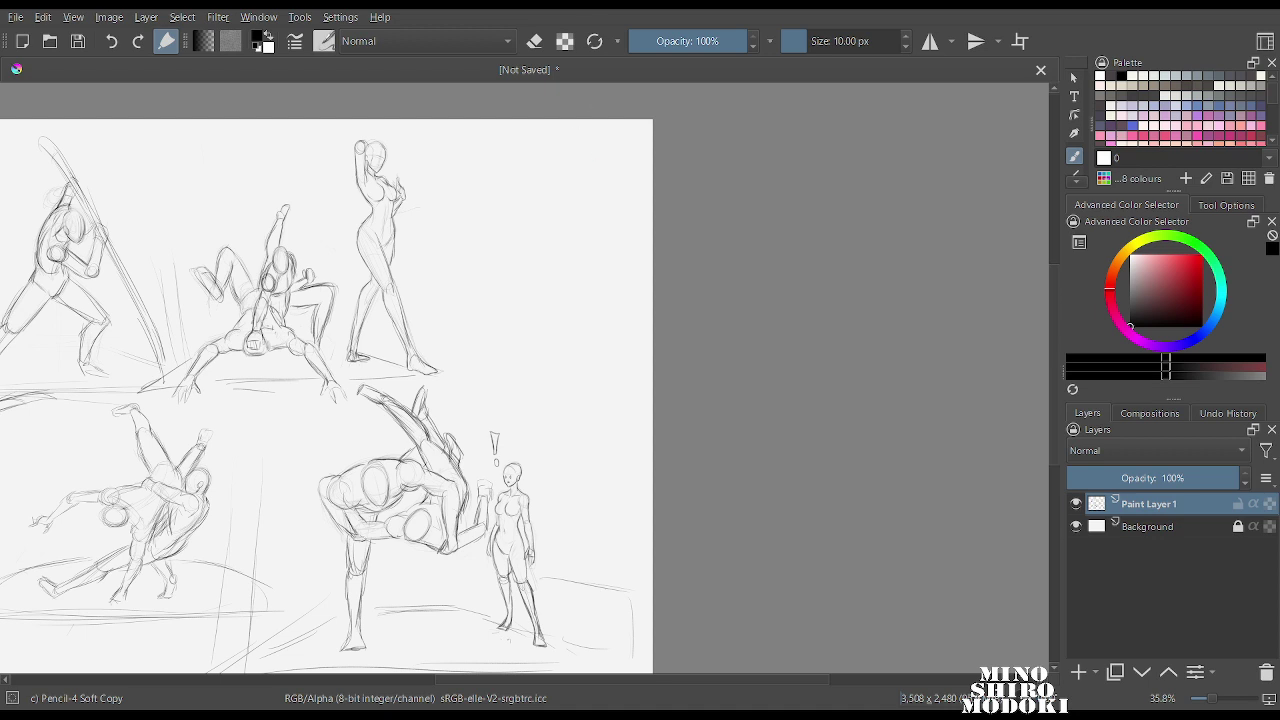
pyautogui.scroll(1, 524, 378)
pyautogui.scroll(-3, 524, 378)
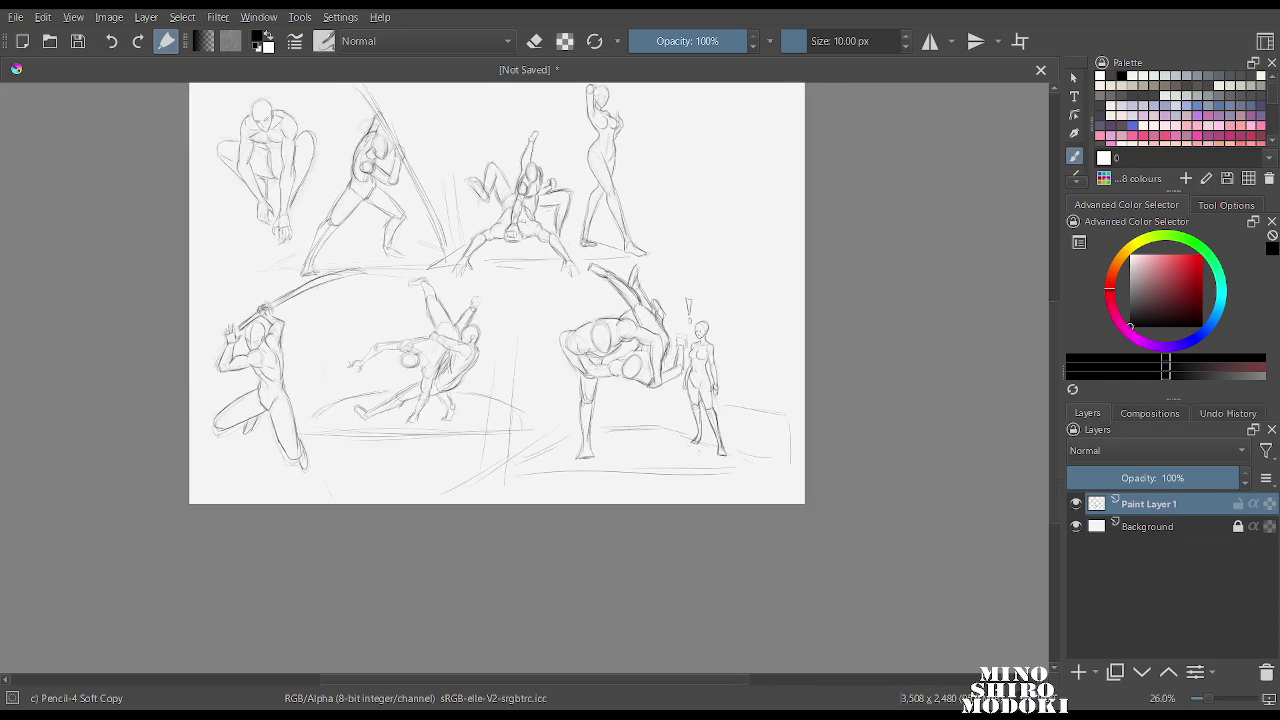
pyautogui.scroll(3, 524, 378)
pyautogui.scroll(1, 578, 122)
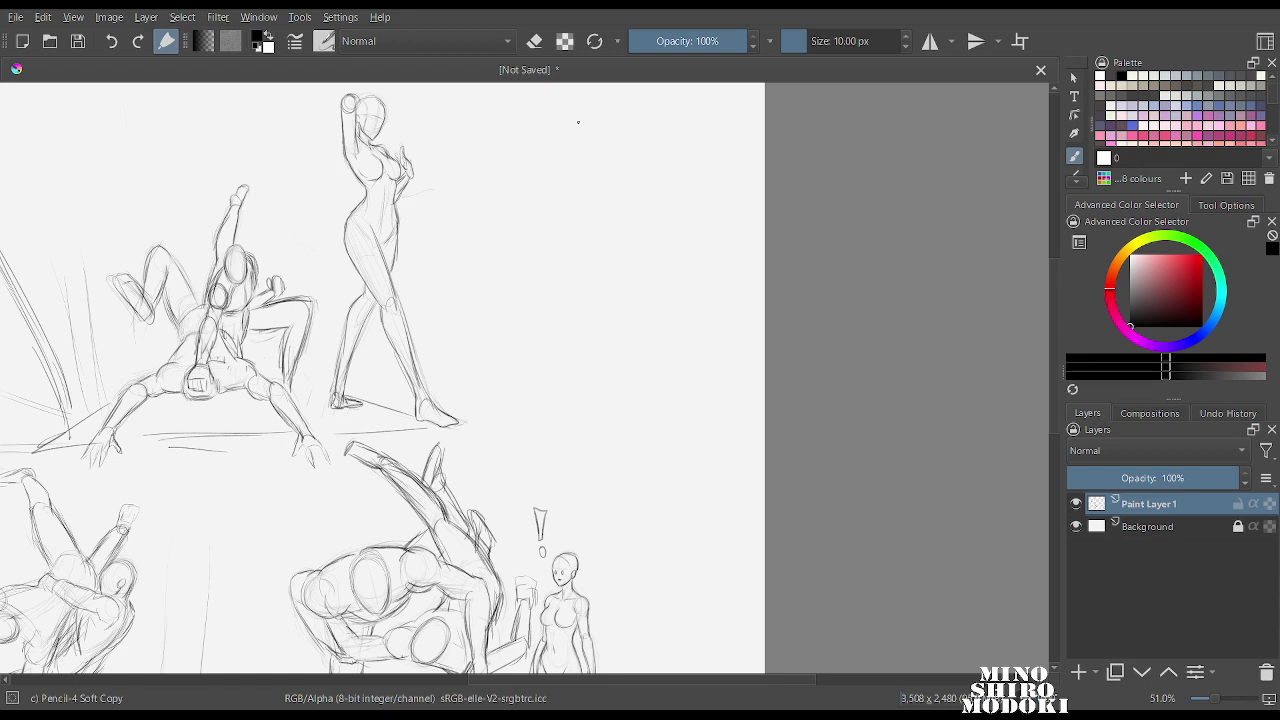
pyautogui.scroll(1, 558, 227)
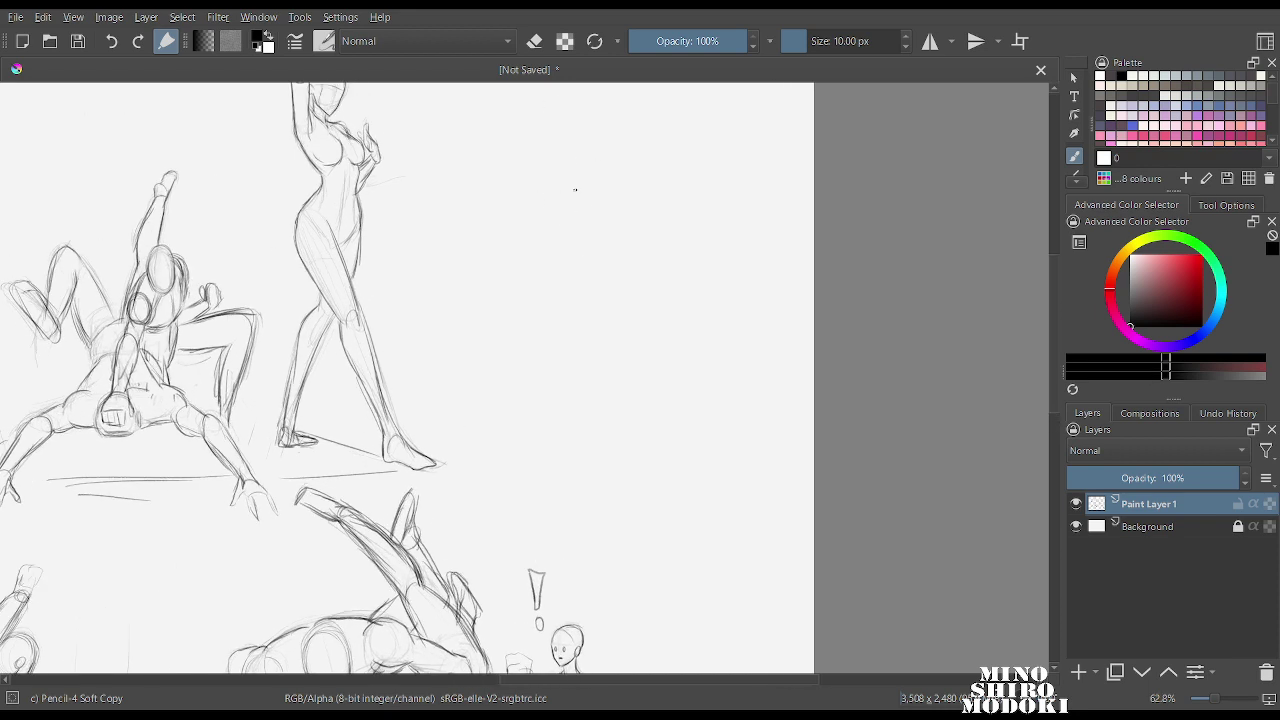
pyautogui.moveTo(583, 218); pyautogui.dragTo(674, 190)
pyautogui.moveTo(570, 233); pyautogui.dragTo(571, 298)
pyautogui.moveTo(664, 212)
pyautogui.mouseDown()
pyautogui.moveTo(628, 290)
pyautogui.moveTo(637, 301)
pyautogui.moveTo(664, 270)
pyautogui.moveTo(631, 313)
pyautogui.moveTo(583, 337)
pyautogui.moveTo(579, 368)
pyautogui.moveTo(560, 338)
pyautogui.moveTo(556, 371)
pyautogui.moveTo(578, 418)
pyautogui.mouseUp()
pyautogui.moveTo(633, 309); pyautogui.dragTo(605, 396)
pyautogui.moveTo(629, 347); pyautogui.dragTo(623, 396)
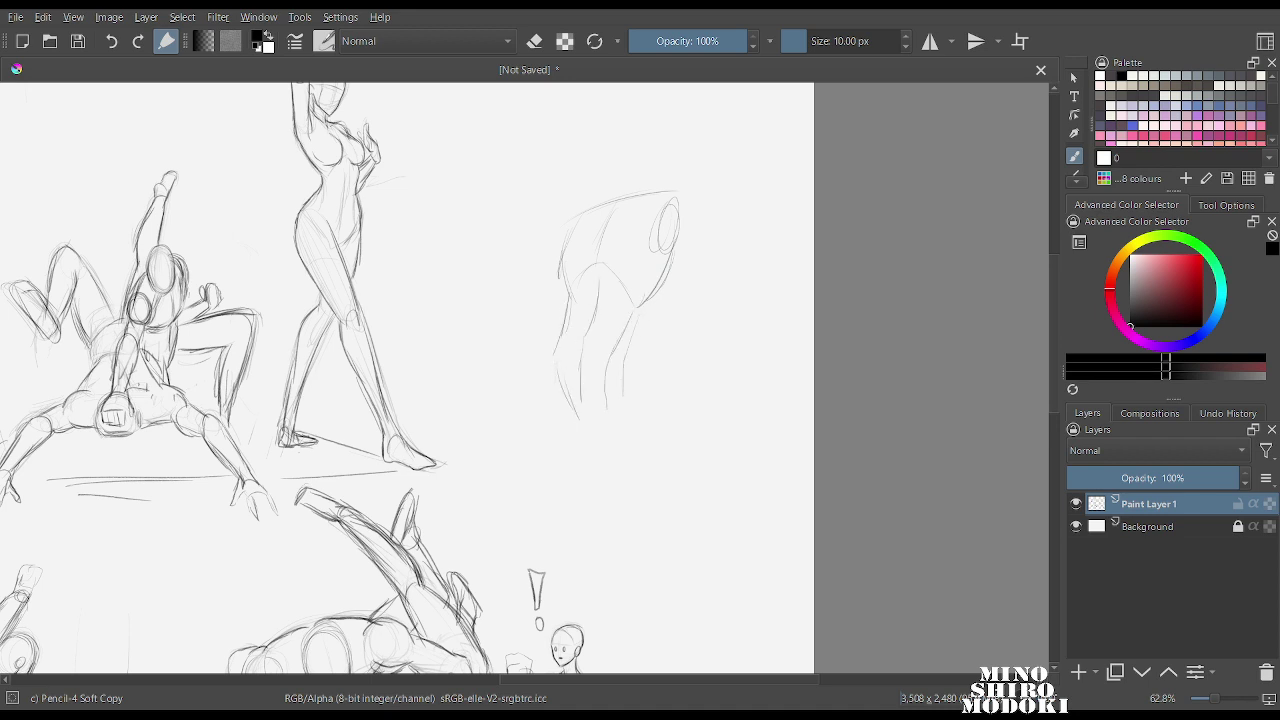
# Extend the new figure's waist contours into the hips and block in the wedge of the pelvis.
pyautogui.moveTo(558, 322)
pyautogui.mouseDown()
pyautogui.moveTo(542, 379)
pyautogui.moveTo(568, 432)
pyautogui.mouseUp()
pyautogui.moveTo(616, 378); pyautogui.dragTo(604, 426)
pyautogui.moveTo(658, 296); pyautogui.dragTo(646, 348)
pyautogui.moveTo(650, 342); pyautogui.dragTo(615, 414)
pyautogui.moveTo(644, 350); pyautogui.dragTo(643, 384)
pyautogui.moveTo(624, 388); pyautogui.dragTo(608, 432)
# Sketch both thighs below the pelvis with outer and inner contours, closing each with a curve above the knee.
pyautogui.moveTo(546, 360); pyautogui.dragTo(540, 458)
pyautogui.moveTo(556, 496); pyautogui.dragTo(622, 504)
pyautogui.moveTo(662, 402); pyautogui.dragTo(676, 450)
pyautogui.moveTo(650, 356)
pyautogui.mouseDown()
pyautogui.moveTo(674, 468)
pyautogui.moveTo(646, 434)
pyautogui.mouseUp()
pyautogui.moveTo(666, 436); pyautogui.dragTo(676, 506)
pyautogui.moveTo(600, 442); pyautogui.dragTo(616, 498)
pyautogui.moveTo(620, 506); pyautogui.dragTo(672, 502)
# Firm up the new figure's waist contours and the hip creases converging at the groin.
pyautogui.moveTo(650, 312); pyautogui.dragTo(608, 400)
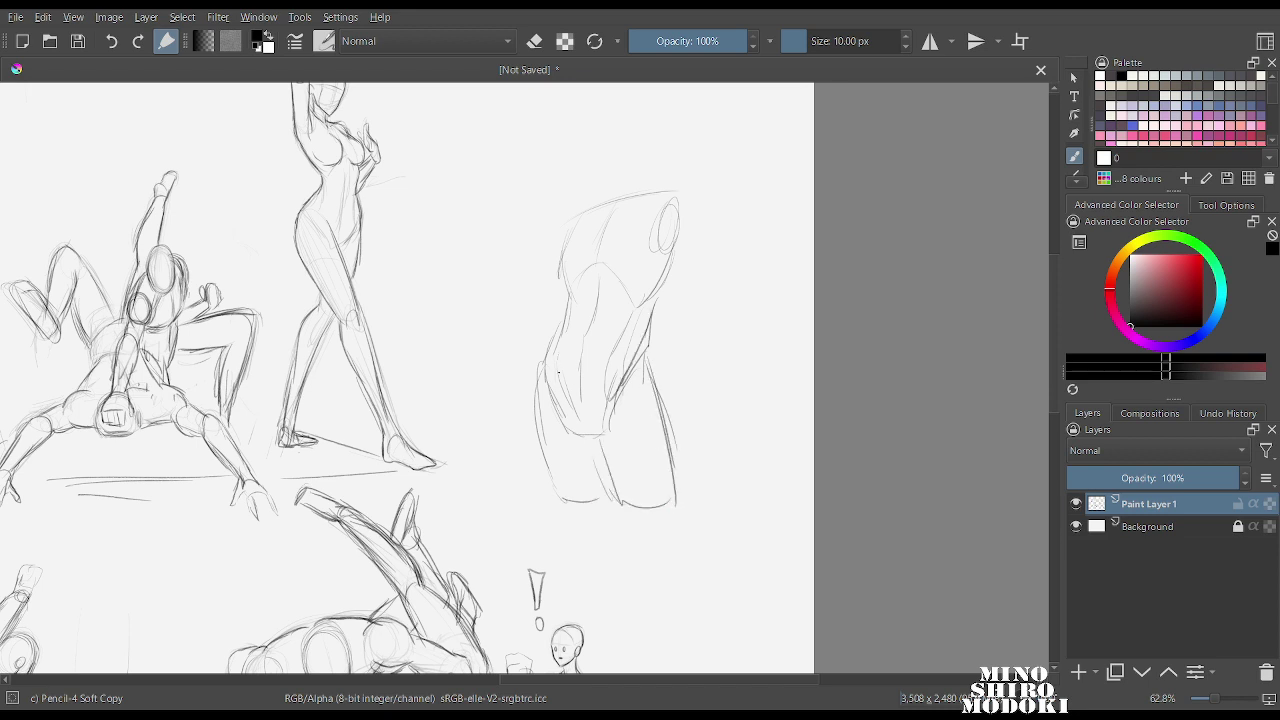
pyautogui.moveTo(560, 364)
pyautogui.mouseDown()
pyautogui.moveTo(590, 444)
pyautogui.moveTo(570, 422)
pyautogui.mouseUp()
pyautogui.moveTo(570, 424)
pyautogui.mouseDown()
pyautogui.moveTo(599, 444)
pyautogui.moveTo(612, 390)
pyautogui.mouseUp()
pyautogui.moveTo(570, 310); pyautogui.dragTo(559, 380)
pyautogui.scroll(2, 619, 171)
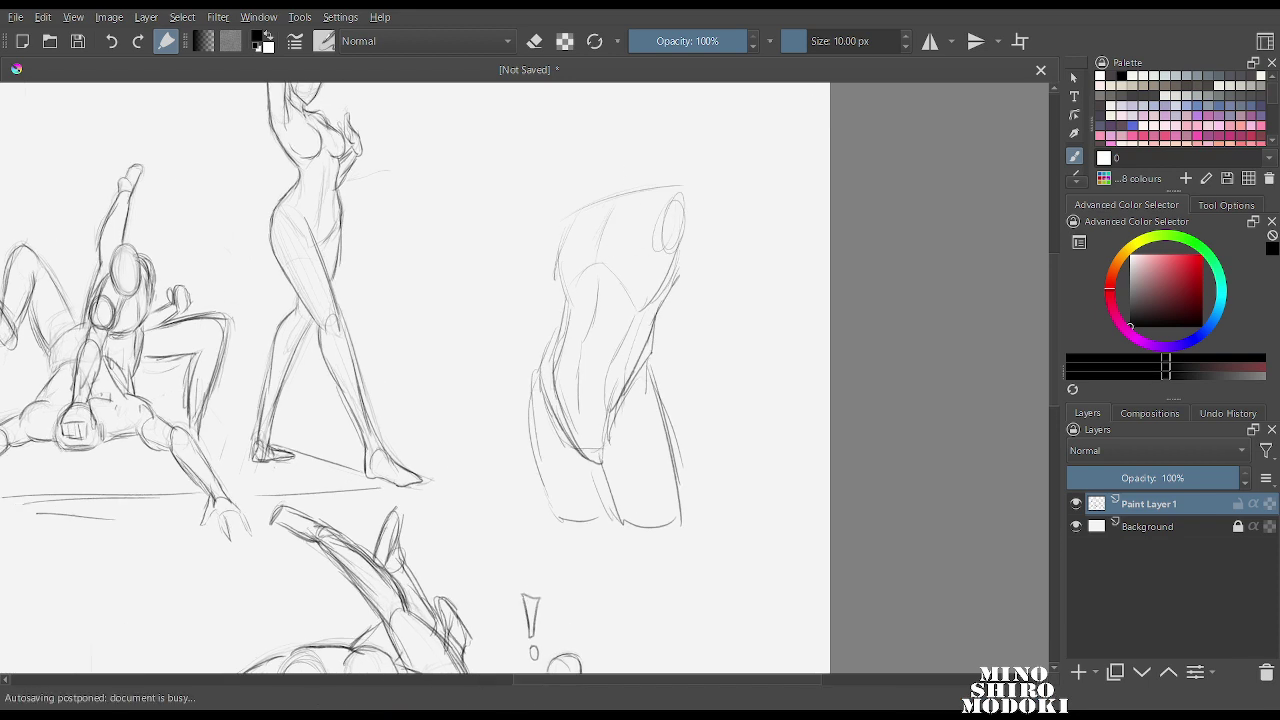
# Sketch the neck, shoulder line, chest contours and a rounded near shoulder on the standing torso.
pyautogui.moveTo(615, 168)
pyautogui.mouseDown()
pyautogui.moveTo(553, 251)
pyautogui.moveTo(566, 294)
pyautogui.moveTo(554, 316)
pyautogui.mouseUp()
pyautogui.moveTo(562, 256)
pyautogui.mouseDown()
pyautogui.moveTo(598, 262)
pyautogui.moveTo(538, 336)
pyautogui.moveTo(523, 428)
pyautogui.mouseUp()
pyautogui.moveTo(564, 305)
pyautogui.mouseDown()
pyautogui.moveTo(504, 325)
pyautogui.moveTo(474, 364)
pyautogui.moveTo(470, 406)
pyautogui.moveTo(526, 374)
pyautogui.moveTo(576, 396)
pyautogui.moveTo(618, 376)
pyautogui.mouseUp()
pyautogui.moveTo(558, 312)
pyautogui.mouseDown()
pyautogui.moveTo(630, 296)
pyautogui.moveTo(607, 293)
pyautogui.moveTo(630, 350)
pyautogui.mouseUp()
pyautogui.moveTo(628, 296)
pyautogui.mouseDown()
pyautogui.moveTo(668, 306)
pyautogui.moveTo(680, 340)
pyautogui.moveTo(630, 366)
pyautogui.mouseUp()
pyautogui.moveTo(630, 360); pyautogui.dragTo(654, 376)
pyautogui.moveTo(667, 311)
pyautogui.mouseDown()
pyautogui.moveTo(688, 372)
pyautogui.moveTo(640, 382)
pyautogui.mouseUp()
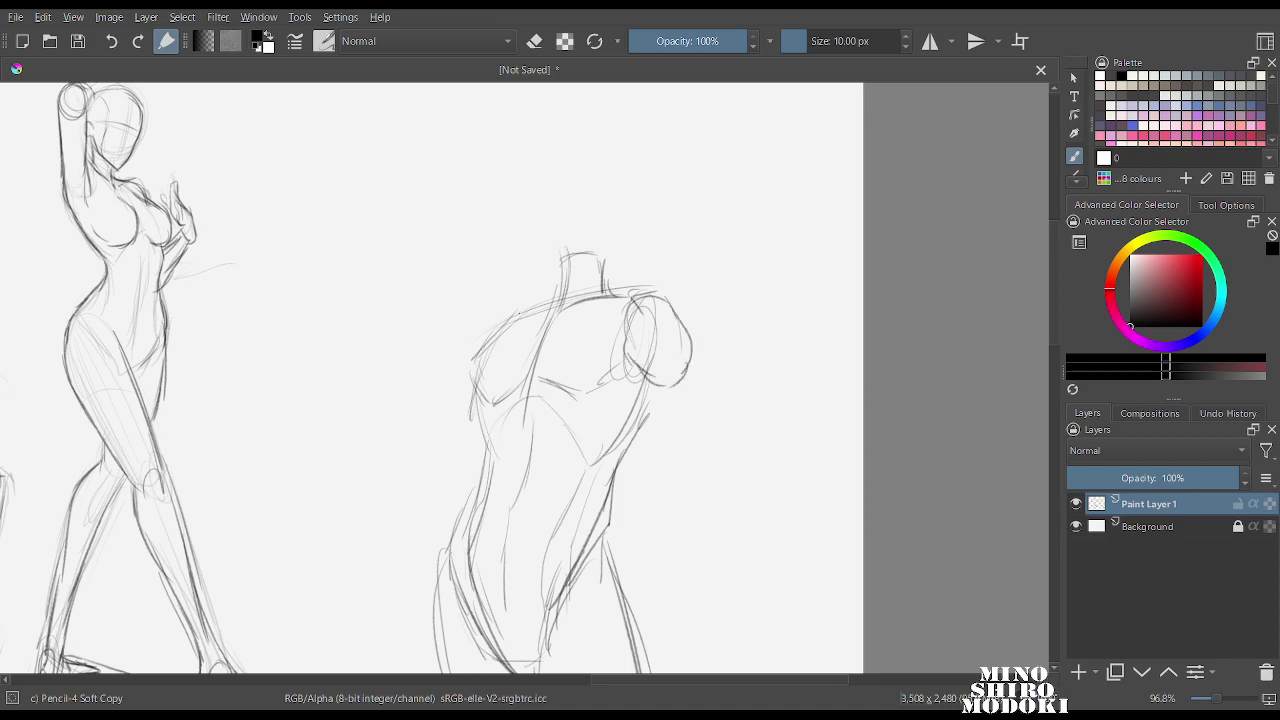
# Round out the torso's far shoulder and check the figure in mirrored view.
pyautogui.moveTo(518, 312)
pyautogui.mouseDown()
pyautogui.moveTo(458, 362)
pyautogui.moveTo(464, 396)
pyautogui.mouseUp()
pyautogui.moveTo(478, 338)
pyautogui.mouseDown()
pyautogui.moveTo(466, 402)
pyautogui.moveTo(519, 312)
pyautogui.mouseUp()
pyautogui.press('m')
pyautogui.moveTo(710, 287); pyautogui.dragTo(700, 540)
pyautogui.press('m')
pyautogui.moveTo(460, 506); pyautogui.dragTo(475, 334)
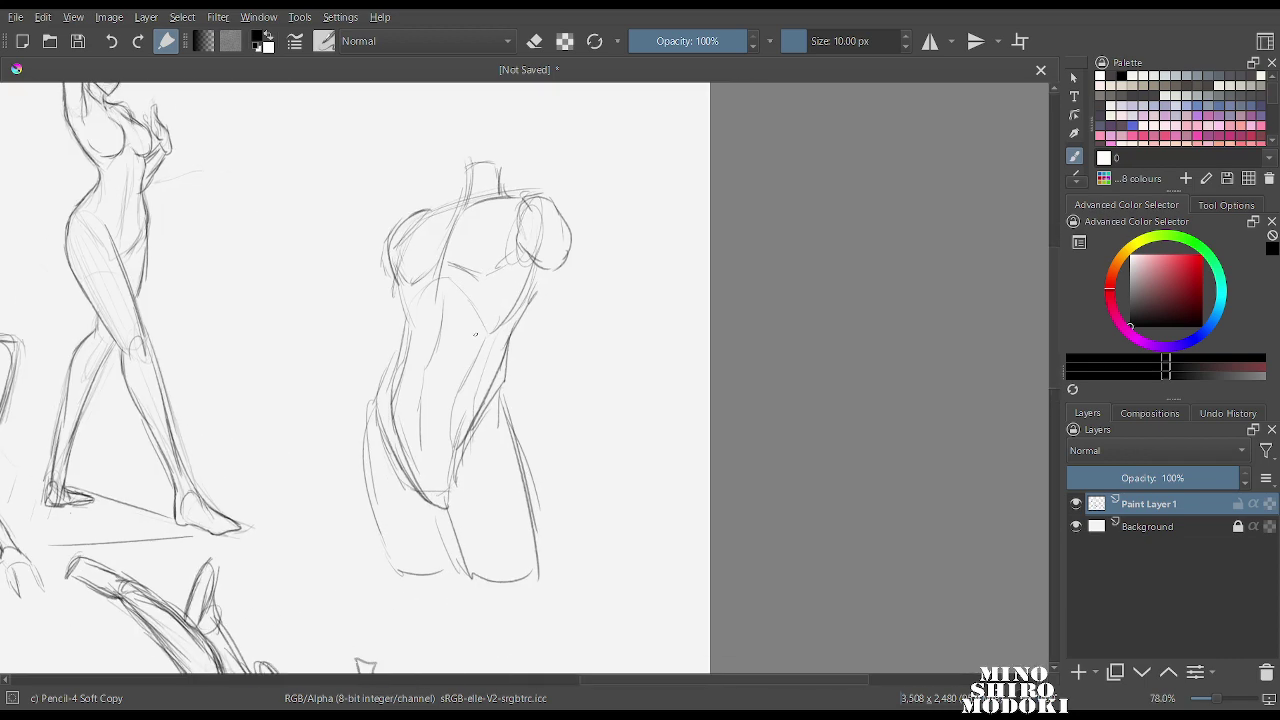
# Strengthen both sides of the ribcage and waist and sketch the far hand behind the hip.
pyautogui.moveTo(536, 266); pyautogui.dragTo(503, 330)
pyautogui.moveTo(409, 282); pyautogui.dragTo(381, 430)
pyautogui.moveTo(376, 377); pyautogui.dragTo(360, 422)
pyautogui.moveTo(382, 380); pyautogui.dragTo(361, 423)
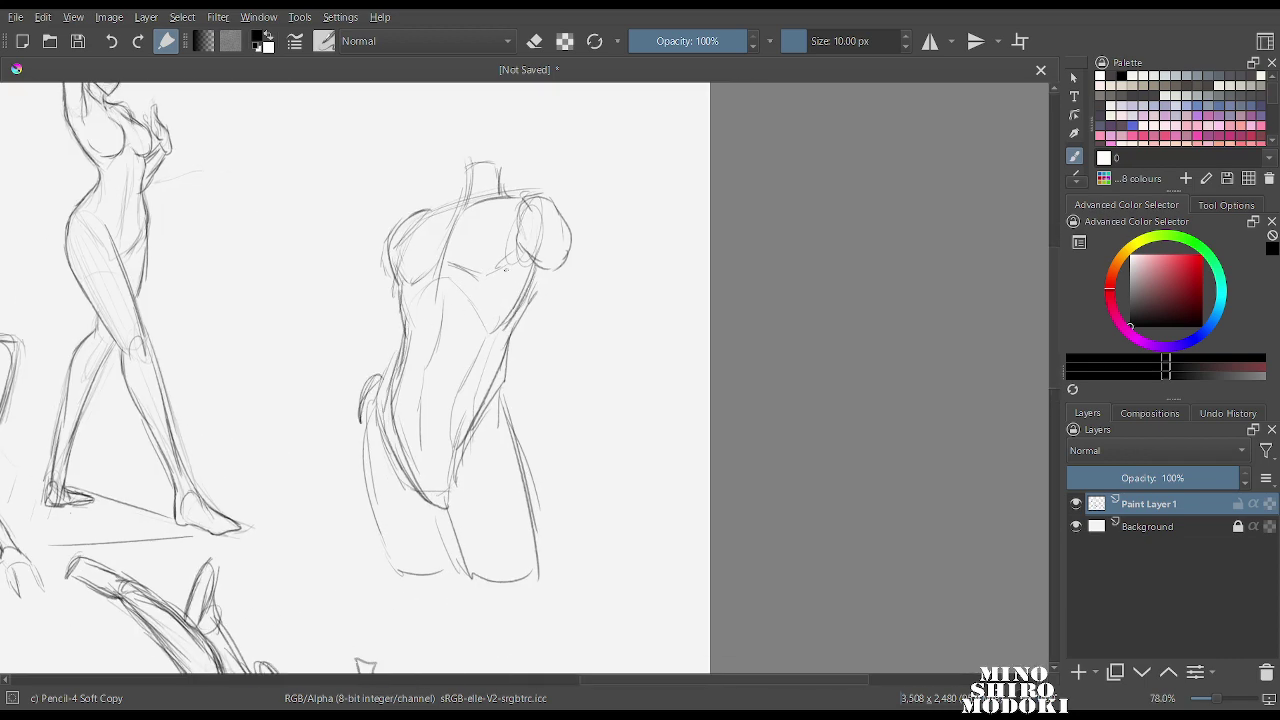
# Sketch the near upper arm hanging from the shoulder, with a circle for the elbow.
pyautogui.moveTo(536, 259)
pyautogui.mouseDown()
pyautogui.moveTo(527, 298)
pyautogui.moveTo(553, 325)
pyautogui.moveTo(580, 306)
pyautogui.moveTo(582, 318)
pyautogui.mouseUp()
pyautogui.moveTo(530, 282); pyautogui.dragTo(558, 334)
pyautogui.moveTo(541, 305)
pyautogui.mouseDown()
pyautogui.moveTo(574, 328)
pyautogui.moveTo(562, 342)
pyautogui.mouseUp()
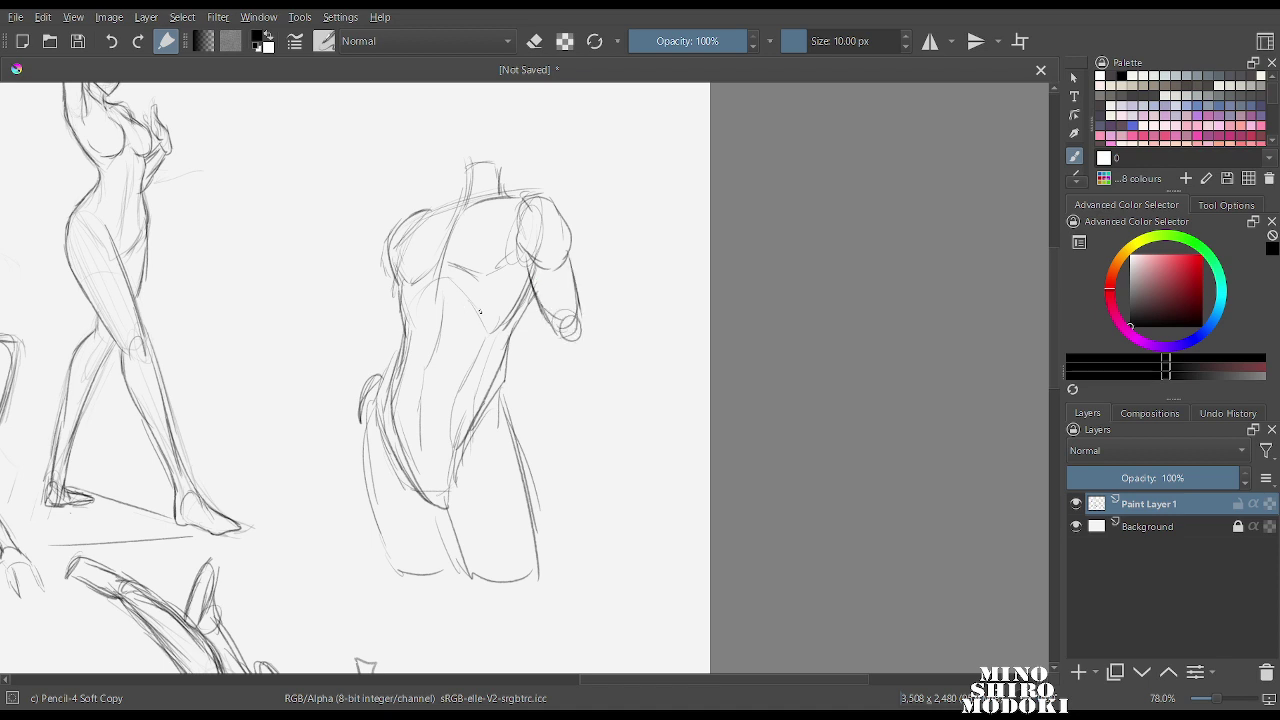
# Reinforce the abdomen and outer thigh lines and sketch the near forearm from the elbow to the wrist.
pyautogui.moveTo(441, 308)
pyautogui.mouseDown()
pyautogui.moveTo(423, 456)
pyautogui.moveTo(442, 492)
pyautogui.mouseUp()
pyautogui.moveTo(503, 403); pyautogui.dragTo(528, 535)
pyautogui.moveTo(549, 315)
pyautogui.mouseDown()
pyautogui.moveTo(588, 384)
pyautogui.moveTo(556, 404)
pyautogui.mouseUp()
pyautogui.moveTo(546, 350); pyautogui.dragTo(558, 408)
pyautogui.moveTo(578, 300)
pyautogui.mouseDown()
pyautogui.moveTo(590, 340)
pyautogui.moveTo(584, 454)
pyautogui.mouseUp()
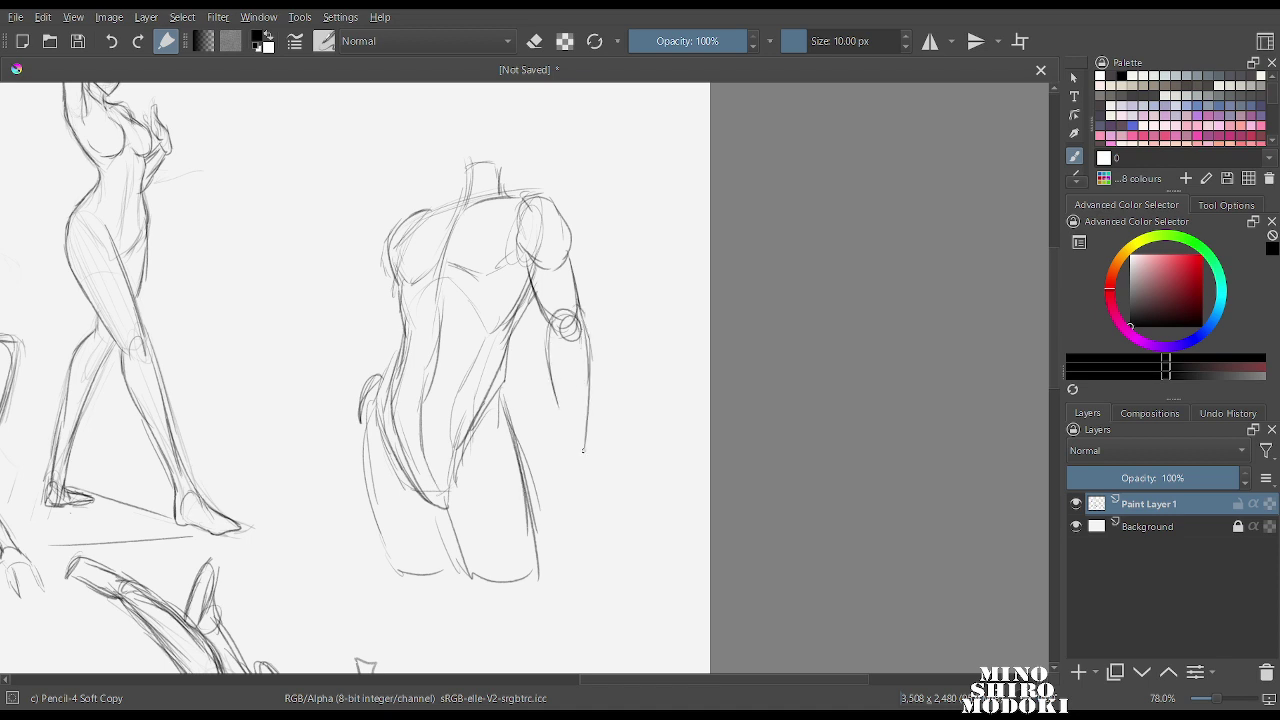
pyautogui.moveTo(554, 358); pyautogui.dragTo(569, 482)
pyautogui.moveTo(589, 424); pyautogui.dragTo(580, 478)
# Strengthen the near shoulder and lower chest contours, refining them in mirrored view before restoring the normal view.
pyautogui.moveTo(532, 197)
pyautogui.mouseDown()
pyautogui.moveTo(571, 250)
pyautogui.moveTo(556, 268)
pyautogui.mouseUp()
pyautogui.moveTo(540, 260)
pyautogui.mouseDown()
pyautogui.moveTo(518, 246)
pyautogui.moveTo(480, 275)
pyautogui.mouseUp()
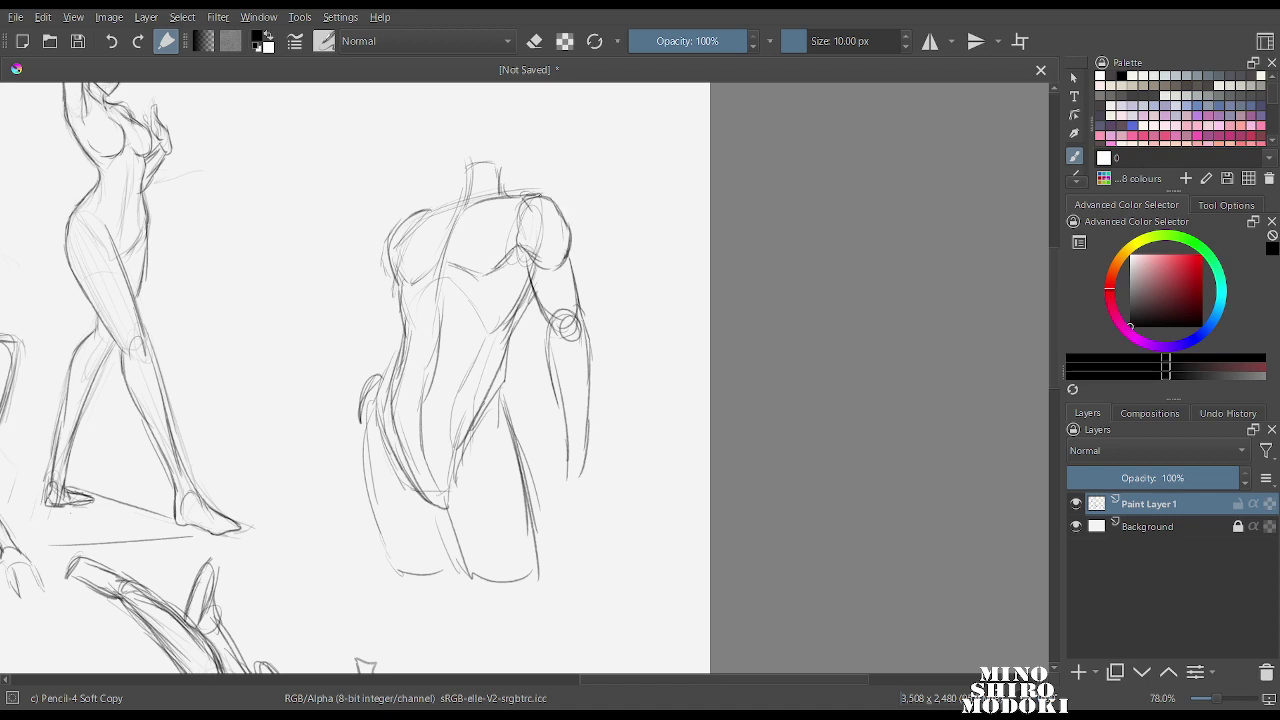
pyautogui.press('m')
pyautogui.scroll(3, 508, 282)
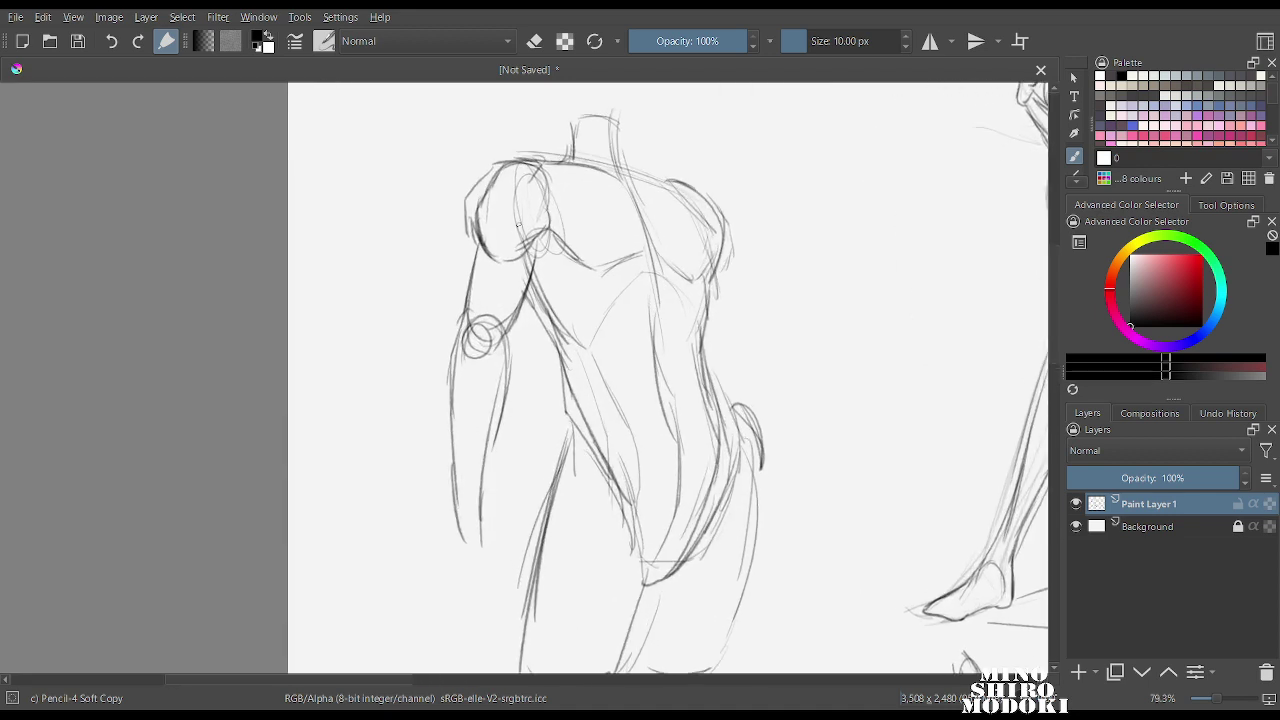
pyautogui.moveTo(462, 273); pyautogui.dragTo(568, 298)
pyautogui.moveTo(504, 279); pyautogui.dragTo(594, 303)
pyautogui.moveTo(593, 303)
pyautogui.mouseDown()
pyautogui.moveTo(605, 319)
pyautogui.moveTo(614, 305)
pyautogui.mouseUp()
pyautogui.moveTo(590, 238)
pyautogui.mouseDown()
pyautogui.moveTo(603, 309)
pyautogui.moveTo(650, 306)
pyautogui.mouseUp()
pyautogui.moveTo(610, 293); pyautogui.dragTo(684, 318)
pyautogui.press('m')
# Sketch a round head over the neck with curved guide lines across the face and the first bulging eye.
pyautogui.scroll(-5, 613, 185)
pyautogui.scroll(3, 612, 165)
pyautogui.scroll(1, 559, 291)
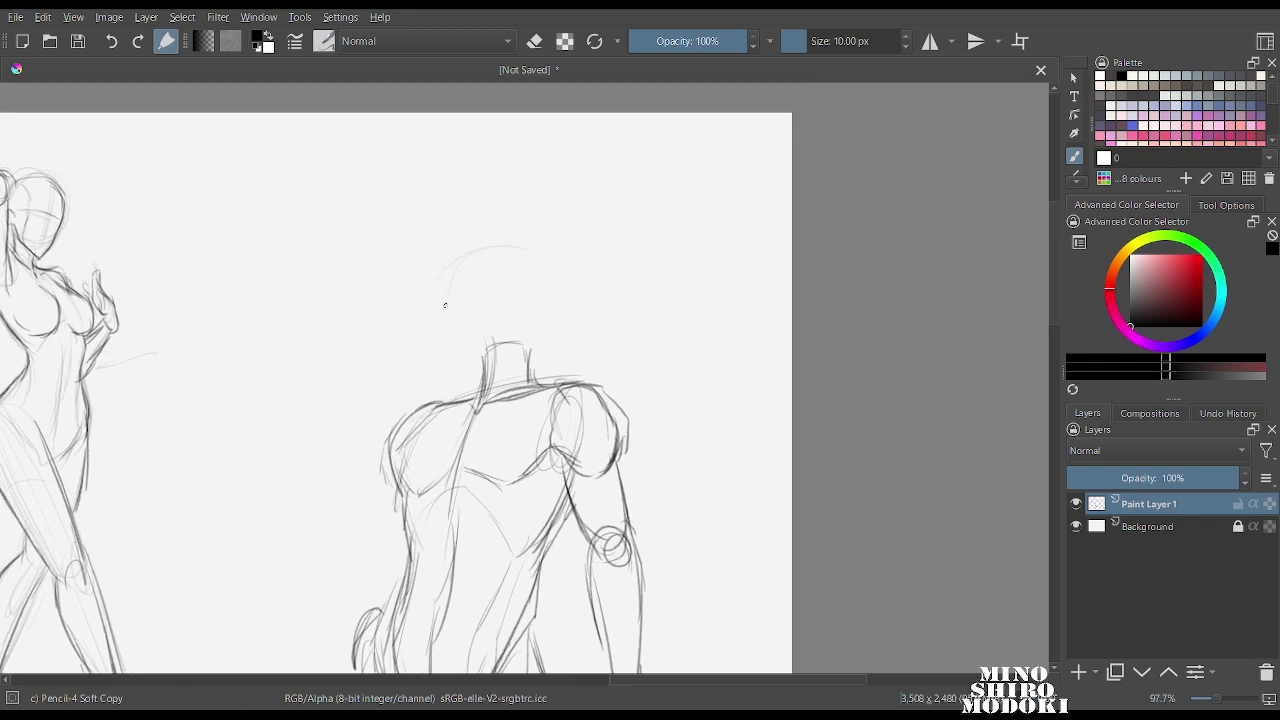
pyautogui.moveTo(440, 350)
pyautogui.mouseDown()
pyautogui.moveTo(460, 278)
pyautogui.moveTo(548, 258)
pyautogui.moveTo(576, 328)
pyautogui.moveTo(562, 366)
pyautogui.mouseUp()
pyautogui.moveTo(442, 318); pyautogui.dragTo(458, 372)
pyautogui.moveTo(452, 311); pyautogui.dragTo(518, 300)
pyautogui.moveTo(448, 315); pyautogui.dragTo(534, 306)
pyautogui.moveTo(539, 310); pyautogui.dragTo(565, 351)
pyautogui.moveTo(484, 298)
pyautogui.mouseDown()
pyautogui.moveTo(530, 303)
pyautogui.moveTo(557, 380)
pyautogui.mouseUp()
pyautogui.moveTo(446, 286)
pyautogui.mouseDown()
pyautogui.moveTo(476, 256)
pyautogui.moveTo(437, 322)
pyautogui.mouseUp()
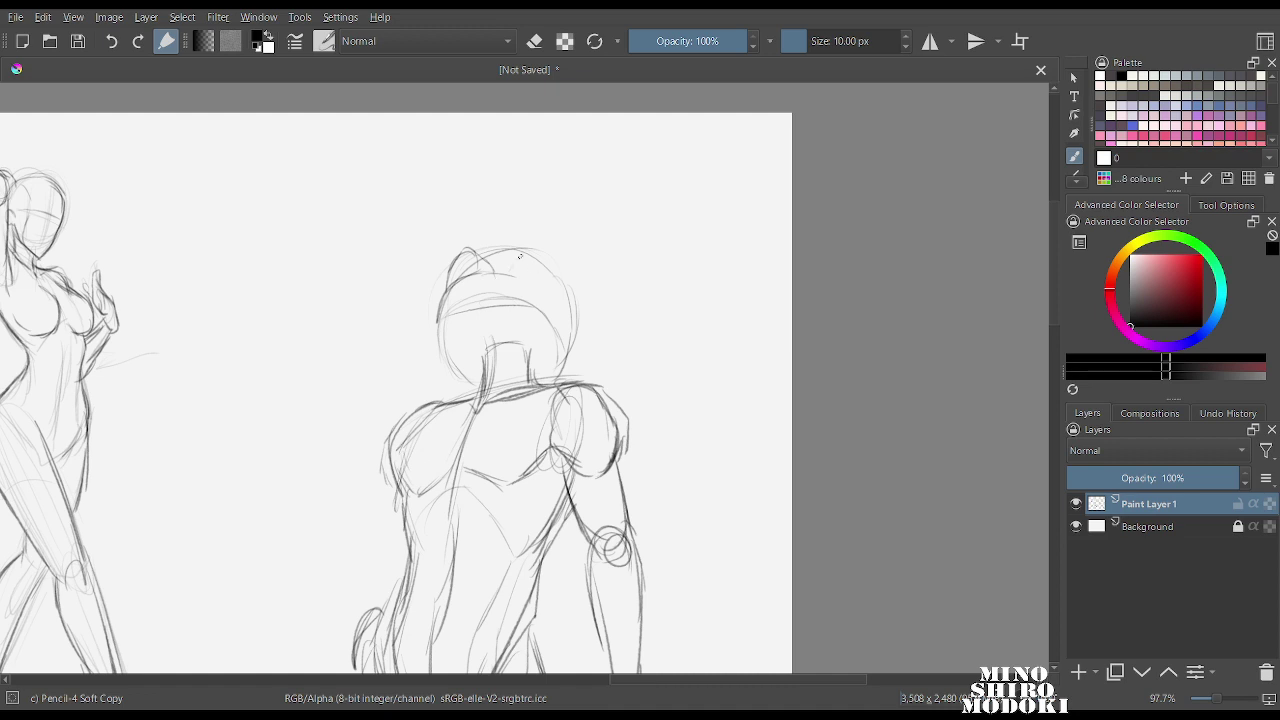
# Add the second bulging eye, define the wide frog mouth and darken the round head outline.
pyautogui.moveTo(513, 268); pyautogui.dragTo(554, 270)
pyautogui.moveTo(506, 286)
pyautogui.mouseDown()
pyautogui.moveTo(548, 278)
pyautogui.moveTo(548, 250)
pyautogui.moveTo(550, 292)
pyautogui.mouseUp()
pyautogui.moveTo(556, 278); pyautogui.dragTo(569, 315)
pyautogui.moveTo(452, 284)
pyautogui.mouseDown()
pyautogui.moveTo(466, 320)
pyautogui.moveTo(528, 308)
pyautogui.mouseUp()
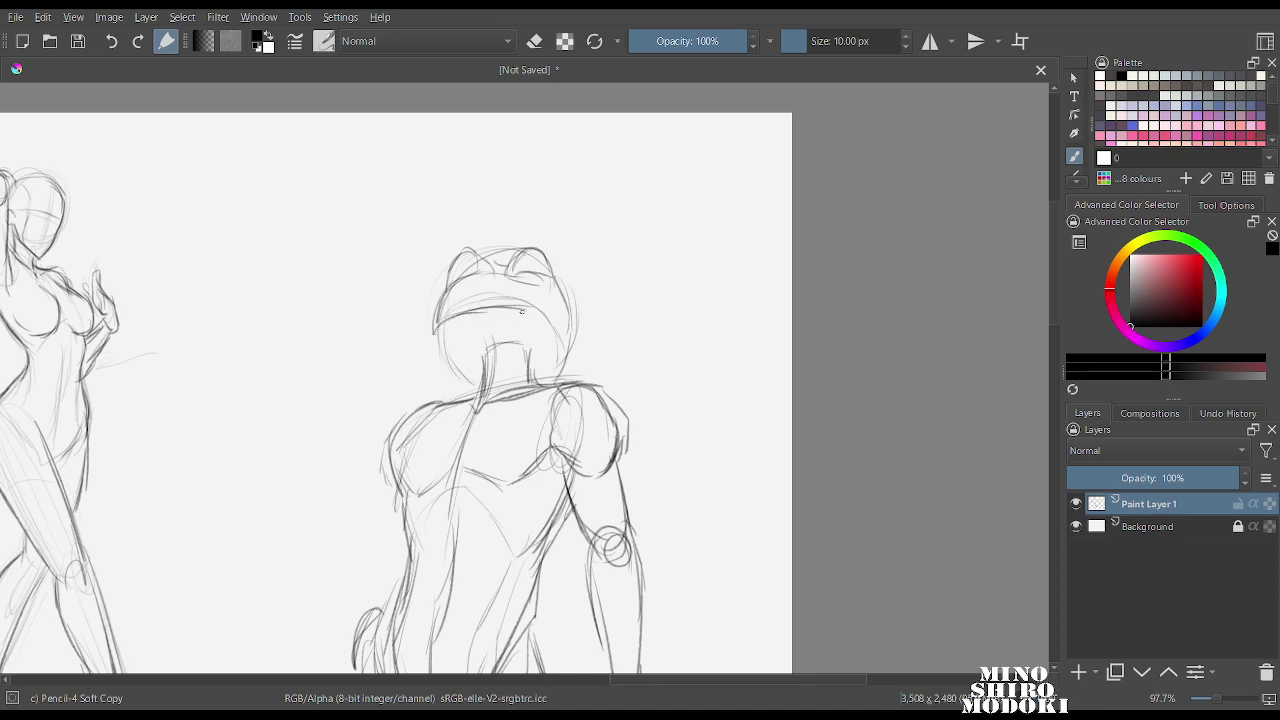
pyautogui.moveTo(436, 332)
pyautogui.mouseDown()
pyautogui.moveTo(541, 312)
pyautogui.moveTo(452, 378)
pyautogui.moveTo(538, 386)
pyautogui.mouseUp()
pyautogui.moveTo(558, 278)
pyautogui.mouseDown()
pyautogui.moveTo(574, 346)
pyautogui.moveTo(546, 382)
pyautogui.moveTo(521, 380)
pyautogui.moveTo(470, 411)
pyautogui.mouseUp()
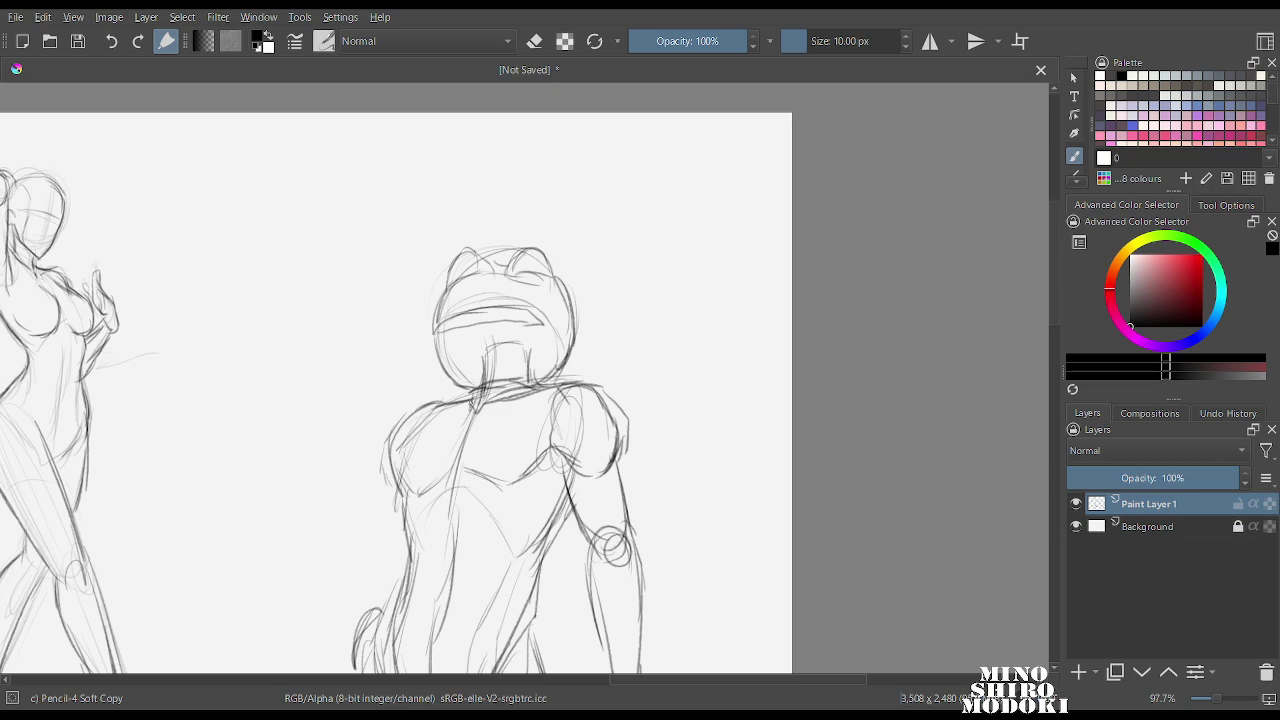
# Sketch the start of the near hand with a thumb line at the end of the forearm.
pyautogui.scroll(-4, 613, 303)
pyautogui.scroll(3, 495, 285)
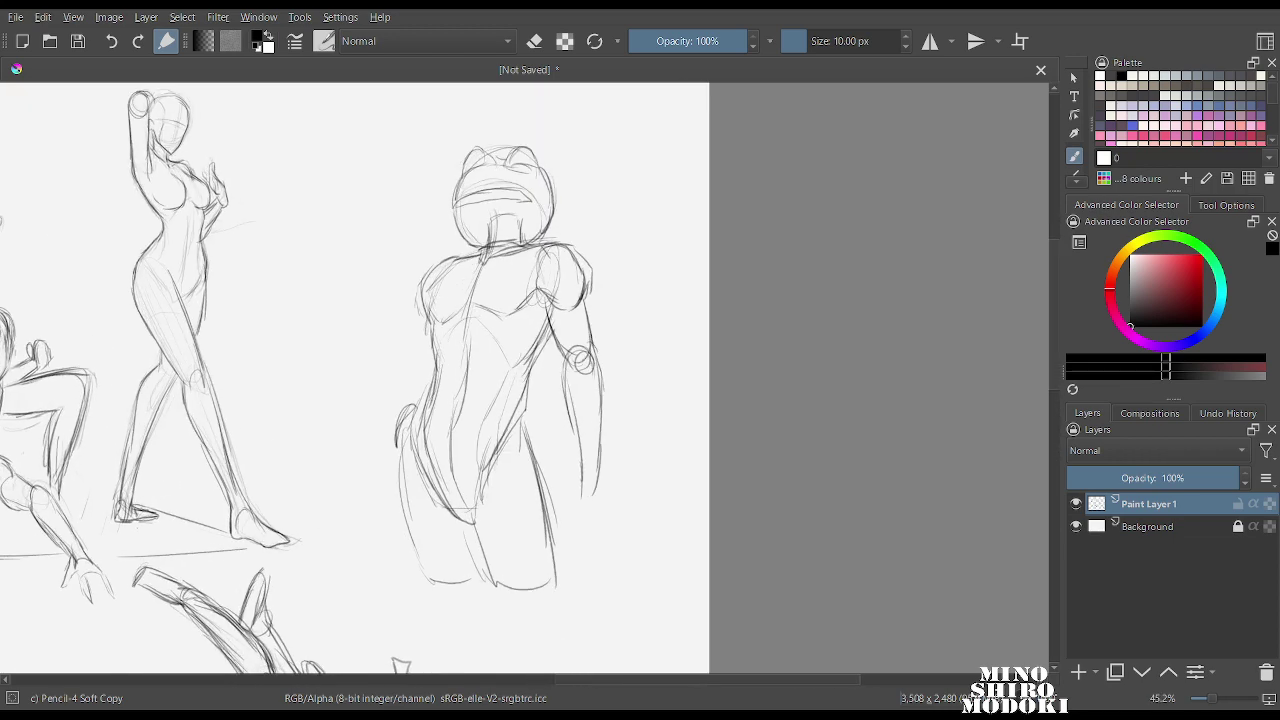
pyautogui.scroll(-1, 480, 270)
pyautogui.scroll(3, 516, 305)
pyautogui.moveTo(530, 318); pyautogui.dragTo(548, 473)
pyautogui.moveTo(569, 430)
pyautogui.mouseDown()
pyautogui.moveTo(558, 470)
pyautogui.moveTo(525, 478)
pyautogui.moveTo(563, 494)
pyautogui.mouseUp()
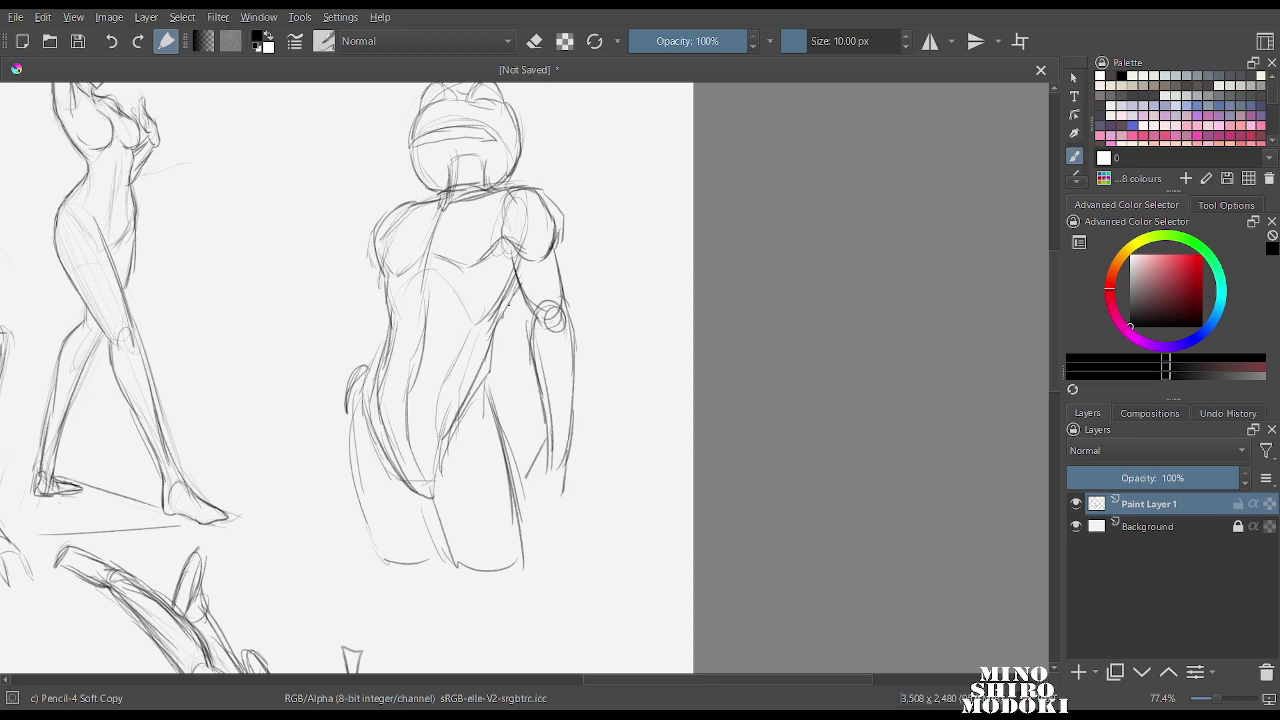
# Reinforce the frog figure's armpit, chest and side contours.
pyautogui.moveTo(506, 278); pyautogui.dragTo(520, 314)
pyautogui.moveTo(548, 198)
pyautogui.mouseDown()
pyautogui.moveTo(558, 252)
pyautogui.moveTo(468, 270)
pyautogui.mouseUp()
pyautogui.moveTo(442, 210)
pyautogui.mouseDown()
pyautogui.moveTo(428, 268)
pyautogui.moveTo(472, 266)
pyautogui.moveTo(512, 238)
pyautogui.mouseUp()
pyautogui.moveTo(384, 242)
pyautogui.mouseDown()
pyautogui.moveTo(396, 278)
pyautogui.moveTo(430, 268)
pyautogui.mouseUp()
pyautogui.moveTo(512, 290); pyautogui.dragTo(482, 330)
pyautogui.scroll(-3, 535, 296)
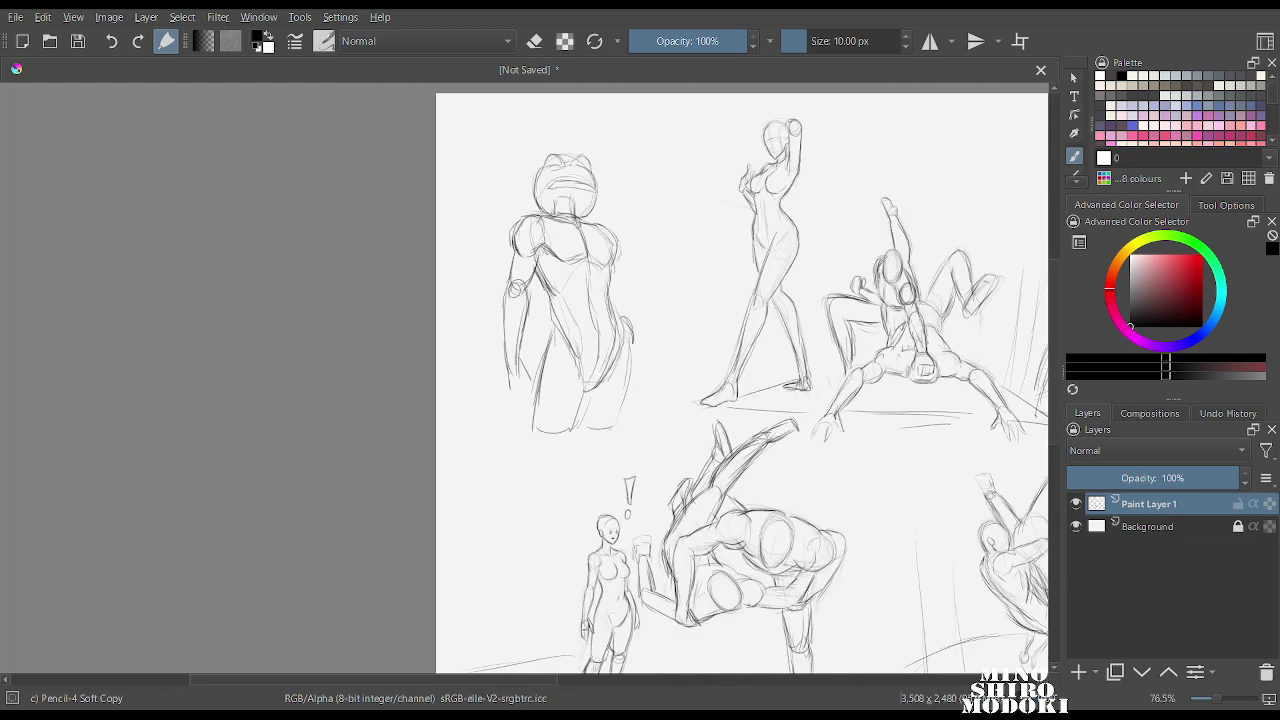
# Fade the whole frog figure to faint guide lines using the Eraser Soft brush enlarged to 263 px.
pyautogui.rightClick(605, 255)
pyautogui.click(588, 161)
pyautogui.press(']')
pyautogui.press(']')
pyautogui.press(']')
pyautogui.press(']')
pyautogui.press(']')
pyautogui.press(']')
pyautogui.press(']')
pyautogui.press(']')
pyautogui.press(']')
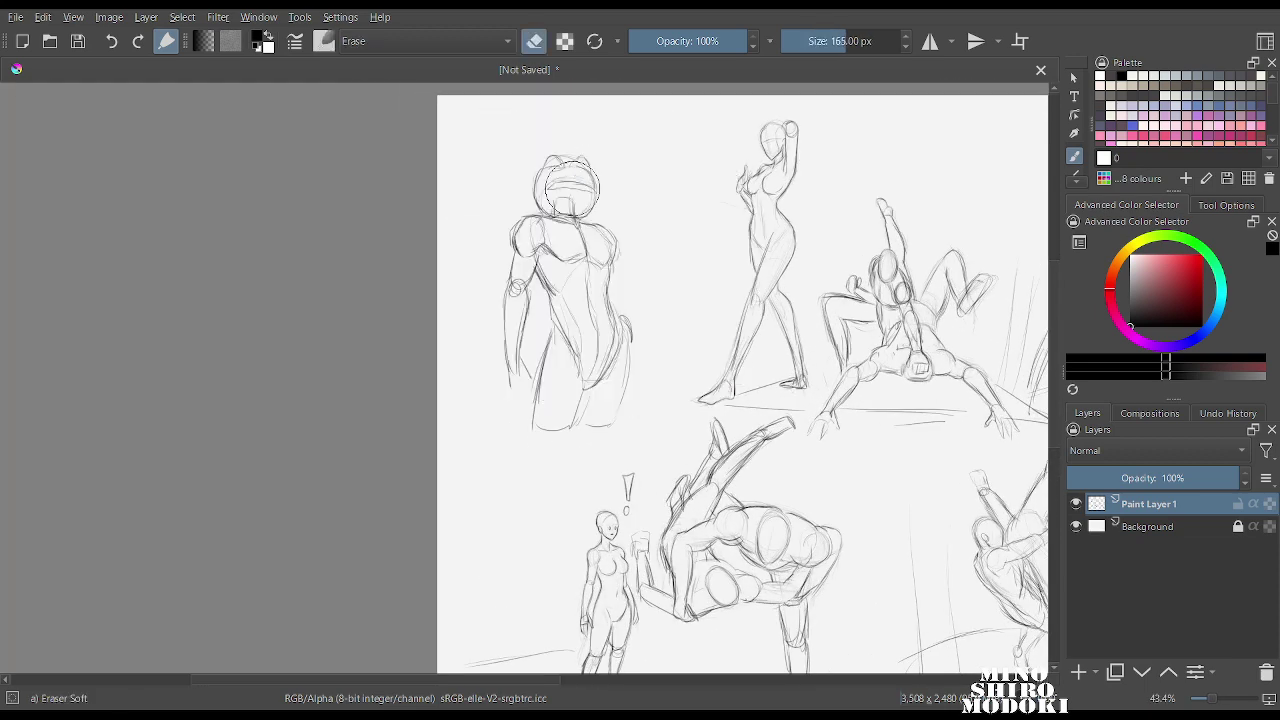
pyautogui.moveTo(552, 170)
pyautogui.mouseDown()
pyautogui.moveTo(593, 174)
pyautogui.moveTo(643, 229)
pyautogui.moveTo(580, 287)
pyautogui.mouseUp()
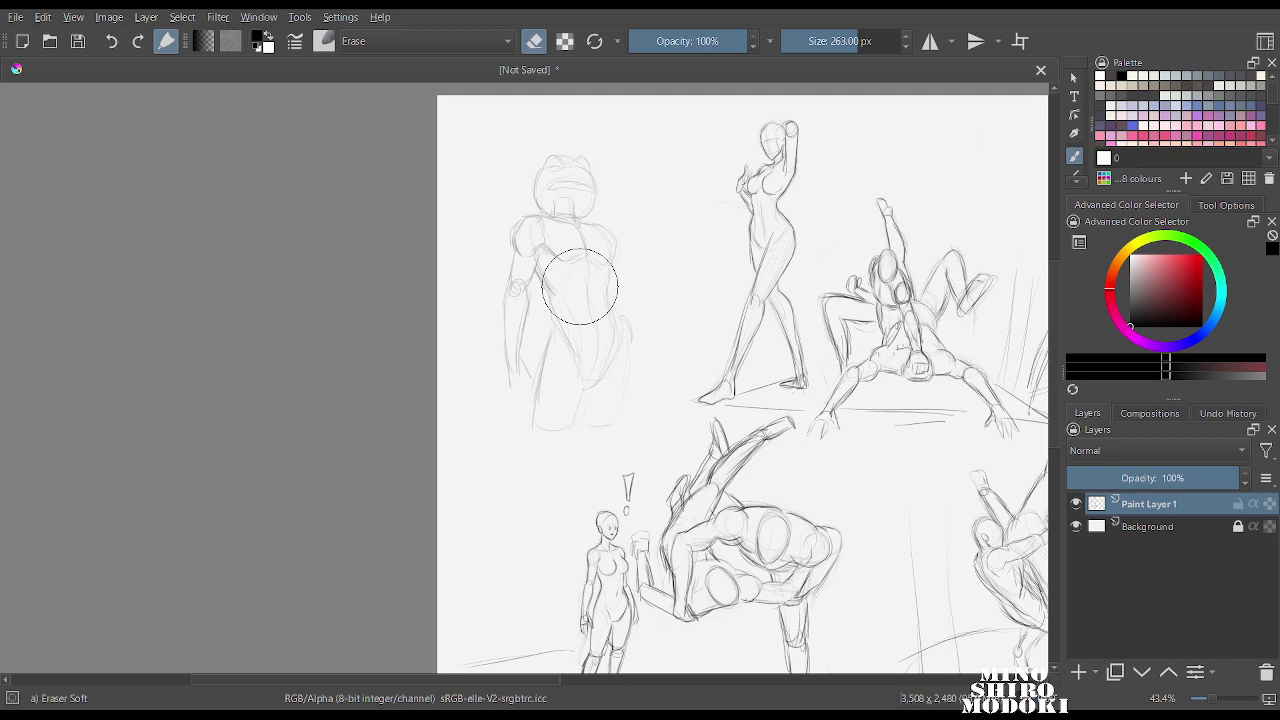
pyautogui.moveTo(580, 287)
pyautogui.mouseDown()
pyautogui.moveTo(570, 310)
pyautogui.moveTo(544, 296)
pyautogui.moveTo(543, 266)
pyautogui.moveTo(560, 286)
pyautogui.moveTo(562, 255)
pyautogui.moveTo(569, 286)
pyautogui.mouseUp()
pyautogui.press('m')
pyautogui.scroll(3, 460, 250)
pyautogui.moveTo(458, 244)
pyautogui.mouseDown()
pyautogui.moveTo(488, 526)
pyautogui.moveTo(549, 489)
pyautogui.moveTo(544, 375)
pyautogui.mouseUp()
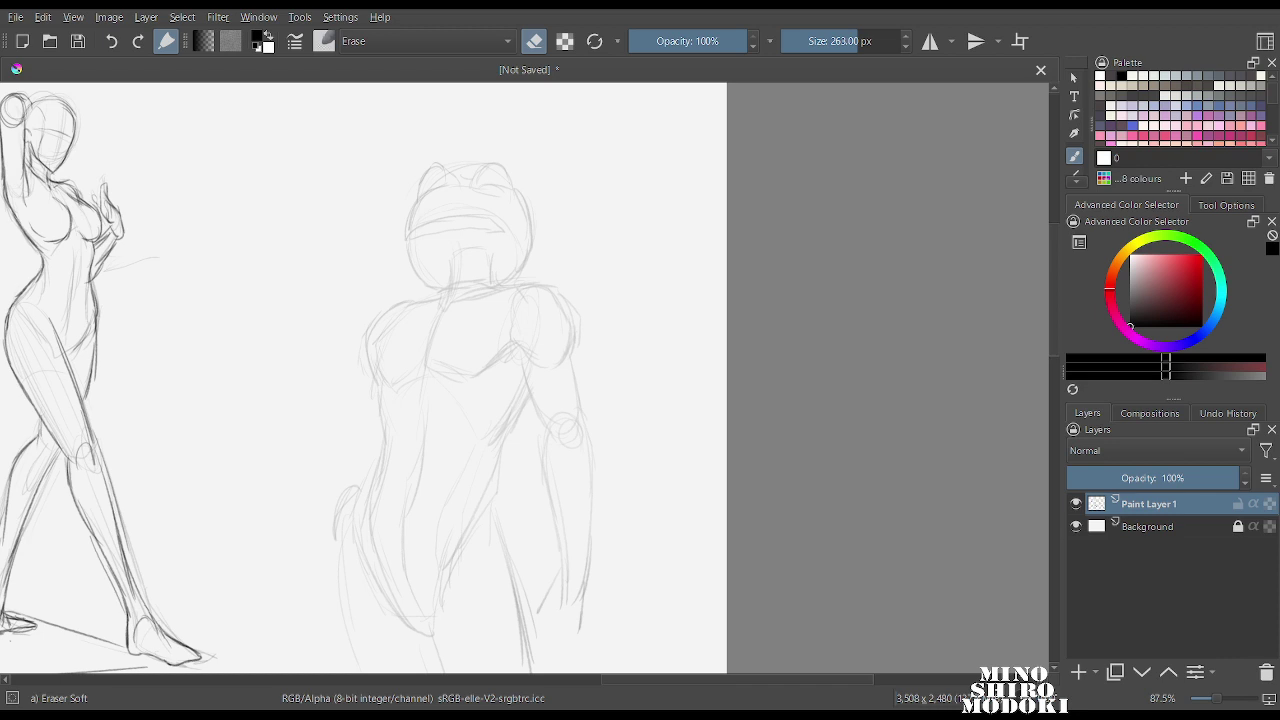
# Redraw the frog's mouth, eyes, nostrils and upper head in darker lines with the 10 px Pencil-4 Soft brush.
pyautogui.rightClick(576, 383)
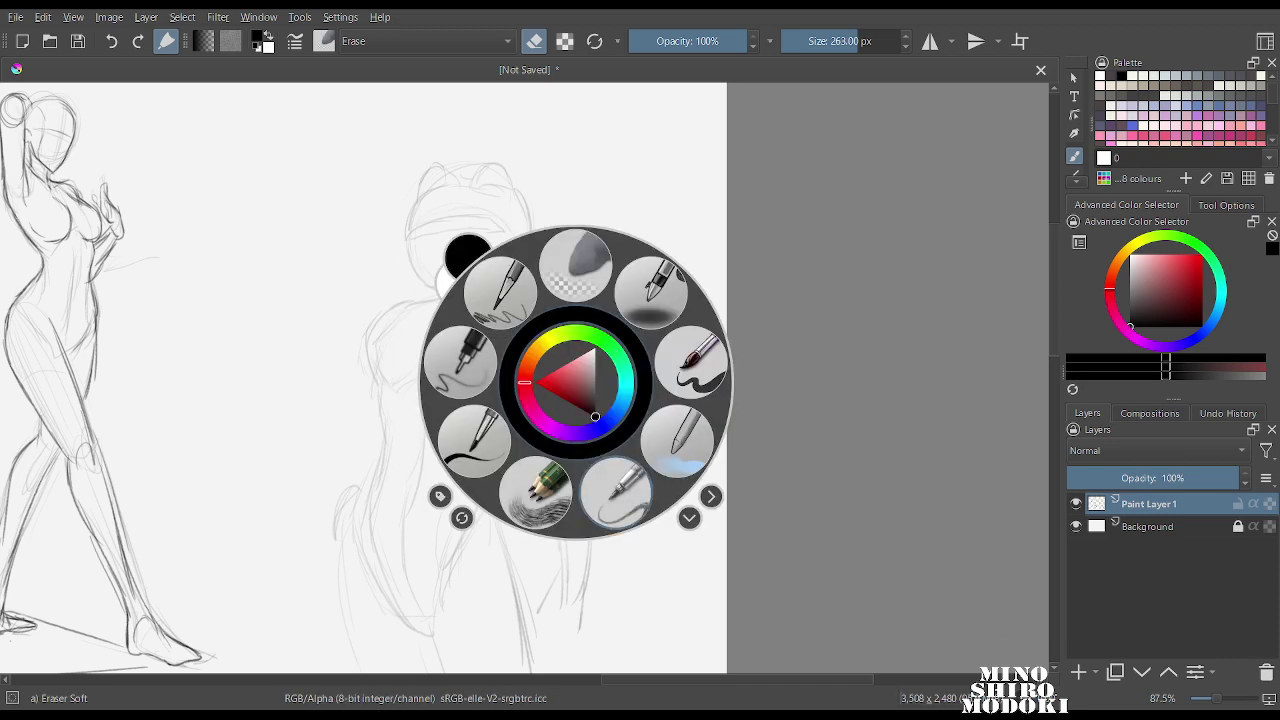
pyautogui.click(616, 492)
pyautogui.scroll(2, 444, 322)
pyautogui.moveTo(459, 127); pyautogui.dragTo(453, 256)
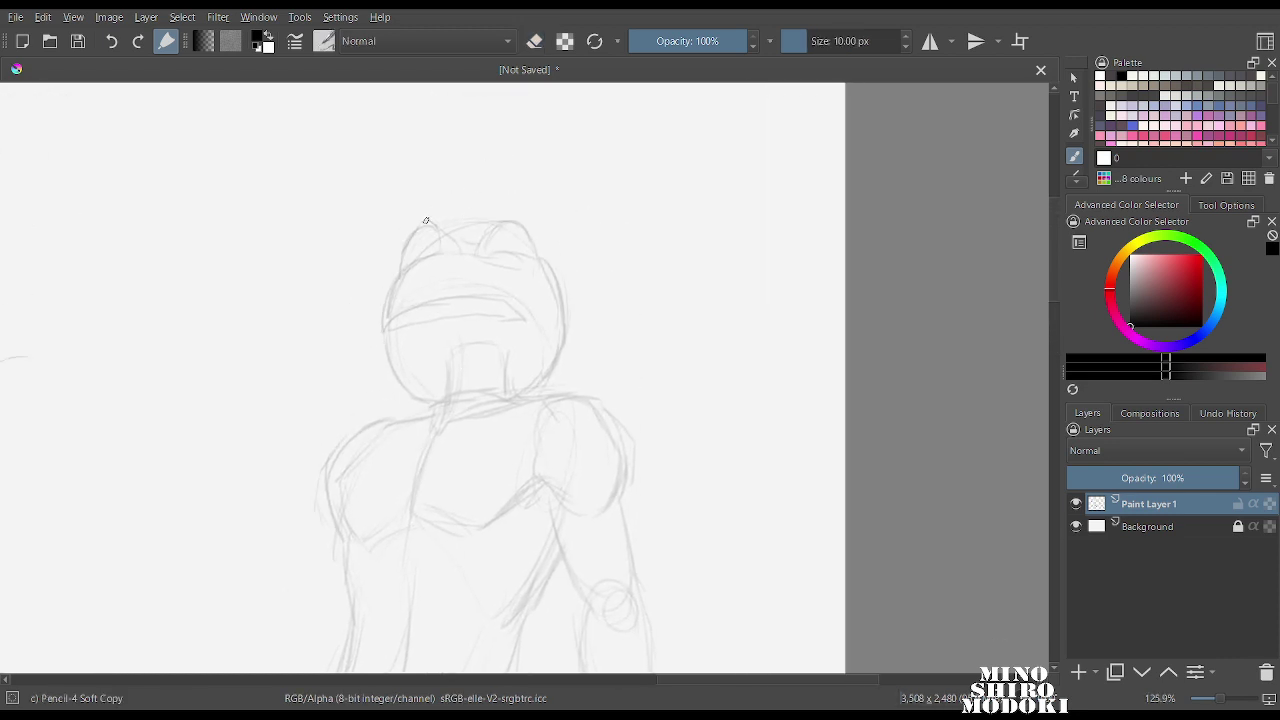
pyautogui.moveTo(398, 306)
pyautogui.mouseDown()
pyautogui.moveTo(486, 286)
pyautogui.moveTo(509, 298)
pyautogui.moveTo(395, 319)
pyautogui.moveTo(490, 287)
pyautogui.moveTo(512, 314)
pyautogui.moveTo(386, 326)
pyautogui.moveTo(519, 321)
pyautogui.mouseUp()
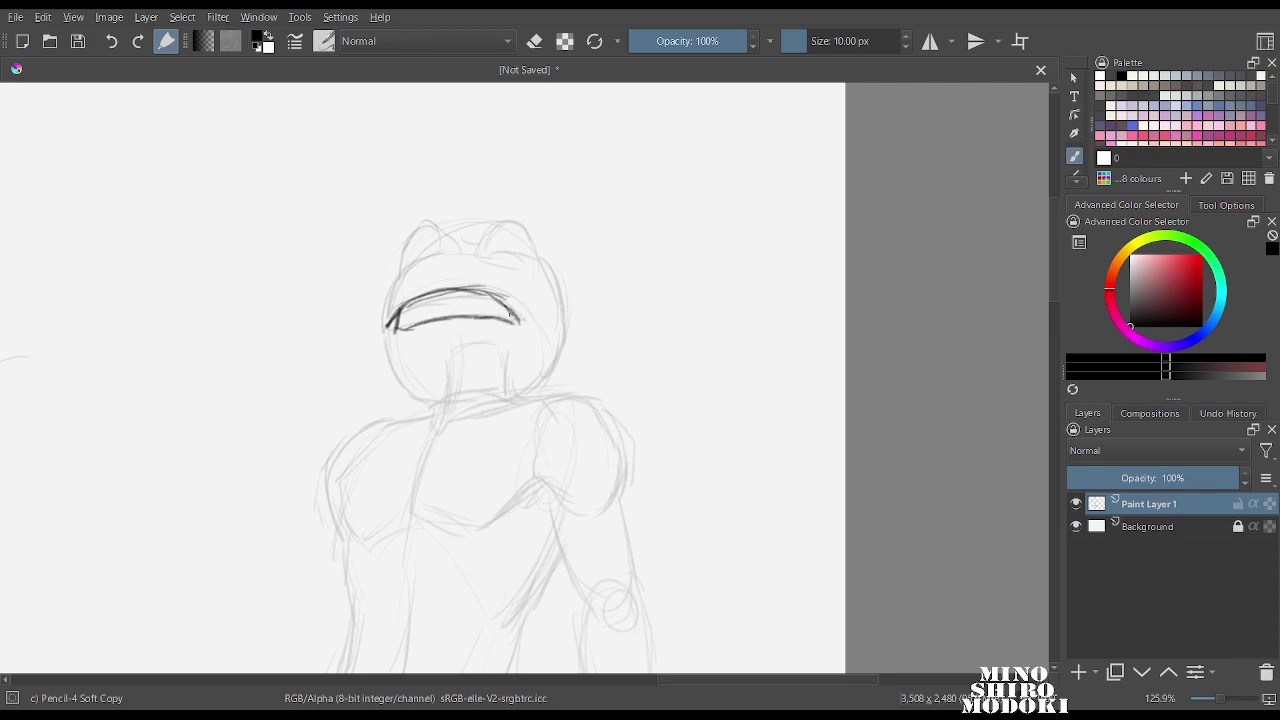
pyautogui.moveTo(428, 258)
pyautogui.mouseDown()
pyautogui.moveTo(390, 310)
pyautogui.moveTo(452, 245)
pyautogui.moveTo(472, 257)
pyautogui.moveTo(505, 232)
pyautogui.moveTo(529, 261)
pyautogui.moveTo(473, 255)
pyautogui.moveTo(554, 290)
pyautogui.mouseUp()
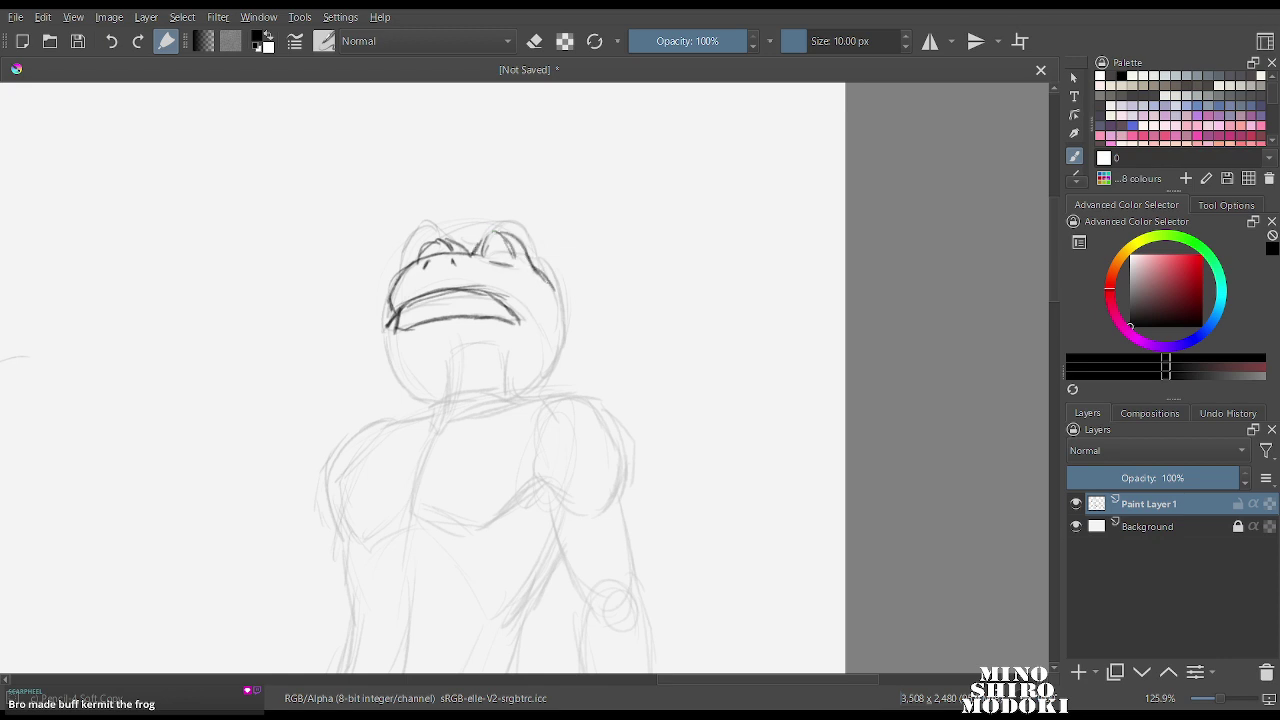
# Outline the frog's jaw, cheeks and chin, and add the cheek crease and the upper chest centre line.
pyautogui.moveTo(394, 326)
pyautogui.mouseDown()
pyautogui.moveTo(408, 388)
pyautogui.moveTo(434, 397)
pyautogui.mouseUp()
pyautogui.moveTo(534, 270)
pyautogui.mouseDown()
pyautogui.moveTo(562, 360)
pyautogui.moveTo(516, 395)
pyautogui.mouseUp()
pyautogui.moveTo(430, 406)
pyautogui.mouseDown()
pyautogui.moveTo(520, 396)
pyautogui.moveTo(437, 446)
pyautogui.moveTo(422, 475)
pyautogui.mouseUp()
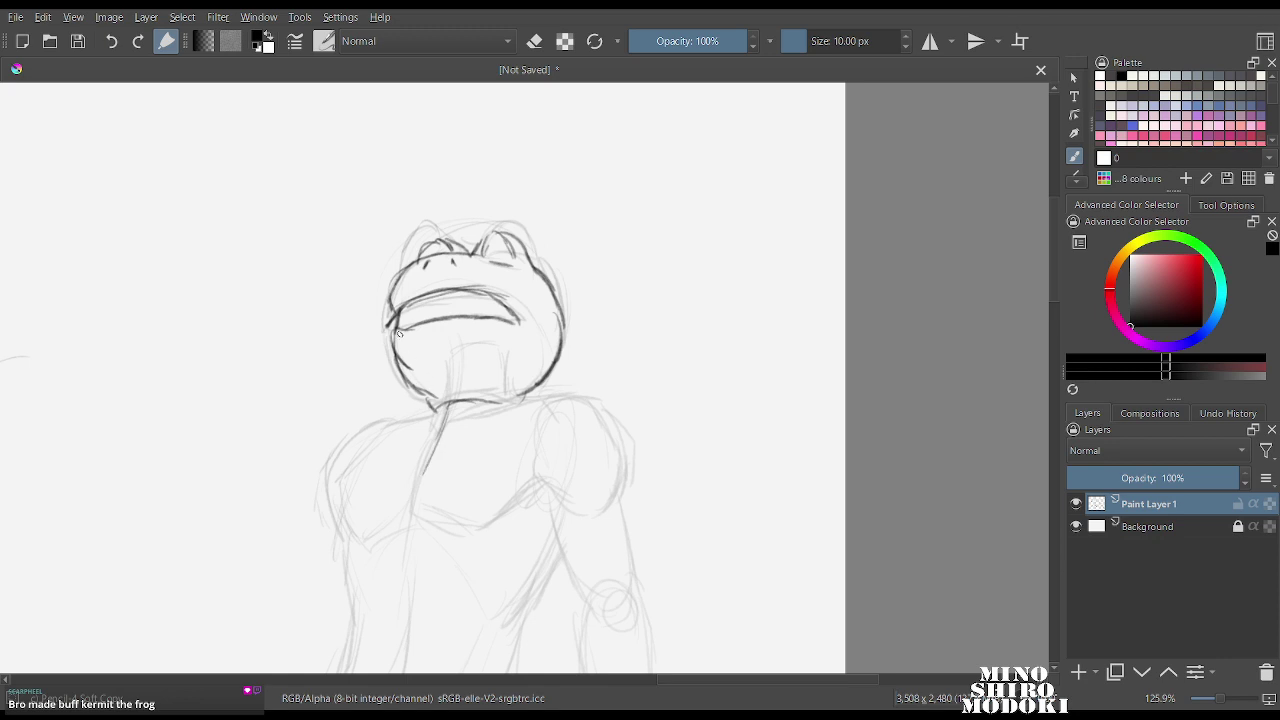
pyautogui.moveTo(411, 306); pyautogui.dragTo(401, 329)
pyautogui.moveTo(418, 261)
pyautogui.mouseDown()
pyautogui.moveTo(500, 234)
pyautogui.moveTo(518, 266)
pyautogui.mouseUp()
pyautogui.moveTo(424, 257); pyautogui.dragTo(446, 255)
pyautogui.moveTo(462, 260)
pyautogui.mouseDown()
pyautogui.moveTo(484, 256)
pyautogui.moveTo(550, 344)
pyautogui.mouseUp()
# Check the frog head in mirrored view and draw the neckline beneath the chin.
pyautogui.press('m')
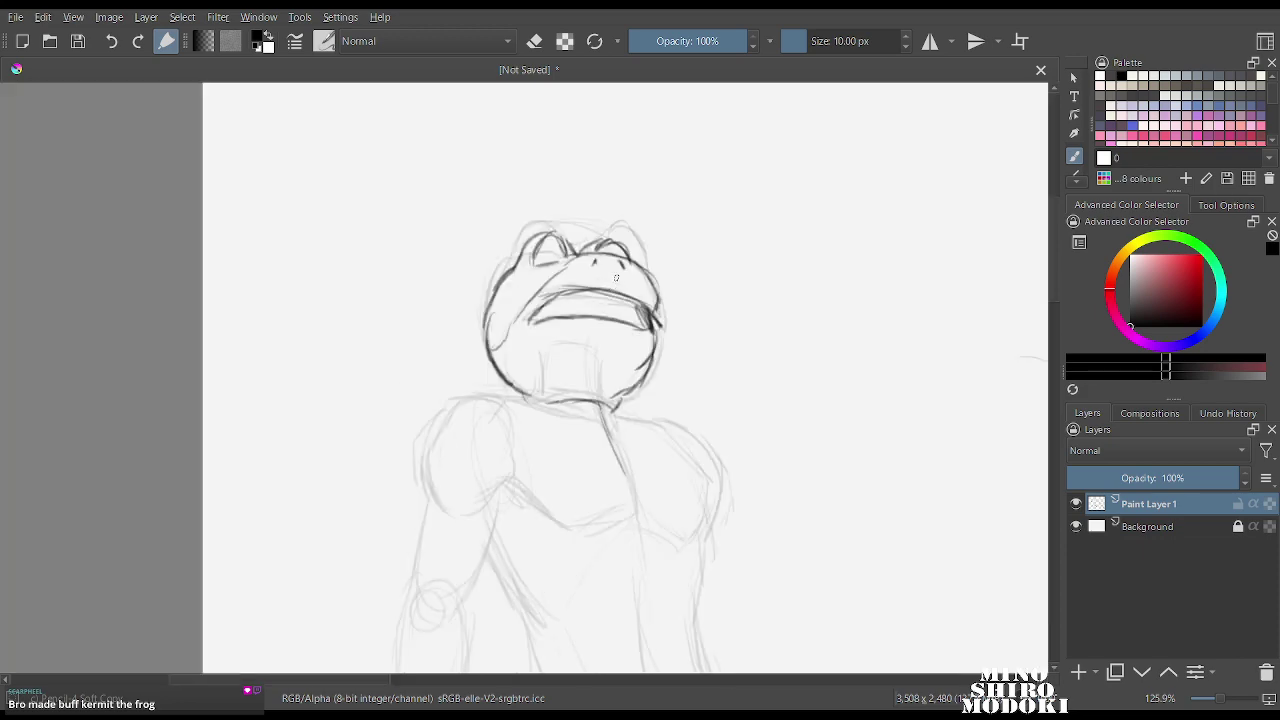
pyautogui.scroll(-5, 616, 282)
pyautogui.scroll(3, 616, 282)
pyautogui.press('m')
pyautogui.scroll(1, 440, 418)
pyautogui.scroll(1, 517, 302)
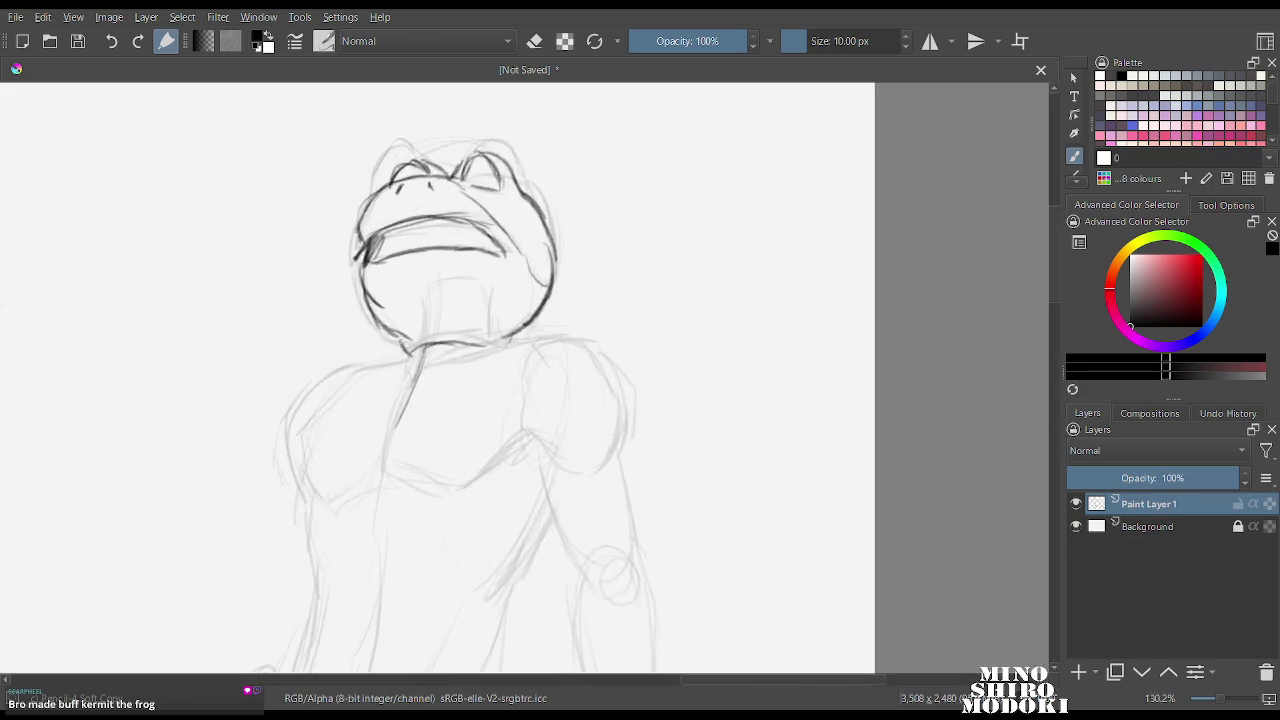
pyautogui.moveTo(418, 373)
pyautogui.mouseDown()
pyautogui.moveTo(450, 247)
pyautogui.moveTo(474, 266)
pyautogui.moveTo(440, 258)
pyautogui.moveTo(558, 240)
pyautogui.mouseUp()
# Redraw both chest muscles and the rounded shoulders over the faded sketch in darker lines.
pyautogui.scroll(-2, 450, 247)
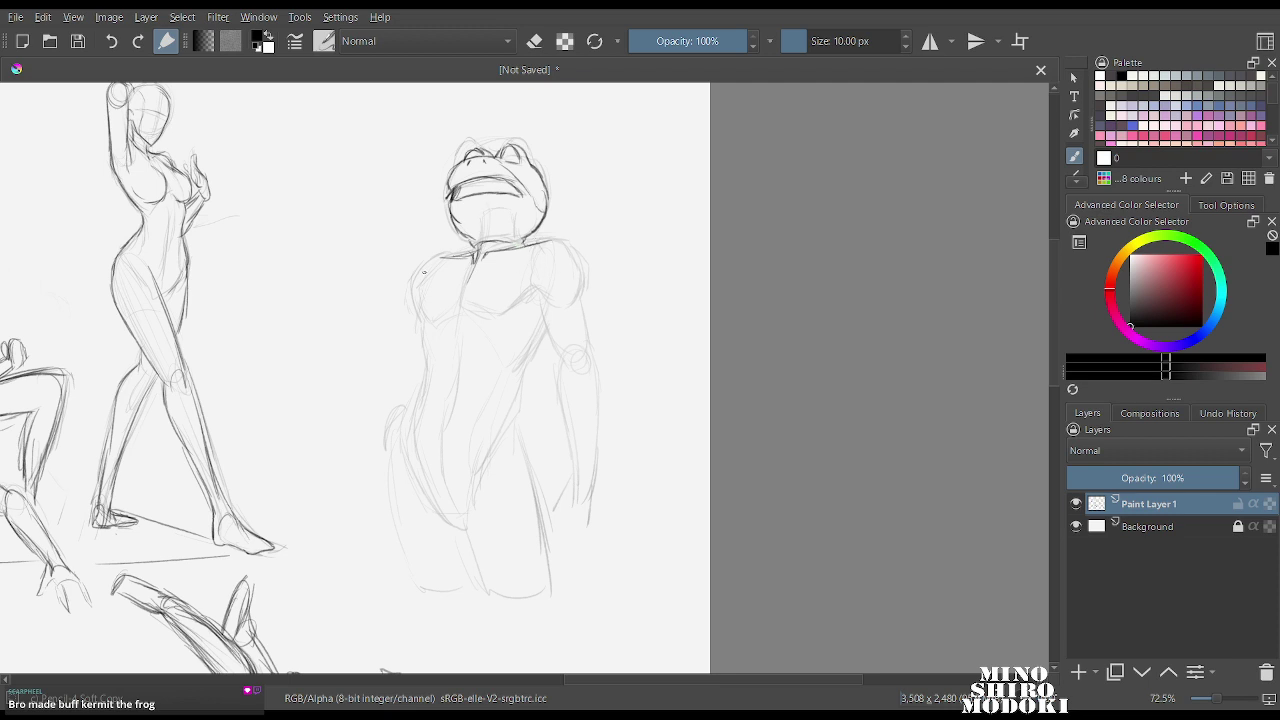
pyautogui.moveTo(446, 259)
pyautogui.mouseDown()
pyautogui.moveTo(414, 302)
pyautogui.moveTo(417, 292)
pyautogui.moveTo(418, 322)
pyautogui.moveTo(444, 328)
pyautogui.moveTo(454, 314)
pyautogui.mouseUp()
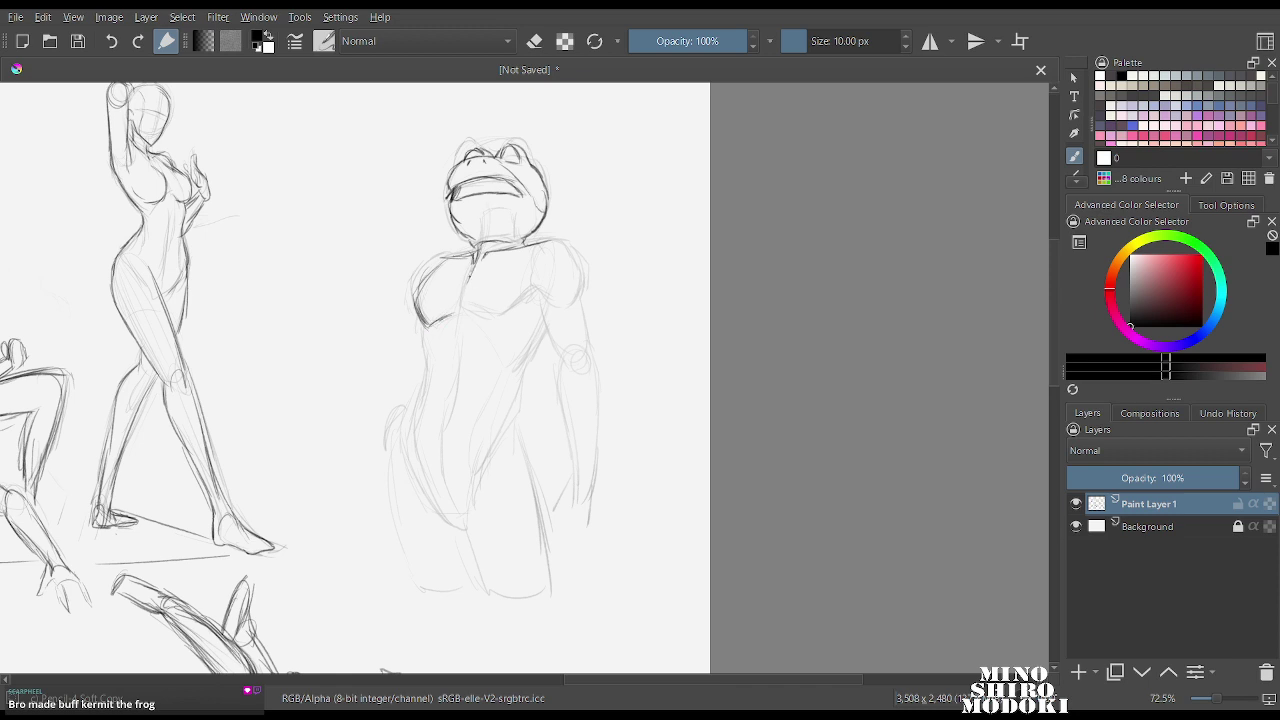
pyautogui.moveTo(474, 270)
pyautogui.mouseDown()
pyautogui.moveTo(463, 314)
pyautogui.moveTo(515, 321)
pyautogui.moveTo(556, 291)
pyautogui.moveTo(530, 286)
pyautogui.moveTo(567, 238)
pyautogui.moveTo(588, 276)
pyautogui.moveTo(573, 309)
pyautogui.mouseUp()
pyautogui.moveTo(445, 254); pyautogui.dragTo(409, 286)
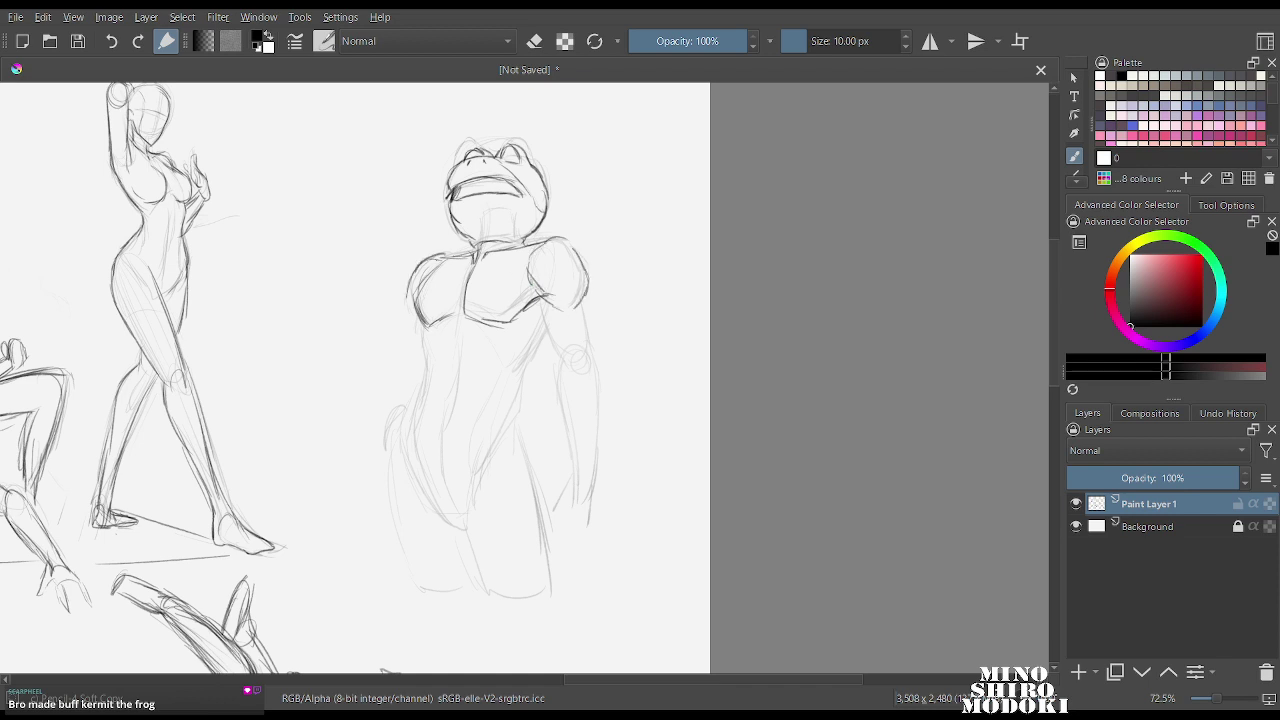
pyautogui.moveTo(529, 244); pyautogui.dragTo(548, 240)
pyautogui.moveTo(472, 249); pyautogui.dragTo(450, 256)
# Redraw the torso sides, waist and hip creases and outline the far hand at the hip.
pyautogui.moveTo(548, 332)
pyautogui.mouseDown()
pyautogui.moveTo(521, 361)
pyautogui.moveTo(513, 323)
pyautogui.moveTo(524, 359)
pyautogui.moveTo(513, 387)
pyautogui.mouseUp()
pyautogui.moveTo(424, 326)
pyautogui.mouseDown()
pyautogui.moveTo(414, 440)
pyautogui.moveTo(444, 502)
pyautogui.moveTo(465, 509)
pyautogui.mouseUp()
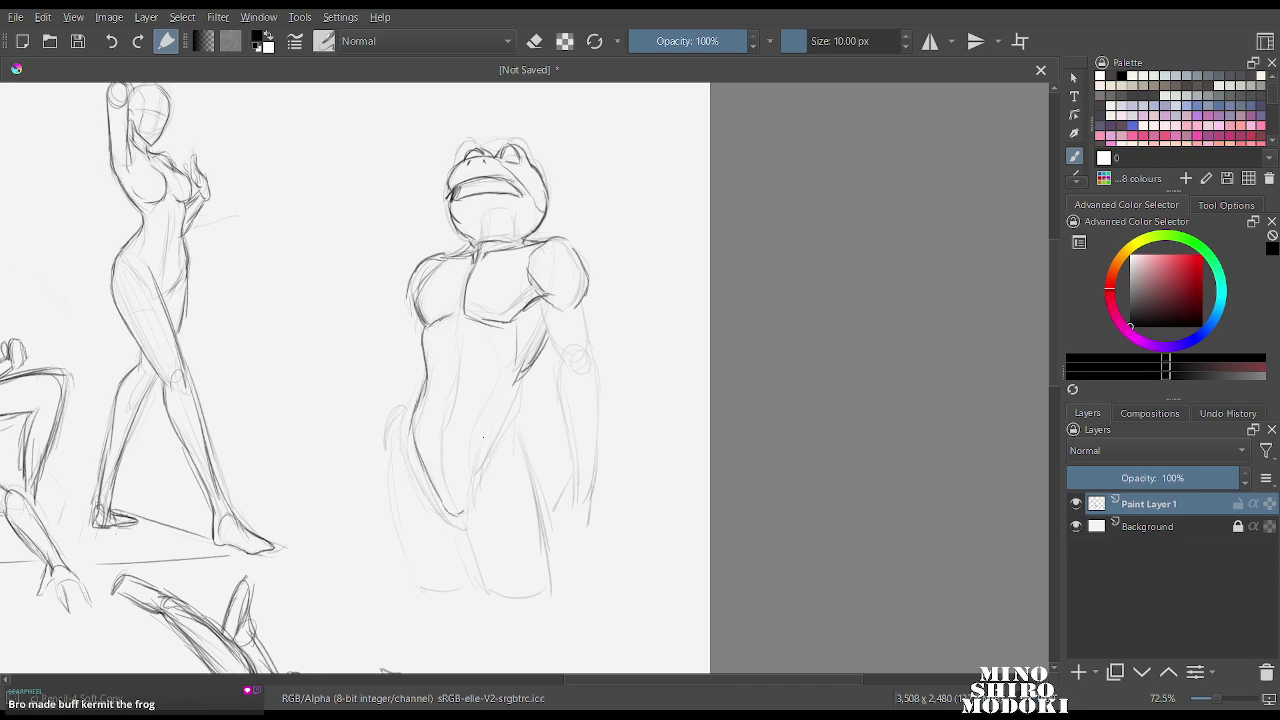
pyautogui.moveTo(483, 437); pyautogui.dragTo(470, 510)
pyautogui.moveTo(524, 376)
pyautogui.mouseDown()
pyautogui.moveTo(524, 444)
pyautogui.moveTo(489, 452)
pyautogui.mouseUp()
pyautogui.moveTo(404, 402)
pyautogui.mouseDown()
pyautogui.moveTo(387, 450)
pyautogui.moveTo(412, 451)
pyautogui.moveTo(389, 465)
pyautogui.mouseUp()
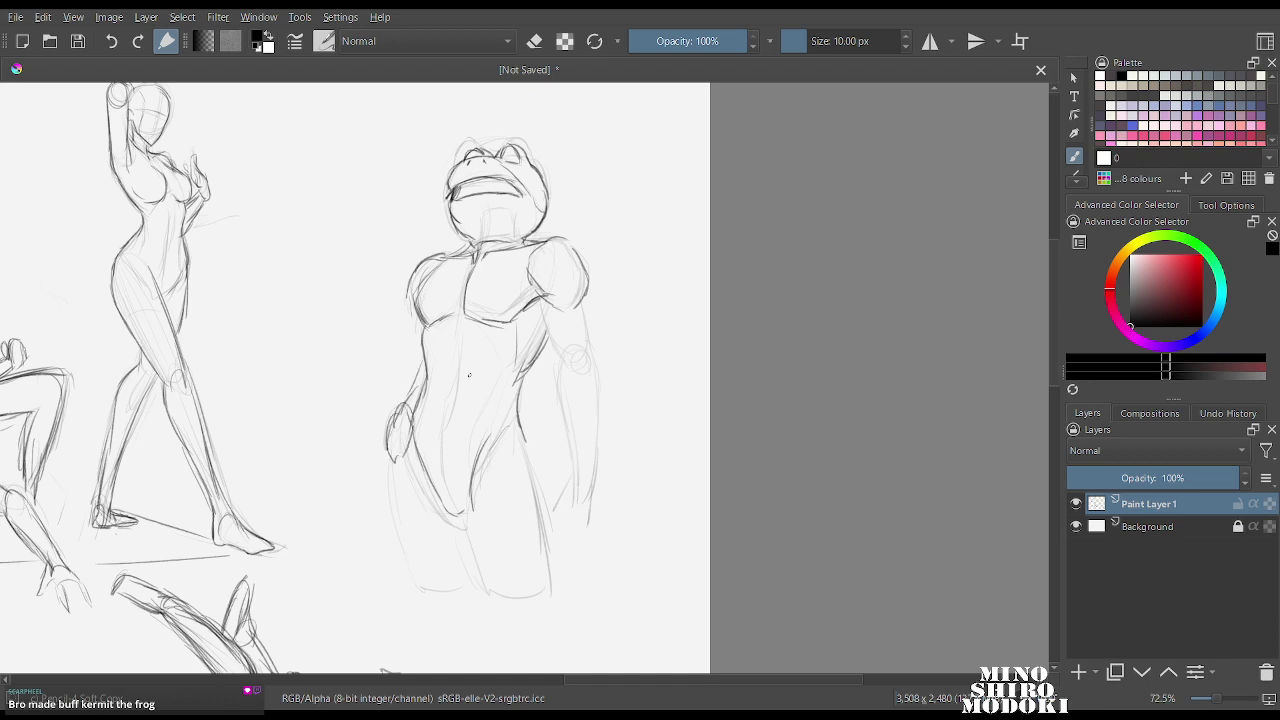
# Redraw the near arm in darker lines from the upper arm down to the wrist.
pyautogui.moveTo(540, 298); pyautogui.dragTo(560, 362)
pyautogui.moveTo(588, 302)
pyautogui.mouseDown()
pyautogui.moveTo(589, 356)
pyautogui.moveTo(551, 375)
pyautogui.moveTo(591, 384)
pyautogui.moveTo(559, 402)
pyautogui.moveTo(560, 384)
pyautogui.mouseUp()
pyautogui.moveTo(593, 358); pyautogui.dragTo(596, 464)
pyautogui.moveTo(562, 384); pyautogui.dragTo(578, 494)
pyautogui.moveTo(574, 476); pyautogui.dragTo(580, 510)
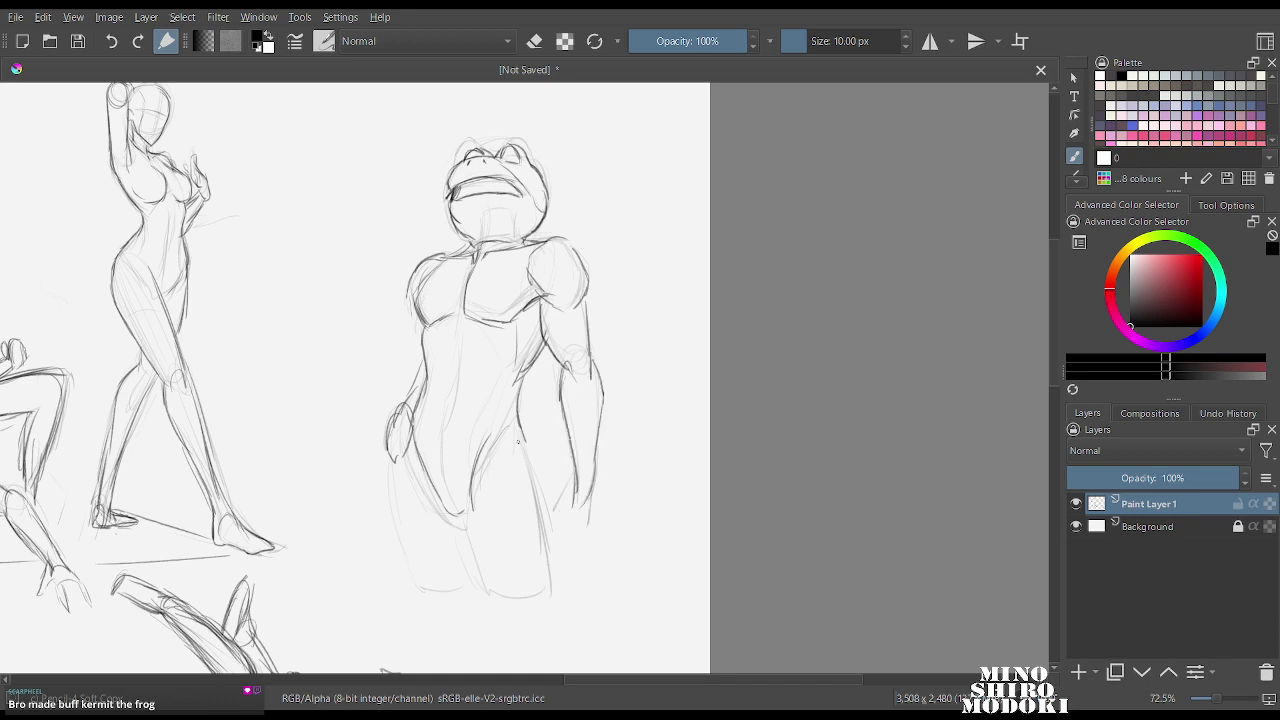
# Outline both thighs with their cut-off lower edges and add fingers to the near hand.
pyautogui.moveTo(520, 430); pyautogui.dragTo(548, 540)
pyautogui.moveTo(540, 492); pyautogui.dragTo(552, 590)
pyautogui.moveTo(456, 512)
pyautogui.mouseDown()
pyautogui.moveTo(480, 585)
pyautogui.moveTo(530, 593)
pyautogui.mouseUp()
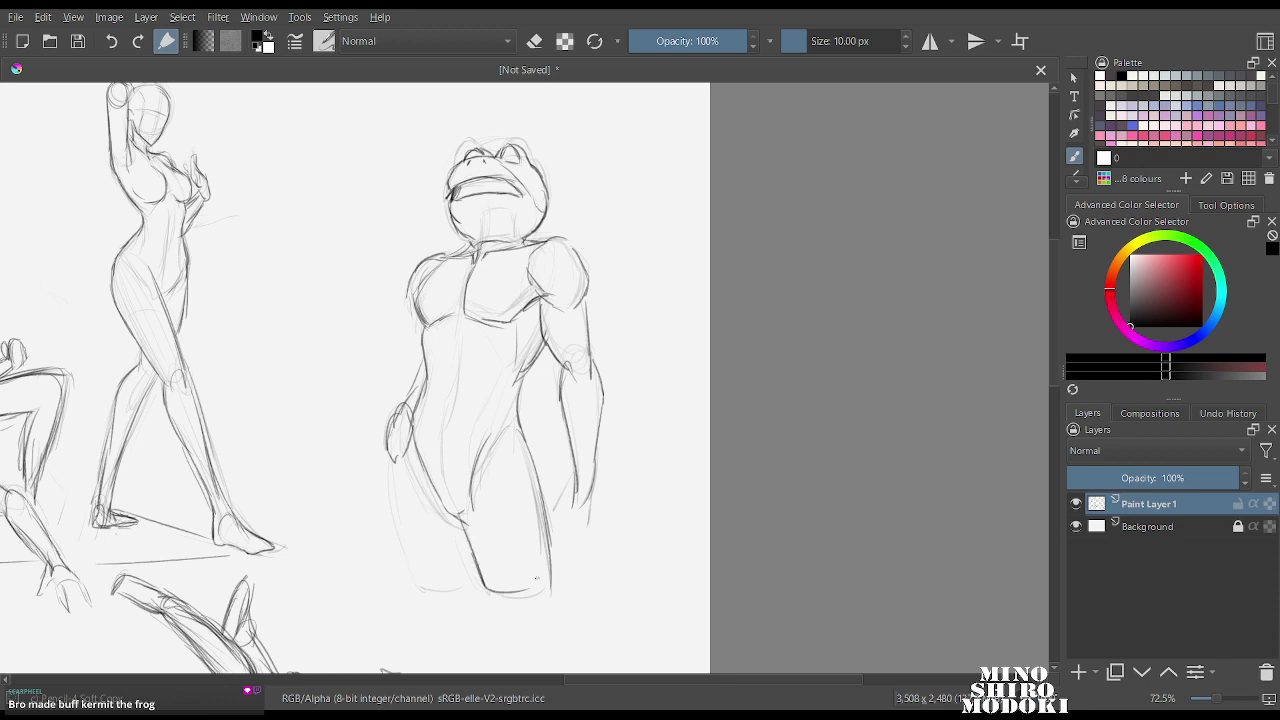
pyautogui.moveTo(389, 458)
pyautogui.mouseDown()
pyautogui.moveTo(408, 556)
pyautogui.moveTo(476, 570)
pyautogui.mouseUp()
pyautogui.moveTo(571, 466)
pyautogui.mouseDown()
pyautogui.moveTo(561, 513)
pyautogui.moveTo(591, 521)
pyautogui.mouseUp()
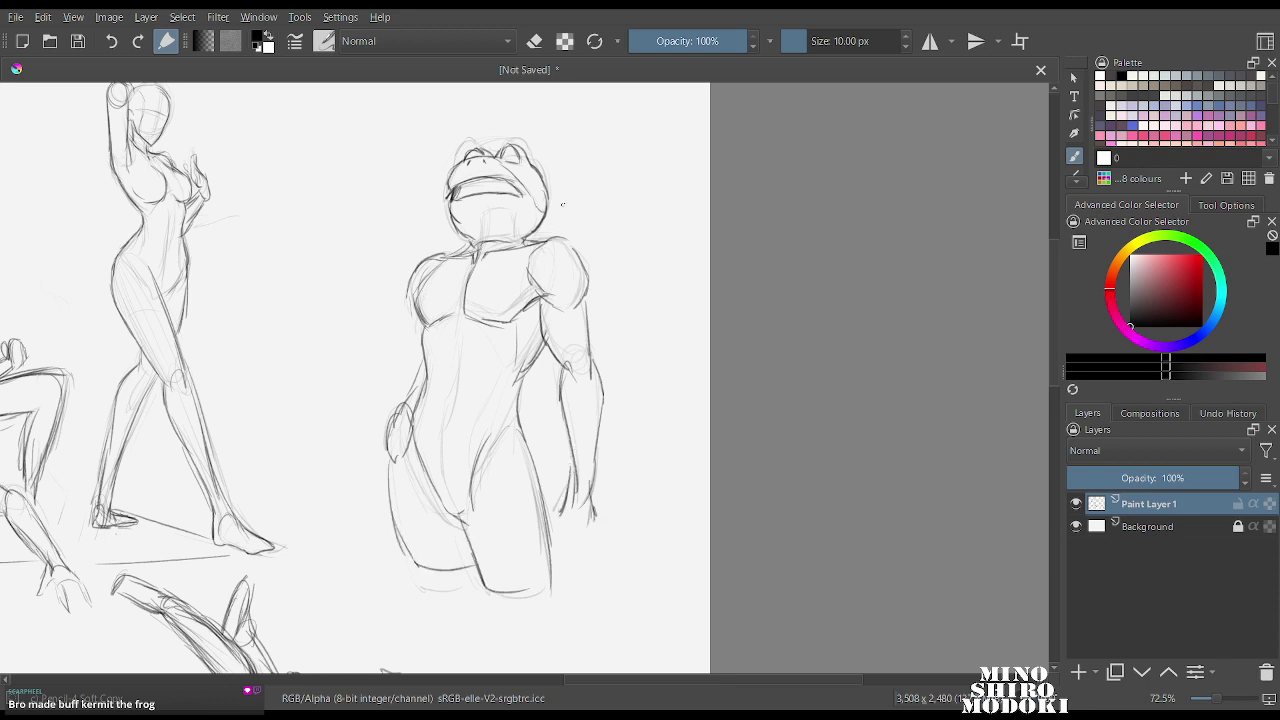
# Sketch a long sword handle extending outward from the muscular frog figure's near hand, with a crossguard over the near thigh.
pyautogui.scroll(-7, 565, 204)
pyautogui.scroll(6, 572, 206)
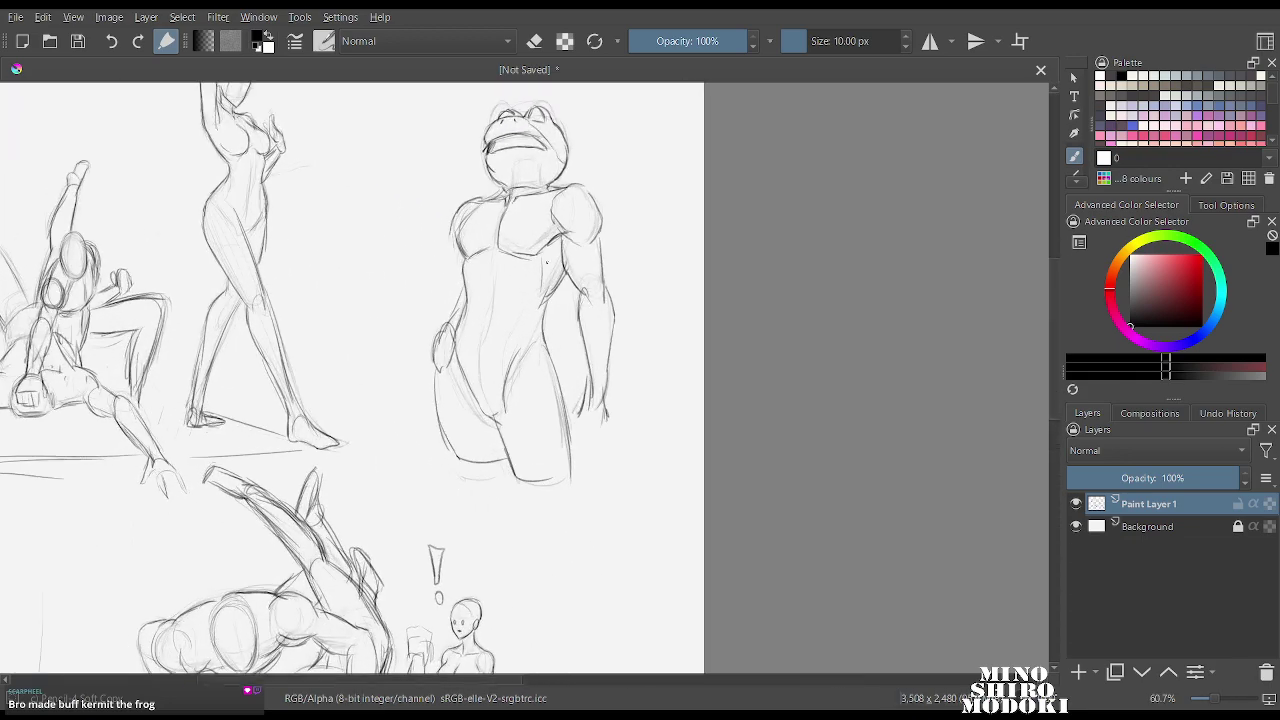
pyautogui.scroll(-4, 546, 262)
pyautogui.scroll(3, 512, 330)
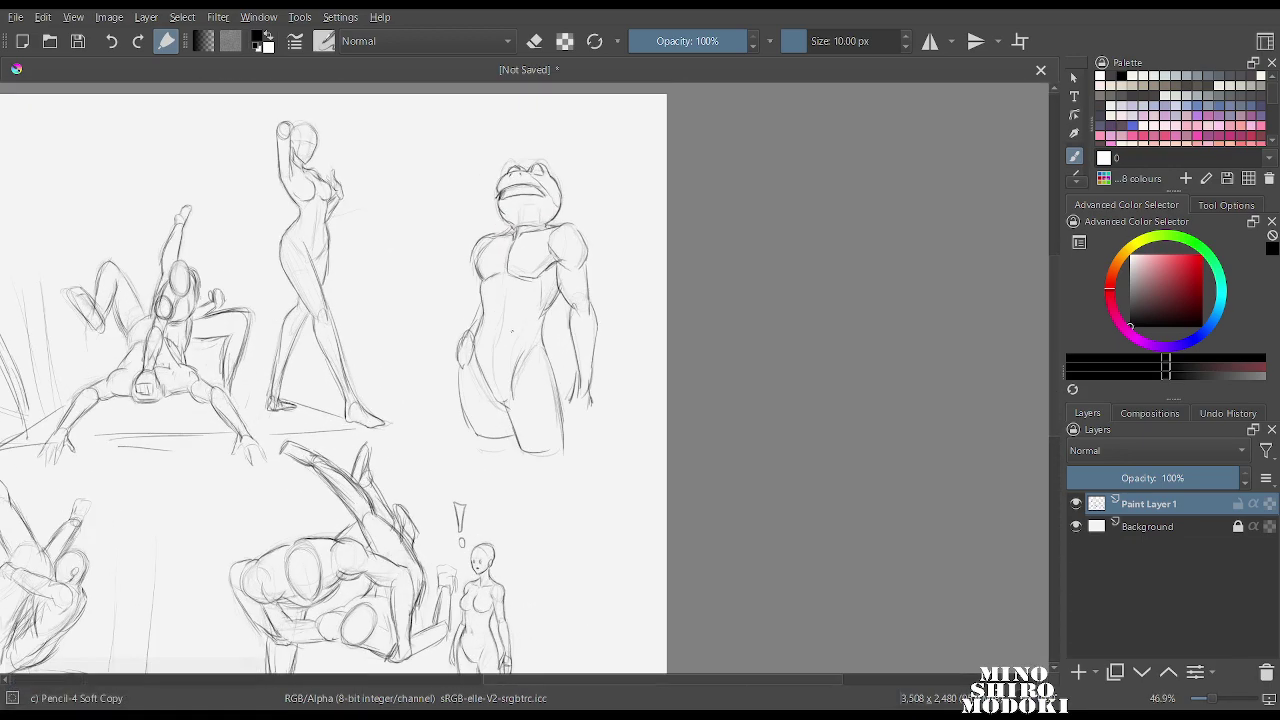
pyautogui.moveTo(485, 369)
pyautogui.mouseDown()
pyautogui.moveTo(494, 393)
pyautogui.moveTo(517, 377)
pyautogui.moveTo(594, 408)
pyautogui.moveTo(567, 418)
pyautogui.moveTo(650, 367)
pyautogui.moveTo(596, 412)
pyautogui.moveTo(531, 423)
pyautogui.moveTo(571, 434)
pyautogui.moveTo(530, 428)
pyautogui.moveTo(644, 388)
pyautogui.mouseUp()
pyautogui.moveTo(546, 410); pyautogui.dragTo(560, 447)
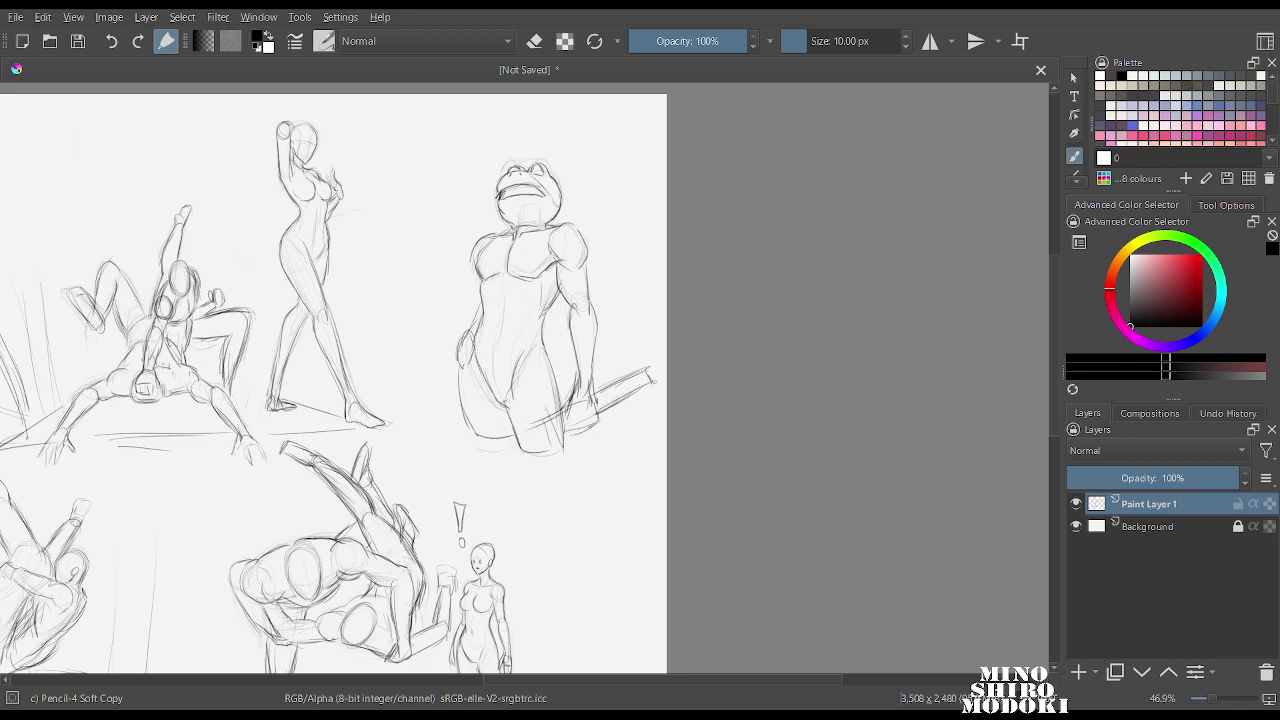
pyautogui.moveTo(538, 385)
pyautogui.mouseDown()
pyautogui.moveTo(556, 442)
pyautogui.moveTo(554, 387)
pyautogui.moveTo(568, 454)
pyautogui.mouseUp()
# Draw the long sword blade from the crossguard across the thighs, tapering to a point below the far leg.
pyautogui.moveTo(543, 412); pyautogui.dragTo(451, 456)
pyautogui.moveTo(535, 412); pyautogui.dragTo(417, 475)
pyautogui.moveTo(507, 432); pyautogui.dragTo(418, 474)
pyautogui.moveTo(555, 446)
pyautogui.mouseDown()
pyautogui.moveTo(480, 486)
pyautogui.moveTo(394, 494)
pyautogui.mouseUp()
pyautogui.moveTo(506, 432); pyautogui.dragTo(382, 494)
pyautogui.moveTo(462, 455); pyautogui.dragTo(405, 479)
pyautogui.moveTo(472, 487); pyautogui.dragTo(425, 497)
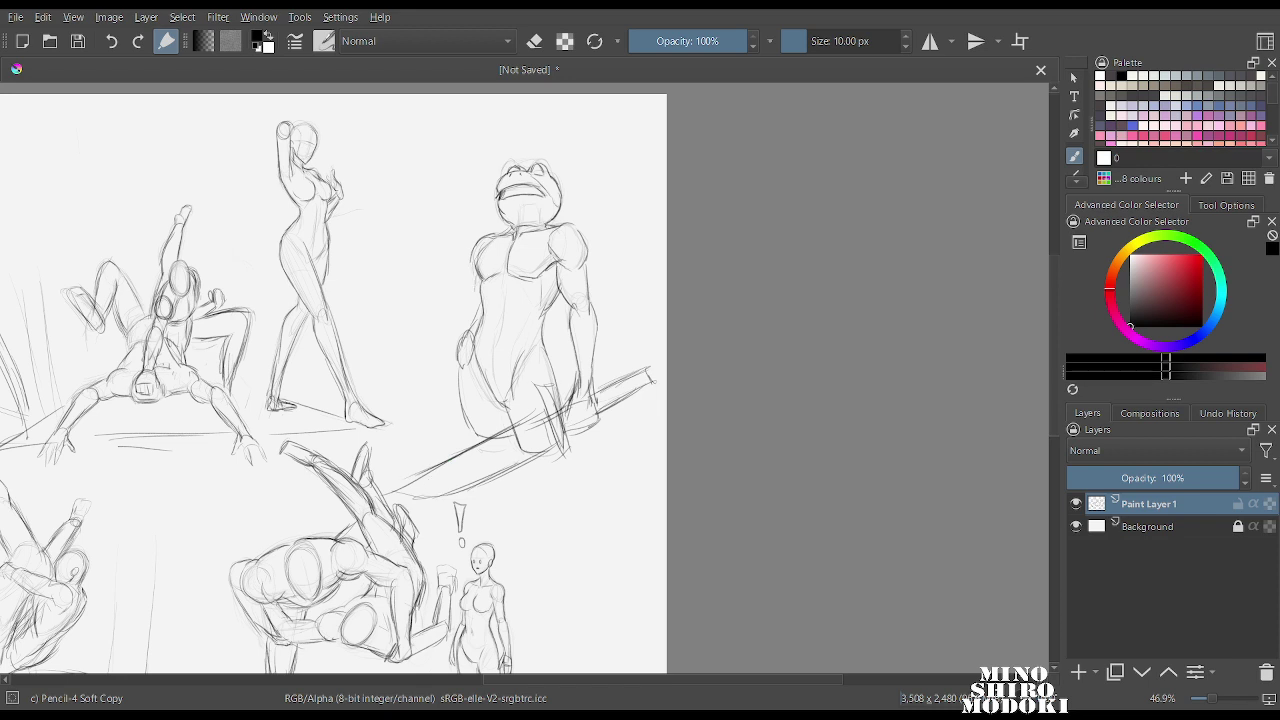
# Add side, rib and abdominal muscle lines to the frog figure's torso and hatch the inside of its open mouth.
pyautogui.moveTo(475, 277); pyautogui.dragTo(474, 301)
pyautogui.moveTo(474, 277); pyautogui.dragTo(478, 311)
pyautogui.moveTo(475, 297); pyautogui.dragTo(479, 315)
pyautogui.moveTo(572, 232); pyautogui.dragTo(584, 244)
pyautogui.moveTo(501, 298); pyautogui.dragTo(494, 362)
pyautogui.moveTo(555, 270)
pyautogui.mouseDown()
pyautogui.moveTo(527, 292)
pyautogui.moveTo(537, 315)
pyautogui.moveTo(497, 332)
pyautogui.mouseUp()
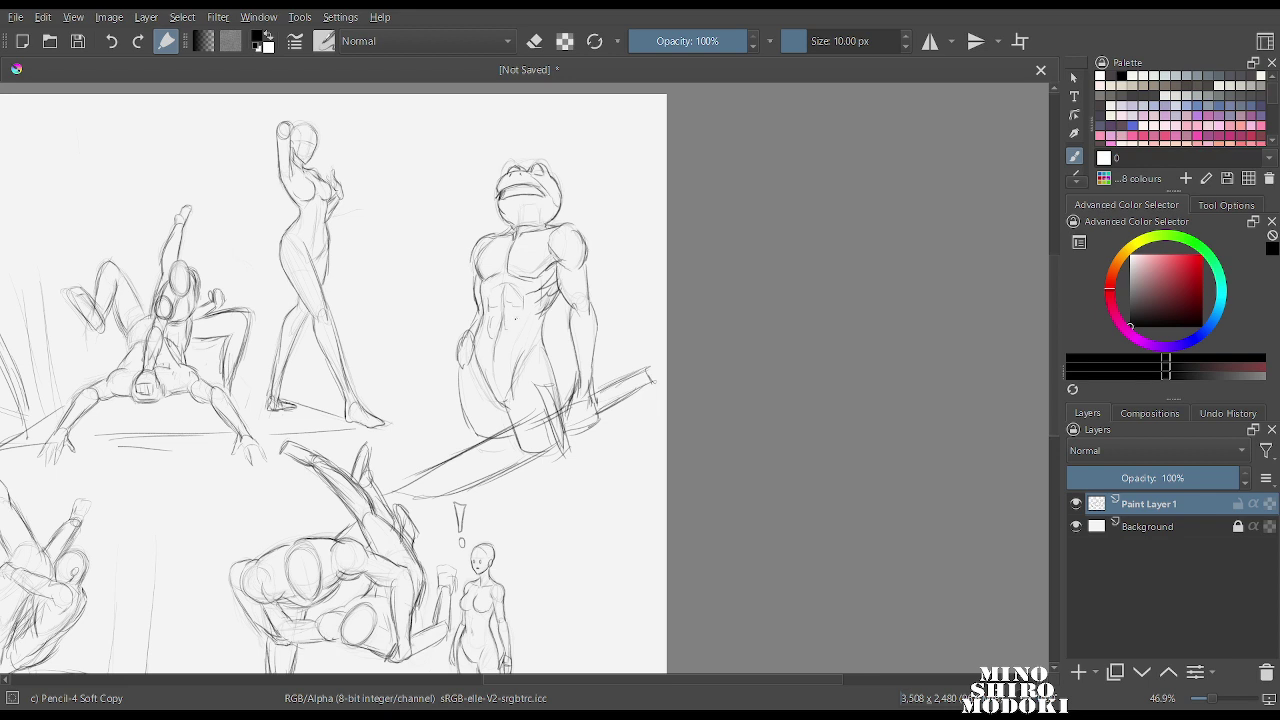
pyautogui.moveTo(491, 337)
pyautogui.mouseDown()
pyautogui.moveTo(496, 371)
pyautogui.moveTo(552, 367)
pyautogui.moveTo(555, 383)
pyautogui.mouseUp()
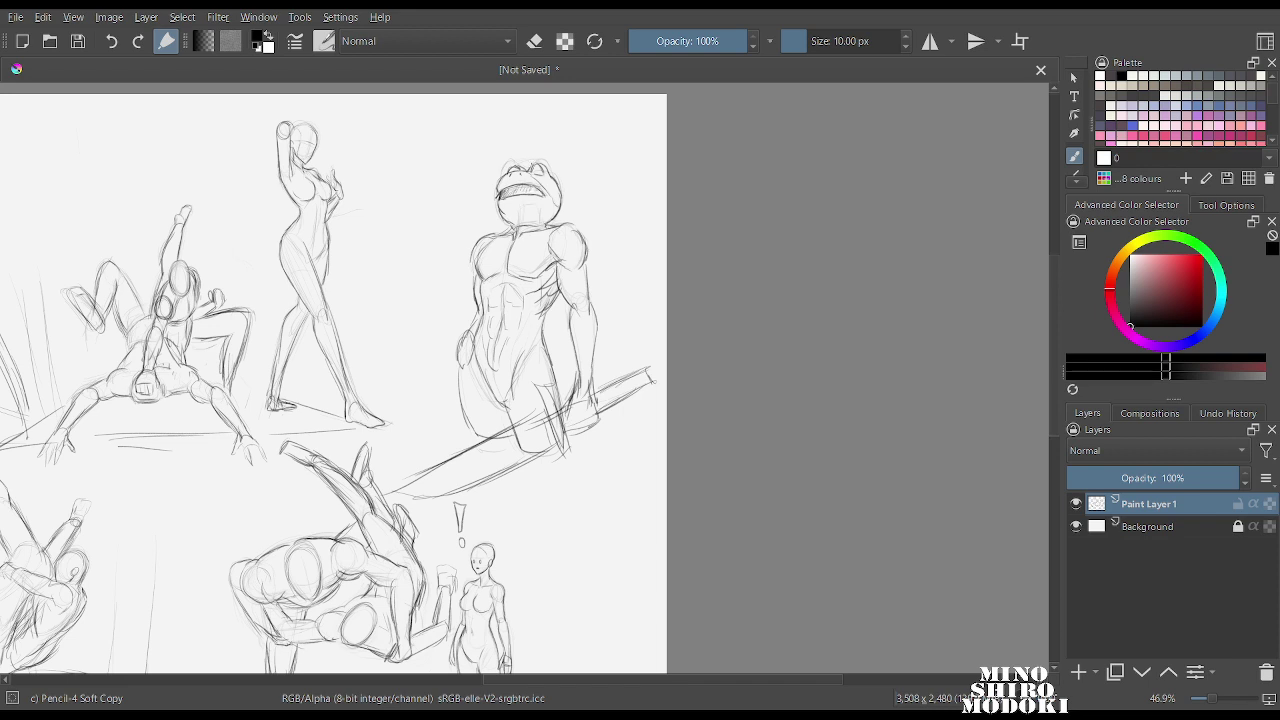
pyautogui.moveTo(537, 165)
pyautogui.mouseDown()
pyautogui.moveTo(561, 221)
pyautogui.moveTo(527, 231)
pyautogui.moveTo(520, 216)
pyautogui.mouseUp()
# Fade the neck and collarbone lines below the frog's chin with the Eraser Soft brush.
pyautogui.scroll(-3, 560, 242)
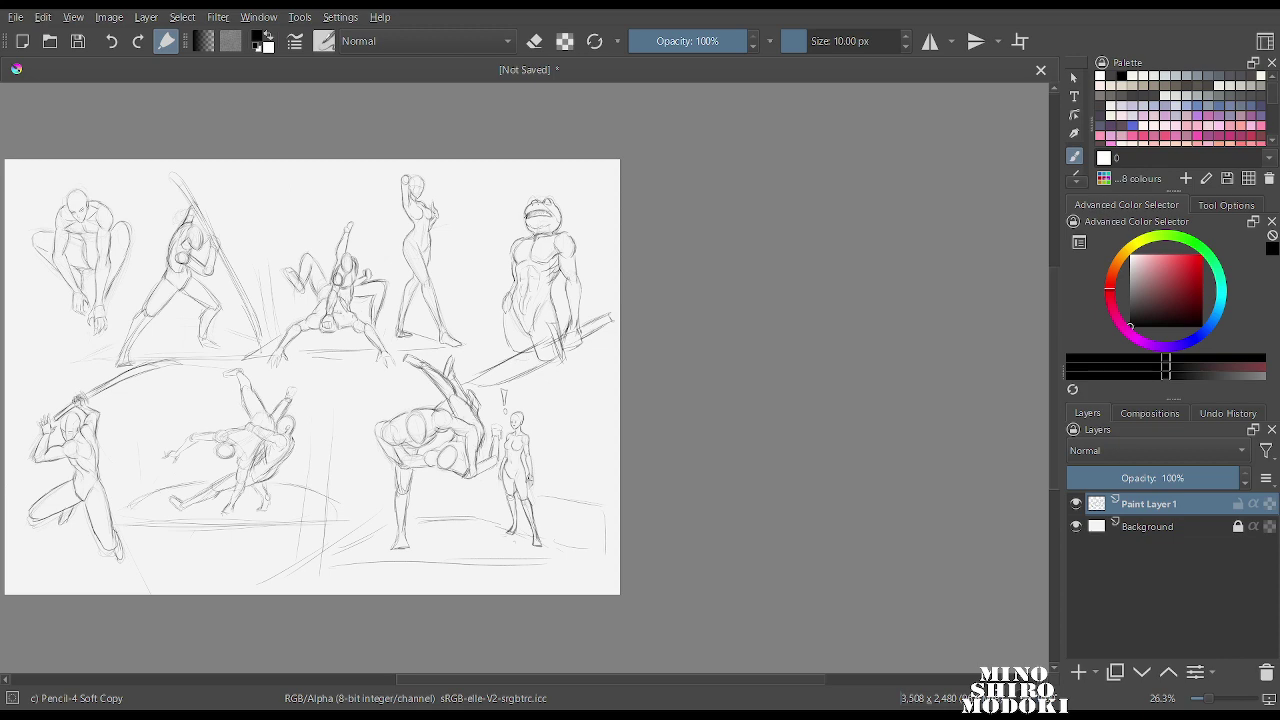
pyautogui.scroll(4, 532, 272)
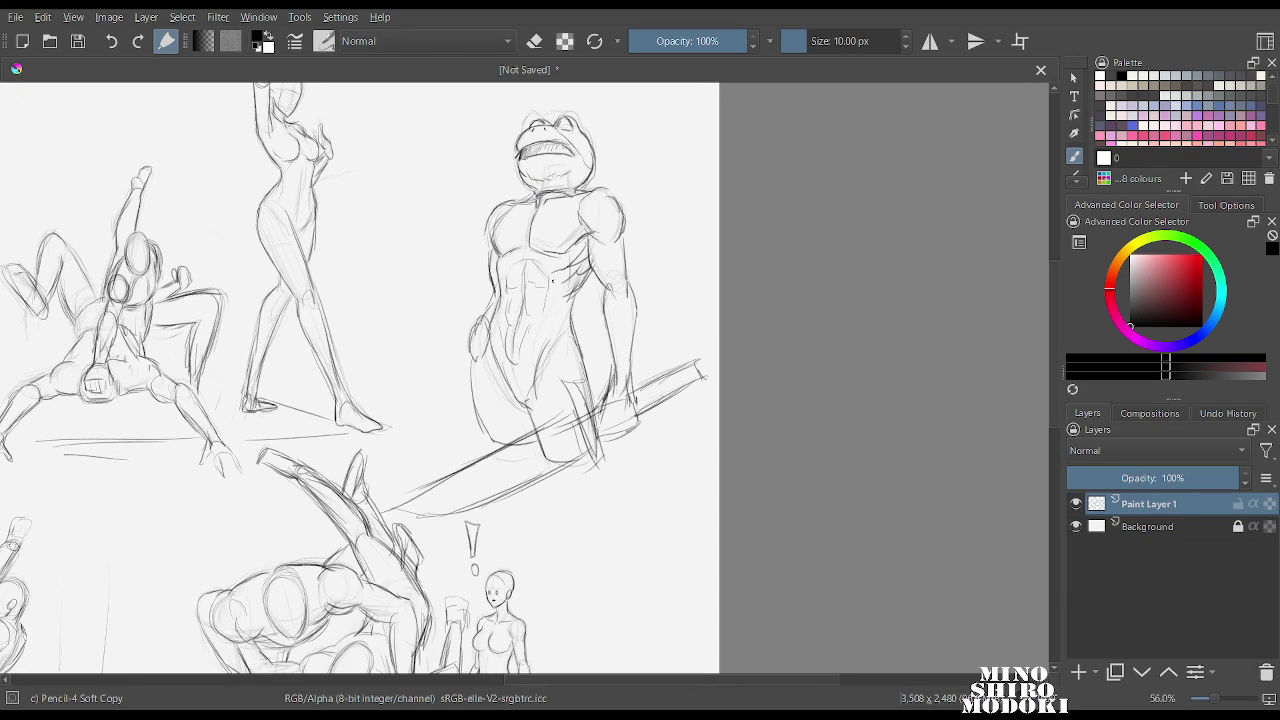
pyautogui.scroll(5, 552, 281)
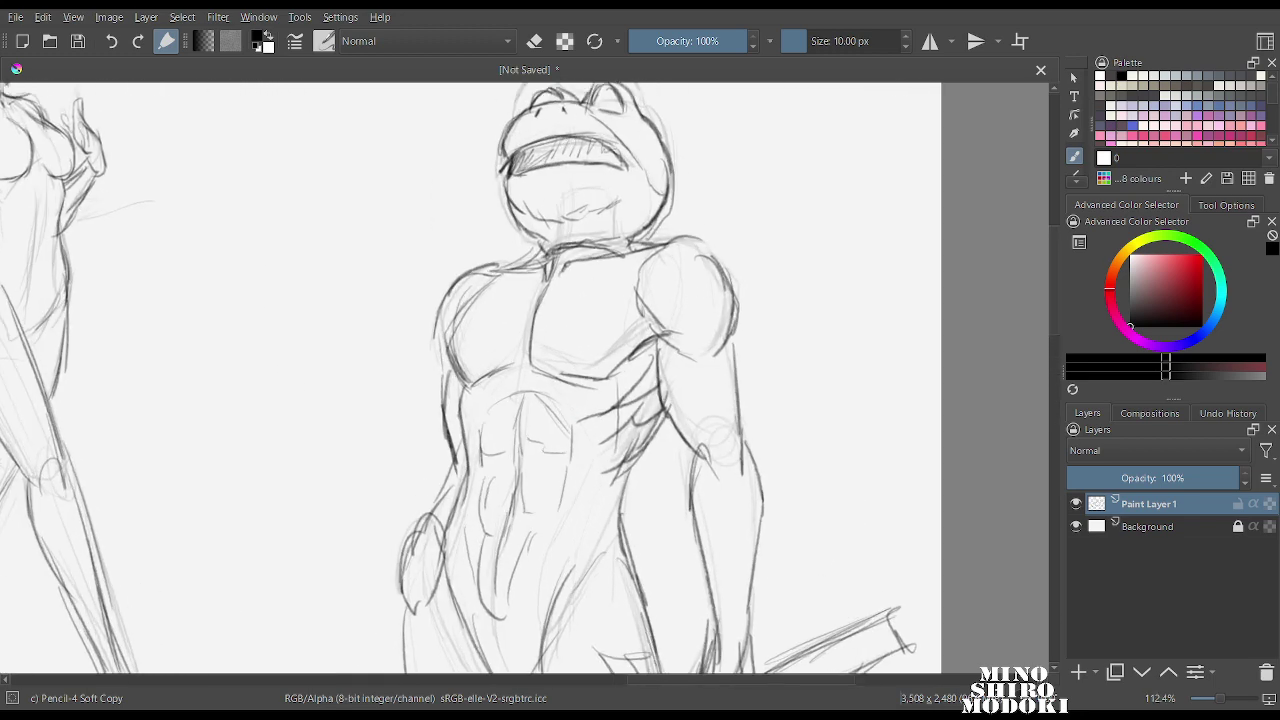
pyautogui.rightClick(523, 269)
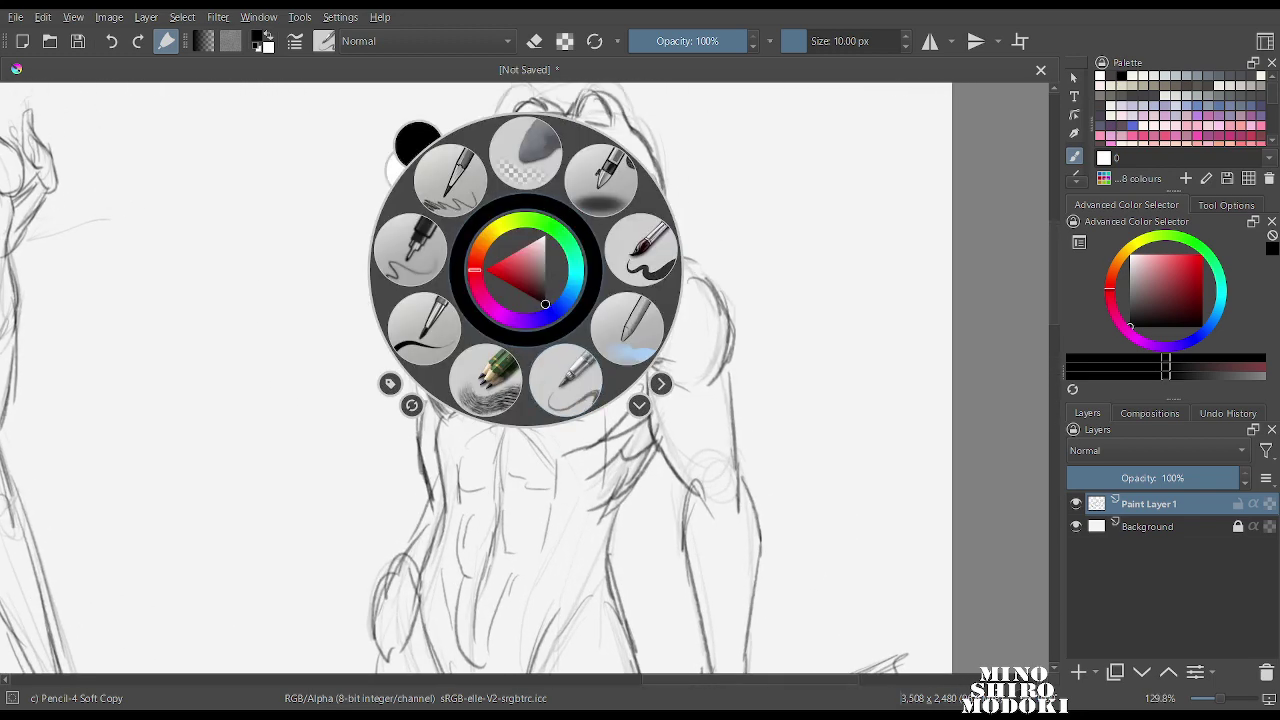
pyautogui.click(529, 158)
pyautogui.moveTo(523, 312)
pyautogui.mouseDown()
pyautogui.moveTo(553, 284)
pyautogui.moveTo(541, 290)
pyautogui.mouseUp()
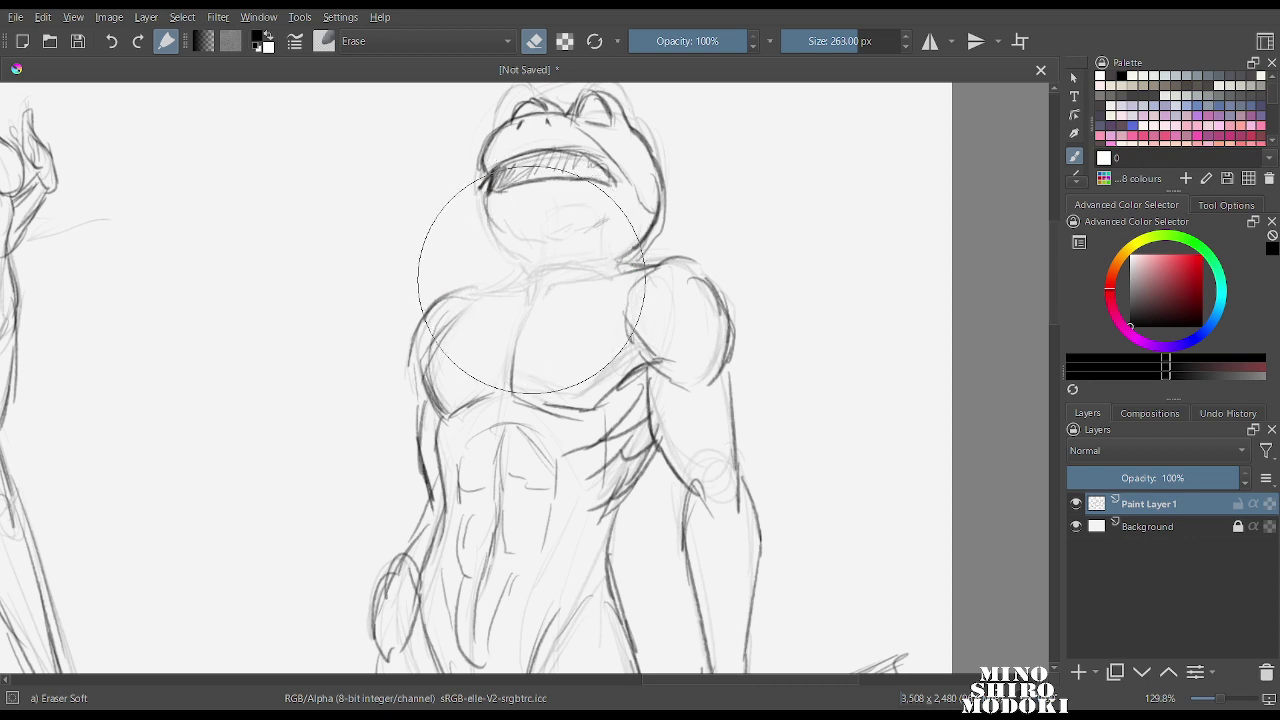
# Redraw the jaw with the soft pencil and add a neck band with two pointed ends hanging over the chest.
pyautogui.rightClick(539, 263)
pyautogui.click(578, 374)
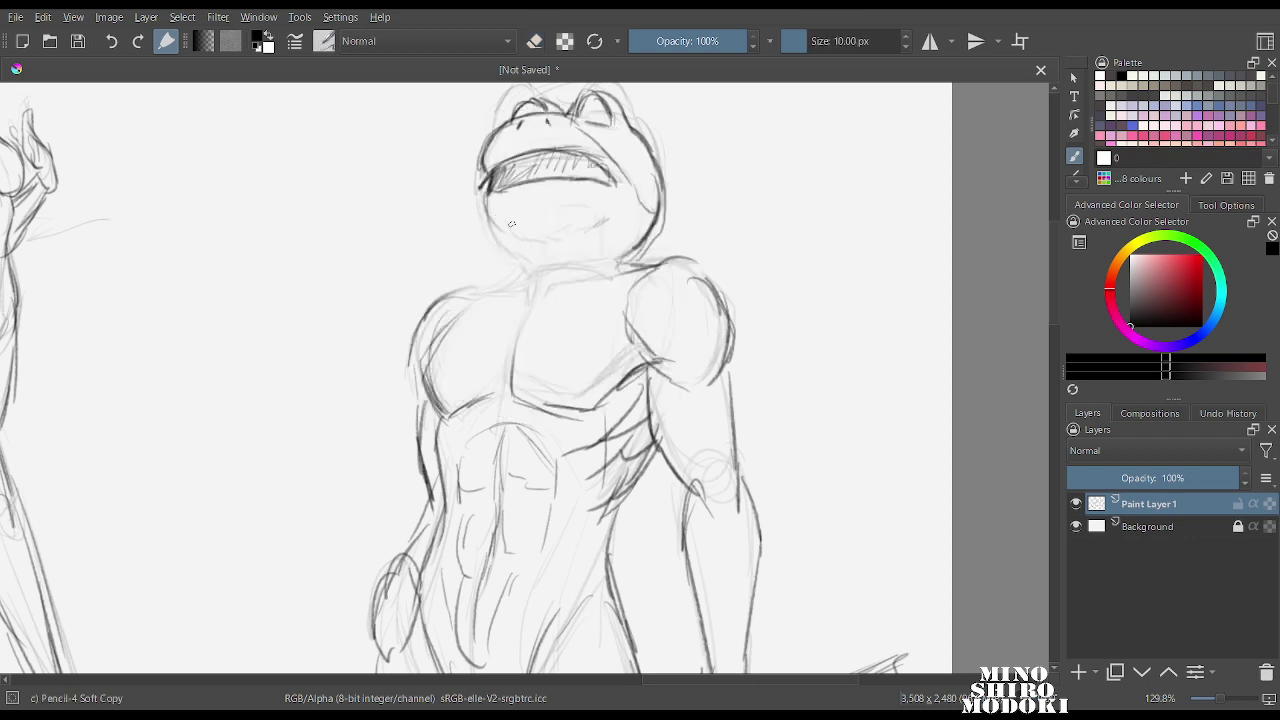
pyautogui.moveTo(486, 192)
pyautogui.mouseDown()
pyautogui.moveTo(503, 245)
pyautogui.moveTo(536, 262)
pyautogui.mouseUp()
pyautogui.moveTo(567, 252)
pyautogui.mouseDown()
pyautogui.moveTo(615, 262)
pyautogui.moveTo(504, 296)
pyautogui.moveTo(520, 278)
pyautogui.moveTo(485, 363)
pyautogui.mouseUp()
pyautogui.moveTo(557, 279)
pyautogui.mouseDown()
pyautogui.moveTo(568, 276)
pyautogui.moveTo(575, 352)
pyautogui.moveTo(551, 280)
pyautogui.moveTo(442, 298)
pyautogui.moveTo(433, 333)
pyautogui.moveTo(476, 404)
pyautogui.mouseUp()
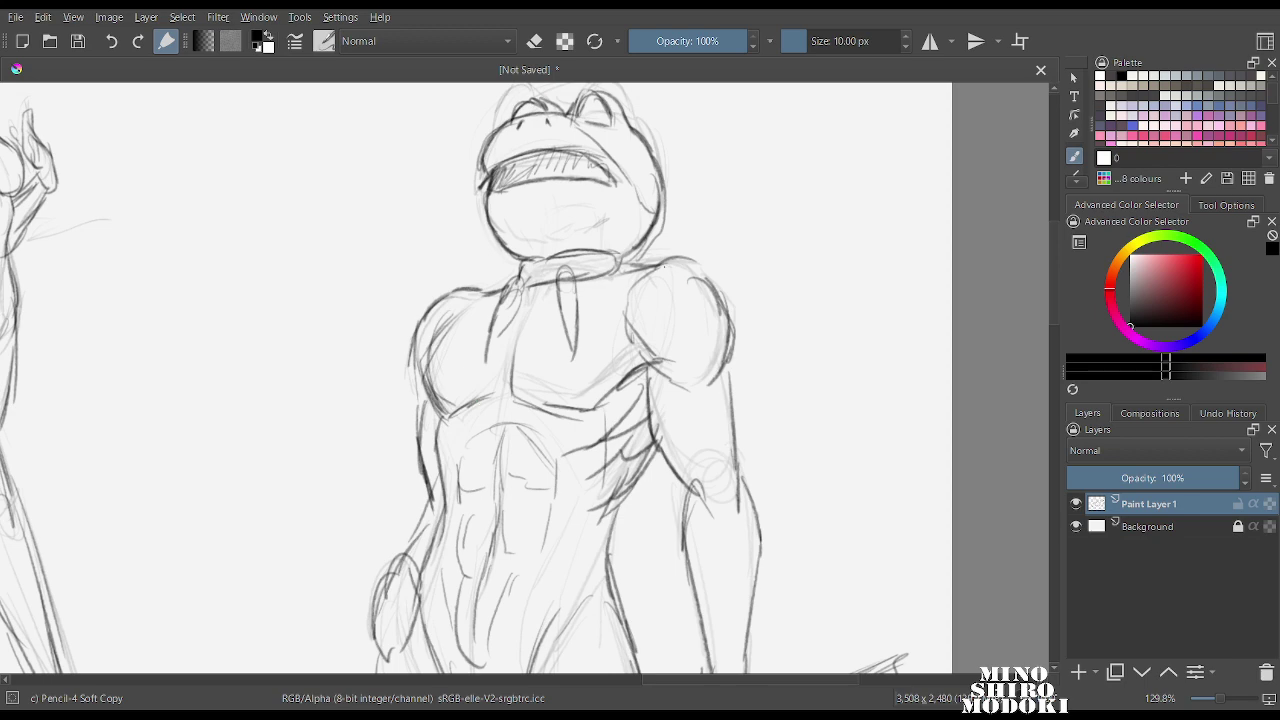
pyautogui.moveTo(664, 265)
pyautogui.mouseDown()
pyautogui.moveTo(735, 345)
pyautogui.moveTo(725, 378)
pyautogui.moveTo(594, 414)
pyautogui.mouseUp()
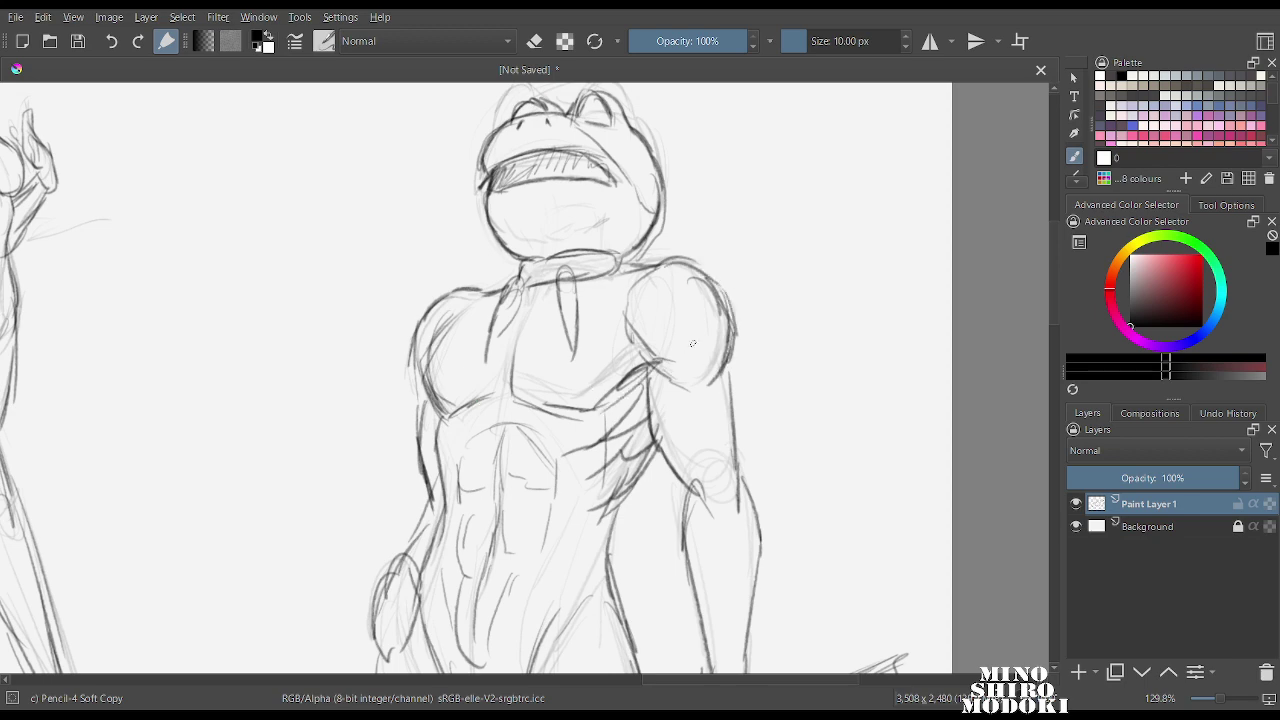
pyautogui.moveTo(523, 290); pyautogui.dragTo(492, 364)
# Check the frog figure and the whole sheet in mirrored view.
pyautogui.press('m')
pyautogui.press('m')
pyautogui.scroll(-5, 714, 206)
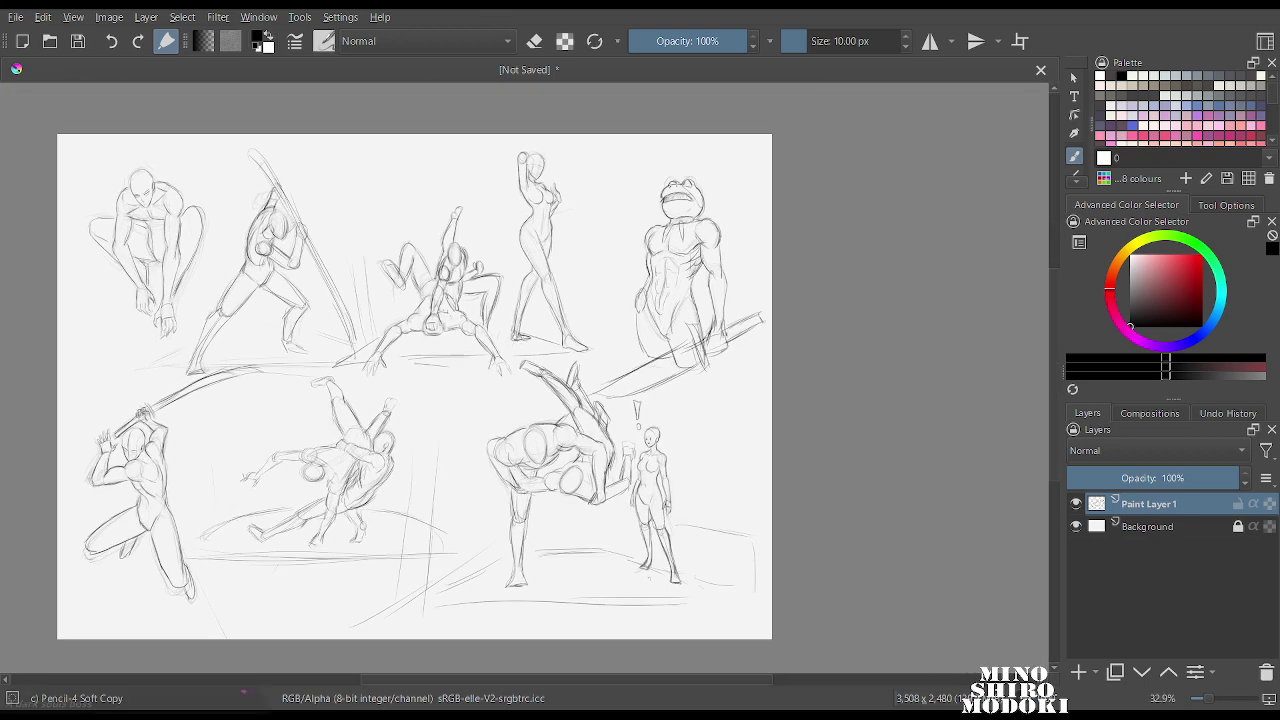
pyautogui.scroll(2, 714, 206)
pyautogui.moveTo(704, 273); pyautogui.dragTo(664, 223)
pyautogui.press('m')
pyautogui.press('m')
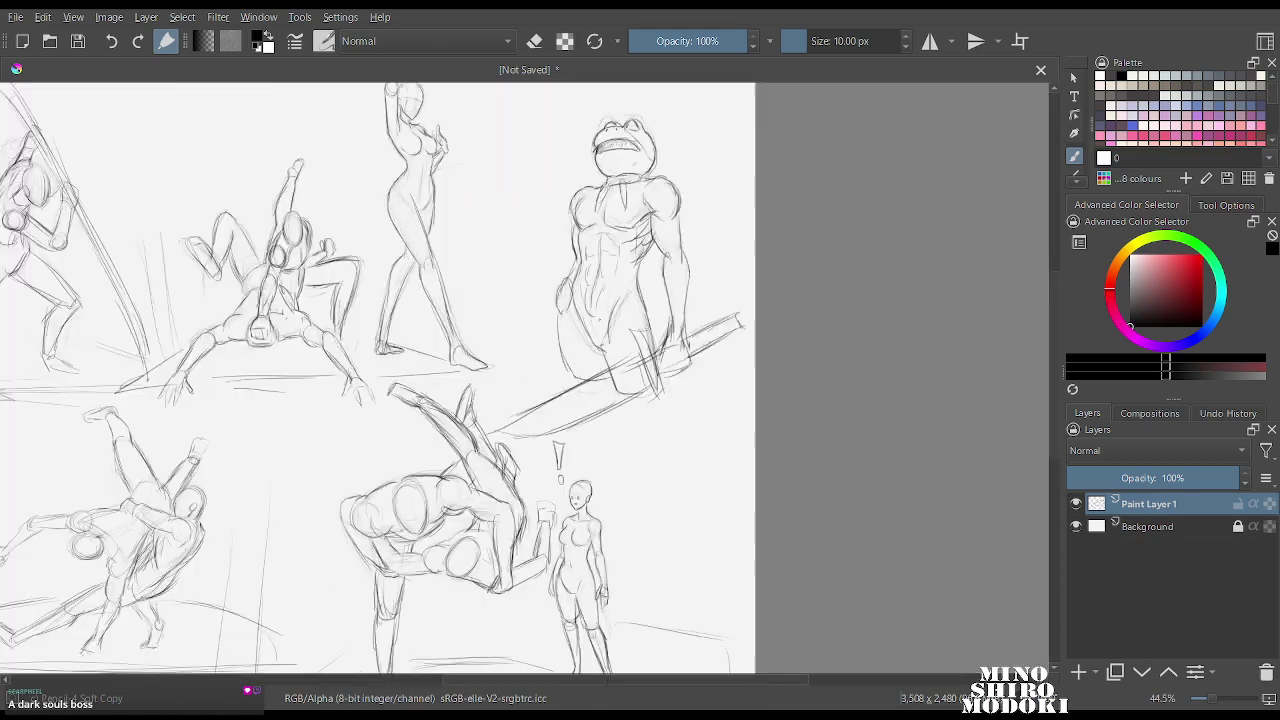
# Sketch a second frog head between the standing woman and the muscular frog, with bulging eyes, crown, muzzle curve and nostrils.
pyautogui.scroll(-1, 664, 223)
pyautogui.scroll(7, 565, 225)
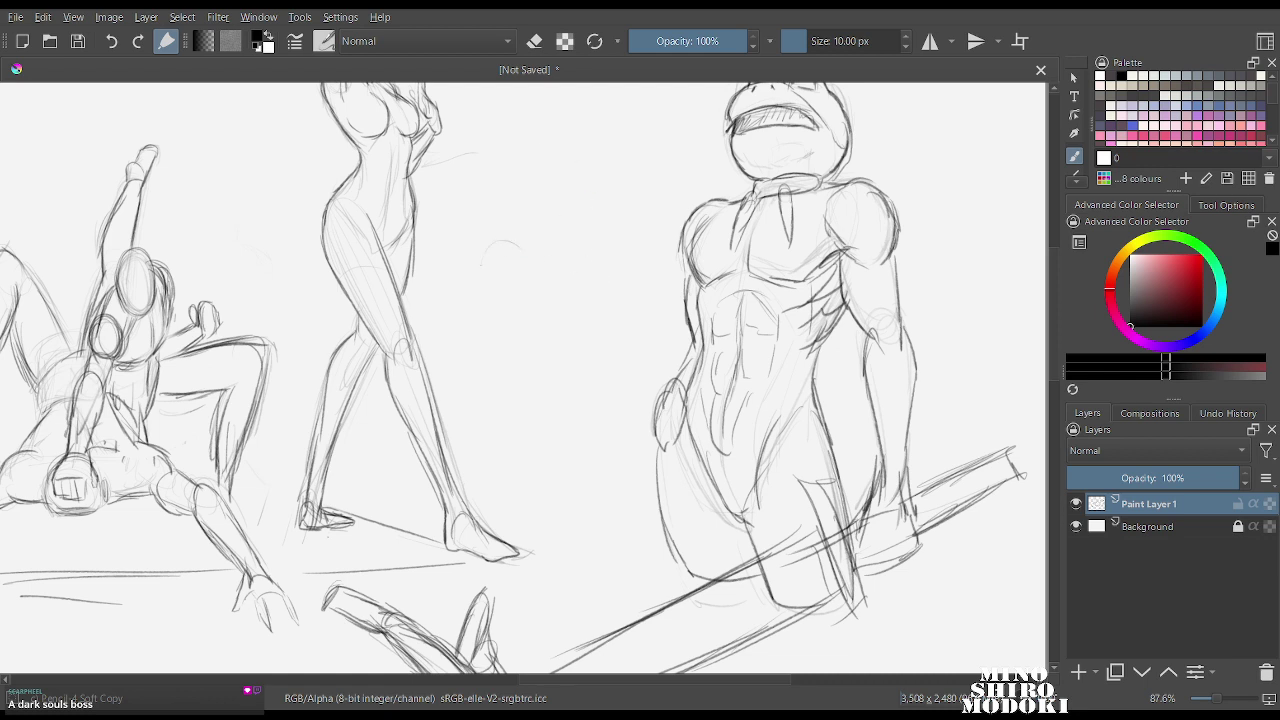
pyautogui.moveTo(482, 268)
pyautogui.mouseDown()
pyautogui.moveTo(522, 246)
pyautogui.moveTo(530, 262)
pyautogui.moveTo(608, 241)
pyautogui.moveTo(635, 266)
pyautogui.mouseUp()
pyautogui.moveTo(530, 251); pyautogui.dragTo(586, 245)
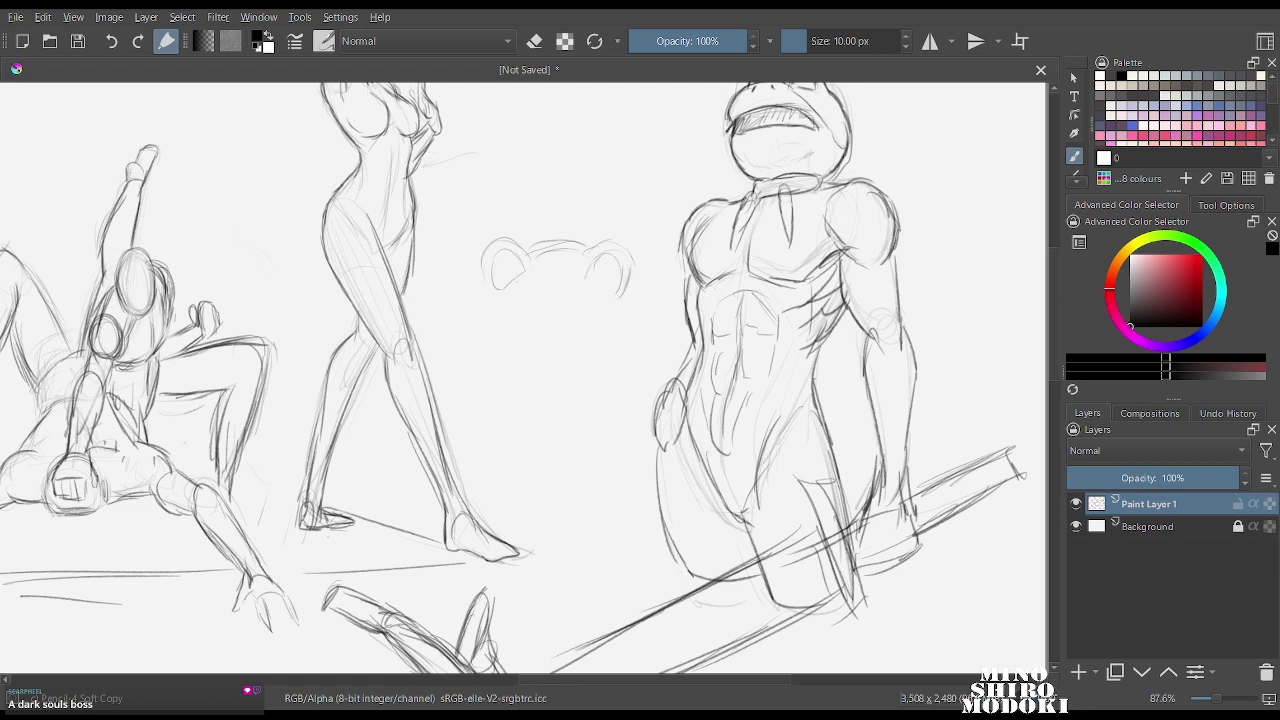
pyautogui.moveTo(523, 304); pyautogui.dragTo(581, 295)
pyautogui.moveTo(486, 290); pyautogui.dragTo(514, 253)
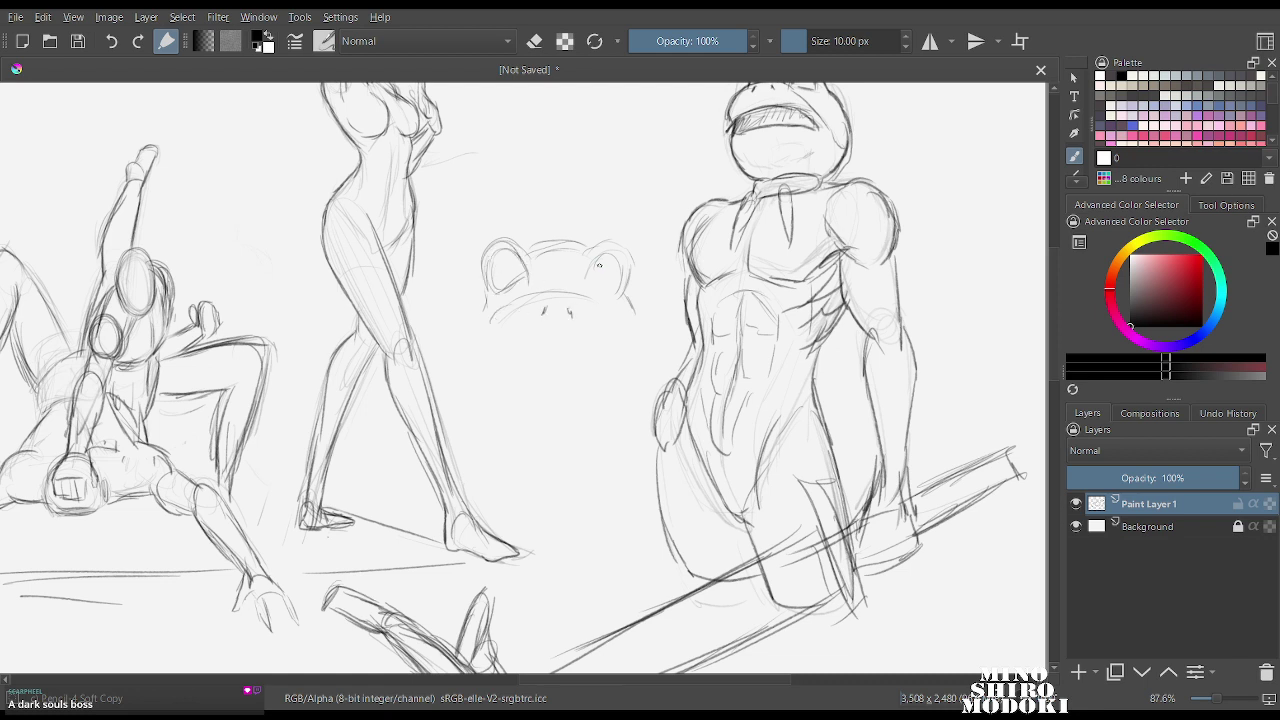
pyautogui.moveTo(584, 279); pyautogui.dragTo(624, 266)
# Add the cheeks, wide lips and inner eye curves to the small frog's head.
pyautogui.moveTo(498, 299); pyautogui.dragTo(476, 332)
pyautogui.moveTo(502, 346); pyautogui.dragTo(562, 337)
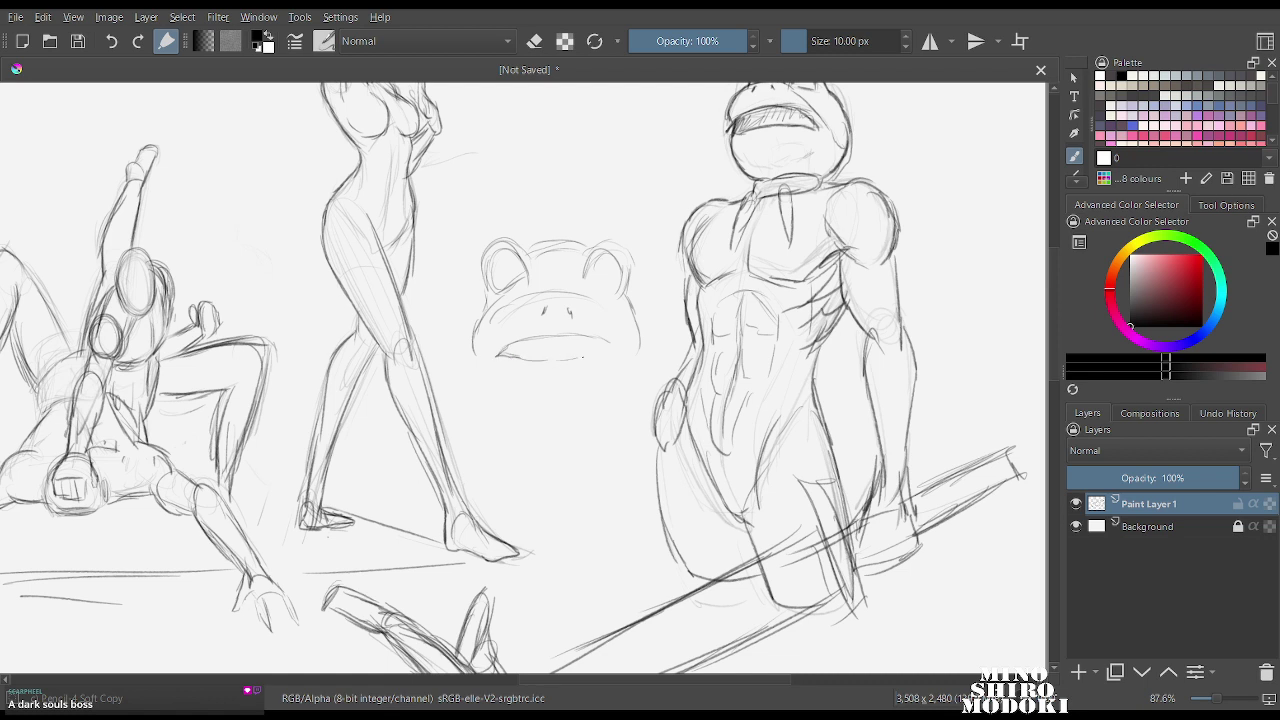
pyautogui.moveTo(617, 353); pyautogui.dragTo(588, 360)
pyautogui.moveTo(498, 286); pyautogui.dragTo(524, 280)
pyautogui.moveTo(500, 306)
pyautogui.mouseDown()
pyautogui.moveTo(576, 290)
pyautogui.moveTo(618, 324)
pyautogui.mouseUp()
pyautogui.moveTo(486, 334)
pyautogui.mouseDown()
pyautogui.moveTo(476, 362)
pyautogui.moveTo(512, 378)
pyautogui.mouseUp()
pyautogui.moveTo(641, 336); pyautogui.dragTo(634, 354)
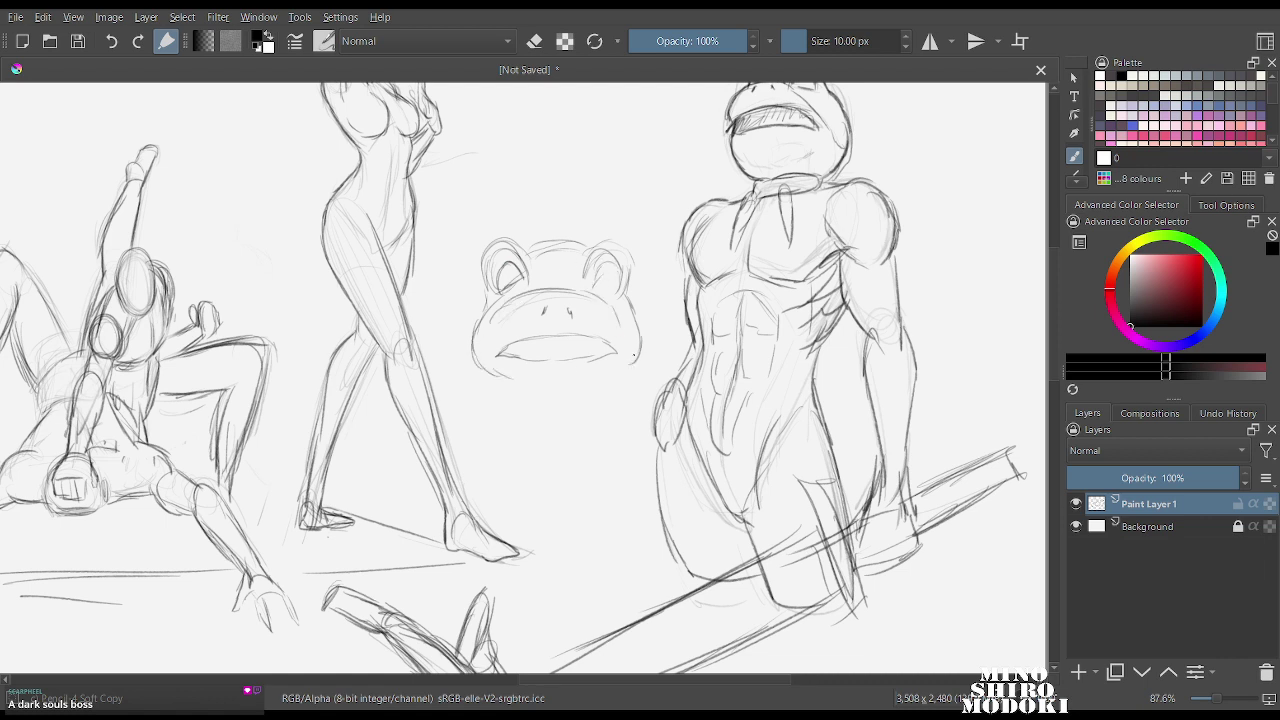
# Strengthen the small frog's cheek and eye lines, close the chin and start the shoulder lines below it.
pyautogui.moveTo(485, 281); pyautogui.dragTo(472, 332)
pyautogui.moveTo(583, 269)
pyautogui.mouseDown()
pyautogui.moveTo(621, 249)
pyautogui.moveTo(628, 284)
pyautogui.moveTo(585, 275)
pyautogui.moveTo(578, 257)
pyautogui.mouseUp()
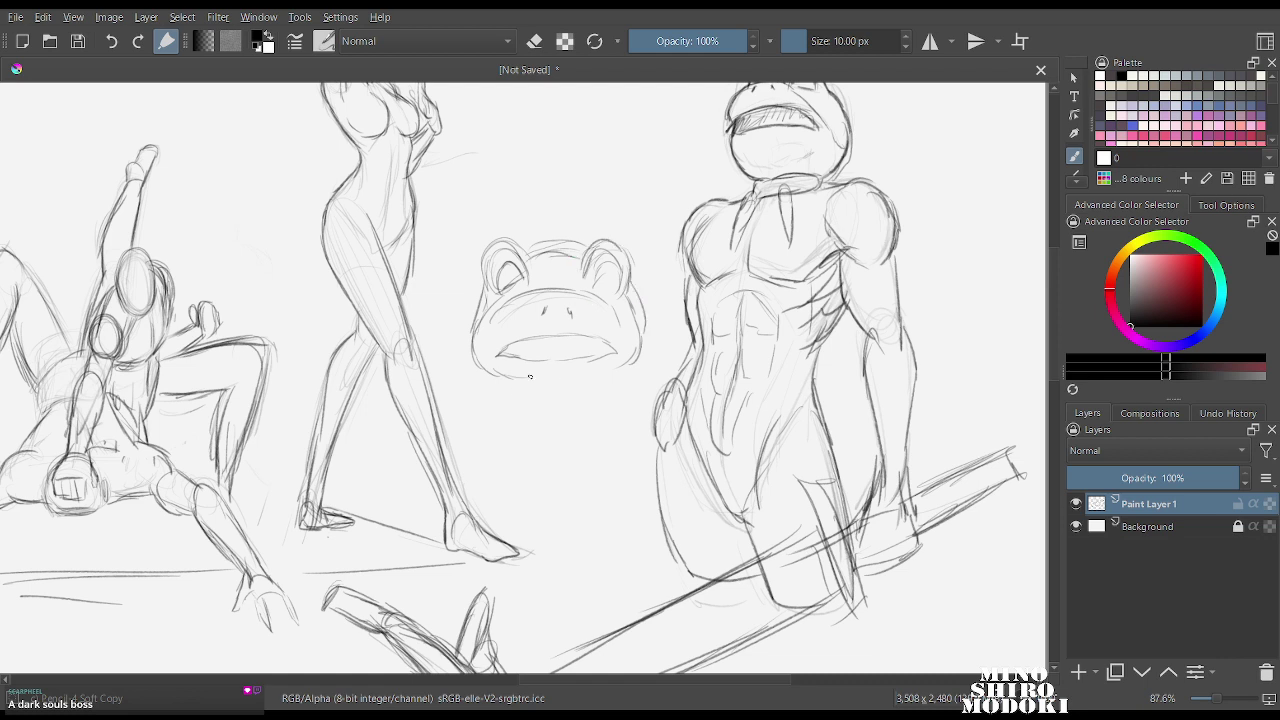
pyautogui.moveTo(632, 356); pyautogui.dragTo(585, 378)
pyautogui.moveTo(505, 380)
pyautogui.mouseDown()
pyautogui.moveTo(500, 424)
pyautogui.moveTo(518, 442)
pyautogui.moveTo(469, 452)
pyautogui.mouseUp()
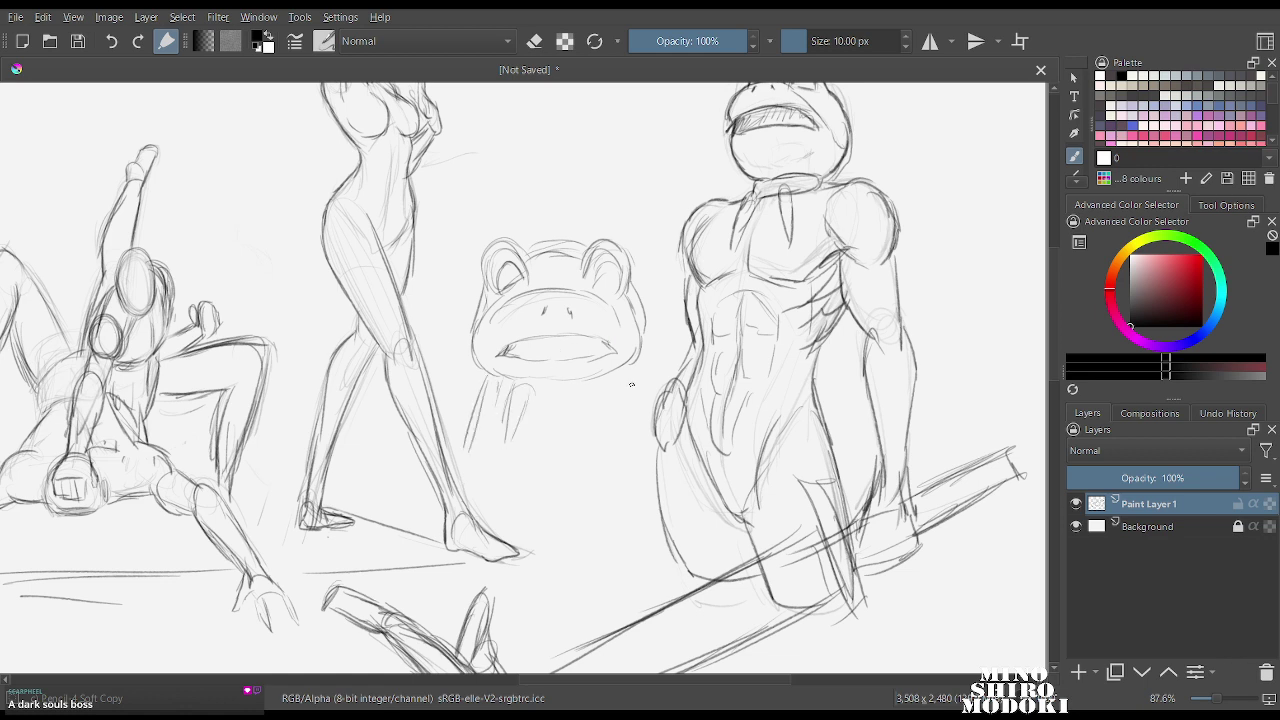
pyautogui.moveTo(624, 372); pyautogui.dragTo(633, 407)
# Select the small frog sketch, scale it down and move it up beside the muscular frog's chest, clear the selection and return to the brush.
pyautogui.moveTo(578, 176)
pyautogui.mouseDown()
pyautogui.moveTo(480, 238)
pyautogui.moveTo(448, 416)
pyautogui.moveTo(642, 436)
pyautogui.moveTo(650, 215)
pyautogui.moveTo(582, 177)
pyautogui.mouseUp()
pyautogui.hotkey('ctrl', 't')
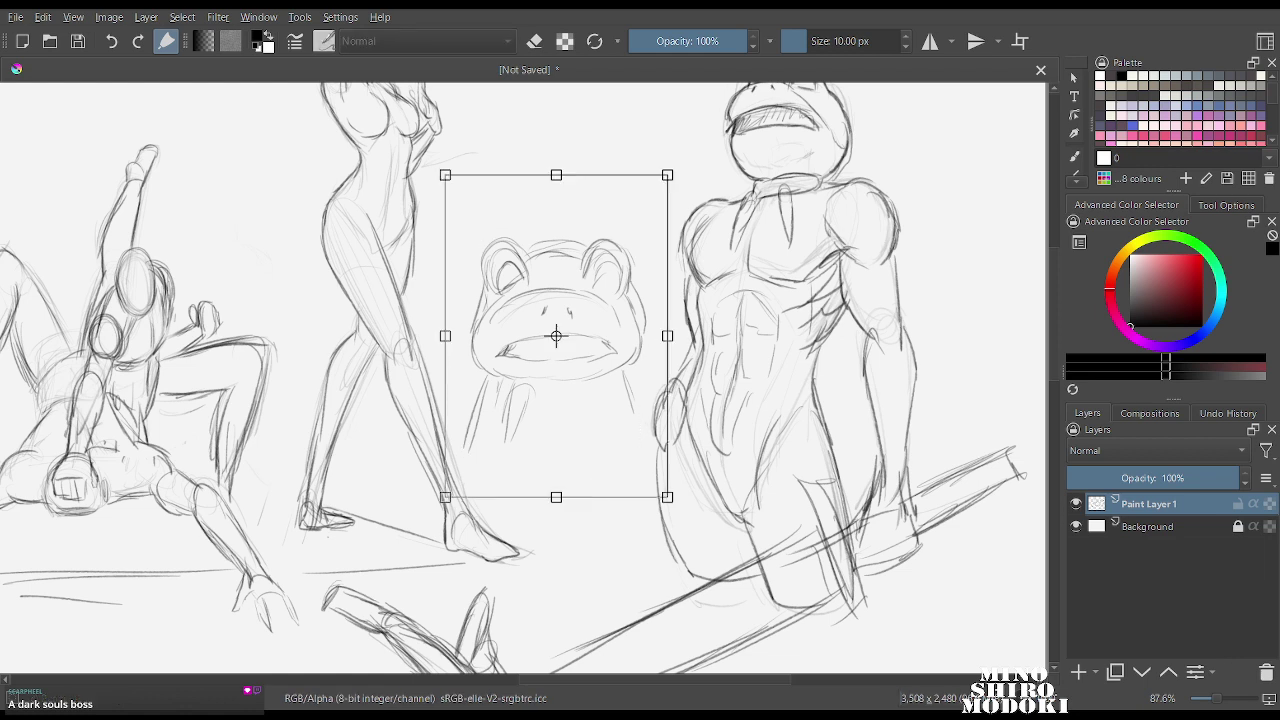
pyautogui.moveTo(669, 174); pyautogui.dragTo(630, 248)
pyautogui.moveTo(560, 350); pyautogui.dragTo(588, 212)
pyautogui.press('Return')
pyautogui.hotkey('ctrl', 'shift', 'a')
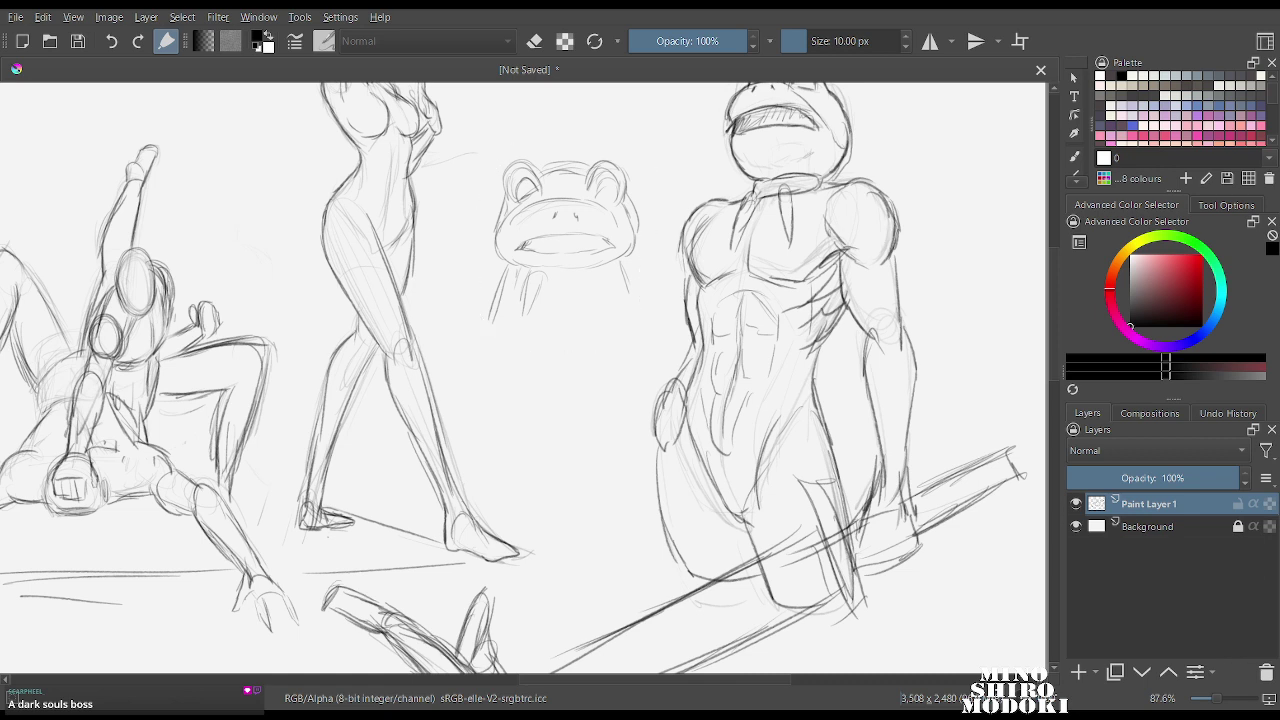
pyautogui.press('b')
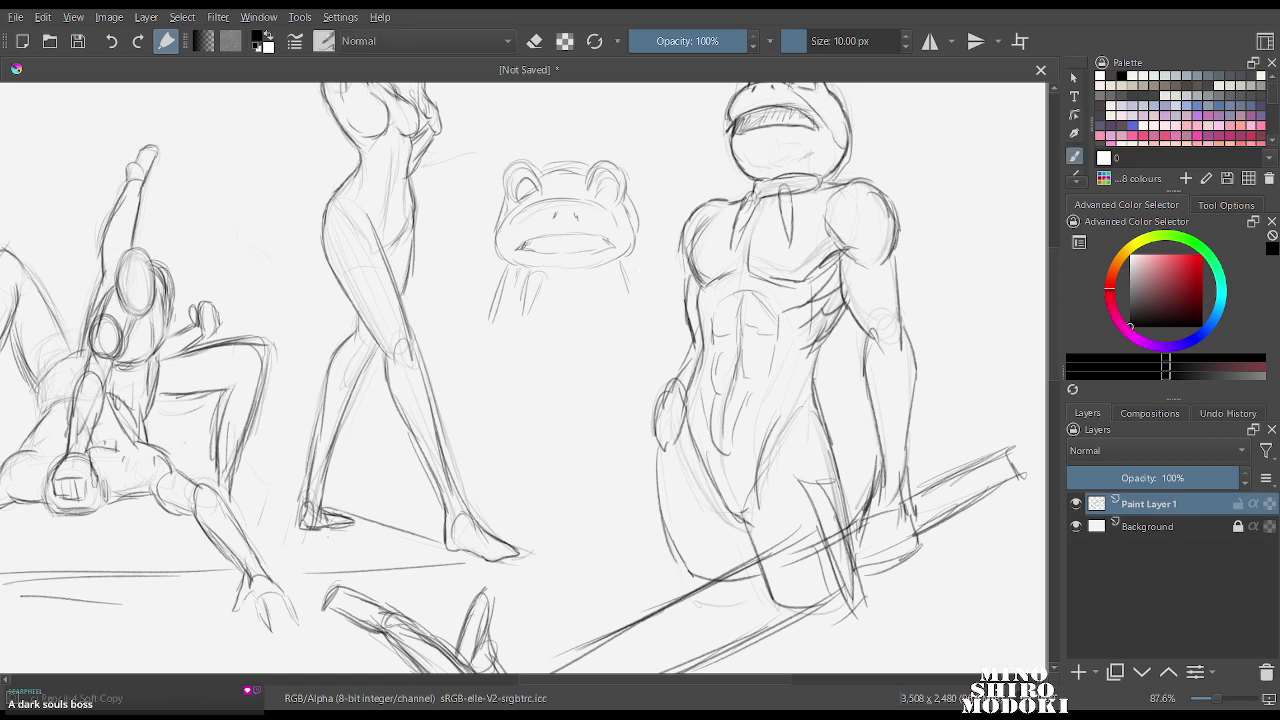
# Draw a rounded pear-shaped body below the small frog's head.
pyautogui.moveTo(520, 266); pyautogui.dragTo(497, 356)
pyautogui.moveTo(522, 264)
pyautogui.mouseDown()
pyautogui.moveTo(491, 410)
pyautogui.moveTo(516, 442)
pyautogui.mouseUp()
pyautogui.moveTo(612, 256); pyautogui.dragTo(630, 336)
pyautogui.moveTo(616, 268); pyautogui.dragTo(640, 360)
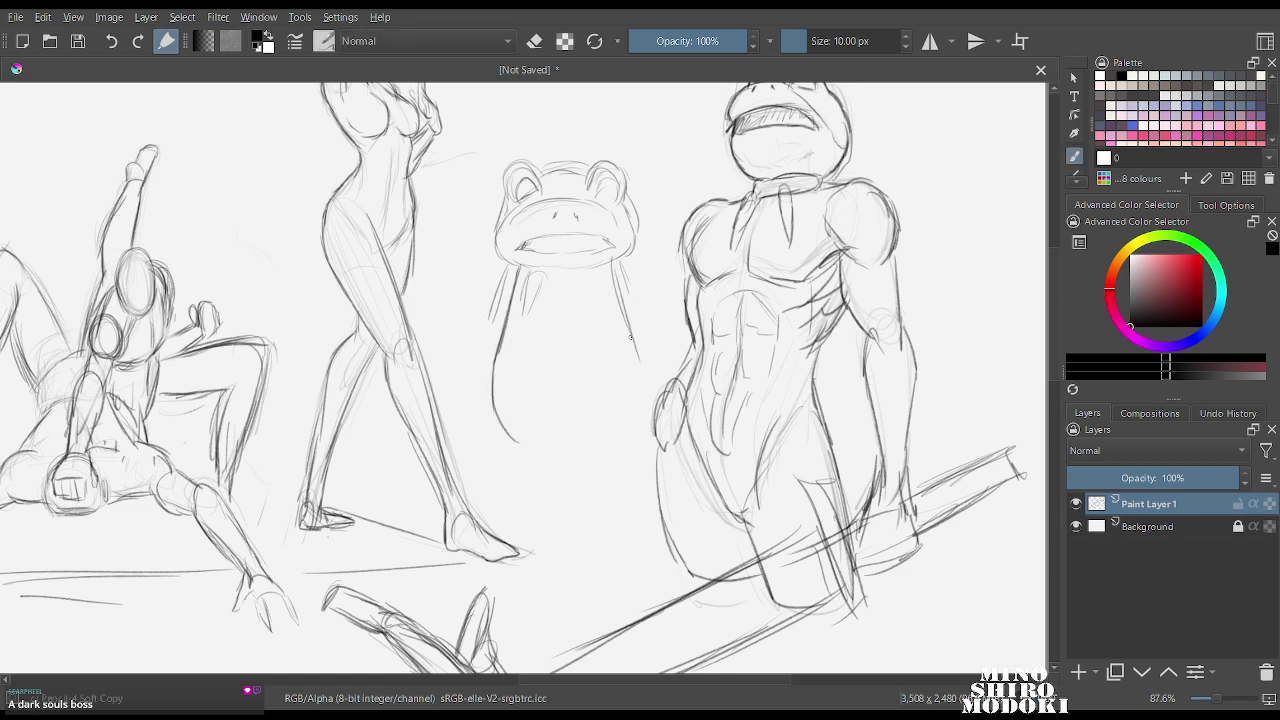
pyautogui.moveTo(626, 312); pyautogui.dragTo(630, 440)
pyautogui.moveTo(504, 420)
pyautogui.mouseDown()
pyautogui.moveTo(600, 462)
pyautogui.moveTo(632, 416)
pyautogui.mouseUp()
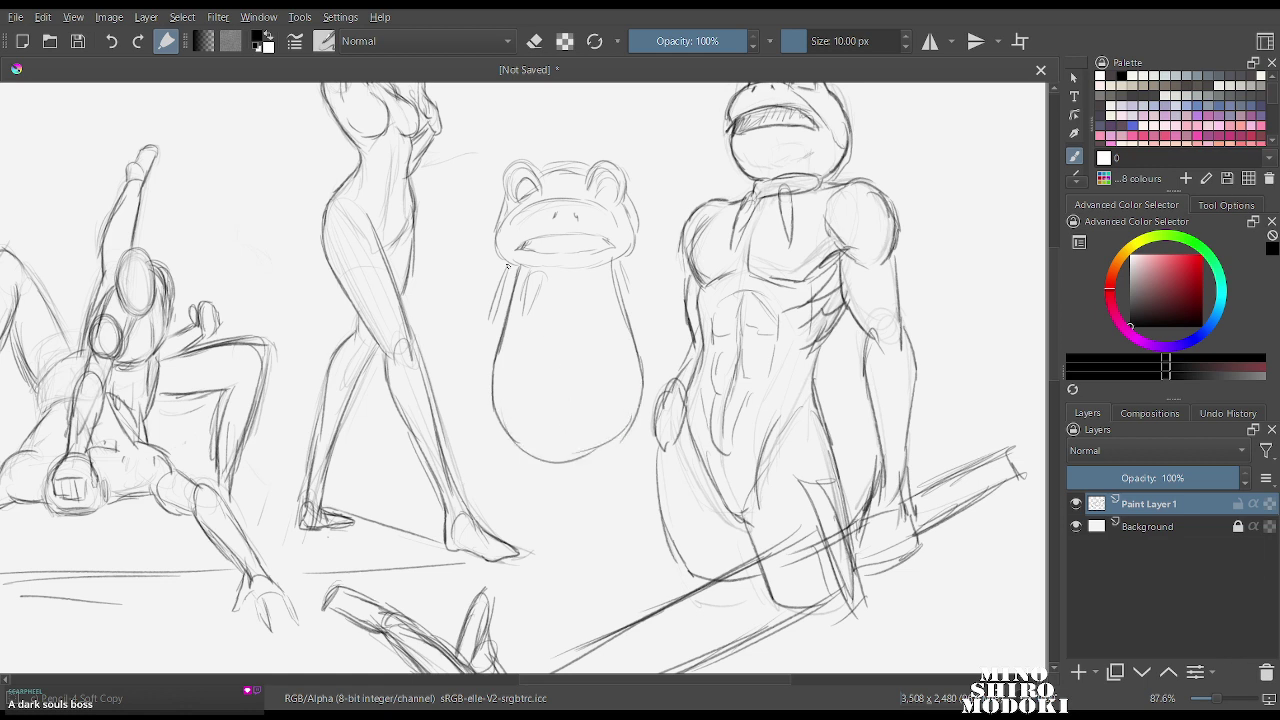
# Draw the small frog's two short arms hanging outward and the side curves of its belly patch.
pyautogui.moveTo(512, 282)
pyautogui.mouseDown()
pyautogui.moveTo(468, 358)
pyautogui.moveTo(490, 360)
pyautogui.mouseUp()
pyautogui.moveTo(621, 262)
pyautogui.mouseDown()
pyautogui.moveTo(662, 340)
pyautogui.moveTo(646, 362)
pyautogui.mouseUp()
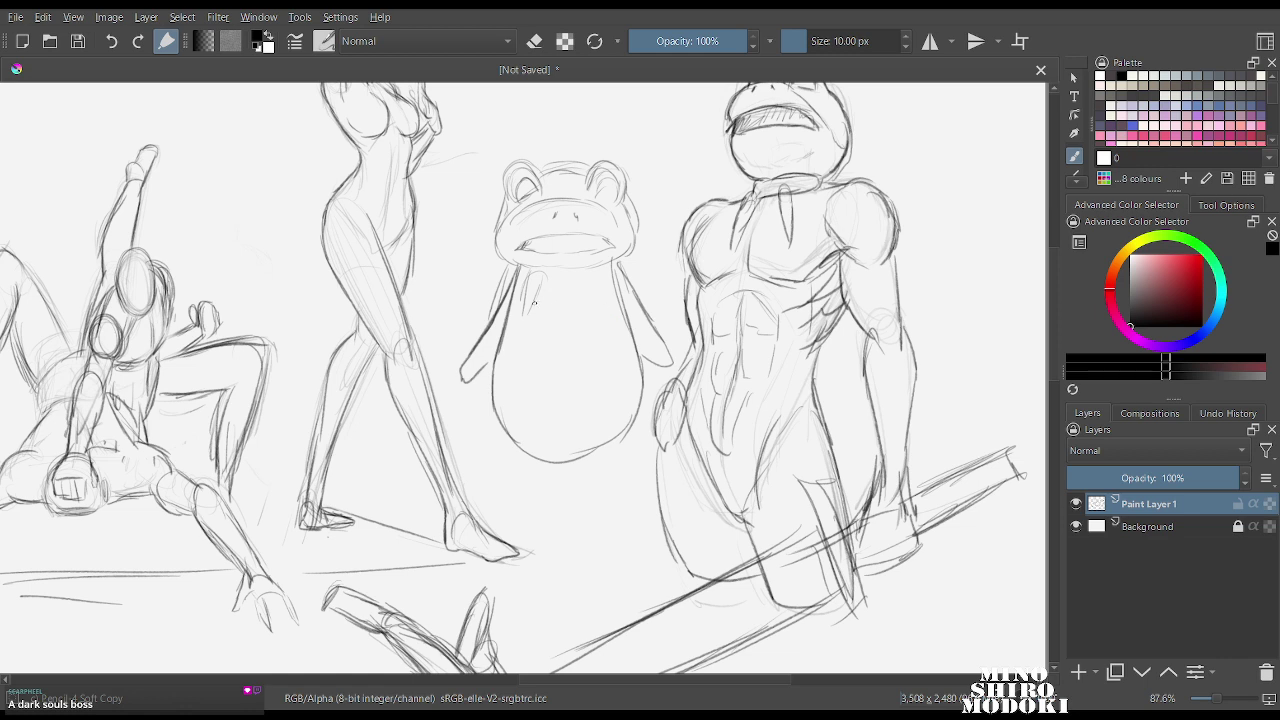
pyautogui.moveTo(522, 292); pyautogui.dragTo(528, 452)
pyautogui.moveTo(608, 310); pyautogui.dragTo(590, 446)
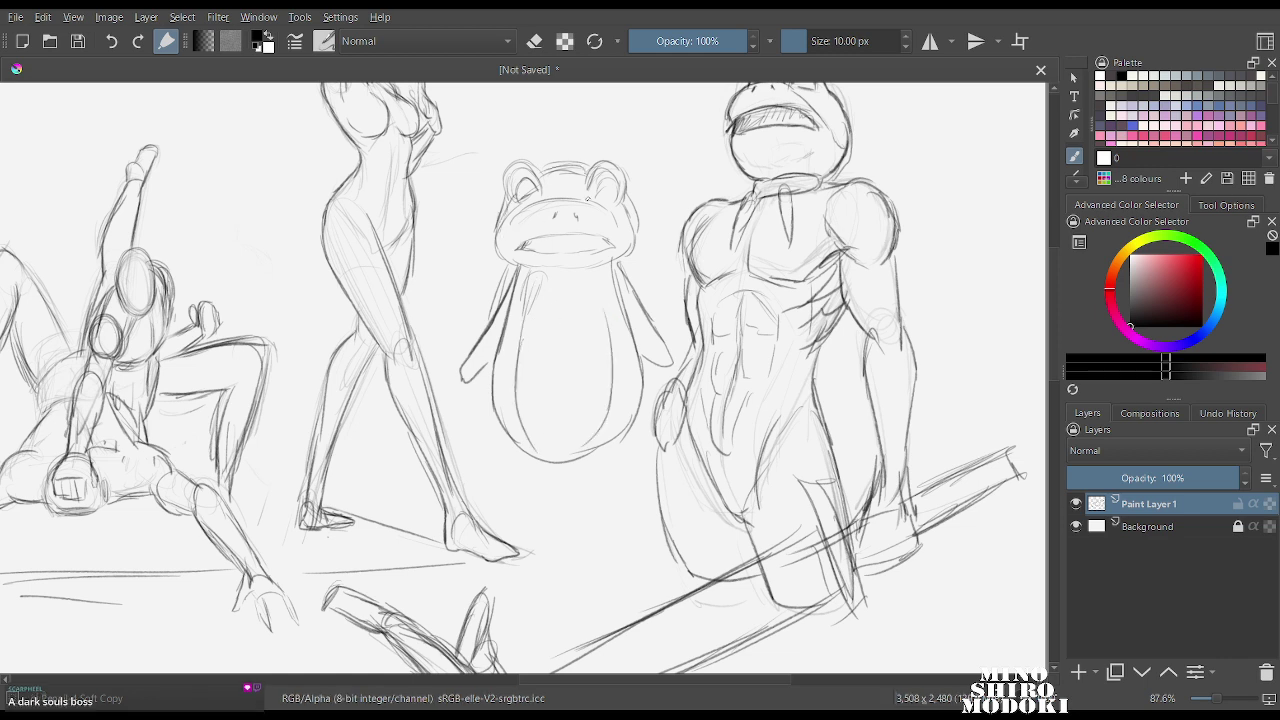
# Draw two thin legs with pointed feet under the small frog's body.
pyautogui.moveTo(514, 425)
pyautogui.mouseDown()
pyautogui.moveTo(527, 496)
pyautogui.moveTo(548, 514)
pyautogui.mouseUp()
pyautogui.moveTo(556, 456); pyautogui.dragTo(552, 518)
pyautogui.moveTo(520, 464); pyautogui.dragTo(530, 528)
pyautogui.moveTo(548, 480)
pyautogui.mouseDown()
pyautogui.moveTo(550, 534)
pyautogui.moveTo(518, 554)
pyautogui.mouseUp()
pyautogui.moveTo(520, 554); pyautogui.dragTo(550, 536)
pyautogui.moveTo(585, 458); pyautogui.dragTo(584, 506)
pyautogui.moveTo(613, 446); pyautogui.dragTo(613, 514)
pyautogui.moveTo(585, 464); pyautogui.dragTo(594, 552)
pyautogui.moveTo(614, 524); pyautogui.dragTo(632, 552)
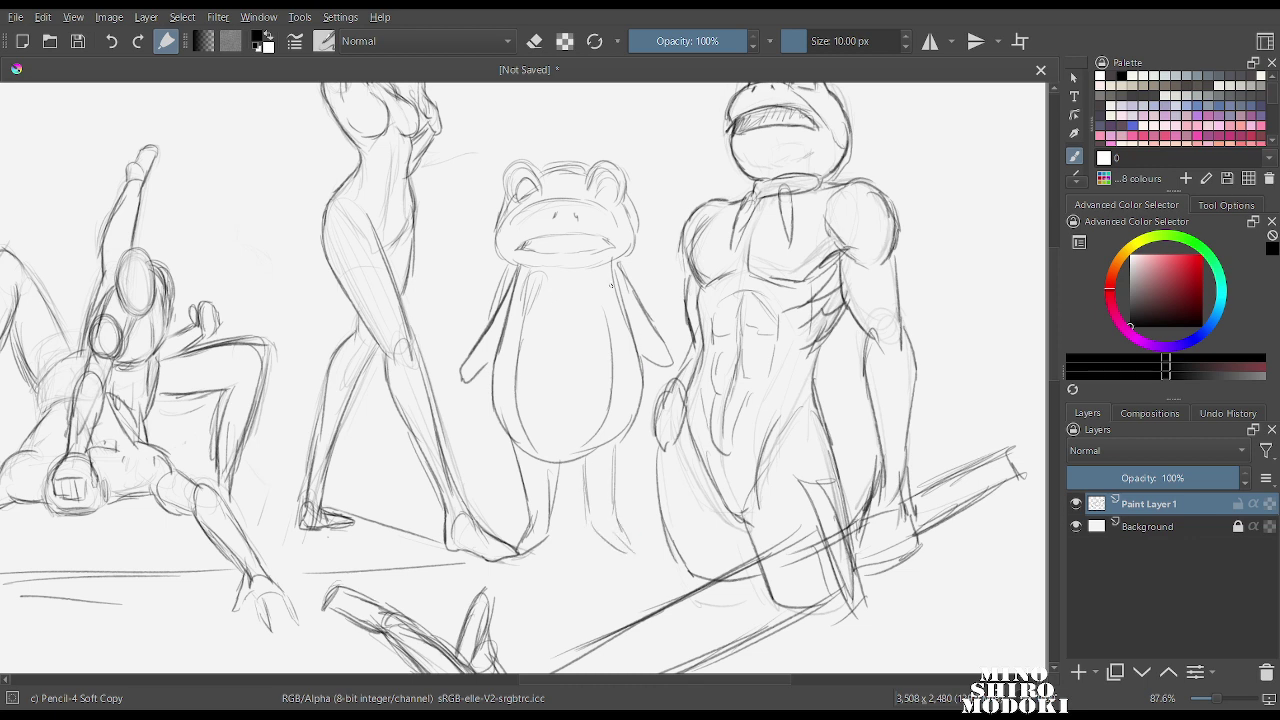
# Close the small frog's belly patch into an oval and reinforce its body and arm outlines.
pyautogui.moveTo(610, 292)
pyautogui.mouseDown()
pyautogui.moveTo(614, 331)
pyautogui.moveTo(568, 444)
pyautogui.mouseUp()
pyautogui.moveTo(496, 320)
pyautogui.mouseDown()
pyautogui.moveTo(467, 373)
pyautogui.moveTo(496, 380)
pyautogui.mouseUp()
pyautogui.moveTo(642, 362); pyautogui.dragTo(670, 367)
pyautogui.moveTo(634, 298); pyautogui.dragTo(650, 323)
pyautogui.moveTo(617, 267); pyautogui.dragTo(645, 307)
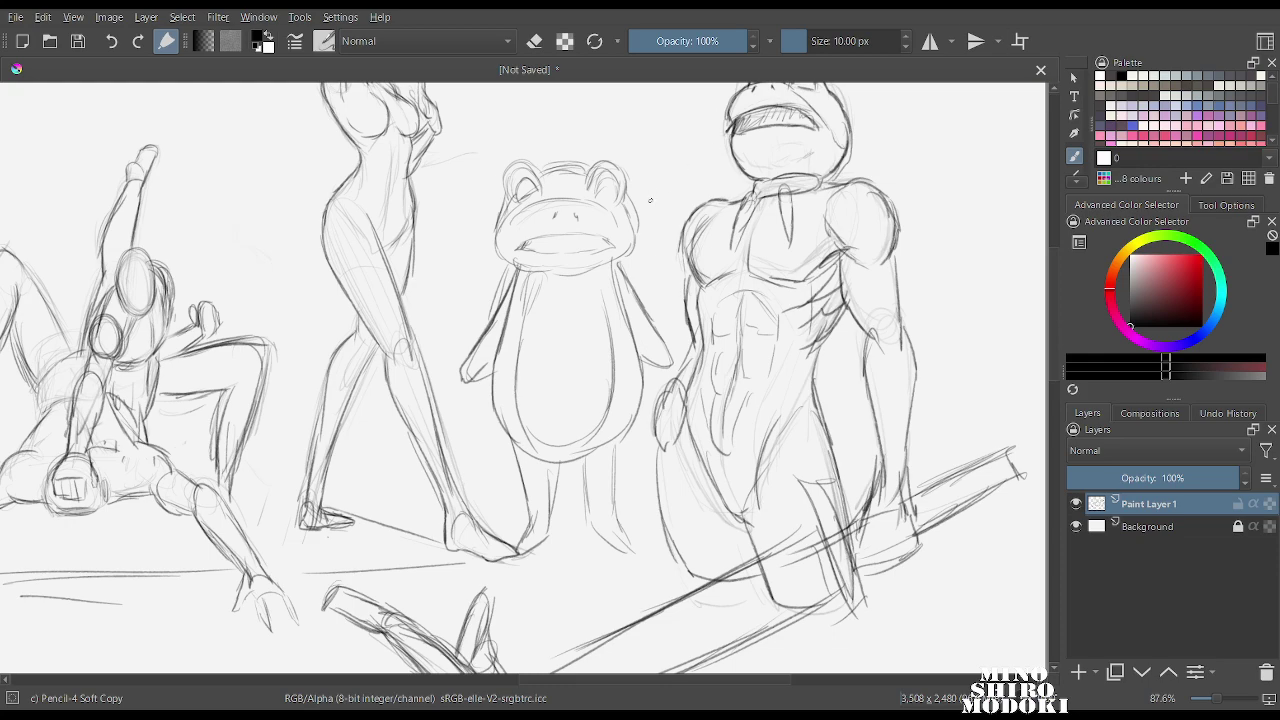
# Look over the full sheet of pose studies.
pyautogui.moveTo(650, 200); pyautogui.dragTo(650, 400)
pyautogui.moveTo(599, 355); pyautogui.dragTo(603, 257)
pyautogui.moveTo(765, 508); pyautogui.dragTo(680, 451)
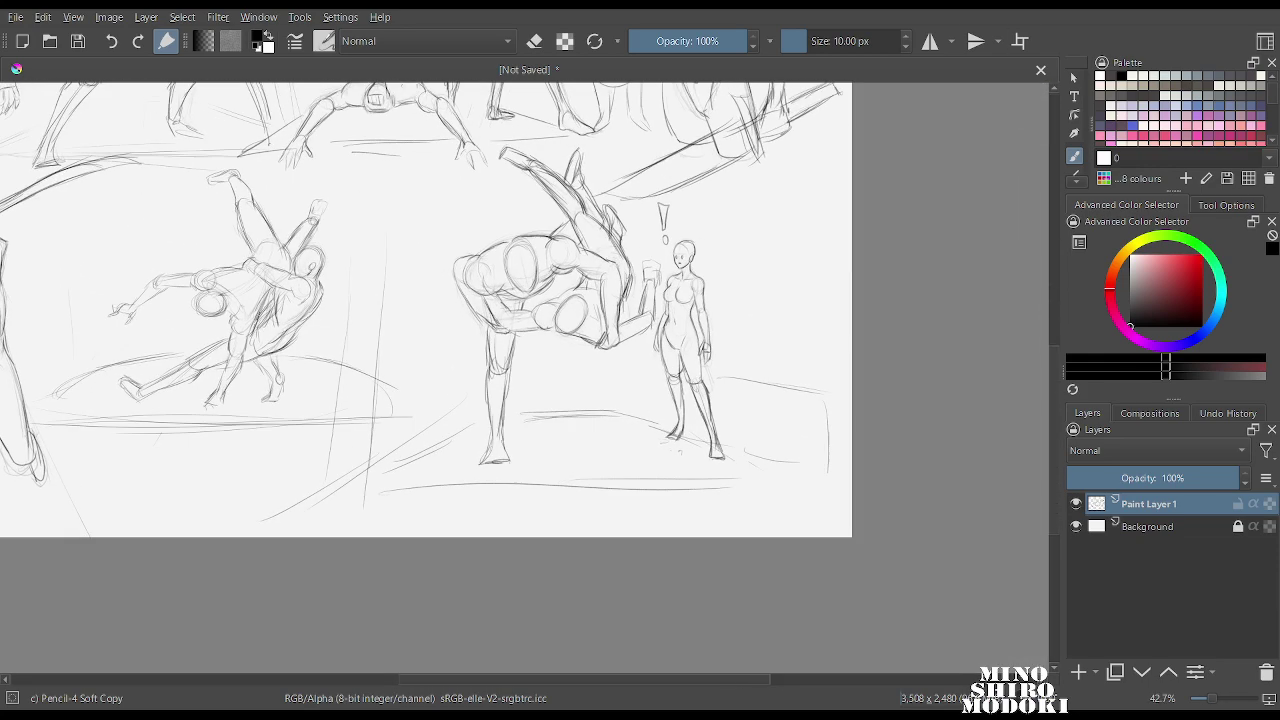
pyautogui.moveTo(573, 302)
pyautogui.mouseDown()
pyautogui.moveTo(573, 242)
pyautogui.moveTo(573, 320)
pyautogui.mouseUp()
pyautogui.moveTo(500, 190); pyautogui.dragTo(650, 333)
pyautogui.moveTo(637, 273); pyautogui.dragTo(645, 300)
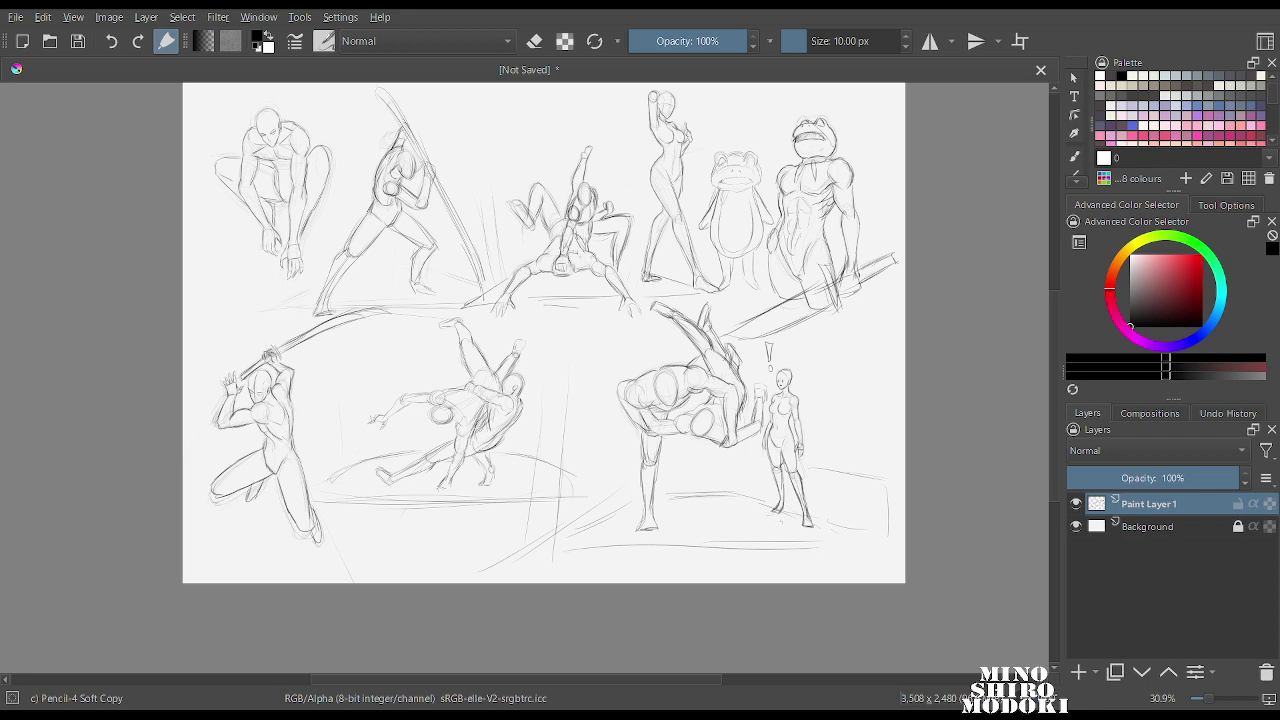
pyautogui.moveTo(280, 88)
pyautogui.mouseDown()
pyautogui.moveTo(190, 255)
pyautogui.moveTo(292, 282)
pyautogui.moveTo(338, 220)
pyautogui.mouseUp()
pyautogui.hotkey('ctrl', 'z')
pyautogui.moveTo(334, 99)
pyautogui.mouseDown()
pyautogui.moveTo(260, 92)
pyautogui.moveTo(210, 282)
pyautogui.moveTo(314, 254)
pyautogui.moveTo(332, 215)
pyautogui.mouseUp()
pyautogui.hotkey('ctrl', 'z')
# Select the crouching figure, scale it down and move it into the page's upper-left corner.
pyautogui.moveTo(358, 87)
pyautogui.mouseDown()
pyautogui.moveTo(175, 252)
pyautogui.moveTo(312, 278)
pyautogui.moveTo(354, 176)
pyautogui.mouseUp()
pyautogui.hotkey('ctrl', 't')
pyautogui.moveTo(360, 84); pyautogui.dragTo(328, 129)
pyautogui.moveTo(262, 215); pyautogui.dragTo(249, 150)
pyautogui.press('Return')
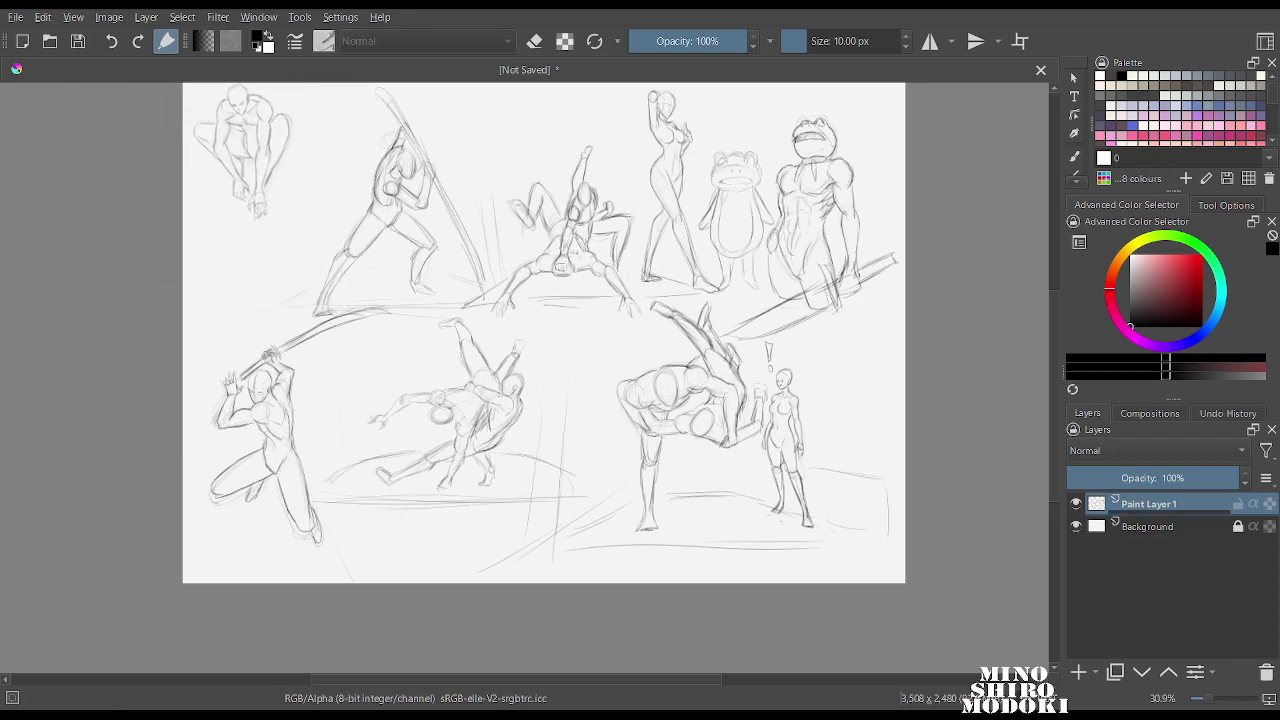
# Select the lunging figure with the long pole, scale it down and move it beside the crouching figure.
pyautogui.hotkey('ctrl', 'shift', 'a')
pyautogui.press('b')
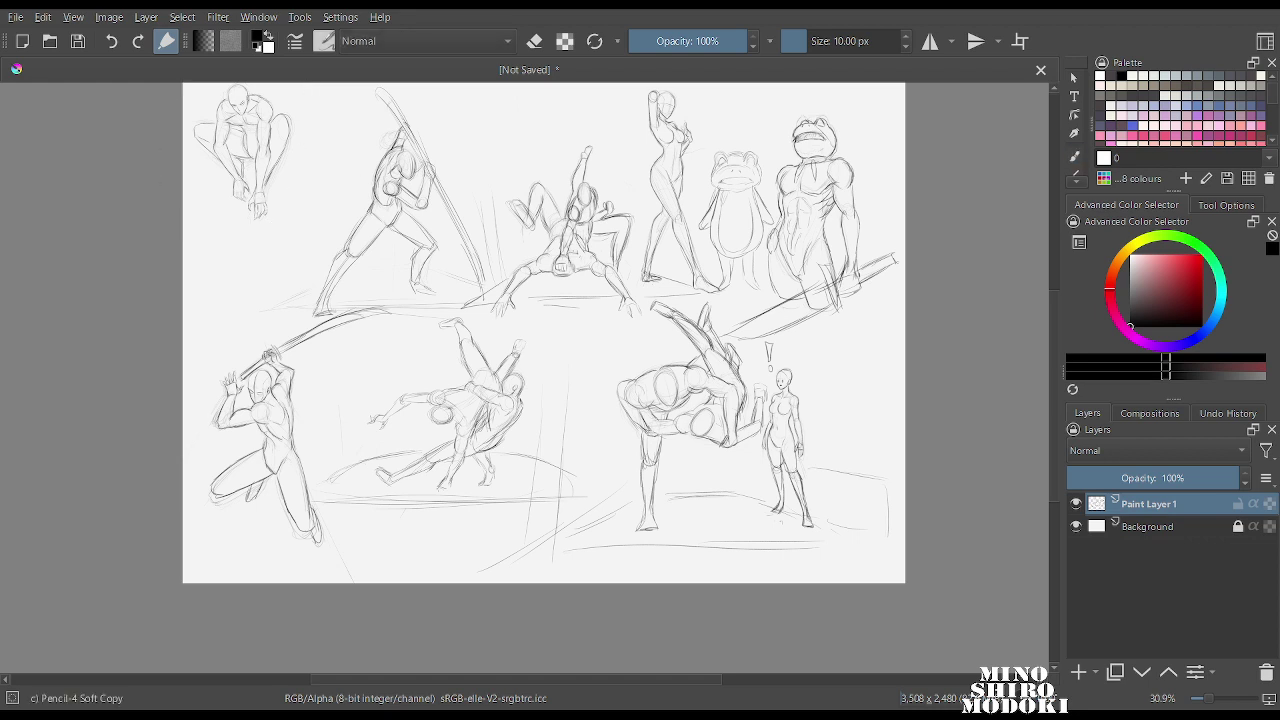
pyautogui.moveTo(480, 147)
pyautogui.mouseDown()
pyautogui.moveTo(308, 168)
pyautogui.moveTo(279, 325)
pyautogui.mouseUp()
pyautogui.hotkey('ctrl', 'z')
pyautogui.hotkey('ctrl', 't')
pyautogui.moveTo(394, 212); pyautogui.dragTo(389, 244)
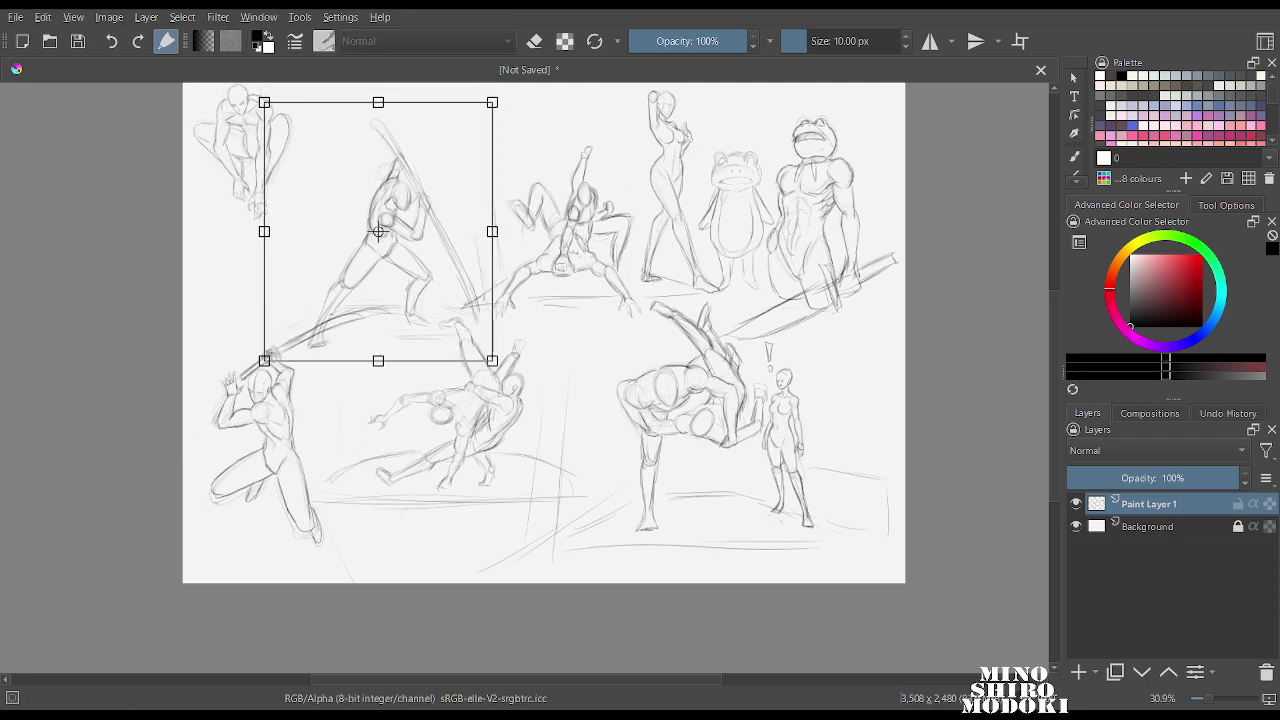
pyautogui.moveTo(492, 102); pyautogui.dragTo(465, 152)
pyautogui.moveTo(372, 250); pyautogui.dragTo(332, 180)
pyautogui.press('Return')
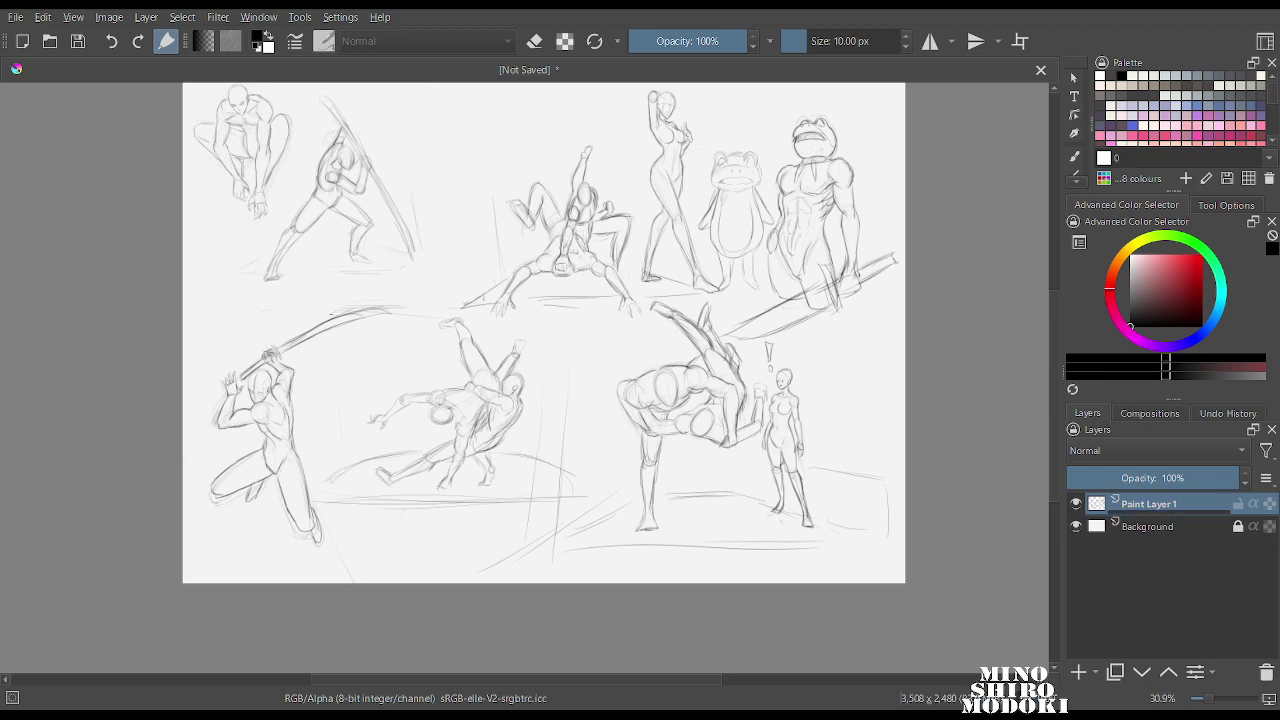
pyautogui.press('b')
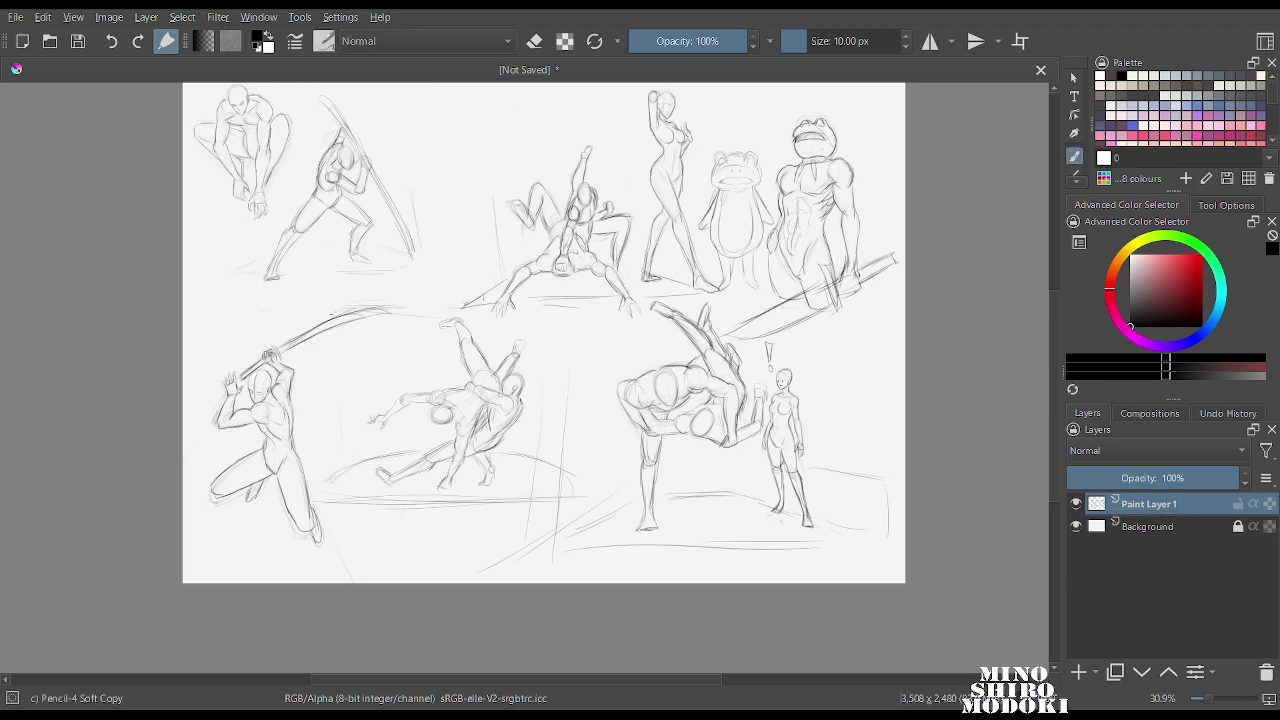
# Reinforce the pencil outlines around the heads and arm of the grappling pair.
pyautogui.scroll(5, 590, 305)
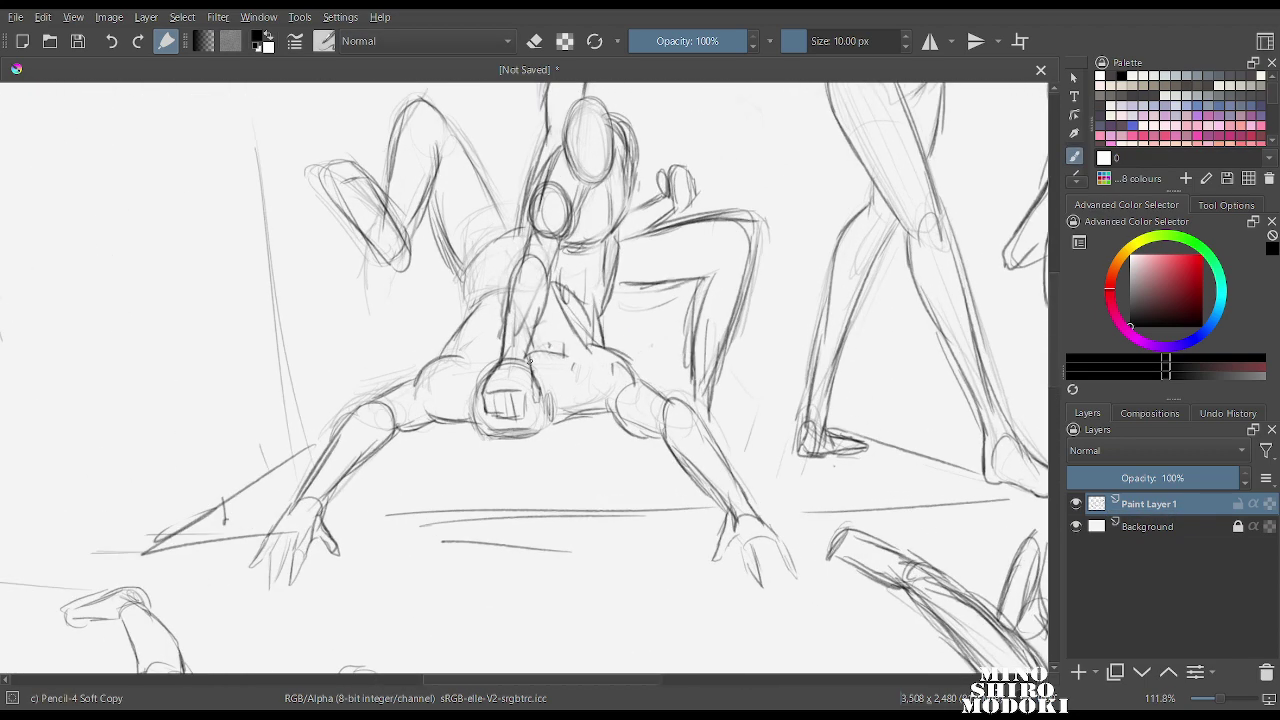
pyautogui.moveTo(563, 240)
pyautogui.mouseDown()
pyautogui.moveTo(546, 284)
pyautogui.moveTo(517, 264)
pyautogui.moveTo(513, 278)
pyautogui.mouseUp()
pyautogui.moveTo(553, 160); pyautogui.dragTo(529, 208)
pyautogui.moveTo(624, 216)
pyautogui.mouseDown()
pyautogui.moveTo(601, 243)
pyautogui.moveTo(604, 303)
pyautogui.moveTo(622, 225)
pyautogui.mouseUp()
pyautogui.scroll(-3, 640, 212)
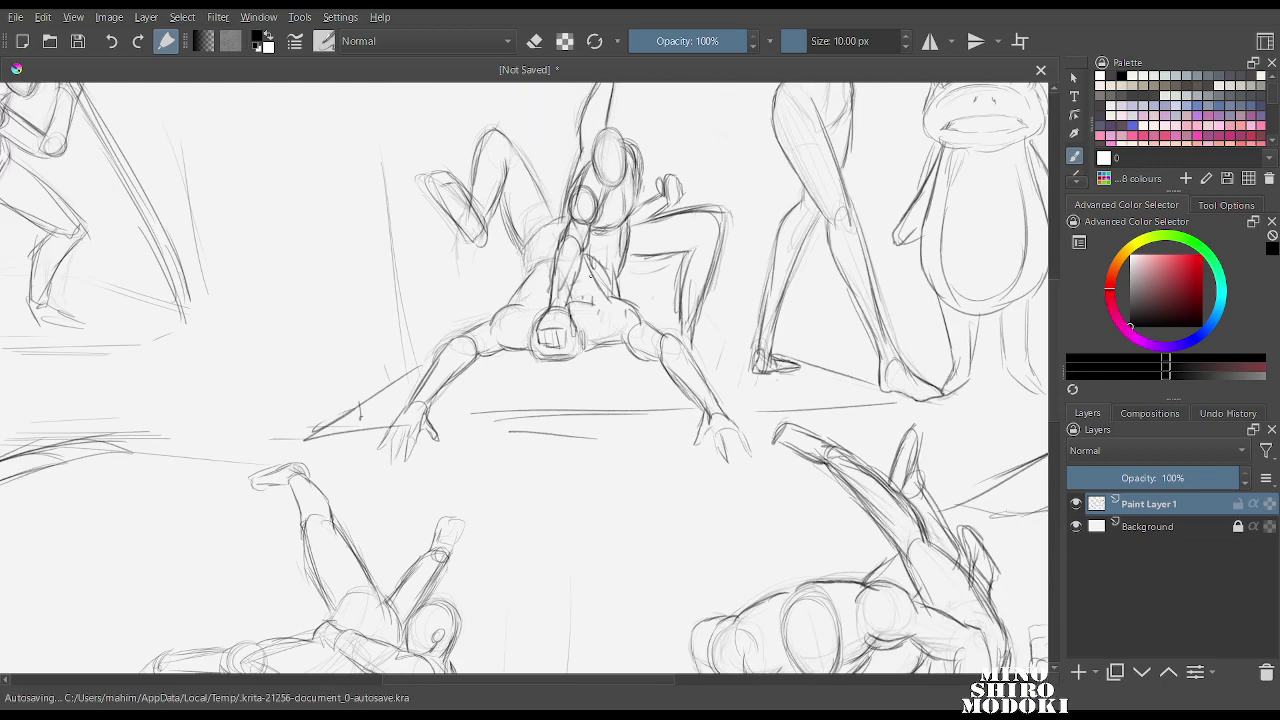
pyautogui.scroll(3, 588, 294)
# Select the grappling pair and move it closer to the lunging pole figure.
pyautogui.scroll(-5, 595, 300)
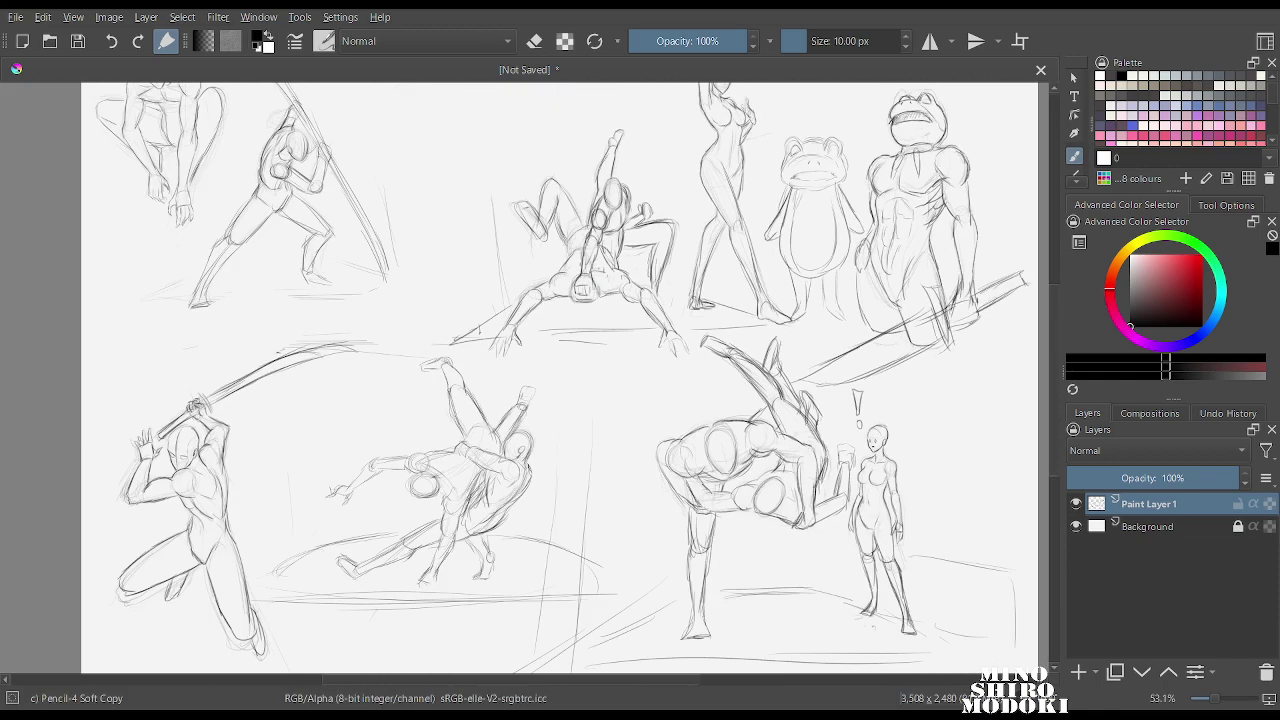
pyautogui.moveTo(628, 165)
pyautogui.mouseDown()
pyautogui.moveTo(375, 345)
pyautogui.moveTo(433, 421)
pyautogui.moveTo(588, 428)
pyautogui.moveTo(656, 408)
pyautogui.moveTo(628, 165)
pyautogui.mouseUp()
pyautogui.hotkey('ctrl', 't')
pyautogui.moveTo(517, 300); pyautogui.dragTo(412, 268)
pyautogui.press('Return')
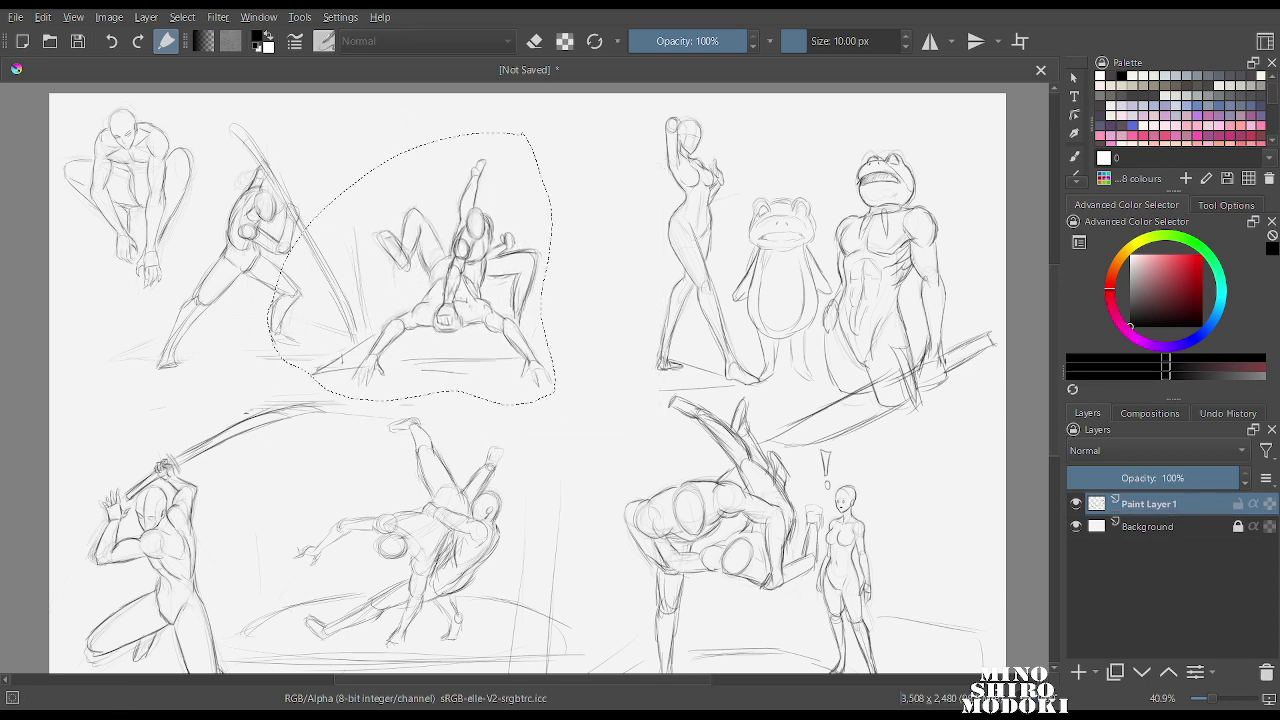
pyautogui.press('b')
pyautogui.press('l')
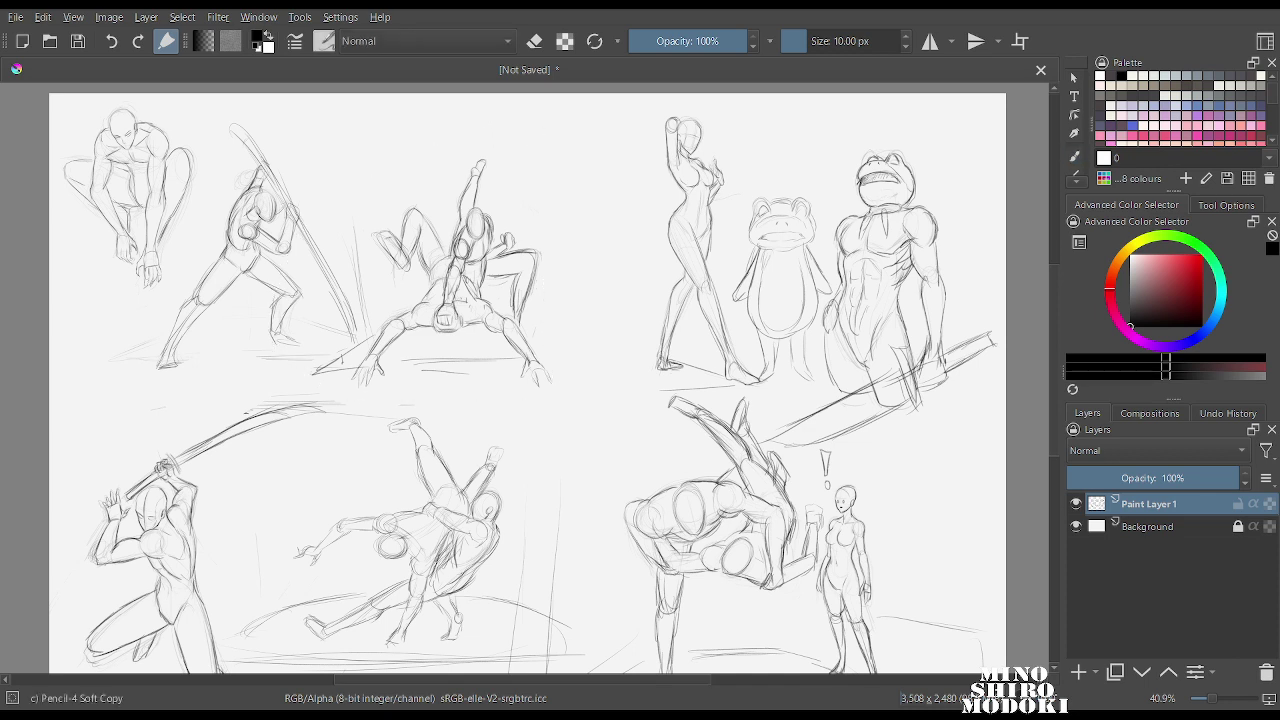
# Select the standing woman with the raised arm, scale her down slightly and place her beside the grappling pair.
pyautogui.moveTo(687, 97)
pyautogui.mouseDown()
pyautogui.moveTo(598, 354)
pyautogui.moveTo(655, 390)
pyautogui.mouseUp()
pyautogui.moveTo(750, 352); pyautogui.dragTo(690, 97)
pyautogui.hotkey('ctrl', 't')
pyautogui.moveTo(690, 285); pyautogui.dragTo(613, 291)
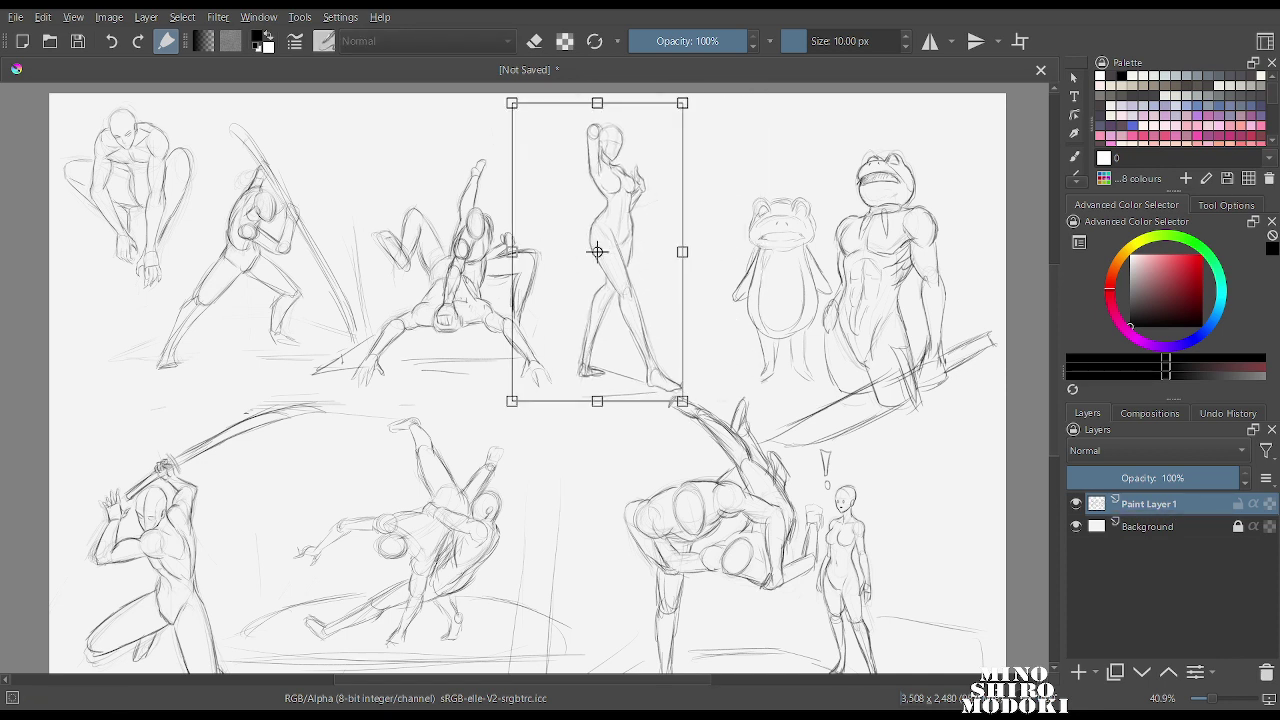
pyautogui.moveTo(683, 103); pyautogui.dragTo(673, 134)
pyautogui.moveTo(610, 300); pyautogui.dragTo(567, 243)
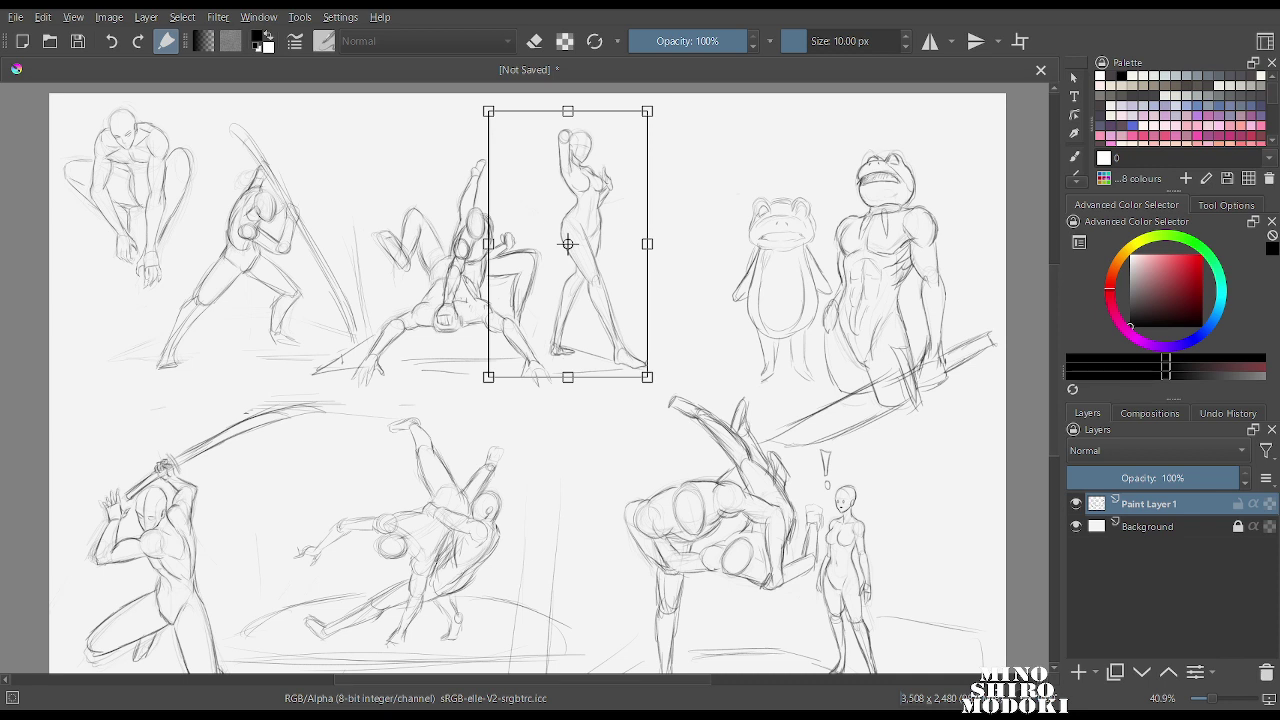
pyautogui.press('Return')
pyautogui.hotkey('ctrl', 'shift', 'a')
pyautogui.press('b')
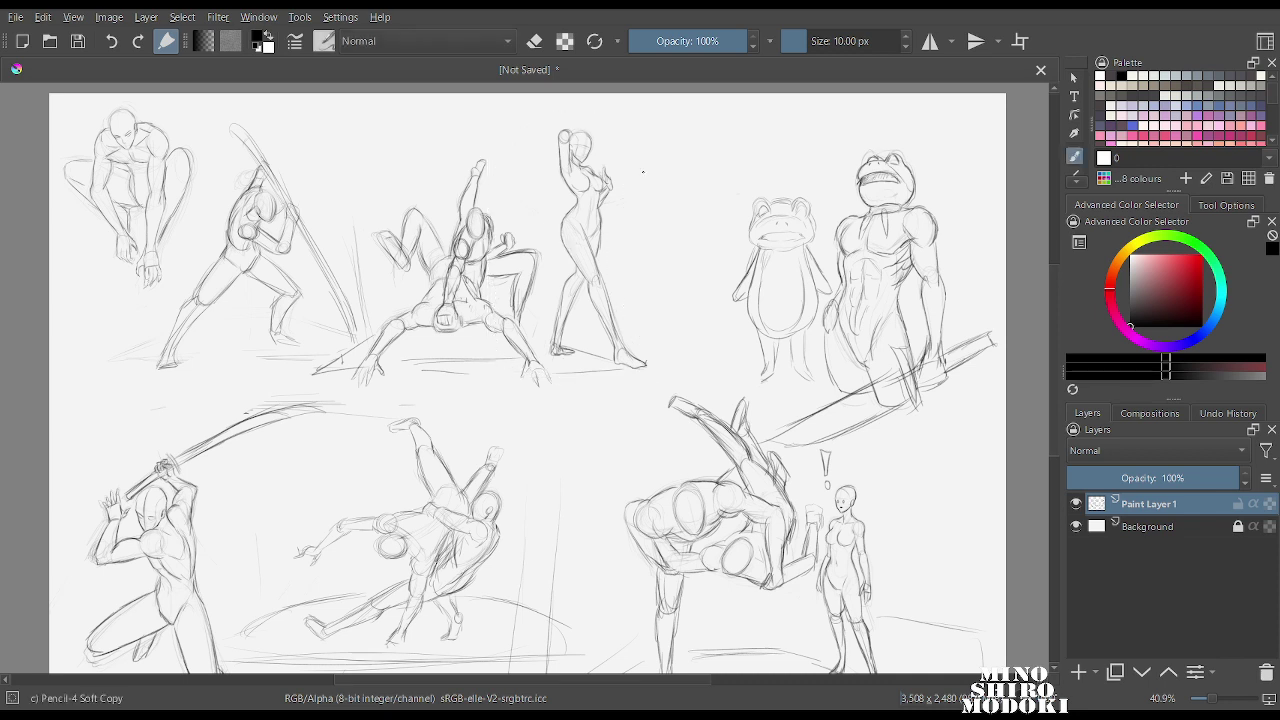
# Select the small frog and move it next to the standing woman.
pyautogui.moveTo(770, 172)
pyautogui.mouseDown()
pyautogui.moveTo(703, 355)
pyautogui.moveTo(784, 395)
pyautogui.mouseUp()
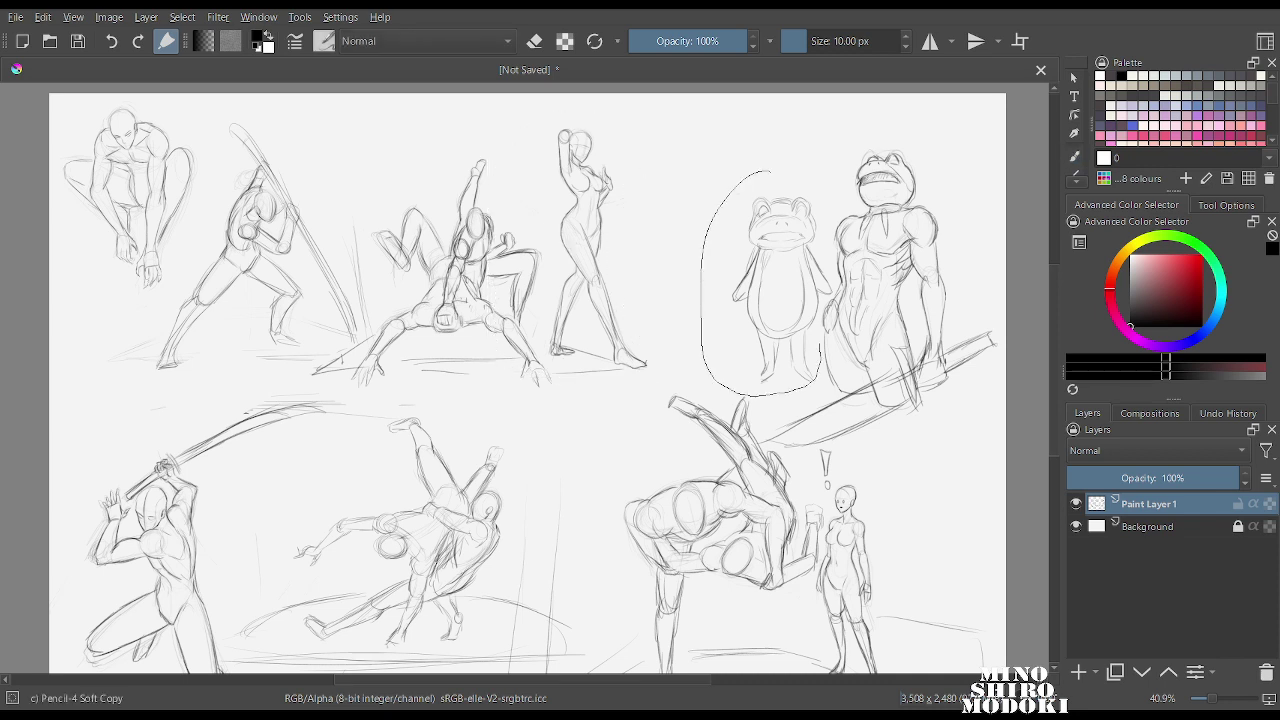
pyautogui.moveTo(836, 278); pyautogui.dragTo(779, 160)
pyautogui.hotkey('ctrl', 't')
pyautogui.moveTo(772, 250)
pyautogui.mouseDown()
pyautogui.moveTo(676, 232)
pyautogui.moveTo(669, 252)
pyautogui.mouseUp()
pyautogui.press('Return')
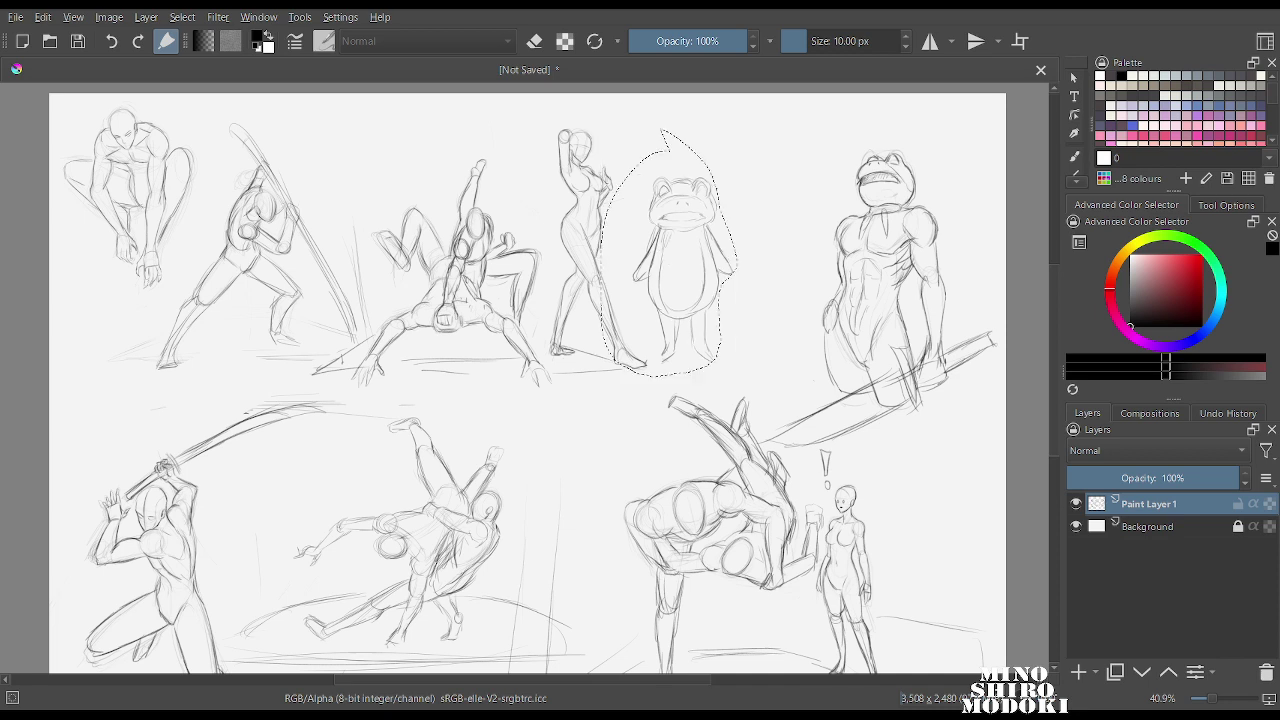
pyautogui.press('b')
# Select the muscular frog with its sword and move it up and toward the small frog.
pyautogui.moveTo(897, 121)
pyautogui.mouseDown()
pyautogui.moveTo(768, 272)
pyautogui.moveTo(761, 407)
pyautogui.mouseUp()
pyautogui.moveTo(834, 442); pyautogui.dragTo(1000, 393)
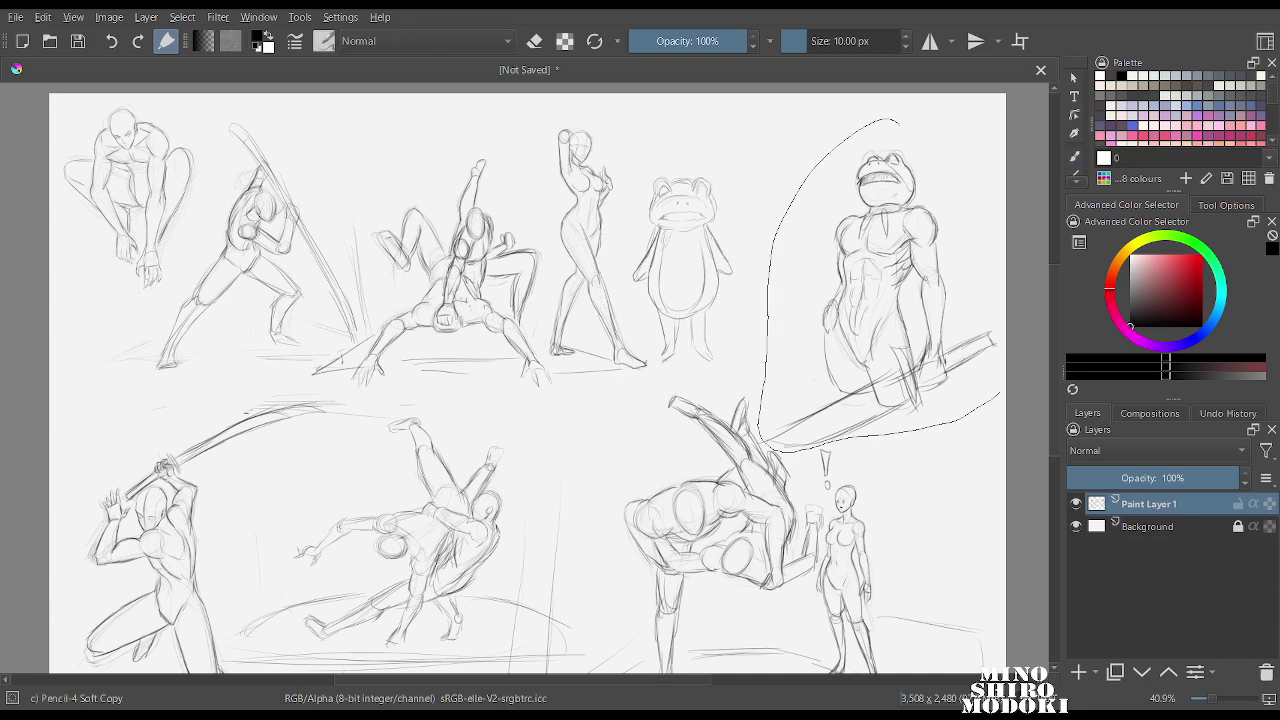
pyautogui.moveTo(1000, 210); pyautogui.dragTo(903, 120)
pyautogui.hotkey('ctrl', 't')
pyautogui.moveTo(890, 280)
pyautogui.mouseDown()
pyautogui.moveTo(807, 245)
pyautogui.moveTo(829, 250)
pyautogui.mouseUp()
pyautogui.press('Return')
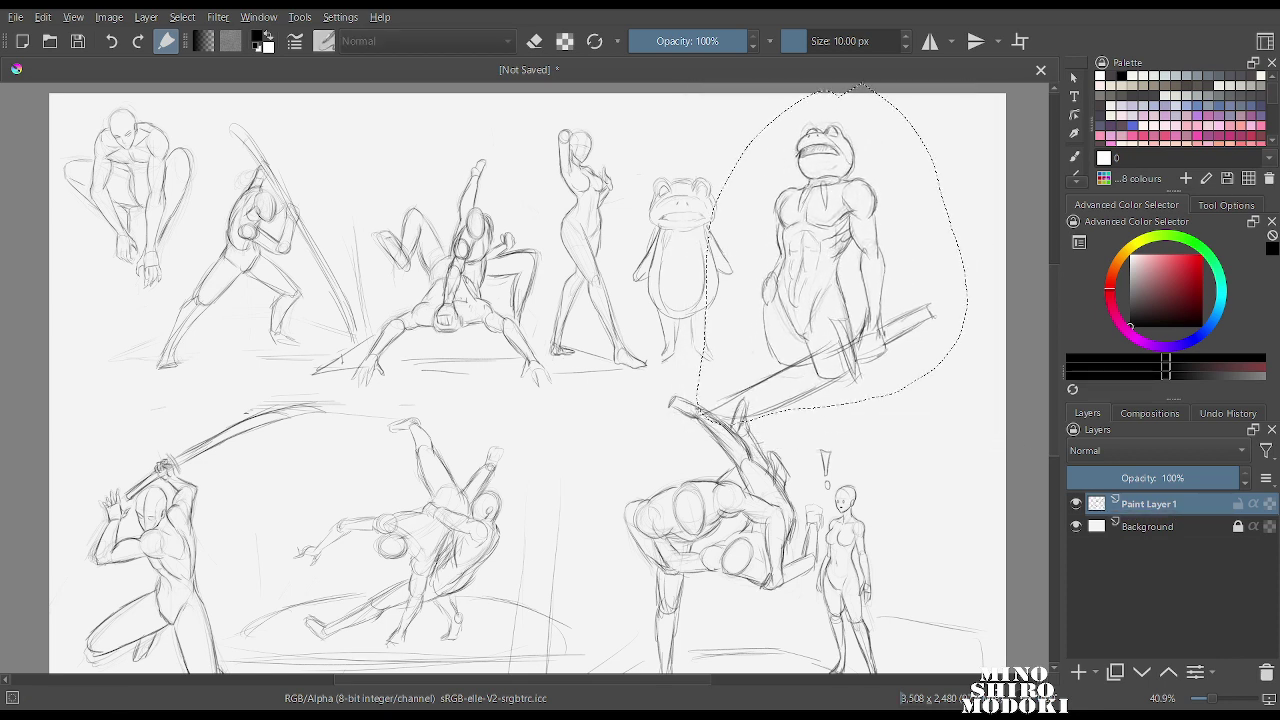
# Scale the muscular frog down slightly and shift it closer to the small frog.
pyautogui.hotkey('ctrl', 't')
pyautogui.moveTo(829, 251)
pyautogui.mouseDown()
pyautogui.moveTo(853, 231)
pyautogui.moveTo(847, 259)
pyautogui.mouseUp()
pyautogui.moveTo(983, 91); pyautogui.dragTo(960, 126)
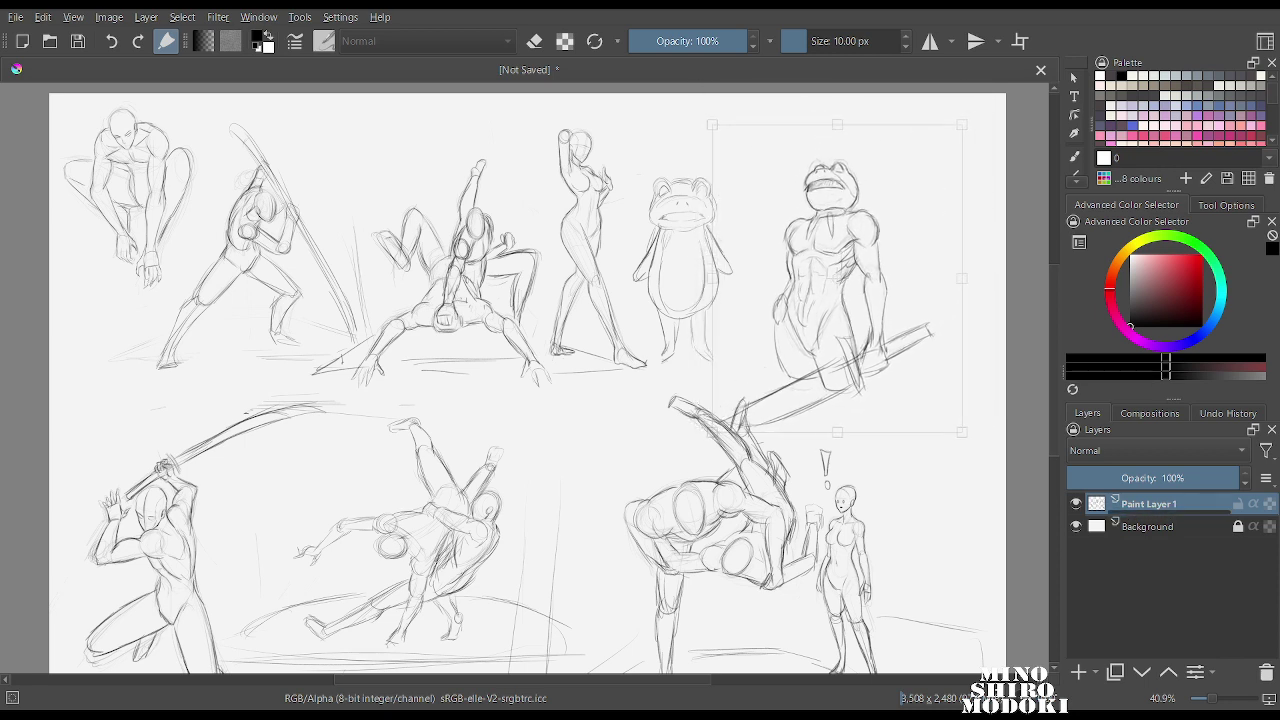
pyautogui.moveTo(836, 278); pyautogui.dragTo(818, 250)
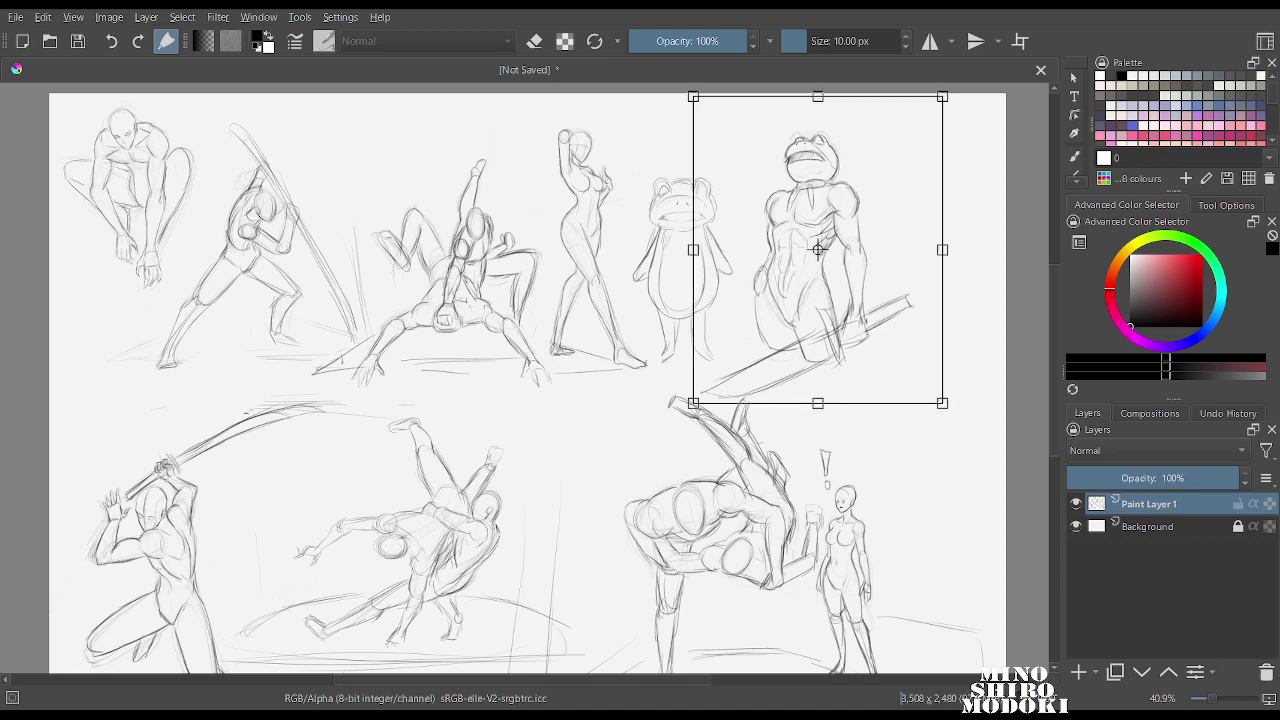
pyautogui.press('Return')
pyautogui.press('b')
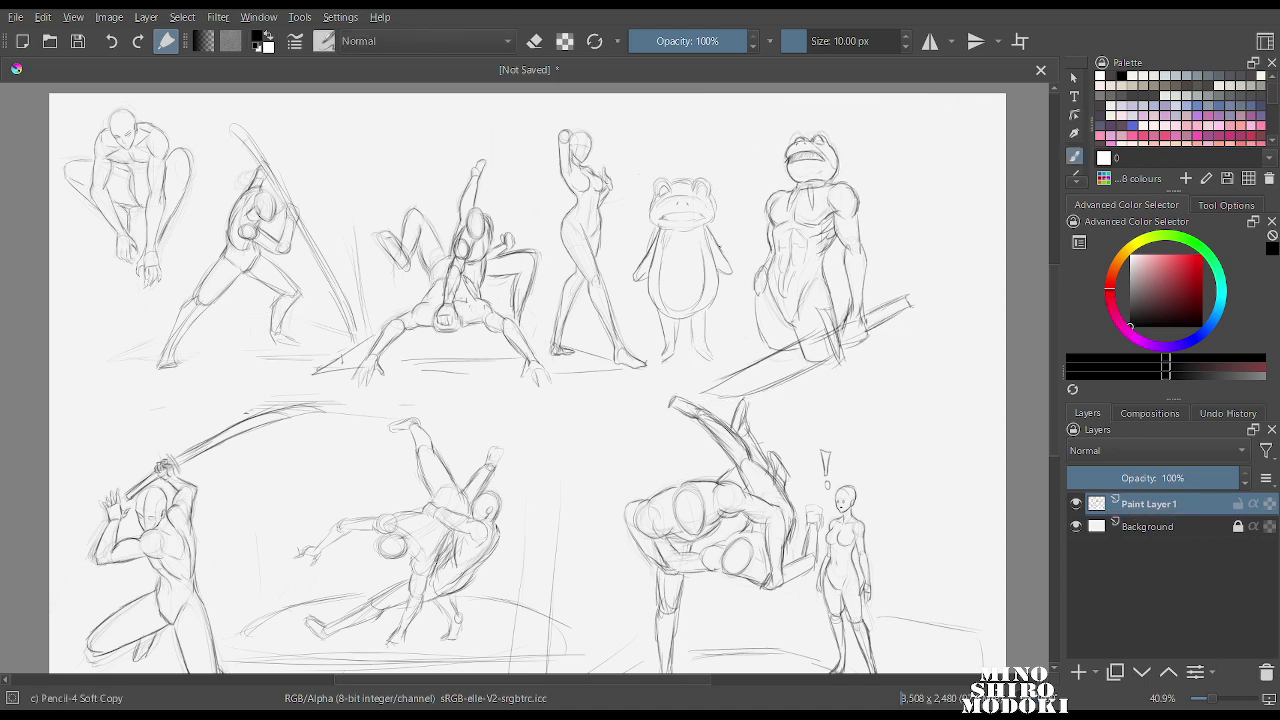
# Draw a curved arrow from the small frog to the muscular frog and letter "GYM!" above it.
pyautogui.scroll(3, 760, 100)
pyautogui.moveTo(632, 240)
pyautogui.mouseDown()
pyautogui.moveTo(768, 222)
pyautogui.moveTo(756, 232)
pyautogui.mouseUp()
pyautogui.moveTo(694, 174)
pyautogui.mouseDown()
pyautogui.moveTo(688, 184)
pyautogui.moveTo(707, 196)
pyautogui.moveTo(759, 185)
pyautogui.mouseUp()
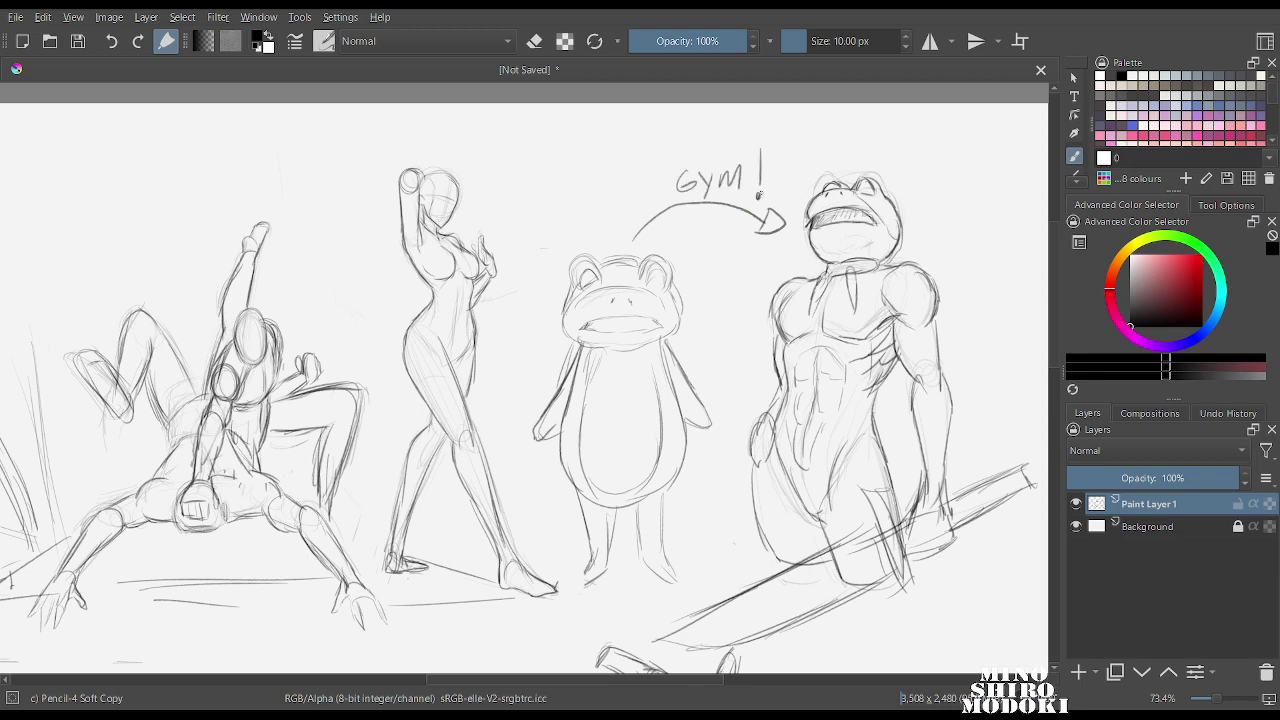
# Reinforce the outlines of the muscular frog's sword arm and the side of its torso.
pyautogui.scroll(-2, 758, 195)
pyautogui.scroll(3, 758, 195)
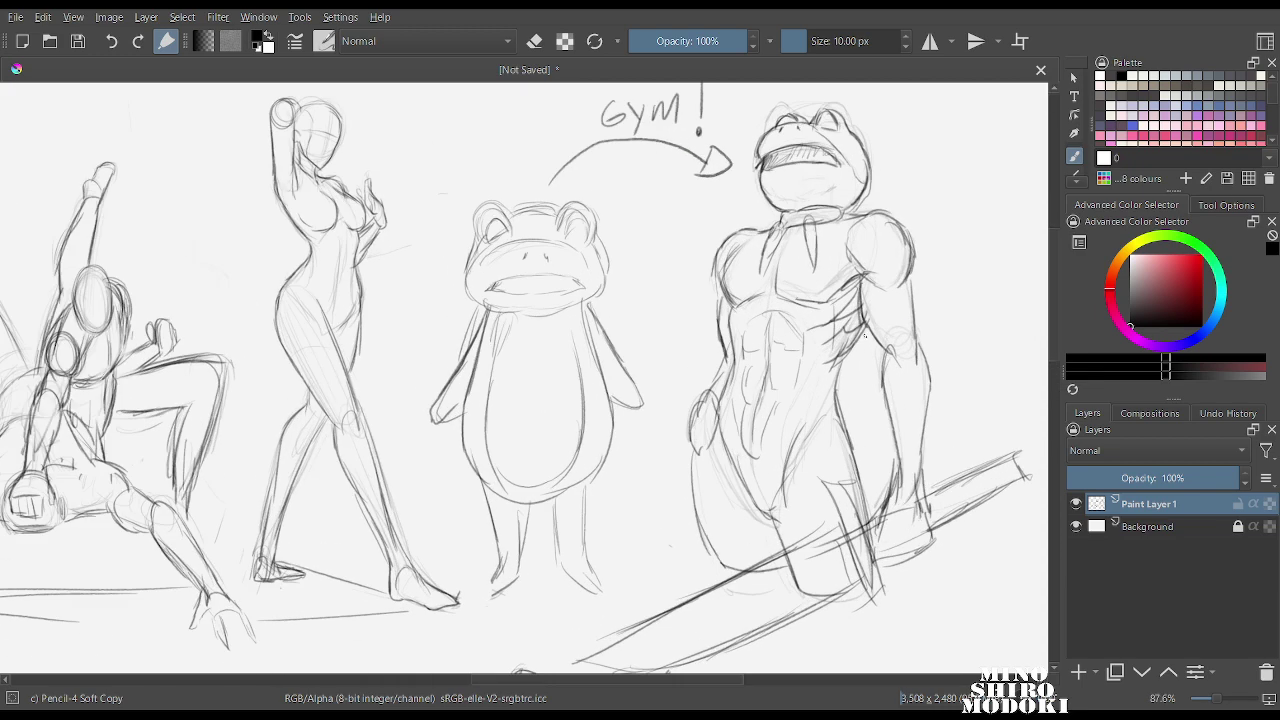
pyautogui.moveTo(865, 335); pyautogui.dragTo(886, 352)
pyautogui.moveTo(920, 276)
pyautogui.mouseDown()
pyautogui.moveTo(912, 354)
pyautogui.moveTo(874, 390)
pyautogui.moveTo(884, 422)
pyautogui.mouseUp()
pyautogui.moveTo(880, 402); pyautogui.dragTo(898, 476)
pyautogui.moveTo(914, 388); pyautogui.dragTo(928, 478)
# Select the kneeling swordsman in the lower row, scale it down and move it up toward the page's left edge.
pyautogui.scroll(-4, 920, 330)
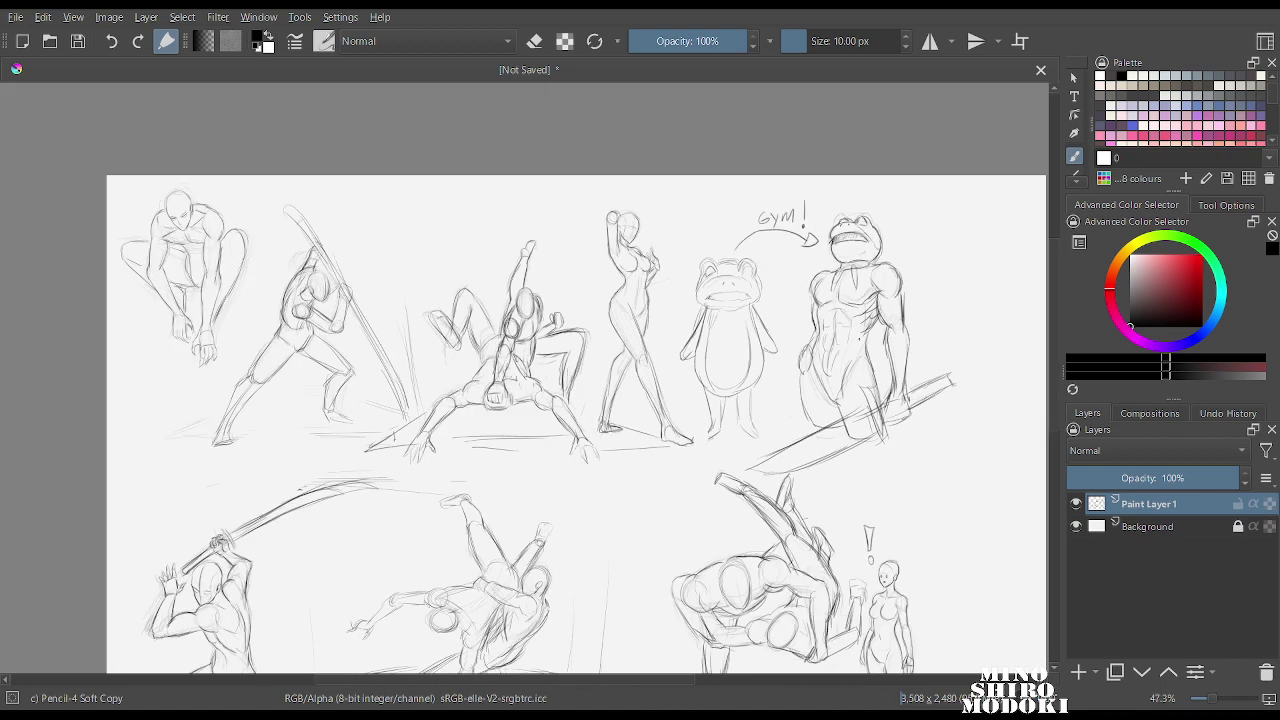
pyautogui.scroll(-1, 900, 350)
pyautogui.moveTo(826, 444); pyautogui.dragTo(826, 284)
pyautogui.scroll(-2, 826, 284)
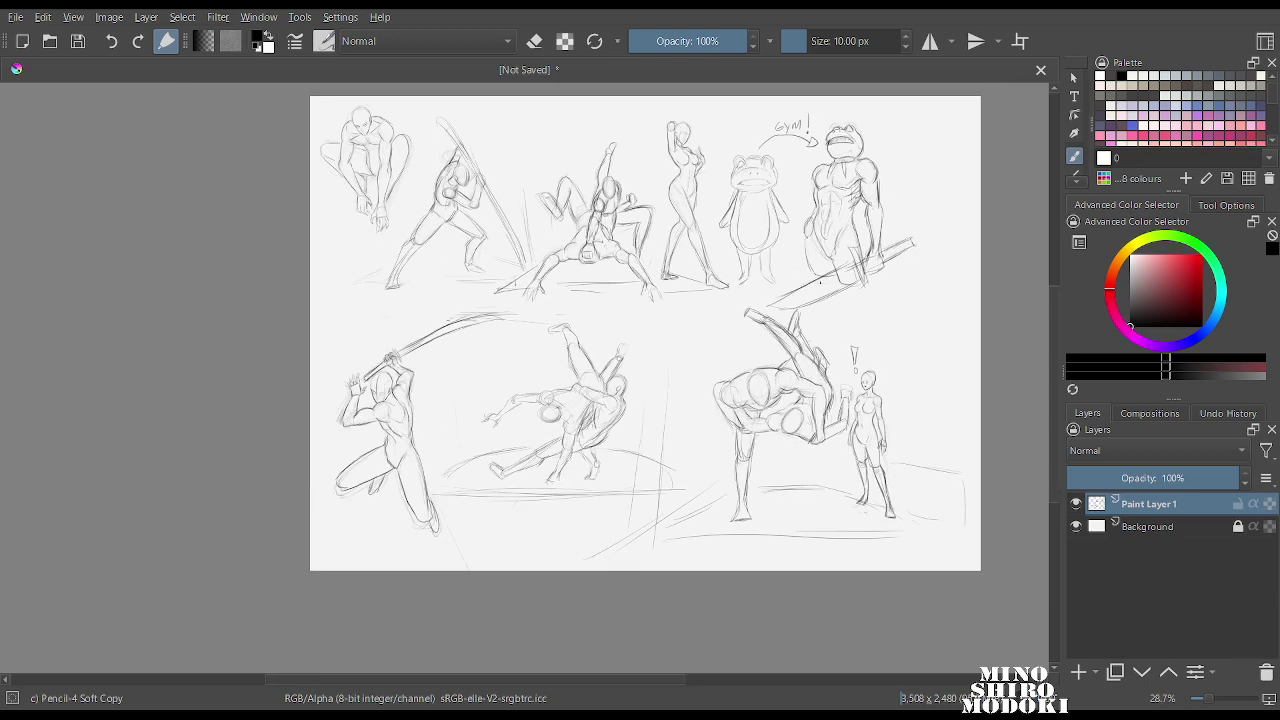
pyautogui.scroll(3, 518, 384)
pyautogui.moveTo(500, 370)
pyautogui.mouseDown()
pyautogui.moveTo(568, 314)
pyautogui.moveTo(588, 243)
pyautogui.moveTo(390, 272)
pyautogui.moveTo(382, 502)
pyautogui.moveTo(517, 462)
pyautogui.mouseUp()
pyautogui.scroll(-2, 568, 314)
pyautogui.hotkey('ctrl', 'r')
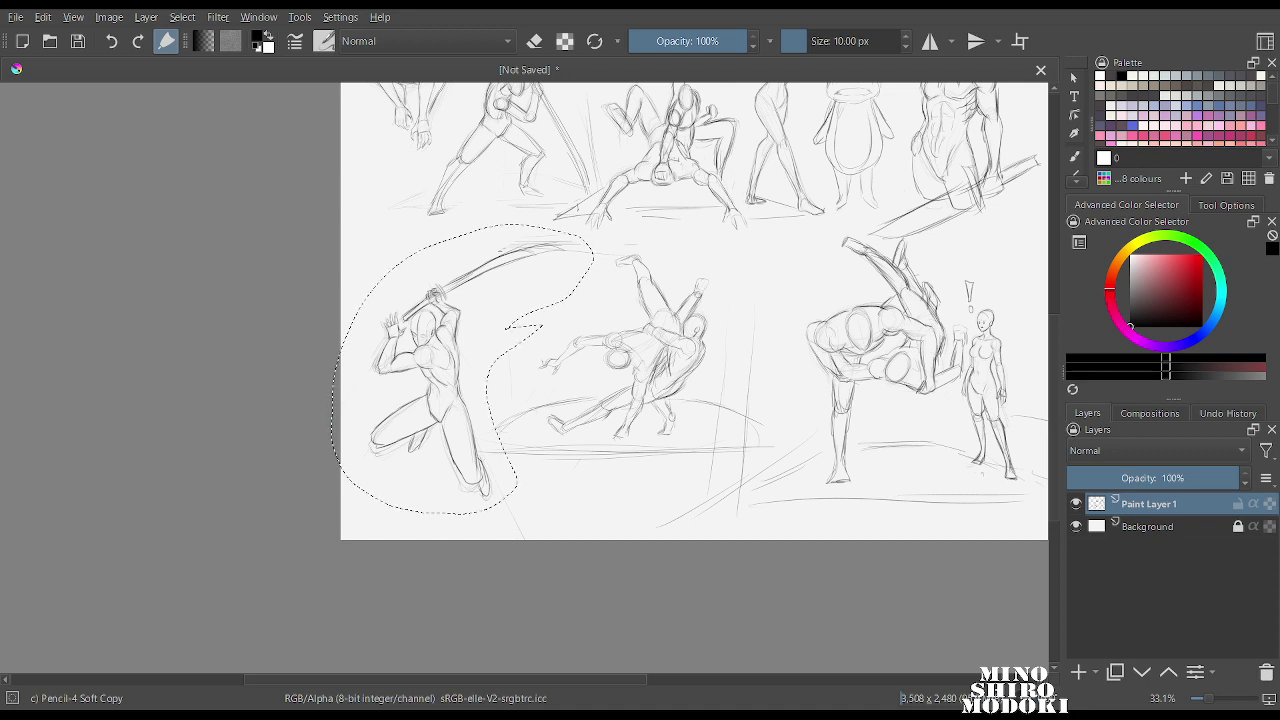
pyautogui.hotkey('ctrl', 't')
pyautogui.moveTo(586, 238); pyautogui.dragTo(560, 276)
pyautogui.moveTo(450, 390); pyautogui.dragTo(438, 303)
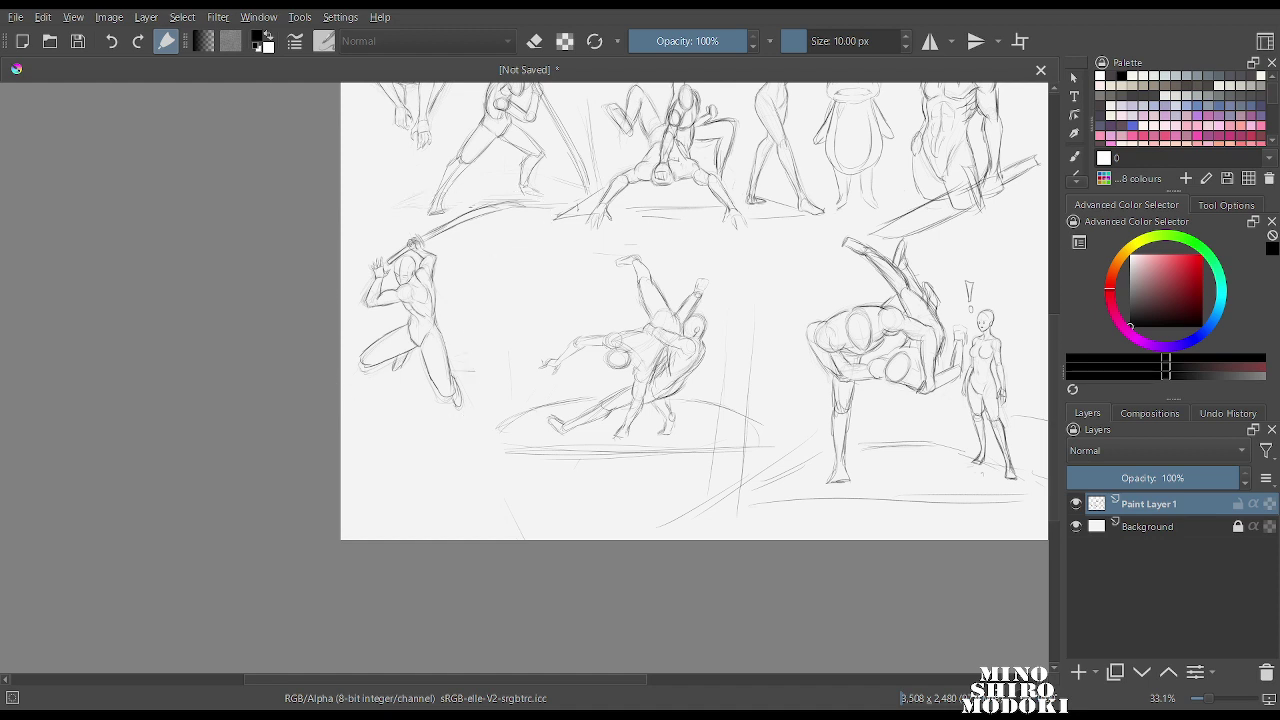
# Select the throwing pair in the lower row and move it up beside the kneeling swordsman.
pyautogui.click(1075, 156)
pyautogui.moveTo(645, 235)
pyautogui.mouseDown()
pyautogui.moveTo(462, 410)
pyautogui.moveTo(718, 505)
pyautogui.moveTo(792, 340)
pyautogui.moveTo(645, 236)
pyautogui.mouseUp()
pyautogui.hotkey('ctrl', 't')
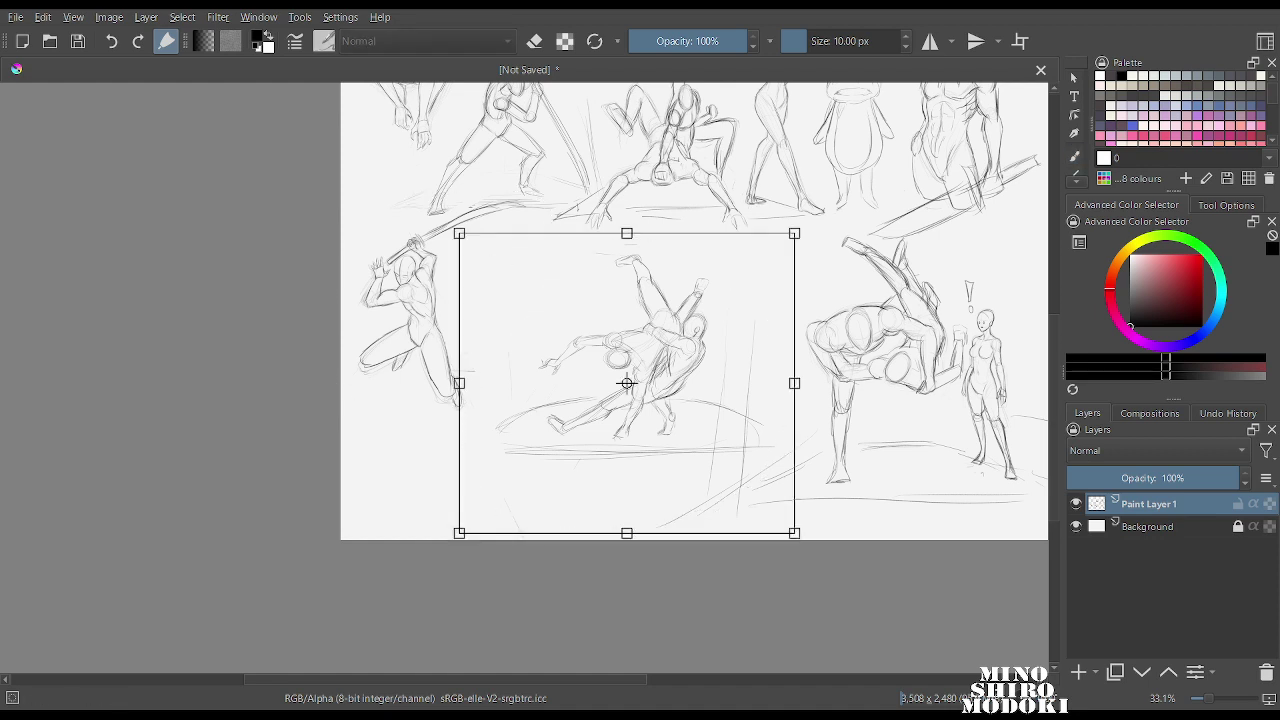
pyautogui.moveTo(625, 382)
pyautogui.mouseDown()
pyautogui.moveTo(567, 377)
pyautogui.moveTo(581, 348)
pyautogui.moveTo(542, 343)
pyautogui.mouseUp()
pyautogui.press('Return')
pyautogui.press('b')
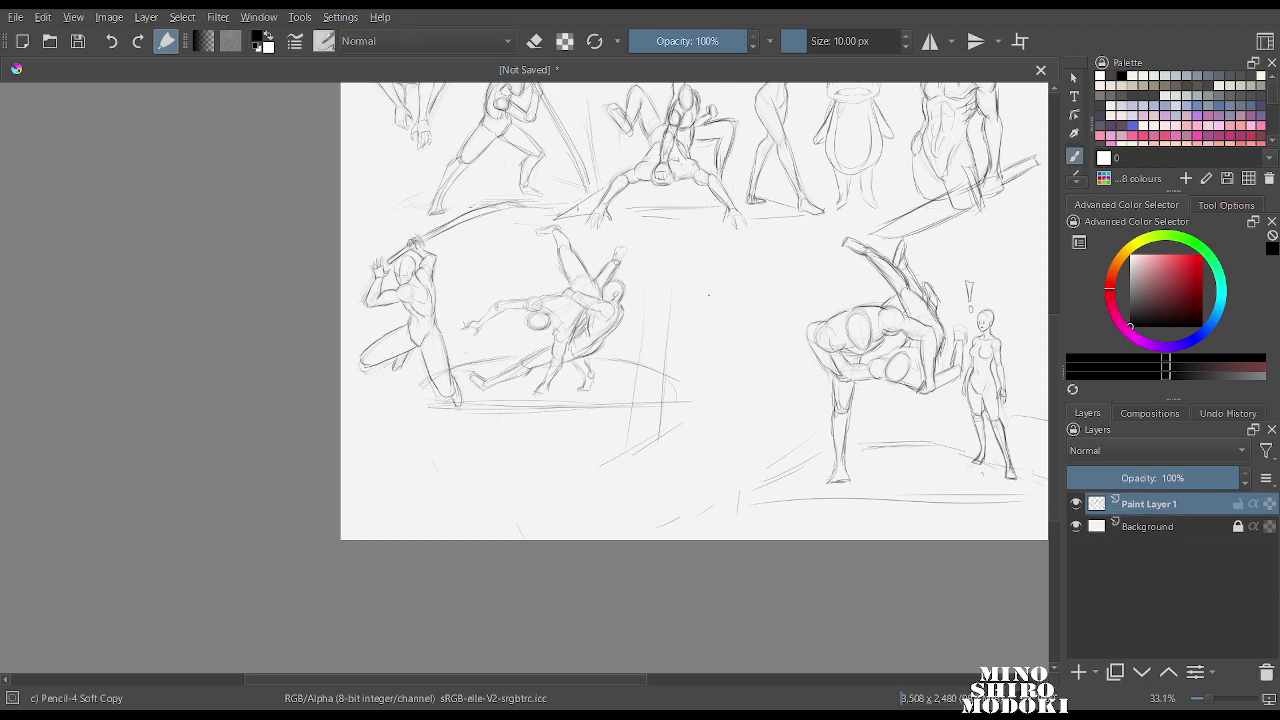
# Select the lifting wrestlers with the surprised onlooker and move them toward the throwing pair.
pyautogui.scroll(2, 894, 366)
pyautogui.moveTo(894, 366); pyautogui.dragTo(683, 340)
pyautogui.scroll(1, 780, 250)
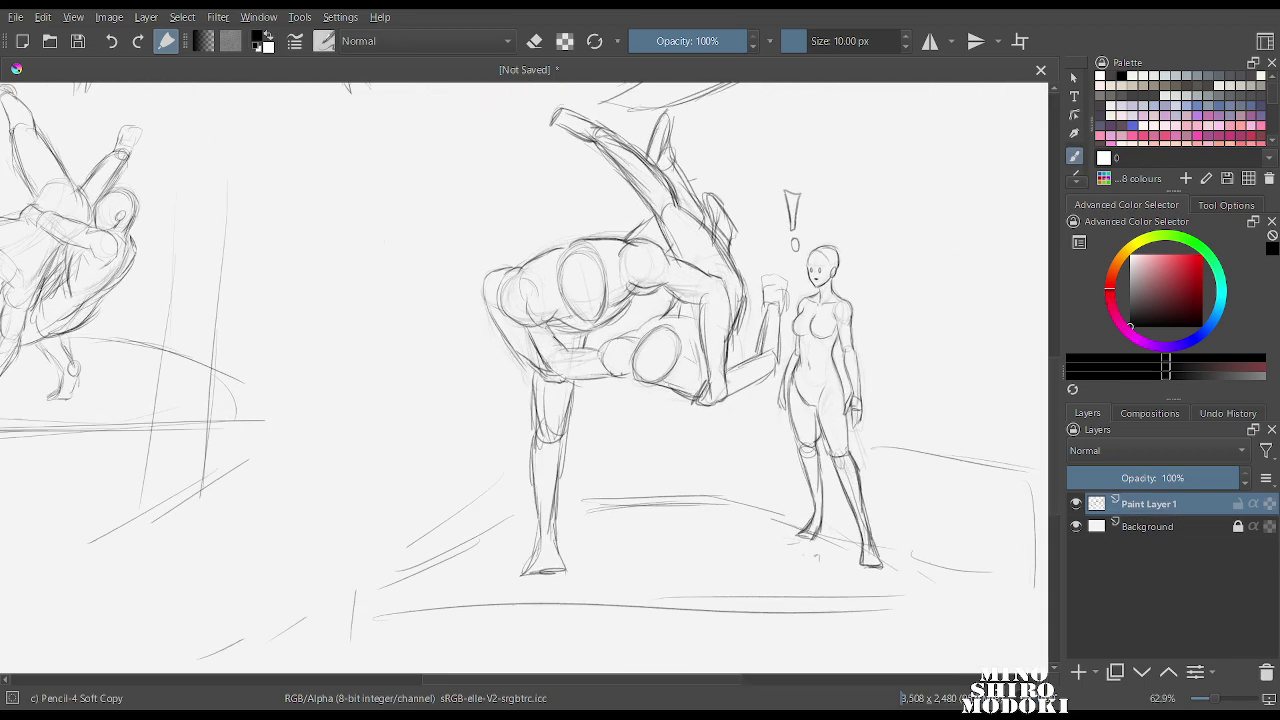
pyautogui.scroll(-2, 780, 400)
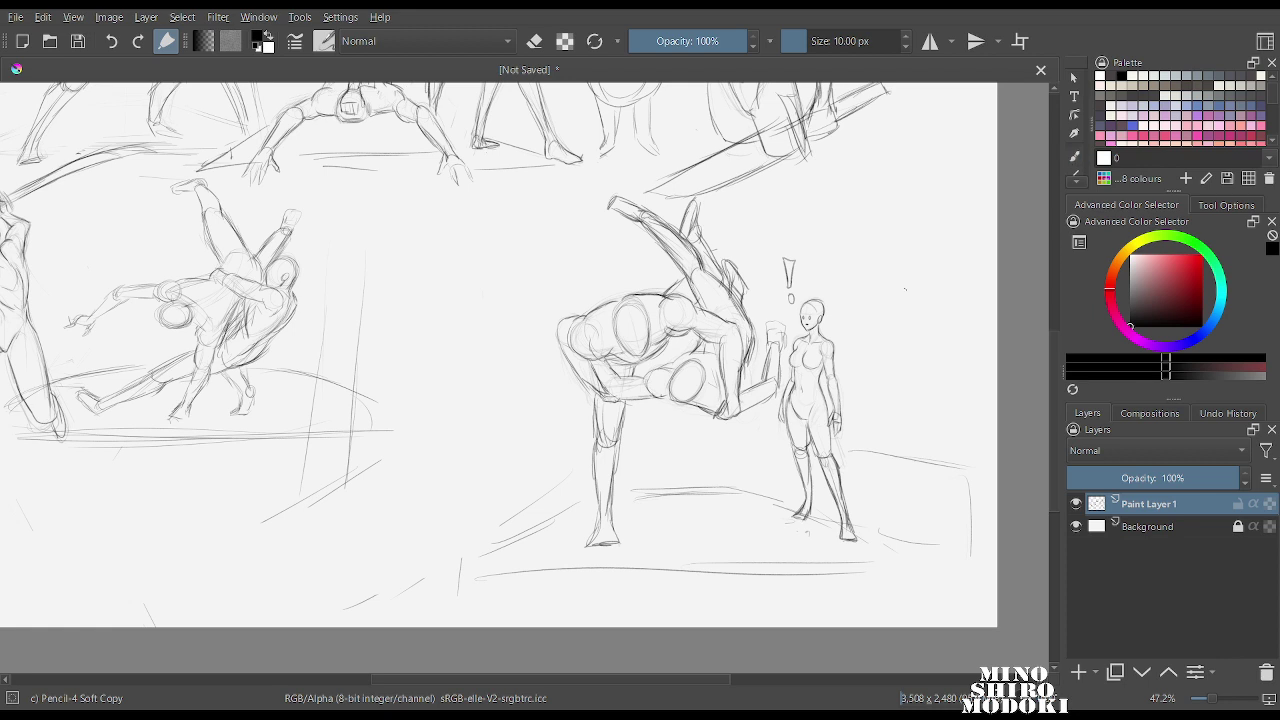
pyautogui.moveTo(906, 289)
pyautogui.mouseDown()
pyautogui.moveTo(730, 201)
pyautogui.moveTo(598, 182)
pyautogui.moveTo(463, 363)
pyautogui.moveTo(429, 548)
pyautogui.moveTo(567, 621)
pyautogui.moveTo(834, 623)
pyautogui.moveTo(968, 551)
pyautogui.moveTo(948, 350)
pyautogui.mouseUp()
pyautogui.hotkey('ctrl', 't')
pyautogui.moveTo(704, 405); pyautogui.dragTo(582, 405)
pyautogui.press('Return')
# Enlarge the wrestlers and onlooker slightly and shift the group right up against the throwing pair.
pyautogui.moveTo(857, 182); pyautogui.dragTo(880, 159)
pyautogui.moveTo(592, 393); pyautogui.dragTo(513, 394)
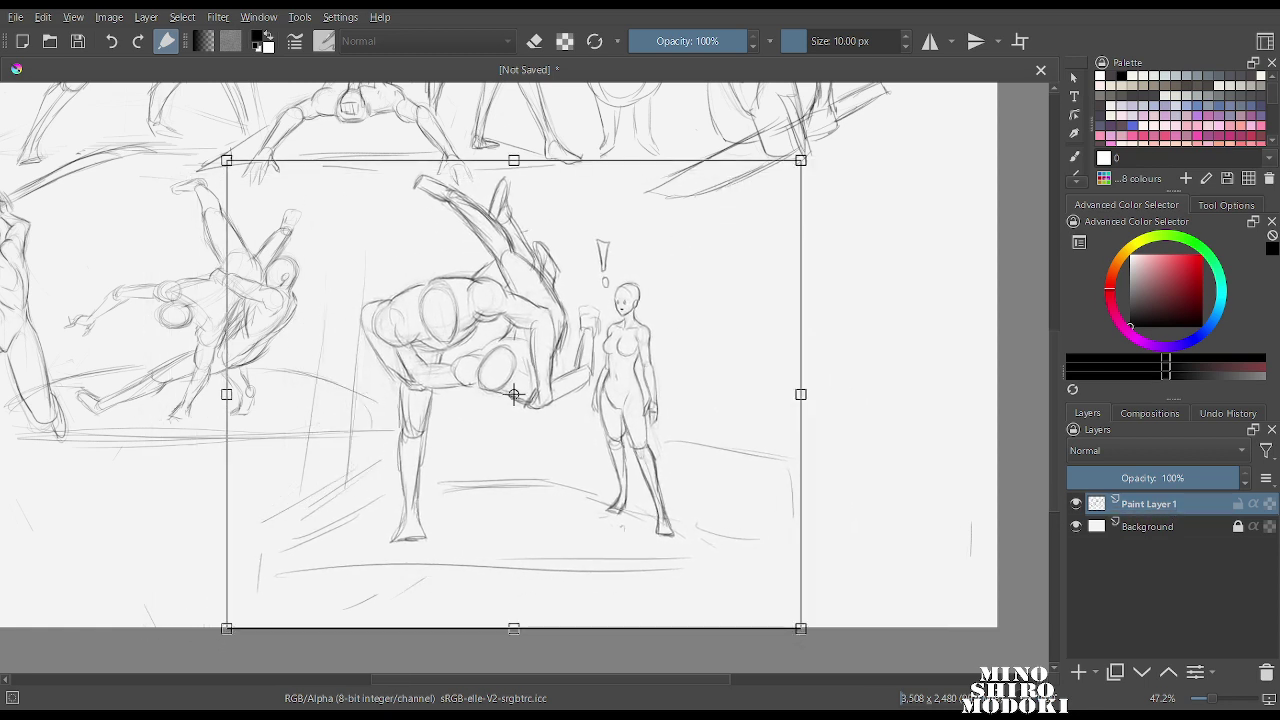
pyautogui.press('Return')
pyautogui.press('b')
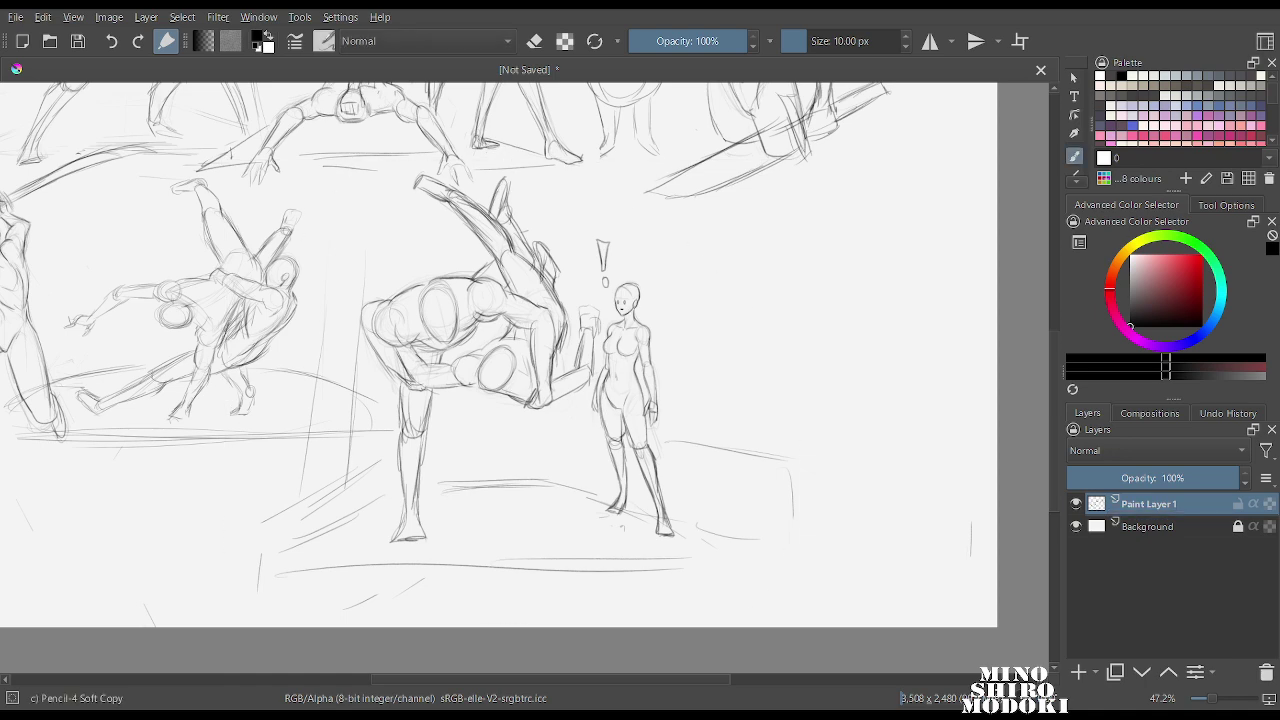
# Rough in the eye bumps and brow line of a frog's head in the empty space beside the surprised onlooker.
pyautogui.scroll(-4, 755, 243)
pyautogui.scroll(4, 755, 243)
pyautogui.scroll(-2, 645, 385)
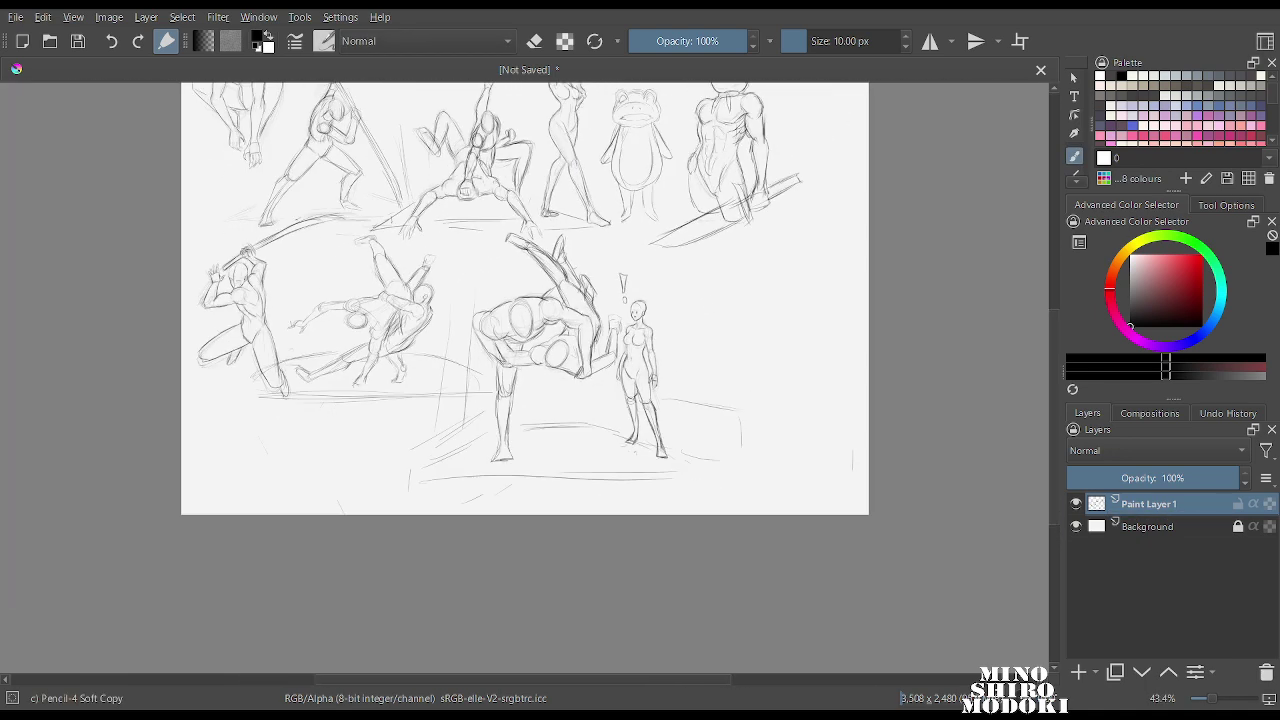
pyautogui.scroll(-1, 718, 283)
pyautogui.scroll(3, 620, 341)
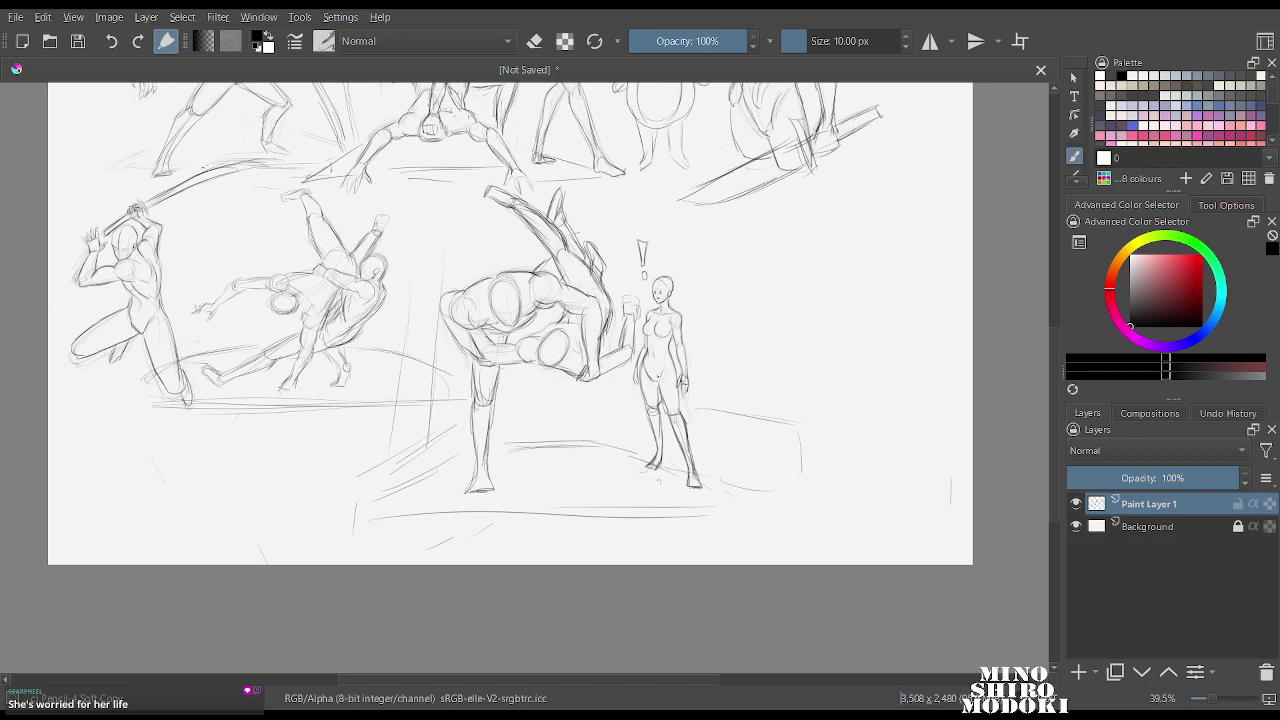
pyautogui.moveTo(692, 330); pyautogui.dragTo(743, 234)
pyautogui.moveTo(808, 157); pyautogui.dragTo(675, 235)
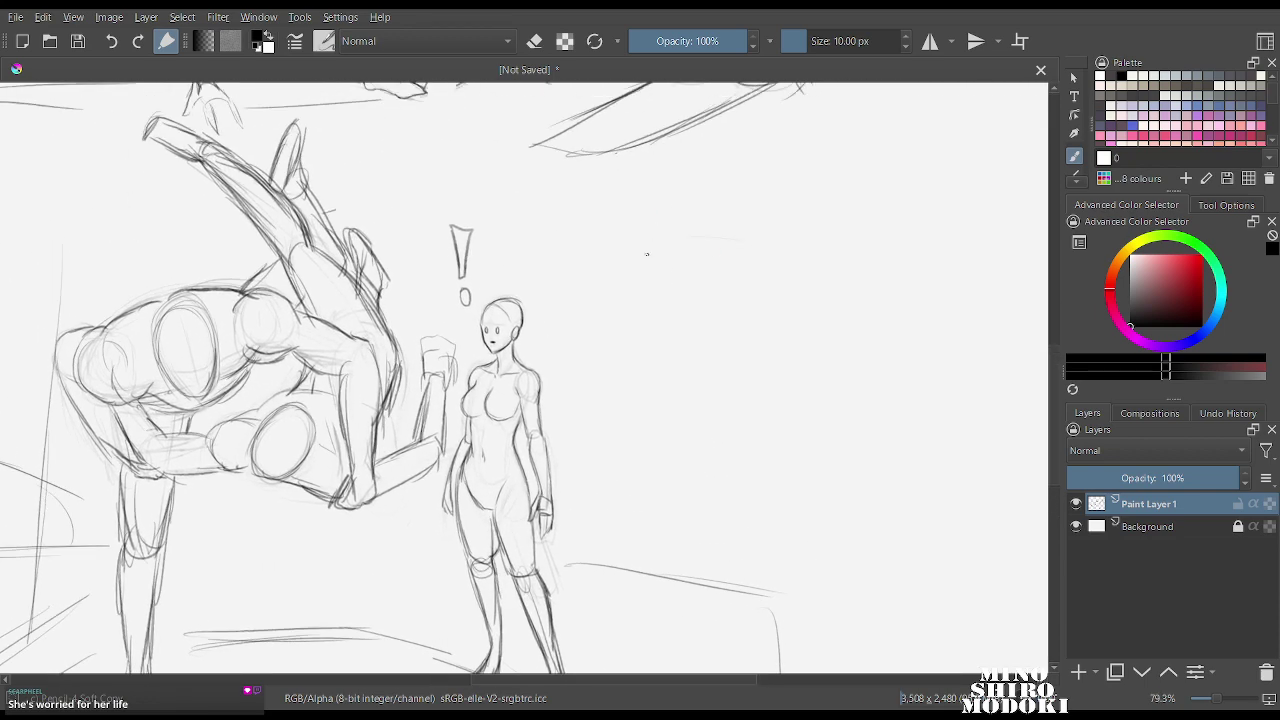
pyautogui.moveTo(641, 254)
pyautogui.mouseDown()
pyautogui.moveTo(660, 231)
pyautogui.moveTo(680, 237)
pyautogui.mouseUp()
pyautogui.moveTo(734, 229); pyautogui.dragTo(745, 243)
pyautogui.moveTo(708, 243); pyautogui.dragTo(735, 231)
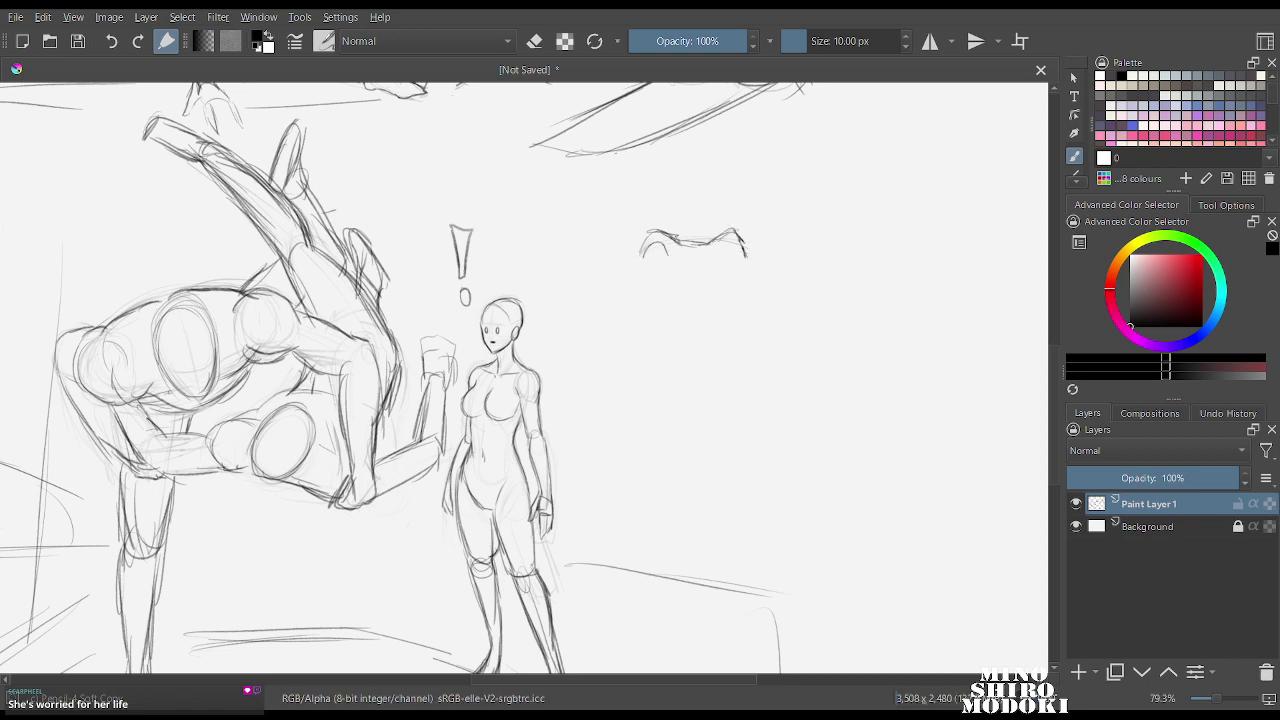
# Sketch the frog's half-closed eyes, downturned mouth and rounded cheeks.
pyautogui.moveTo(668, 248); pyautogui.dragTo(644, 262)
pyautogui.moveTo(737, 244)
pyautogui.mouseDown()
pyautogui.moveTo(720, 258)
pyautogui.moveTo(741, 262)
pyautogui.mouseUp()
pyautogui.moveTo(644, 256); pyautogui.dragTo(668, 252)
pyautogui.moveTo(686, 273)
pyautogui.mouseDown()
pyautogui.moveTo(676, 282)
pyautogui.moveTo(666, 252)
pyautogui.mouseUp()
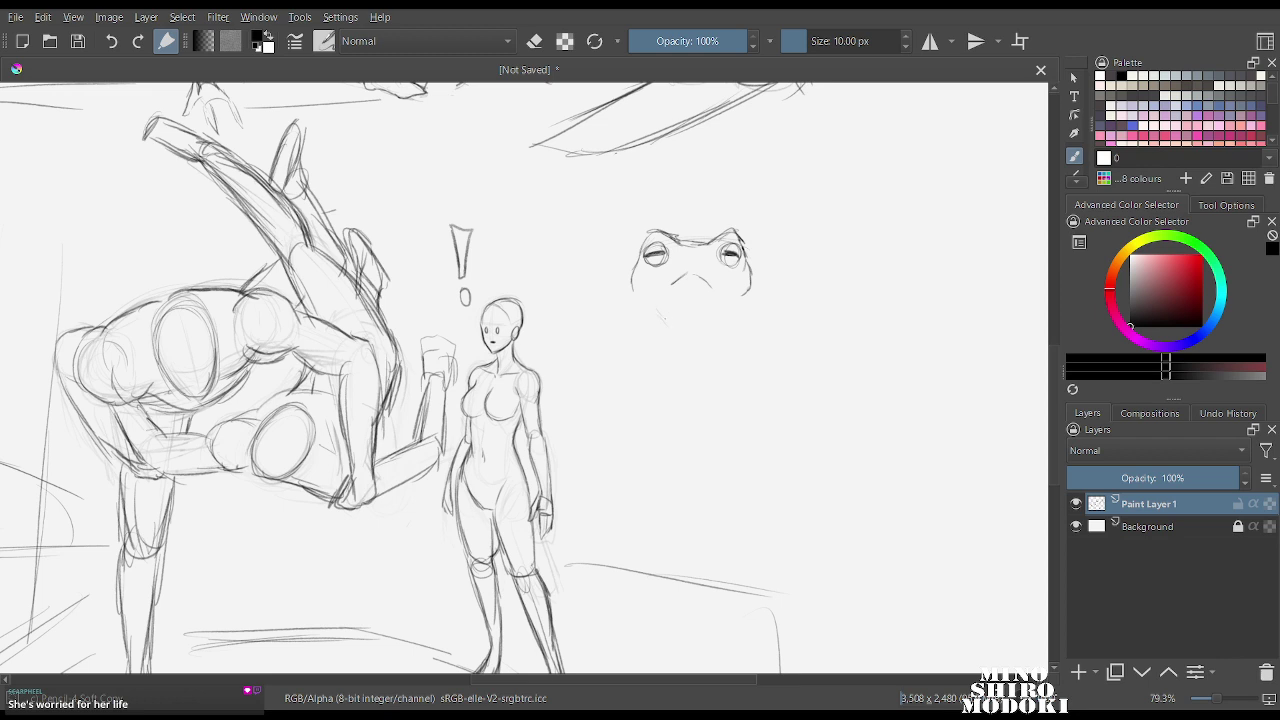
# Sketch the frog's short arms with small hands held over the belly and its rounded body sides.
pyautogui.moveTo(657, 306)
pyautogui.mouseDown()
pyautogui.moveTo(701, 327)
pyautogui.moveTo(651, 318)
pyautogui.mouseUp()
pyautogui.moveTo(748, 294); pyautogui.dragTo(752, 321)
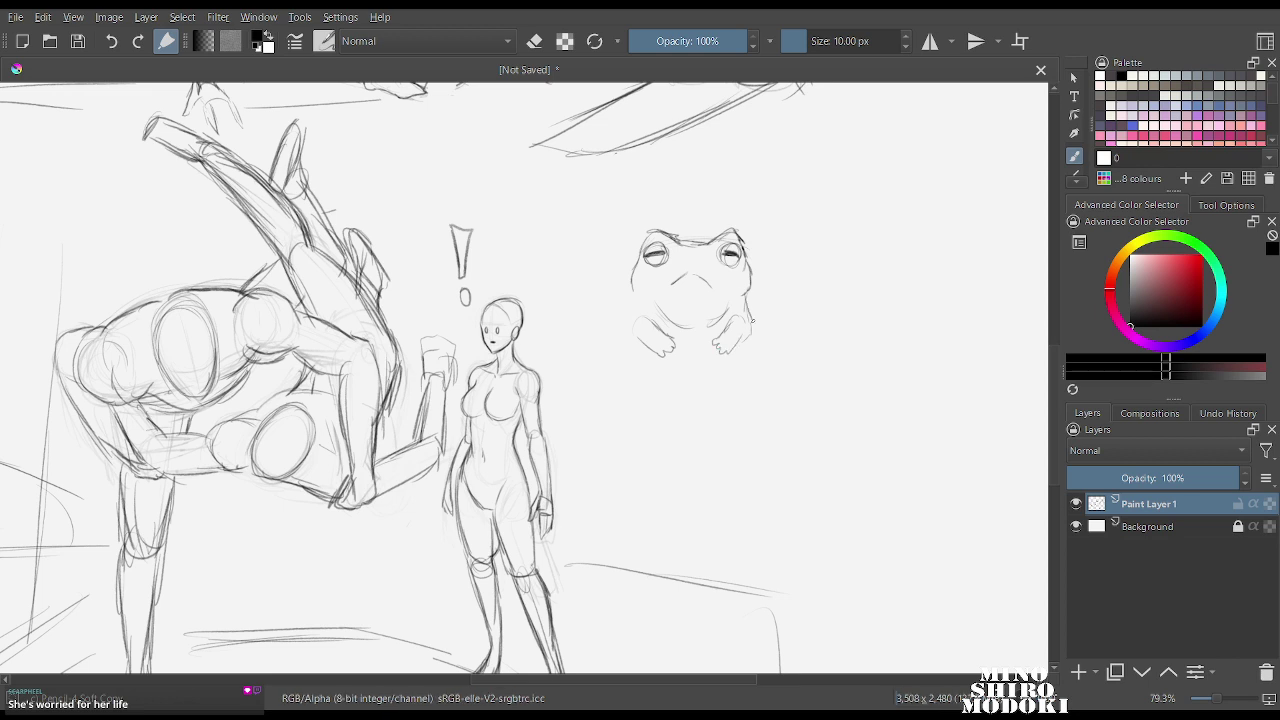
pyautogui.moveTo(635, 300)
pyautogui.mouseDown()
pyautogui.moveTo(622, 335)
pyautogui.moveTo(631, 301)
pyautogui.moveTo(634, 392)
pyautogui.mouseUp()
pyautogui.moveTo(756, 350); pyautogui.dragTo(746, 392)
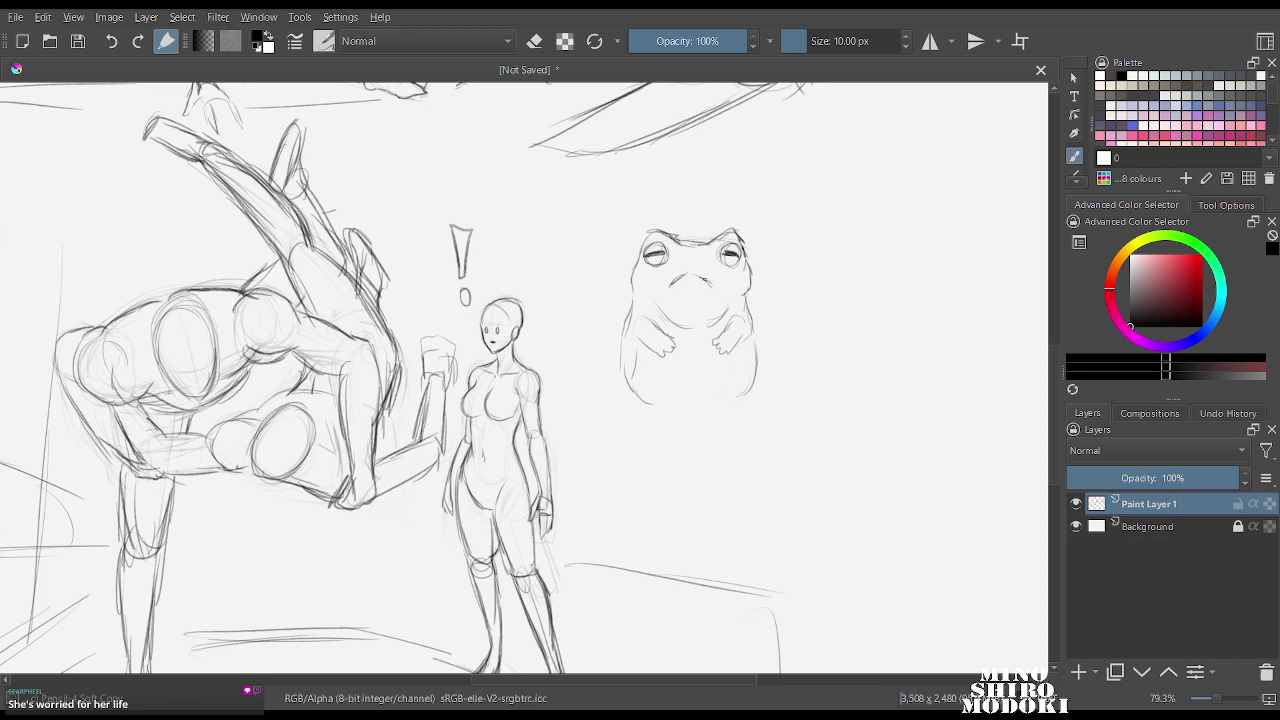
# Fade the rough frog sketch with the soft eraser at 110 px, wiping out its mouth.
pyautogui.rightClick(687, 257)
pyautogui.click(686, 139)
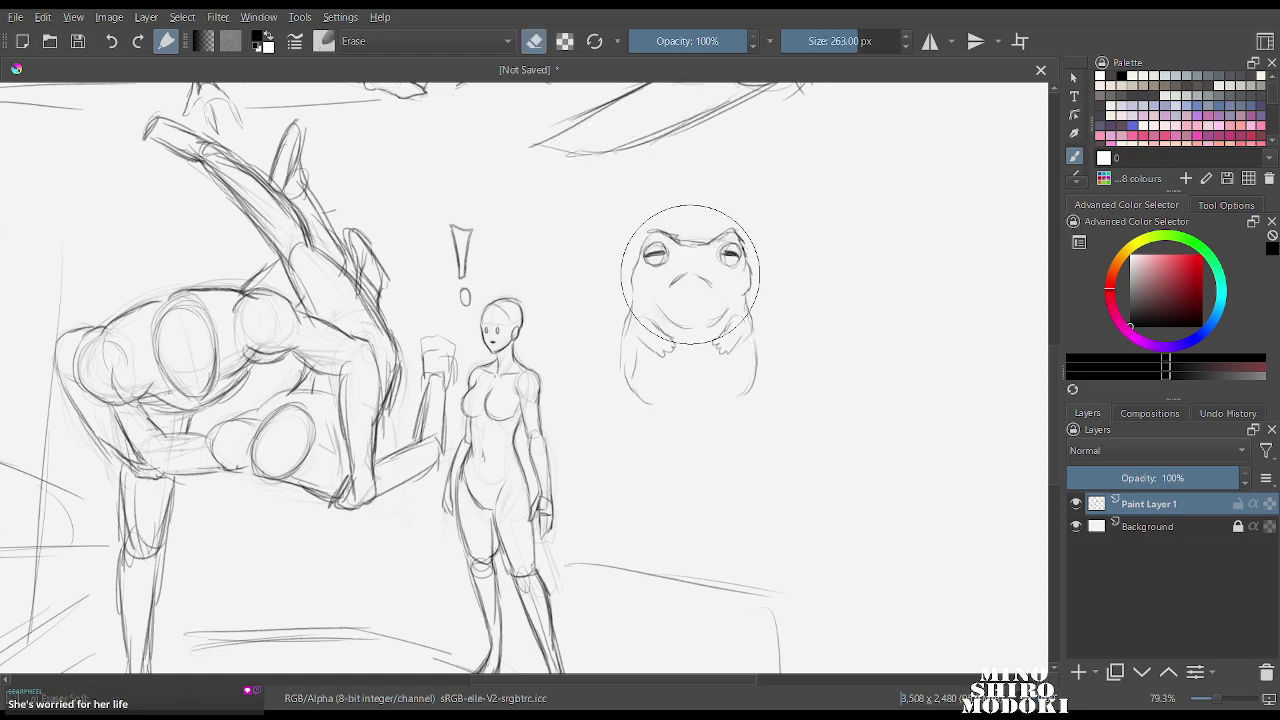
pyautogui.press('[')
pyautogui.press('[')
pyautogui.press('[')
pyautogui.press('[')
pyautogui.press('[')
pyautogui.press('[')
pyautogui.press('[')
pyautogui.press('[')
pyautogui.press('[')
pyautogui.press('[')
pyautogui.moveTo(681, 273)
pyautogui.mouseDown()
pyautogui.moveTo(635, 256)
pyautogui.moveTo(641, 238)
pyautogui.moveTo(701, 216)
pyautogui.moveTo(765, 217)
pyautogui.moveTo(770, 250)
pyautogui.mouseUp()
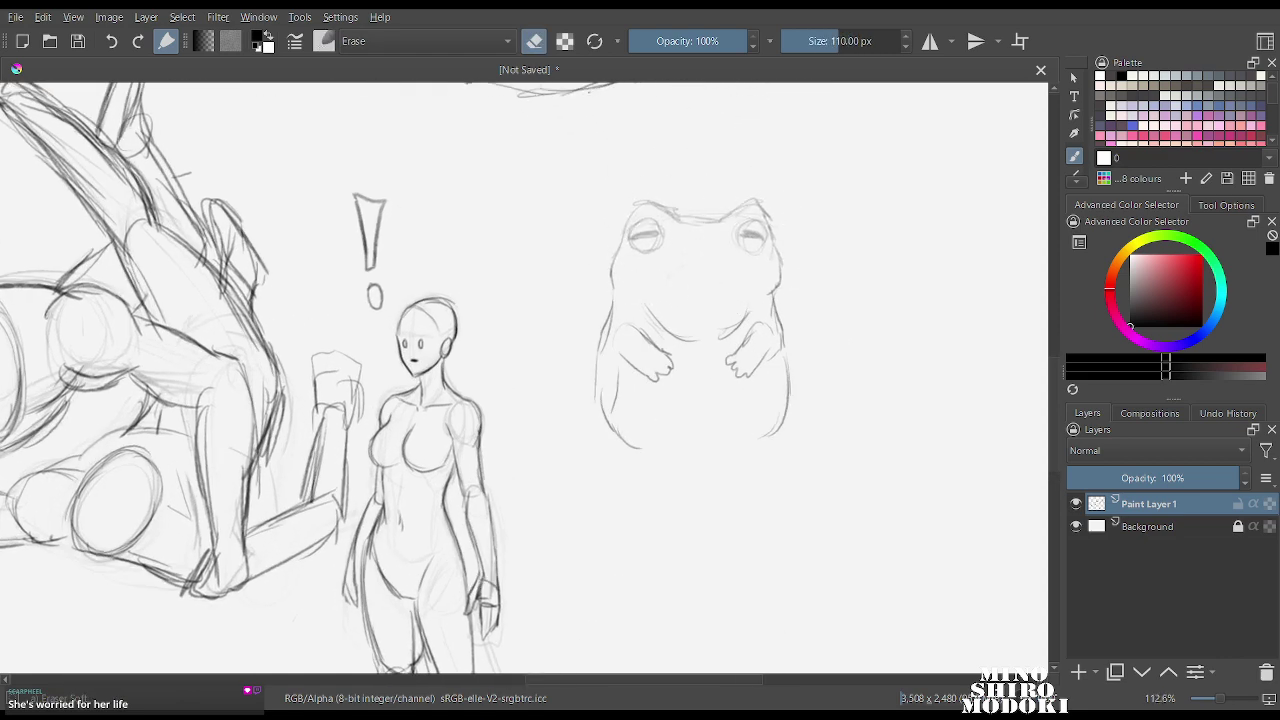
pyautogui.scroll(3, 626, 211)
pyautogui.moveTo(626, 211)
pyautogui.mouseDown()
pyautogui.moveTo(563, 354)
pyautogui.moveTo(549, 597)
pyautogui.moveTo(740, 298)
pyautogui.moveTo(849, 199)
pyautogui.moveTo(831, 433)
pyautogui.moveTo(763, 509)
pyautogui.mouseUp()
pyautogui.scroll(-1, 682, 300)
pyautogui.scroll(-1, 605, 320)
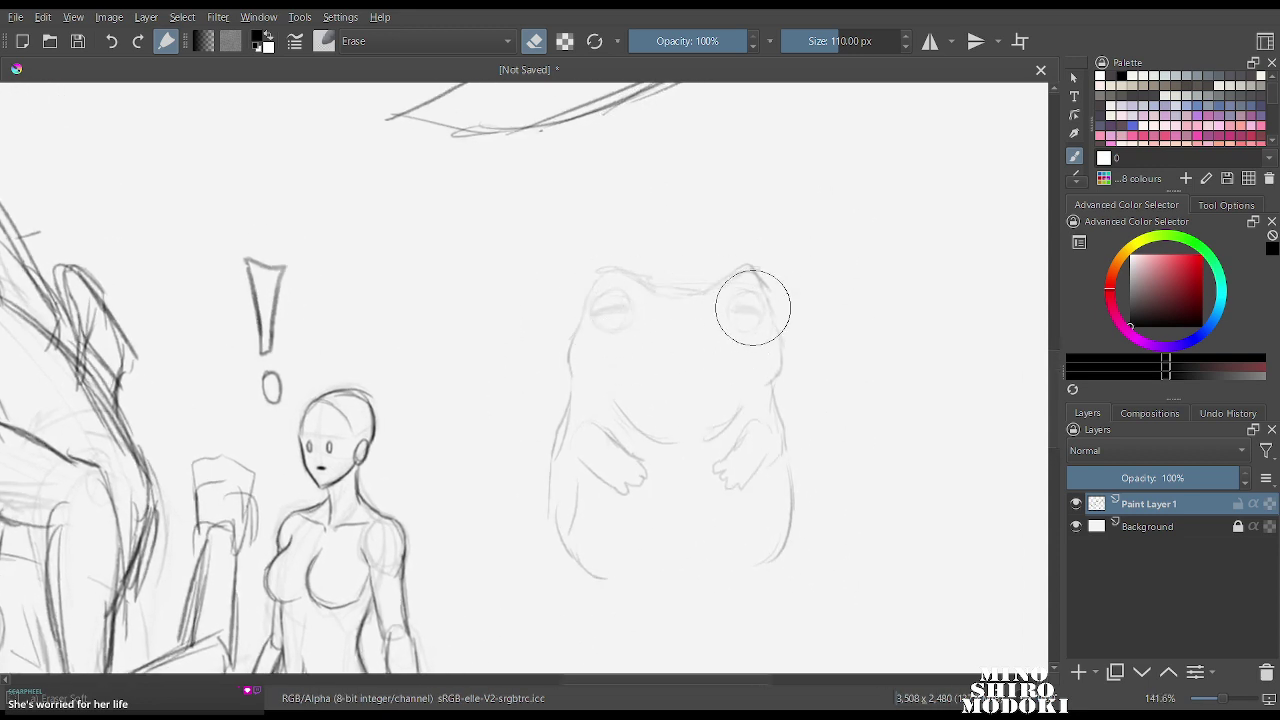
# Redraw the frog's round eyes with dark sleepy lid lines using the Pencil-4 Soft brush at 10 px.
pyautogui.scroll(1, 595, 288)
pyautogui.rightClick(607, 311)
pyautogui.click(648, 420)
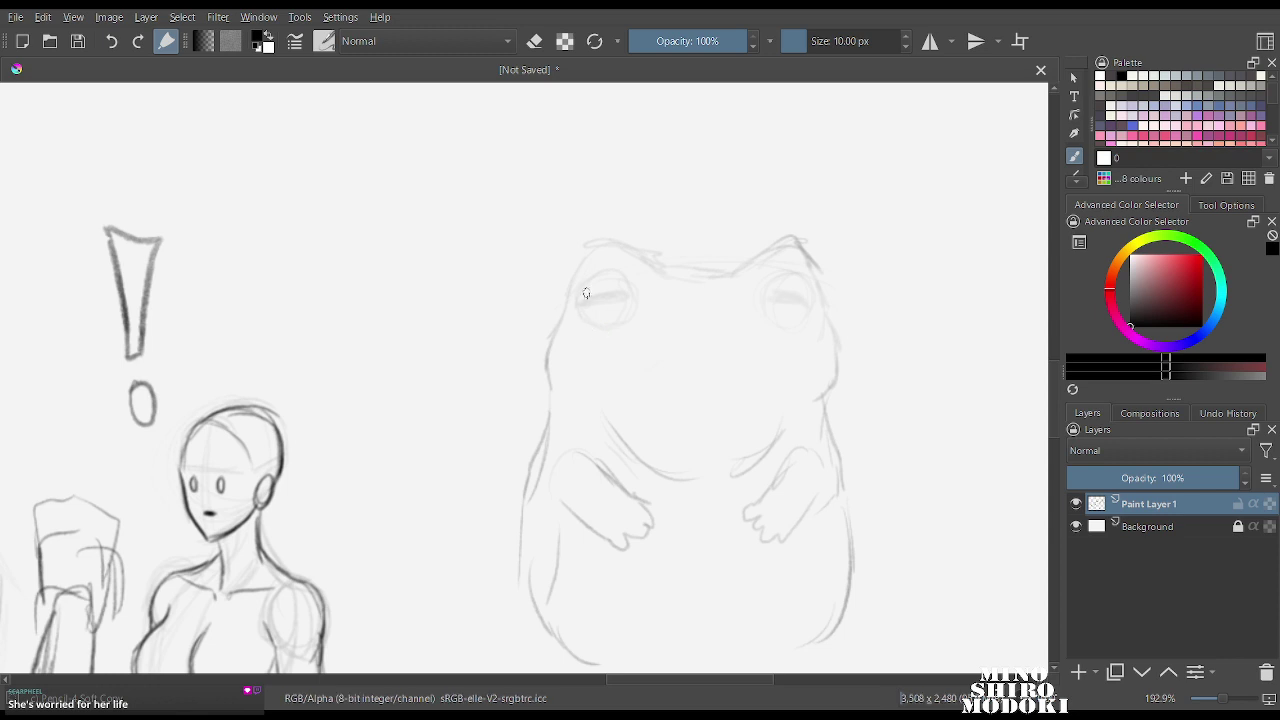
pyautogui.moveTo(594, 278); pyautogui.dragTo(575, 306)
pyautogui.moveTo(576, 296)
pyautogui.mouseDown()
pyautogui.moveTo(615, 272)
pyautogui.moveTo(634, 314)
pyautogui.moveTo(582, 322)
pyautogui.moveTo(628, 326)
pyautogui.moveTo(636, 308)
pyautogui.moveTo(632, 326)
pyautogui.mouseUp()
pyautogui.moveTo(776, 274); pyautogui.dragTo(763, 318)
pyautogui.moveTo(766, 280)
pyautogui.mouseDown()
pyautogui.moveTo(798, 280)
pyautogui.moveTo(816, 289)
pyautogui.moveTo(816, 316)
pyautogui.moveTo(791, 271)
pyautogui.moveTo(768, 300)
pyautogui.moveTo(788, 330)
pyautogui.mouseUp()
pyautogui.moveTo(819, 292)
pyautogui.mouseDown()
pyautogui.moveTo(818, 306)
pyautogui.moveTo(781, 320)
pyautogui.mouseUp()
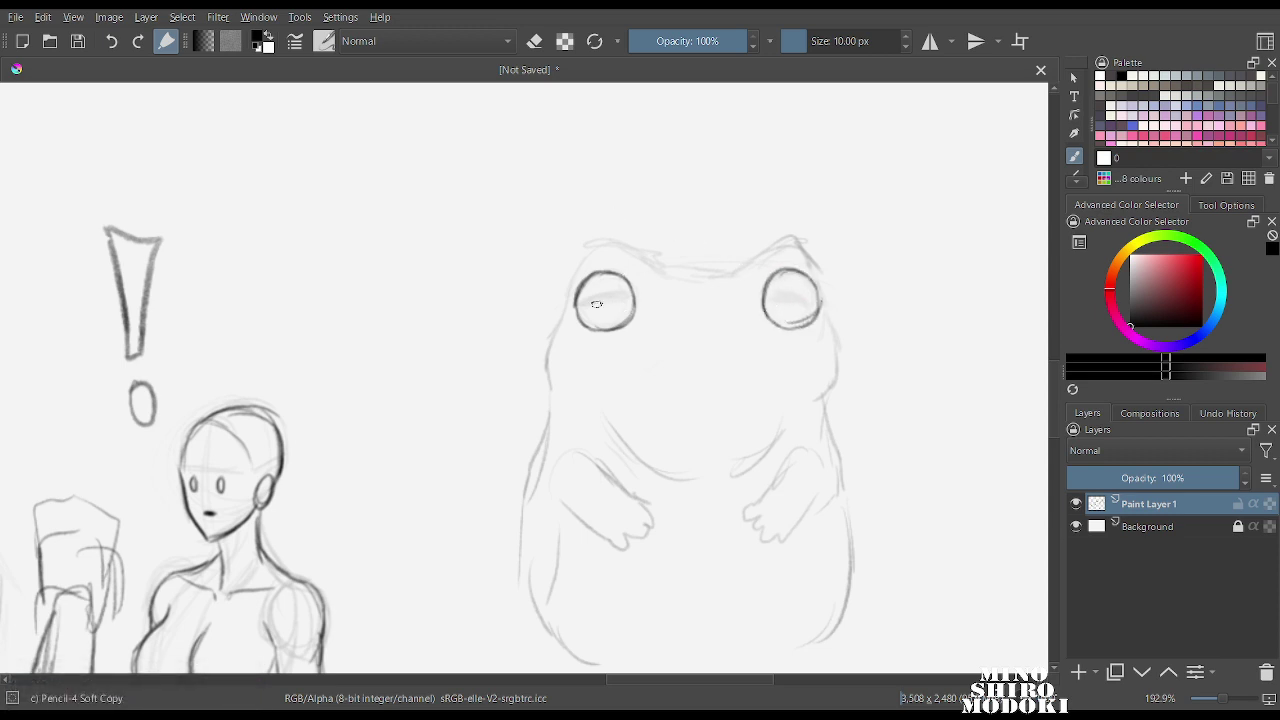
pyautogui.moveTo(585, 306)
pyautogui.mouseDown()
pyautogui.moveTo(620, 300)
pyautogui.moveTo(590, 308)
pyautogui.mouseUp()
pyautogui.moveTo(775, 293); pyautogui.dragTo(822, 302)
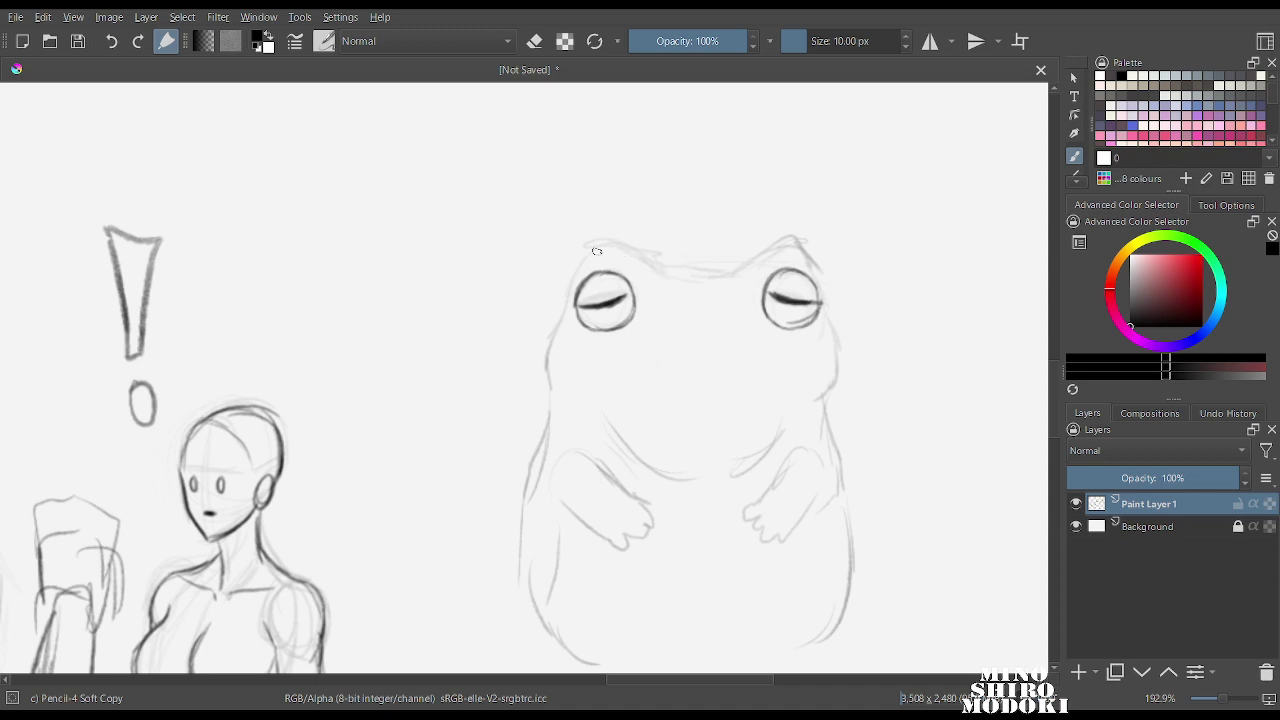
pyautogui.moveTo(598, 276)
pyautogui.mouseDown()
pyautogui.moveTo(621, 245)
pyautogui.moveTo(670, 285)
pyautogui.moveTo(748, 280)
pyautogui.moveTo(731, 283)
pyautogui.moveTo(780, 273)
pyautogui.mouseUp()
pyautogui.moveTo(578, 308); pyautogui.dragTo(556, 366)
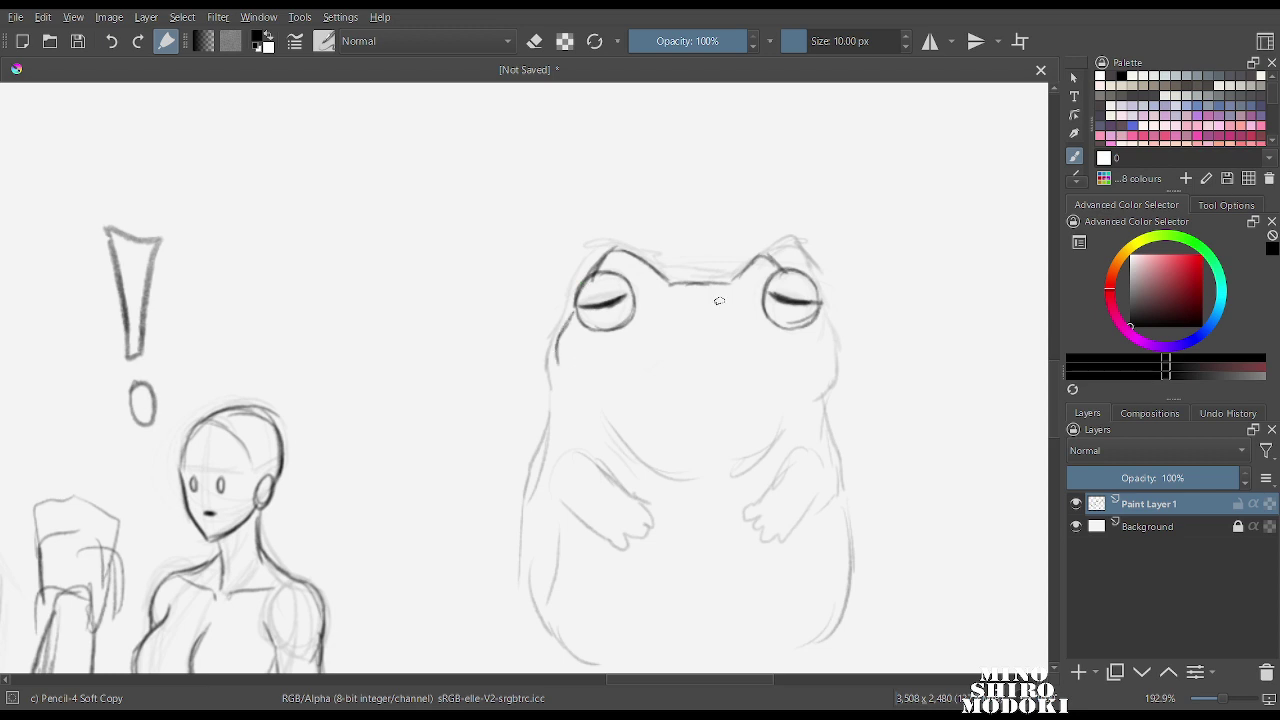
pyautogui.moveTo(740, 274)
pyautogui.mouseDown()
pyautogui.moveTo(787, 265)
pyautogui.moveTo(825, 348)
pyautogui.mouseUp()
pyautogui.hotkey('ctrl', 'z')
pyautogui.hotkey('ctrl', 'z')
pyautogui.hotkey('ctrl', 'z')
pyautogui.hotkey('ctrl', 'z')
pyautogui.hotkey('ctrl', 'z')
pyautogui.hotkey('ctrl', 'z')
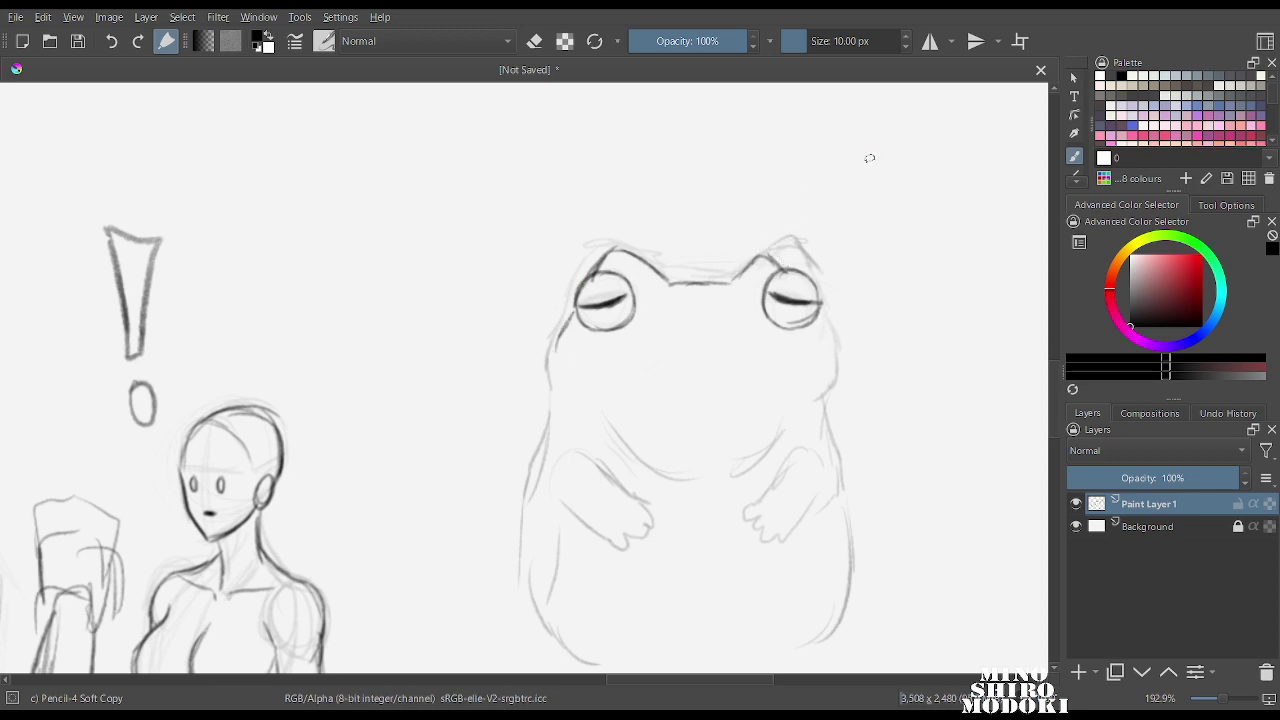
# Select the frog's eye farther from the onlooker and move it slightly closer to the other eye.
pyautogui.moveTo(772, 262)
pyautogui.mouseDown()
pyautogui.moveTo(743, 306)
pyautogui.moveTo(830, 275)
pyautogui.moveTo(775, 254)
pyautogui.mouseUp()
pyautogui.hotkey('ctrl', 't')
pyautogui.moveTo(788, 304); pyautogui.dragTo(774, 302)
pyautogui.press('Return')
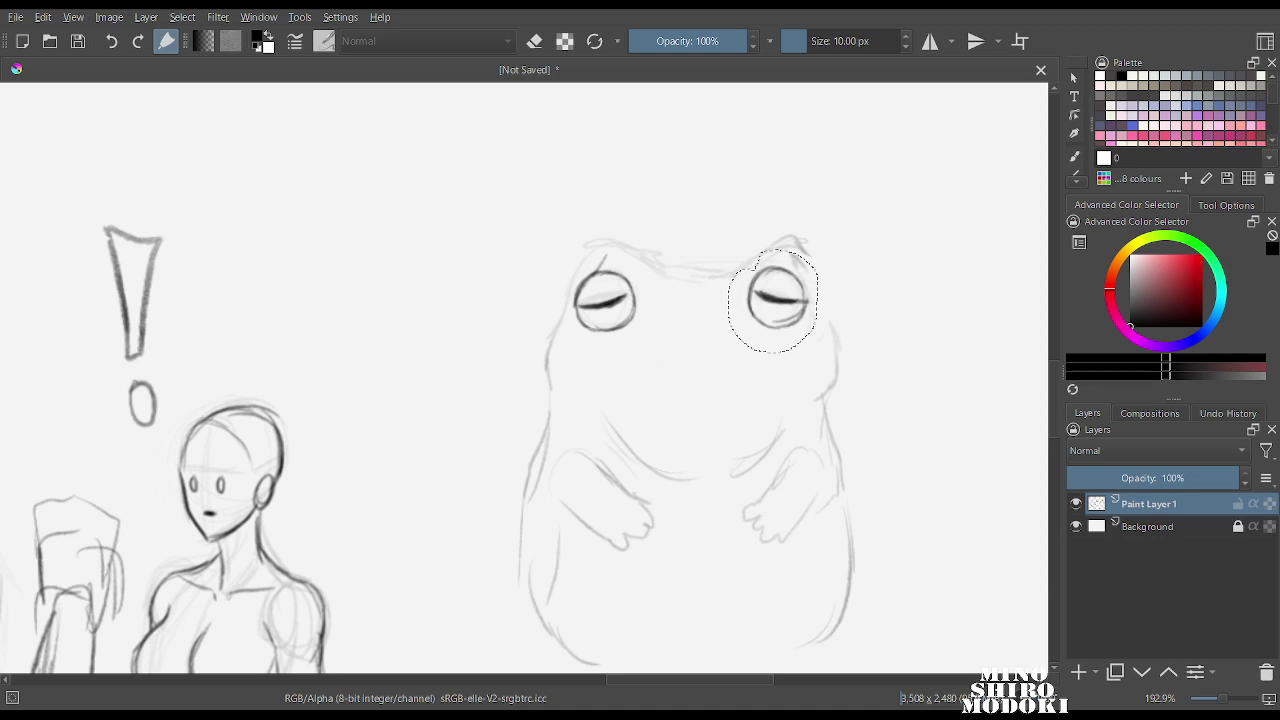
pyautogui.hotkey('ctrl', 'shift', 'a')
# Redraw the frog's brow ridge, downturned mouth and both cheeks in darker pencil over the faded sketch.
pyautogui.press('b')
pyautogui.moveTo(594, 256)
pyautogui.mouseDown()
pyautogui.moveTo(567, 292)
pyautogui.moveTo(622, 245)
pyautogui.moveTo(666, 288)
pyautogui.moveTo(732, 274)
pyautogui.moveTo(760, 252)
pyautogui.moveTo(800, 262)
pyautogui.mouseUp()
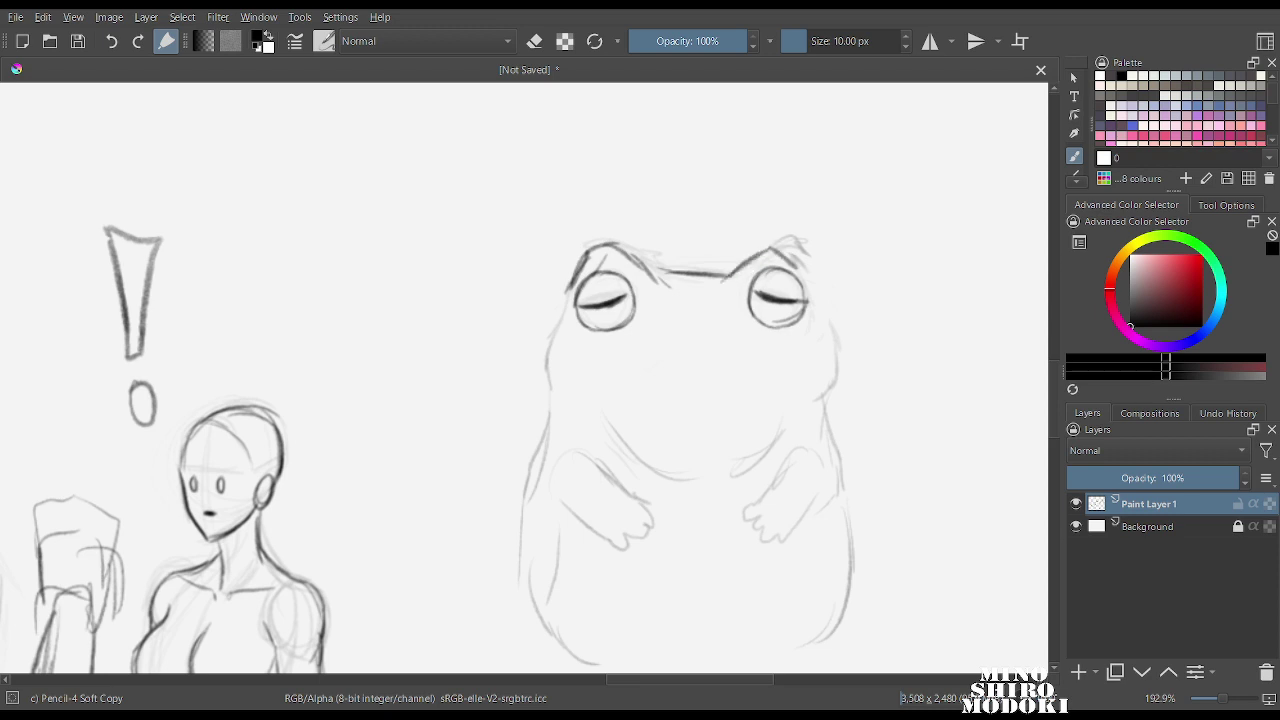
pyautogui.moveTo(652, 381)
pyautogui.mouseDown()
pyautogui.moveTo(688, 363)
pyautogui.moveTo(673, 368)
pyautogui.moveTo(741, 382)
pyautogui.mouseUp()
pyautogui.moveTo(576, 273); pyautogui.dragTo(548, 386)
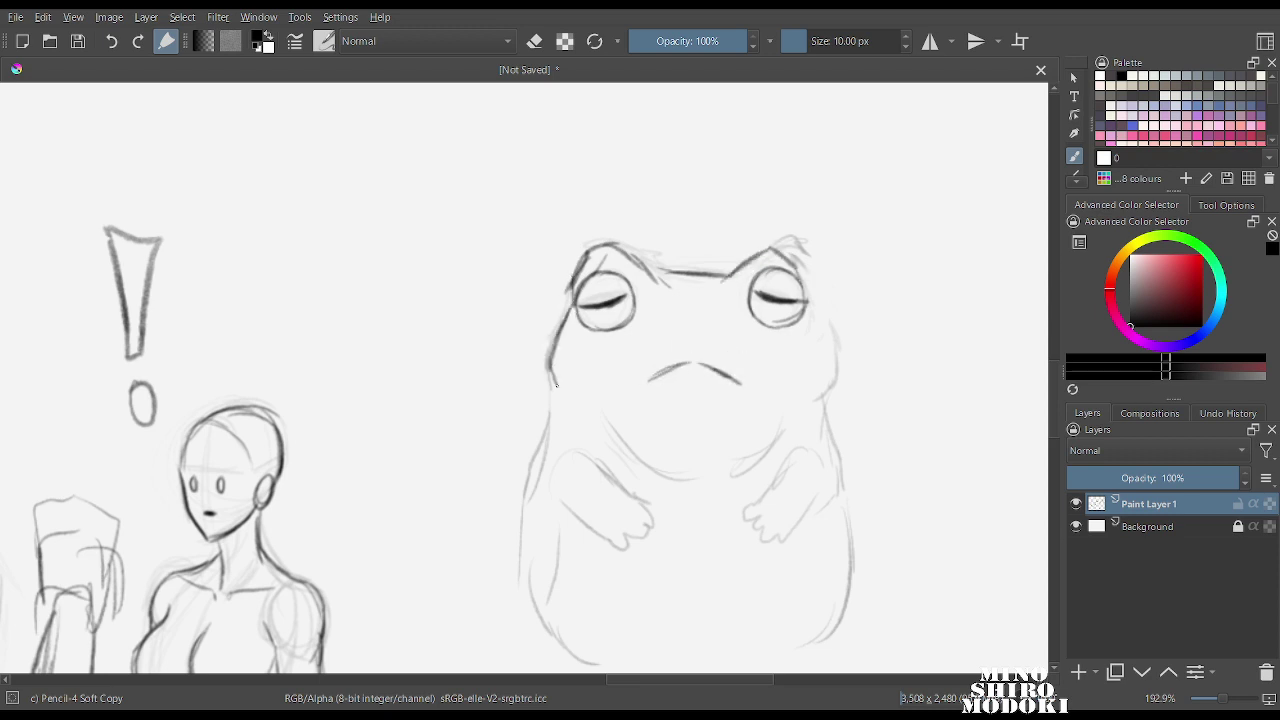
pyautogui.moveTo(748, 262)
pyautogui.mouseDown()
pyautogui.moveTo(775, 242)
pyautogui.moveTo(795, 255)
pyautogui.moveTo(832, 364)
pyautogui.mouseUp()
pyautogui.moveTo(808, 292); pyautogui.dragTo(826, 386)
pyautogui.moveTo(550, 380); pyautogui.dragTo(566, 406)
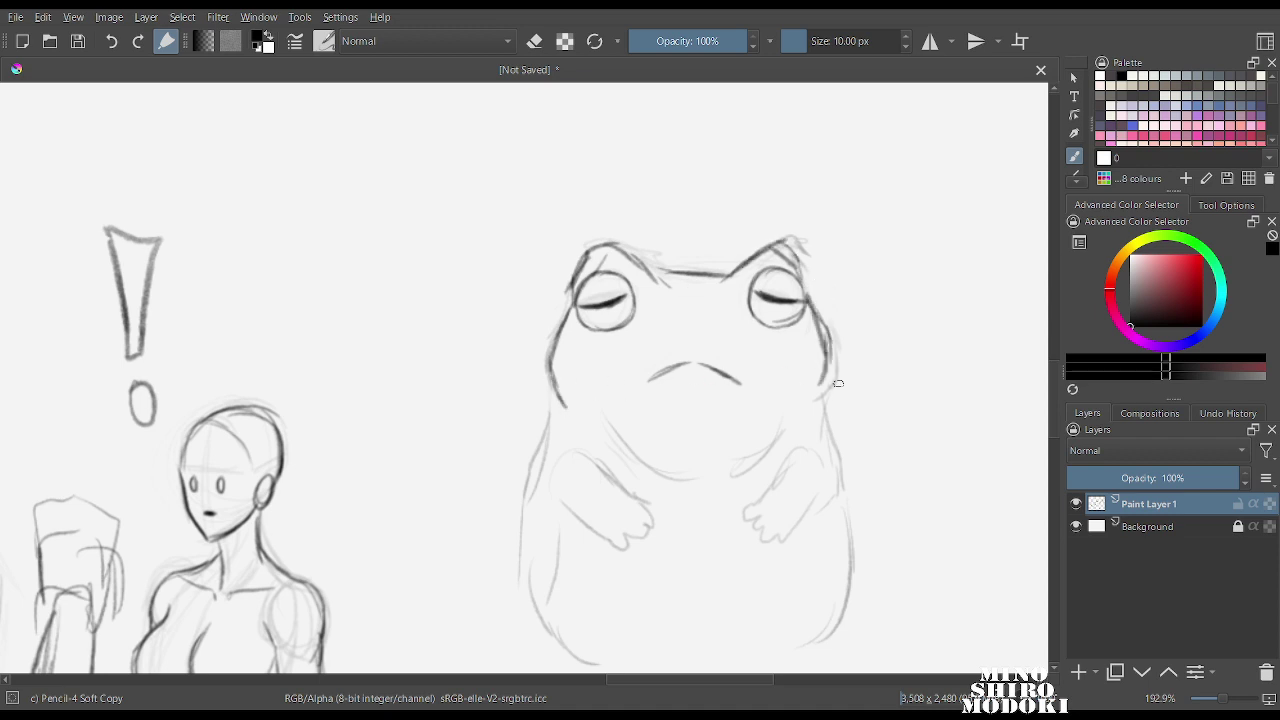
pyautogui.moveTo(830, 354); pyautogui.dragTo(812, 400)
# Darken the frog's chest folds, both arms with fingered hands, and the upper sides of its body.
pyautogui.moveTo(620, 419); pyautogui.dragTo(680, 483)
pyautogui.moveTo(768, 448); pyautogui.dragTo(724, 486)
pyautogui.moveTo(557, 398); pyautogui.dragTo(531, 490)
pyautogui.moveTo(579, 455)
pyautogui.mouseDown()
pyautogui.moveTo(636, 500)
pyautogui.moveTo(608, 544)
pyautogui.mouseUp()
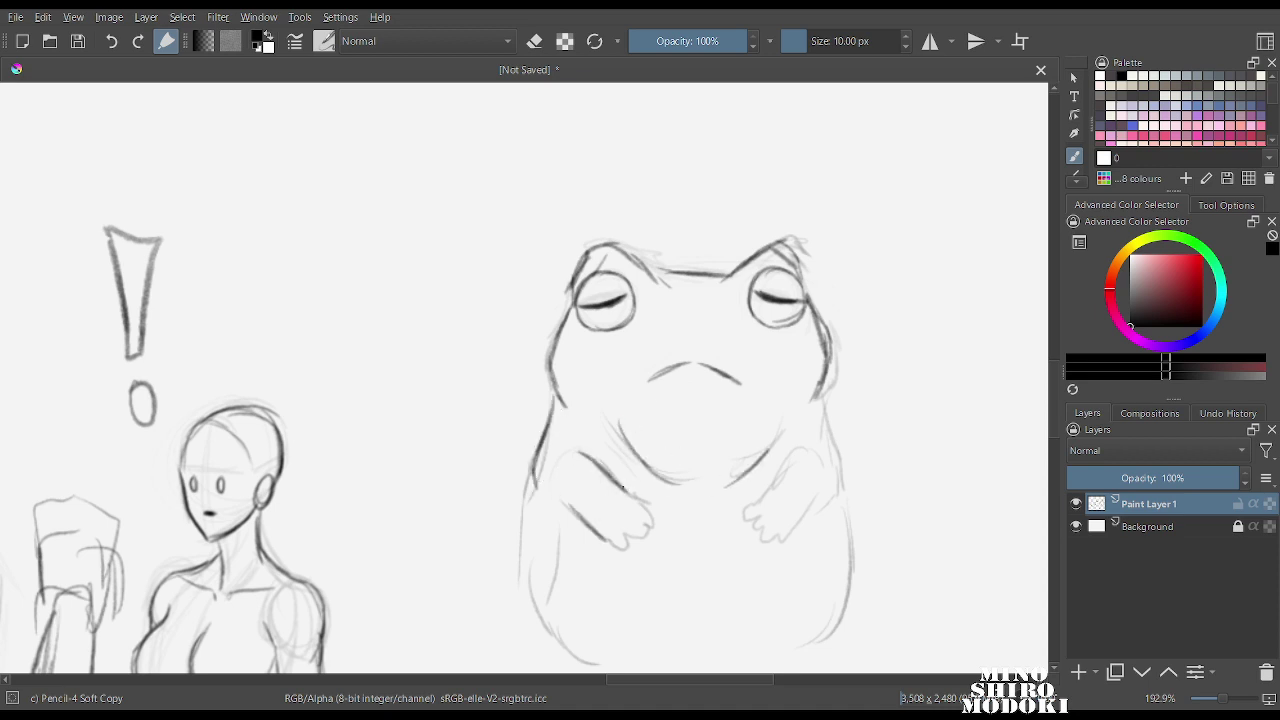
pyautogui.moveTo(622, 486)
pyautogui.mouseDown()
pyautogui.moveTo(652, 522)
pyautogui.moveTo(628, 546)
pyautogui.moveTo(617, 526)
pyautogui.mouseUp()
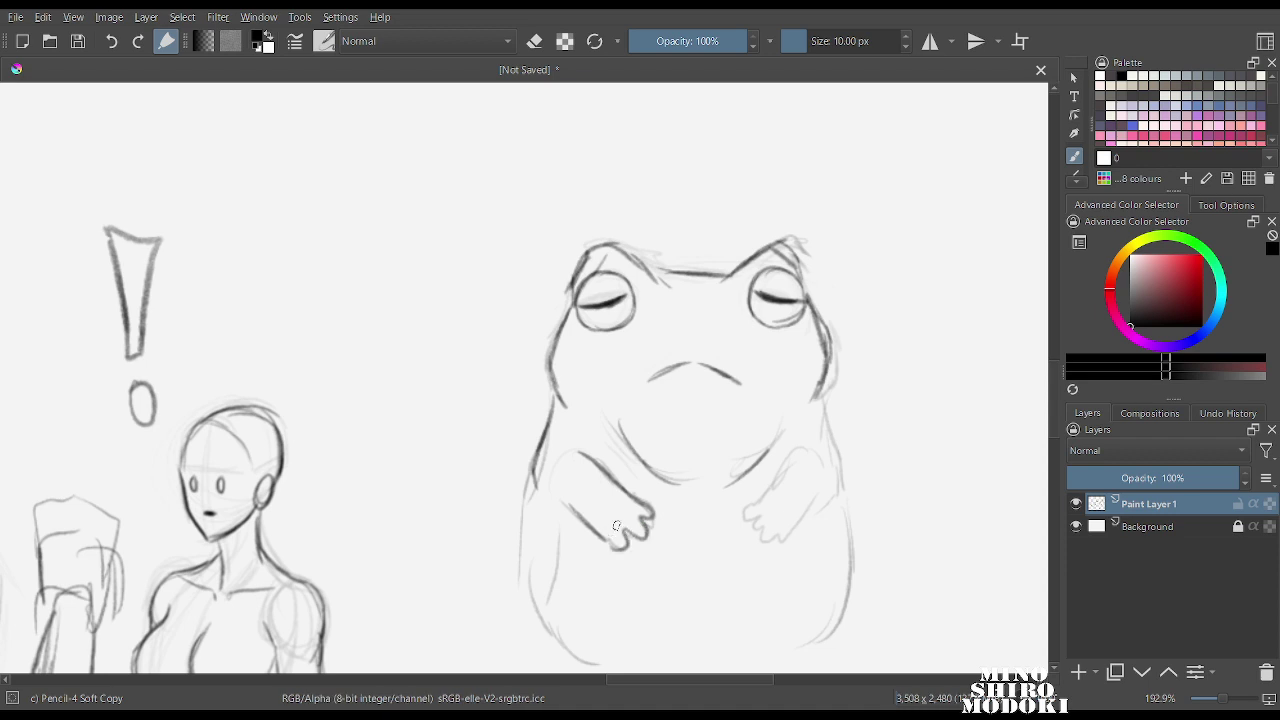
pyautogui.moveTo(790, 453)
pyautogui.mouseDown()
pyautogui.moveTo(745, 520)
pyautogui.moveTo(786, 550)
pyautogui.moveTo(815, 503)
pyautogui.mouseUp()
pyautogui.moveTo(824, 400); pyautogui.dragTo(843, 518)
# Darken the frog's lower body sides and close the belly with a curved bottom line.
pyautogui.scroll(-4, 729, 346)
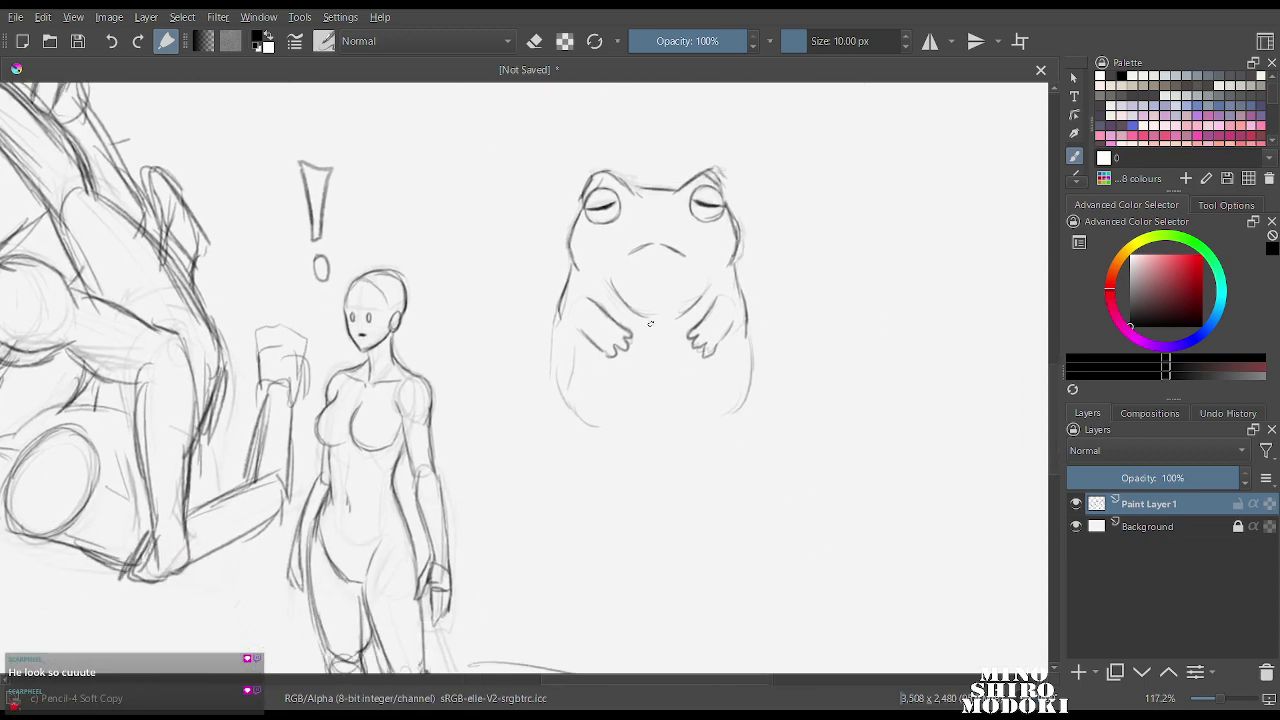
pyautogui.scroll(1, 651, 323)
pyautogui.moveTo(543, 314); pyautogui.dragTo(558, 420)
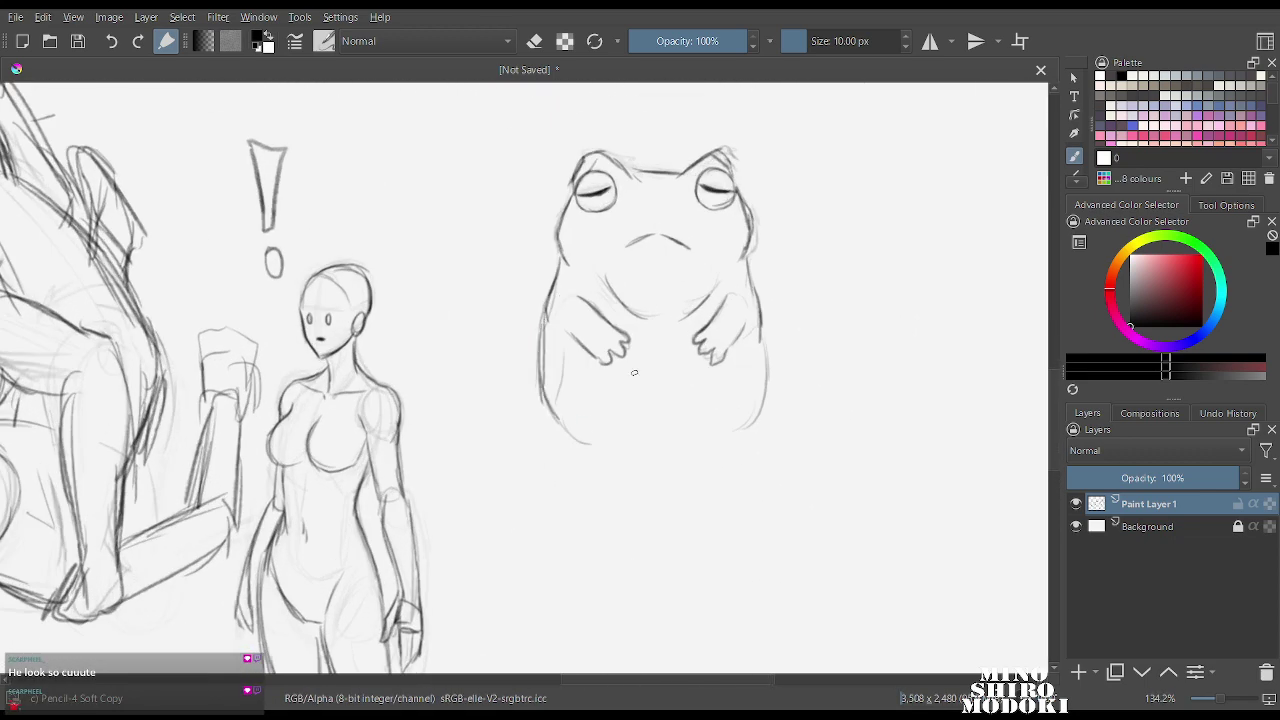
pyautogui.moveTo(764, 326); pyautogui.dragTo(733, 428)
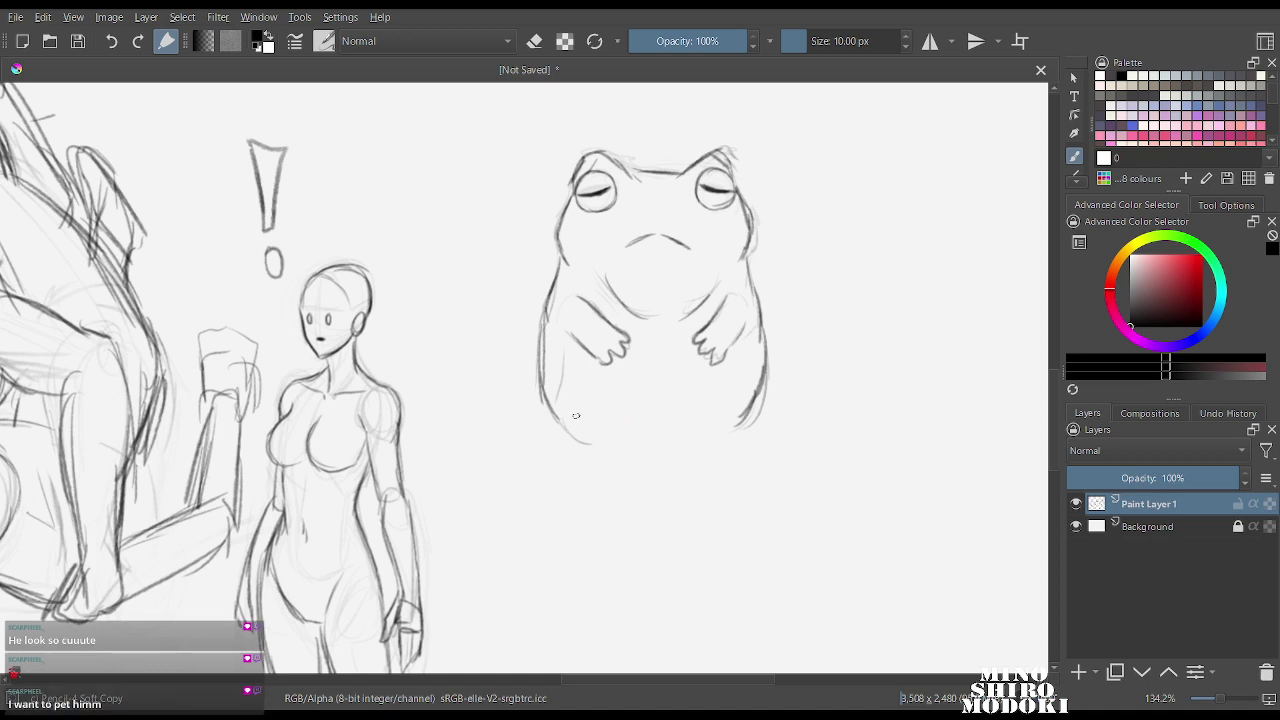
pyautogui.moveTo(574, 412)
pyautogui.mouseDown()
pyautogui.moveTo(607, 439)
pyautogui.moveTo(696, 444)
pyautogui.mouseUp()
pyautogui.moveTo(754, 410); pyautogui.dragTo(656, 444)
# Draw the frog's two splayed, toed feet beneath the belly.
pyautogui.moveTo(555, 424)
pyautogui.mouseDown()
pyautogui.moveTo(546, 446)
pyautogui.moveTo(586, 460)
pyautogui.moveTo(532, 474)
pyautogui.moveTo(566, 488)
pyautogui.mouseUp()
pyautogui.moveTo(570, 466); pyautogui.dragTo(578, 485)
pyautogui.moveTo(706, 445); pyautogui.dragTo(713, 470)
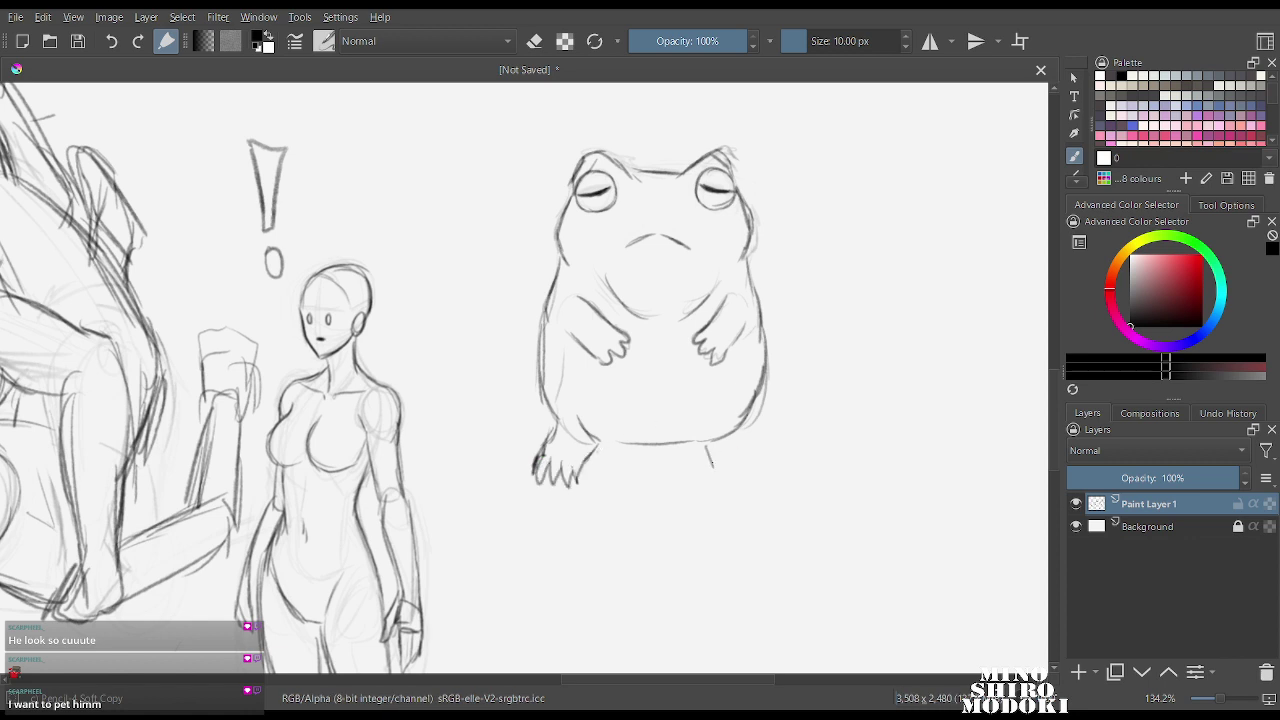
pyautogui.moveTo(751, 426)
pyautogui.mouseDown()
pyautogui.moveTo(715, 471)
pyautogui.moveTo(755, 482)
pyautogui.mouseUp()
pyautogui.moveTo(604, 380)
pyautogui.mouseDown()
pyautogui.moveTo(660, 413)
pyautogui.moveTo(700, 400)
pyautogui.mouseUp()
pyautogui.moveTo(718, 470); pyautogui.dragTo(731, 488)
pyautogui.moveTo(733, 473); pyautogui.dragTo(764, 482)
# Select the finished frog, scale it down and place it on the ground line right beside the onlooker.
pyautogui.scroll(-3, 820, 340)
pyautogui.scroll(-2, 803, 369)
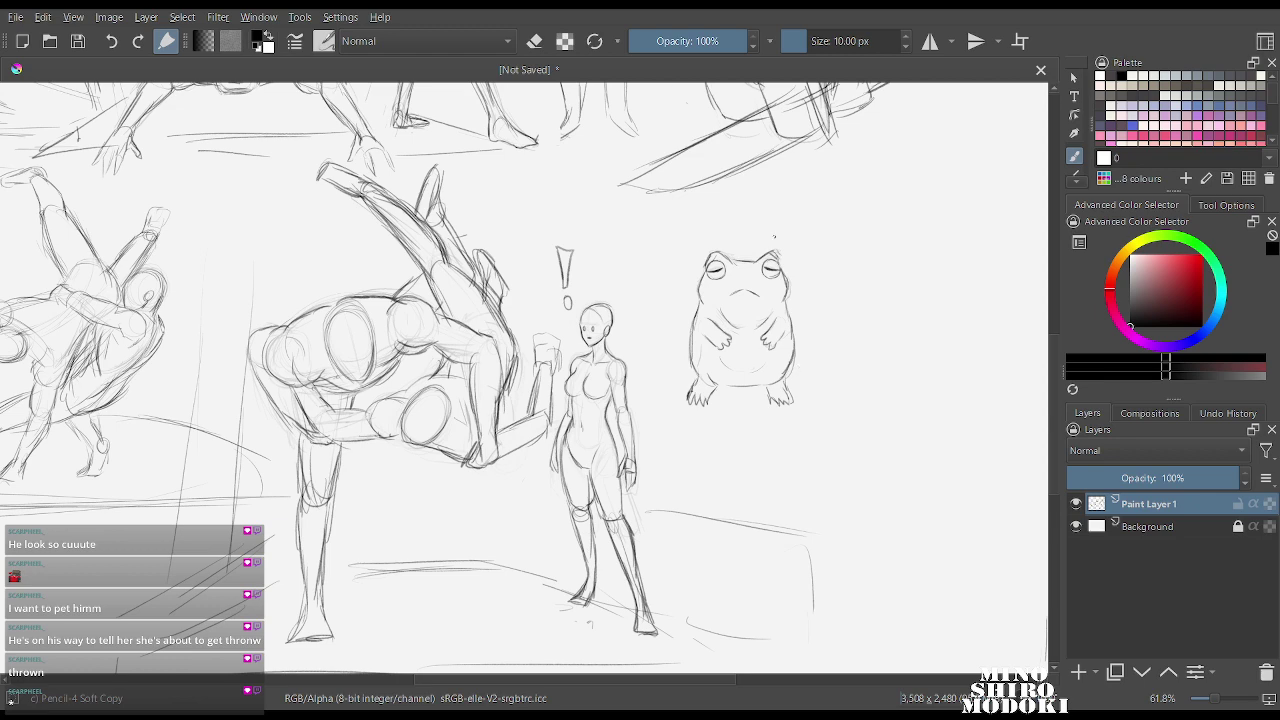
pyautogui.moveTo(800, 252)
pyautogui.mouseDown()
pyautogui.moveTo(800, 350)
pyautogui.moveTo(802, 262)
pyautogui.mouseUp()
pyautogui.moveTo(804, 200)
pyautogui.mouseDown()
pyautogui.moveTo(766, 288)
pyautogui.moveTo(594, 500)
pyautogui.moveTo(836, 390)
pyautogui.moveTo(790, 300)
pyautogui.moveTo(726, 550)
pyautogui.moveTo(760, 300)
pyautogui.mouseUp()
pyautogui.hotkey('ctrl', 'r')
pyautogui.hotkey('ctrl', 'shift', 'a')
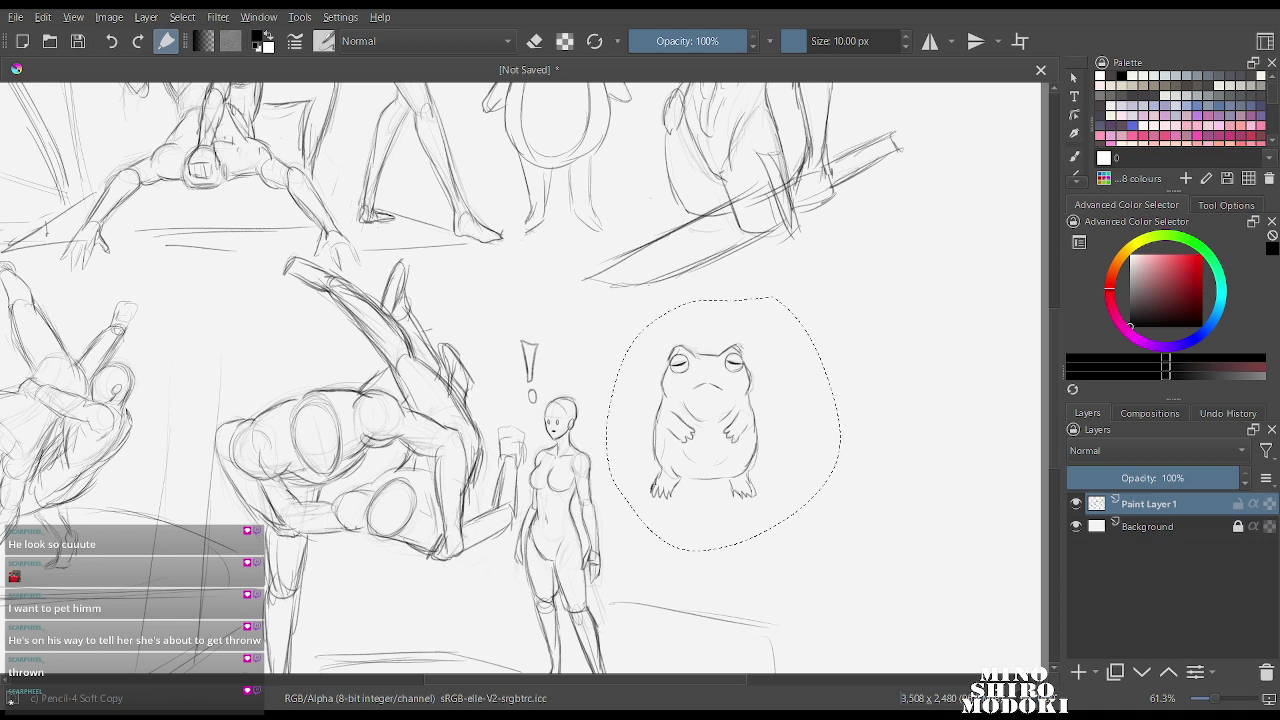
pyautogui.hotkey('ctrl', 't')
pyautogui.moveTo(724, 420); pyautogui.dragTo(703, 527)
pyautogui.moveTo(821, 400); pyautogui.dragTo(747, 494)
pyautogui.moveTo(667, 575); pyautogui.dragTo(664, 561)
pyautogui.press('Return')
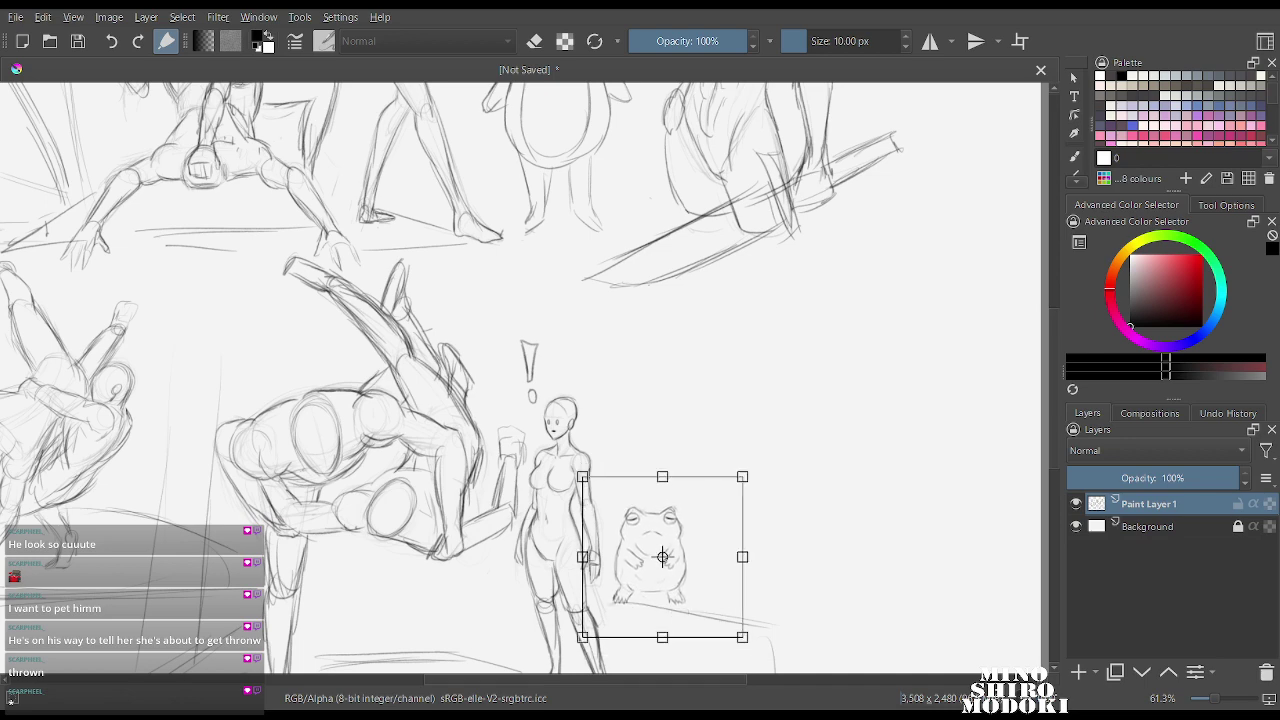
pyautogui.hotkey('ctrl', 'shift', 'a')
pyautogui.press('b')
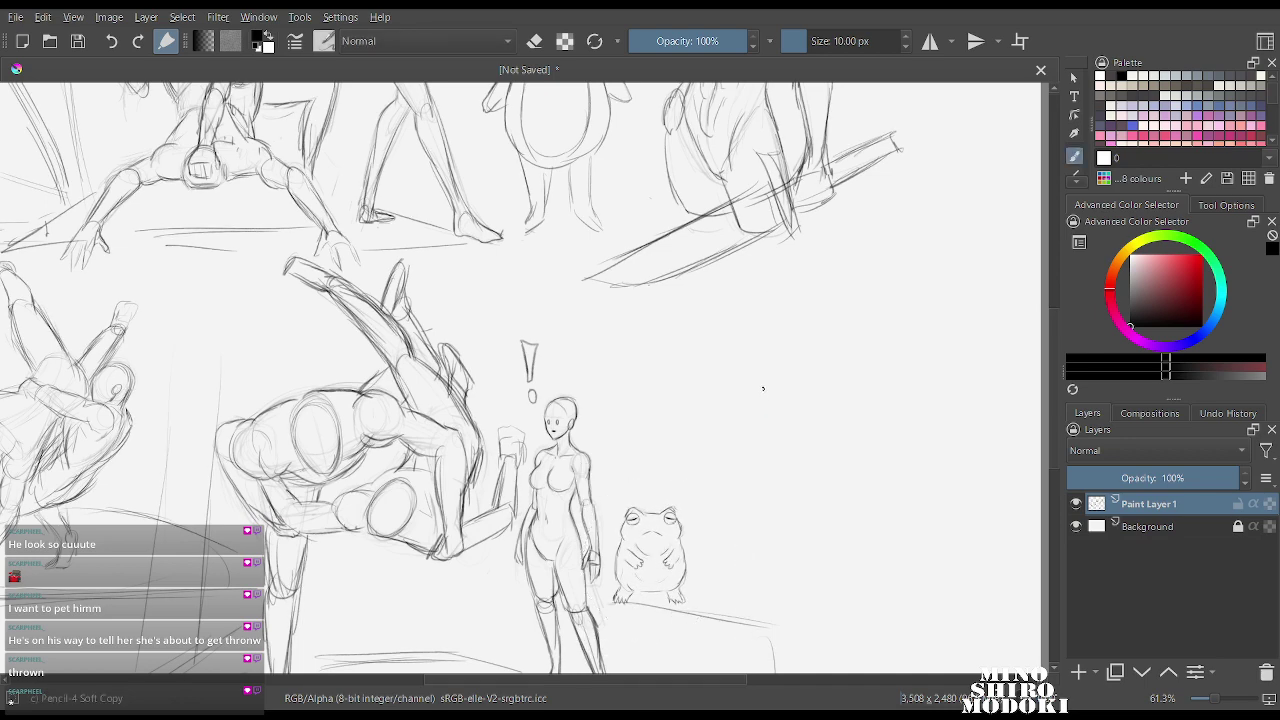
# Erase the lower edge and tip of the sword blade under the muscular torso with the soft eraser.
pyautogui.moveTo(763, 388)
pyautogui.mouseDown()
pyautogui.moveTo(755, 545)
pyautogui.moveTo(719, 406)
pyautogui.mouseUp()
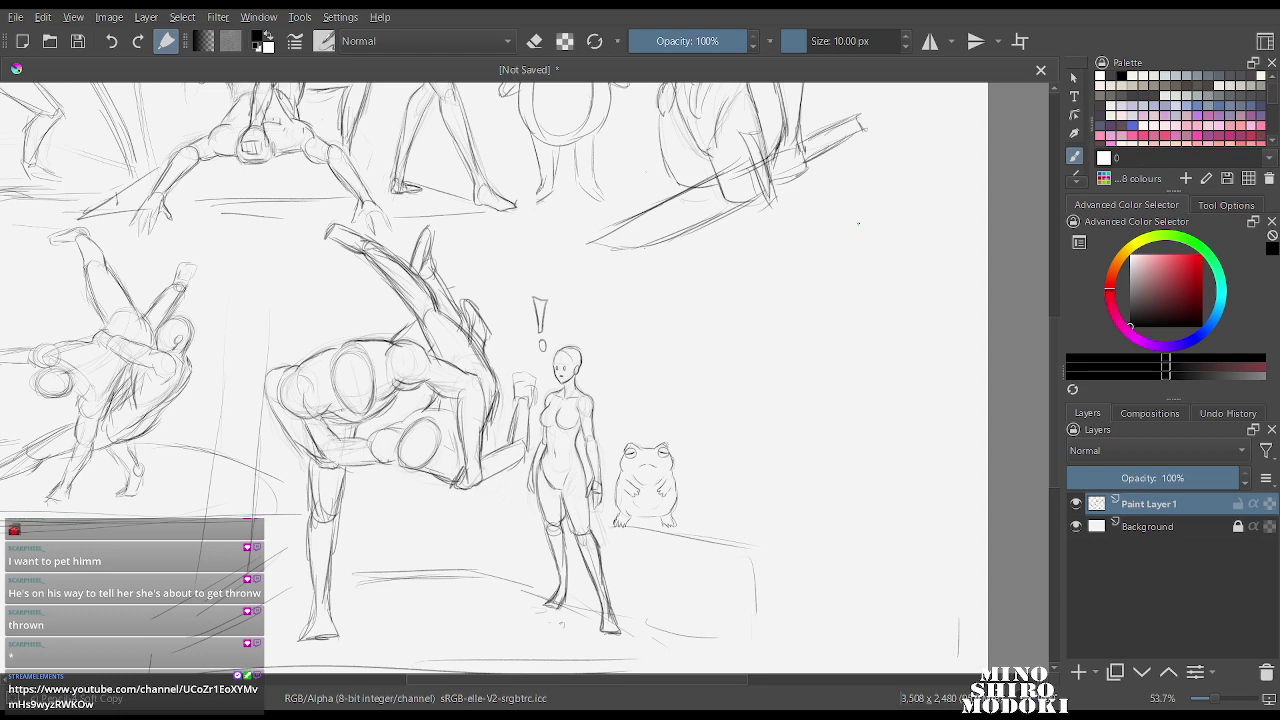
pyautogui.scroll(5, 715, 249)
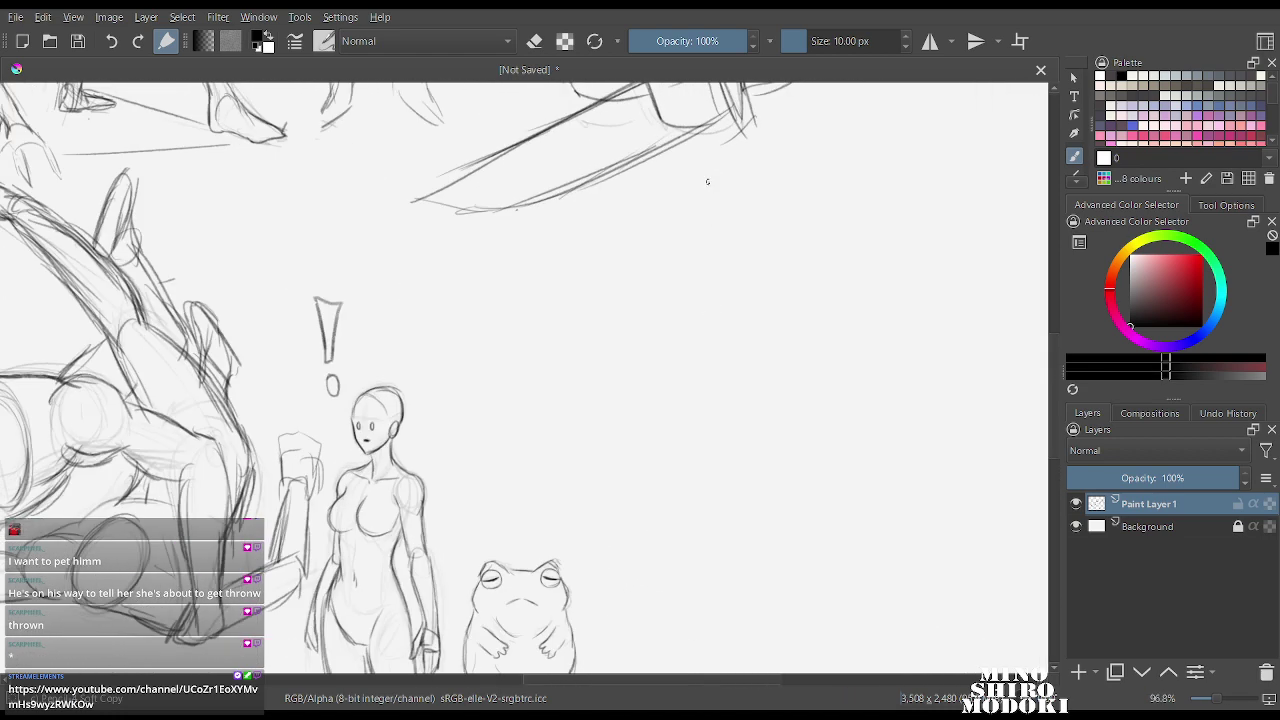
pyautogui.scroll(-4, 684, 243)
pyautogui.rightClick(660, 300)
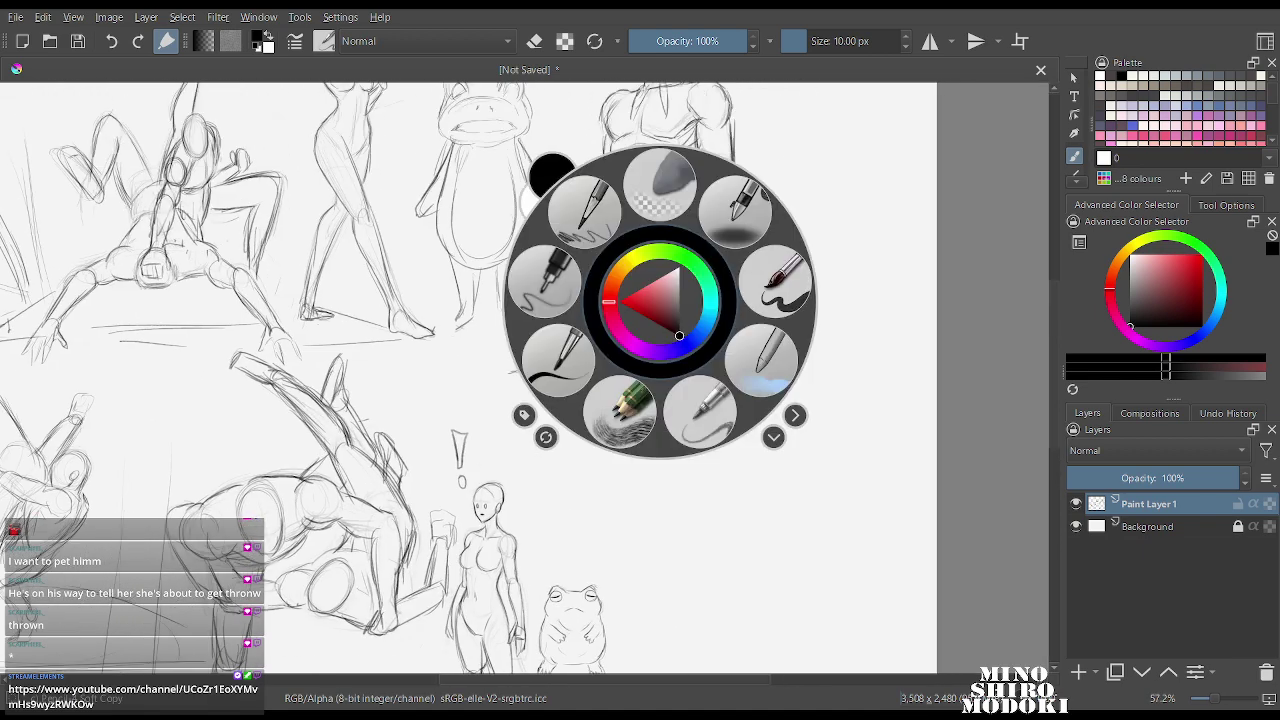
pyautogui.click(660, 184)
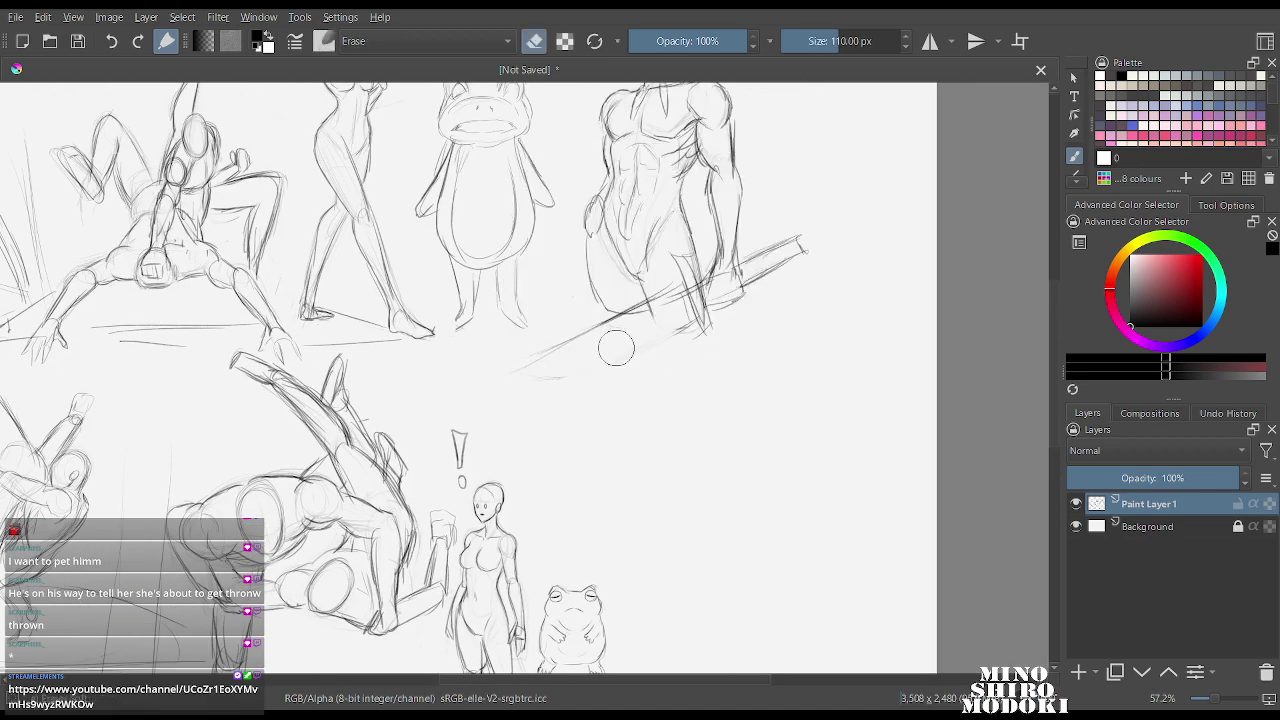
# Redraw the torso figure's sword blade in pencil with a longer tip reaching toward the wrestlers, and rework its grip.
pyautogui.rightClick(586, 305)
pyautogui.click(626, 416)
pyautogui.moveTo(694, 288); pyautogui.dragTo(548, 351)
pyautogui.moveTo(663, 301); pyautogui.dragTo(509, 361)
pyautogui.moveTo(615, 325); pyautogui.dragTo(484, 380)
pyautogui.moveTo(550, 350)
pyautogui.mouseDown()
pyautogui.moveTo(495, 377)
pyautogui.moveTo(516, 400)
pyautogui.moveTo(646, 354)
pyautogui.mouseUp()
pyautogui.moveTo(562, 389); pyautogui.dragTo(680, 330)
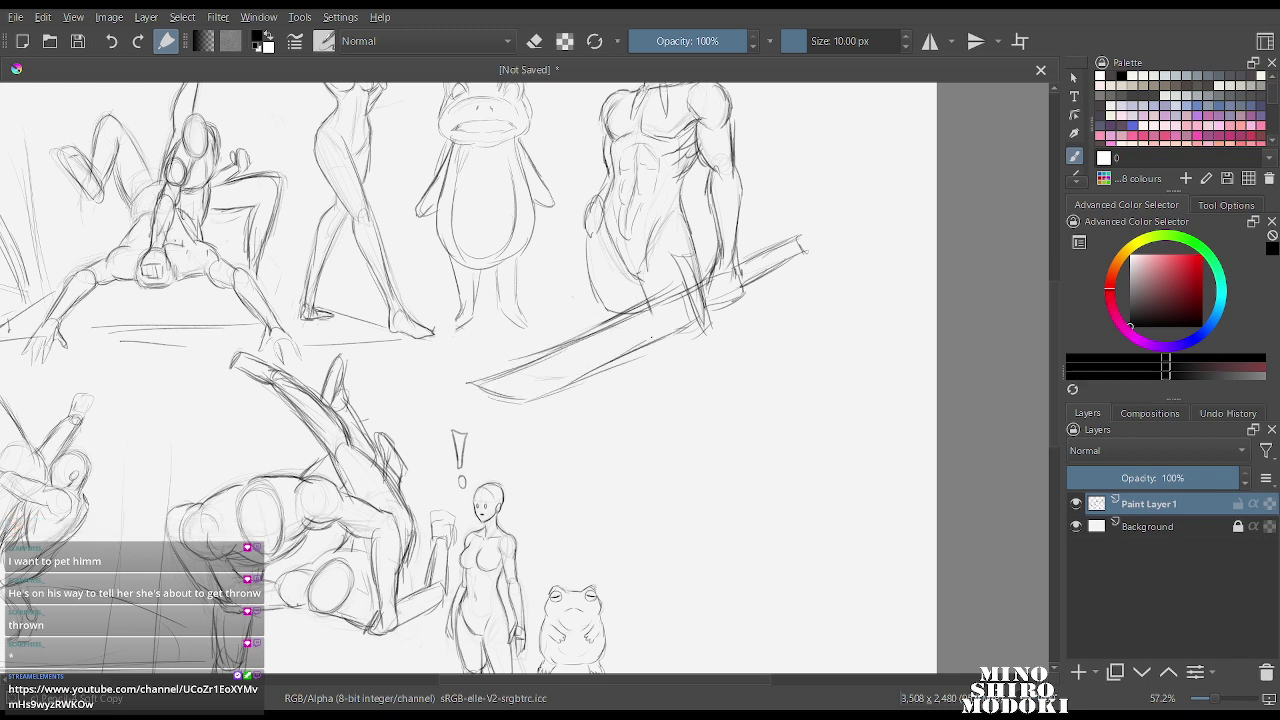
pyautogui.moveTo(621, 359)
pyautogui.mouseDown()
pyautogui.moveTo(748, 294)
pyautogui.moveTo(792, 248)
pyautogui.mouseUp()
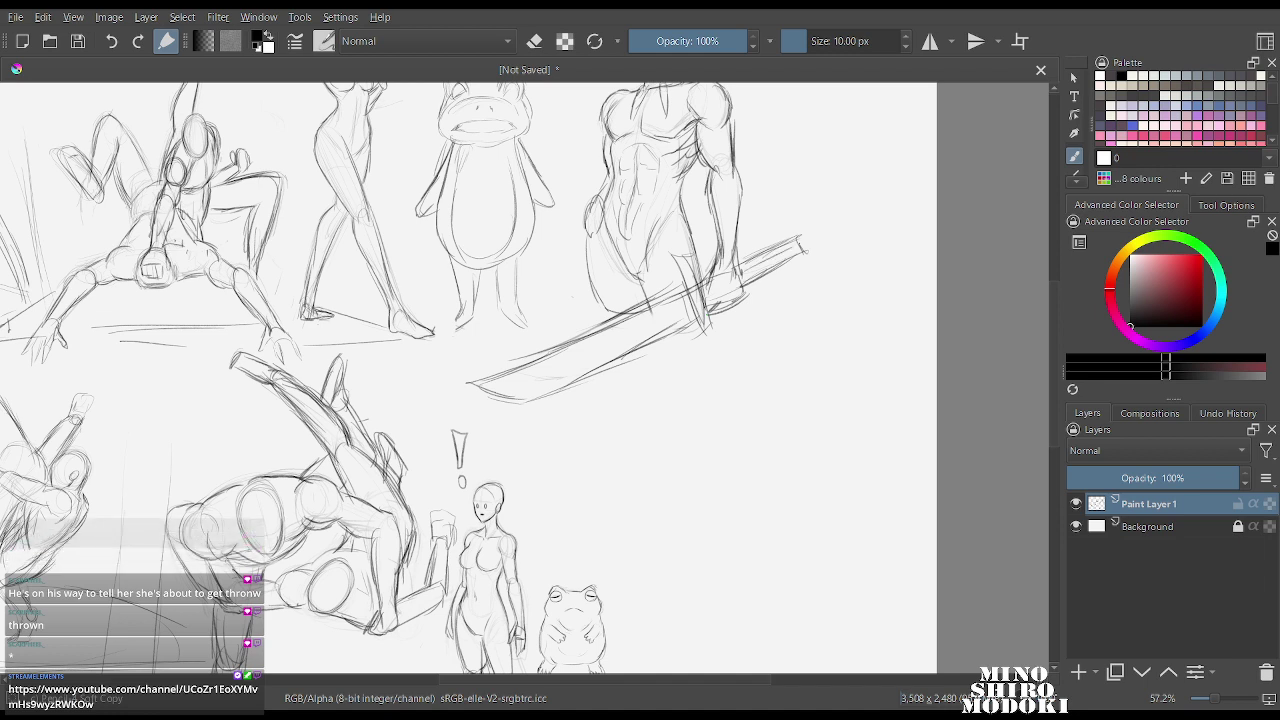
# Extend the end of the sword grip below the muscular torso figure's hand.
pyautogui.moveTo(704, 294)
pyautogui.mouseDown()
pyautogui.moveTo(688, 354)
pyautogui.moveTo(702, 352)
pyautogui.mouseUp()
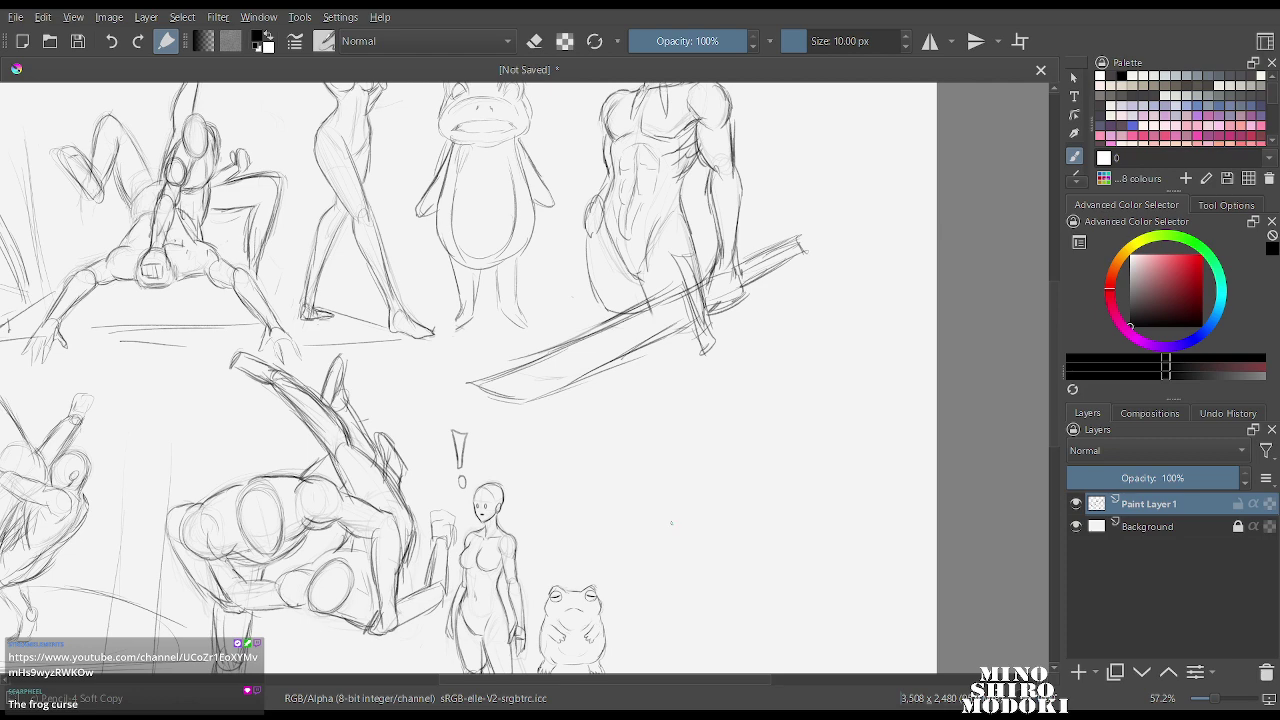
# Sketch a new figure's head with face guidelines, neck, shoulder line and curved spine in the empty area beside the frog.
pyautogui.scroll(3, 698, 410)
pyautogui.moveTo(622, 444)
pyautogui.mouseDown()
pyautogui.moveTo(523, 296)
pyautogui.moveTo(545, 230)
pyautogui.moveTo(527, 266)
pyautogui.mouseUp()
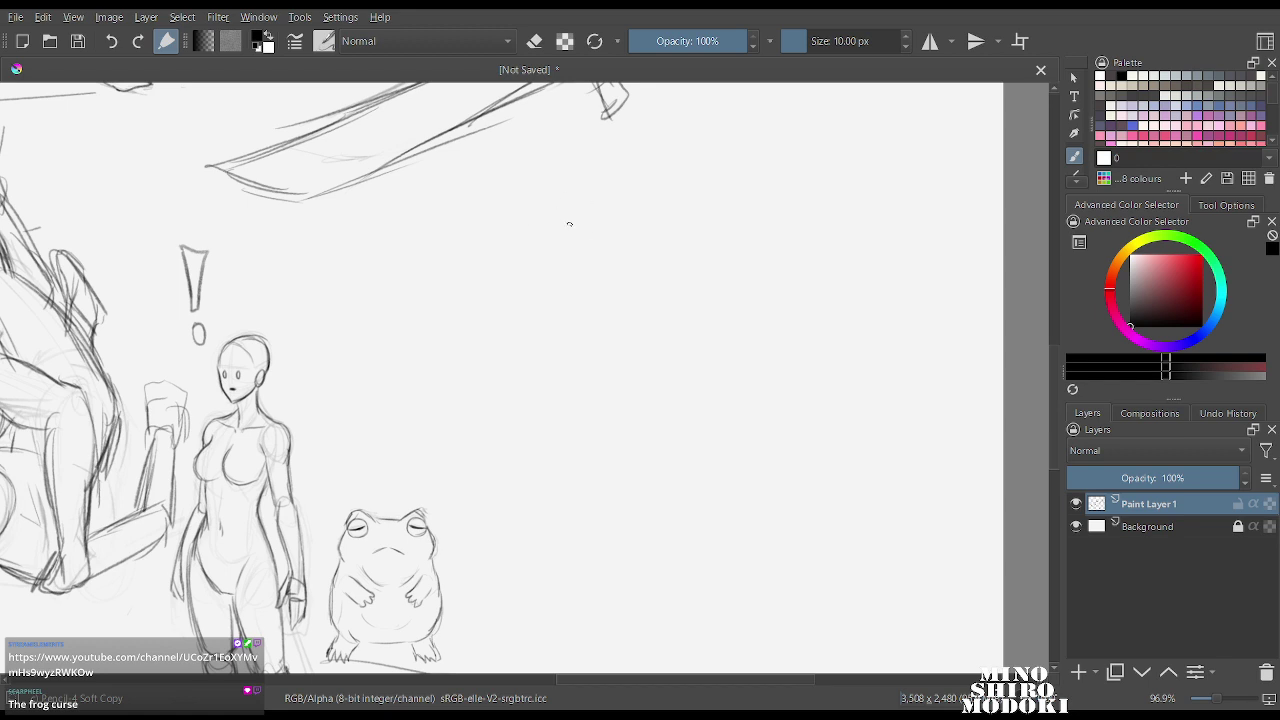
pyautogui.moveTo(572, 255)
pyautogui.mouseDown()
pyautogui.moveTo(602, 261)
pyautogui.moveTo(583, 283)
pyautogui.moveTo(622, 392)
pyautogui.mouseUp()
pyautogui.moveTo(579, 294)
pyautogui.mouseDown()
pyautogui.moveTo(552, 284)
pyautogui.moveTo(625, 282)
pyautogui.mouseUp()
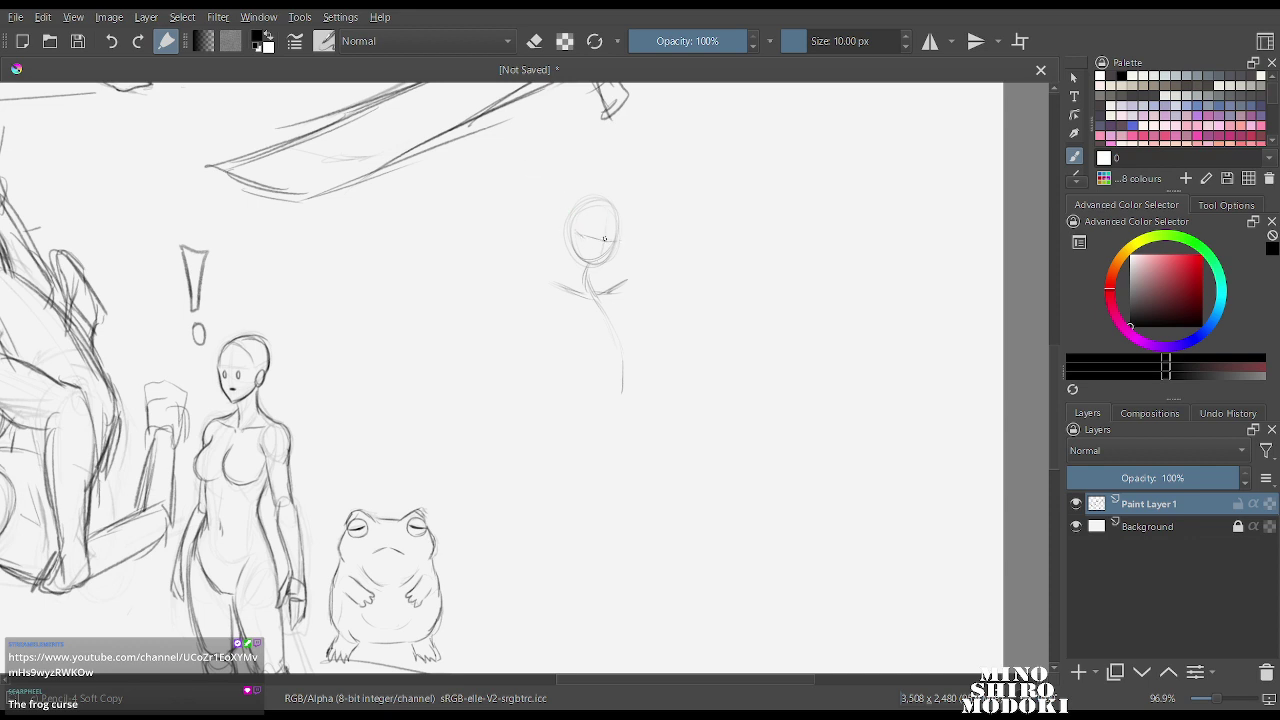
pyautogui.moveTo(585, 236); pyautogui.dragTo(600, 212)
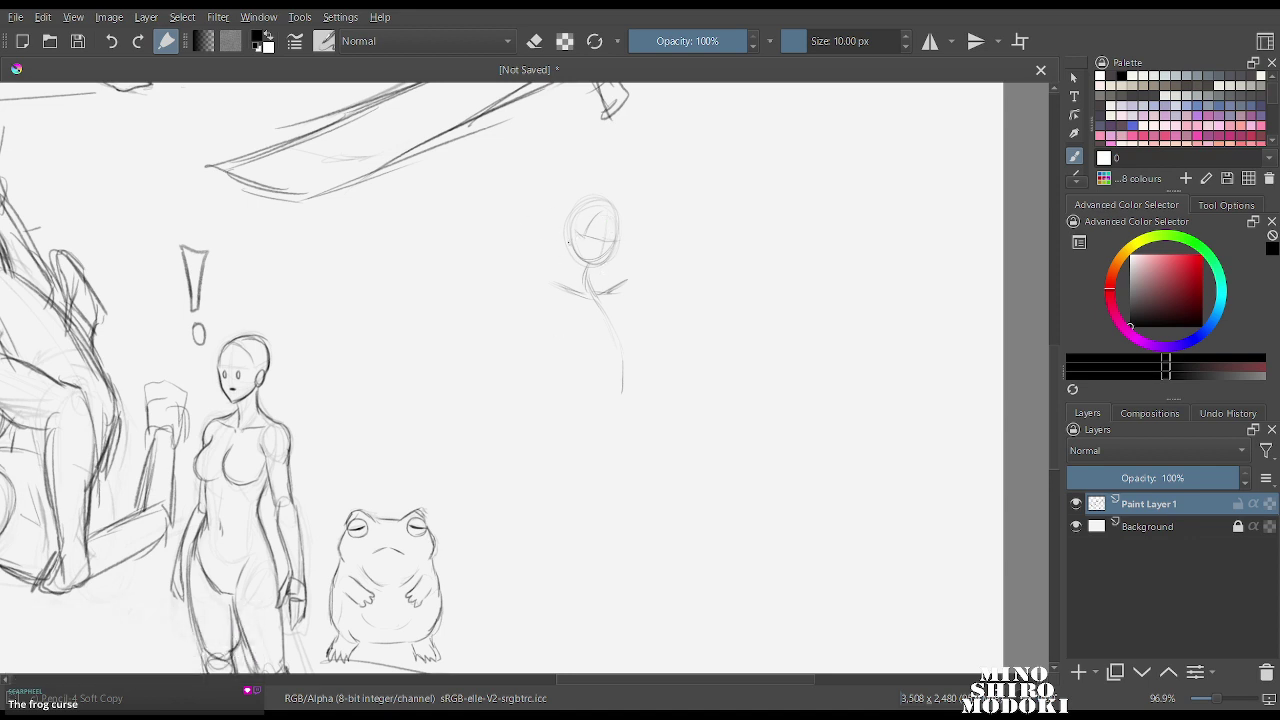
pyautogui.moveTo(568, 232)
pyautogui.mouseDown()
pyautogui.moveTo(576, 264)
pyautogui.moveTo(594, 266)
pyautogui.mouseUp()
pyautogui.moveTo(620, 222); pyautogui.dragTo(594, 274)
pyautogui.moveTo(578, 209)
pyautogui.mouseDown()
pyautogui.moveTo(566, 235)
pyautogui.moveTo(567, 219)
pyautogui.moveTo(604, 204)
pyautogui.moveTo(618, 220)
pyautogui.moveTo(594, 304)
pyautogui.mouseUp()
pyautogui.moveTo(573, 260); pyautogui.dragTo(610, 334)
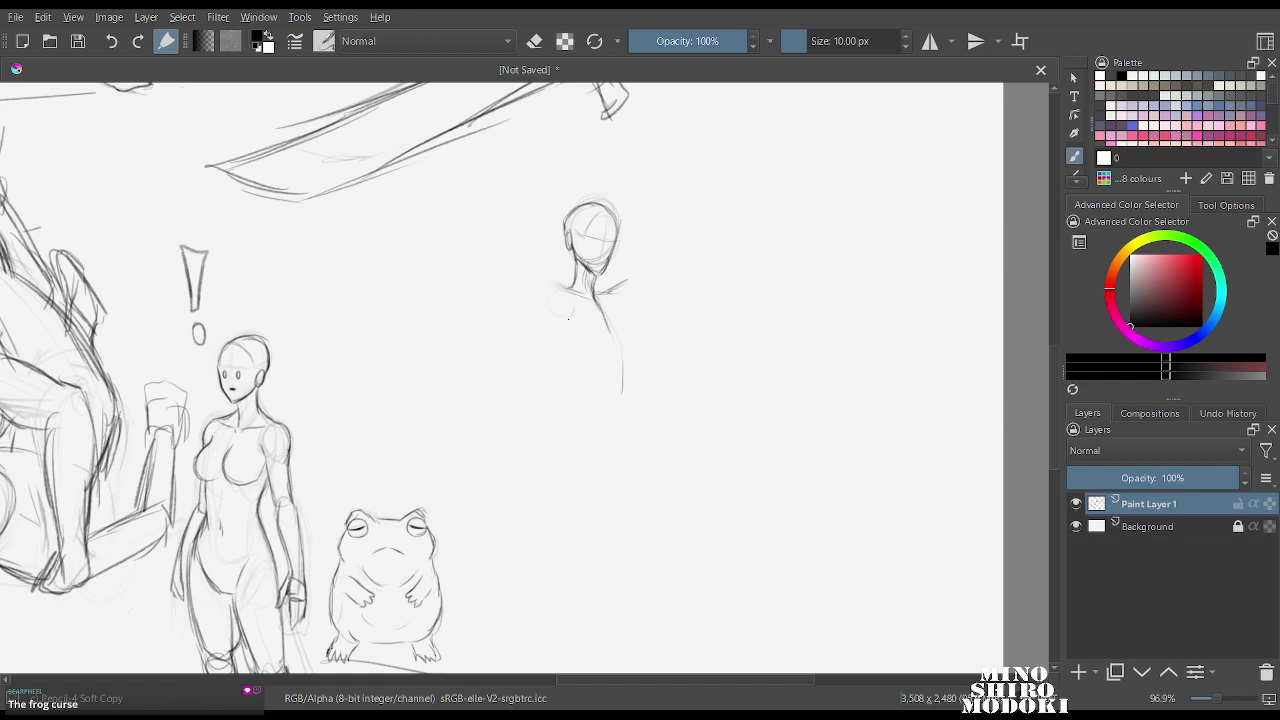
# Sketch the new figure's shoulders, ribcage, narrow waist and upper hips around the curved spine.
pyautogui.moveTo(570, 292)
pyautogui.mouseDown()
pyautogui.moveTo(611, 292)
pyautogui.moveTo(622, 299)
pyautogui.moveTo(598, 292)
pyautogui.moveTo(617, 312)
pyautogui.moveTo(610, 301)
pyautogui.moveTo(575, 360)
pyautogui.moveTo(604, 368)
pyautogui.mouseUp()
pyautogui.moveTo(610, 300)
pyautogui.mouseDown()
pyautogui.moveTo(600, 369)
pyautogui.moveTo(618, 340)
pyautogui.moveTo(624, 357)
pyautogui.moveTo(608, 315)
pyautogui.moveTo(616, 434)
pyautogui.mouseUp()
pyautogui.moveTo(592, 366)
pyautogui.mouseDown()
pyautogui.moveTo(561, 436)
pyautogui.moveTo(609, 452)
pyautogui.mouseUp()
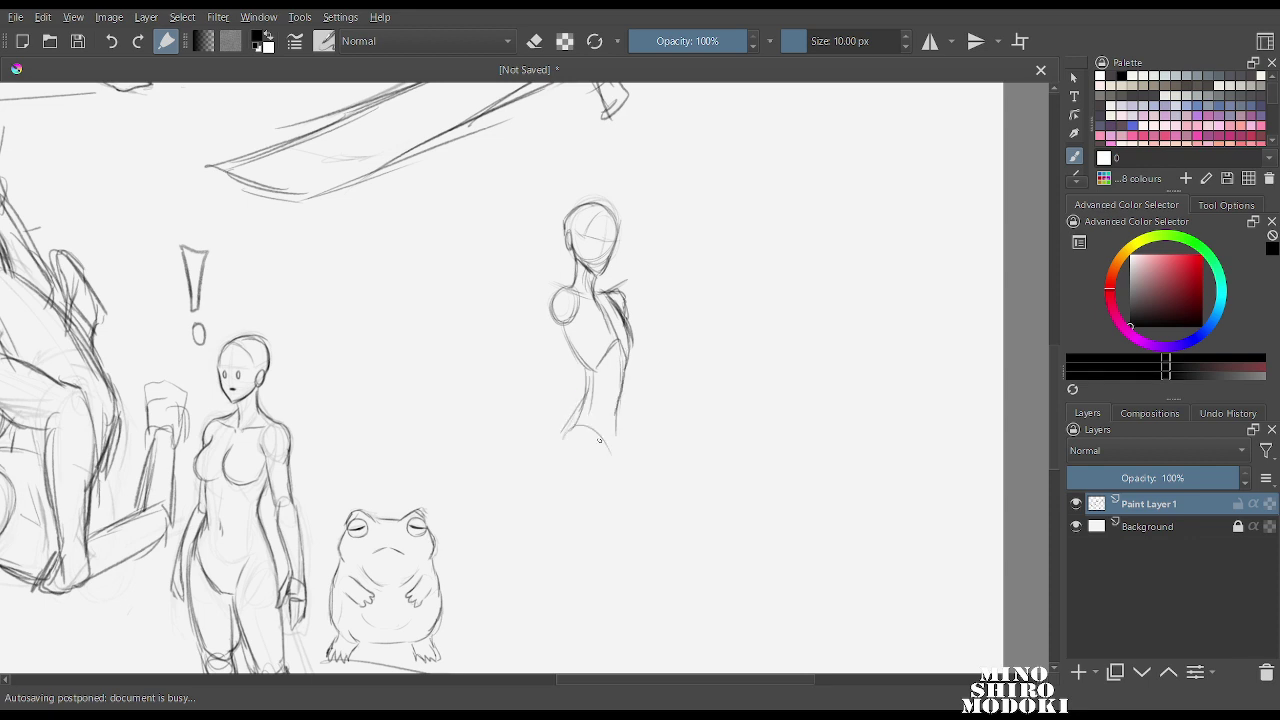
pyautogui.moveTo(586, 352); pyautogui.dragTo(570, 380)
pyautogui.moveTo(566, 322)
pyautogui.mouseDown()
pyautogui.moveTo(577, 360)
pyautogui.moveTo(570, 404)
pyautogui.mouseUp()
pyautogui.moveTo(583, 376)
pyautogui.mouseDown()
pyautogui.moveTo(548, 420)
pyautogui.moveTo(556, 432)
pyautogui.mouseUp()
pyautogui.moveTo(576, 396)
pyautogui.mouseDown()
pyautogui.moveTo(555, 444)
pyautogui.moveTo(612, 466)
pyautogui.mouseUp()
pyautogui.moveTo(560, 428)
pyautogui.mouseDown()
pyautogui.moveTo(574, 466)
pyautogui.moveTo(592, 452)
pyautogui.mouseUp()
pyautogui.moveTo(594, 430); pyautogui.dragTo(610, 453)
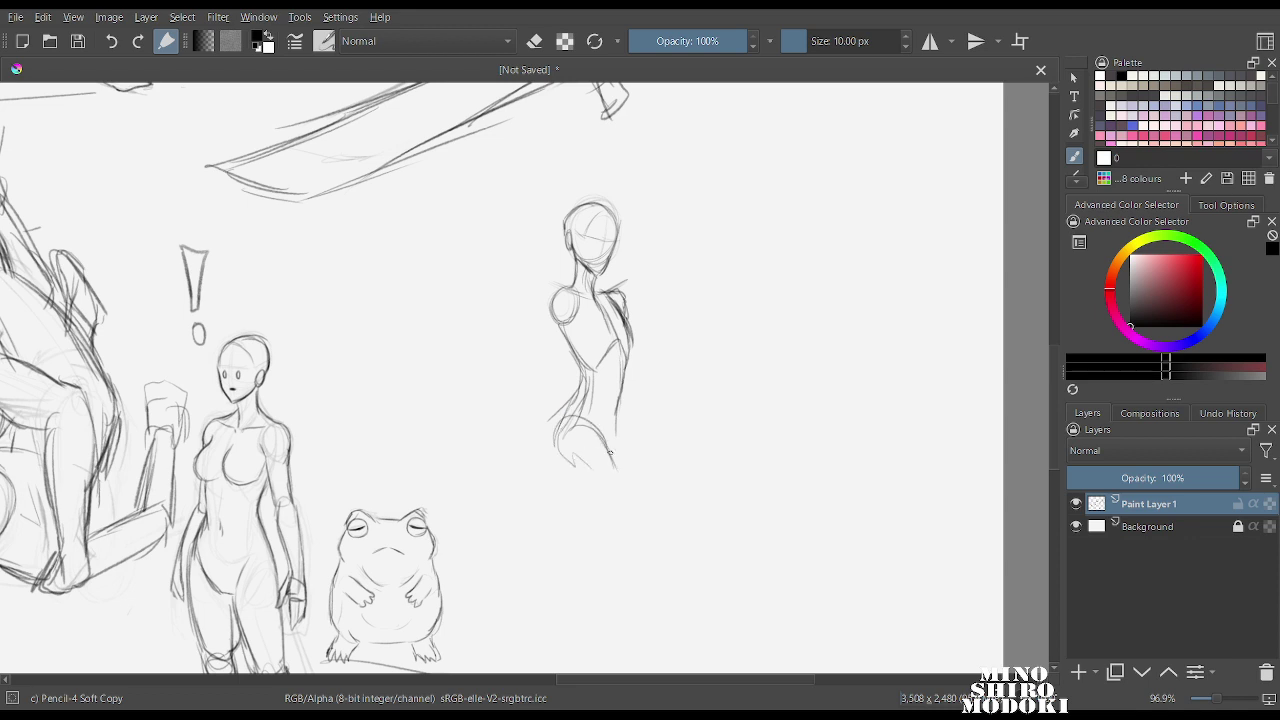
# Finish the lower abdomen and lay in gesture lines for one bent leg and one outstretched leg of the seated figure.
pyautogui.moveTo(629, 366)
pyautogui.mouseDown()
pyautogui.moveTo(637, 446)
pyautogui.moveTo(618, 466)
pyautogui.moveTo(615, 415)
pyautogui.moveTo(672, 410)
pyautogui.mouseUp()
pyautogui.moveTo(578, 440)
pyautogui.mouseDown()
pyautogui.moveTo(742, 393)
pyautogui.moveTo(702, 598)
pyautogui.mouseUp()
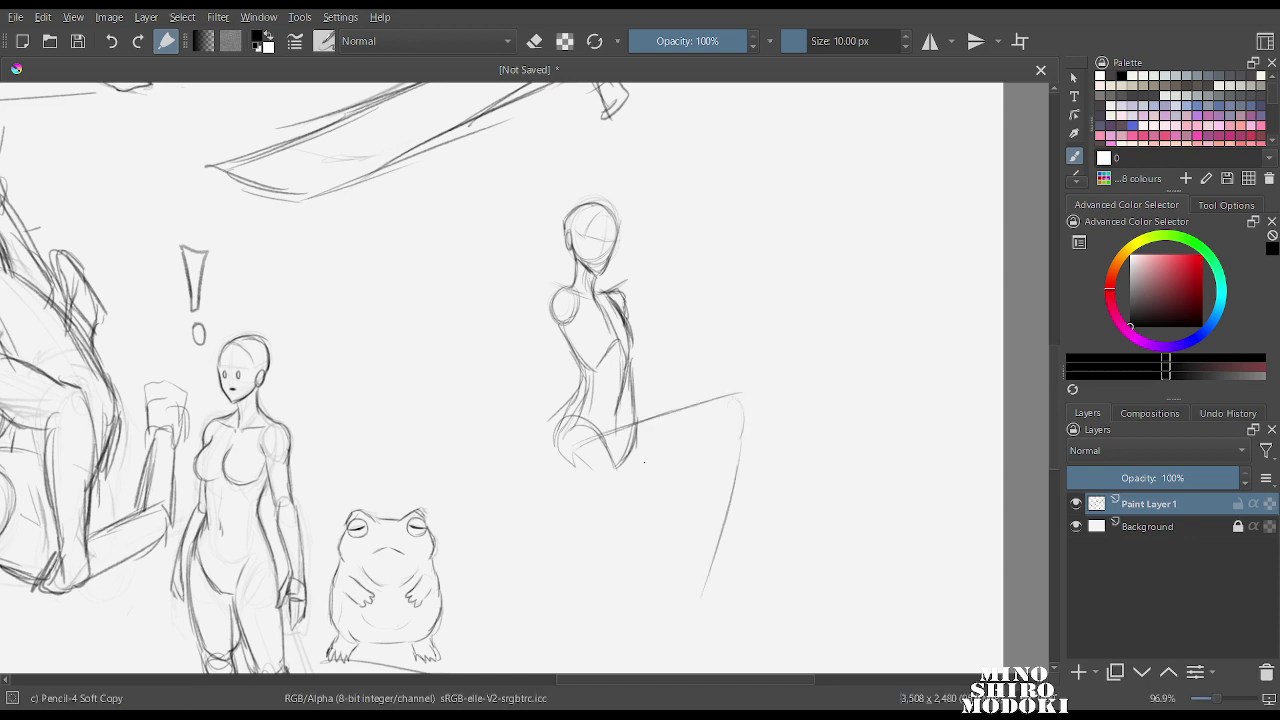
pyautogui.moveTo(632, 453); pyautogui.dragTo(877, 649)
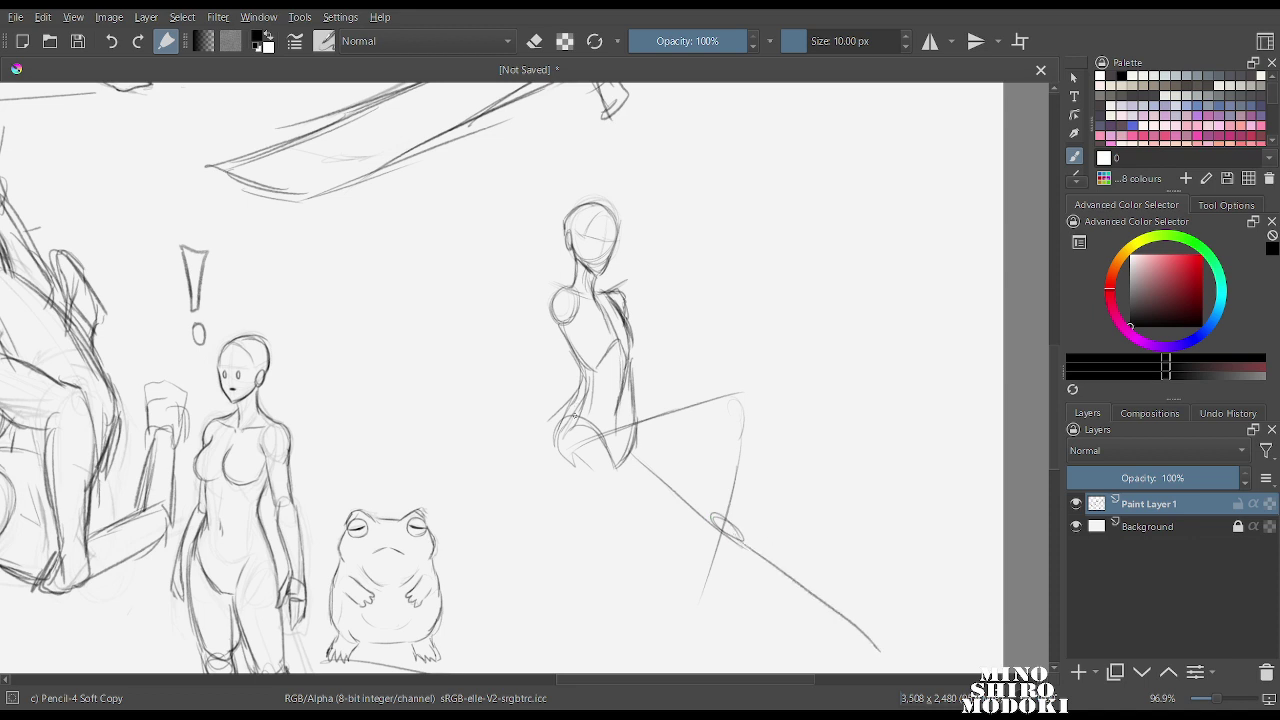
# Build up the seated figure's rounded hip, raised thigh, knee and bent shin over the gesture lines.
pyautogui.moveTo(566, 412)
pyautogui.mouseDown()
pyautogui.moveTo(556, 475)
pyautogui.moveTo(588, 500)
pyautogui.mouseUp()
pyautogui.moveTo(562, 450)
pyautogui.mouseDown()
pyautogui.moveTo(610, 419)
pyautogui.moveTo(728, 393)
pyautogui.mouseUp()
pyautogui.moveTo(557, 455)
pyautogui.mouseDown()
pyautogui.moveTo(597, 488)
pyautogui.moveTo(660, 466)
pyautogui.mouseUp()
pyautogui.moveTo(584, 494)
pyautogui.mouseDown()
pyautogui.moveTo(678, 458)
pyautogui.moveTo(740, 404)
pyautogui.moveTo(738, 460)
pyautogui.moveTo(698, 443)
pyautogui.moveTo(691, 535)
pyautogui.mouseUp()
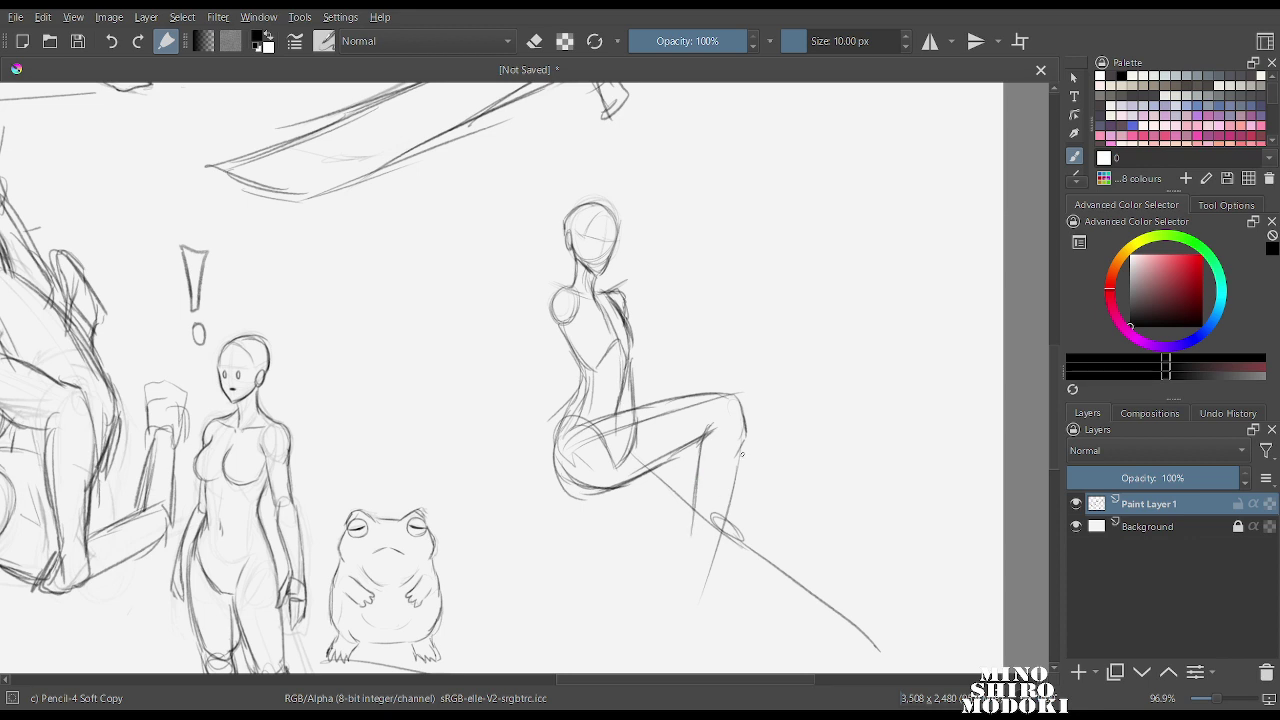
pyautogui.moveTo(743, 446); pyautogui.dragTo(697, 574)
pyautogui.moveTo(698, 448); pyautogui.dragTo(678, 592)
pyautogui.moveTo(718, 498); pyautogui.dragTo(690, 593)
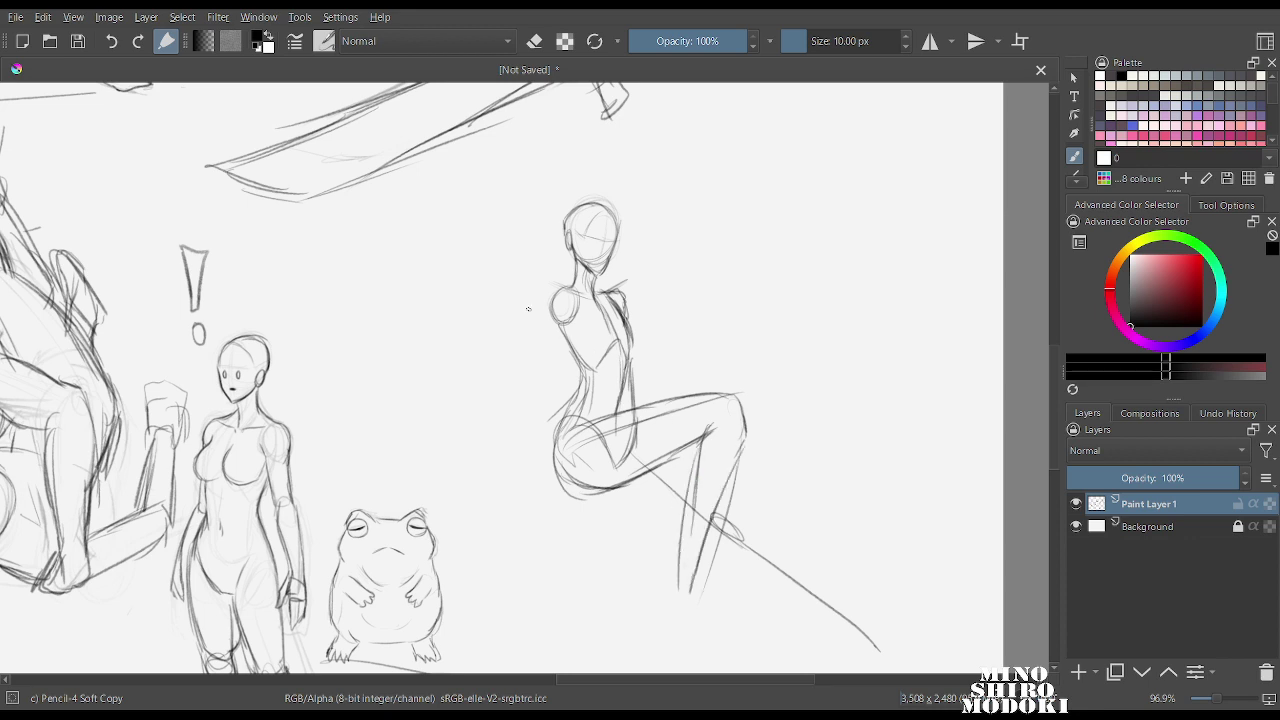
# Draw the straight arm propped behind the seated figure with elbow joint and flat hand, and indicate the far arm.
pyautogui.moveTo(550, 330); pyautogui.dragTo(540, 366)
pyautogui.moveTo(552, 300); pyautogui.dragTo(538, 372)
pyautogui.moveTo(550, 312)
pyautogui.mouseDown()
pyautogui.moveTo(558, 290)
pyautogui.moveTo(582, 300)
pyautogui.moveTo(570, 350)
pyautogui.mouseUp()
pyautogui.moveTo(574, 316); pyautogui.dragTo(540, 394)
pyautogui.moveTo(568, 336); pyautogui.dragTo(540, 400)
pyautogui.moveTo(536, 380)
pyautogui.mouseDown()
pyautogui.moveTo(557, 388)
pyautogui.moveTo(516, 476)
pyautogui.mouseUp()
pyautogui.moveTo(546, 406); pyautogui.dragTo(512, 494)
pyautogui.moveTo(552, 396); pyautogui.dragTo(524, 484)
pyautogui.moveTo(524, 468); pyautogui.dragTo(506, 502)
pyautogui.moveTo(512, 496)
pyautogui.mouseDown()
pyautogui.moveTo(500, 504)
pyautogui.moveTo(537, 500)
pyautogui.mouseUp()
pyautogui.moveTo(537, 504); pyautogui.dragTo(520, 500)
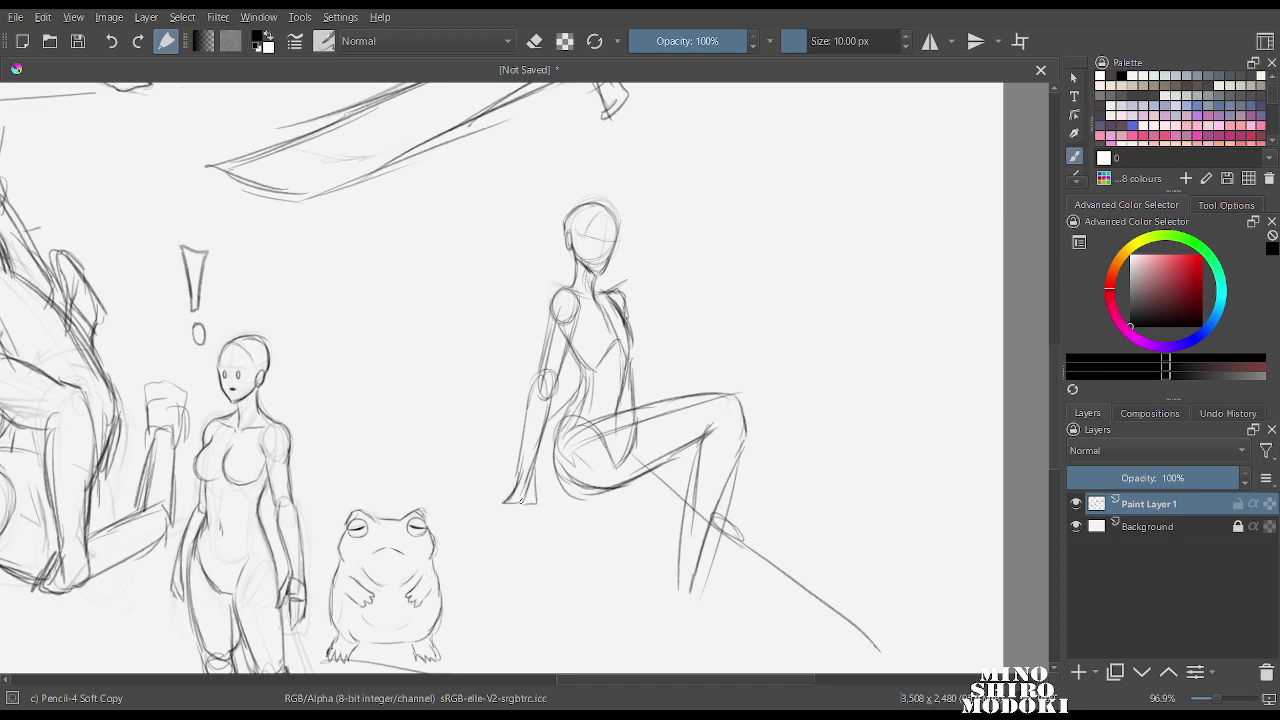
pyautogui.moveTo(635, 362); pyautogui.dragTo(649, 398)
pyautogui.moveTo(645, 386); pyautogui.dragTo(655, 406)
# Check the pose mirrored and block in the outstretched leg's thigh and shin passing behind the bent leg.
pyautogui.press('m')
pyautogui.scroll(-3, 733, 310)
pyautogui.scroll(3, 733, 310)
pyautogui.press('m')
pyautogui.scroll(1, 733, 310)
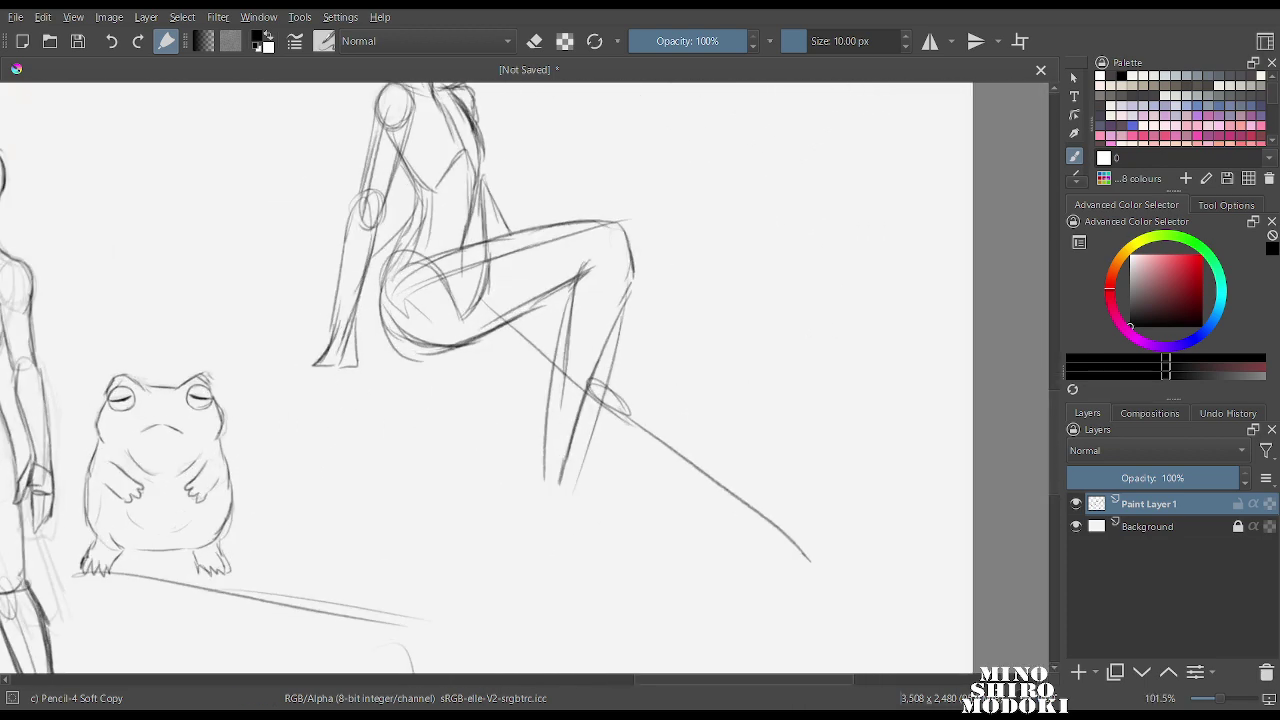
pyautogui.moveTo(395, 256)
pyautogui.mouseDown()
pyautogui.moveTo(429, 330)
pyautogui.moveTo(476, 345)
pyautogui.mouseUp()
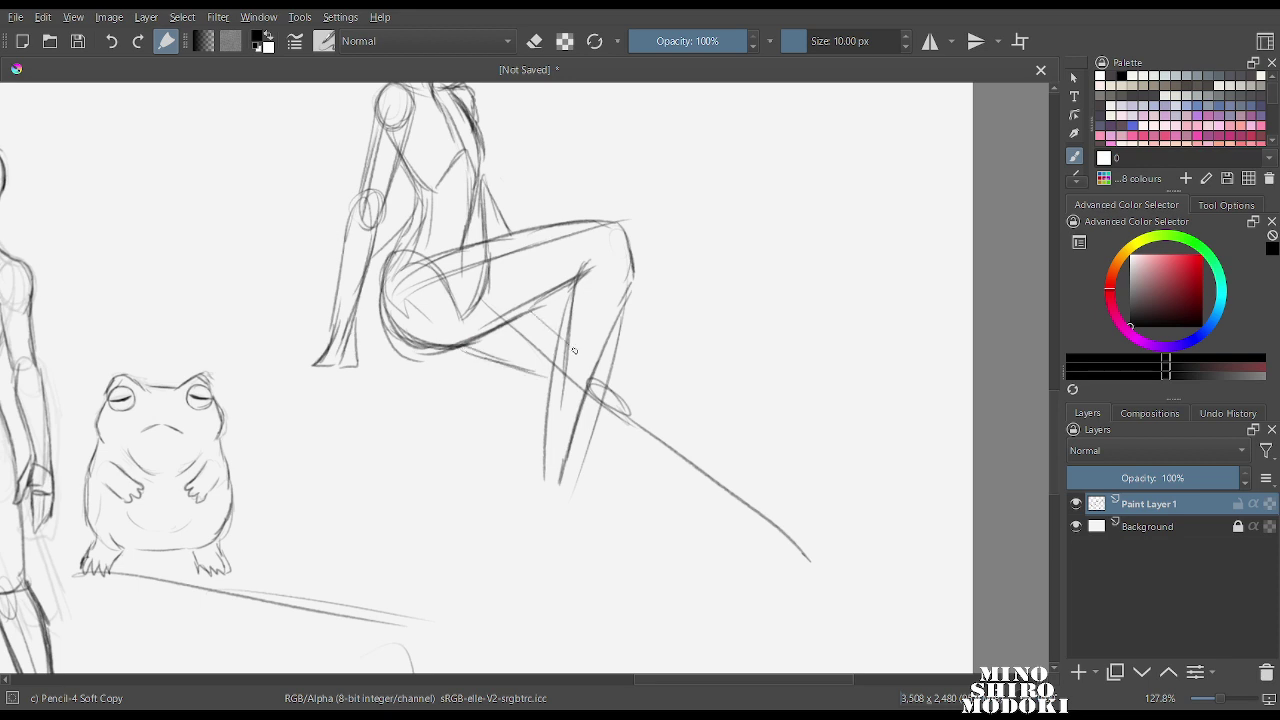
pyautogui.moveTo(538, 313); pyautogui.dragTo(580, 356)
pyautogui.moveTo(550, 323); pyautogui.dragTo(583, 357)
pyautogui.moveTo(606, 414)
pyautogui.mouseDown()
pyautogui.moveTo(690, 492)
pyautogui.moveTo(718, 482)
pyautogui.moveTo(756, 508)
pyautogui.mouseUp()
pyautogui.moveTo(662, 428); pyautogui.dragTo(760, 532)
pyautogui.moveTo(650, 478); pyautogui.dragTo(742, 544)
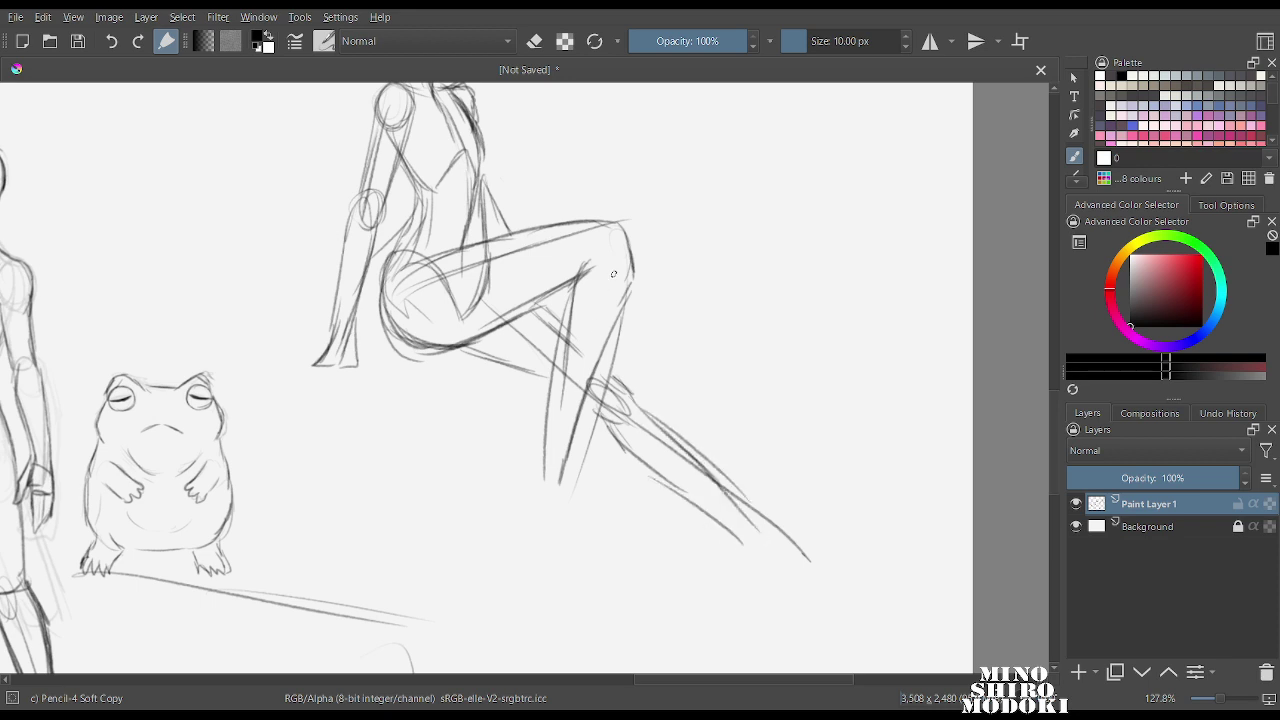
# Firm up both edges of the bent leg's shin and mark its ankle.
pyautogui.moveTo(586, 262)
pyautogui.mouseDown()
pyautogui.moveTo(555, 507)
pyautogui.moveTo(554, 330)
pyautogui.mouseUp()
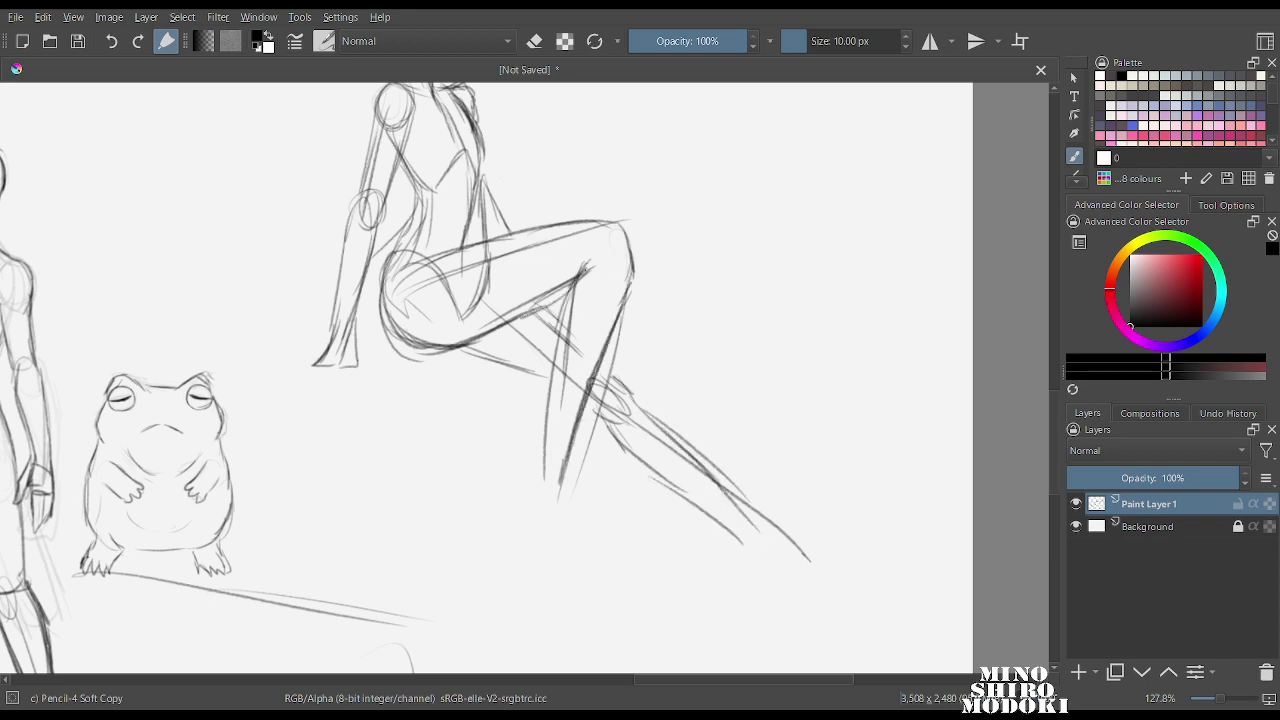
pyautogui.moveTo(585, 269); pyautogui.dragTo(547, 478)
pyautogui.moveTo(610, 322); pyautogui.dragTo(566, 470)
pyautogui.moveTo(572, 418); pyautogui.dragTo(562, 493)
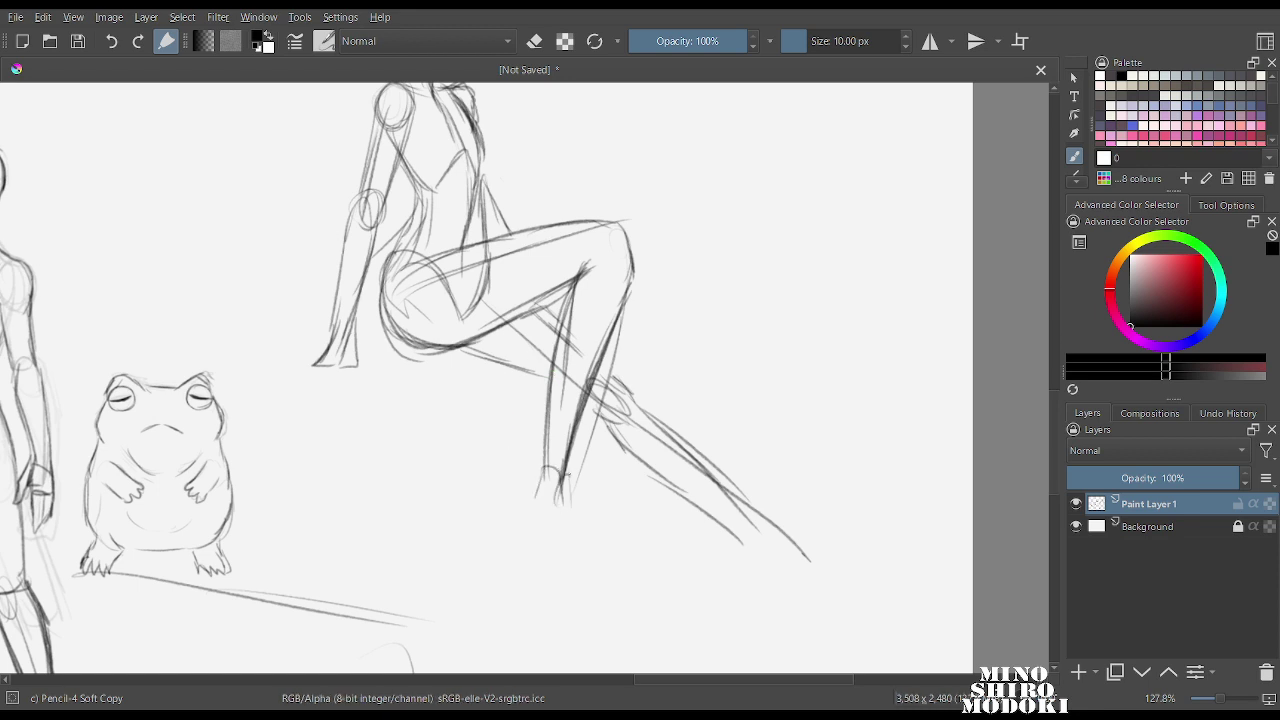
# Draw the bent leg's foot in a high-heeled shoe, and strengthen the calf and the far thigh's underside.
pyautogui.moveTo(568, 474); pyautogui.dragTo(580, 522)
pyautogui.moveTo(565, 476); pyautogui.dragTo(577, 543)
pyautogui.moveTo(629, 296); pyautogui.dragTo(565, 474)
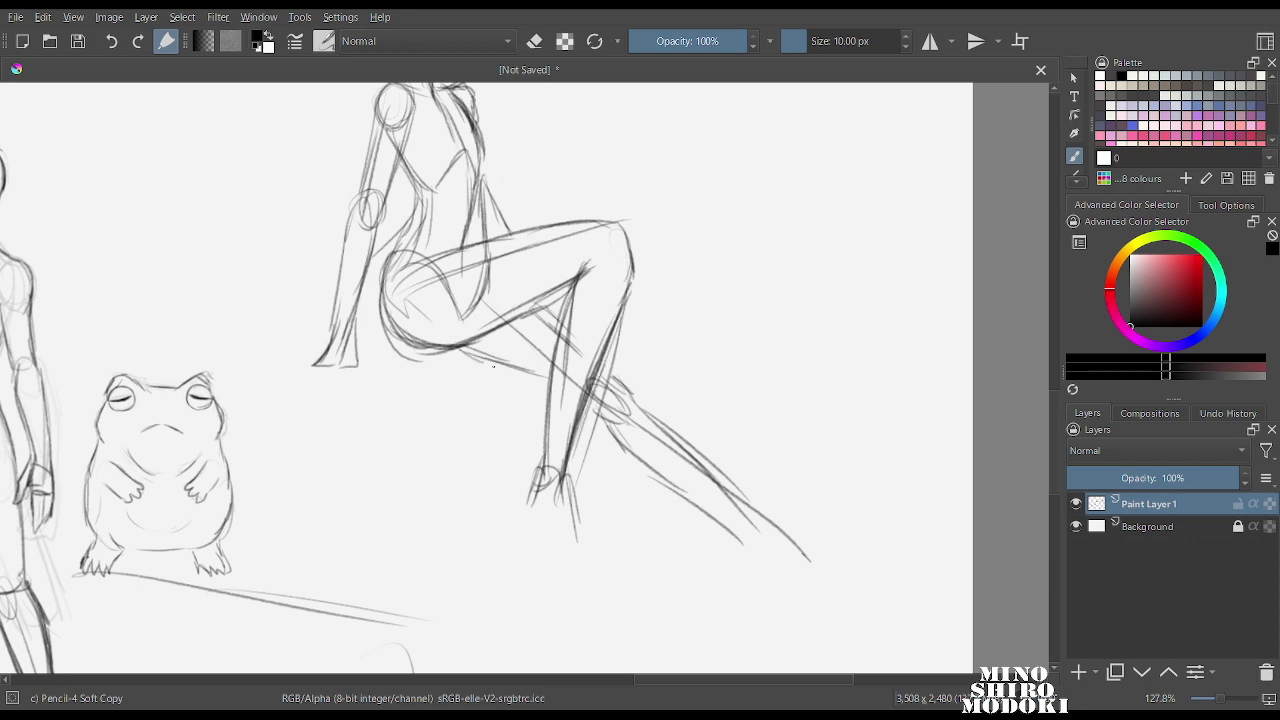
pyautogui.moveTo(484, 361); pyautogui.dragTo(549, 387)
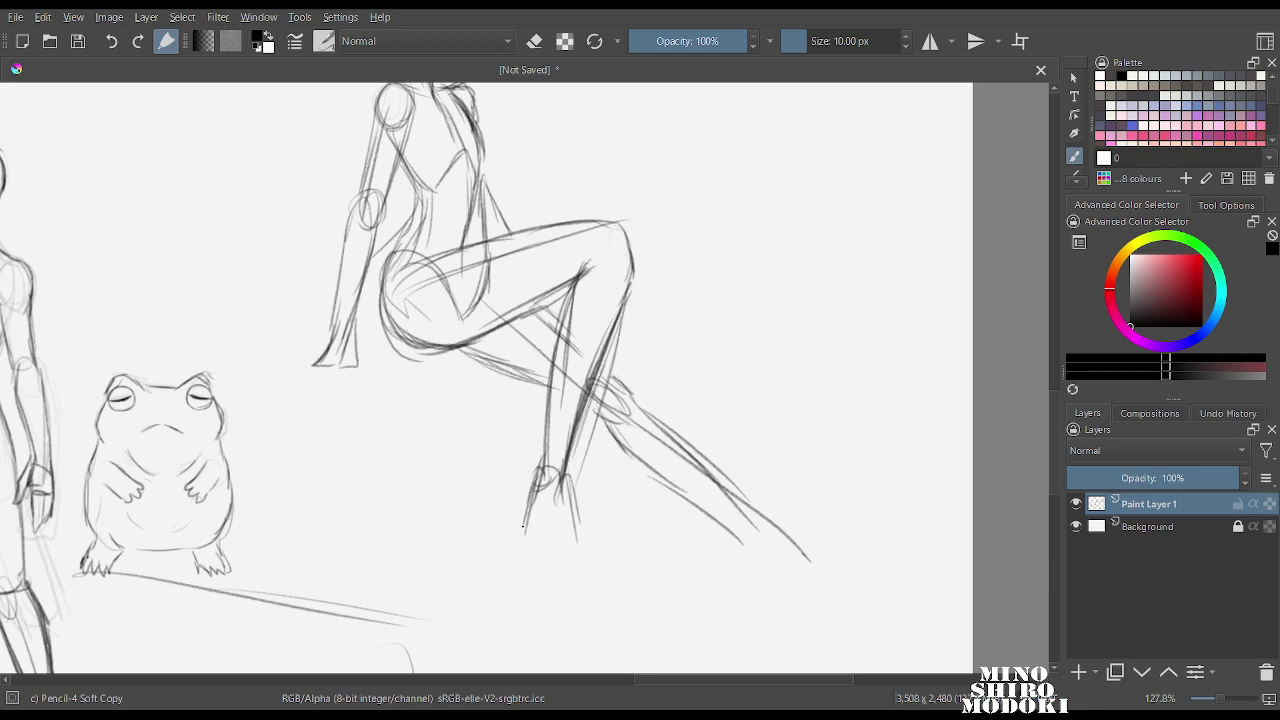
pyautogui.moveTo(541, 474)
pyautogui.mouseDown()
pyautogui.moveTo(572, 514)
pyautogui.moveTo(566, 470)
pyautogui.mouseUp()
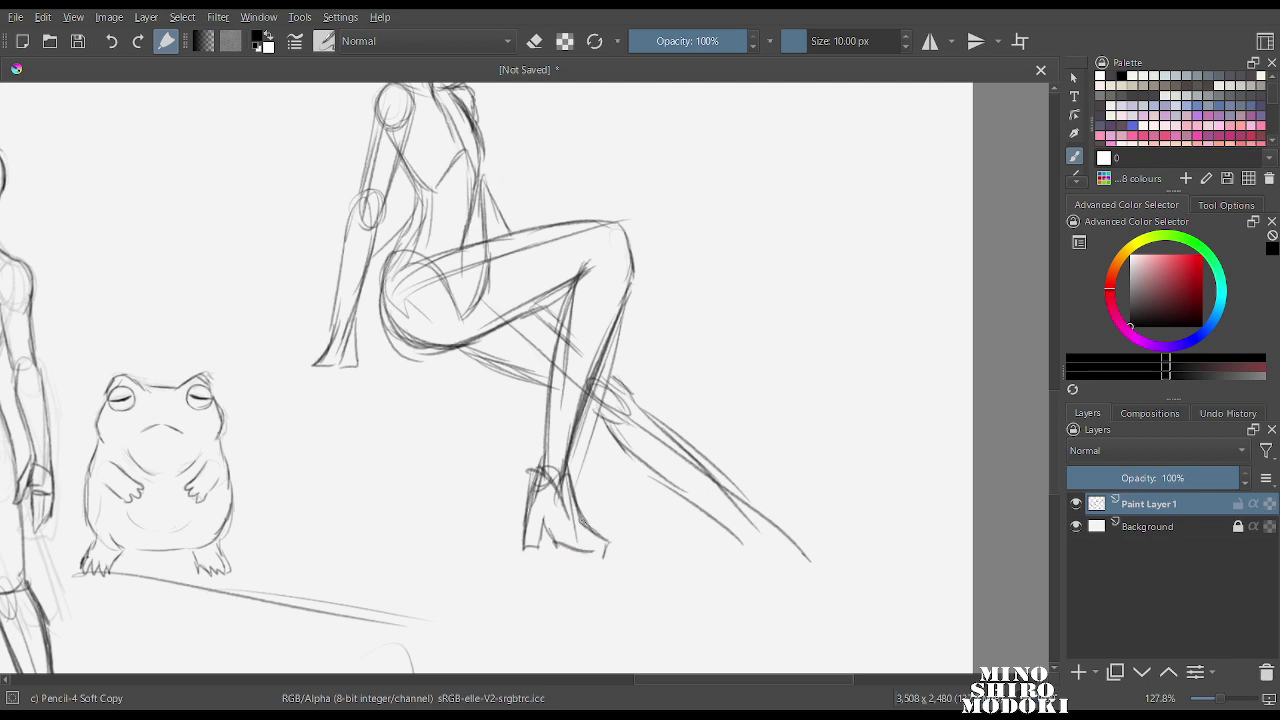
pyautogui.moveTo(566, 478); pyautogui.dragTo(602, 544)
pyautogui.moveTo(631, 300); pyautogui.dragTo(572, 477)
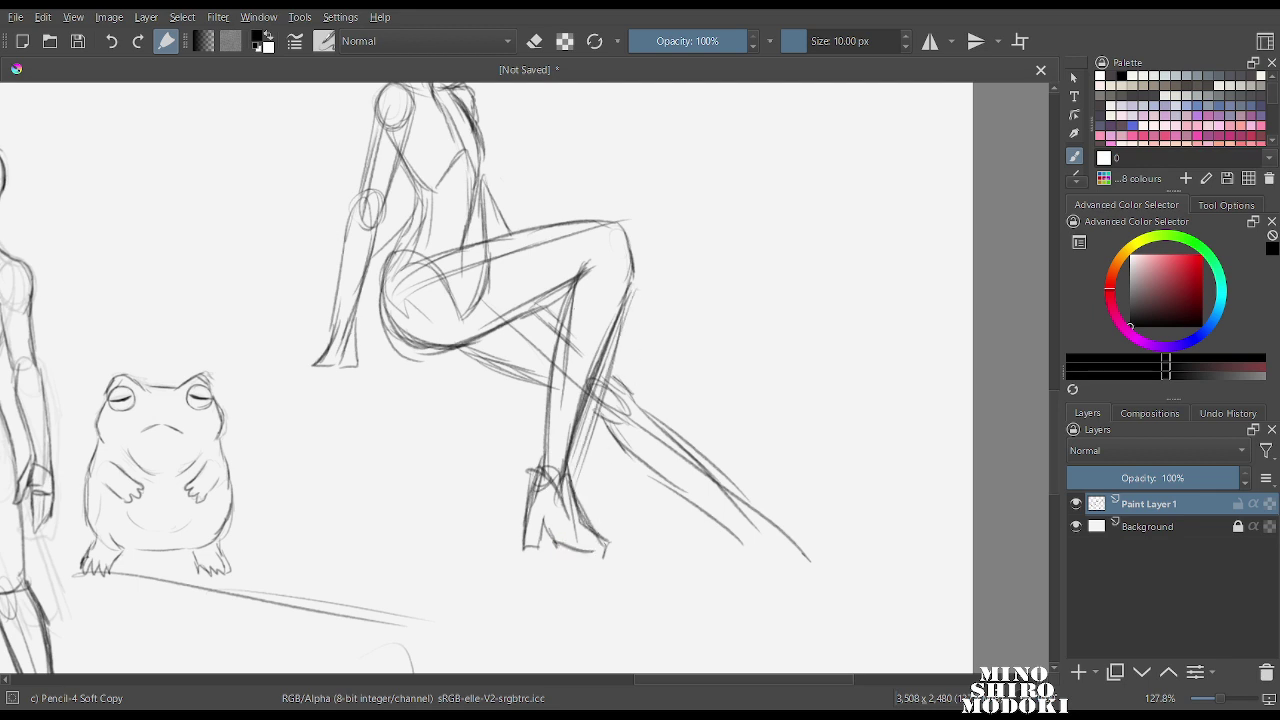
# Shape the outstretched leg's calf and shin contours and add its pointed high-heeled foot.
pyautogui.moveTo(608, 423)
pyautogui.mouseDown()
pyautogui.moveTo(682, 504)
pyautogui.moveTo(726, 530)
pyautogui.mouseUp()
pyautogui.moveTo(700, 462); pyautogui.dragTo(790, 553)
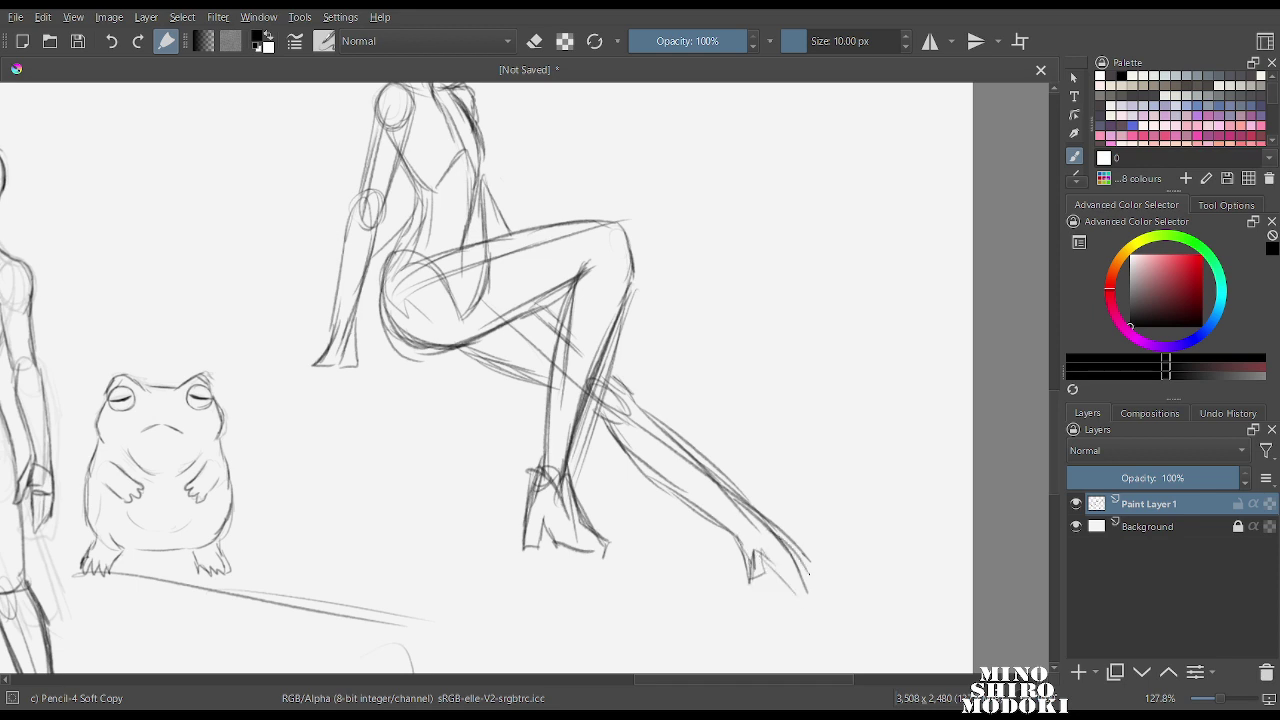
pyautogui.moveTo(784, 536); pyautogui.dragTo(824, 594)
pyautogui.moveTo(635, 457); pyautogui.dragTo(715, 511)
pyautogui.moveTo(627, 383); pyautogui.dragTo(738, 497)
# Fade the whole seated figure to a light underdrawing with the Eraser Soft brush enlarged to 215 px.
pyautogui.scroll(-8, 717, 344)
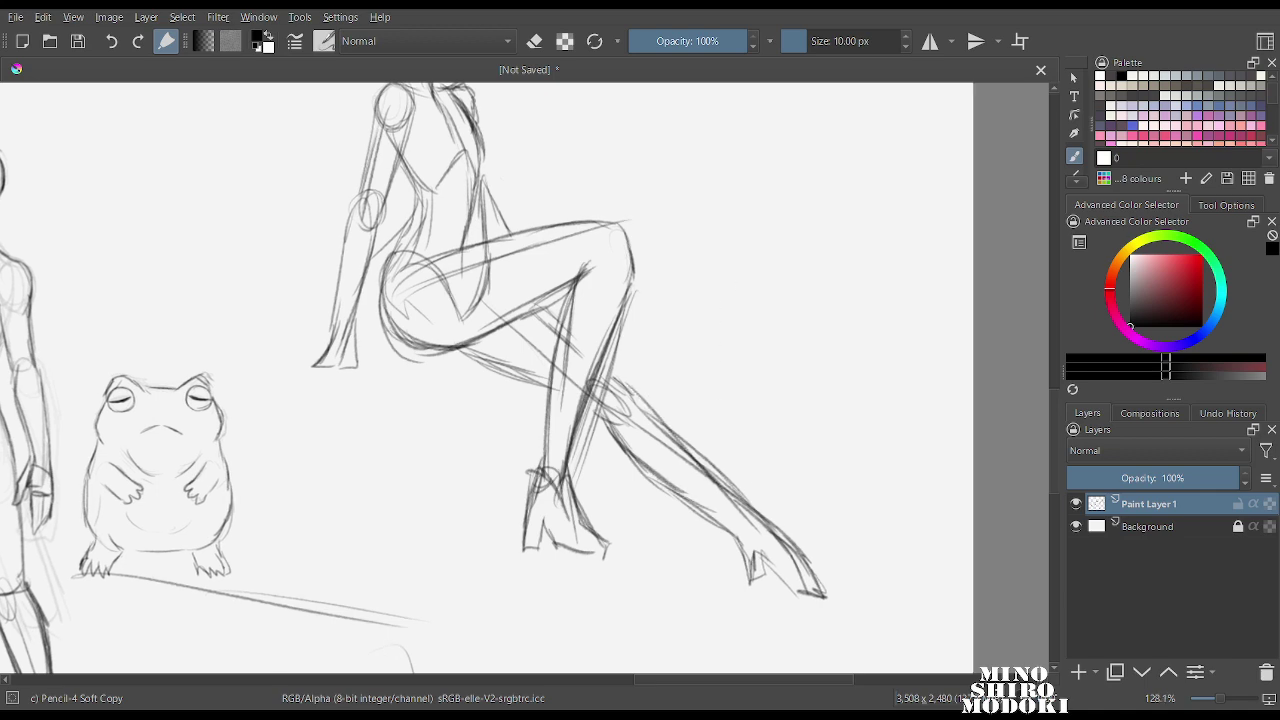
pyautogui.scroll(5, 730, 304)
pyautogui.scroll(2, 717, 347)
pyautogui.rightClick(721, 277)
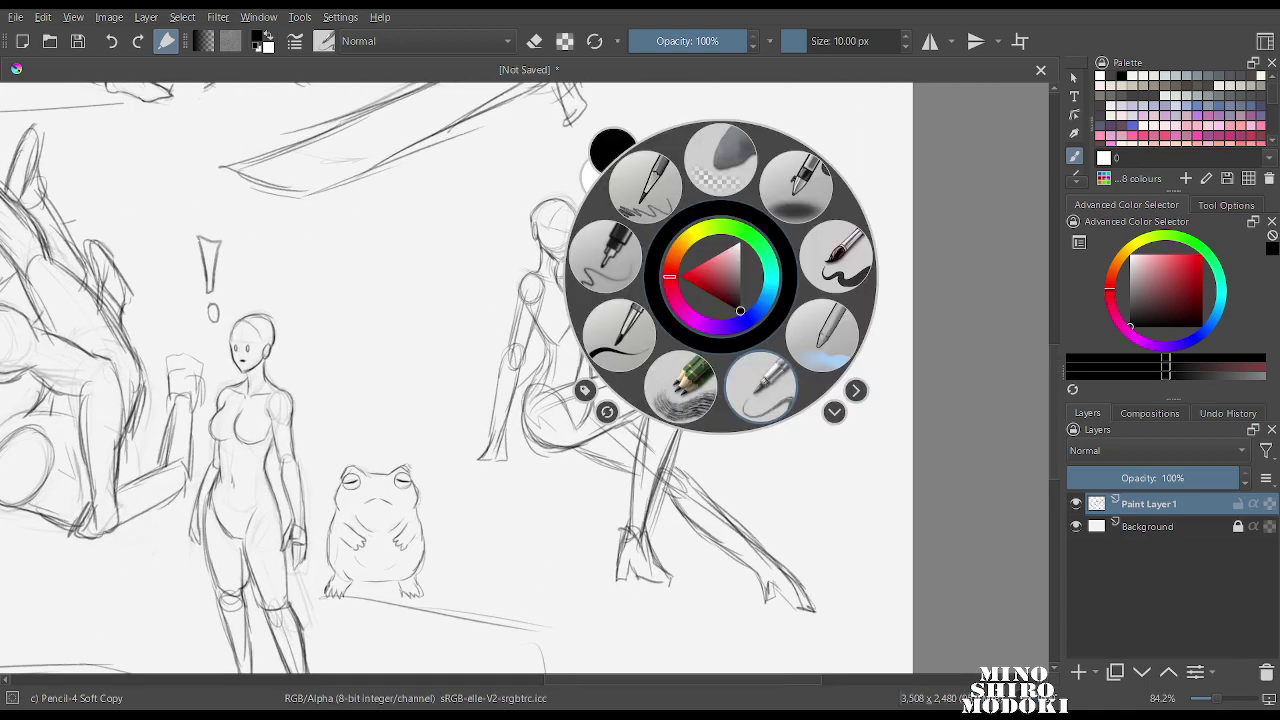
pyautogui.click(727, 160)
pyautogui.press(']')
pyautogui.press(']')
pyautogui.press(']')
pyautogui.press(']')
pyautogui.press(']')
pyautogui.press(']')
pyautogui.press(']')
pyautogui.press(']')
pyautogui.press(']')
pyautogui.press(']')
pyautogui.moveTo(595, 155)
pyautogui.mouseDown()
pyautogui.moveTo(611, 186)
pyautogui.moveTo(549, 410)
pyautogui.moveTo(592, 419)
pyautogui.moveTo(619, 483)
pyautogui.moveTo(659, 384)
pyautogui.moveTo(668, 462)
pyautogui.moveTo(788, 603)
pyautogui.moveTo(612, 543)
pyautogui.moveTo(543, 317)
pyautogui.moveTo(597, 336)
pyautogui.moveTo(651, 460)
pyautogui.moveTo(685, 440)
pyautogui.mouseUp()
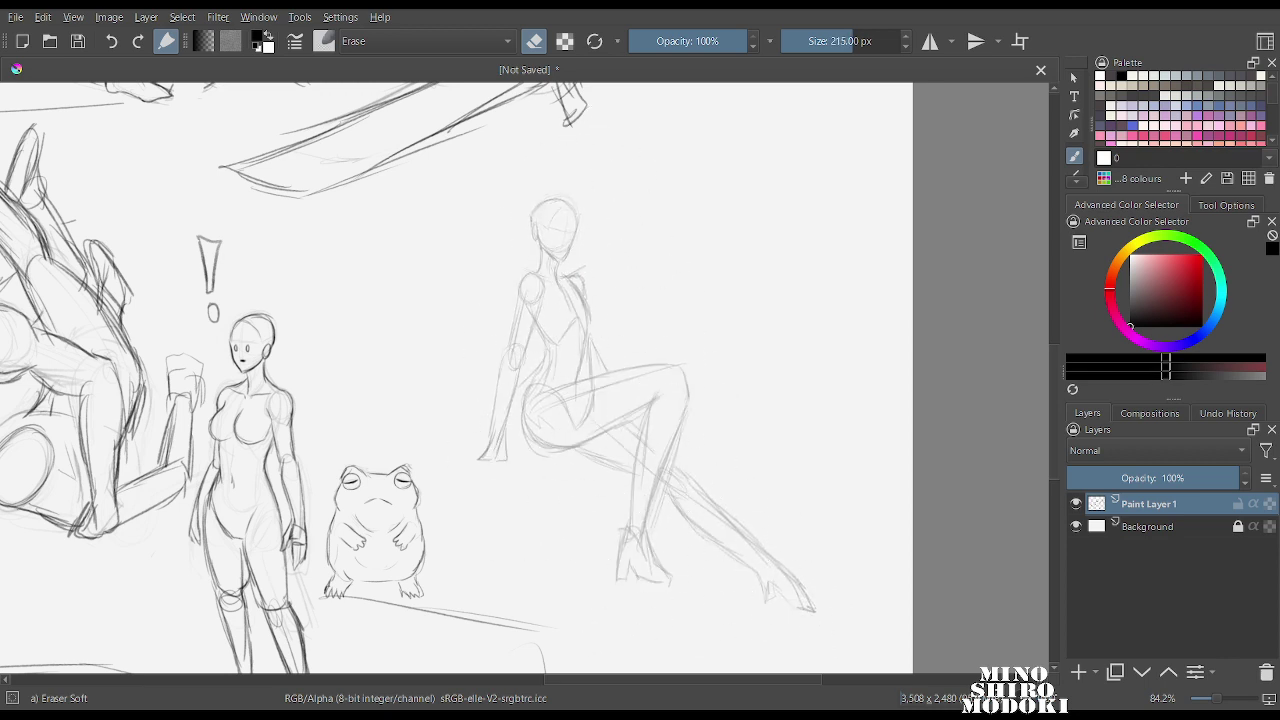
# Switch back to the Pencil-4 Soft brush and draw dark jaw and cheek lines over the seated figure's faded face.
pyautogui.scroll(5, 565, 365)
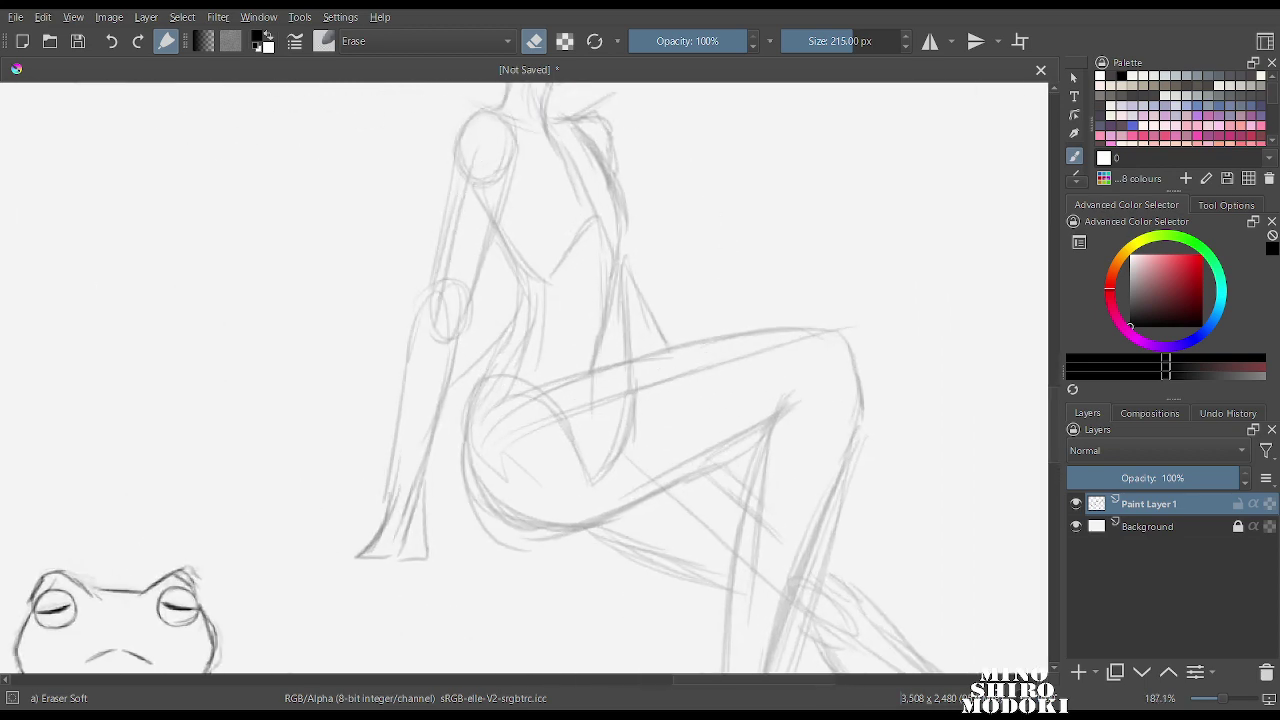
pyautogui.moveTo(560, 250); pyautogui.dragTo(548, 545)
pyautogui.scroll(3, 565, 300)
pyautogui.rightClick(535, 385)
pyautogui.click(576, 494)
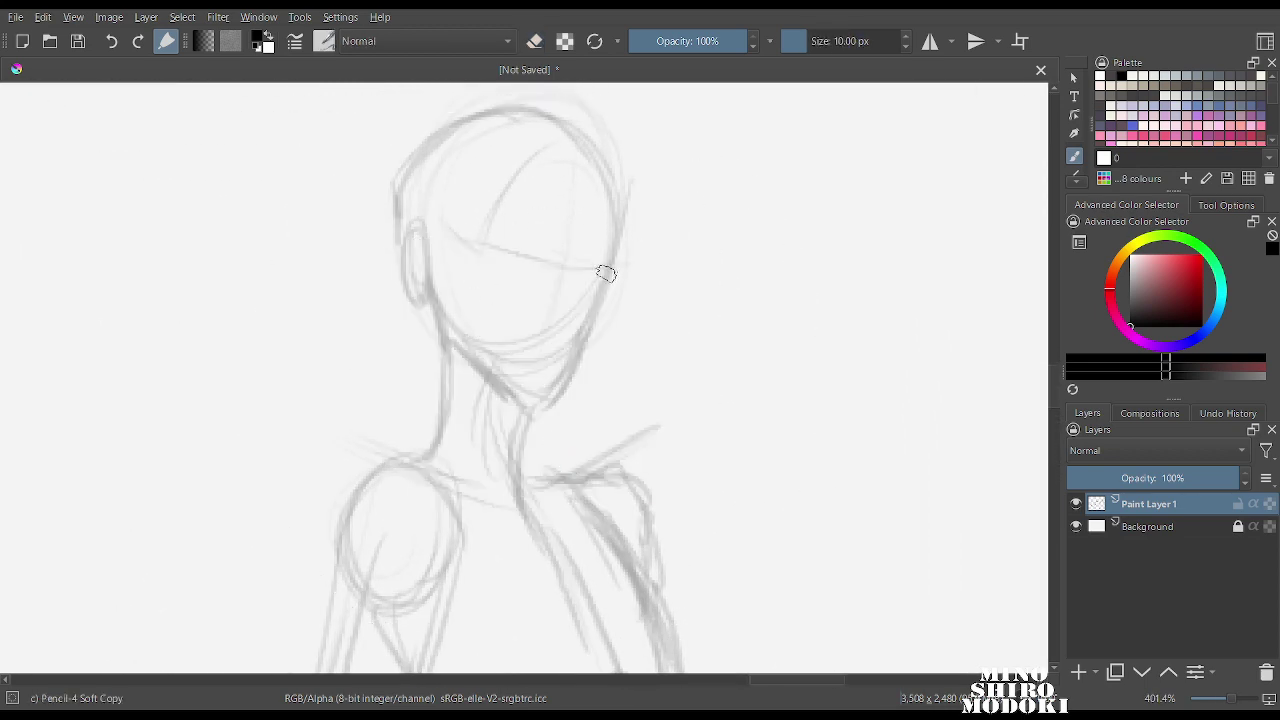
pyautogui.moveTo(603, 280); pyautogui.dragTo(541, 403)
pyautogui.moveTo(581, 343); pyautogui.dragTo(538, 405)
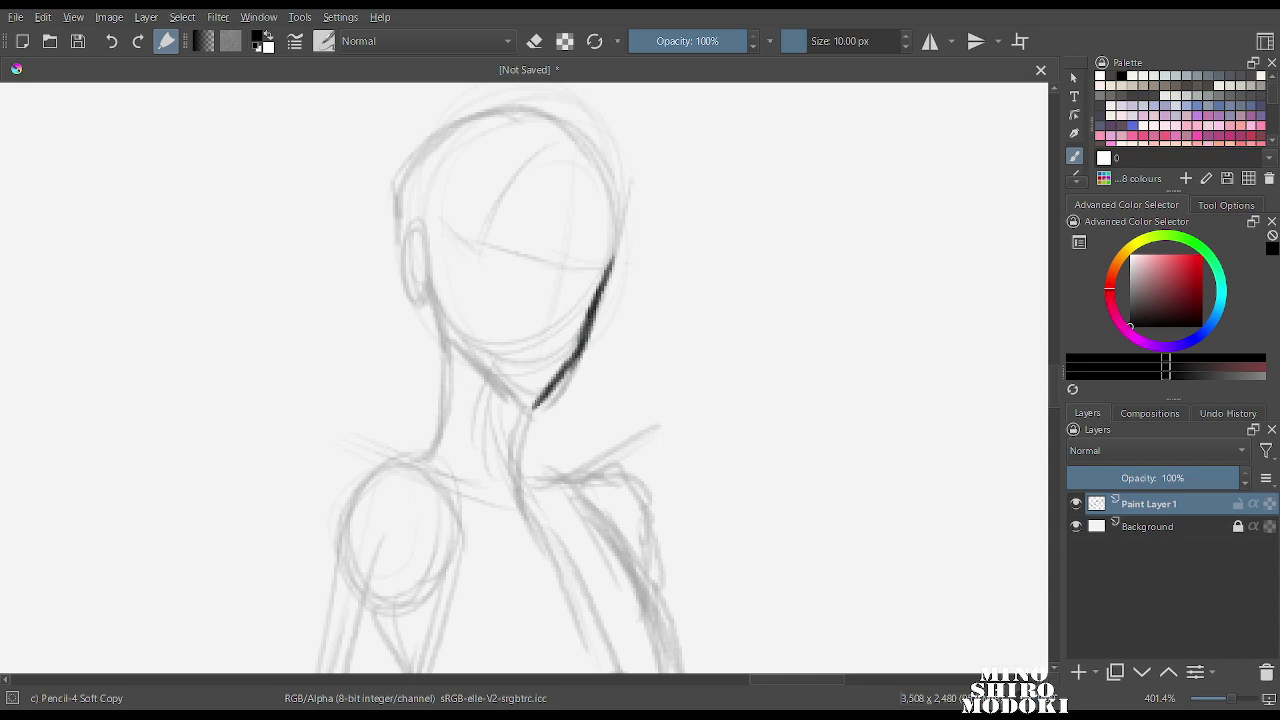
pyautogui.moveTo(437, 282)
pyautogui.mouseDown()
pyautogui.moveTo(452, 345)
pyautogui.moveTo(538, 405)
pyautogui.mouseUp()
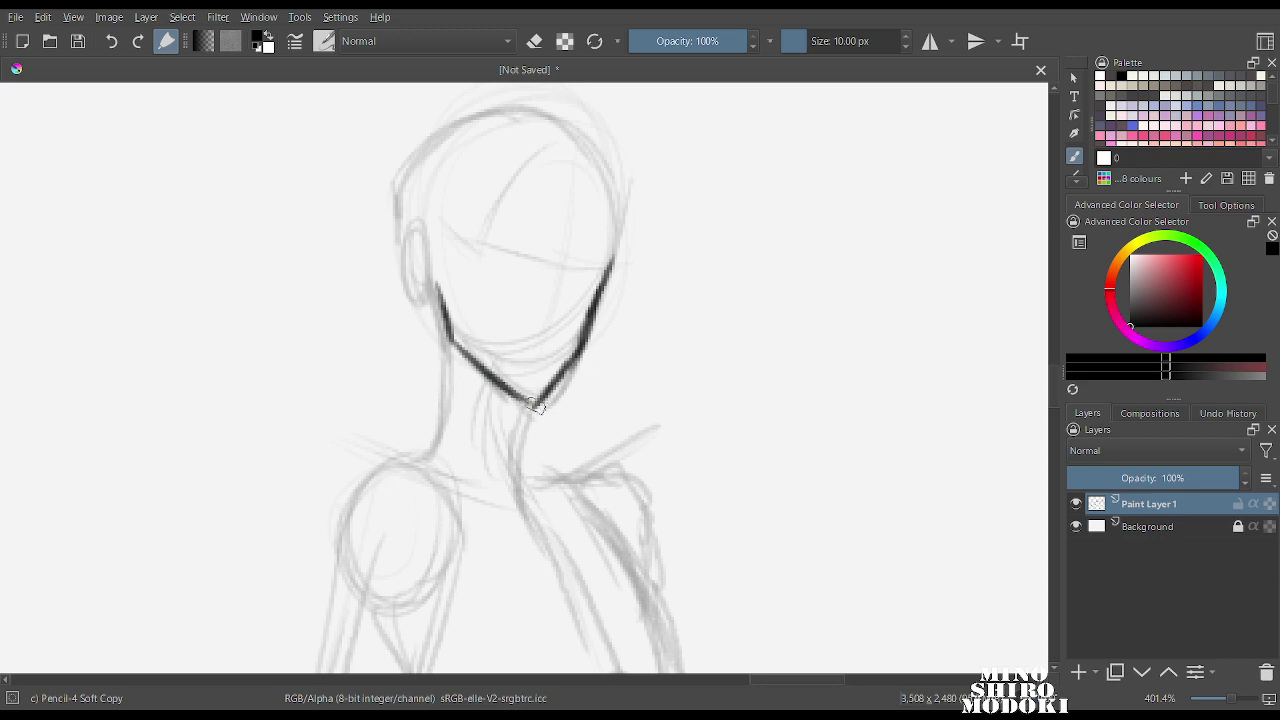
pyautogui.moveTo(425, 246)
pyautogui.mouseDown()
pyautogui.moveTo(418, 228)
pyautogui.moveTo(402, 262)
pyautogui.moveTo(438, 306)
pyautogui.mouseUp()
# Outline the seated figure's skull and ear and draw both half-closed eyes, mirroring the view for the near one.
pyautogui.moveTo(406, 234)
pyautogui.mouseDown()
pyautogui.moveTo(493, 127)
pyautogui.moveTo(437, 142)
pyautogui.moveTo(522, 138)
pyautogui.moveTo(612, 175)
pyautogui.moveTo(615, 228)
pyautogui.moveTo(584, 240)
pyautogui.moveTo(578, 271)
pyautogui.moveTo(604, 272)
pyautogui.moveTo(576, 306)
pyautogui.moveTo(594, 303)
pyautogui.moveTo(571, 307)
pyautogui.moveTo(614, 278)
pyautogui.mouseUp()
pyautogui.press('m')
pyautogui.scroll(2, 491, 257)
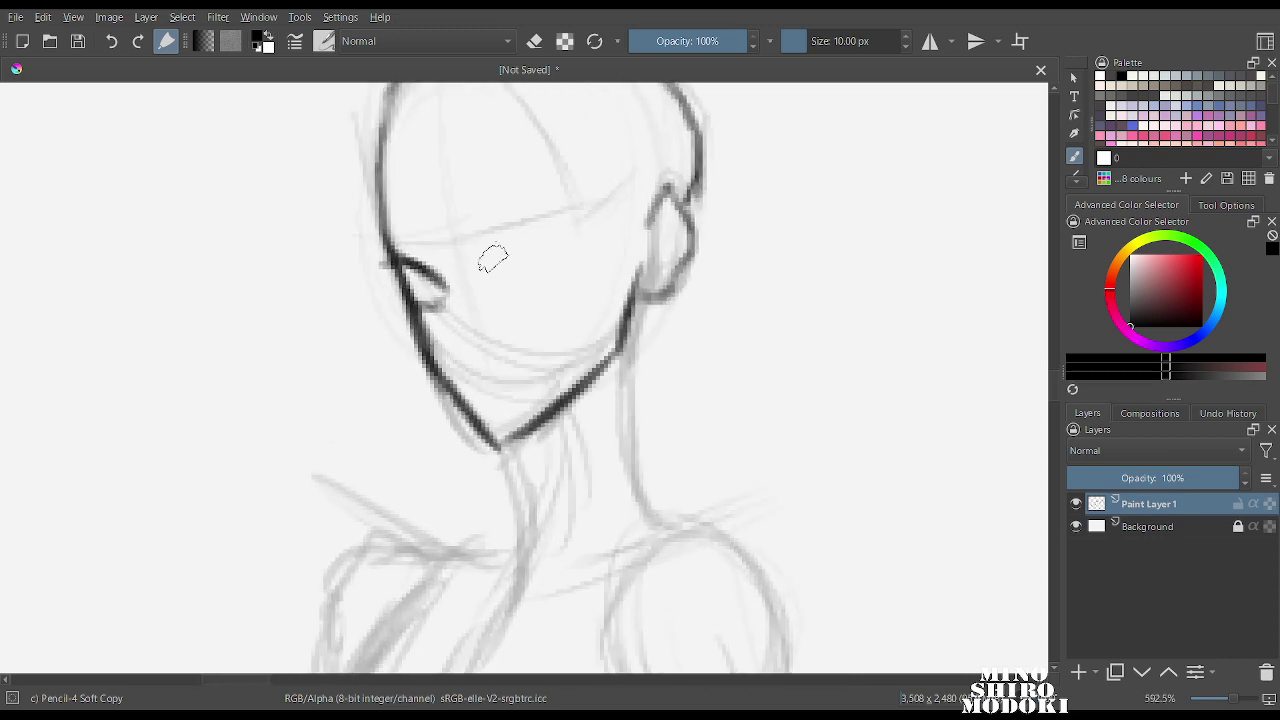
pyautogui.moveTo(497, 260)
pyautogui.mouseDown()
pyautogui.moveTo(574, 256)
pyautogui.moveTo(530, 298)
pyautogui.mouseUp()
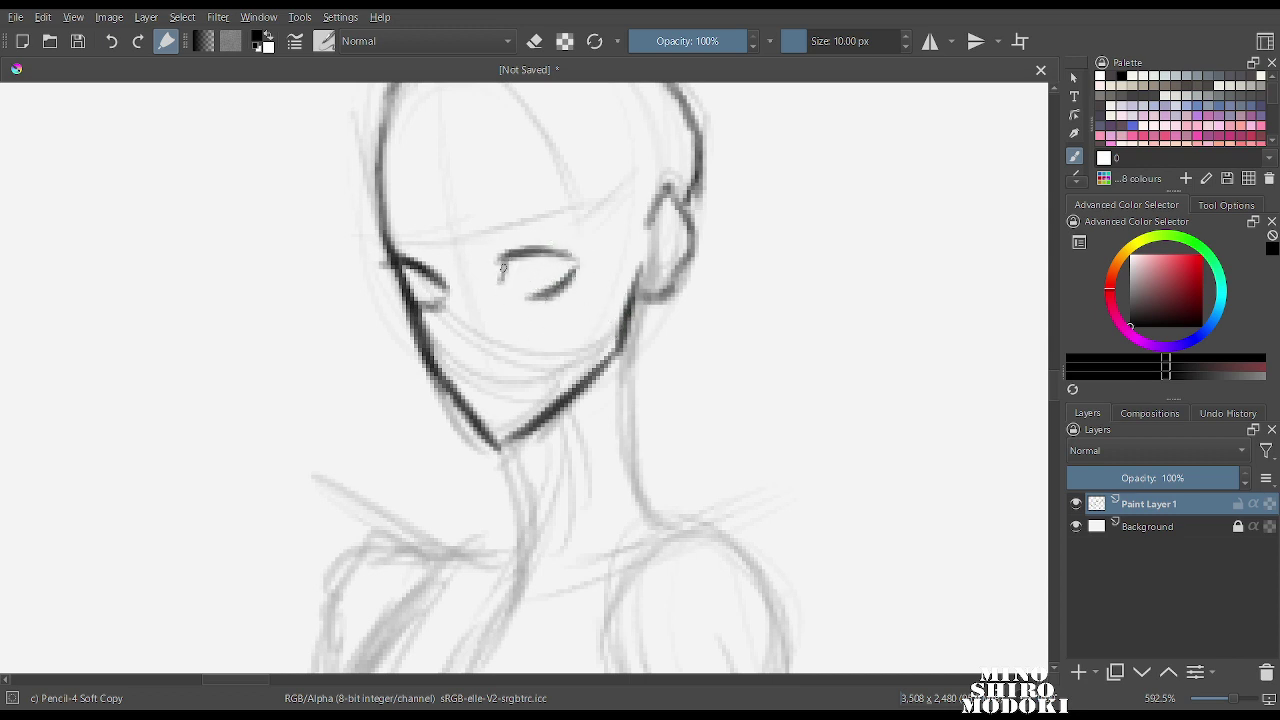
# Restore the unmirrored view and ink the seated figure's neck, shoulder lines and small nose in dark pencil.
pyautogui.press('m')
pyautogui.scroll(-2, 606, 266)
pyautogui.scroll(-4, 560, 300)
pyautogui.scroll(3, 500, 290)
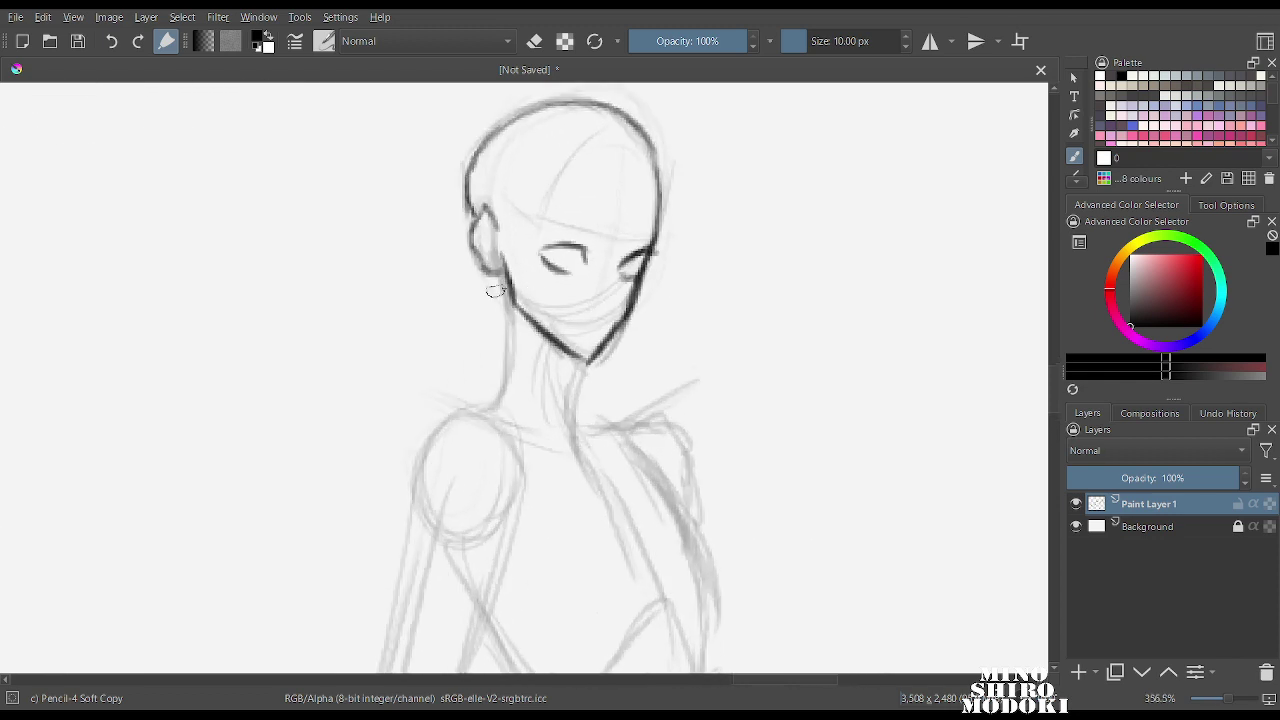
pyautogui.moveTo(503, 268); pyautogui.dragTo(510, 358)
pyautogui.moveTo(500, 288)
pyautogui.mouseDown()
pyautogui.moveTo(505, 354)
pyautogui.moveTo(502, 336)
pyautogui.moveTo(456, 405)
pyautogui.mouseUp()
pyautogui.moveTo(580, 366)
pyautogui.mouseDown()
pyautogui.moveTo(572, 434)
pyautogui.moveTo(612, 420)
pyautogui.moveTo(672, 448)
pyautogui.moveTo(672, 478)
pyautogui.mouseUp()
pyautogui.moveTo(636, 244); pyautogui.dragTo(612, 308)
pyautogui.moveTo(458, 410); pyautogui.dragTo(414, 449)
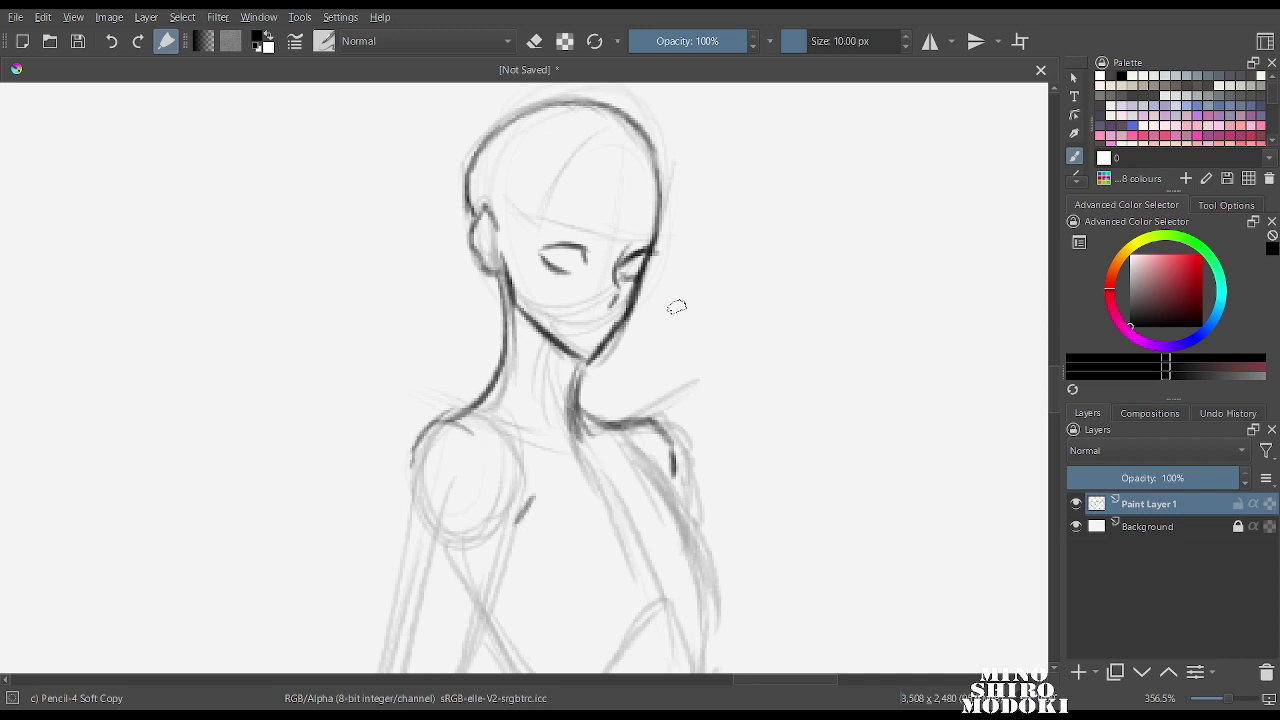
pyautogui.scroll(-4, 665, 325)
pyautogui.scroll(-2, 640, 380)
pyautogui.keyDown('ctrl'); pyautogui.click(650, 421); pyautogui.keyUp('ctrl')
pyautogui.scroll(-2, 690, 320)
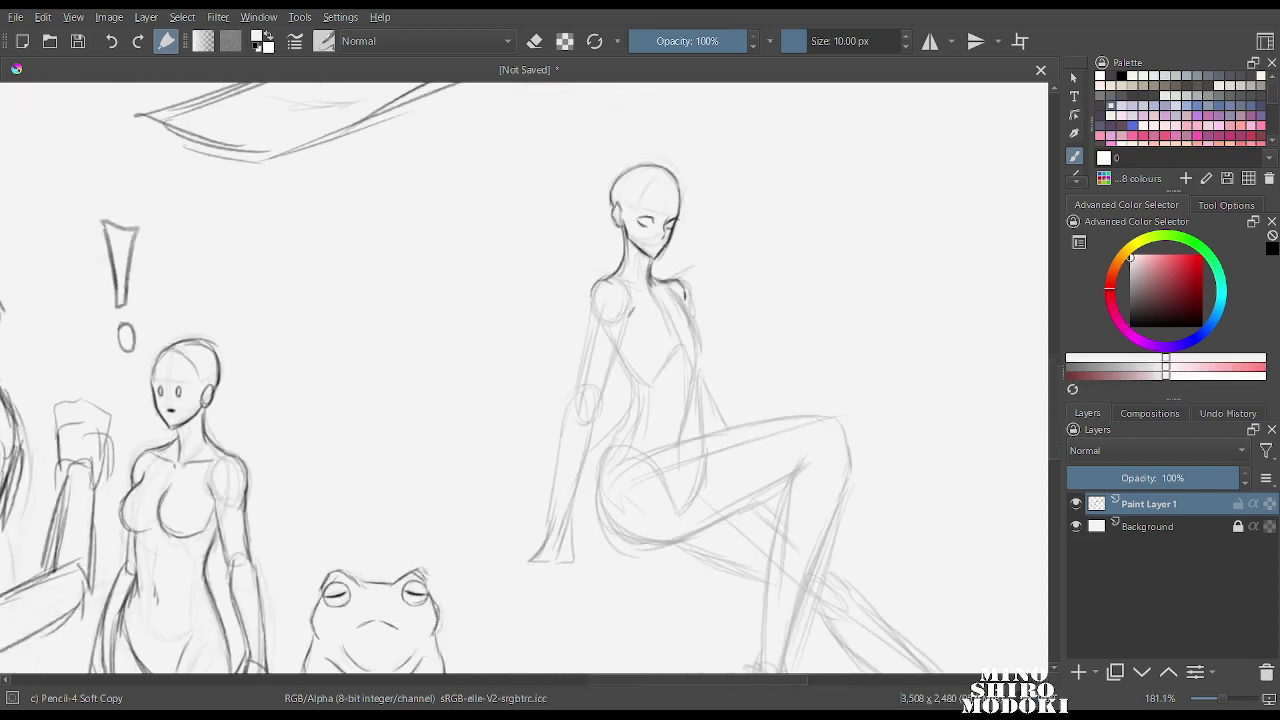
pyautogui.press('d')
pyautogui.scroll(3, 712, 376)
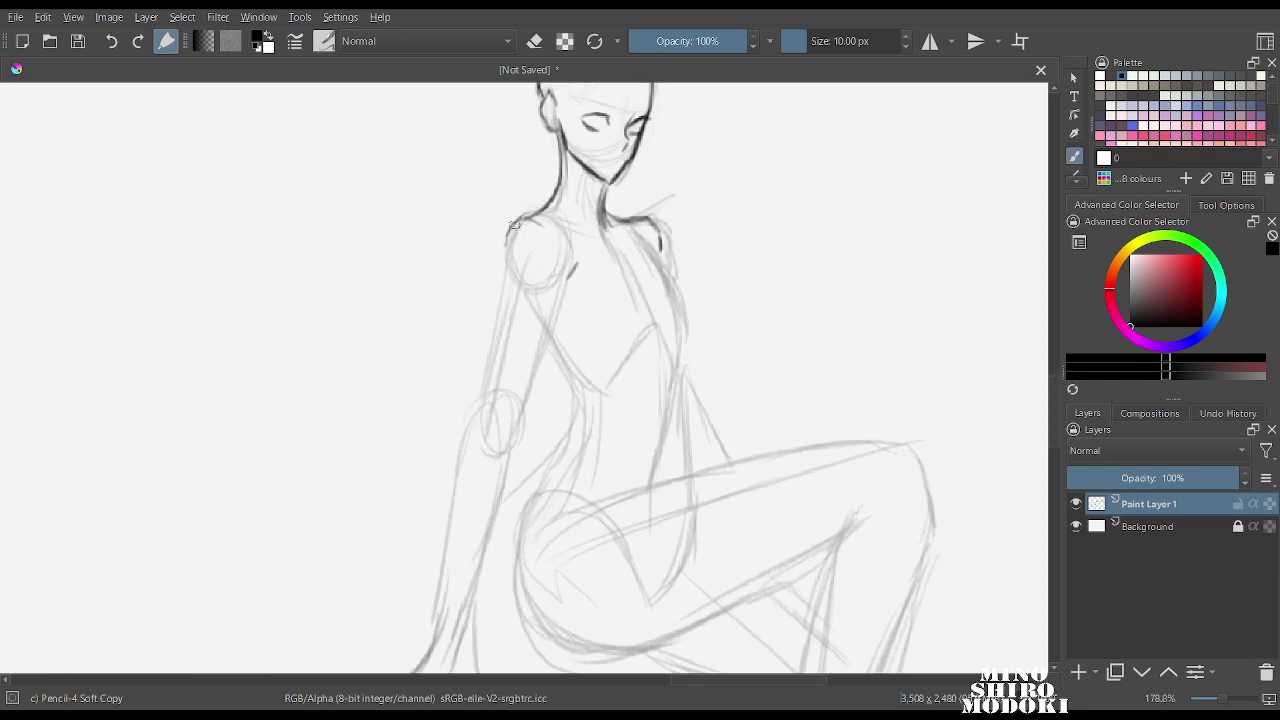
# Ink the seated figure's near shoulder, supporting arm down to the wrist, and the rib line beside the arm in dark pencil.
pyautogui.moveTo(530, 217)
pyautogui.mouseDown()
pyautogui.moveTo(508, 280)
pyautogui.moveTo(530, 376)
pyautogui.mouseUp()
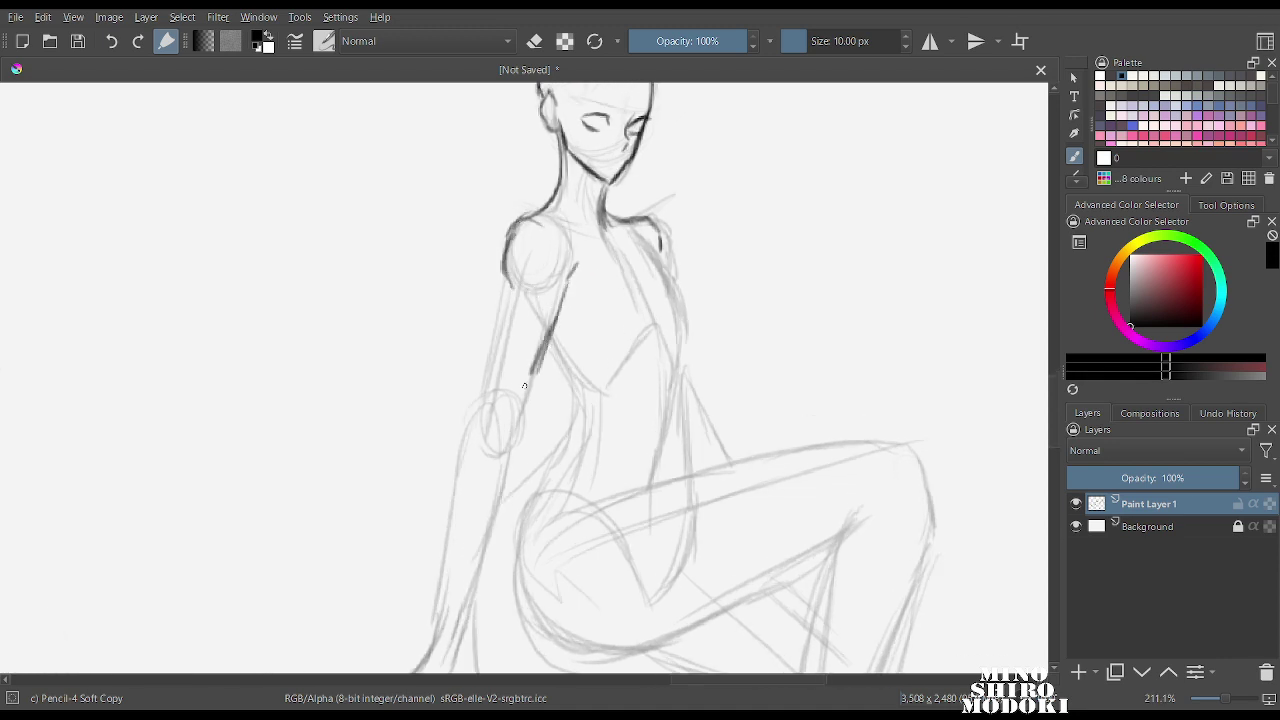
pyautogui.moveTo(503, 296)
pyautogui.mouseDown()
pyautogui.moveTo(491, 377)
pyautogui.moveTo(469, 414)
pyautogui.moveTo(484, 434)
pyautogui.moveTo(516, 411)
pyautogui.moveTo(516, 449)
pyautogui.moveTo(518, 426)
pyautogui.moveTo(470, 576)
pyautogui.mouseUp()
pyautogui.moveTo(466, 430); pyautogui.dragTo(438, 614)
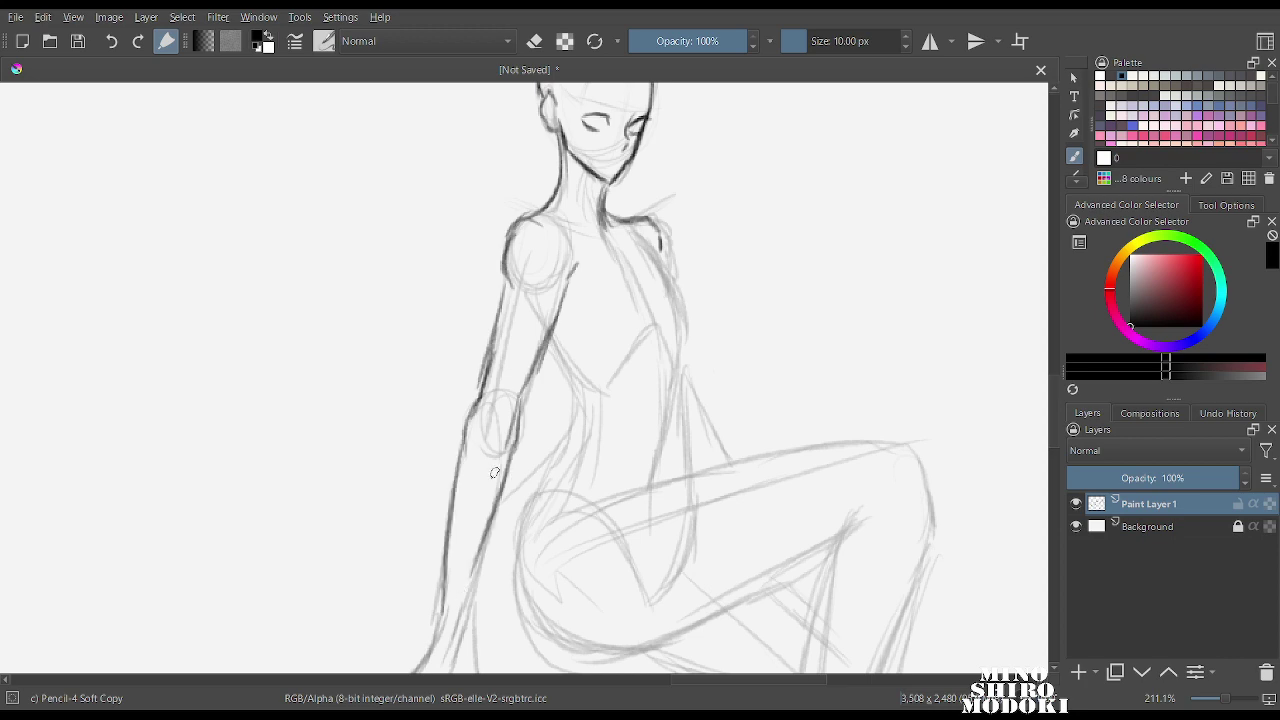
pyautogui.moveTo(498, 466); pyautogui.dragTo(478, 552)
pyautogui.moveTo(478, 552); pyautogui.dragTo(439, 644)
pyautogui.moveTo(549, 336); pyautogui.dragTo(584, 389)
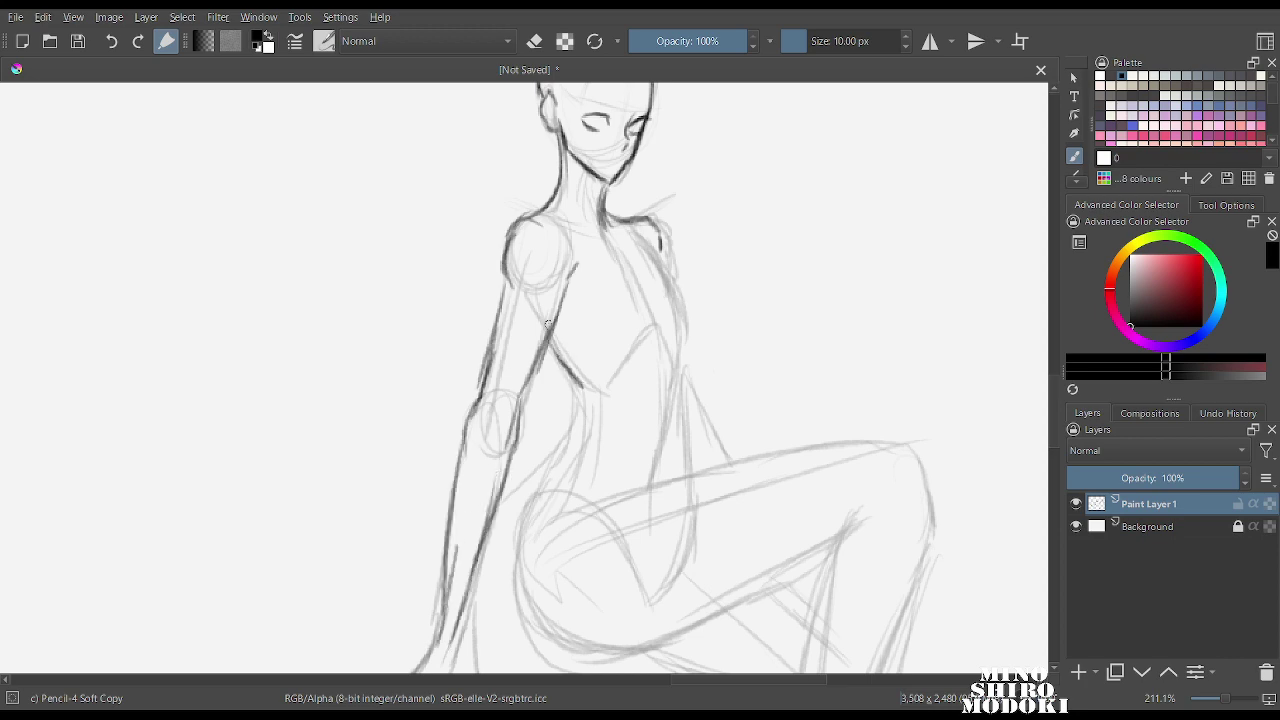
# Mirror the view and draw the seated figure's two breasts with rounded dark contours over the chest underdrawing.
pyautogui.press('m')
pyautogui.scroll(1, 497, 345)
pyautogui.scroll(-4, 540, 395)
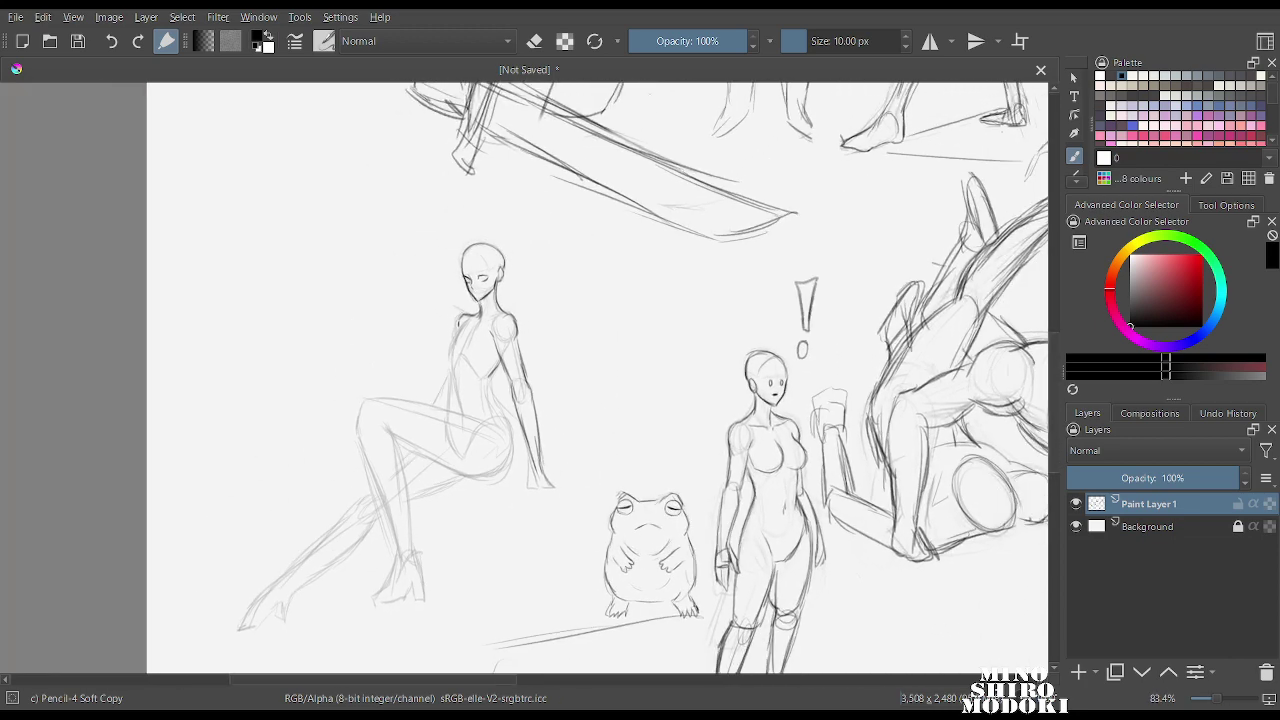
pyautogui.scroll(4, 480, 335)
pyautogui.moveTo(471, 349); pyautogui.dragTo(481, 319)
pyautogui.moveTo(443, 242)
pyautogui.mouseDown()
pyautogui.moveTo(421, 305)
pyautogui.moveTo(437, 290)
pyautogui.moveTo(441, 275)
pyautogui.moveTo(375, 343)
pyautogui.moveTo(386, 414)
pyautogui.mouseUp()
pyautogui.moveTo(382, 336)
pyautogui.mouseDown()
pyautogui.moveTo(378, 407)
pyautogui.moveTo(434, 388)
pyautogui.mouseUp()
pyautogui.moveTo(438, 298)
pyautogui.mouseDown()
pyautogui.moveTo(371, 329)
pyautogui.moveTo(362, 352)
pyautogui.moveTo(368, 398)
pyautogui.moveTo(428, 394)
pyautogui.mouseUp()
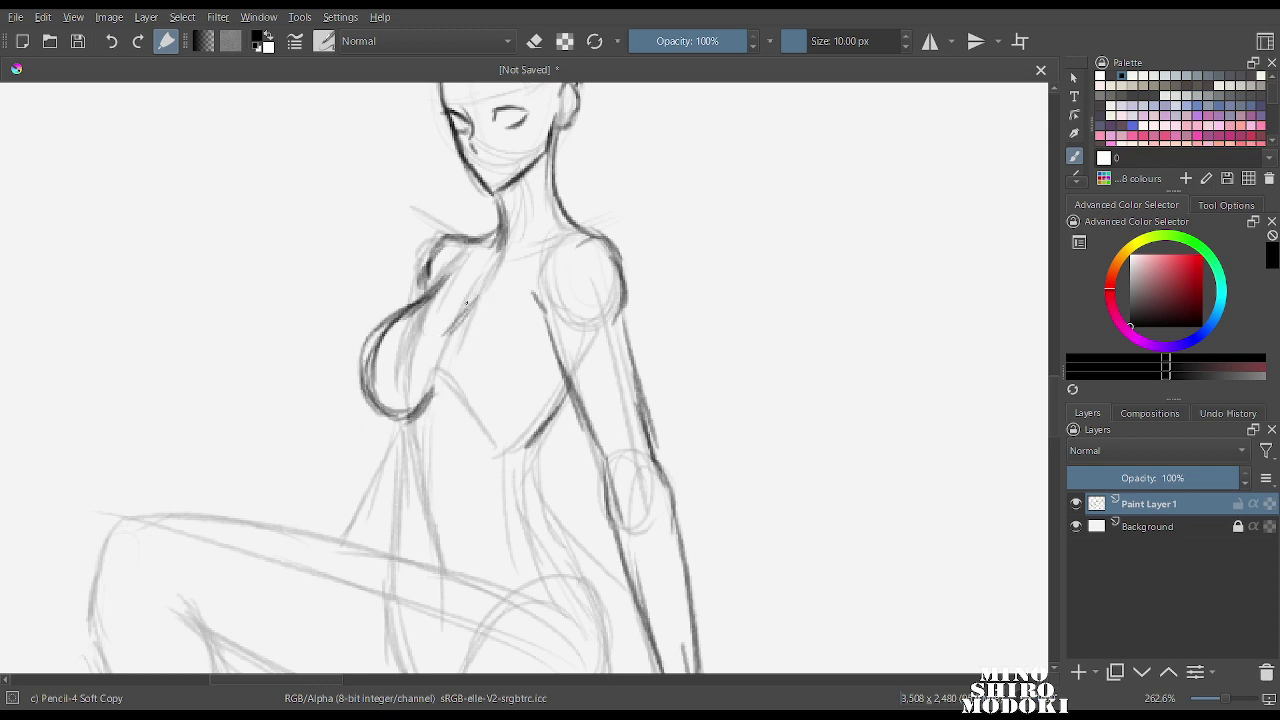
pyautogui.moveTo(470, 304); pyautogui.dragTo(434, 404)
pyautogui.moveTo(452, 330)
pyautogui.mouseDown()
pyautogui.moveTo(438, 394)
pyautogui.moveTo(502, 417)
pyautogui.mouseUp()
pyautogui.moveTo(540, 362); pyautogui.dragTo(516, 402)
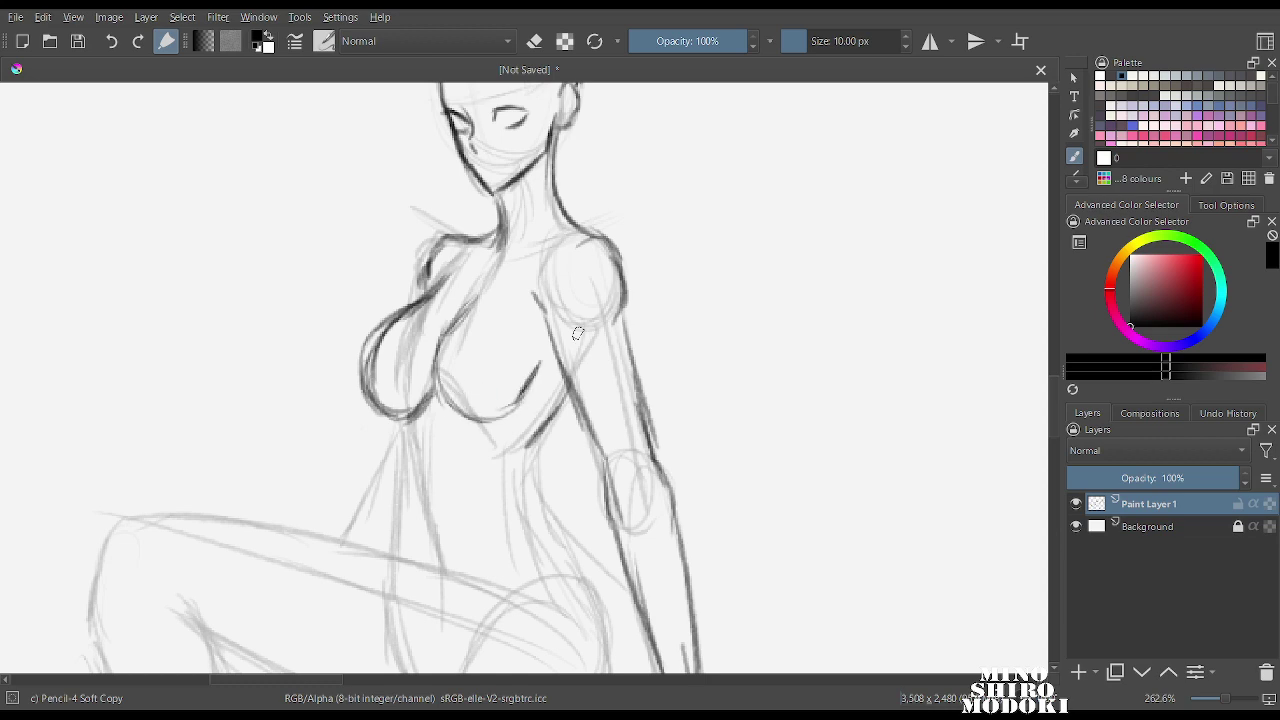
# Restore the unmirrored view, fade the seated figure's supporting arm with the Eraser Soft brush, and return to Pencil-4 Soft.
pyautogui.press('m')
pyautogui.scroll(-5, 637, 236)
pyautogui.scroll(4, 660, 236)
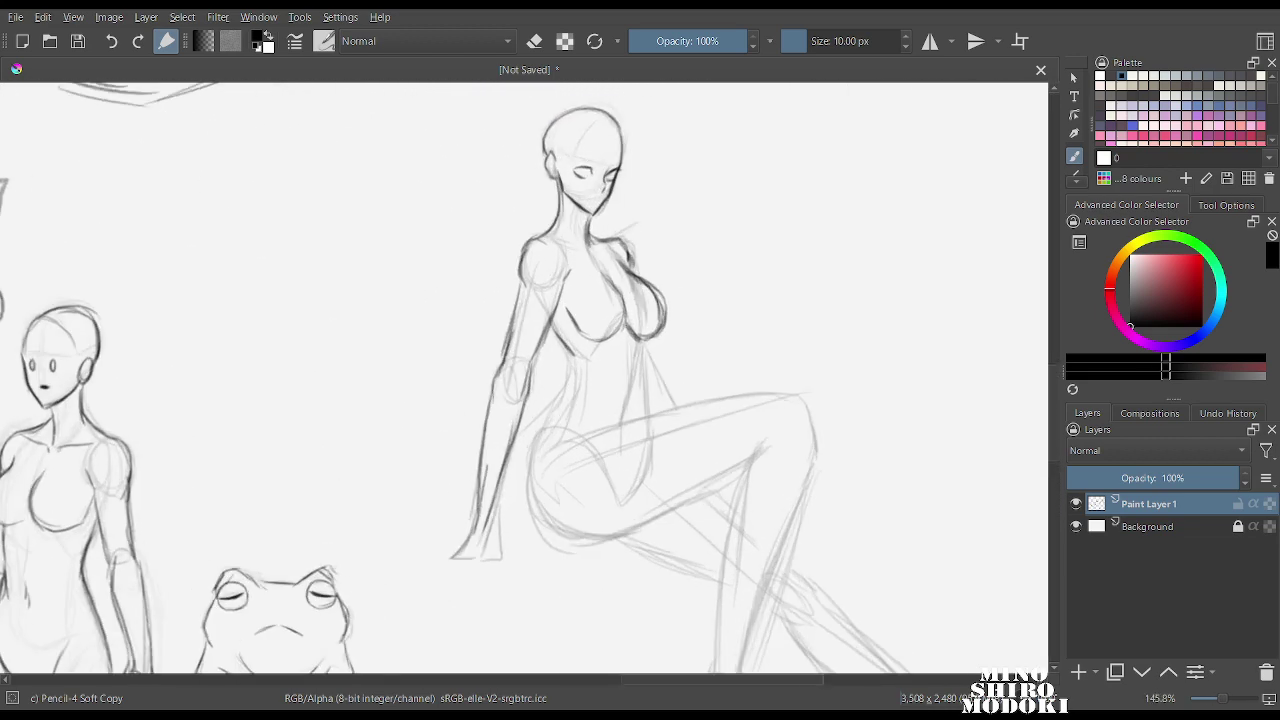
pyautogui.rightClick(556, 268)
pyautogui.click(556, 152)
pyautogui.moveTo(376, 411)
pyautogui.mouseDown()
pyautogui.moveTo(397, 343)
pyautogui.moveTo(372, 438)
pyautogui.mouseUp()
pyautogui.rightClick(372, 438)
pyautogui.click(419, 396)
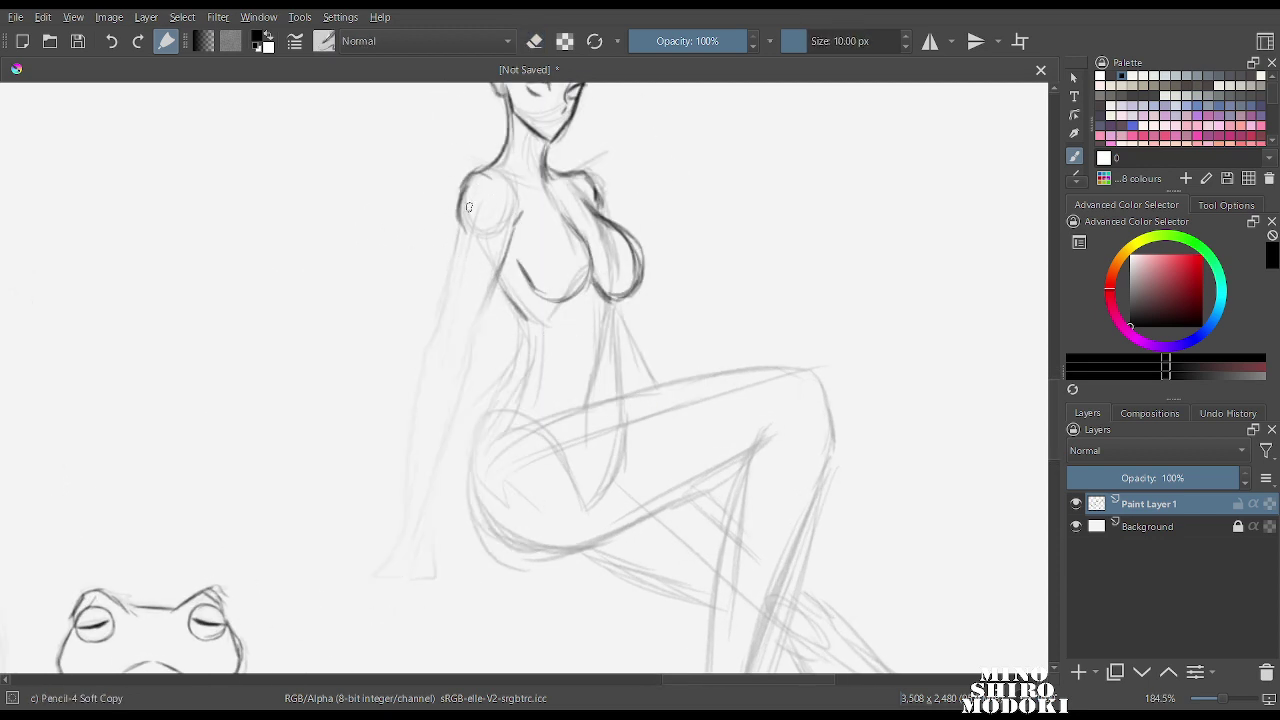
# Redraw the seated figure's supporting arm with a slimmer upper arm, curved elbow line, tapering forearm and flared wrist.
pyautogui.moveTo(468, 207); pyautogui.dragTo(445, 343)
pyautogui.moveTo(467, 209); pyautogui.dragTo(448, 344)
pyautogui.moveTo(511, 238); pyautogui.dragTo(473, 350)
pyautogui.moveTo(451, 326)
pyautogui.mouseDown()
pyautogui.moveTo(430, 376)
pyautogui.moveTo(458, 430)
pyautogui.moveTo(424, 476)
pyautogui.mouseUp()
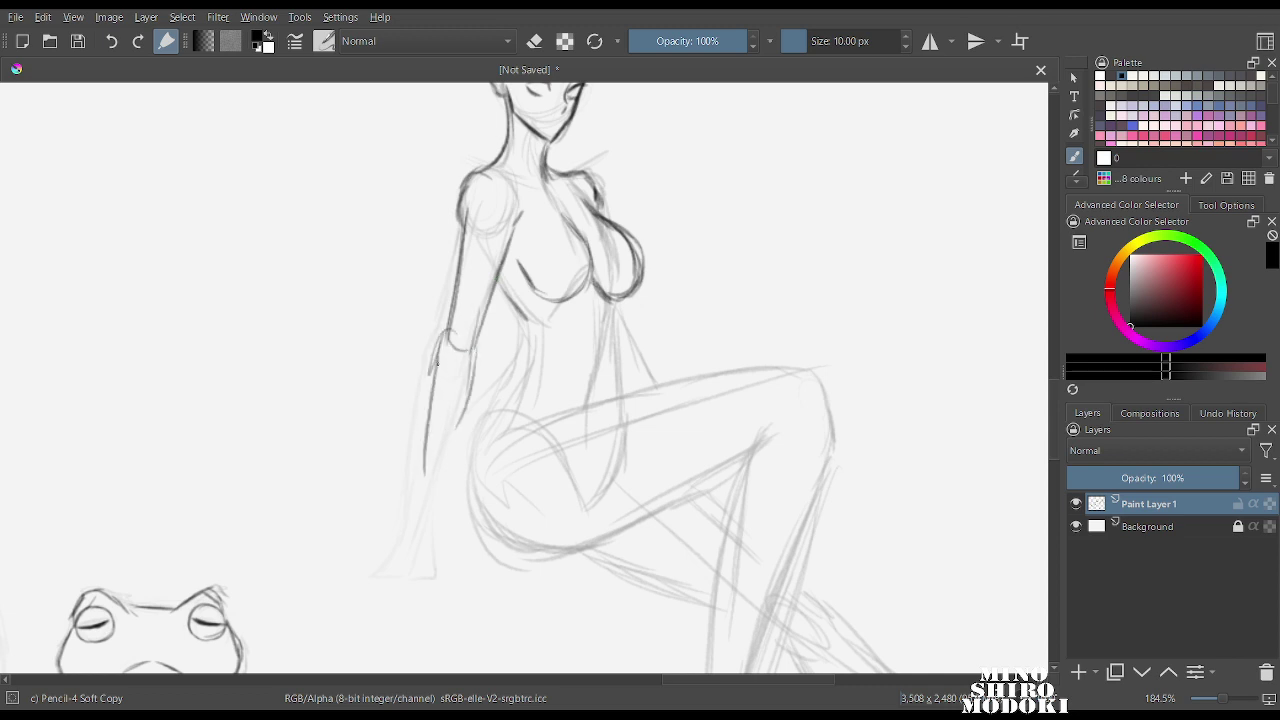
pyautogui.moveTo(446, 360); pyautogui.dragTo(422, 510)
pyautogui.moveTo(472, 378); pyautogui.dragTo(440, 536)
pyautogui.moveTo(430, 486); pyautogui.dragTo(402, 548)
pyautogui.moveTo(446, 498); pyautogui.dragTo(442, 532)
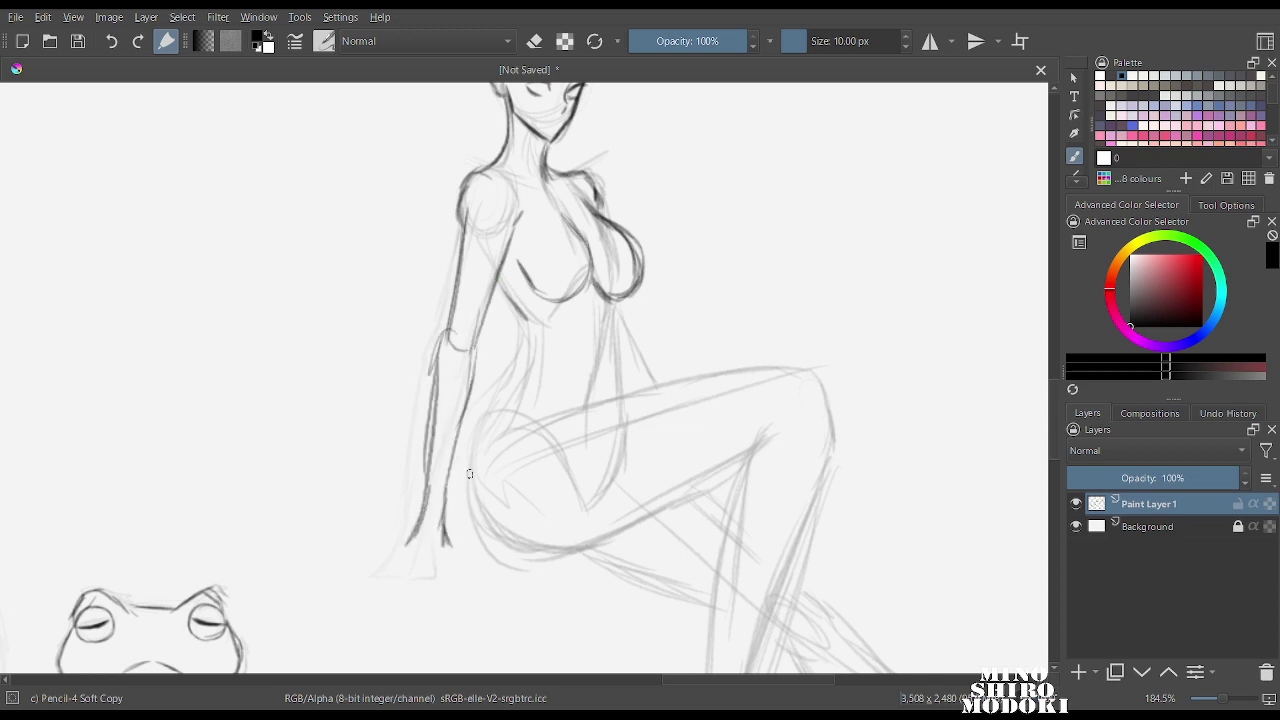
# Ink the seated figure's belly line, back, buttock and both edges of the raised thigh, then check the pose mirrored.
pyautogui.moveTo(614, 301); pyautogui.dragTo(617, 340)
pyautogui.moveTo(519, 322)
pyautogui.mouseDown()
pyautogui.moveTo(466, 432)
pyautogui.moveTo(480, 500)
pyautogui.moveTo(540, 547)
pyautogui.mouseUp()
pyautogui.moveTo(481, 441)
pyautogui.mouseDown()
pyautogui.moveTo(594, 546)
pyautogui.moveTo(738, 465)
pyautogui.mouseUp()
pyautogui.moveTo(530, 433)
pyautogui.mouseDown()
pyautogui.moveTo(696, 391)
pyautogui.moveTo(786, 383)
pyautogui.moveTo(818, 406)
pyautogui.mouseUp()
pyautogui.moveTo(624, 341); pyautogui.dragTo(647, 387)
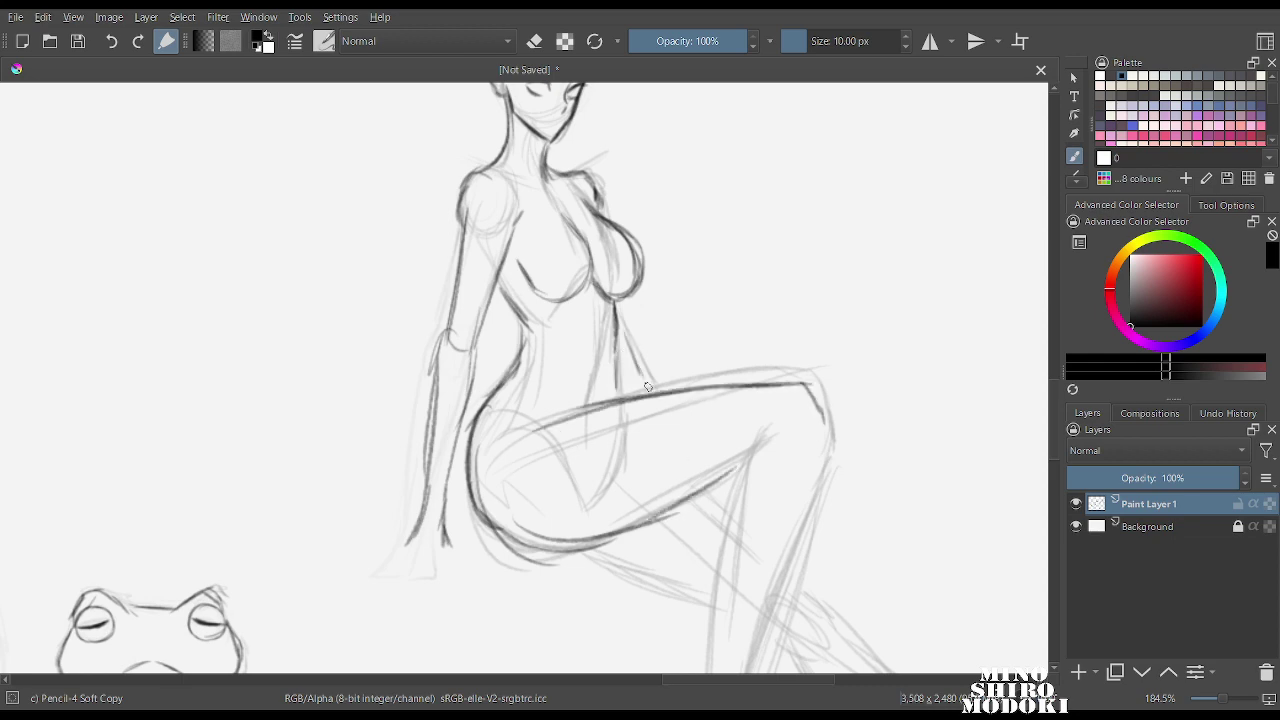
pyautogui.press('m')
pyautogui.moveTo(655, 300); pyautogui.dragTo(641, 384)
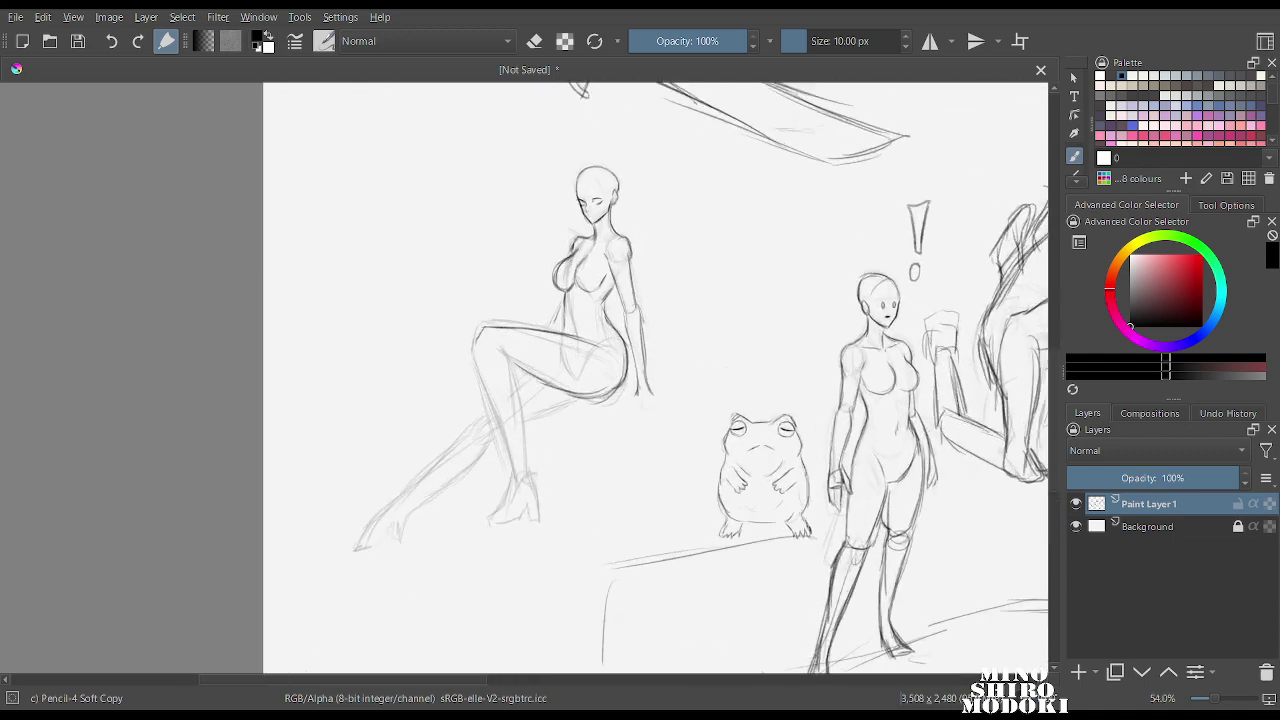
pyautogui.press('m')
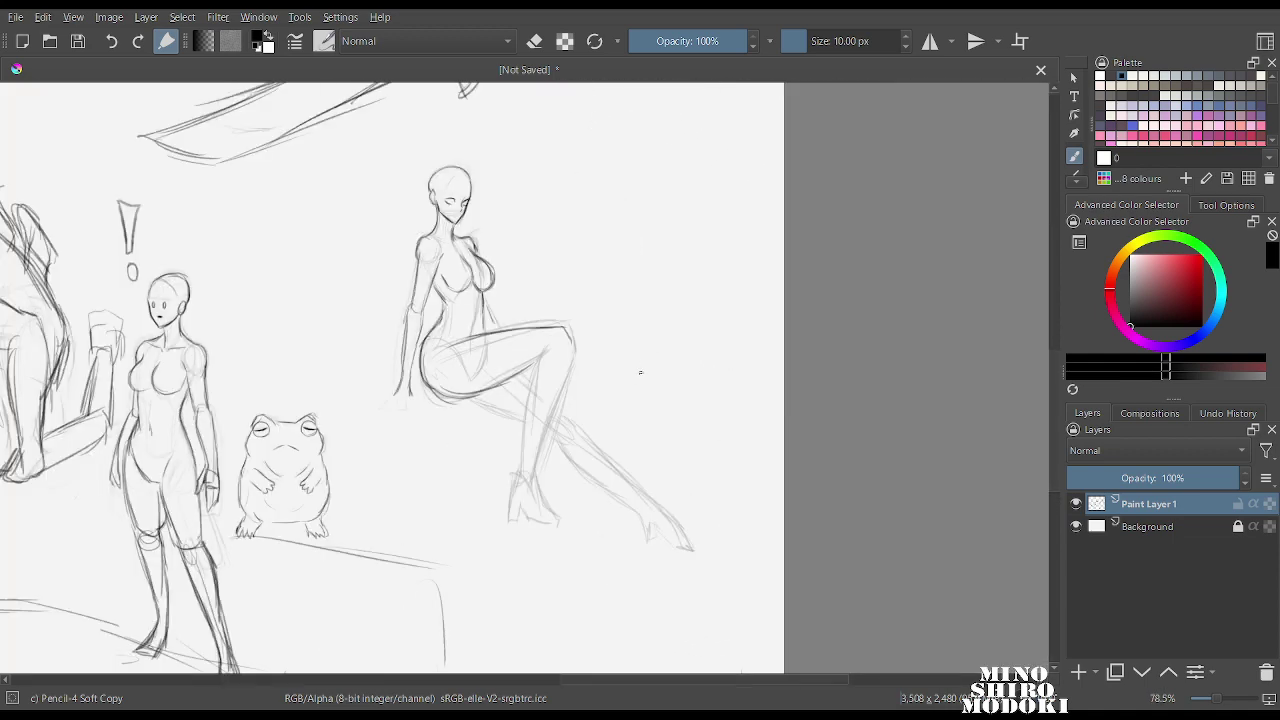
# Fade the near shoulder with Eraser Soft and redraw the shoulder, outer upper arm and collarbone with Pencil-4 Soft.
pyautogui.scroll(4, 418, 345)
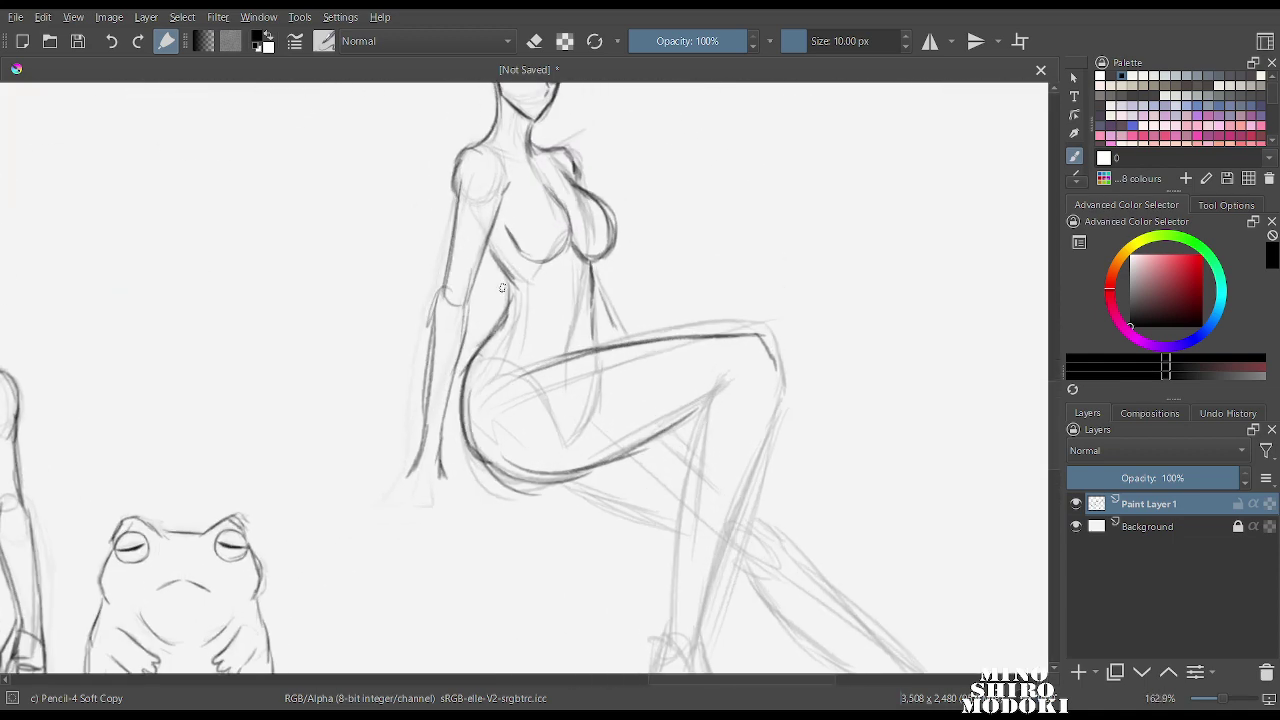
pyautogui.rightClick(460, 265)
pyautogui.click(375, 222)
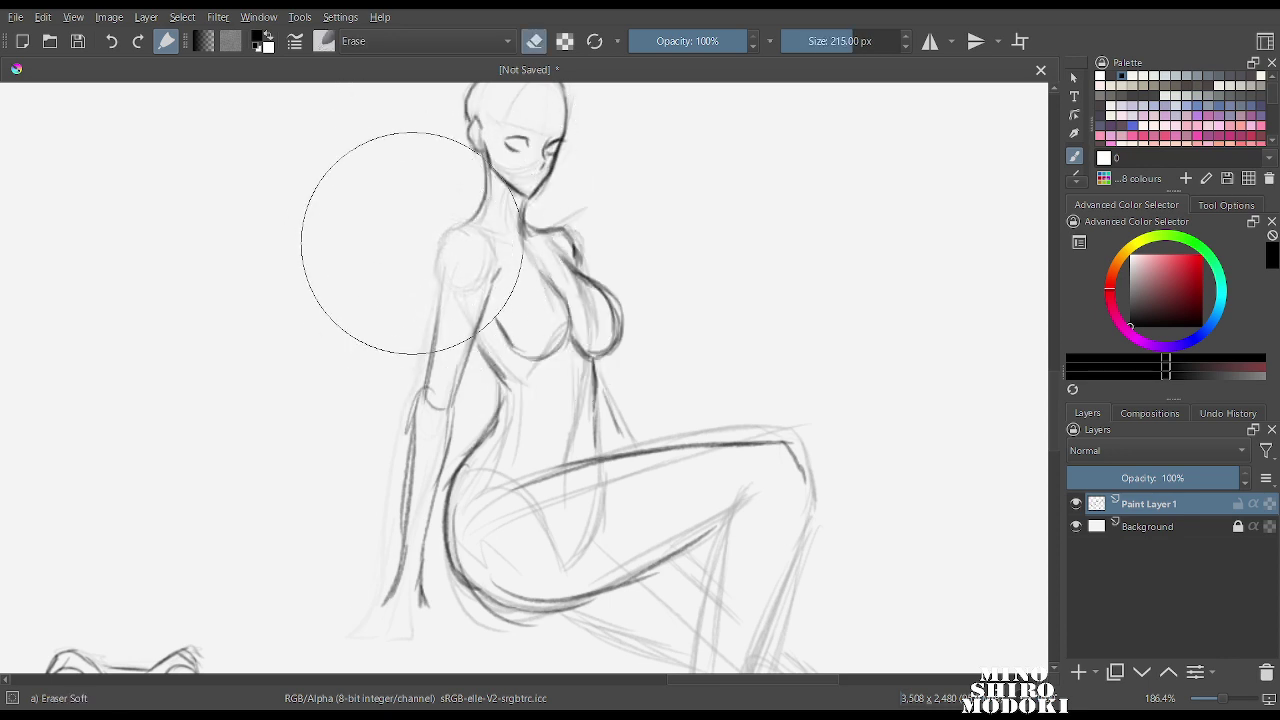
pyautogui.rightClick(450, 362)
pyautogui.click(492, 468)
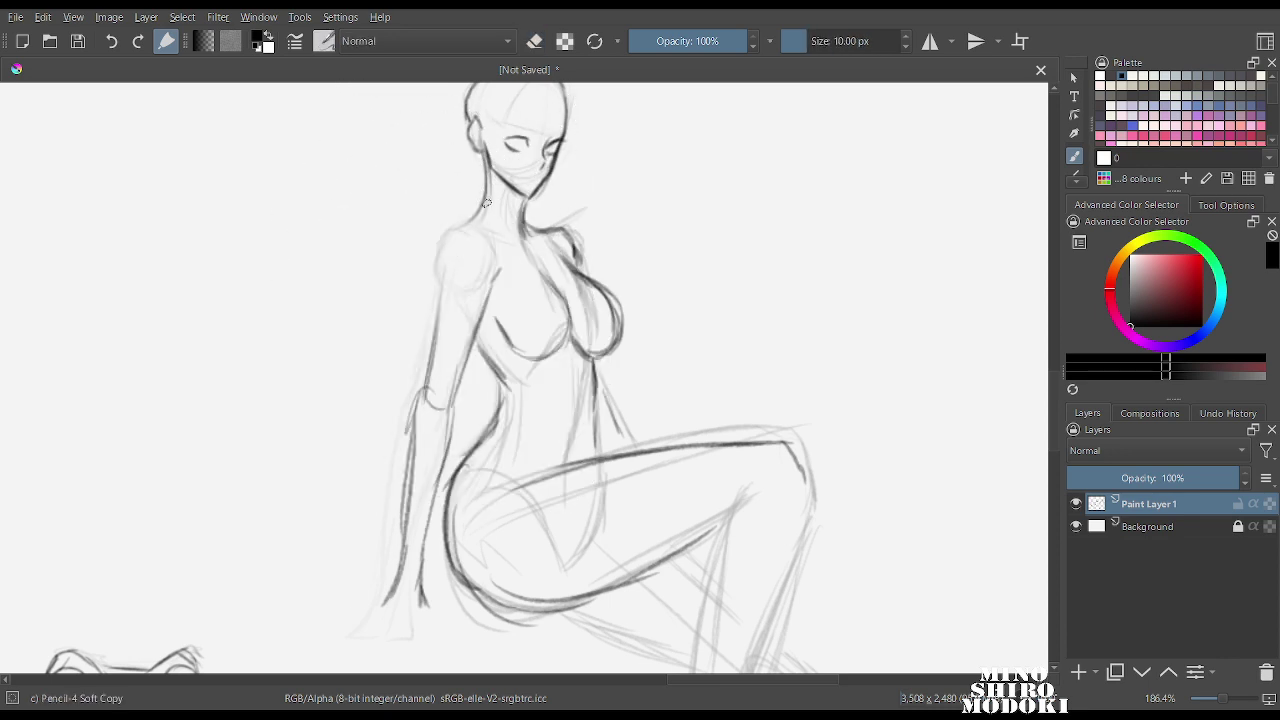
pyautogui.moveTo(446, 241); pyautogui.dragTo(424, 396)
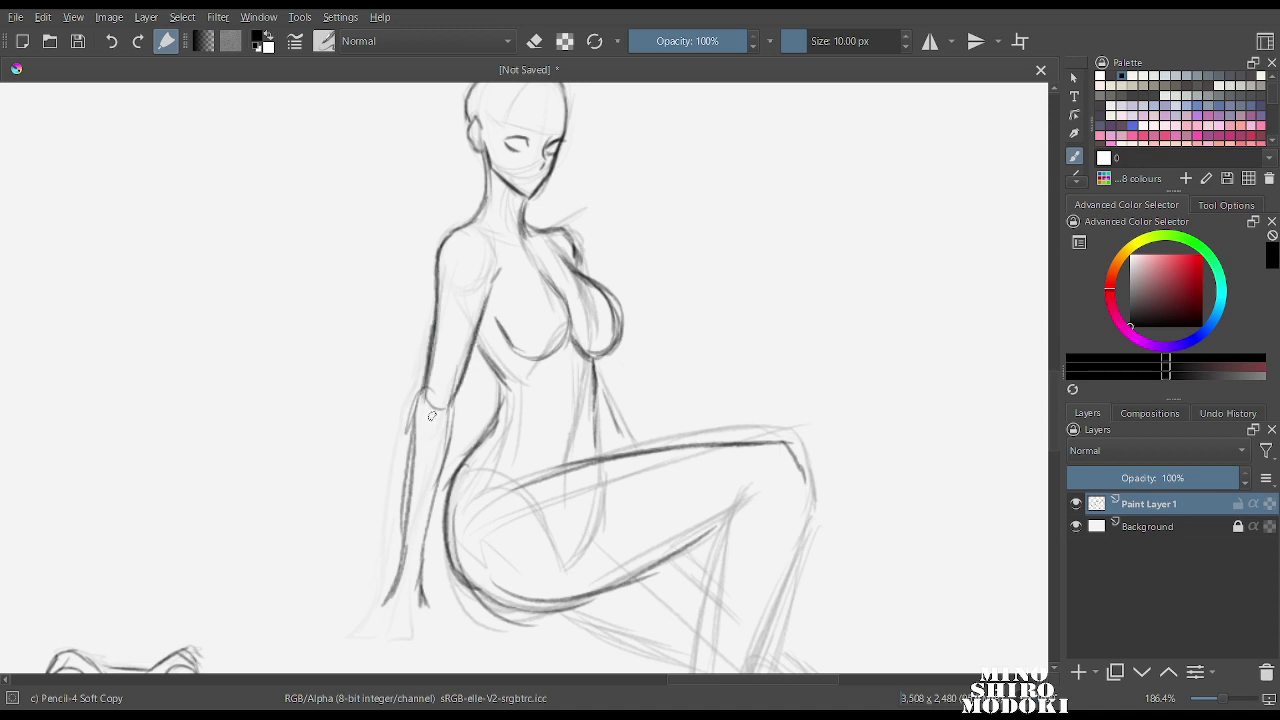
pyautogui.moveTo(533, 228); pyautogui.dragTo(574, 250)
pyautogui.moveTo(795, 299); pyautogui.dragTo(767, 387)
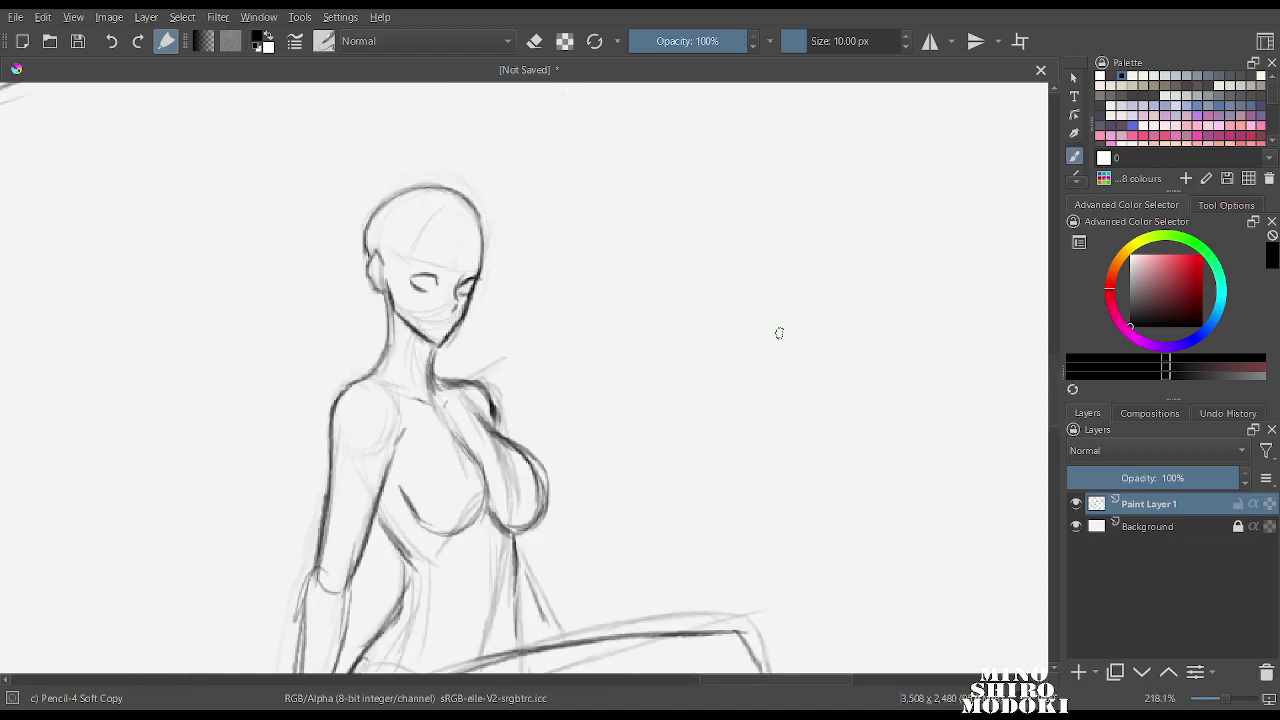
pyautogui.press('m')
pyautogui.press('m')
pyautogui.moveTo(783, 326); pyautogui.dragTo(780, 410)
pyautogui.moveTo(780, 410); pyautogui.dragTo(756, 434)
pyautogui.moveTo(720, 325); pyautogui.dragTo(718, 385)
pyautogui.moveTo(740, 330); pyautogui.dragTo(689, 393)
pyautogui.moveTo(718, 280)
pyautogui.mouseDown()
pyautogui.moveTo(718, 240)
pyautogui.moveTo(668, 309)
pyautogui.mouseUp()
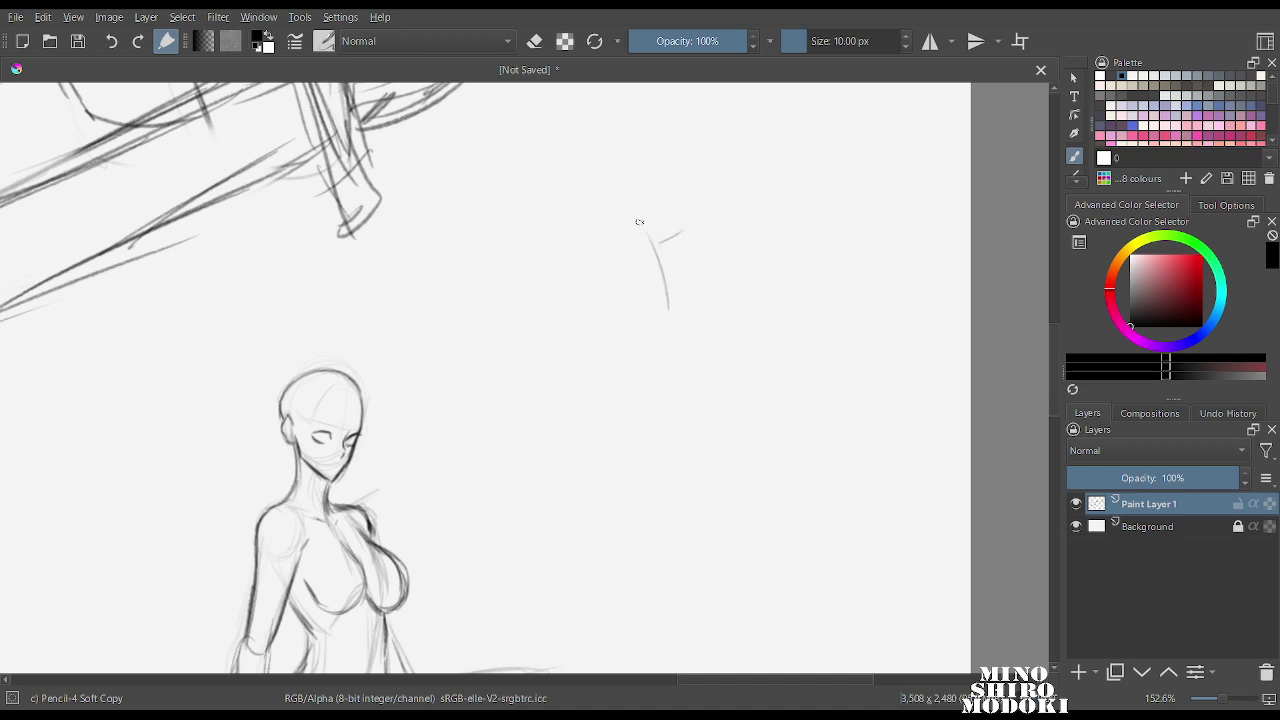
pyautogui.hotkey('ctrl', 'z')
pyautogui.hotkey('ctrl', 'z')
pyautogui.hotkey('ctrl', 'z')
# Sketch a small bust study in the empty space above the seated figure, with a tilted neck cylinder and rounded shoulders.
pyautogui.moveTo(672, 230); pyautogui.dragTo(650, 294)
pyautogui.moveTo(709, 262)
pyautogui.mouseDown()
pyautogui.moveTo(690, 308)
pyautogui.moveTo(703, 317)
pyautogui.mouseUp()
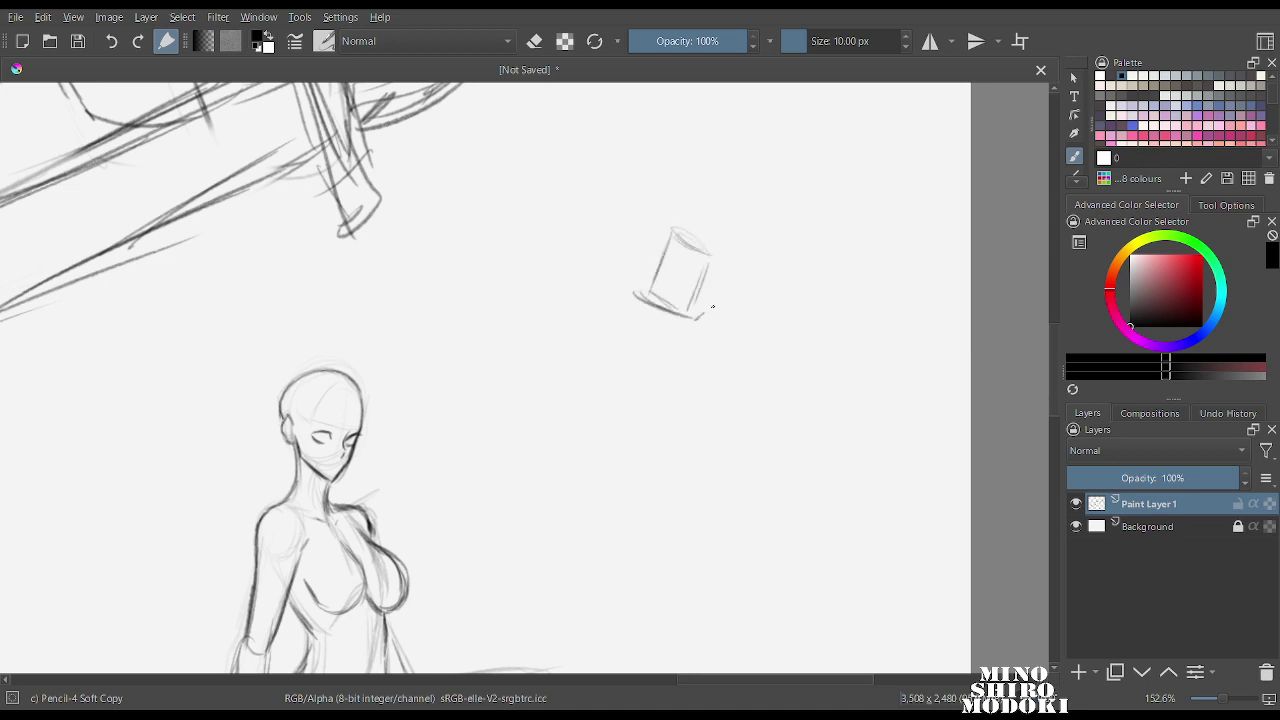
pyautogui.moveTo(636, 284)
pyautogui.mouseDown()
pyautogui.moveTo(605, 330)
pyautogui.moveTo(629, 327)
pyautogui.mouseUp()
pyautogui.moveTo(710, 292)
pyautogui.mouseDown()
pyautogui.moveTo(730, 342)
pyautogui.moveTo(712, 380)
pyautogui.mouseUp()
pyautogui.moveTo(617, 348); pyautogui.dragTo(636, 424)
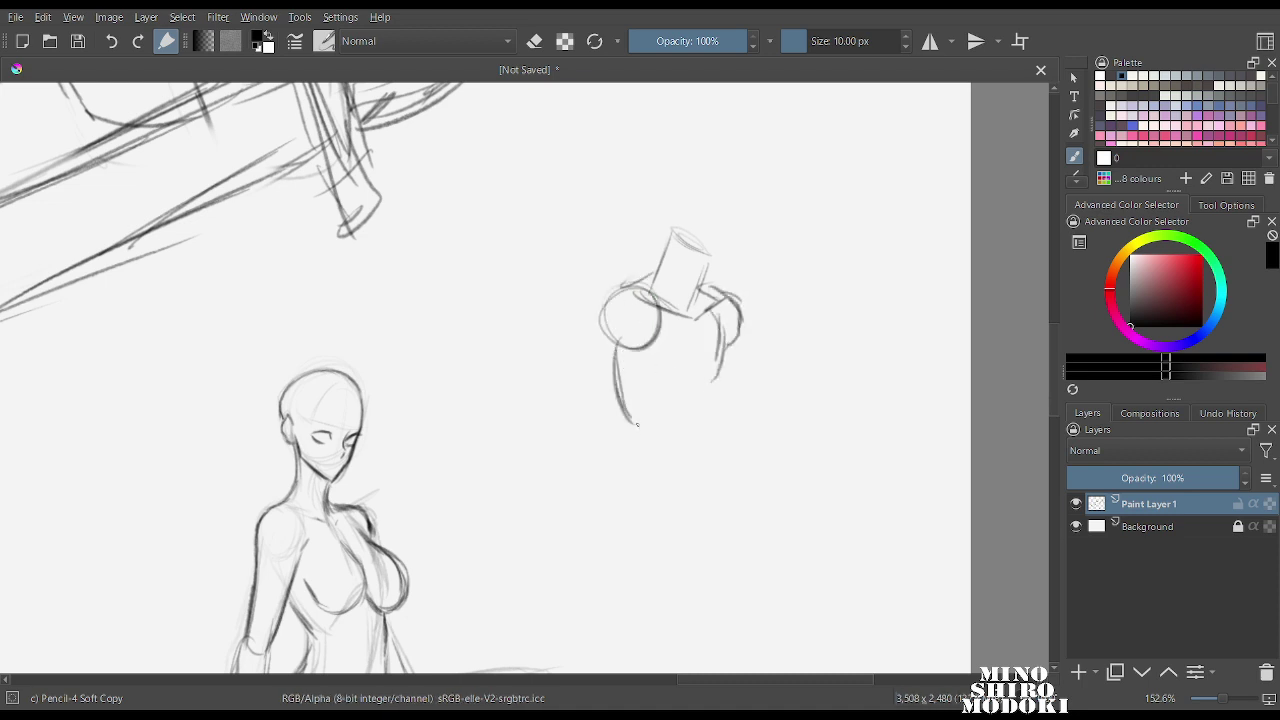
# Add the centre line, rib cage sides and lower rib arch to the small bust study.
pyautogui.moveTo(689, 320); pyautogui.dragTo(700, 416)
pyautogui.moveTo(612, 338)
pyautogui.mouseDown()
pyautogui.moveTo(640, 428)
pyautogui.moveTo(710, 393)
pyautogui.mouseUp()
pyautogui.moveTo(714, 326)
pyautogui.mouseDown()
pyautogui.moveTo(726, 396)
pyautogui.moveTo(708, 436)
pyautogui.mouseUp()
pyautogui.moveTo(728, 398); pyautogui.dragTo(706, 438)
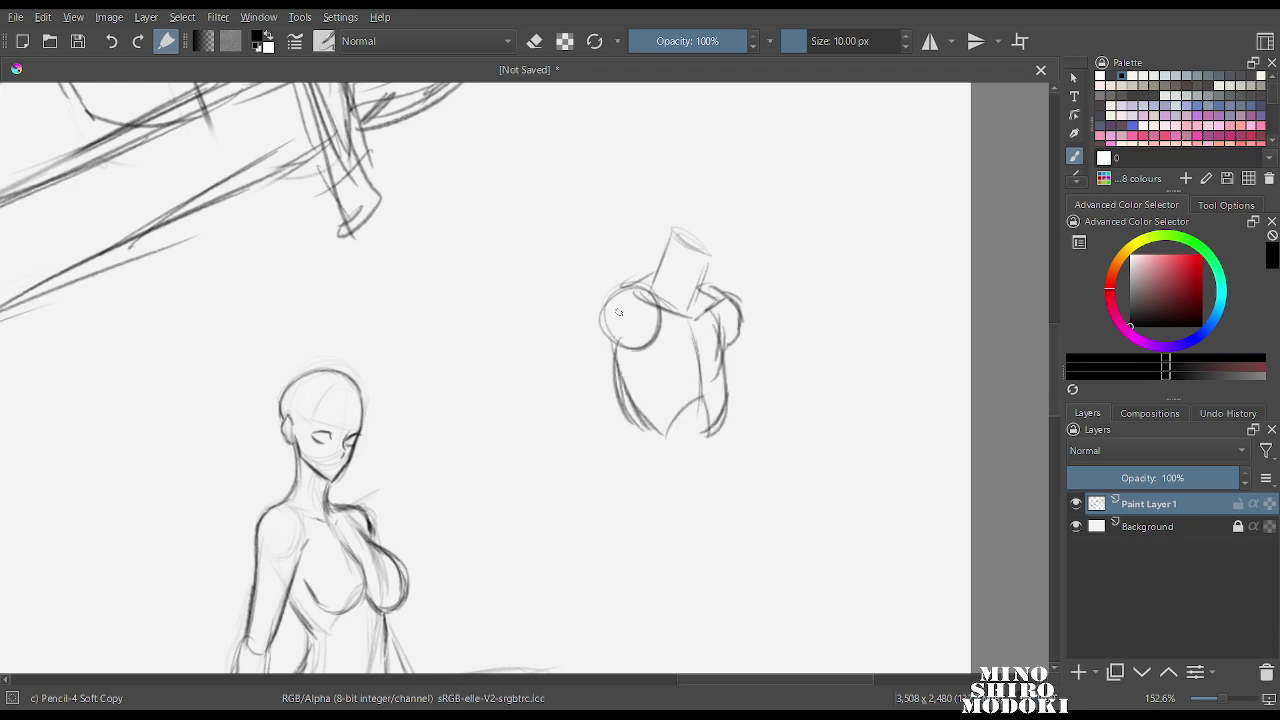
pyautogui.moveTo(606, 310)
pyautogui.mouseDown()
pyautogui.moveTo(660, 298)
pyautogui.moveTo(706, 180)
pyautogui.moveTo(779, 253)
pyautogui.moveTo(704, 268)
pyautogui.mouseUp()
# Fade the small bust study to a light underdrawing with the Eraser Soft brush and switch back to Pencil-4 Soft.
pyautogui.rightClick(655, 260)
pyautogui.click(657, 142)
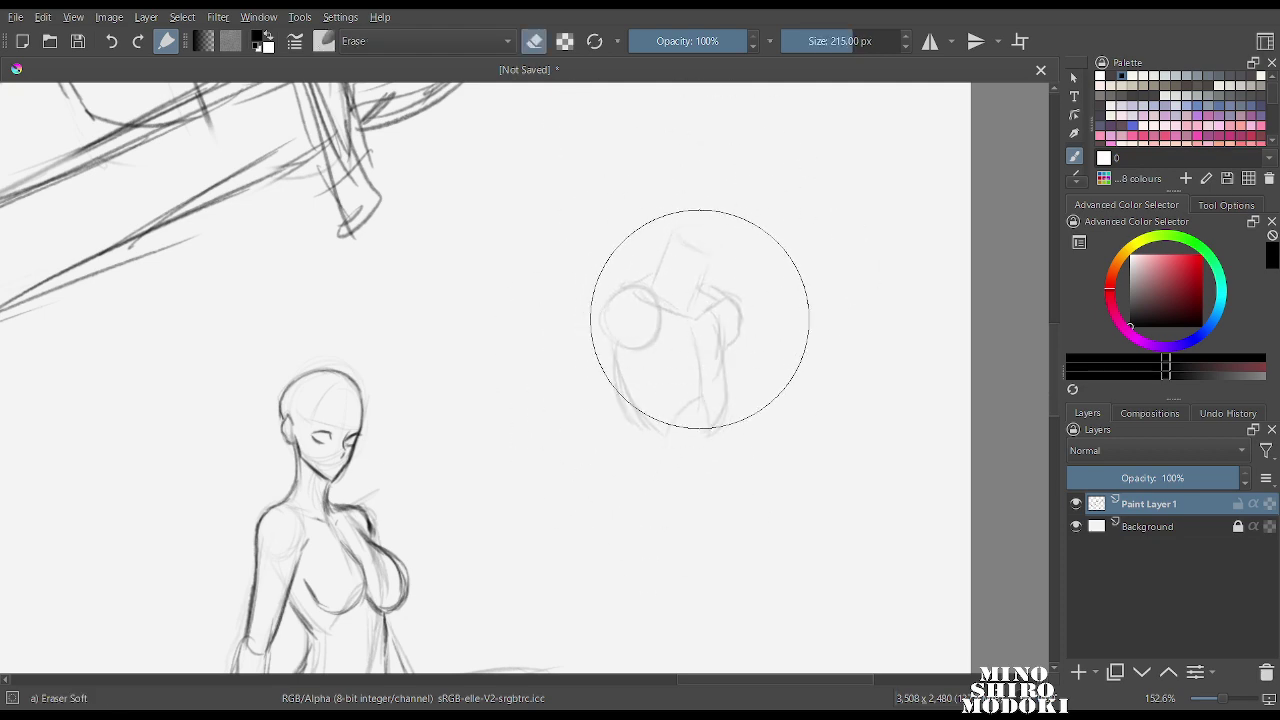
pyautogui.moveTo(690, 368)
pyautogui.mouseDown()
pyautogui.moveTo(693, 275)
pyautogui.moveTo(655, 327)
pyautogui.mouseUp()
pyautogui.rightClick(667, 312)
pyautogui.click(737, 400)
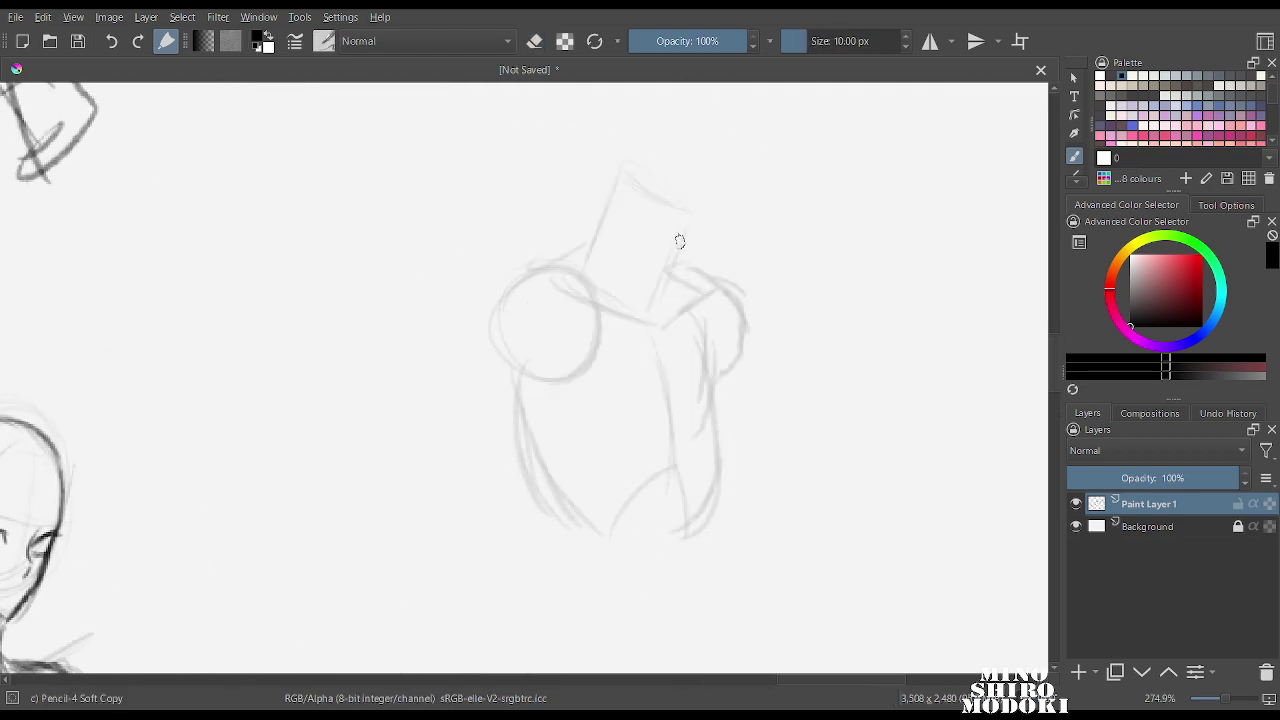
# Ink the bust study's cut-off neck, the slope down to the near shoulder, and the rounded far shoulder.
pyautogui.moveTo(679, 241); pyautogui.dragTo(650, 306)
pyautogui.moveTo(630, 180)
pyautogui.mouseDown()
pyautogui.moveTo(688, 224)
pyautogui.moveTo(588, 258)
pyautogui.mouseUp()
pyautogui.moveTo(676, 261); pyautogui.dragTo(689, 282)
pyautogui.moveTo(702, 284)
pyautogui.mouseDown()
pyautogui.moveTo(738, 289)
pyautogui.moveTo(740, 341)
pyautogui.moveTo(712, 376)
pyautogui.mouseUp()
pyautogui.moveTo(590, 228)
pyautogui.mouseDown()
pyautogui.moveTo(525, 281)
pyautogui.moveTo(596, 298)
pyautogui.moveTo(601, 360)
pyautogui.mouseUp()
# Ink the bust study's near shoulder and the short, cut-off upper arm hanging below it.
pyautogui.moveTo(540, 266)
pyautogui.mouseDown()
pyautogui.moveTo(502, 320)
pyautogui.moveTo(507, 376)
pyautogui.mouseUp()
pyautogui.moveTo(506, 320); pyautogui.dragTo(512, 406)
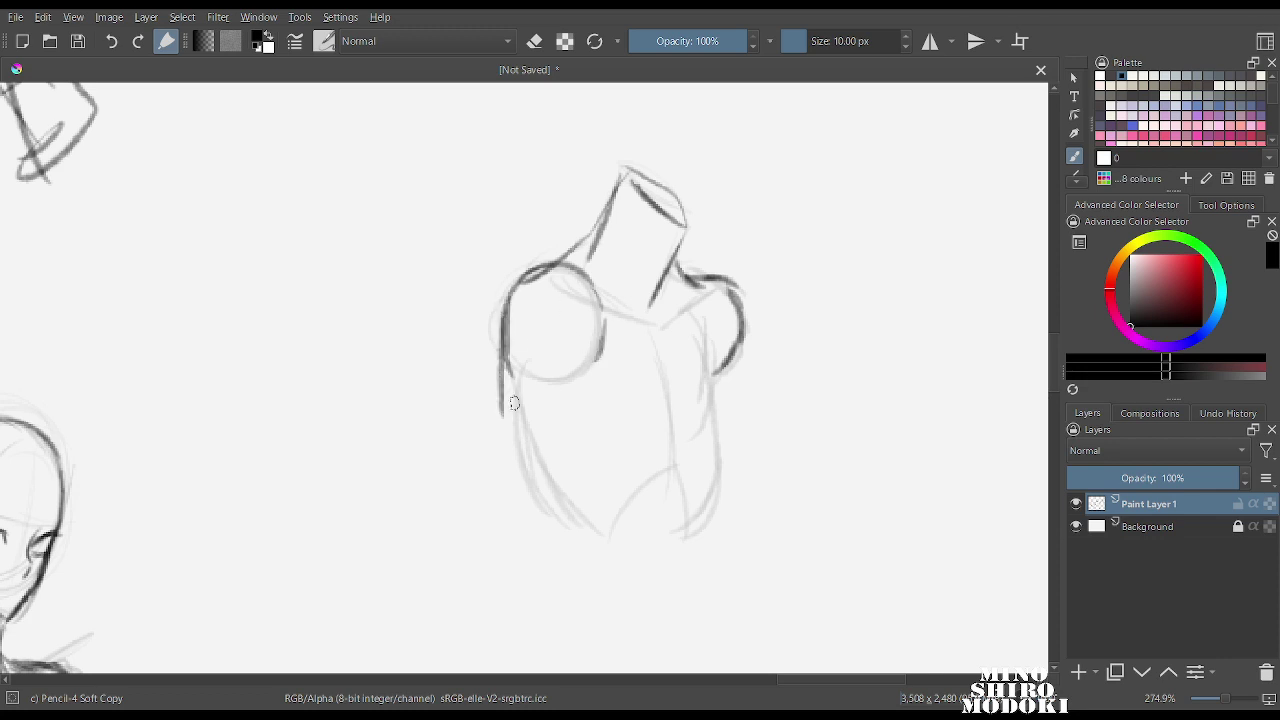
pyautogui.moveTo(598, 345); pyautogui.dragTo(572, 428)
pyautogui.moveTo(505, 360)
pyautogui.mouseDown()
pyautogui.moveTo(502, 432)
pyautogui.moveTo(553, 445)
pyautogui.mouseUp()
pyautogui.moveTo(590, 382); pyautogui.dragTo(568, 438)
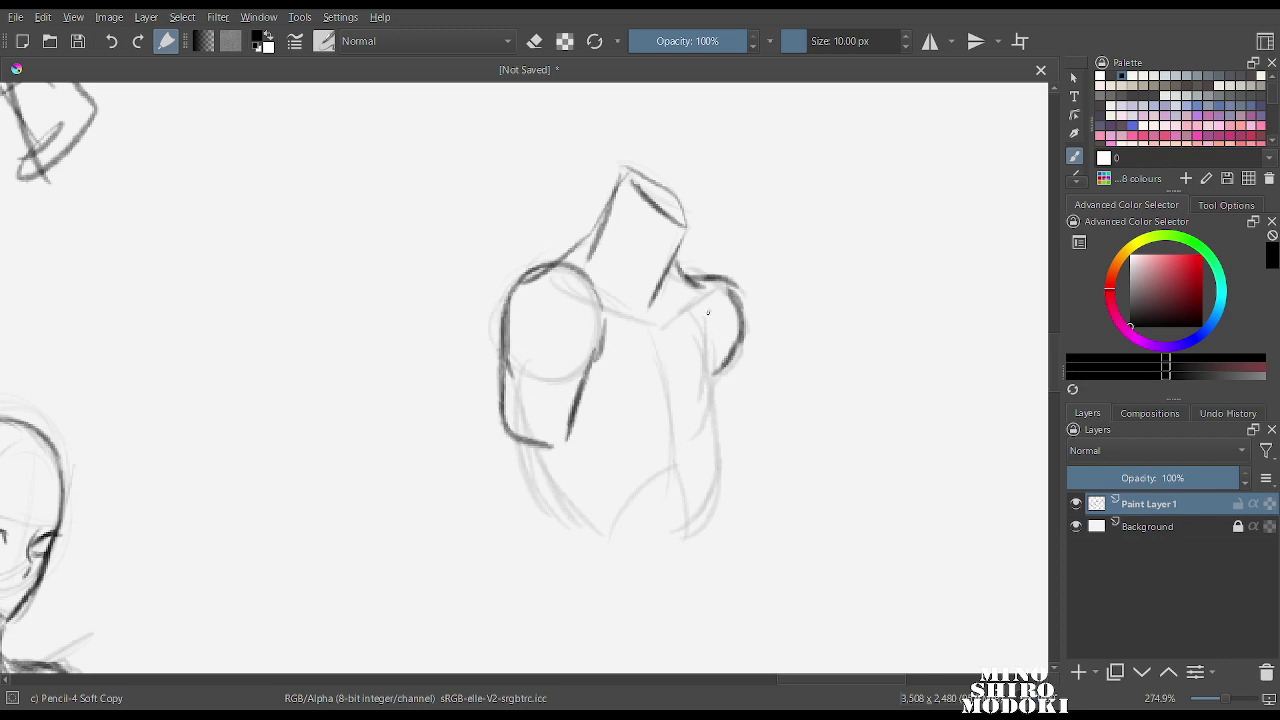
# Draw both breasts on the bust study and close off the torso with side lines and a lower edge.
pyautogui.moveTo(707, 312)
pyautogui.mouseDown()
pyautogui.moveTo(717, 372)
pyautogui.moveTo(752, 414)
pyautogui.moveTo(739, 480)
pyautogui.moveTo(766, 440)
pyautogui.mouseUp()
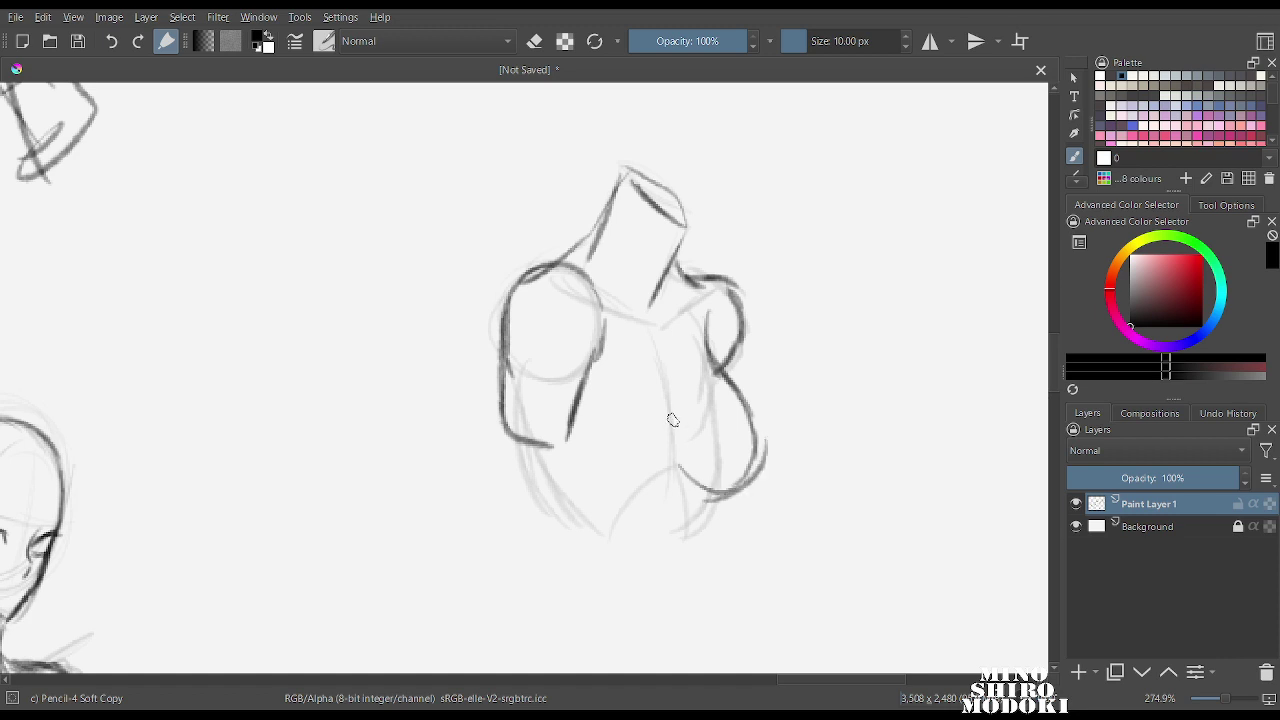
pyautogui.moveTo(656, 373)
pyautogui.mouseDown()
pyautogui.moveTo(673, 411)
pyautogui.moveTo(665, 480)
pyautogui.moveTo(568, 469)
pyautogui.moveTo(644, 495)
pyautogui.mouseUp()
pyautogui.moveTo(556, 448)
pyautogui.mouseDown()
pyautogui.moveTo(580, 487)
pyautogui.moveTo(676, 440)
pyautogui.mouseUp()
pyautogui.moveTo(597, 487); pyautogui.dragTo(666, 473)
pyautogui.moveTo(567, 470); pyautogui.dragTo(671, 449)
pyautogui.moveTo(520, 450); pyautogui.dragTo(562, 540)
pyautogui.moveTo(545, 495)
pyautogui.mouseDown()
pyautogui.moveTo(608, 552)
pyautogui.moveTo(706, 546)
pyautogui.mouseUp()
pyautogui.scroll(-8, 786, 386)
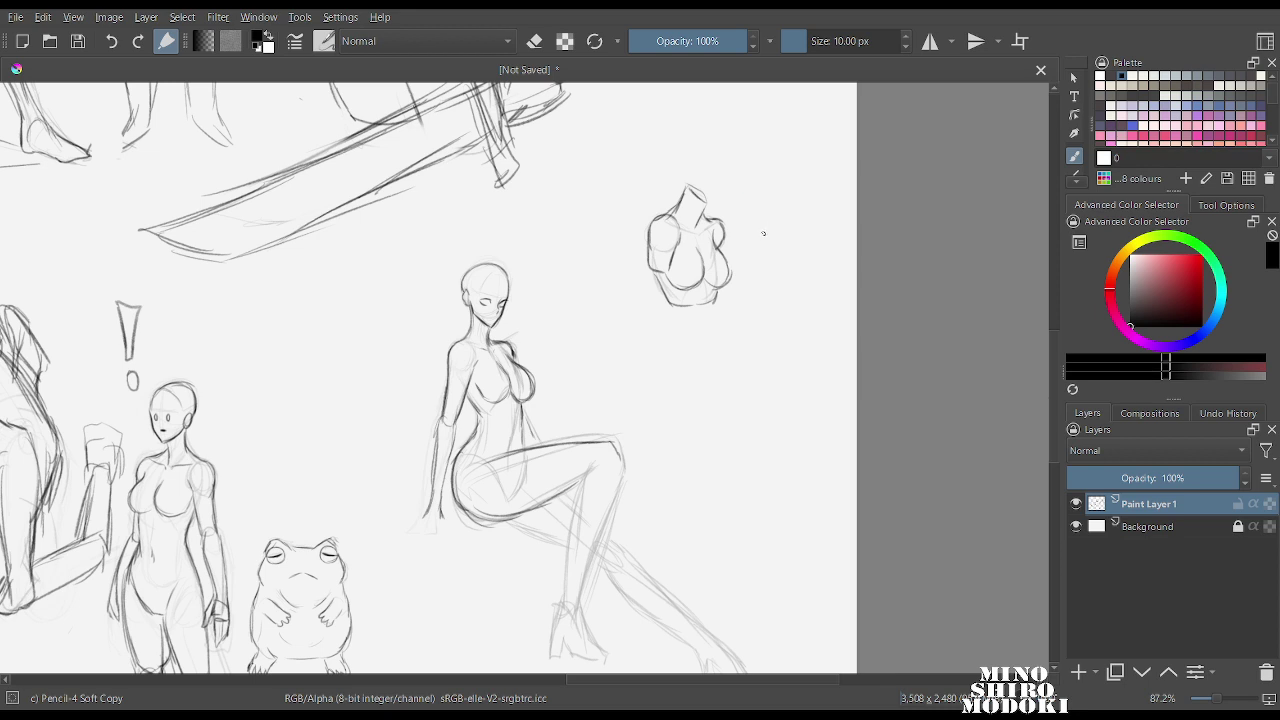
# Mark a small X beside the seated figure's near shoulder.
pyautogui.scroll(3, 662, 284)
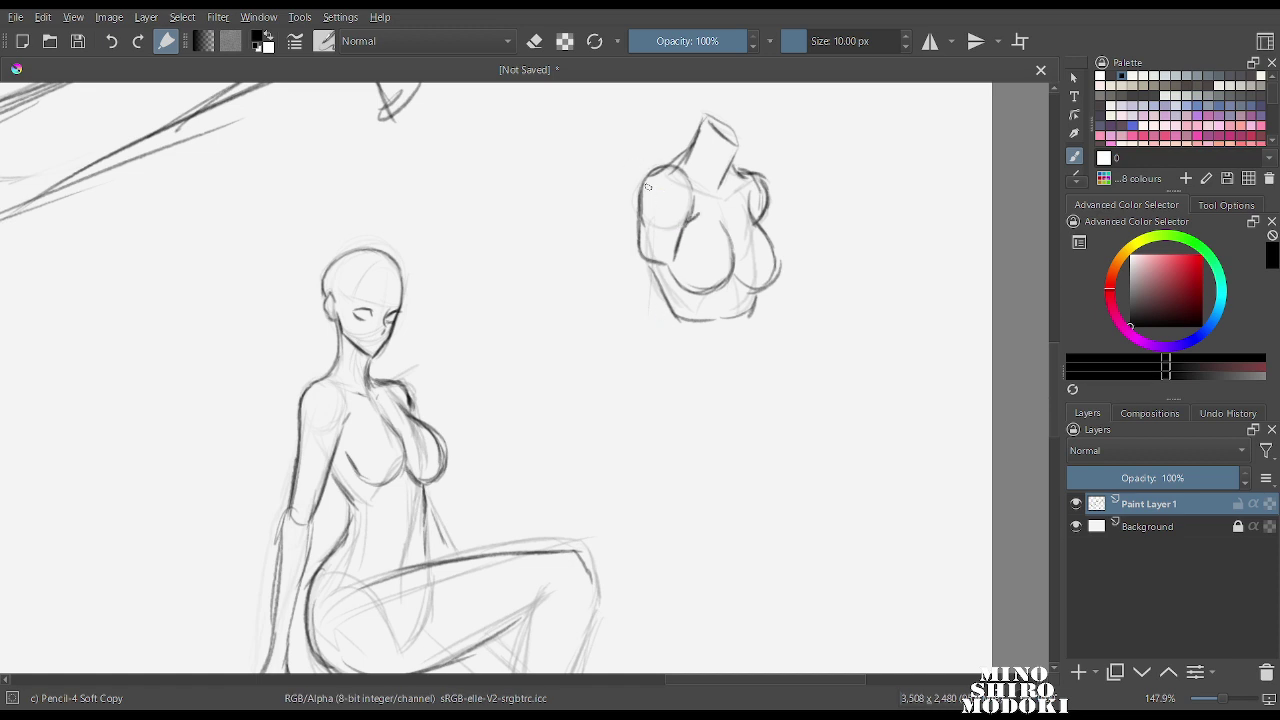
pyautogui.moveTo(604, 150); pyautogui.dragTo(634, 172)
pyautogui.moveTo(519, 443); pyautogui.dragTo(659, 301)
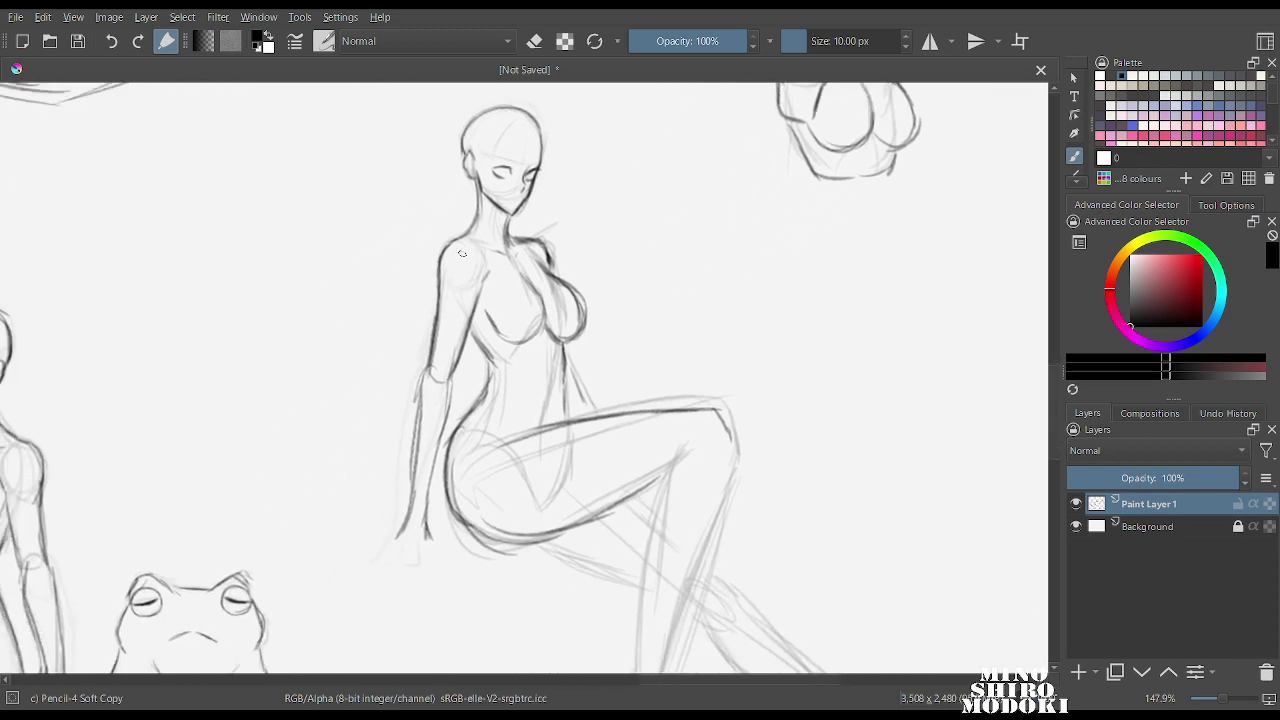
pyautogui.moveTo(393, 241); pyautogui.dragTo(414, 269)
pyautogui.moveTo(412, 242); pyautogui.dragTo(393, 270)
pyautogui.moveTo(560, 309)
pyautogui.mouseDown()
pyautogui.moveTo(561, 400)
pyautogui.moveTo(563, 295)
pyautogui.mouseUp()
pyautogui.moveTo(434, 240); pyautogui.dragTo(458, 229)
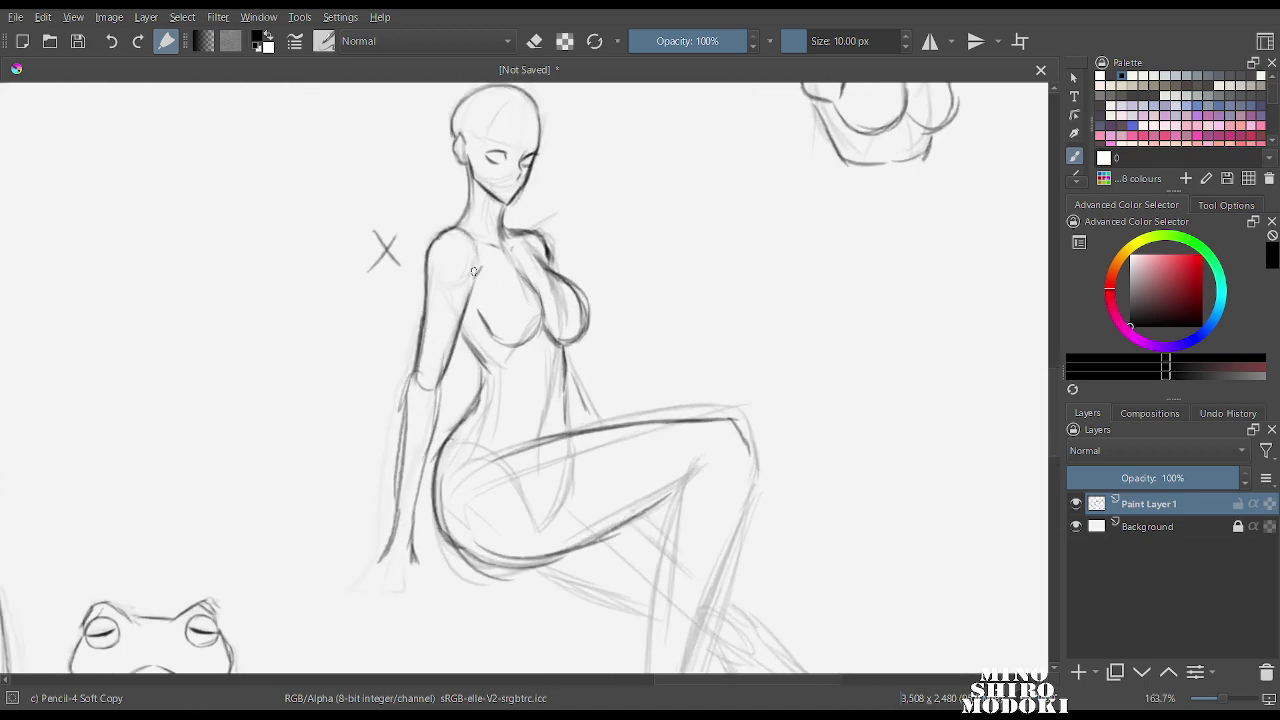
# Fade the seated figure's supporting arm with Eraser Soft in mirrored view, then restore the view and Pencil-4 Soft.
pyautogui.press('m')
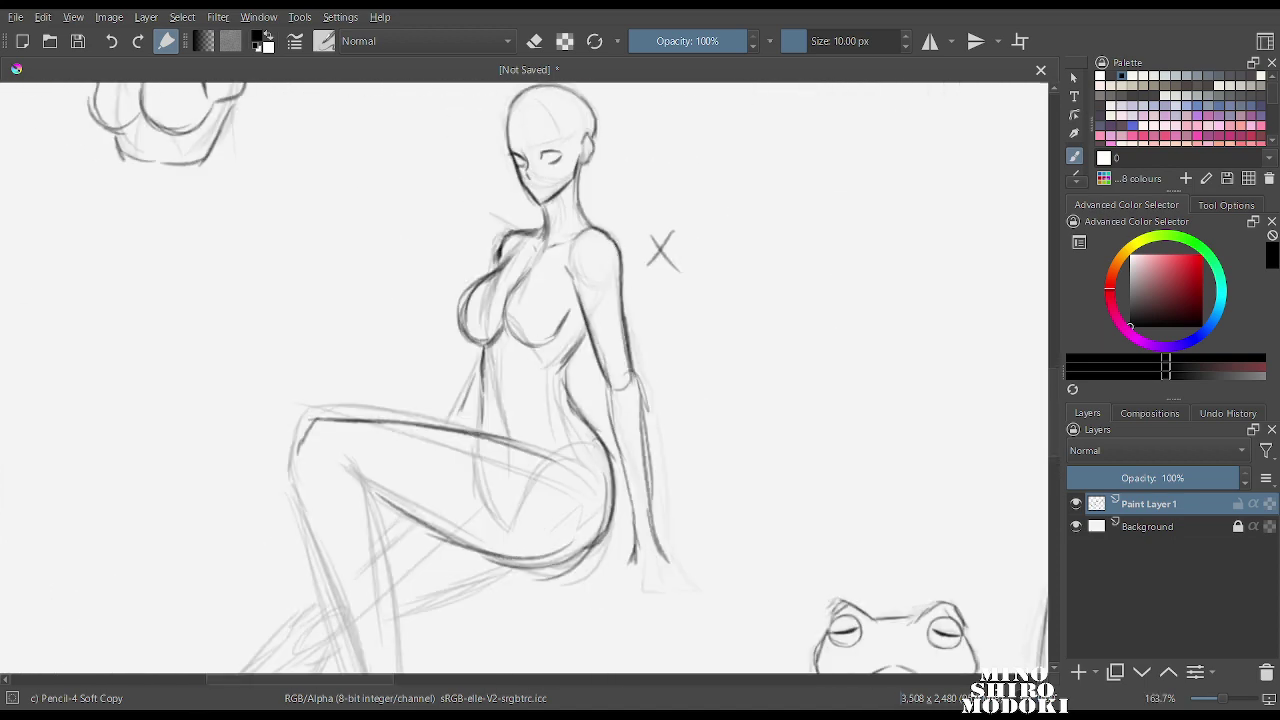
pyautogui.rightClick(630, 273)
pyautogui.click(631, 168)
pyautogui.moveTo(682, 266)
pyautogui.mouseDown()
pyautogui.moveTo(700, 296)
pyautogui.moveTo(715, 453)
pyautogui.moveTo(683, 509)
pyautogui.mouseUp()
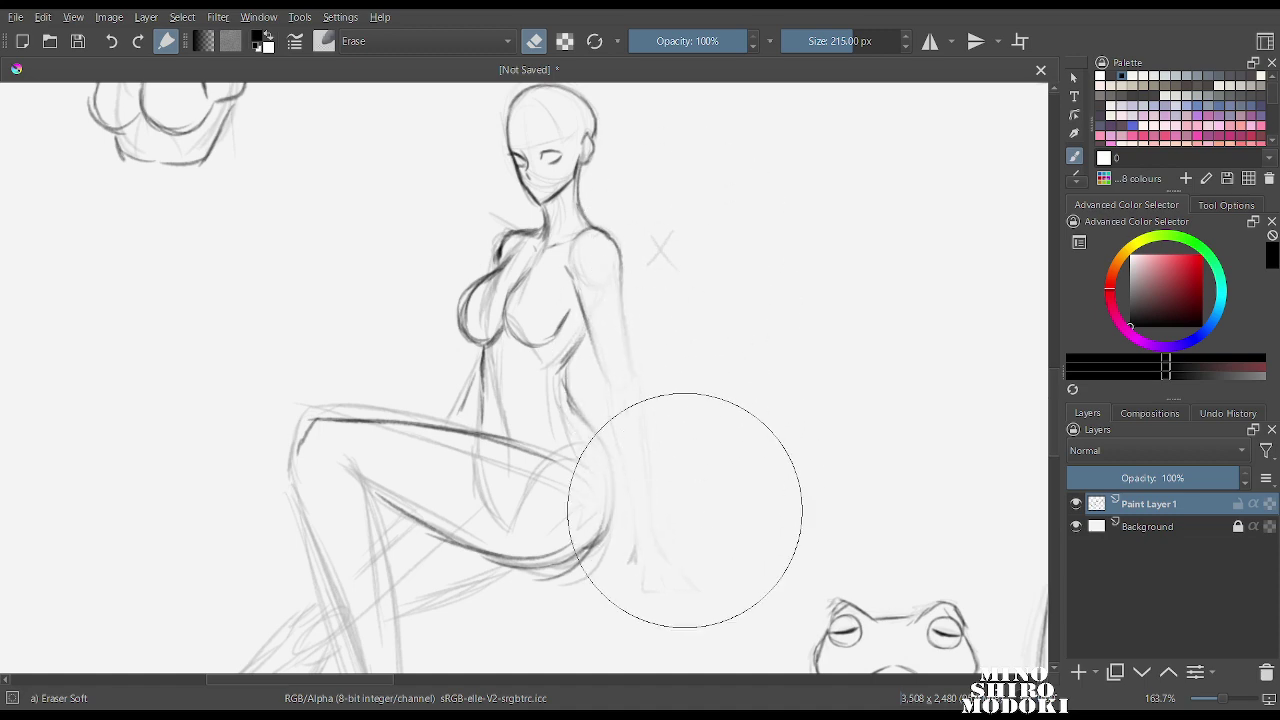
pyautogui.press('m')
pyautogui.scroll(-4, 685, 510)
pyautogui.scroll(4, 460, 349)
pyautogui.rightClick(460, 349)
pyautogui.click(428, 263)
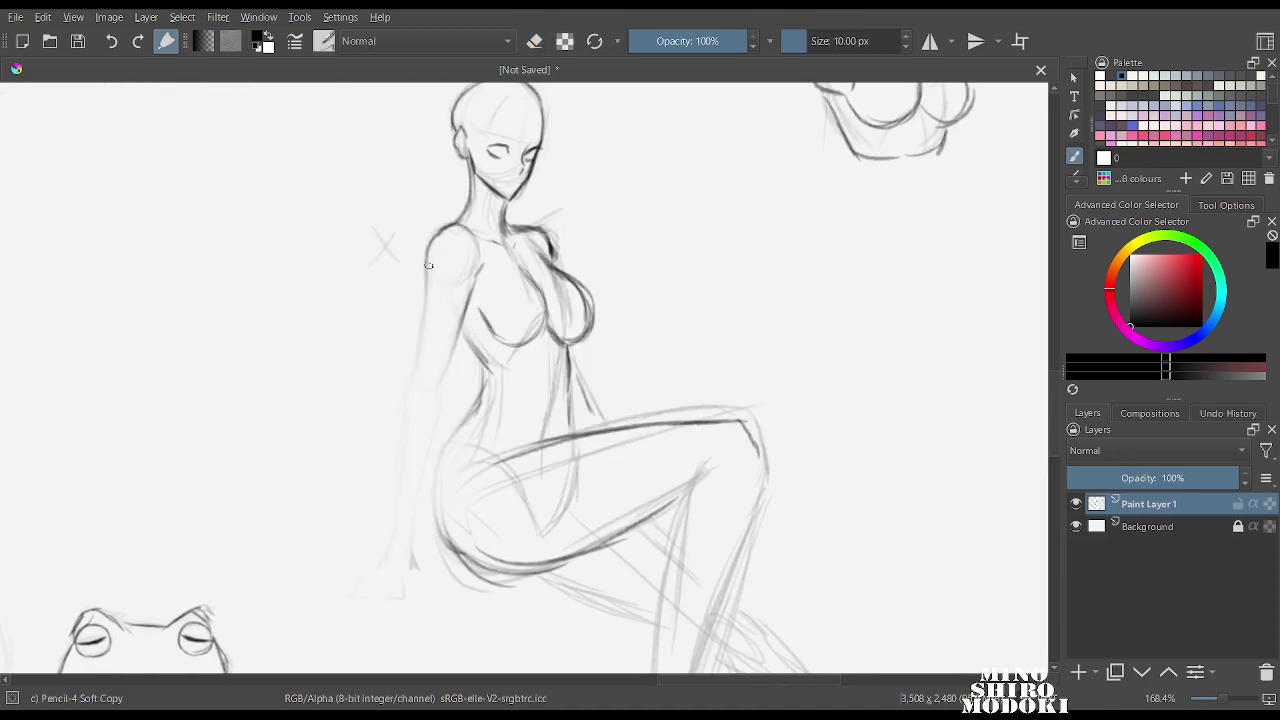
# Redraw the seated figure's supporting arm with firm upper-arm contours, an elbow joint and the outer forearm line.
pyautogui.moveTo(428, 265); pyautogui.dragTo(418, 368)
pyautogui.moveTo(421, 288); pyautogui.dragTo(417, 372)
pyautogui.moveTo(472, 274)
pyautogui.mouseDown()
pyautogui.moveTo(452, 380)
pyautogui.moveTo(406, 411)
pyautogui.moveTo(438, 450)
pyautogui.mouseUp()
pyautogui.moveTo(410, 388); pyautogui.dragTo(408, 530)
pyautogui.moveTo(409, 444); pyautogui.dragTo(409, 534)
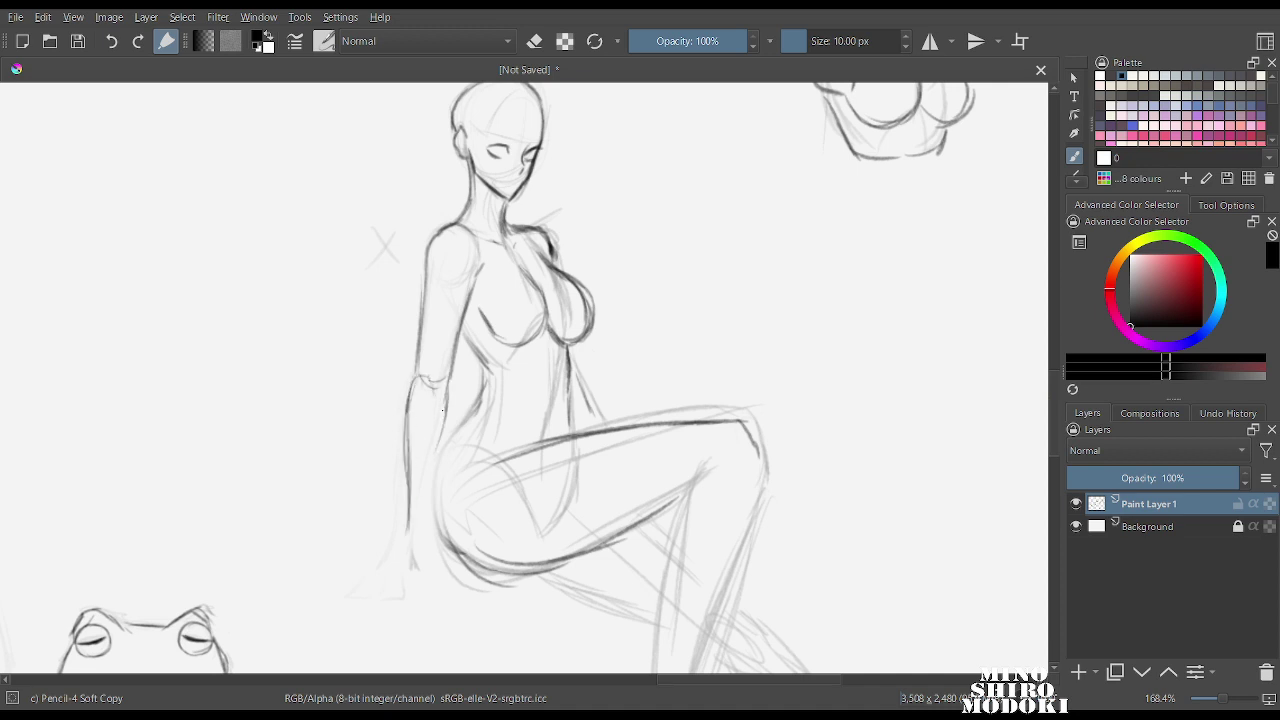
# Draw the supporting arm's inner forearm line and carry both sides through the wrist toward the planted hand.
pyautogui.moveTo(443, 420); pyautogui.dragTo(435, 526)
pyautogui.moveTo(437, 474); pyautogui.dragTo(432, 575)
pyautogui.moveTo(408, 494); pyautogui.dragTo(404, 586)
pyautogui.moveTo(408, 536); pyautogui.dragTo(396, 582)
pyautogui.moveTo(432, 524); pyautogui.dragTo(424, 582)
pyautogui.moveTo(412, 518); pyautogui.dragTo(398, 574)
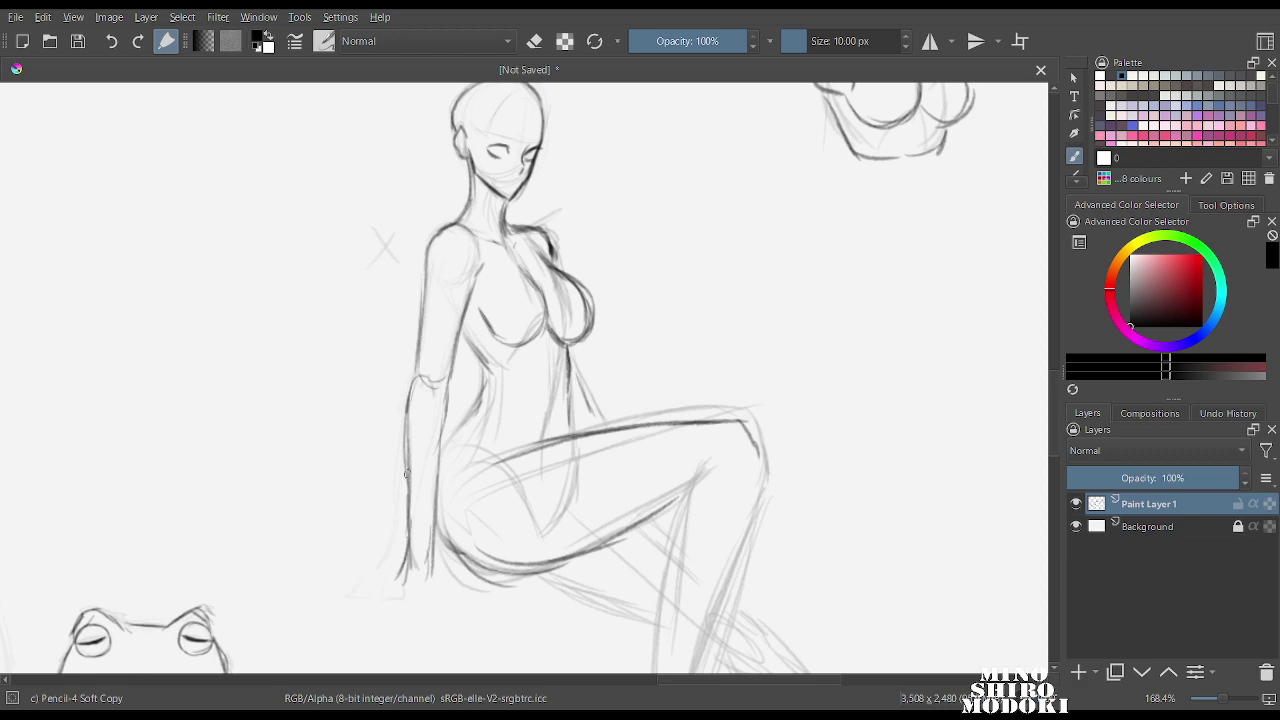
# Firm up the seated figure's hip and under-thigh line, and darken the shin and calf of the bent leg.
pyautogui.moveTo(483, 398); pyautogui.dragTo(449, 462)
pyautogui.moveTo(851, 331); pyautogui.dragTo(711, 341)
pyautogui.scroll(1, 547, 278)
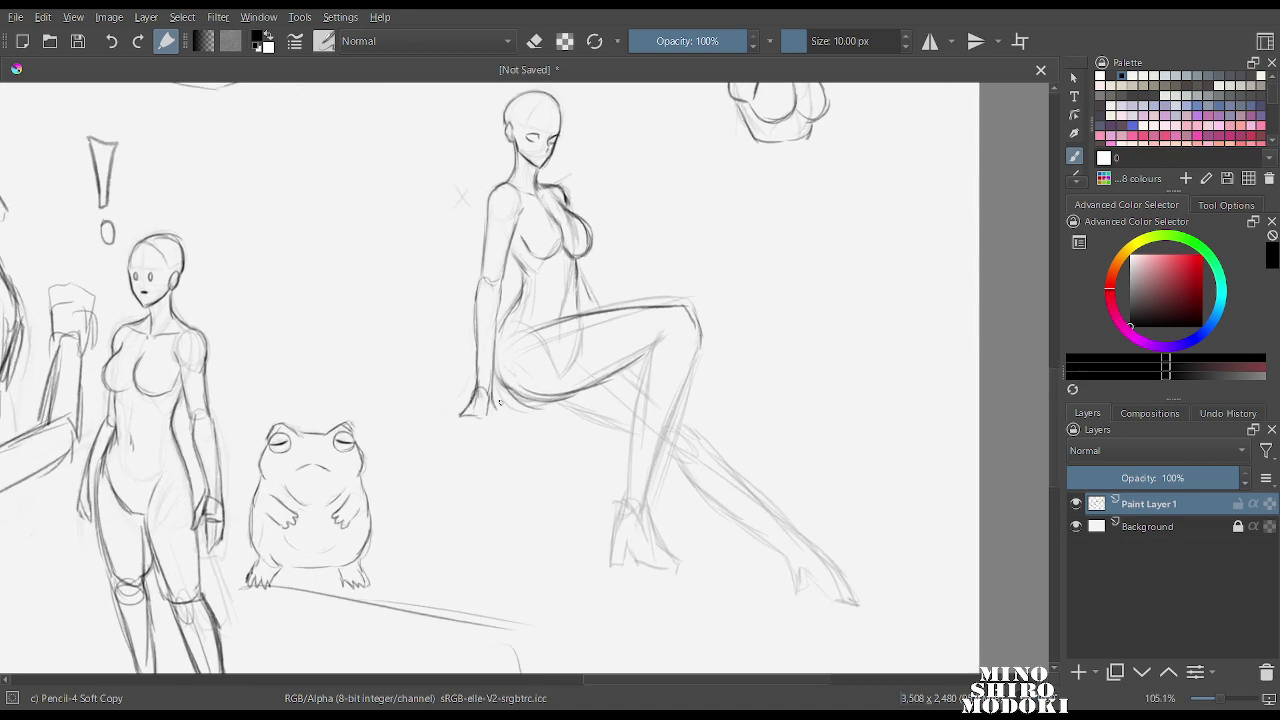
pyautogui.moveTo(517, 399); pyautogui.dragTo(590, 390)
pyautogui.moveTo(643, 349); pyautogui.dragTo(628, 460)
pyautogui.moveTo(692, 358); pyautogui.dragTo(644, 500)
pyautogui.moveTo(631, 438)
pyautogui.mouseDown()
pyautogui.moveTo(638, 506)
pyautogui.moveTo(621, 500)
pyautogui.moveTo(647, 484)
pyautogui.moveTo(656, 502)
pyautogui.moveTo(643, 518)
pyautogui.moveTo(678, 551)
pyautogui.moveTo(646, 530)
pyautogui.moveTo(636, 493)
pyautogui.moveTo(620, 570)
pyautogui.moveTo(634, 507)
pyautogui.mouseUp()
# Fade the seated figure's feet and extended lower leg with Eraser Soft, return to Pencil-4 Soft and compare the pose mirrored.
pyautogui.rightClick(651, 419)
pyautogui.click(650, 306)
pyautogui.moveTo(757, 514)
pyautogui.mouseDown()
pyautogui.moveTo(811, 567)
pyautogui.moveTo(849, 566)
pyautogui.mouseUp()
pyautogui.rightClick(754, 400)
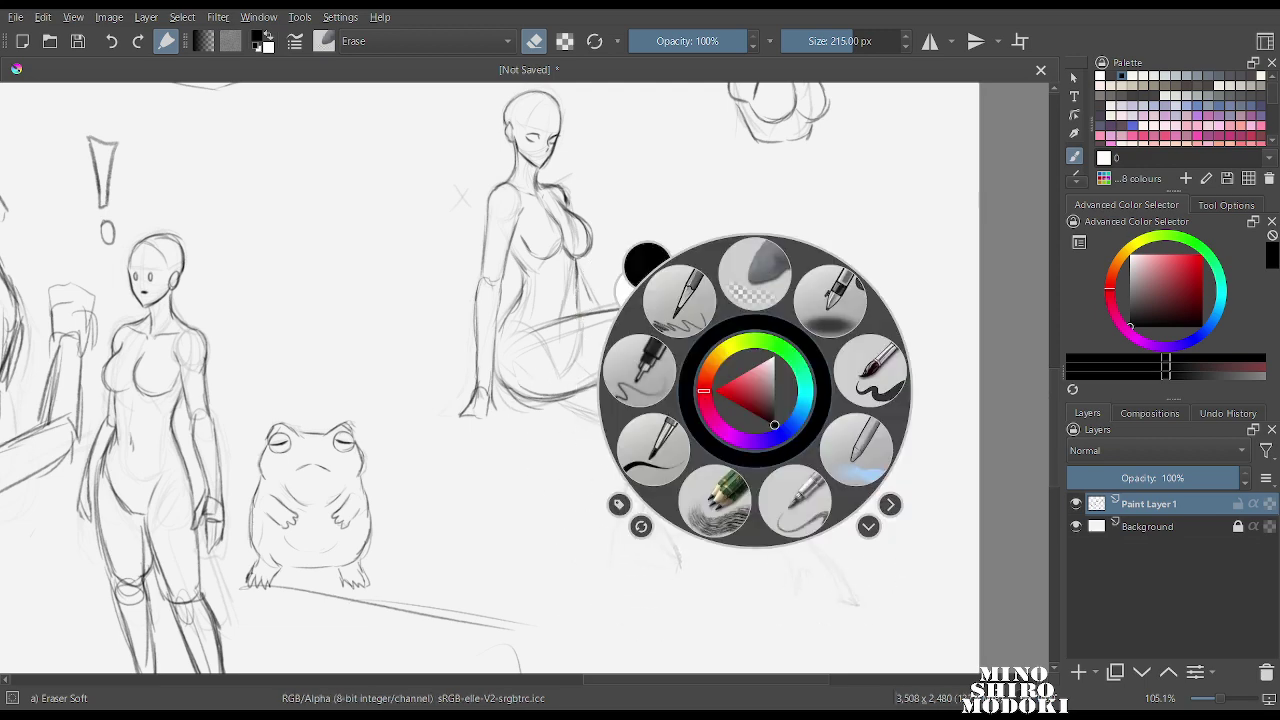
pyautogui.click(802, 456)
pyautogui.press('m')
pyautogui.scroll(2, 660, 300)
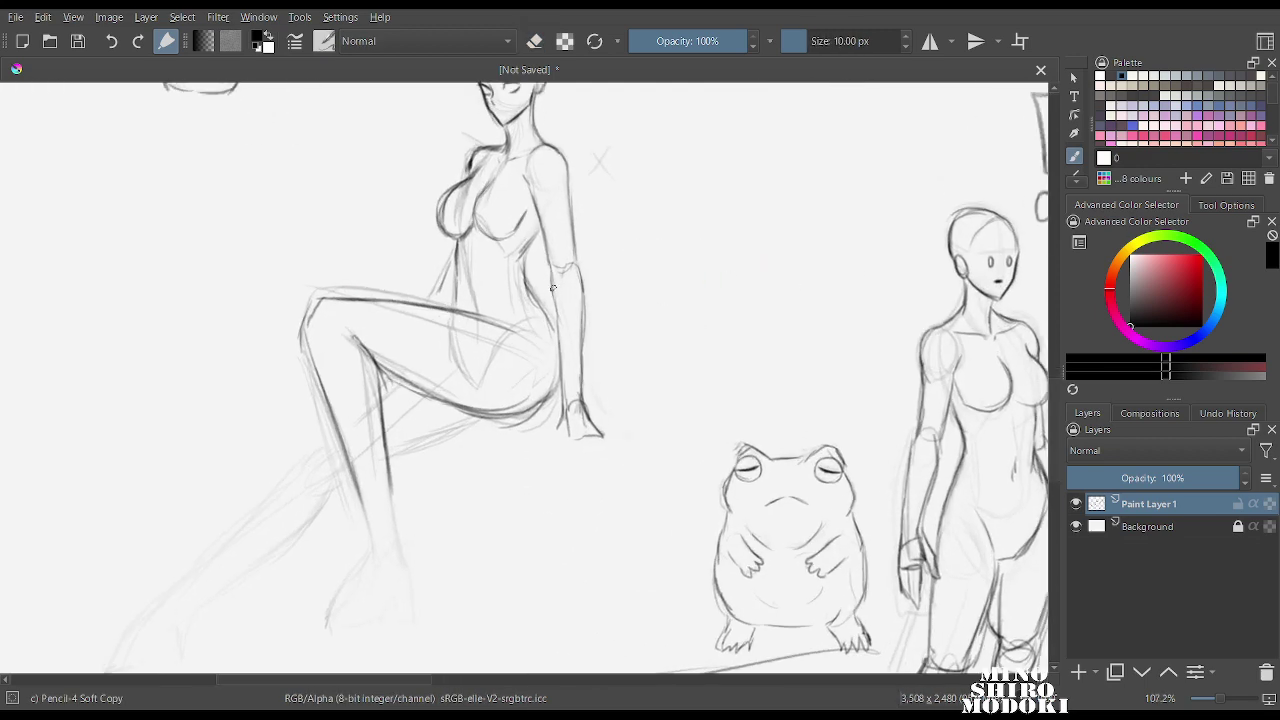
pyautogui.press('m')
pyautogui.press('m')
pyautogui.press('m')
pyautogui.scroll(-3, 648, 247)
pyautogui.scroll(2, 679, 291)
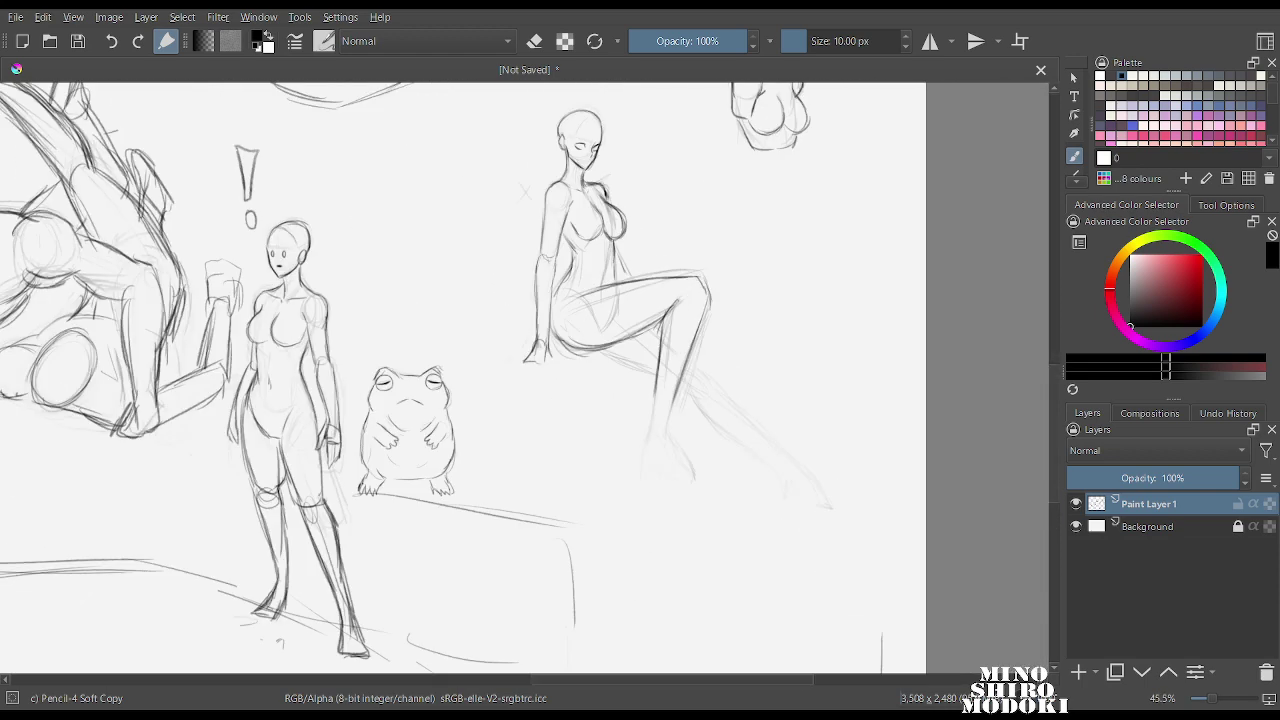
# Select the bust study, move it beside the seated figure's head, deselect it and mirror the view.
pyautogui.moveTo(760, 88)
pyautogui.mouseDown()
pyautogui.moveTo(690, 312)
pyautogui.moveTo(835, 200)
pyautogui.moveTo(790, 90)
pyautogui.mouseUp()
pyautogui.hotkey('ctrl', 't')
pyautogui.moveTo(728, 202); pyautogui.dragTo(486, 352)
pyautogui.moveTo(592, 236); pyautogui.dragTo(570, 264)
pyautogui.moveTo(500, 350)
pyautogui.mouseDown()
pyautogui.moveTo(511, 324)
pyautogui.moveTo(492, 327)
pyautogui.moveTo(635, 232)
pyautogui.mouseUp()
pyautogui.press('Return')
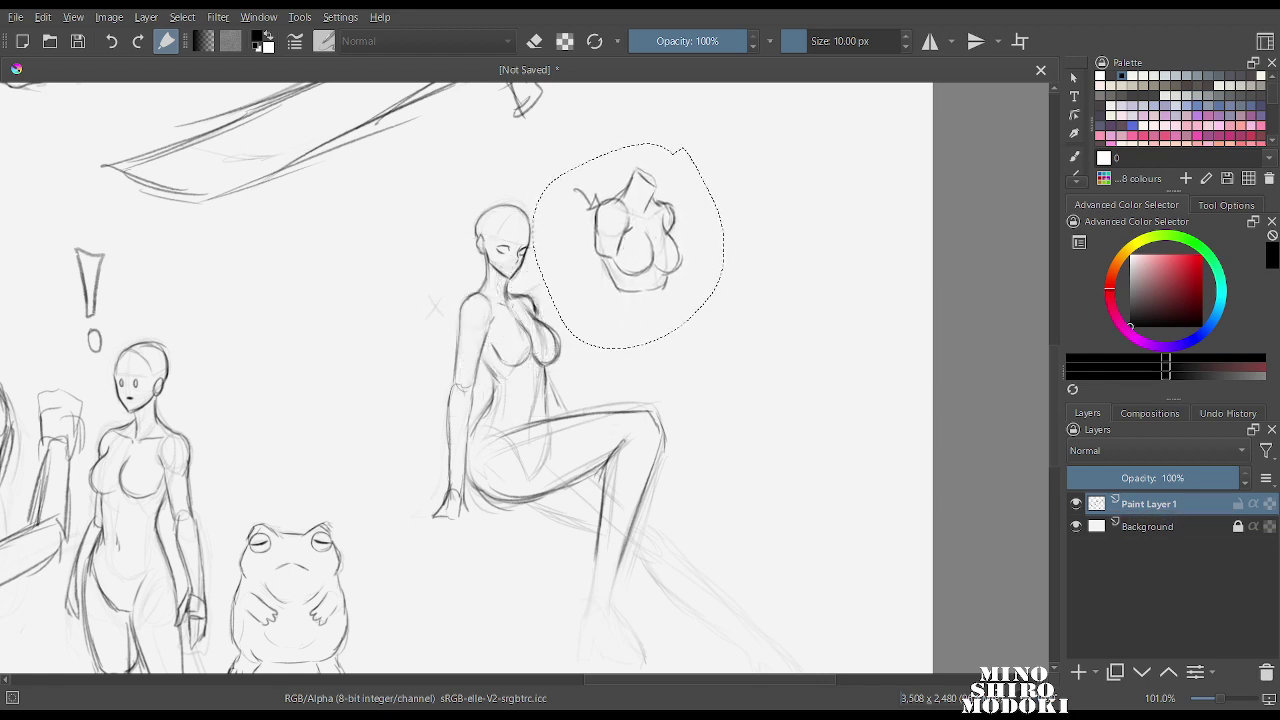
pyautogui.hotkey('ctrl', 'shift', 'a')
pyautogui.press('b')
pyautogui.press('m')
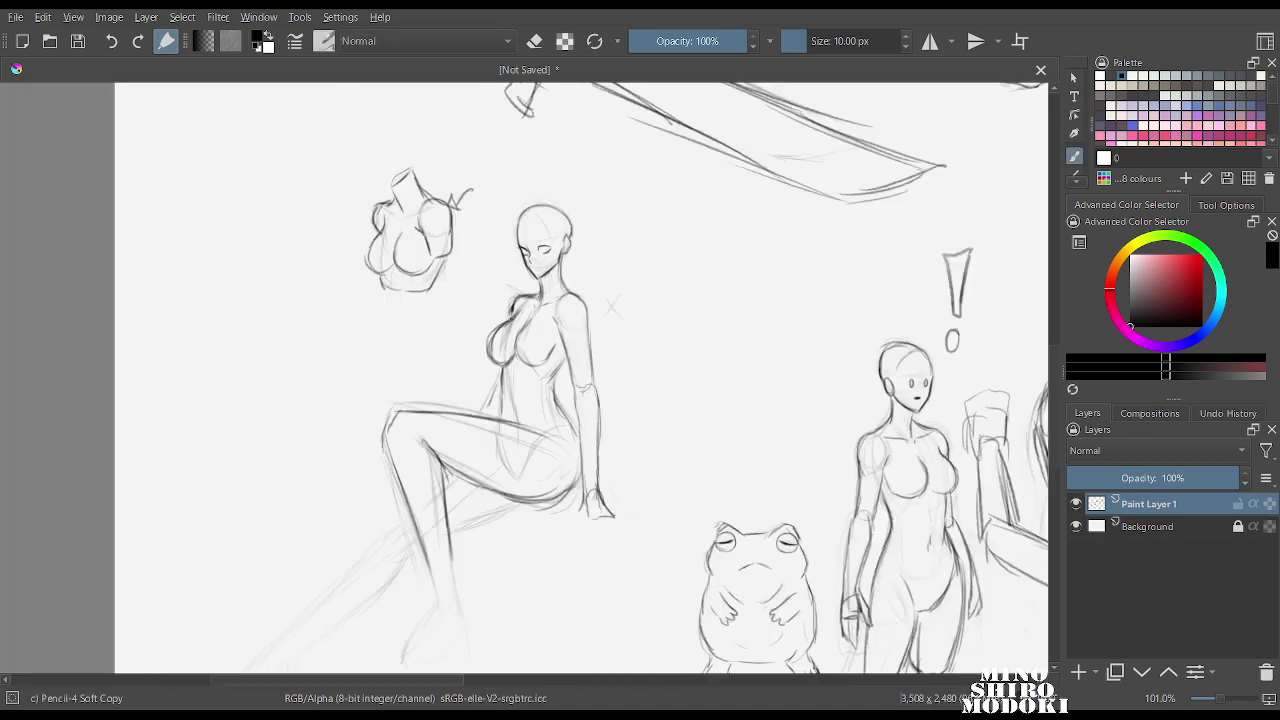
# Fade the seated figure's supporting arm with Eraser Soft, then restore the unmirrored view and Pencil-4 Soft.
pyautogui.moveTo(543, 394); pyautogui.dragTo(563, 311)
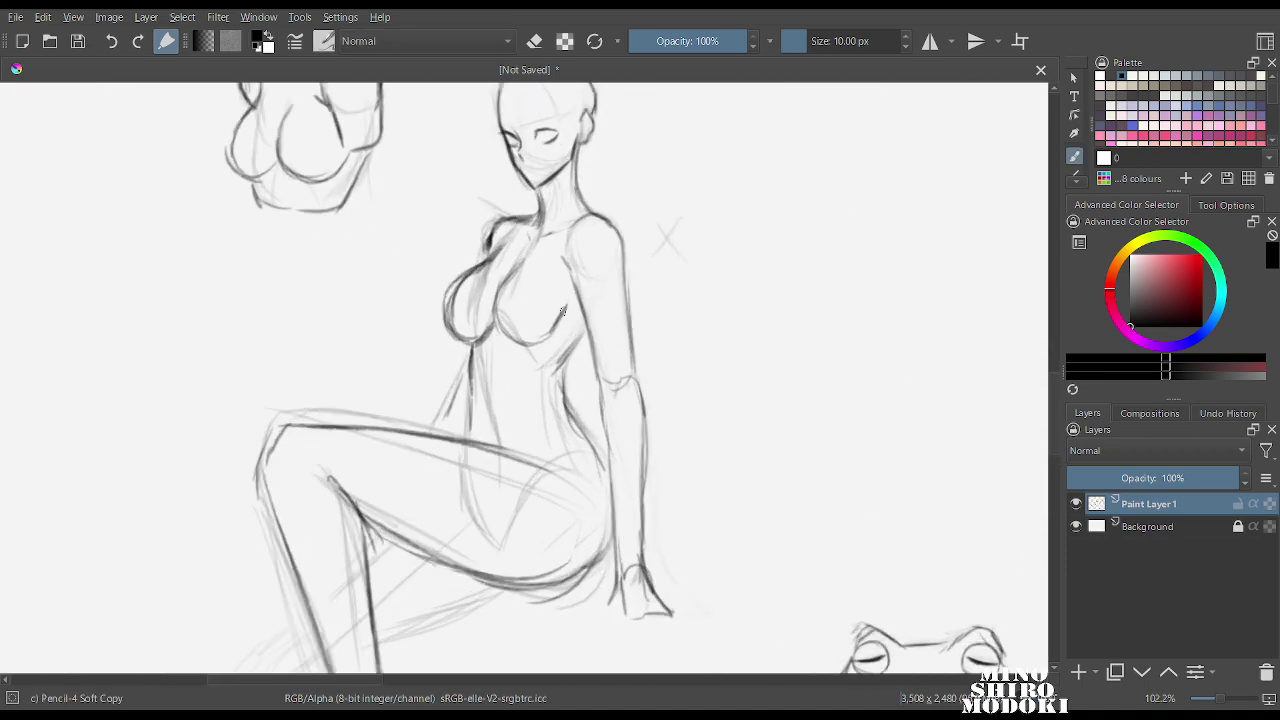
pyautogui.moveTo(620, 245)
pyautogui.mouseDown()
pyautogui.moveTo(628, 341)
pyautogui.moveTo(597, 376)
pyautogui.moveTo(571, 270)
pyautogui.moveTo(650, 382)
pyautogui.moveTo(660, 482)
pyautogui.moveTo(689, 469)
pyautogui.mouseUp()
pyautogui.rightClick(603, 257)
pyautogui.click(603, 141)
pyautogui.press('m')
pyautogui.scroll(-2, 680, 291)
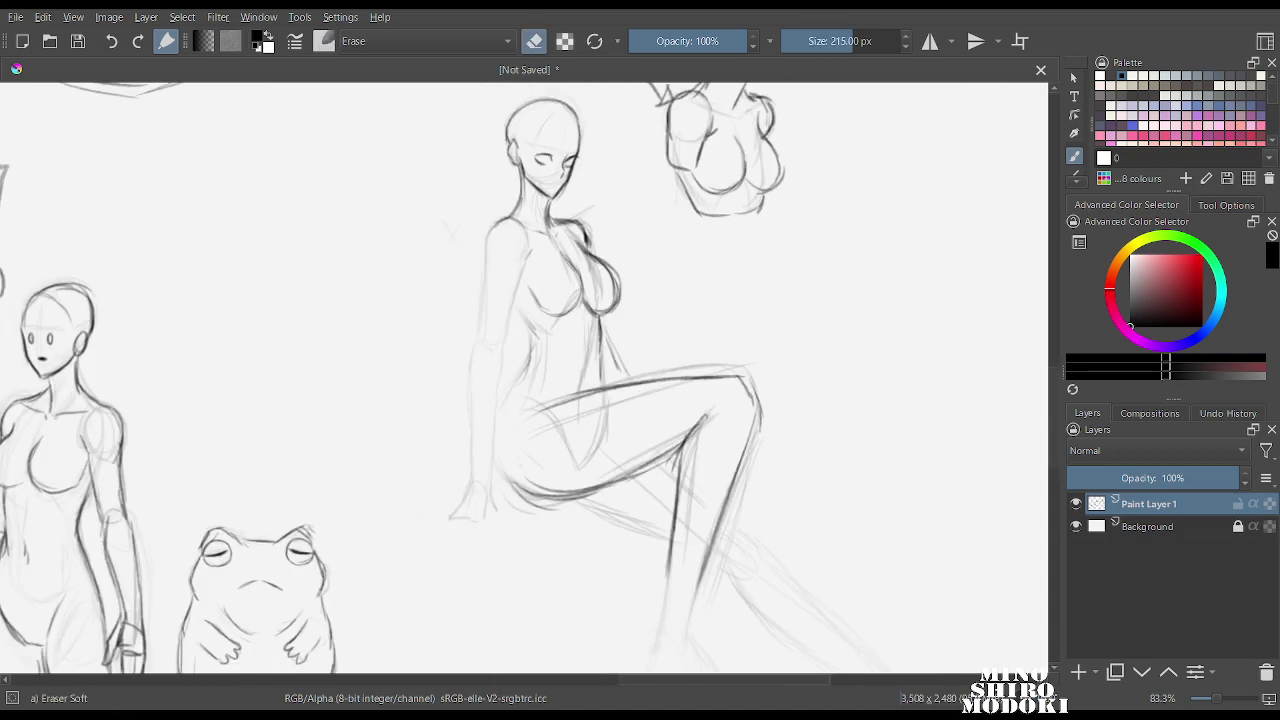
pyautogui.scroll(1, 500, 271)
pyautogui.rightClick(507, 290)
pyautogui.click(548, 401)
pyautogui.scroll(-1, 900, 246)
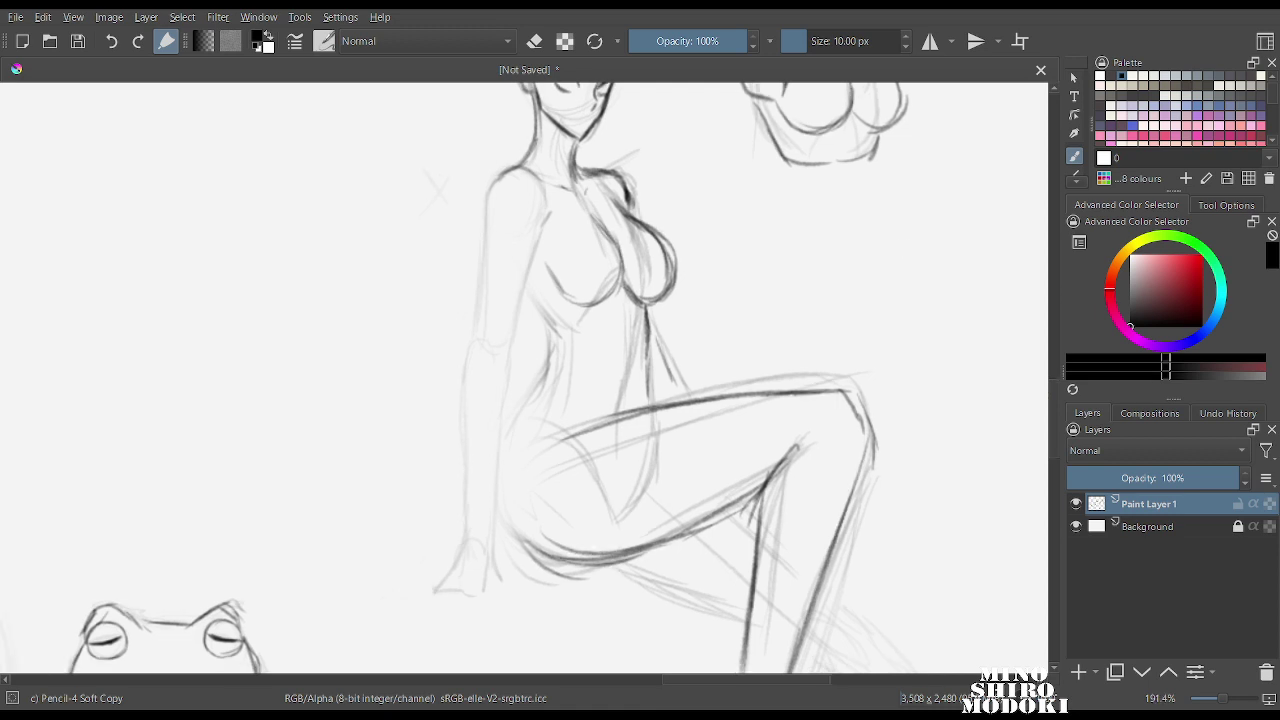
# Add a curved arrow at the bust study's far shoulder and sketch a second torso beside it with neck, shoulder line, sides and midline.
pyautogui.moveTo(866, 226); pyautogui.dragTo(724, 384)
pyautogui.moveTo(786, 181)
pyautogui.mouseDown()
pyautogui.moveTo(742, 212)
pyautogui.moveTo(728, 256)
pyautogui.moveTo(684, 282)
pyautogui.mouseUp()
pyautogui.scroll(-2, 740, 215)
pyautogui.scroll(1, 700, 243)
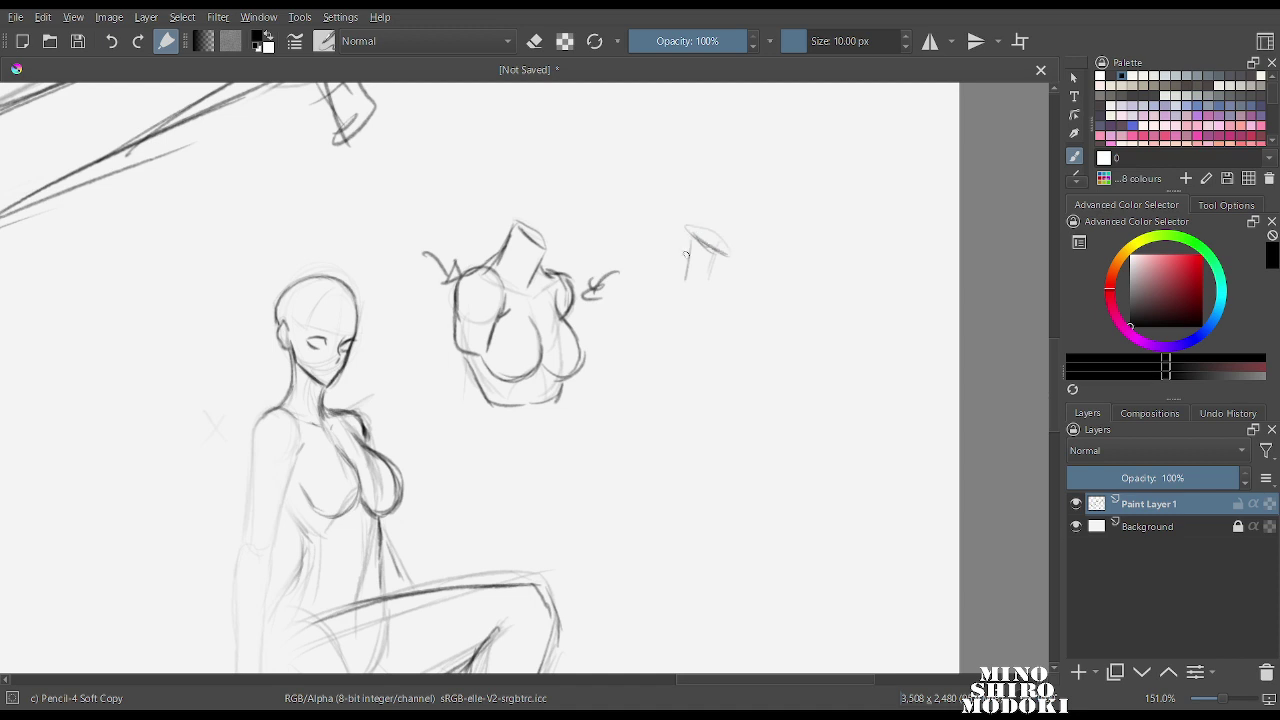
pyautogui.moveTo(690, 232); pyautogui.dragTo(684, 280)
pyautogui.moveTo(726, 254); pyautogui.dragTo(711, 292)
pyautogui.moveTo(688, 241)
pyautogui.mouseDown()
pyautogui.moveTo(699, 292)
pyautogui.moveTo(753, 295)
pyautogui.mouseUp()
pyautogui.moveTo(696, 263)
pyautogui.mouseDown()
pyautogui.moveTo(643, 287)
pyautogui.moveTo(722, 358)
pyautogui.mouseUp()
pyautogui.moveTo(652, 340); pyautogui.dragTo(683, 403)
pyautogui.moveTo(742, 312); pyautogui.dragTo(748, 400)
pyautogui.moveTo(724, 344)
pyautogui.mouseDown()
pyautogui.moveTo(720, 381)
pyautogui.moveTo(734, 396)
pyautogui.mouseUp()
# Add oval shoulders to the second torso study and a short, cut-off upper arm below the near one.
pyautogui.moveTo(647, 283)
pyautogui.mouseDown()
pyautogui.moveTo(660, 288)
pyautogui.moveTo(640, 336)
pyautogui.mouseUp()
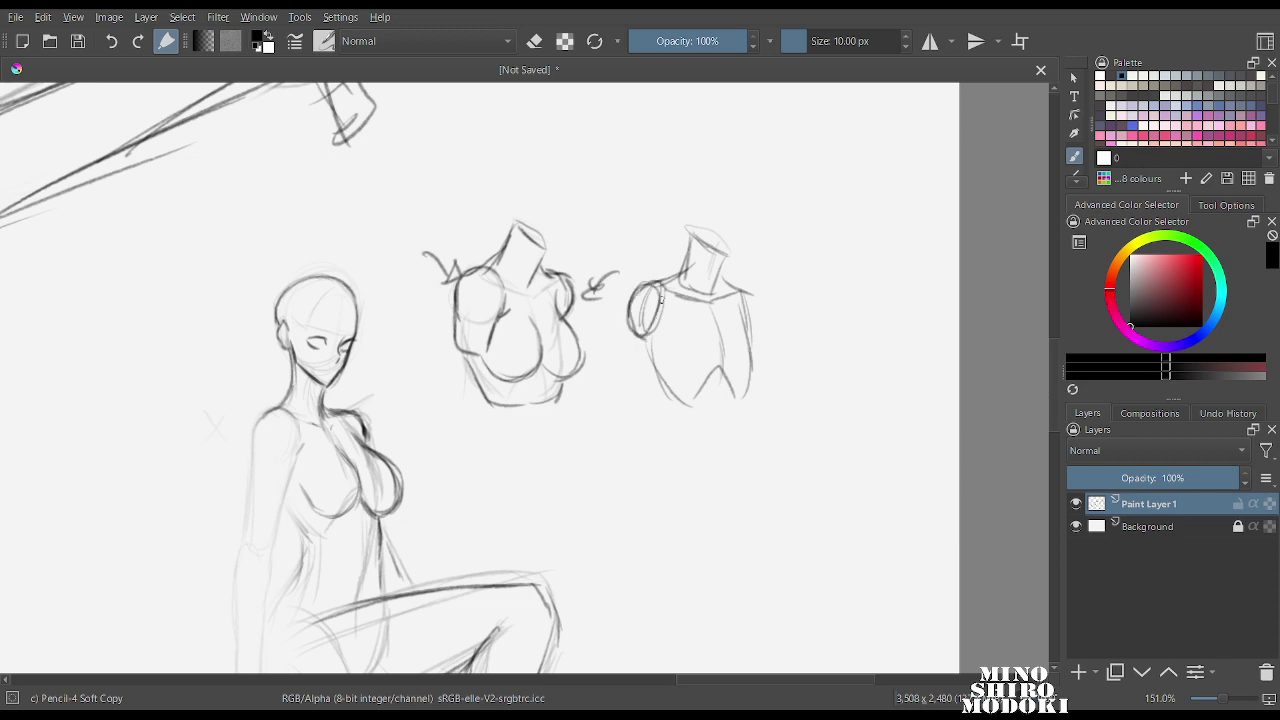
pyautogui.moveTo(730, 282)
pyautogui.mouseDown()
pyautogui.moveTo(764, 309)
pyautogui.moveTo(757, 342)
pyautogui.moveTo(716, 380)
pyautogui.mouseUp()
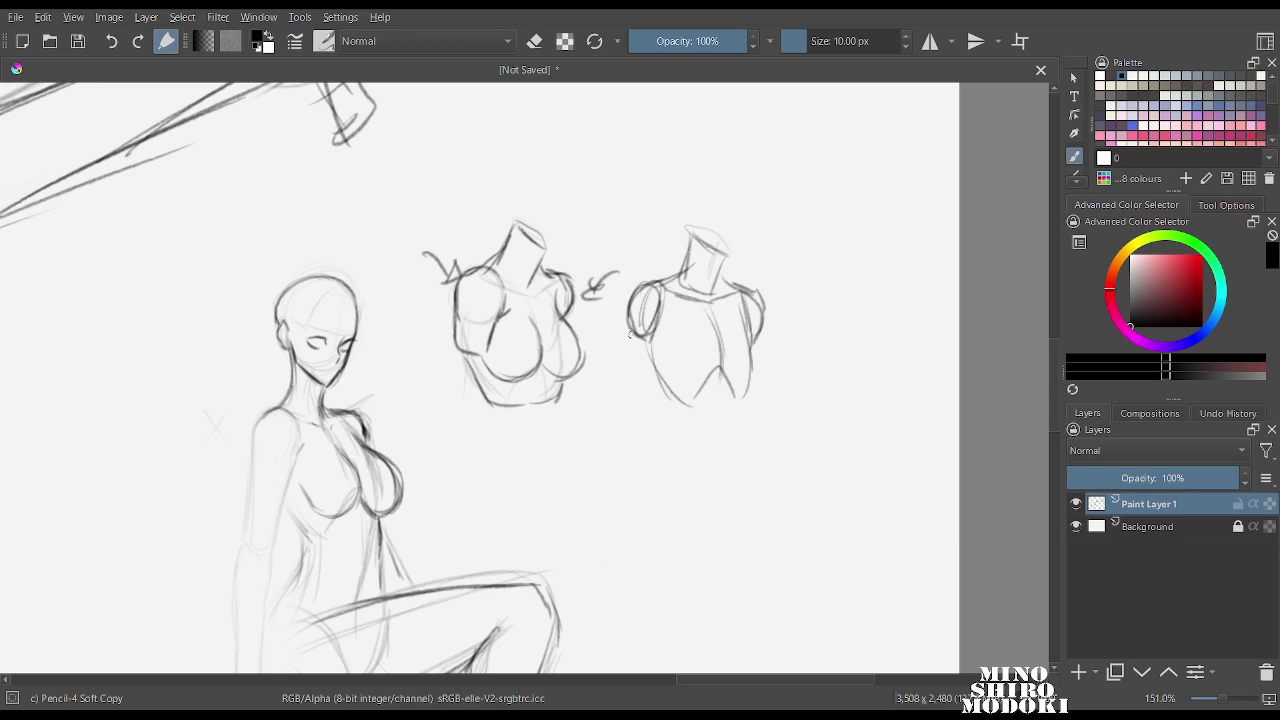
pyautogui.moveTo(632, 322)
pyautogui.mouseDown()
pyautogui.moveTo(622, 386)
pyautogui.moveTo(654, 386)
pyautogui.mouseUp()
pyautogui.moveTo(624, 378); pyautogui.dragTo(652, 388)
# Draw slanted direction arrows above the bust study and over the second torso's near shoulder.
pyautogui.moveTo(490, 268); pyautogui.dragTo(456, 302)
pyautogui.moveTo(469, 233)
pyautogui.mouseDown()
pyautogui.moveTo(530, 201)
pyautogui.moveTo(550, 215)
pyautogui.mouseUp()
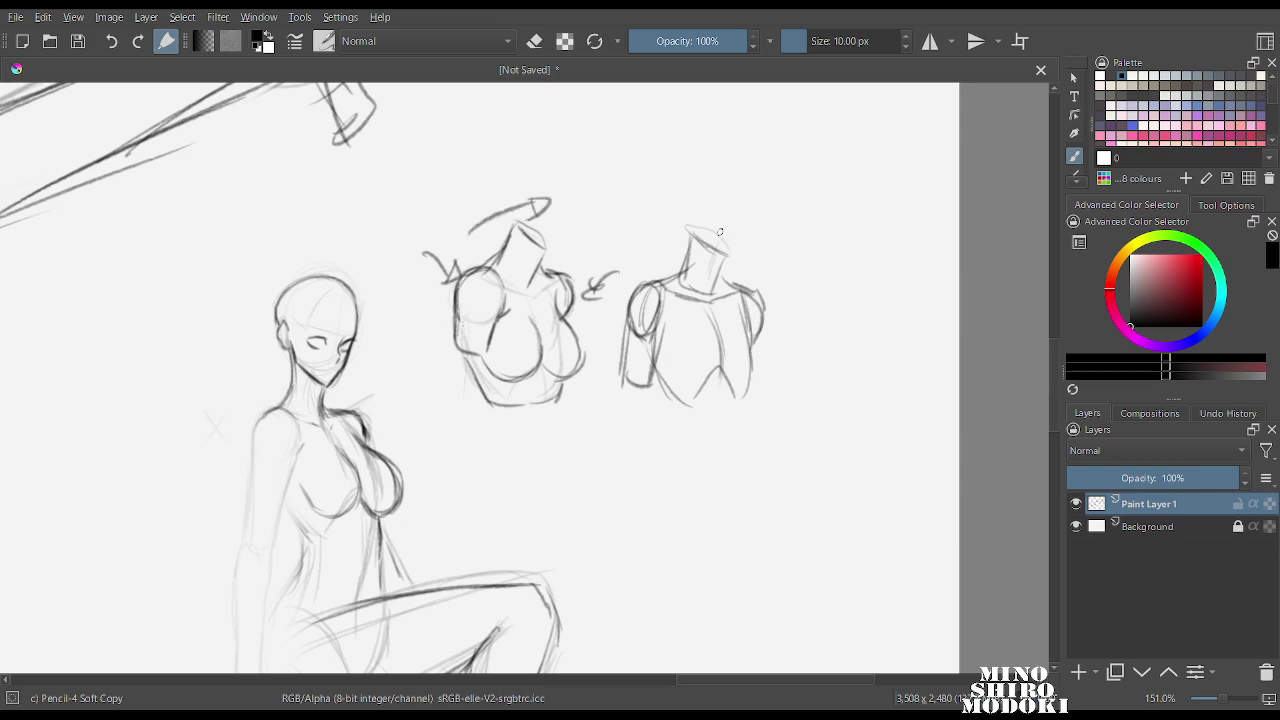
pyautogui.moveTo(680, 258)
pyautogui.mouseDown()
pyautogui.moveTo(636, 274)
pyautogui.moveTo(640, 297)
pyautogui.mouseUp()
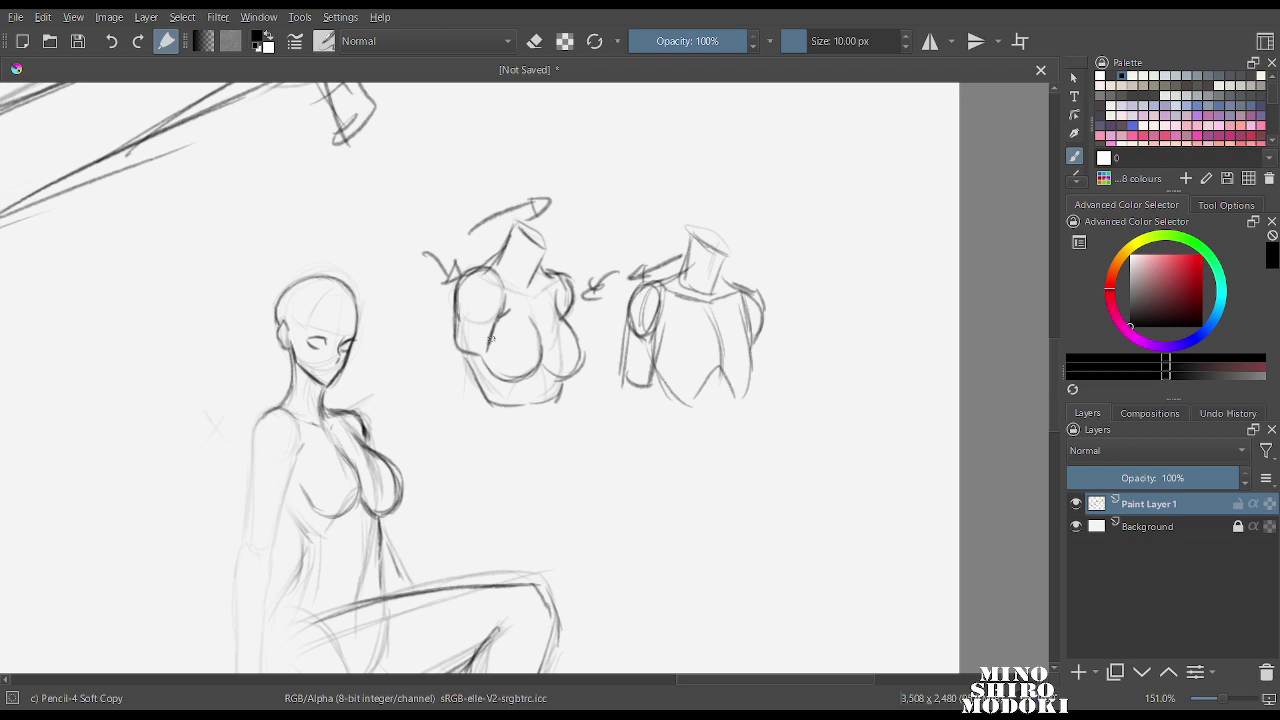
# Redraw the supporting arm's shoulder and upper arm closer to the seated figure's torso, closing it at the elbow.
pyautogui.scroll(-2, 605, 327)
pyautogui.scroll(4, 500, 216)
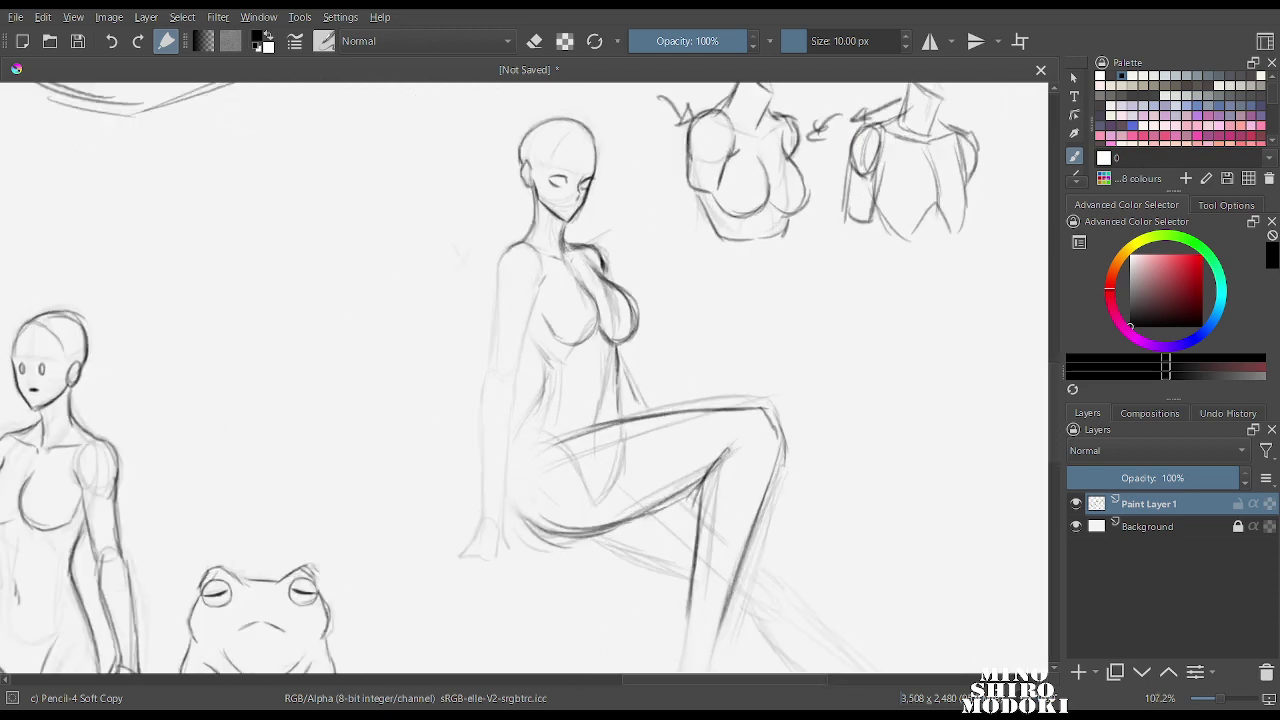
pyautogui.moveTo(494, 214)
pyautogui.mouseDown()
pyautogui.moveTo(476, 262)
pyautogui.moveTo(481, 358)
pyautogui.mouseUp()
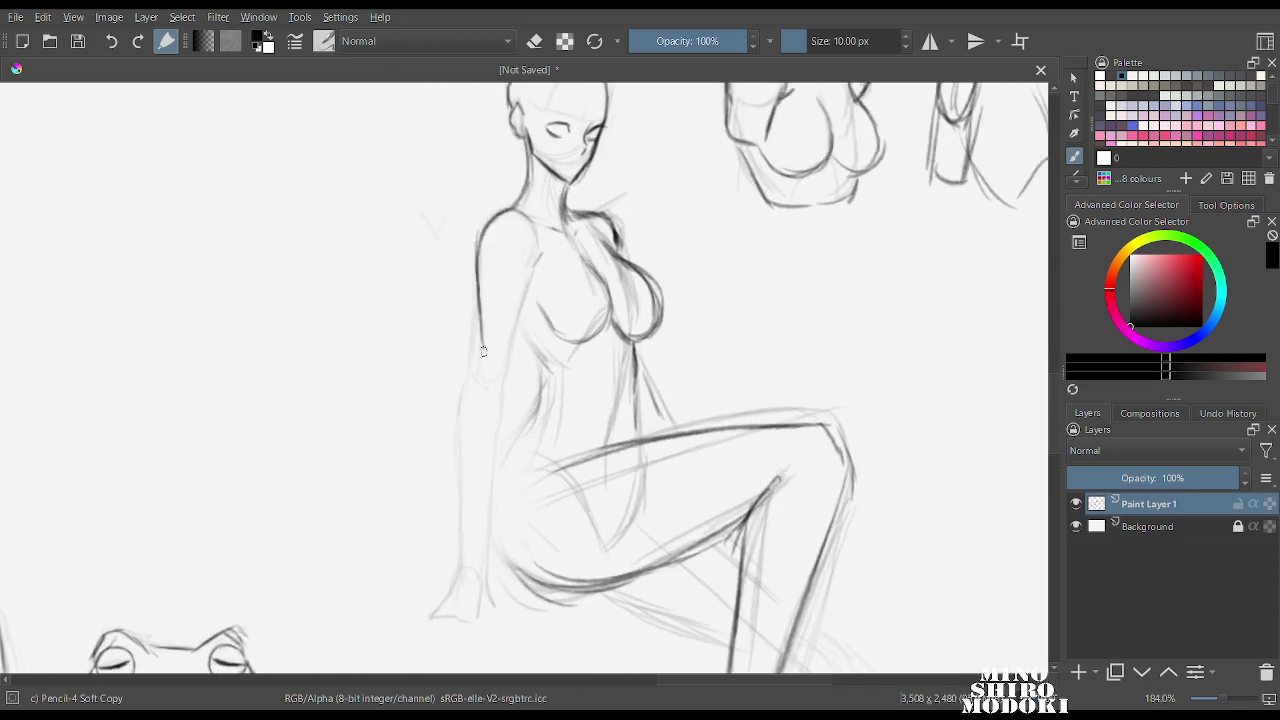
pyautogui.moveTo(476, 280); pyautogui.dragTo(483, 384)
pyautogui.moveTo(526, 290)
pyautogui.mouseDown()
pyautogui.moveTo(510, 394)
pyautogui.moveTo(470, 430)
pyautogui.mouseUp()
# Draw the supporting forearm down to the wrist and darken the torso's side line below the armpit.
pyautogui.moveTo(477, 372); pyautogui.dragTo(479, 516)
pyautogui.moveTo(521, 385); pyautogui.dragTo(510, 570)
pyautogui.moveTo(484, 484); pyautogui.dragTo(476, 606)
pyautogui.moveTo(512, 534); pyautogui.dragTo(526, 606)
pyautogui.moveTo(476, 594); pyautogui.dragTo(468, 598)
pyautogui.moveTo(526, 336); pyautogui.dragTo(550, 372)
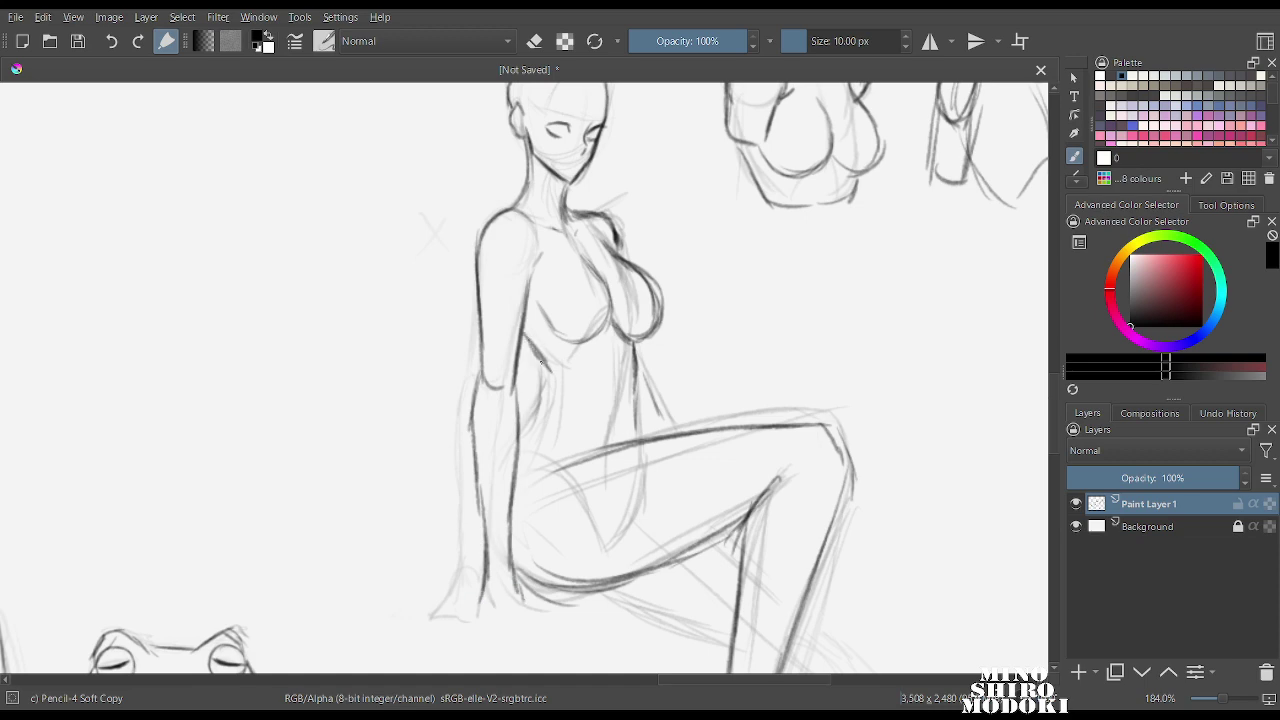
# Reinforce the supporting upper arm's outer line in mirrored view, then restore the normal view.
pyautogui.press('m')
pyautogui.scroll(-4, 578, 250)
pyautogui.scroll(4, 578, 250)
pyautogui.moveTo(568, 256); pyautogui.dragTo(567, 362)
pyautogui.moveTo(570, 312); pyautogui.dragTo(566, 376)
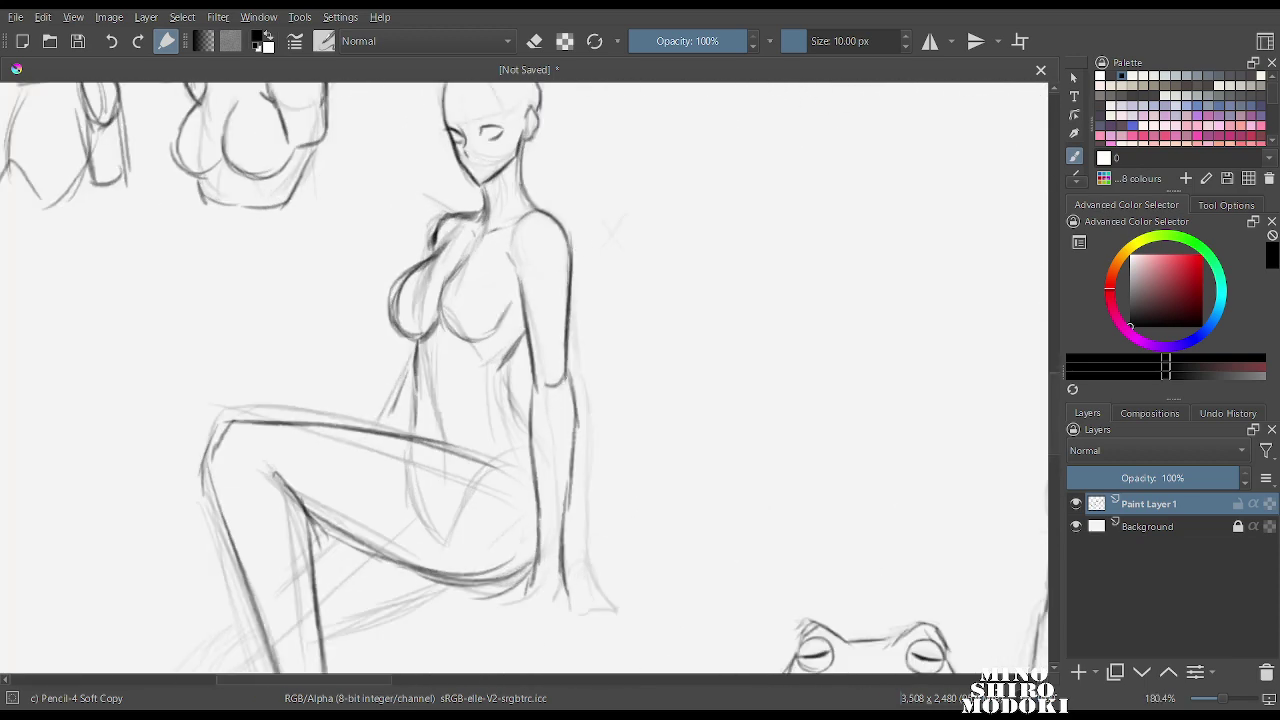
pyautogui.press('m')
pyautogui.press('m')
pyautogui.scroll(-2, 570, 315)
pyautogui.press('m')
pyautogui.scroll(2, 590, 488)
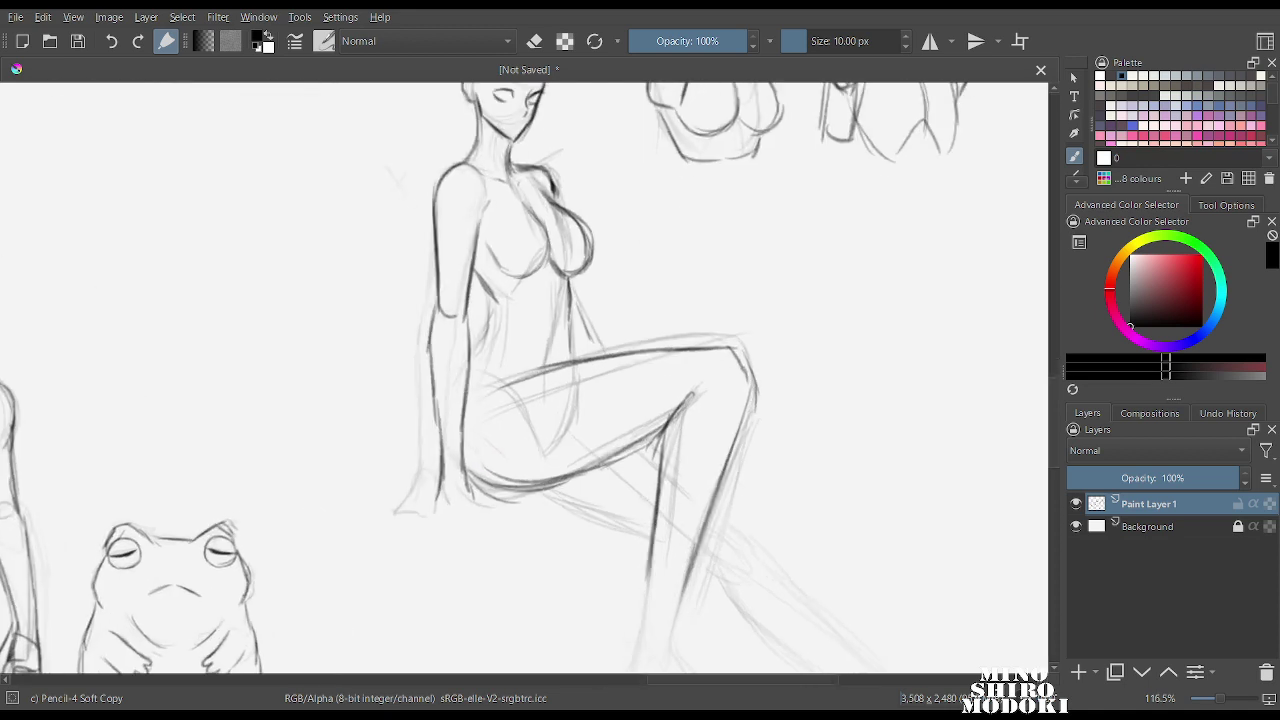
# Darken the shin and calf lines of the seated figure's bent leg down to the ankle.
pyautogui.moveTo(590, 488); pyautogui.dragTo(553, 314)
pyautogui.moveTo(688, 320); pyautogui.dragTo(640, 446)
pyautogui.moveTo(661, 380); pyautogui.dragTo(629, 464)
pyautogui.moveTo(629, 341); pyautogui.dragTo(604, 456)
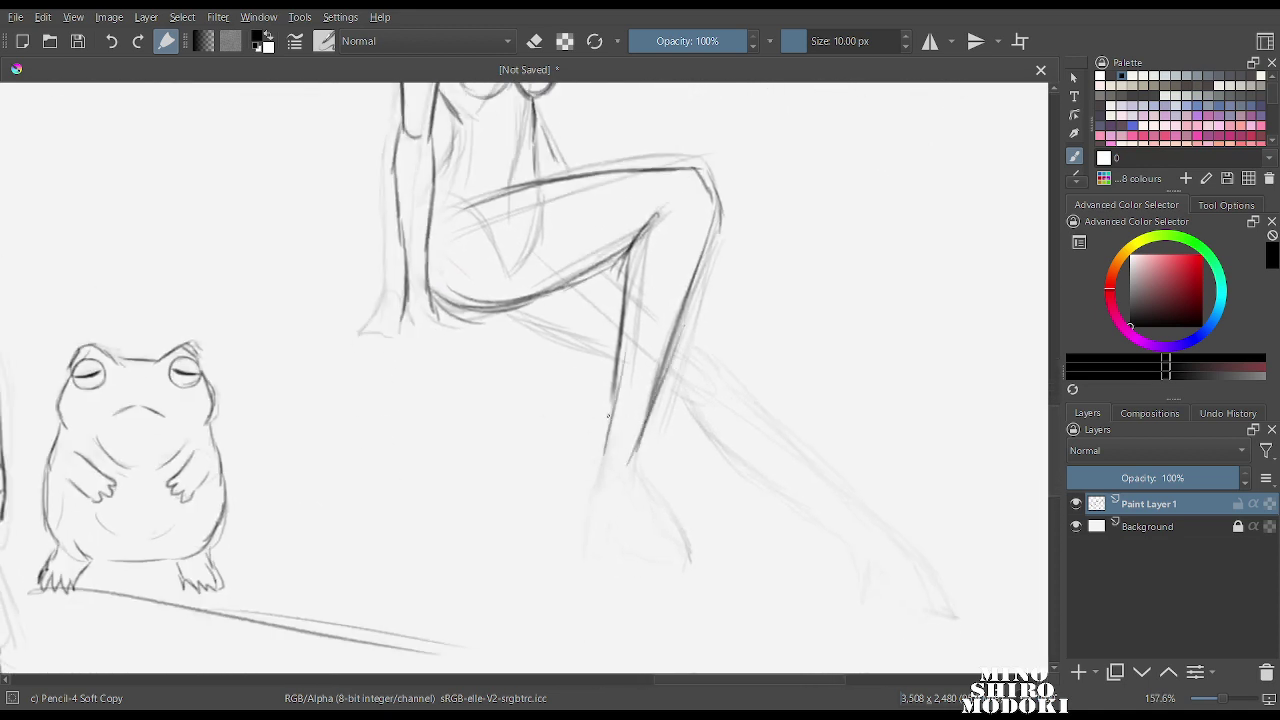
# Draw the bent leg's foot with heel, arched sole and pointed toes, then check the pose in mirrored view.
pyautogui.moveTo(615, 390)
pyautogui.mouseDown()
pyautogui.moveTo(578, 482)
pyautogui.moveTo(594, 490)
pyautogui.moveTo(574, 494)
pyautogui.mouseUp()
pyautogui.moveTo(628, 460); pyautogui.dragTo(648, 552)
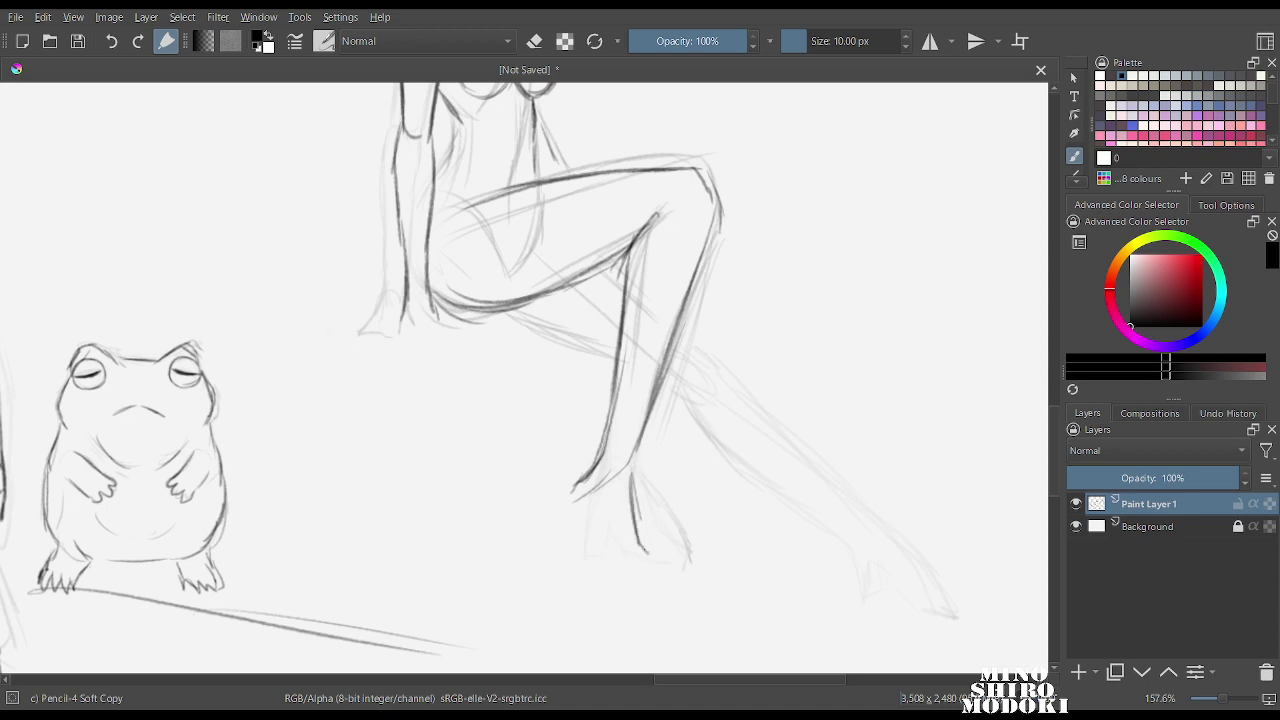
pyautogui.moveTo(596, 475)
pyautogui.mouseDown()
pyautogui.moveTo(575, 500)
pyautogui.moveTo(607, 512)
pyautogui.moveTo(622, 560)
pyautogui.mouseUp()
pyautogui.moveTo(634, 450)
pyautogui.mouseDown()
pyautogui.moveTo(644, 532)
pyautogui.moveTo(668, 562)
pyautogui.mouseUp()
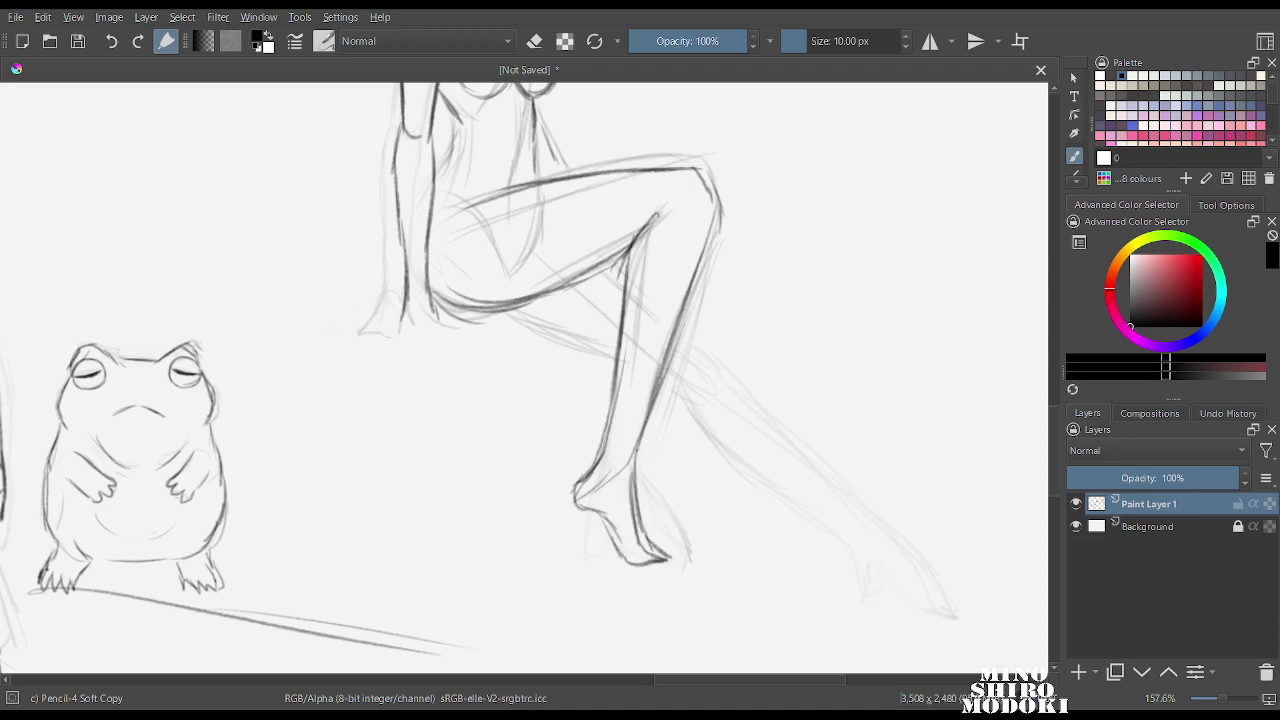
pyautogui.press('m')
pyautogui.scroll(-3, 655, 312)
pyautogui.scroll(2, 655, 312)
pyautogui.press('m')
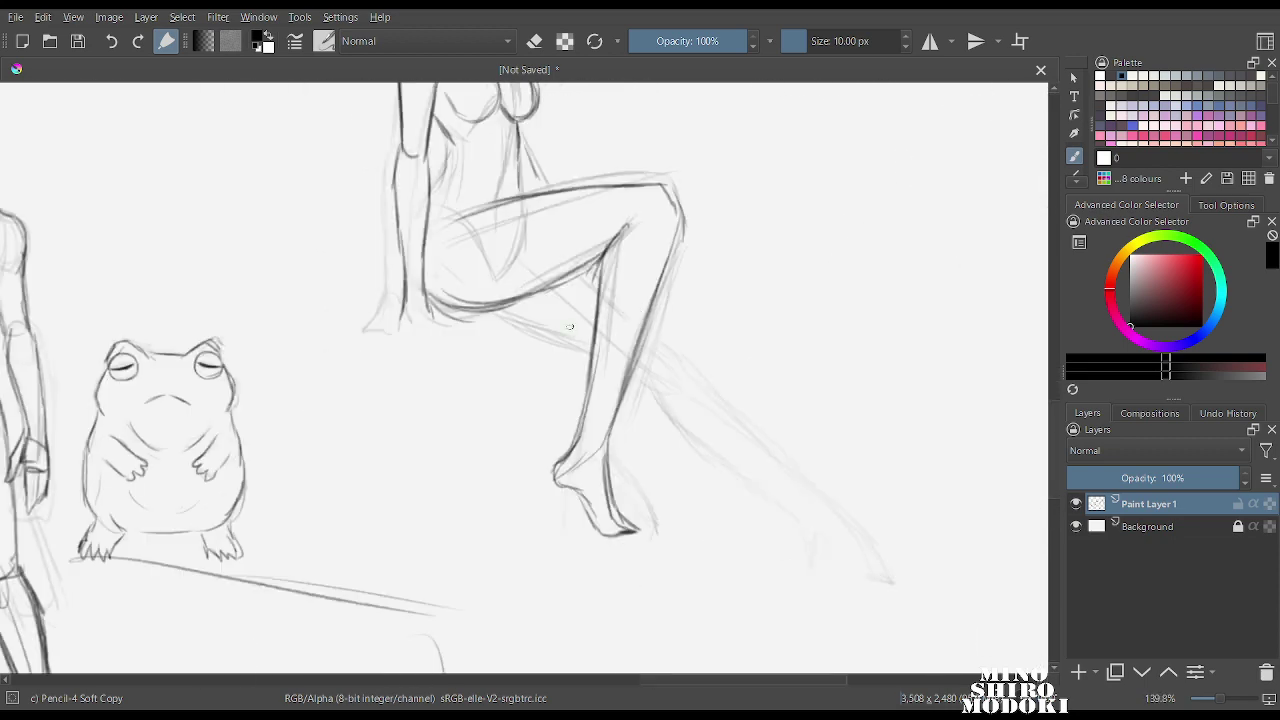
pyautogui.press('m')
# Fade the upper part of the seated figure's head with Eraser Soft, then switch back to Pencil-4 Soft.
pyautogui.moveTo(556, 221); pyautogui.dragTo(486, 578)
pyautogui.scroll(2, 490, 390)
pyautogui.rightClick(537, 257)
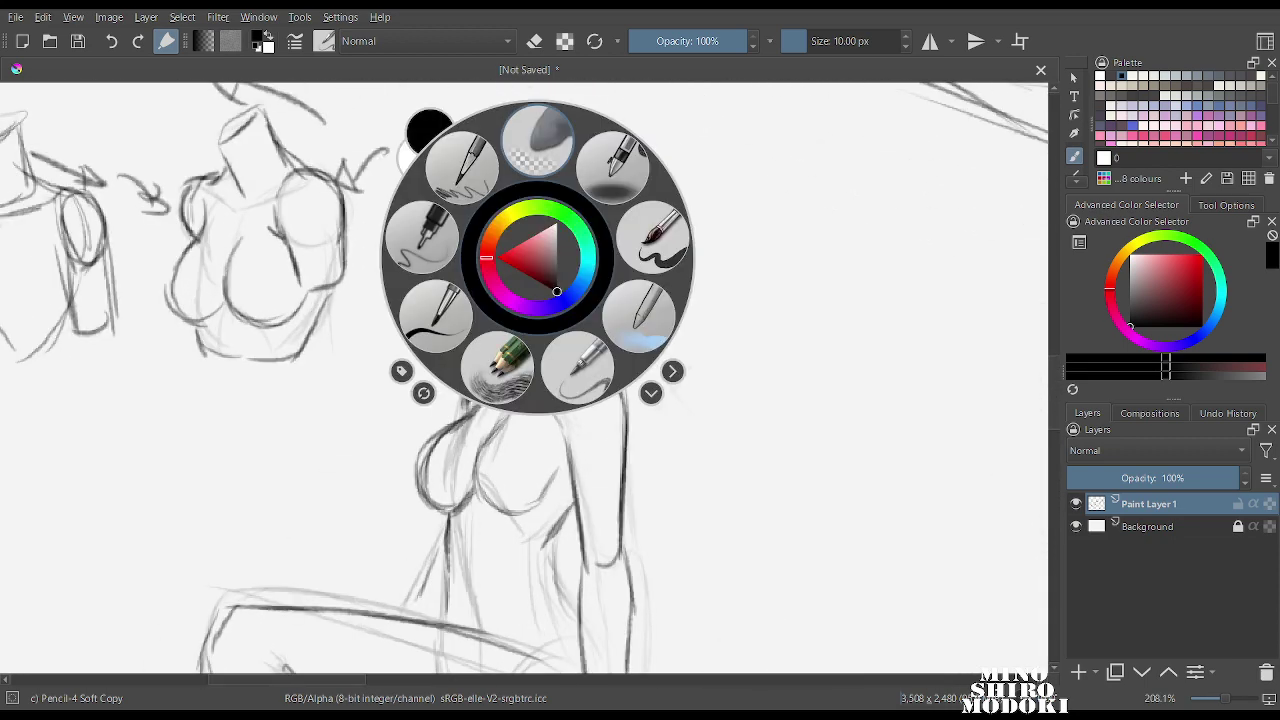
pyautogui.click(537, 142)
pyautogui.press('m')
pyautogui.scroll(-5, 540, 255)
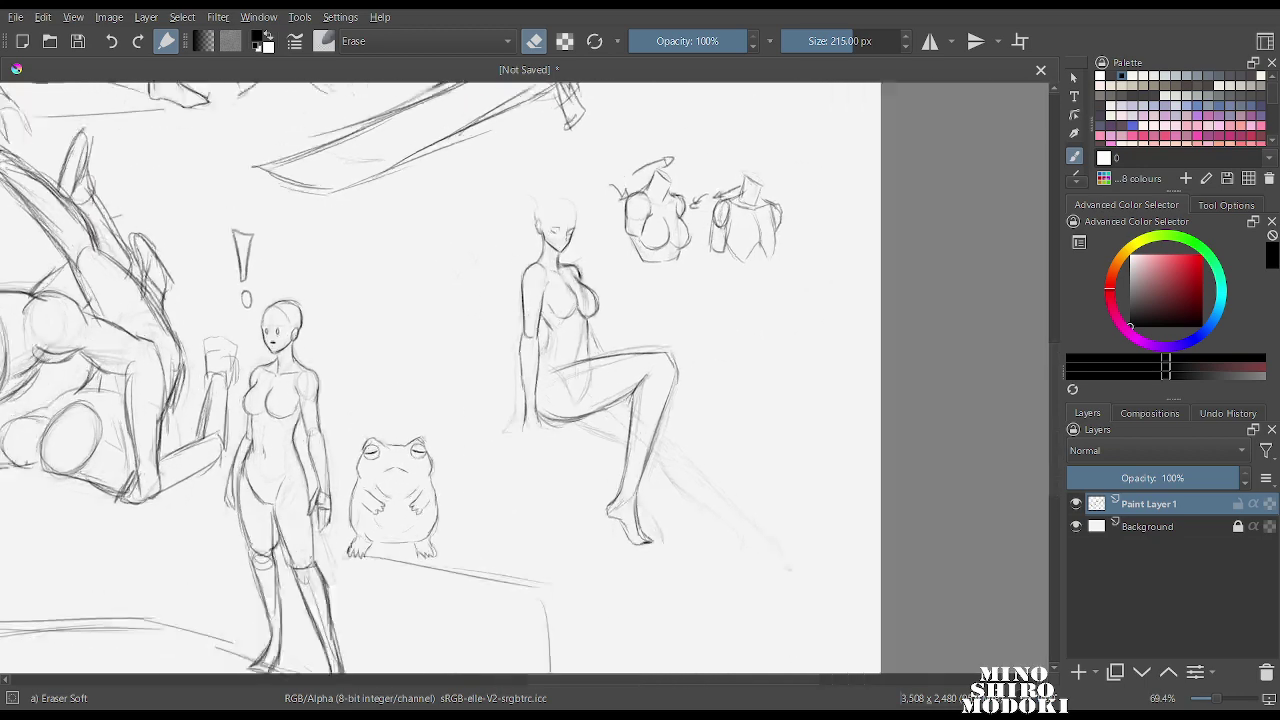
pyautogui.scroll(5, 557, 240)
pyautogui.rightClick(575, 305)
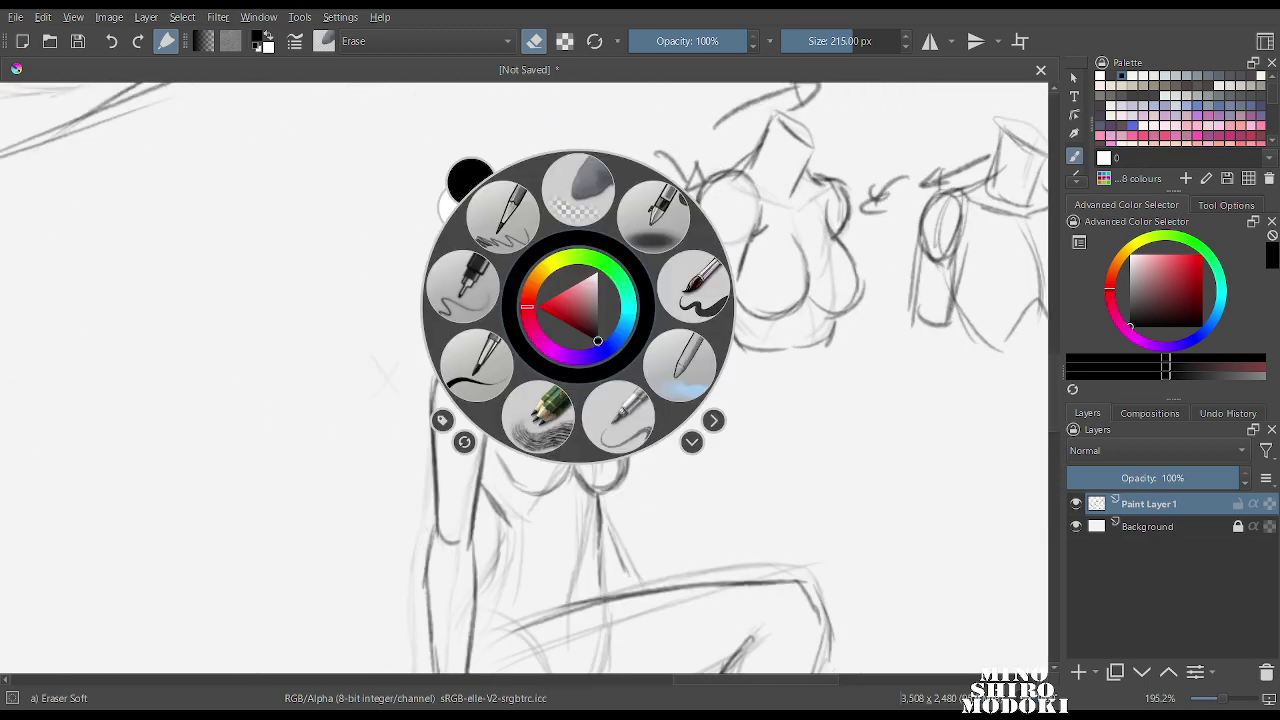
pyautogui.click(613, 392)
pyautogui.scroll(2, 613, 392)
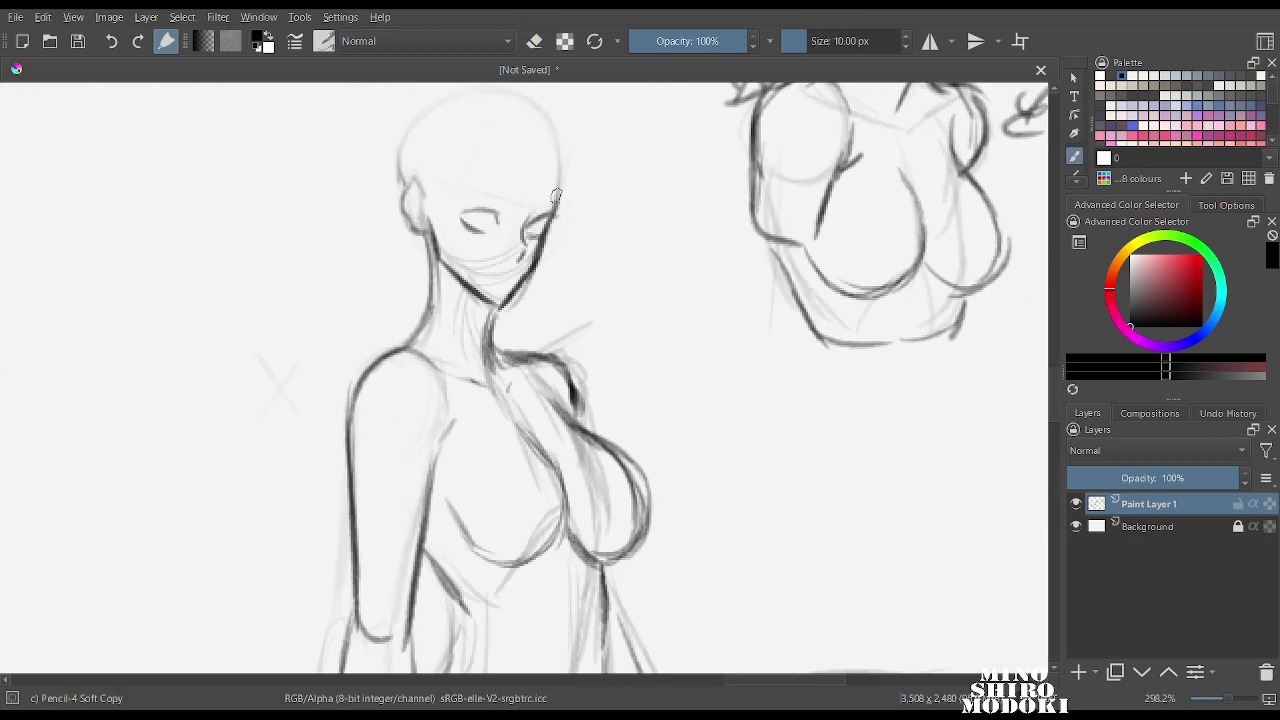
# Redraw the seated figure's skull outline from behind the ear over the crown to the forehead.
pyautogui.moveTo(479, 153); pyautogui.dragTo(459, 185)
pyautogui.moveTo(408, 146); pyautogui.dragTo(403, 182)
pyautogui.moveTo(414, 122); pyautogui.dragTo(401, 176)
pyautogui.moveTo(435, 98)
pyautogui.mouseDown()
pyautogui.moveTo(402, 148)
pyautogui.moveTo(488, 102)
pyautogui.moveTo(540, 130)
pyautogui.moveTo(616, 110)
pyautogui.moveTo(648, 160)
pyautogui.moveTo(630, 228)
pyautogui.mouseUp()
pyautogui.press('m')
pyautogui.press('m')
pyautogui.scroll(-5, 513, 397)
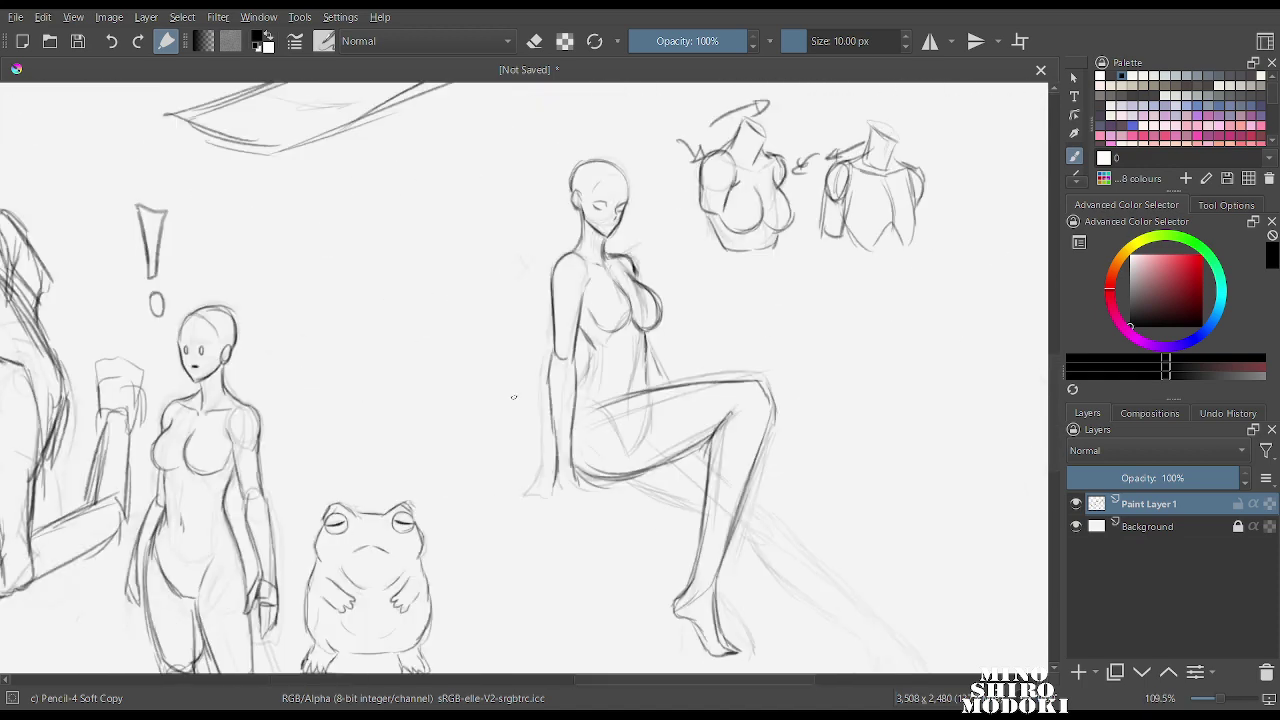
# Reduce Eraser Soft to 118 px and erase the small X beside the seated figure's near shoulder.
pyautogui.scroll(5, 513, 397)
pyautogui.rightClick(609, 249)
pyautogui.click(563, 140)
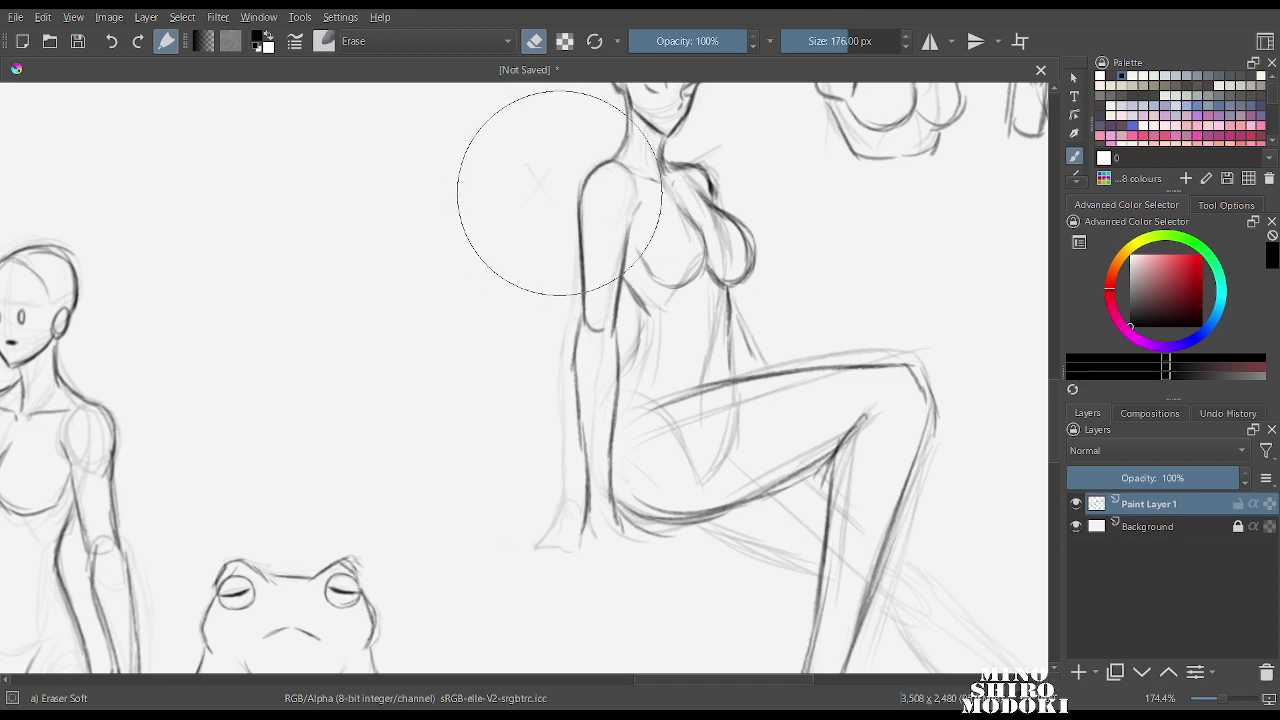
pyautogui.press('[')
pyautogui.press('[')
pyautogui.press('[')
pyautogui.press('[')
pyautogui.press('[')
pyautogui.press('[')
pyautogui.moveTo(558, 205); pyautogui.dragTo(560, 270)
# Fade the outer contour of the supporting shoulder and upper arm in mirrored view, then return to Pencil-4 Soft.
pyautogui.press('m')
pyautogui.scroll(2, 468, 214)
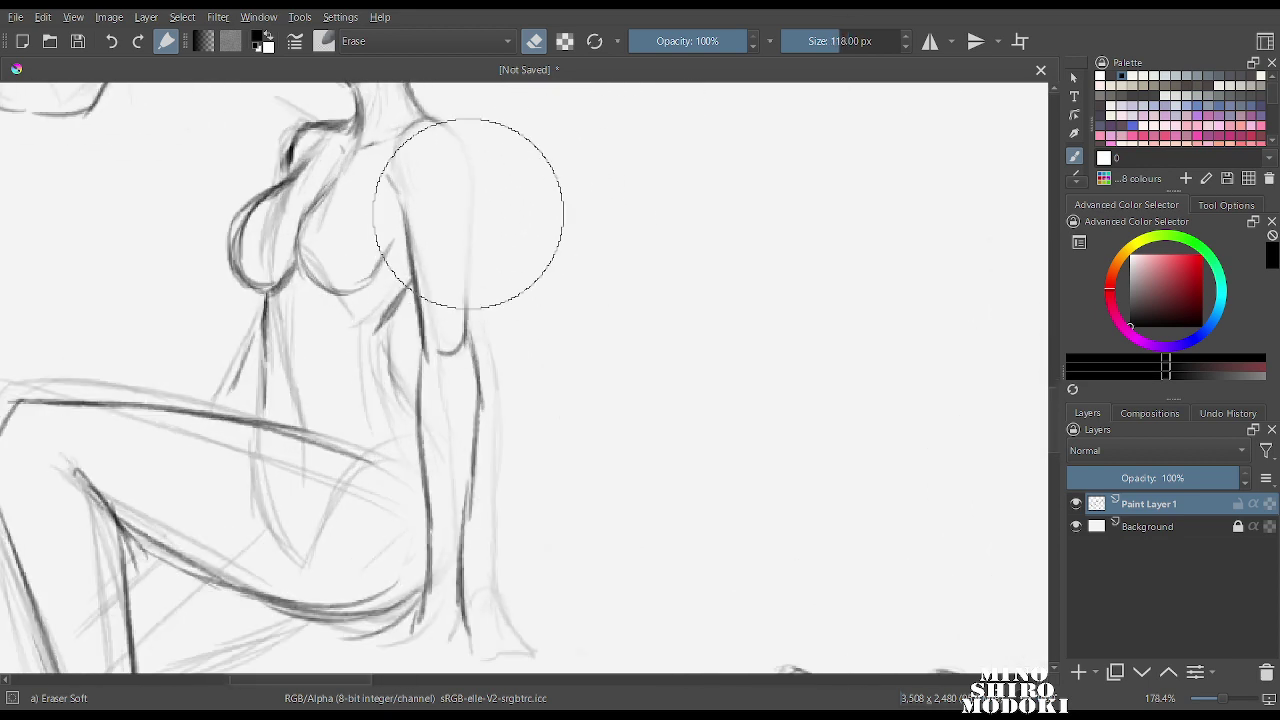
pyautogui.moveTo(468, 214); pyautogui.dragTo(482, 291)
pyautogui.rightClick(489, 275)
pyautogui.click(530, 386)
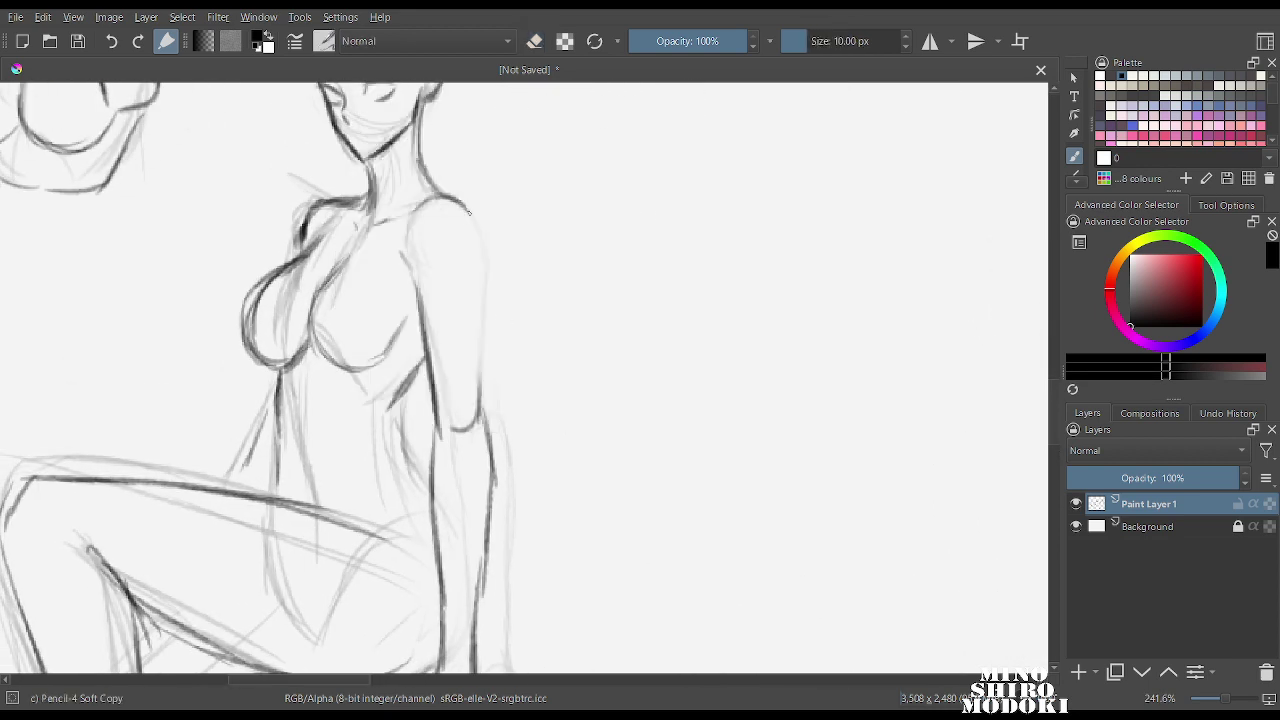
# Redraw the supporting arm's outer contour from shoulder to elbow, firm up the neck-to-shoulder line and restore the unmirrored view.
pyautogui.moveTo(468, 215); pyautogui.dragTo(476, 320)
pyautogui.moveTo(472, 245); pyautogui.dragTo(478, 380)
pyautogui.moveTo(476, 285); pyautogui.dragTo(478, 425)
pyautogui.moveTo(477, 380); pyautogui.dragTo(481, 426)
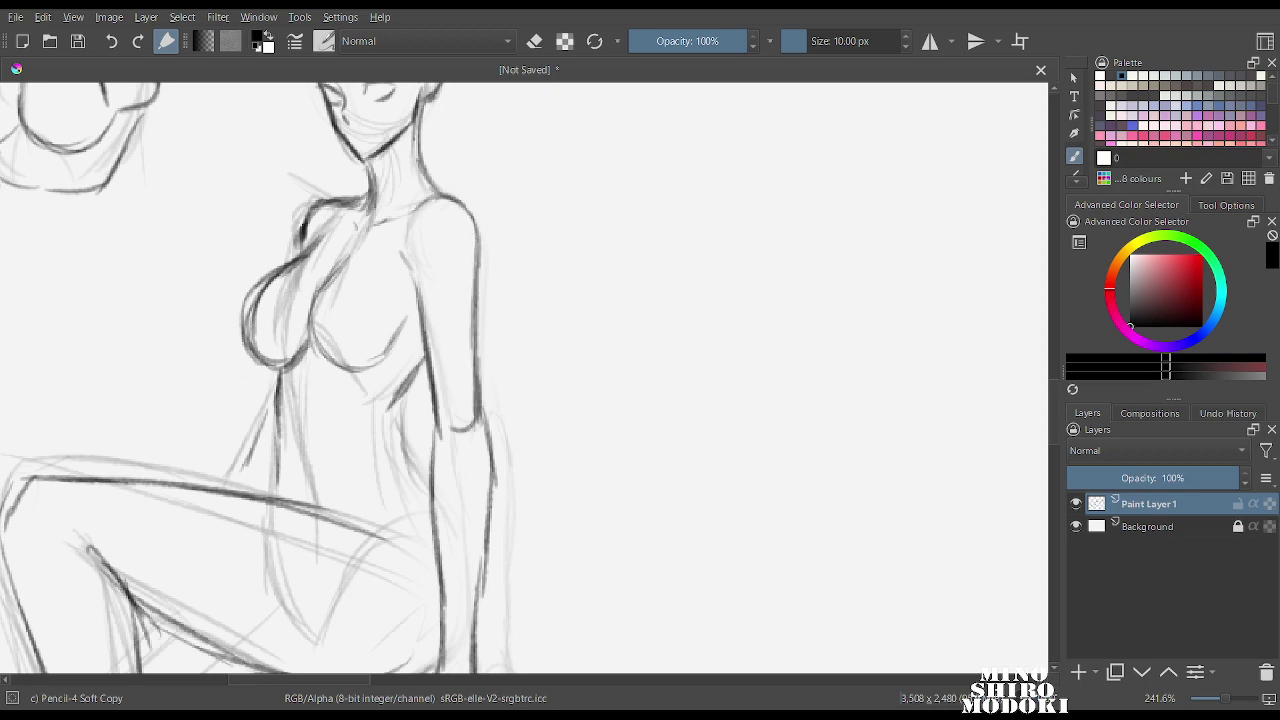
pyautogui.moveTo(414, 140); pyautogui.dragTo(437, 207)
pyautogui.press('m')
pyautogui.scroll(-3, 624, 238)
pyautogui.scroll(1, 650, 190)
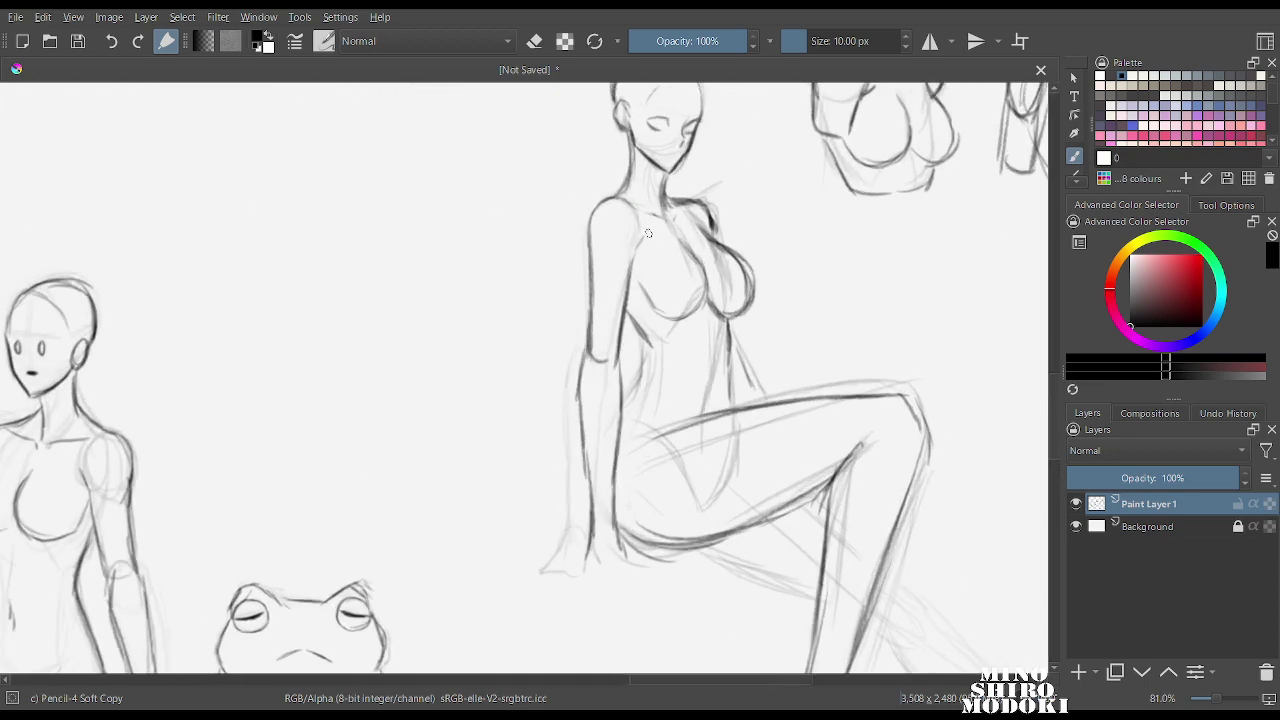
# Outline the seated figure's neck with a freehand selection, shift it slightly down toward the shoulders and return to the brush.
pyautogui.moveTo(642, 178); pyautogui.dragTo(567, 242)
pyautogui.scroll(2, 567, 240)
pyautogui.press('m')
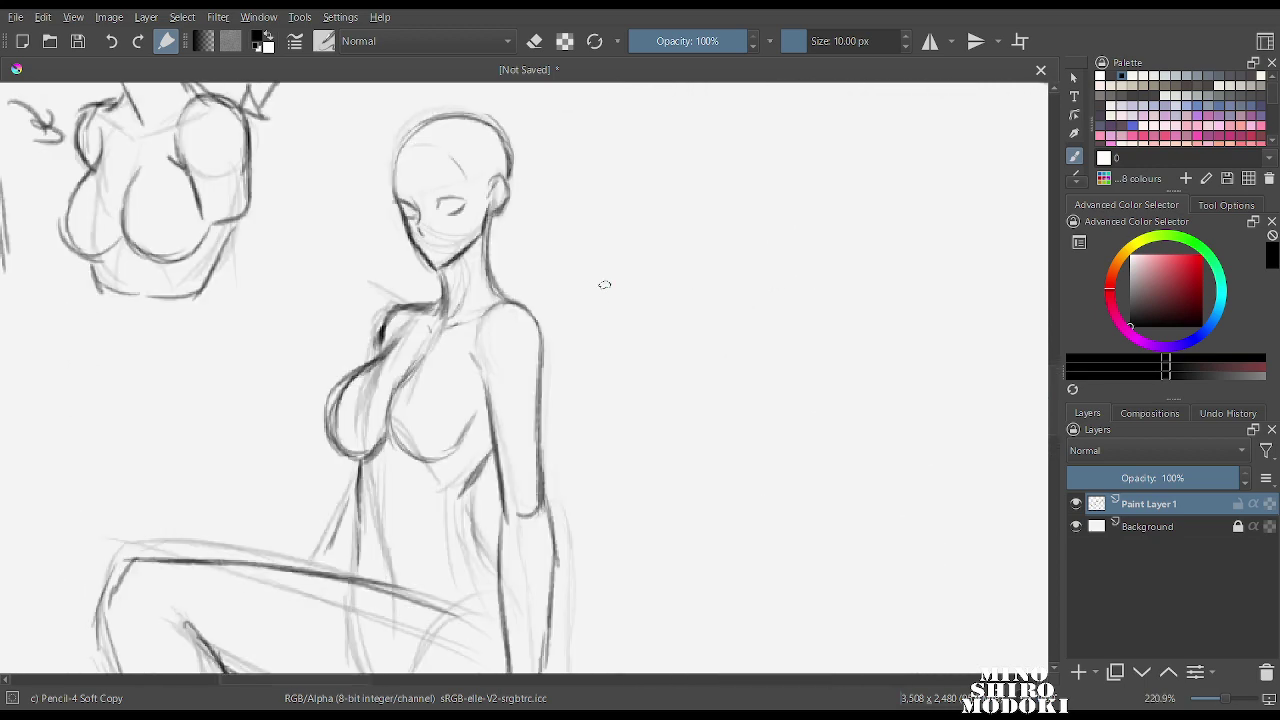
pyautogui.press('m')
pyautogui.scroll(2, 595, 256)
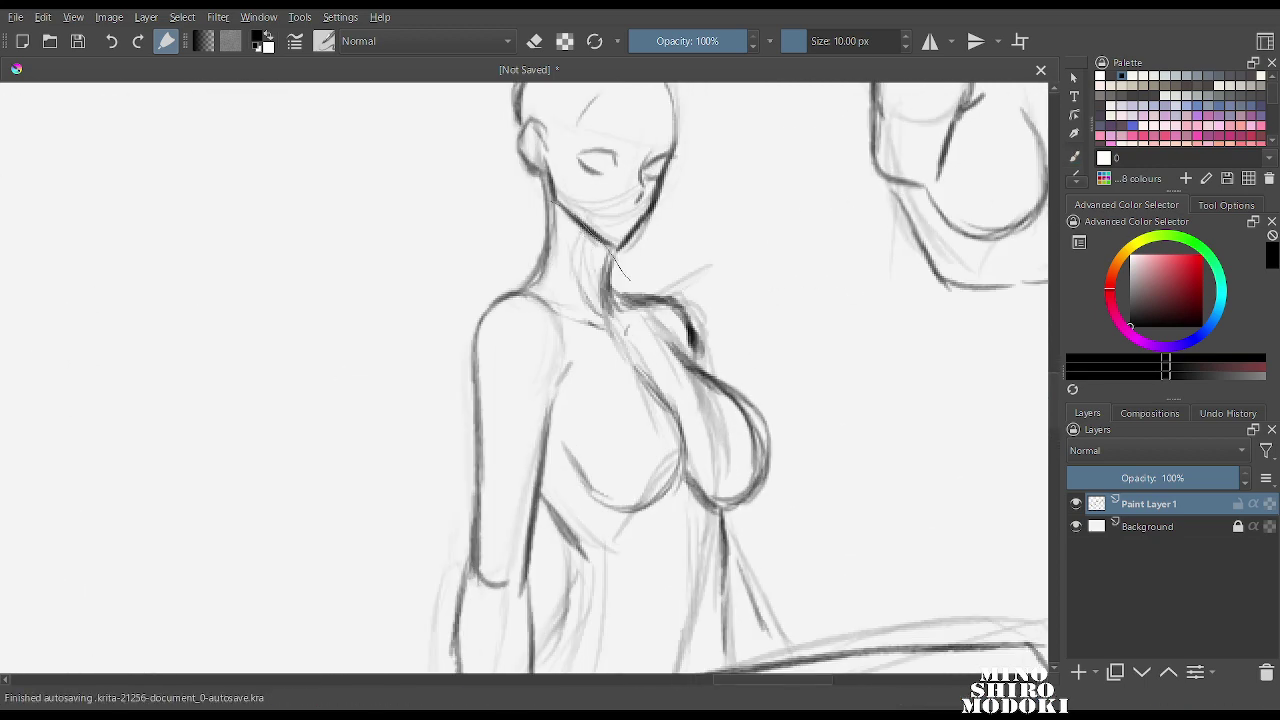
pyautogui.moveTo(540, 197); pyautogui.dragTo(509, 278)
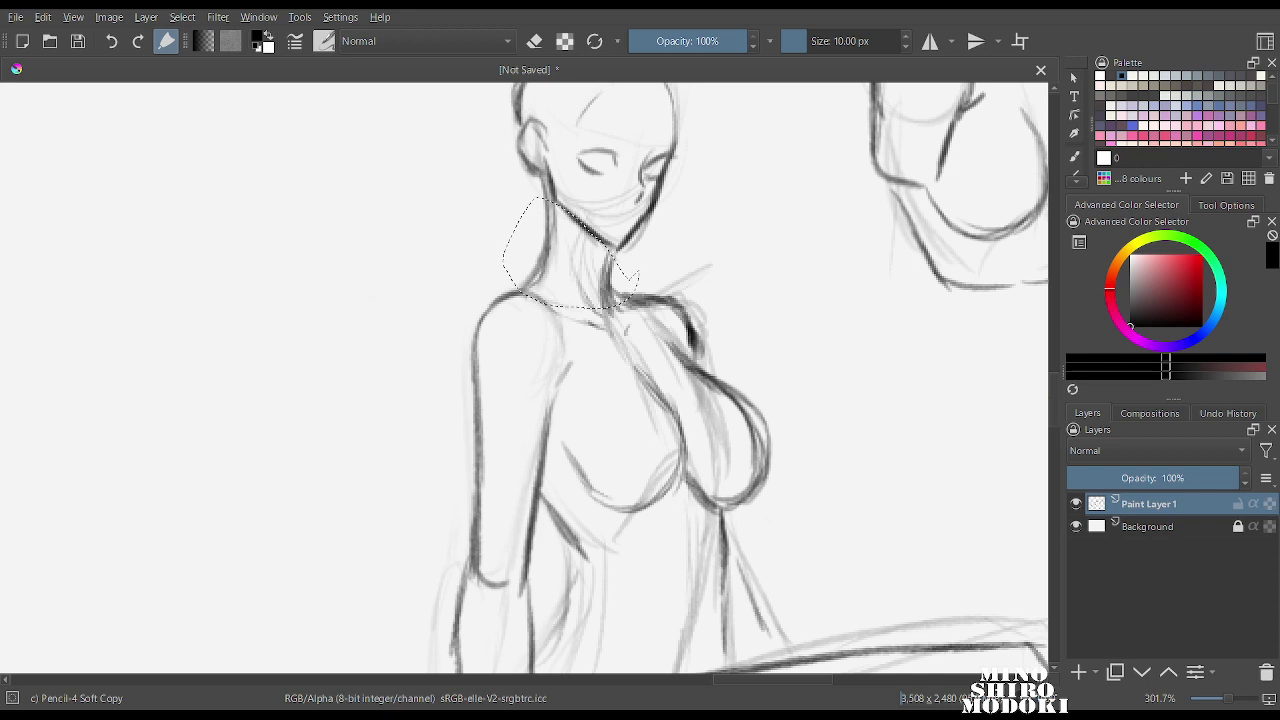
pyautogui.hotkey('ctrl', 't')
pyautogui.moveTo(564, 264); pyautogui.dragTo(573, 266)
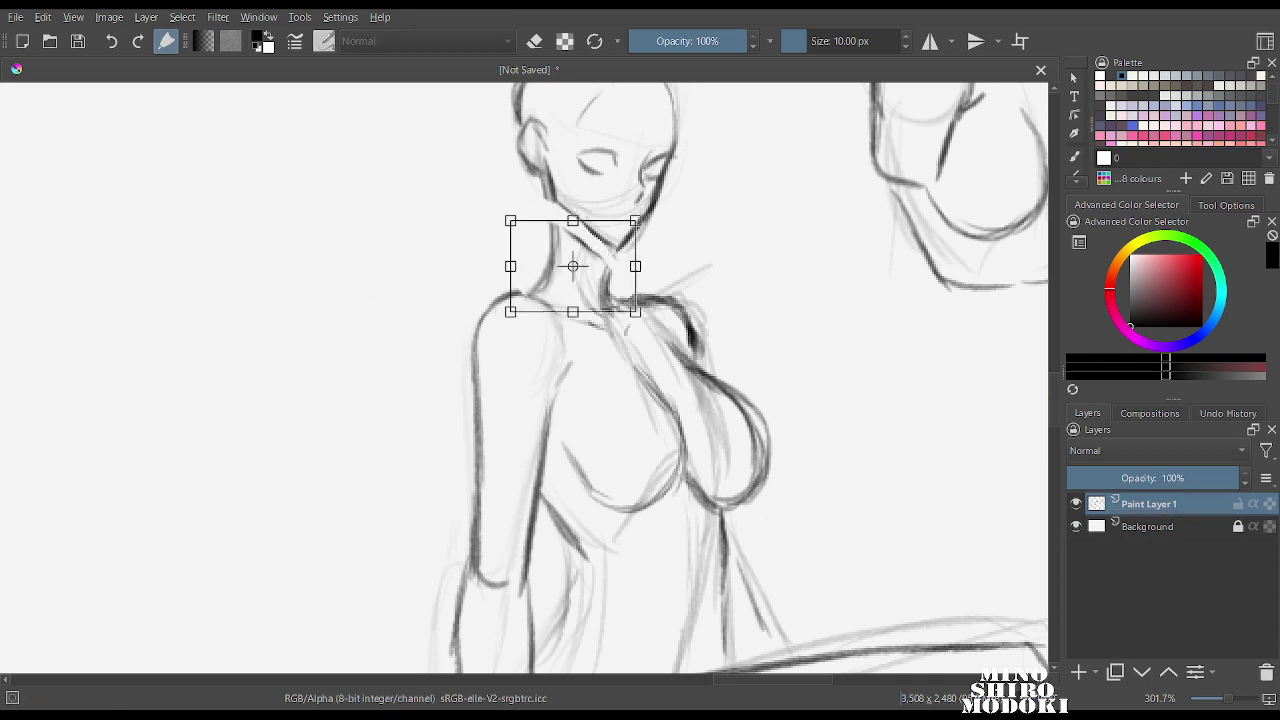
pyautogui.press('Return')
pyautogui.press('b')
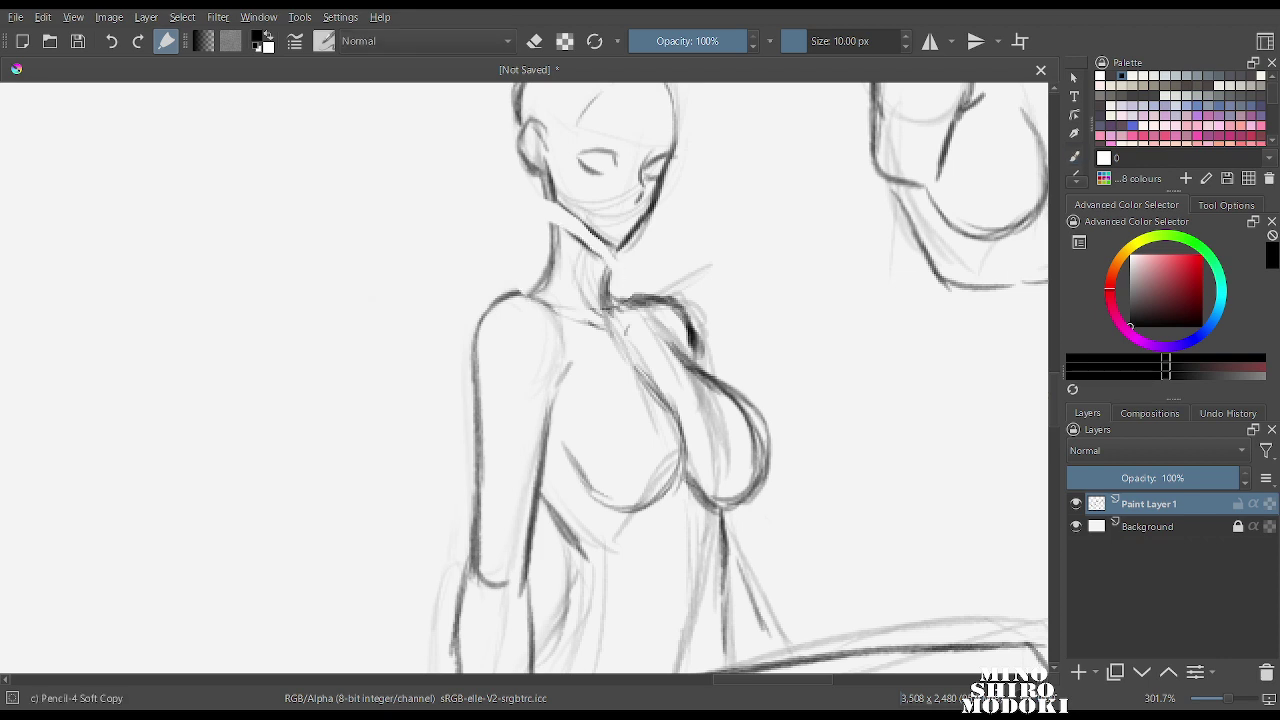
# Select the seated figure's head freehand, move it down to meet the neck and clear the selection.
pyautogui.moveTo(726, 181); pyautogui.dragTo(724, 230)
pyautogui.moveTo(724, 230); pyautogui.dragTo(709, 332)
pyautogui.moveTo(637, 147)
pyautogui.mouseDown()
pyautogui.moveTo(594, 132)
pyautogui.moveTo(567, 283)
pyautogui.mouseUp()
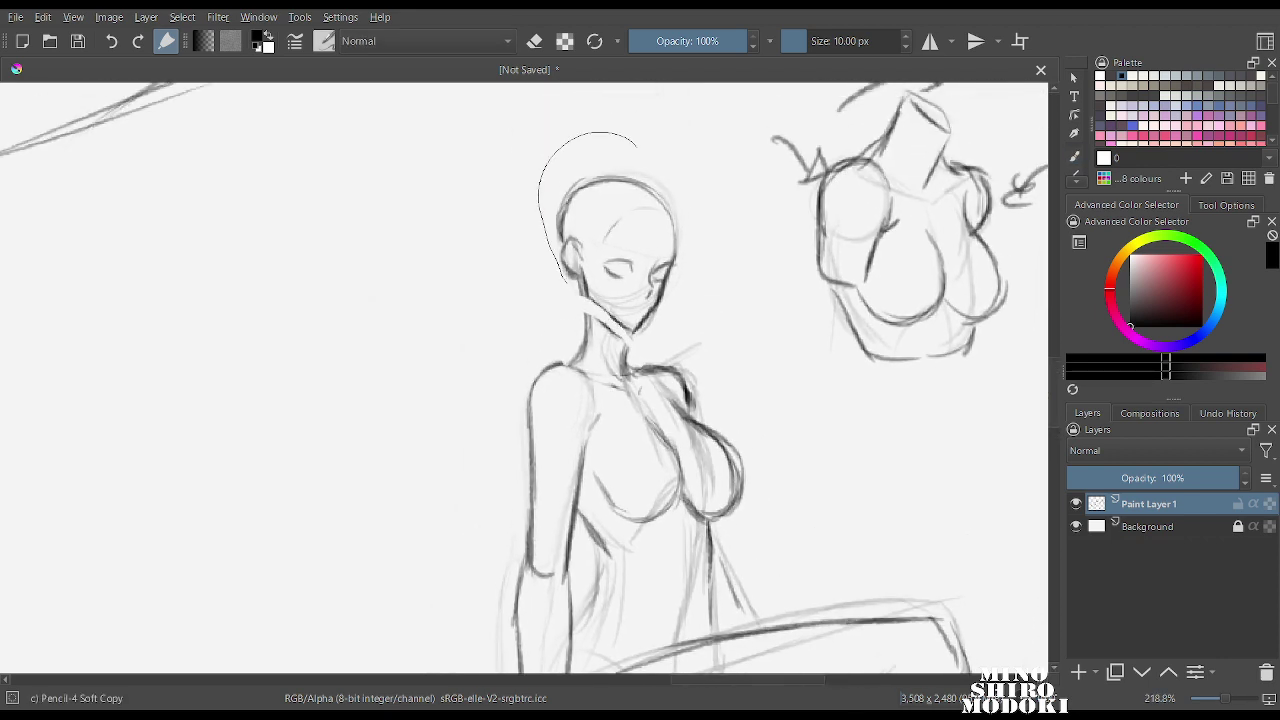
pyautogui.moveTo(656, 340); pyautogui.dragTo(637, 147)
pyautogui.hotkey('ctrl', 't')
pyautogui.moveTo(709, 131); pyautogui.dragTo(705, 144)
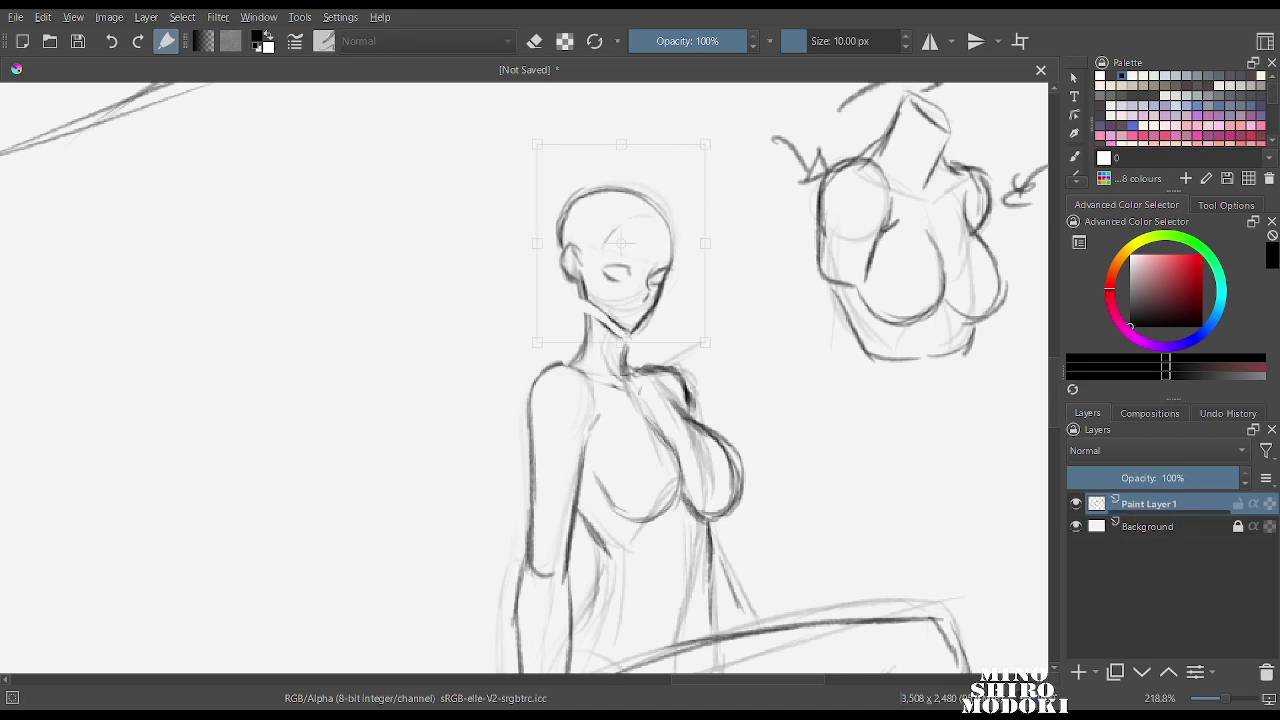
pyautogui.moveTo(650, 220); pyautogui.dragTo(622, 257)
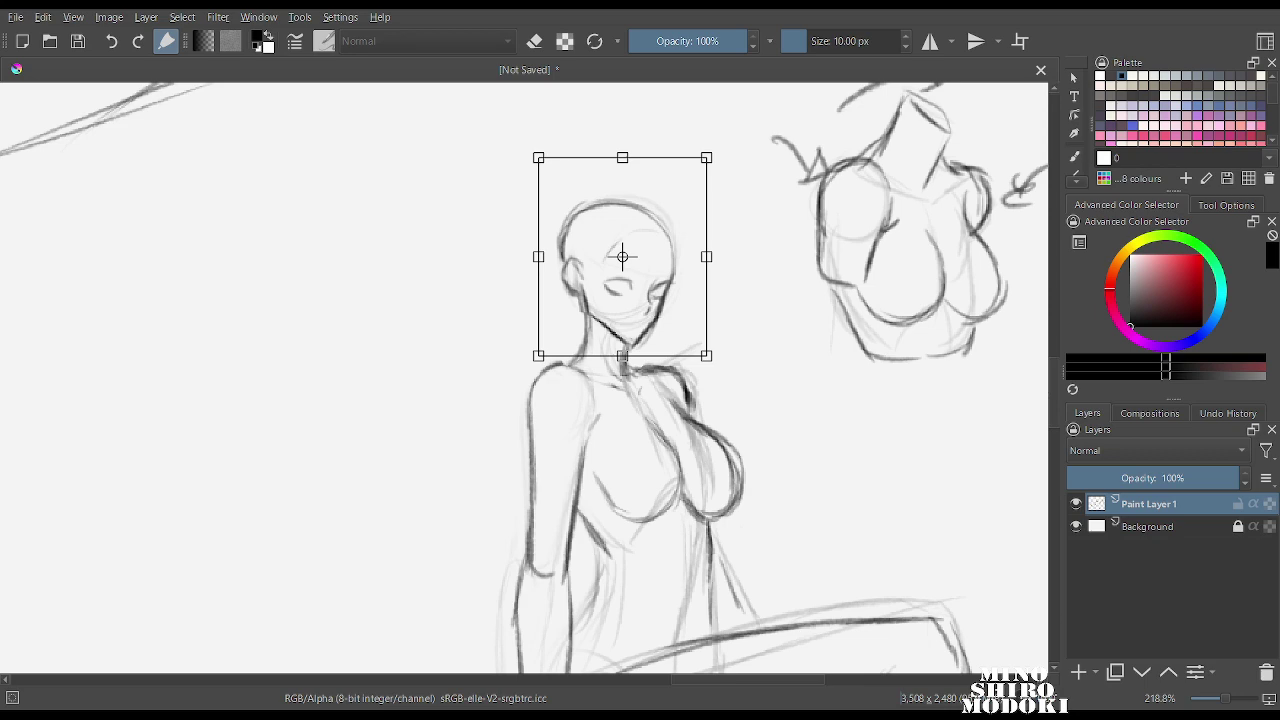
pyautogui.press('Return')
pyautogui.hotkey('ctrl', 'shift', 'a')
pyautogui.press('b')
# Fade the seated figure's supporting arm from elbow to hand with Eraser Soft at 118 px, then return to Pencil-4 Soft.
pyautogui.moveTo(708, 238); pyautogui.dragTo(690, 390)
pyautogui.moveTo(645, 330); pyautogui.dragTo(640, 285)
pyautogui.rightClick(600, 290)
pyautogui.click(600, 177)
pyautogui.rightClick(587, 187)
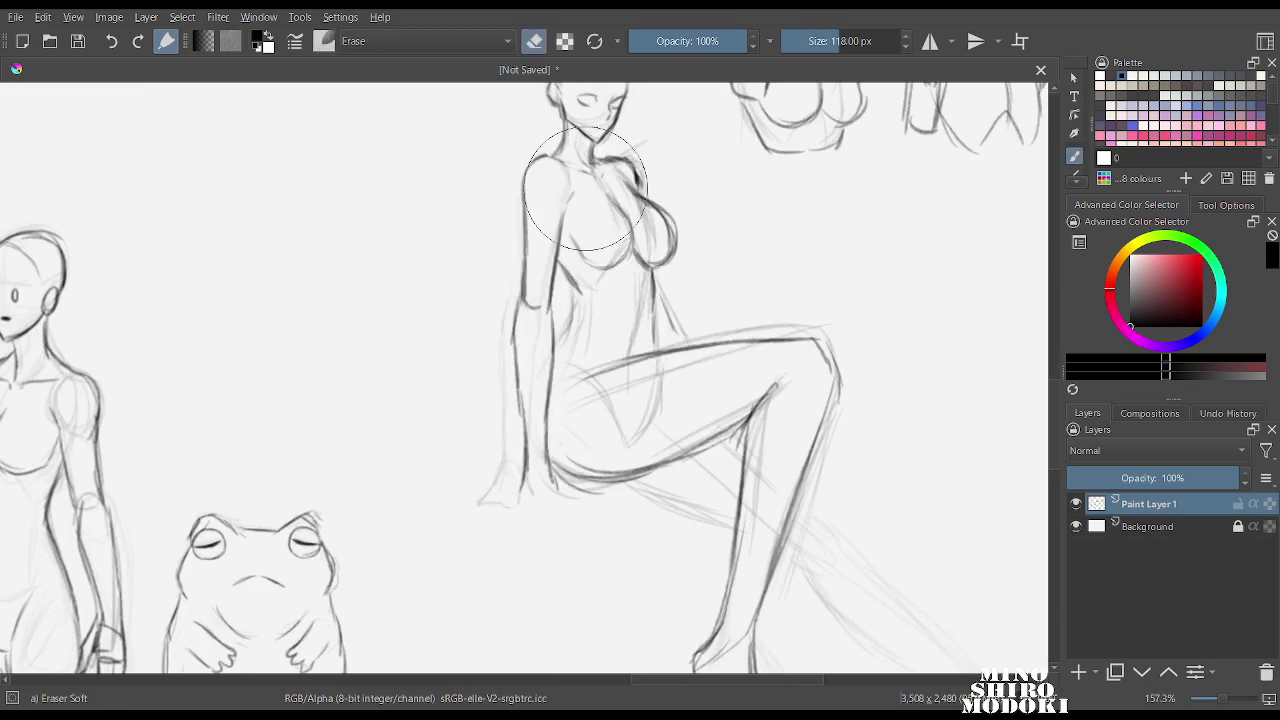
pyautogui.moveTo(585, 190)
pyautogui.mouseDown()
pyautogui.moveTo(471, 457)
pyautogui.moveTo(503, 486)
pyautogui.moveTo(529, 457)
pyautogui.moveTo(506, 333)
pyautogui.mouseUp()
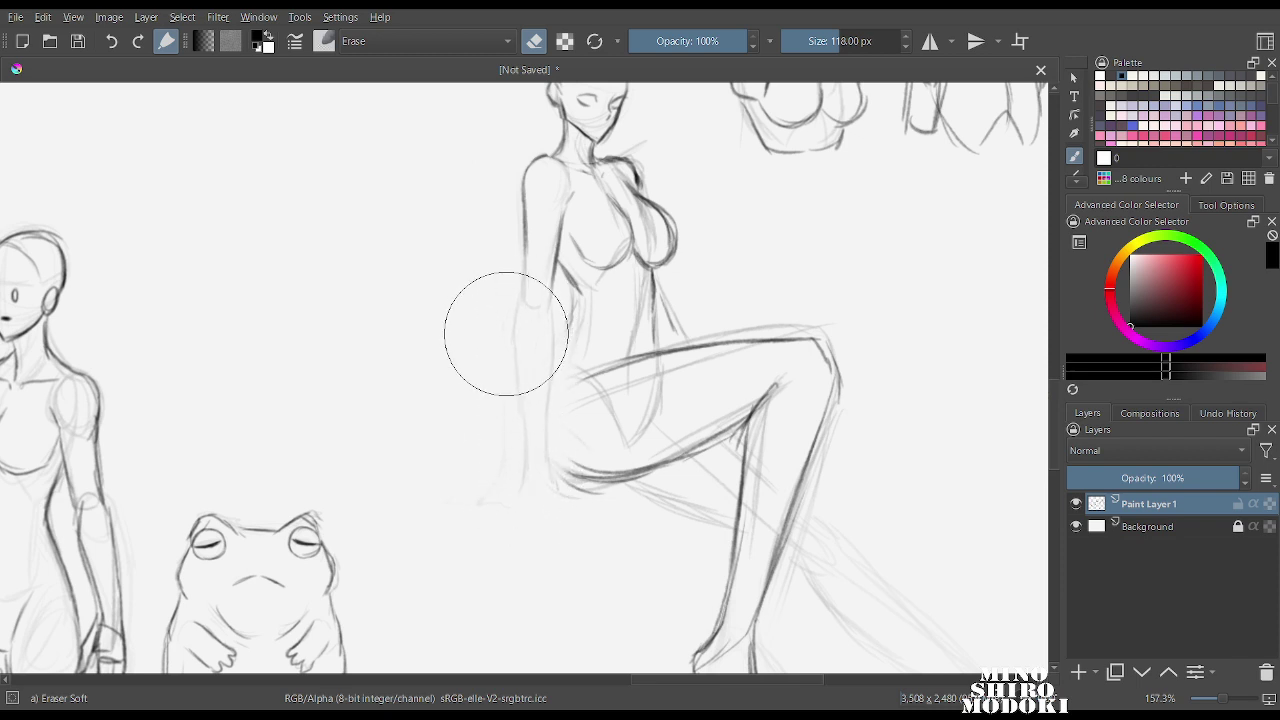
pyautogui.rightClick(527, 363)
pyautogui.click(568, 474)
pyautogui.rightClick(570, 470)
# Select the seated figure's hips and legs freehand, move them slightly up to shorten the torso and return to the brush.
pyautogui.moveTo(900, 349)
pyautogui.mouseDown()
pyautogui.moveTo(908, 385)
pyautogui.moveTo(816, 287)
pyautogui.mouseUp()
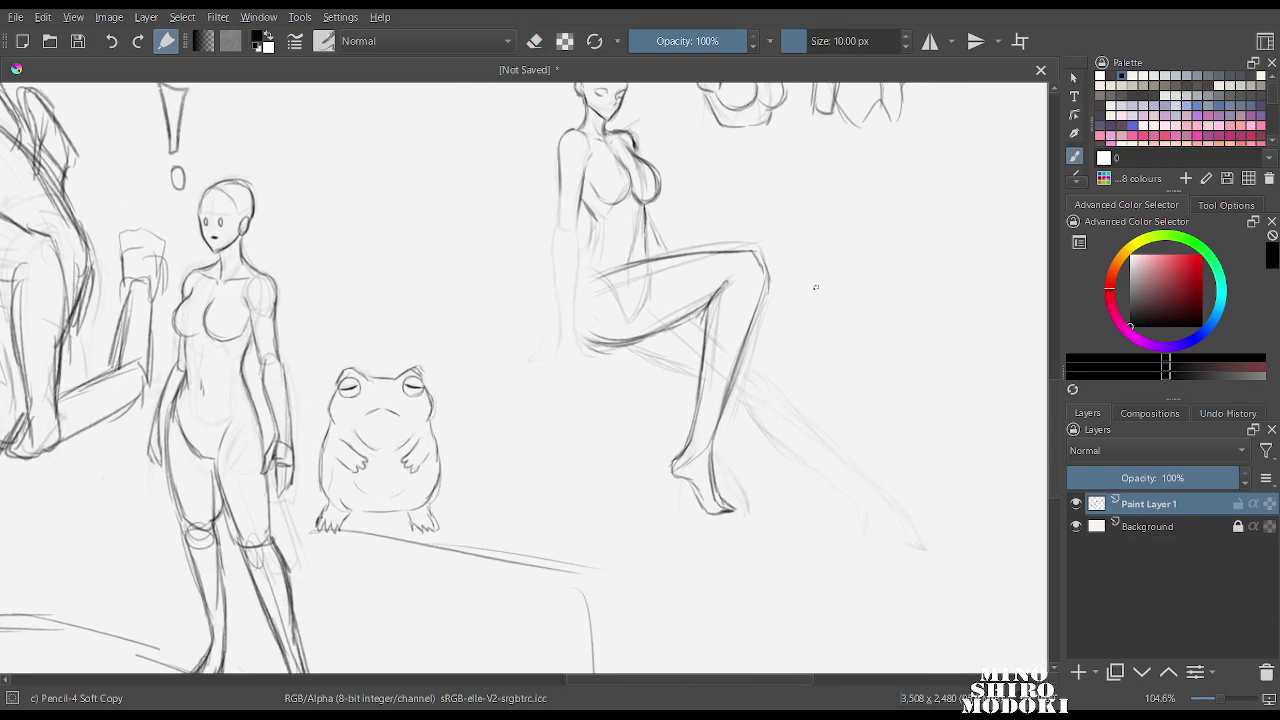
pyautogui.moveTo(897, 347)
pyautogui.mouseDown()
pyautogui.moveTo(783, 239)
pyautogui.moveTo(698, 218)
pyautogui.mouseUp()
pyautogui.moveTo(565, 270)
pyautogui.mouseDown()
pyautogui.moveTo(736, 566)
pyautogui.moveTo(897, 347)
pyautogui.mouseUp()
pyautogui.hotkey('ctrl', 't')
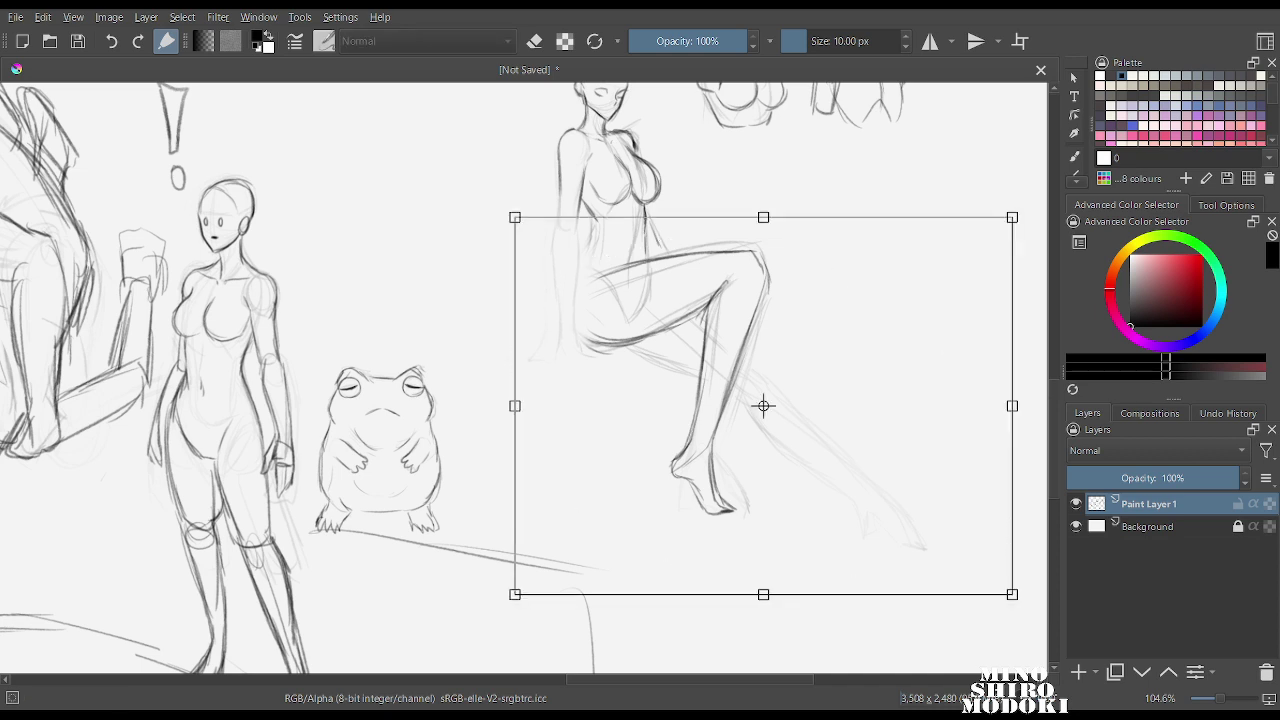
pyautogui.moveTo(763, 406); pyautogui.dragTo(762, 390)
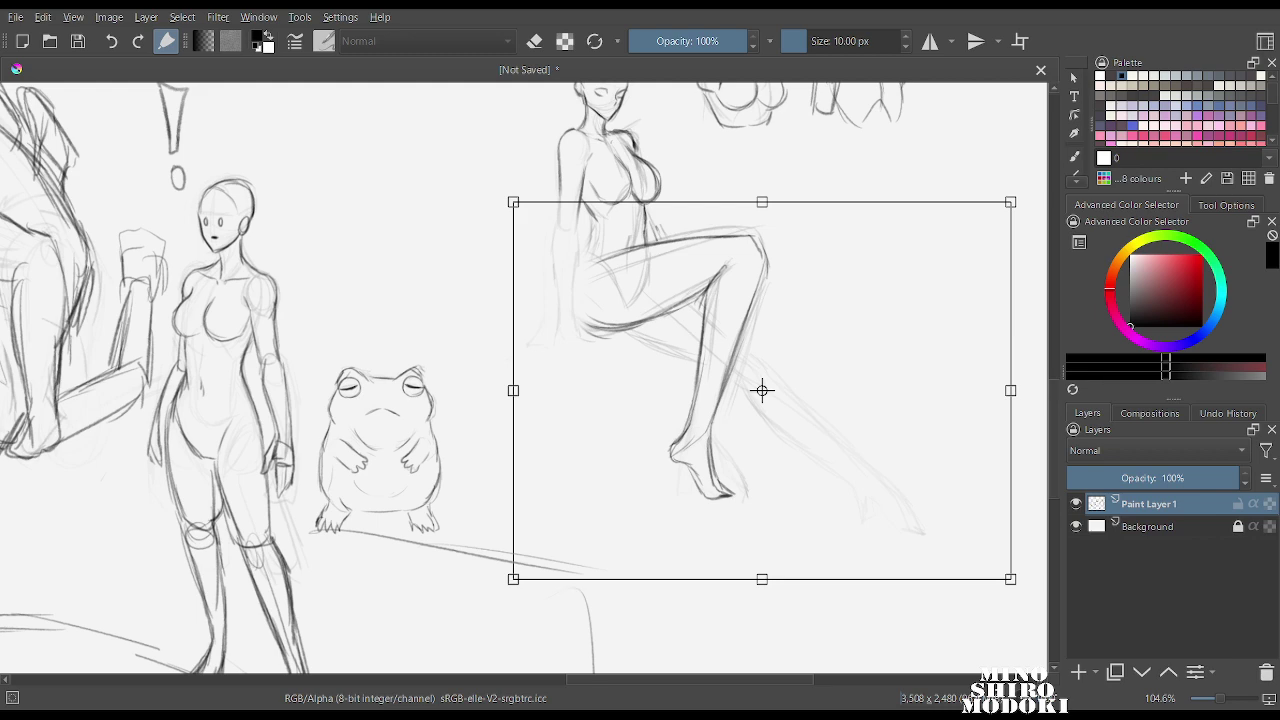
pyautogui.press('Return')
pyautogui.press('b')
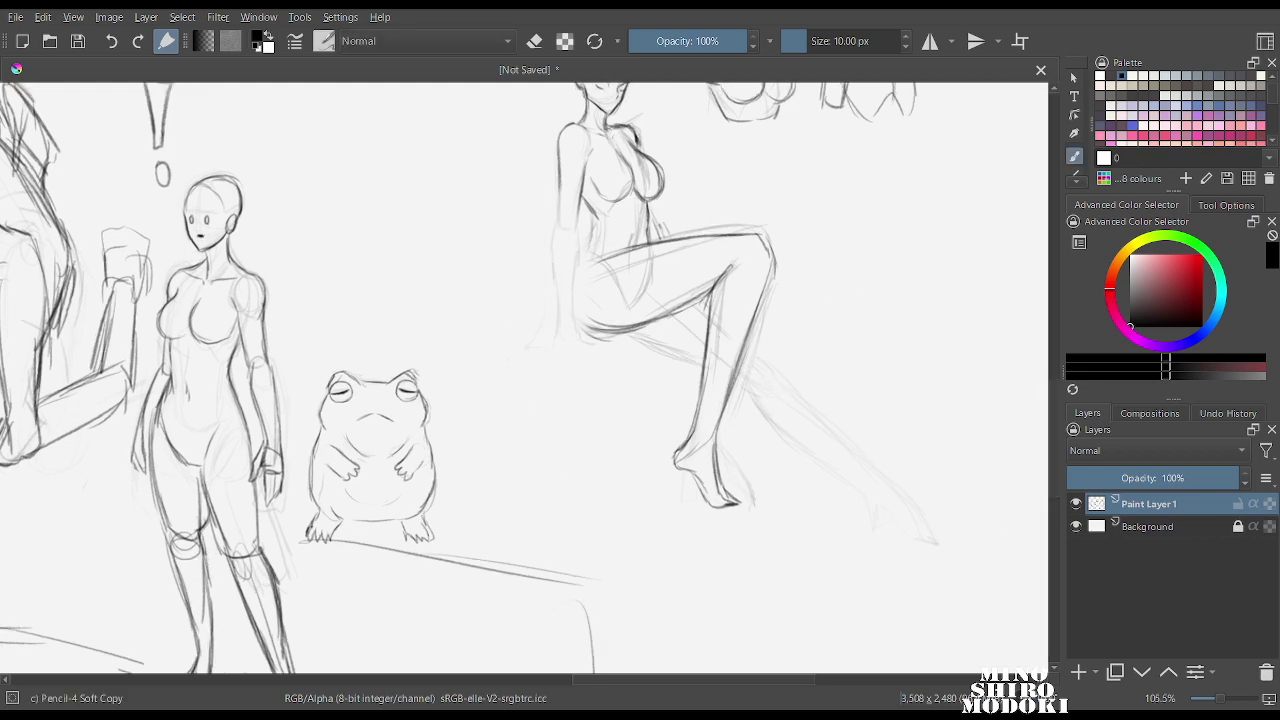
# Redraw the supporting arm's lower upper-arm and forearm contours down to the wrist in mirrored view.
pyautogui.scroll(3, 595, 300)
pyautogui.press('m')
pyautogui.scroll(2, 597, 346)
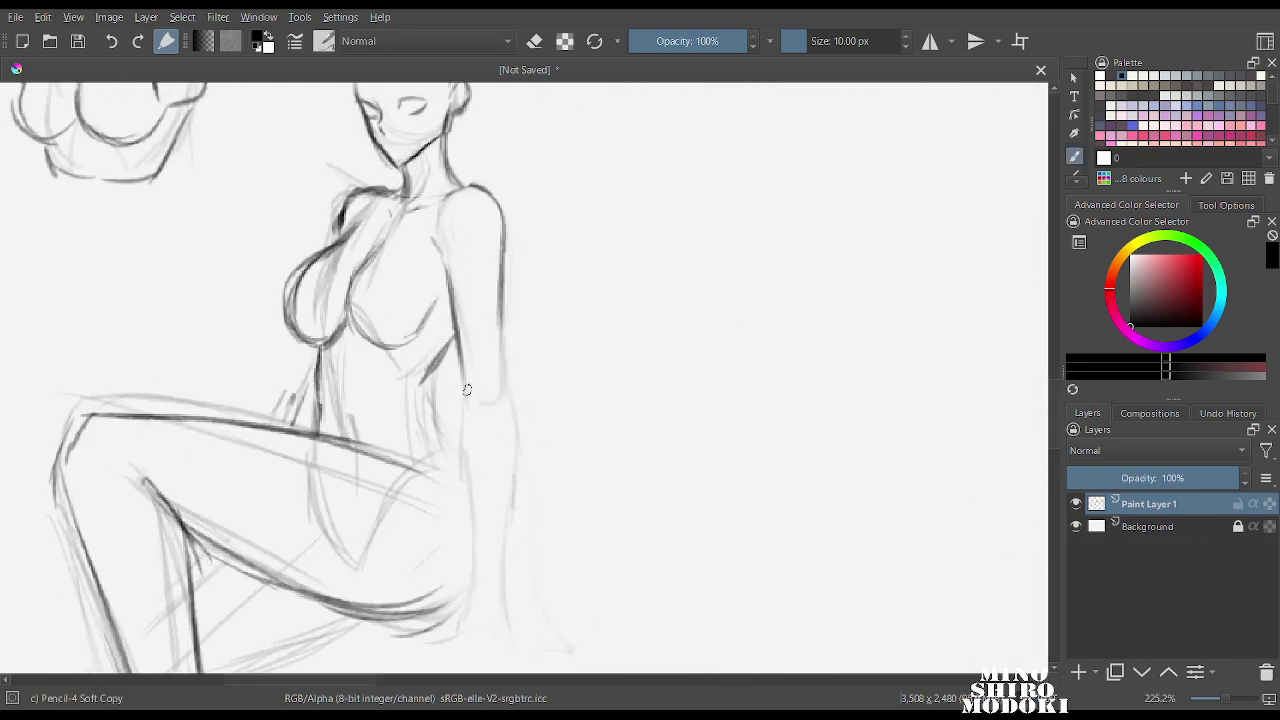
pyautogui.moveTo(463, 396); pyautogui.dragTo(478, 507)
pyautogui.moveTo(500, 326)
pyautogui.mouseDown()
pyautogui.moveTo(514, 443)
pyautogui.moveTo(504, 558)
pyautogui.mouseUp()
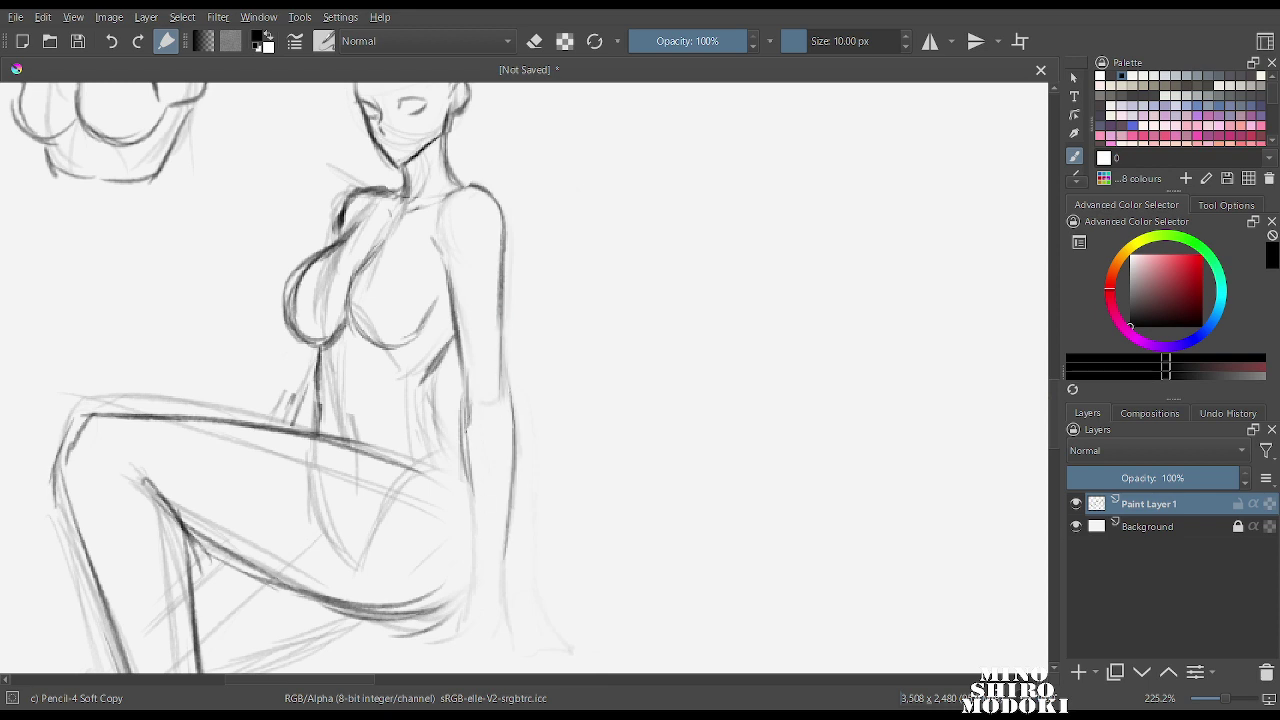
pyautogui.moveTo(461, 394); pyautogui.dragTo(471, 510)
pyautogui.moveTo(461, 430); pyautogui.dragTo(477, 590)
pyautogui.moveTo(503, 548)
pyautogui.mouseDown()
pyautogui.moveTo(513, 613)
pyautogui.moveTo(489, 616)
pyautogui.mouseUp()
# Restore the unmirrored view, fade the supporting arm's elbow, forearm and hand lines with the soft eraser and return to Pencil-4 Soft.
pyautogui.press('m')
pyautogui.scroll(-3, 598, 383)
pyautogui.scroll(2, 600, 381)
pyautogui.scroll(1, 600, 381)
pyautogui.moveTo(600, 381)
pyautogui.mouseDown()
pyautogui.moveTo(575, 318)
pyautogui.moveTo(520, 446)
pyautogui.moveTo(528, 395)
pyautogui.mouseUp()
pyautogui.rightClick(573, 309)
pyautogui.click(574, 187)
pyautogui.rightClick(499, 350)
pyautogui.click(540, 458)
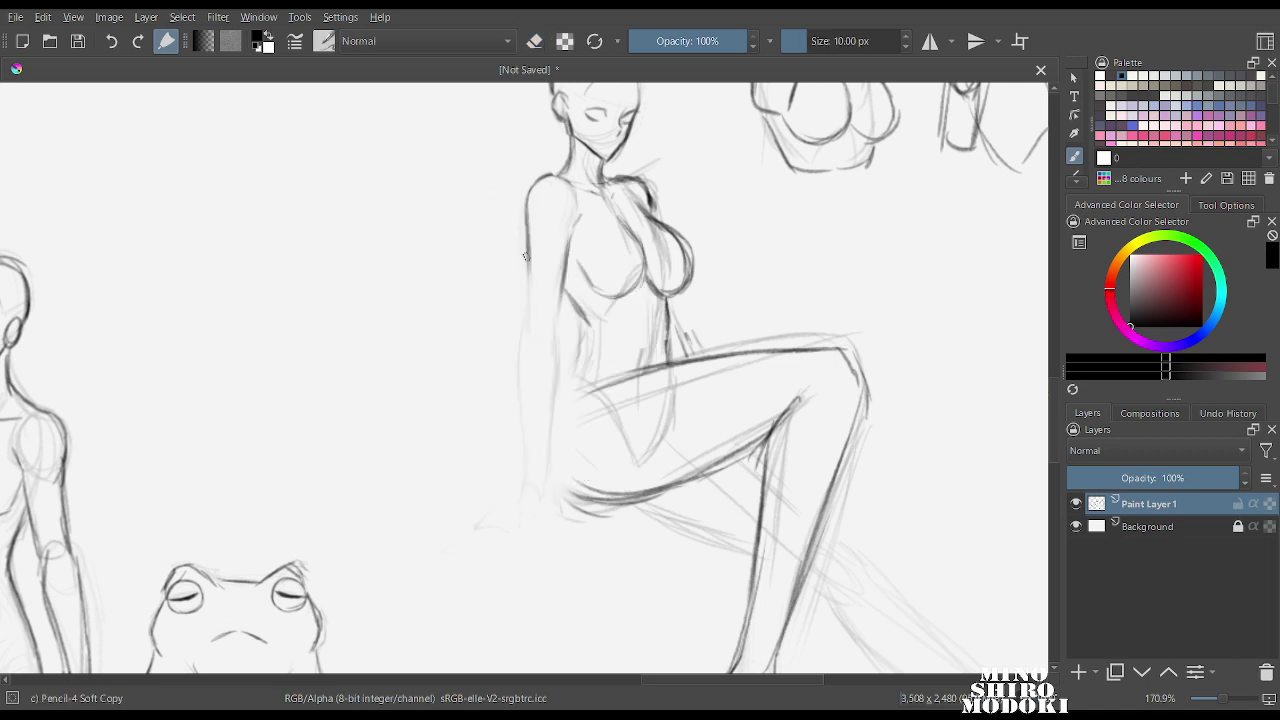
# Redraw the supporting arm with a curved elbow joint, a forearm angled backward and a hand with spread fingers.
pyautogui.moveTo(525, 257); pyautogui.dragTo(527, 334)
pyautogui.moveTo(566, 264)
pyautogui.mouseDown()
pyautogui.moveTo(532, 310)
pyautogui.moveTo(538, 337)
pyautogui.moveTo(528, 319)
pyautogui.moveTo(515, 347)
pyautogui.moveTo(514, 399)
pyautogui.mouseUp()
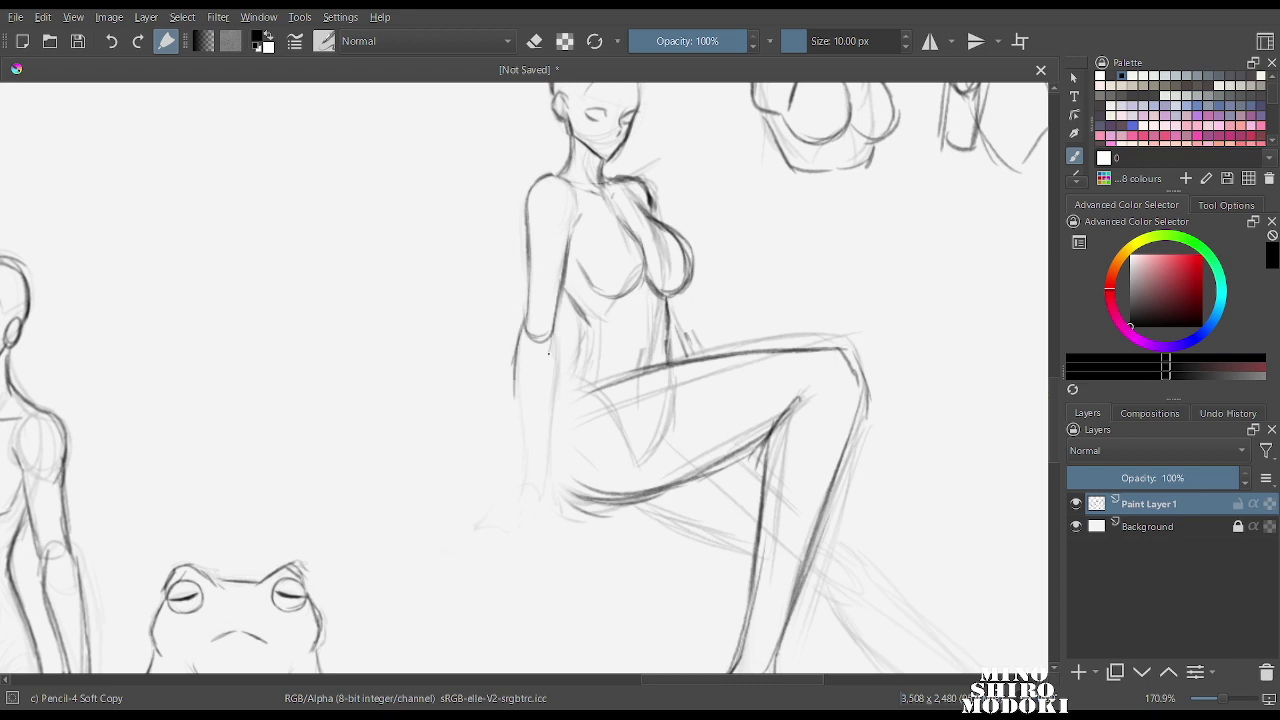
pyautogui.moveTo(554, 342); pyautogui.dragTo(520, 460)
pyautogui.moveTo(516, 366); pyautogui.dragTo(510, 446)
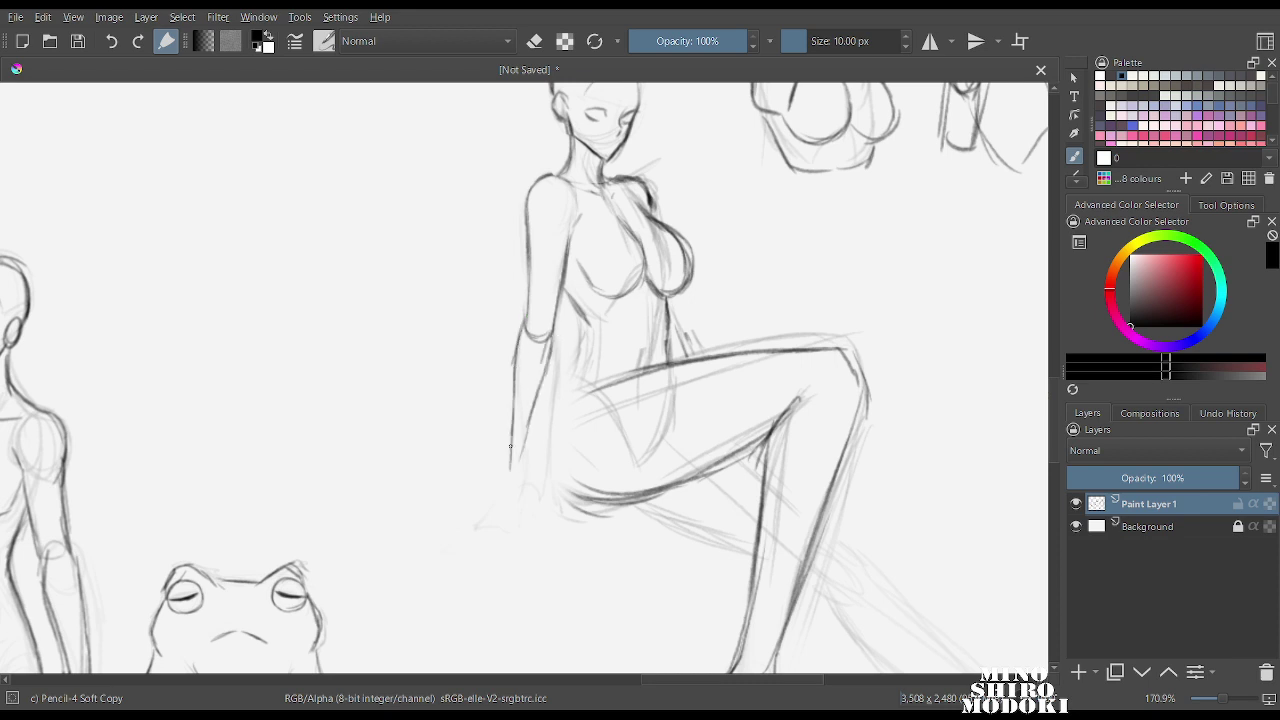
pyautogui.moveTo(540, 376); pyautogui.dragTo(521, 492)
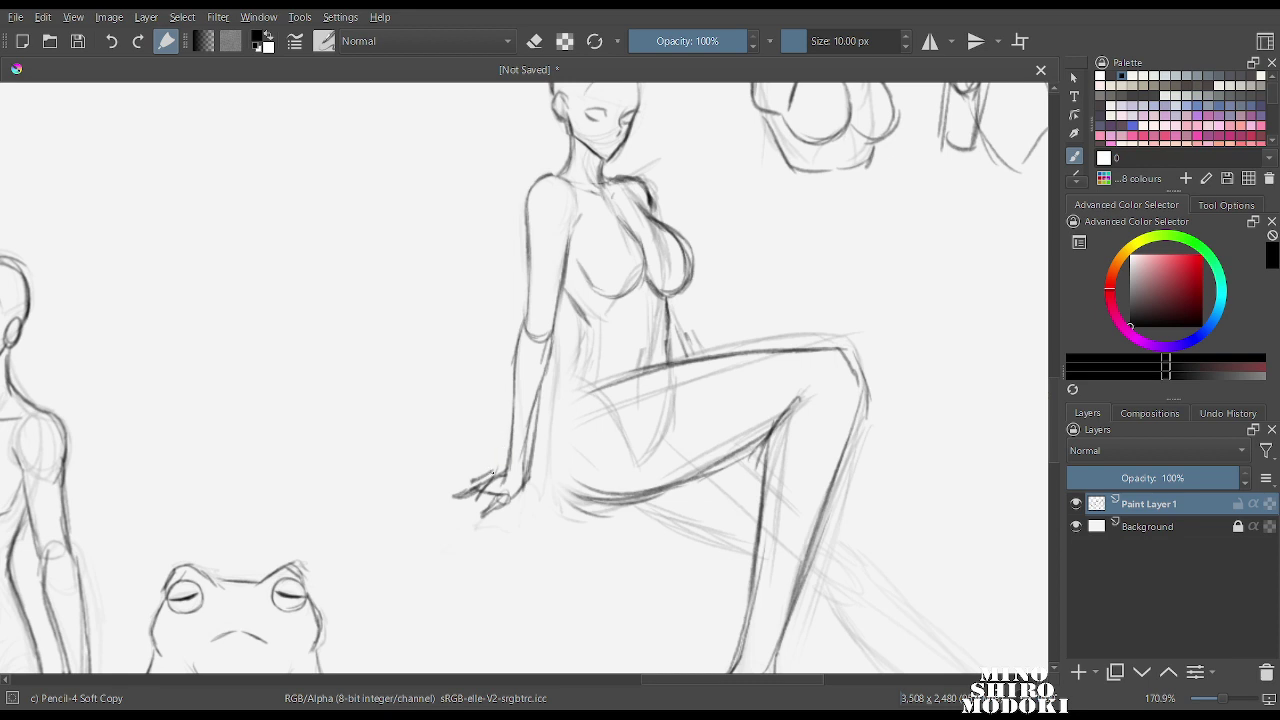
pyautogui.moveTo(547, 355); pyautogui.dragTo(531, 459)
# Draw the seated figure's contour from waist around the hip and buttock, and firm up the underside of the far thigh in mirrored view.
pyautogui.moveTo(563, 289)
pyautogui.mouseDown()
pyautogui.moveTo(572, 374)
pyautogui.moveTo(580, 361)
pyautogui.moveTo(556, 479)
pyautogui.moveTo(600, 496)
pyautogui.mouseUp()
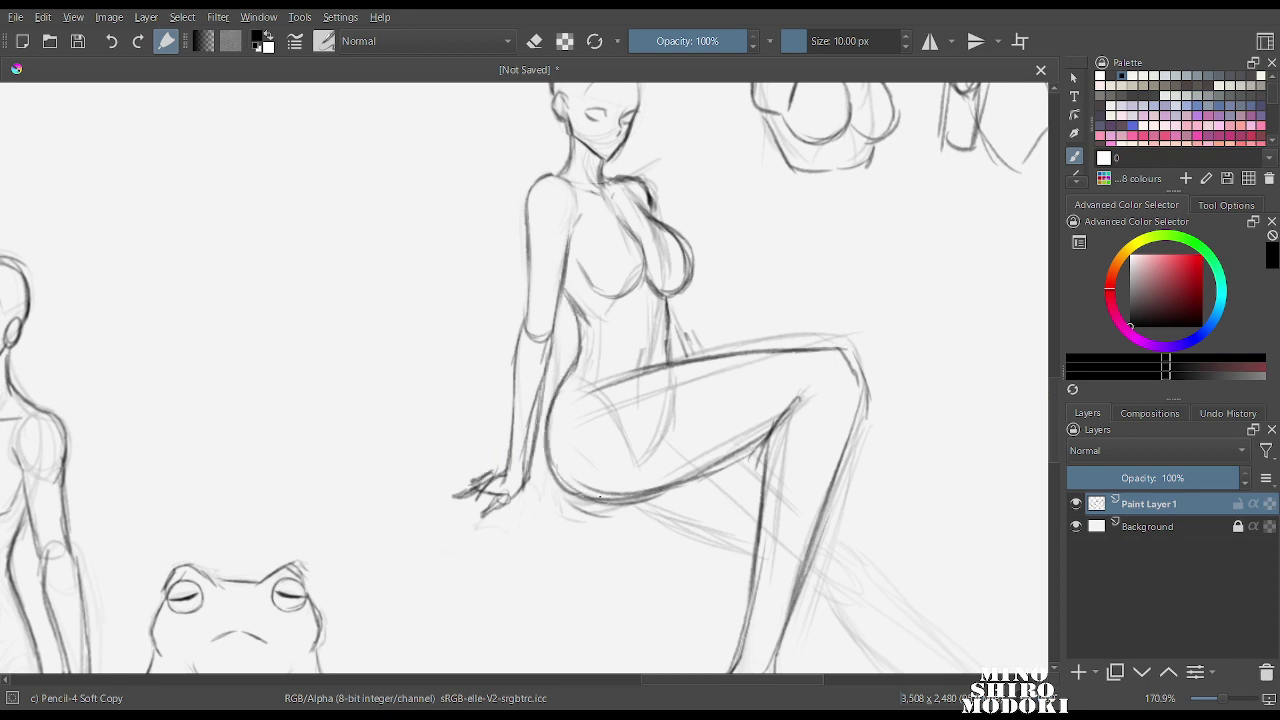
pyautogui.scroll(-4, 694, 286)
pyautogui.press('m')
pyautogui.scroll(2, 557, 378)
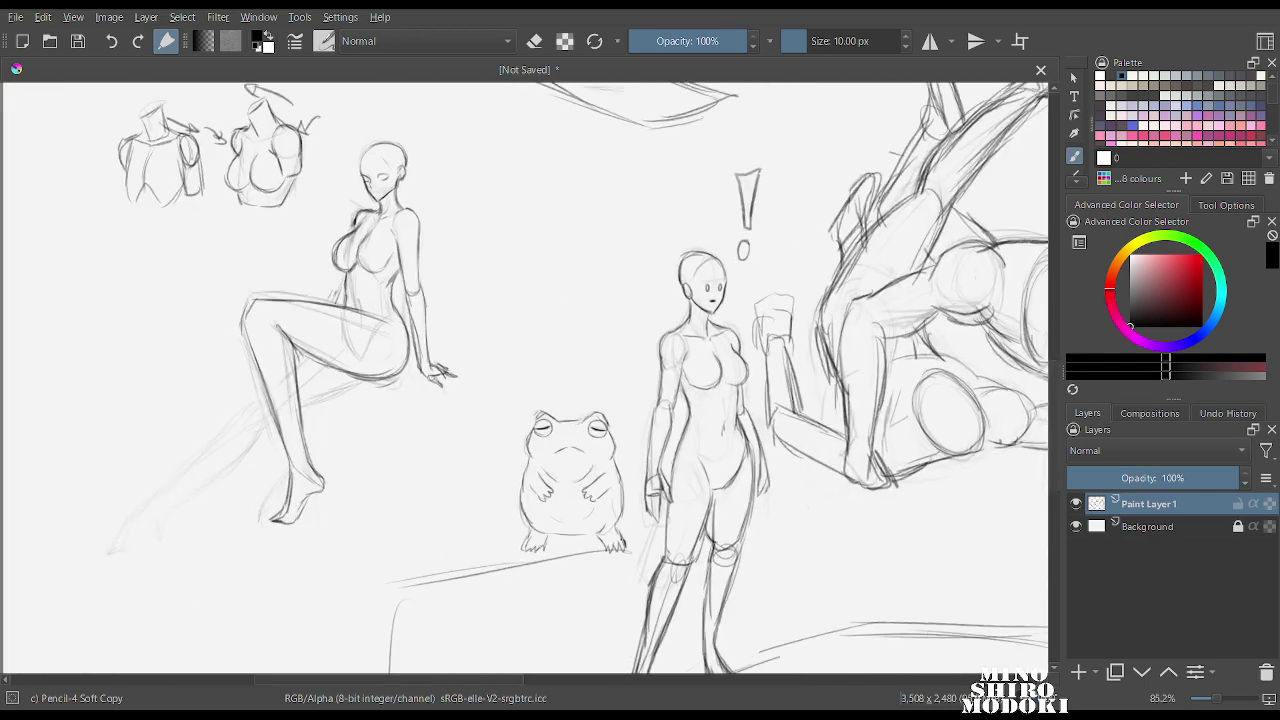
pyautogui.moveTo(646, 315); pyautogui.dragTo(566, 351)
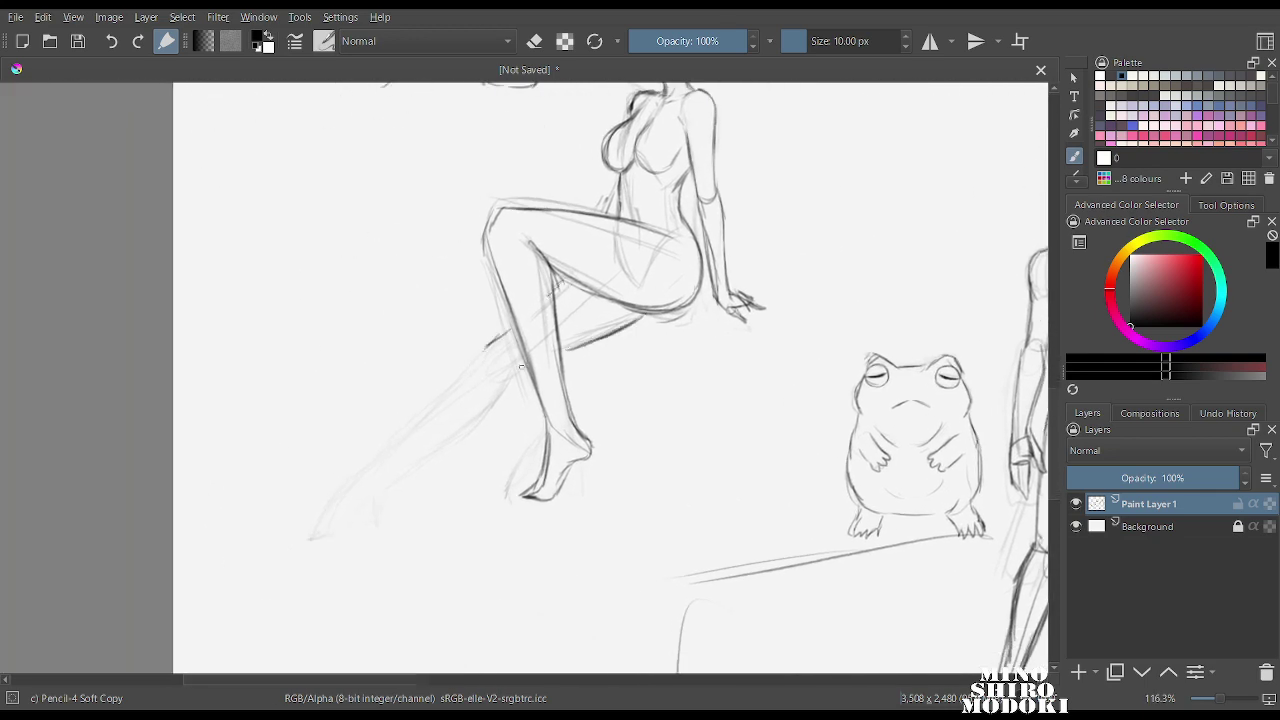
# Draw the far leg's extended calf, shin, ankle and pointed foot over the faint guide lines.
pyautogui.moveTo(508, 370)
pyautogui.mouseDown()
pyautogui.moveTo(462, 428)
pyautogui.moveTo(434, 440)
pyautogui.mouseUp()
pyautogui.moveTo(488, 346); pyautogui.dragTo(412, 436)
pyautogui.moveTo(444, 396); pyautogui.dragTo(391, 463)
pyautogui.moveTo(448, 434); pyautogui.dragTo(405, 467)
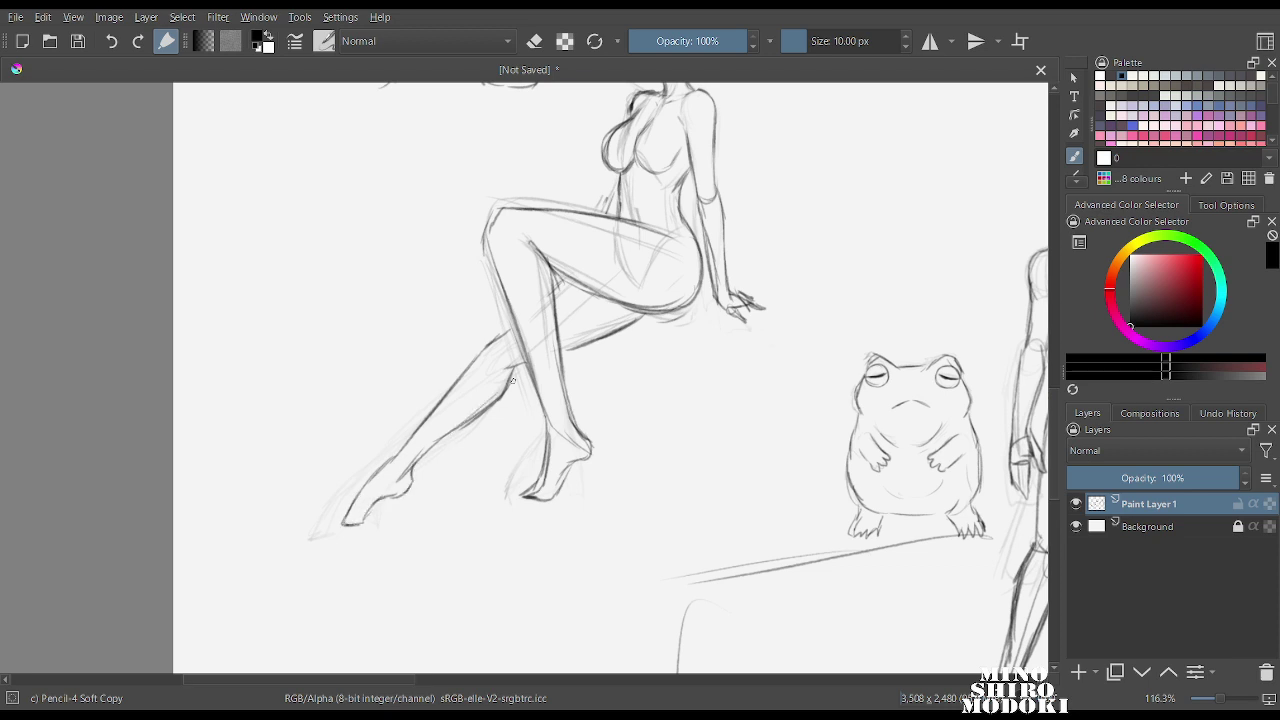
# Restore the unmirrored view and add pupils and short eyebrows to the seated figure's face.
pyautogui.press('m')
pyautogui.scroll(-5, 671, 250)
pyautogui.scroll(6, 671, 250)
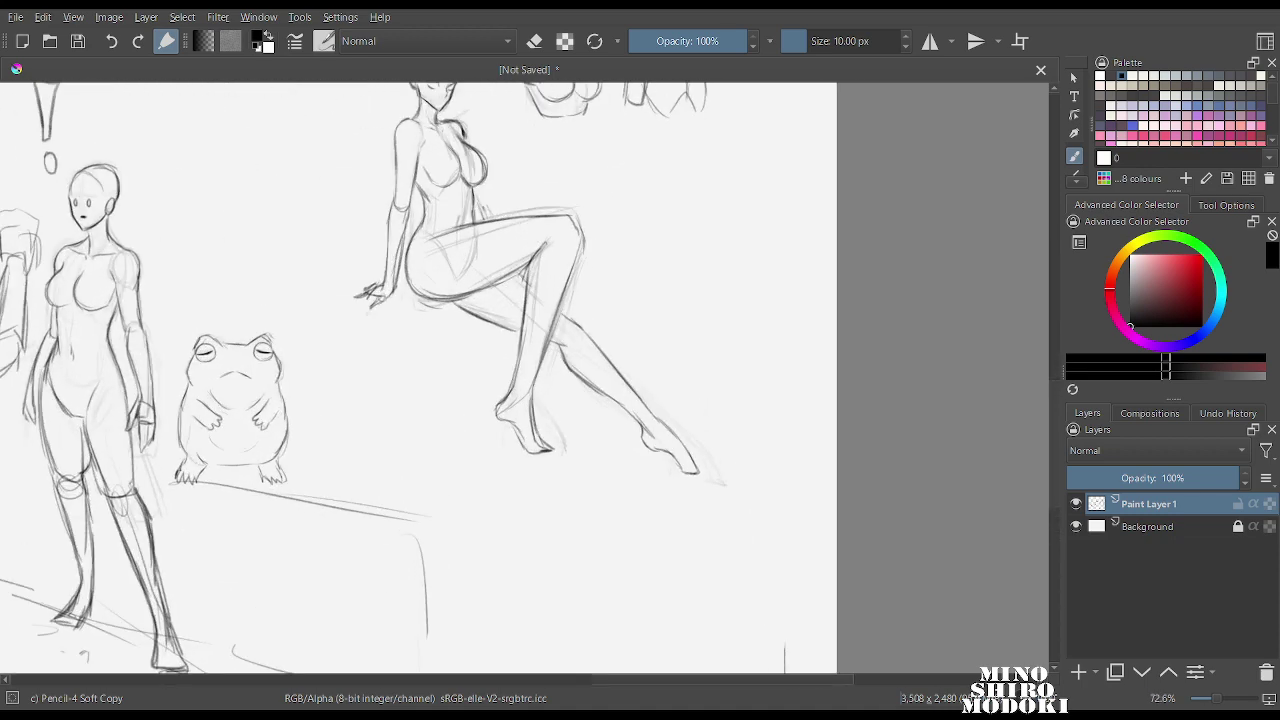
pyautogui.moveTo(420, 150); pyautogui.dragTo(515, 435)
pyautogui.scroll(5, 490, 310)
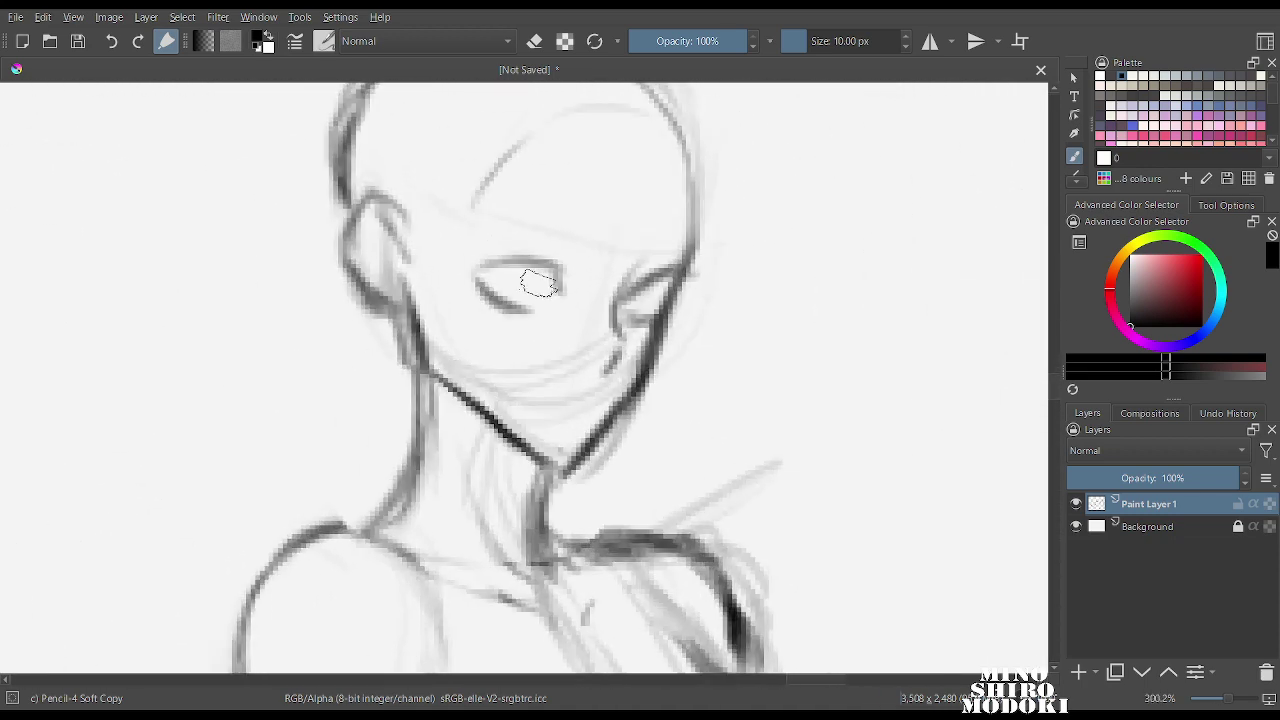
pyautogui.moveTo(521, 266)
pyautogui.mouseDown()
pyautogui.moveTo(515, 290)
pyautogui.moveTo(492, 292)
pyautogui.moveTo(510, 296)
pyautogui.mouseUp()
pyautogui.moveTo(660, 292)
pyautogui.mouseDown()
pyautogui.moveTo(645, 330)
pyautogui.moveTo(622, 290)
pyautogui.mouseUp()
pyautogui.moveTo(500, 215); pyautogui.dragTo(555, 212)
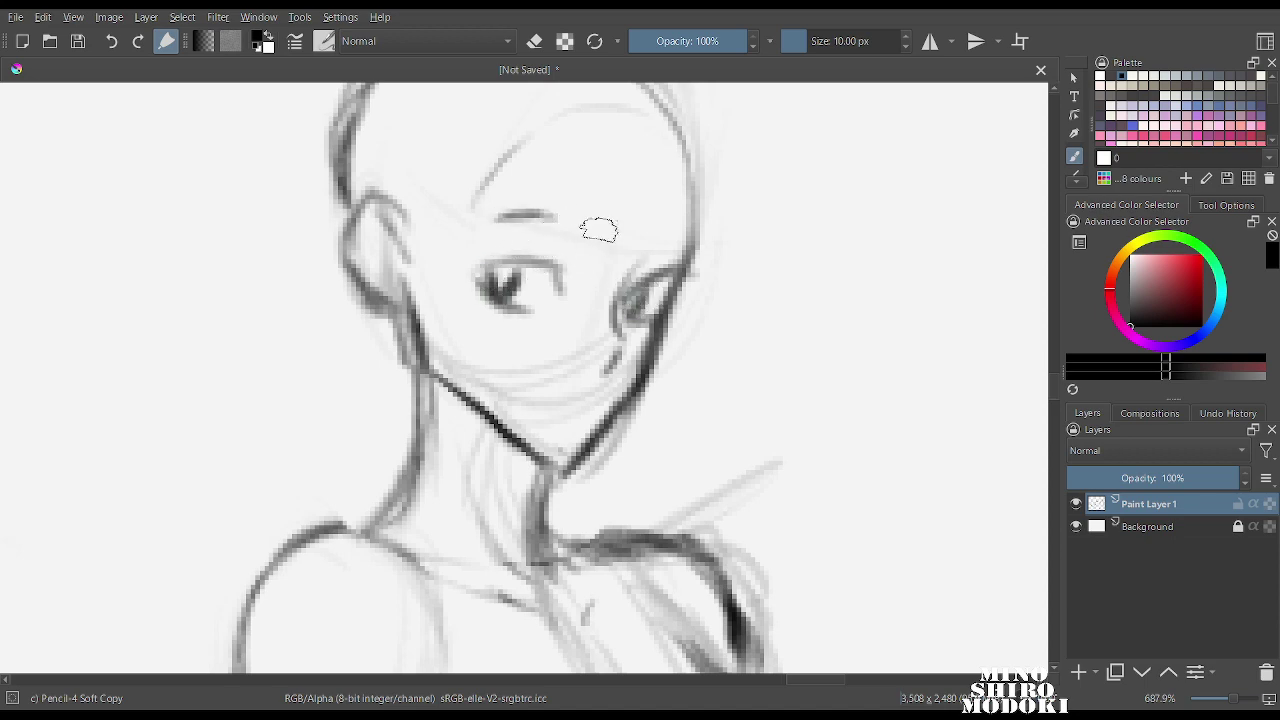
pyautogui.moveTo(648, 240); pyautogui.dragTo(686, 242)
# Sketch the fringe strands across the seated figure's forehead to the near ear in mirrored view.
pyautogui.scroll(-5, 680, 242)
pyautogui.scroll(4, 517, 334)
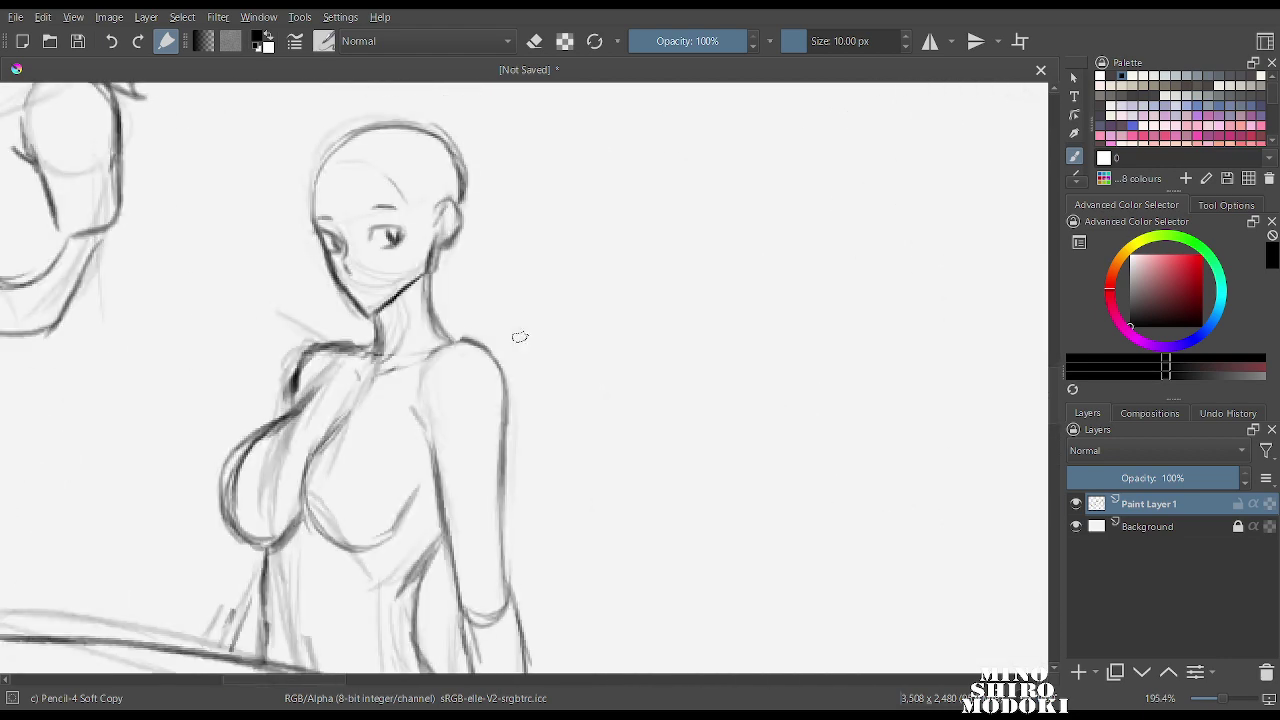
pyautogui.scroll(3, 434, 294)
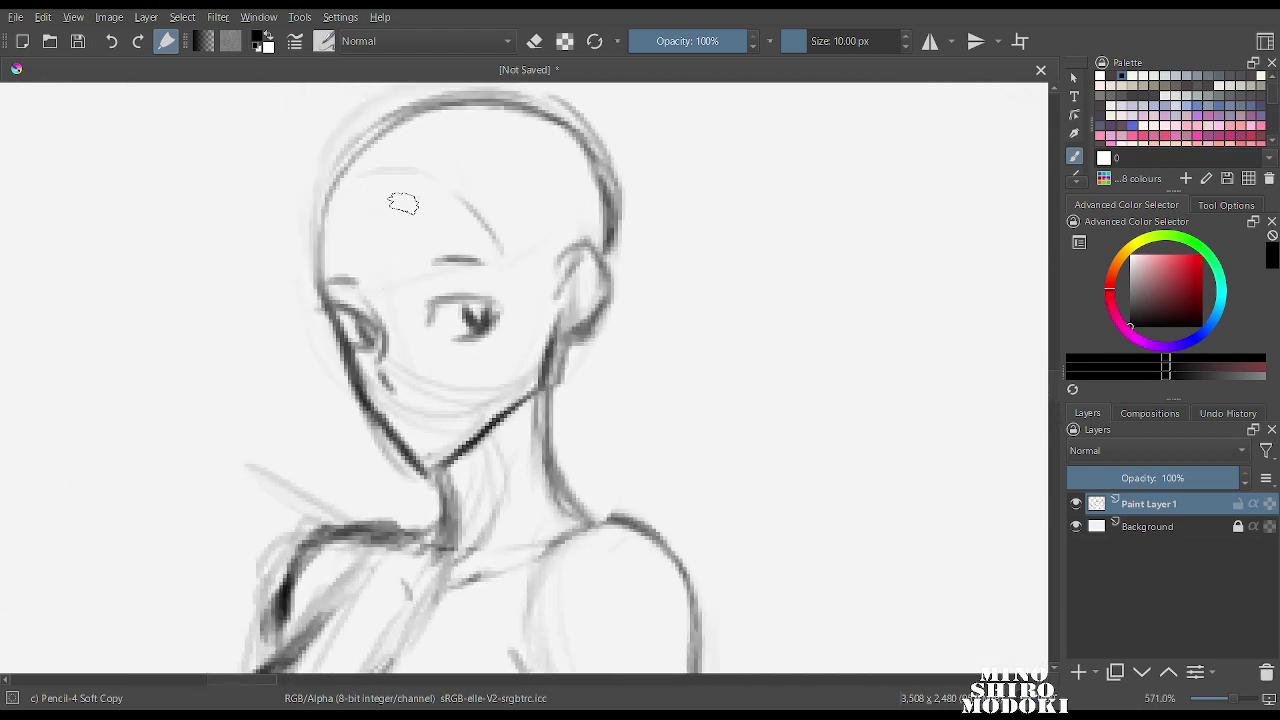
pyautogui.moveTo(377, 165); pyautogui.dragTo(384, 290)
pyautogui.moveTo(403, 185); pyautogui.dragTo(425, 298)
pyautogui.moveTo(378, 240); pyautogui.dragTo(432, 305)
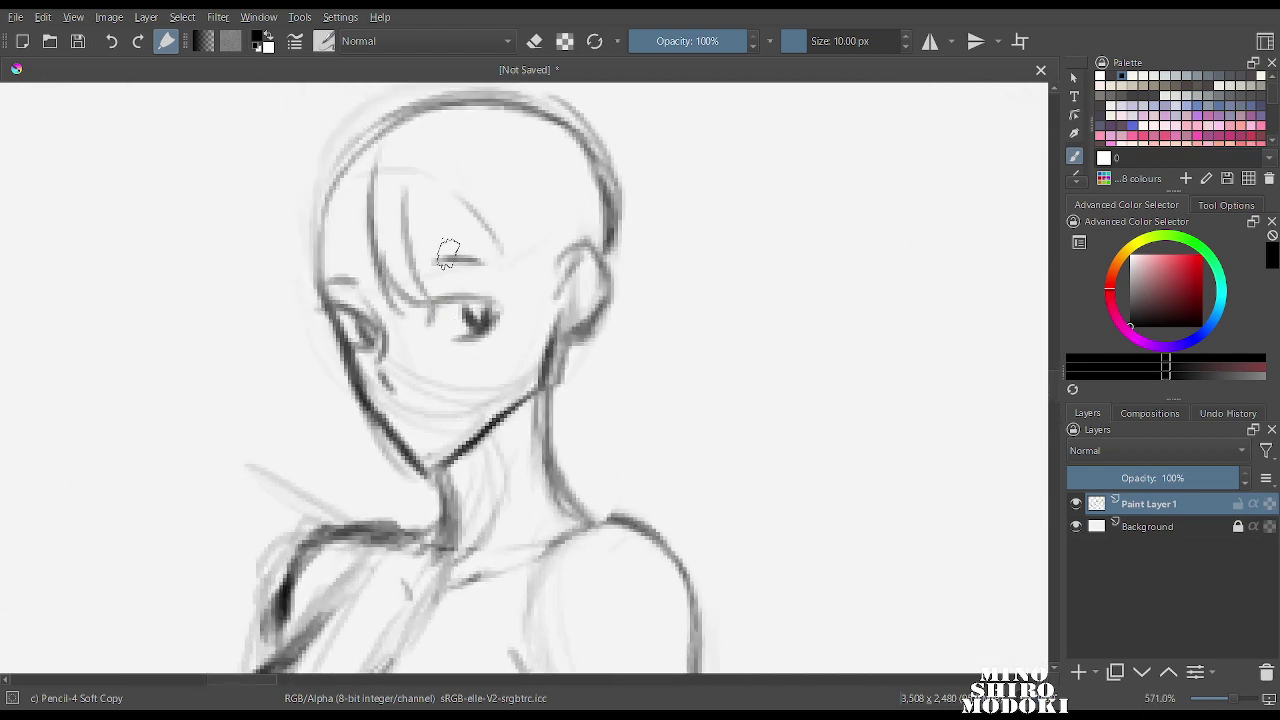
pyautogui.moveTo(412, 212); pyautogui.dragTo(480, 256)
pyautogui.moveTo(455, 190); pyautogui.dragTo(500, 290)
pyautogui.moveTo(492, 200); pyautogui.dragTo(528, 318)
pyautogui.moveTo(518, 206); pyautogui.dragTo(540, 338)
pyautogui.moveTo(540, 236); pyautogui.dragTo(546, 340)
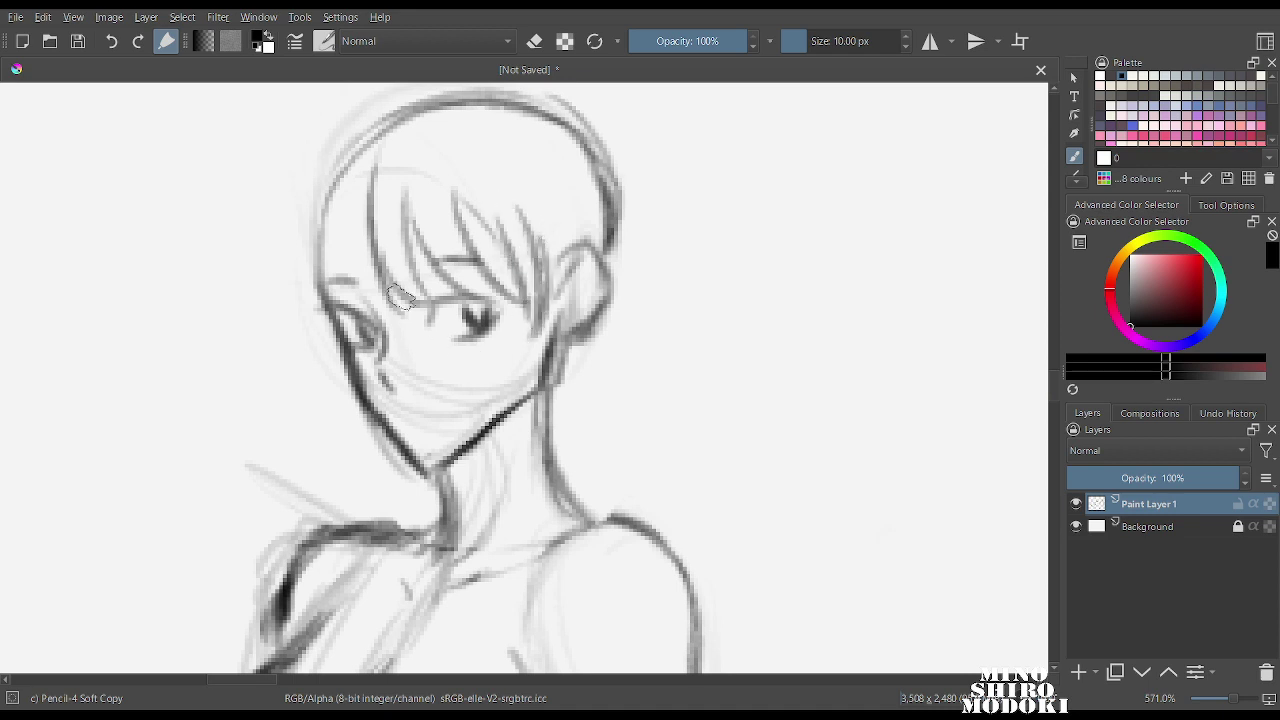
# Add hair locks framing the far side of the seated figure's face and a small mouth mark, then return to the unmirrored view.
pyautogui.moveTo(298, 170); pyautogui.dragTo(251, 292)
pyautogui.moveTo(325, 195); pyautogui.dragTo(300, 340)
pyautogui.moveTo(300, 290); pyautogui.dragTo(340, 340)
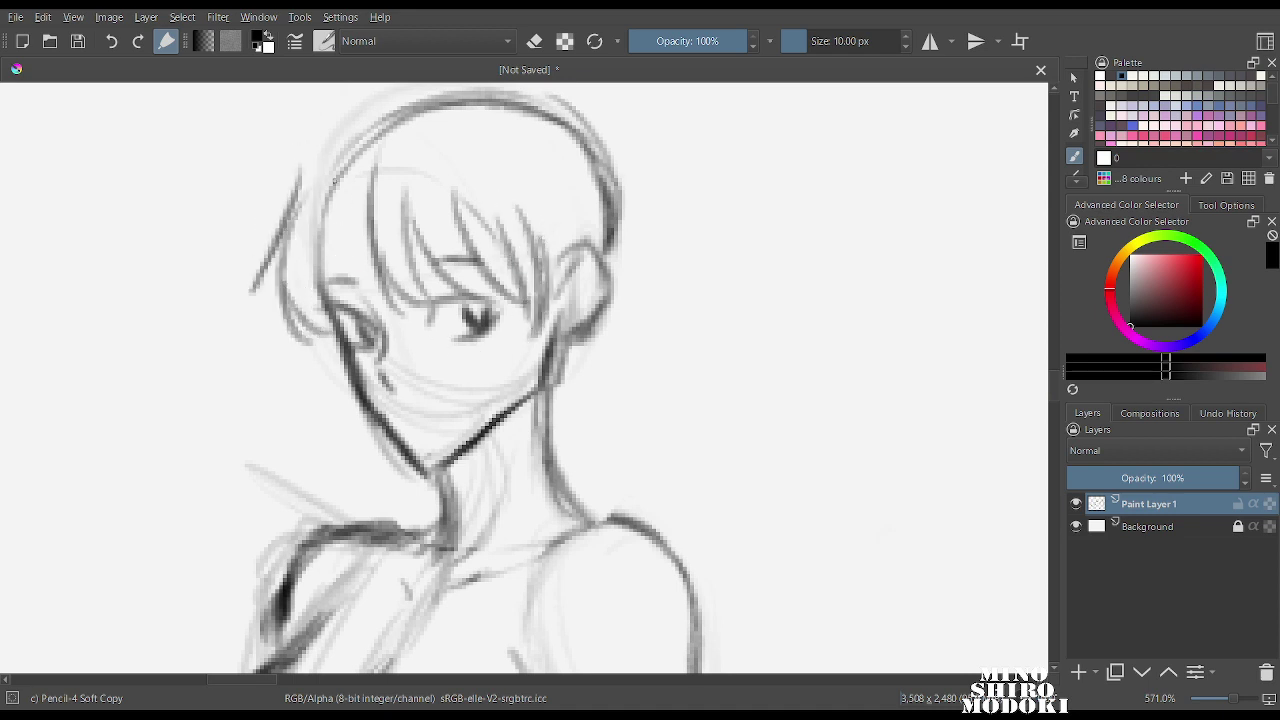
pyautogui.moveTo(358, 180); pyautogui.dragTo(330, 310)
pyautogui.moveTo(345, 255); pyautogui.dragTo(385, 310)
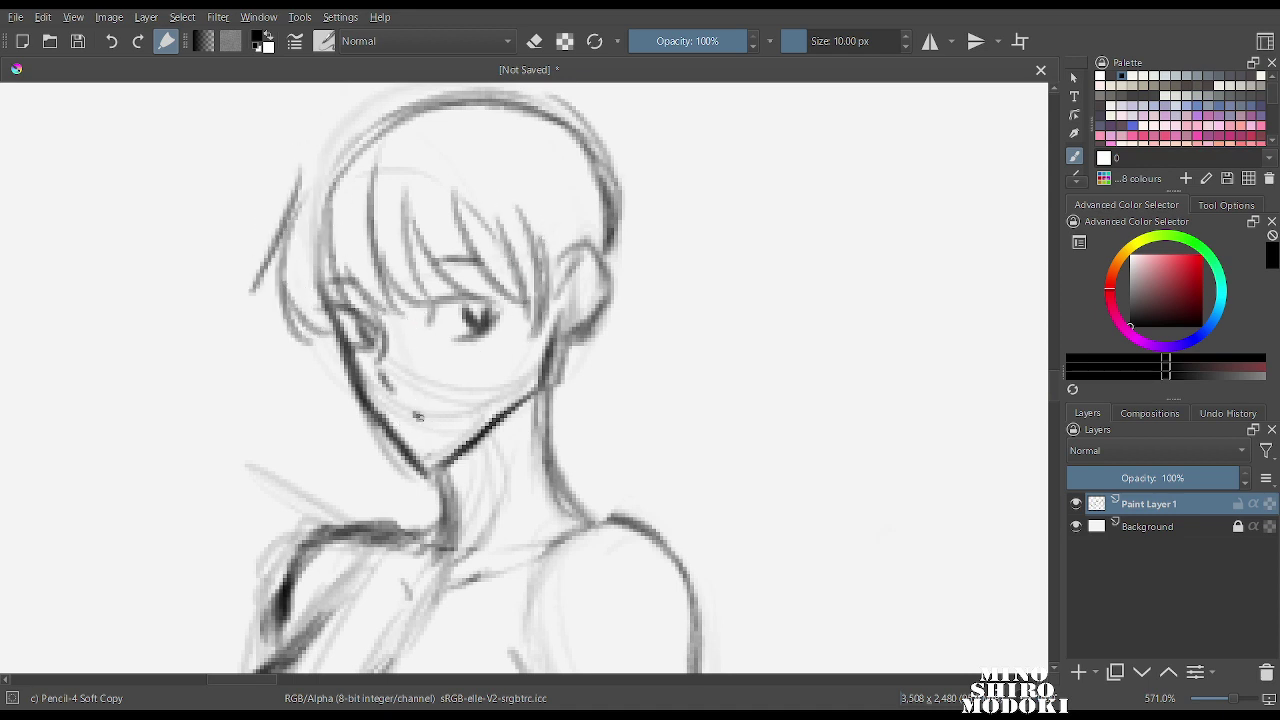
pyautogui.scroll(-8, 634, 269)
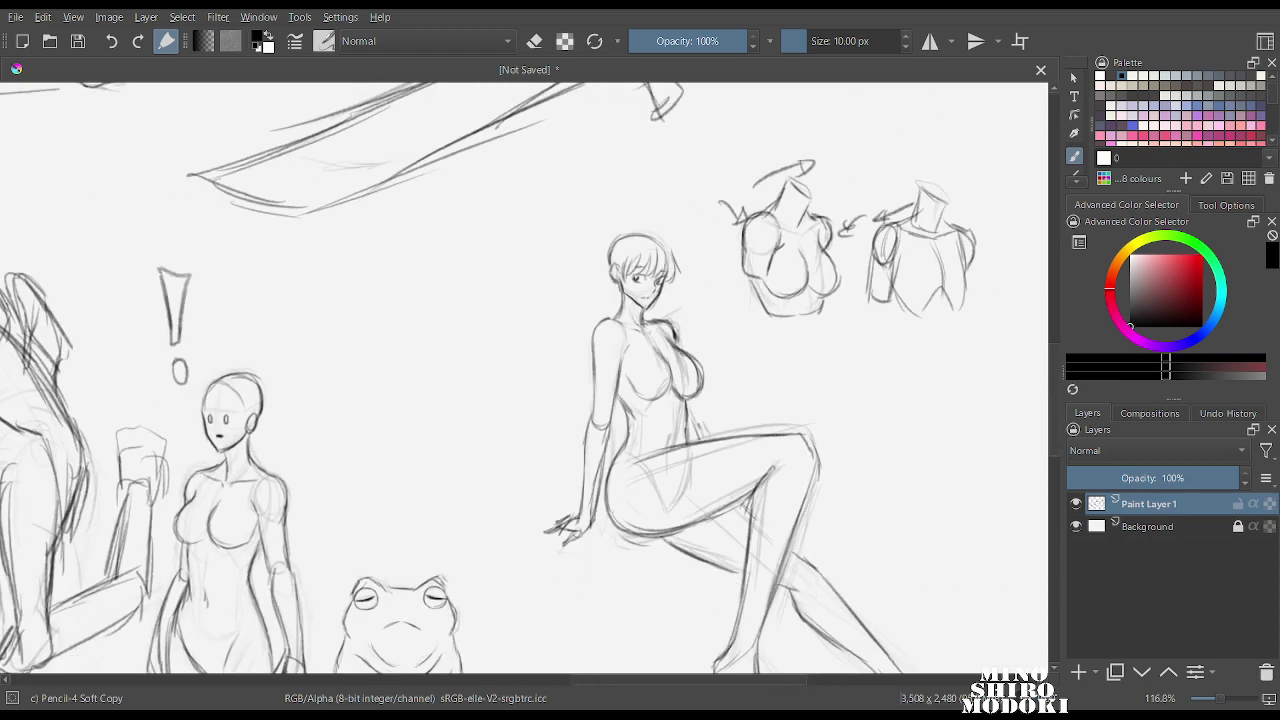
pyautogui.scroll(4, 566, 261)
pyautogui.scroll(1, 569, 229)
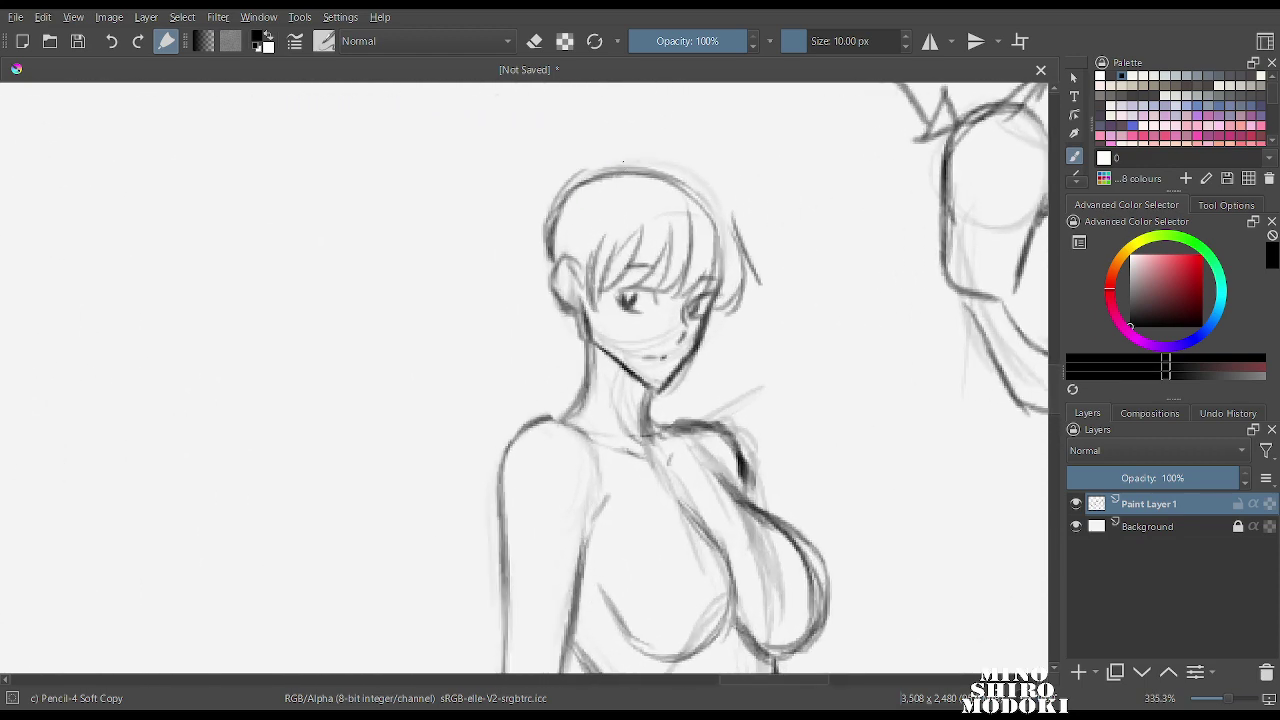
# Draw a headband across the crown, raise the hair outline, and add side locks around the seated figure's near ear and far cheek.
pyautogui.moveTo(607, 228); pyautogui.dragTo(718, 208)
pyautogui.moveTo(546, 230); pyautogui.dragTo(536, 306)
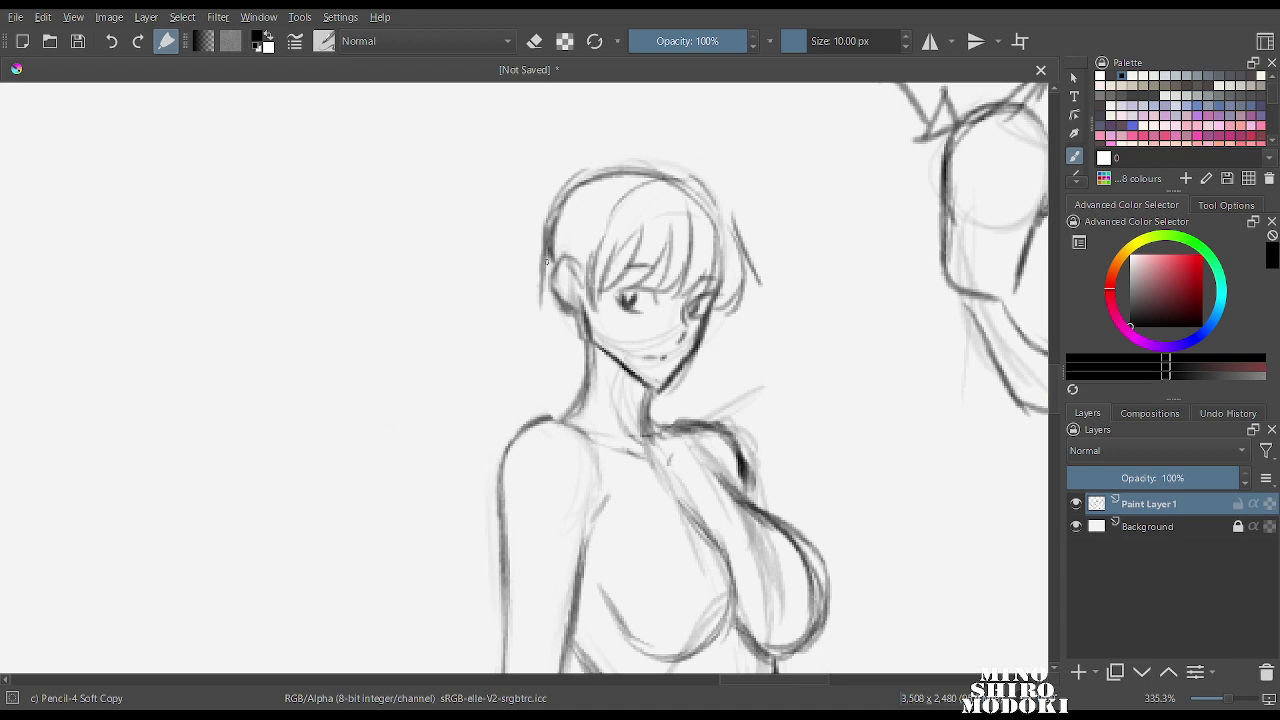
pyautogui.moveTo(550, 258); pyautogui.dragTo(540, 346)
pyautogui.moveTo(552, 206)
pyautogui.mouseDown()
pyautogui.moveTo(598, 160)
pyautogui.moveTo(678, 170)
pyautogui.moveTo(723, 229)
pyautogui.mouseUp()
pyautogui.moveTo(612, 192)
pyautogui.mouseDown()
pyautogui.moveTo(720, 225)
pyautogui.moveTo(723, 267)
pyautogui.moveTo(682, 374)
pyautogui.mouseUp()
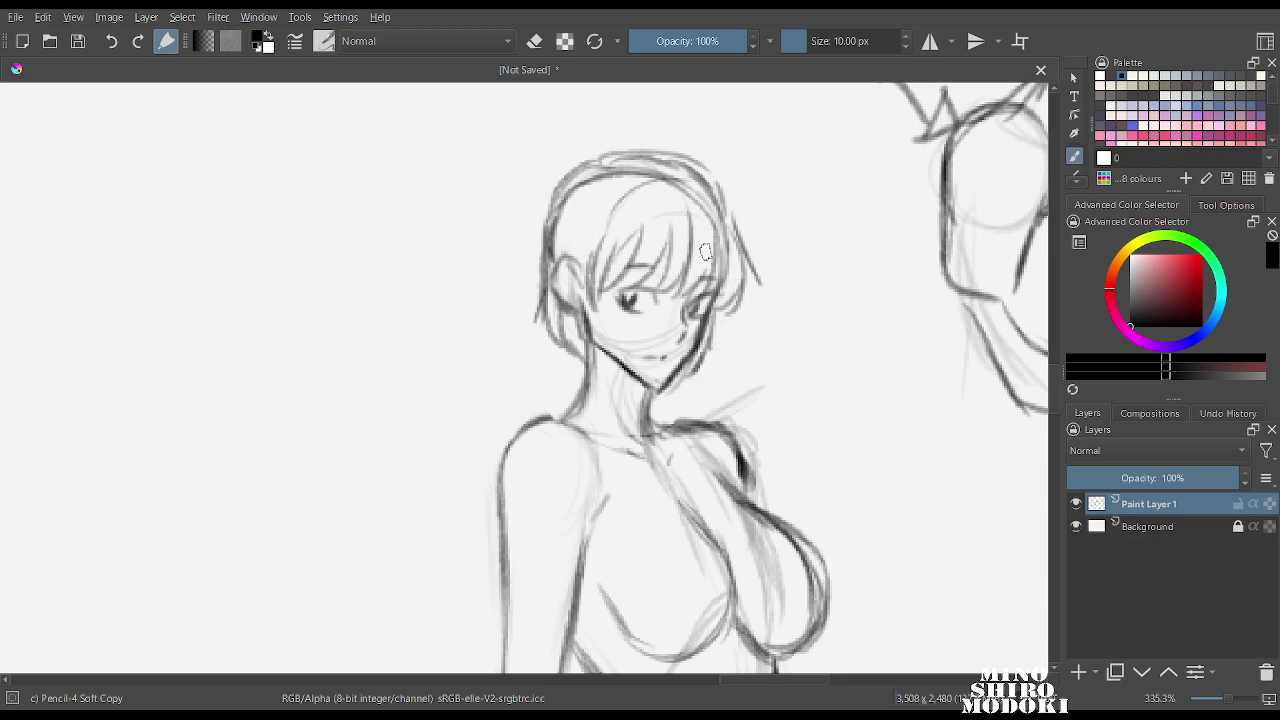
# Draw one upright bunny ear and one folded bunny ear rising from the seated figure's headband.
pyautogui.scroll(-4, 721, 236)
pyautogui.scroll(-3, 592, 320)
pyautogui.scroll(3, 672, 275)
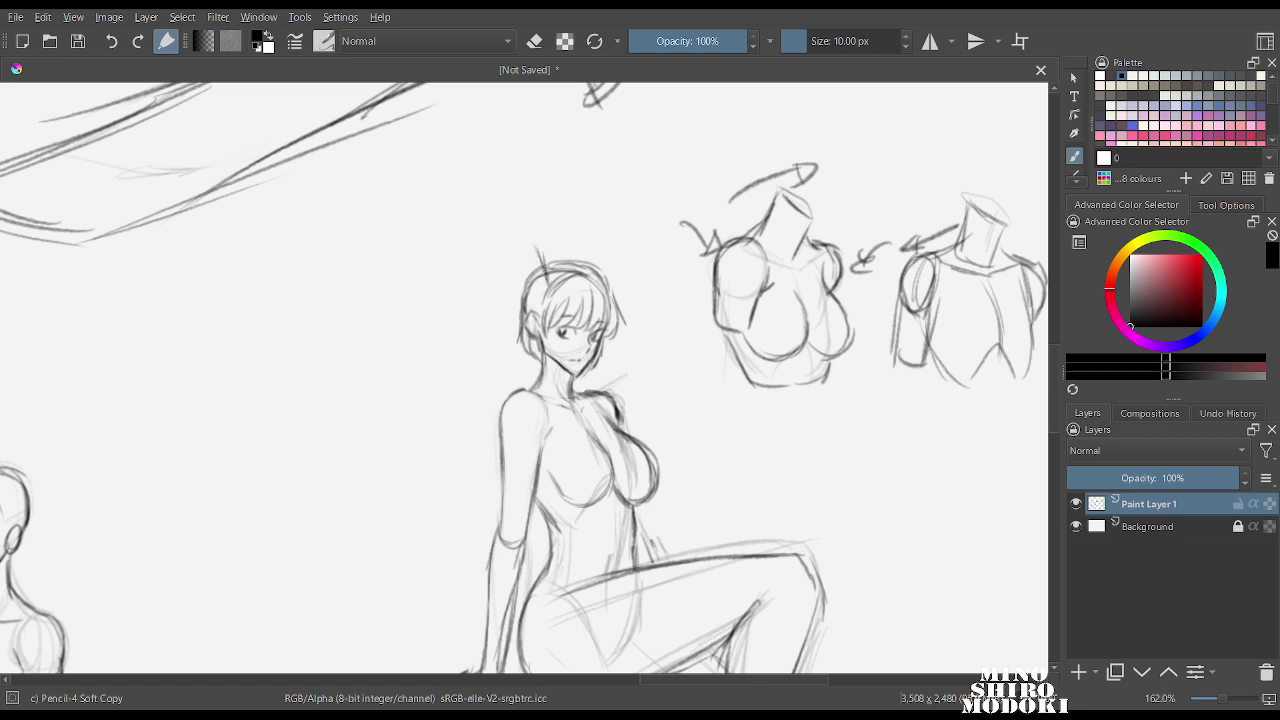
pyautogui.moveTo(535, 236); pyautogui.dragTo(548, 148)
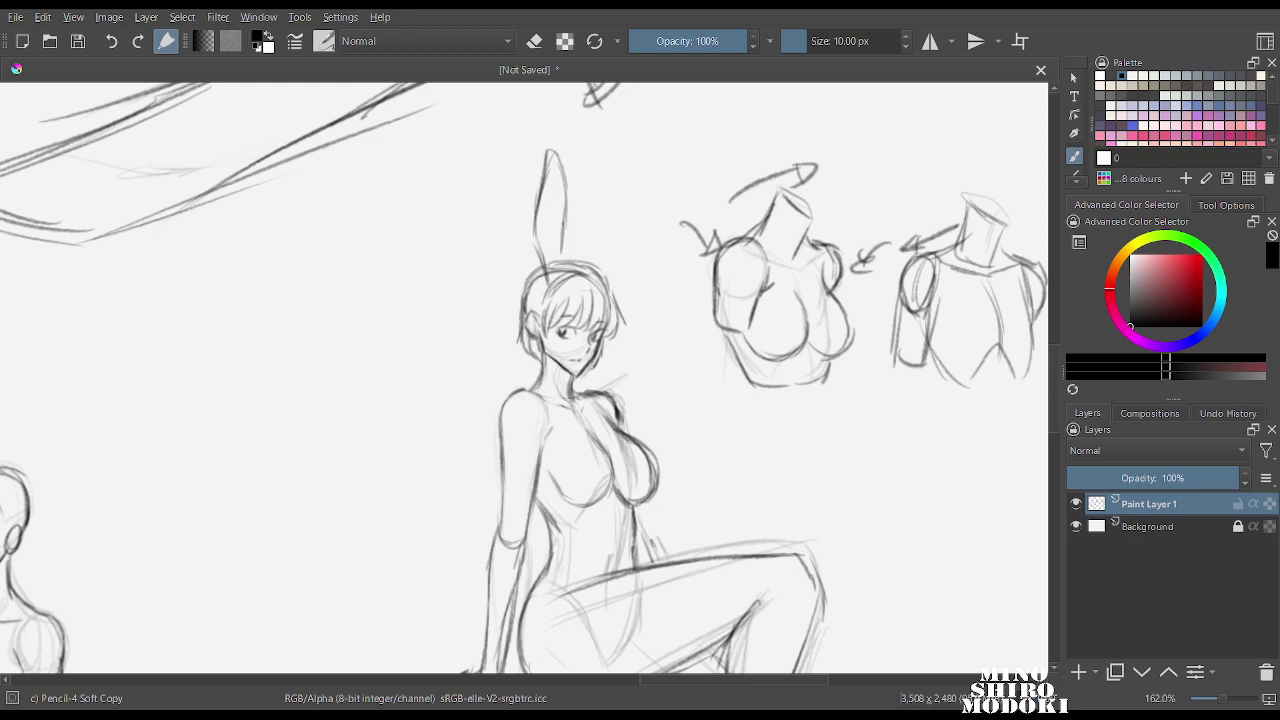
pyautogui.moveTo(604, 265)
pyautogui.mouseDown()
pyautogui.moveTo(636, 229)
pyautogui.moveTo(674, 288)
pyautogui.mouseUp()
pyautogui.moveTo(648, 229); pyautogui.dragTo(666, 280)
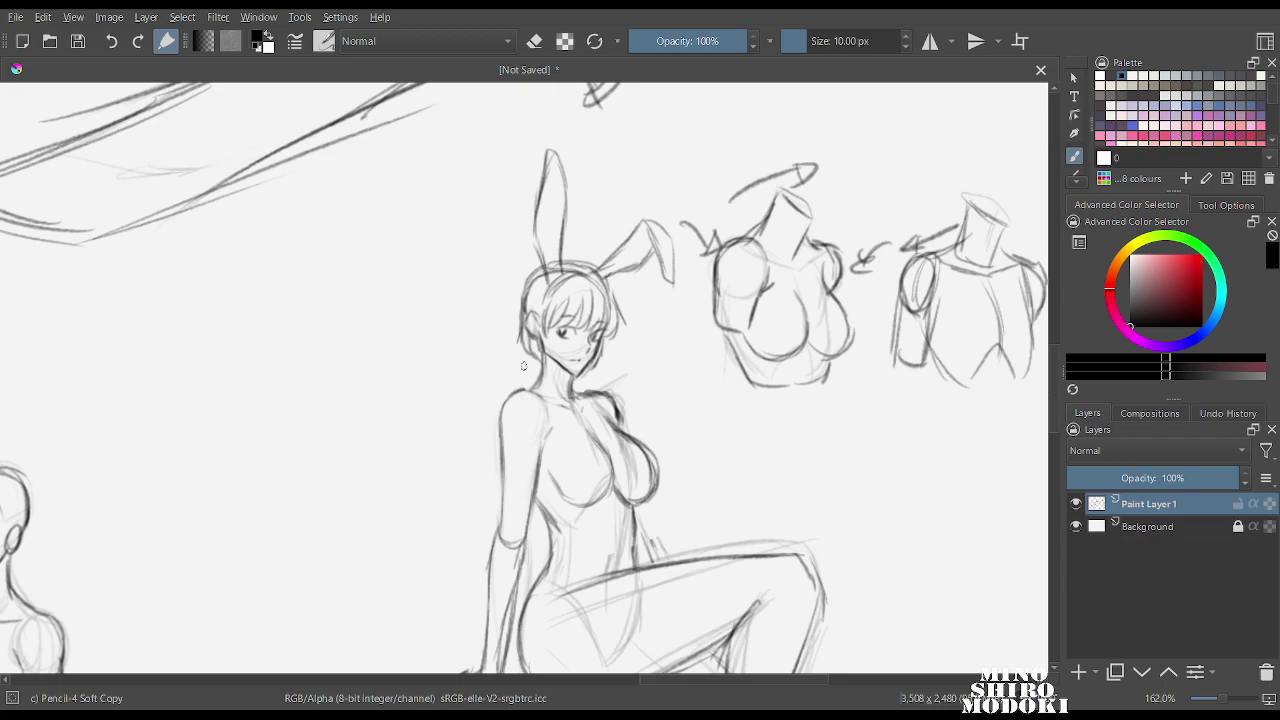
# Draw the far forearm and a hand with bent fingers resting on the seated figure's raised thigh.
pyautogui.scroll(-5, 717, 373)
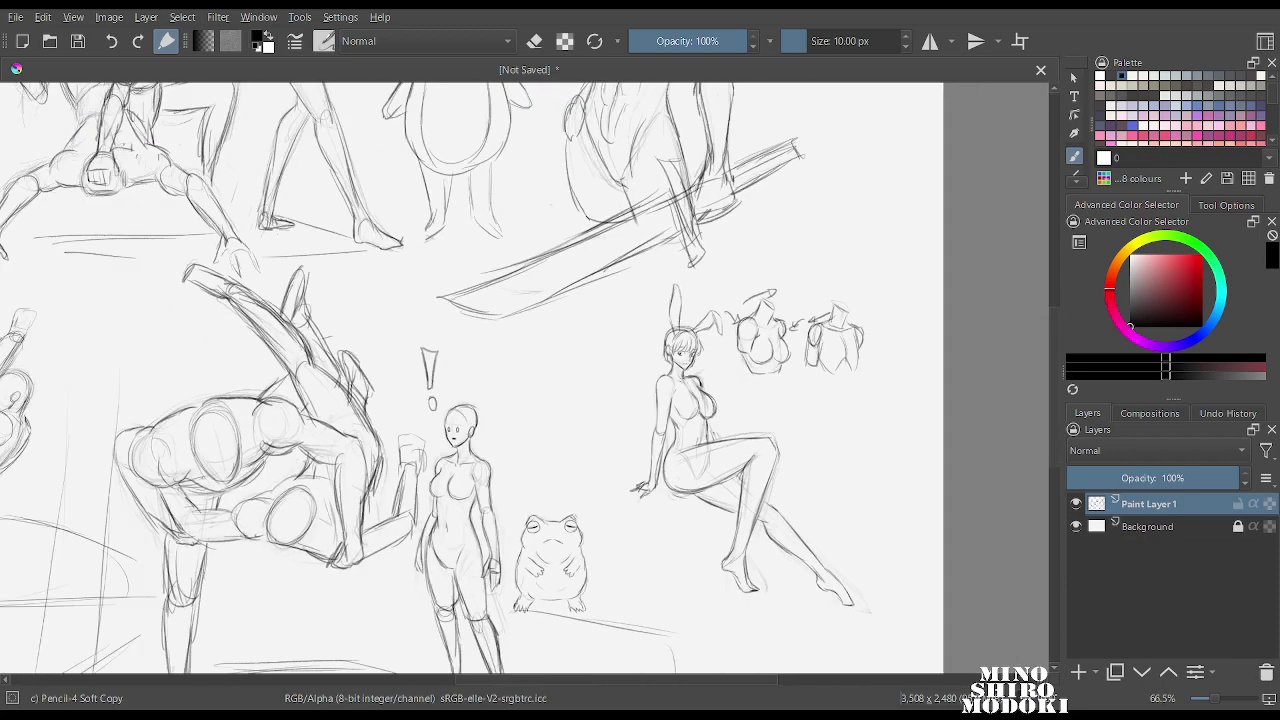
pyautogui.scroll(3, 730, 385)
pyautogui.scroll(-3, 717, 373)
pyautogui.scroll(6, 649, 341)
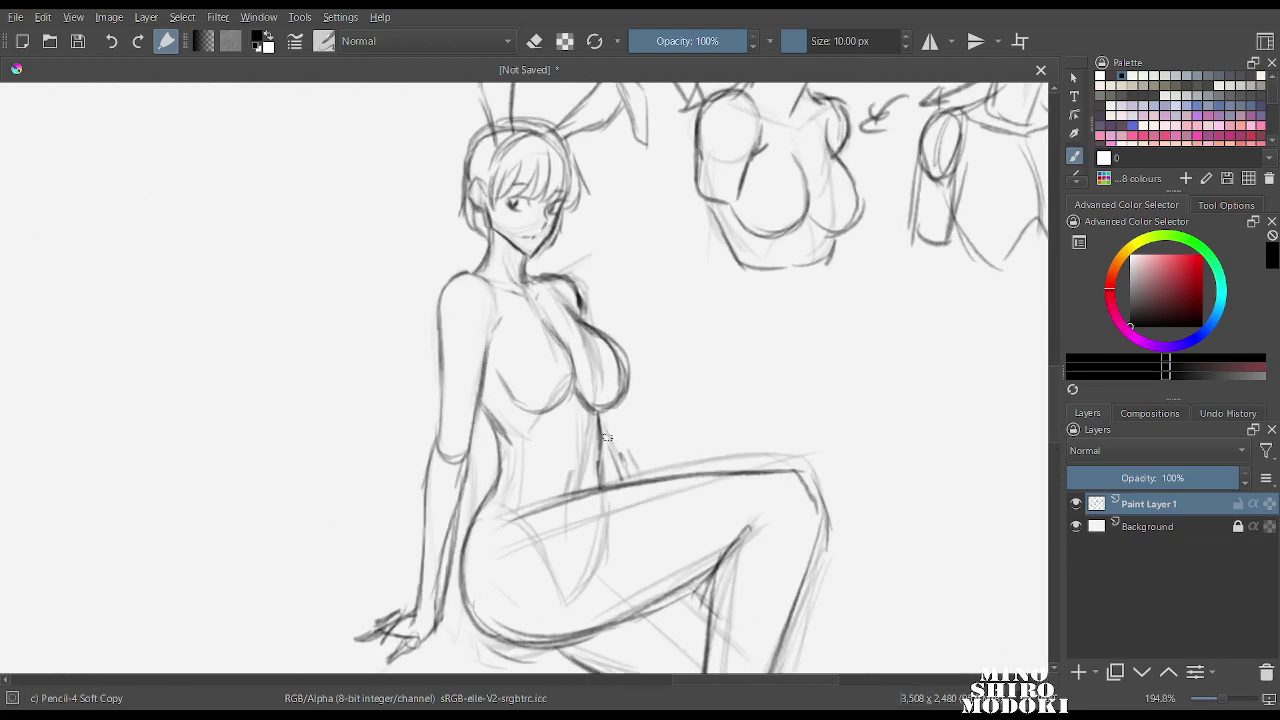
pyautogui.moveTo(608, 438)
pyautogui.mouseDown()
pyautogui.moveTo(635, 469)
pyautogui.moveTo(654, 460)
pyautogui.moveTo(650, 486)
pyautogui.mouseUp()
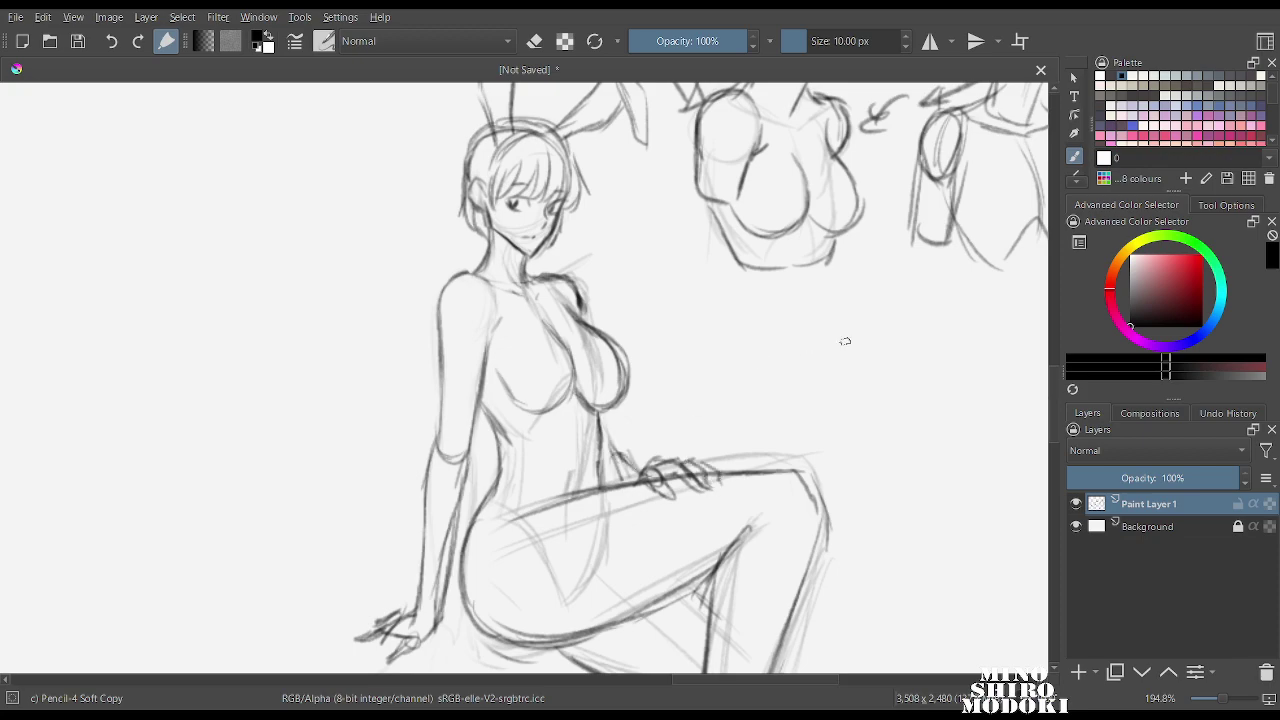
# Select the hand on the thigh with a freehand outline, scale it down slightly, apply the transform and deselect.
pyautogui.scroll(-5, 845, 341)
pyautogui.scroll(4, 845, 341)
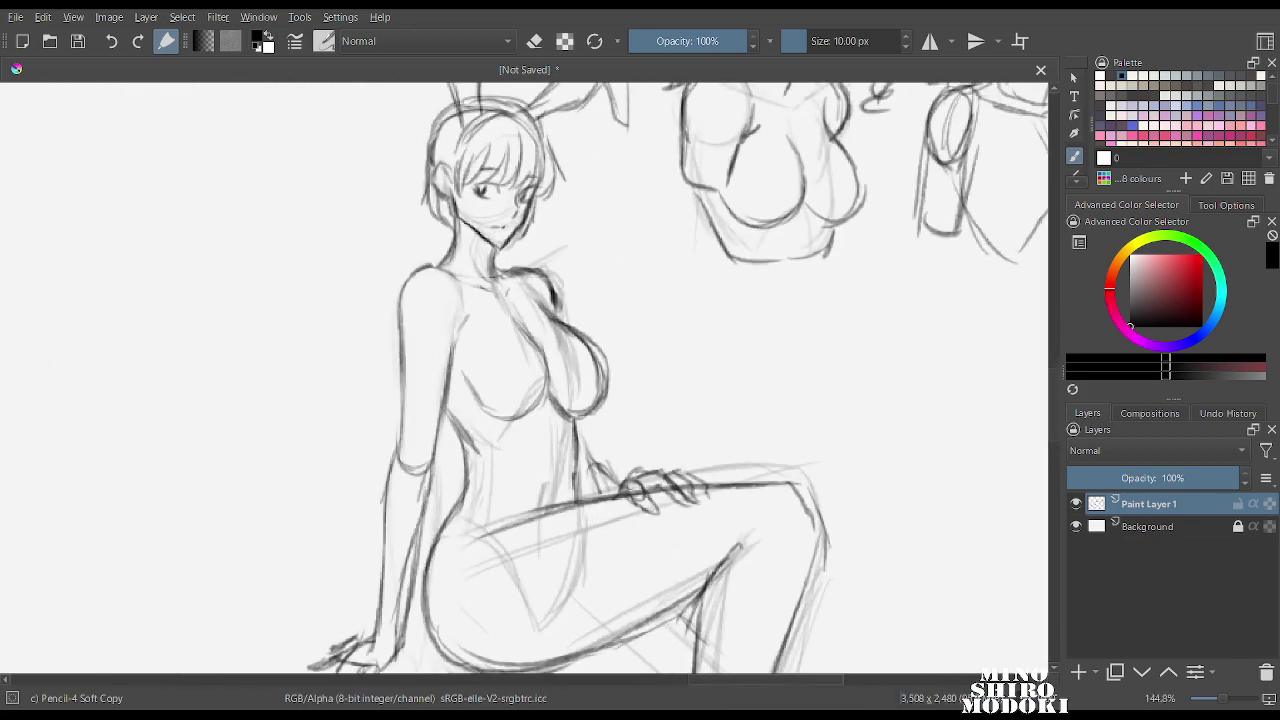
pyautogui.moveTo(650, 421); pyautogui.dragTo(602, 324)
pyautogui.hotkey('ctrl', 't')
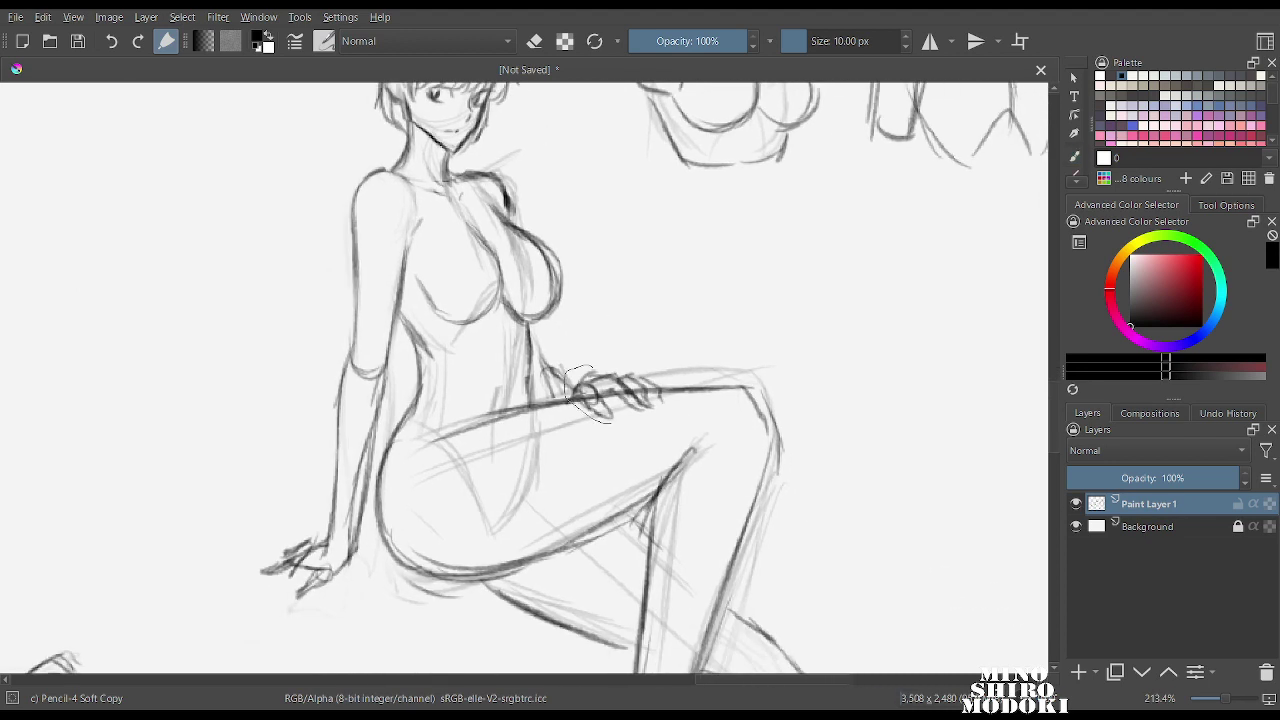
pyautogui.hotkey('ctrl', 't')
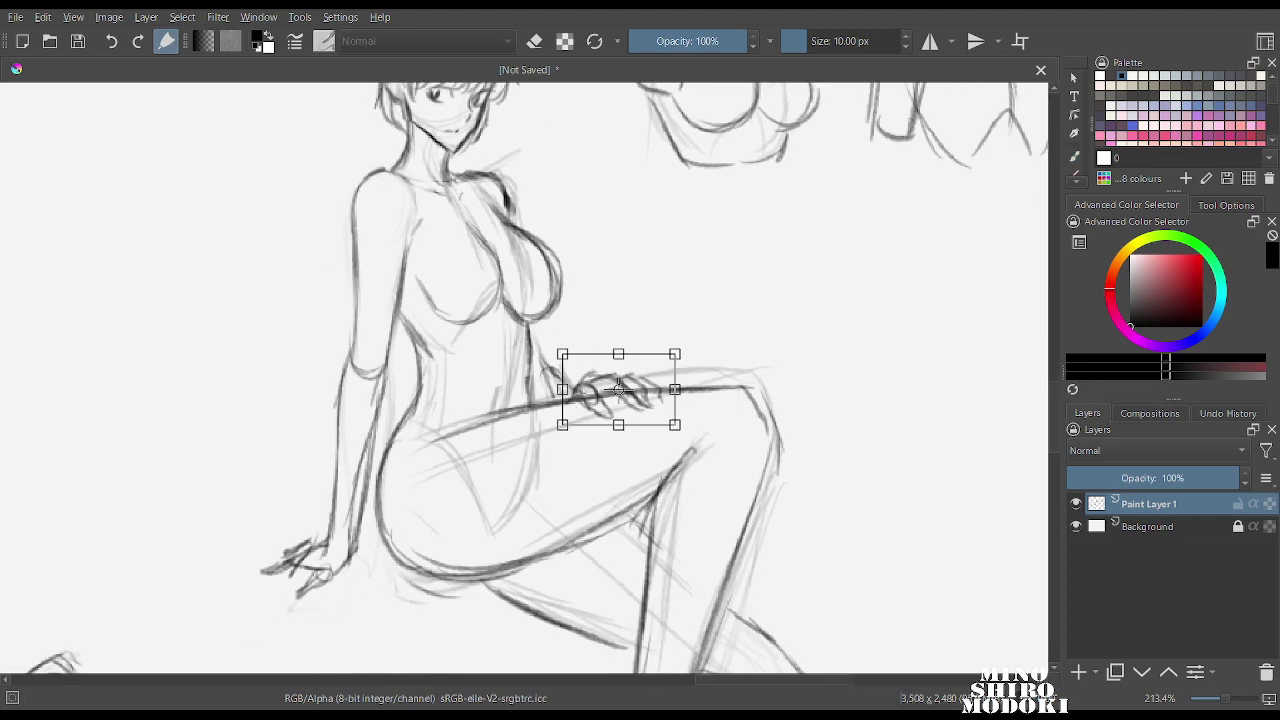
pyautogui.moveTo(675, 425)
pyautogui.mouseDown()
pyautogui.moveTo(616, 392)
pyautogui.moveTo(652, 366)
pyautogui.mouseUp()
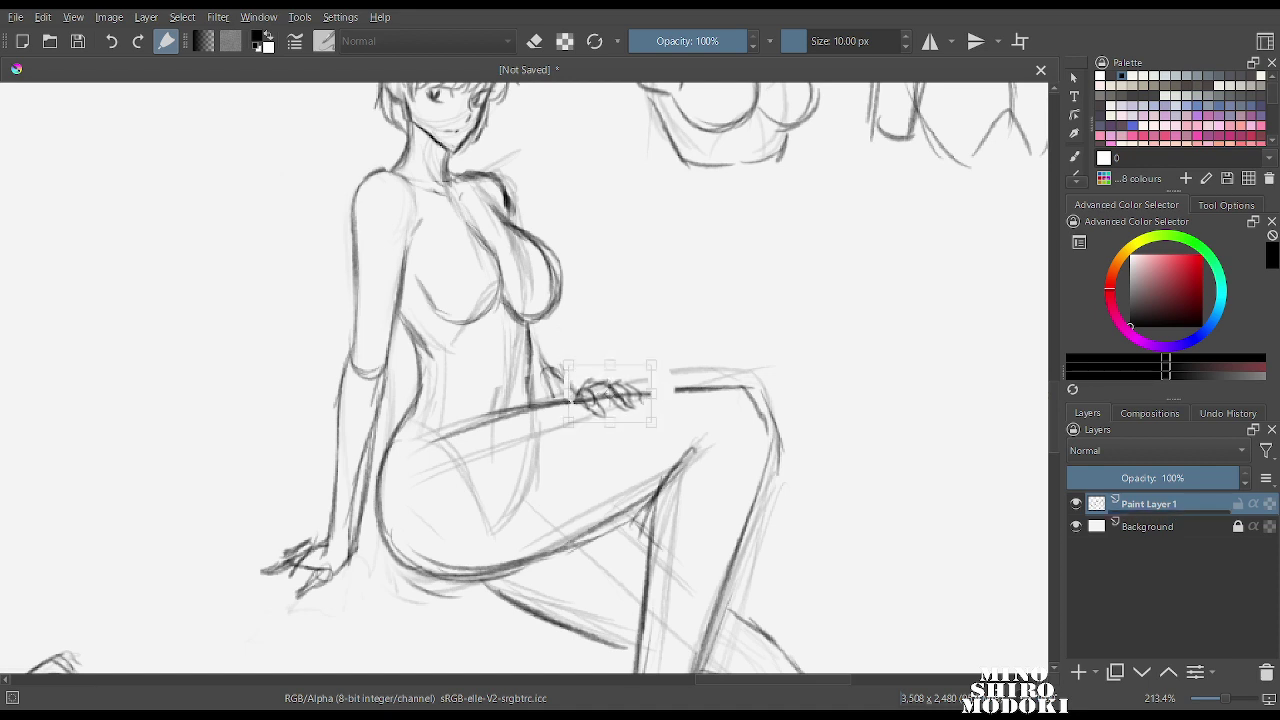
pyautogui.press('Return')
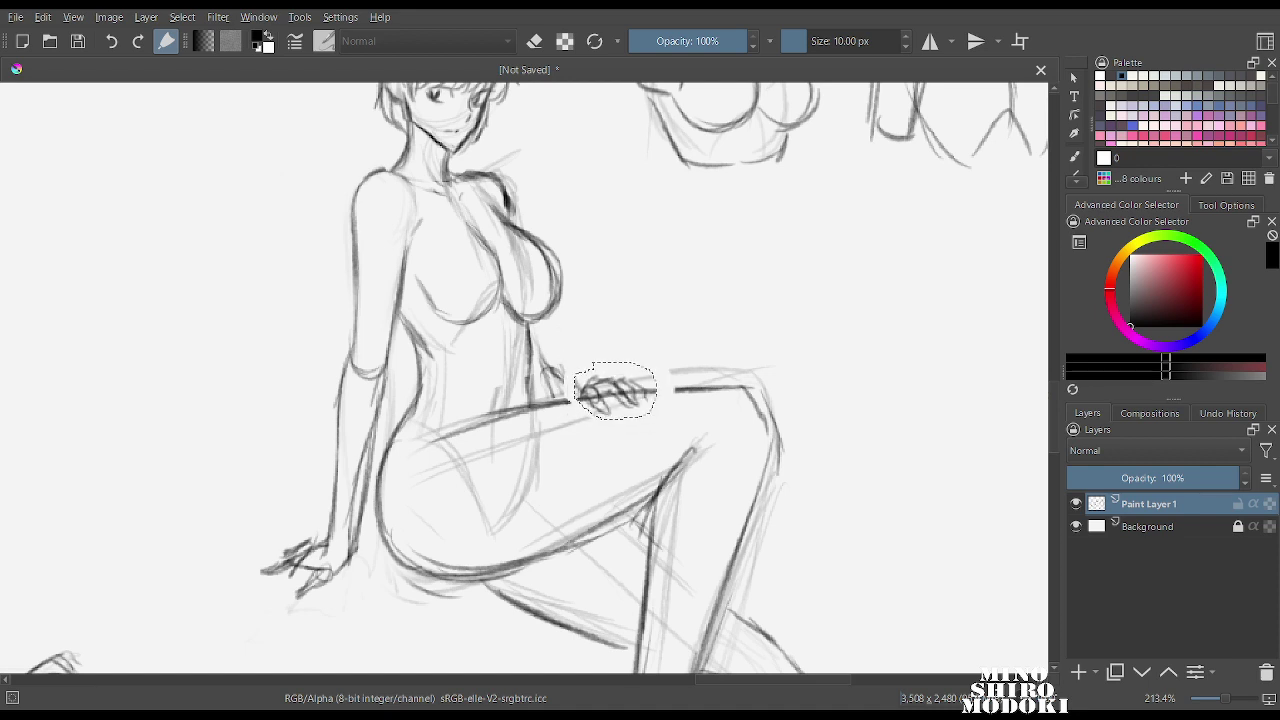
pyautogui.hotkey('ctrl', 'shift', 'a')
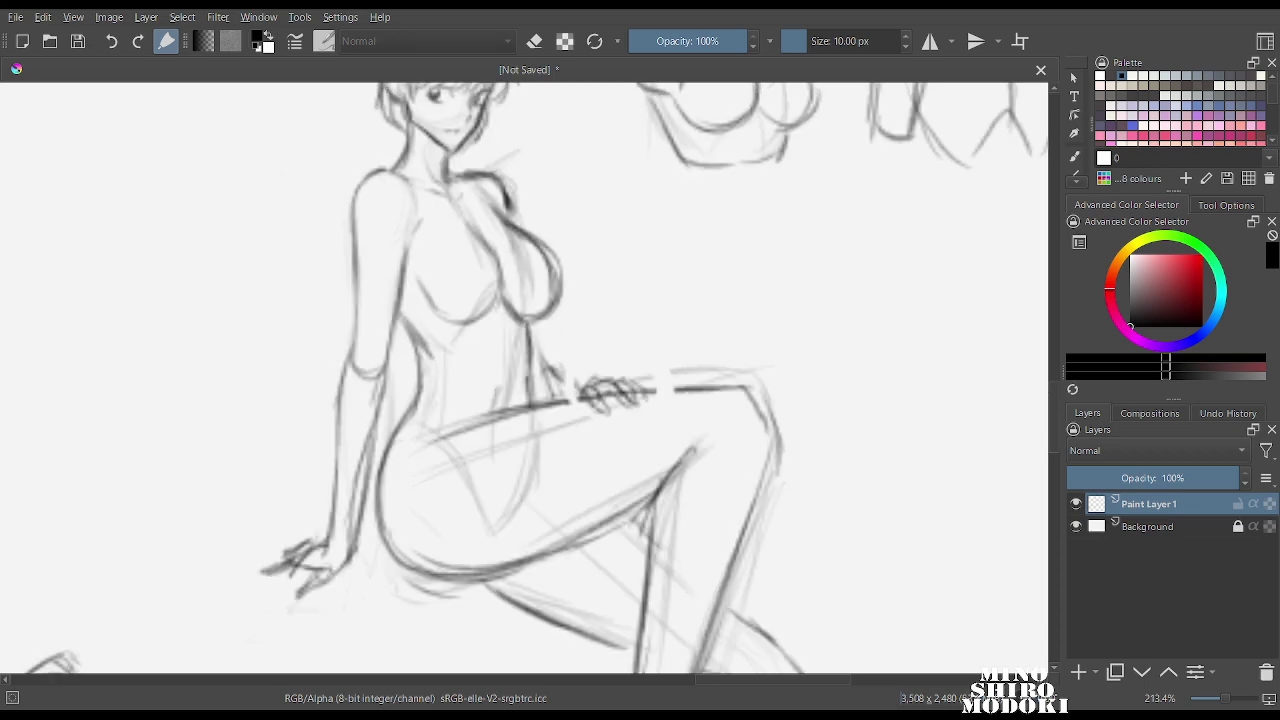
# Return to the pencil brush and redraw the wrist and thigh lines joining the far forearm to the resized hand.
pyautogui.scroll(-4, 775, 275)
pyautogui.scroll(2, 775, 275)
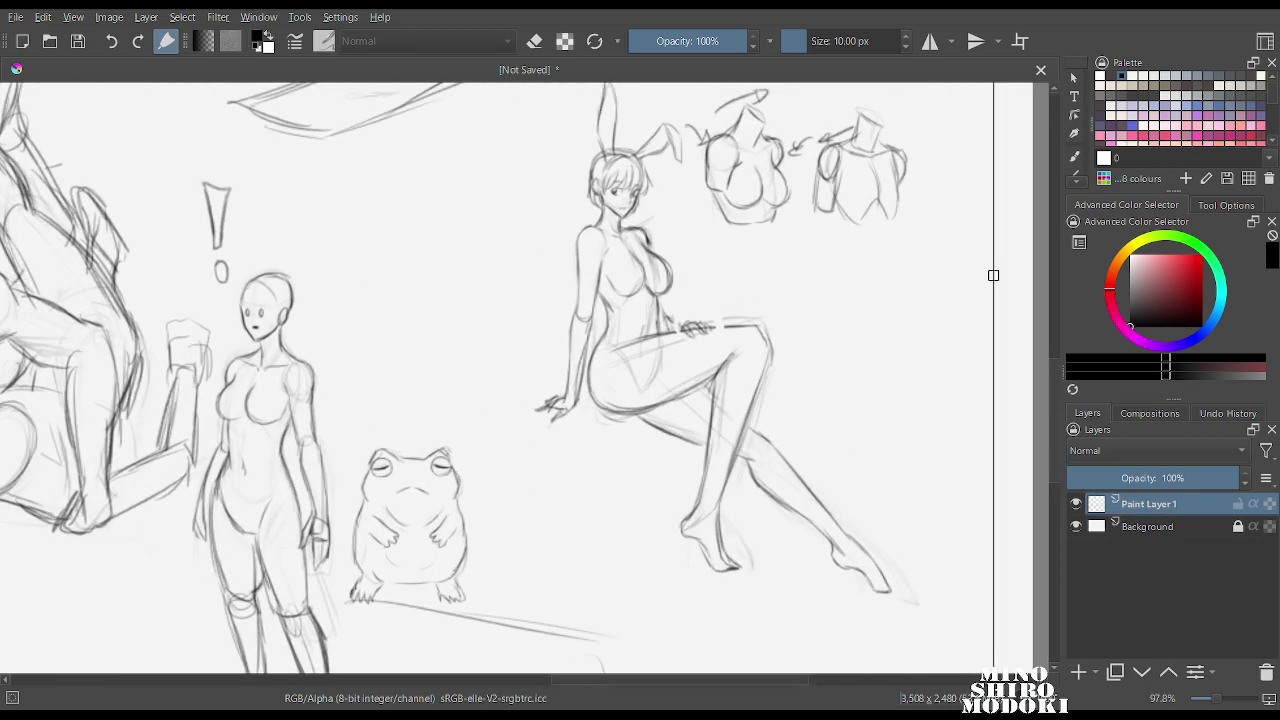
pyautogui.press('b')
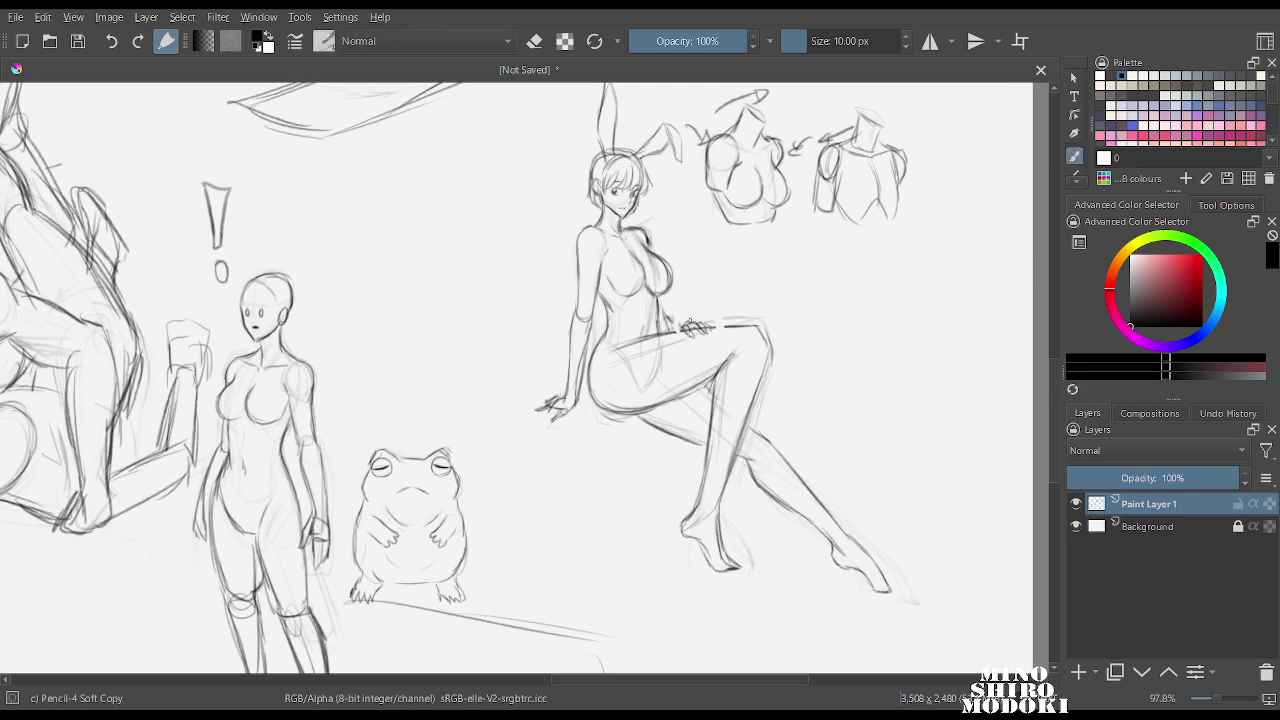
pyautogui.scroll(3, 688, 322)
pyautogui.moveTo(648, 321)
pyautogui.mouseDown()
pyautogui.moveTo(686, 315)
pyautogui.moveTo(650, 278)
pyautogui.moveTo(631, 315)
pyautogui.mouseUp()
pyautogui.moveTo(631, 285); pyautogui.dragTo(665, 309)
pyautogui.scroll(-5, 734, 256)
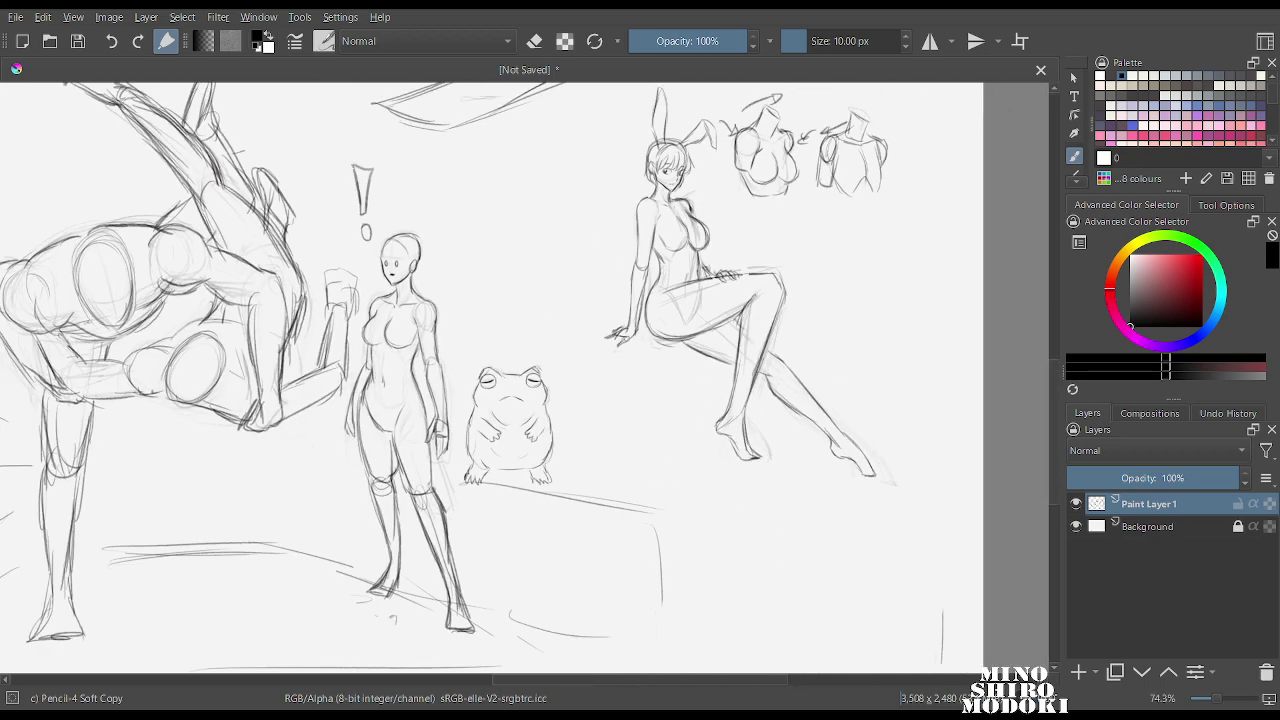
# Strengthen the sole and toe lines of the seated figure's extended far foot.
pyautogui.scroll(3, 750, 326)
pyautogui.moveTo(838, 463); pyautogui.dragTo(884, 510)
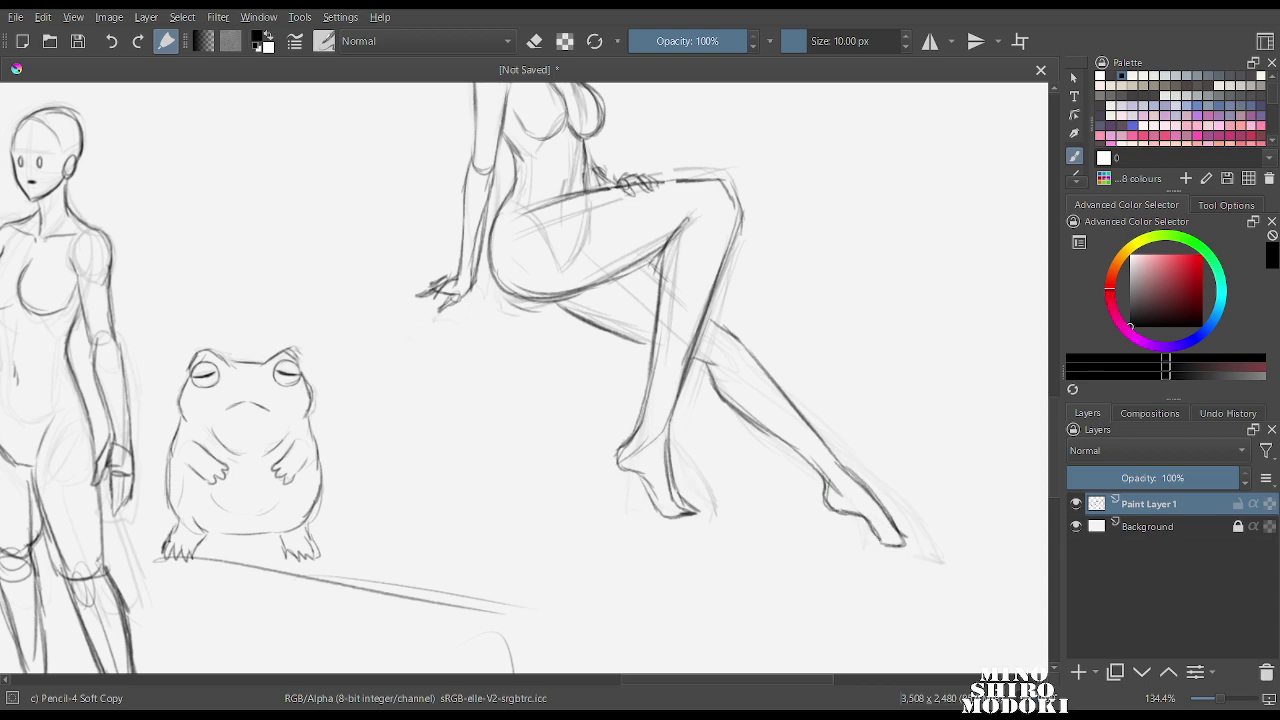
pyautogui.scroll(-3, 905, 503)
pyautogui.scroll(6, 607, 259)
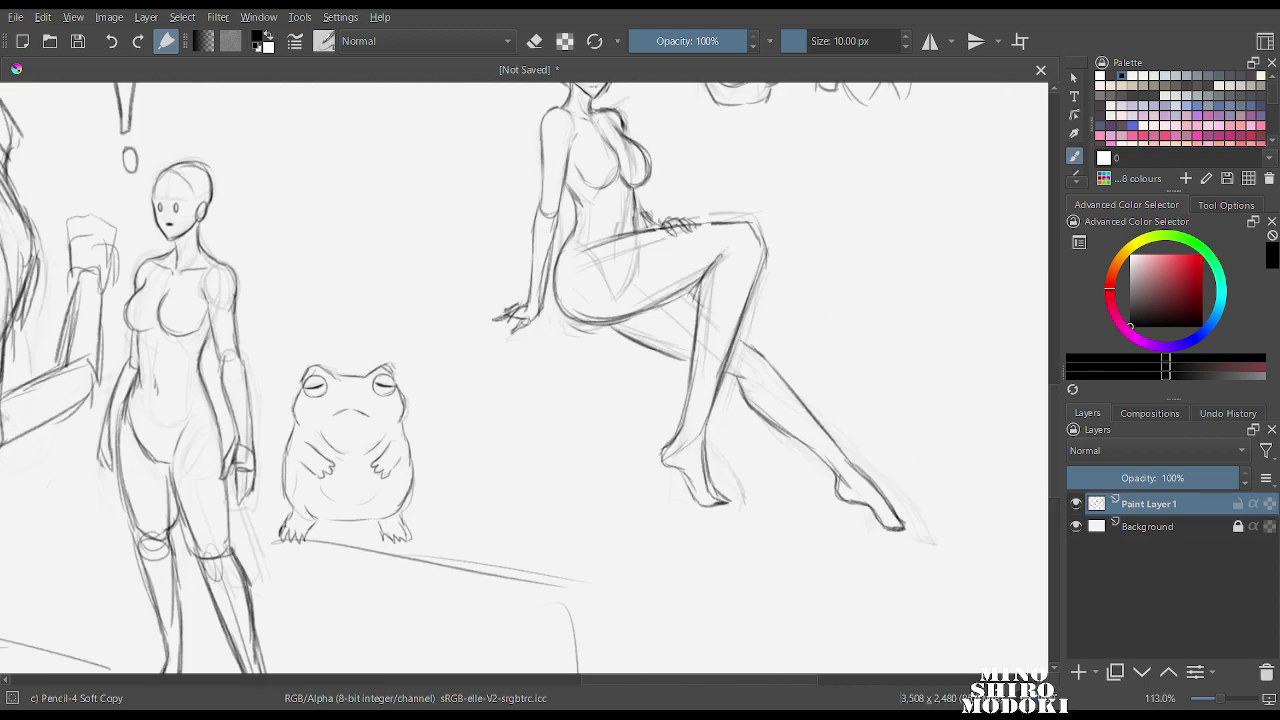
# Lighten the seated figure's jaw, ear, near eye and fringe with Eraser Soft reduced to 30 px, using the mirrored and unmirrored views.
pyautogui.scroll(2, 607, 259)
pyautogui.moveTo(430, 86); pyautogui.dragTo(636, 373)
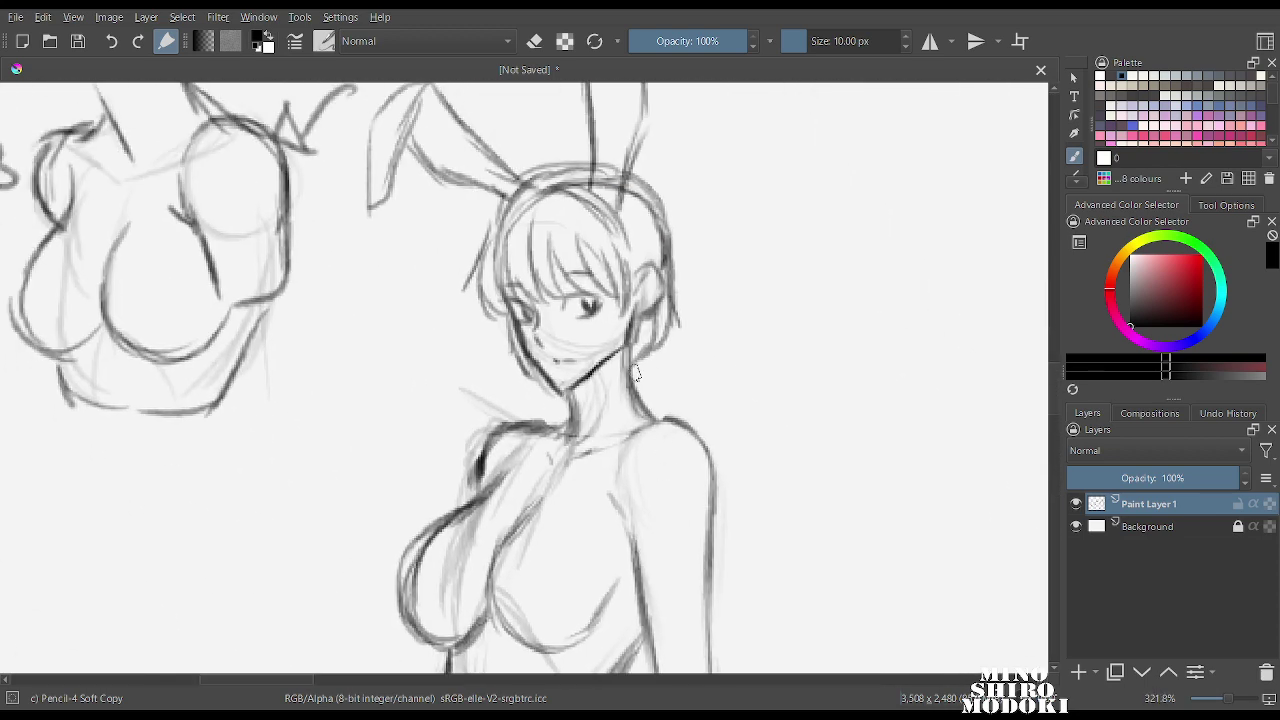
pyautogui.rightClick(645, 357)
pyautogui.click(646, 241)
pyautogui.press('[')
pyautogui.press('[')
pyautogui.press('[')
pyautogui.press('[')
pyautogui.press('[')
pyautogui.press('[')
pyautogui.press('[')
pyautogui.press('[')
pyautogui.press('[')
pyautogui.press('[')
pyautogui.press('[')
pyautogui.press('[')
pyautogui.press('[')
pyautogui.press('[')
pyautogui.press('[')
pyautogui.press('[')
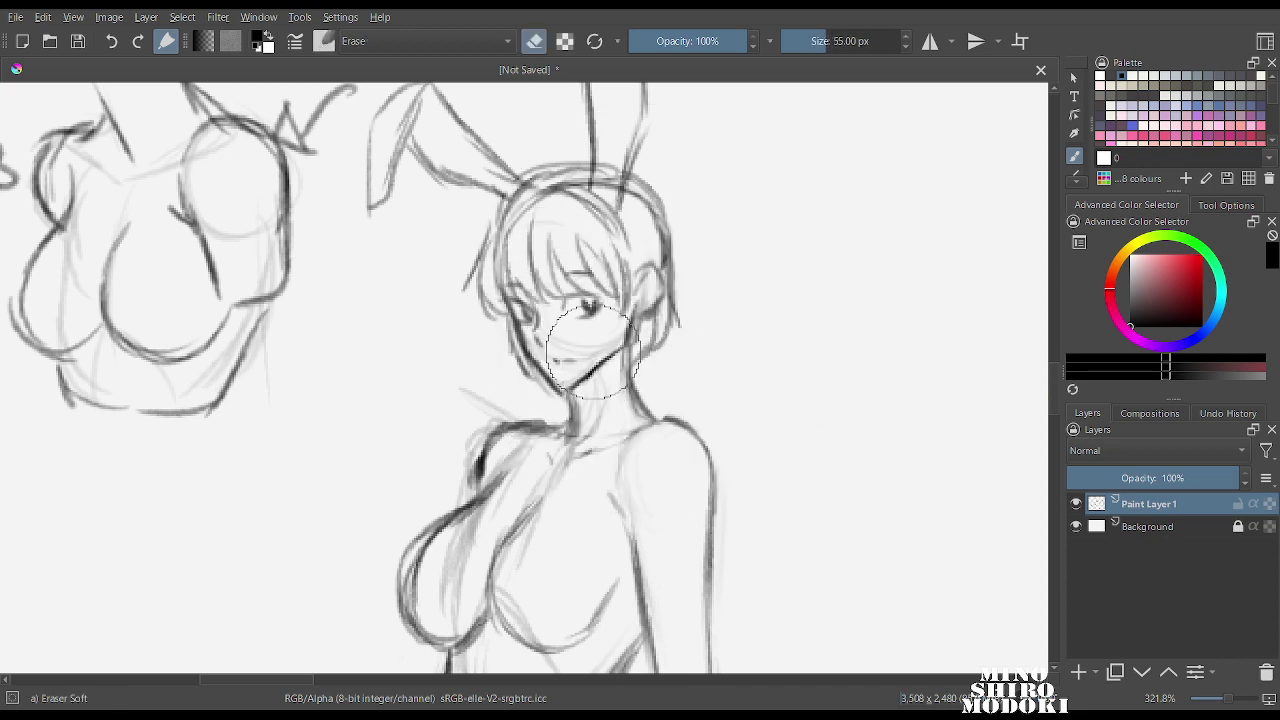
pyautogui.moveTo(600, 346)
pyautogui.mouseDown()
pyautogui.moveTo(609, 354)
pyautogui.moveTo(565, 385)
pyautogui.moveTo(540, 370)
pyautogui.moveTo(525, 300)
pyautogui.moveTo(598, 331)
pyautogui.moveTo(643, 290)
pyautogui.mouseUp()
pyautogui.press('m')
pyautogui.scroll(3, 518, 362)
pyautogui.scroll(1, 518, 362)
pyautogui.moveTo(451, 235); pyautogui.dragTo(531, 314)
# Switch back to the soft pencil and redraw both eyes with darker upper lids, pupils and lower lash marks.
pyautogui.rightClick(508, 336)
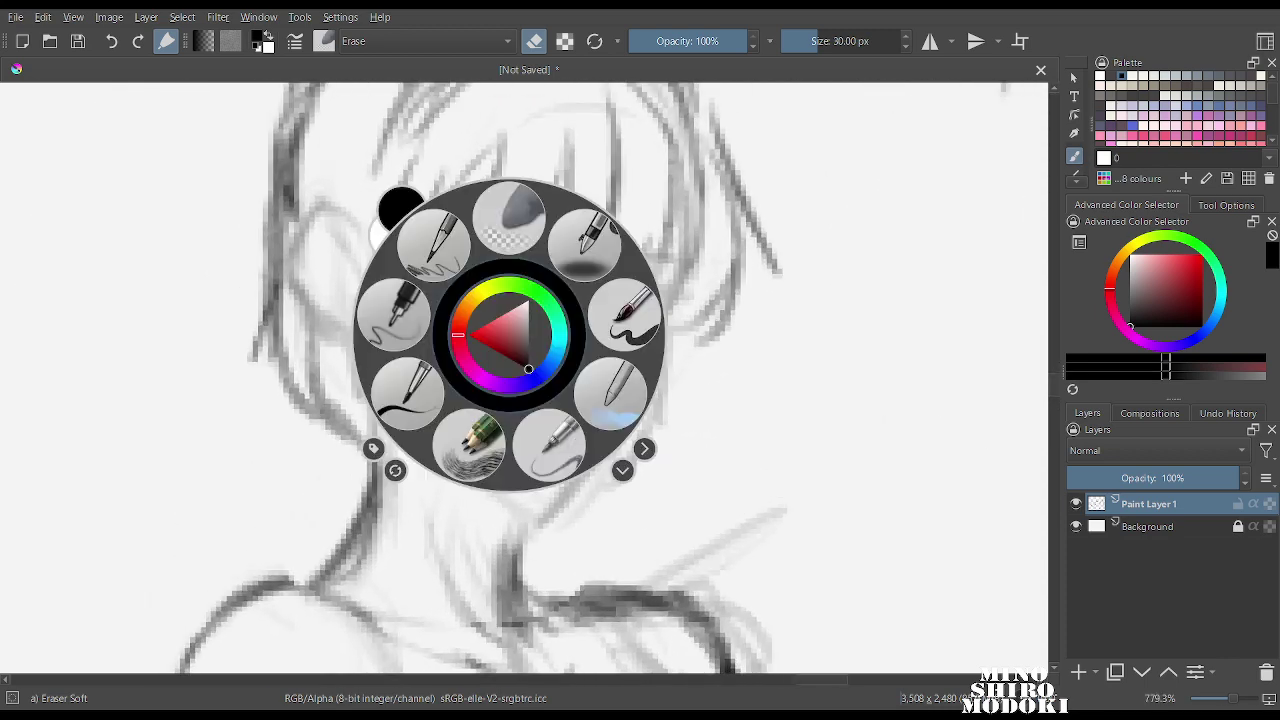
pyautogui.click(548, 442)
pyautogui.moveTo(472, 286)
pyautogui.mouseDown()
pyautogui.moveTo(440, 288)
pyautogui.moveTo(530, 285)
pyautogui.moveTo(532, 317)
pyautogui.moveTo(652, 298)
pyautogui.moveTo(640, 320)
pyautogui.mouseUp()
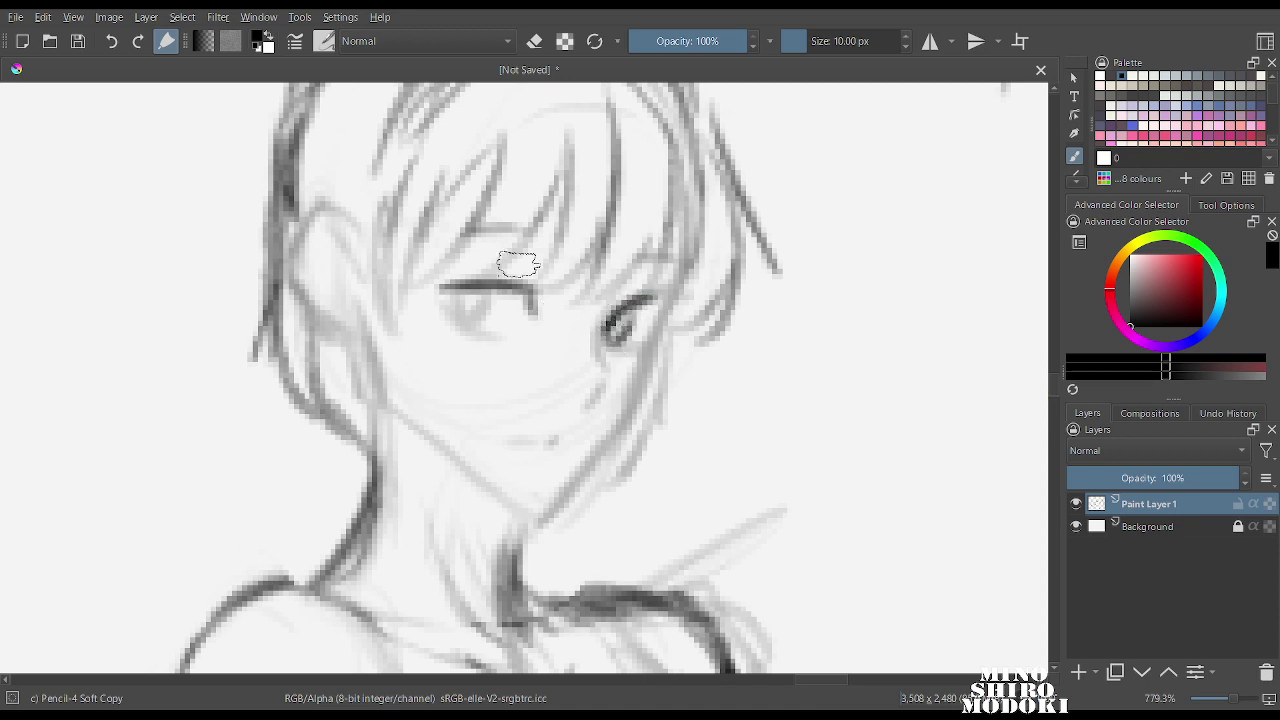
pyautogui.moveTo(480, 305)
pyautogui.mouseDown()
pyautogui.moveTo(450, 290)
pyautogui.moveTo(455, 313)
pyautogui.moveTo(485, 318)
pyautogui.mouseUp()
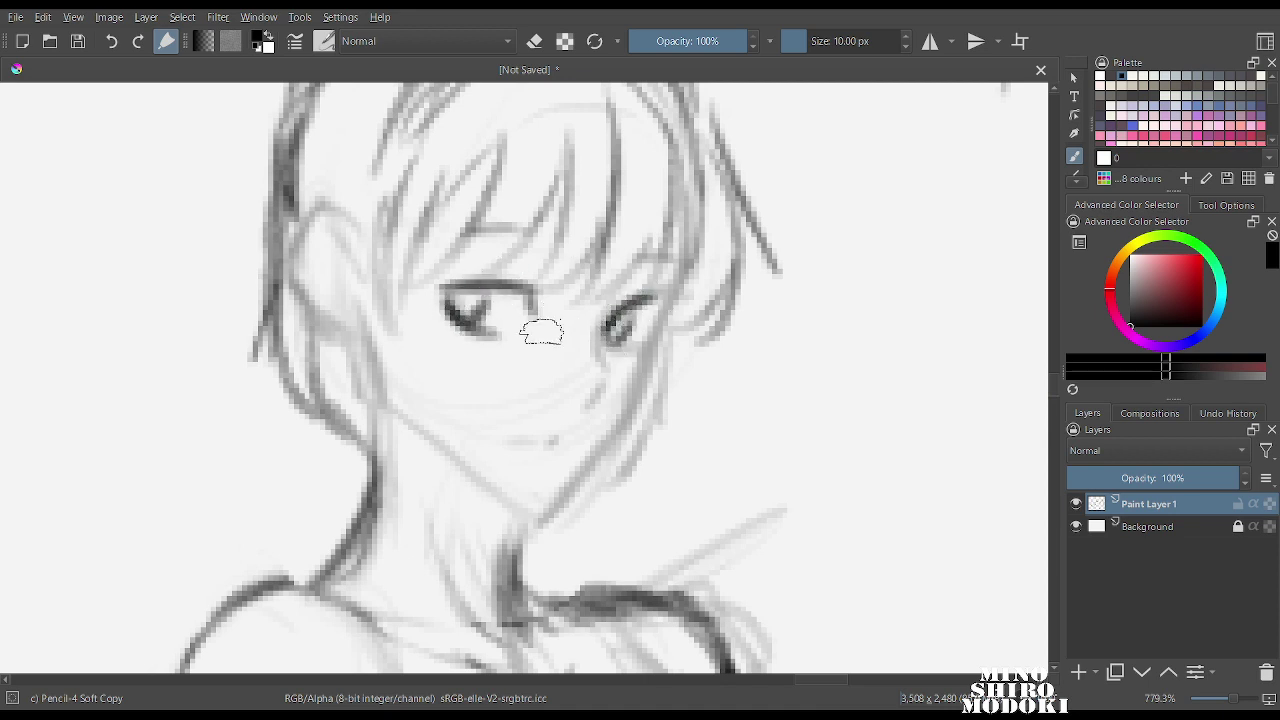
pyautogui.moveTo(615, 305); pyautogui.dragTo(605, 370)
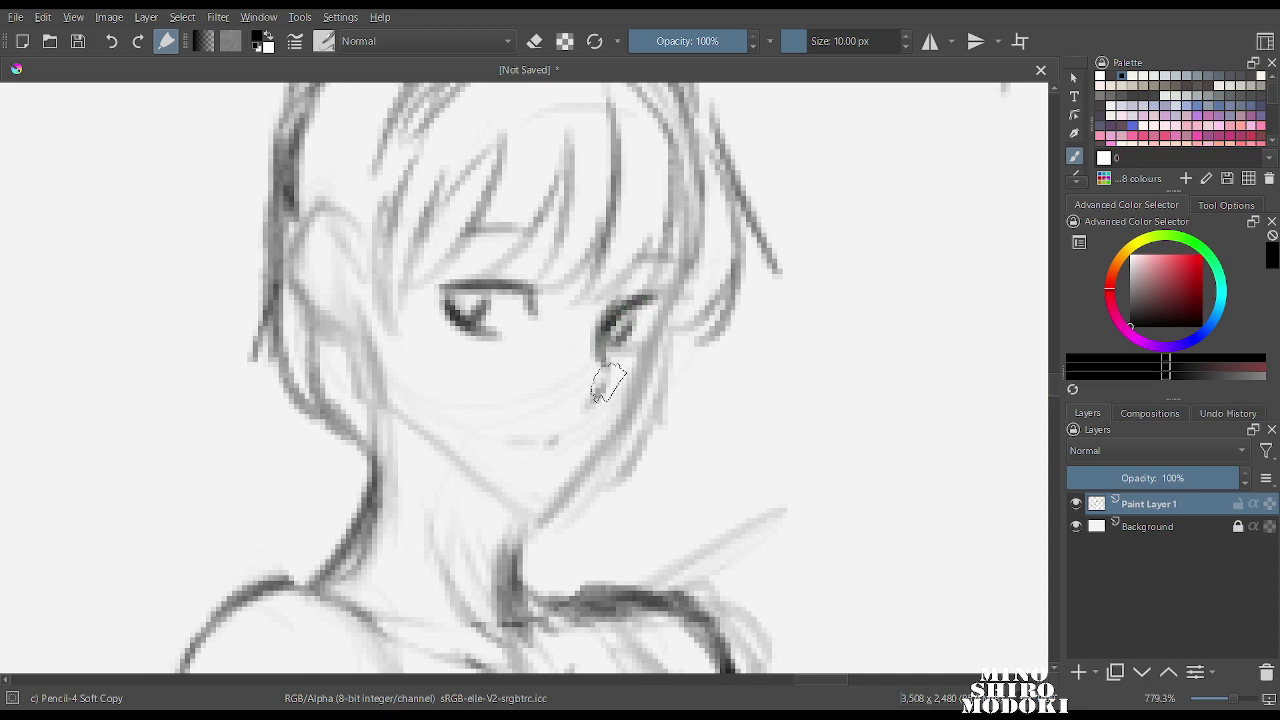
# Redraw the far cheek, jawline and chin with dark strokes and add a curved smile.
pyautogui.moveTo(655, 300)
pyautogui.mouseDown()
pyautogui.moveTo(632, 406)
pyautogui.moveTo(548, 518)
pyautogui.mouseUp()
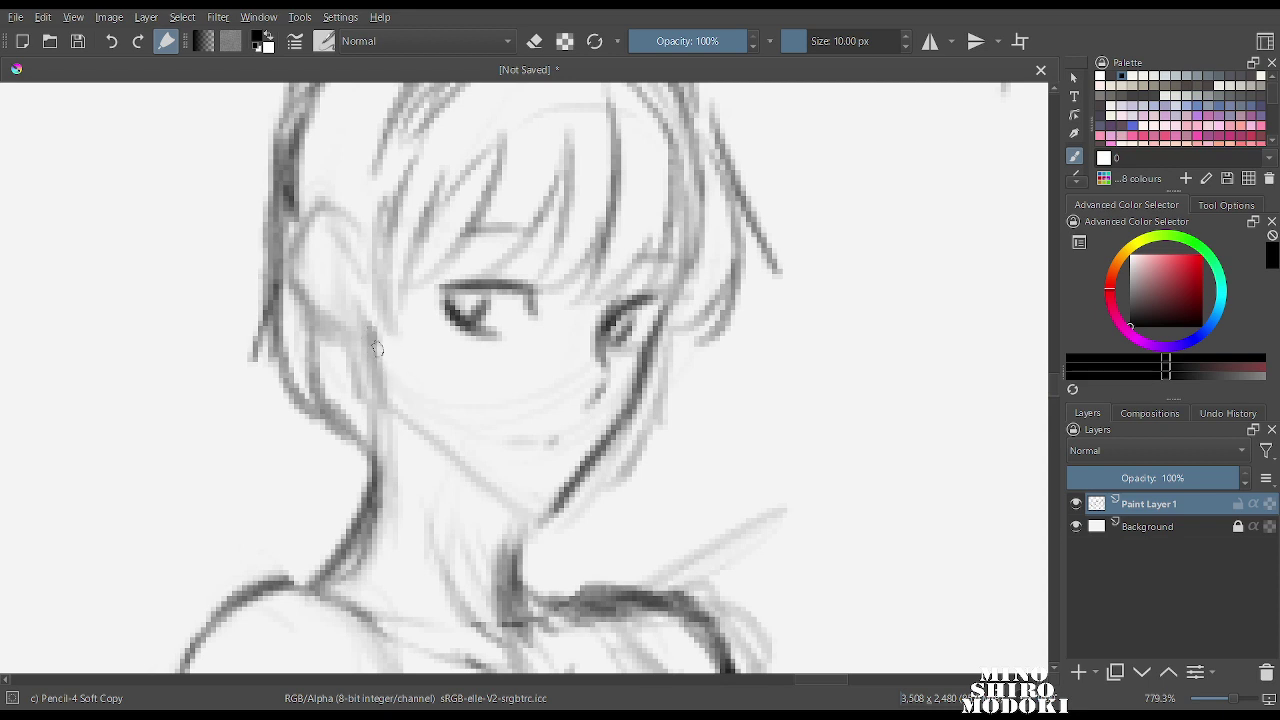
pyautogui.moveTo(420, 418); pyautogui.dragTo(533, 510)
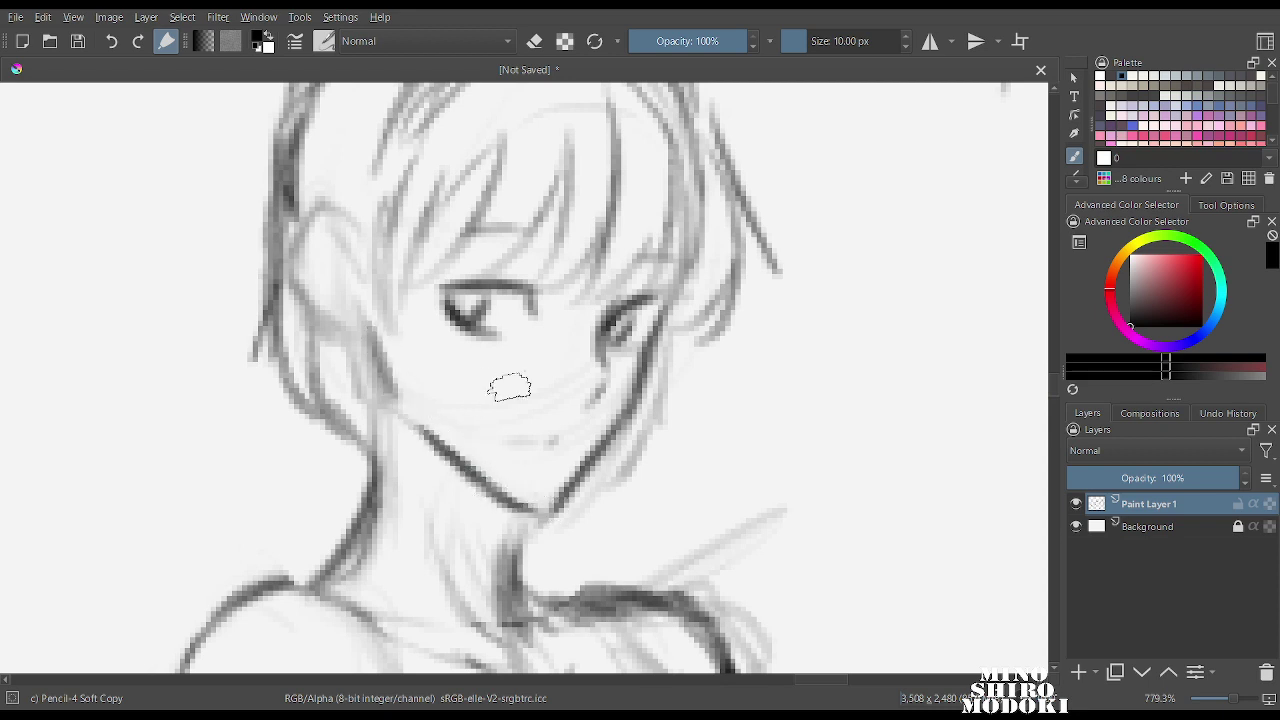
pyautogui.moveTo(486, 412); pyautogui.dragTo(566, 434)
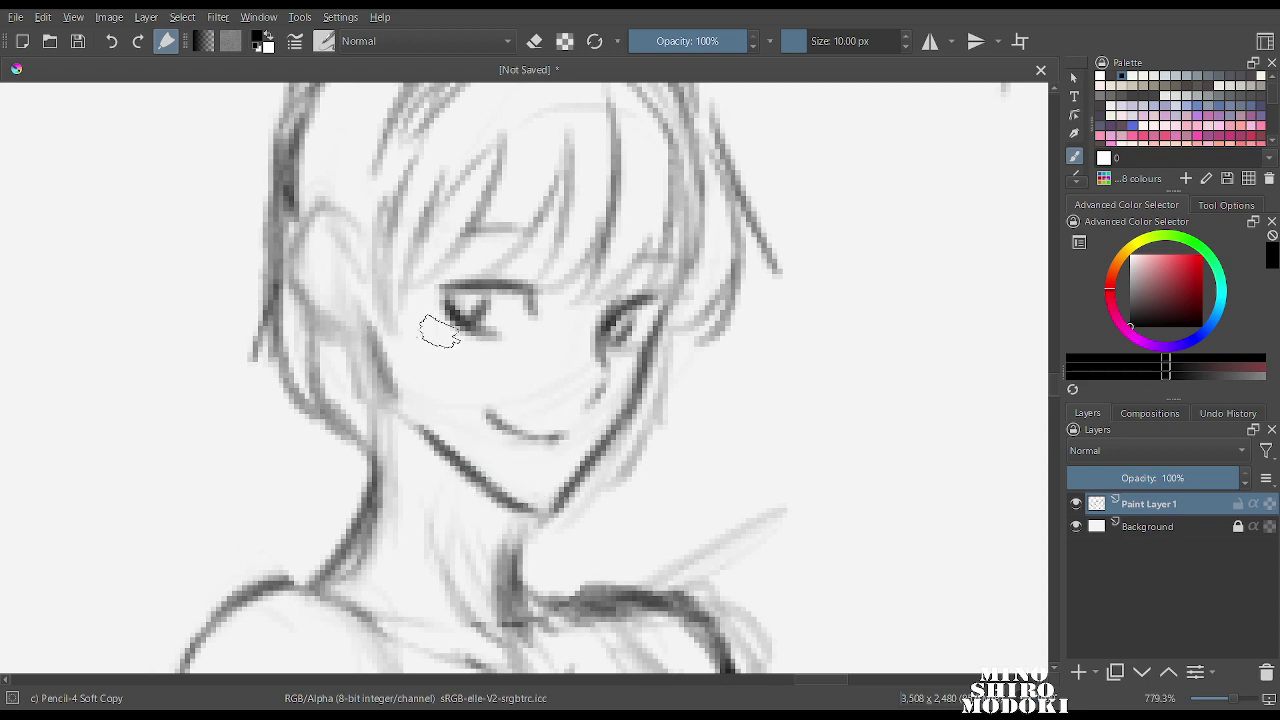
# Redraw the near ear's outline and add darker fringe strands from the ear across the forehead to the far temple.
pyautogui.moveTo(327, 208)
pyautogui.mouseDown()
pyautogui.moveTo(354, 258)
pyautogui.moveTo(342, 229)
pyautogui.moveTo(305, 236)
pyautogui.moveTo(295, 255)
pyautogui.moveTo(319, 325)
pyautogui.moveTo(354, 336)
pyautogui.mouseUp()
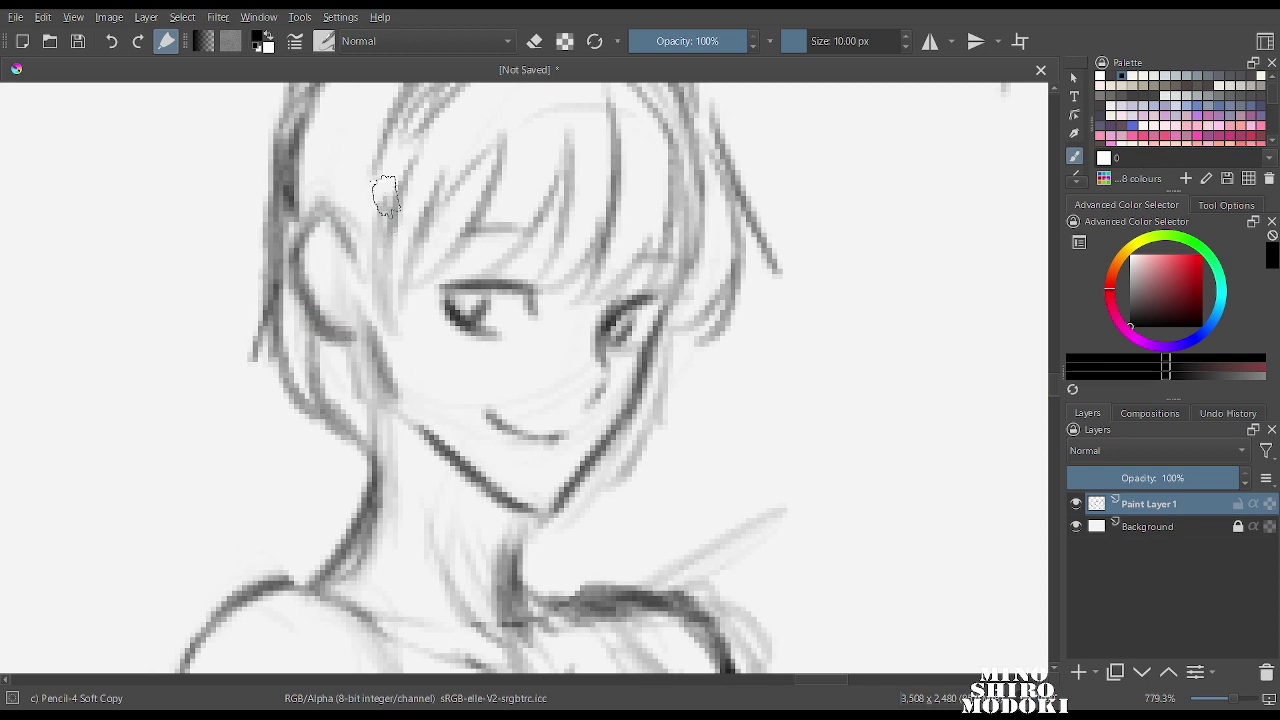
pyautogui.moveTo(383, 192); pyautogui.dragTo(379, 335)
pyautogui.moveTo(399, 238); pyautogui.dragTo(398, 337)
pyautogui.moveTo(492, 168); pyautogui.dragTo(410, 297)
pyautogui.moveTo(532, 199); pyautogui.dragTo(436, 292)
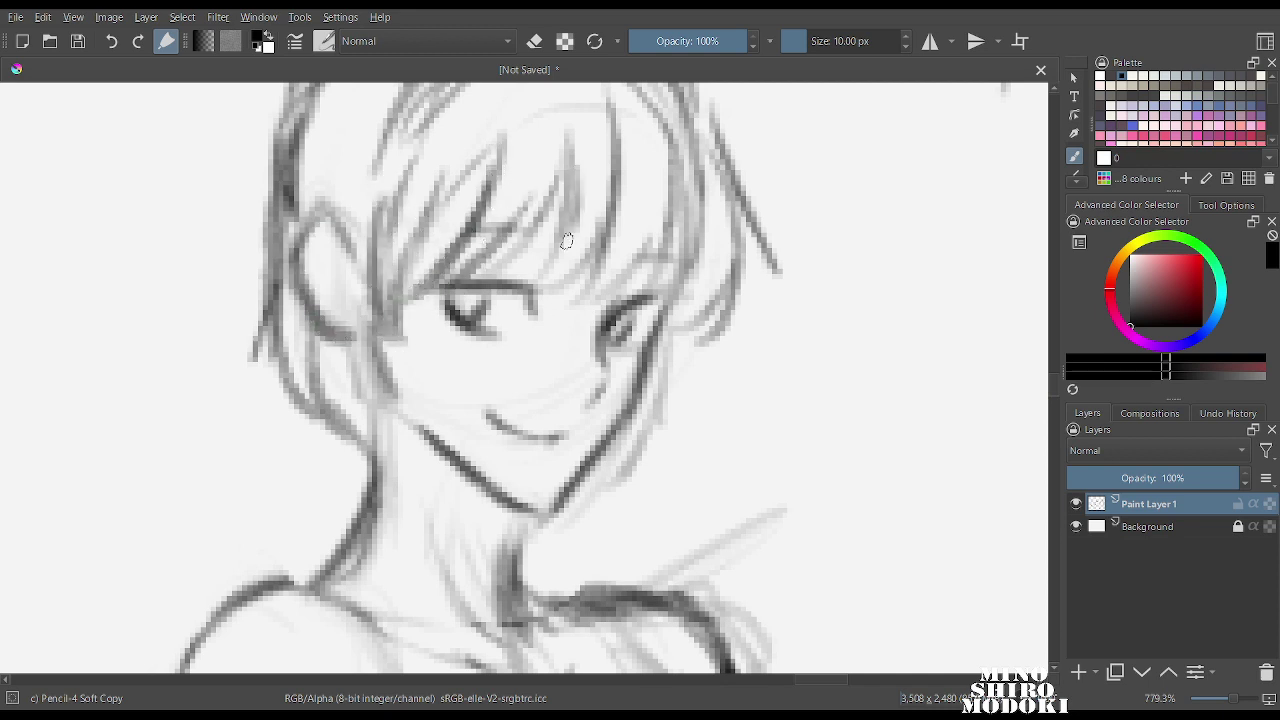
pyautogui.moveTo(605, 205); pyautogui.dragTo(548, 300)
pyautogui.moveTo(700, 148); pyautogui.dragTo(685, 337)
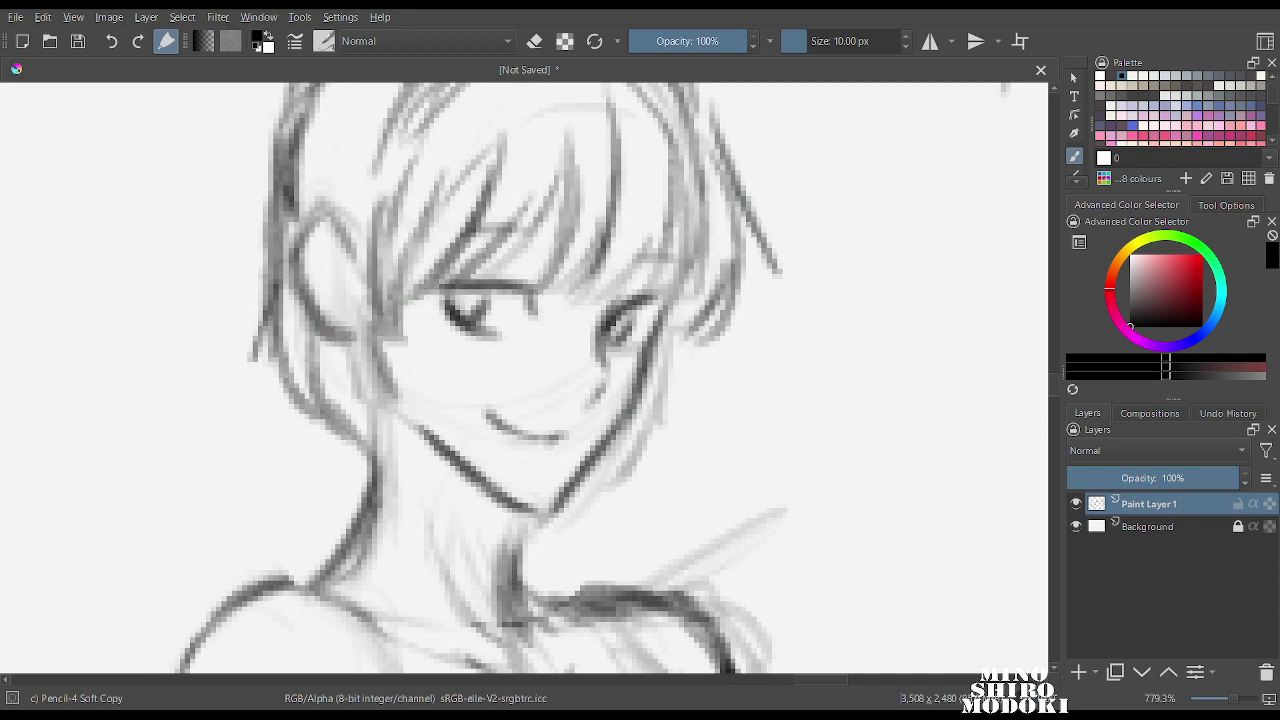
# Check the head in mirrored view and darken the hair lock beside the far temple.
pyautogui.press('m')
pyautogui.press('m')
pyautogui.press('m')
pyautogui.moveTo(708, 277); pyautogui.dragTo(692, 347)
pyautogui.press('m')
# Sketch a halter bikini top on the seated figure, with cup edges, a band under the bust and a strap to the neck.
pyautogui.scroll(-4, 692, 346)
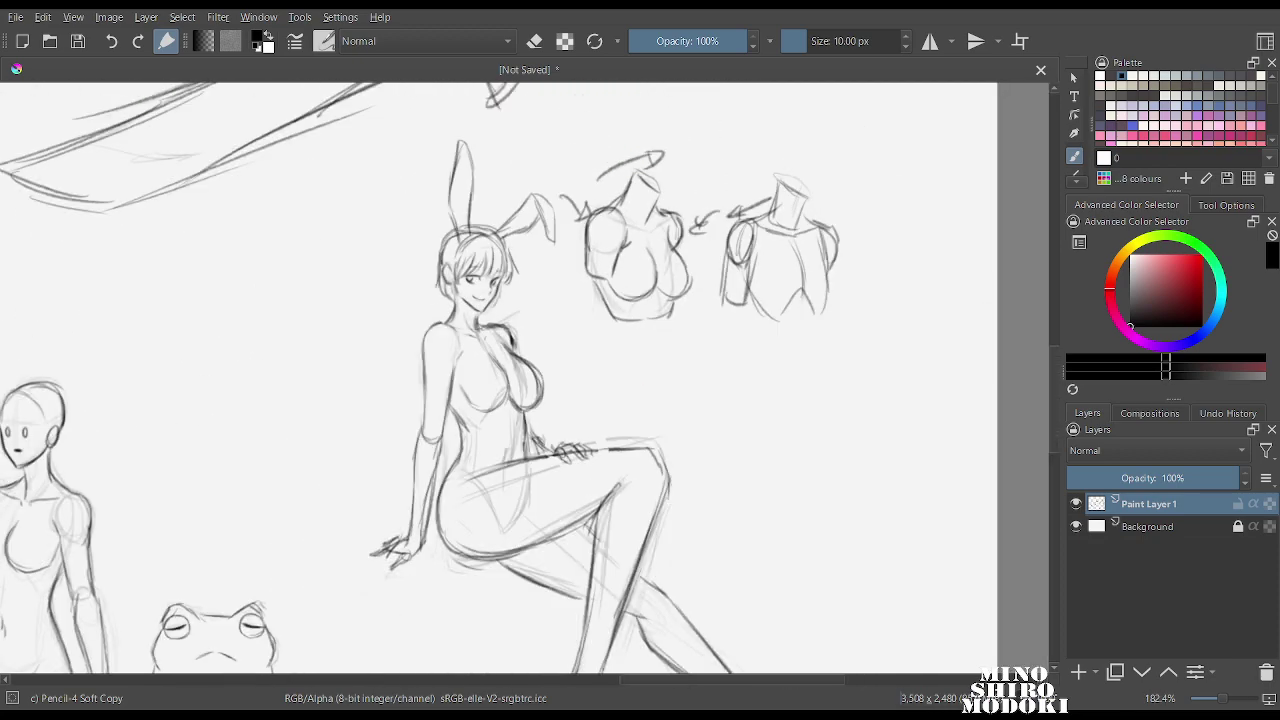
pyautogui.scroll(2, 692, 346)
pyautogui.scroll(3, 440, 296)
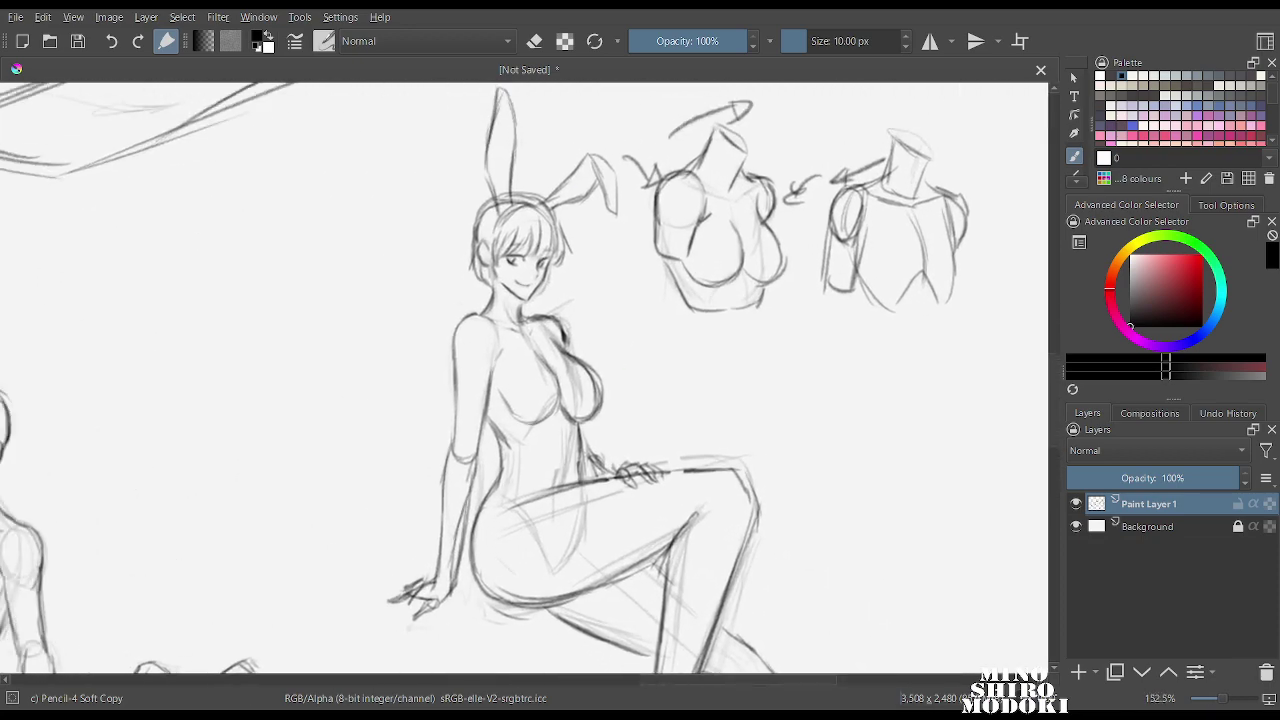
pyautogui.moveTo(440, 296)
pyautogui.mouseDown()
pyautogui.moveTo(474, 363)
pyautogui.moveTo(455, 430)
pyautogui.mouseUp()
pyautogui.moveTo(484, 358); pyautogui.dragTo(531, 418)
pyautogui.moveTo(490, 296)
pyautogui.mouseDown()
pyautogui.moveTo(548, 349)
pyautogui.moveTo(538, 425)
pyautogui.moveTo(584, 446)
pyautogui.mouseUp()
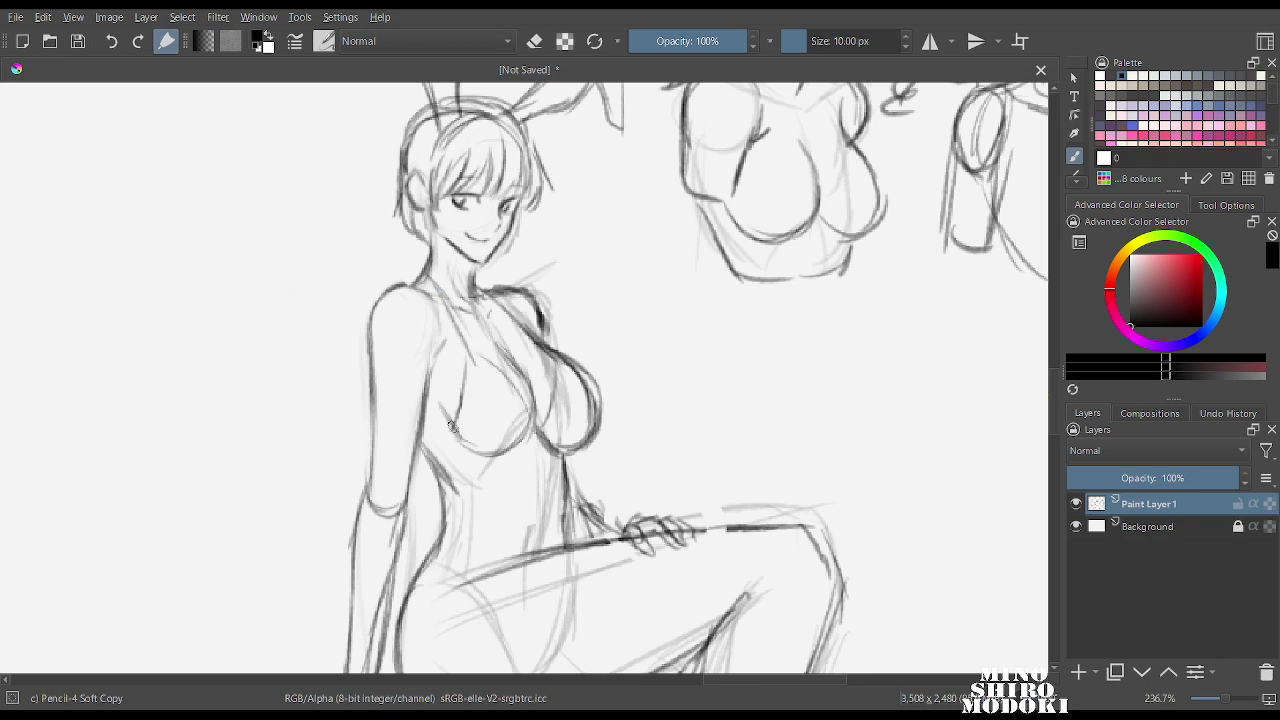
pyautogui.moveTo(446, 424)
pyautogui.mouseDown()
pyautogui.moveTo(418, 442)
pyautogui.moveTo(424, 458)
pyautogui.moveTo(482, 456)
pyautogui.moveTo(535, 420)
pyautogui.moveTo(549, 447)
pyautogui.moveTo(575, 449)
pyautogui.mouseUp()
pyautogui.moveTo(429, 285)
pyautogui.mouseDown()
pyautogui.moveTo(458, 353)
pyautogui.moveTo(473, 356)
pyautogui.mouseUp()
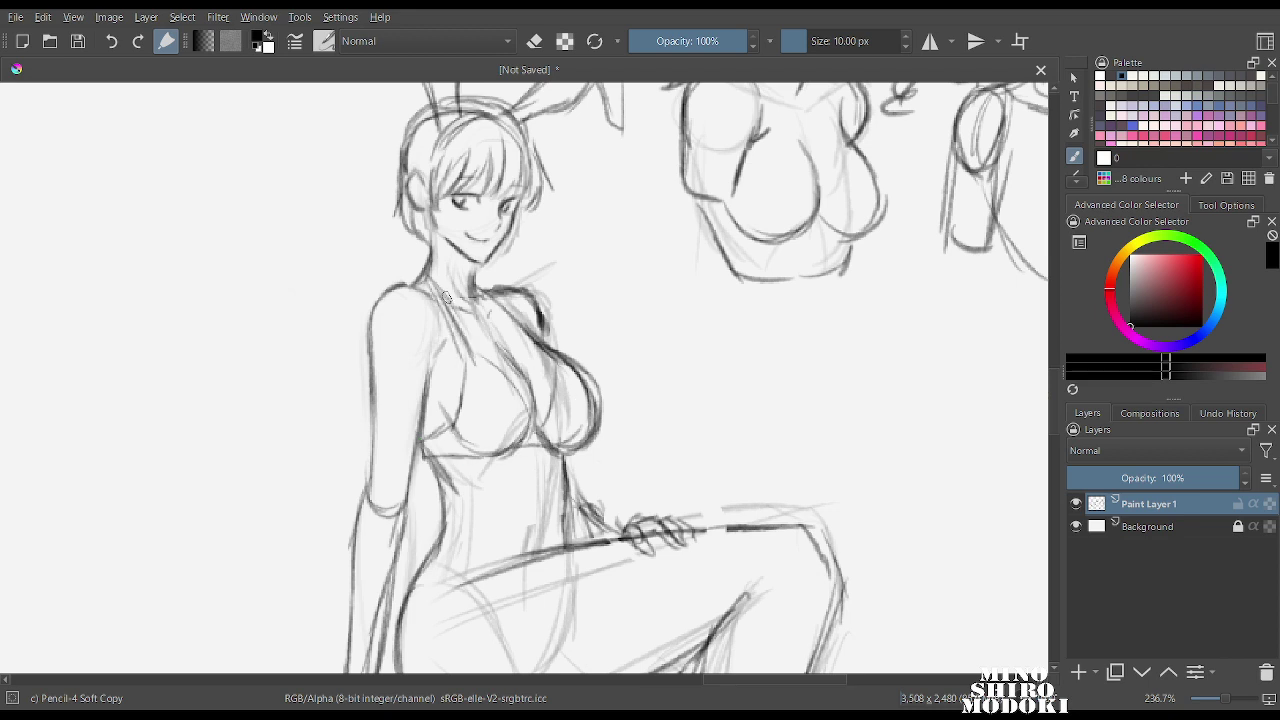
# Redraw the far side of the seated figure's neck and the far collarbone and shoulder with dark pencil strokes.
pyautogui.moveTo(470, 263); pyautogui.dragTo(474, 293)
pyautogui.moveTo(477, 294)
pyautogui.mouseDown()
pyautogui.moveTo(507, 289)
pyautogui.moveTo(537, 321)
pyautogui.mouseUp()
pyautogui.moveTo(527, 299); pyautogui.dragTo(541, 343)
# Lasso the seated bunny-eared figure, move it over beside the frog so its resting hand meets the frog's head, and deselect.
pyautogui.scroll(-4, 652, 361)
pyautogui.scroll(3, 652, 361)
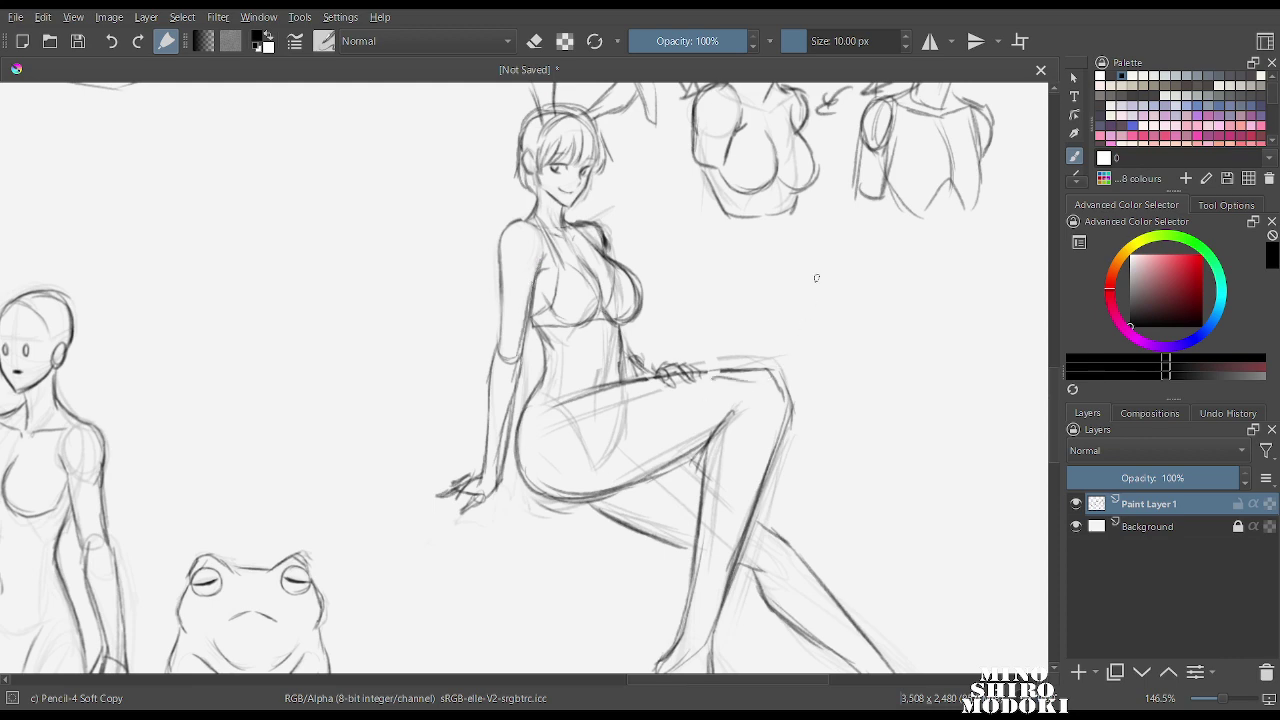
pyautogui.scroll(-3, 769, 380)
pyautogui.scroll(-1, 823, 326)
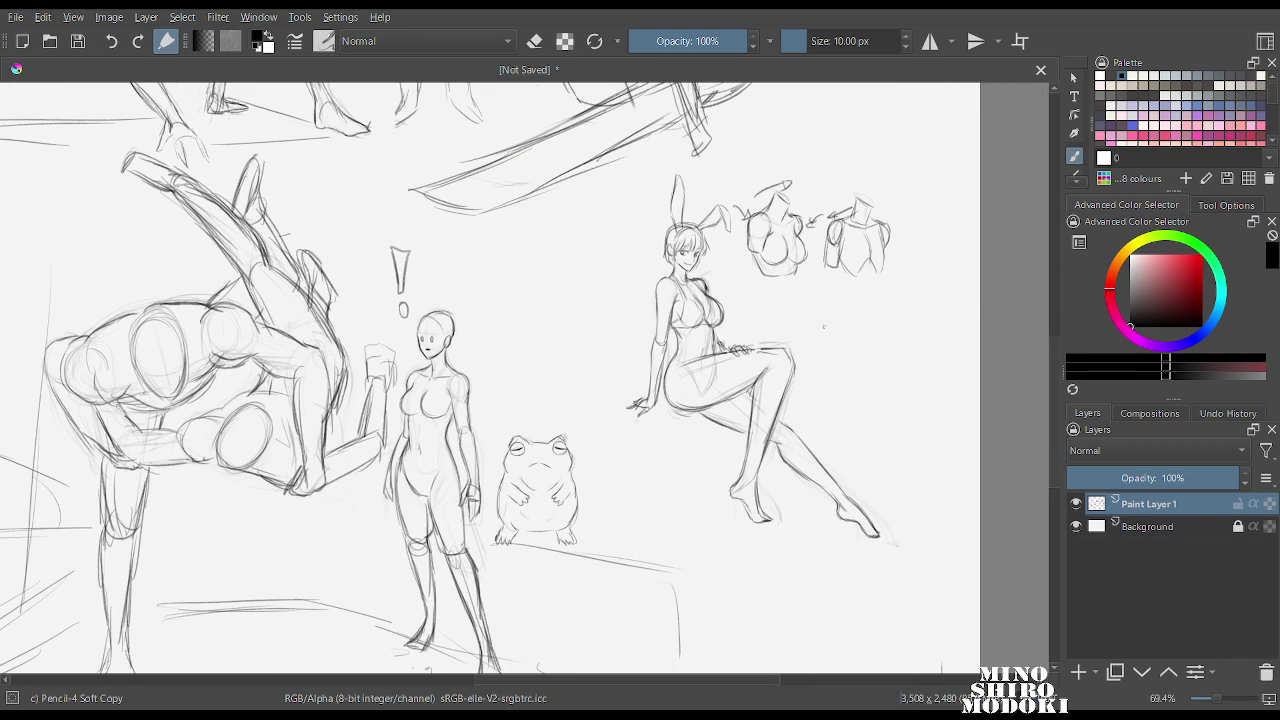
pyautogui.press('l')
pyautogui.moveTo(899, 556)
pyautogui.mouseDown()
pyautogui.moveTo(901, 525)
pyautogui.moveTo(830, 375)
pyautogui.moveTo(751, 278)
pyautogui.moveTo(733, 208)
pyautogui.moveTo(668, 150)
pyautogui.moveTo(563, 300)
pyautogui.moveTo(578, 455)
pyautogui.moveTo(752, 573)
pyautogui.moveTo(902, 556)
pyautogui.mouseUp()
pyautogui.hotkey('ctrl', 't')
pyautogui.moveTo(740, 365)
pyautogui.mouseDown()
pyautogui.moveTo(650, 341)
pyautogui.moveTo(619, 375)
pyautogui.mouseUp()
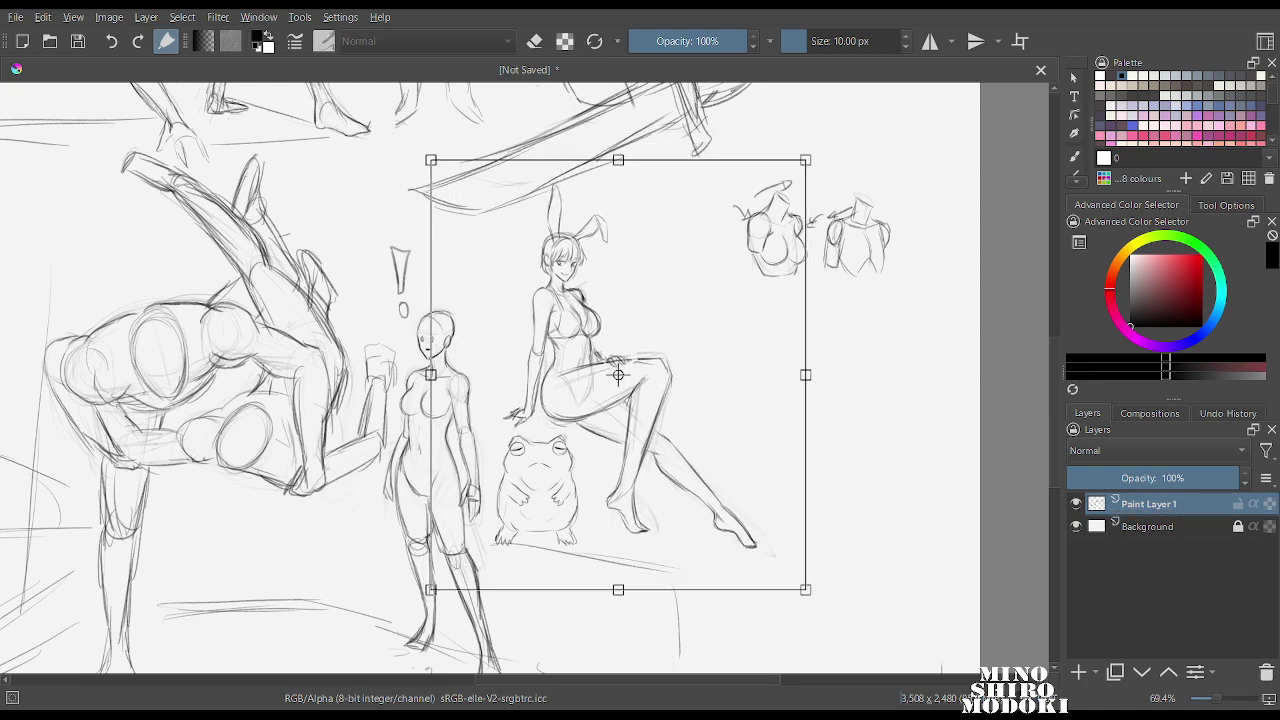
pyautogui.press('Return')
pyautogui.scroll(-2, 808, 250)
pyautogui.moveTo(808, 250); pyautogui.dragTo(908, 247)
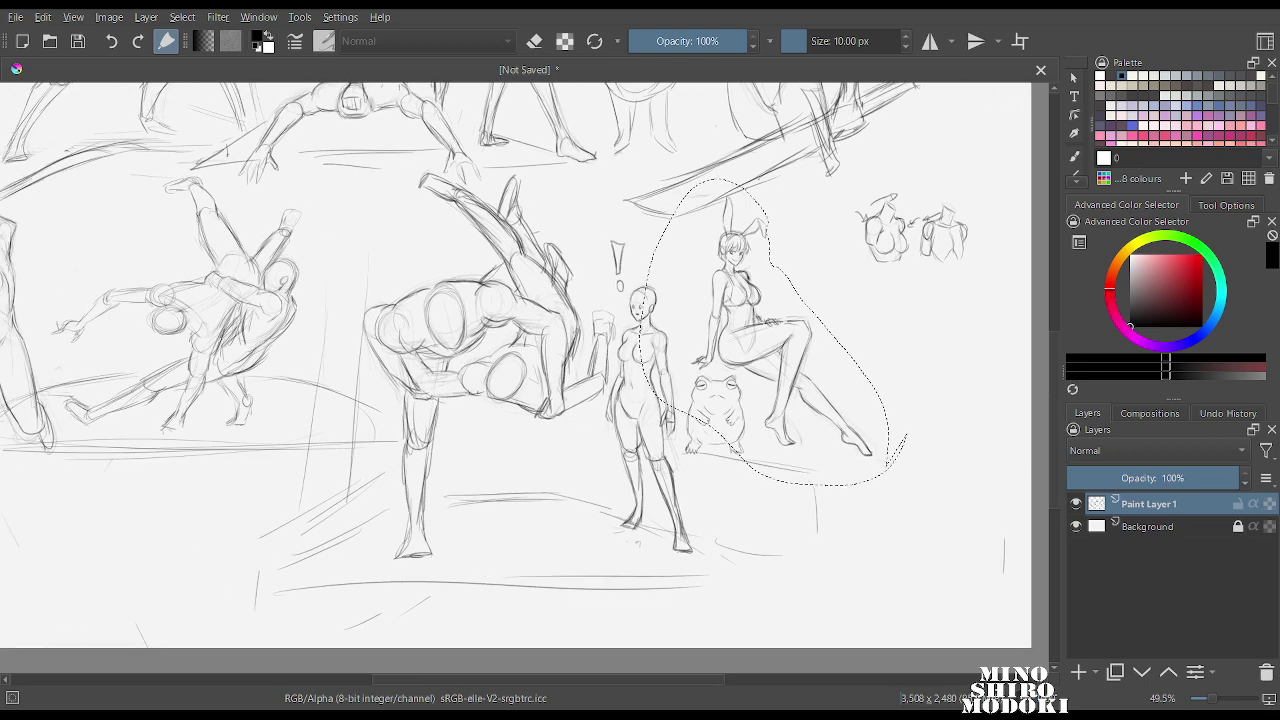
pyautogui.hotkey('ctrl', 'shift', 'a')
# Select the seated figure again, enlarge it and place it just past the frog with its resting hand on the ledge.
pyautogui.scroll(-4, 805, 212)
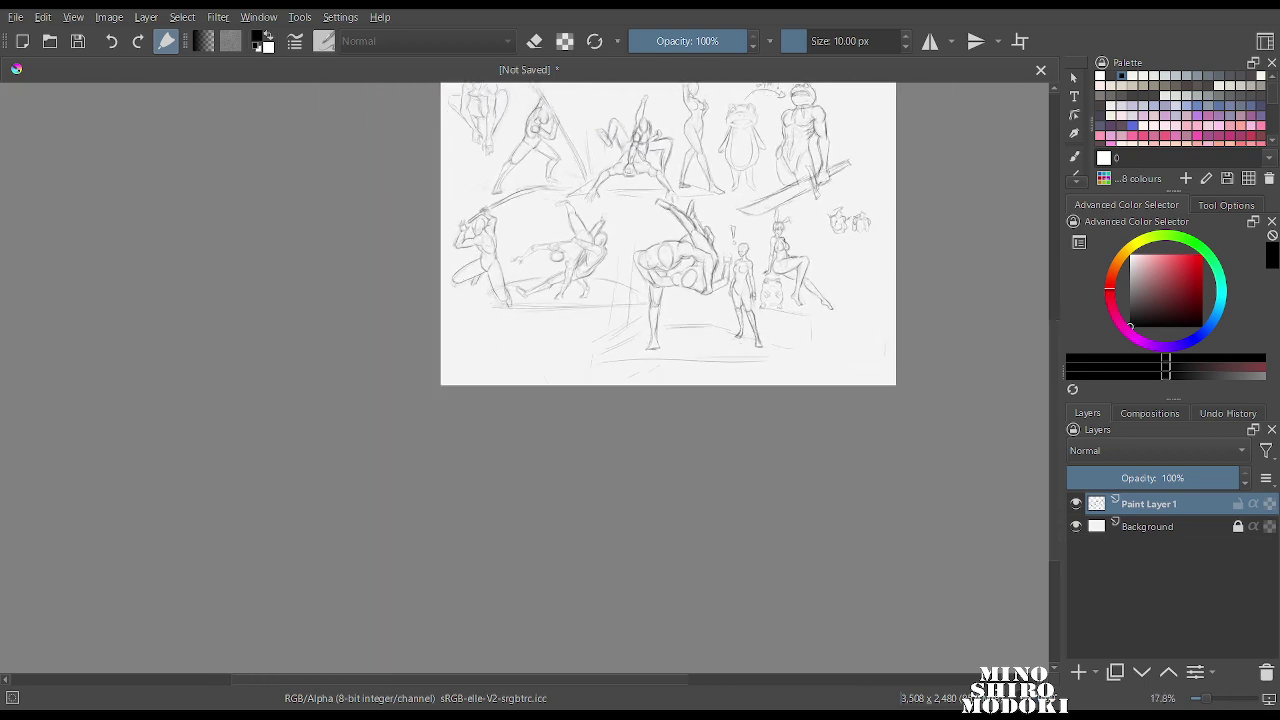
pyautogui.scroll(2, 805, 212)
pyautogui.moveTo(805, 212); pyautogui.dragTo(808, 327)
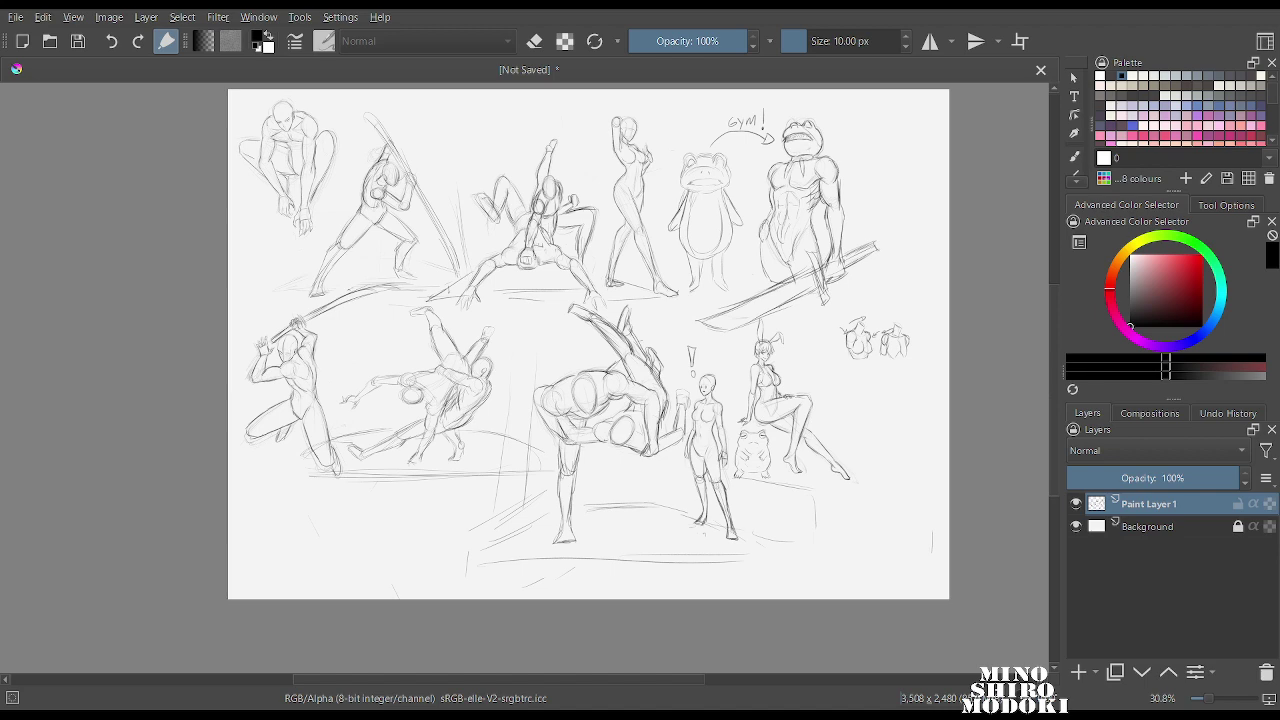
pyautogui.scroll(5, 854, 475)
pyautogui.moveTo(838, 272)
pyautogui.mouseDown()
pyautogui.moveTo(743, 147)
pyautogui.moveTo(690, 138)
pyautogui.moveTo(598, 228)
pyautogui.moveTo(579, 380)
pyautogui.moveTo(691, 410)
pyautogui.moveTo(733, 510)
pyautogui.moveTo(943, 495)
pyautogui.mouseUp()
pyautogui.hotkey('ctrl', 't')
pyautogui.moveTo(761, 337); pyautogui.dragTo(765, 373)
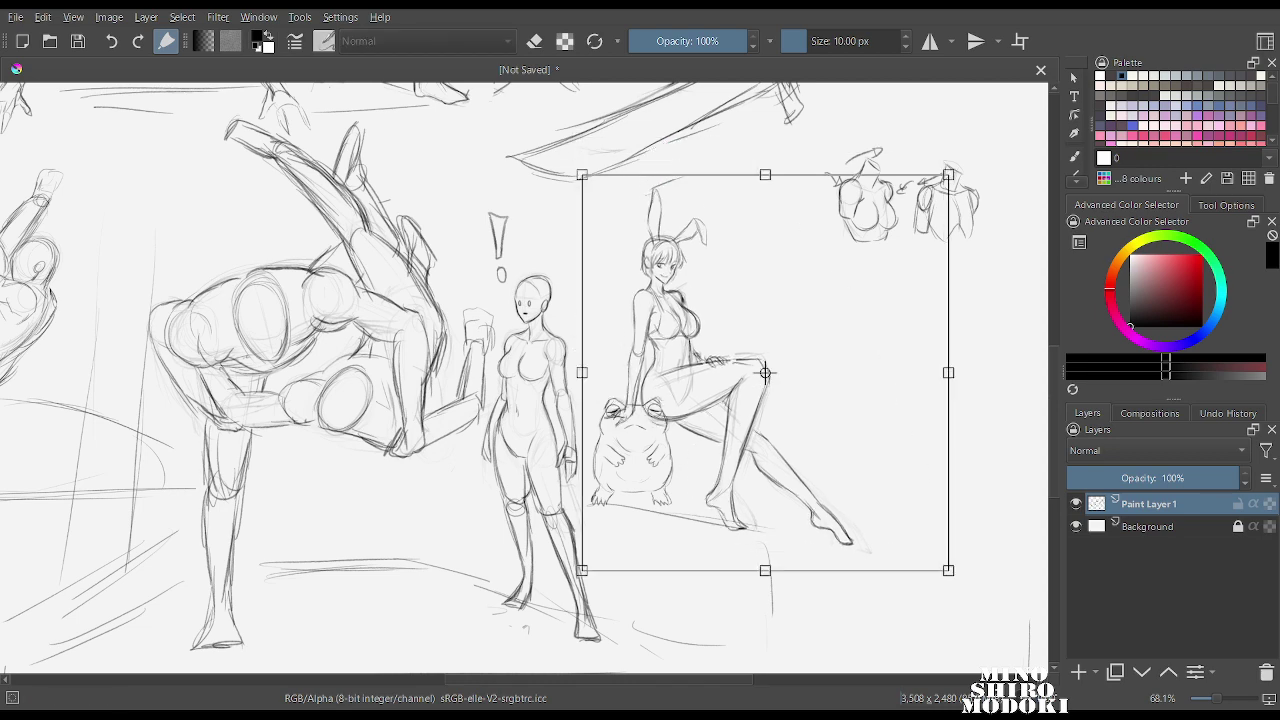
pyautogui.scroll(-3, 898, 257)
pyautogui.moveTo(898, 257); pyautogui.dragTo(787, 357)
pyautogui.moveTo(817, 306); pyautogui.dragTo(930, 198)
pyautogui.moveTo(800, 340); pyautogui.dragTo(822, 446)
pyautogui.scroll(-2, 850, 355)
pyautogui.scroll(3, 850, 355)
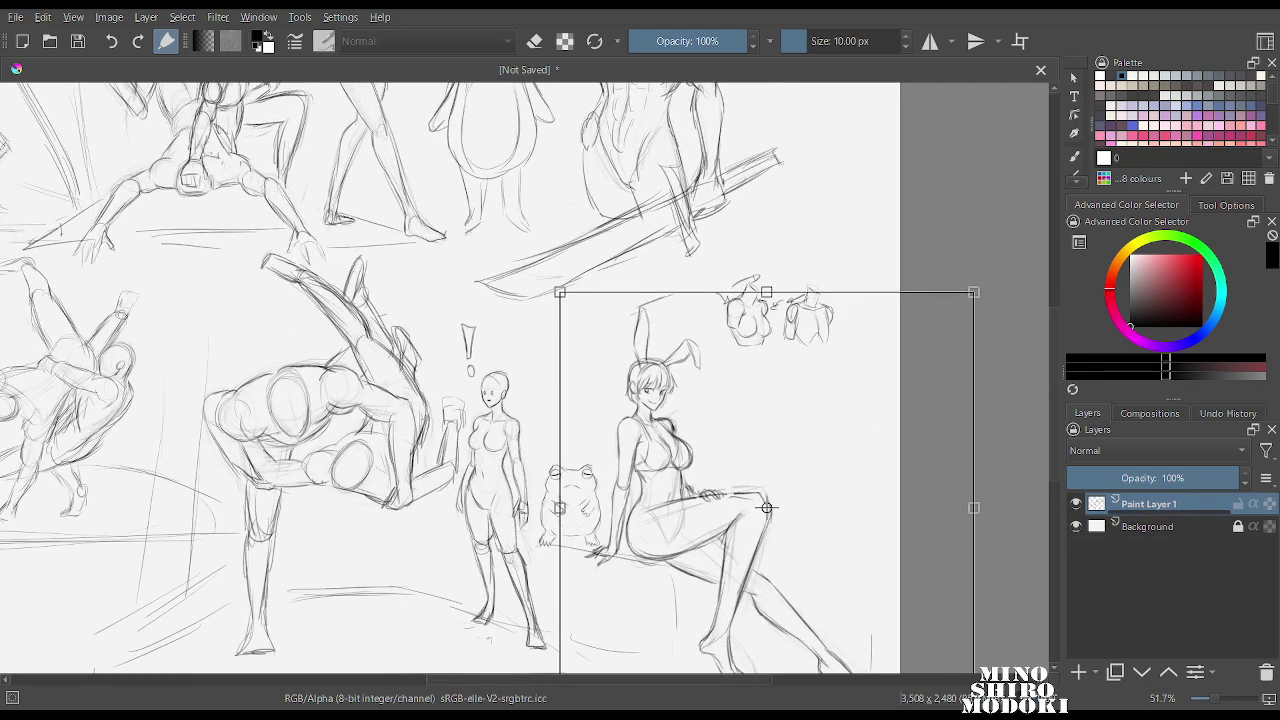
pyautogui.press('Return')
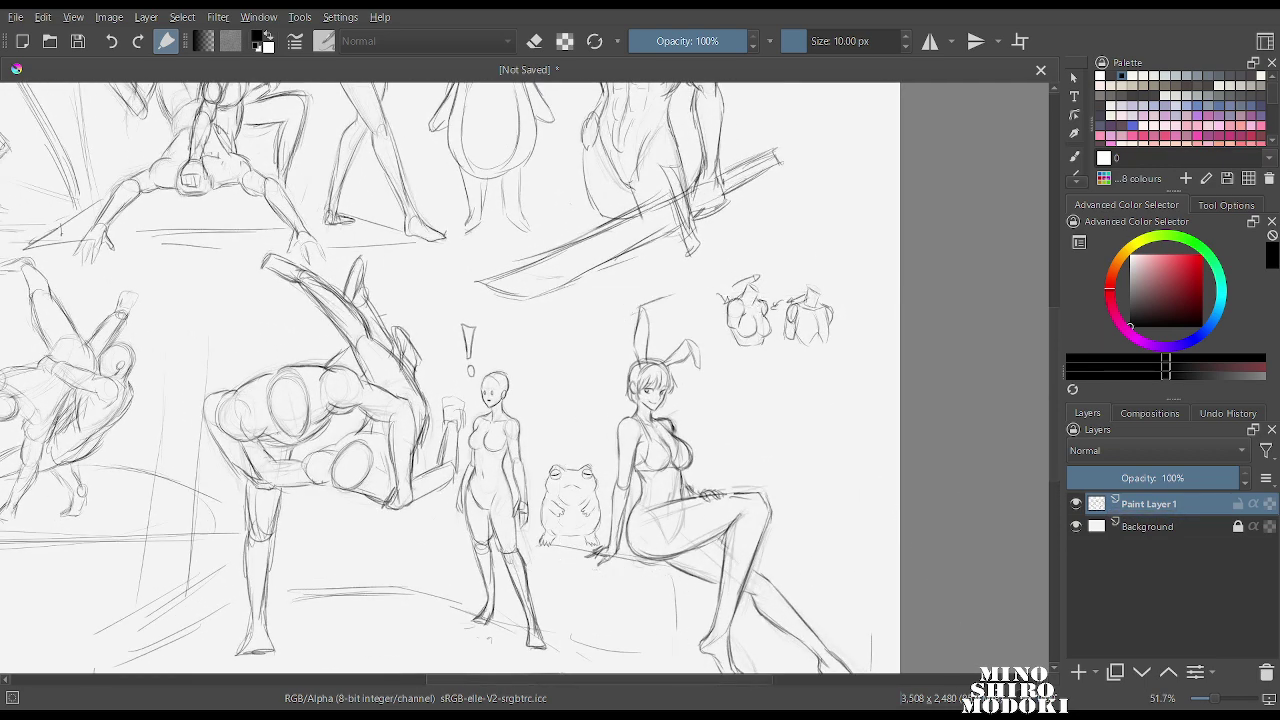
# Examine the whole sheet and the enlarged seated figure's scale and placement next to the frog and the standing figure.
pyautogui.scroll(-5, 745, 335)
pyautogui.scroll(2, 710, 375)
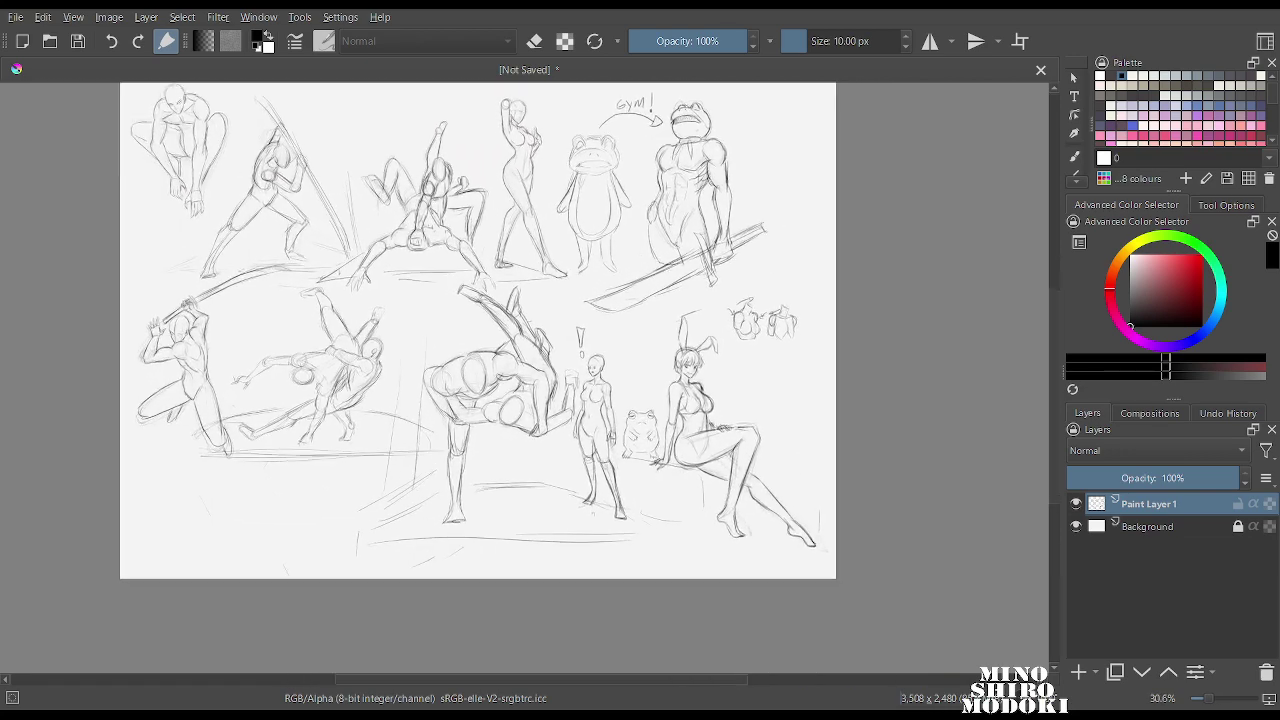
pyautogui.scroll(4, 496, 428)
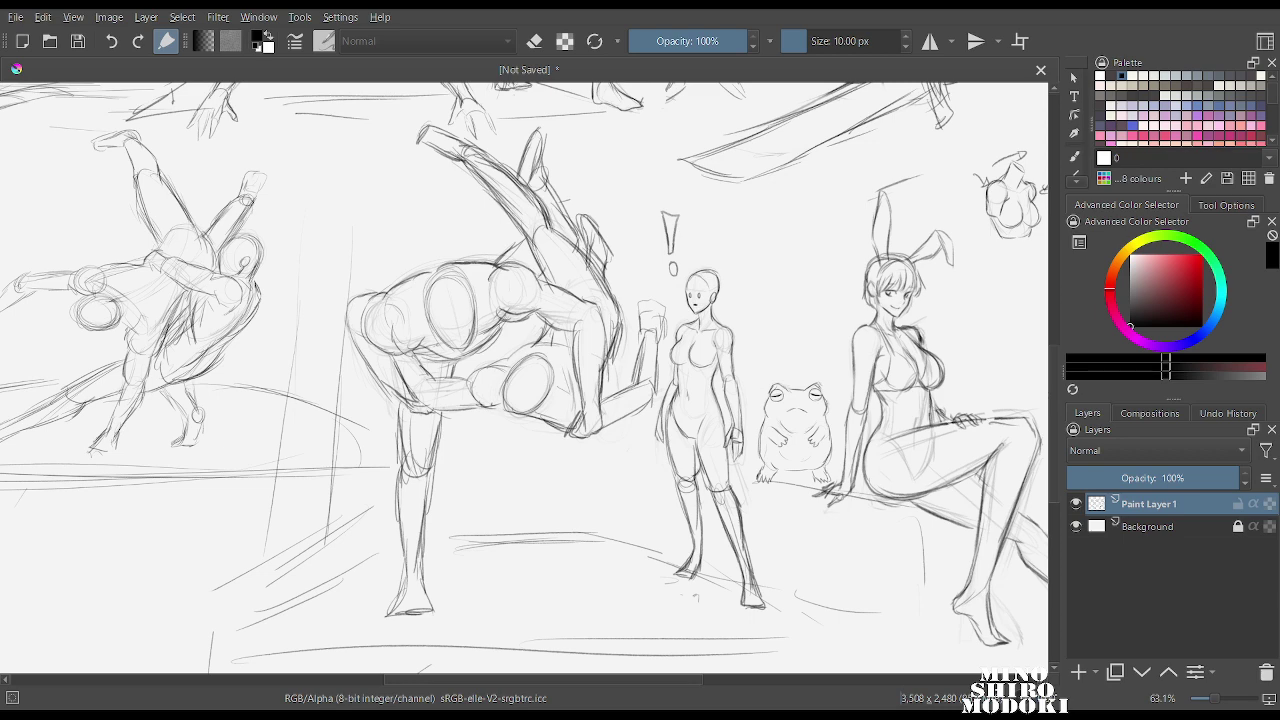
pyautogui.scroll(-5, 822, 242)
pyautogui.scroll(5, 828, 210)
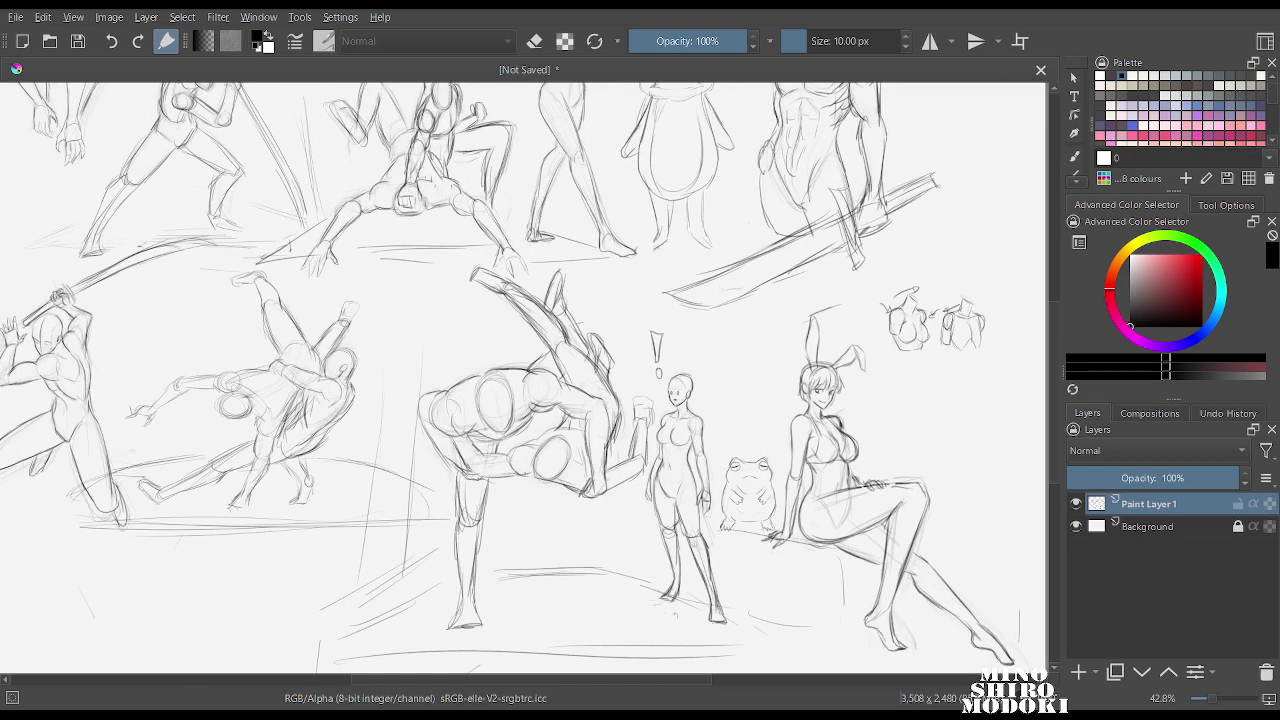
pyautogui.scroll(-2, 690, 380)
pyautogui.scroll(3, 690, 380)
pyautogui.scroll(-2, 690, 300)
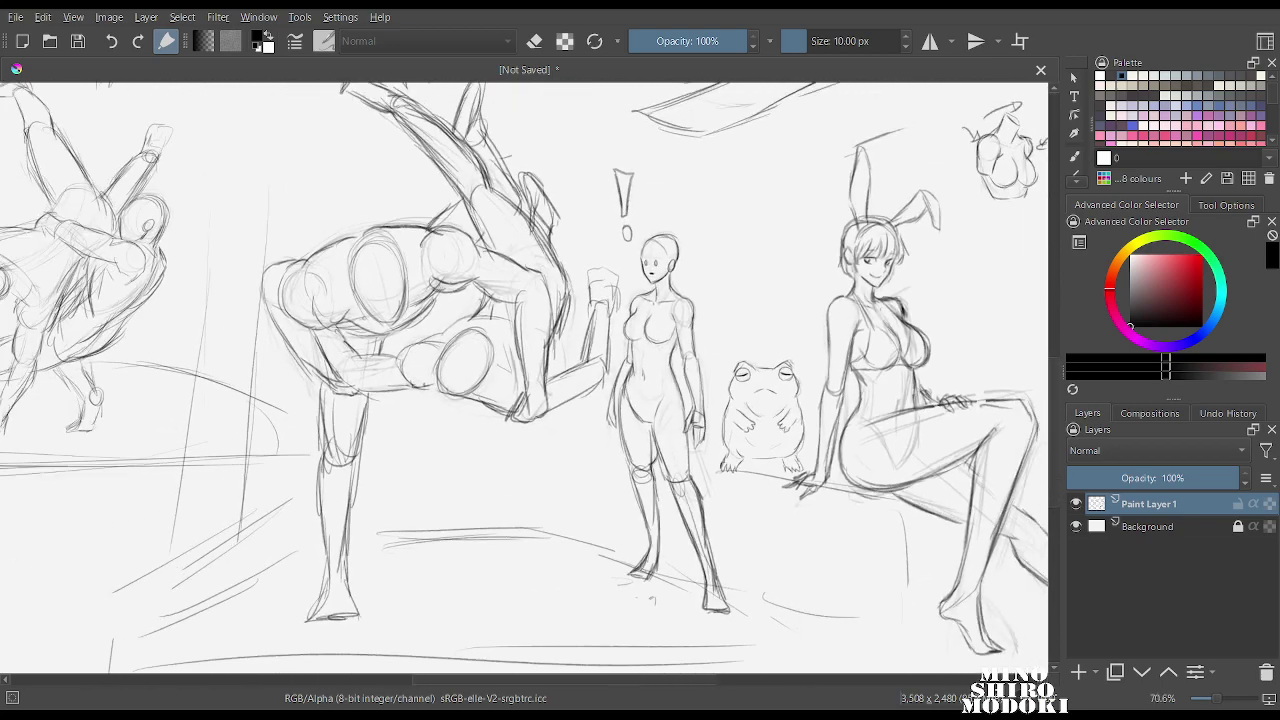
pyautogui.scroll(-2, 524, 378)
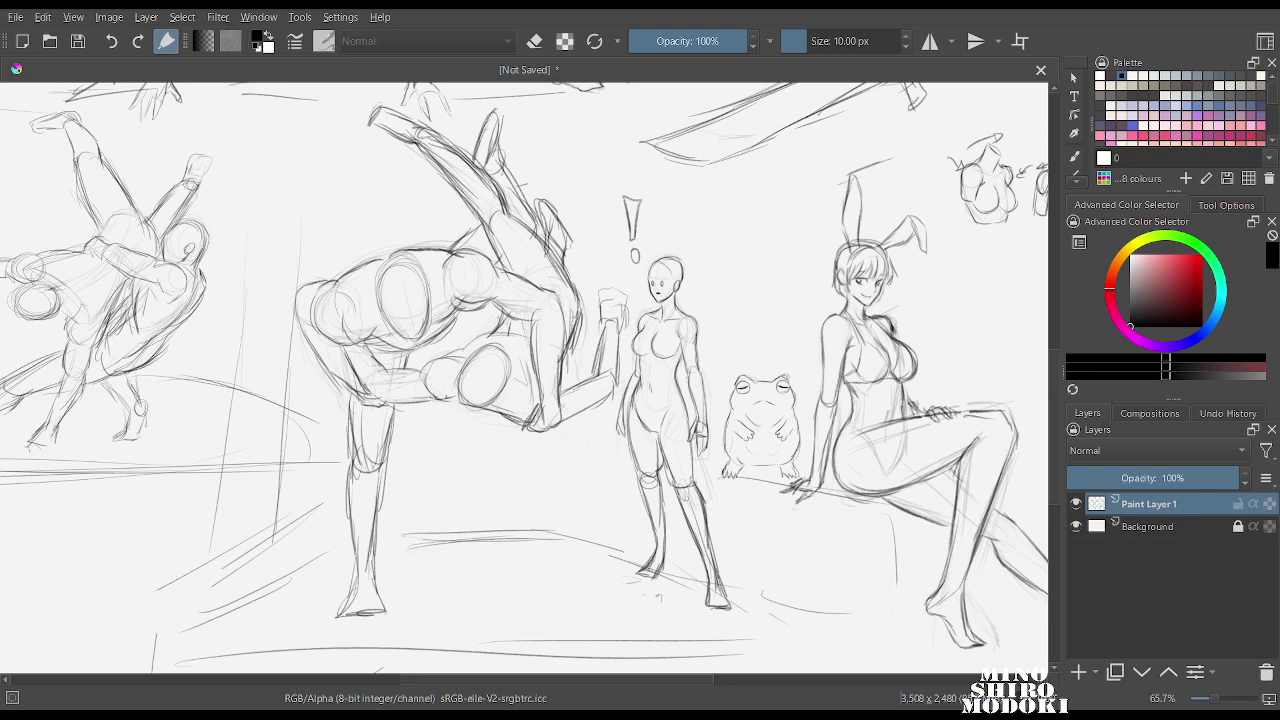
pyautogui.press('2')
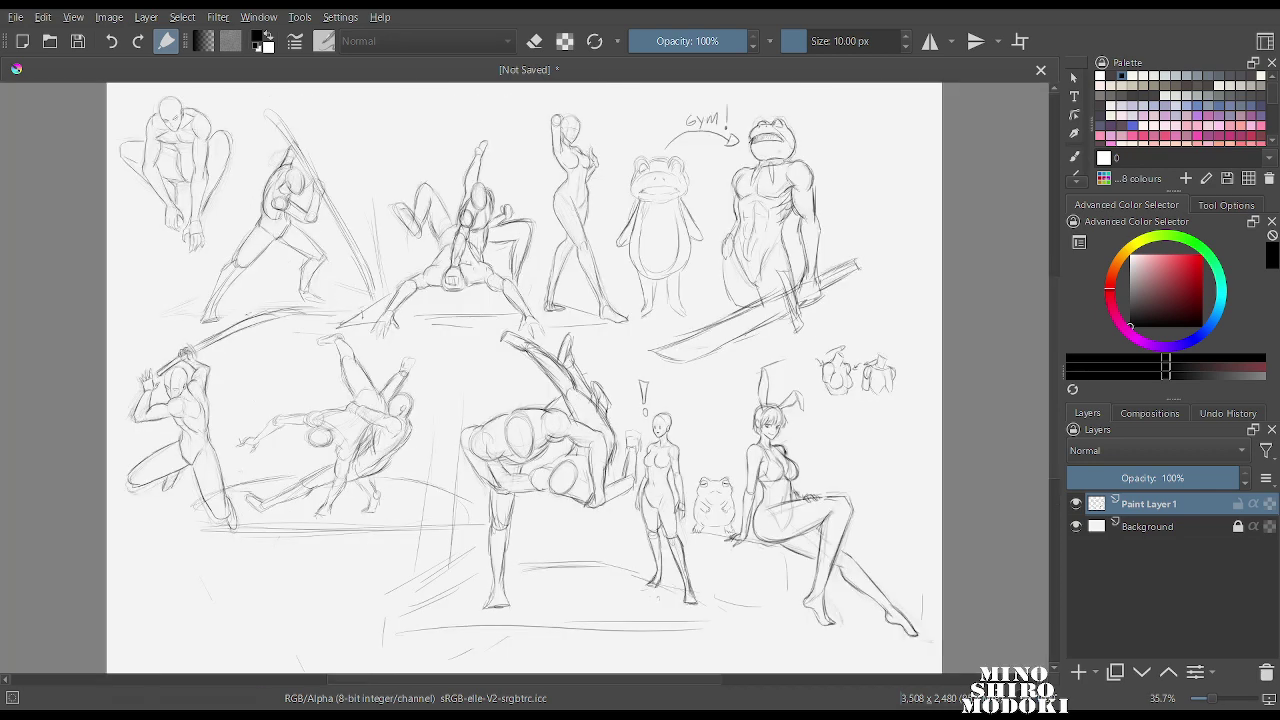
pyautogui.scroll(-1, 535, 370)
pyautogui.scroll(1, 535, 370)
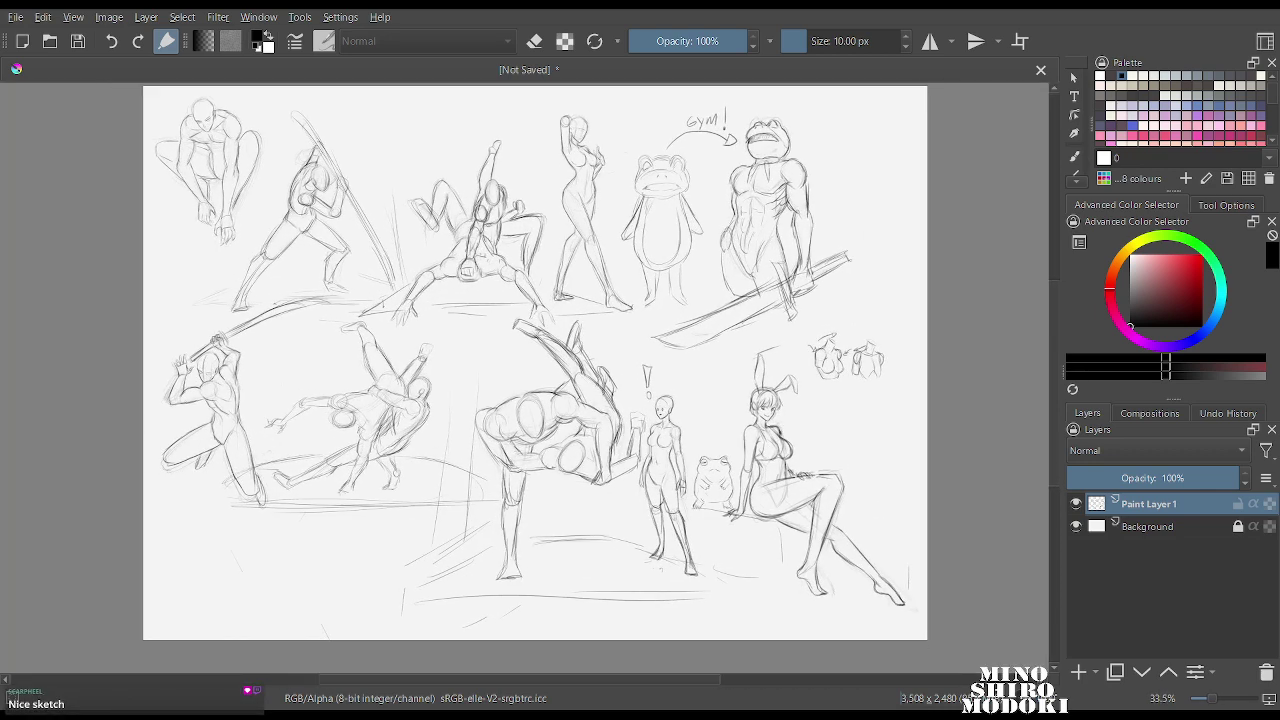